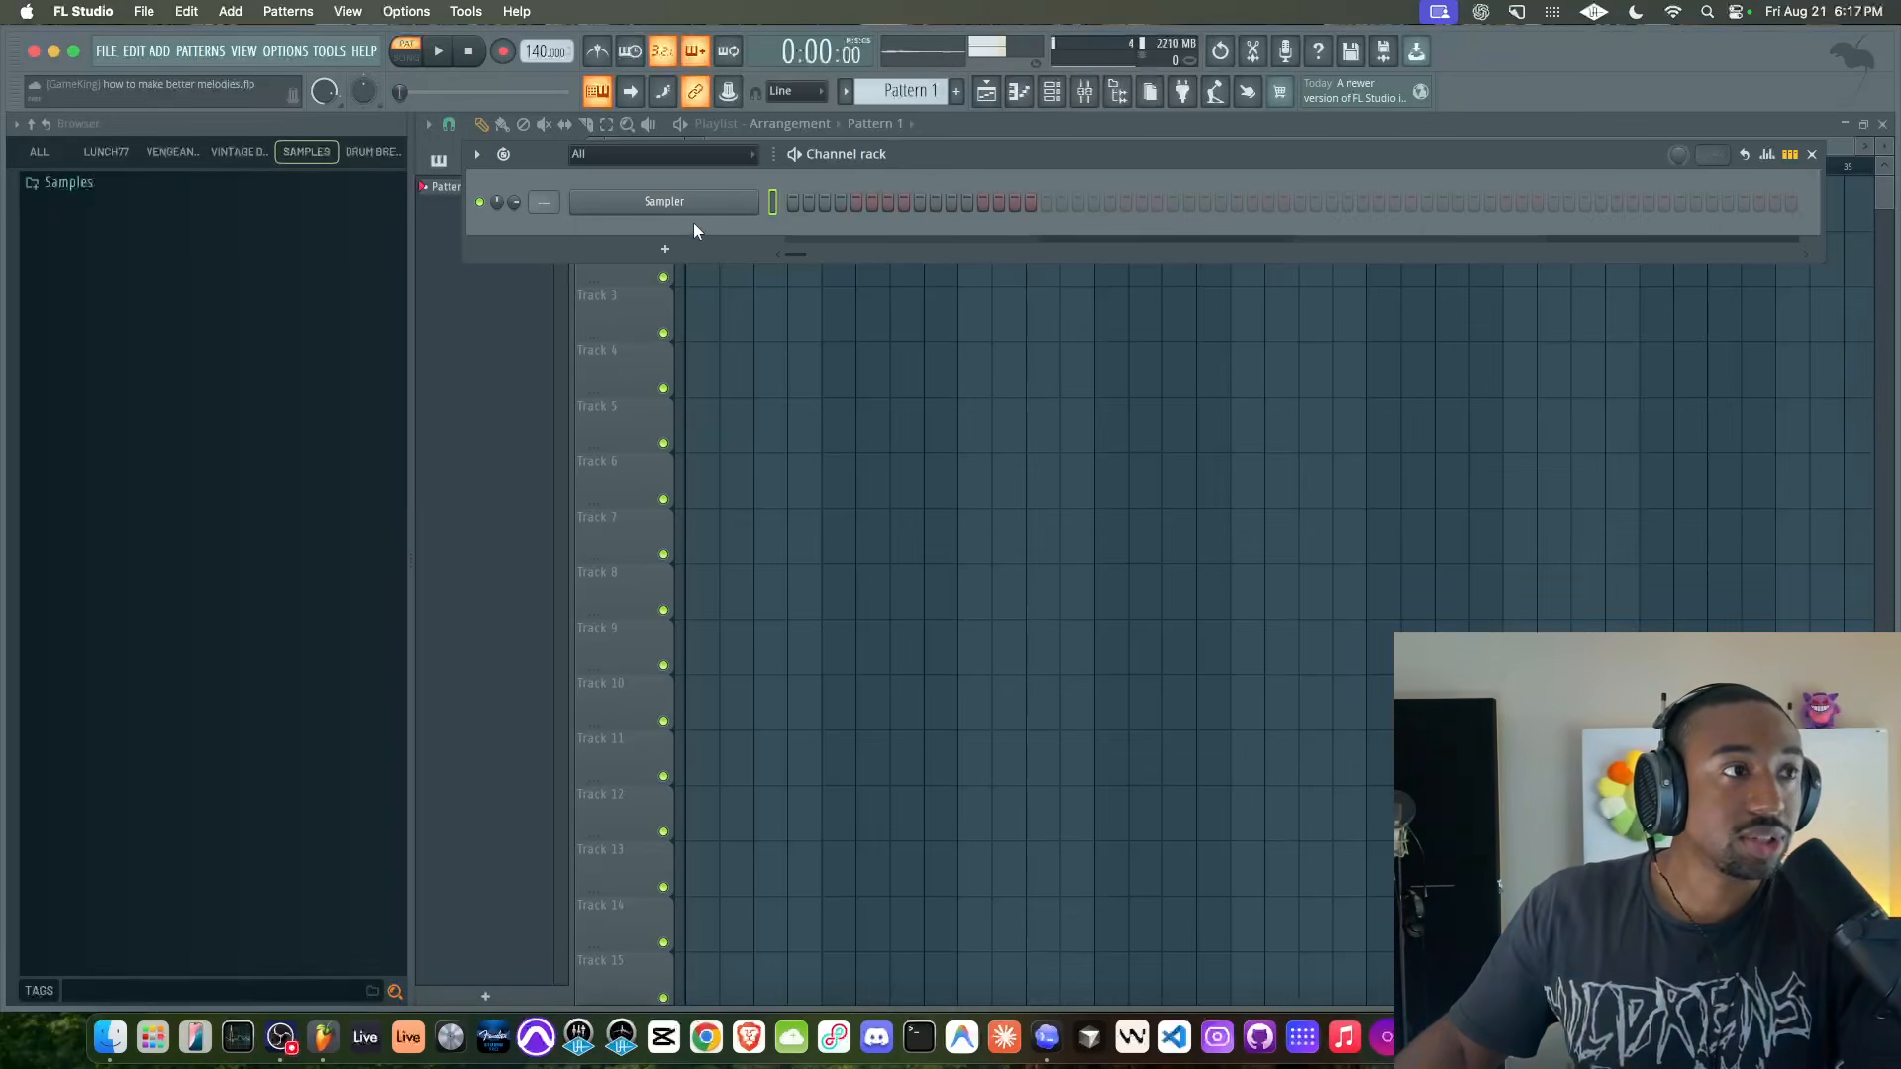
- Add a FLEX instrument channel to the channel rack and reposition its plugin window
click(1051, 92)
click(1052, 92)
click(665, 250)
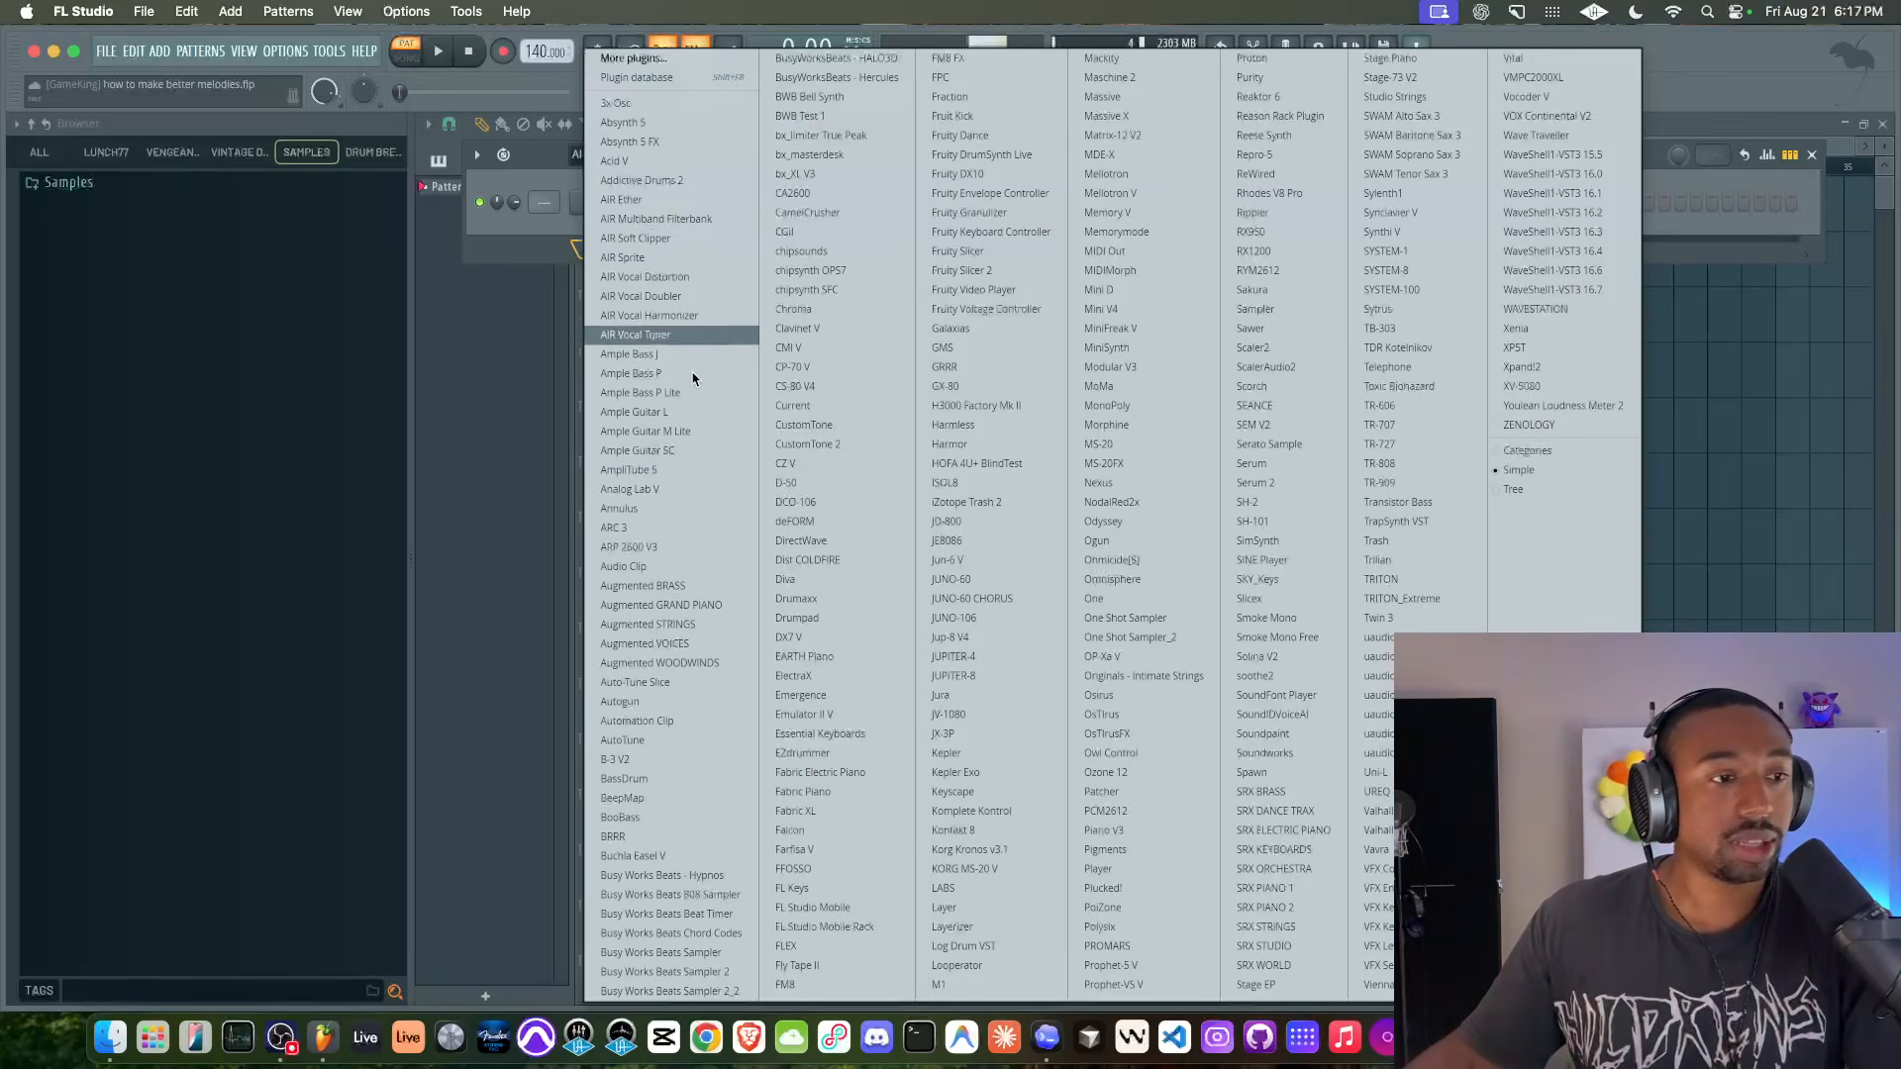
click(797, 946)
drag(860, 337, 717, 142)
- Load the BAS BB Flat Wound preset from the Core Bass pack in the FLEX library
click(765, 188)
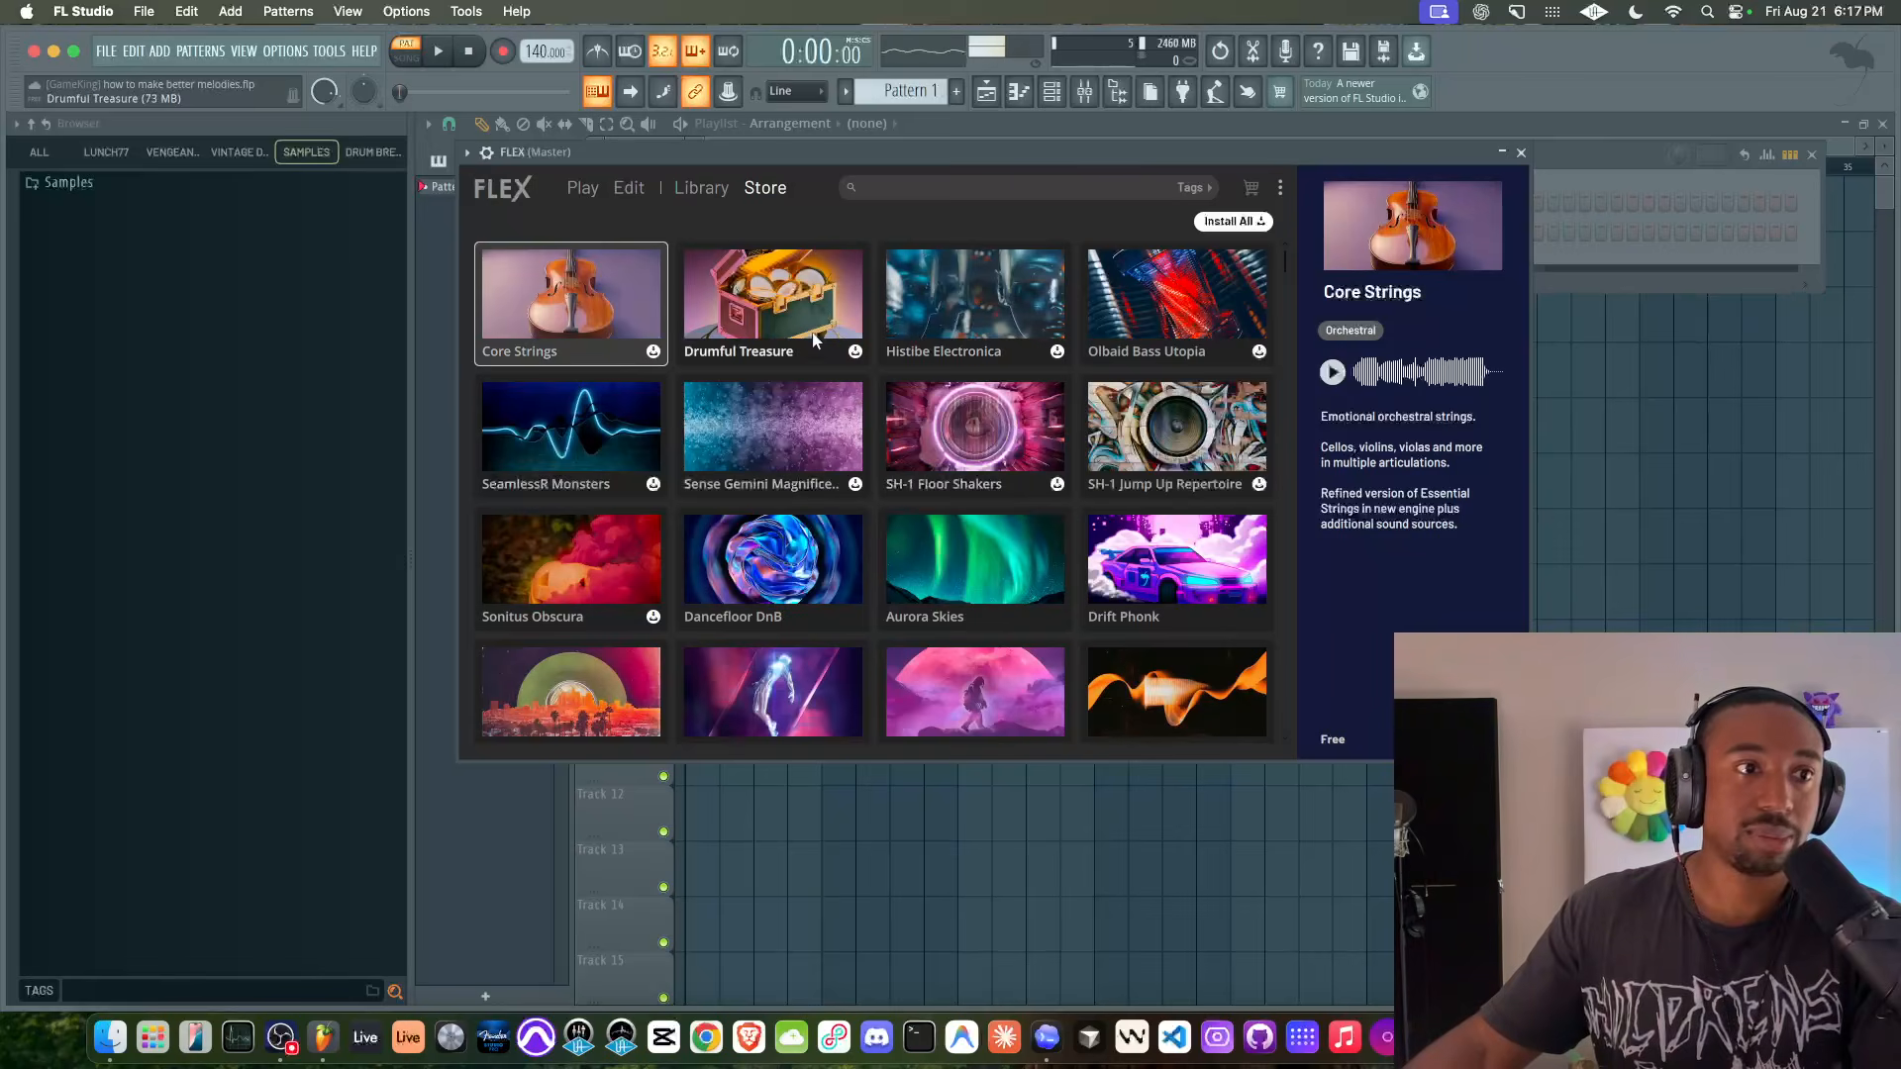
click(701, 189)
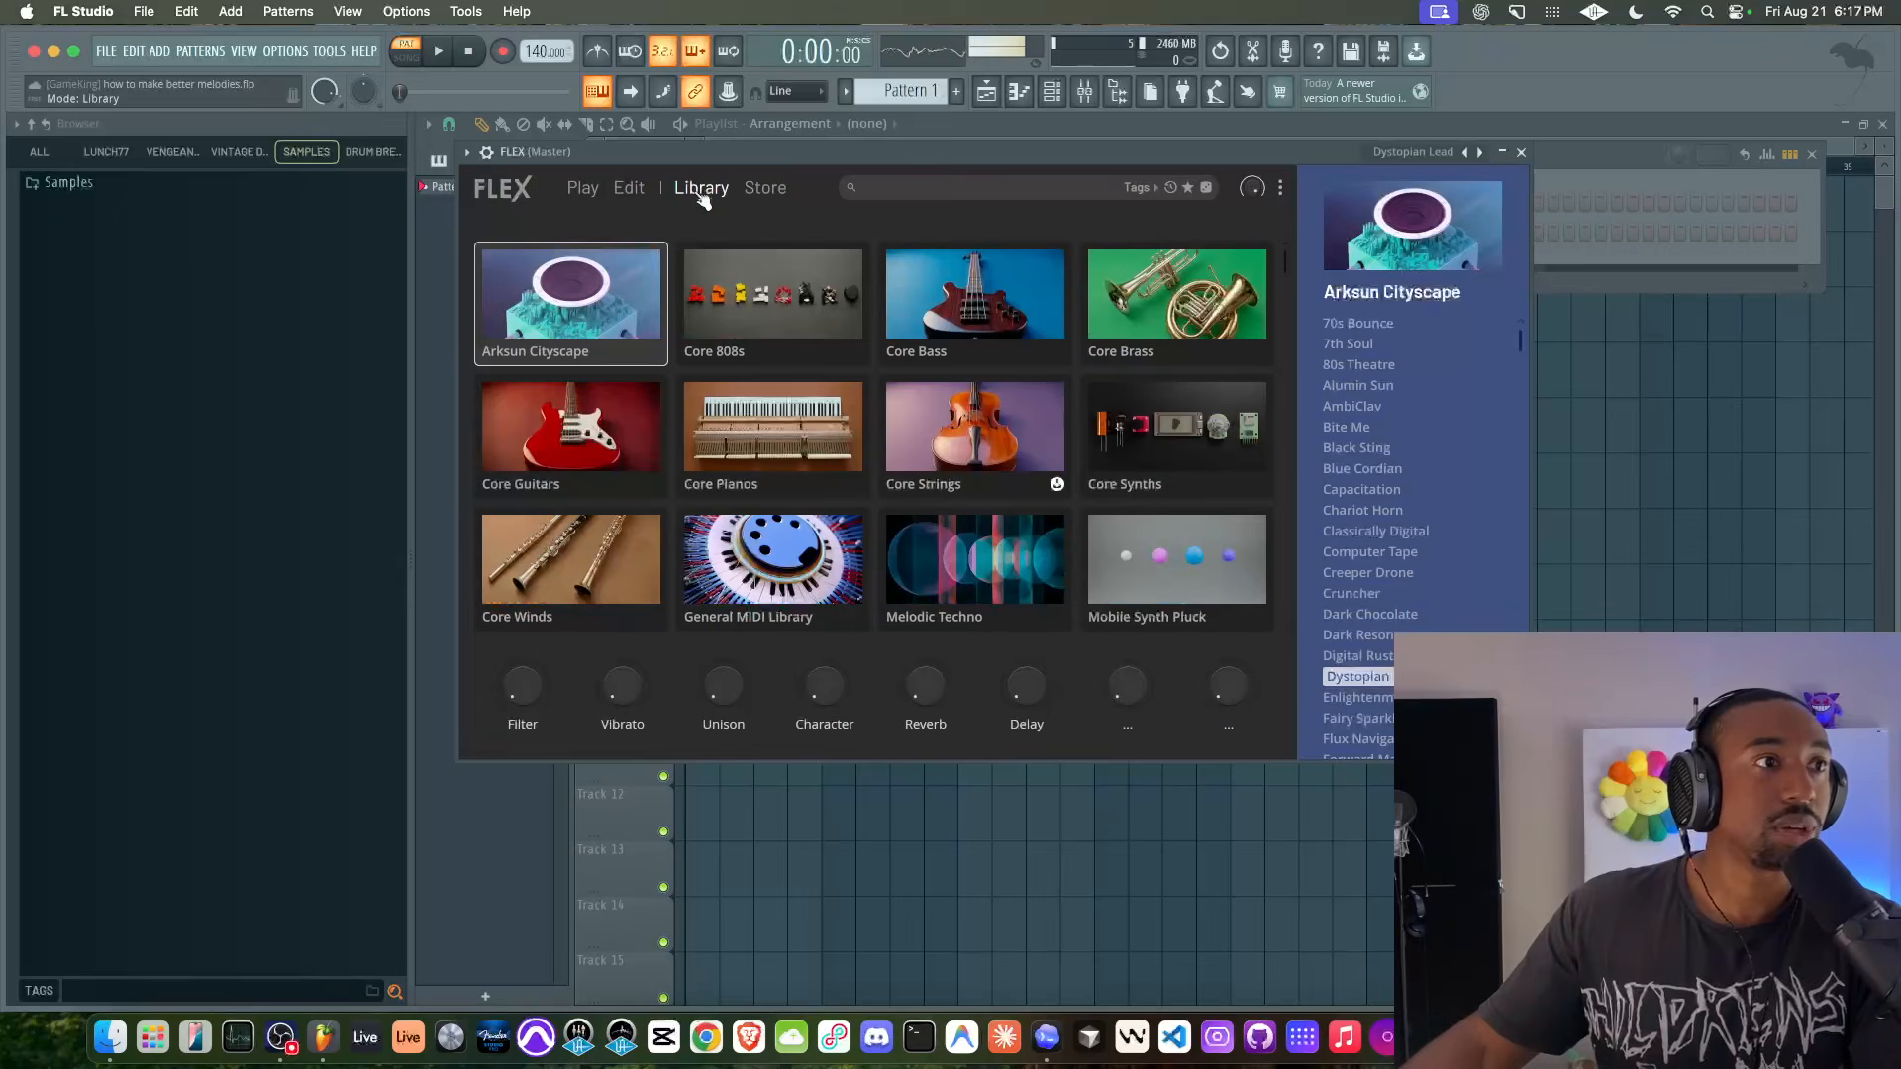
click(931, 302)
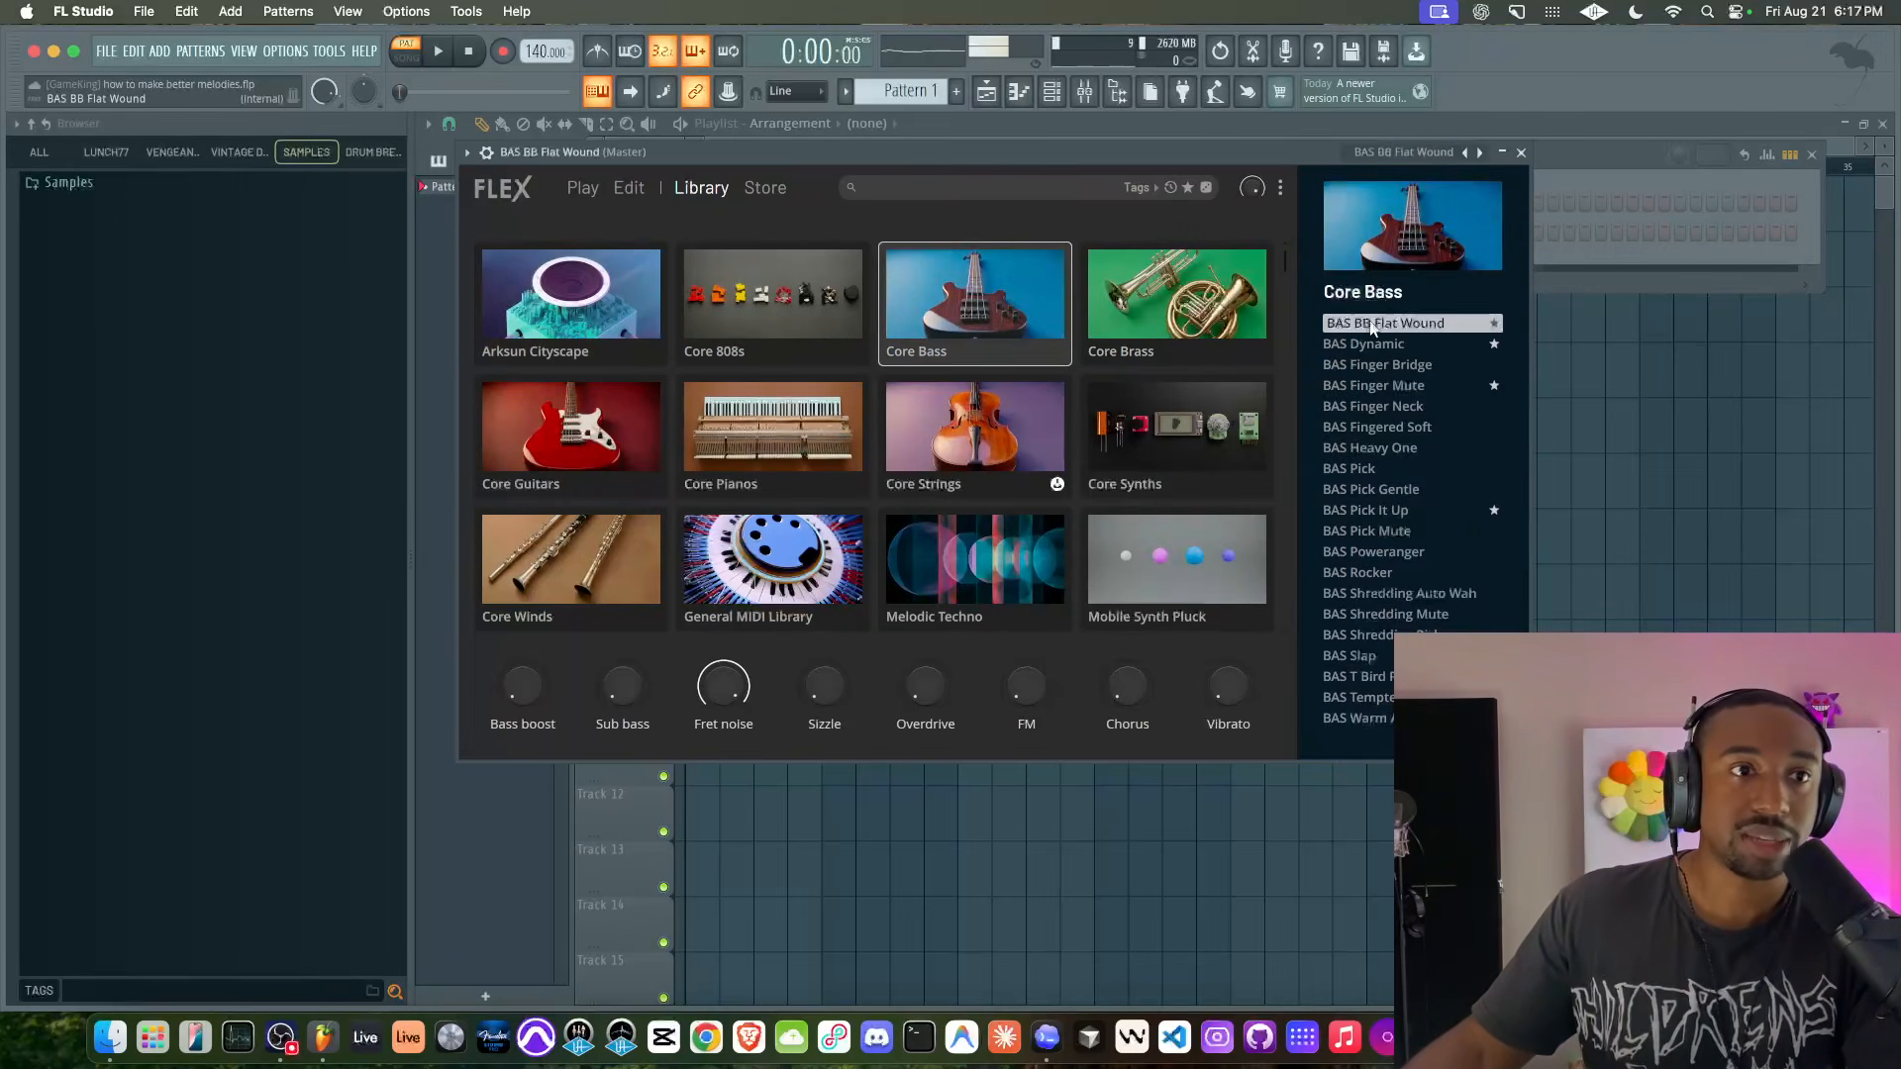
- Turn off the limiter in the bass preset's settings, close the plugin and check the mixer
click(634, 189)
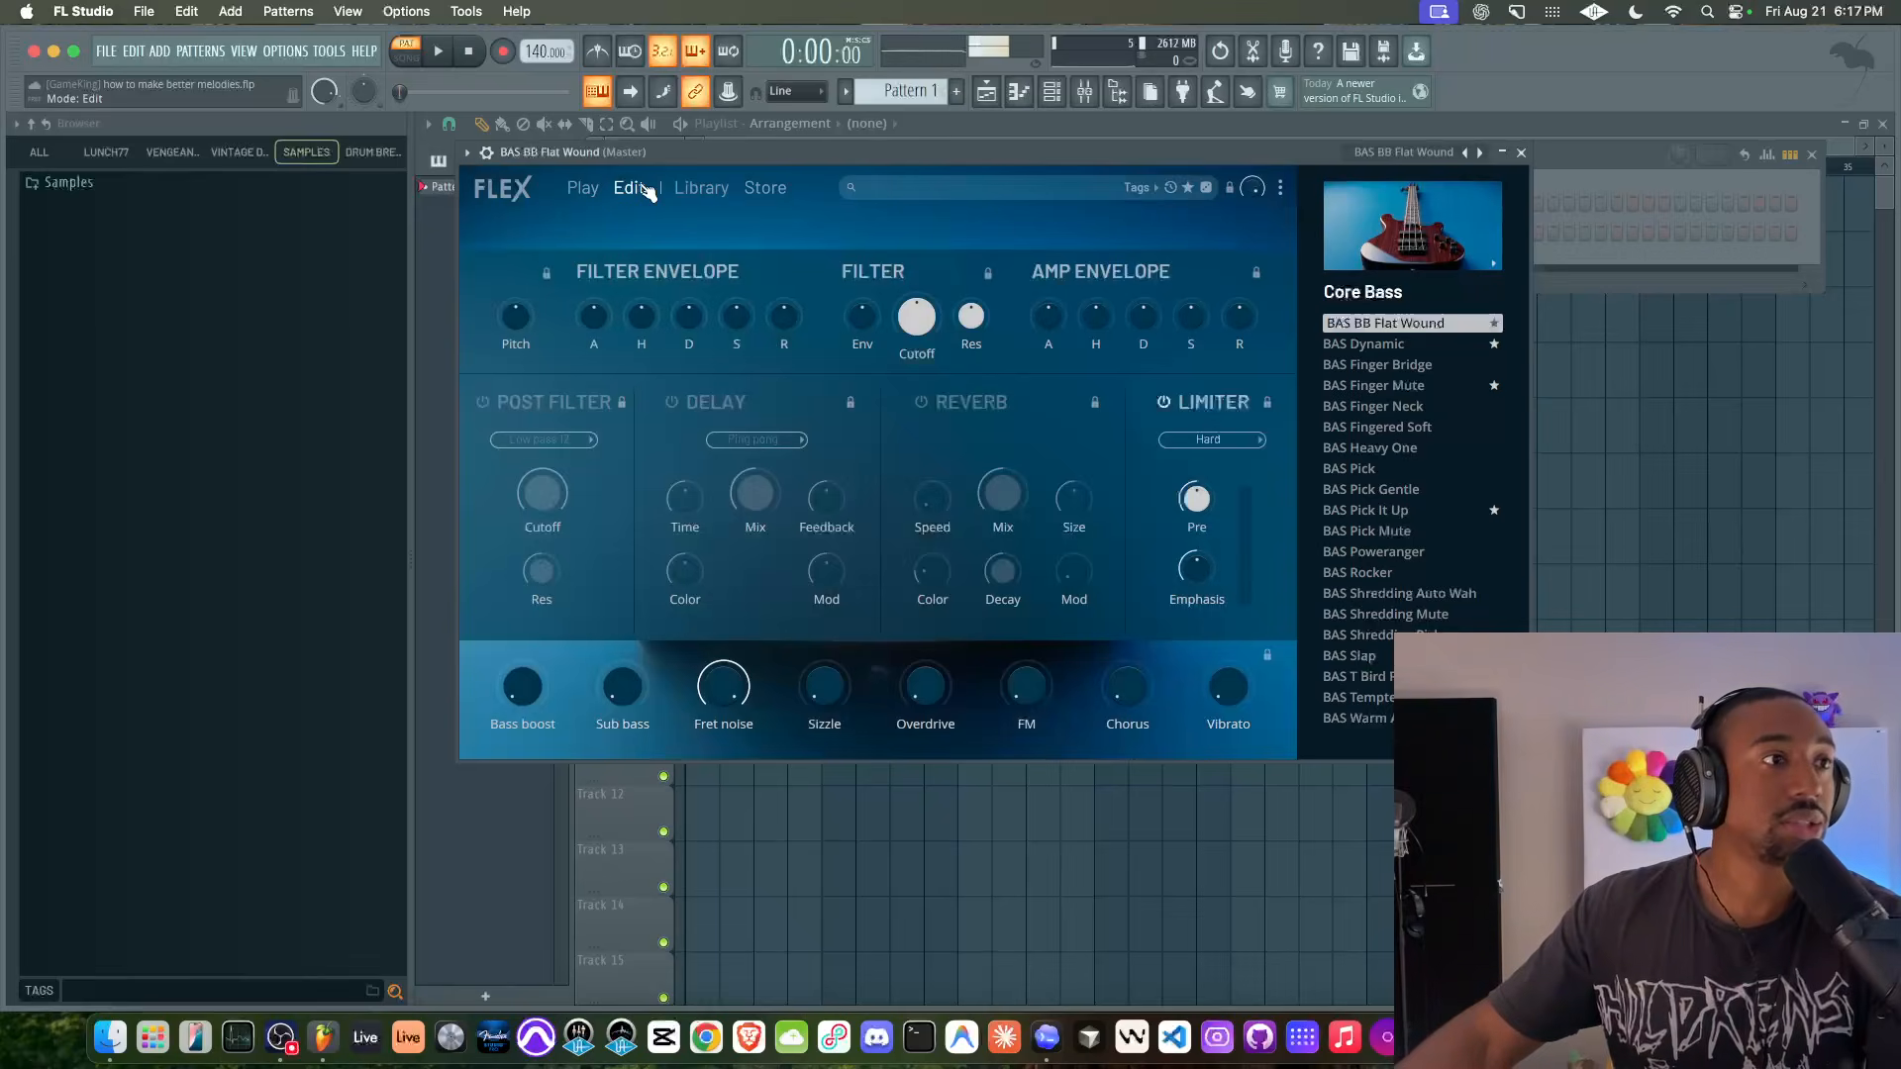
click(1178, 400)
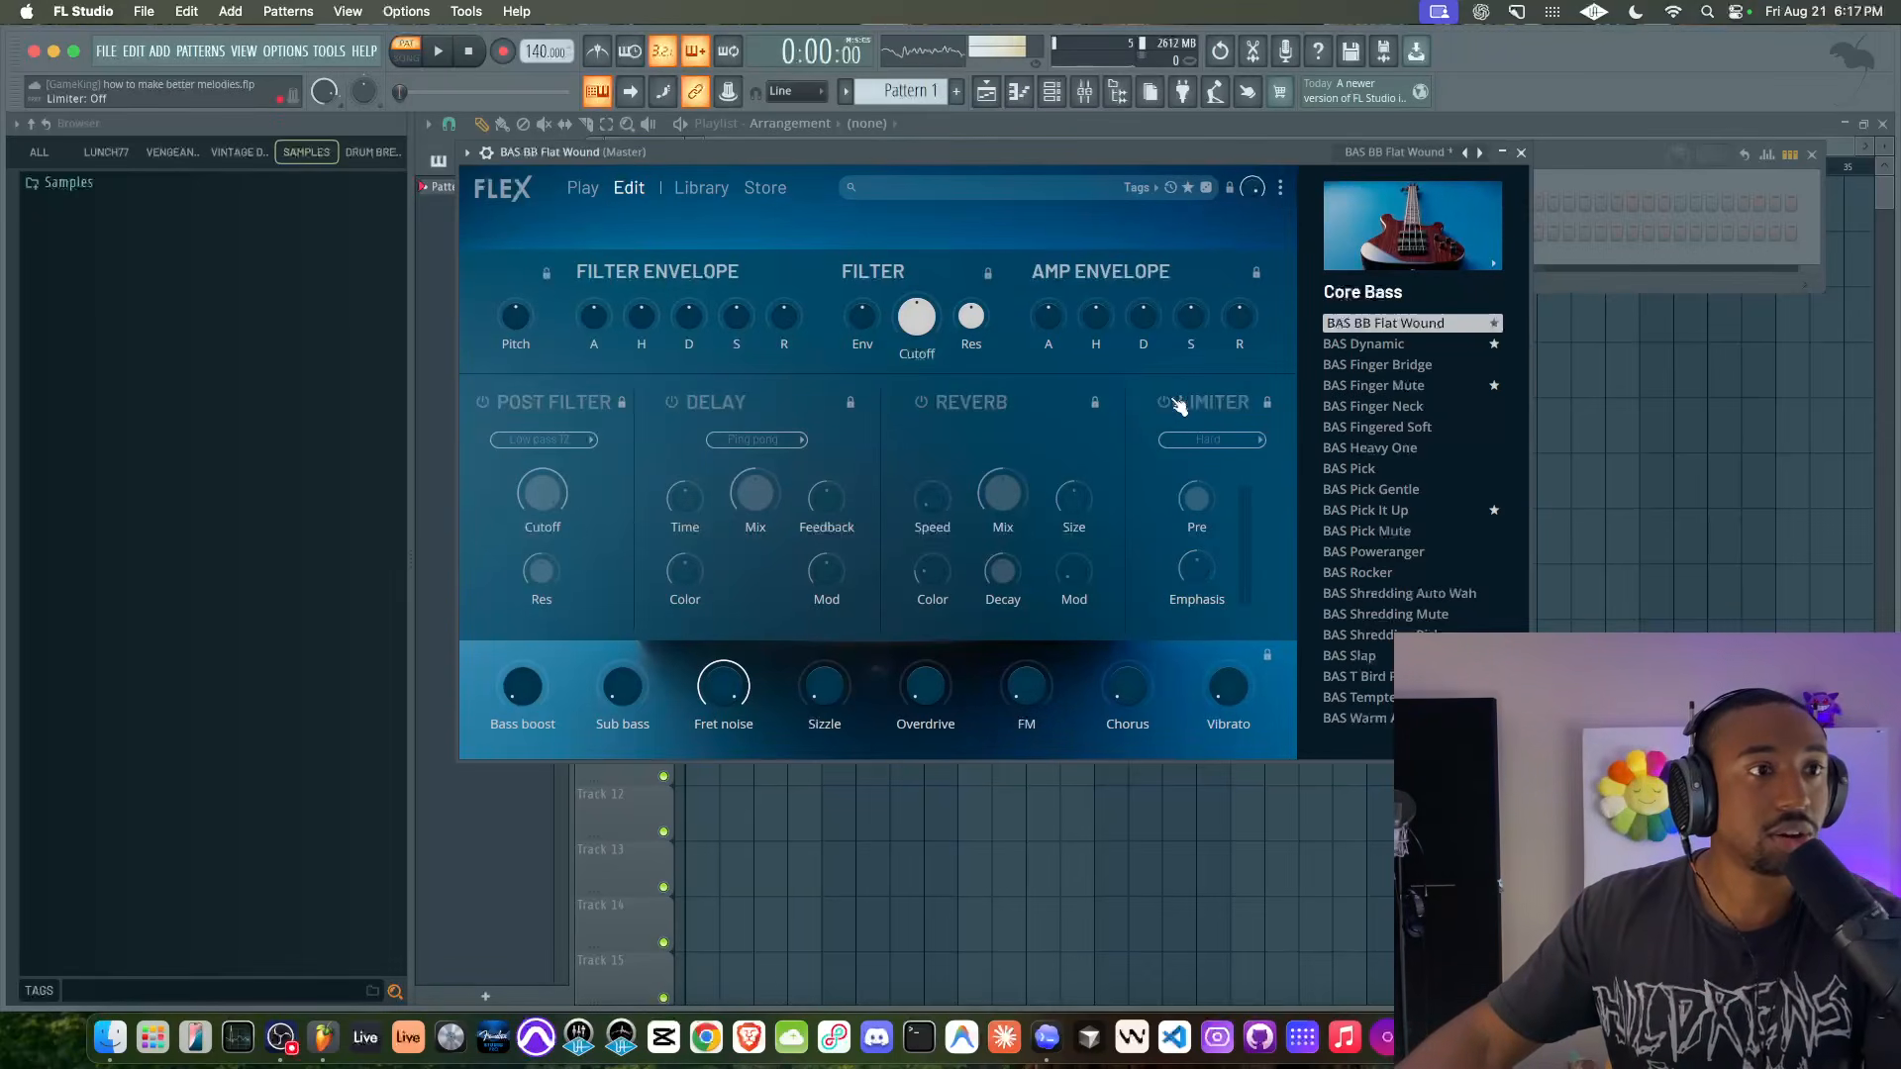
click(1520, 153)
click(1085, 91)
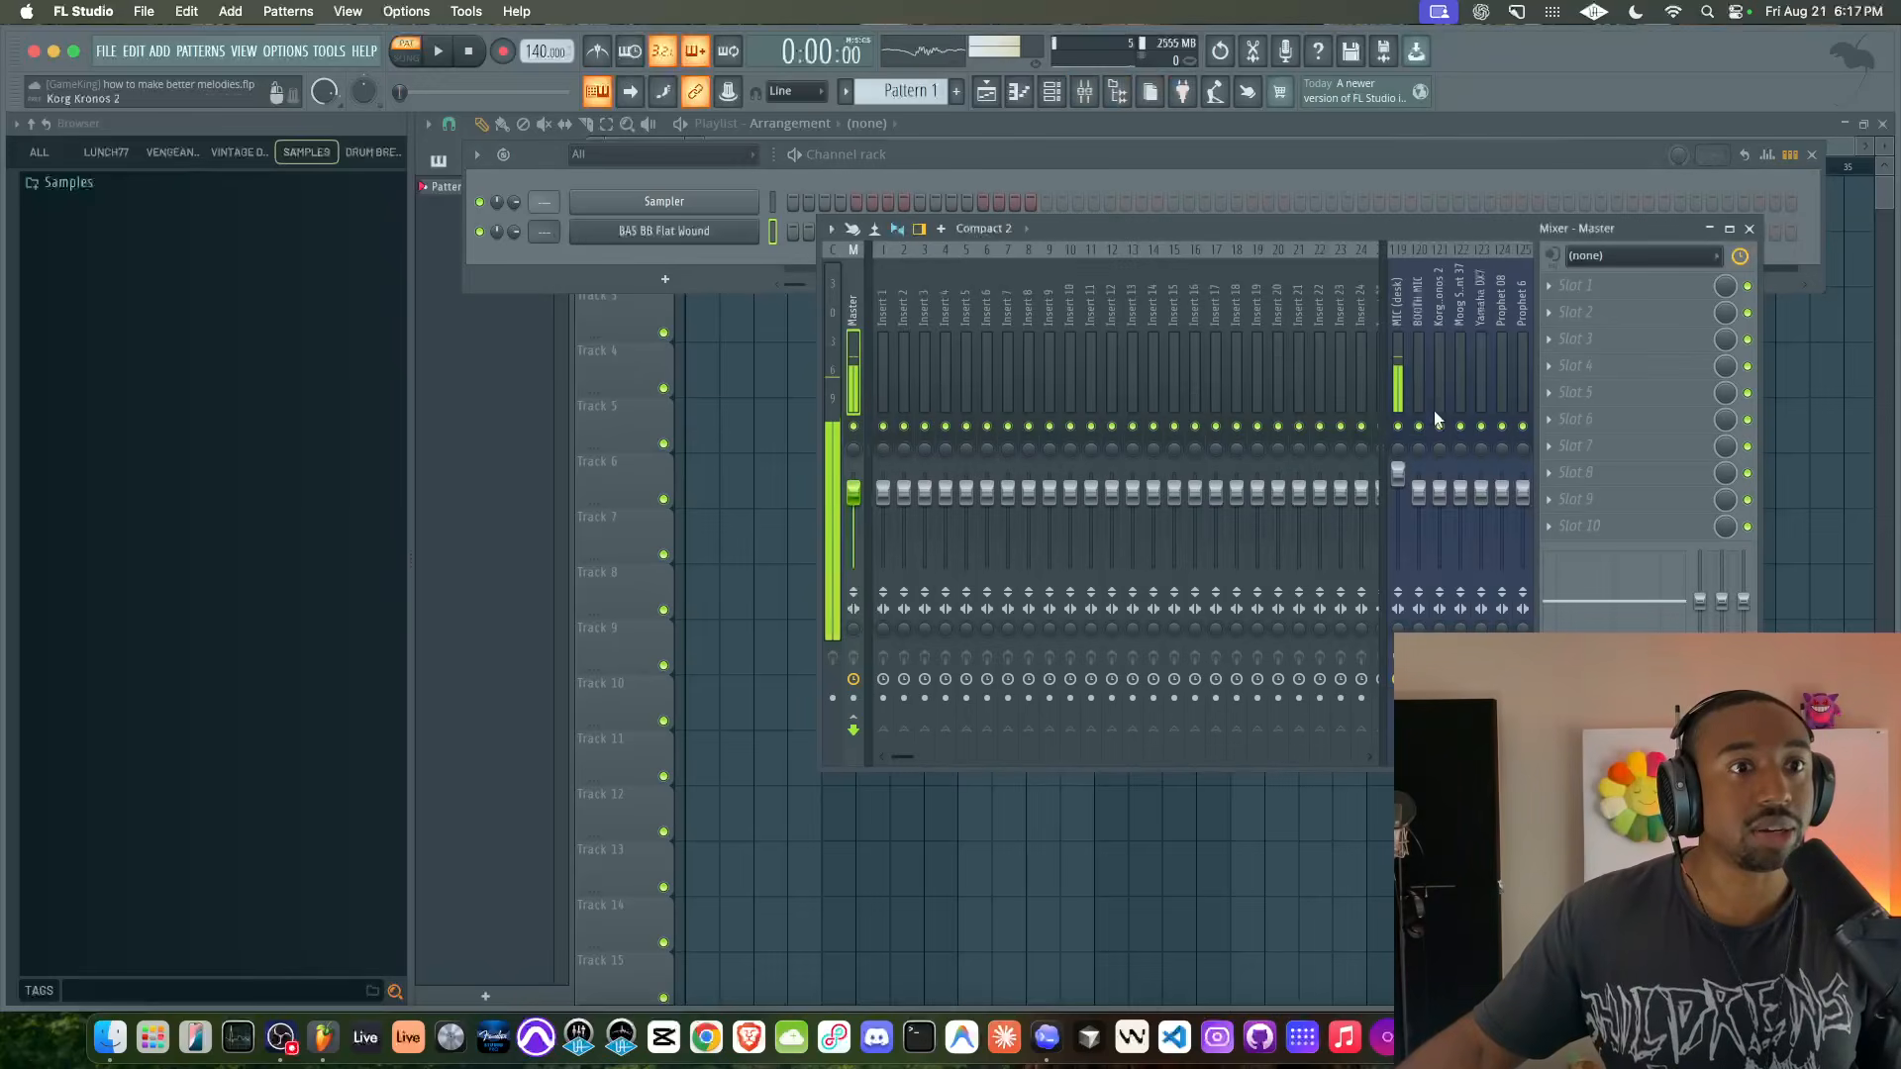
click(1750, 228)
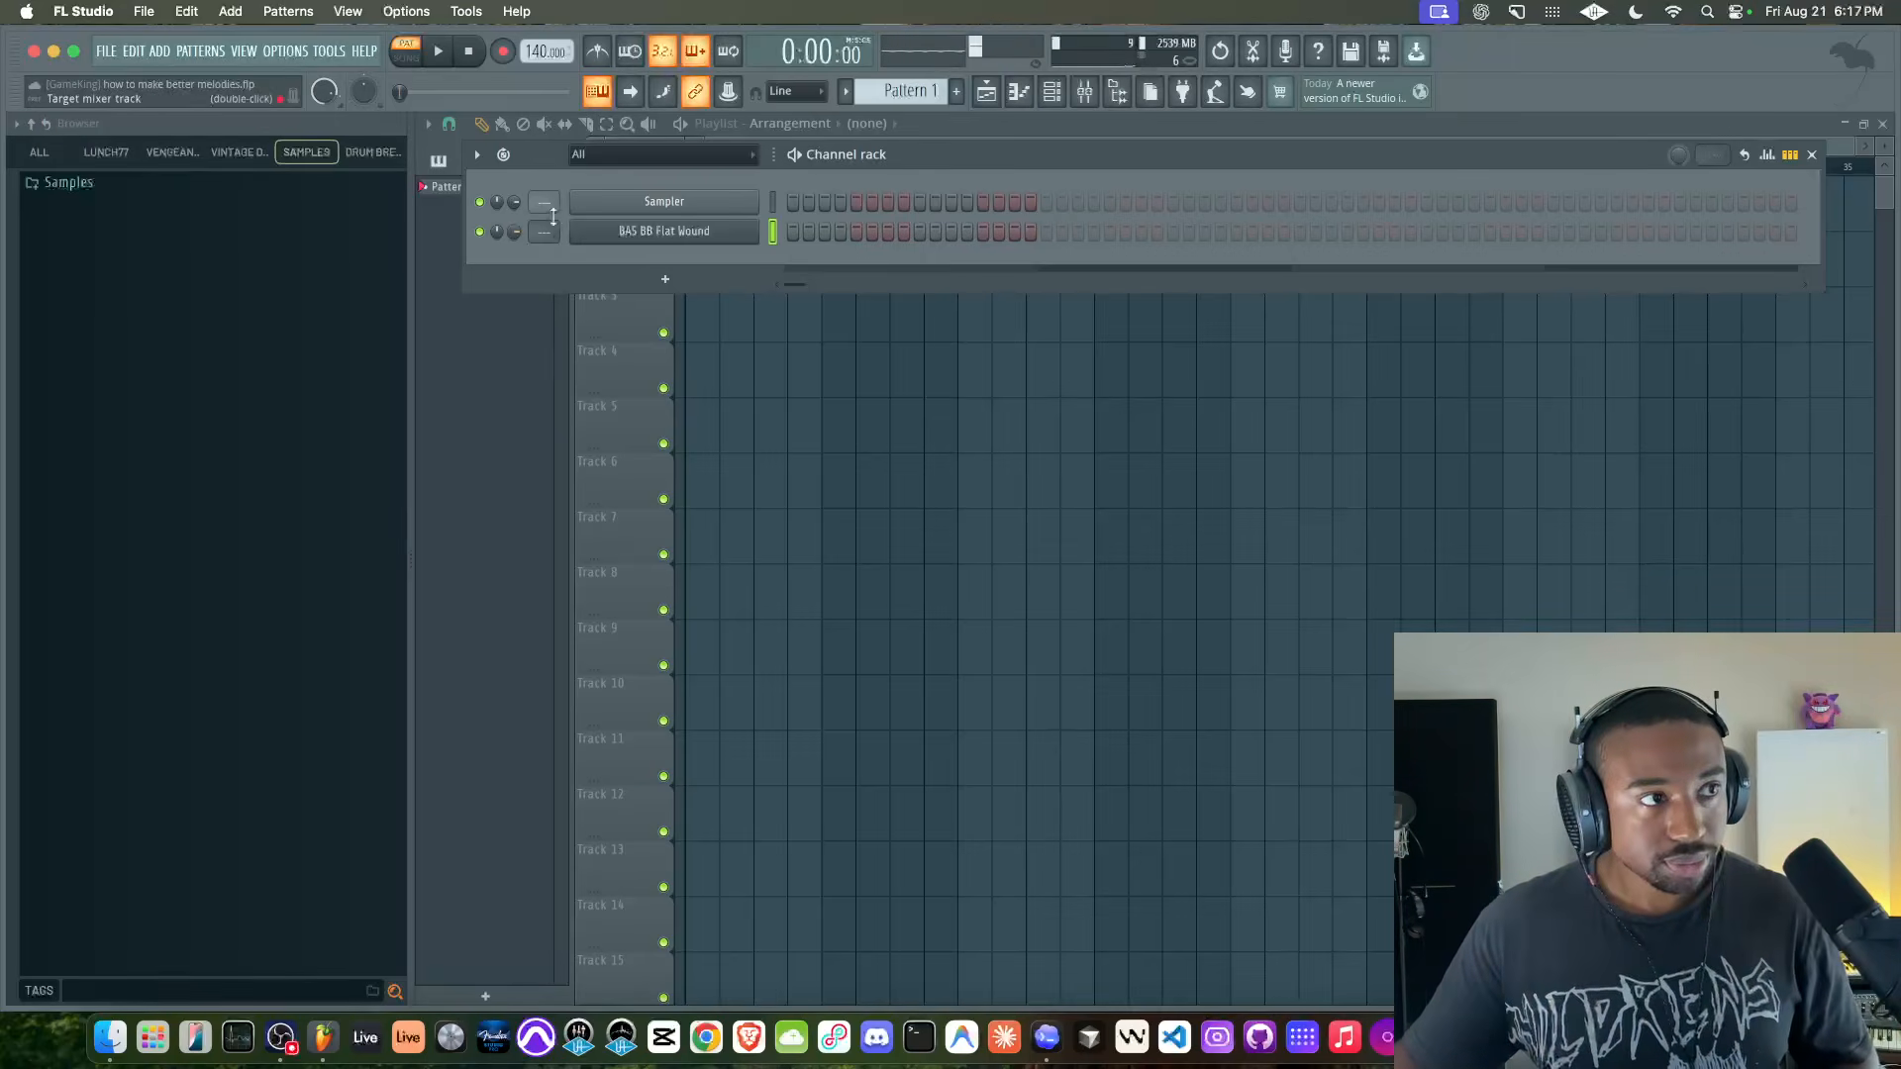
- Delete the Sampler channel and set the bass channel's volume to 100%
right_click(648, 198)
key(d)
drag(513, 202, 511, 198)
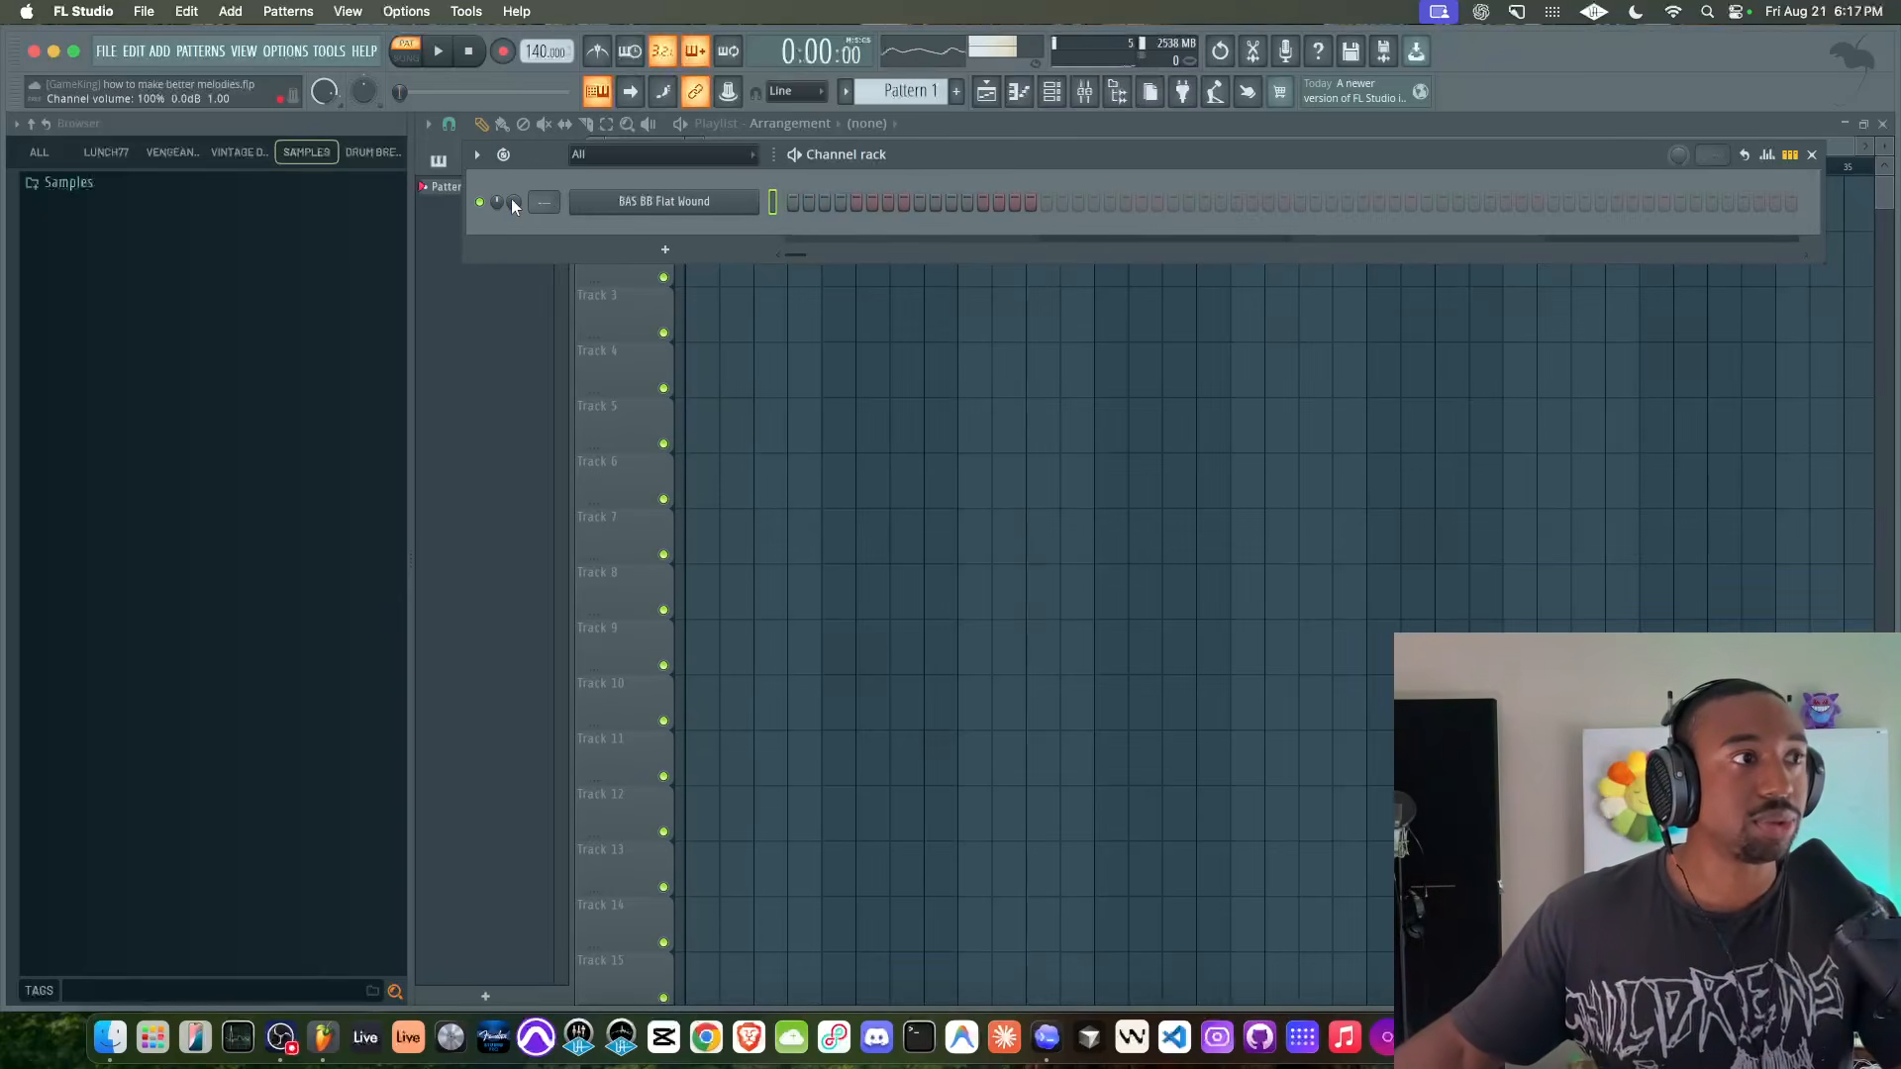
- Turn on the metronome and open the bass channel's piano roll at full size
click(594, 53)
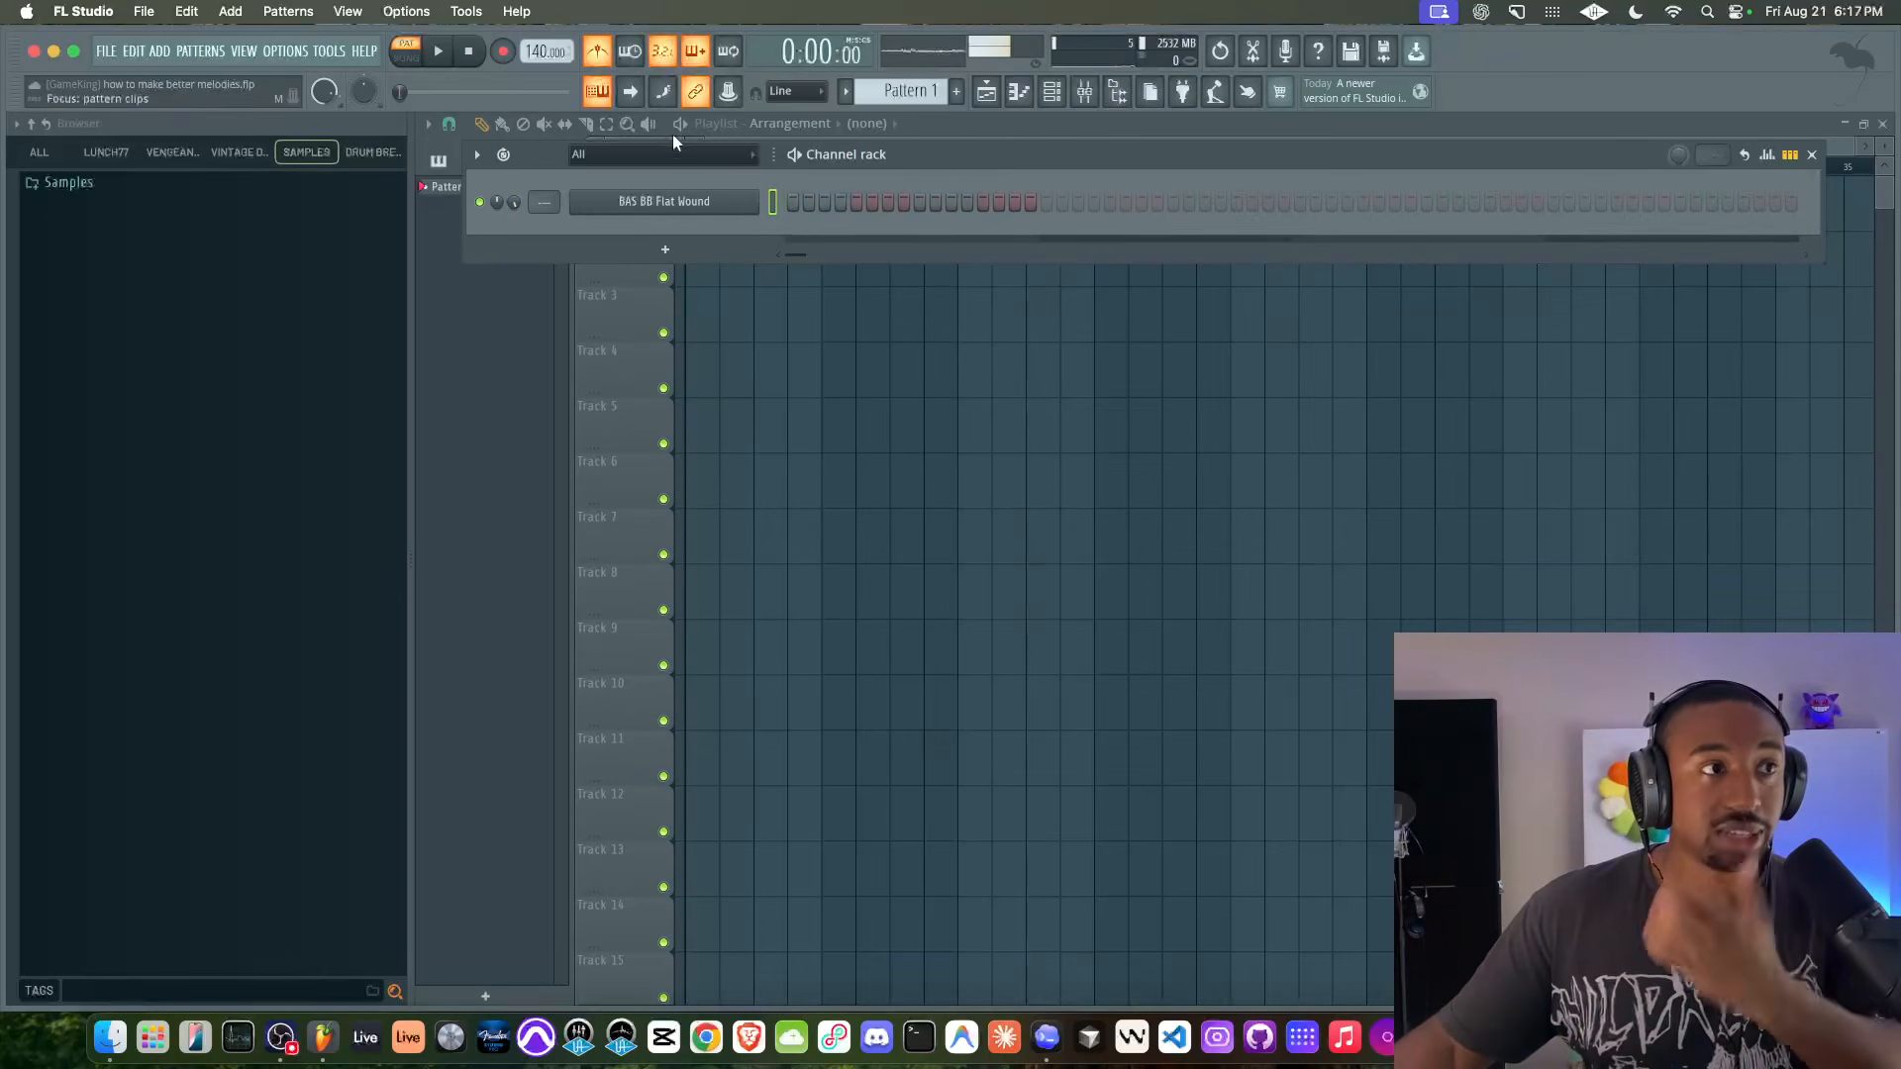
right_click(713, 203)
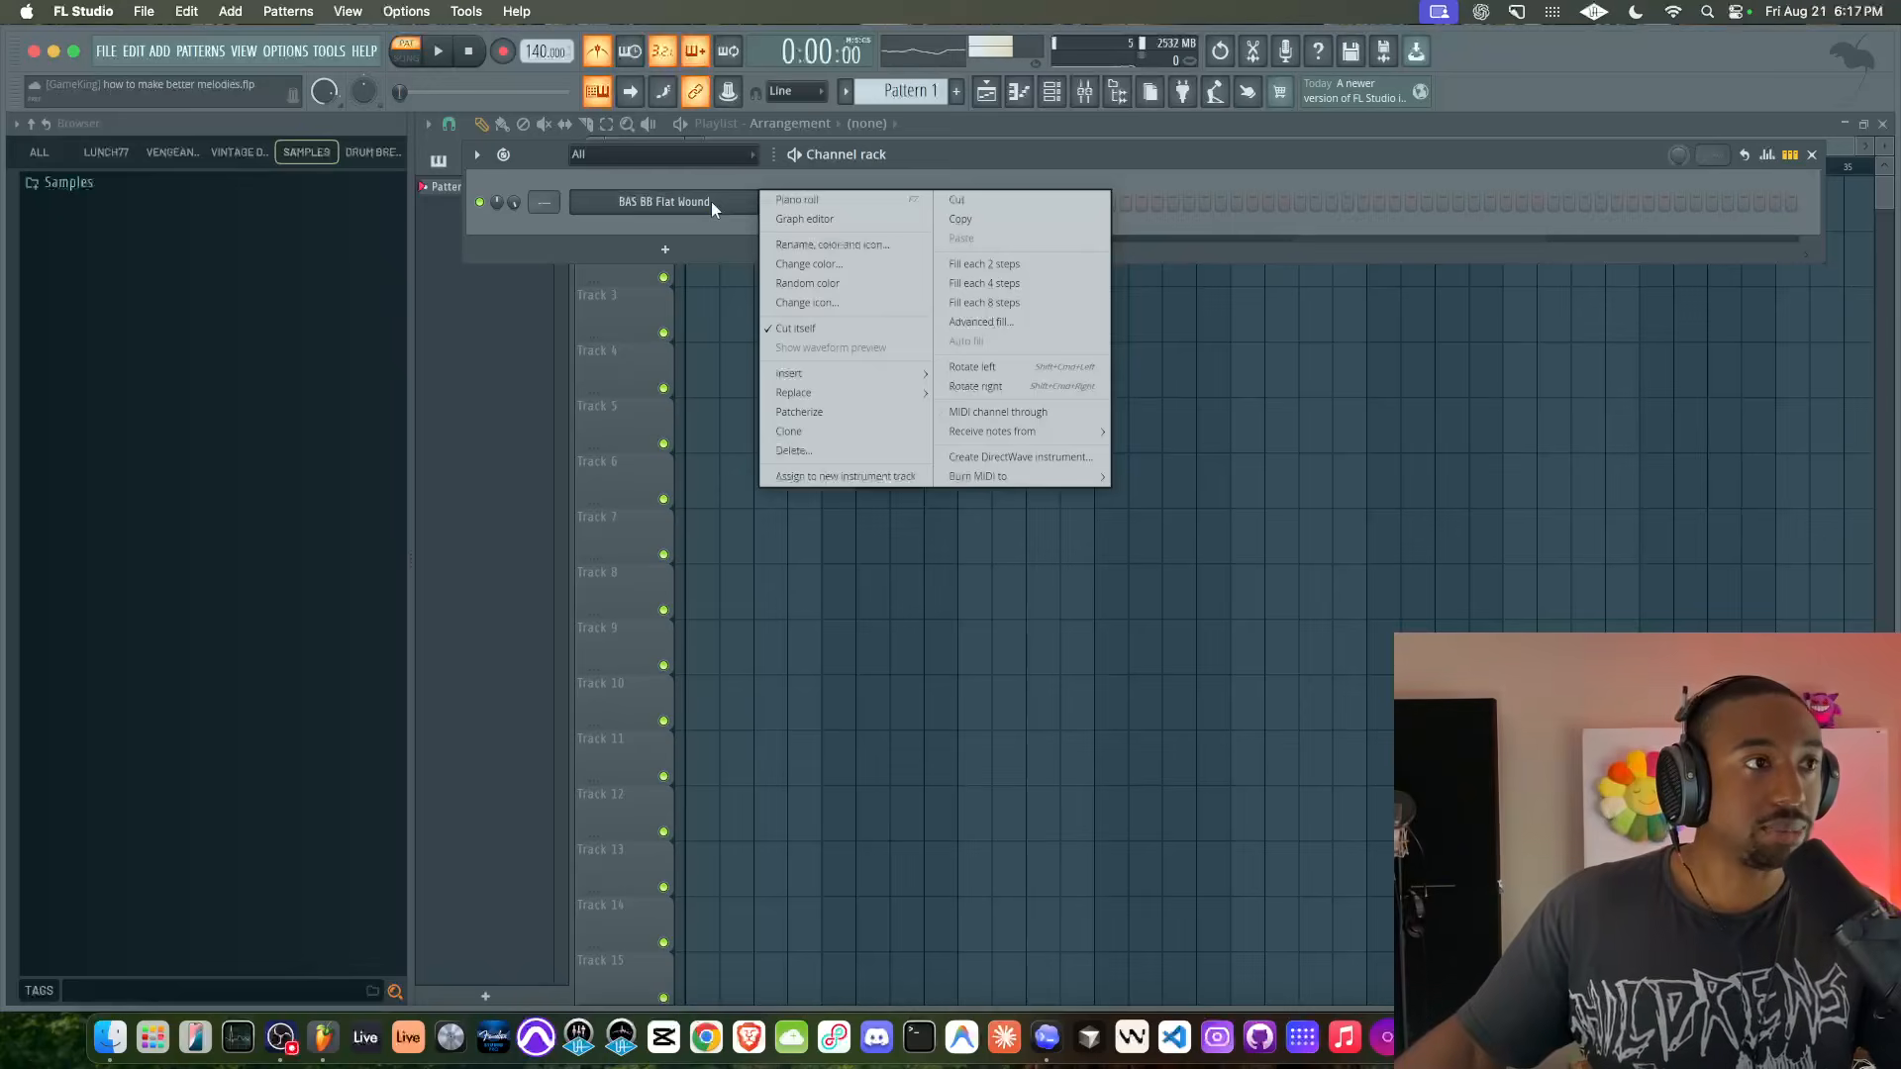
click(802, 202)
double_click(1416, 122)
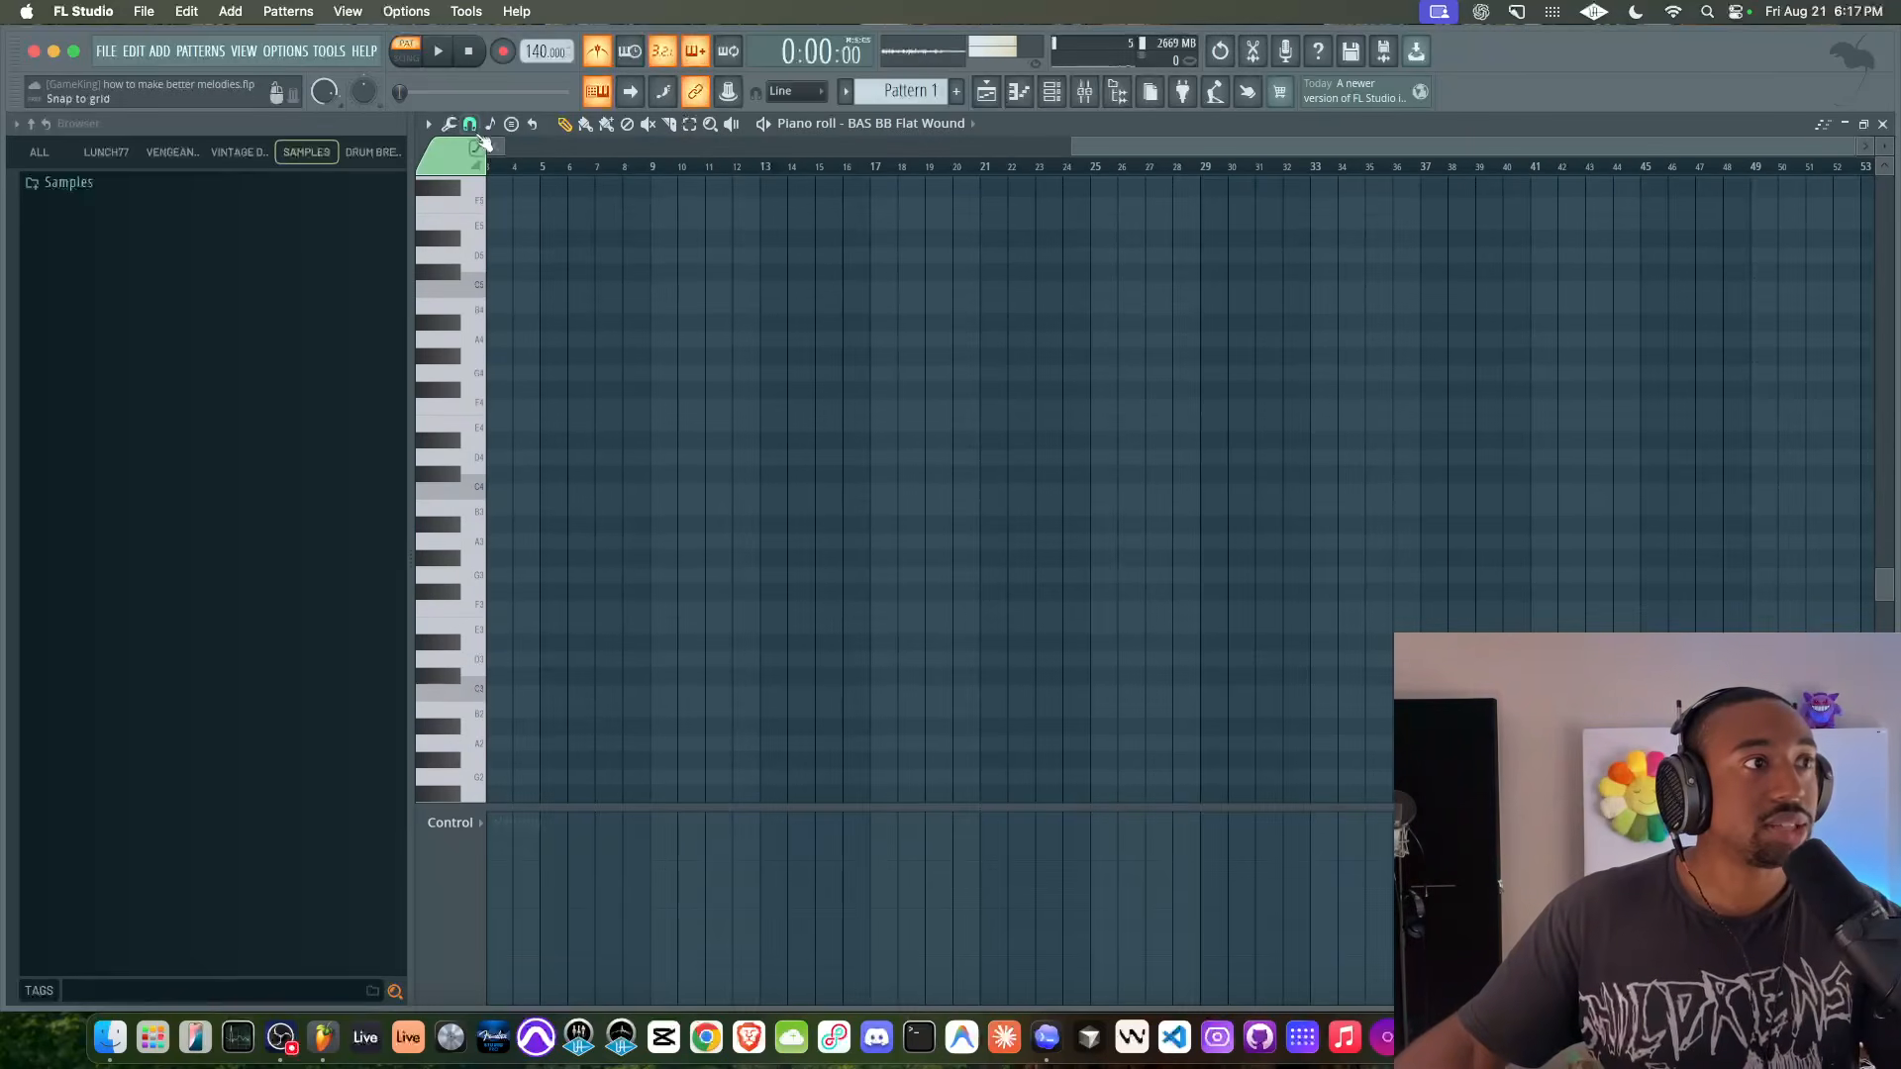
- Set the piano roll's snap to 1/2 beat and hide the browser
click(470, 124)
click(492, 374)
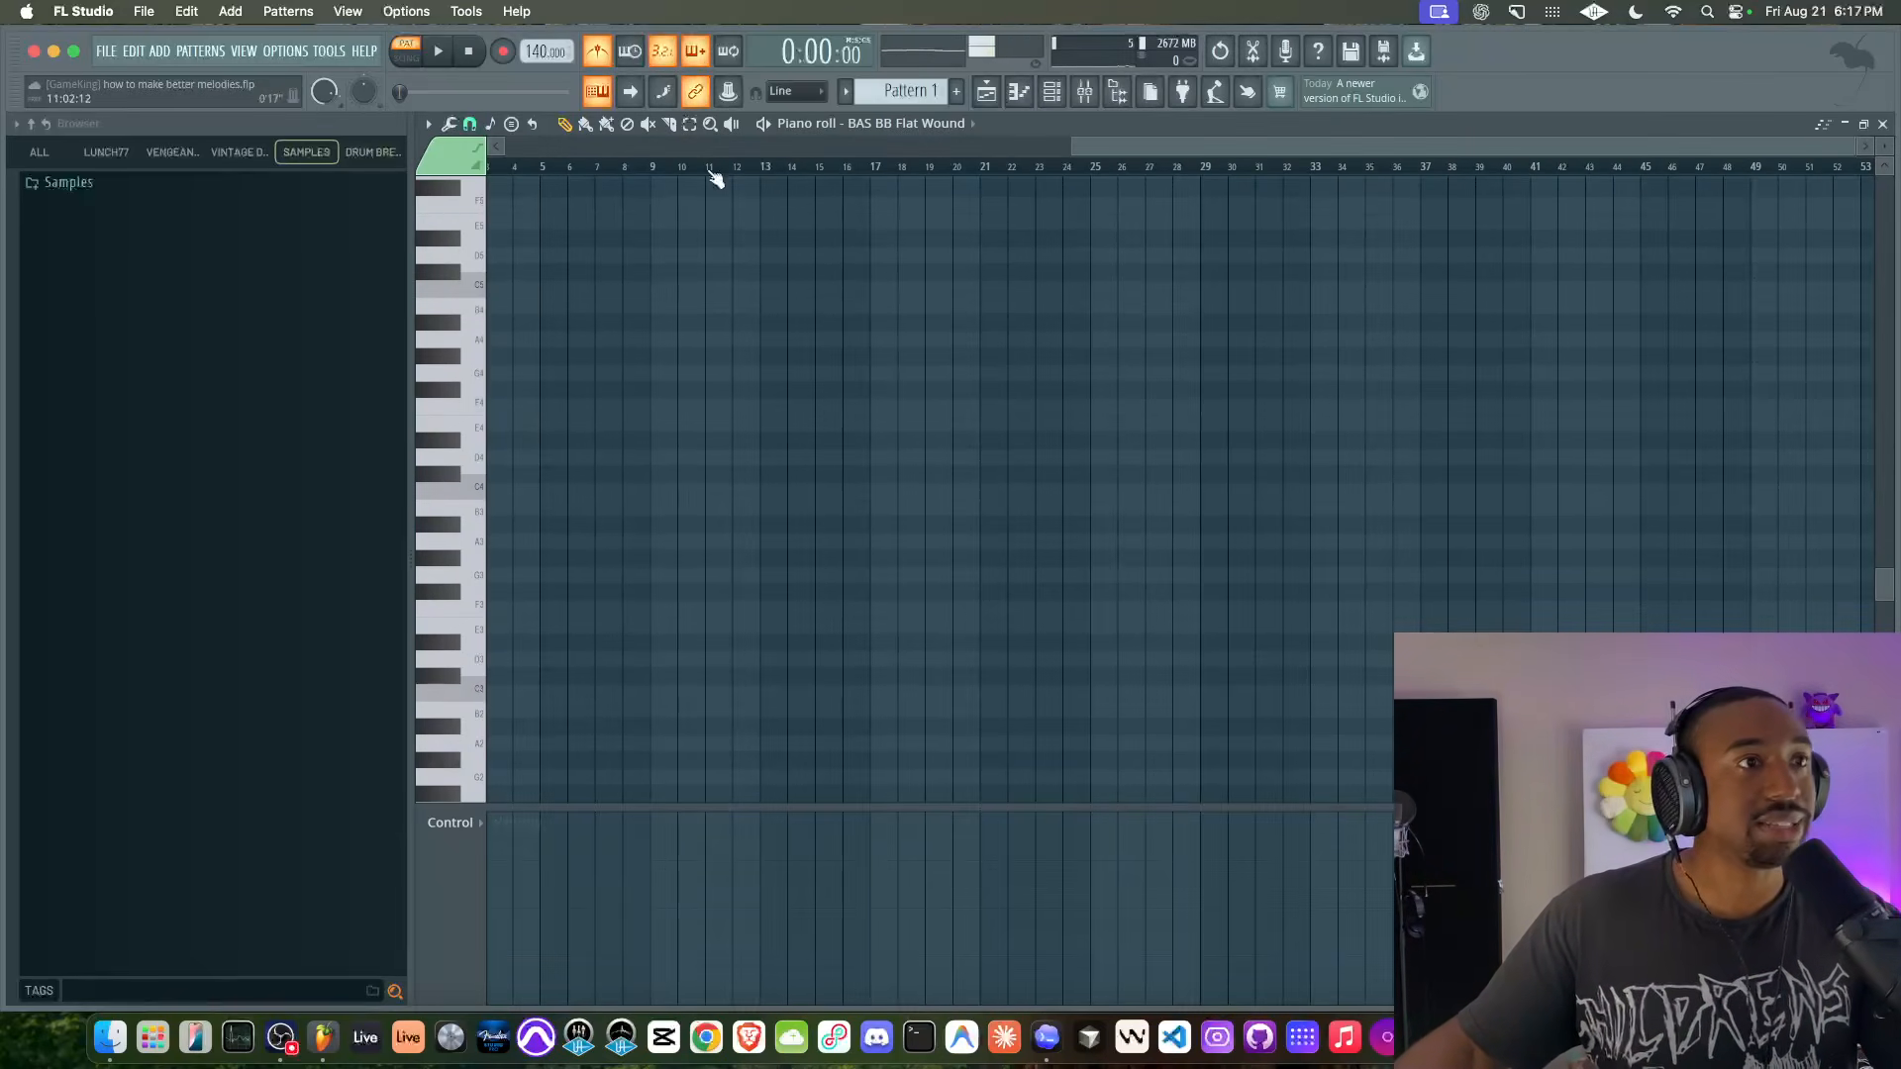
click(1117, 91)
- Check the piano roll's key label options and leave them as they are
click(18, 124)
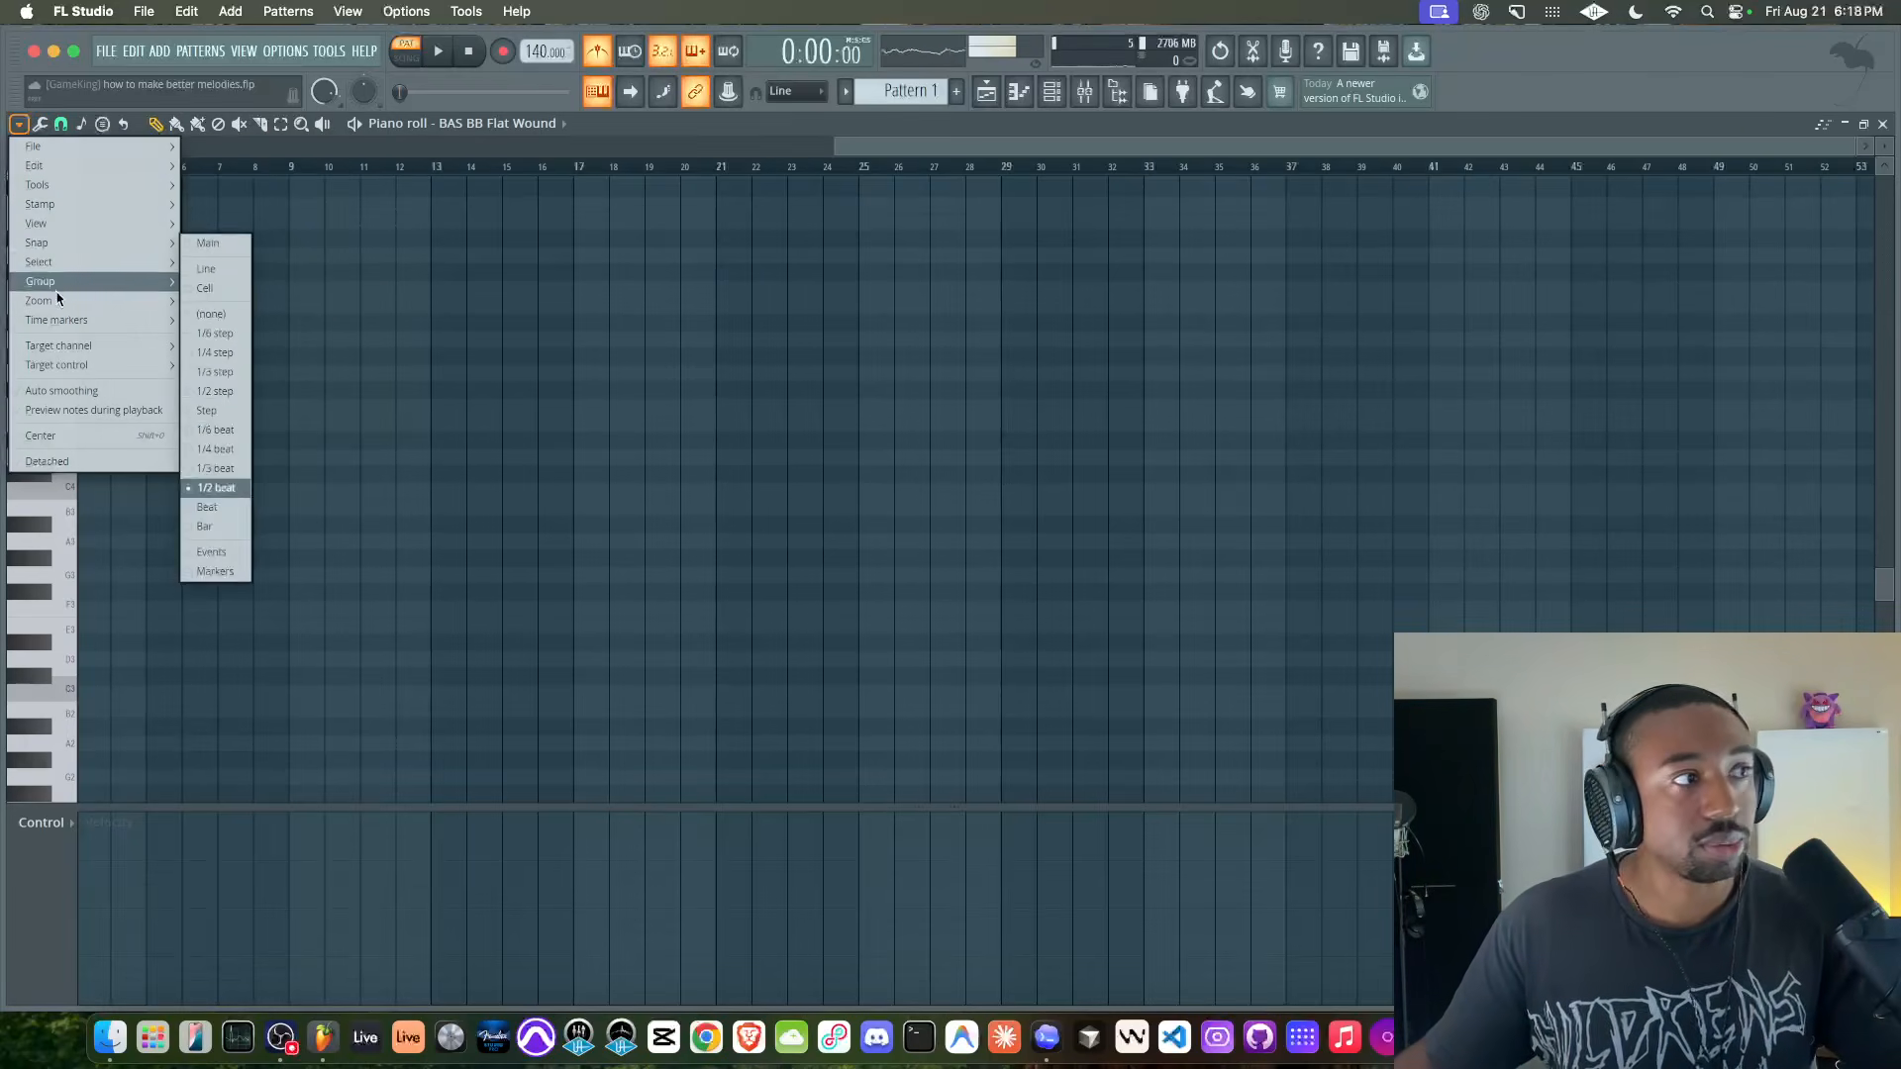
mouse_move(58, 299)
mouse_move(61, 224)
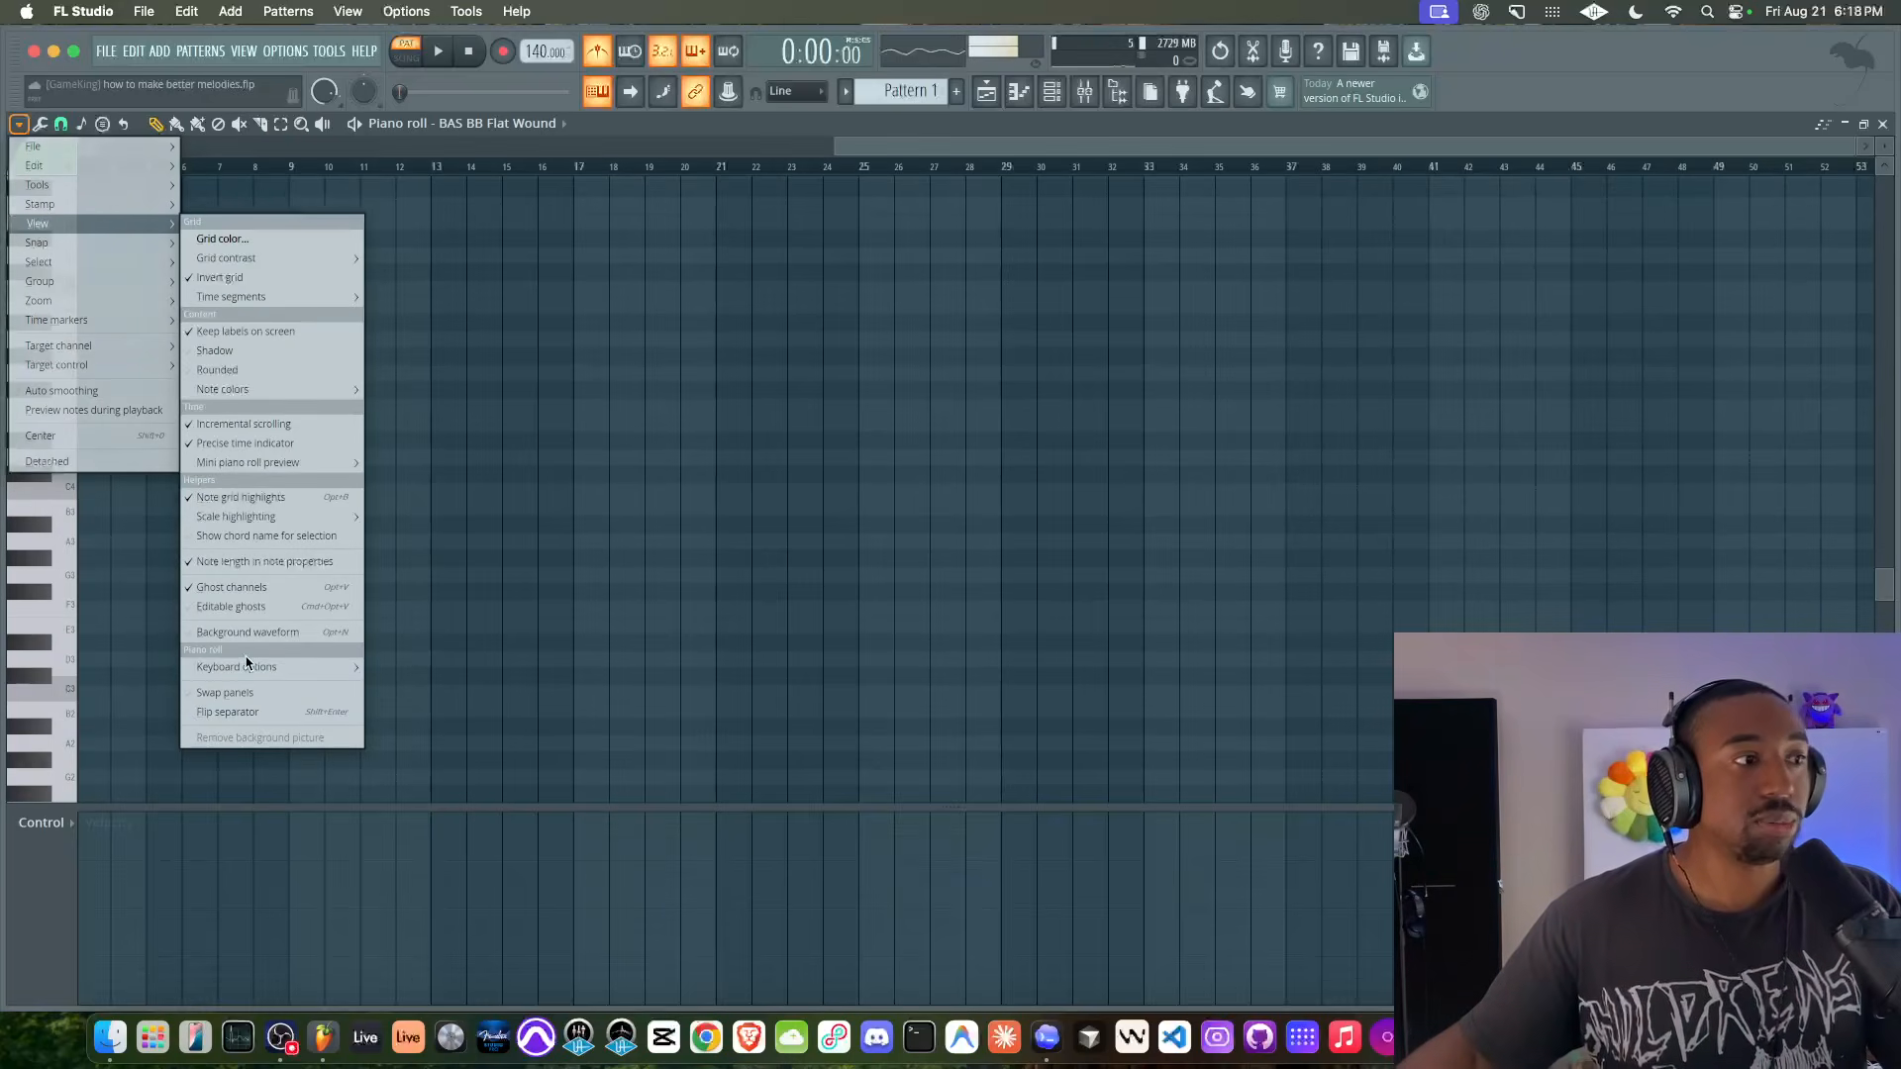
mouse_move(252, 668)
mouse_move(403, 770)
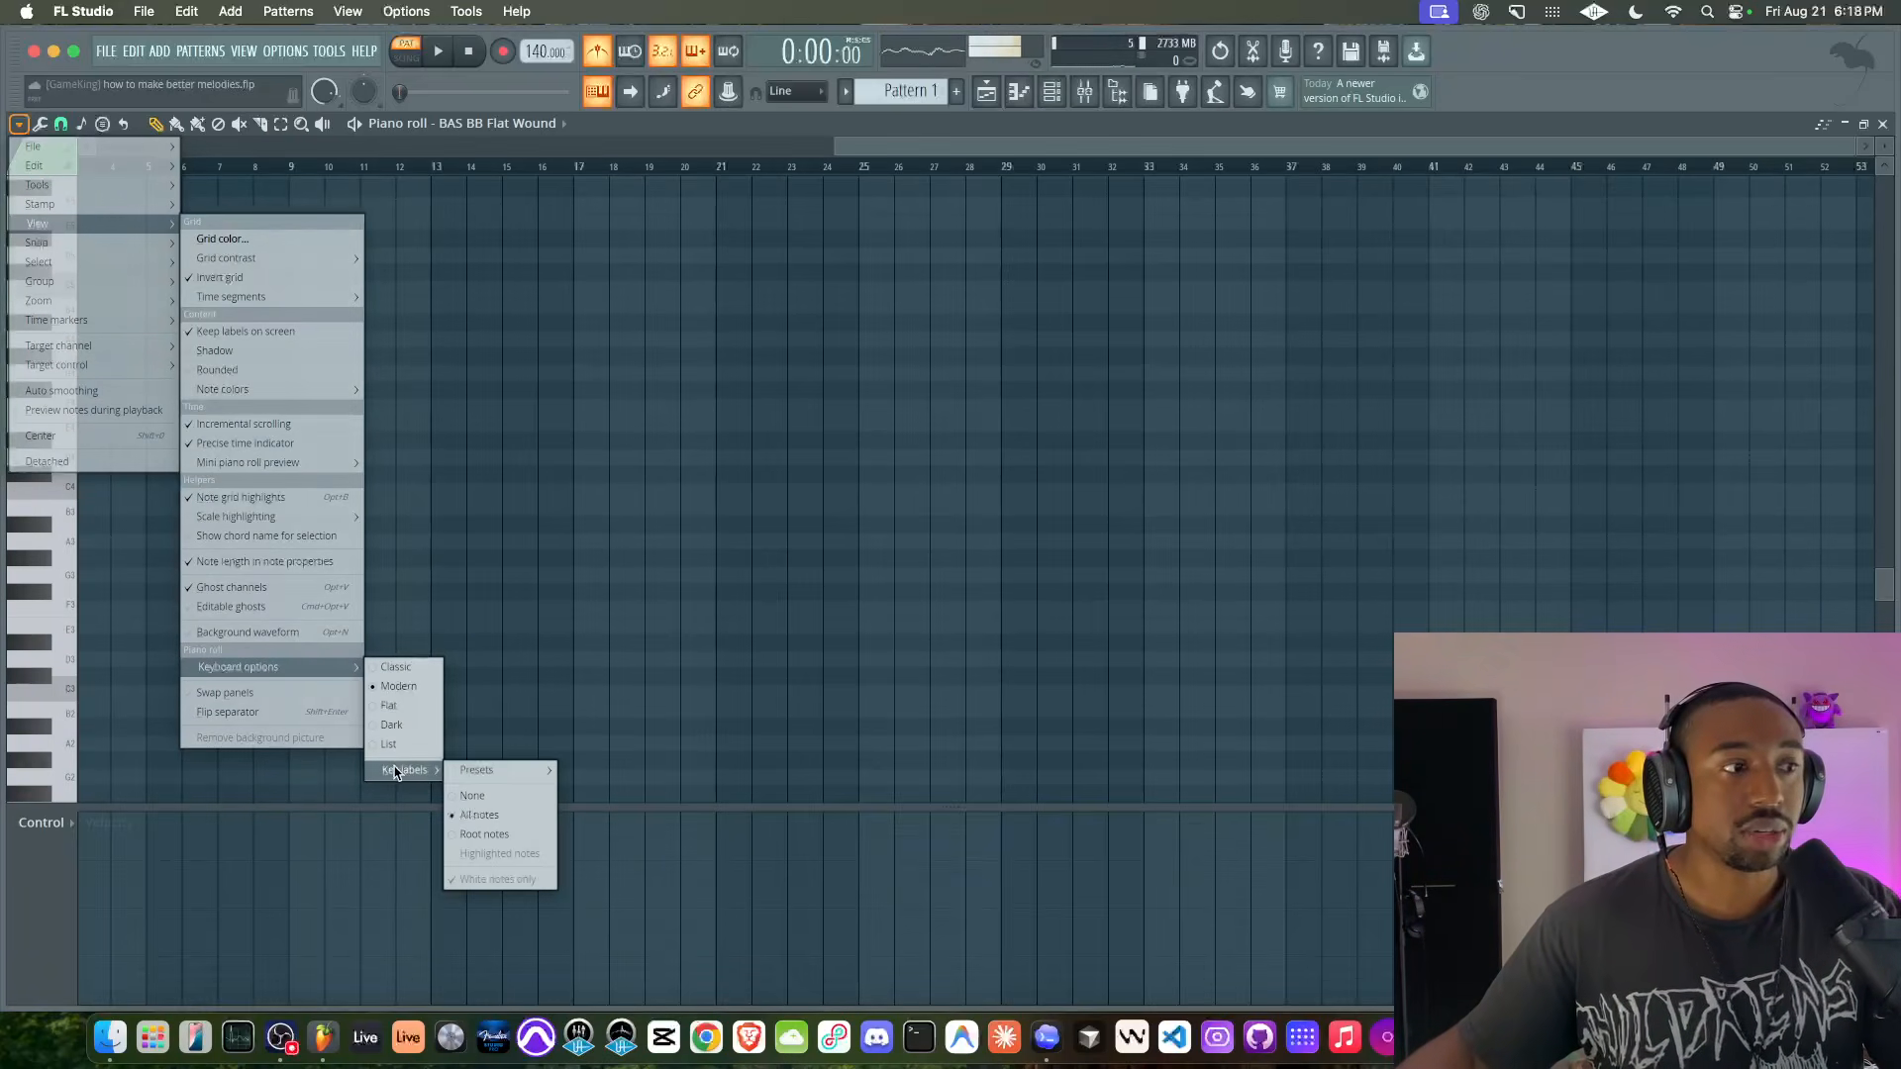
click(484, 568)
ctrl+scroll(89, 488, up, 8)
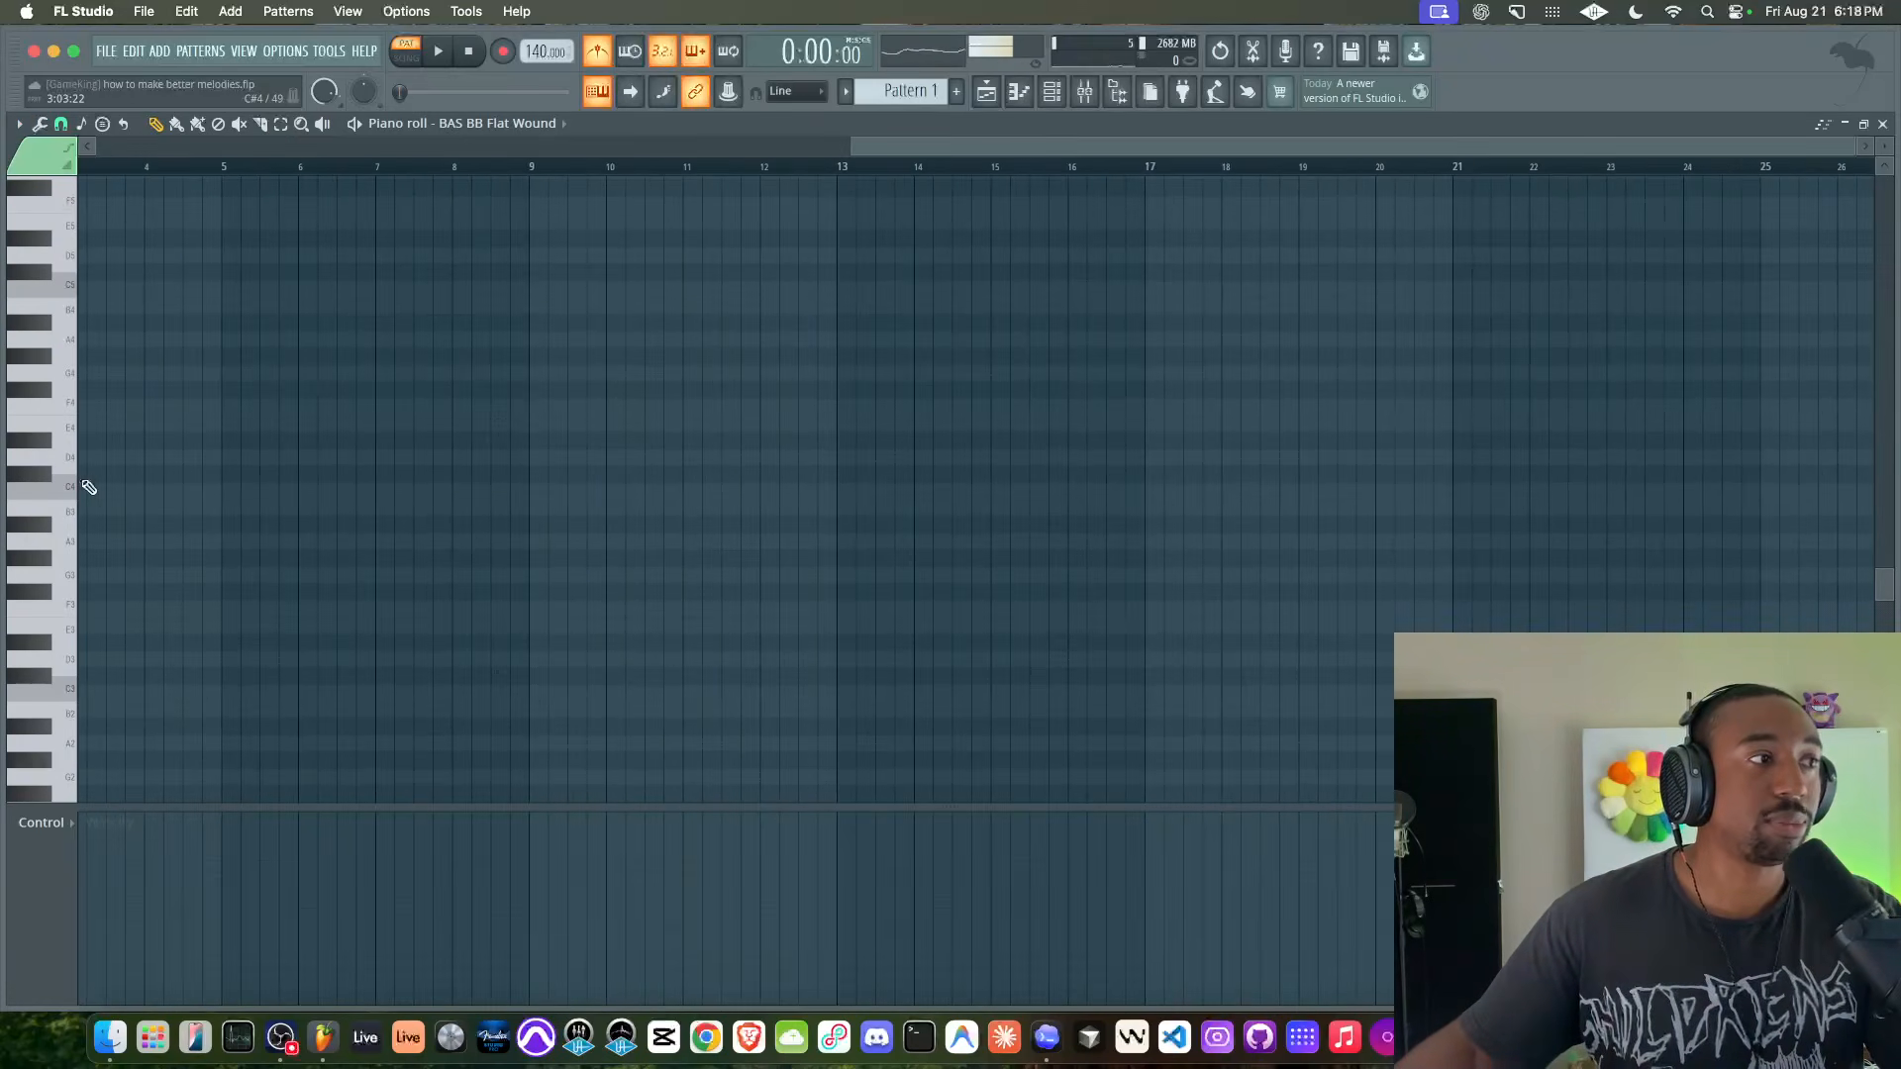
scroll(114, 487, up, 1)
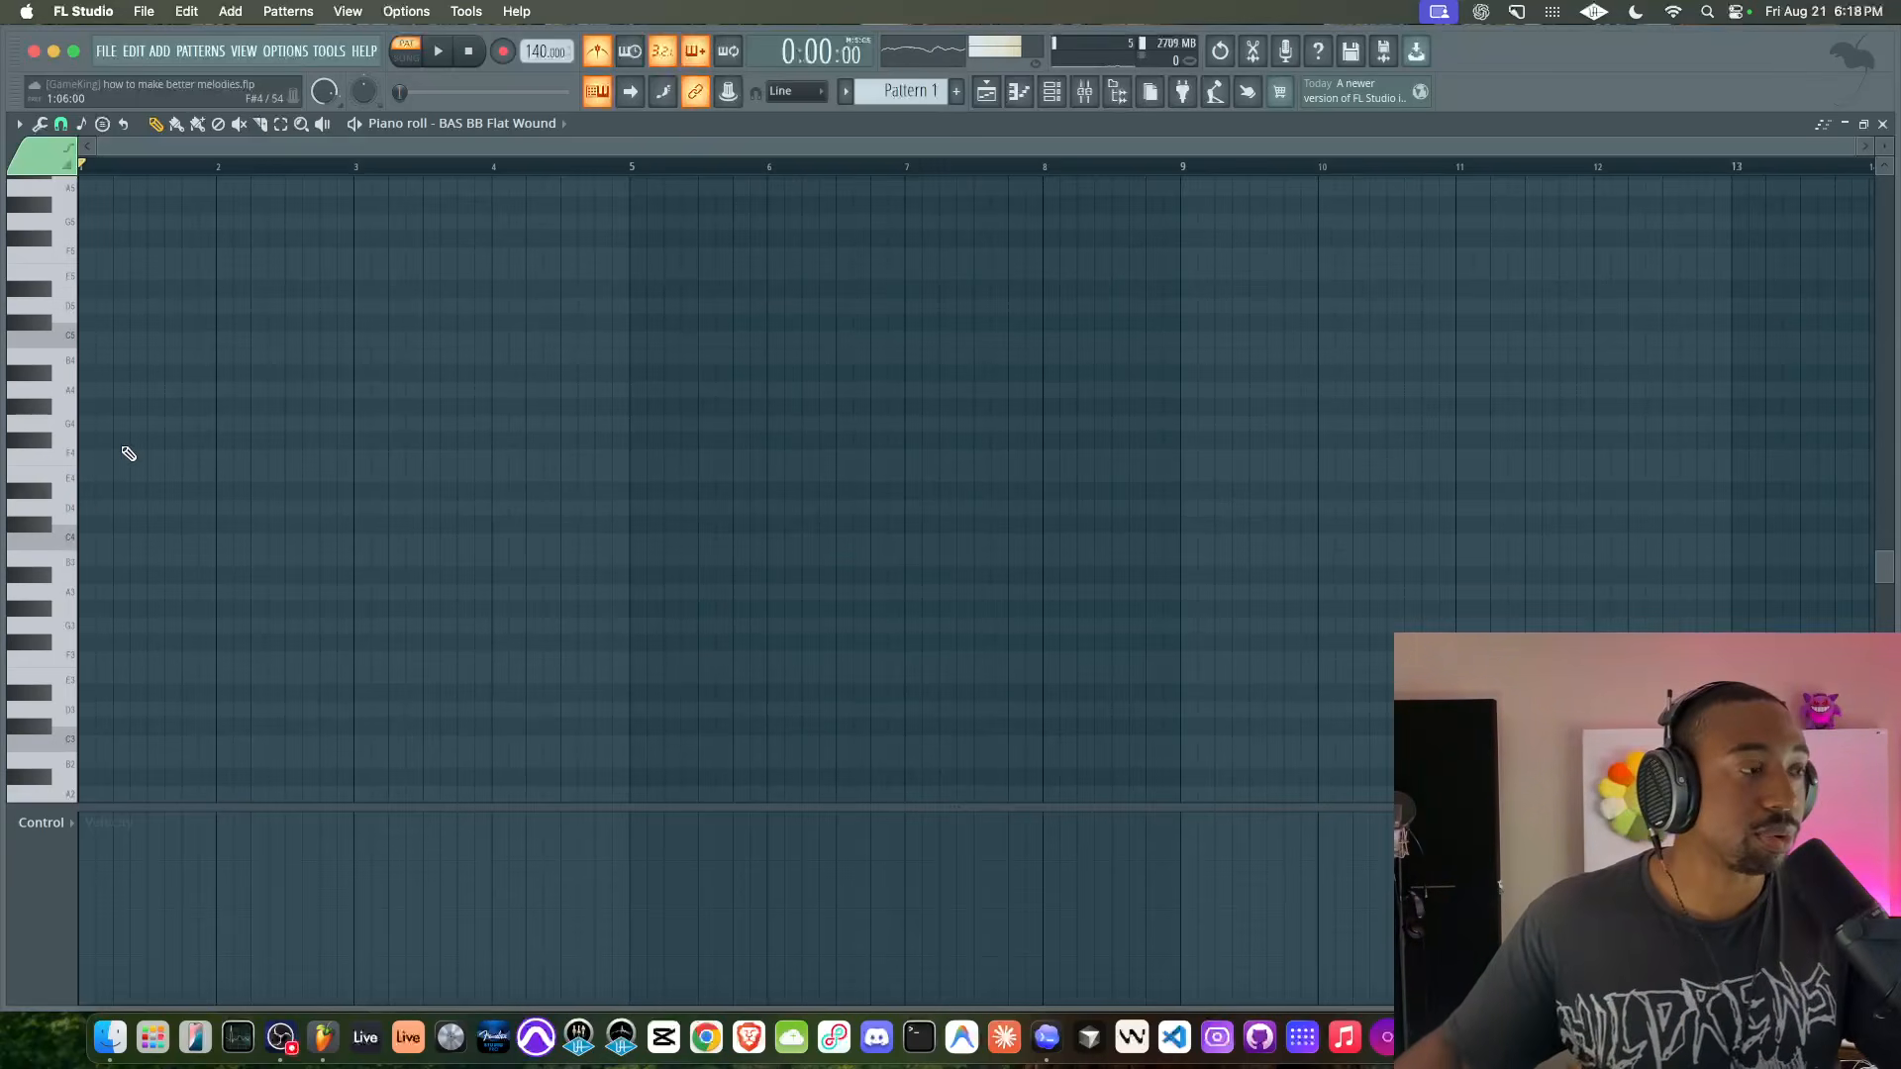
click(135, 473)
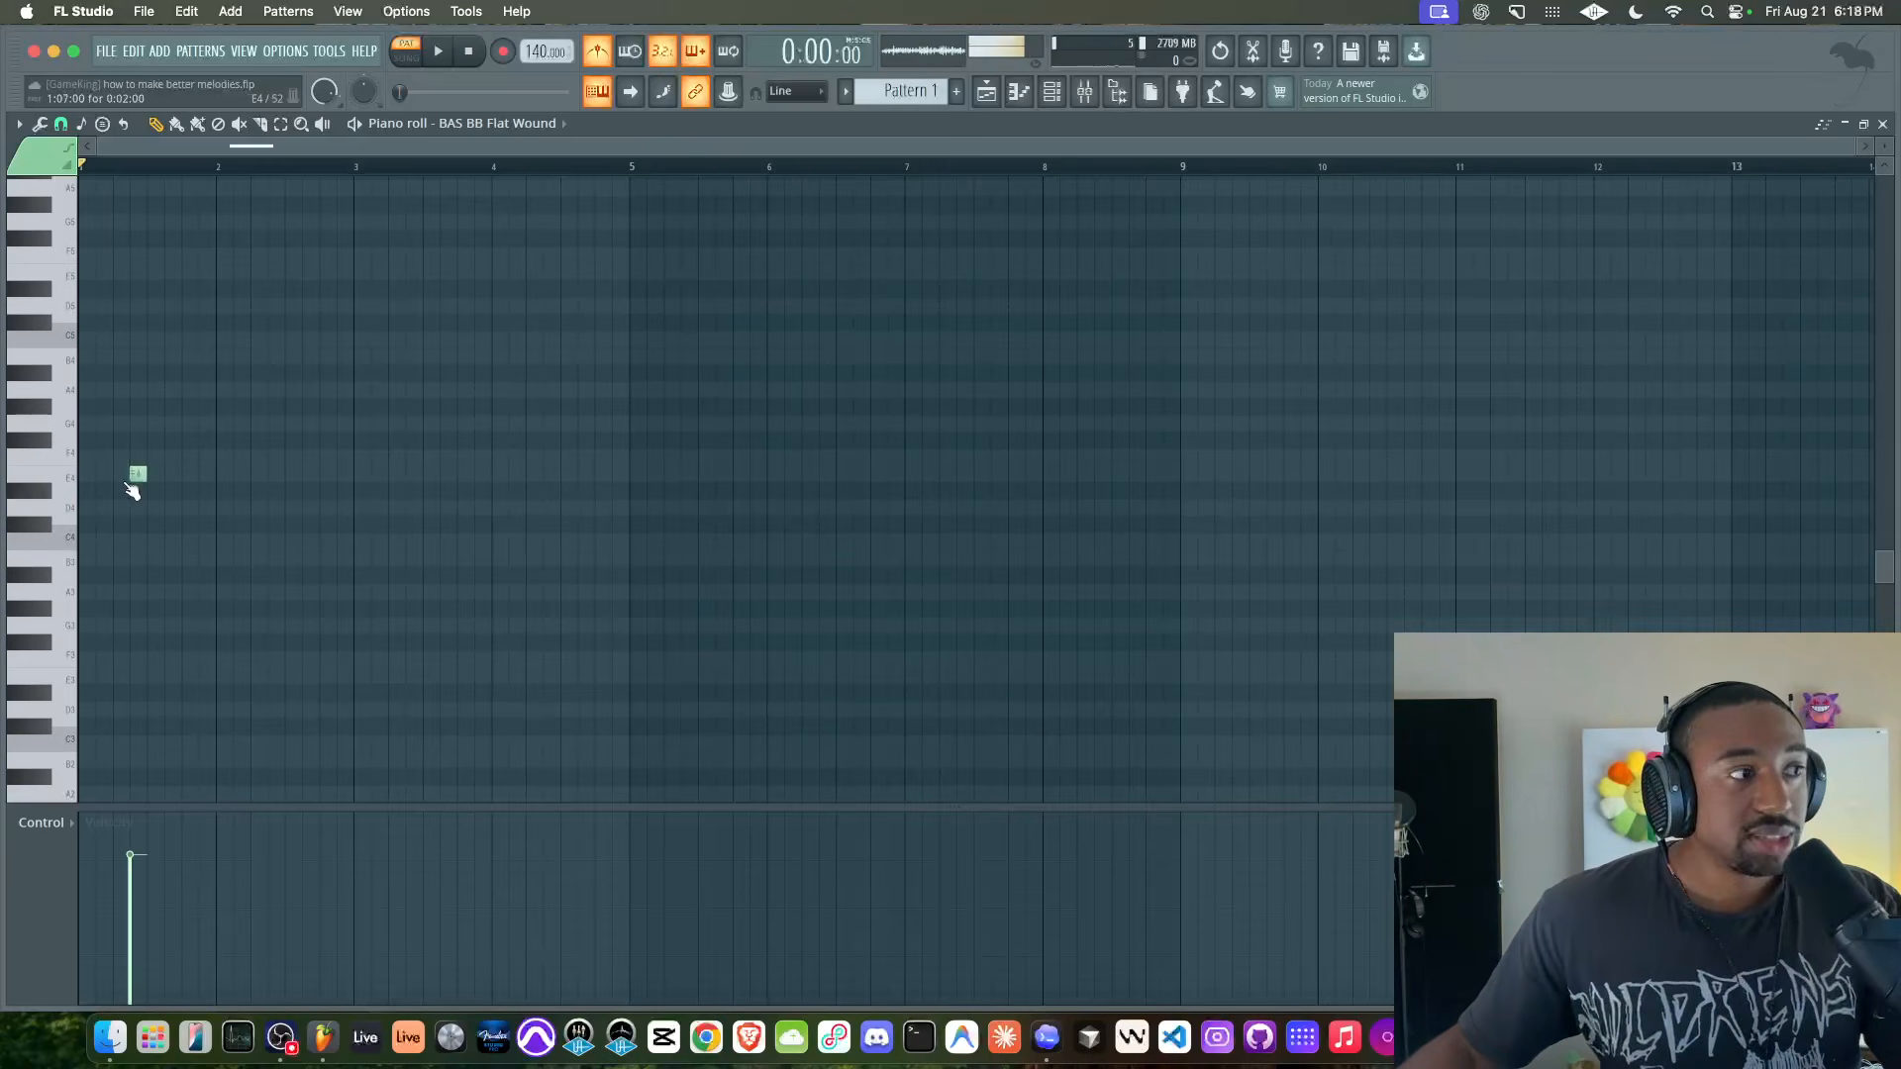
right_click(135, 473)
- Add a half-beat E4 note at the start of bar 1 and raise it an octave to E5
scroll(110, 500, up, 2)
scroll(115, 504, up, 3)
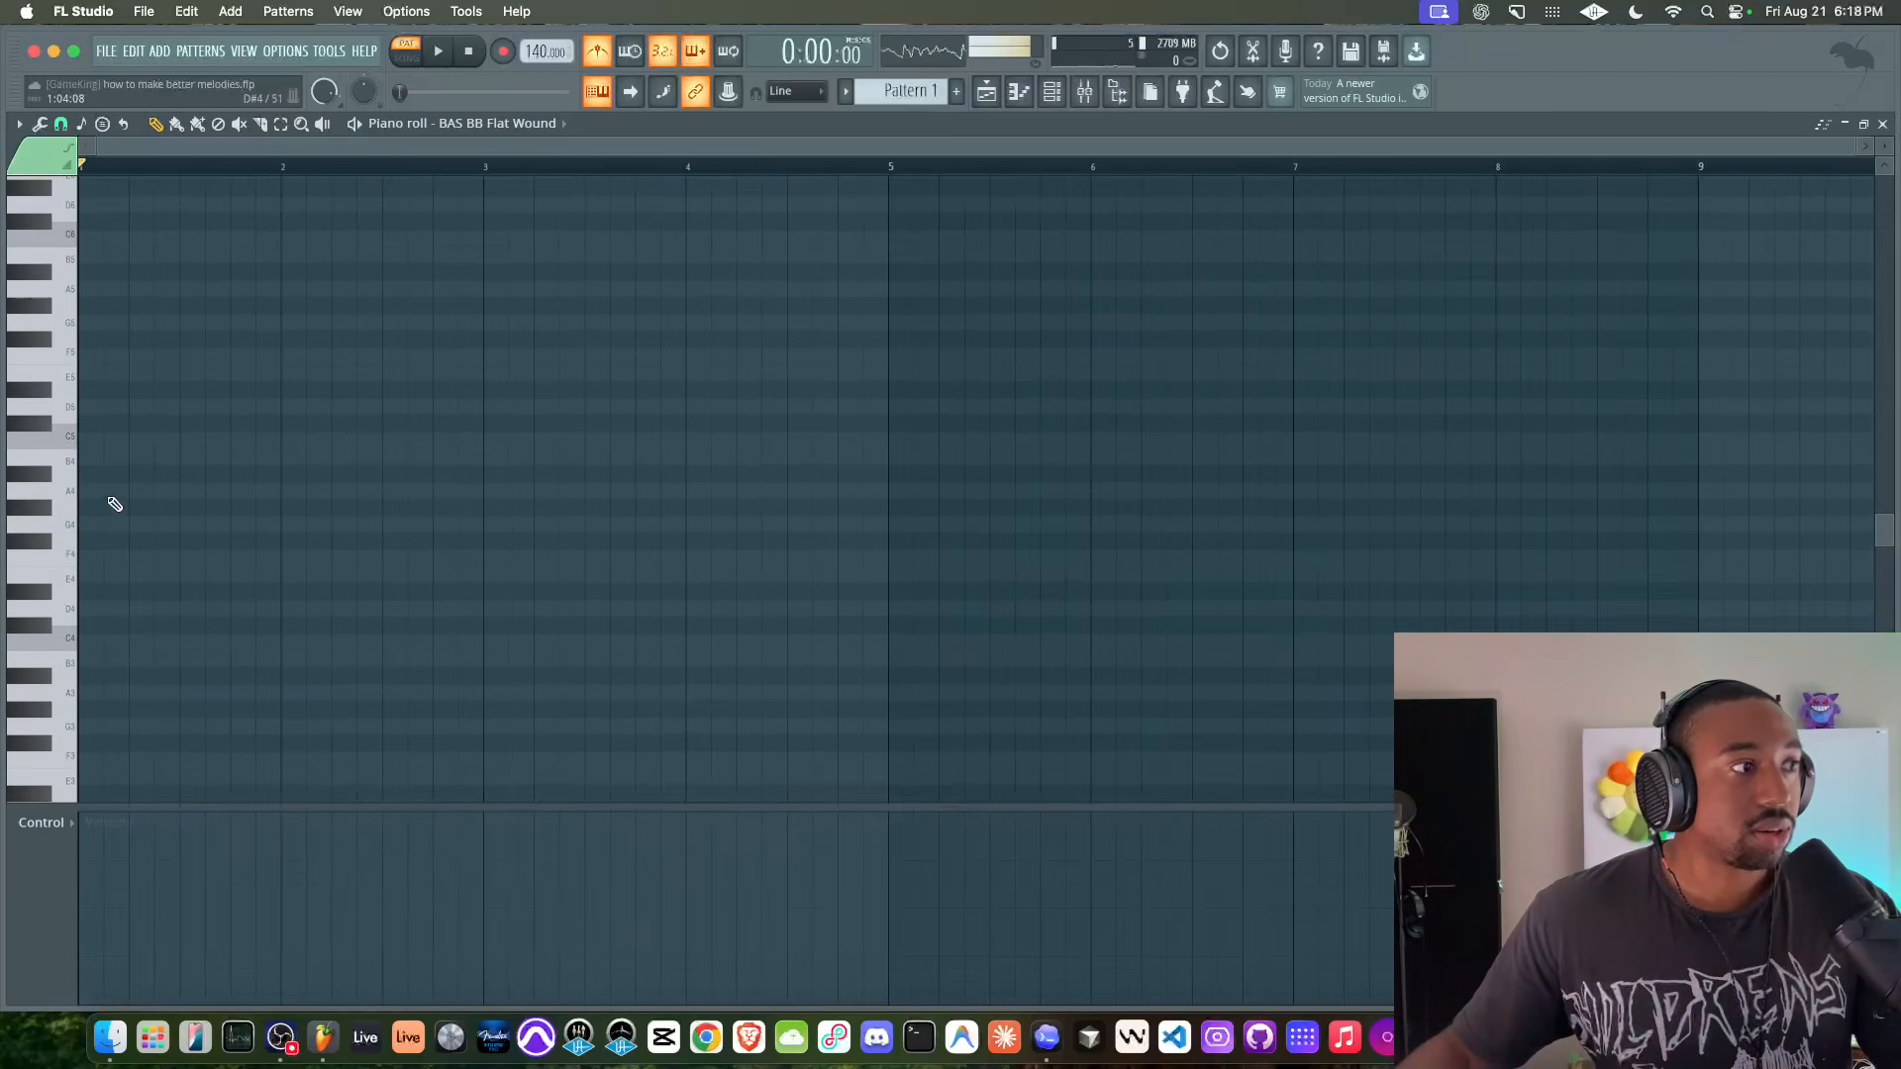
click(98, 576)
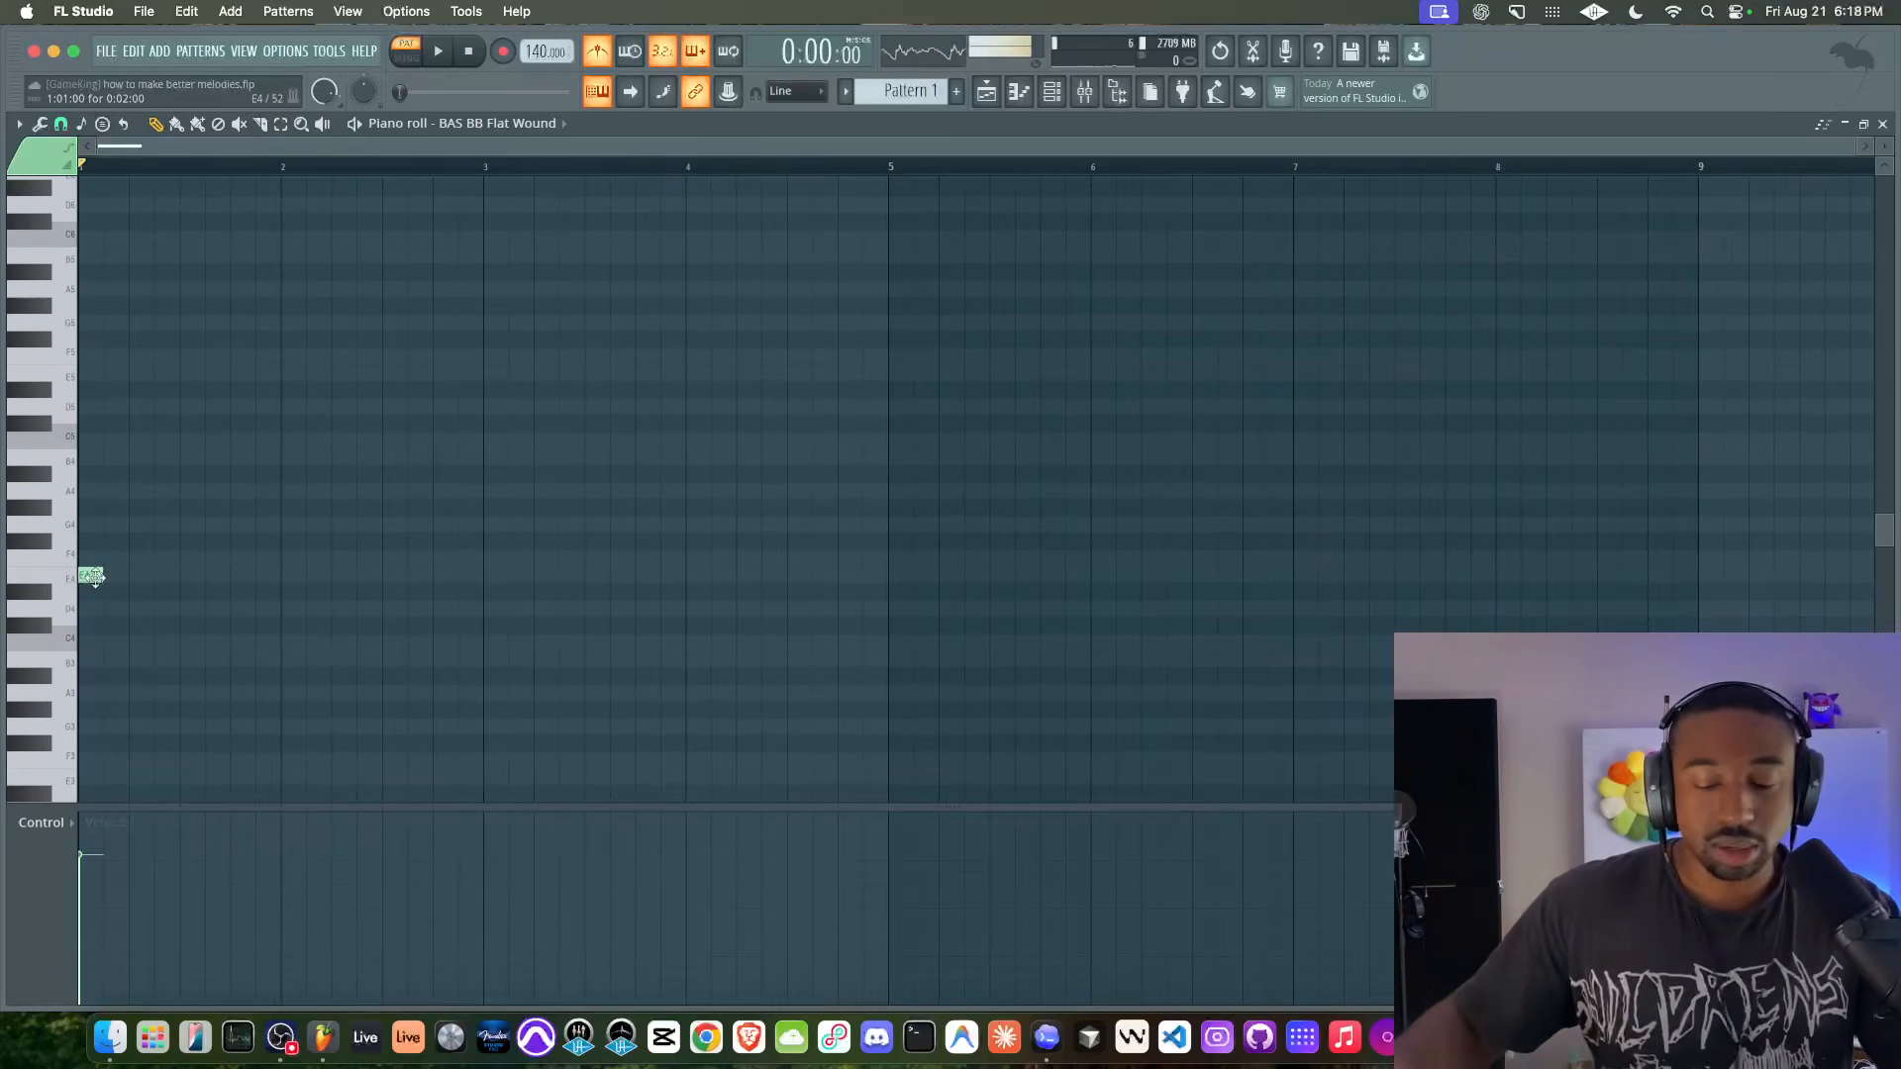
scroll(124, 451, up, 1)
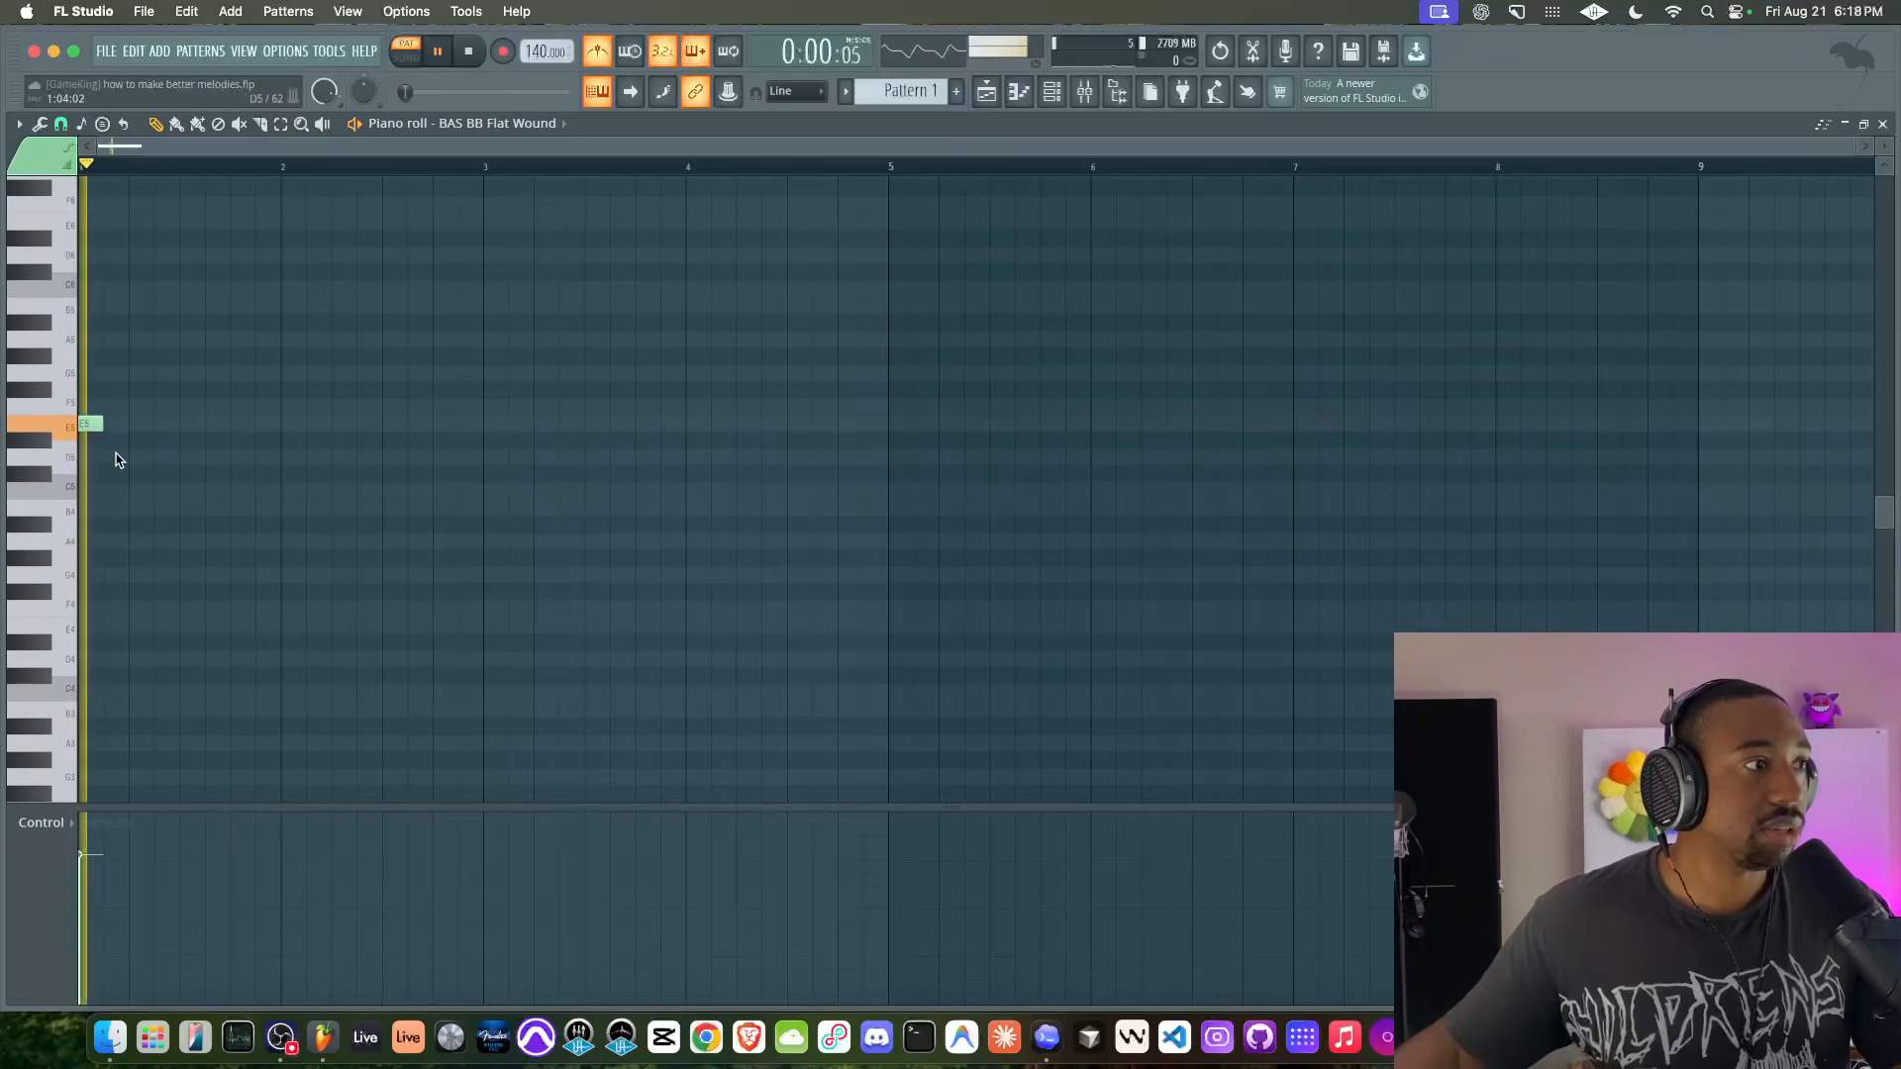
- Stretch the E5 note to one full bar, play it back and shorten it to half a beat again
drag(105, 428, 144, 425)
key(super+z)
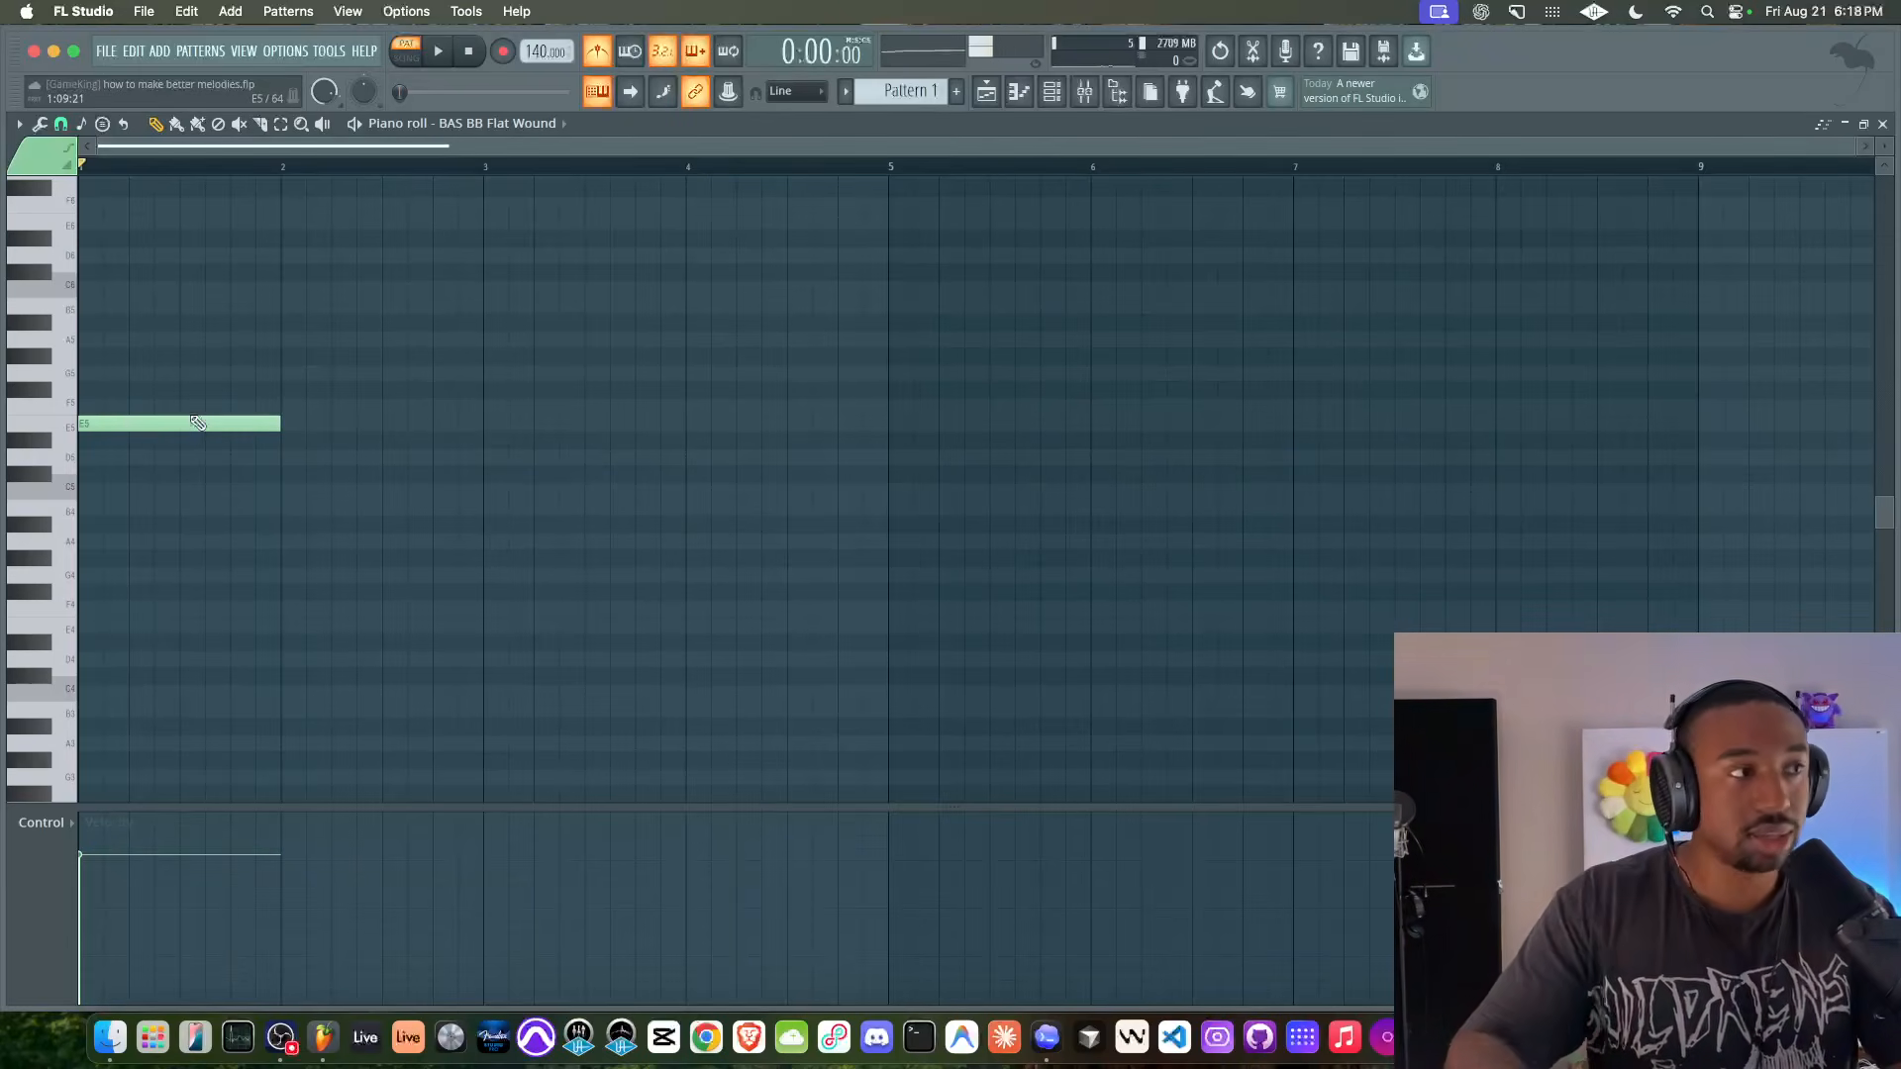
mouse_move(301, 420)
mouse_down()
mouse_move(458, 423)
mouse_move(279, 424)
mouse_up()
key(space)
key(space)
key(super+a)
right_click(161, 552)
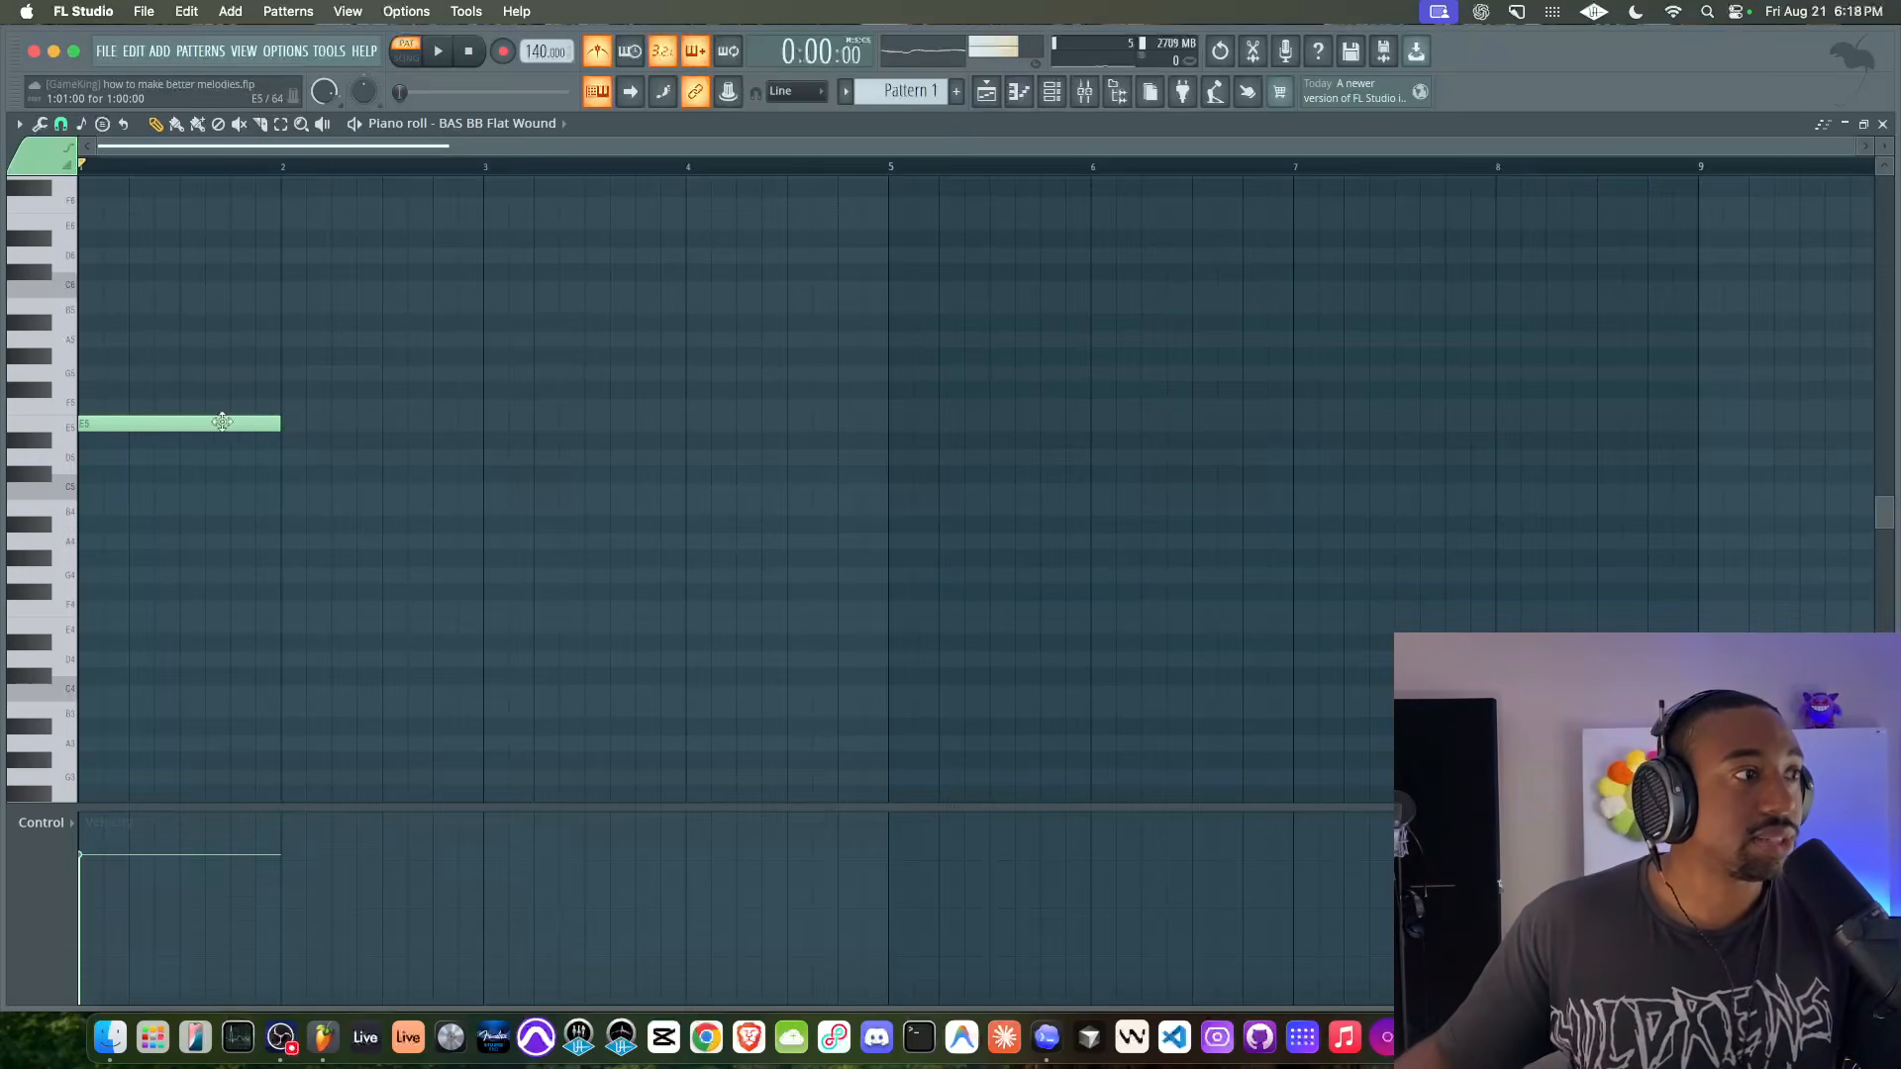
drag(286, 423, 135, 422)
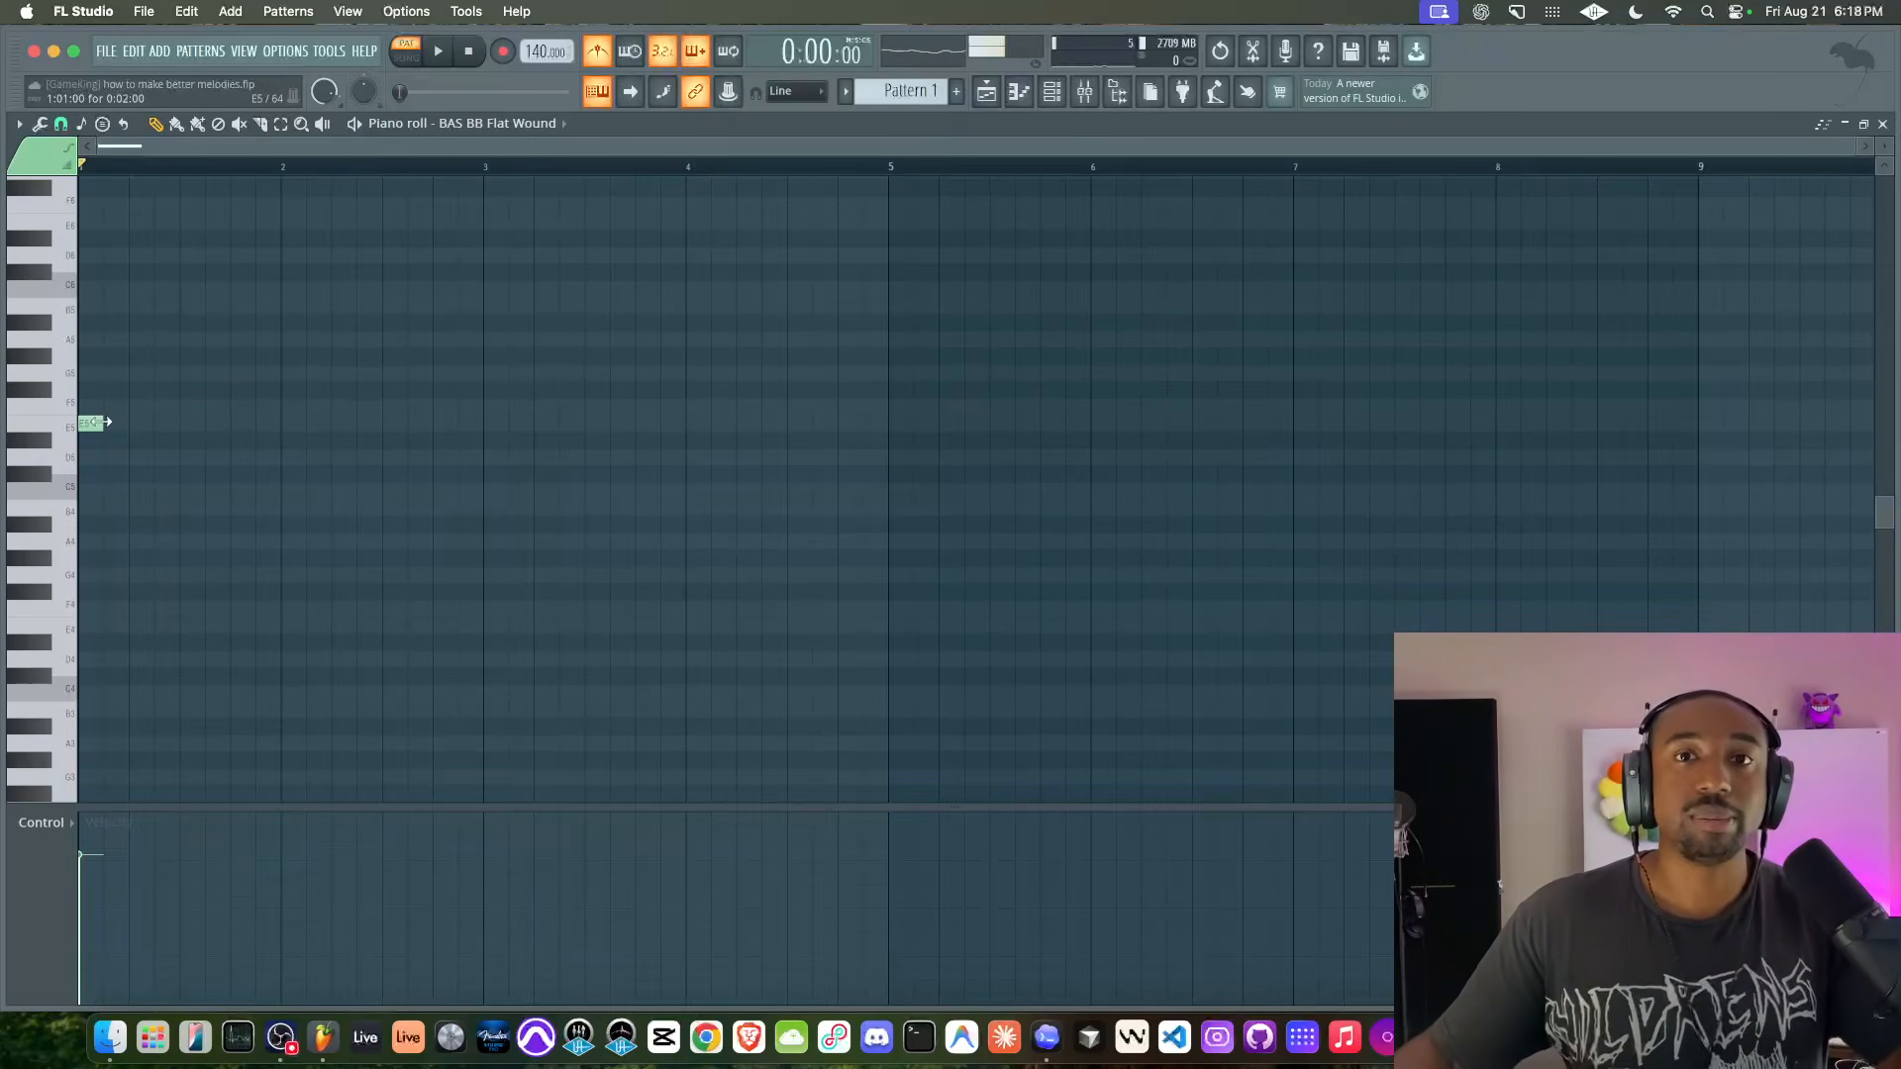
- Add half-beat G5, B5 and G5 notes on beats 2, 3 and 4 of bar 1 and play the melody
scroll(109, 436, up, 3)
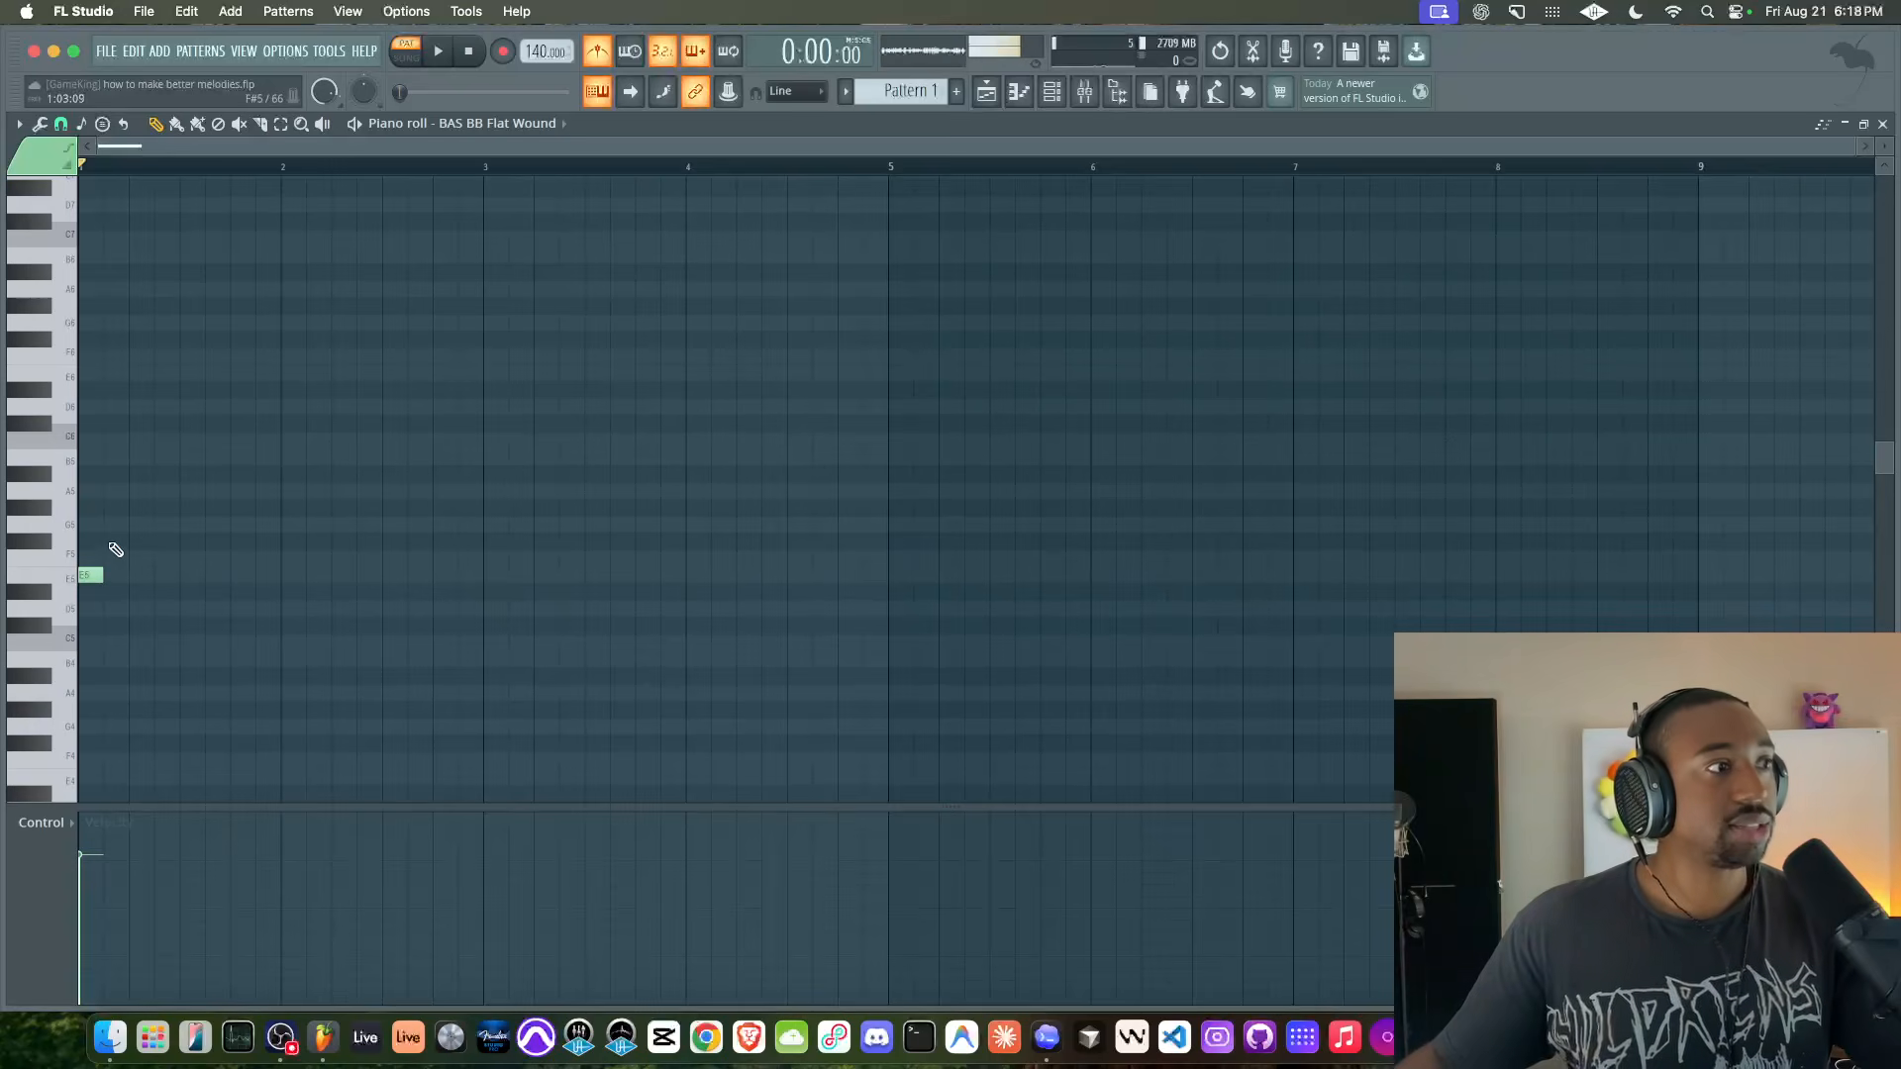
click(131, 524)
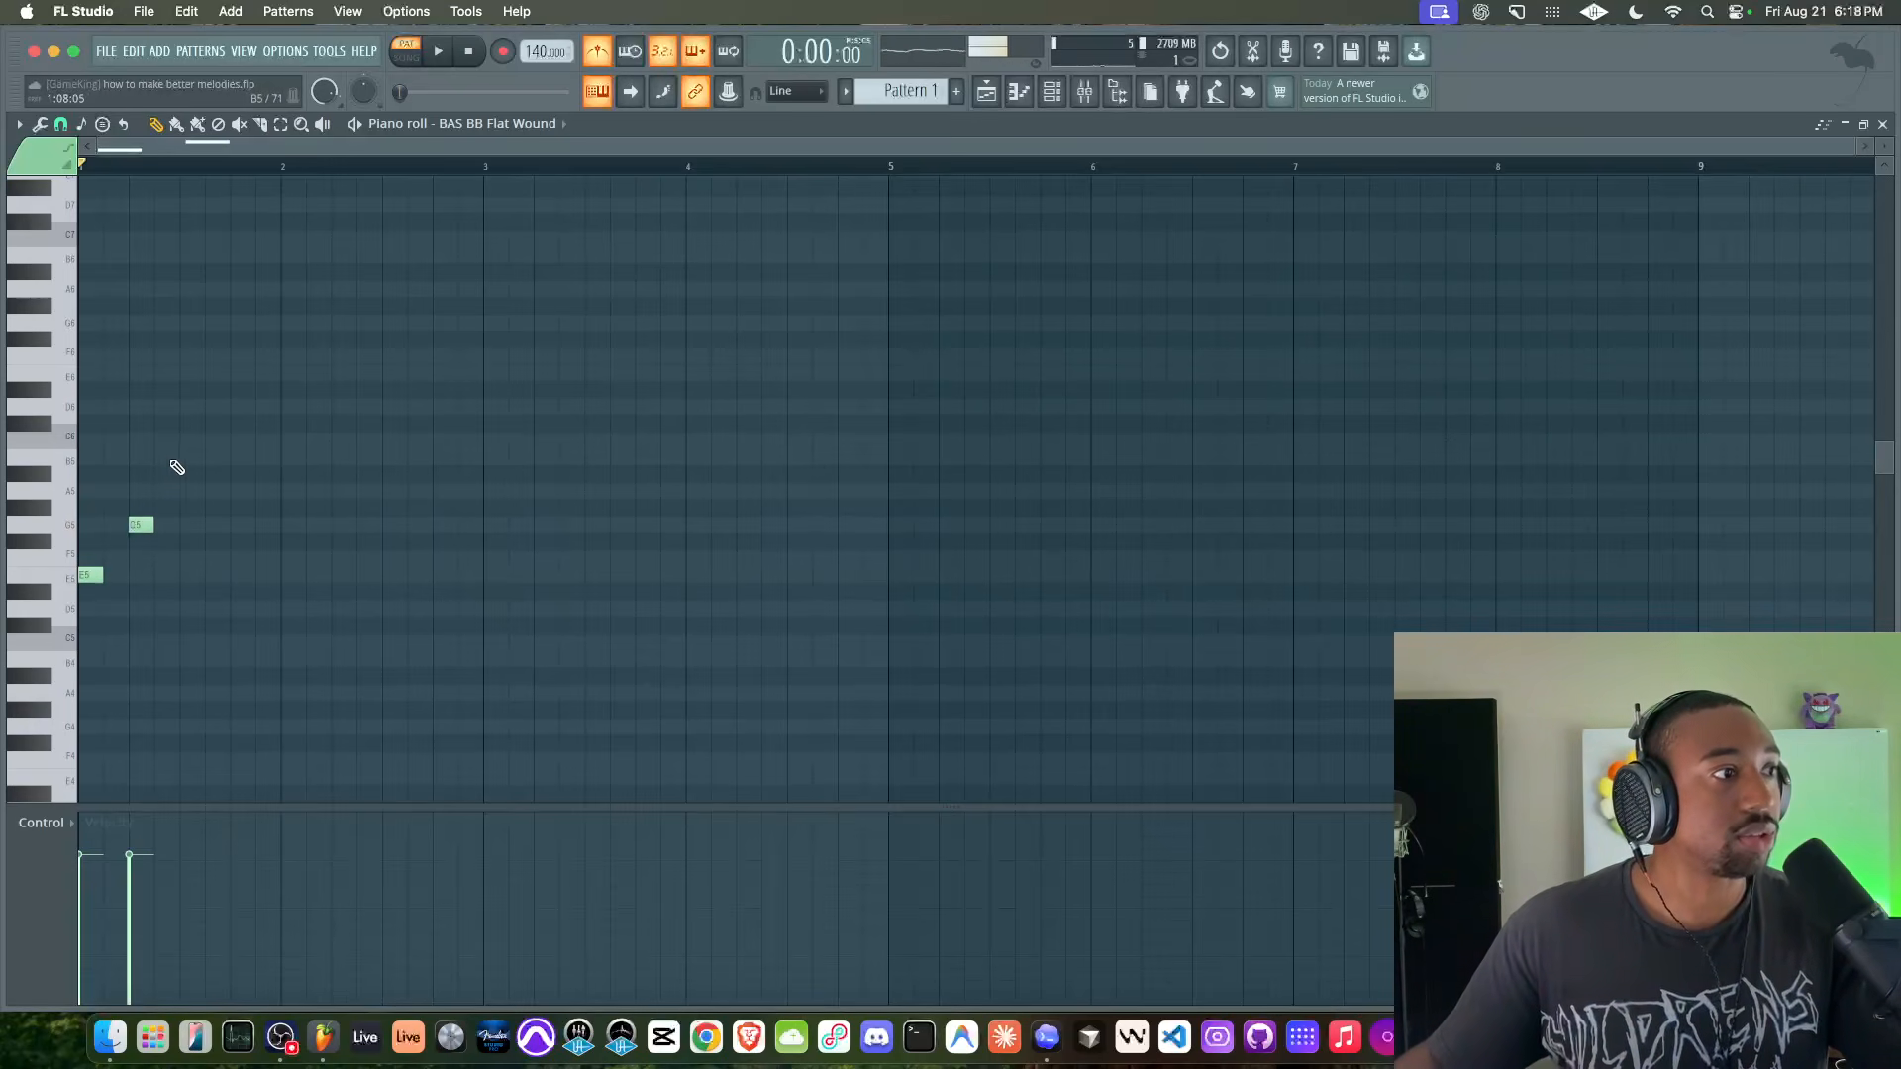
click(182, 457)
click(232, 508)
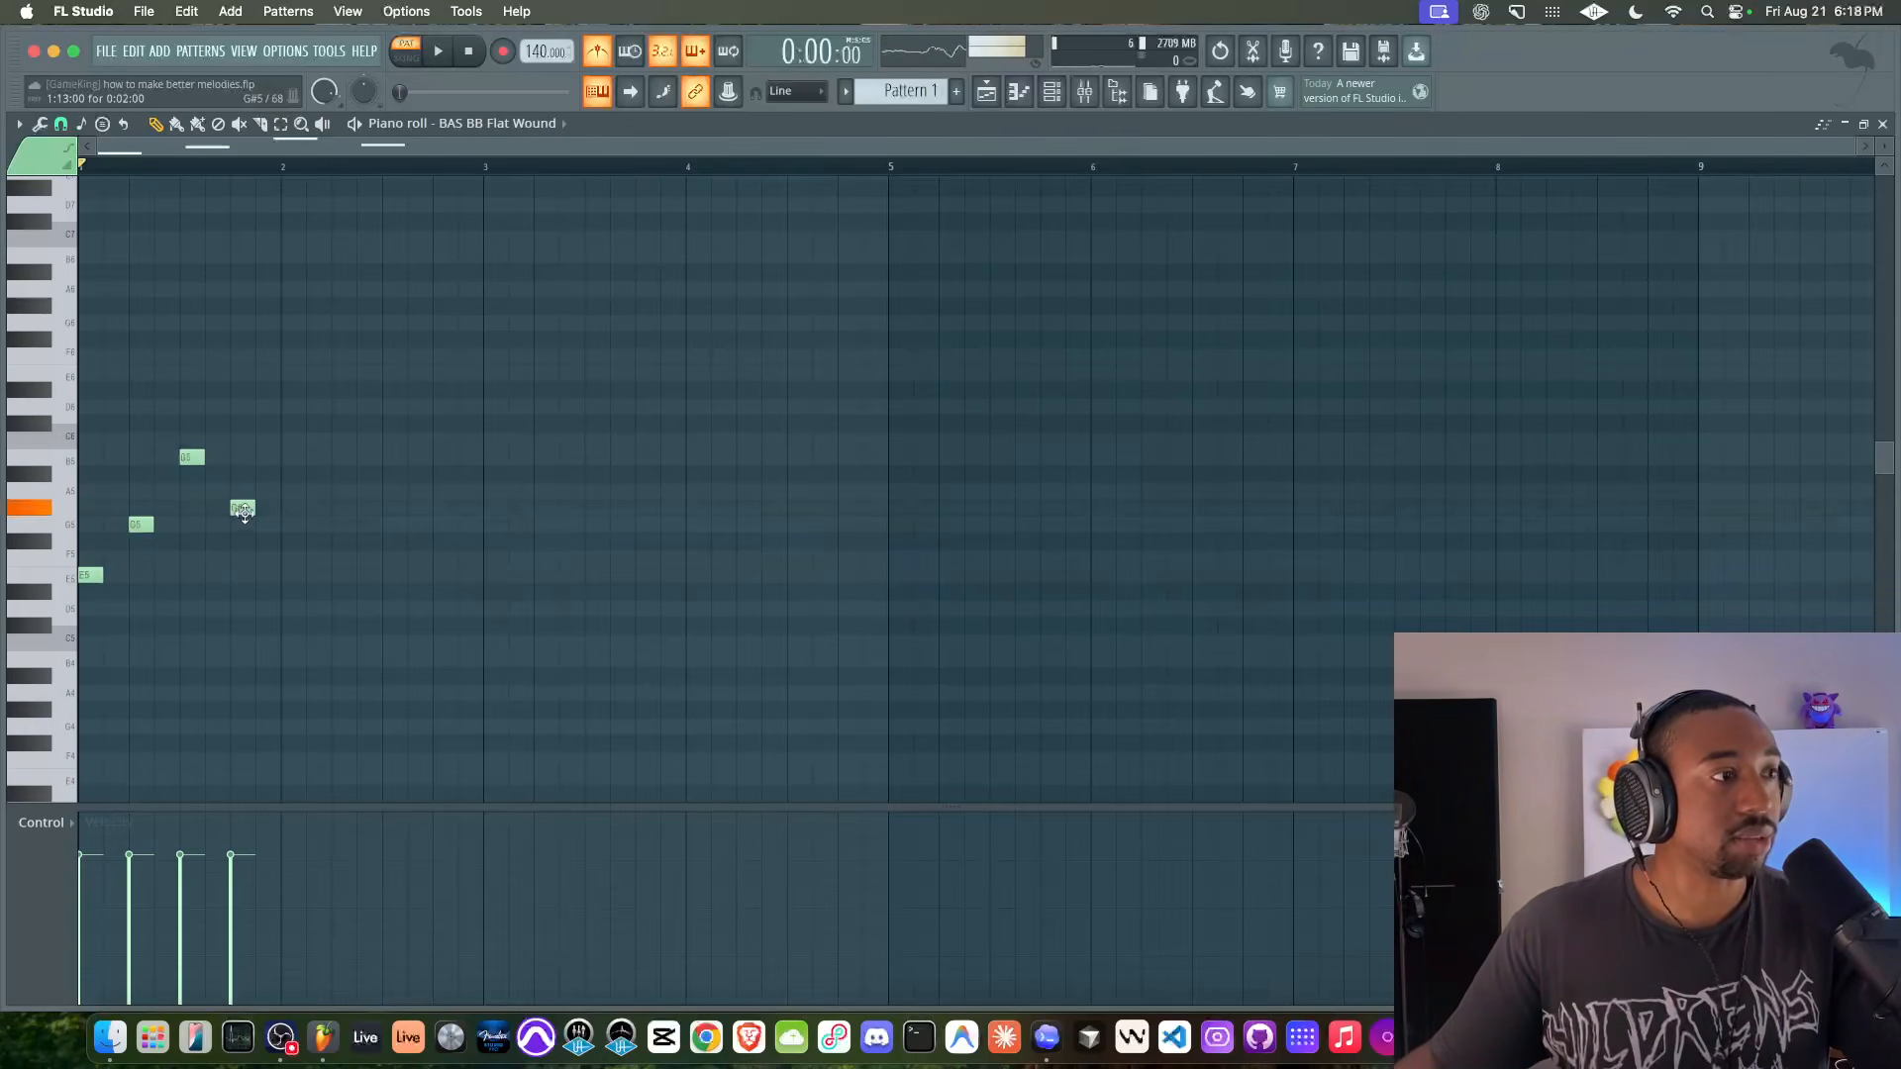
drag(243, 512, 244, 531)
key(space)
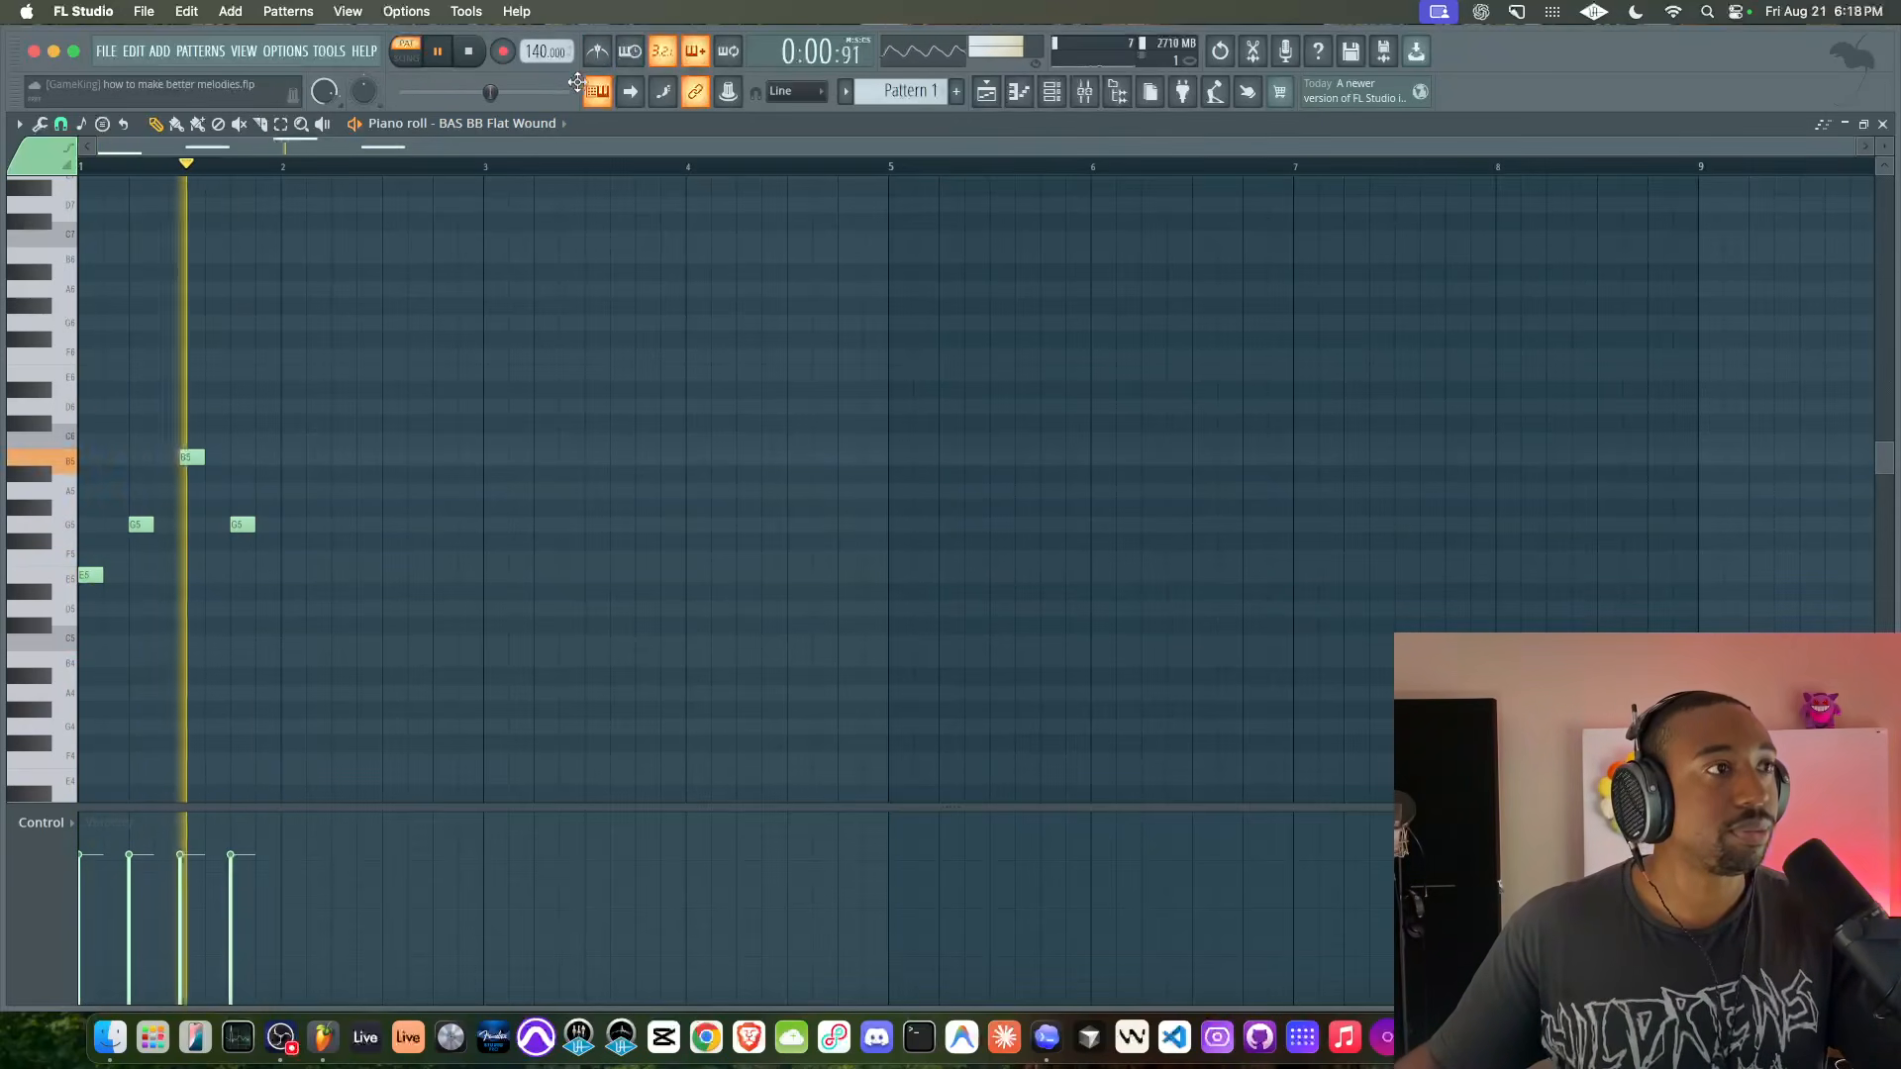
key(space)
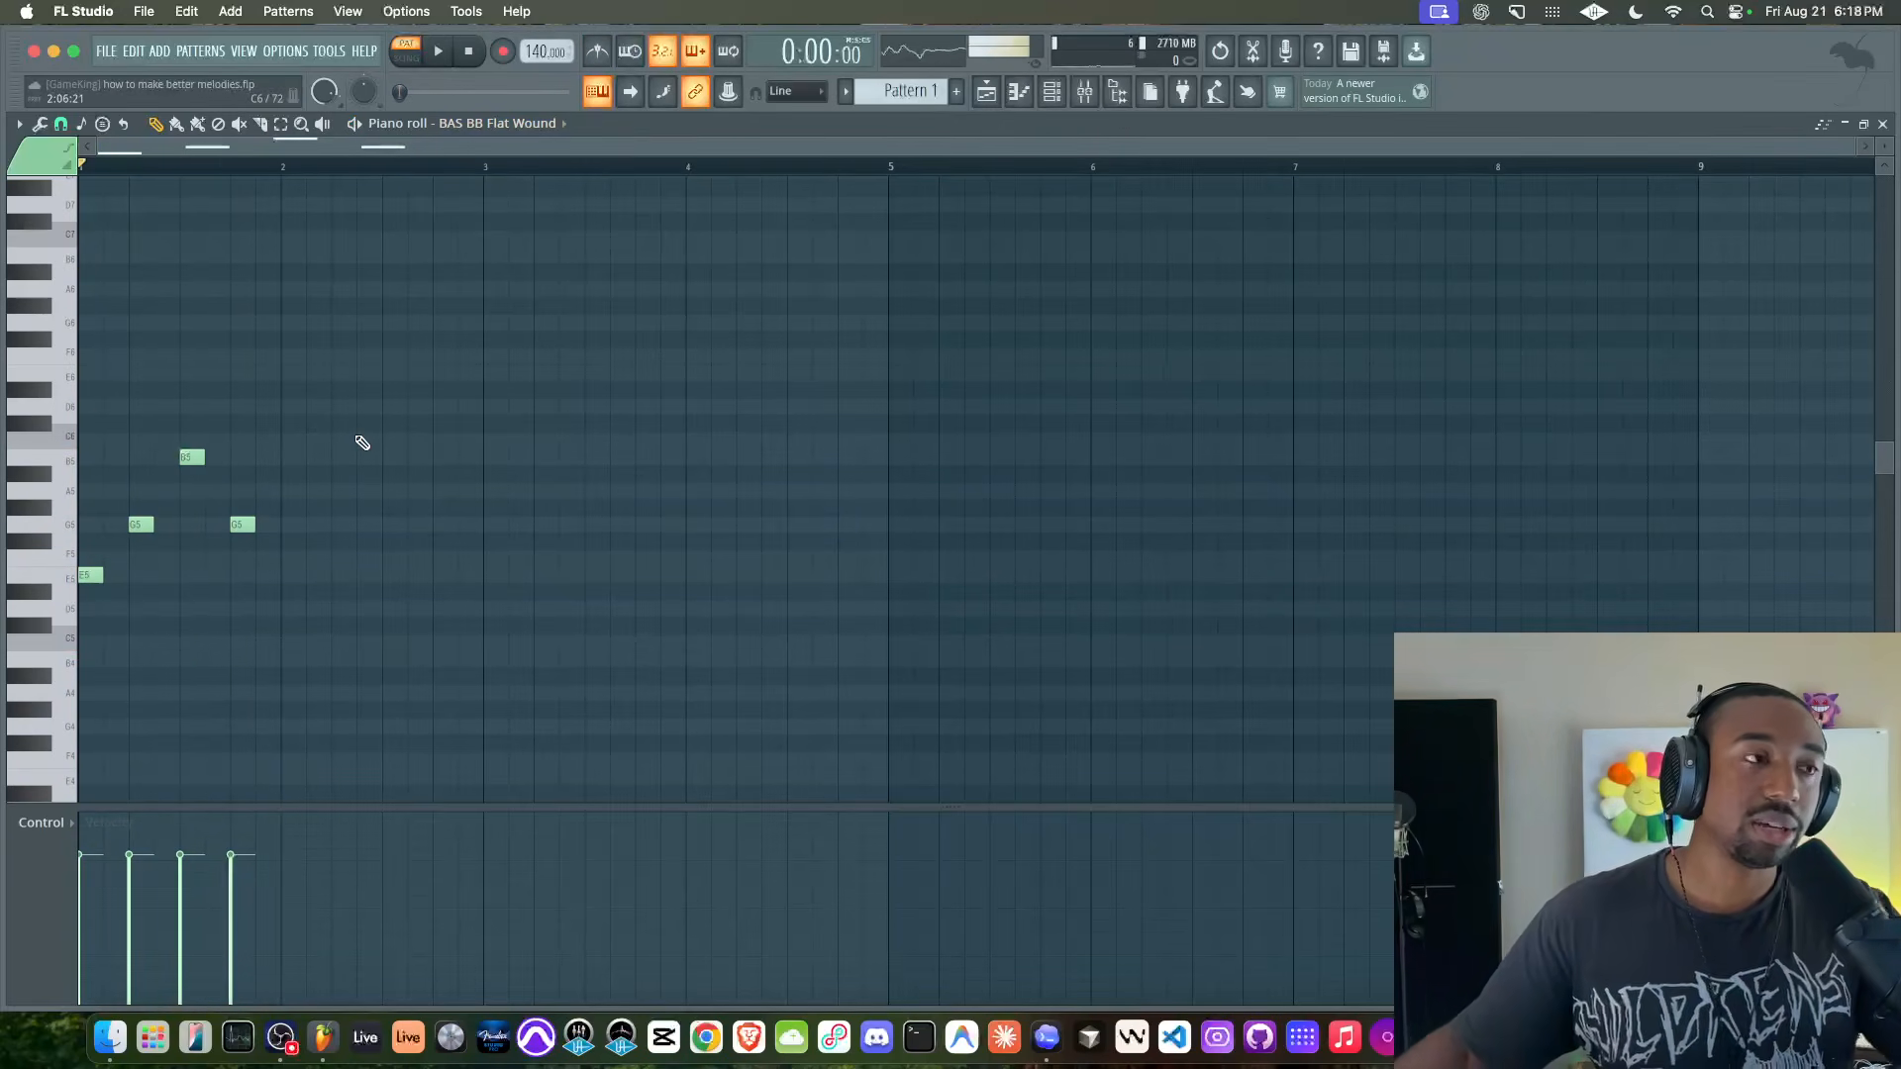
- Transpose all four melody notes up one octave and play the pattern back
key(ctrl+Up)
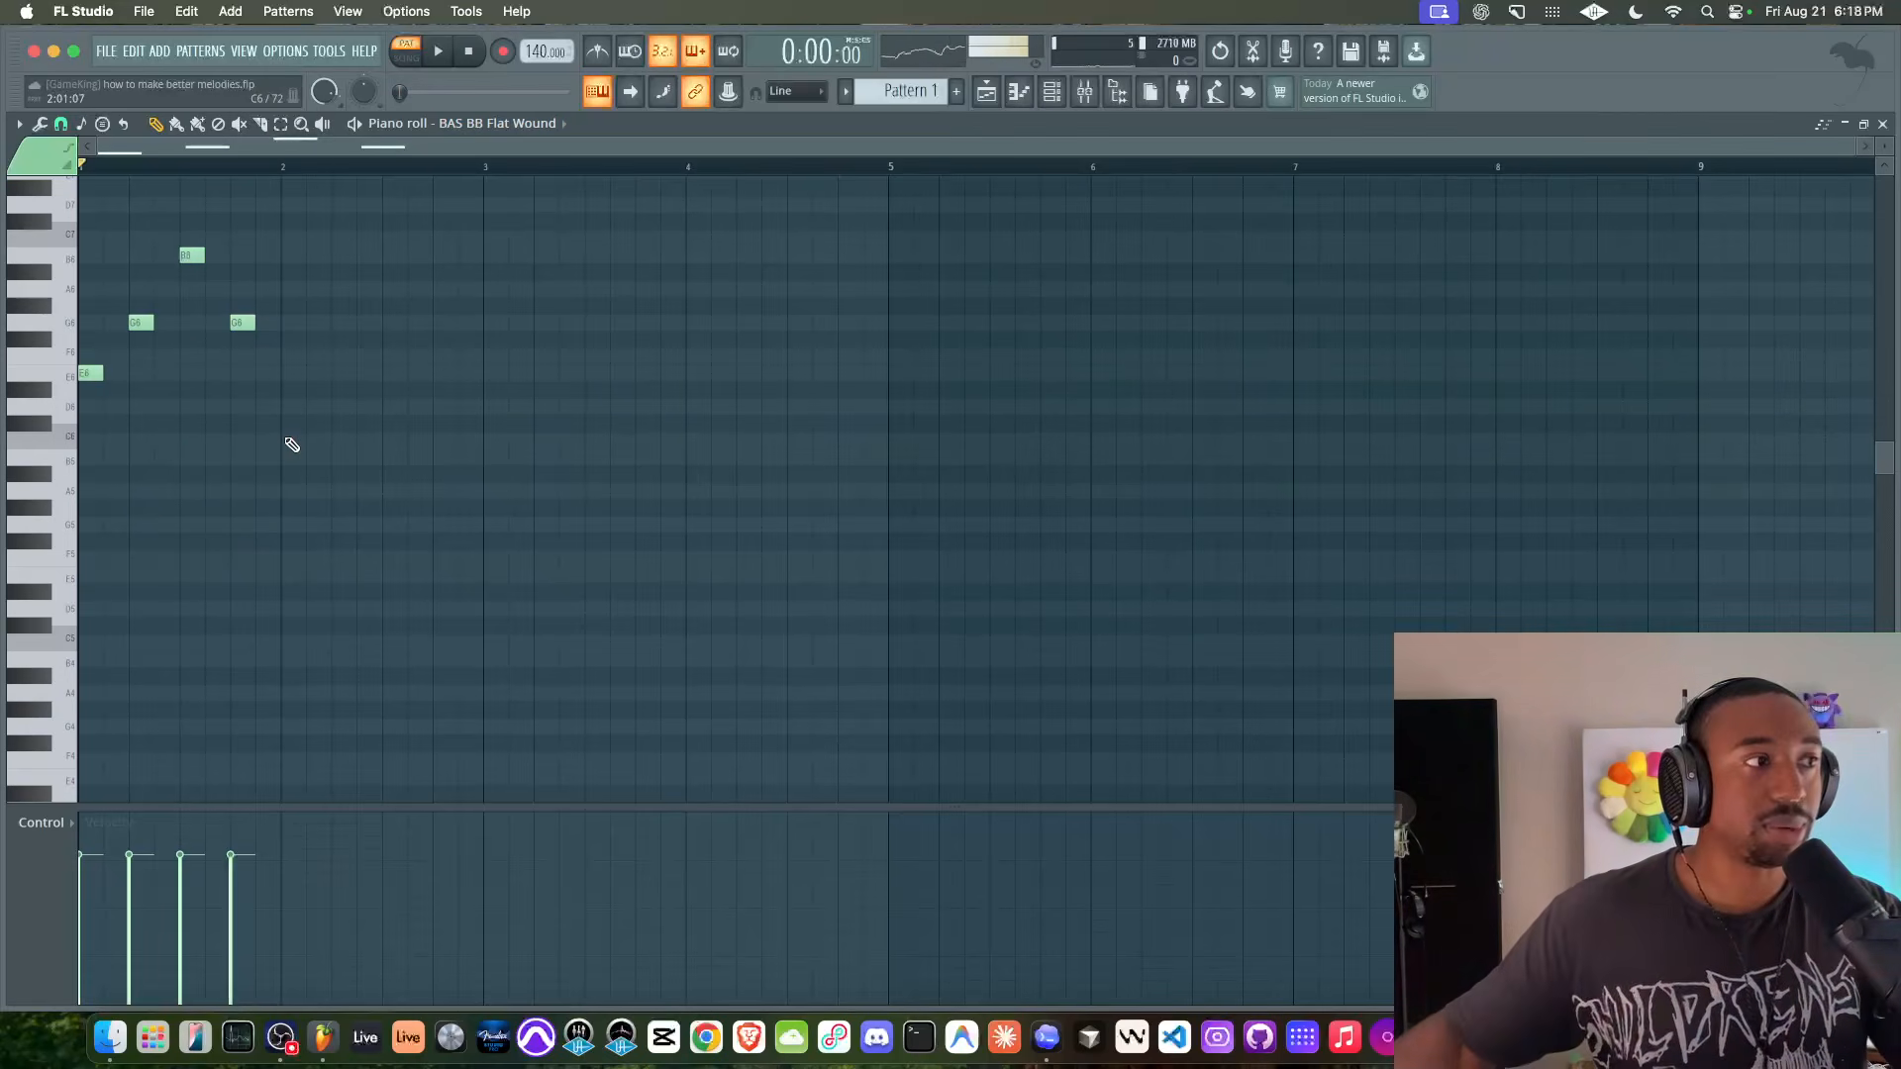
key(space)
scroll(282, 437, up, 3)
key(space)
- Select all four notes, shorten them together to very short stabs and play them back
drag(307, 616, 31, 319)
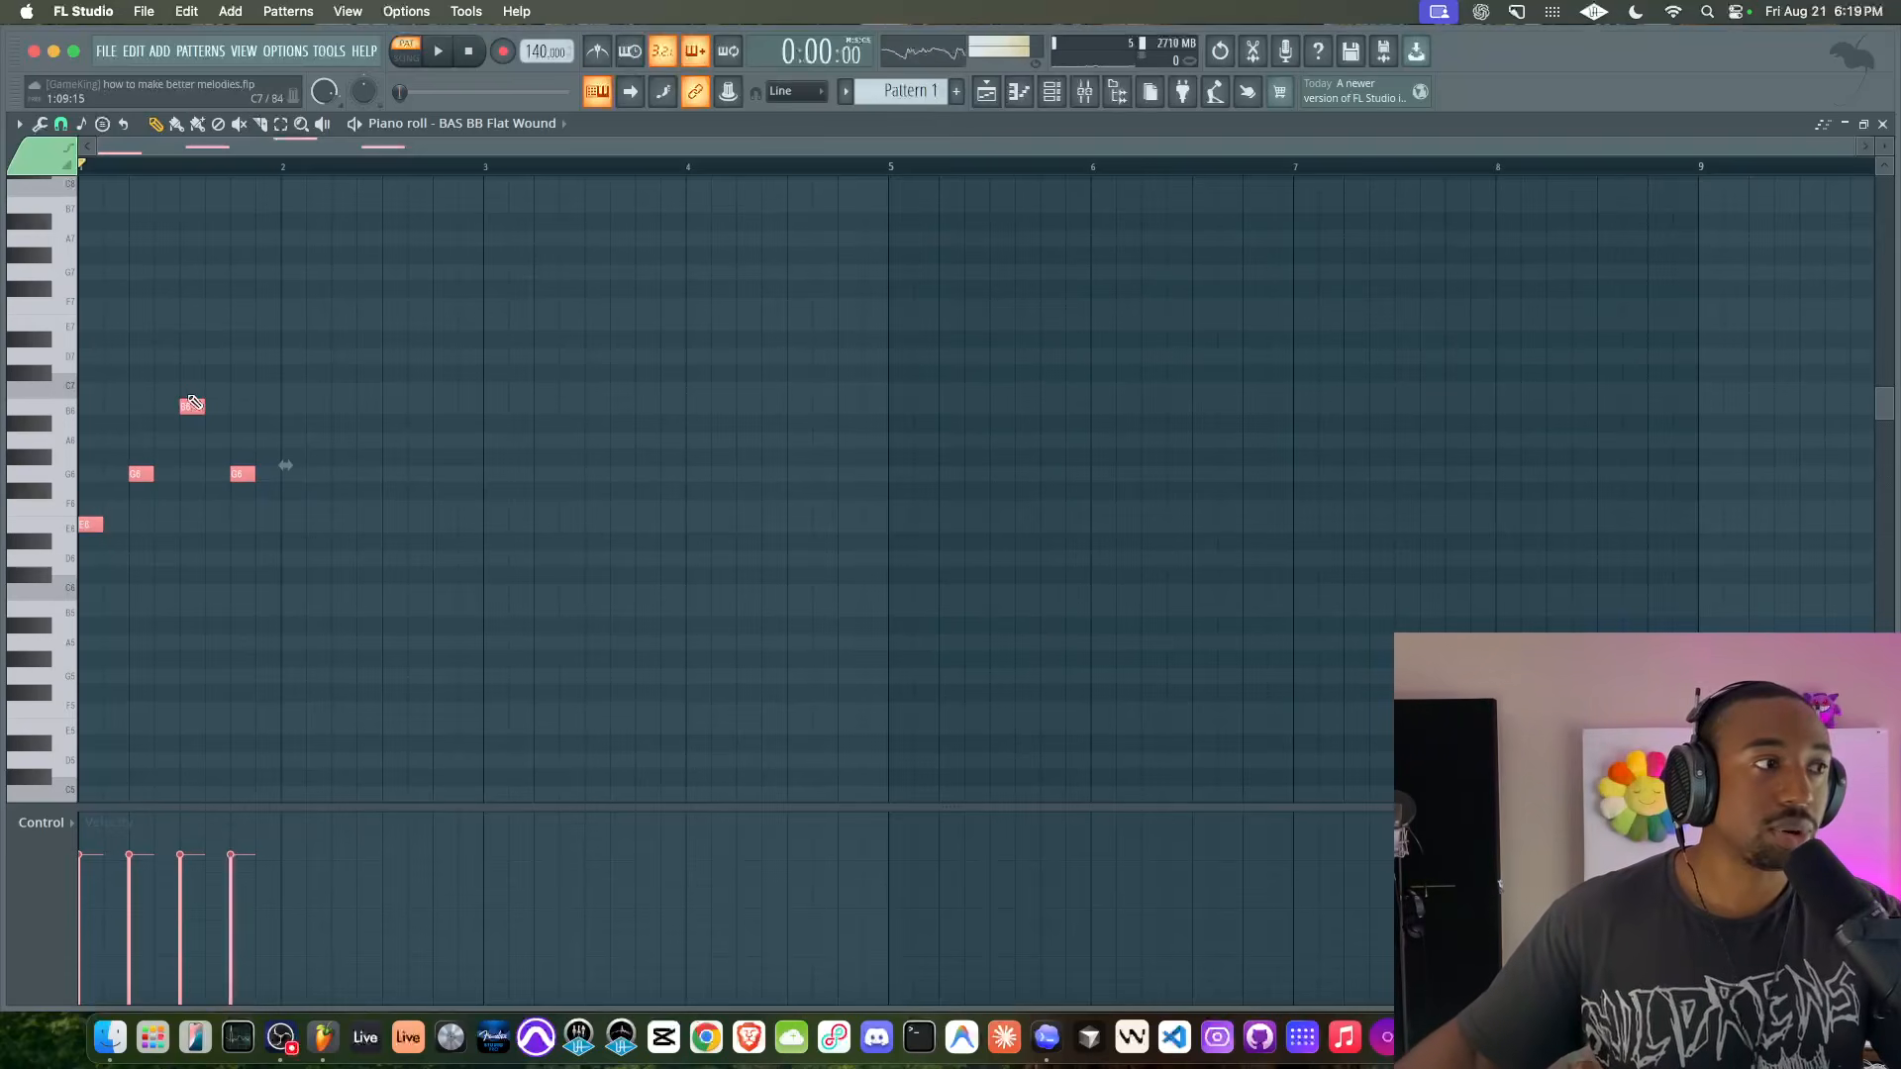
scroll(198, 401, up, 3)
scroll(254, 417, up, 2)
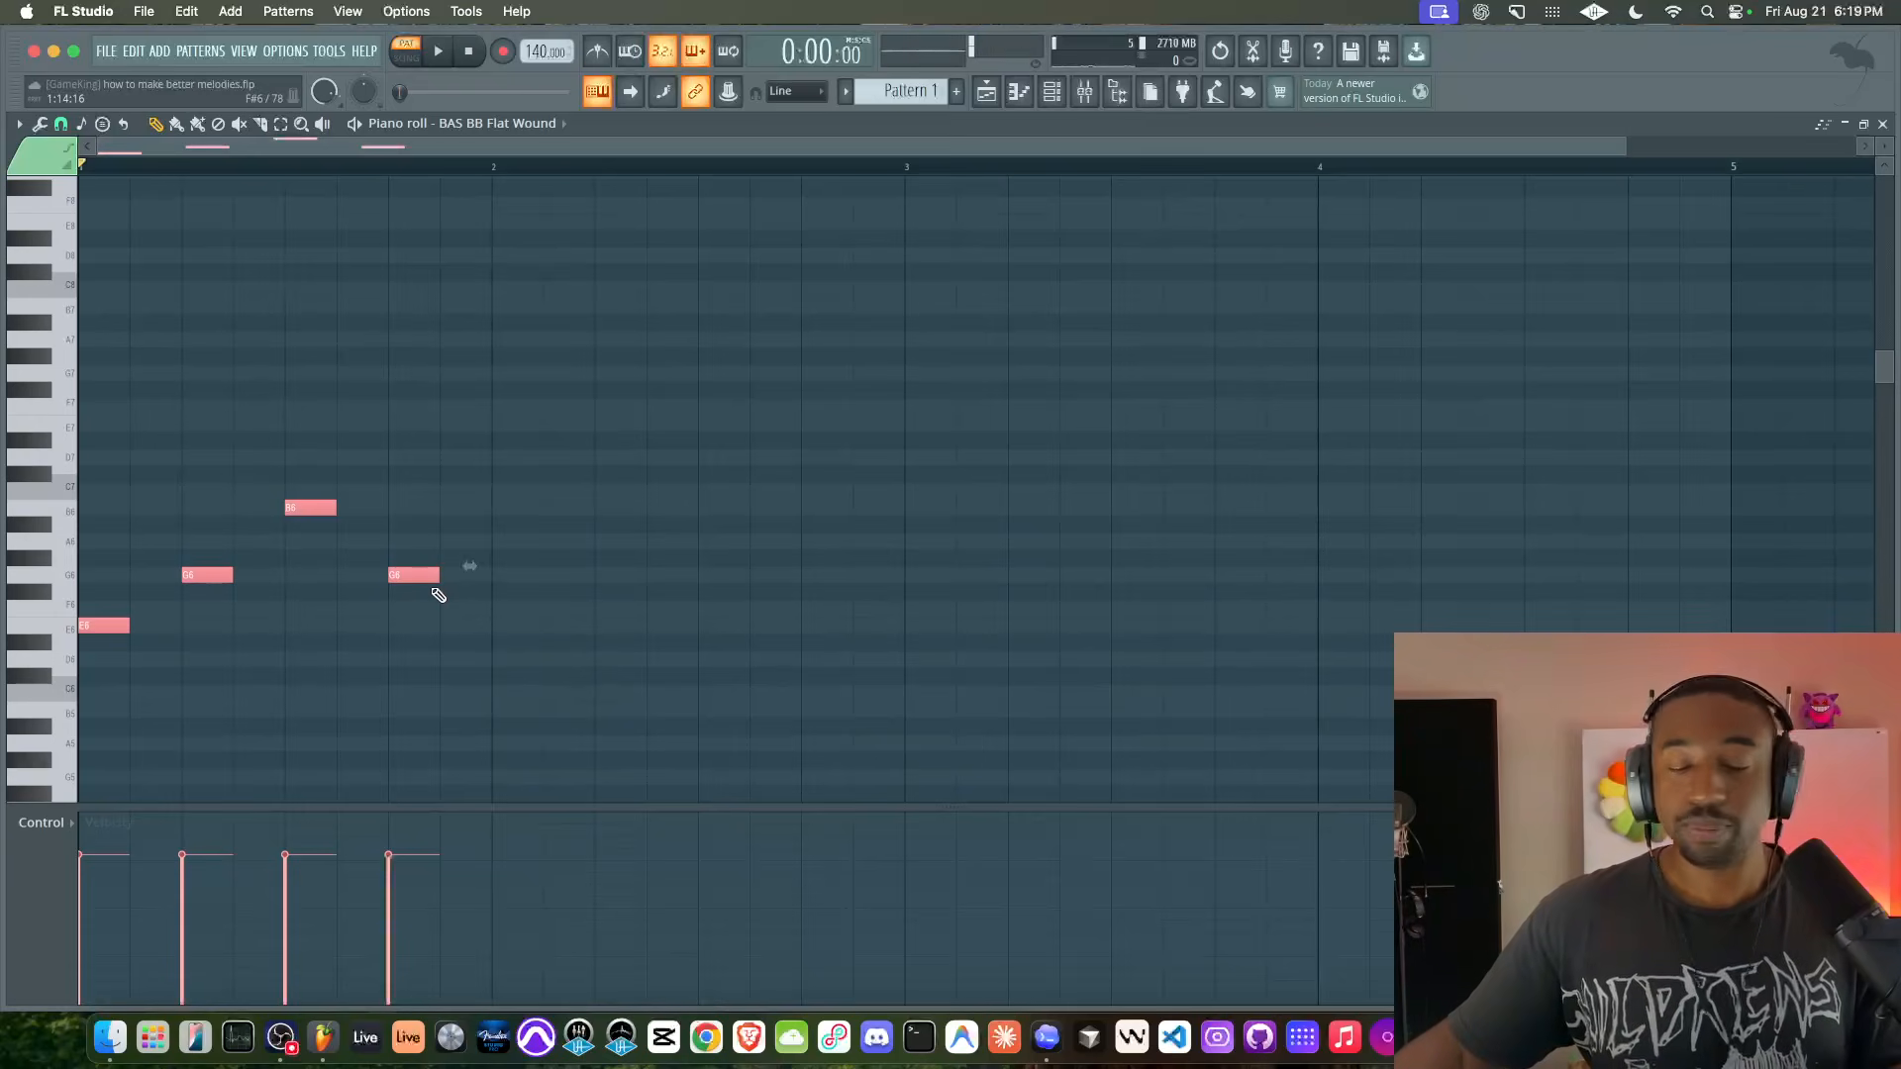
drag(437, 578, 393, 582)
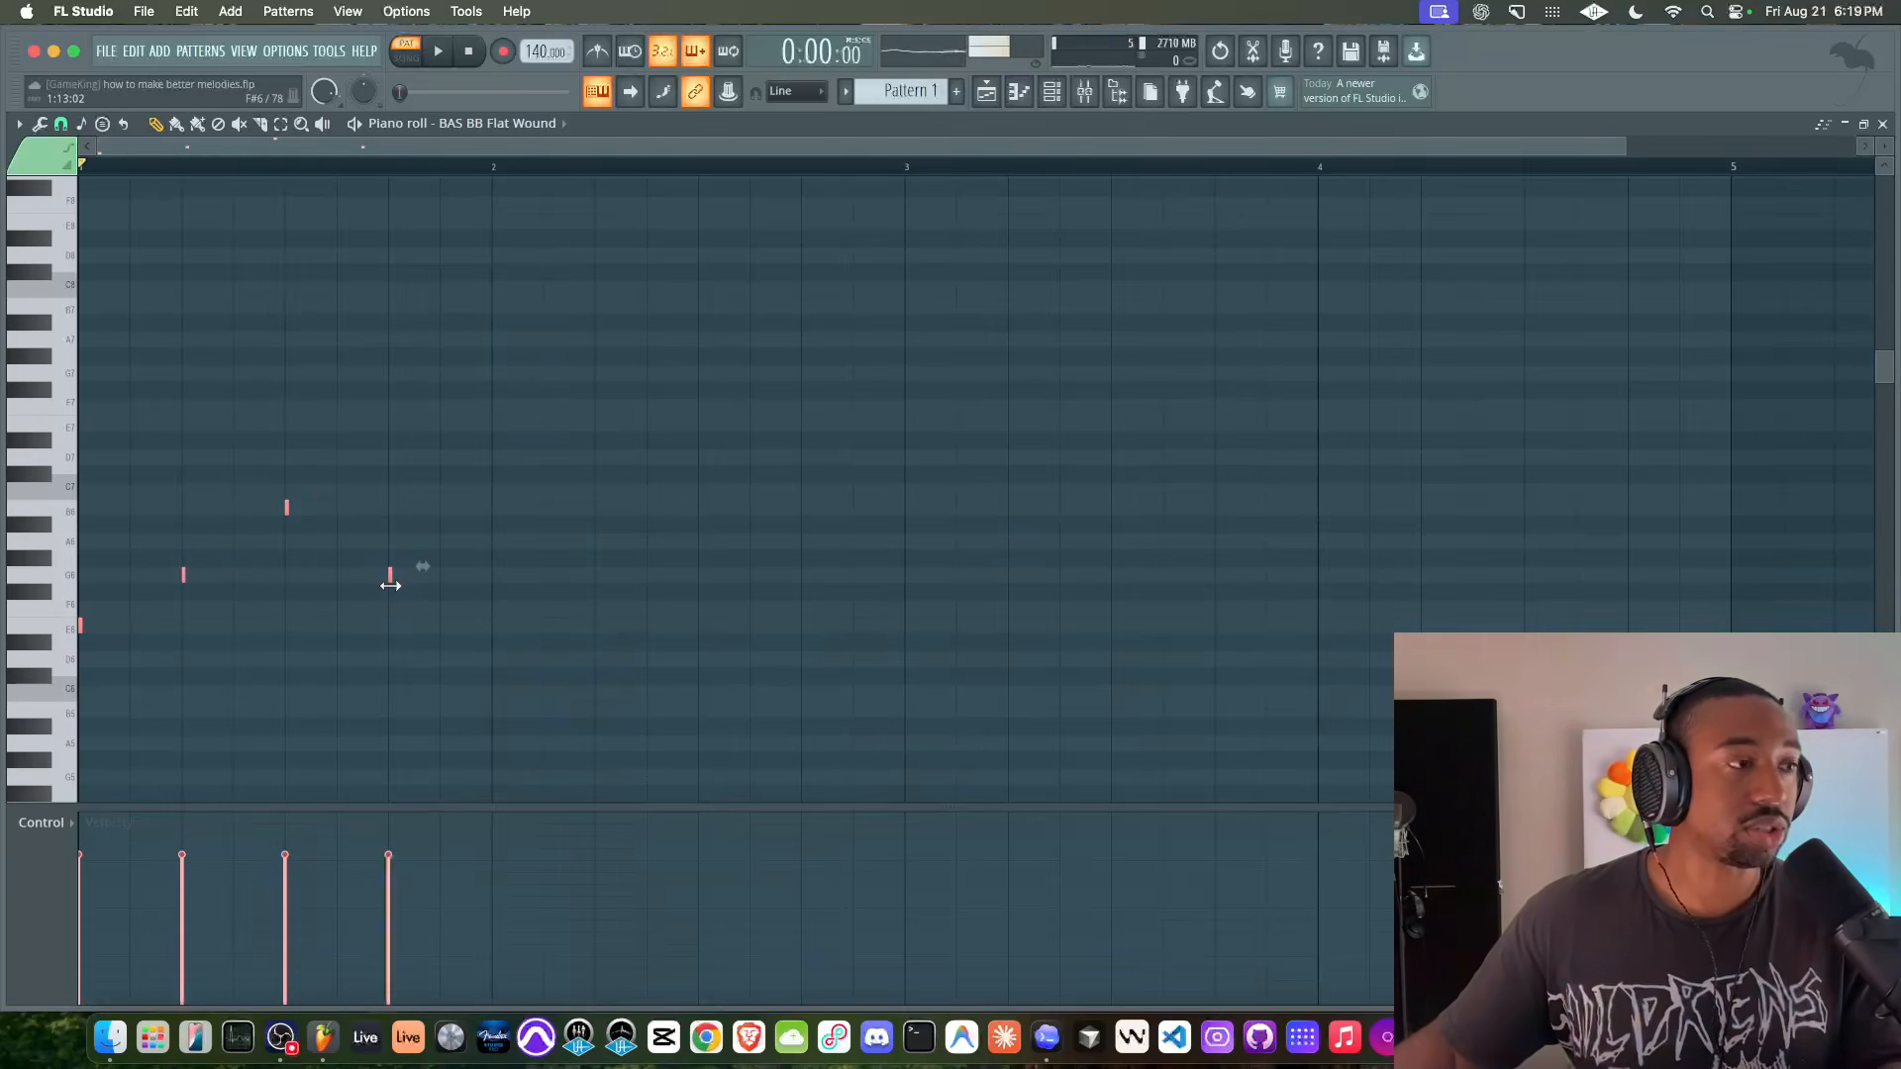
key(space)
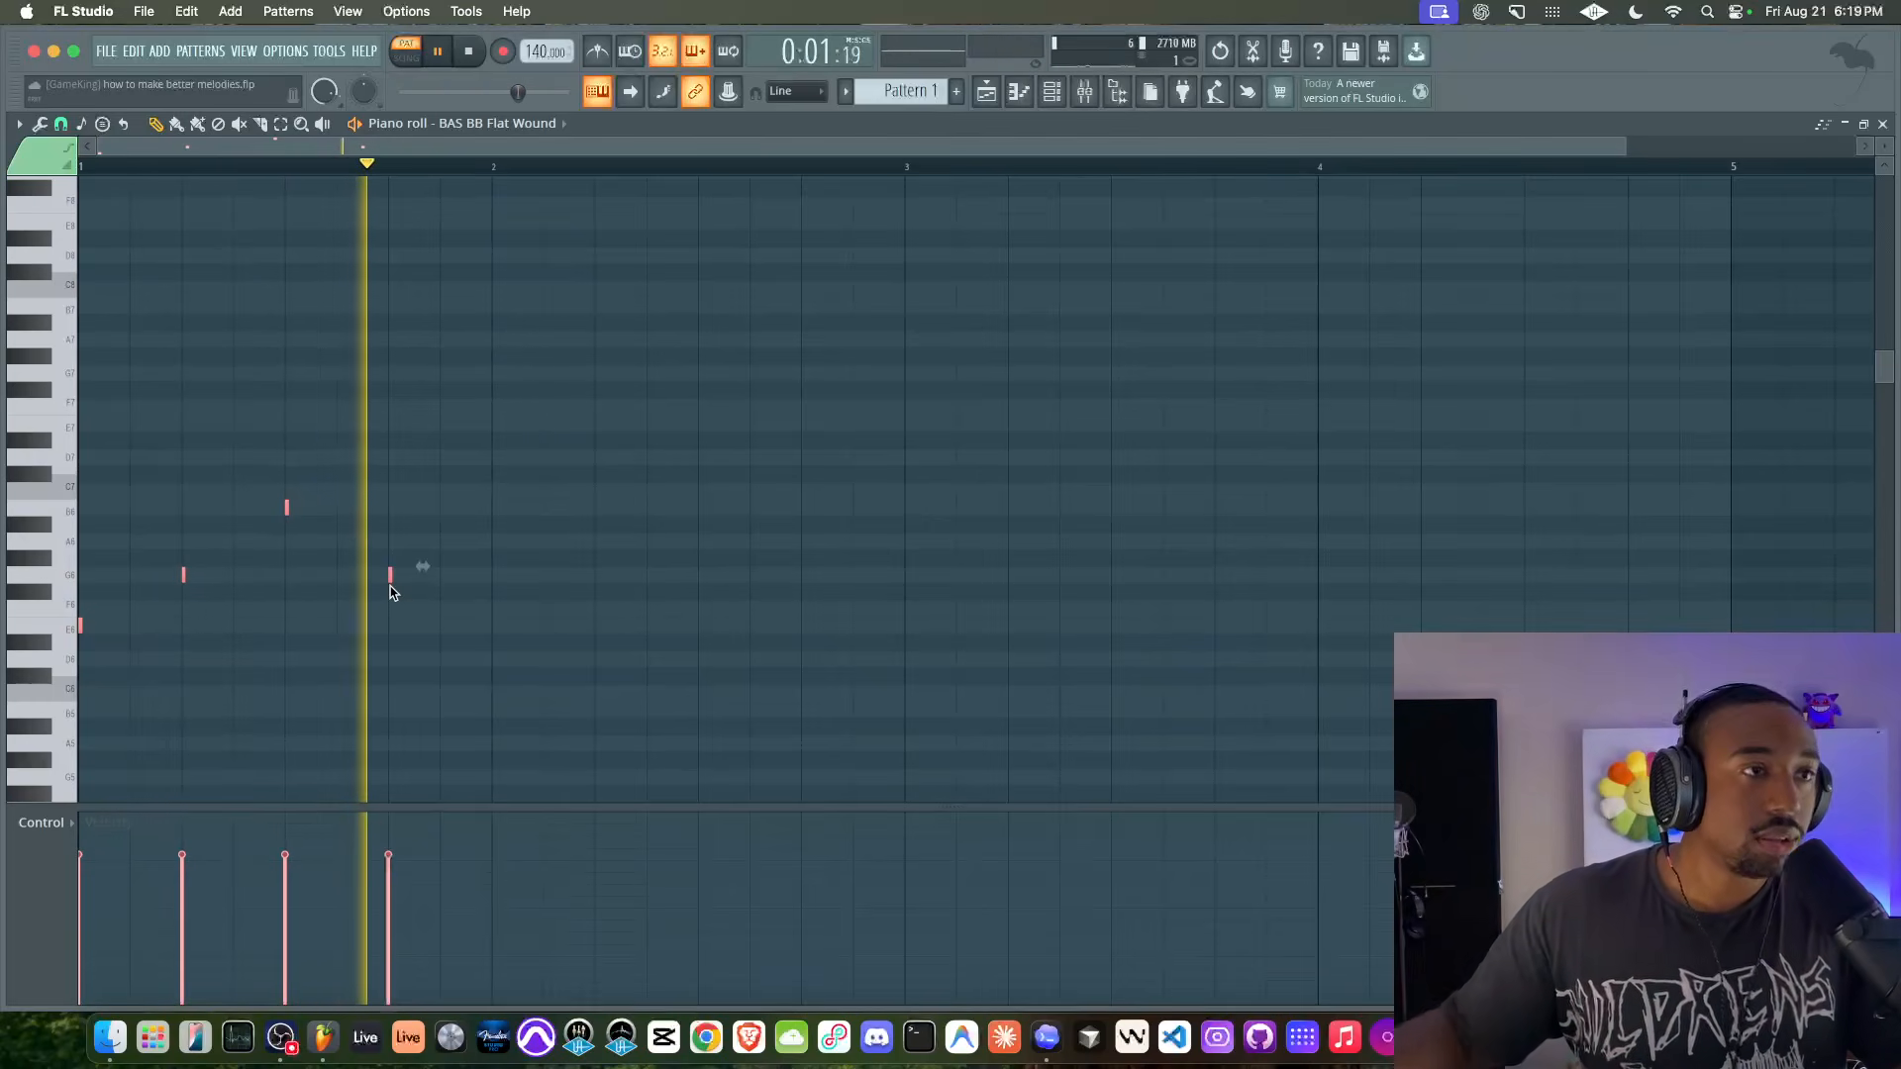
- Play the four short notes back several times to judge how the stabs sound
key(space)
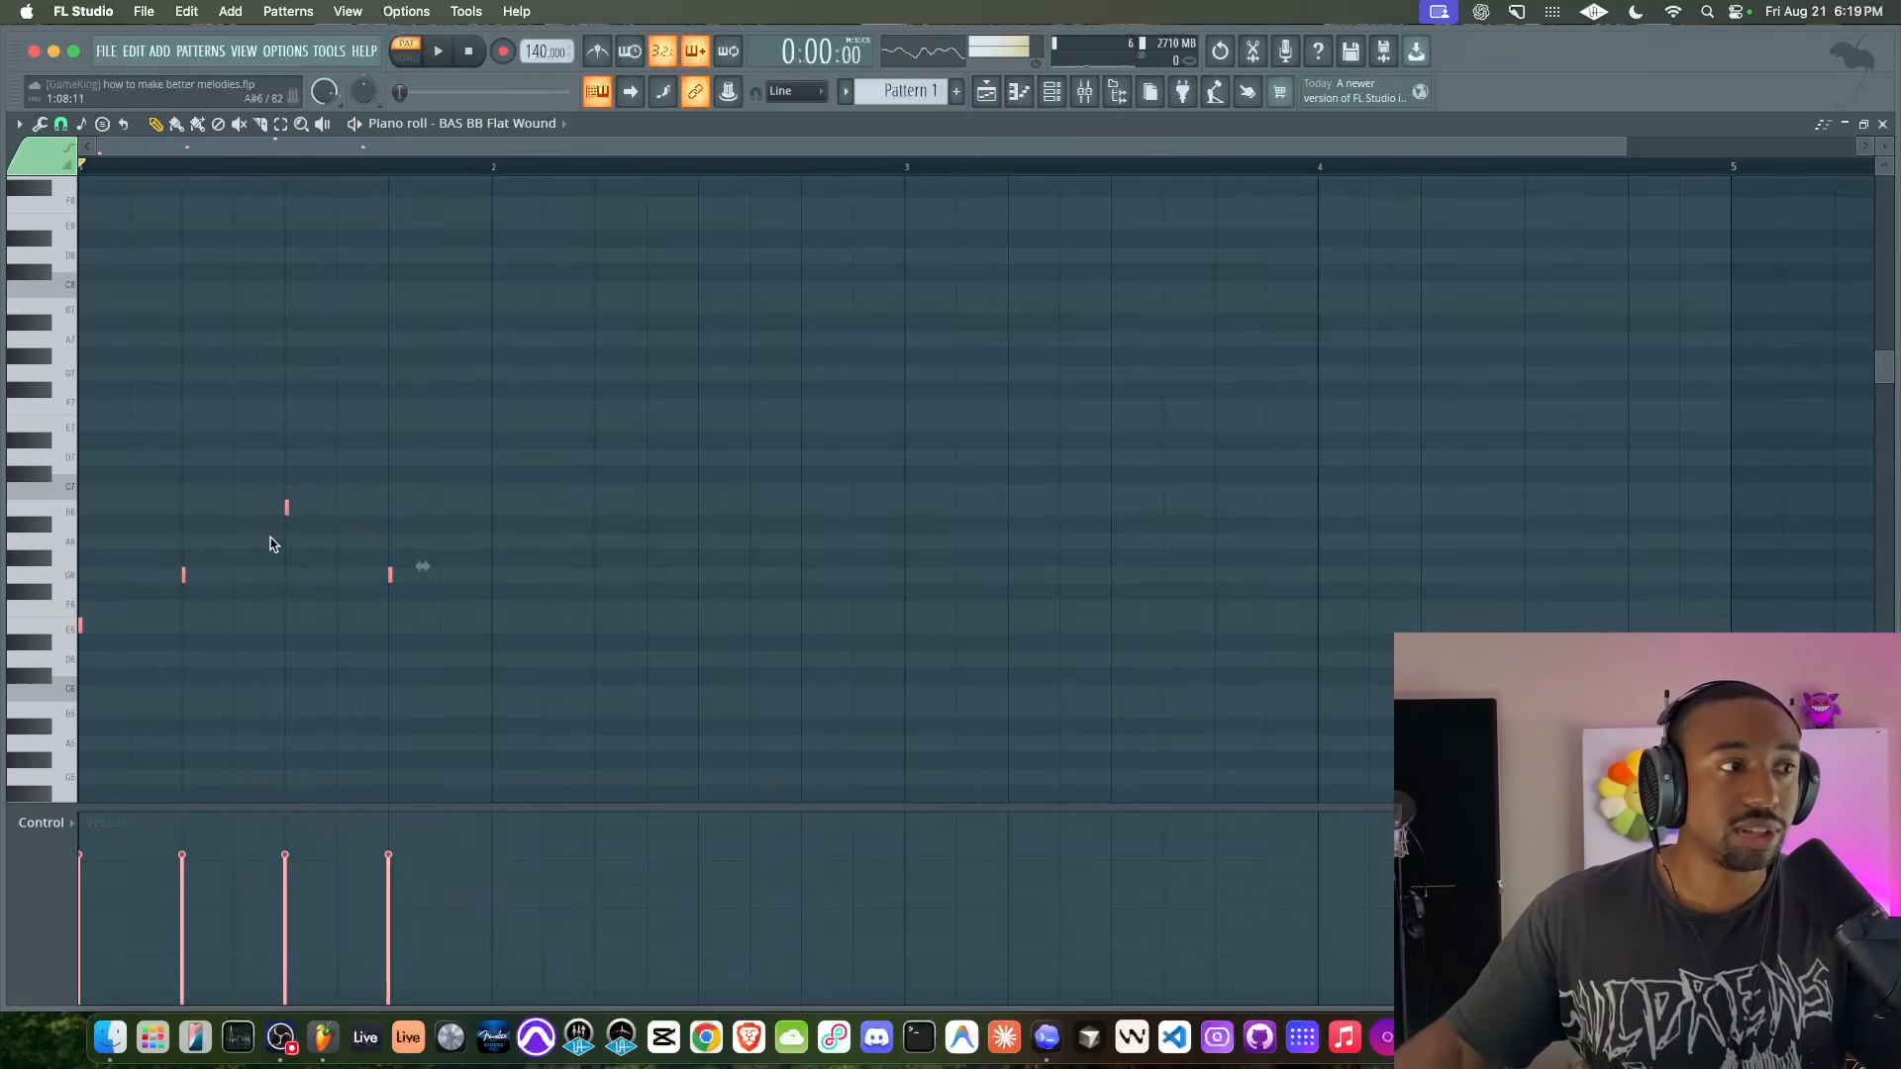
key(space)
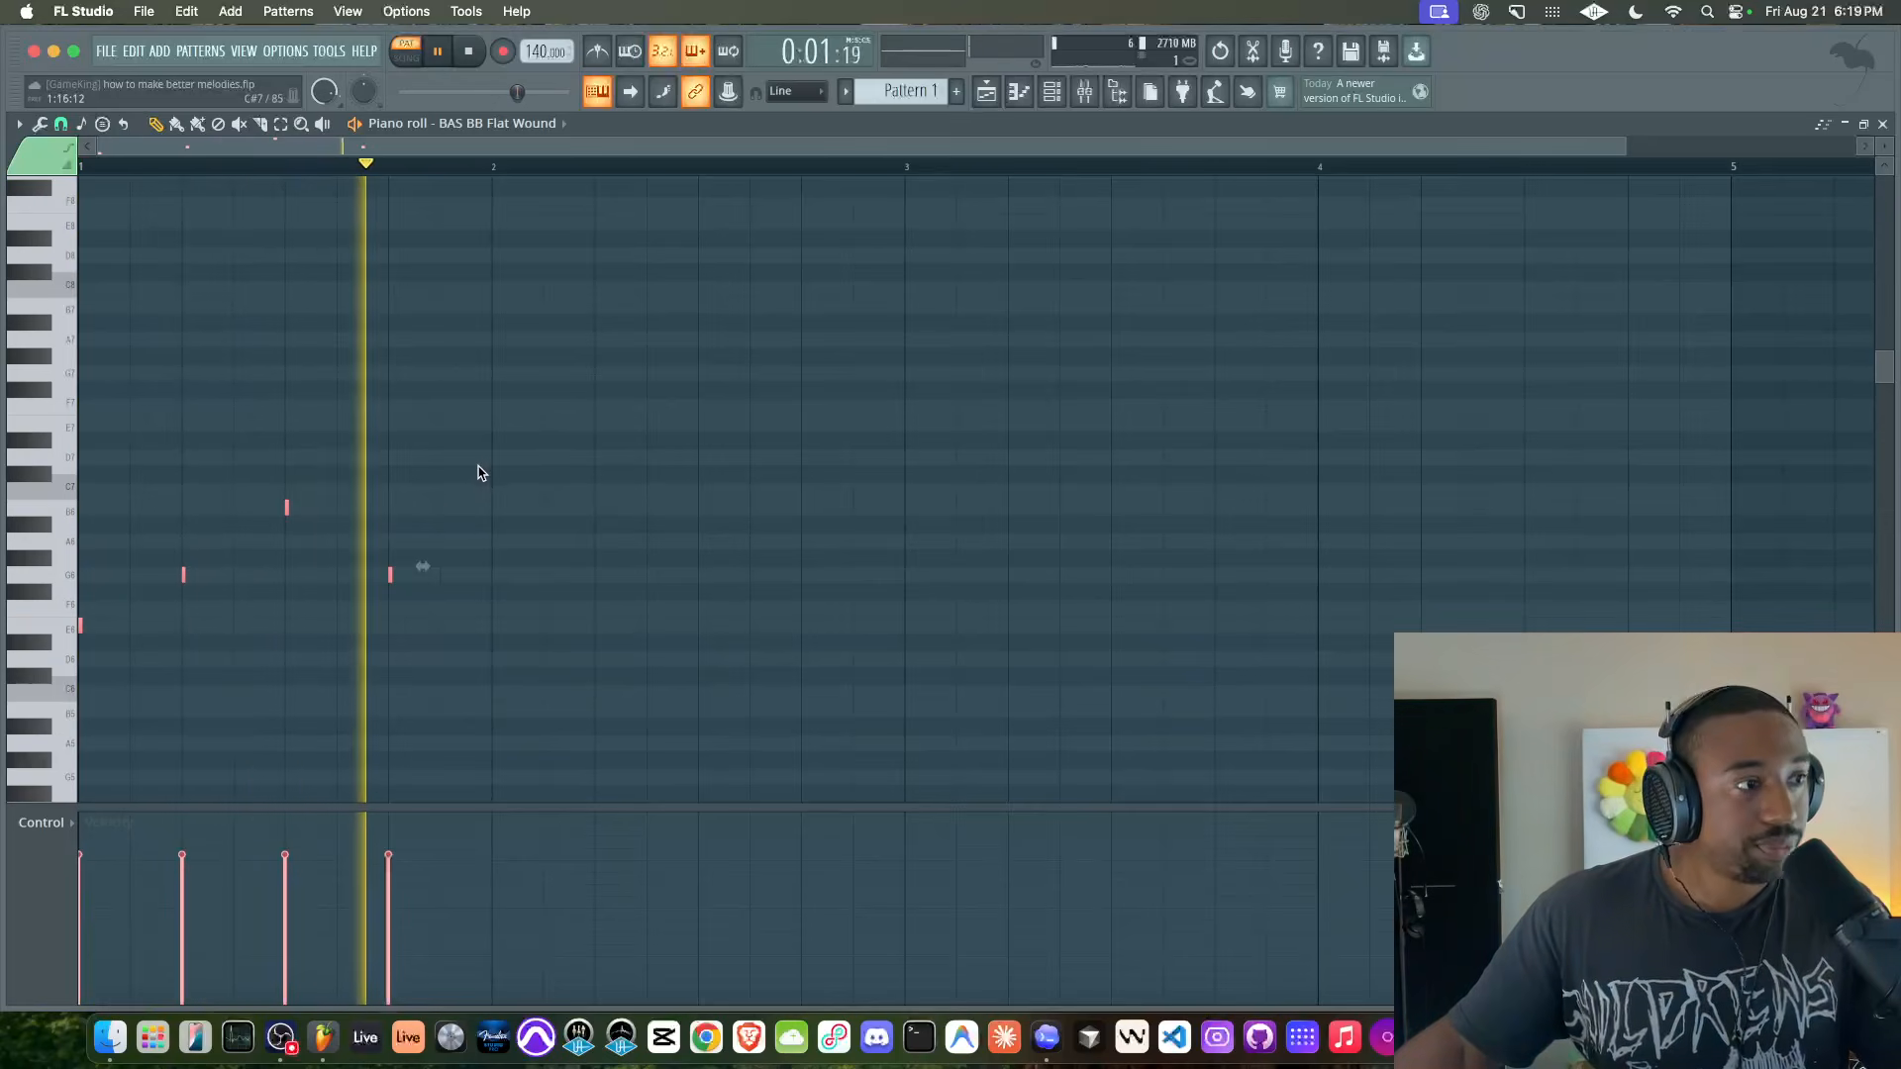
drag(496, 432, 69, 679)
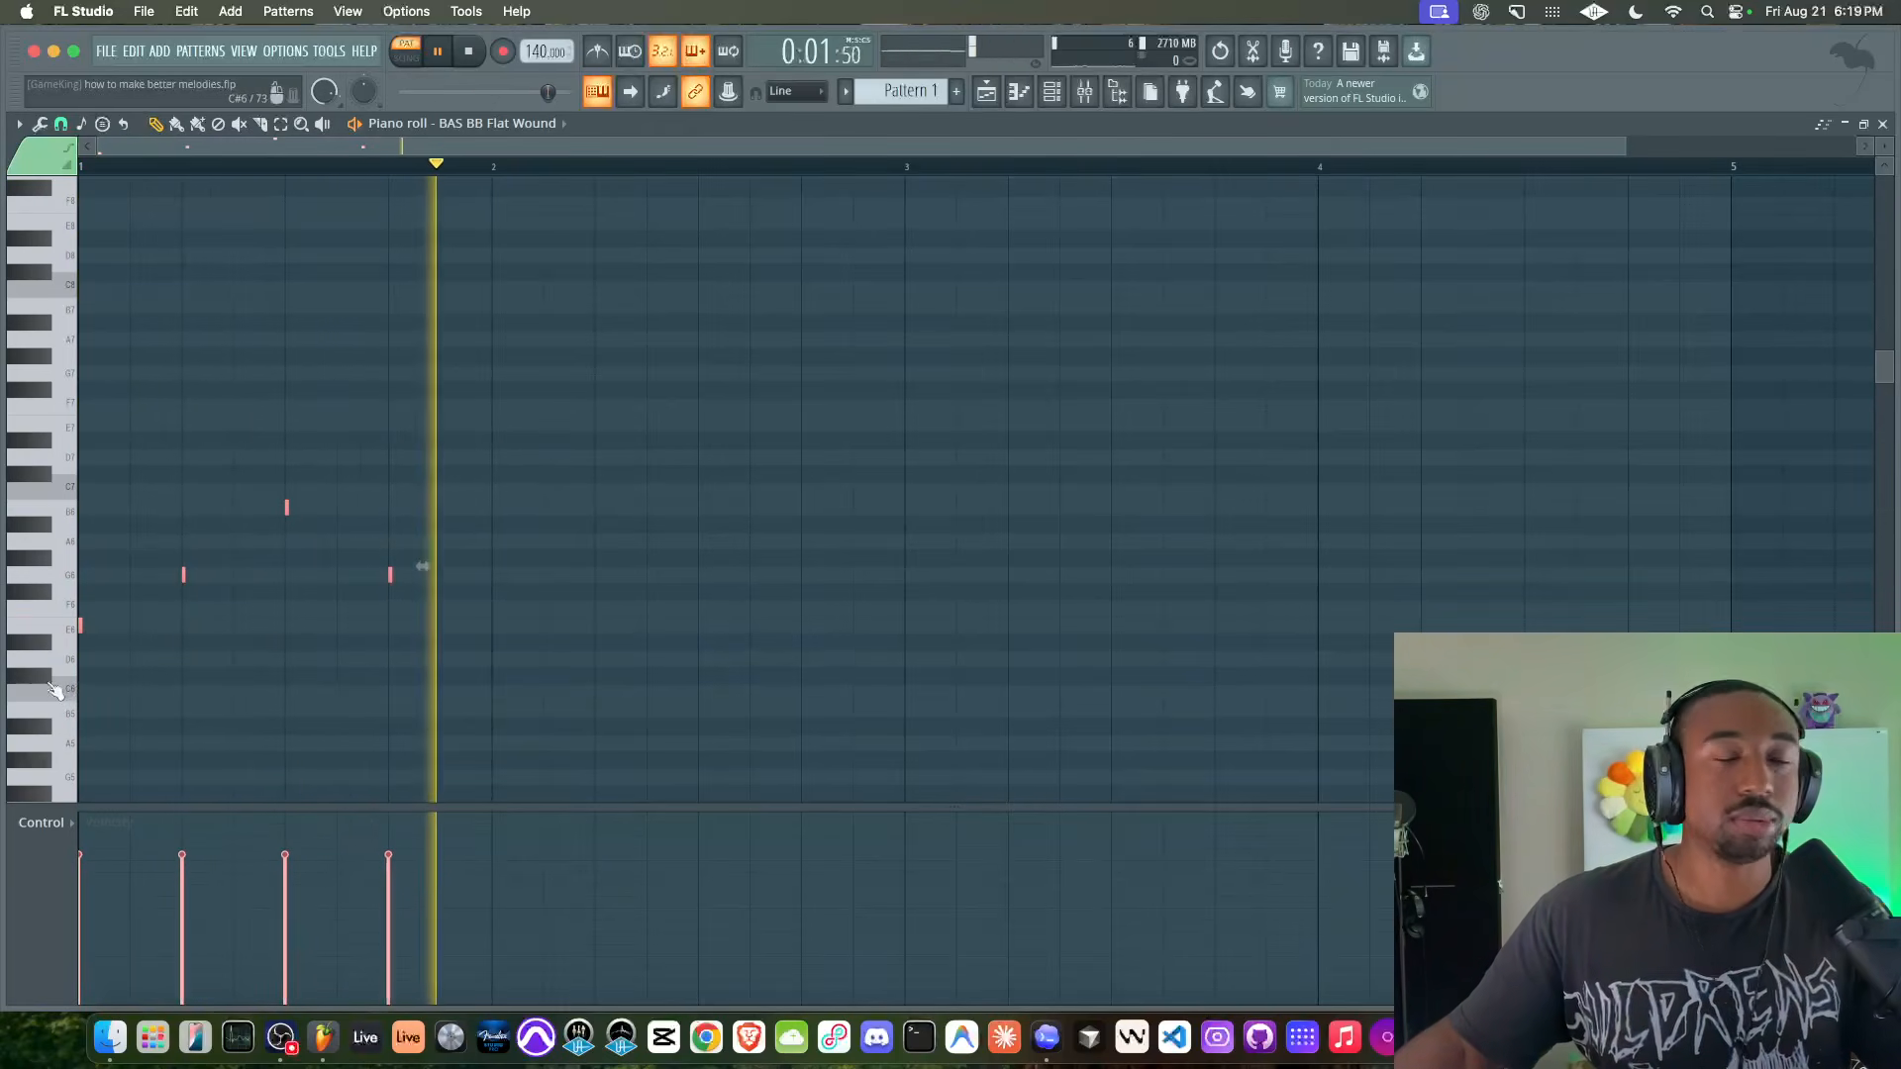
click(207, 757)
key(space)
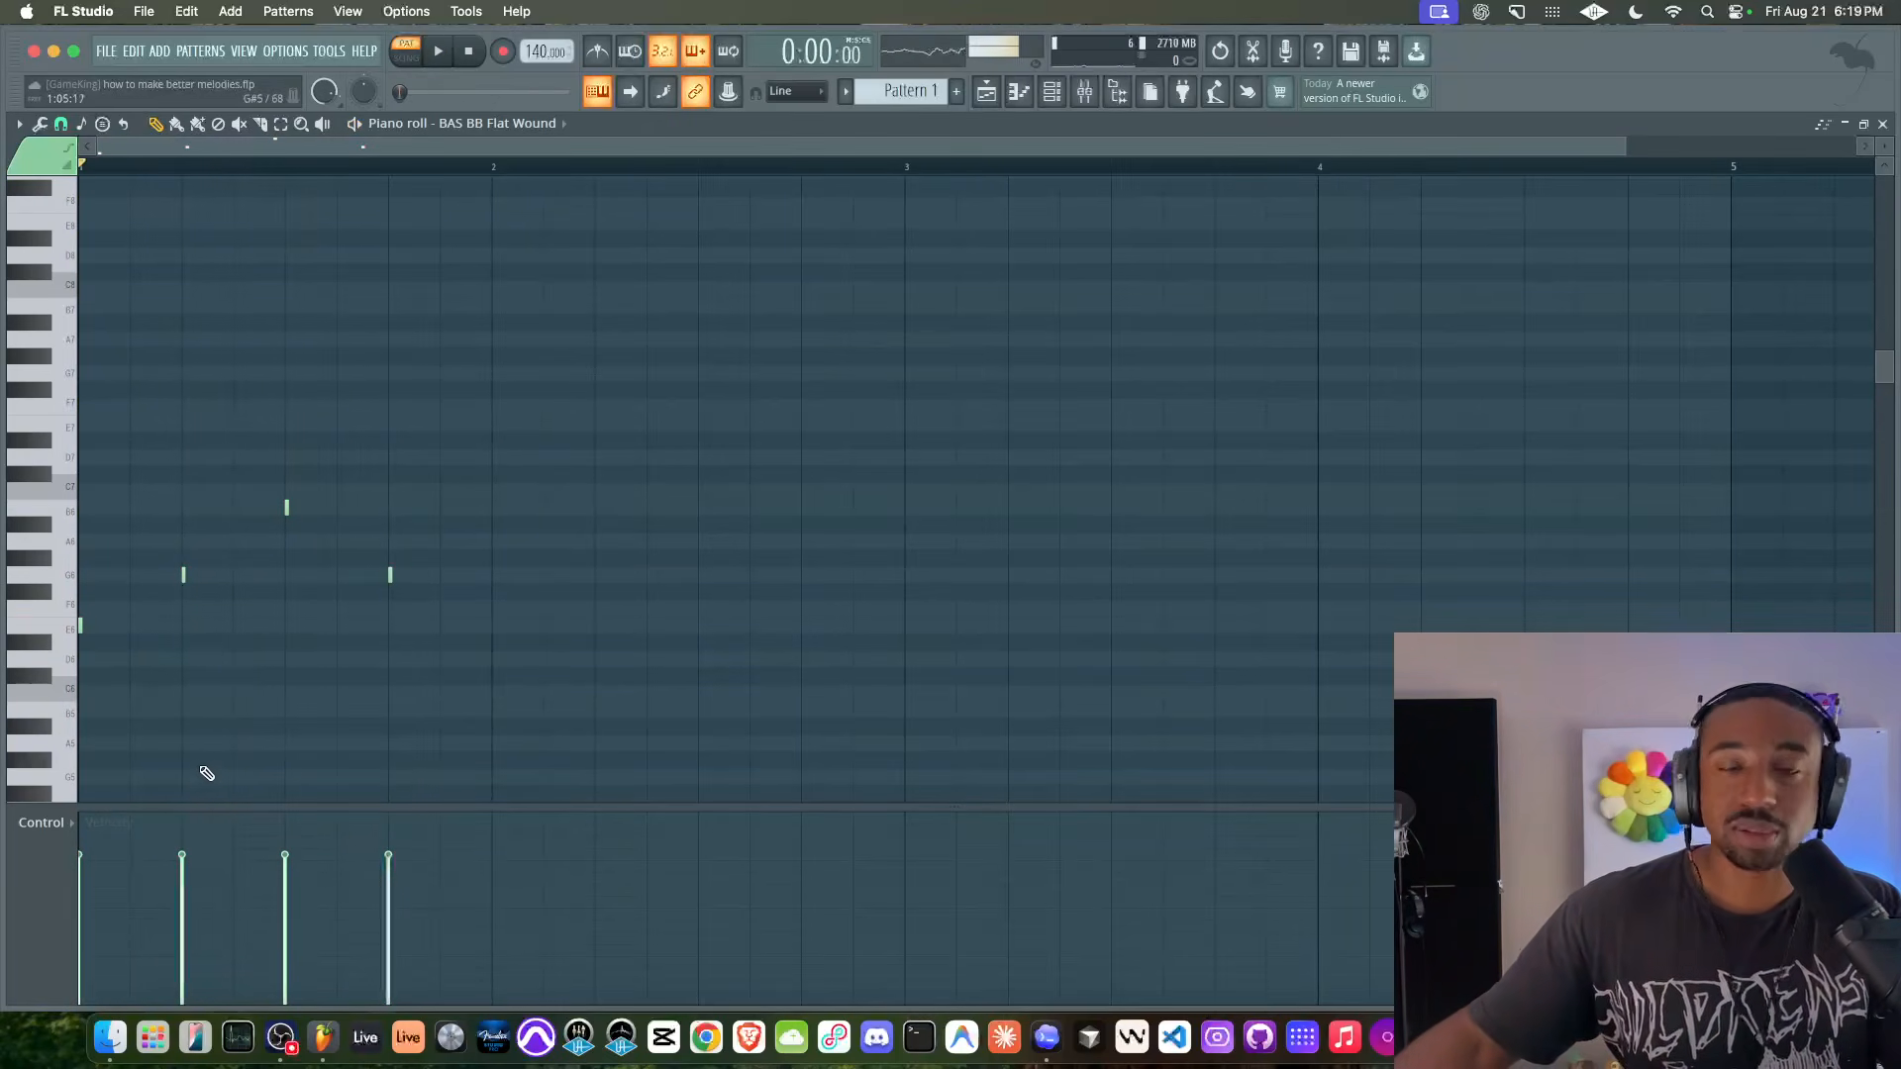
key(space)
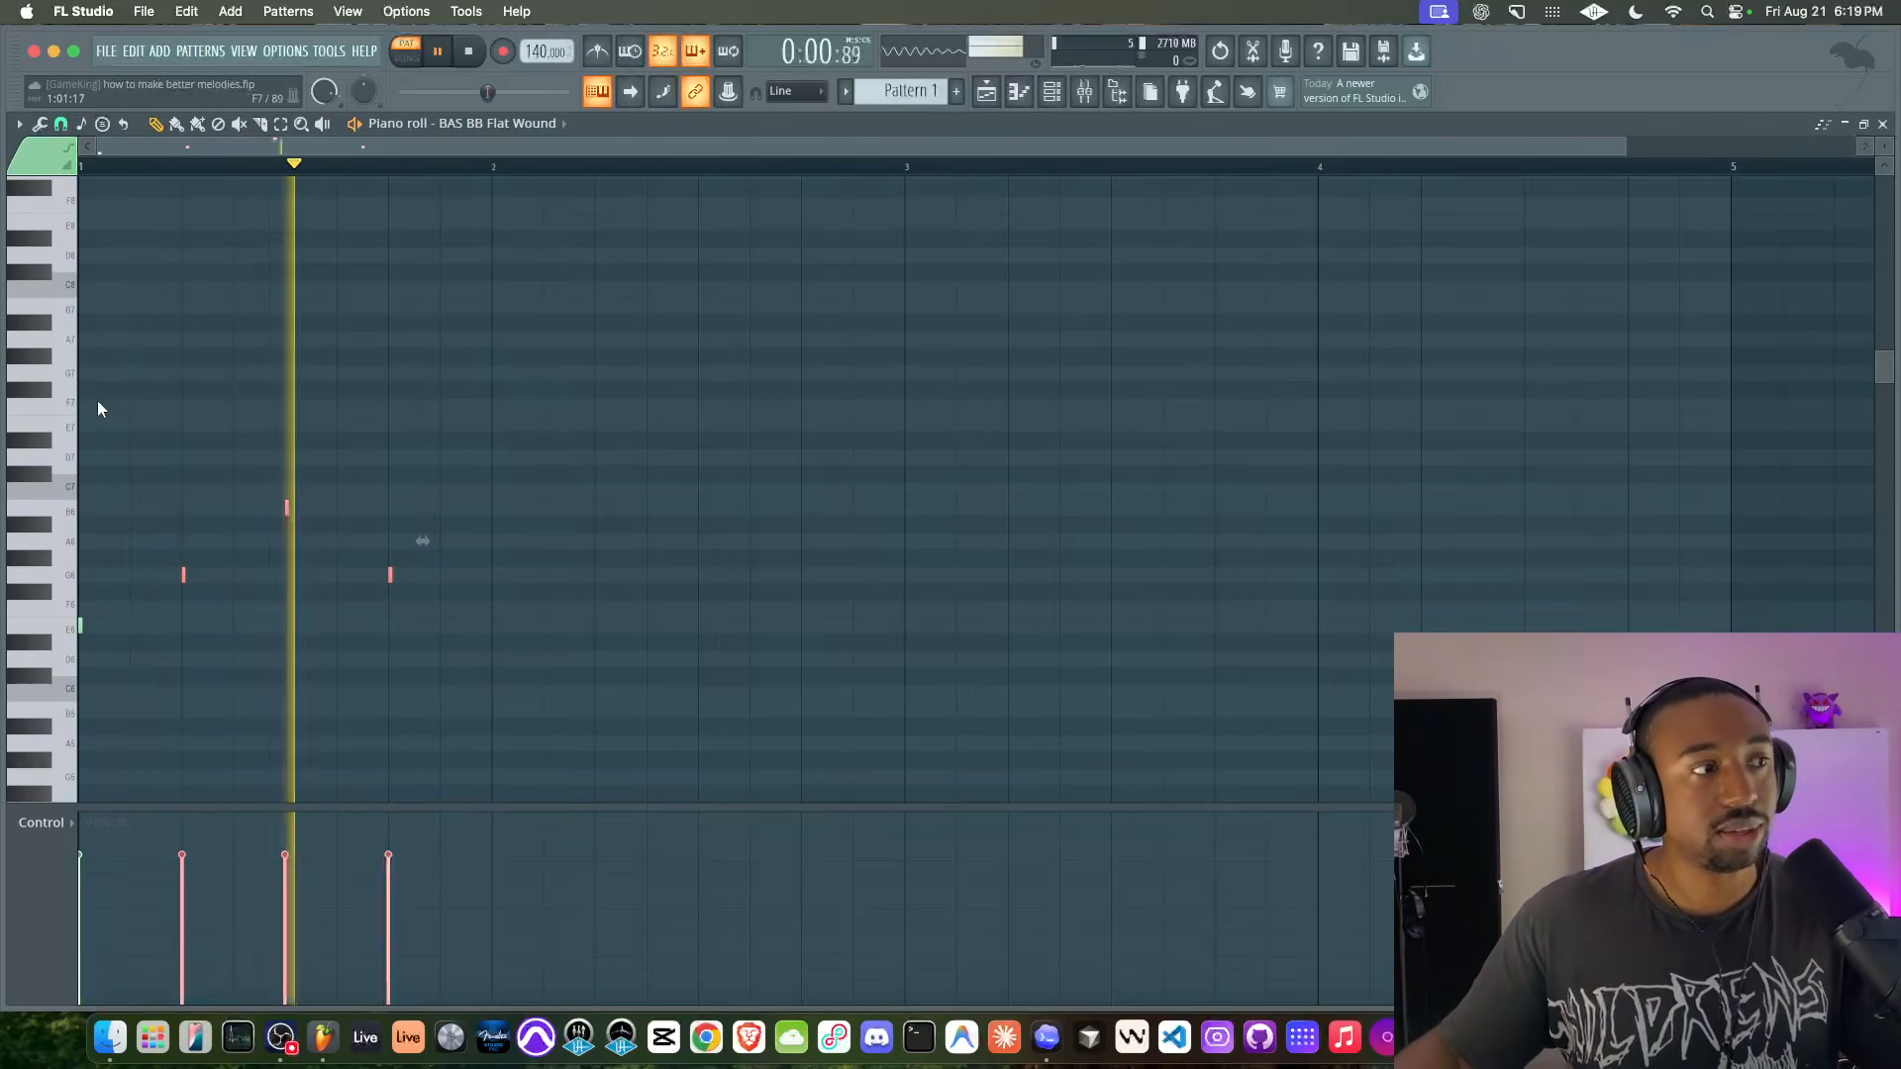
key(space)
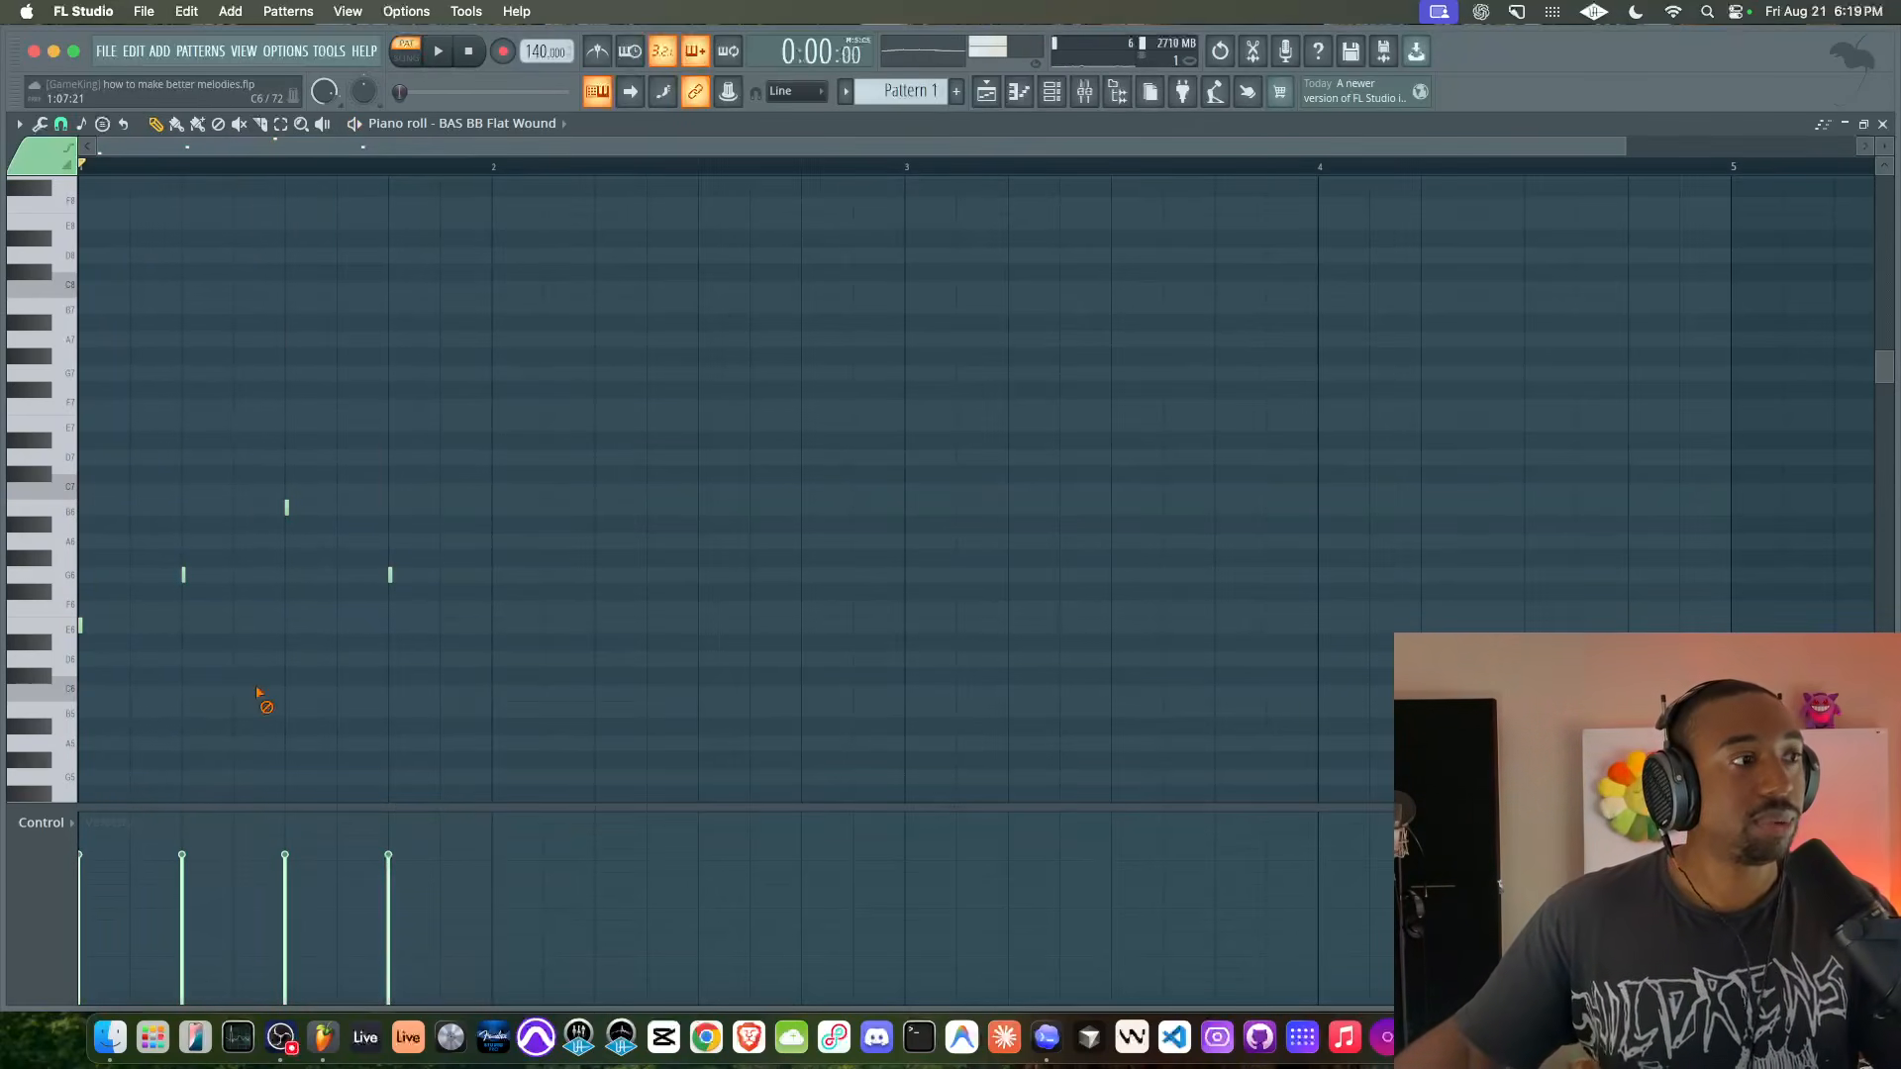
- Raise the velocity of the B6 note on beat 3 above the other notes and play the pattern
click(253, 822)
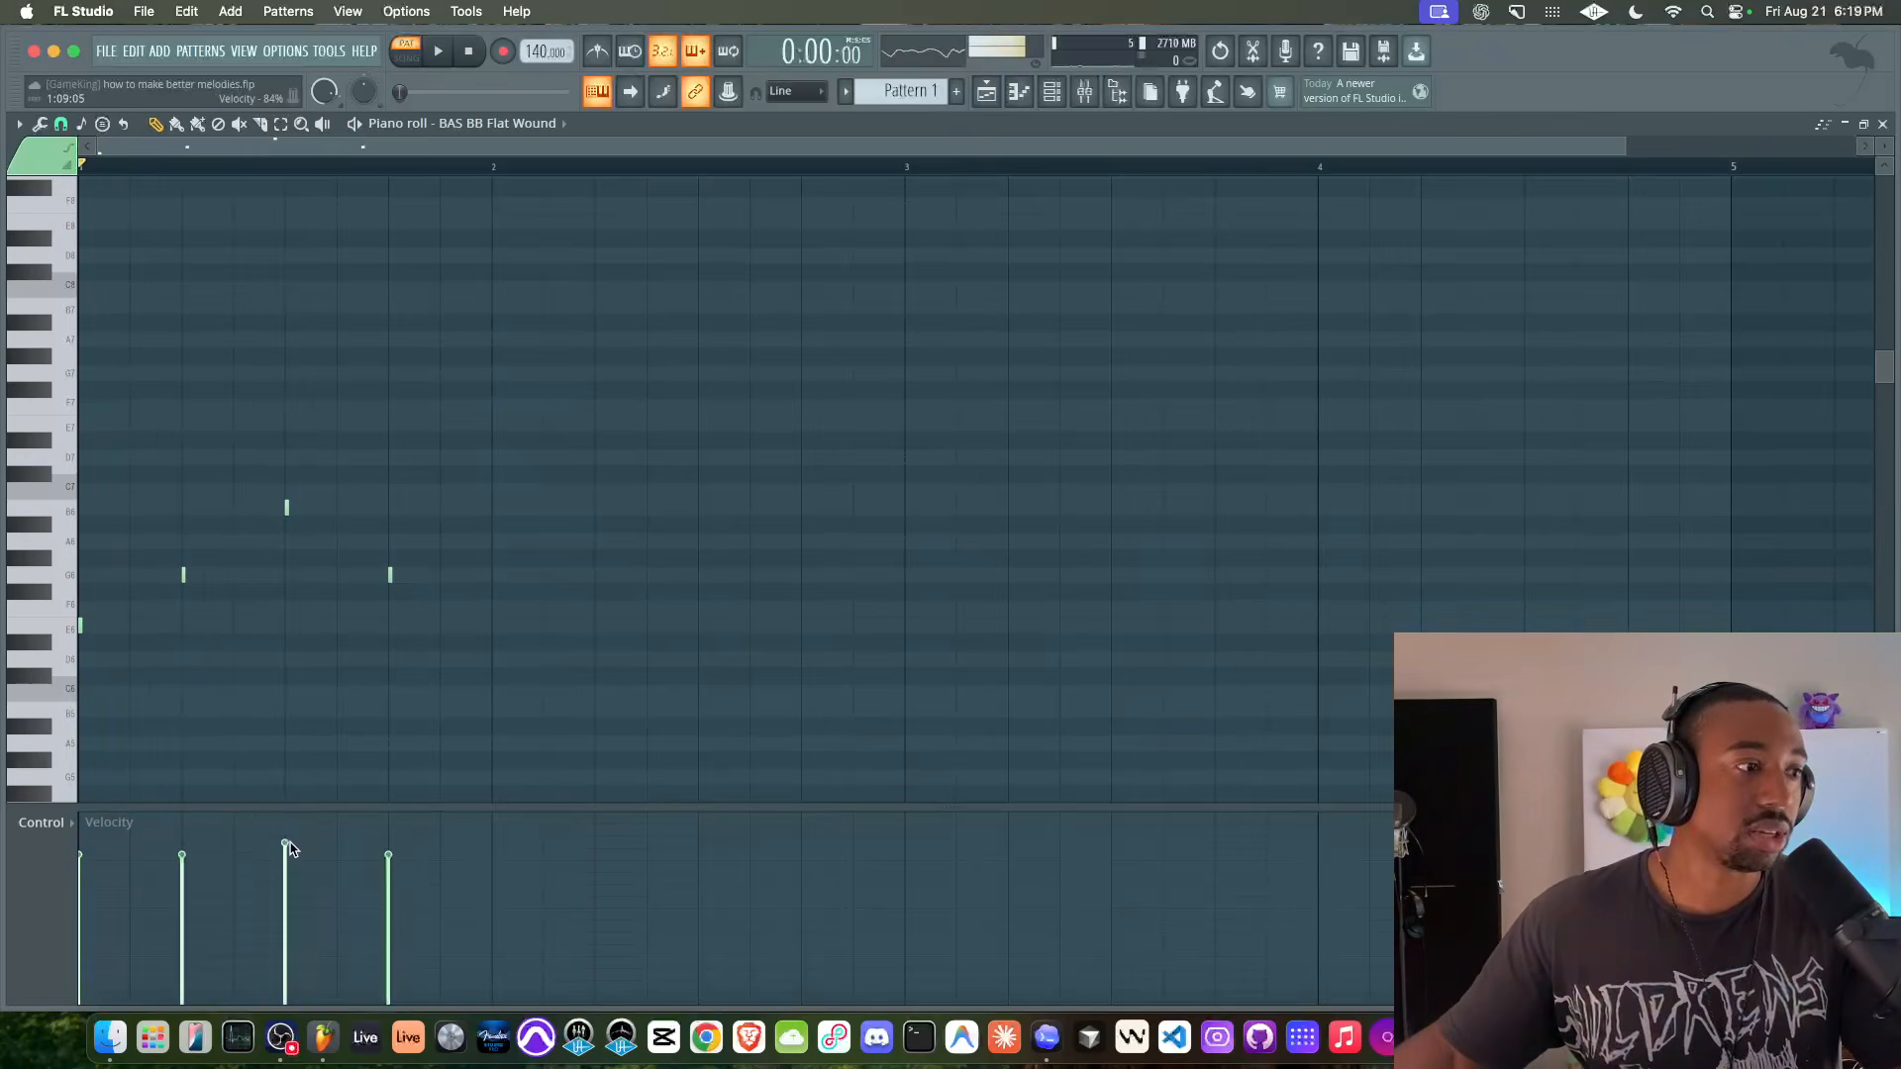
key(space)
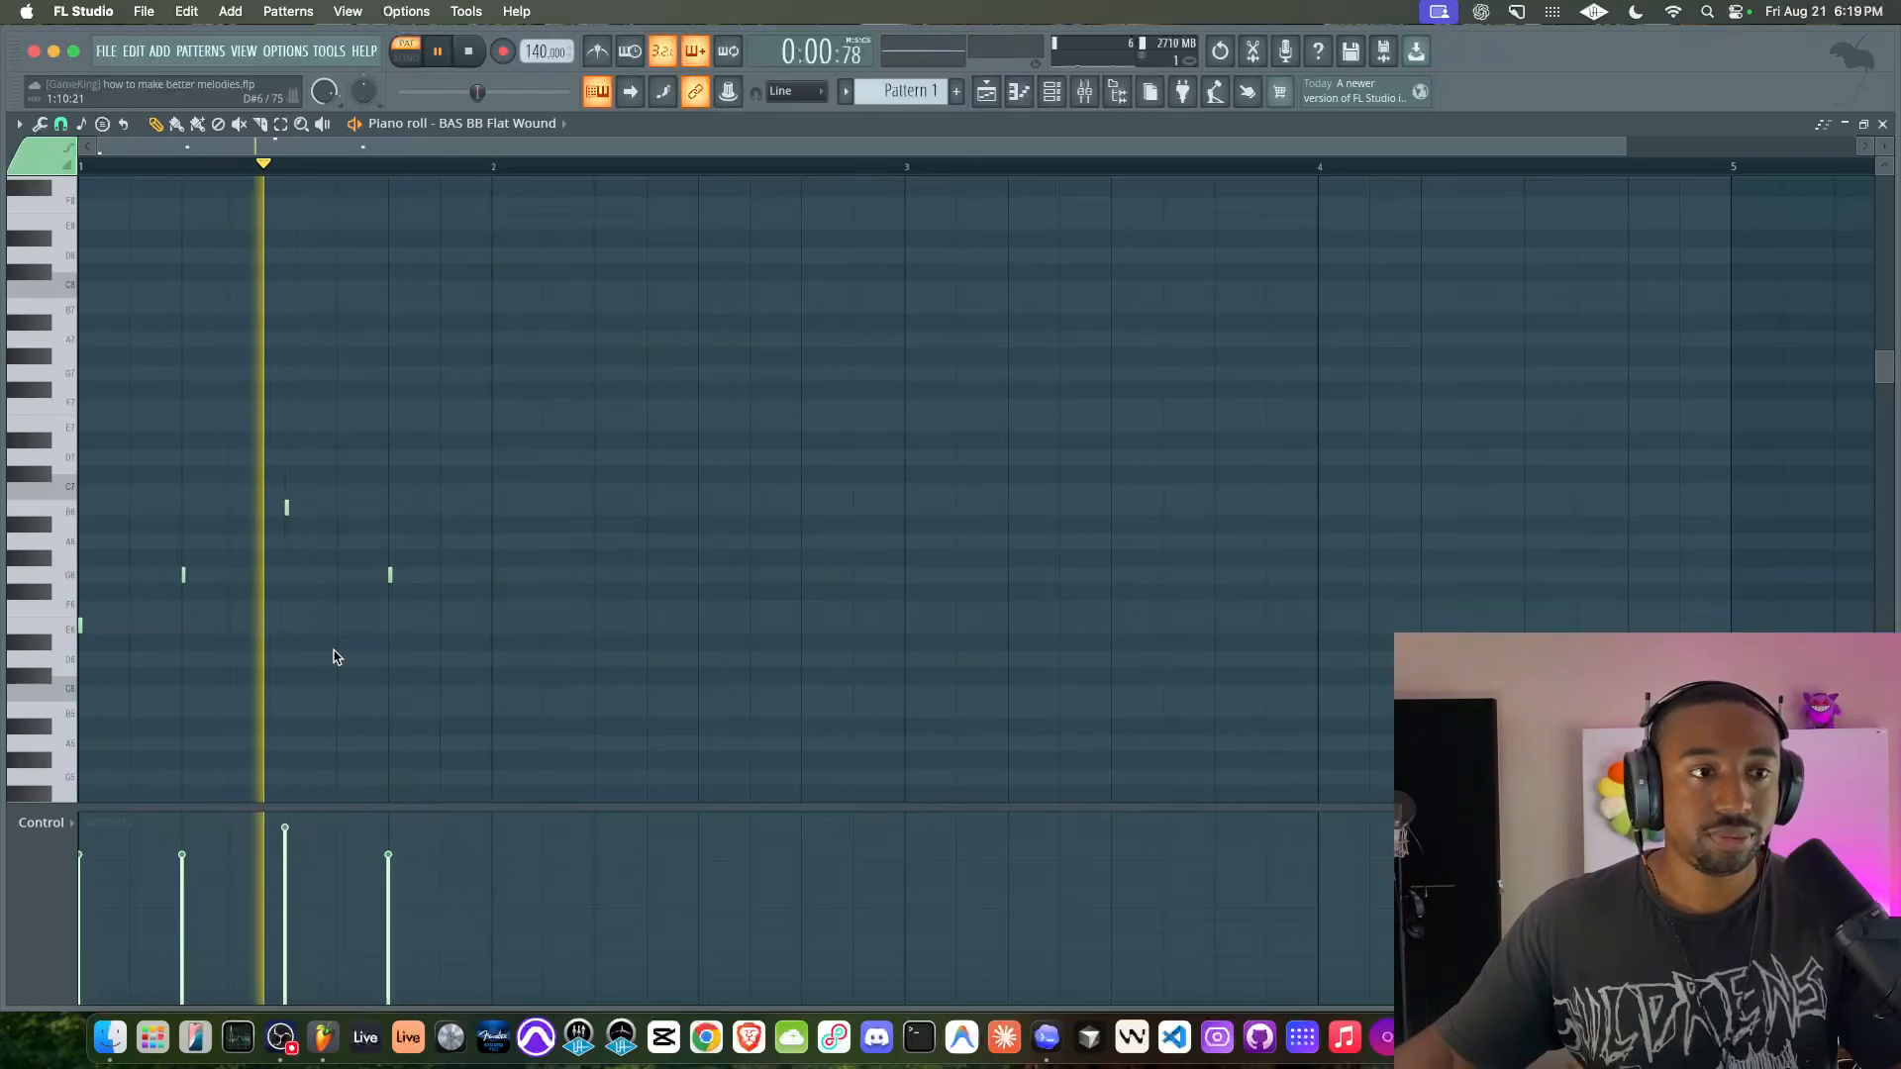
key(space)
- Try stretching all four notes to one full beat each, then restore their very short lengths and clear the selection
drag(440, 687, 79, 452)
drag(423, 566, 521, 566)
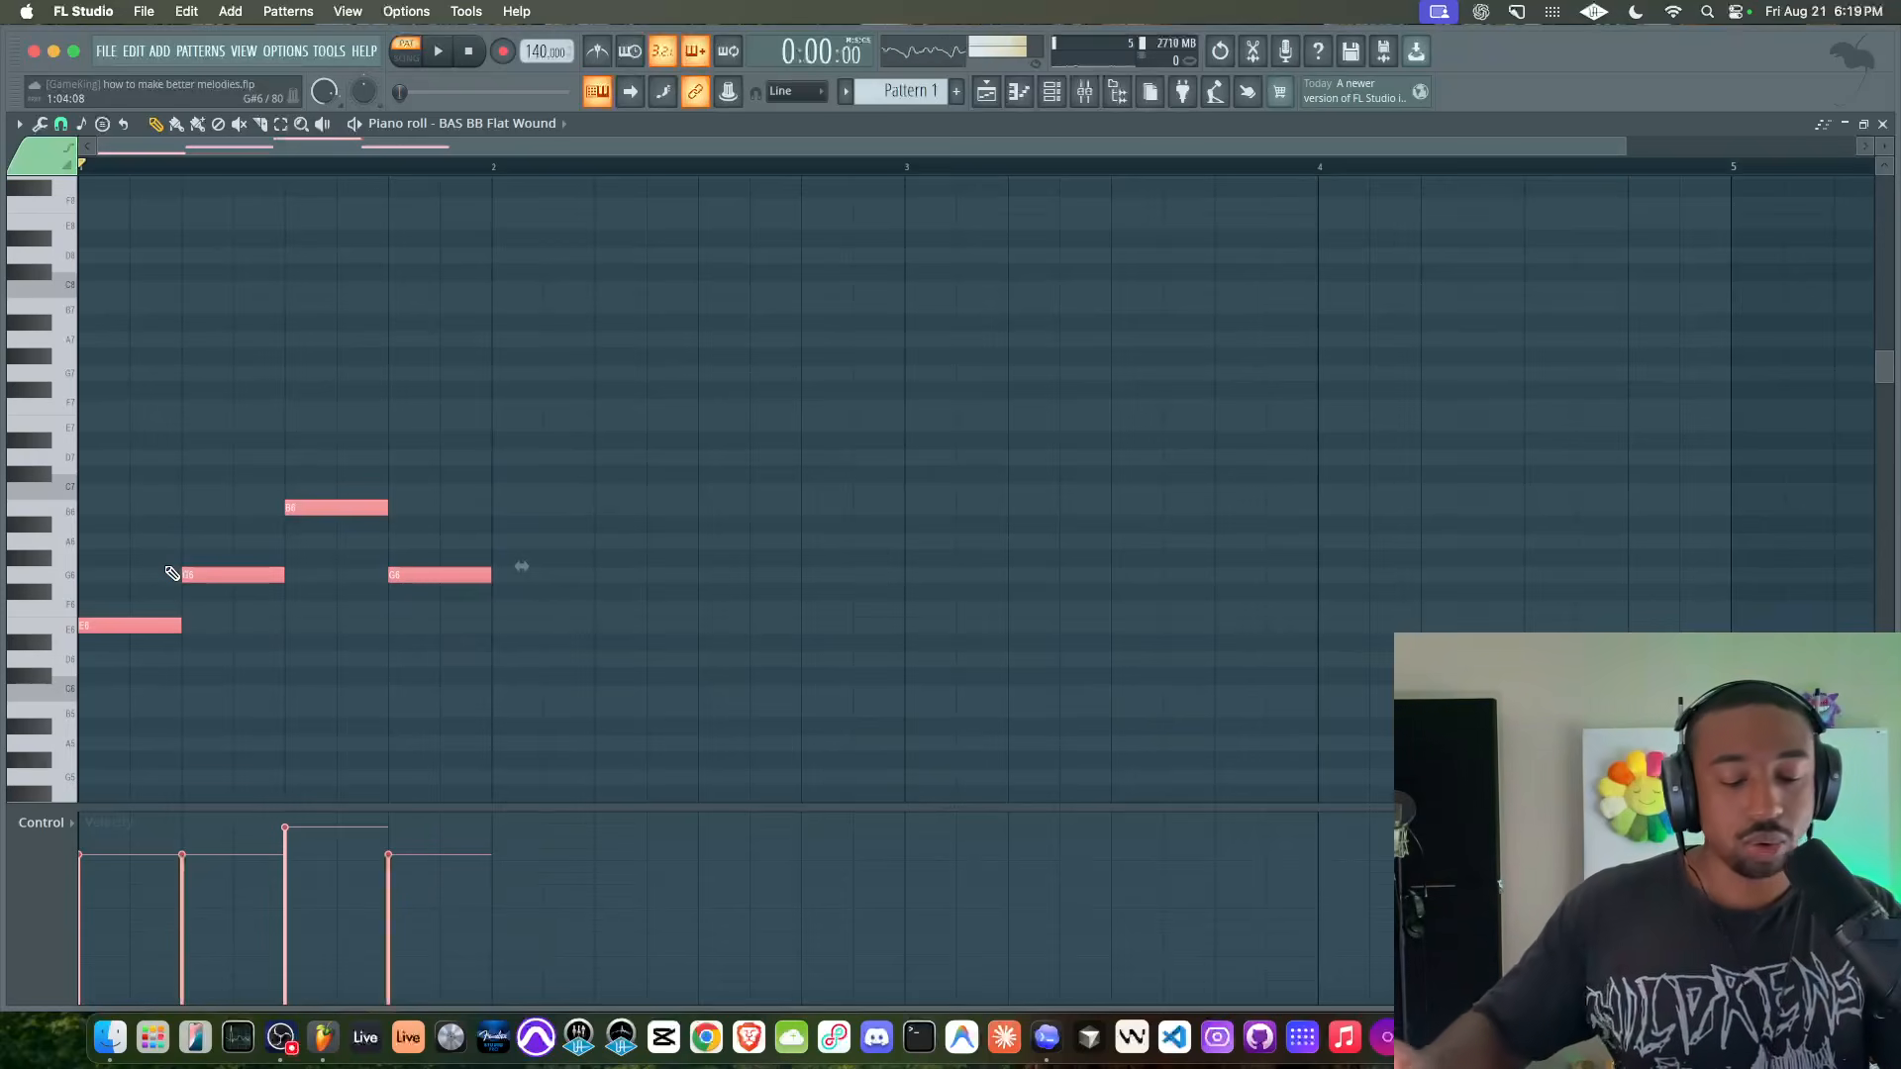
drag(278, 573, 188, 575)
key(super+z)
key(super+d)
- Enlarge the event lane below the notes and keep it displaying note velocity
drag(937, 807, 912, 729)
click(71, 743)
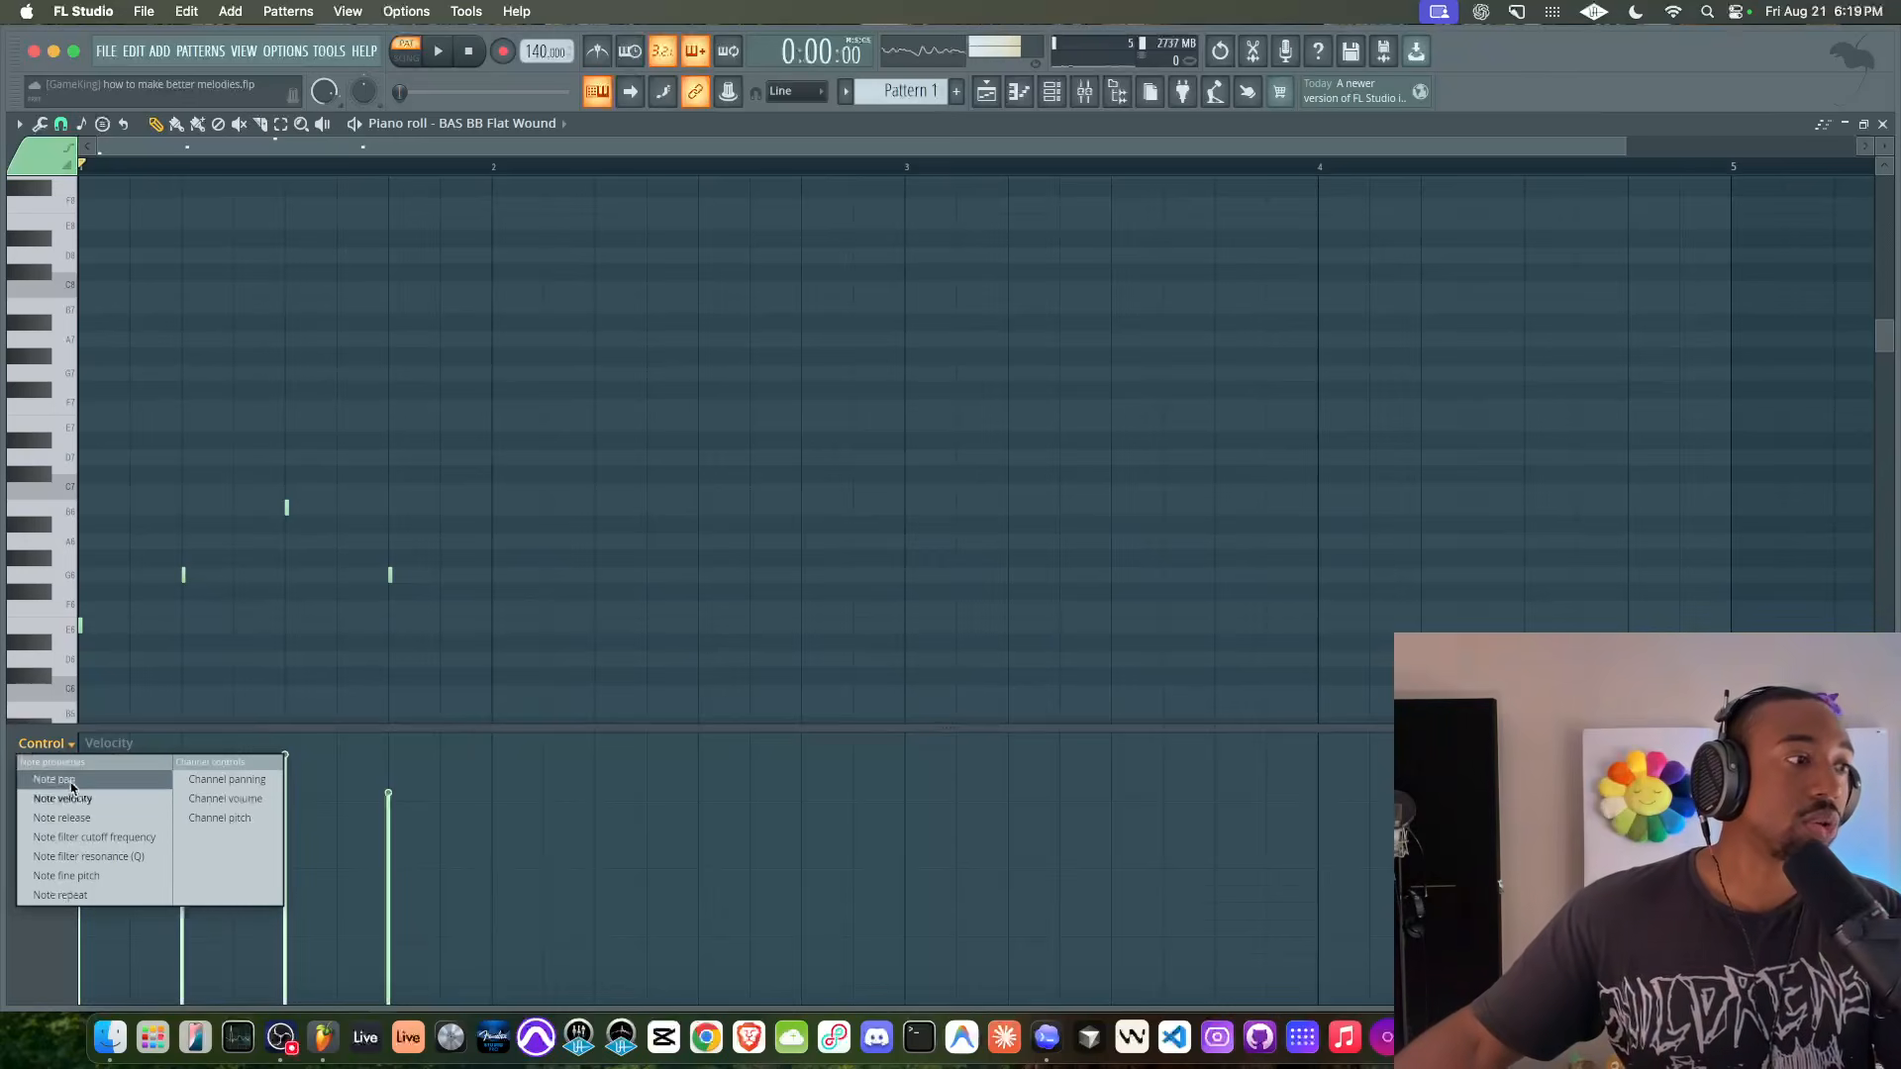
click(60, 798)
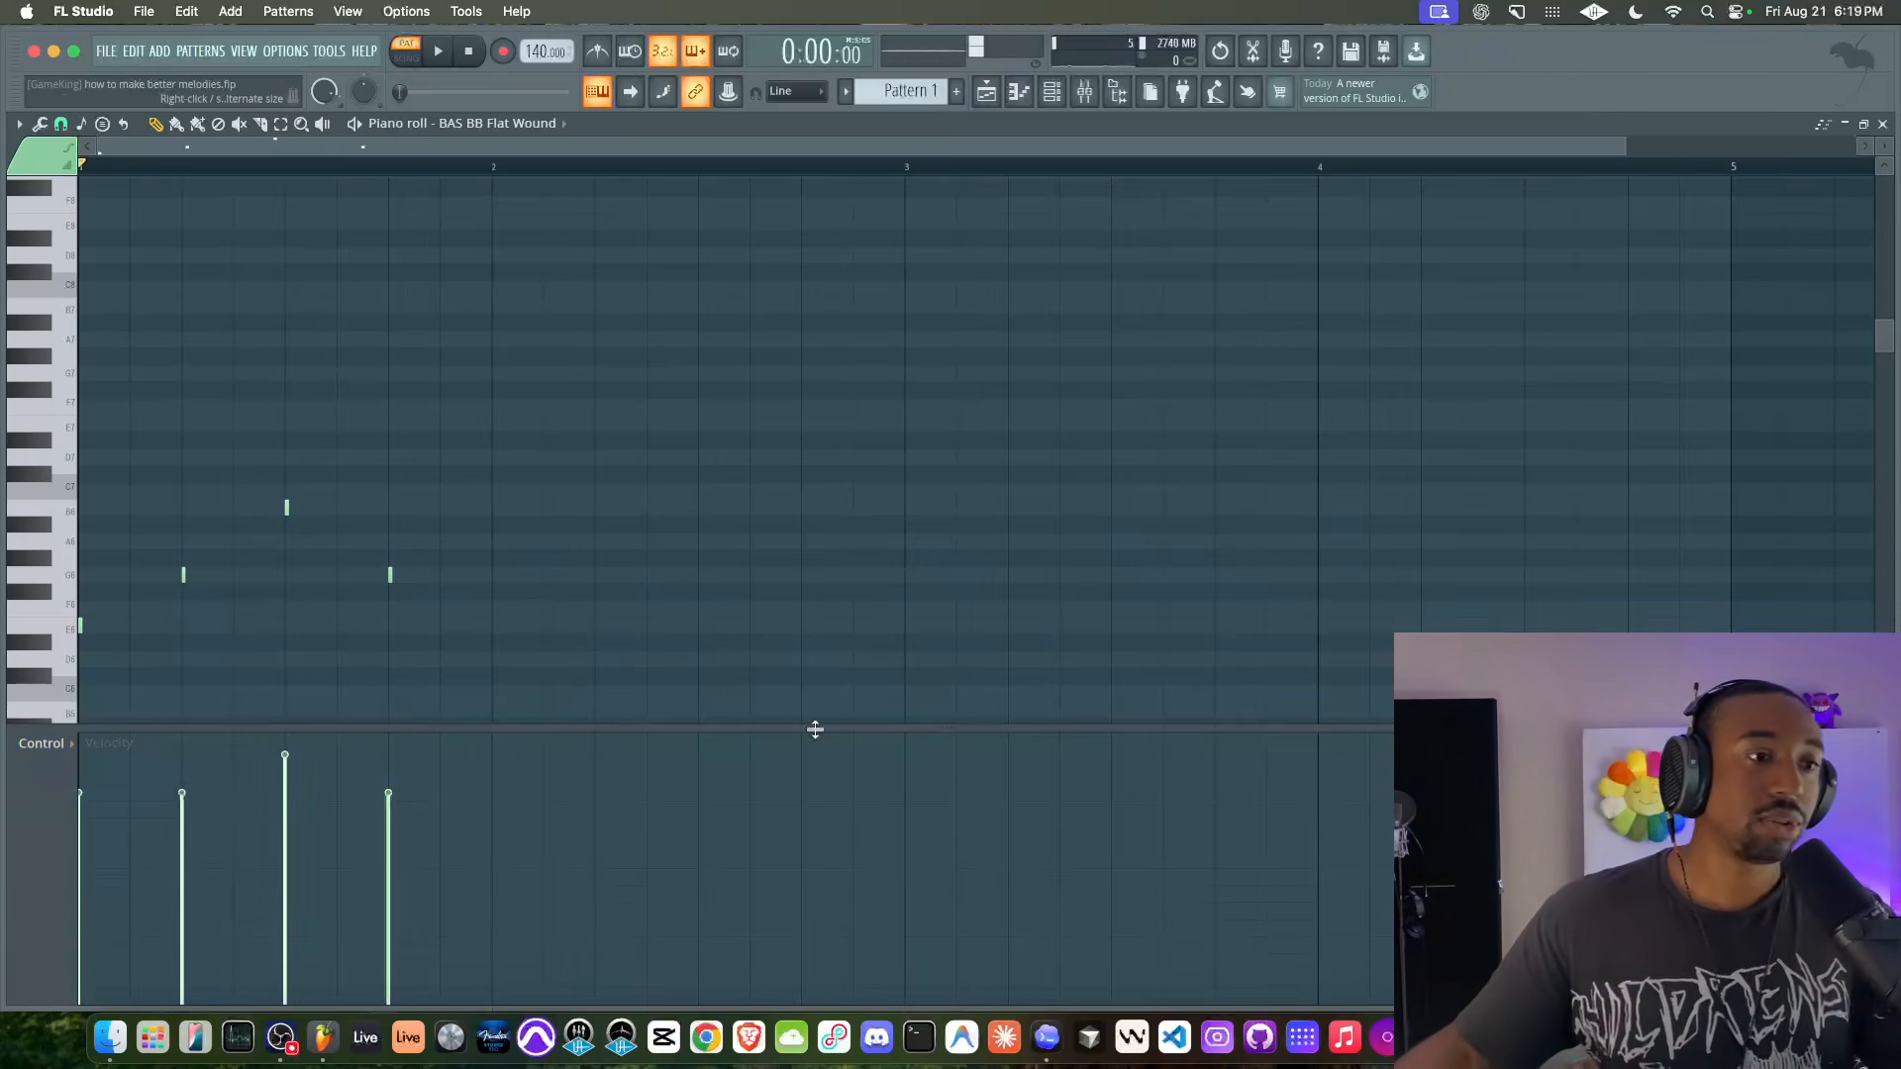
drag(956, 729, 933, 697)
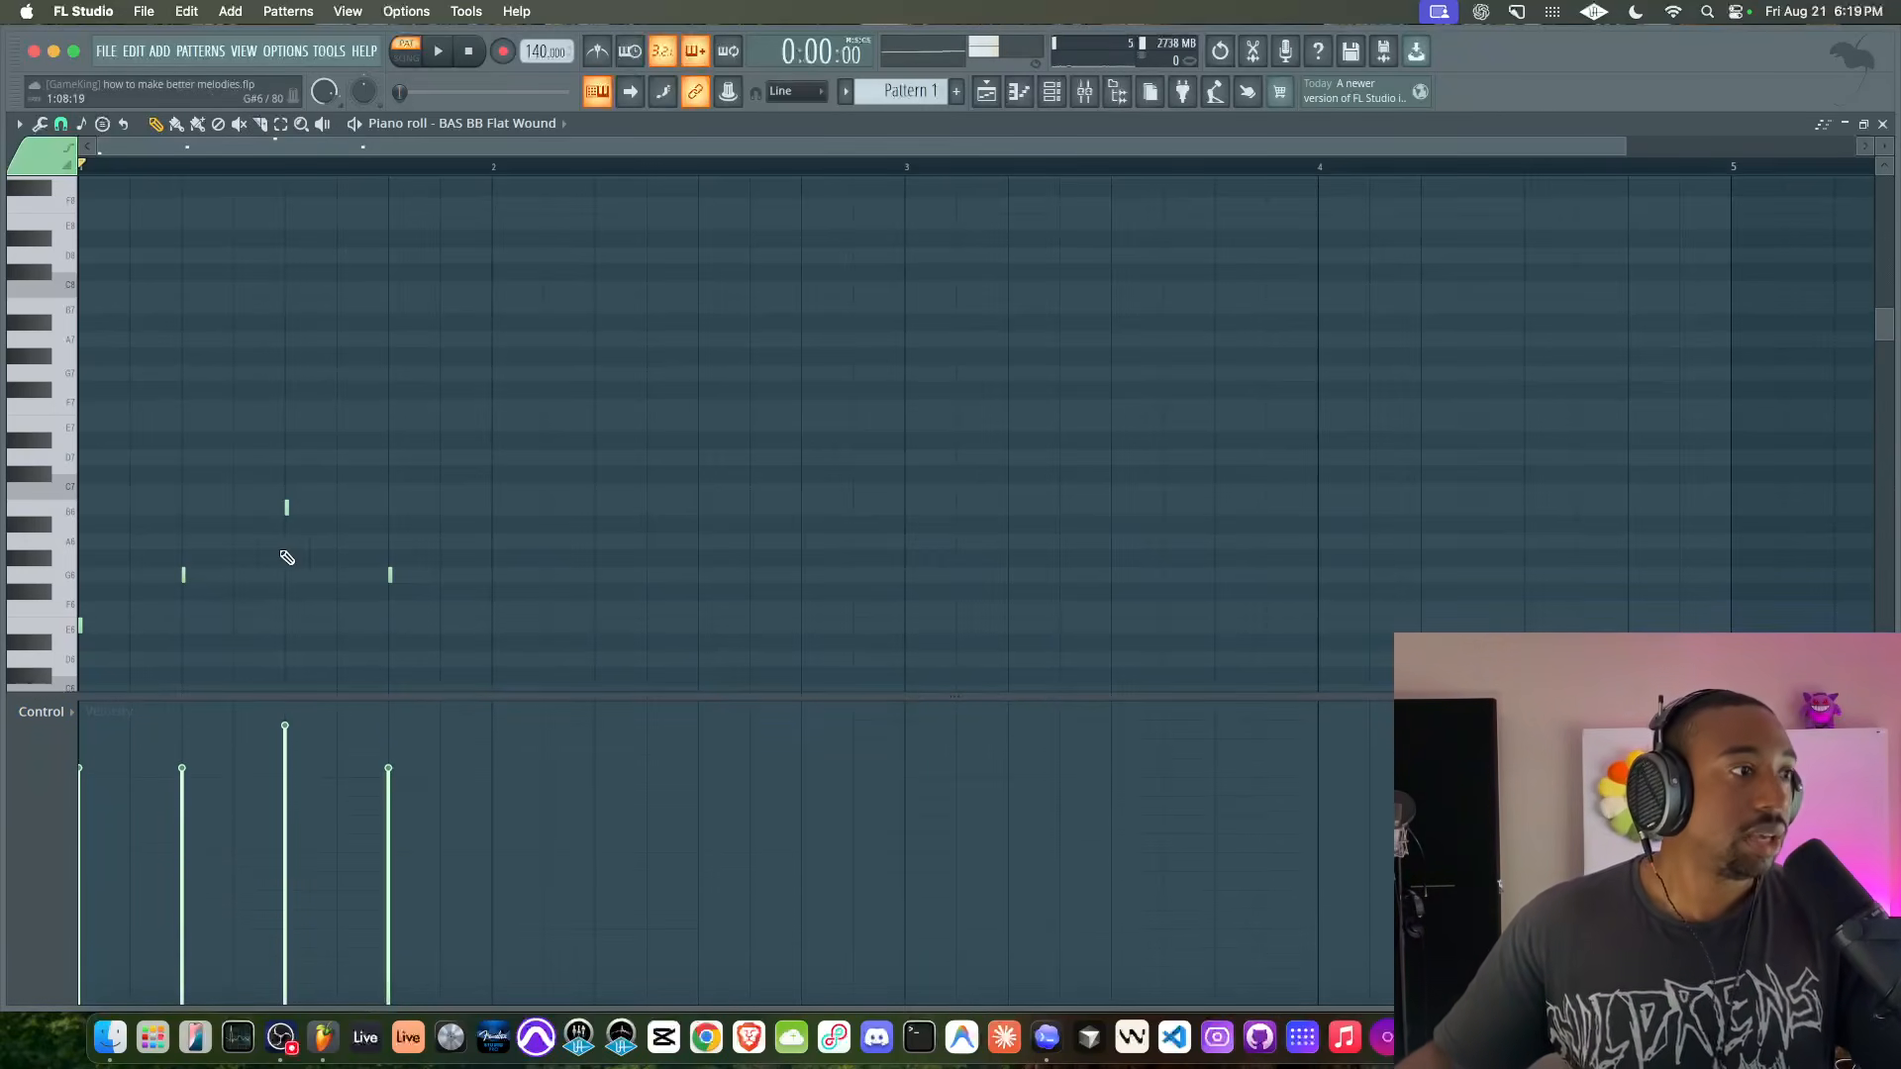
drag(282, 721, 281, 717)
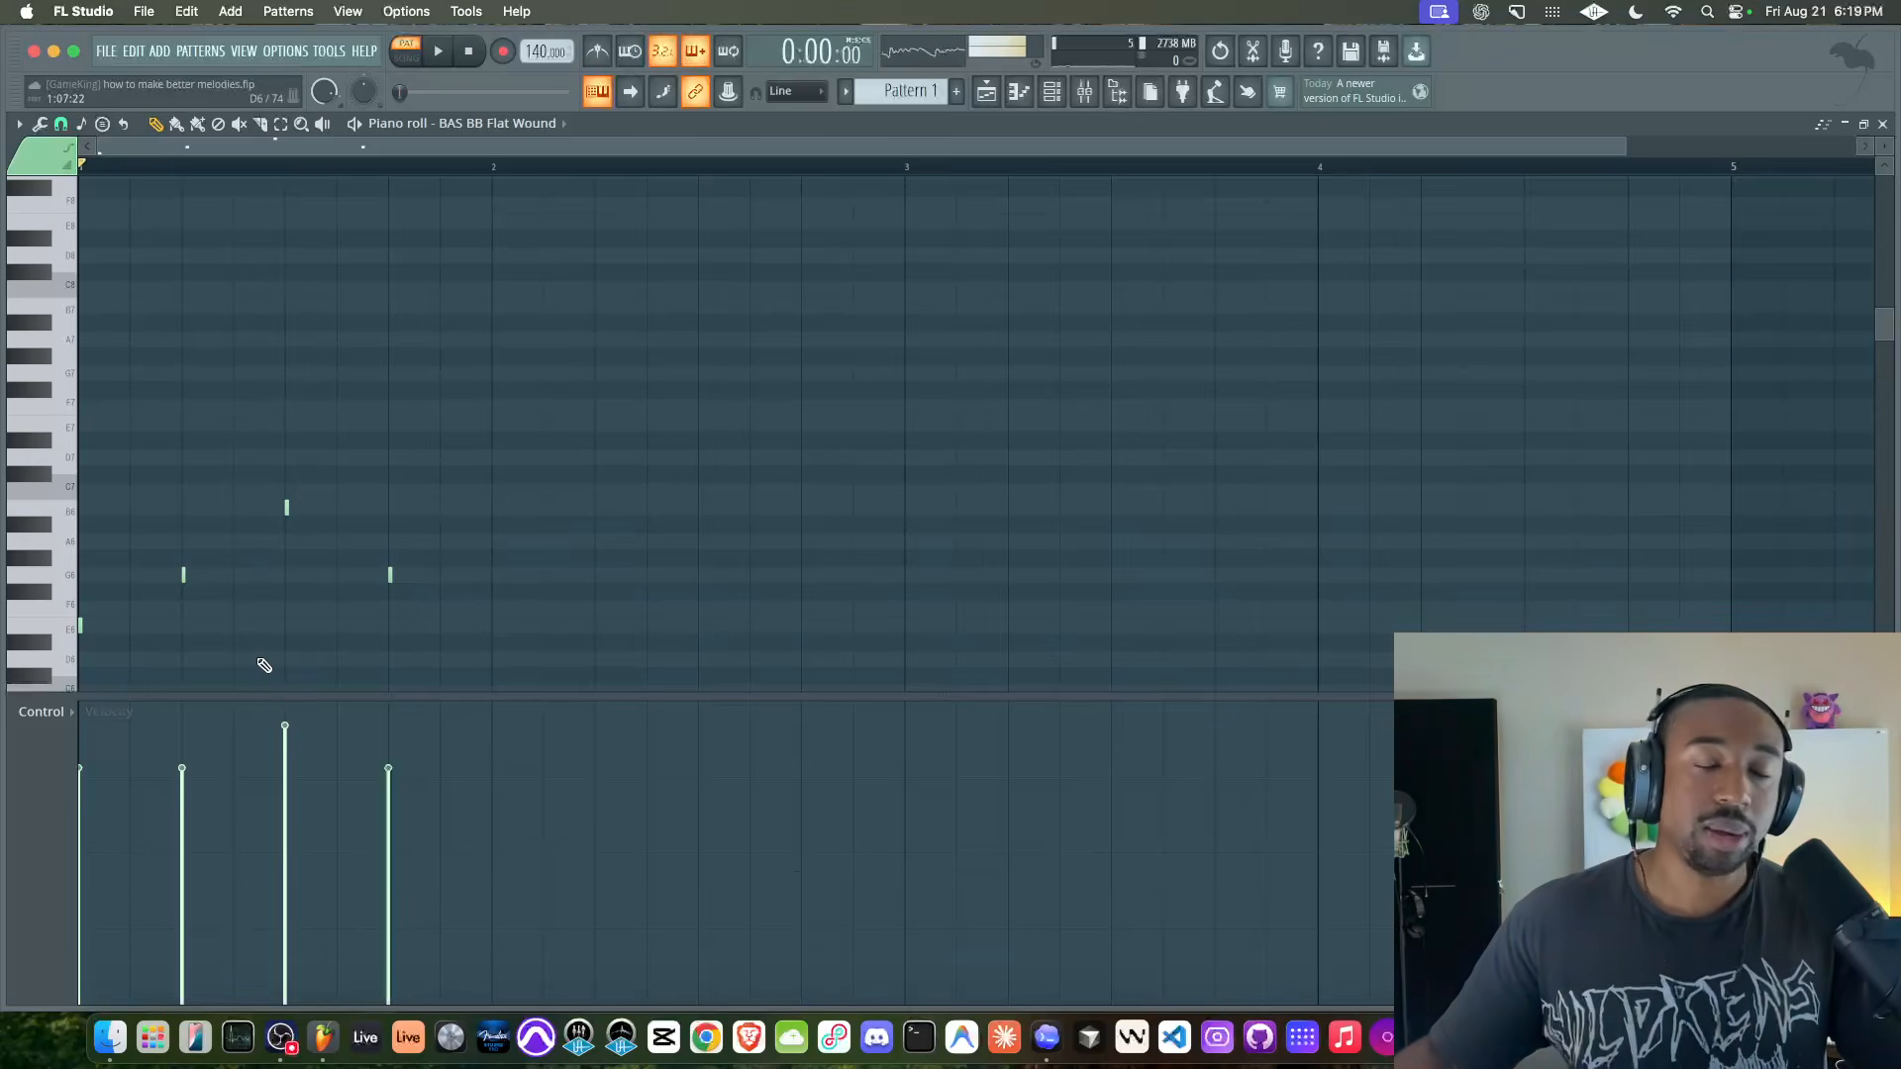
- Copy the four short notes from bar 1 into bar 2 and play the two-bar pattern
drag(516, 399, 80, 684)
drag(181, 576, 581, 572)
drag(700, 759, 700, 729)
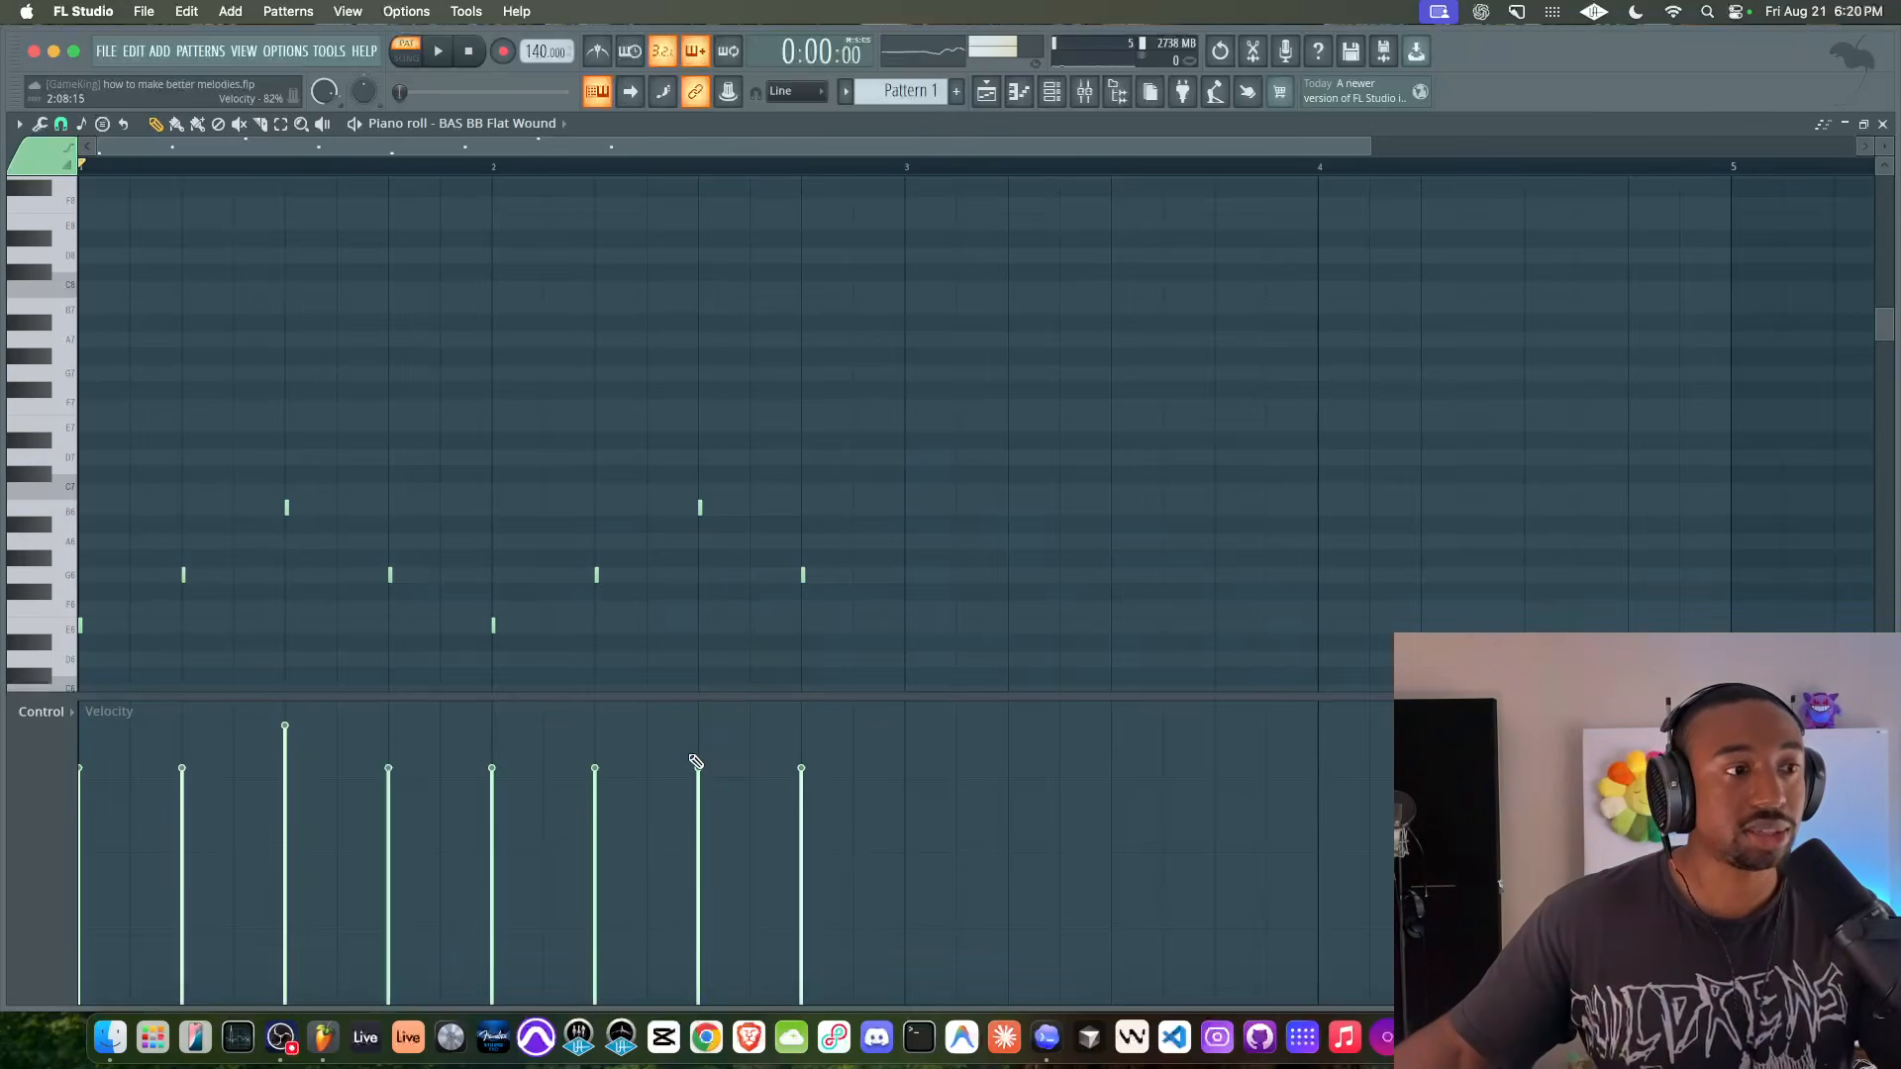
key(space)
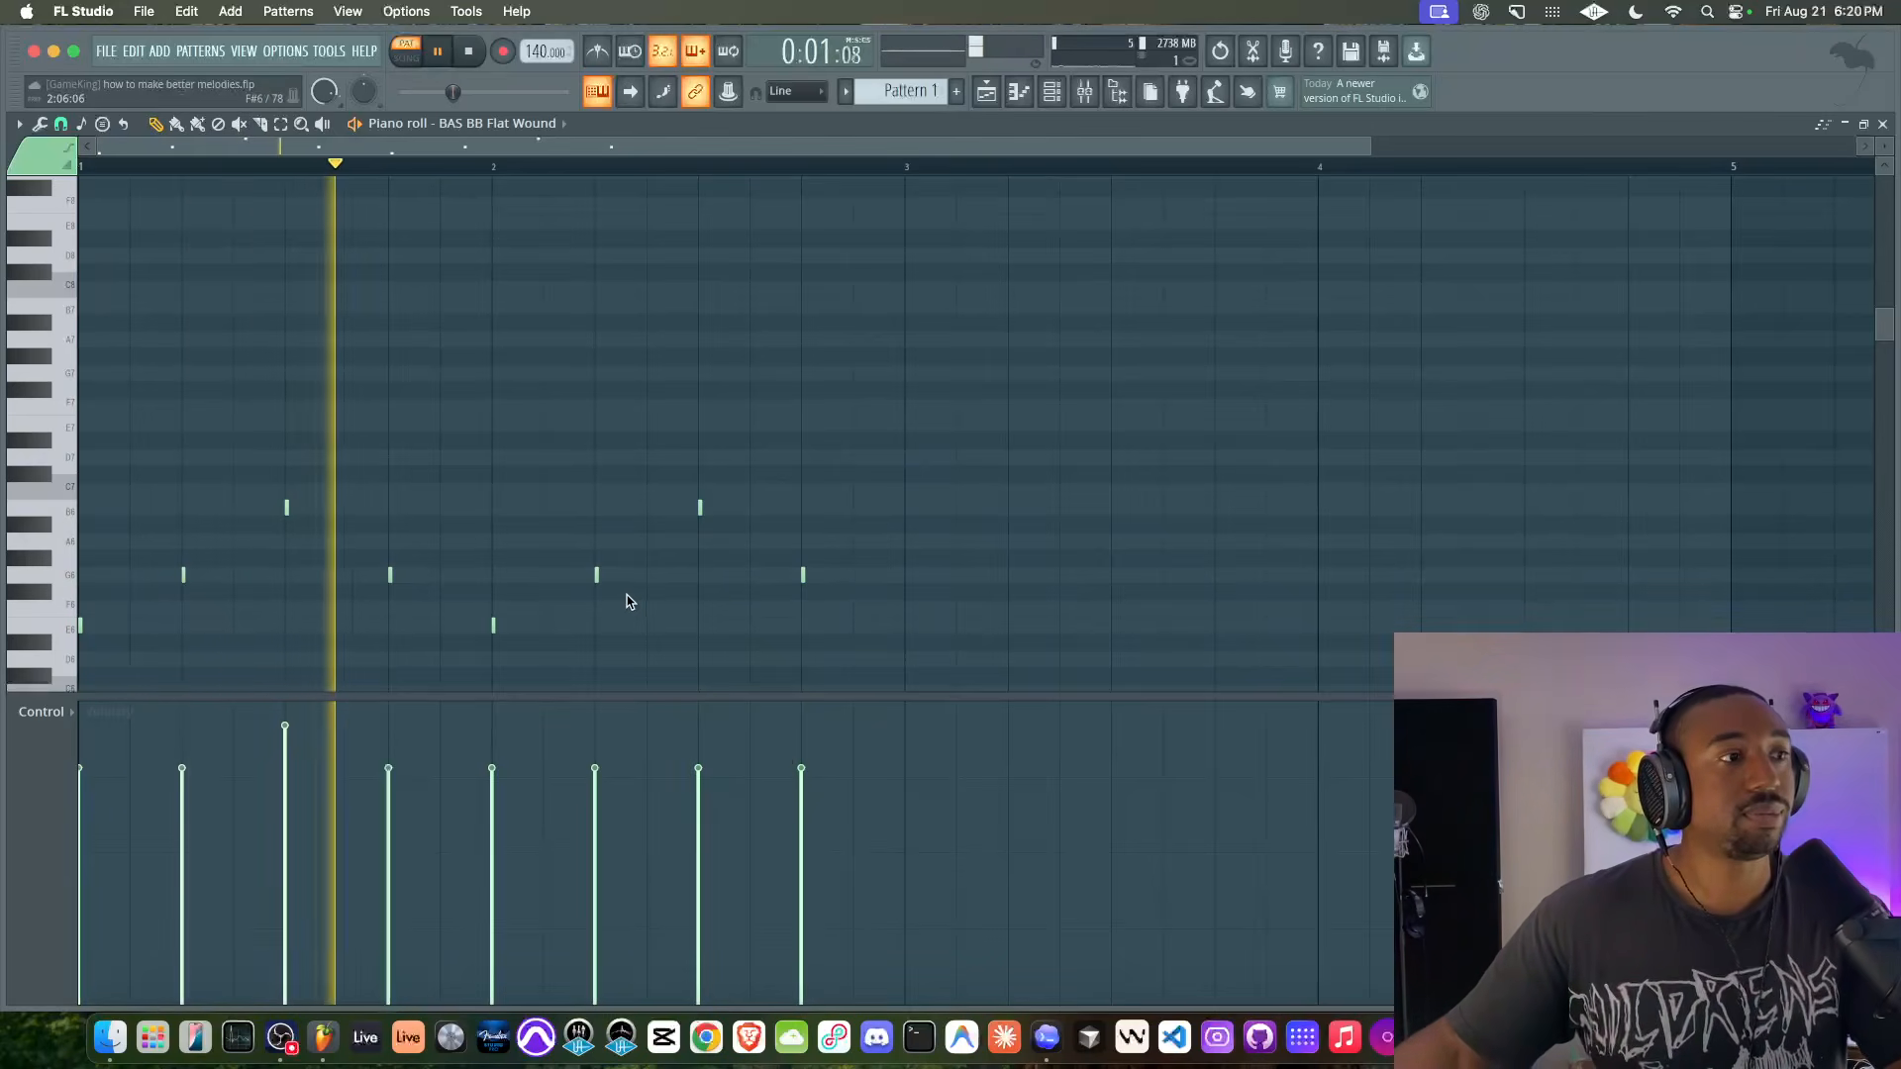
key(space)
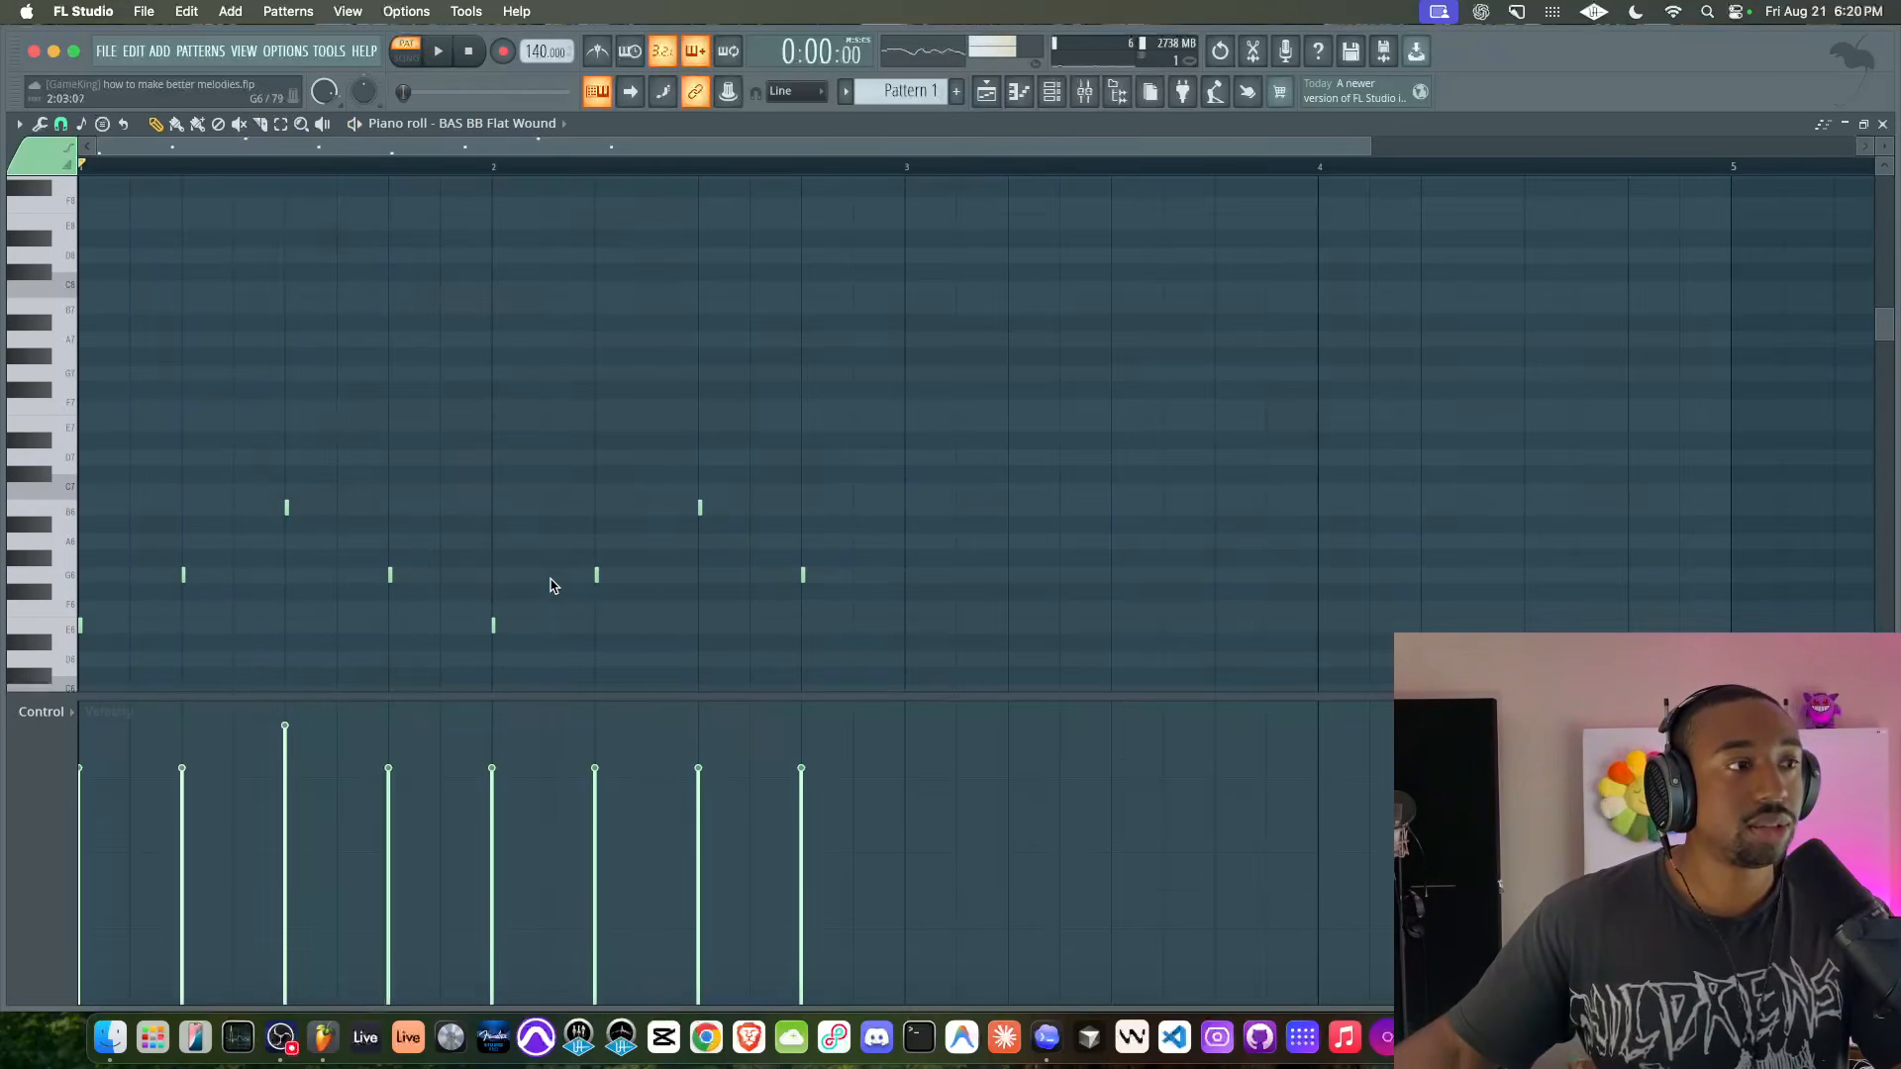
- Add a short B6 note half a beat after beat 4 of bar 1, raise its velocity and play the pattern
click(454, 581)
key(space)
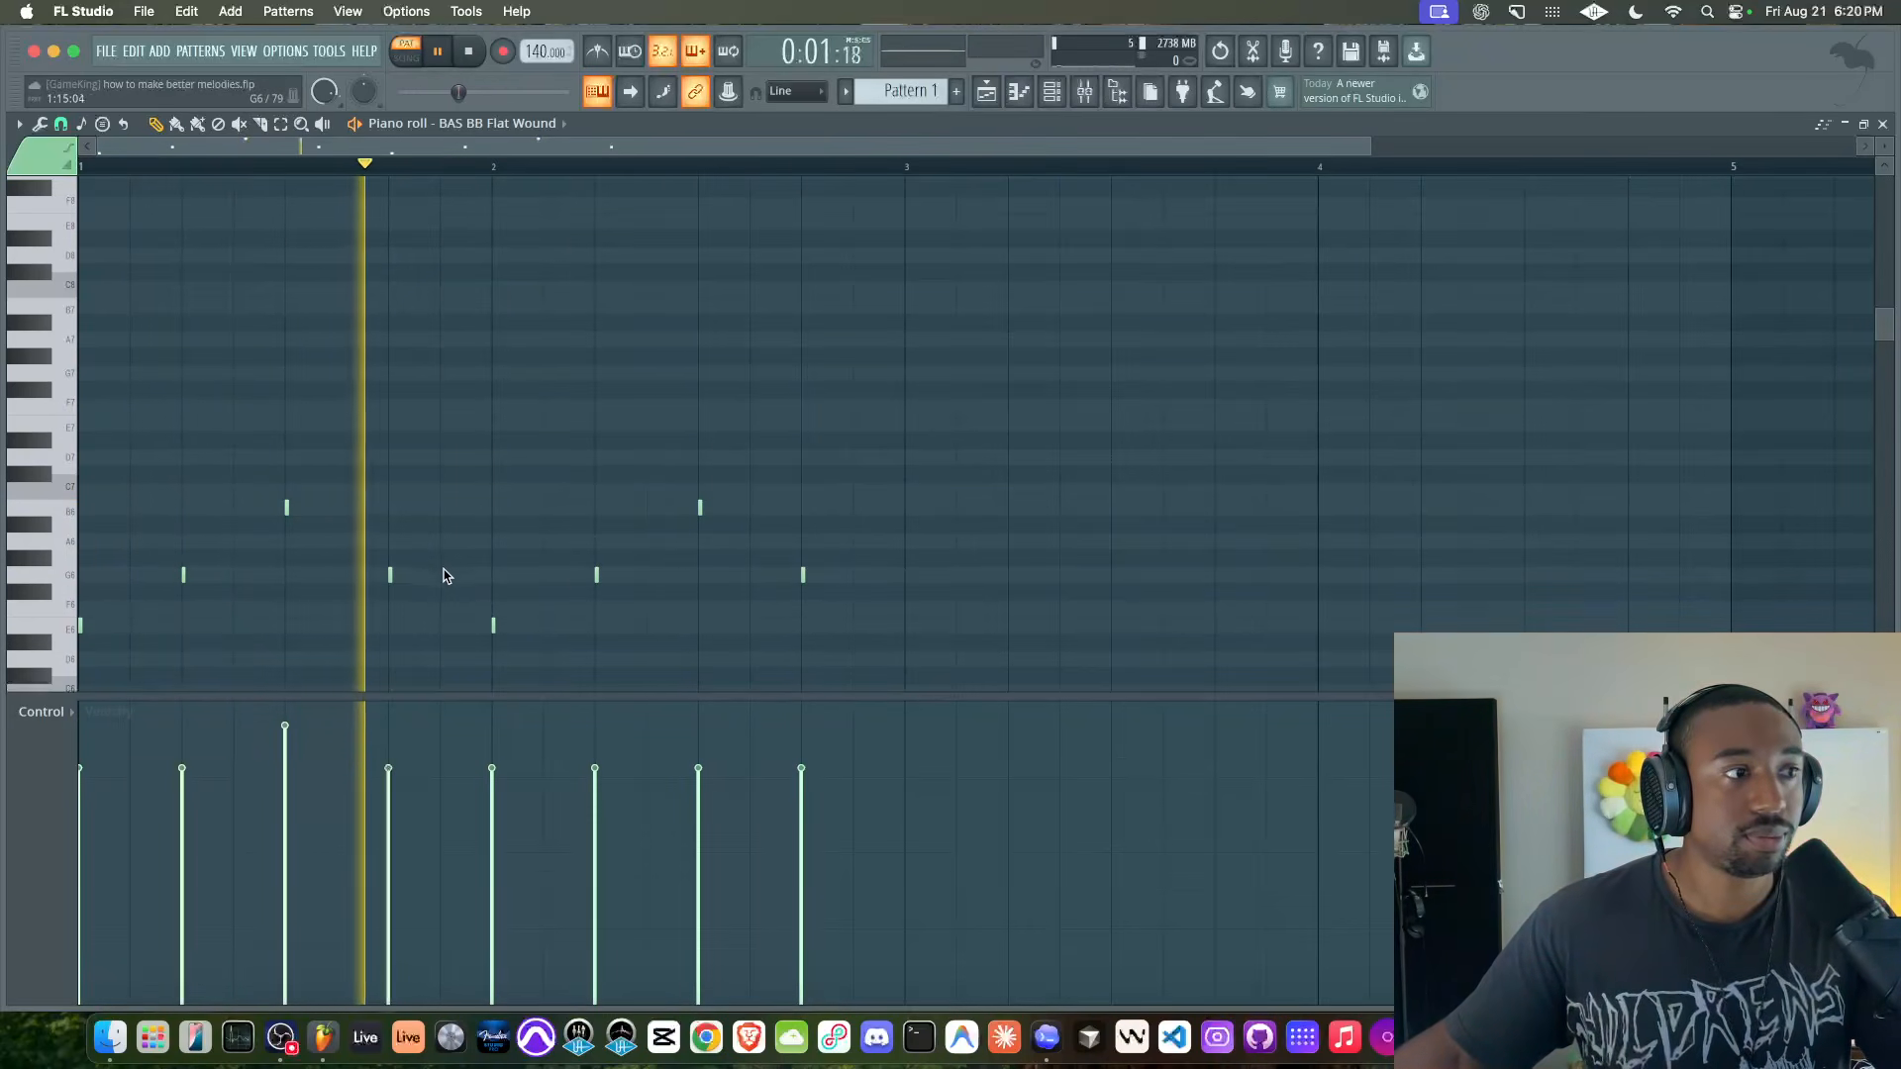
drag(441, 577, 440, 505)
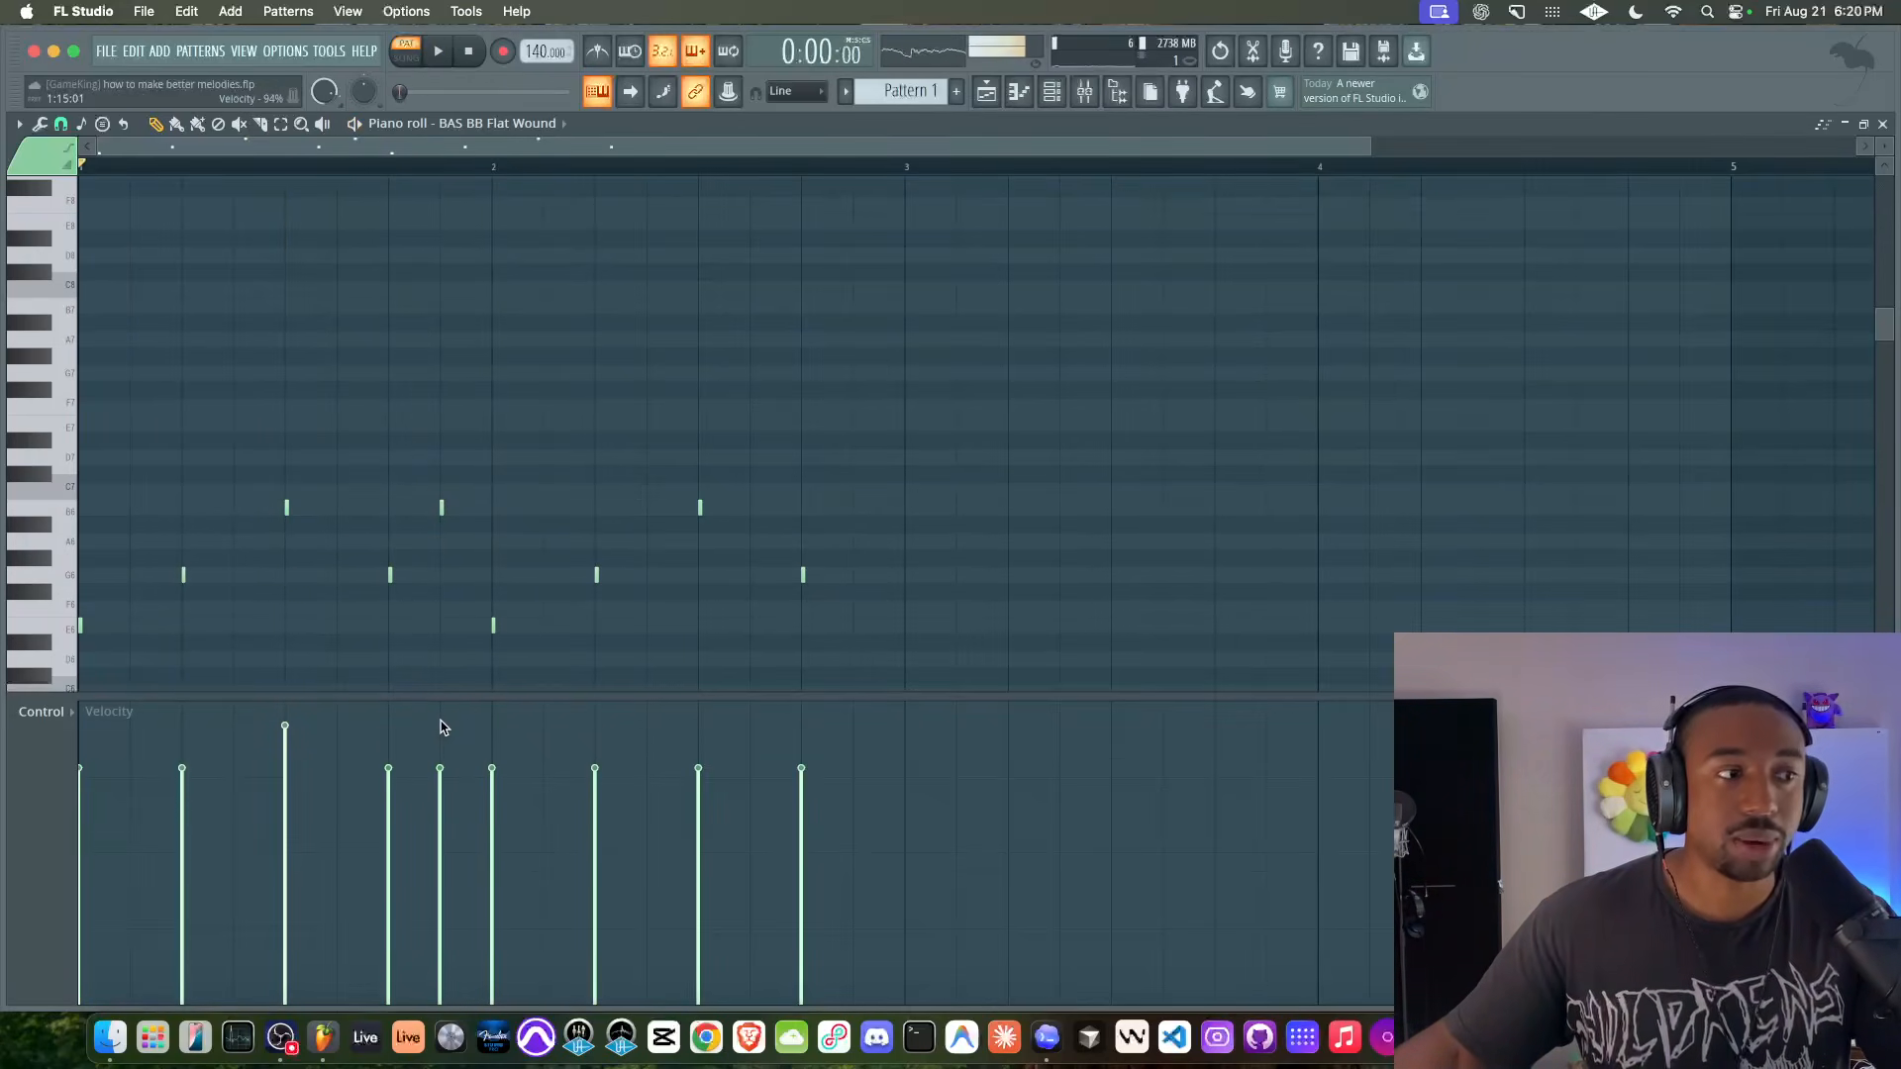
key(space)
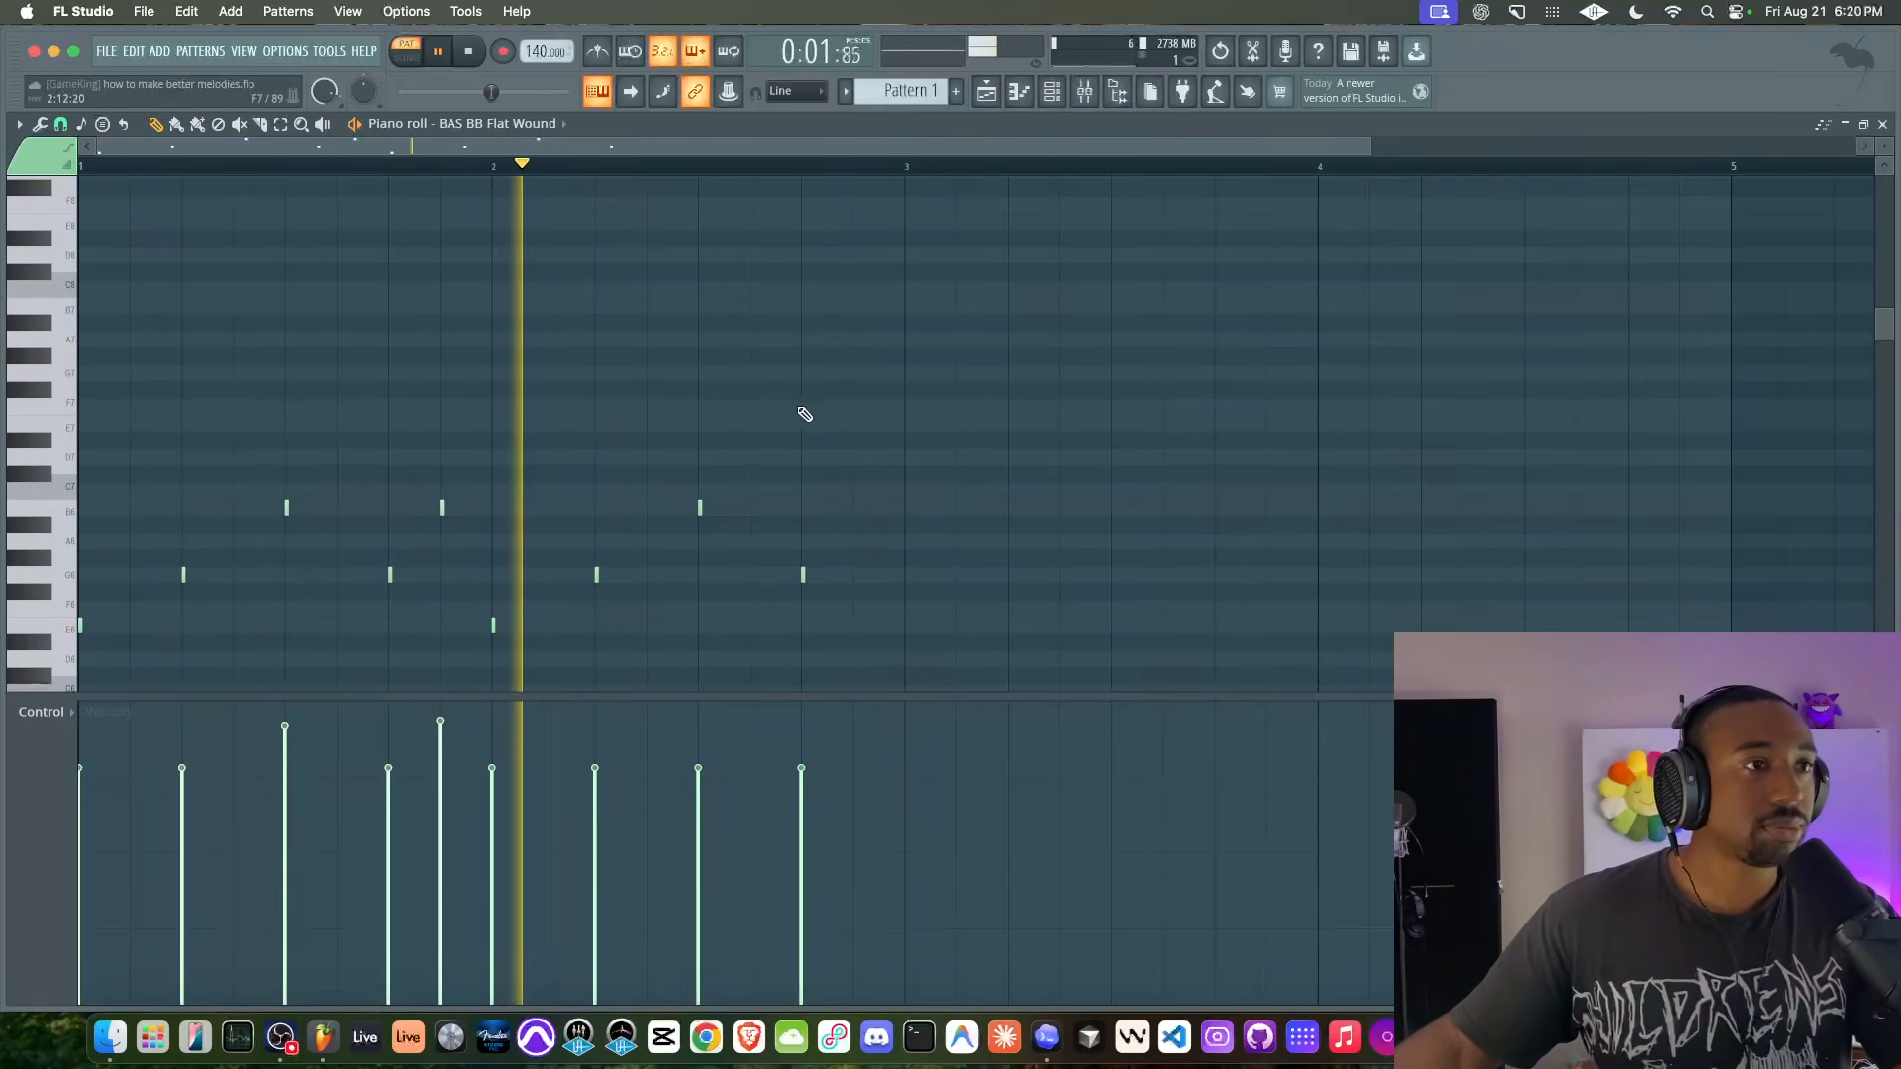
key(space)
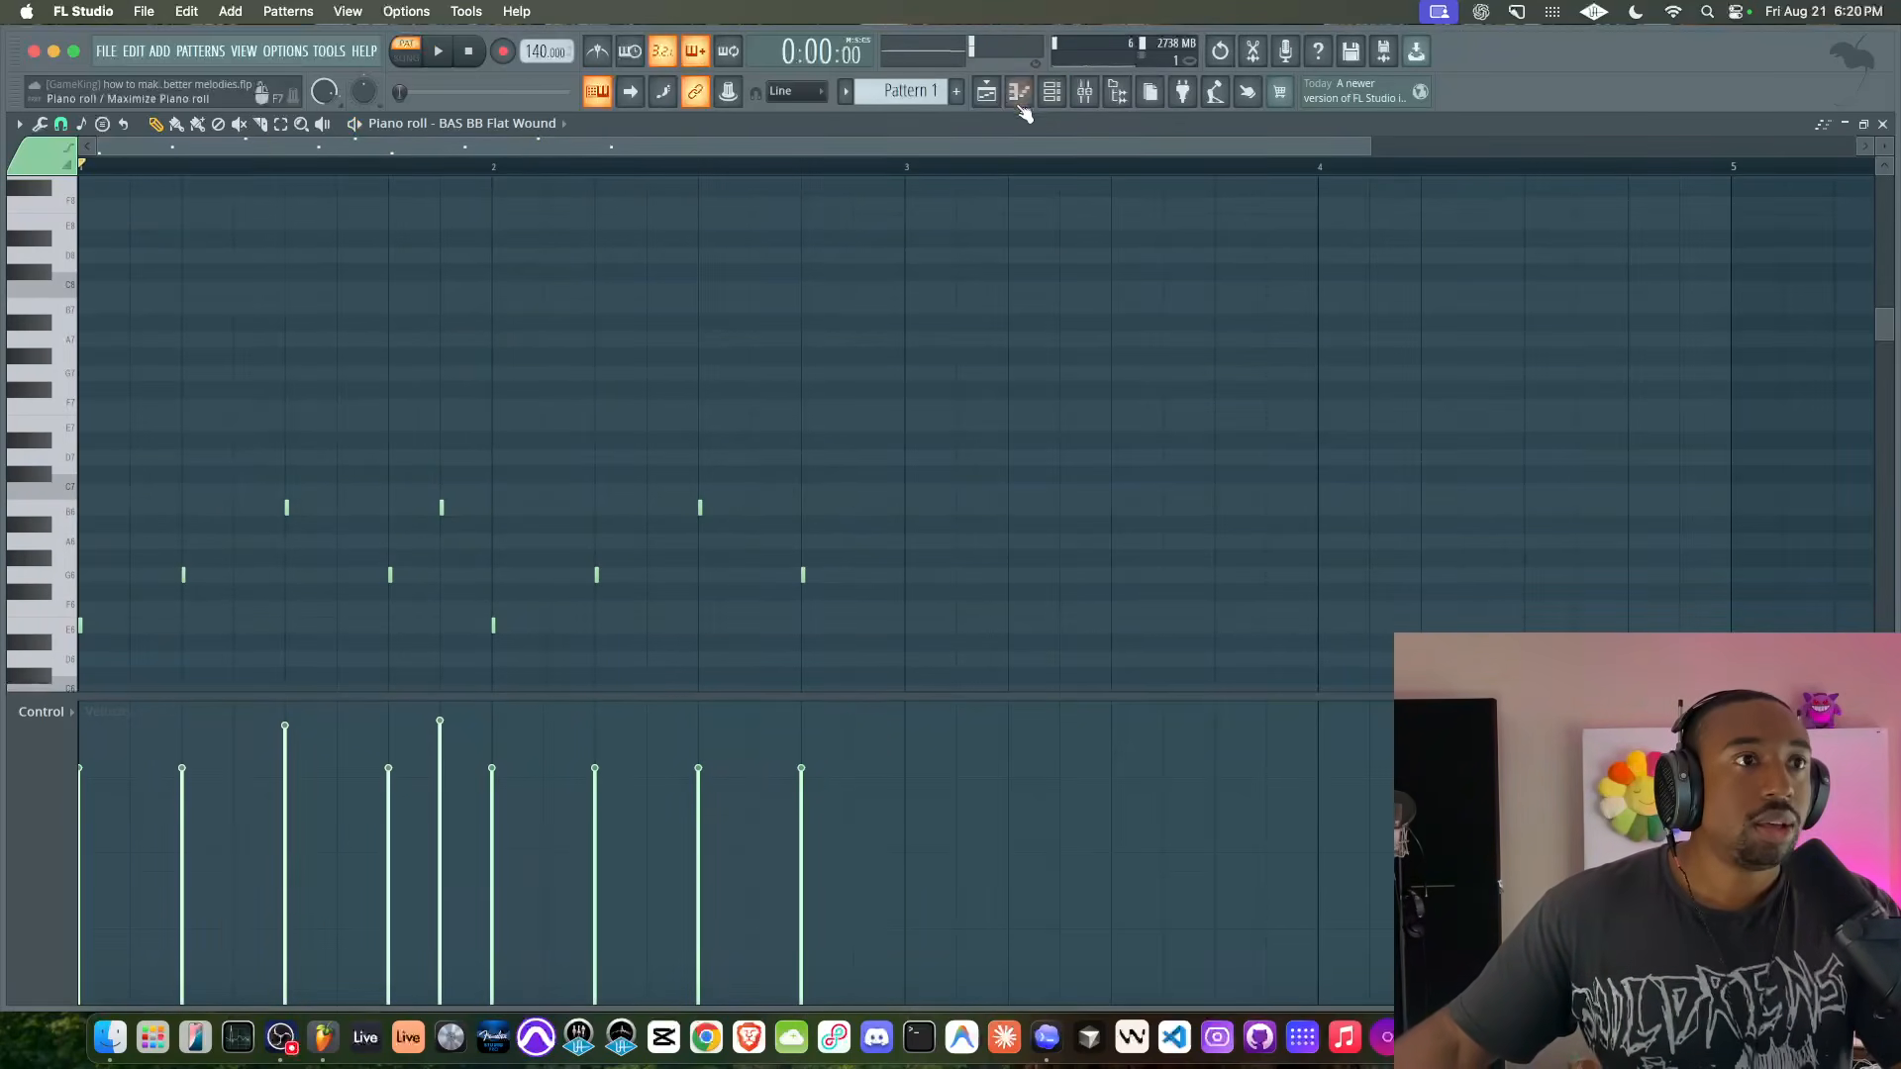
- Clone the BAS BB Flat Wound channel, paste the melody into the clone and open its piano roll
click(1052, 91)
right_click(352, 199)
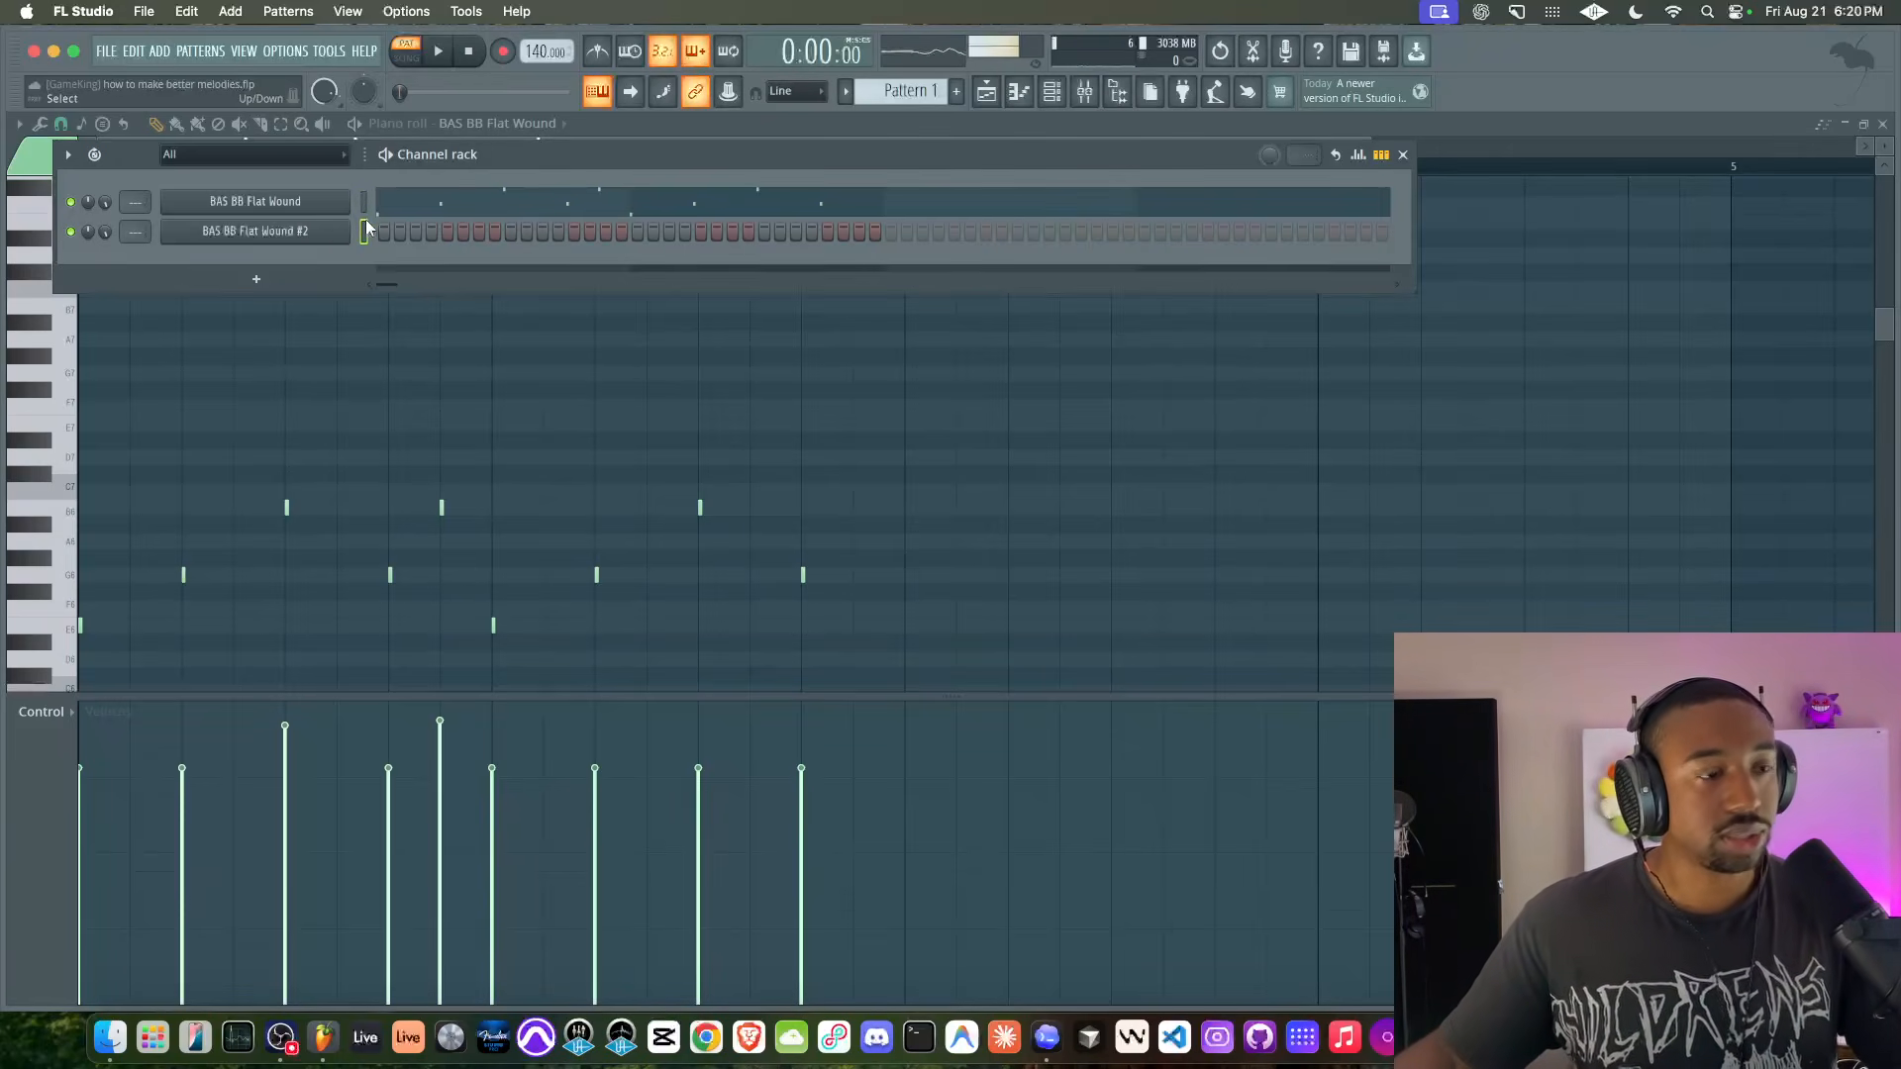
key(super+v)
click(408, 237)
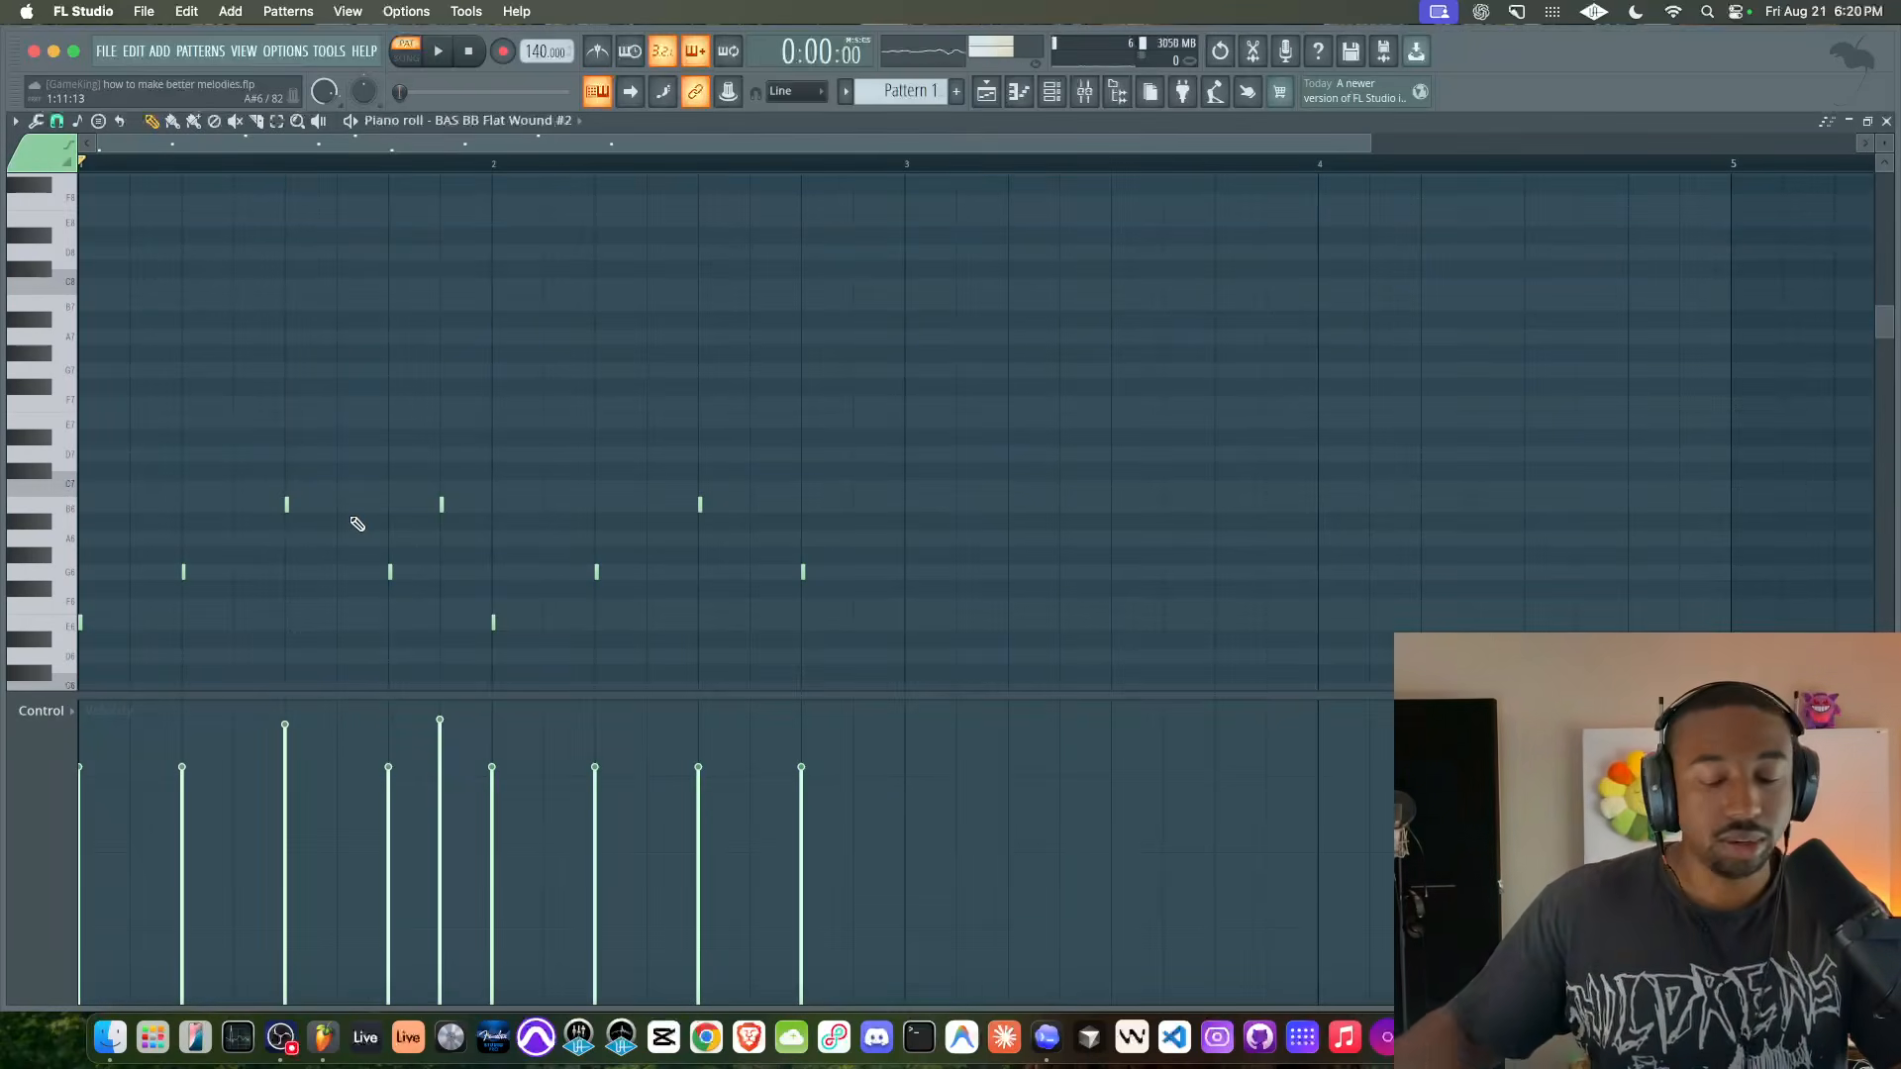
- Apply legato to the cloned channel's notes so each one reaches the next, and play the pattern
key(super+l)
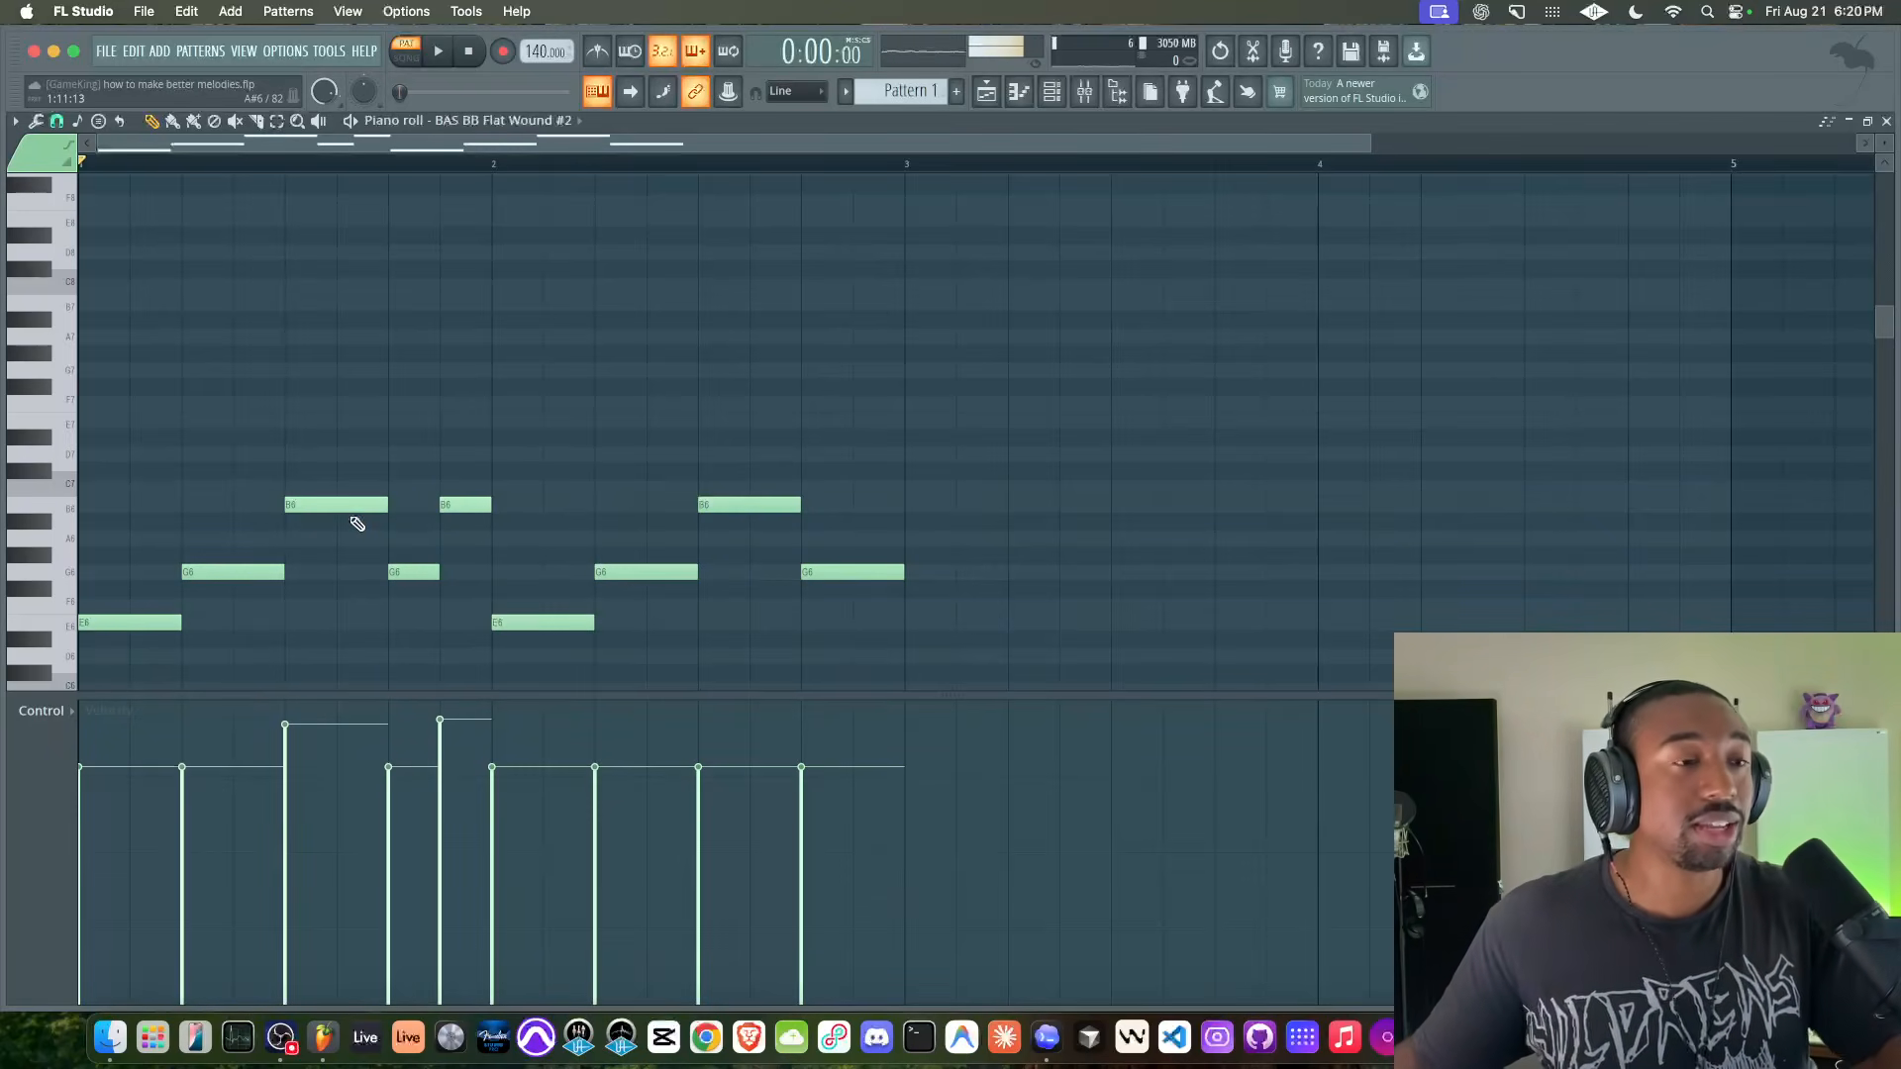
scroll(358, 524, down, 4)
key(space)
key(space)
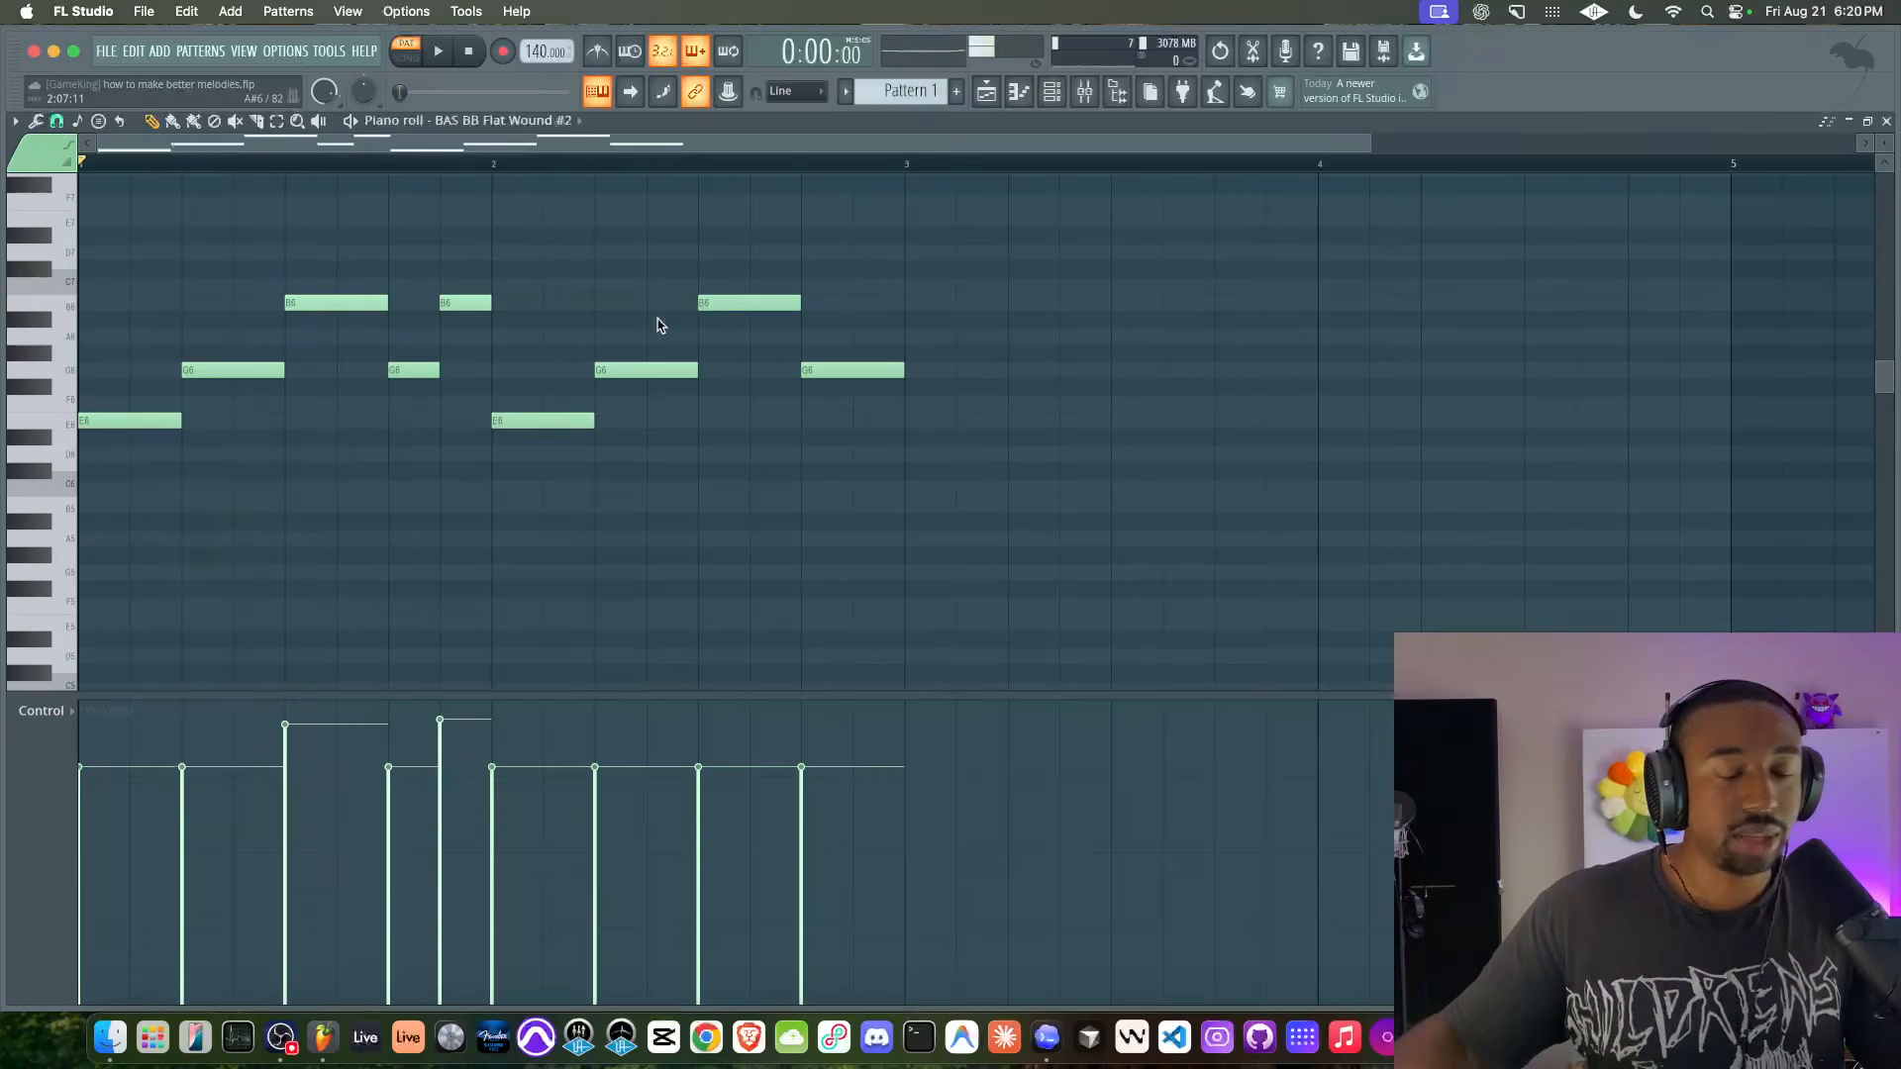
- Transpose all the cloned channel's notes down one octave and play both layers together
key(super+Down)
key(space)
key(space)
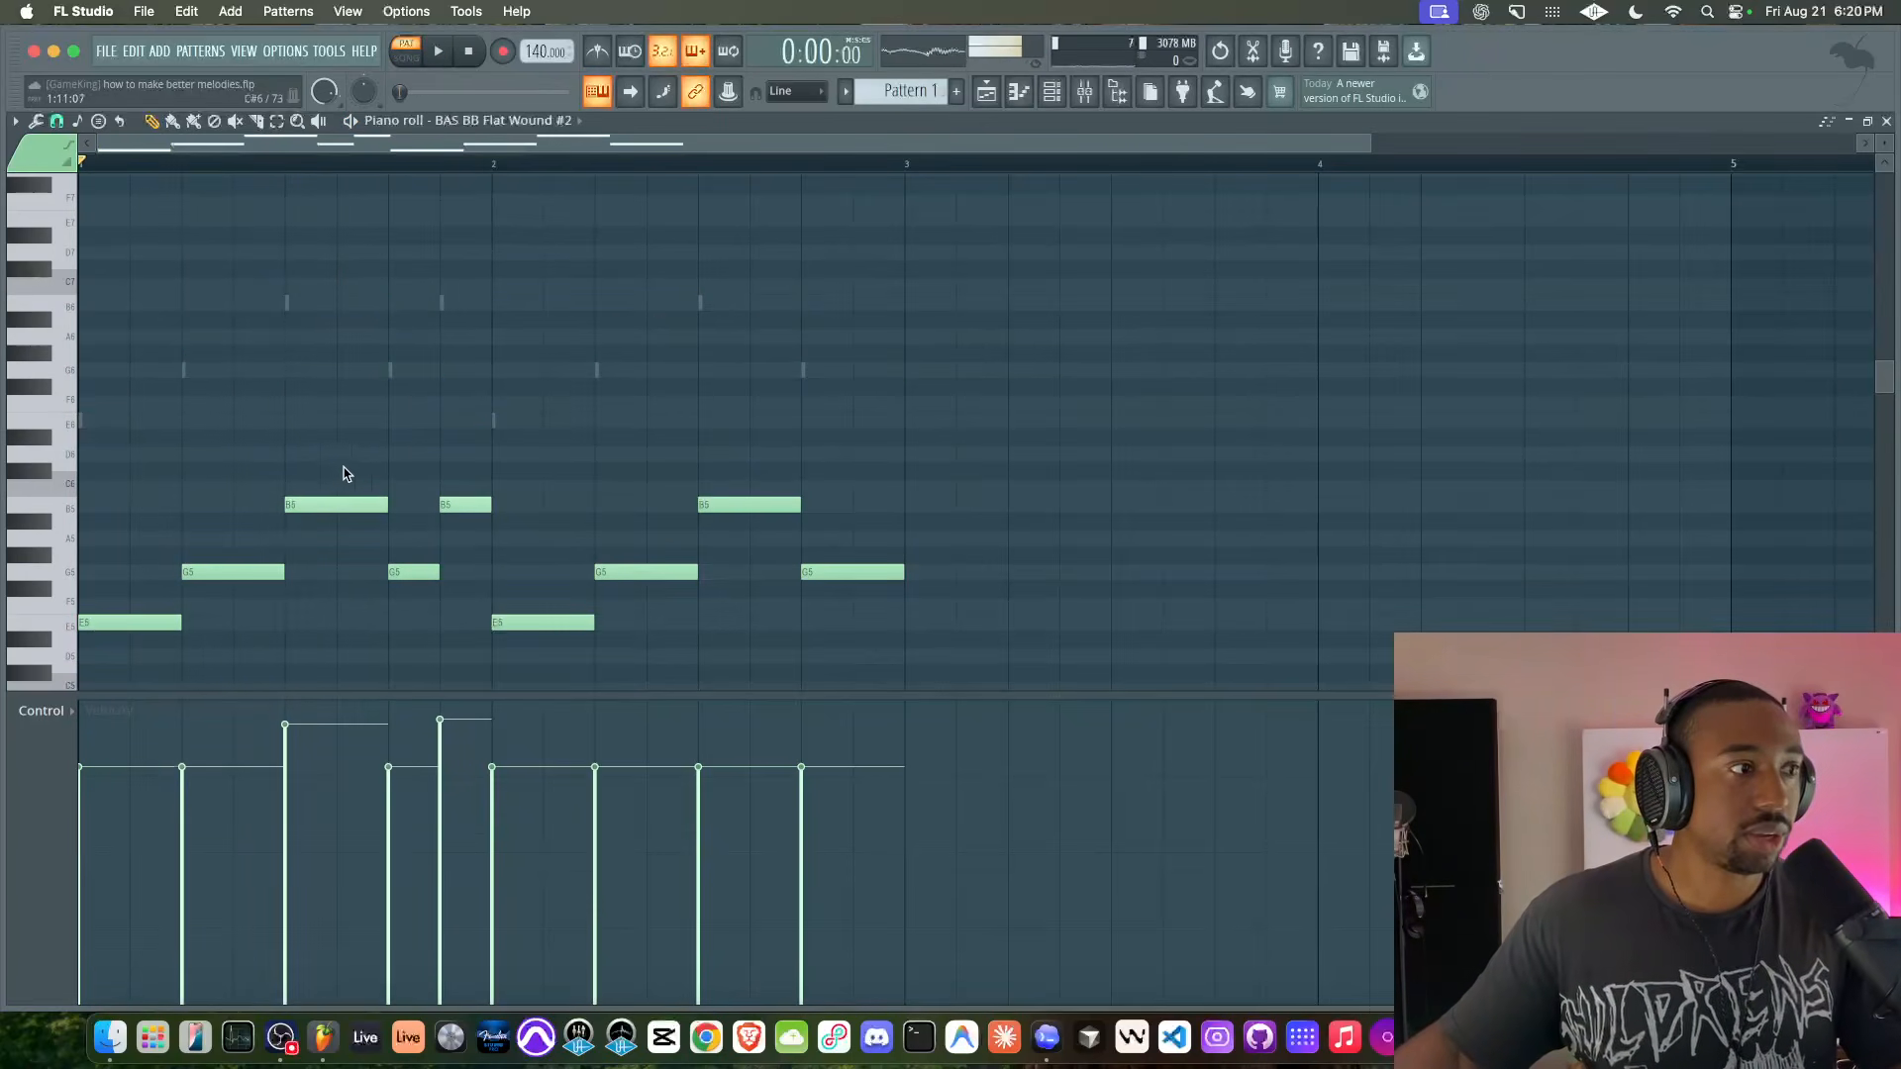
- Delete all G5 and B5 notes from the cloned channel, keeping only the E5 note at the start of each bar
scroll(240, 532, down, 2)
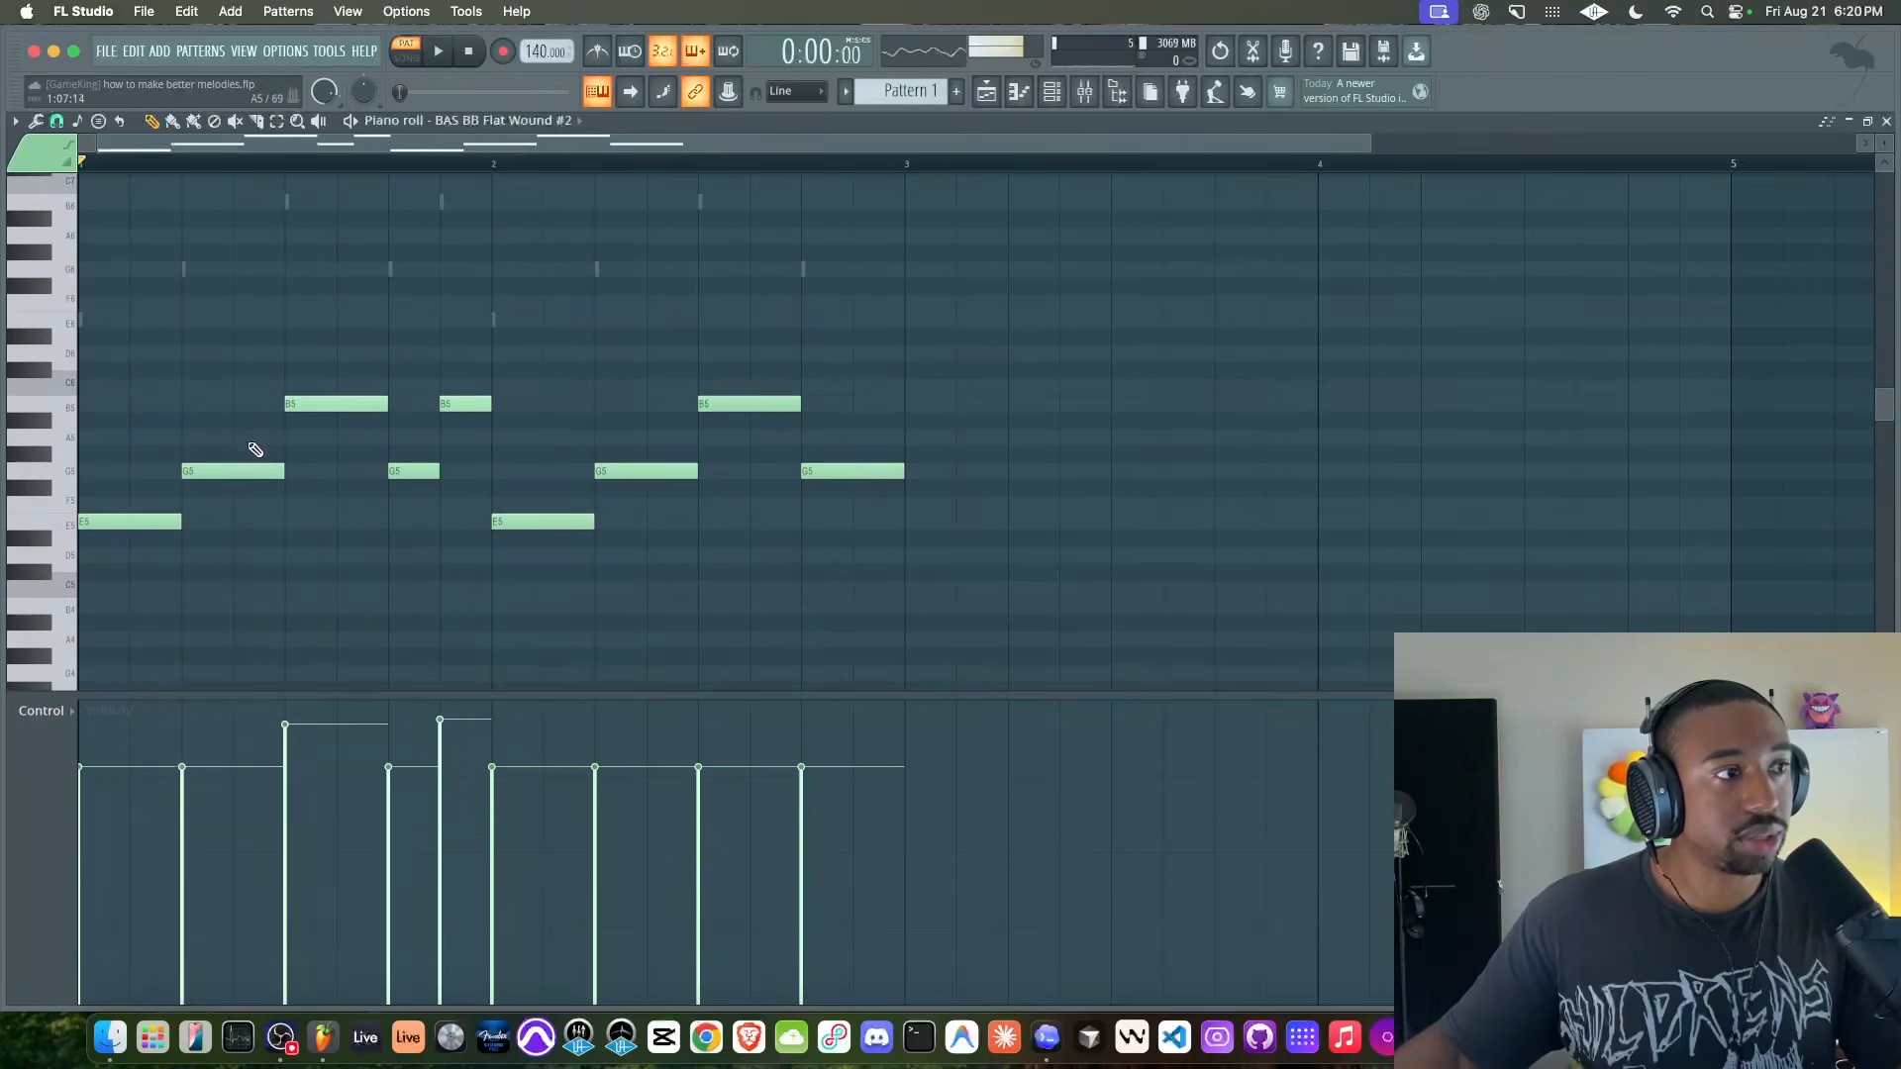
drag(225, 324, 484, 507)
drag(644, 324, 871, 532)
key(Delete)
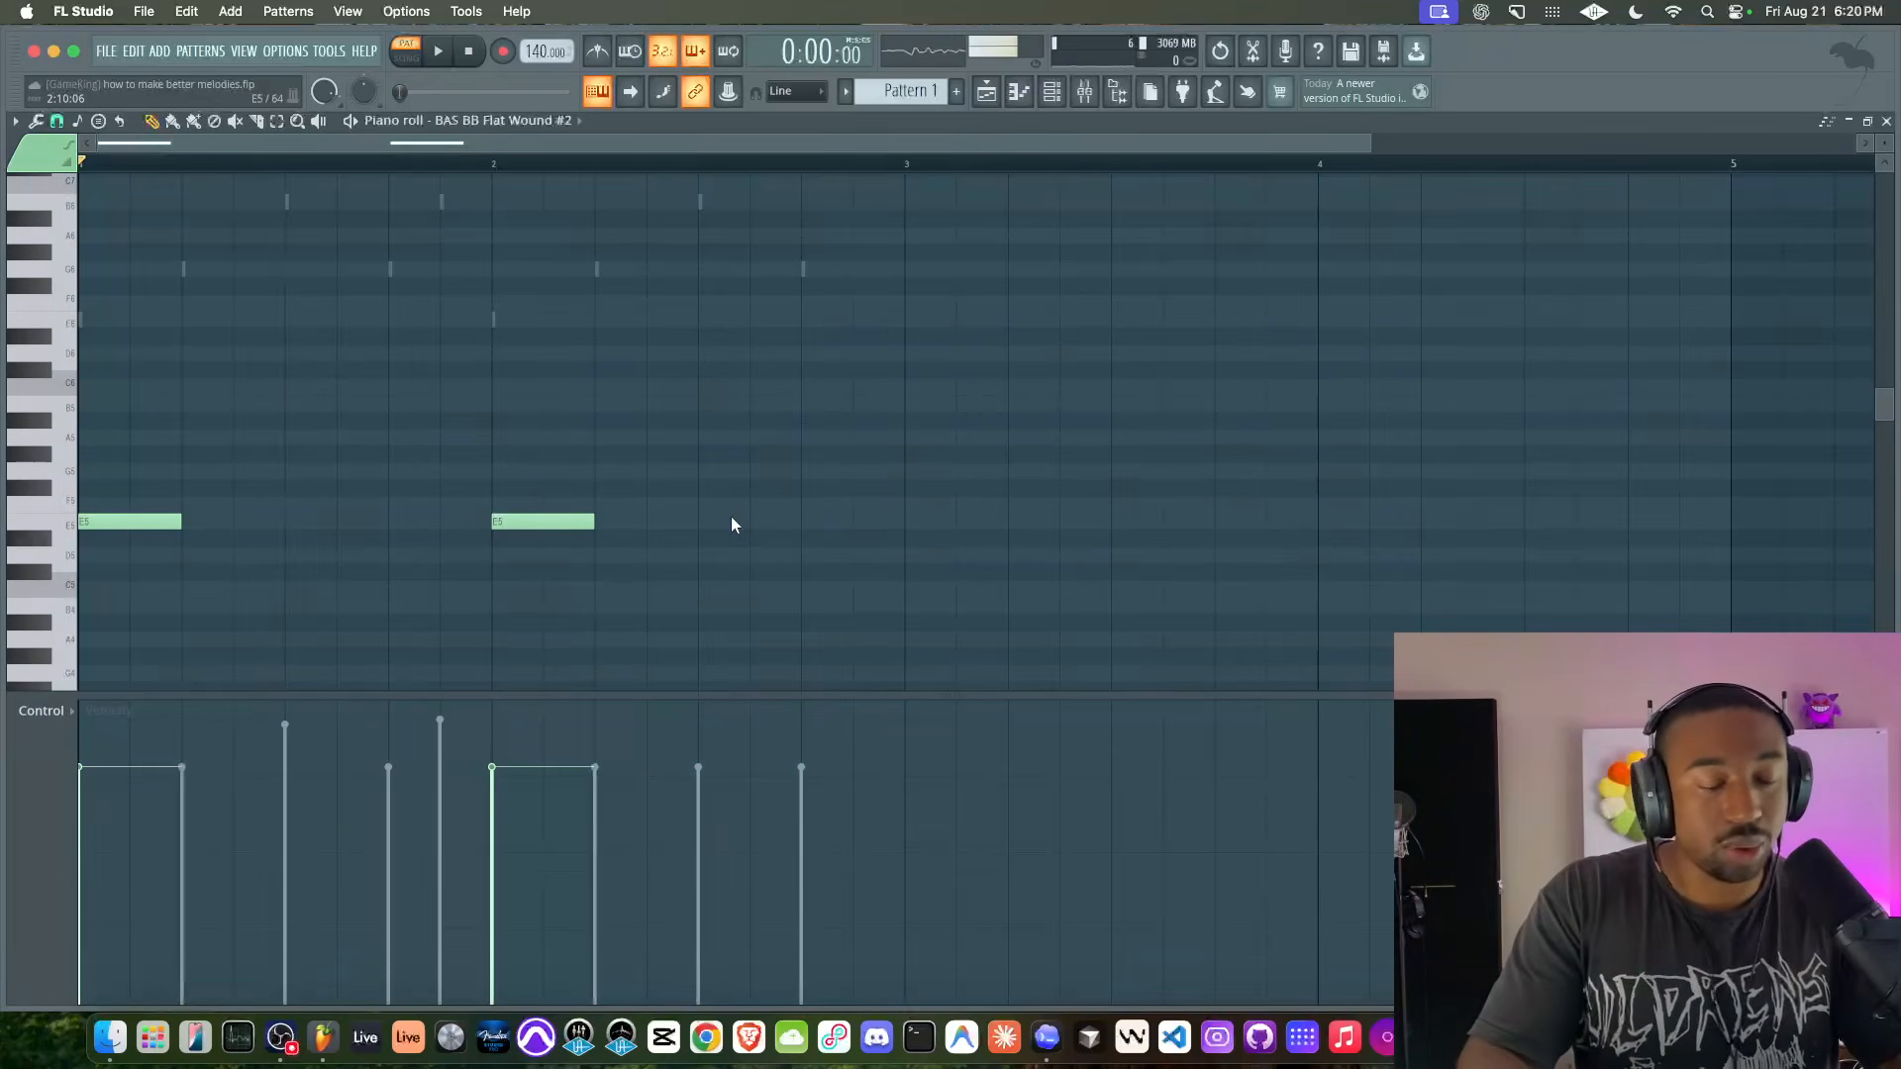
- Extend the two remaining E5 notes with legato to one full bar each and play the pattern
key(ctrl+l)
key(space)
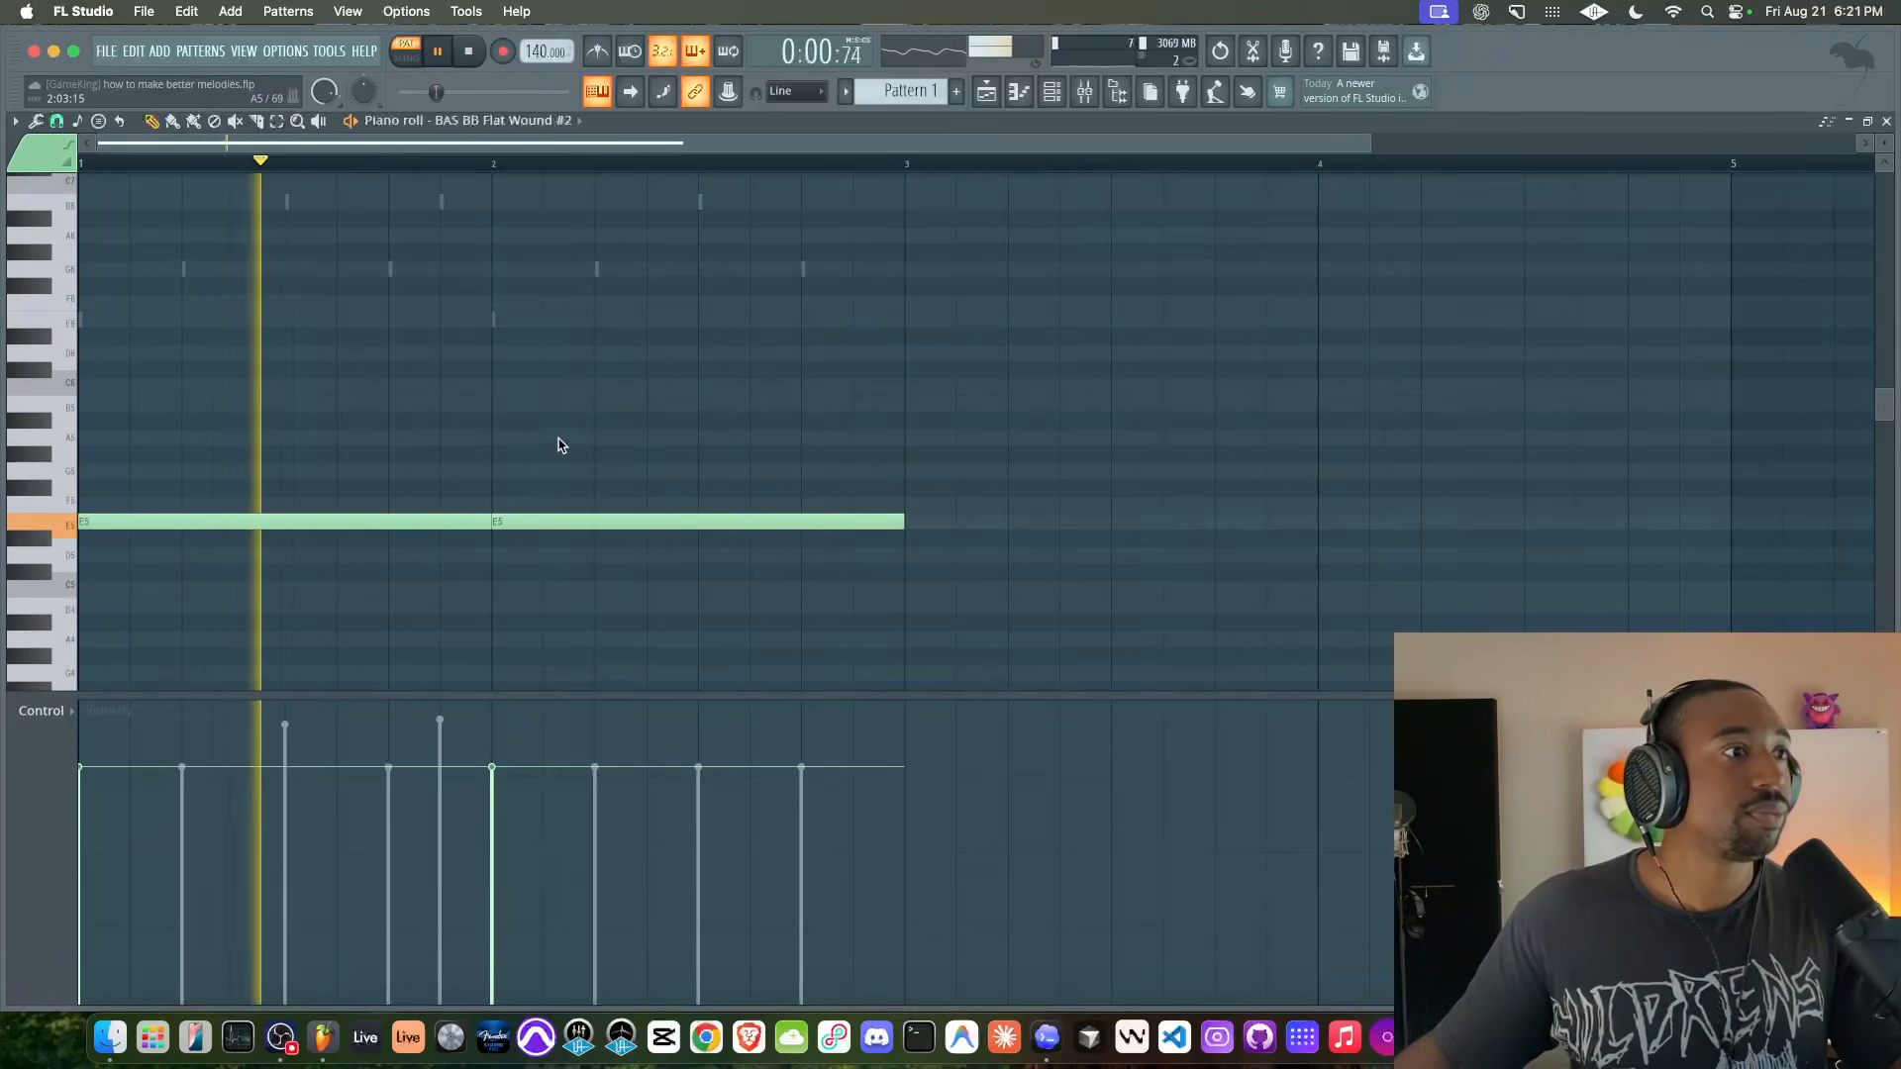
key(space)
- Select the second and first E5 notes in turn and play the sustained notes under the melody
click(569, 522)
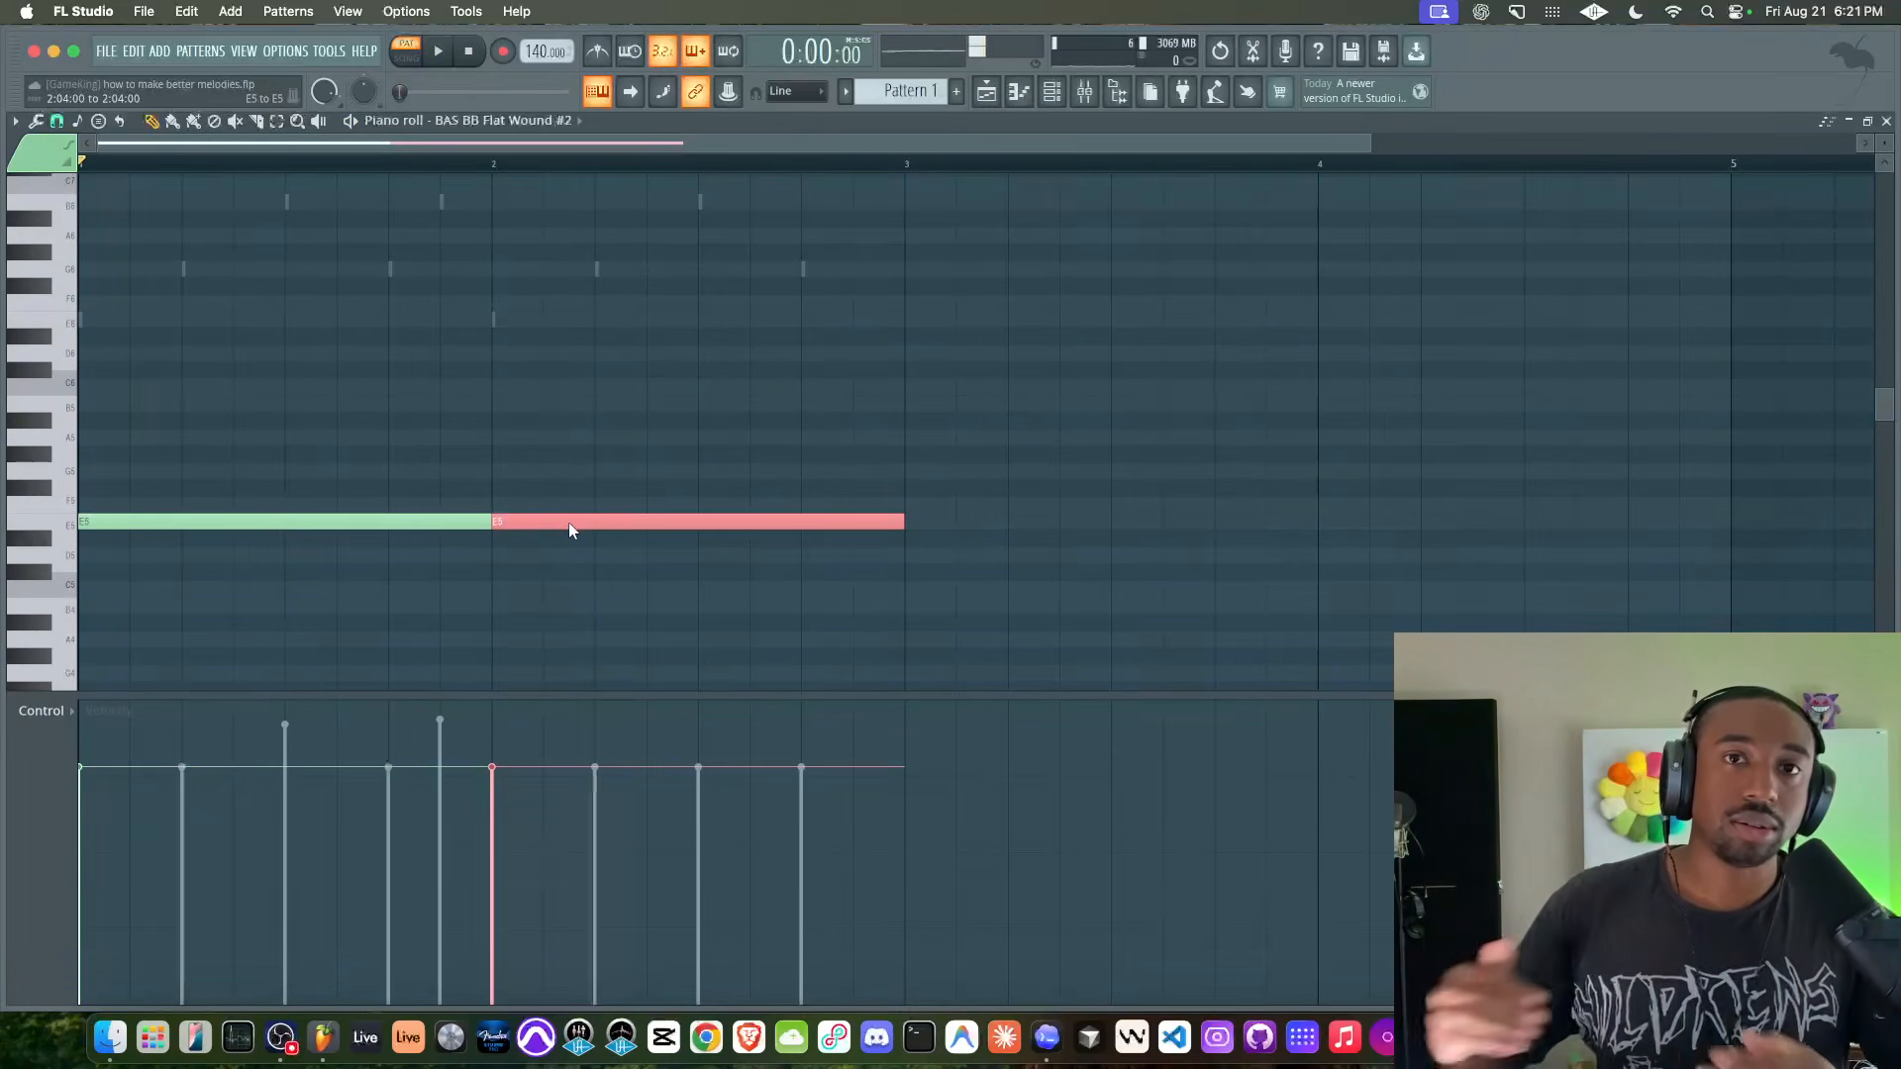
drag(421, 499, 564, 526)
click(521, 522)
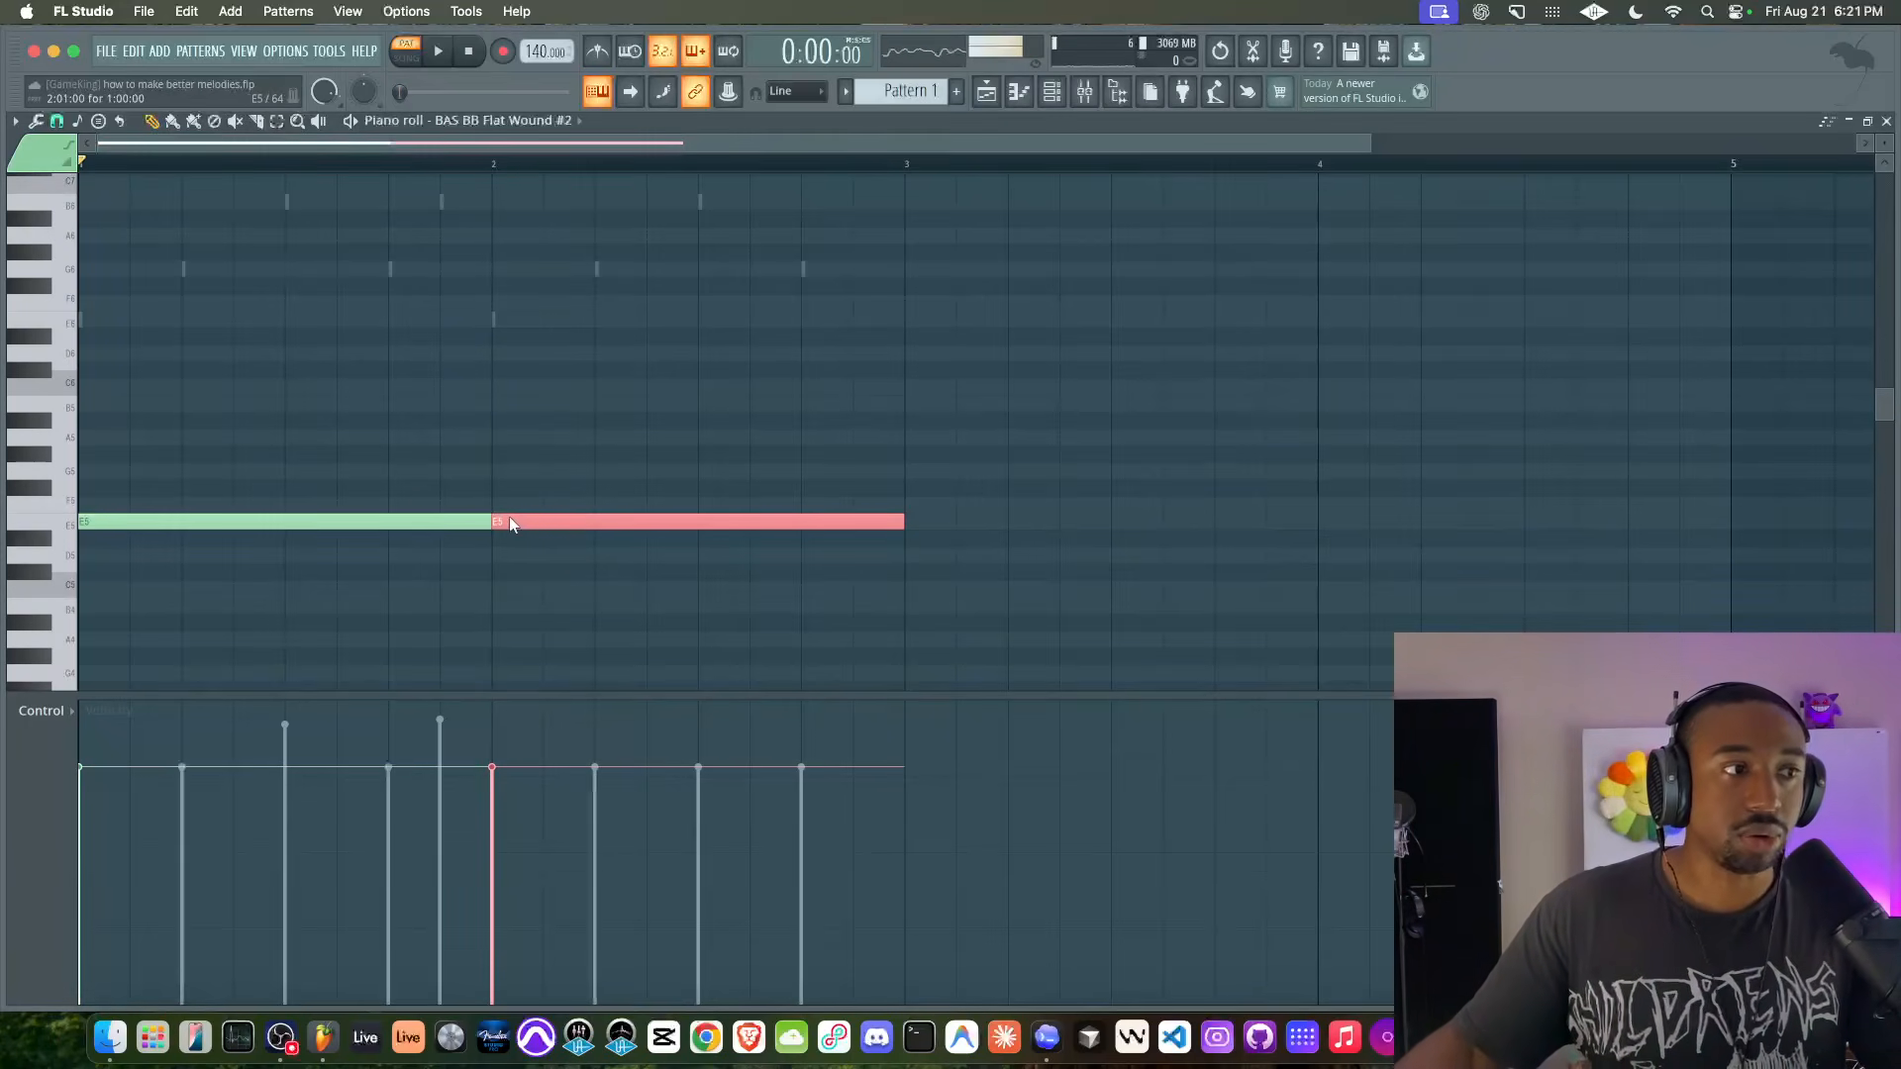
click(463, 522)
key(space)
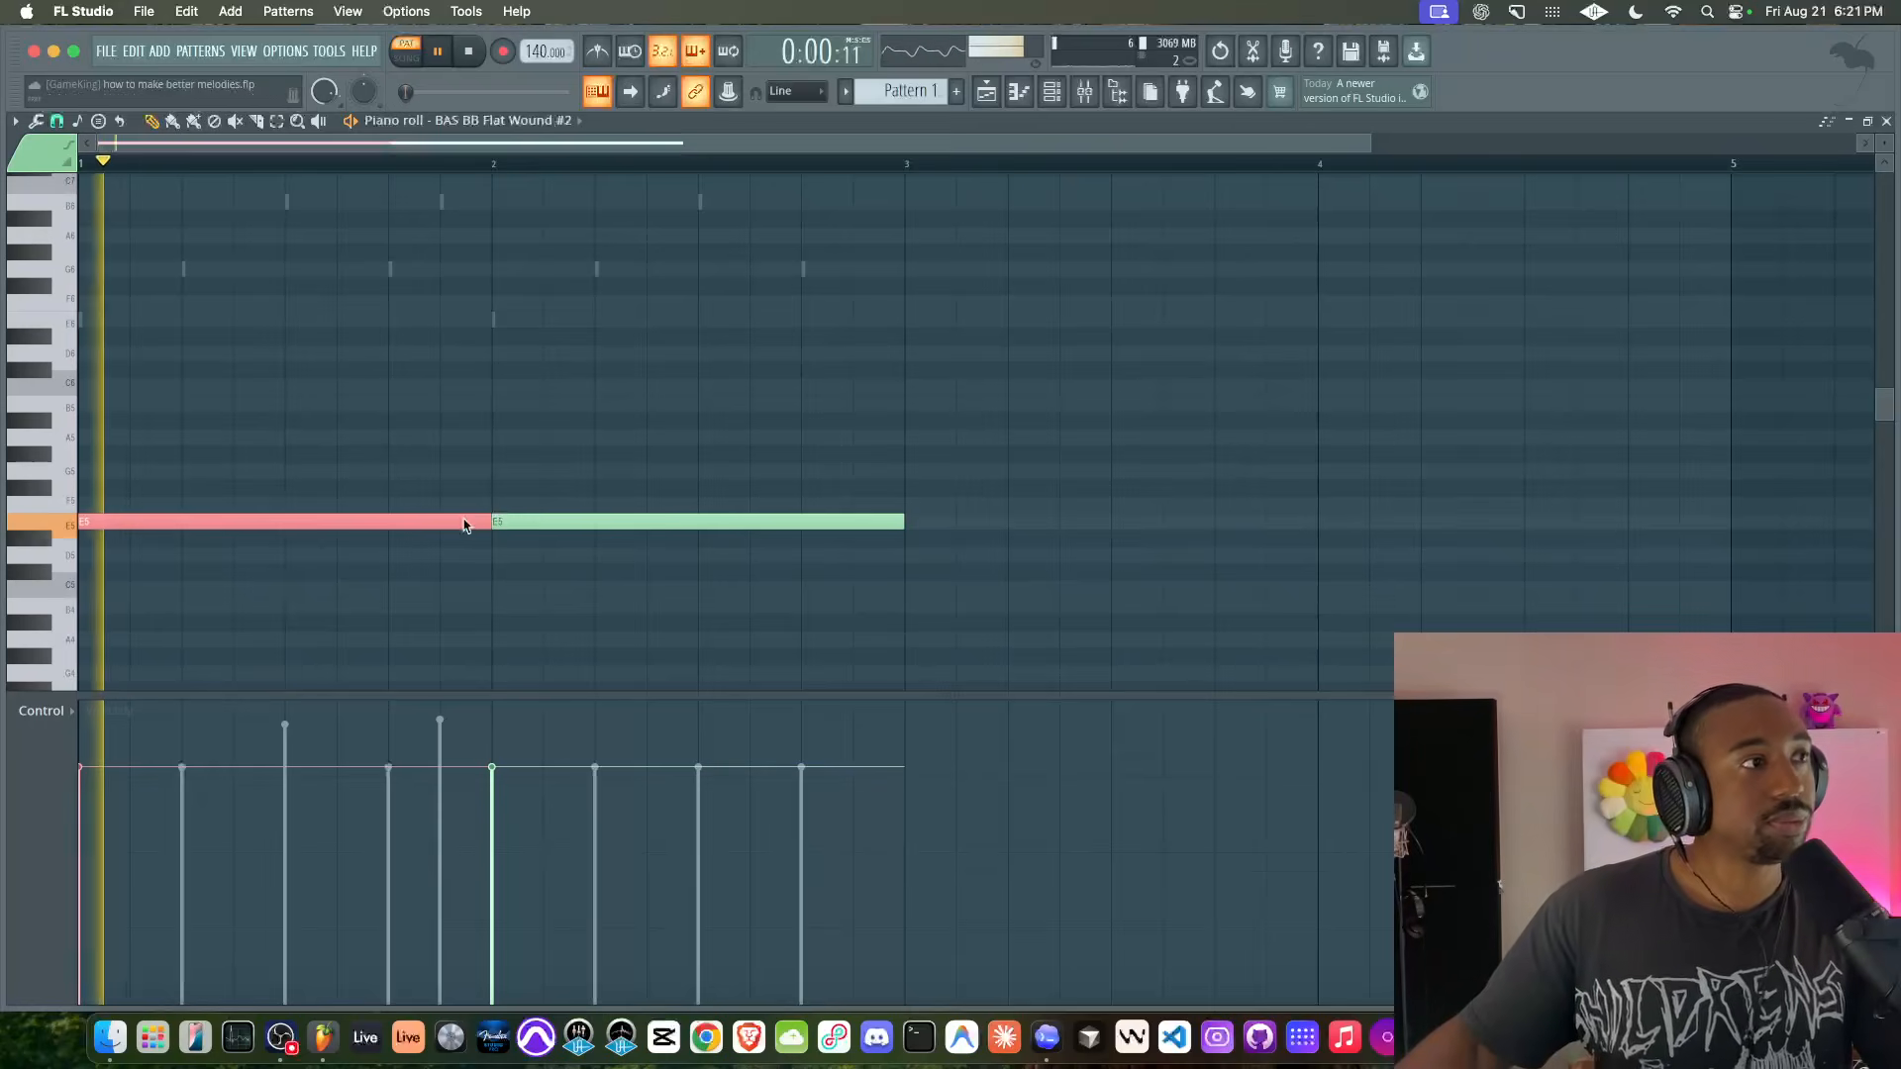
super+click(529, 549)
key(space)
super+click(536, 522)
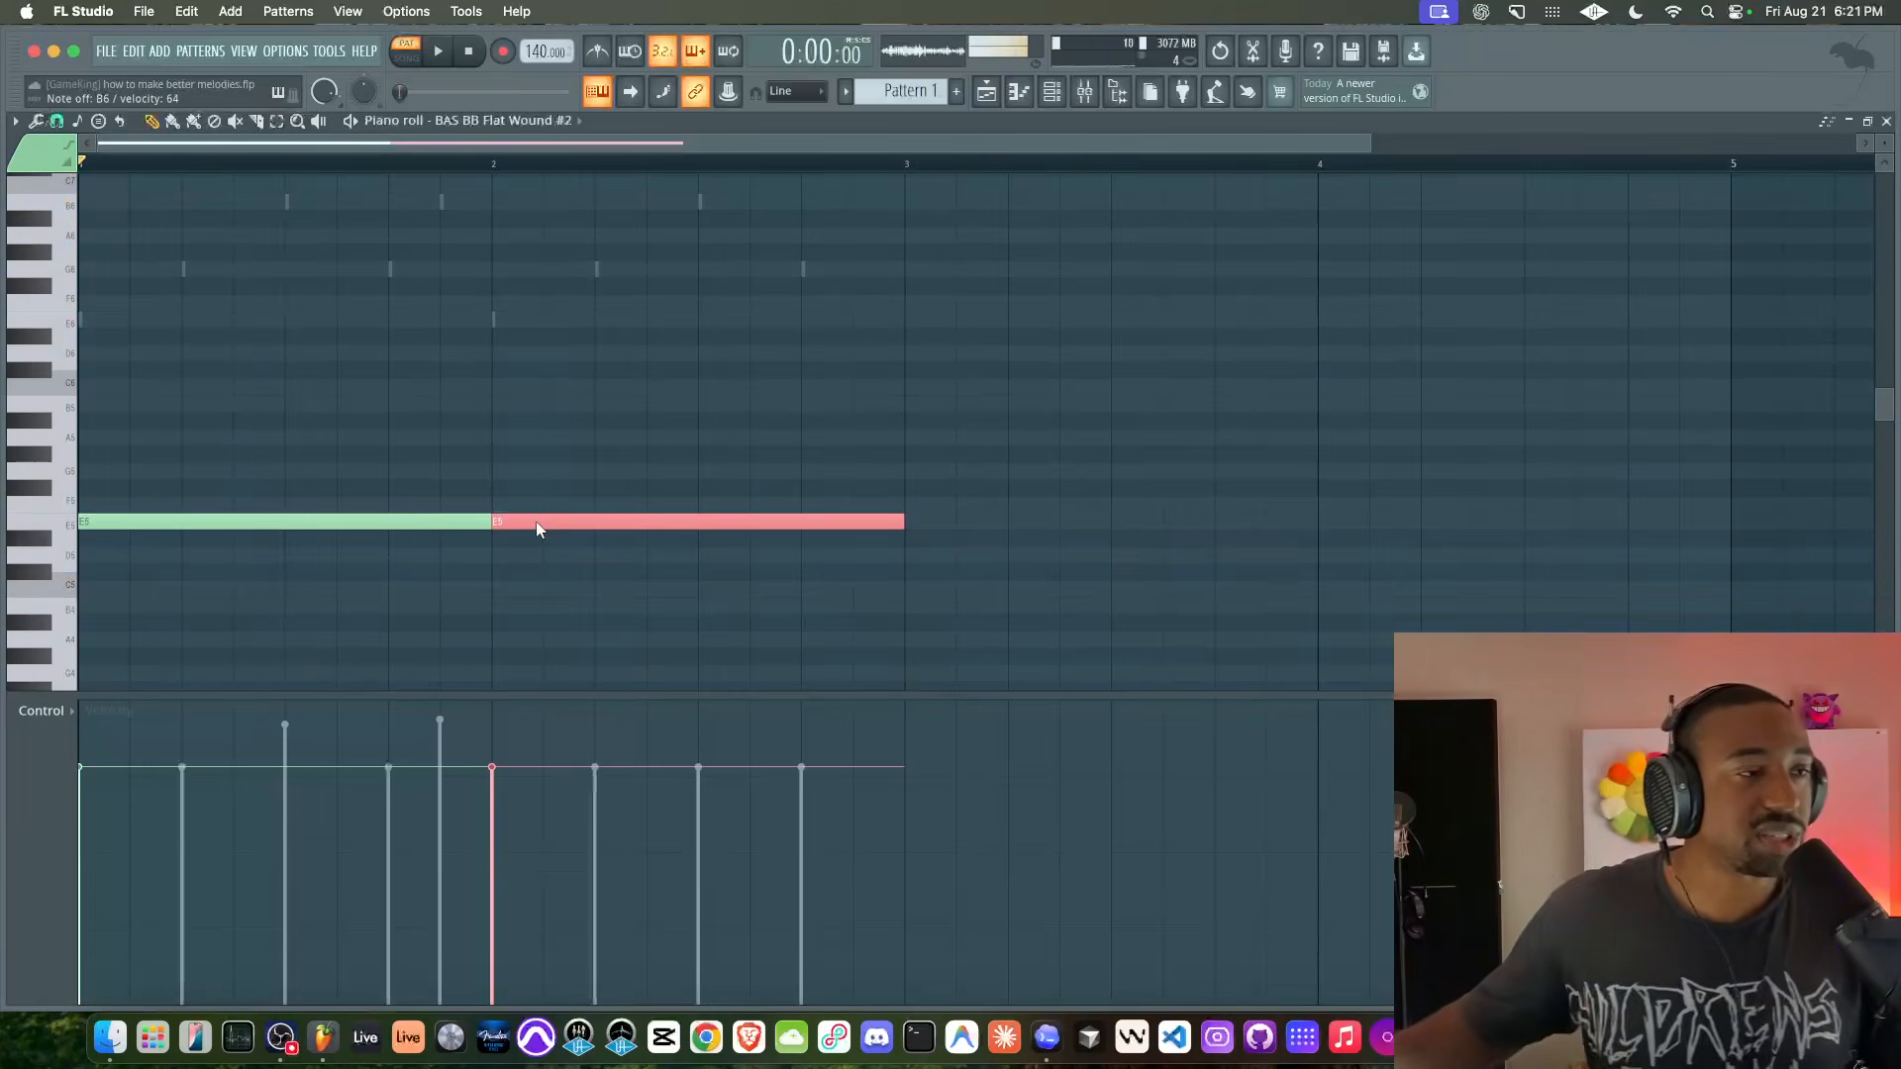
right_click(538, 501)
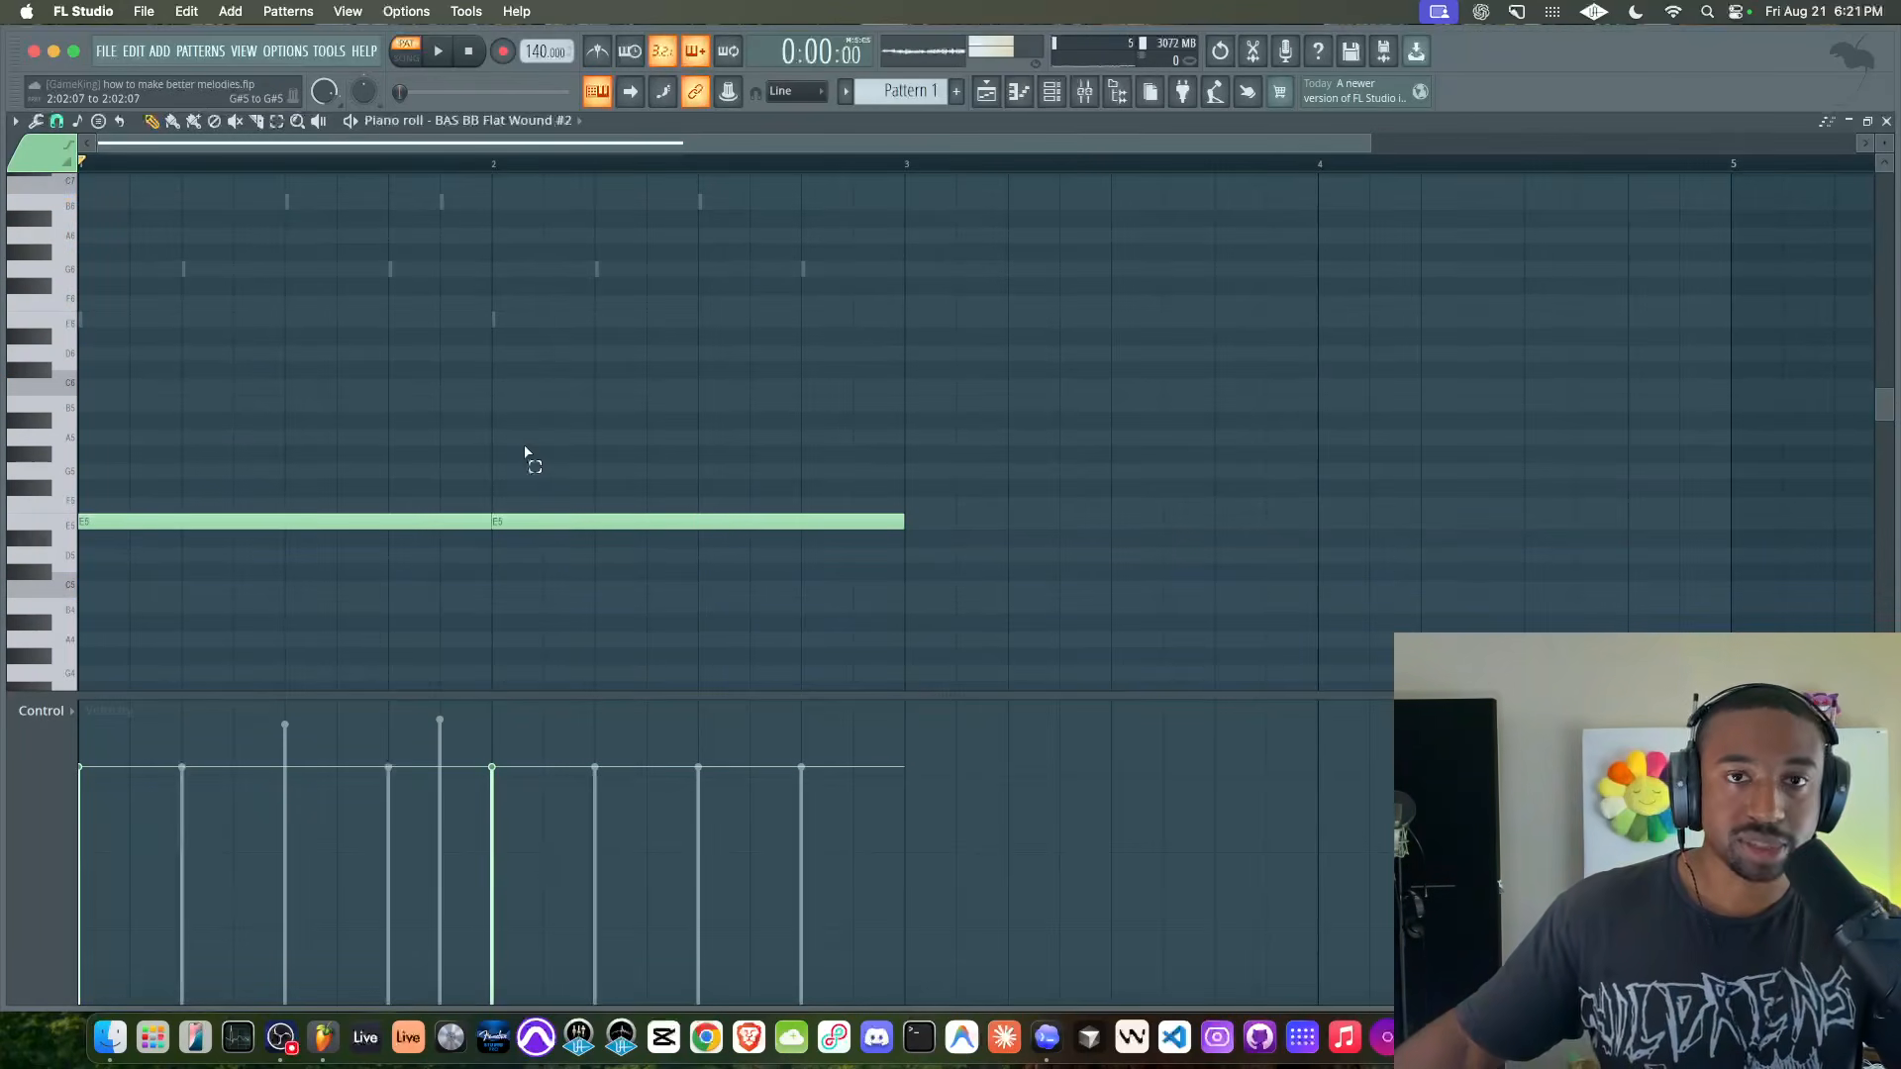
drag(524, 450, 581, 552)
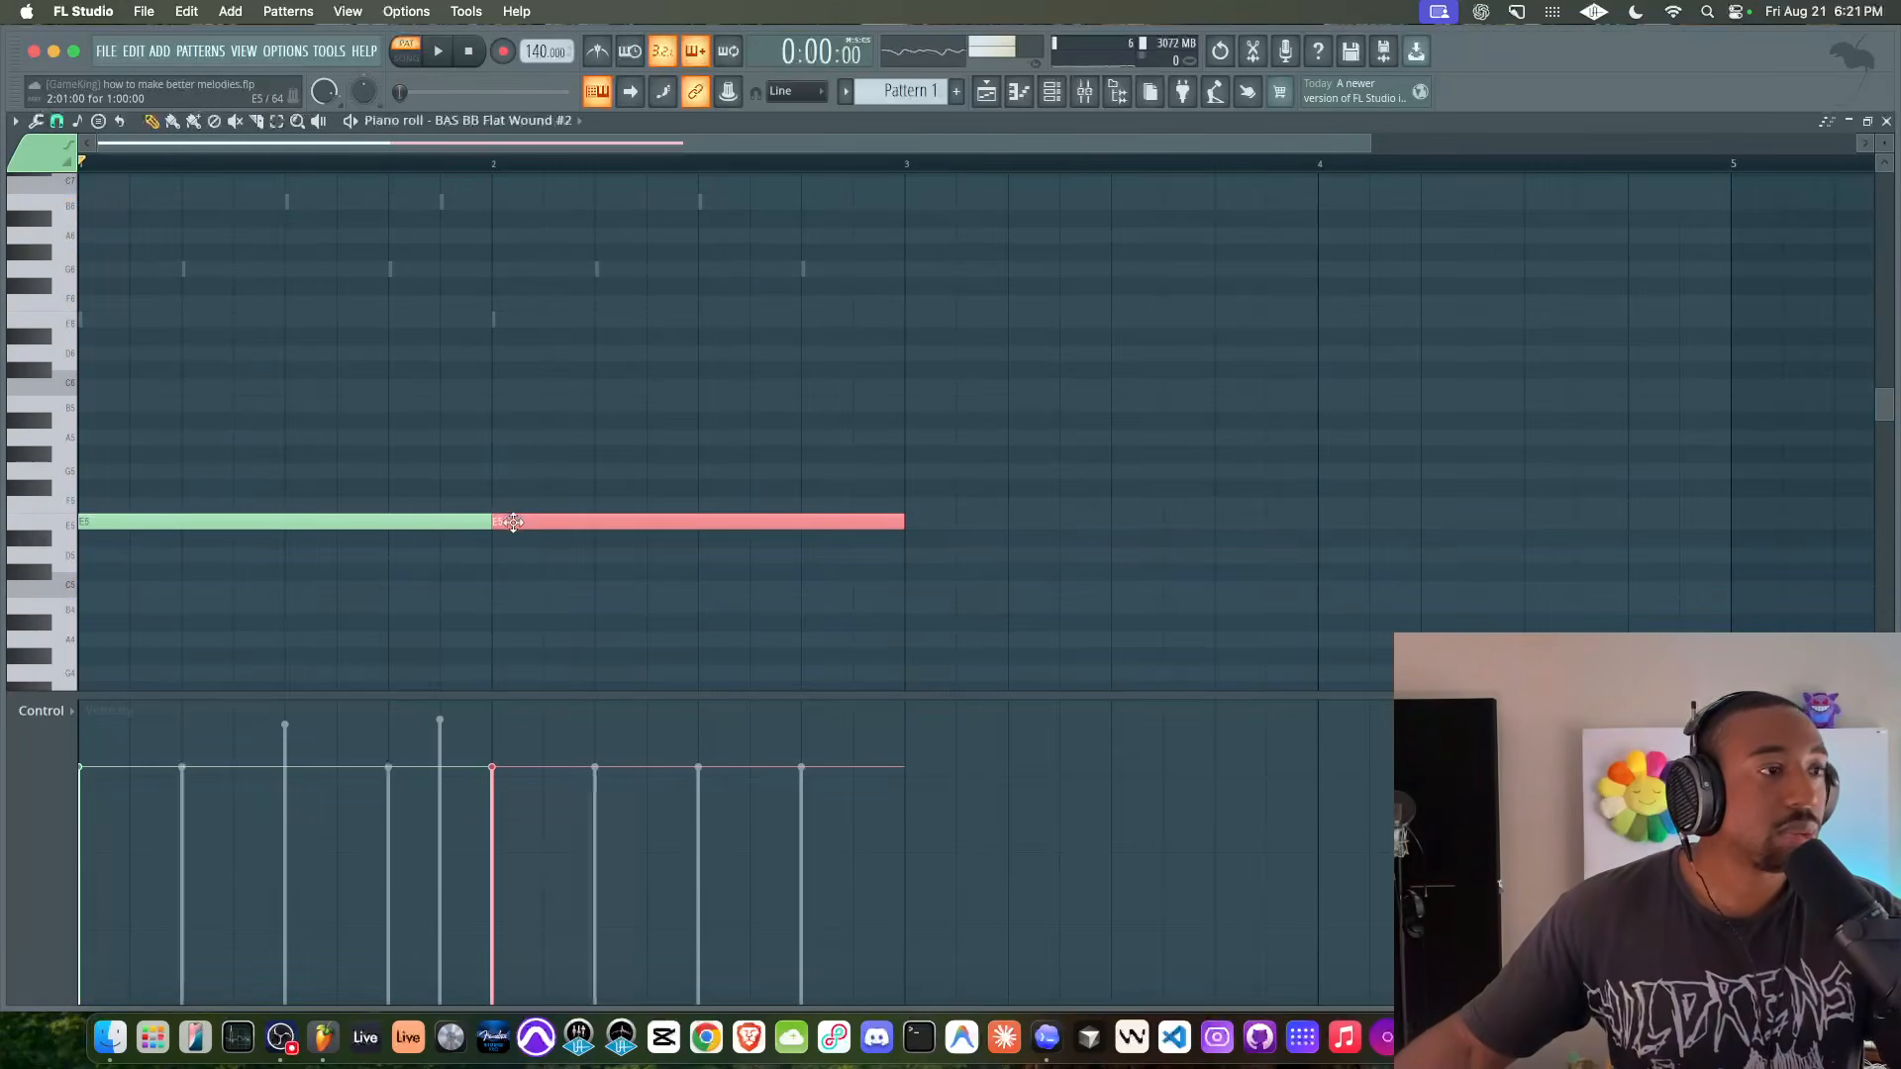
super+click(62, 316)
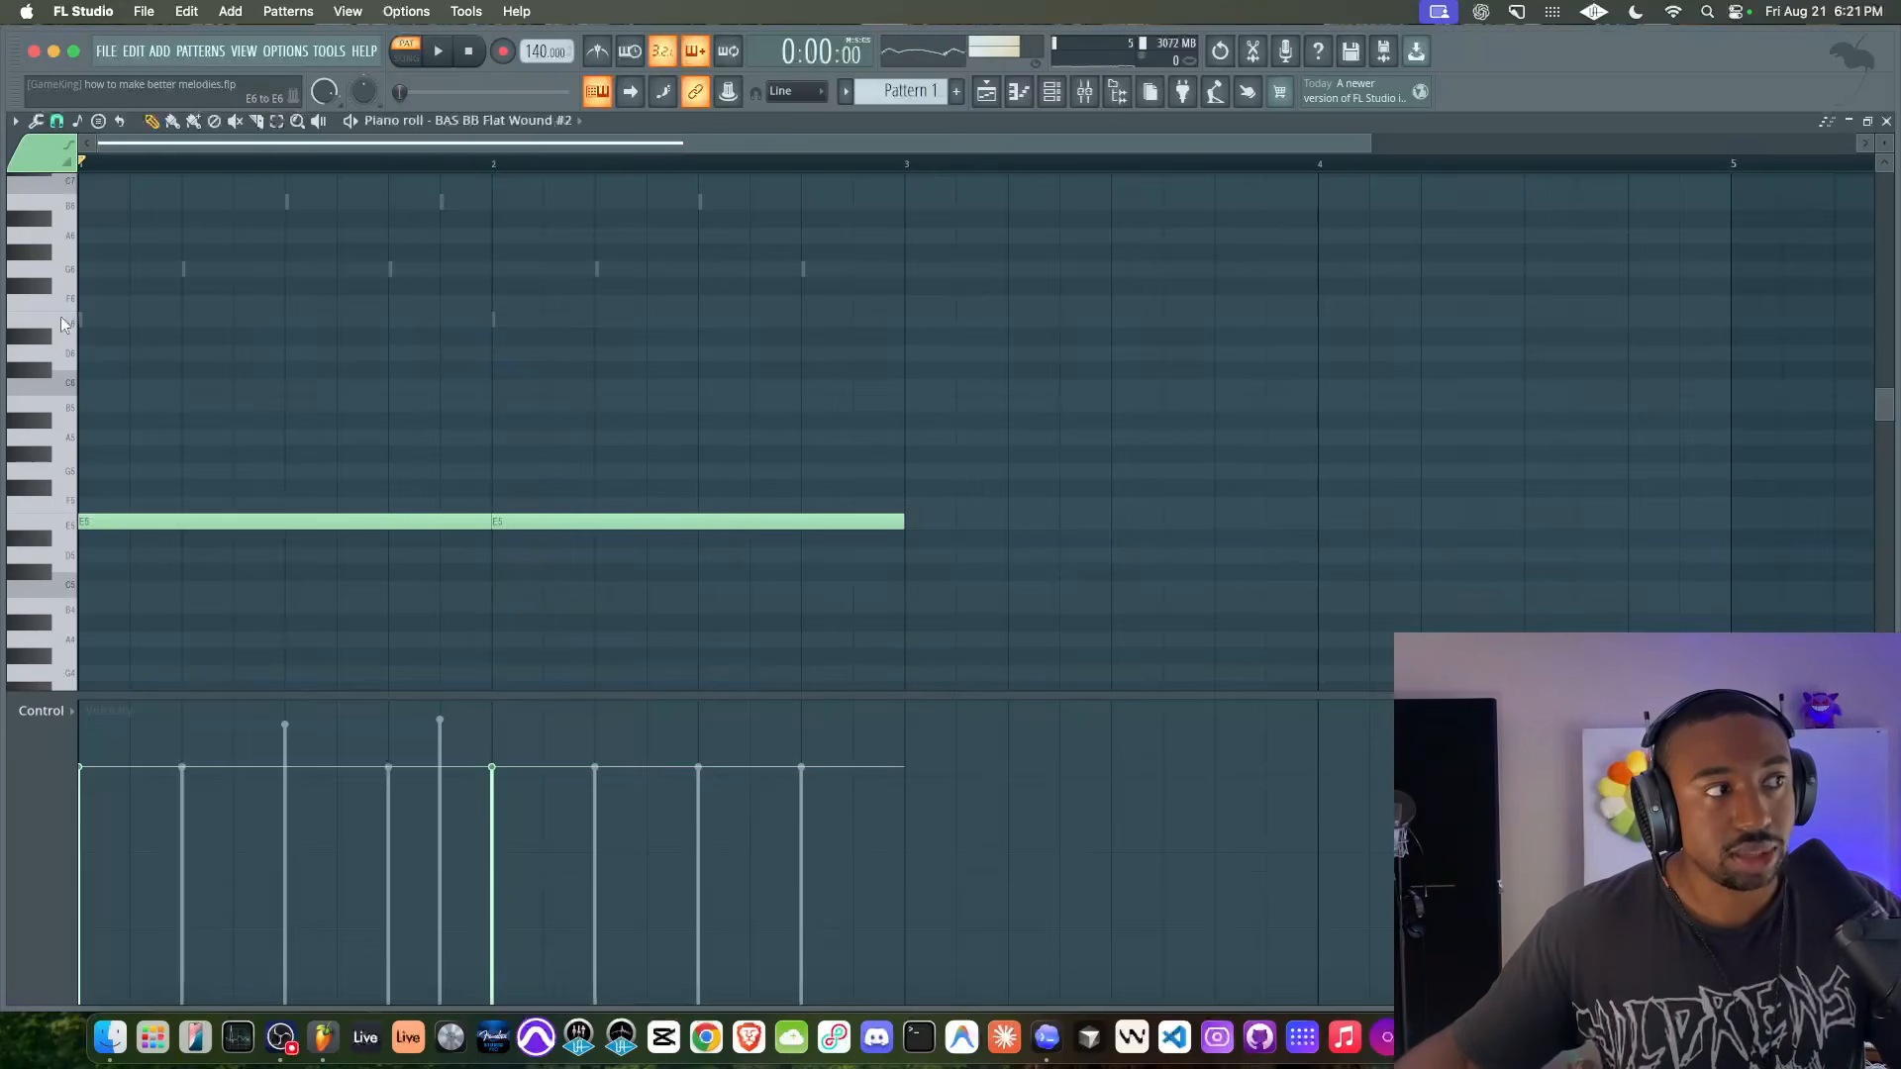
- Copy the bar 2 E5 note into bar 3 and raise the copy seven semitones to B5
key(space)
key(space)
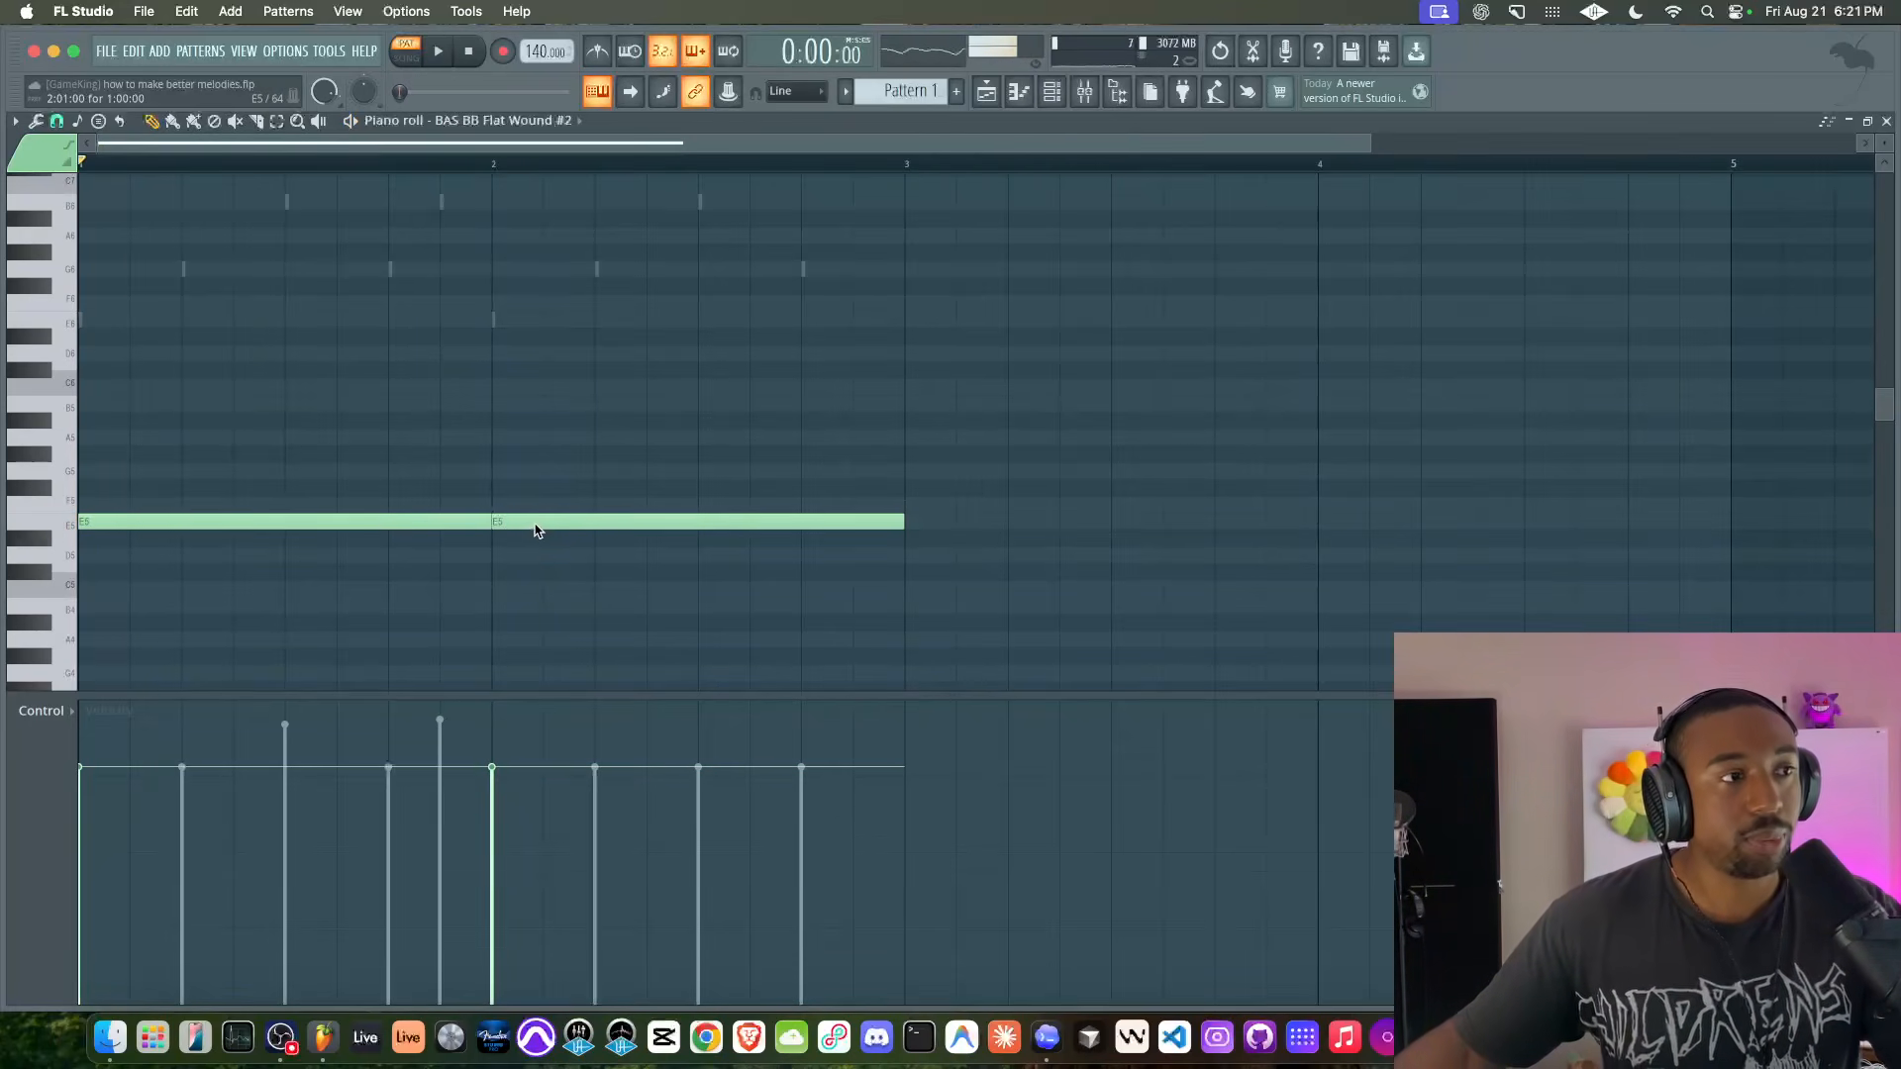
super+click(537, 523)
scroll(537, 523, down, 2)
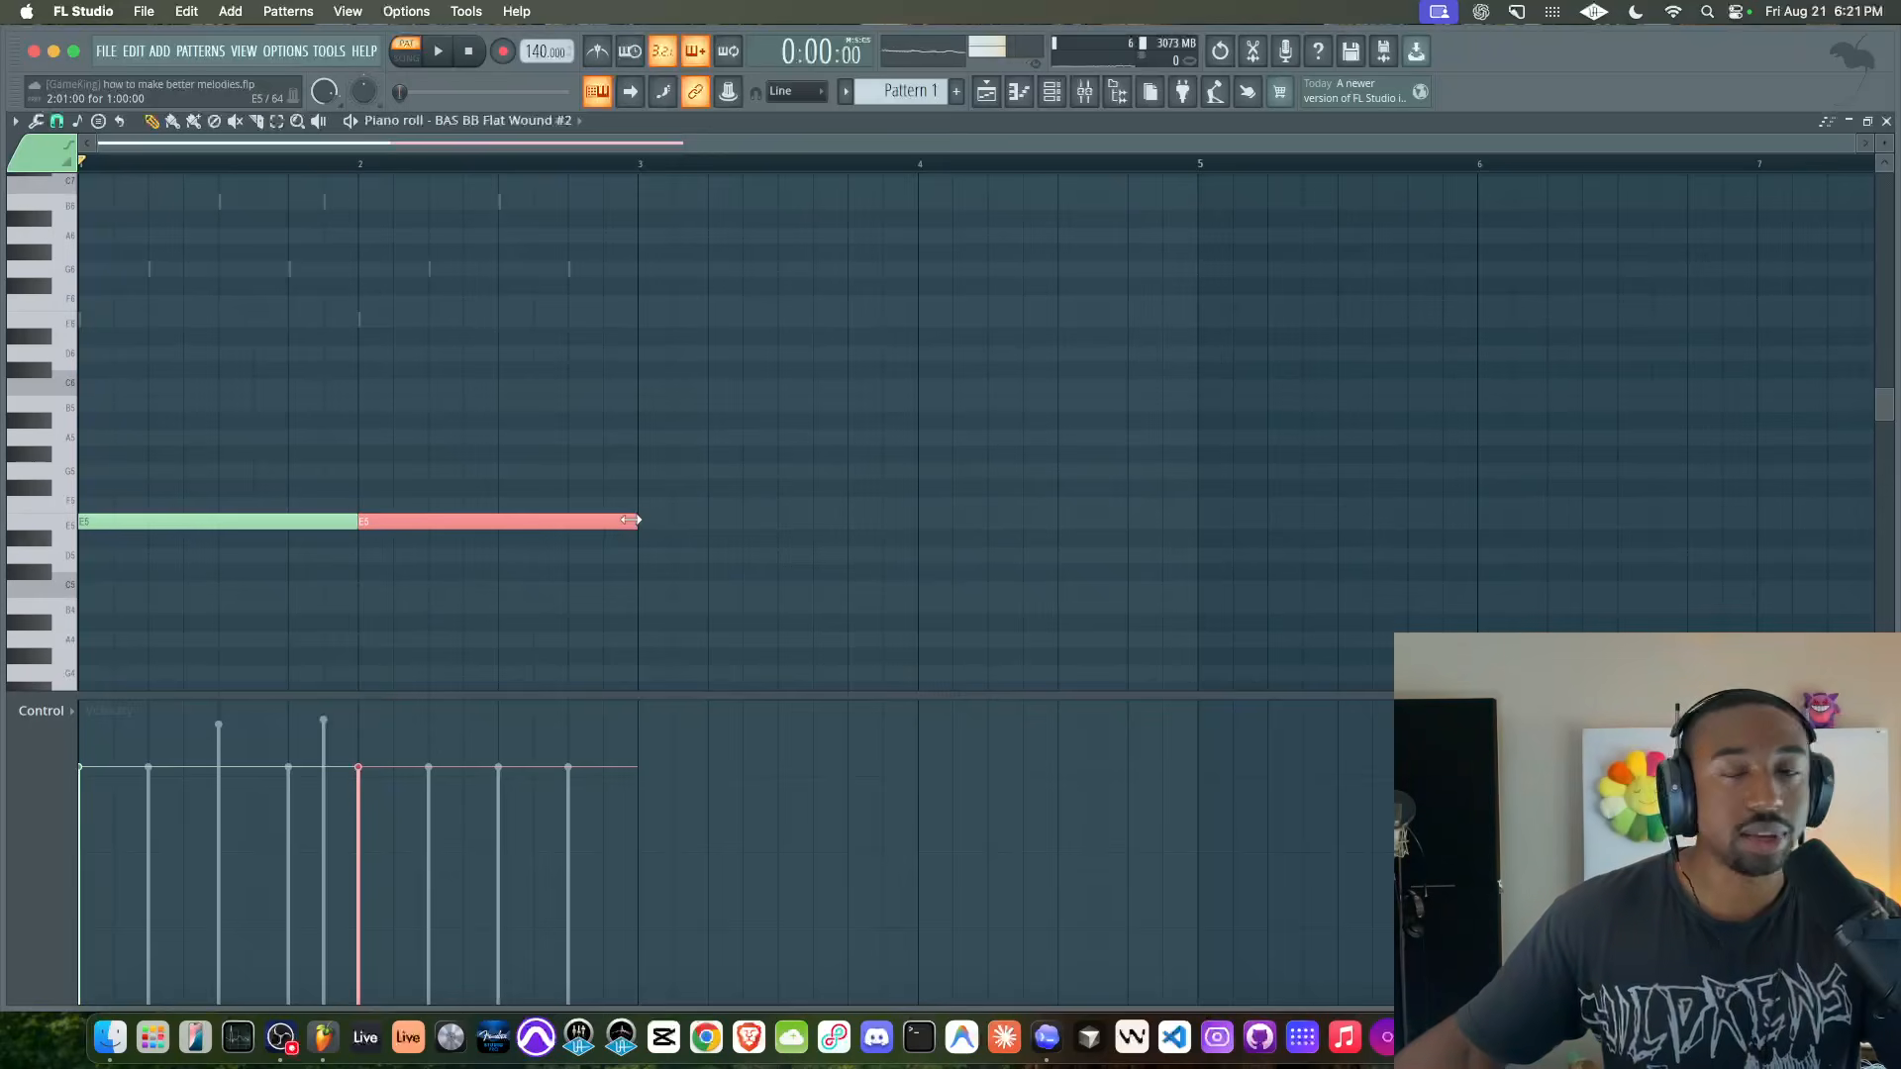
drag(588, 518, 745, 522)
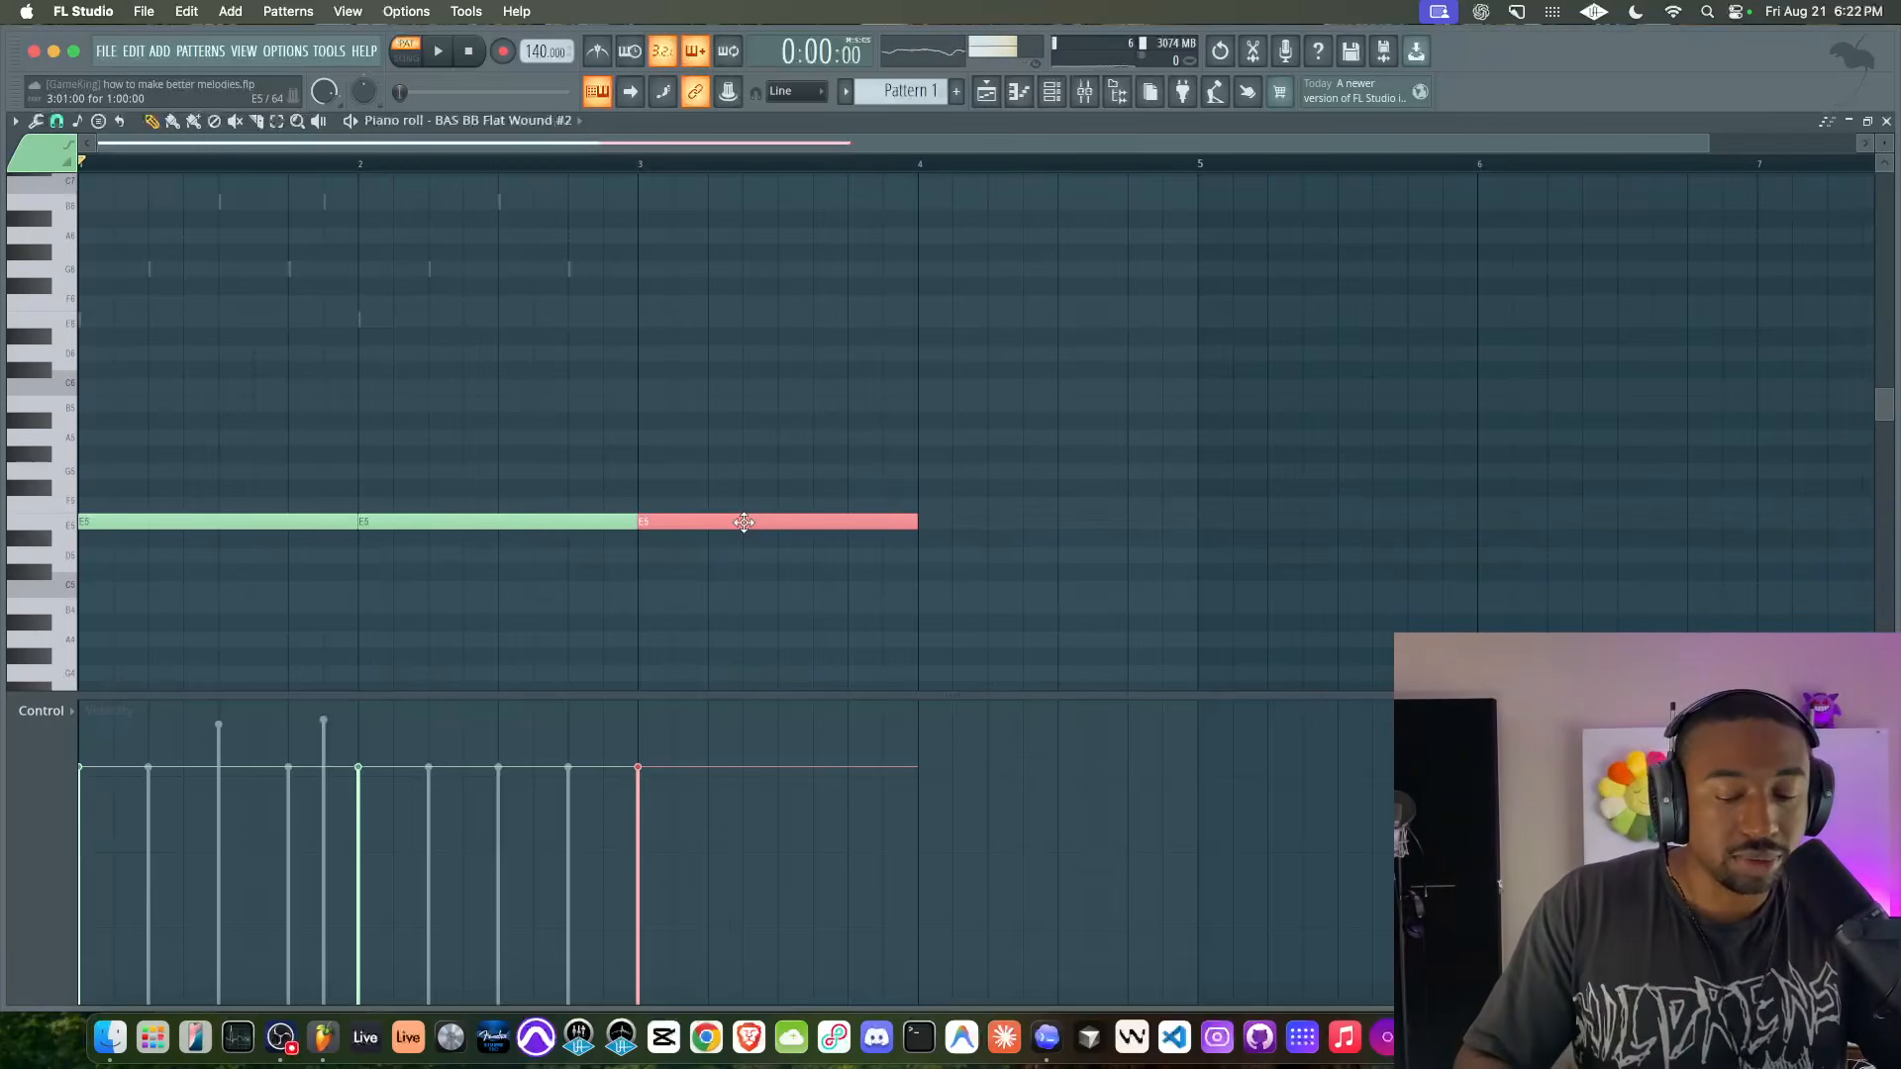
key(shift+Up)
key(shift+Up)
key(shift+Up)
key(shift+Up)
key(shift+Up)
key(shift+Up)
key(shift+Up)
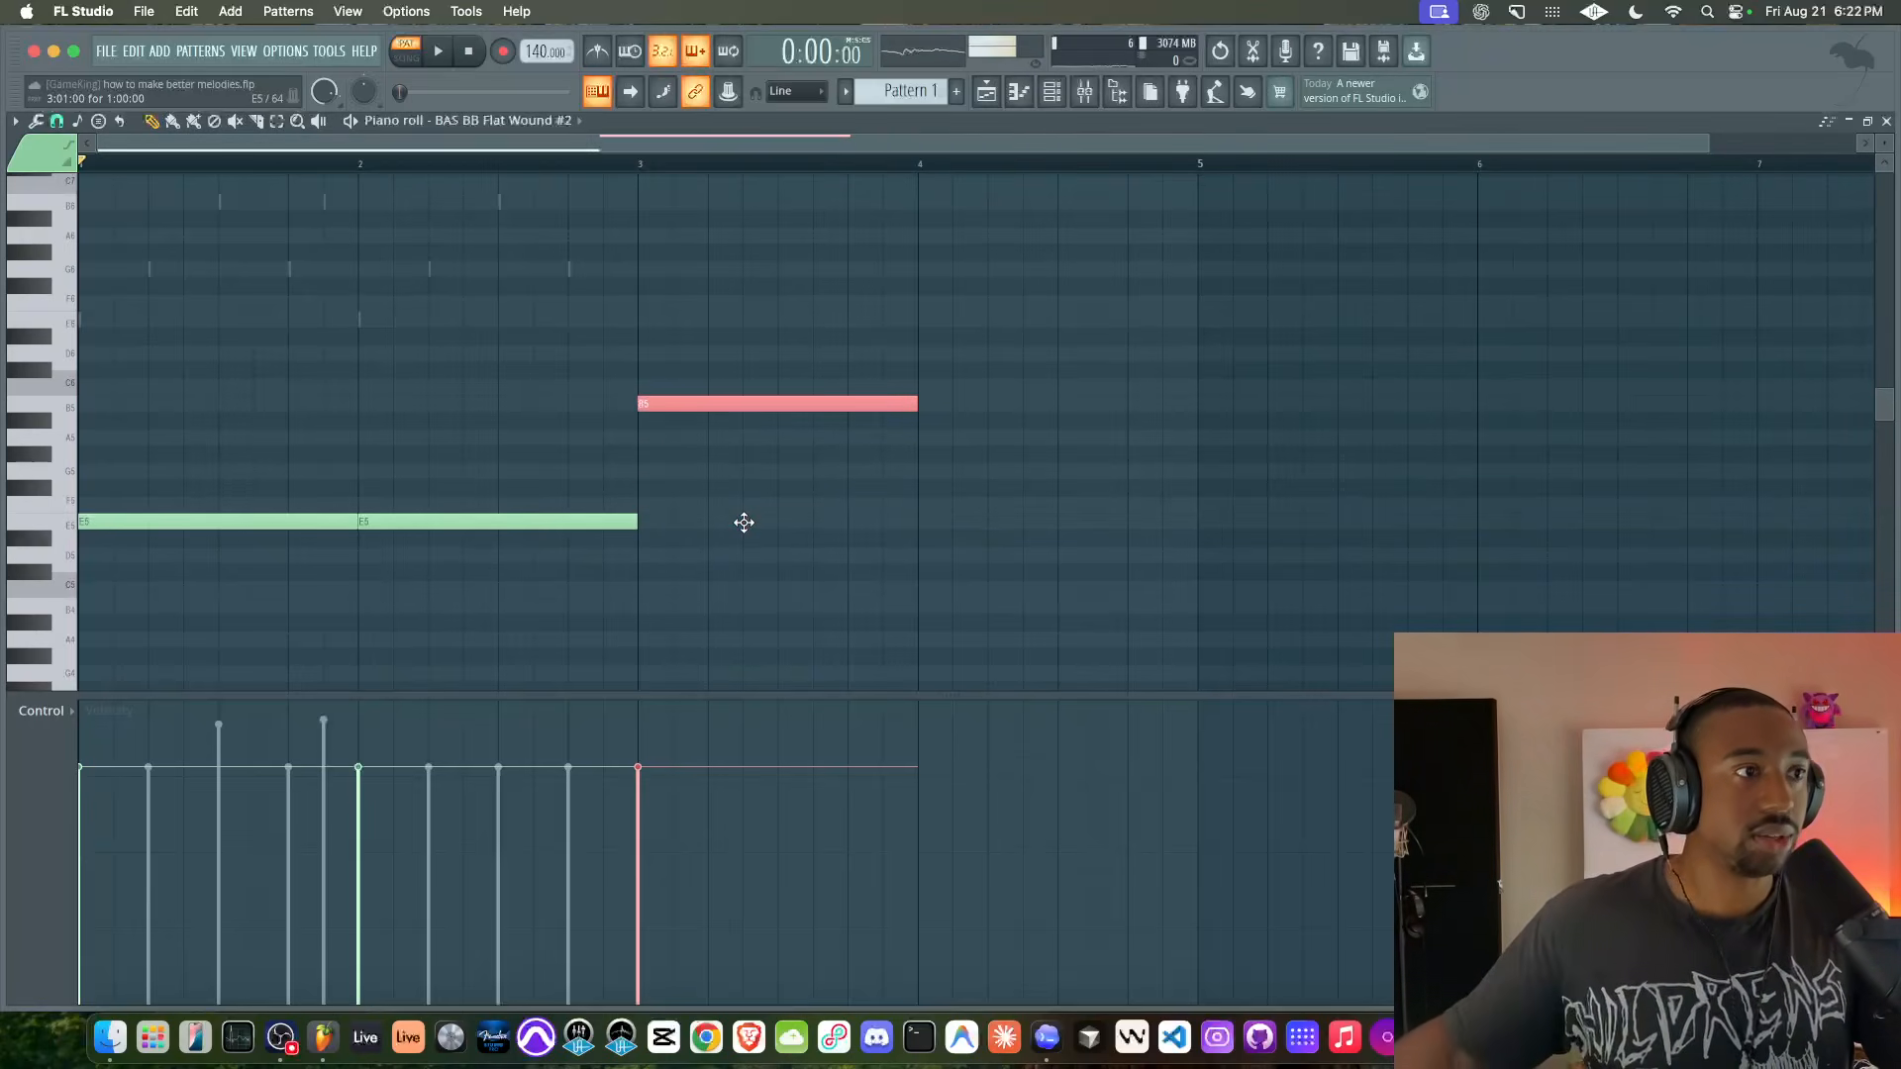
- Add one-bar D#5, F5, A#5 and C6 notes in bar 3 around the B5 note
drag(642, 499, 806, 544)
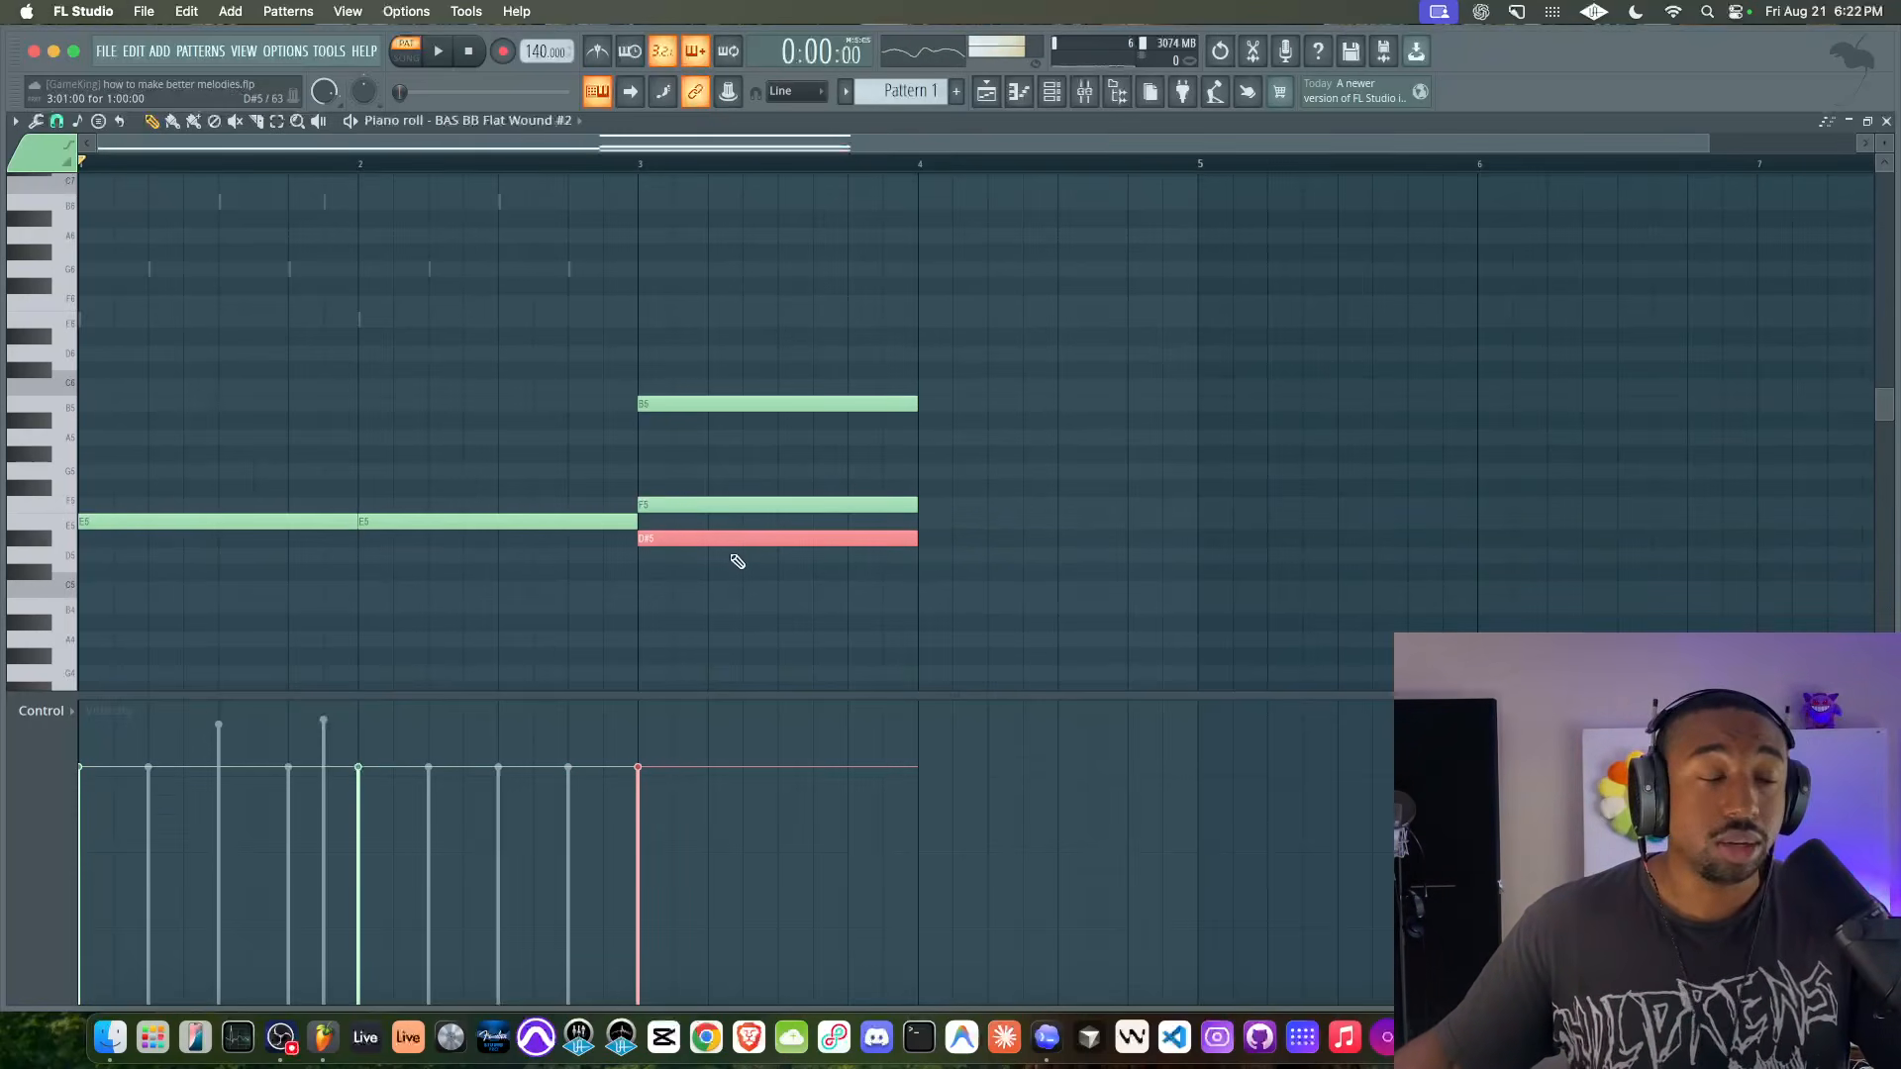
click(699, 606)
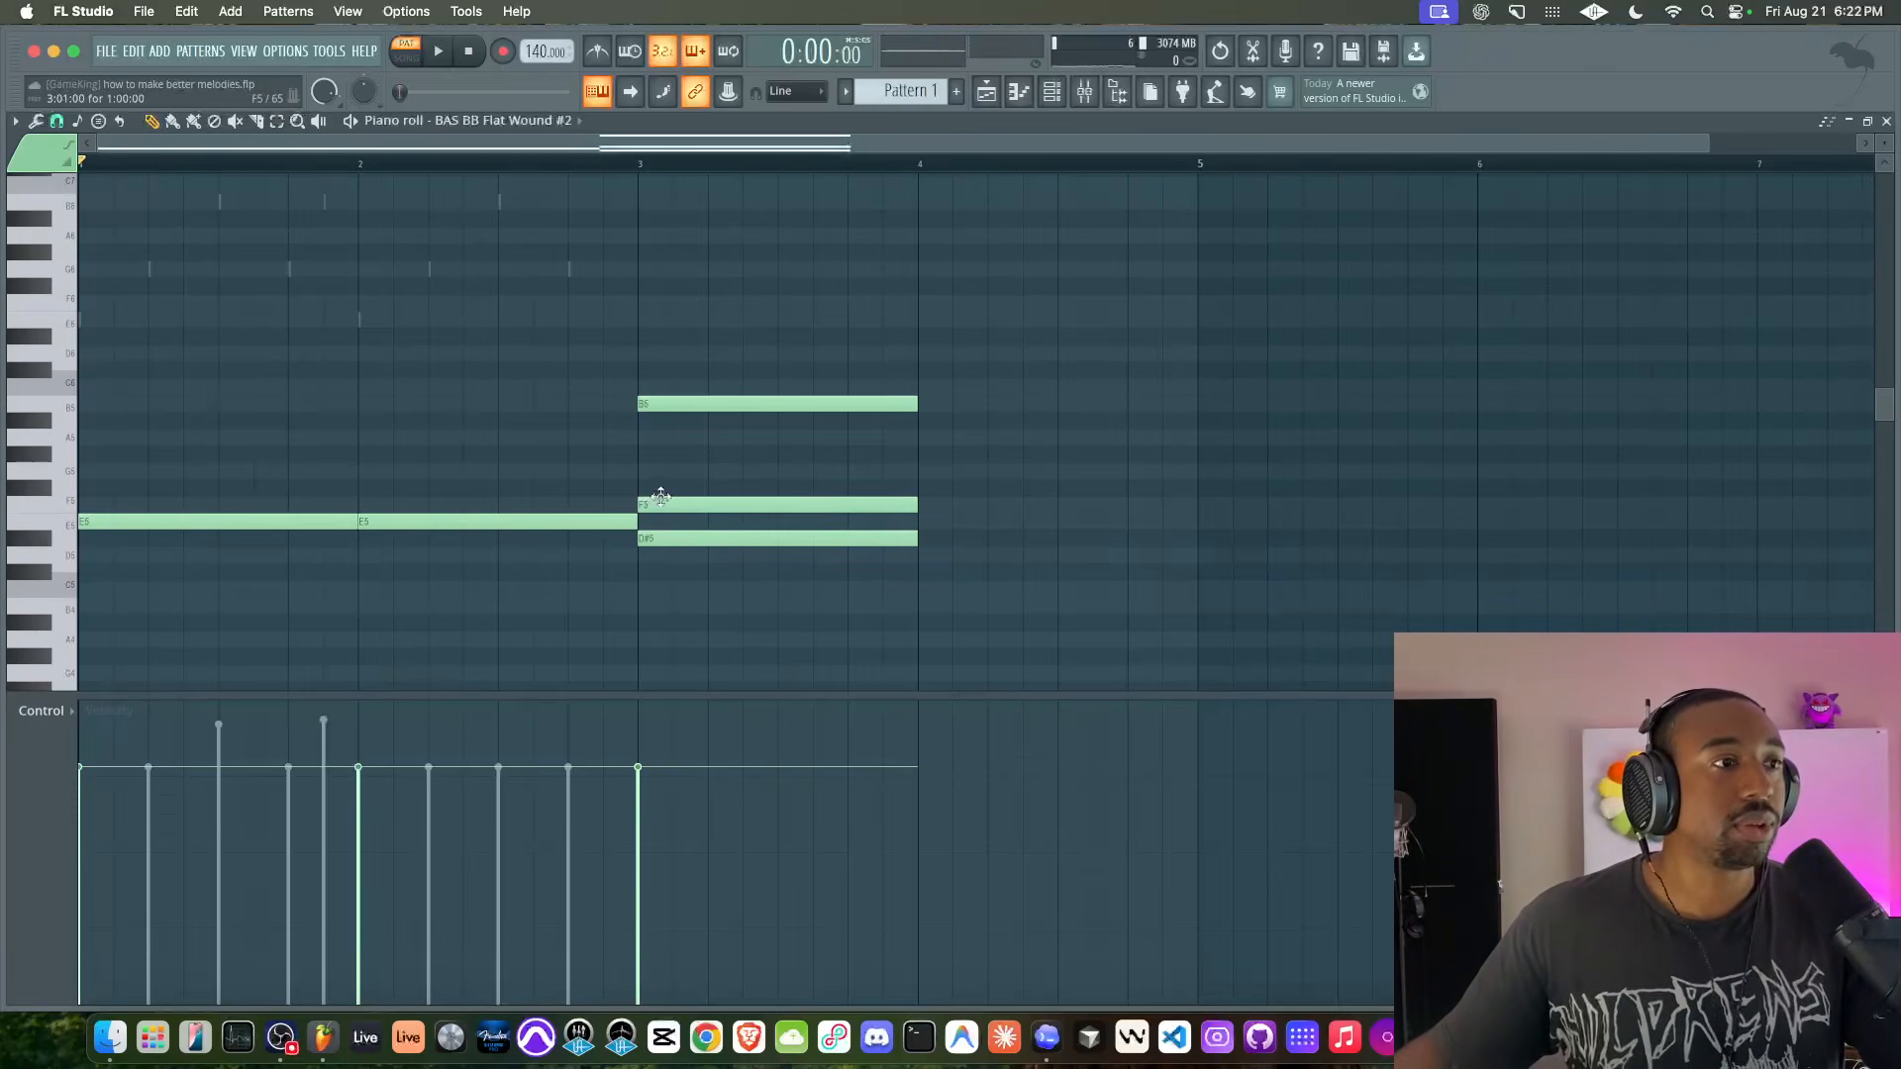
mouse_move(665, 412)
mouse_down()
mouse_move(687, 390)
mouse_move(659, 384)
mouse_move(655, 420)
mouse_up()
click(663, 467)
- Add E6 and F6 to the bar 3 note stack and transpose the whole stack down one octave
drag(591, 522, 839, 523)
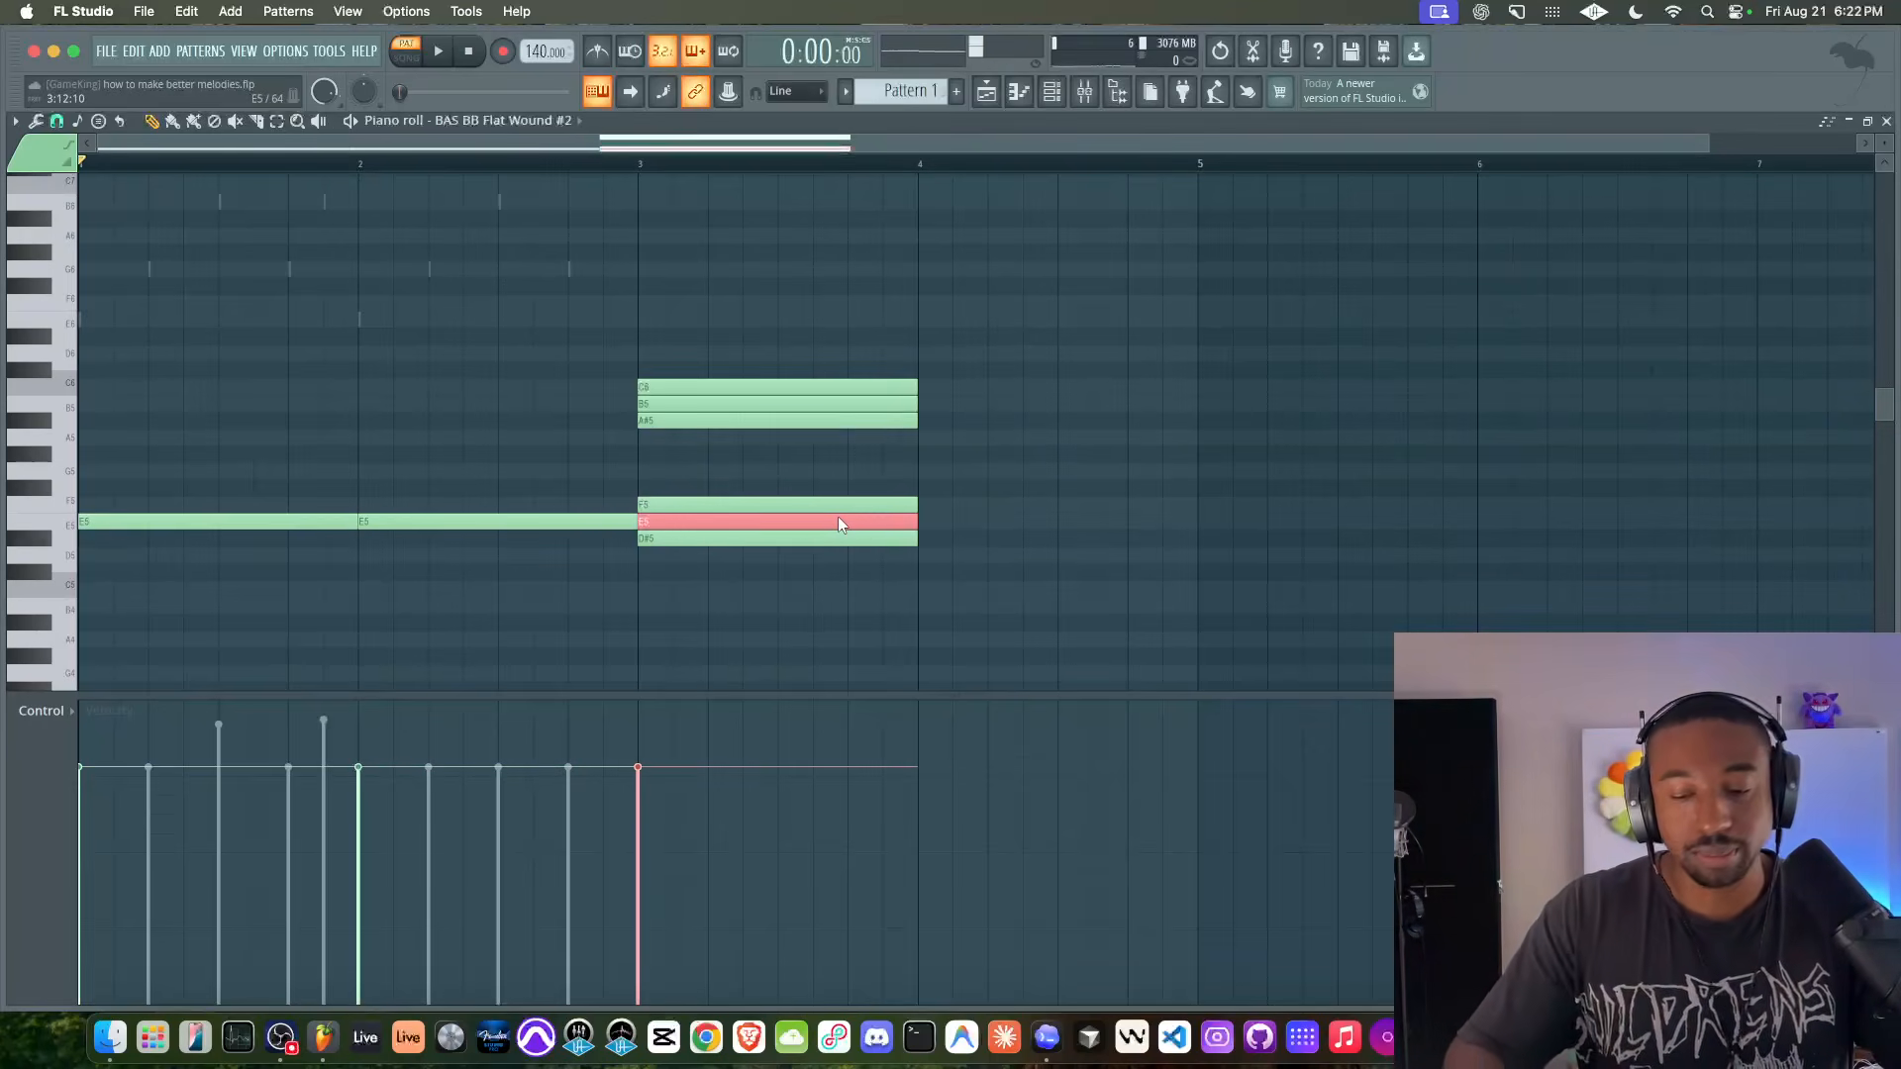
key(ctrl+Up)
drag(665, 313, 680, 615)
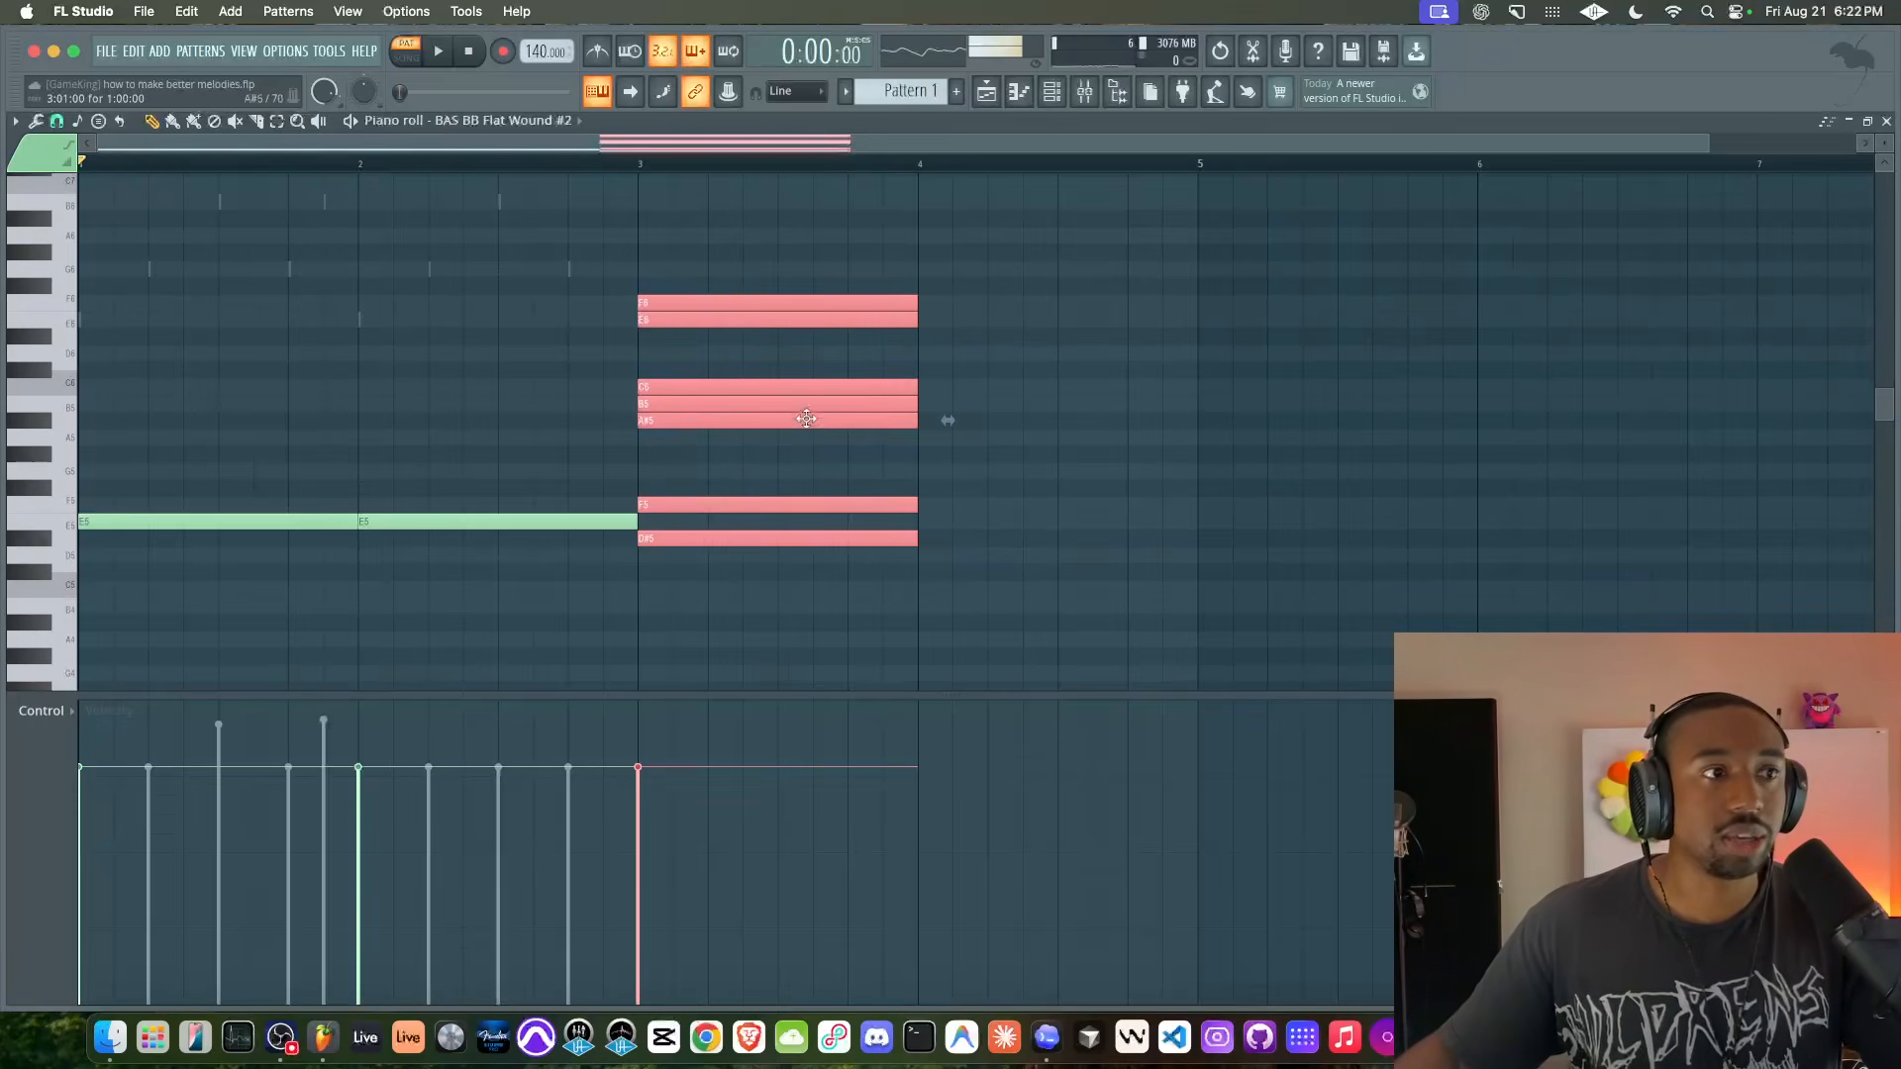
key(ctrl+Down)
- Lower the bar 2 sustained note to B4 and play bars 1 and 2 as a loop
scroll(733, 381, down, 2)
scroll(510, 386, down, 2)
drag(543, 347, 560, 436)
key(space)
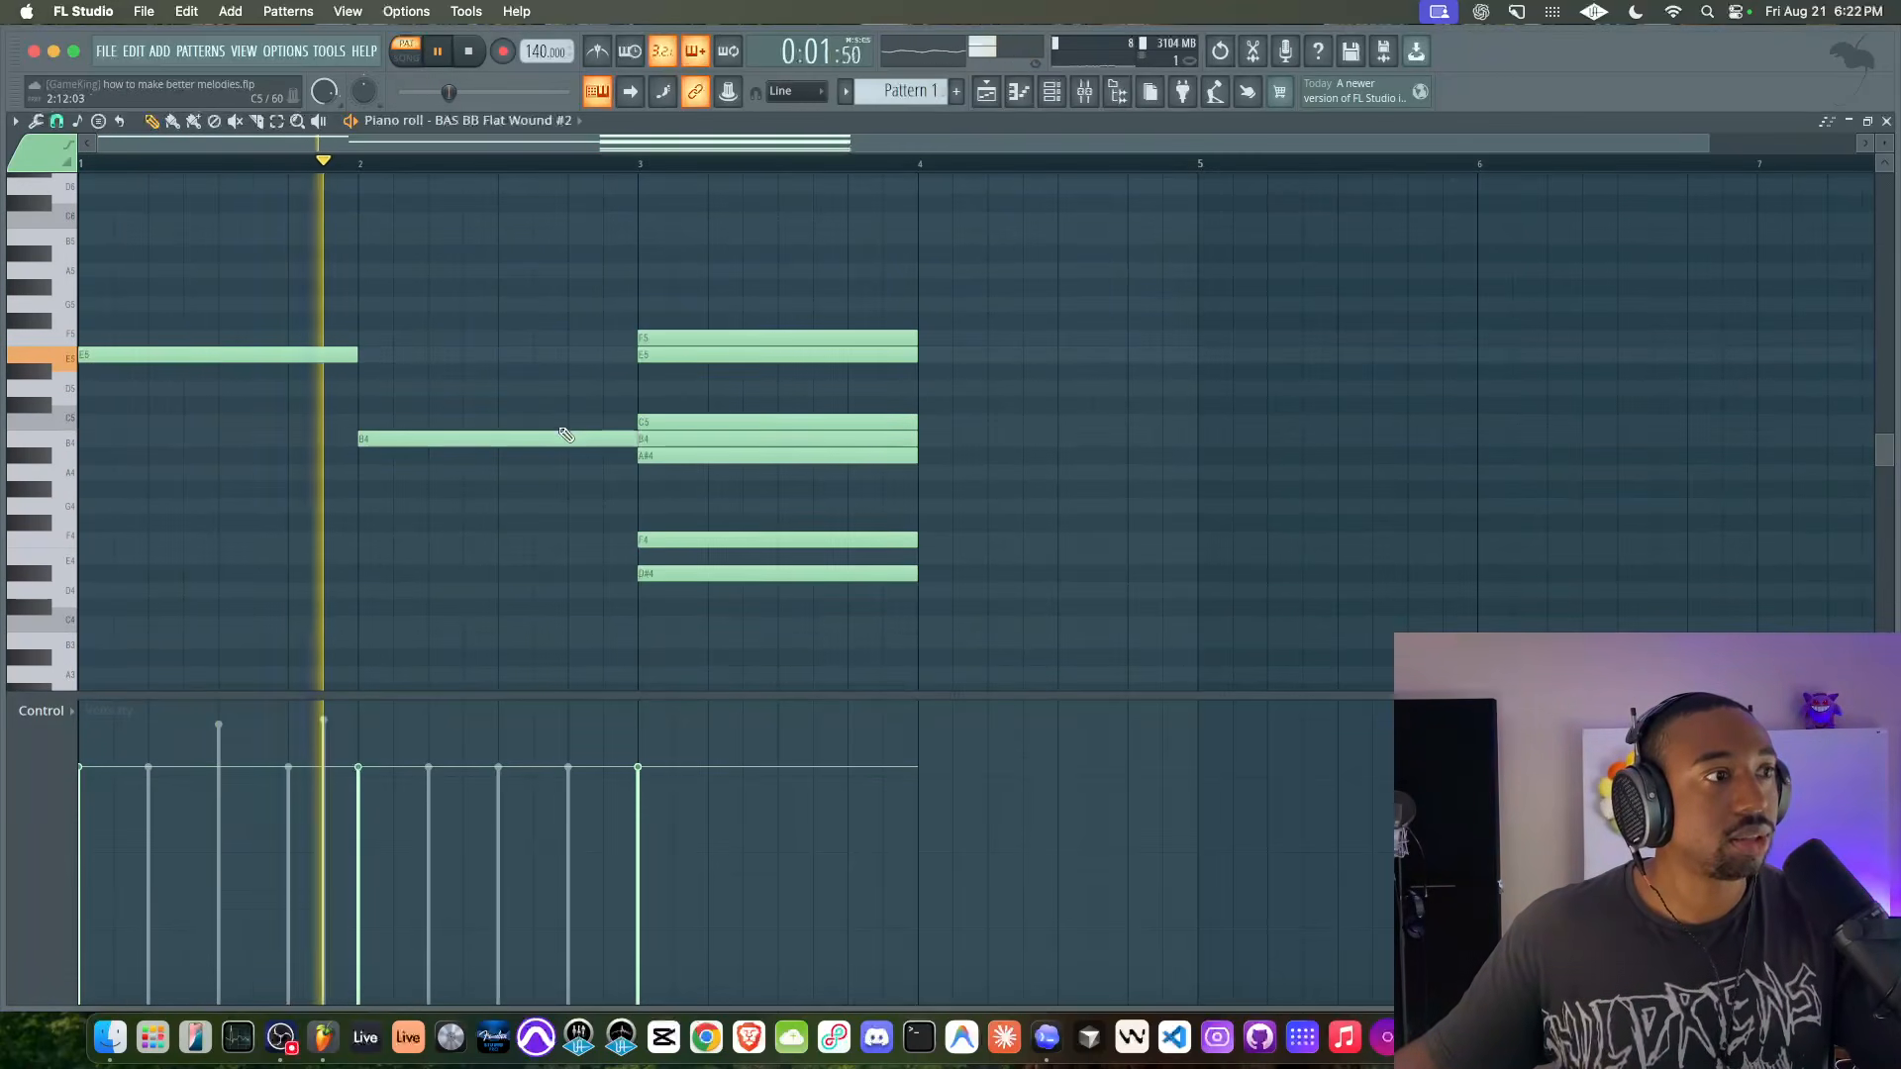
key(space)
key(space)
drag(644, 167, 82, 167)
right_click(545, 245)
key(space)
- Duplicate the two-bar melody of the BAS BB Flat Wound channel into bars 3 and 4, and clear the time selection
click(1052, 91)
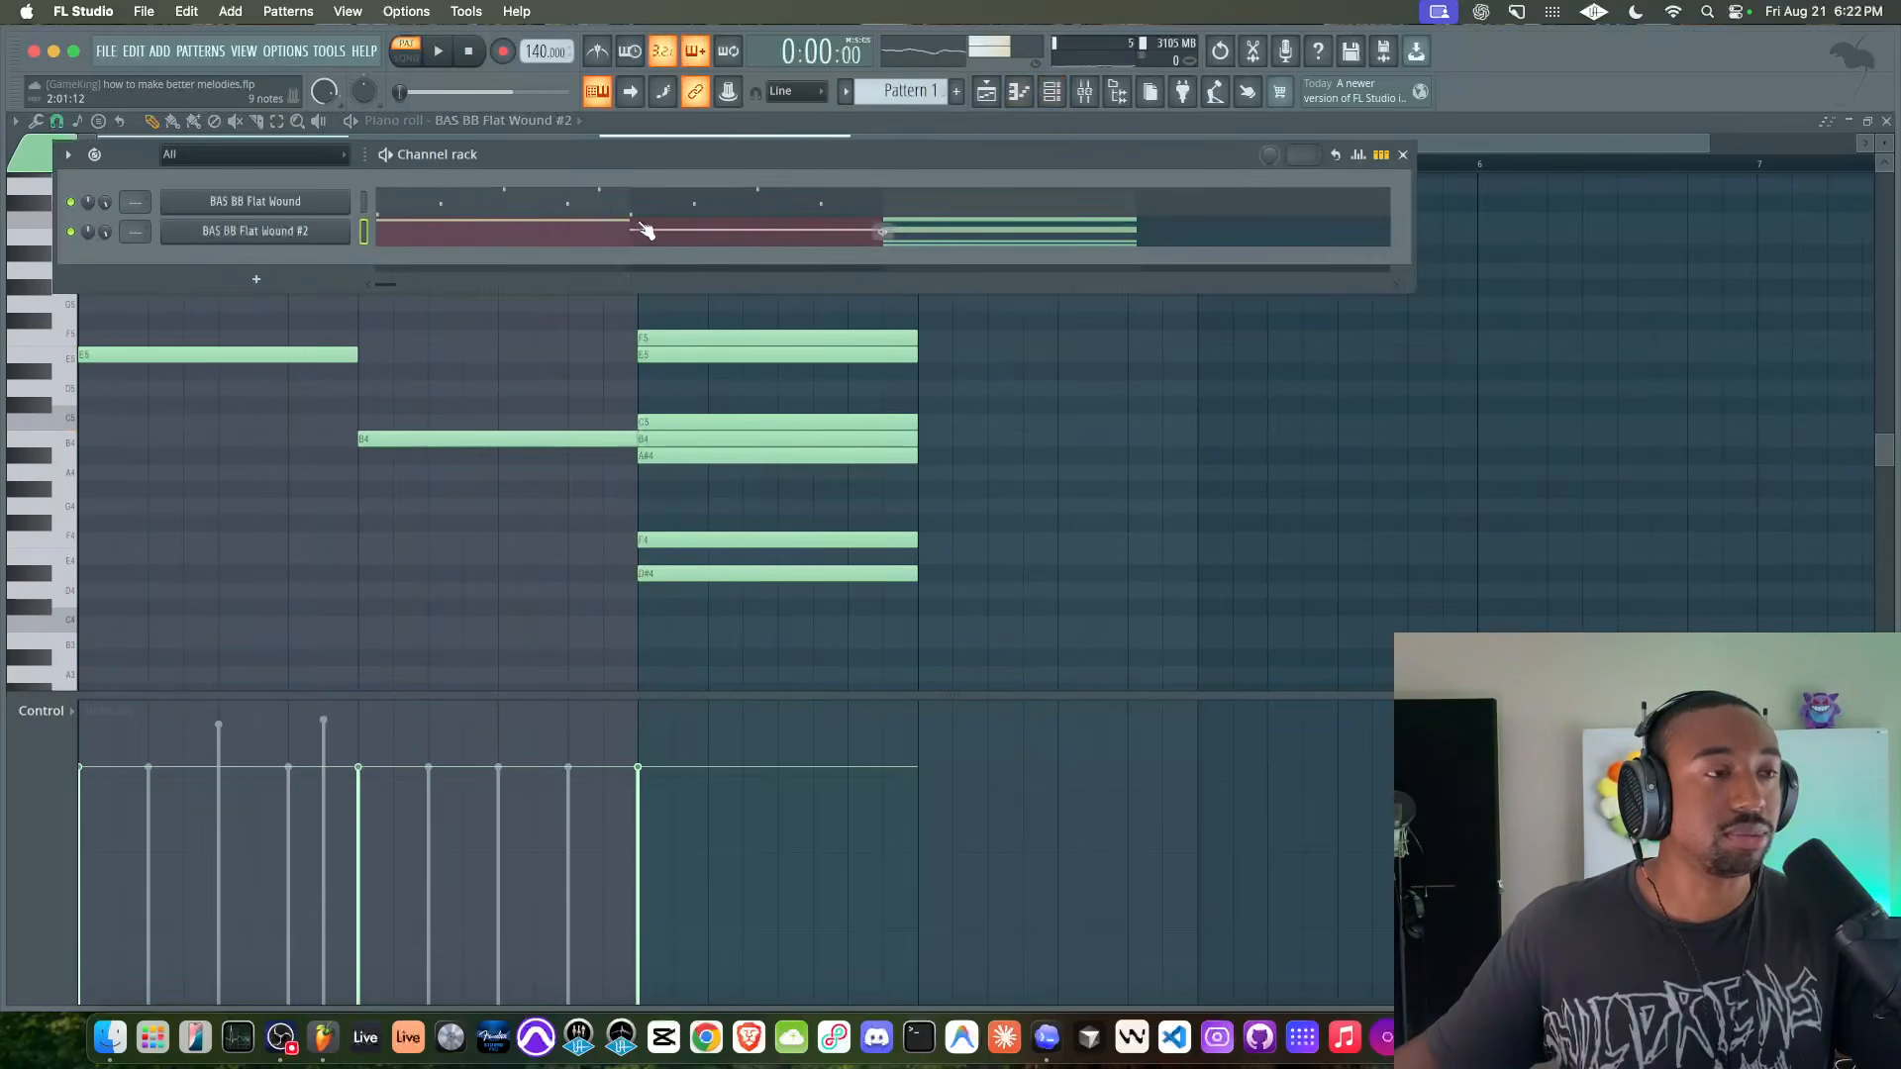
click(644, 210)
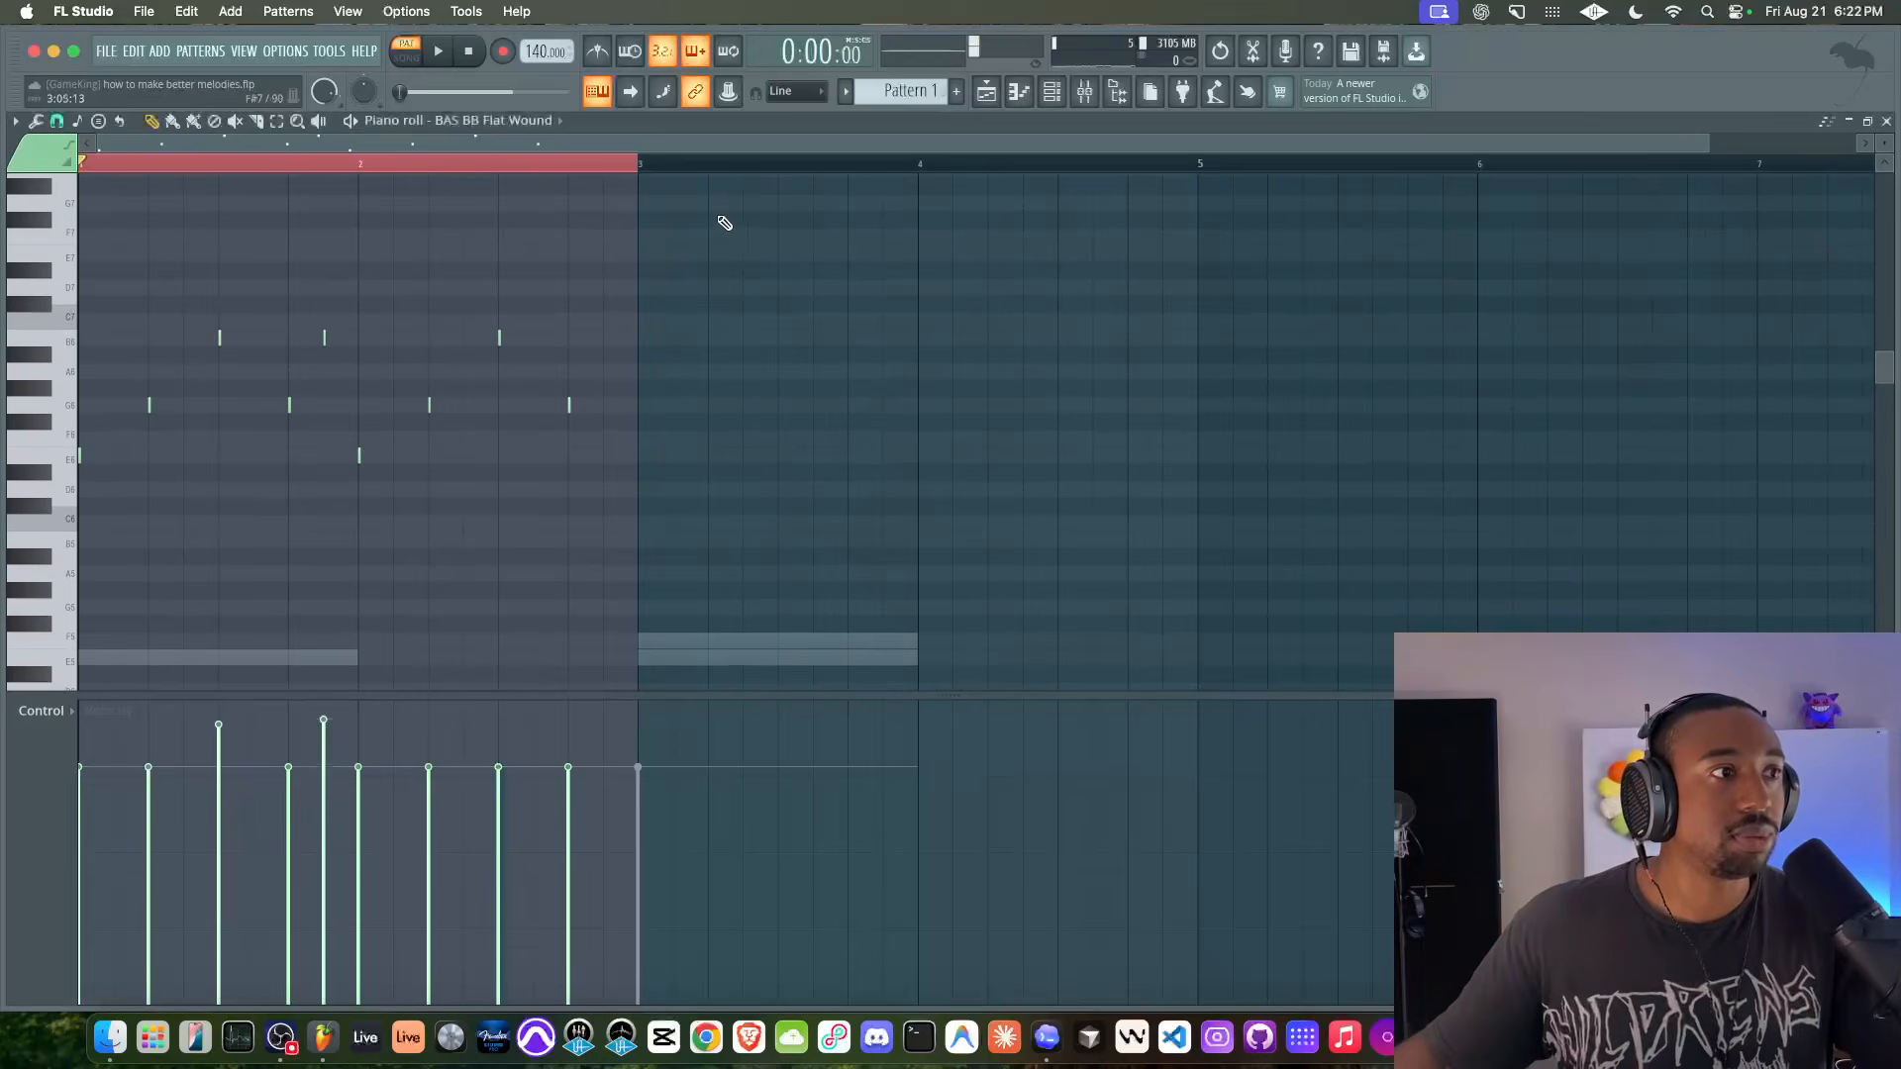
drag(784, 228, 81, 557)
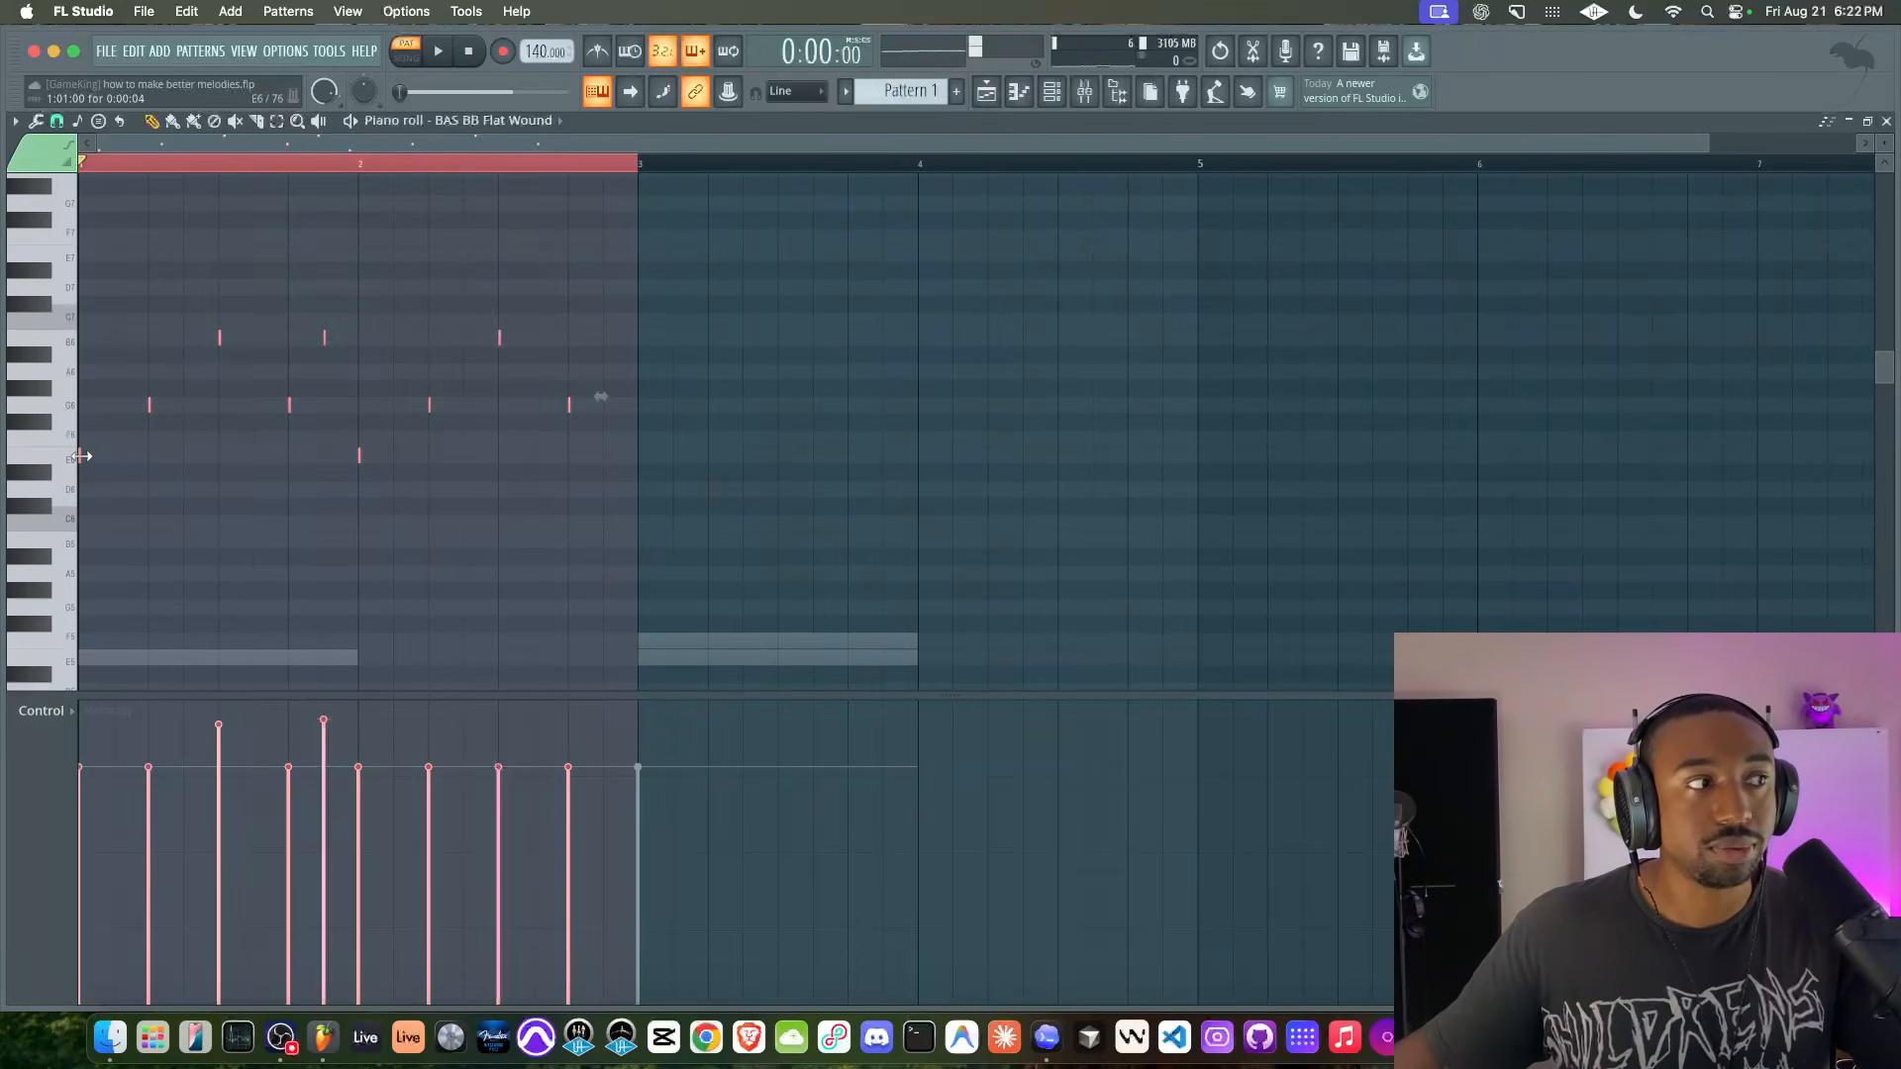
drag(79, 456, 648, 458)
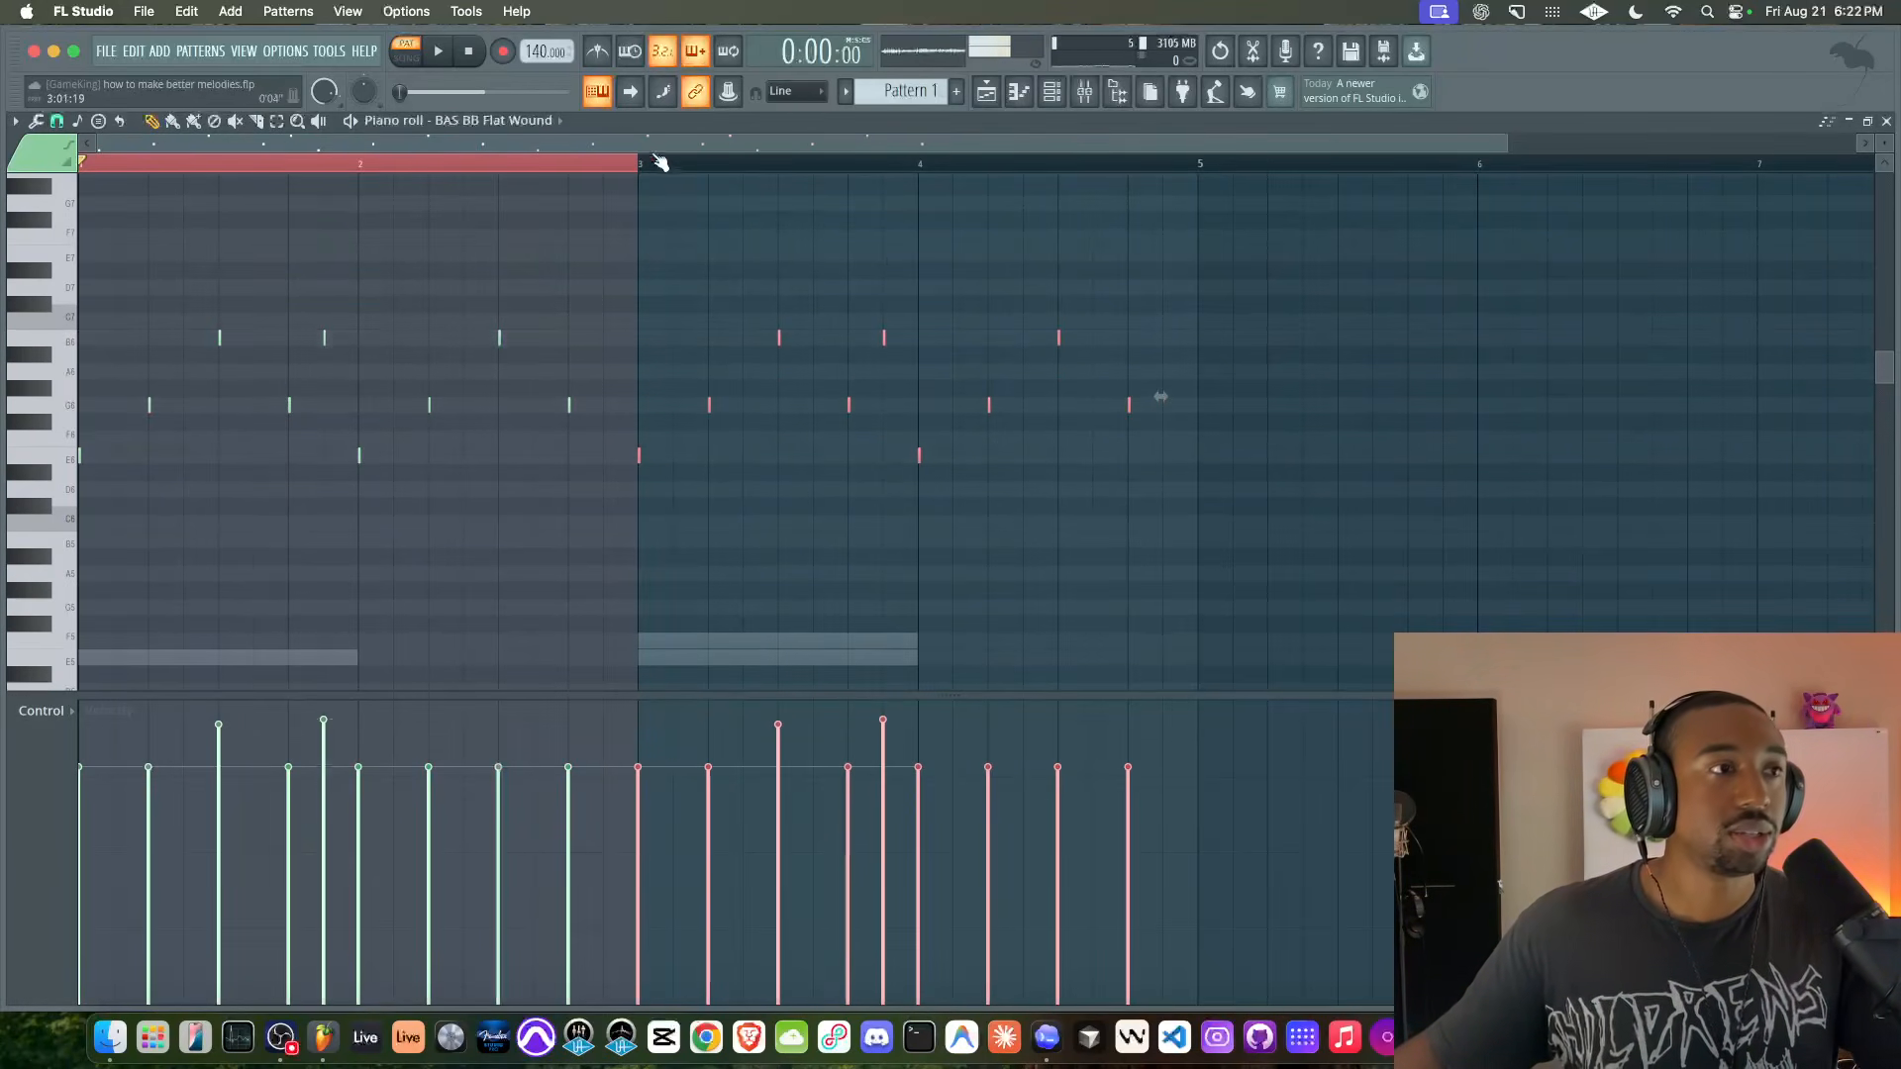
click(600, 171)
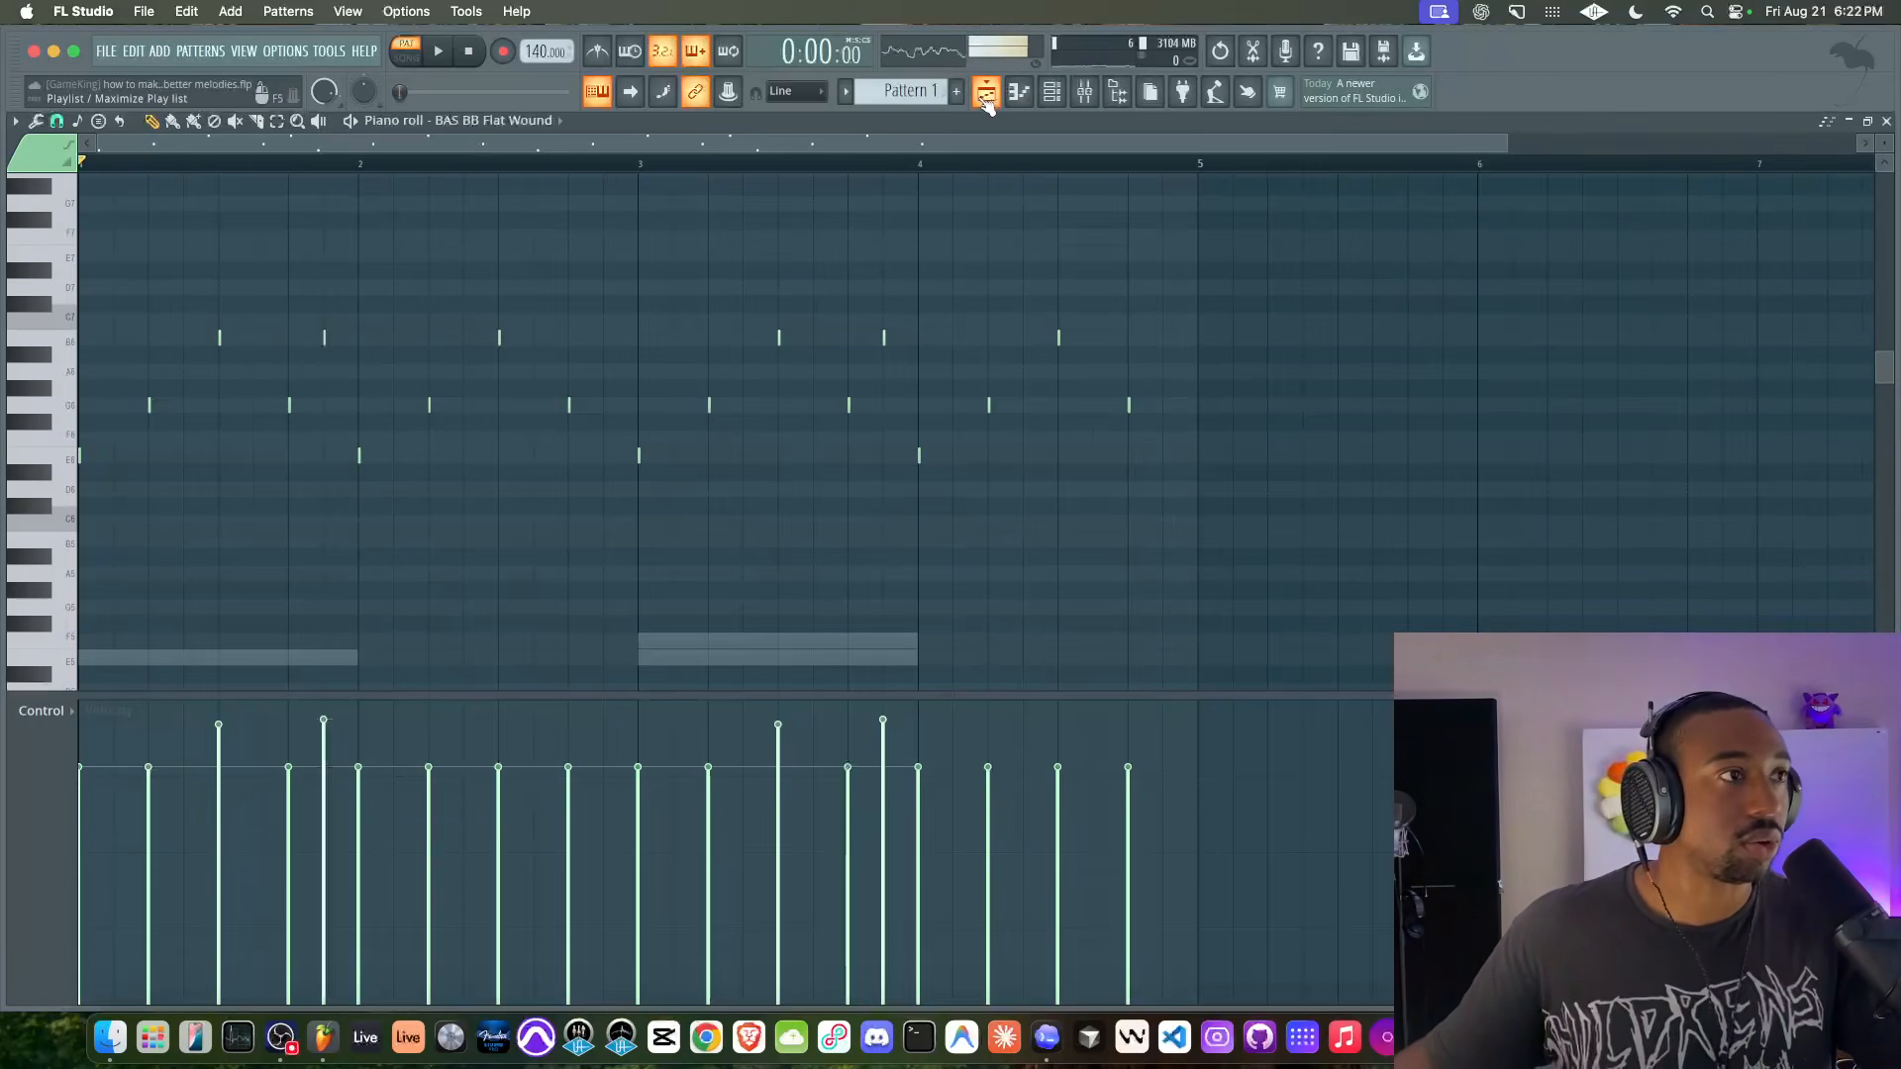
- In the BAS BB Flat Wound #2 channel, move the note stack from bar 3 to bar 5
click(1051, 91)
click(759, 238)
scroll(677, 428, down, 3)
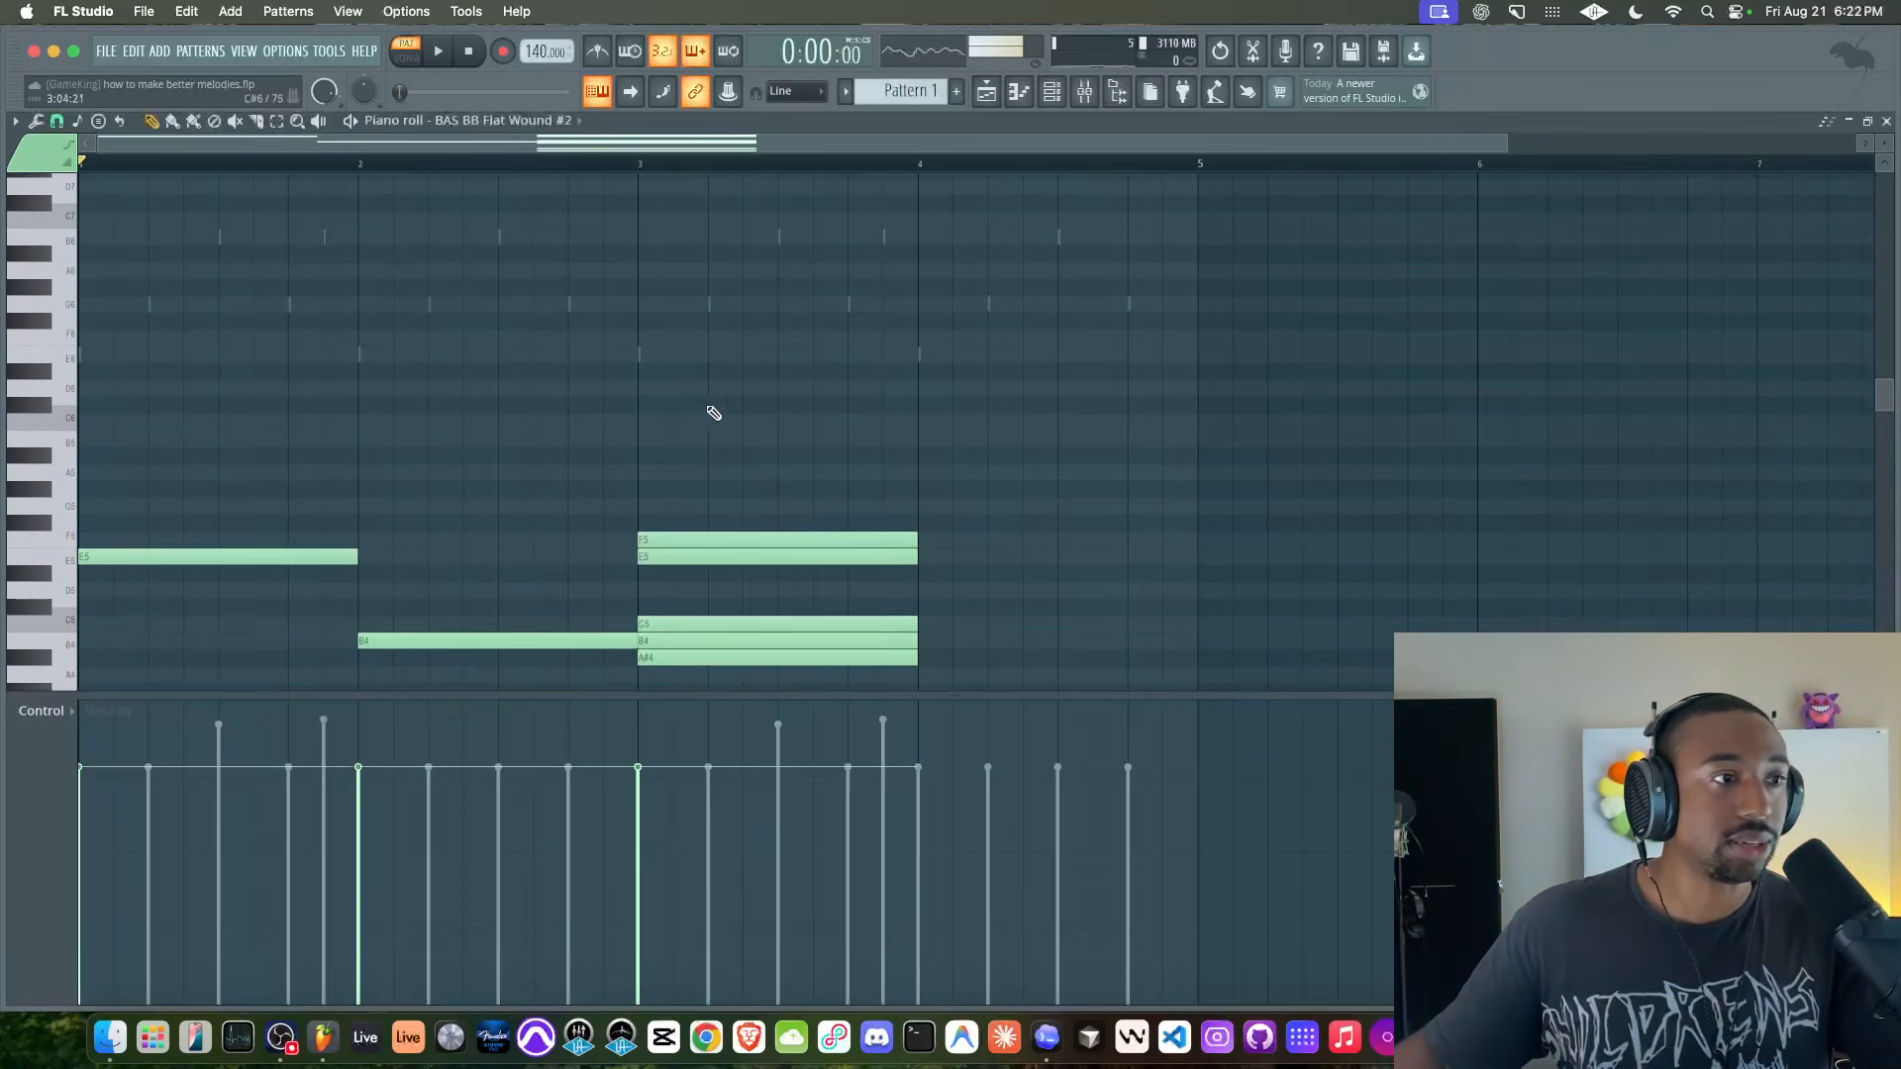
drag(796, 396, 736, 571)
drag(680, 501, 1240, 505)
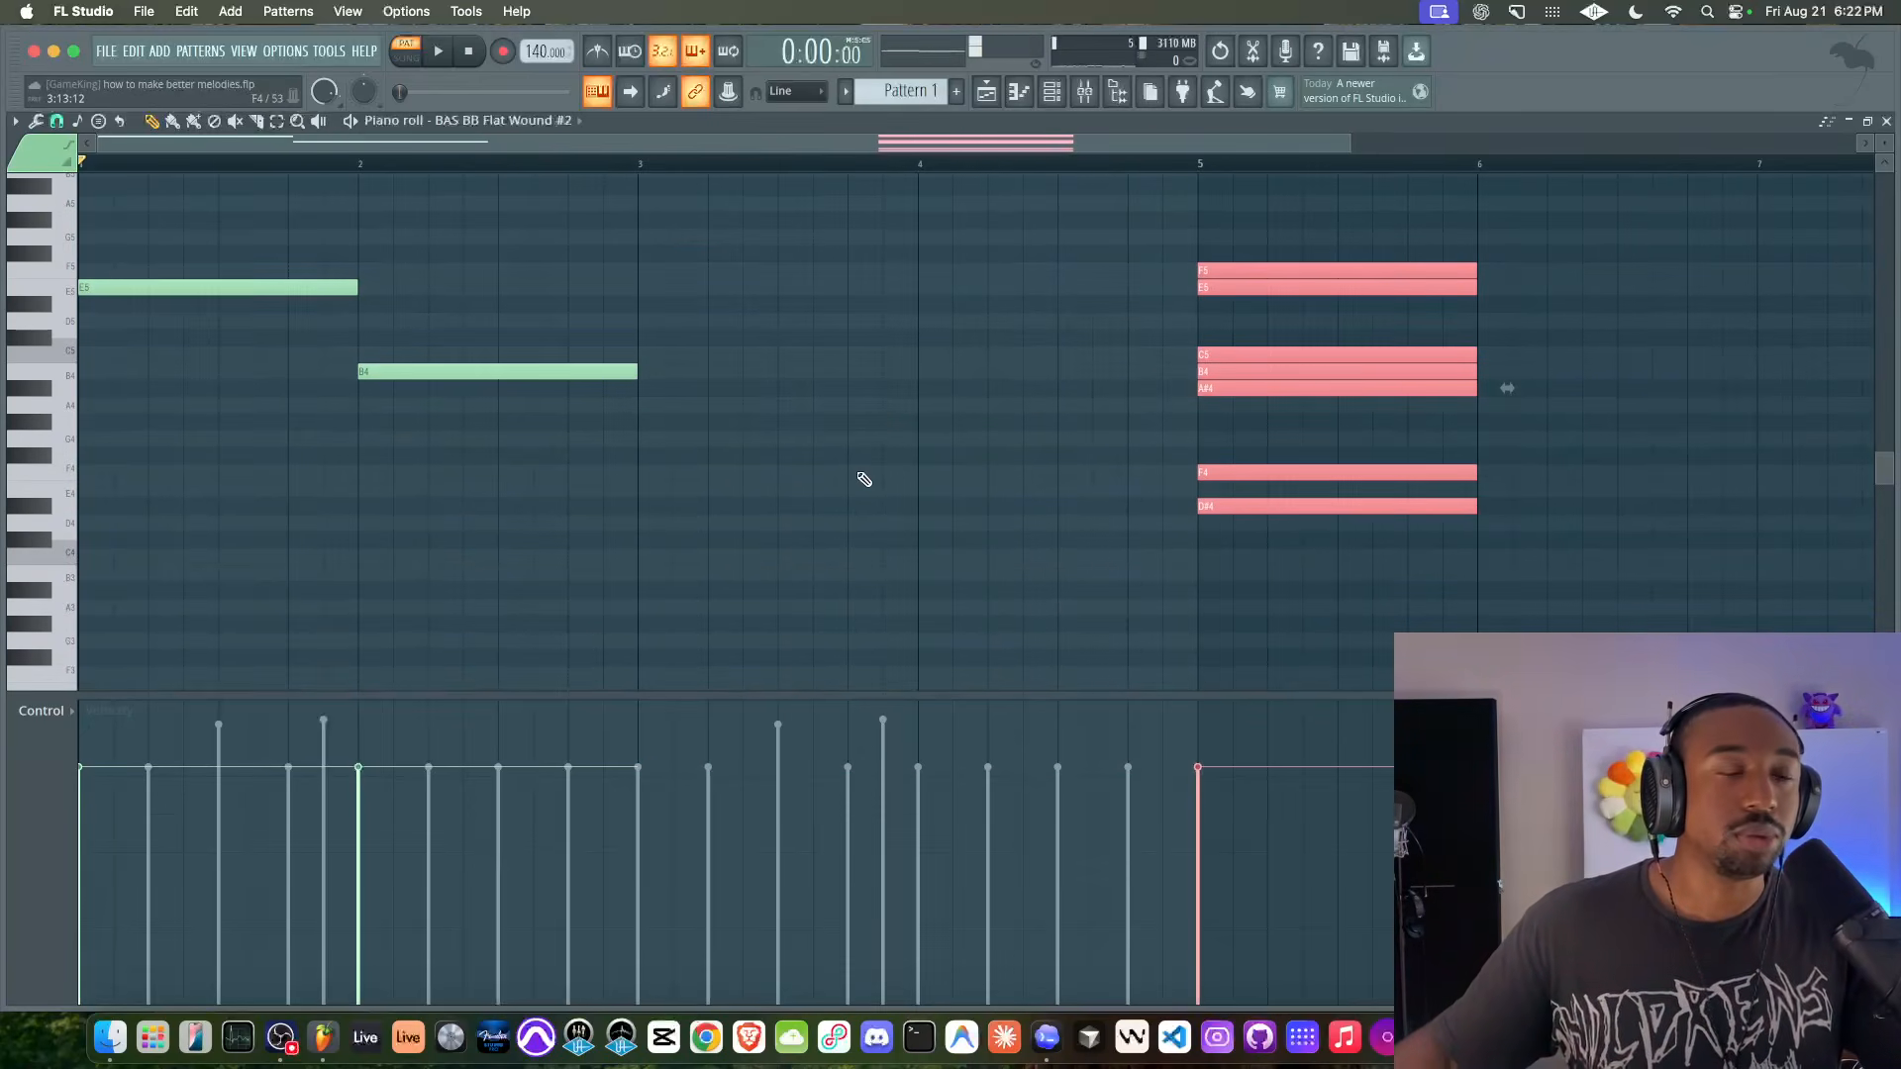
scroll(865, 480, up, 3)
click(710, 481)
- Try one-bar A#4 in bar 3 and B4 in bar 4 of the sustained layer during playback, and delete both notes
key(space)
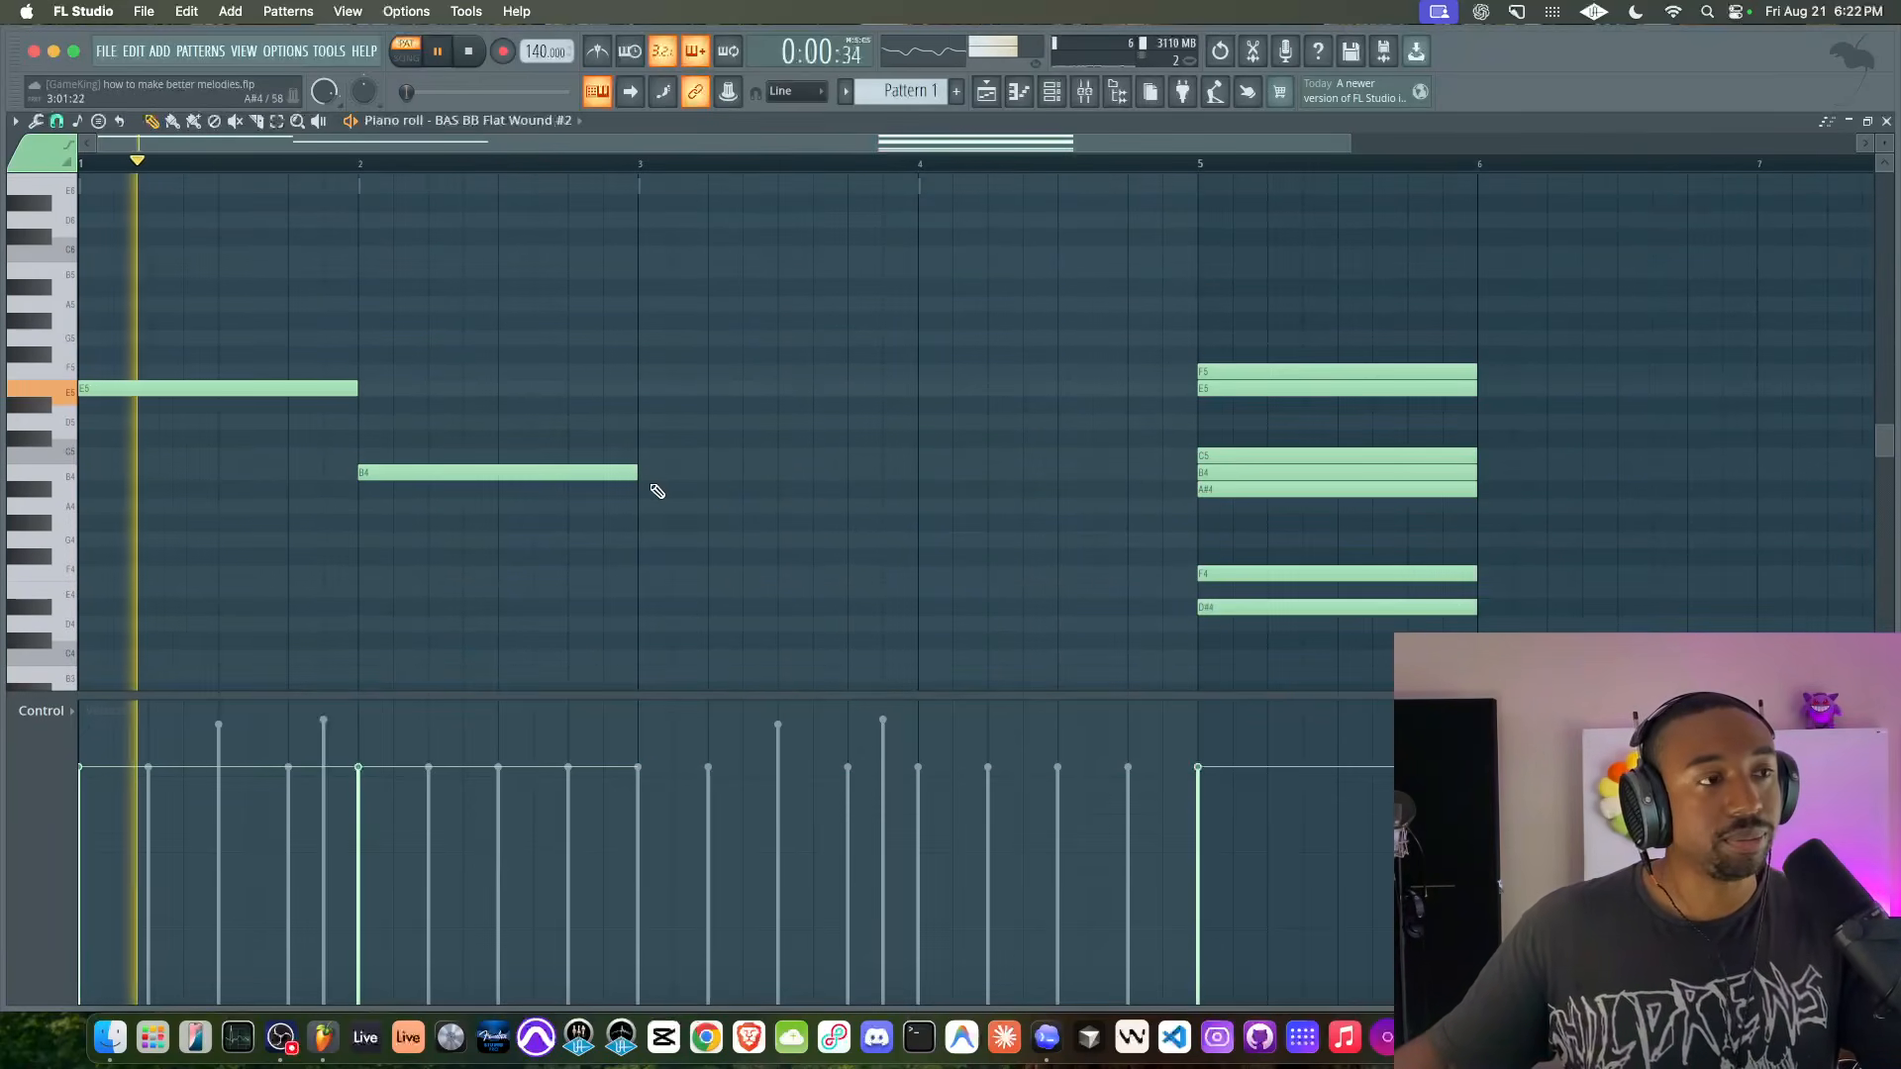
click(642, 488)
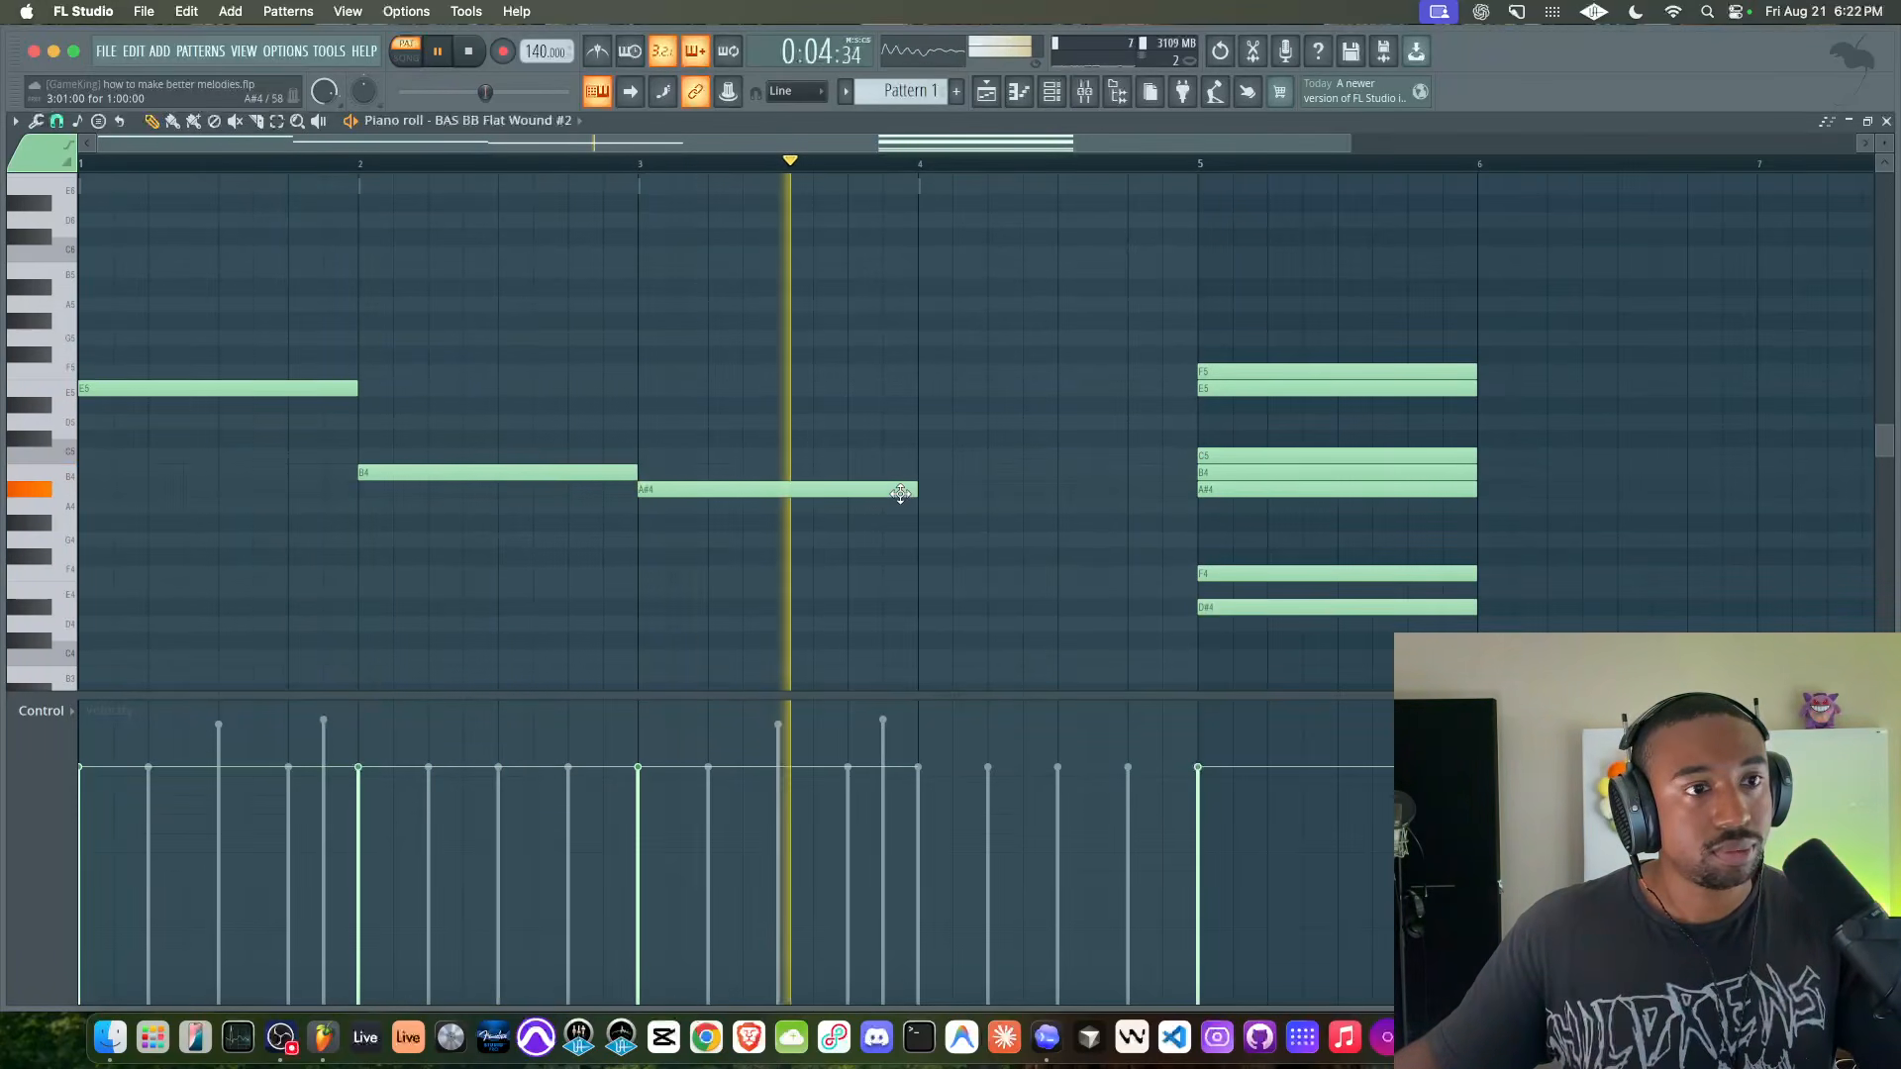
click(926, 473)
key(space)
drag(949, 463, 874, 501)
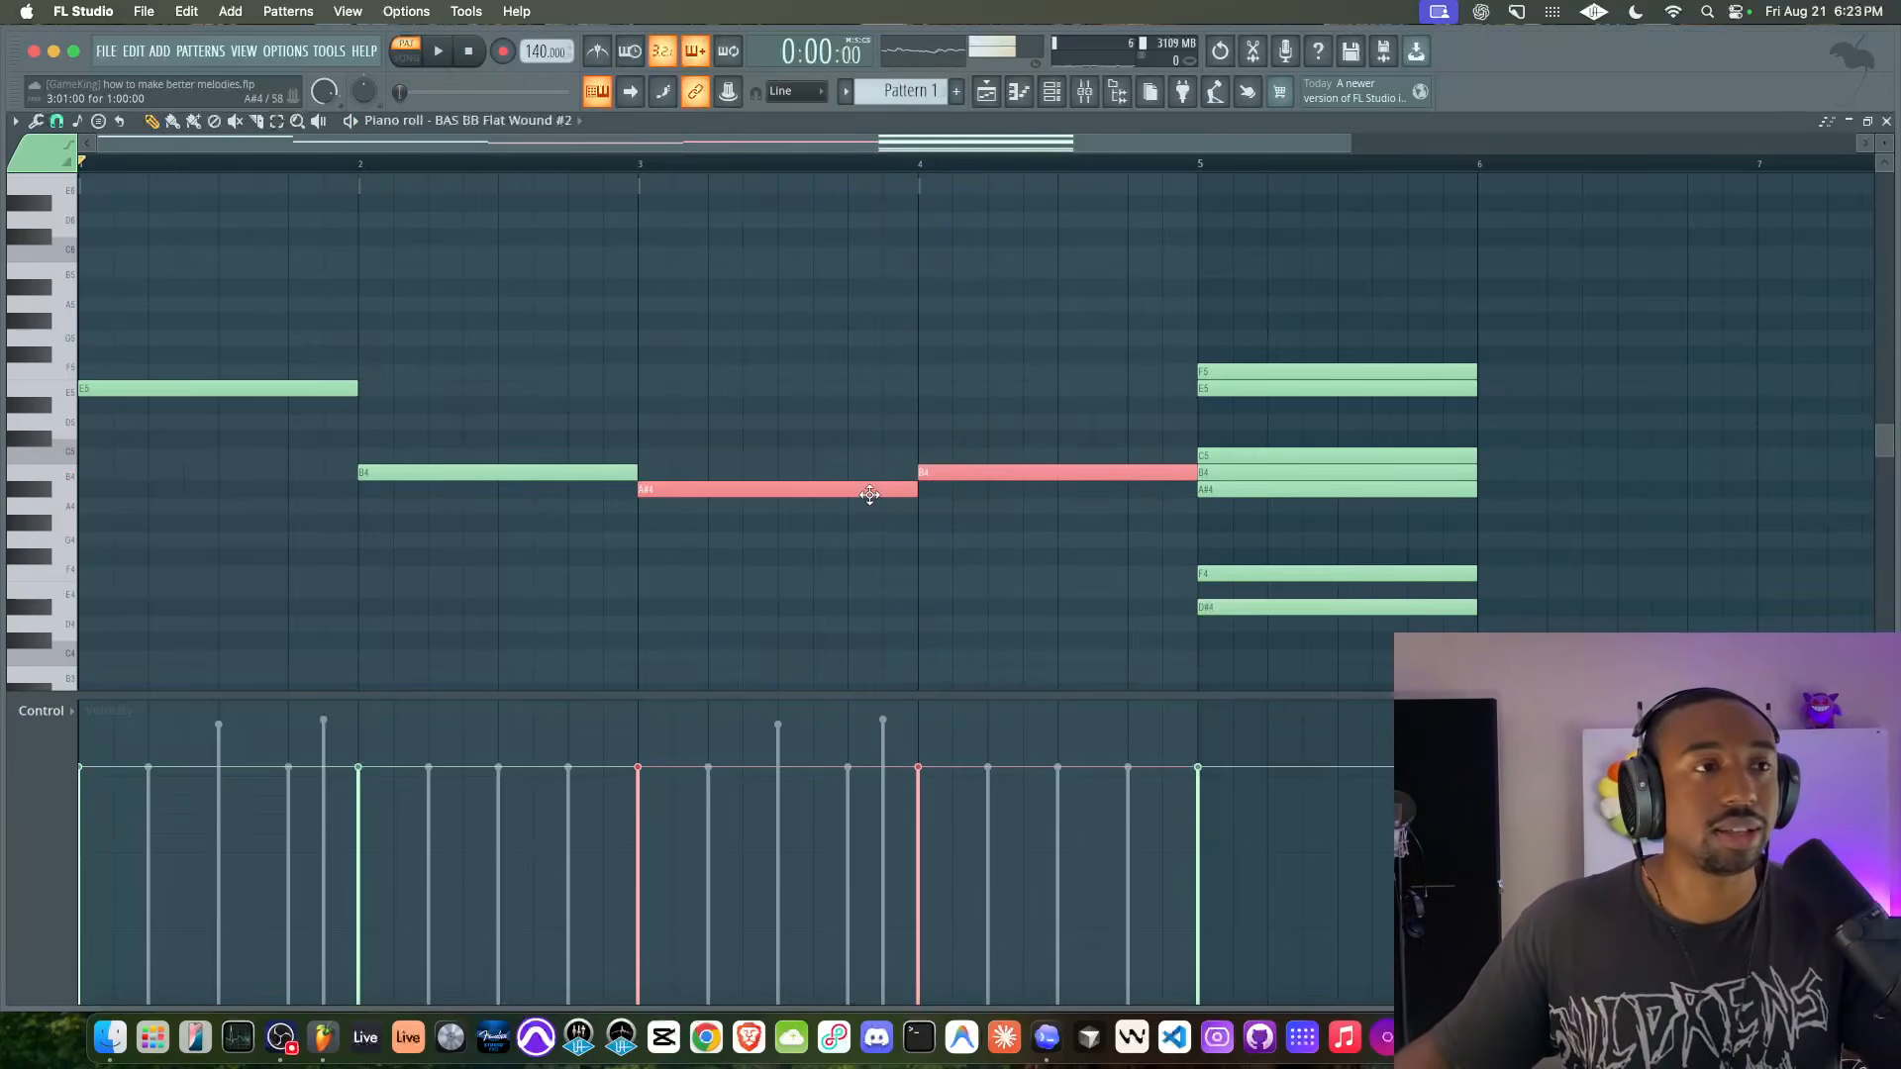
key(Delete)
- During playback, add one-bar F4 in bar 3 and E4 in bar 4, and set the loop region to bars 1 to 4
key(space)
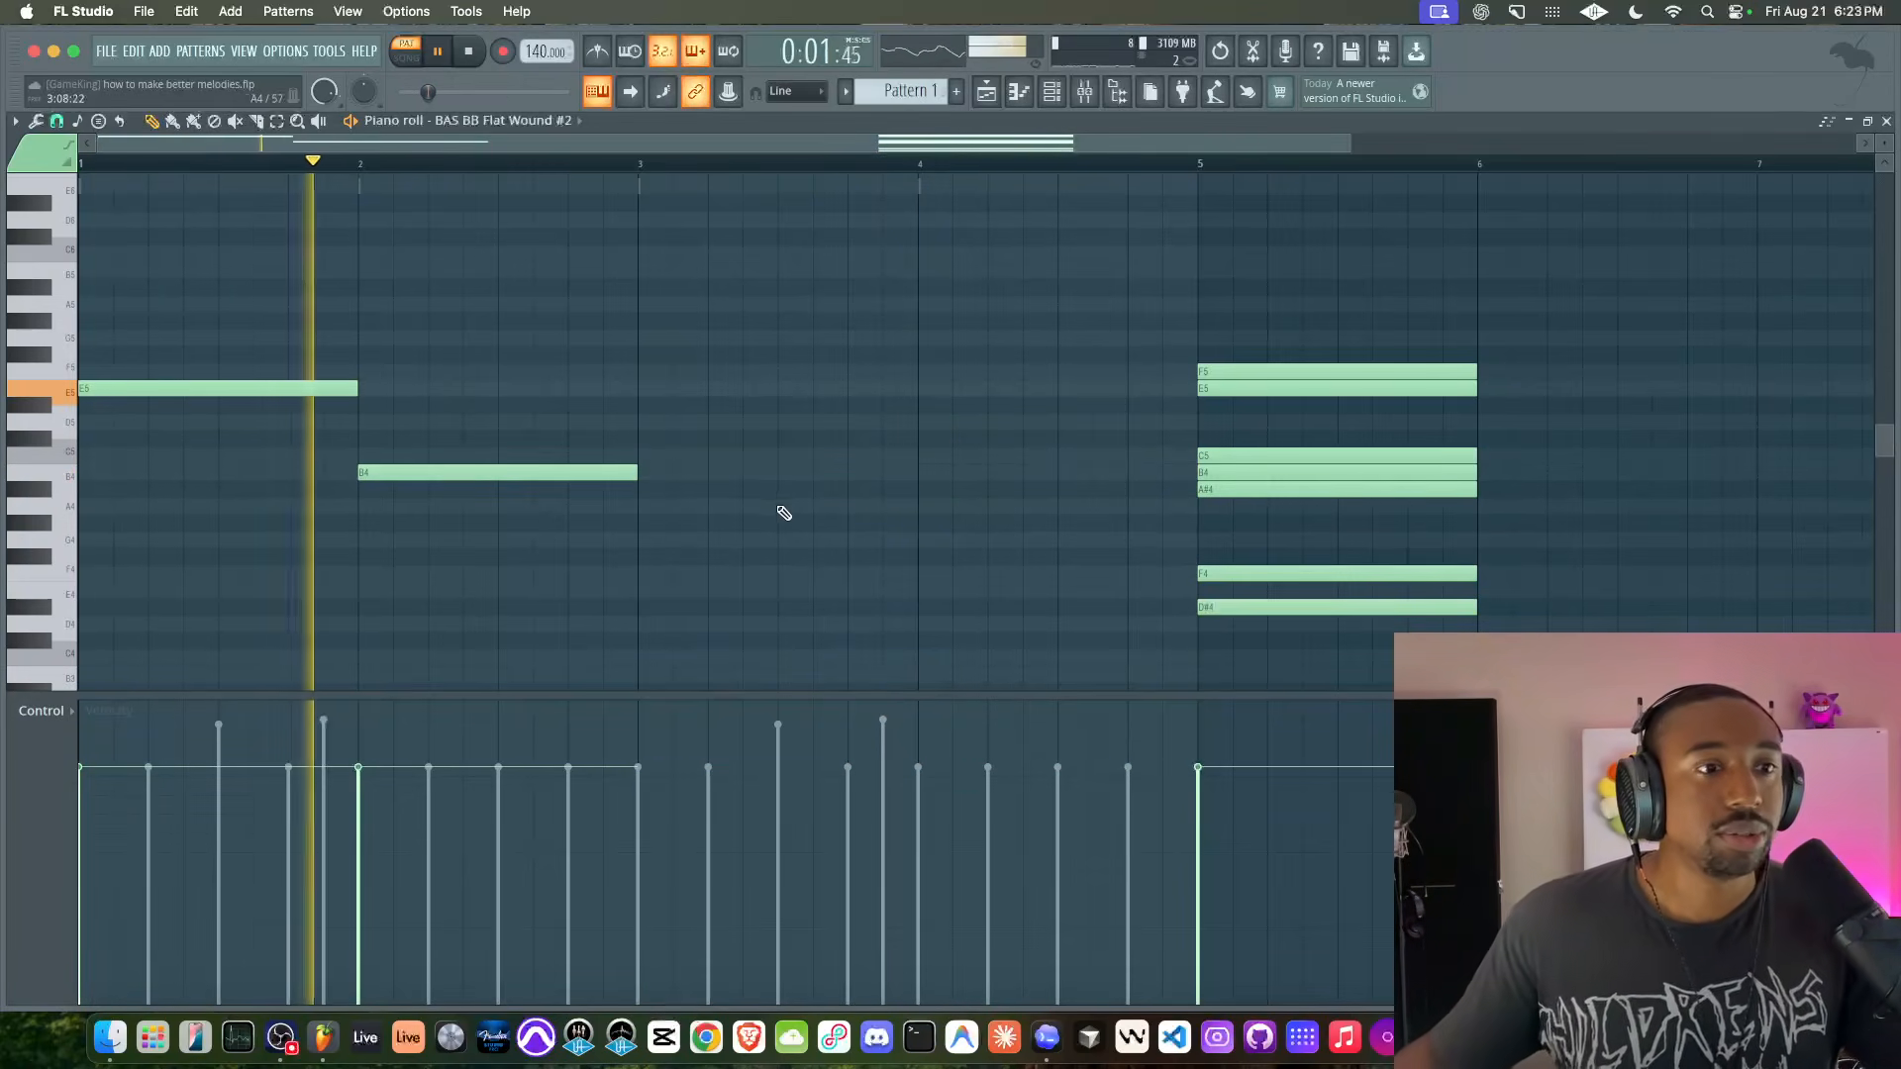
click(640, 573)
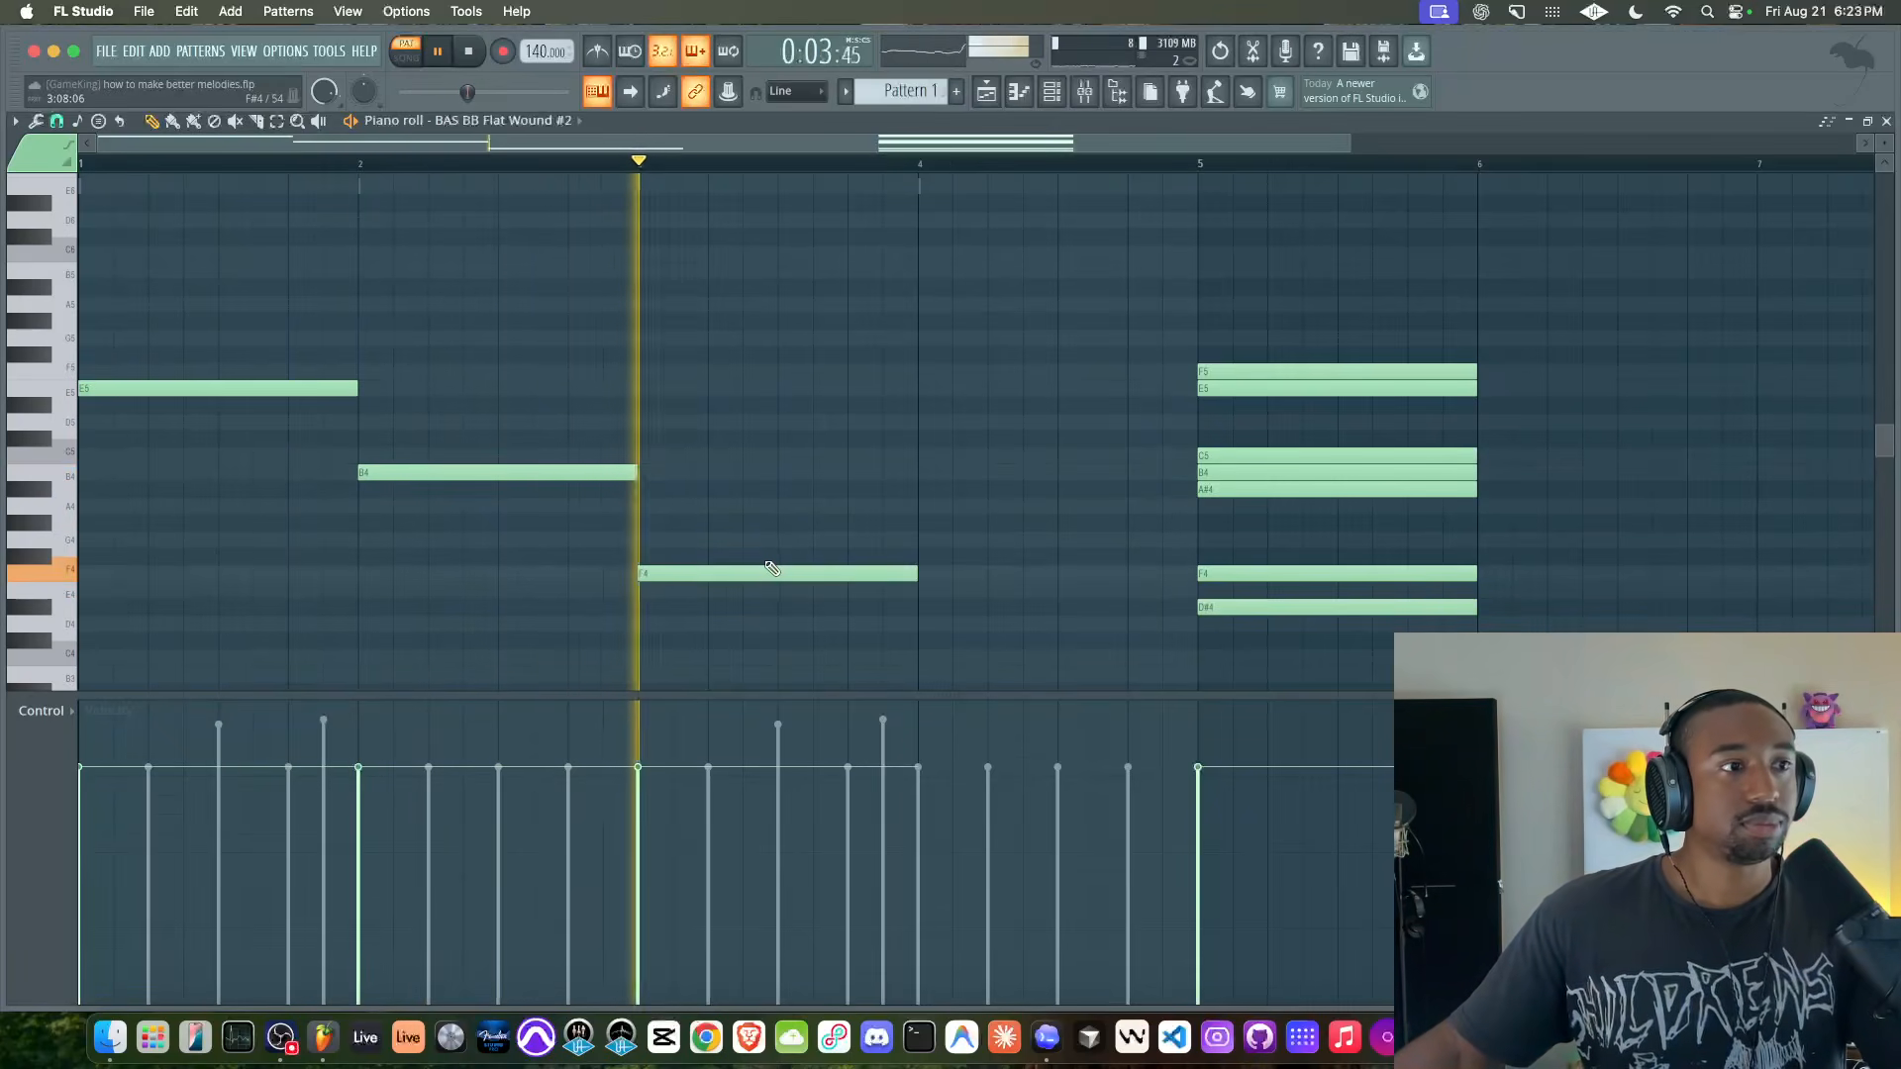
click(923, 606)
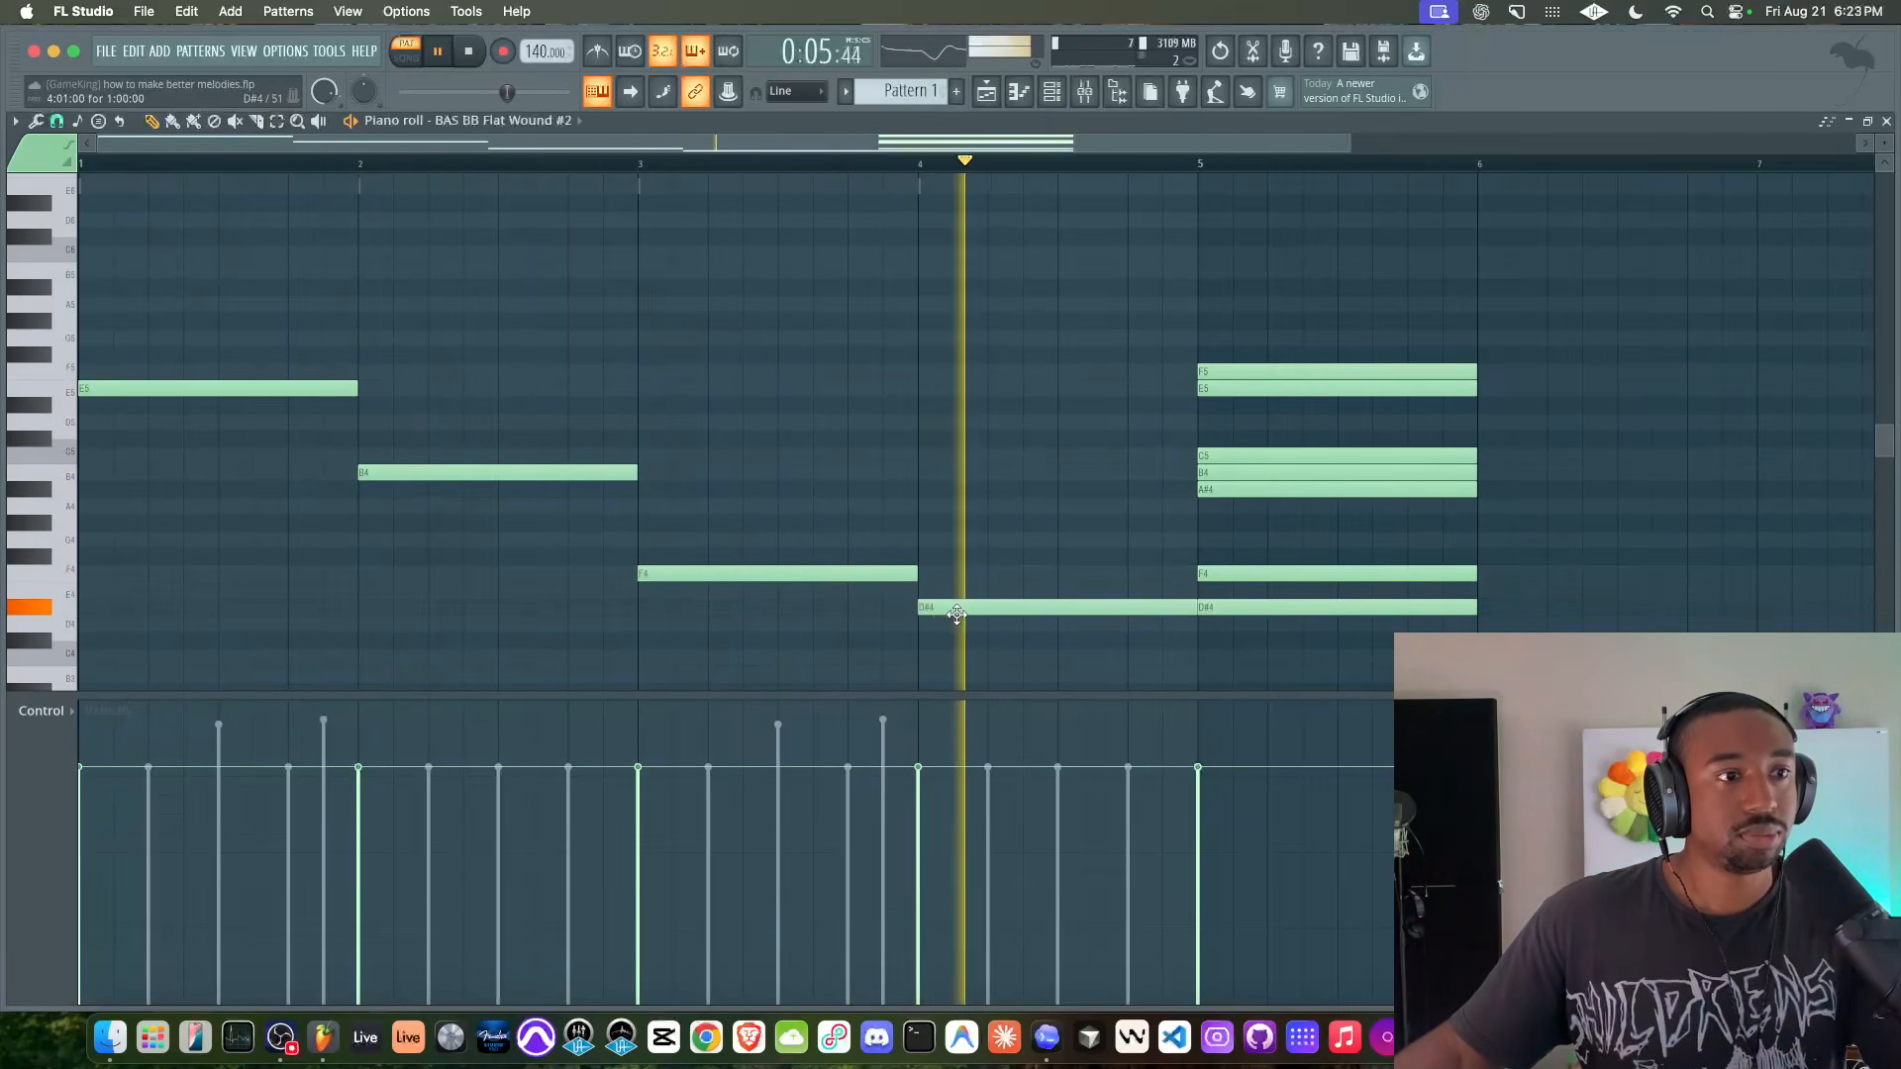
drag(1010, 624, 1010, 590)
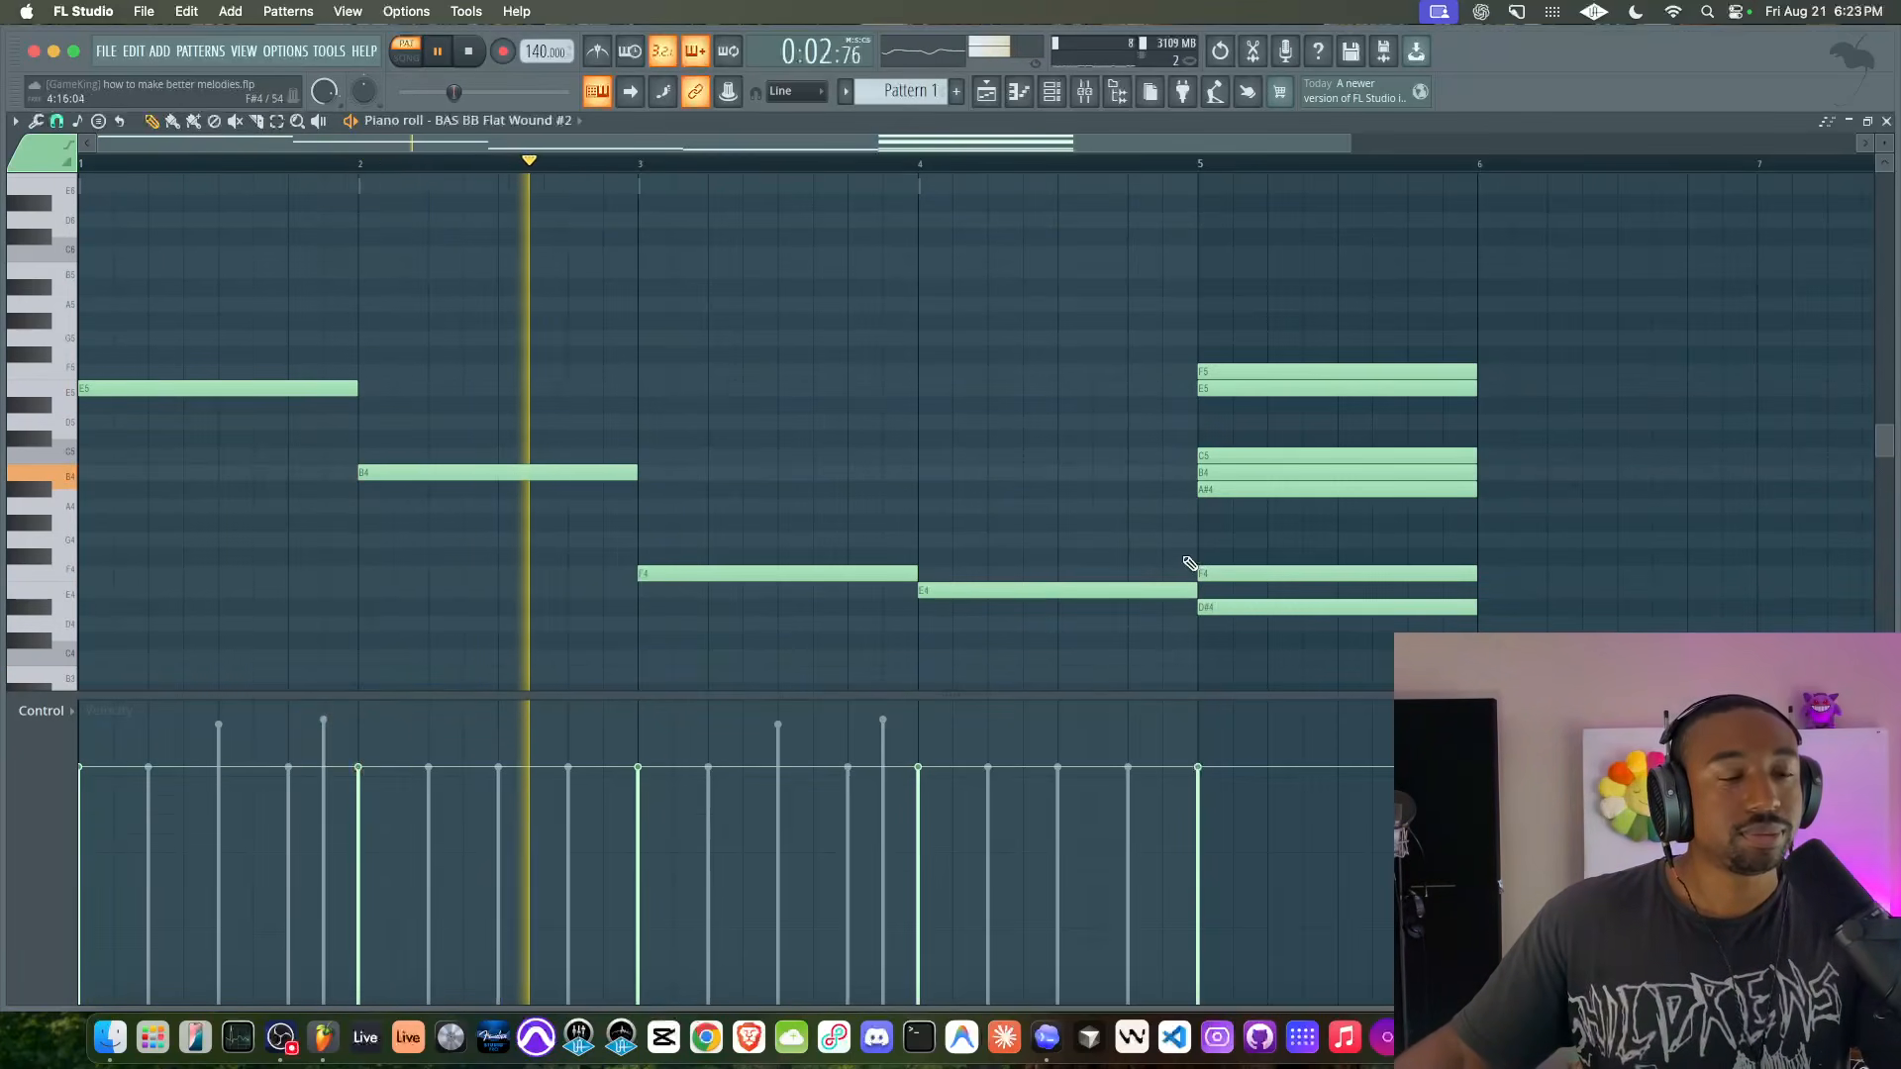
drag(1198, 164, 5, 170)
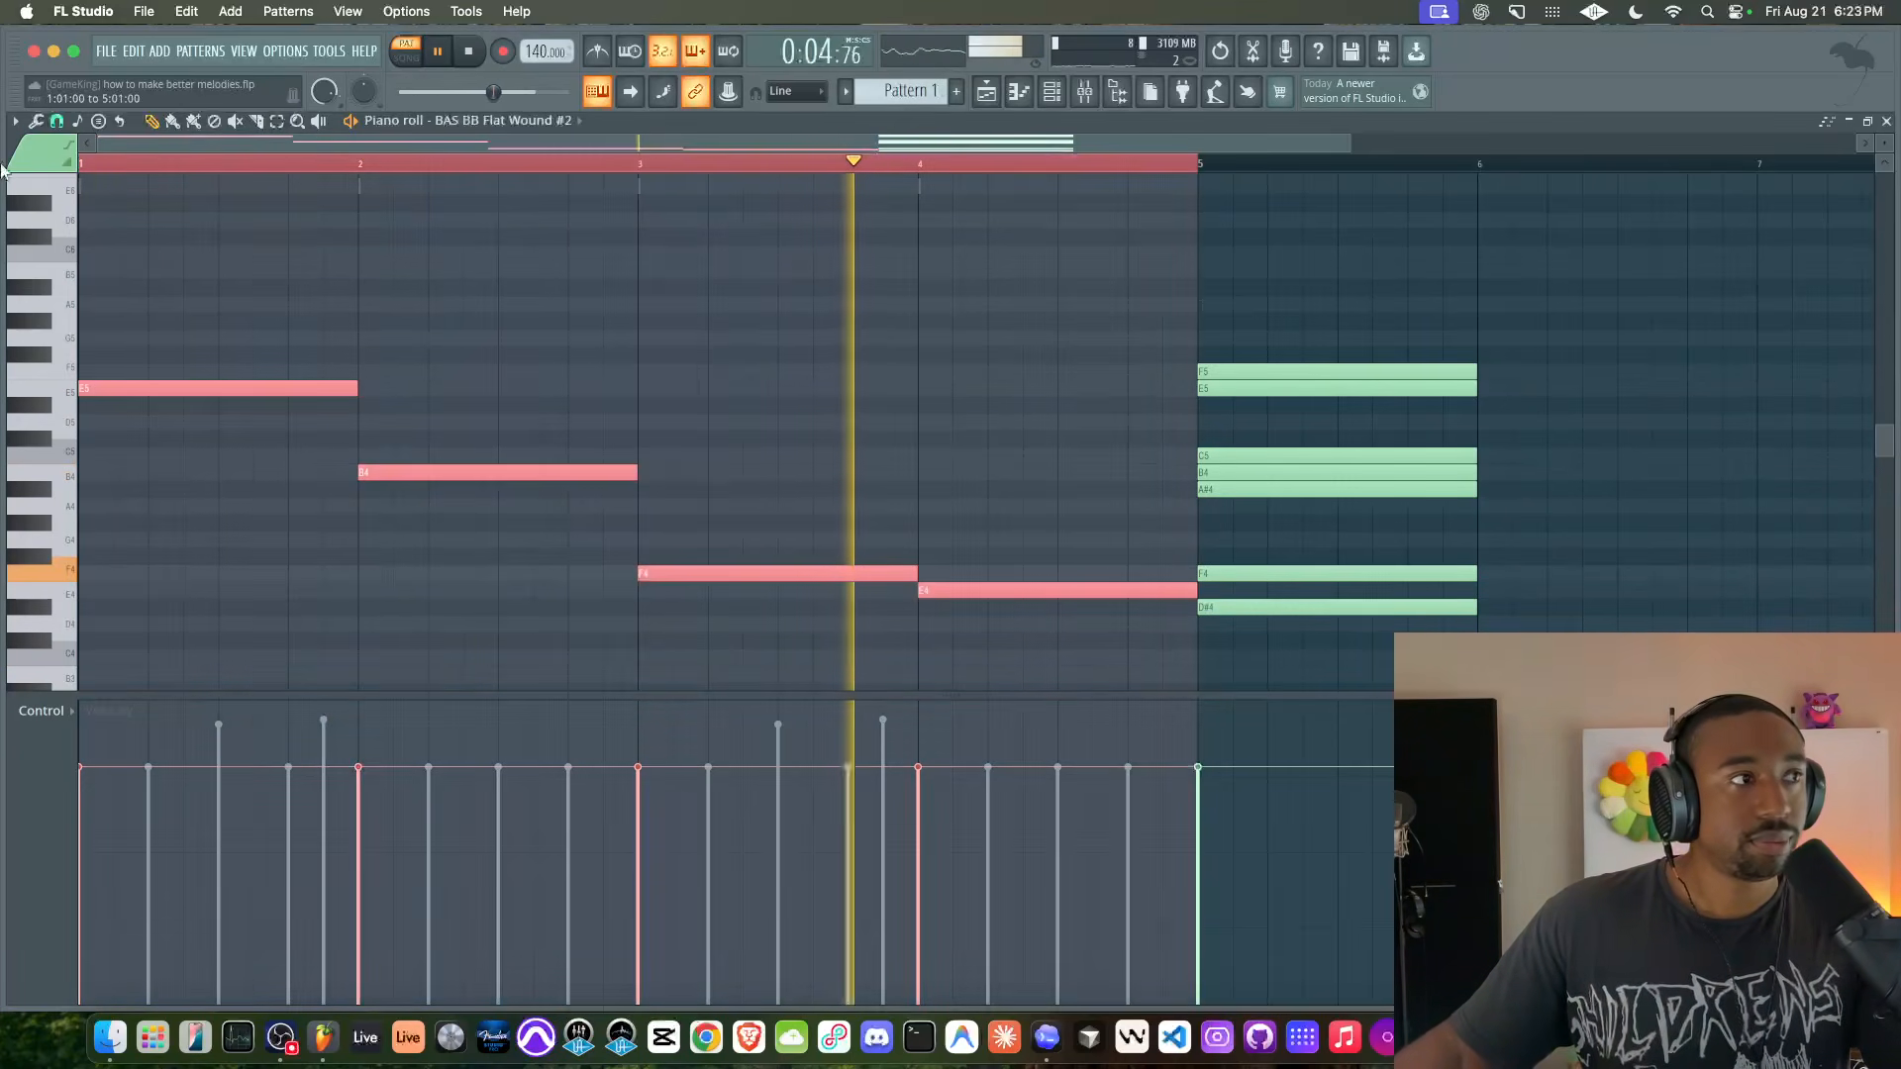
key(space)
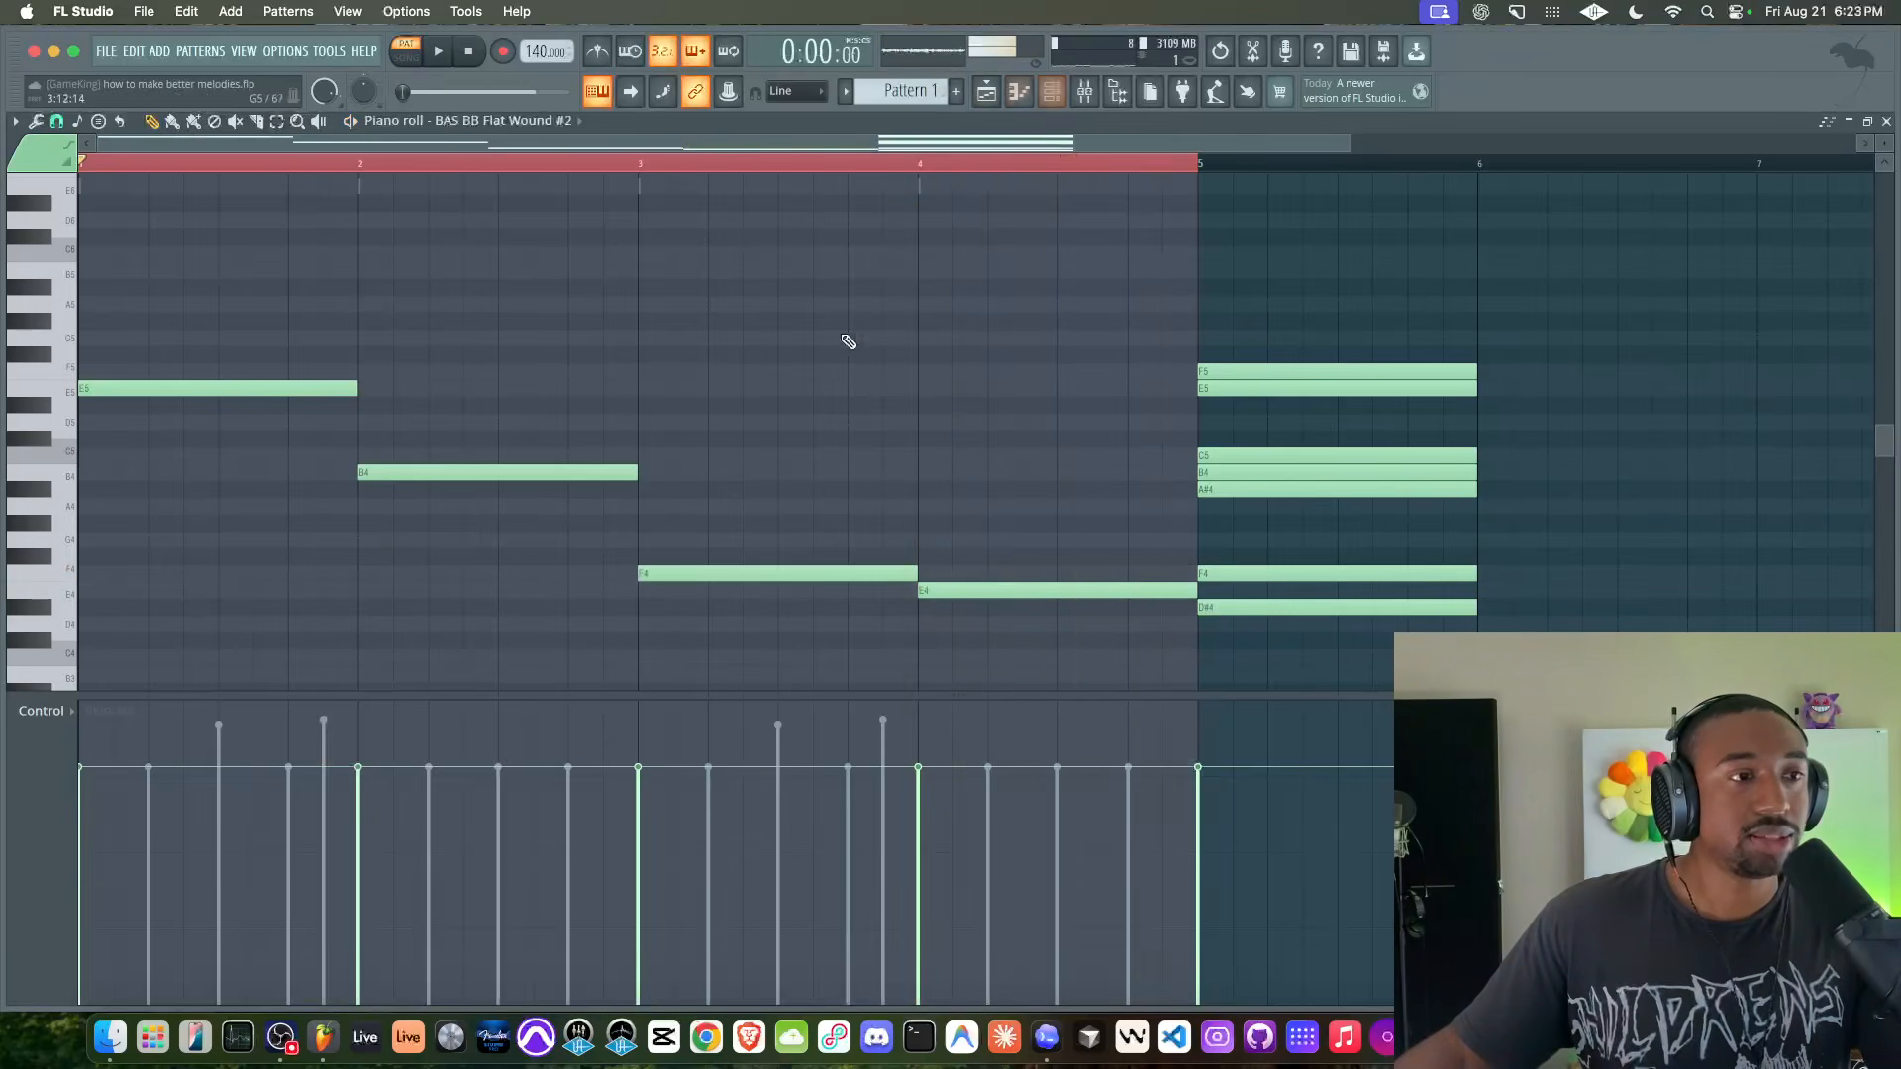
- Try the four sustained notes one octave higher while playing the loop
drag(1010, 327, 153, 649)
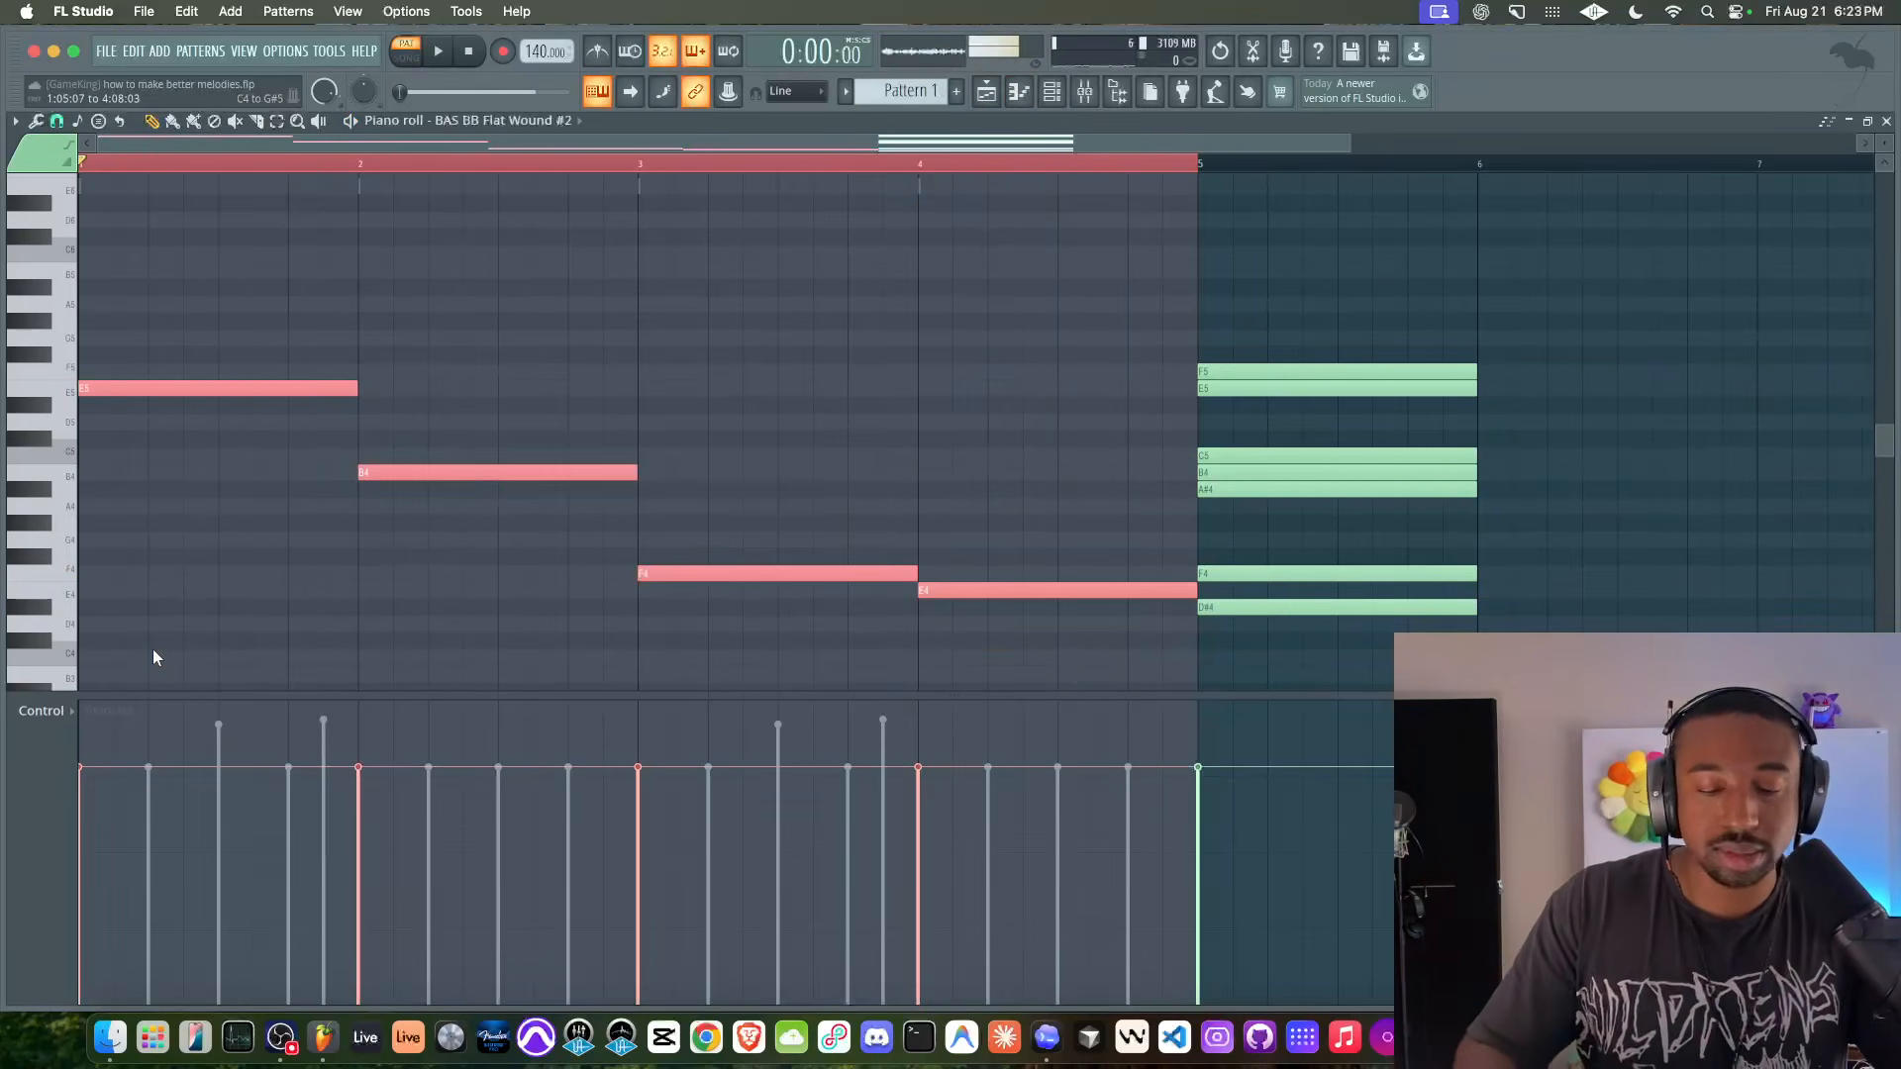
key(ctrl+Up)
key(space)
scroll(318, 479, up, 4)
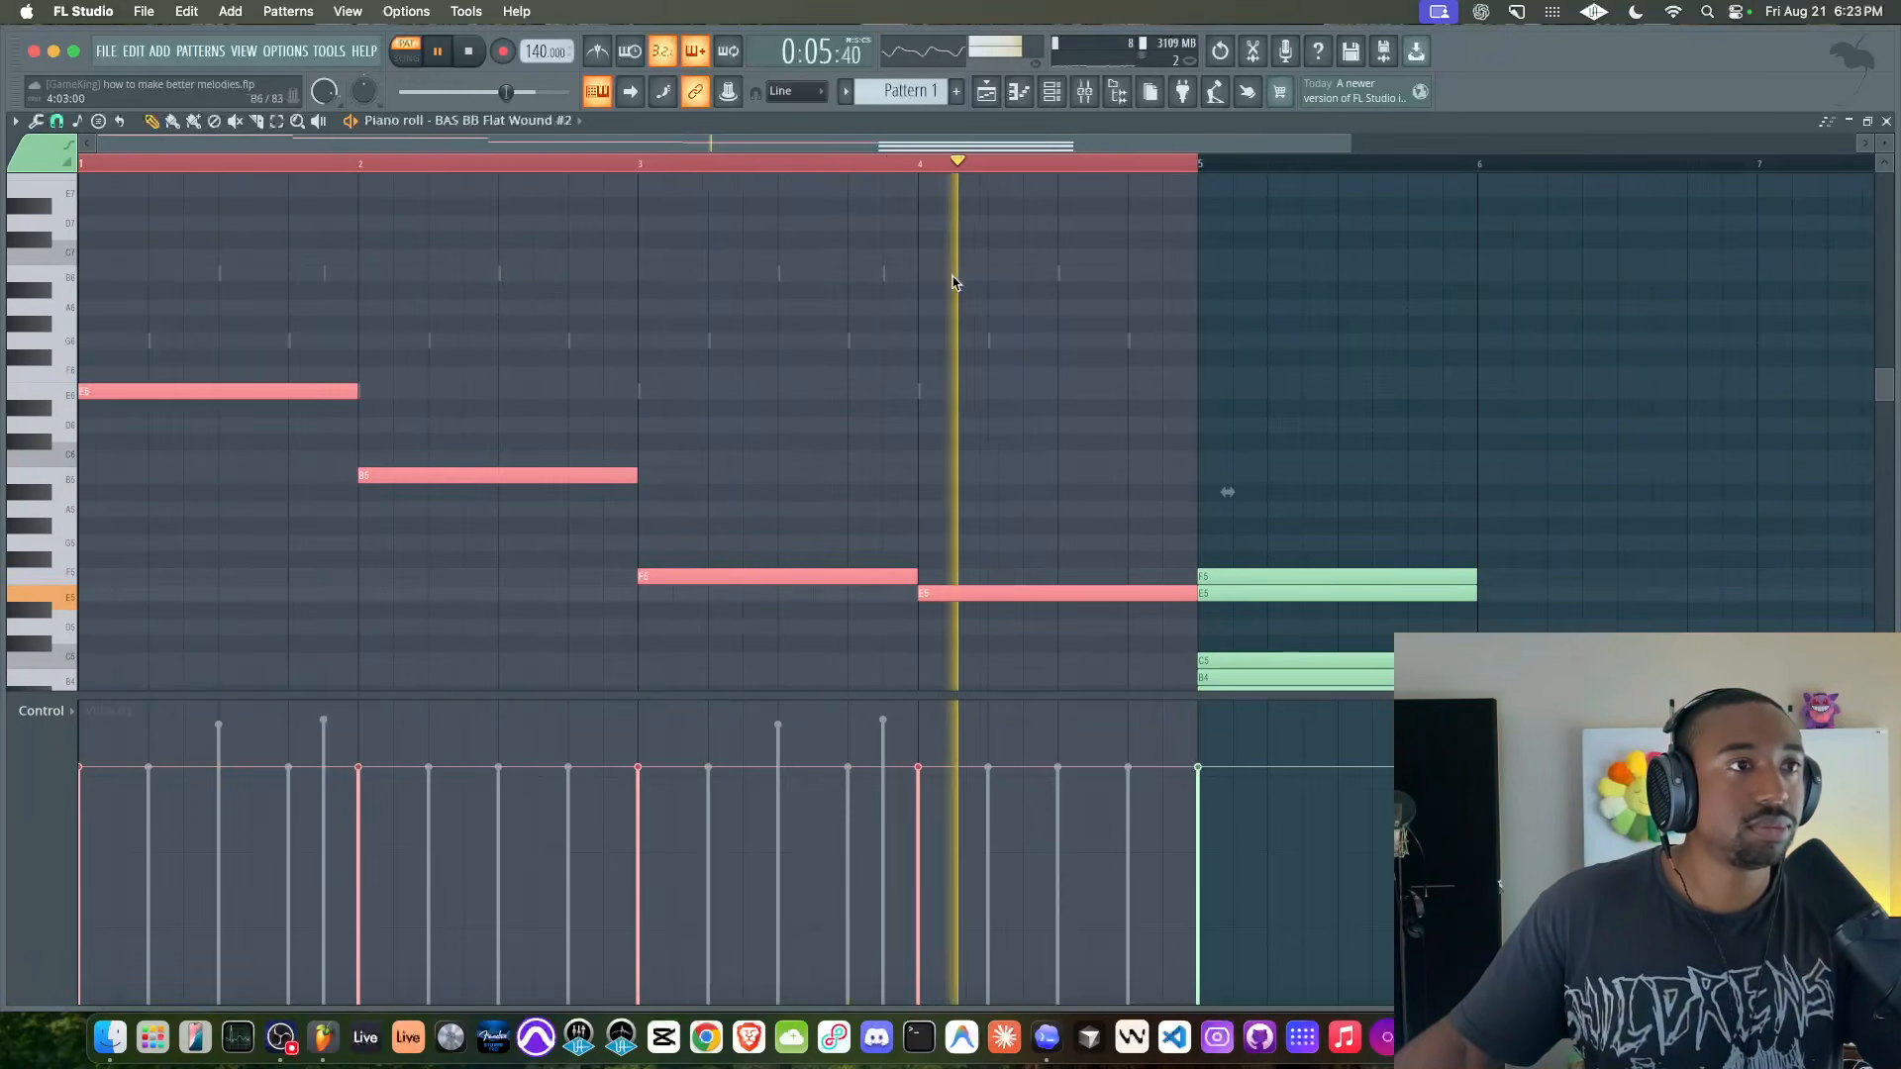
scroll(985, 217, up, 2)
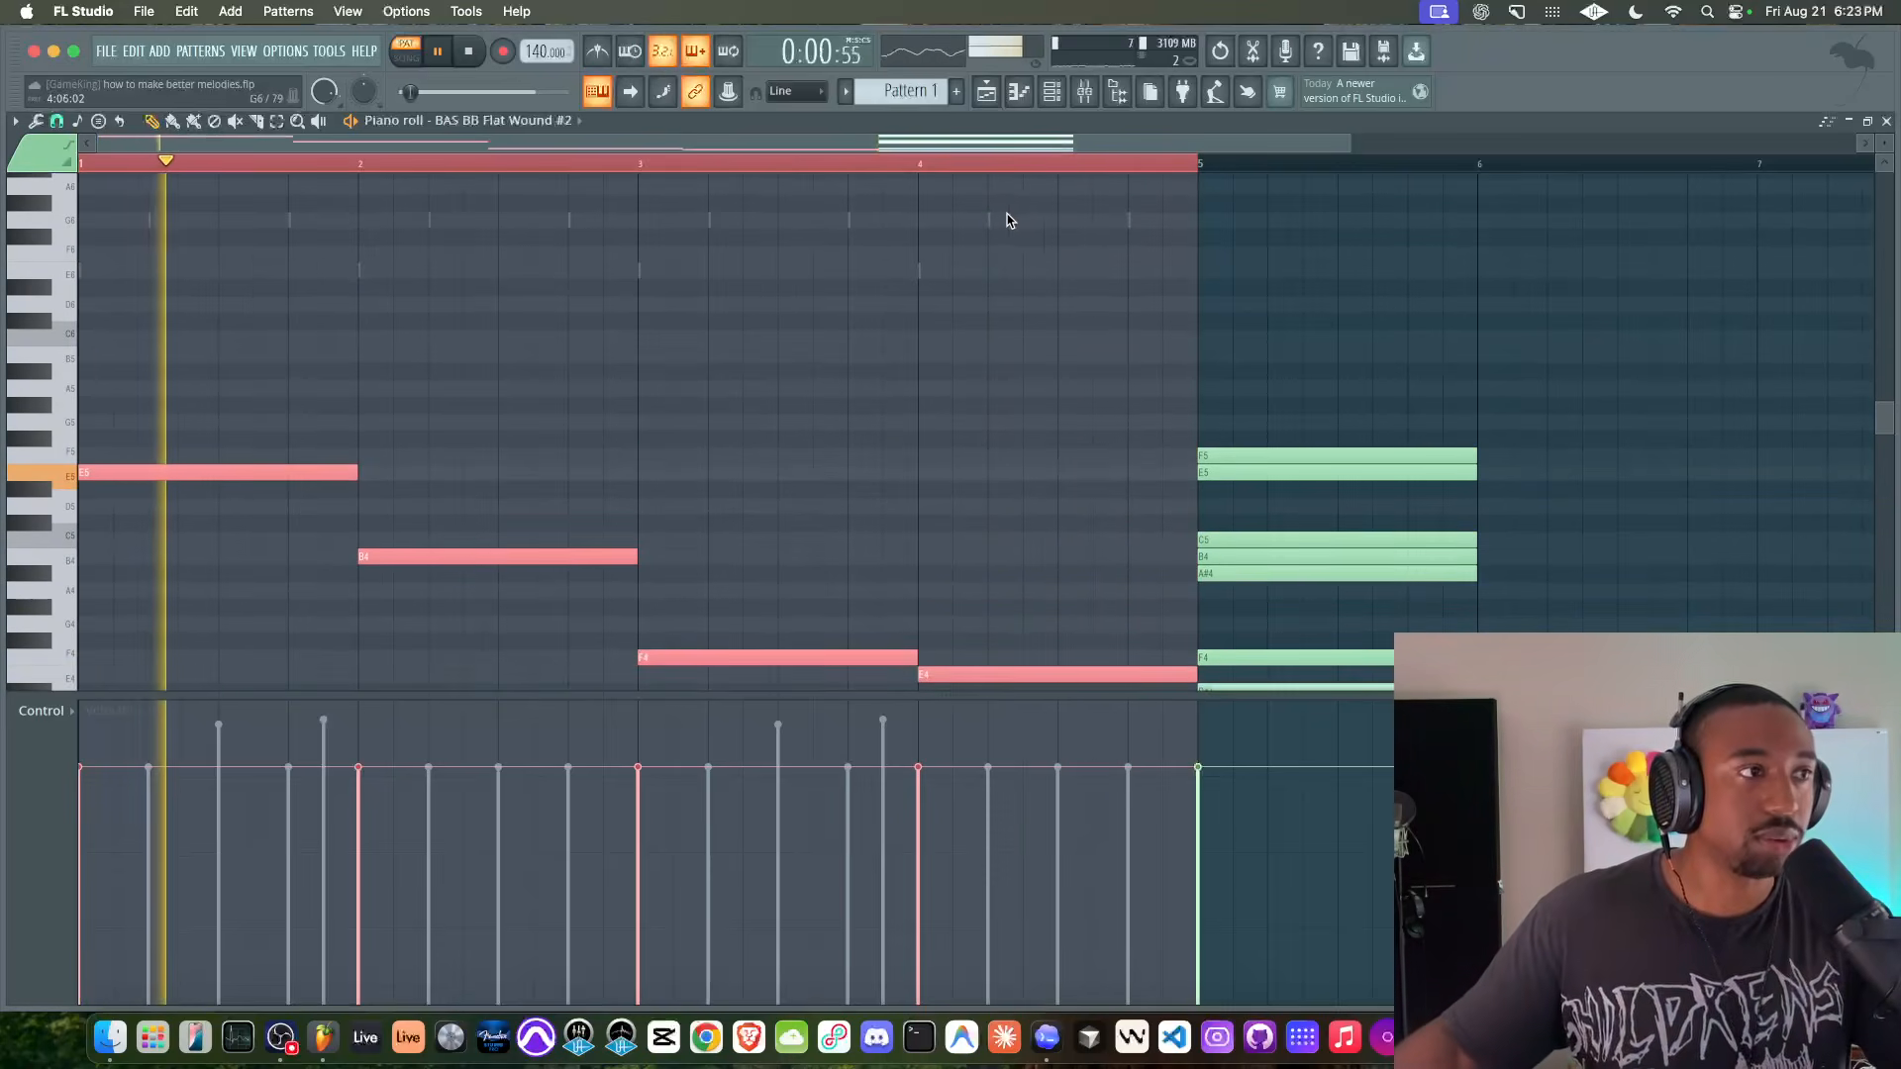
- Select the BAS BB Flat Wound channel in the channel rack and play both layers together
click(1114, 93)
key(space)
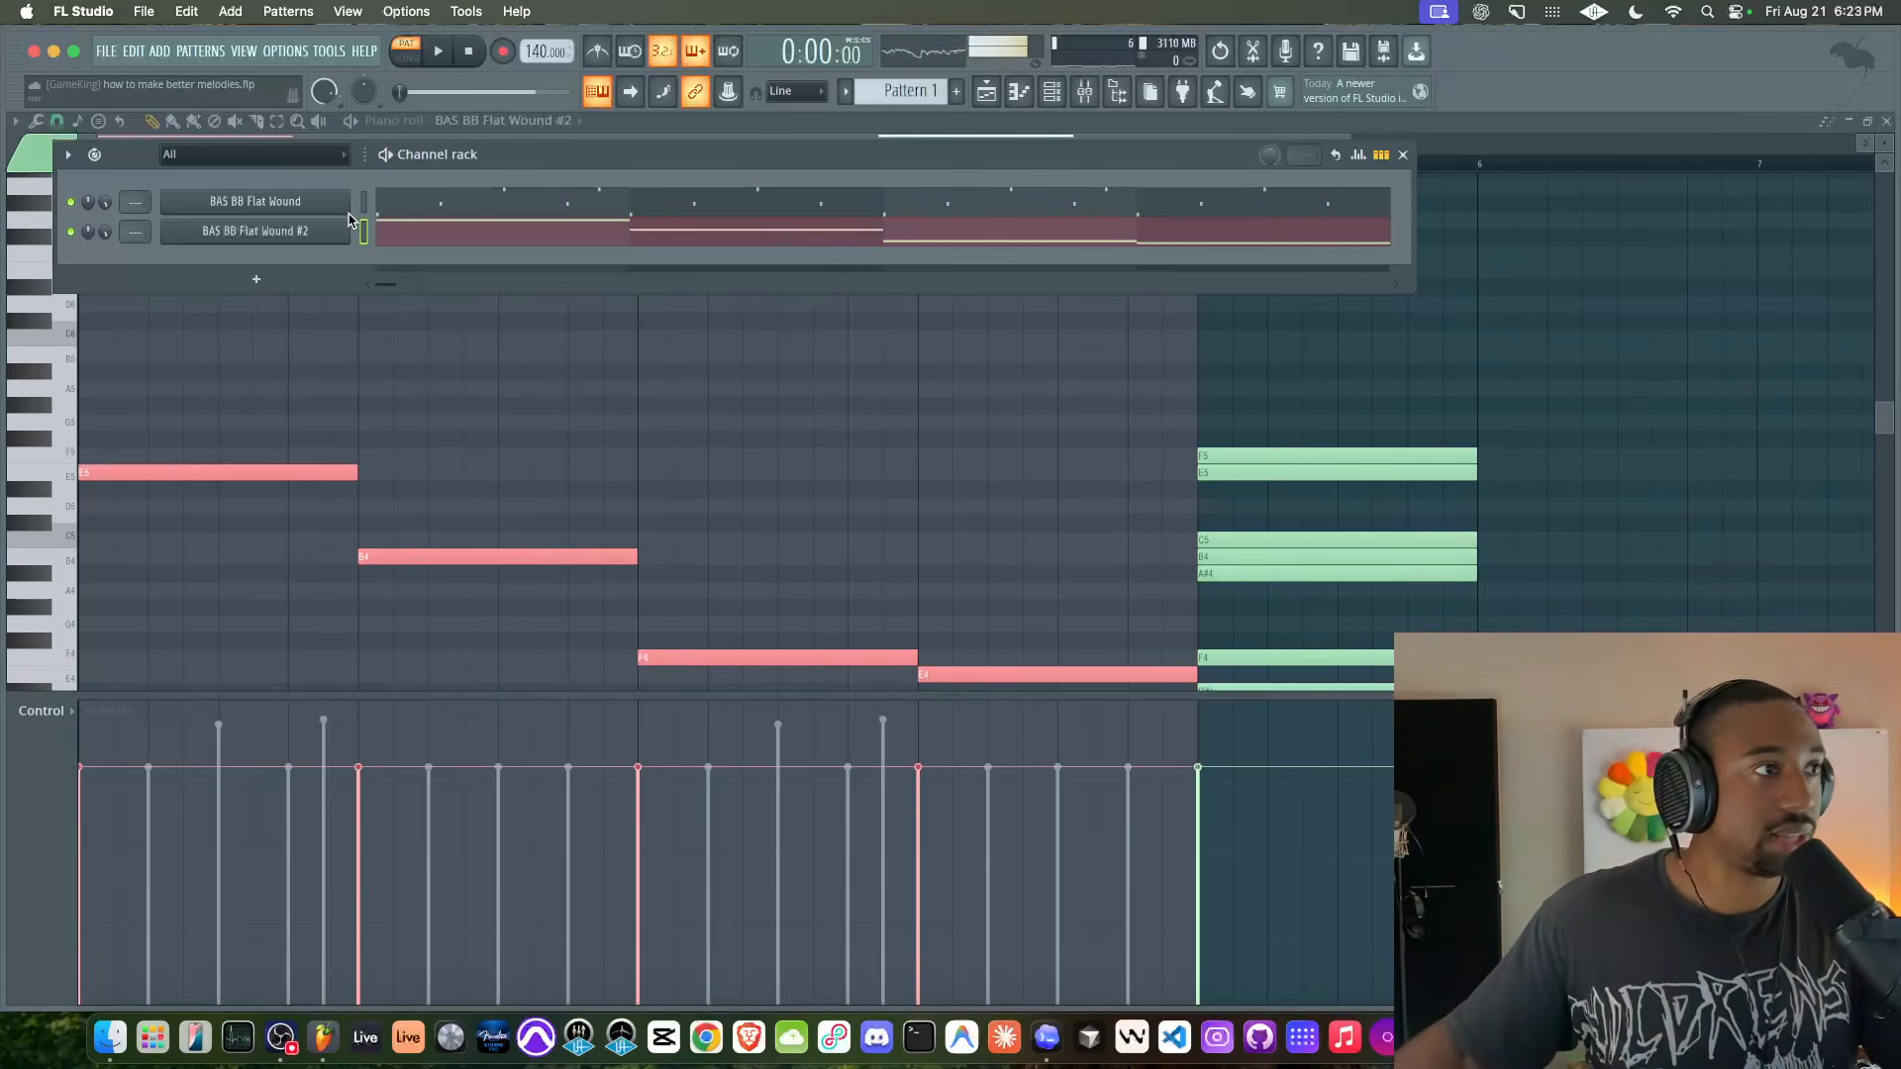
click(386, 201)
click(1052, 92)
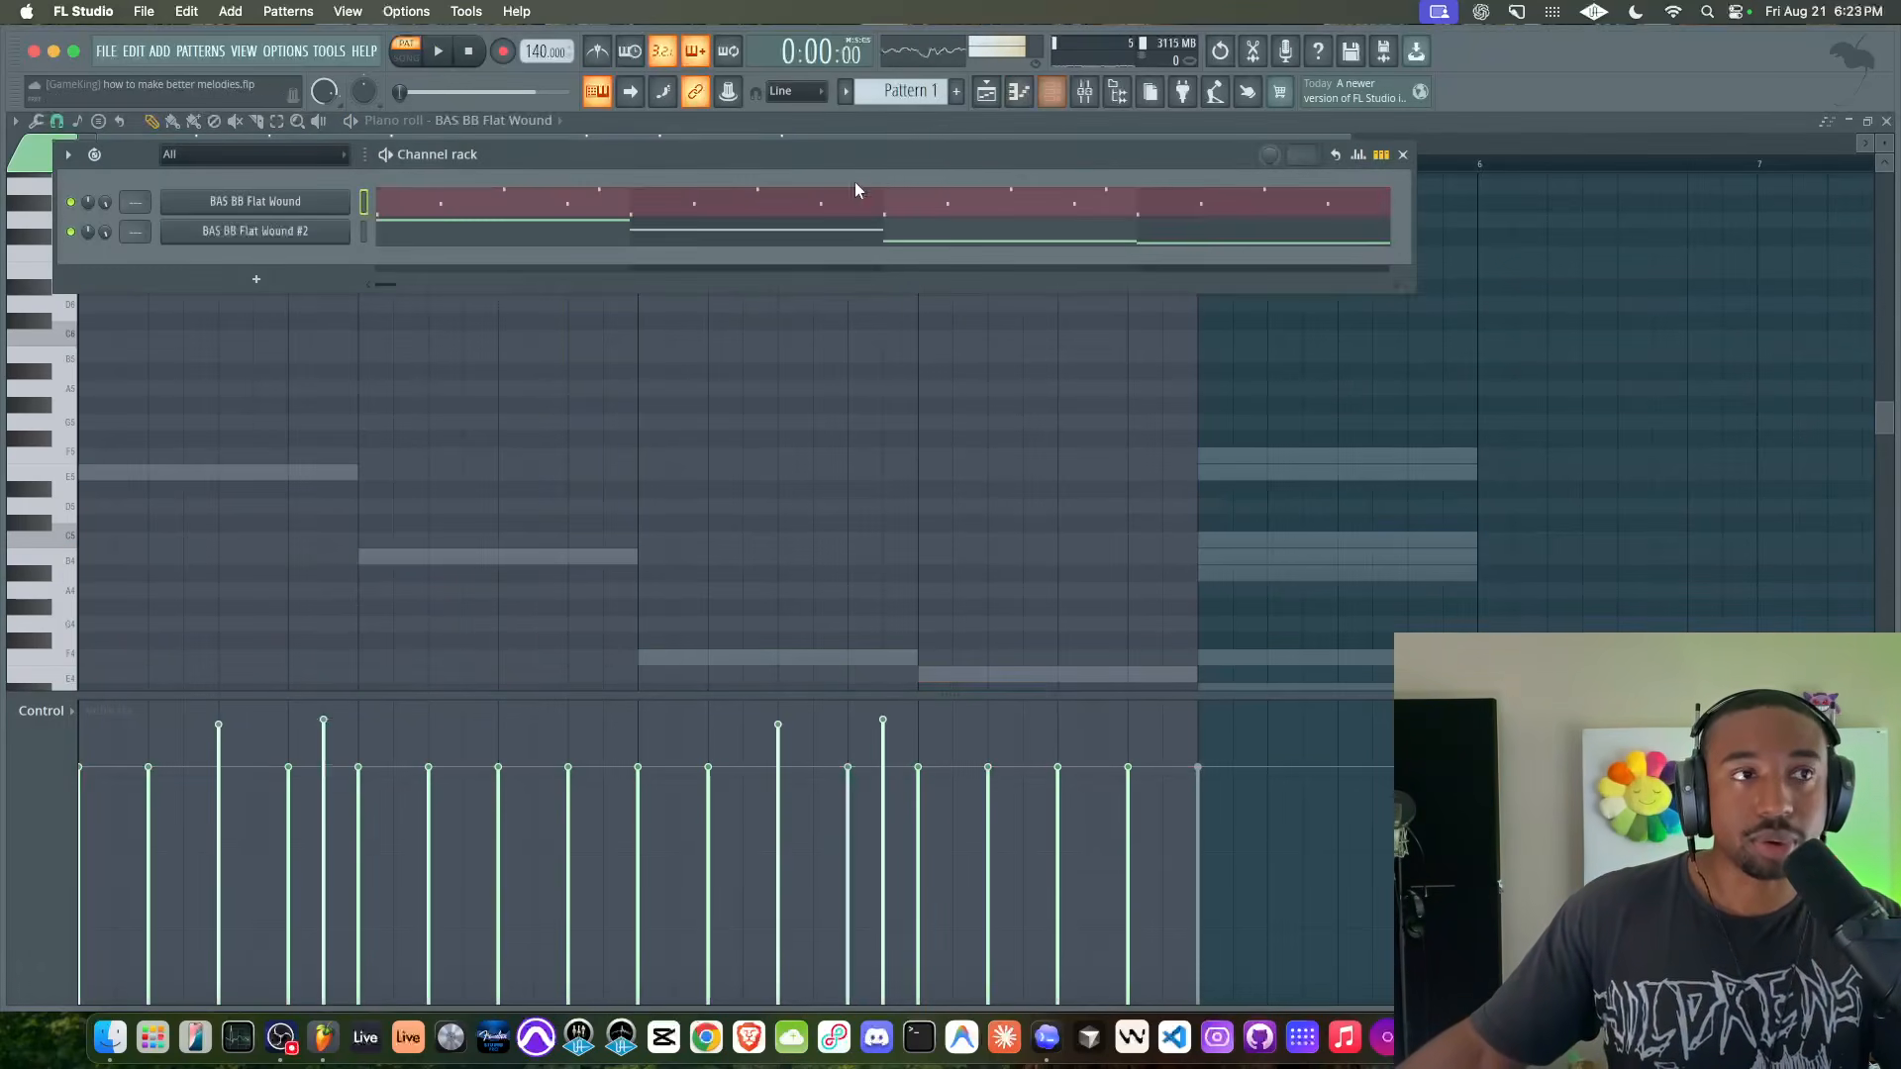
key(space)
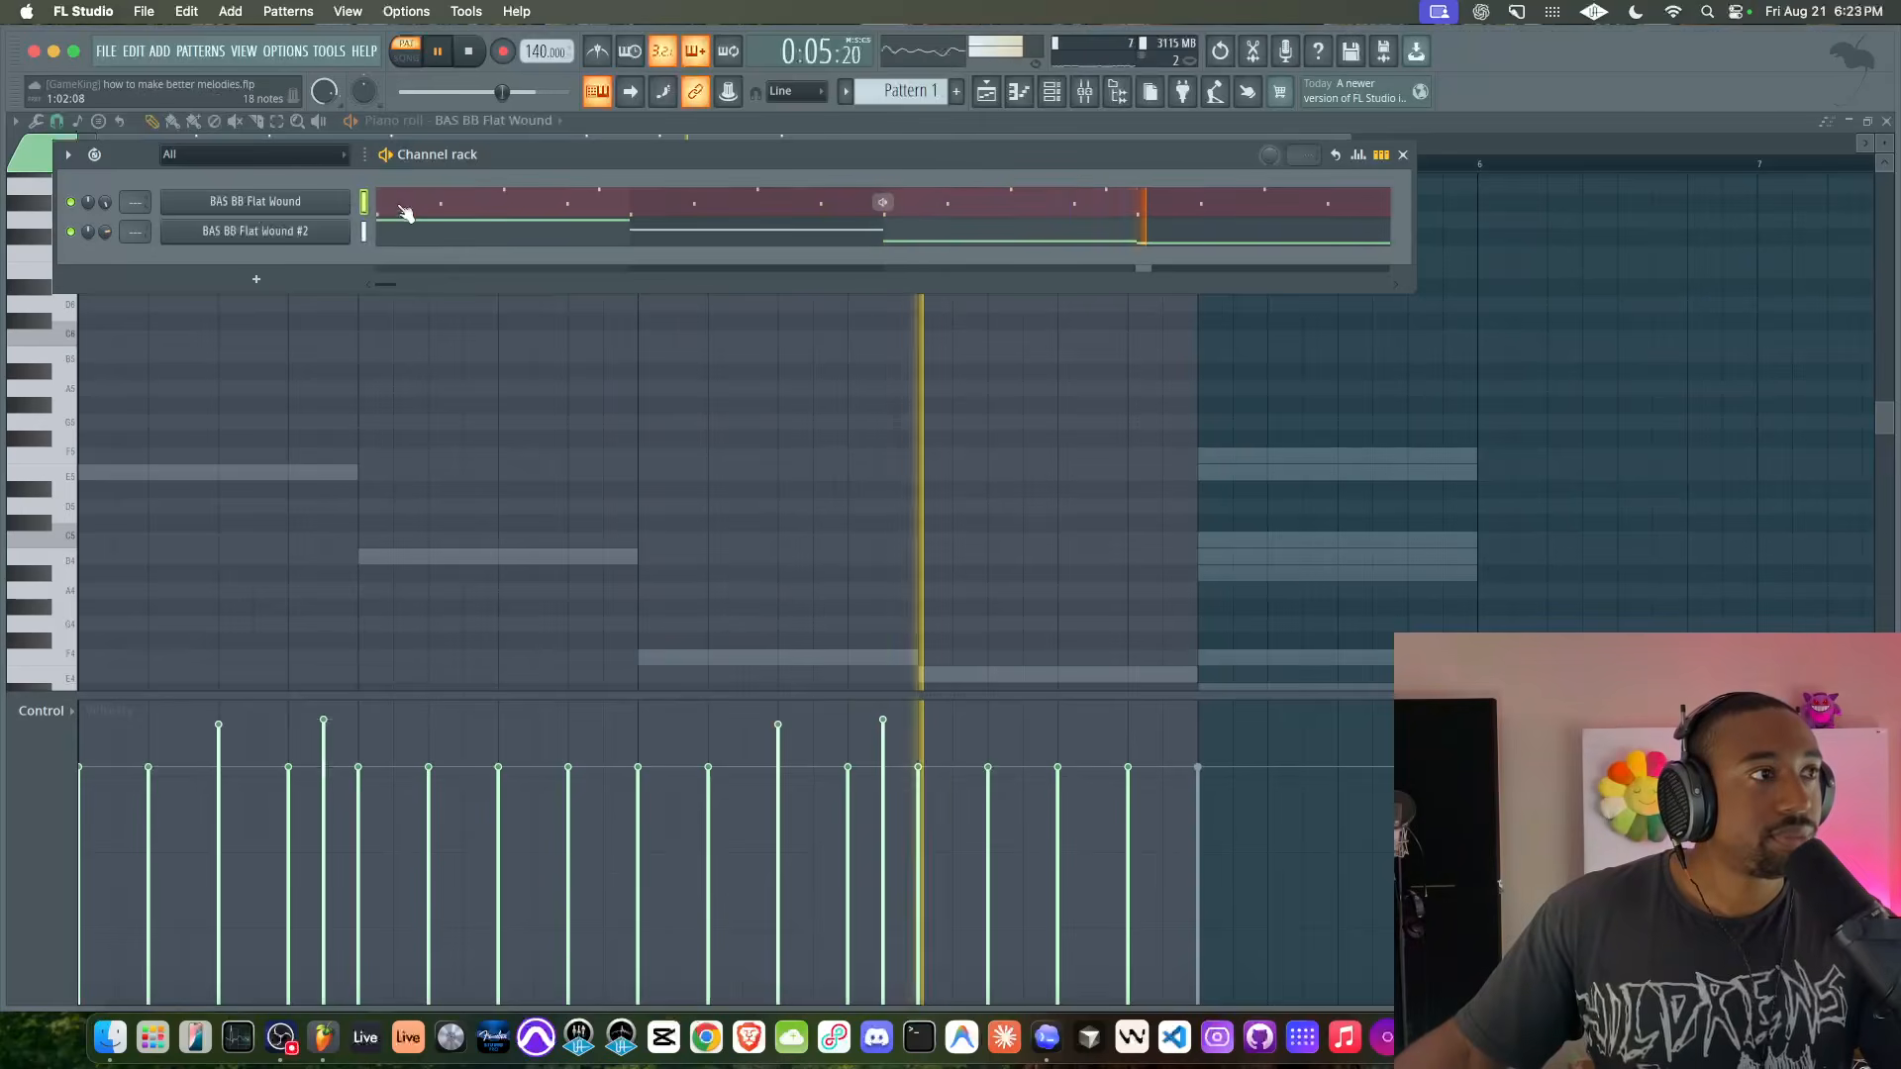
- Stop playback and route the BAS BB Flat Wound channel to mixer track 1
key(space)
key(super+l)
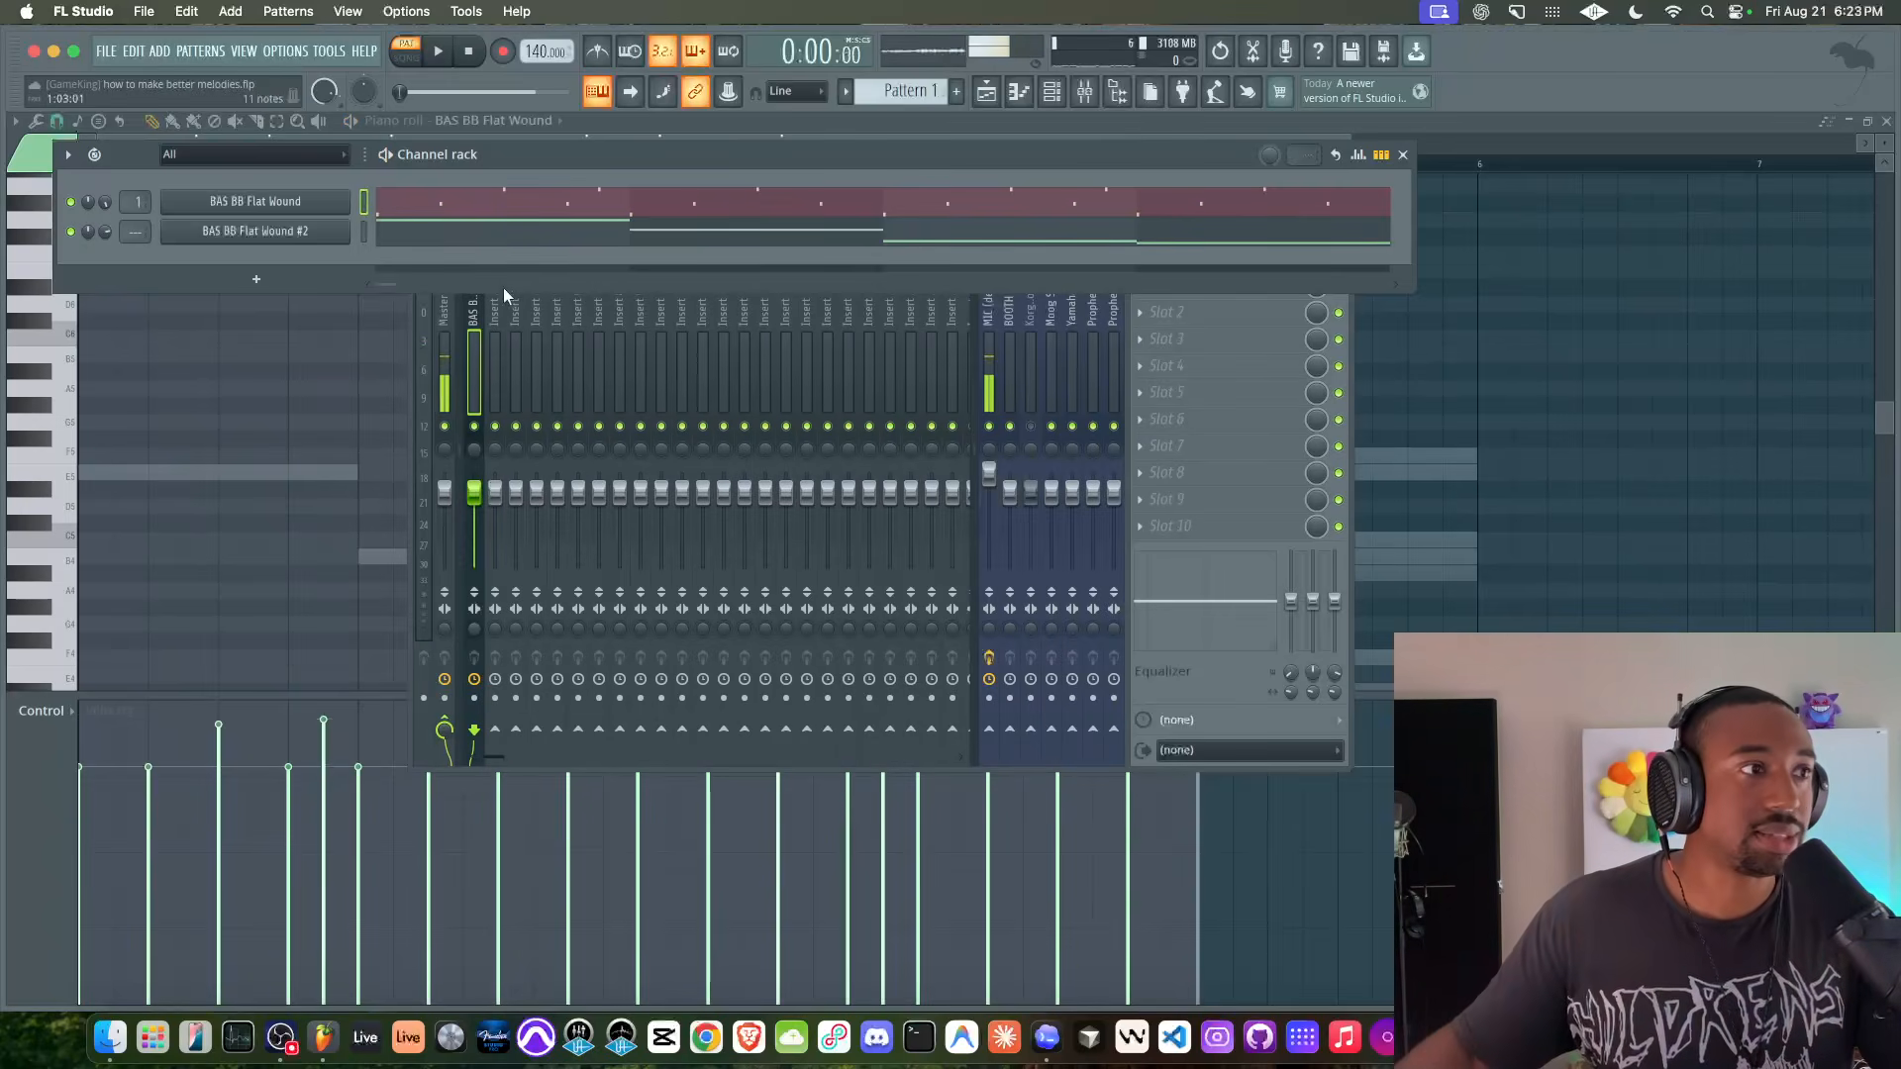
click(479, 332)
- Load Fruity Stereo Shaper in the melody track's first effect slot and increase its delay toward the right during playback
click(1203, 288)
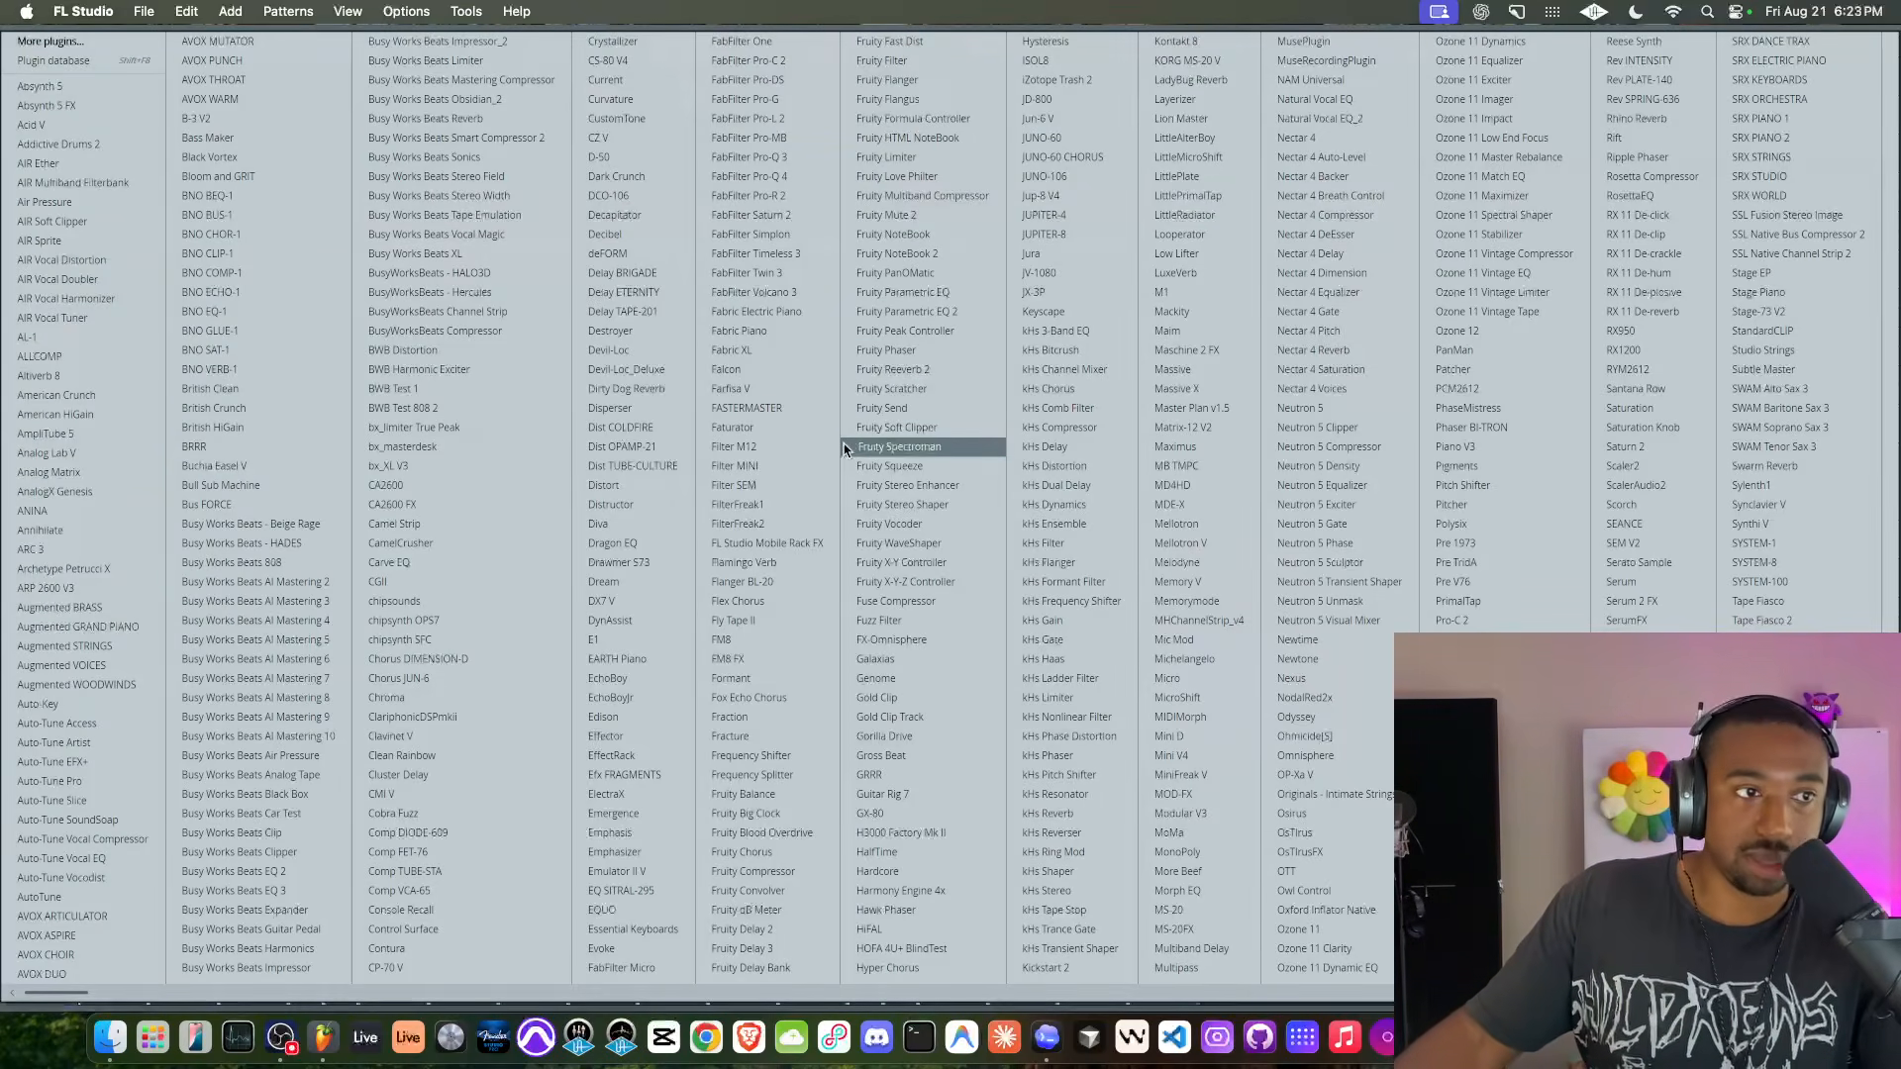
click(896, 504)
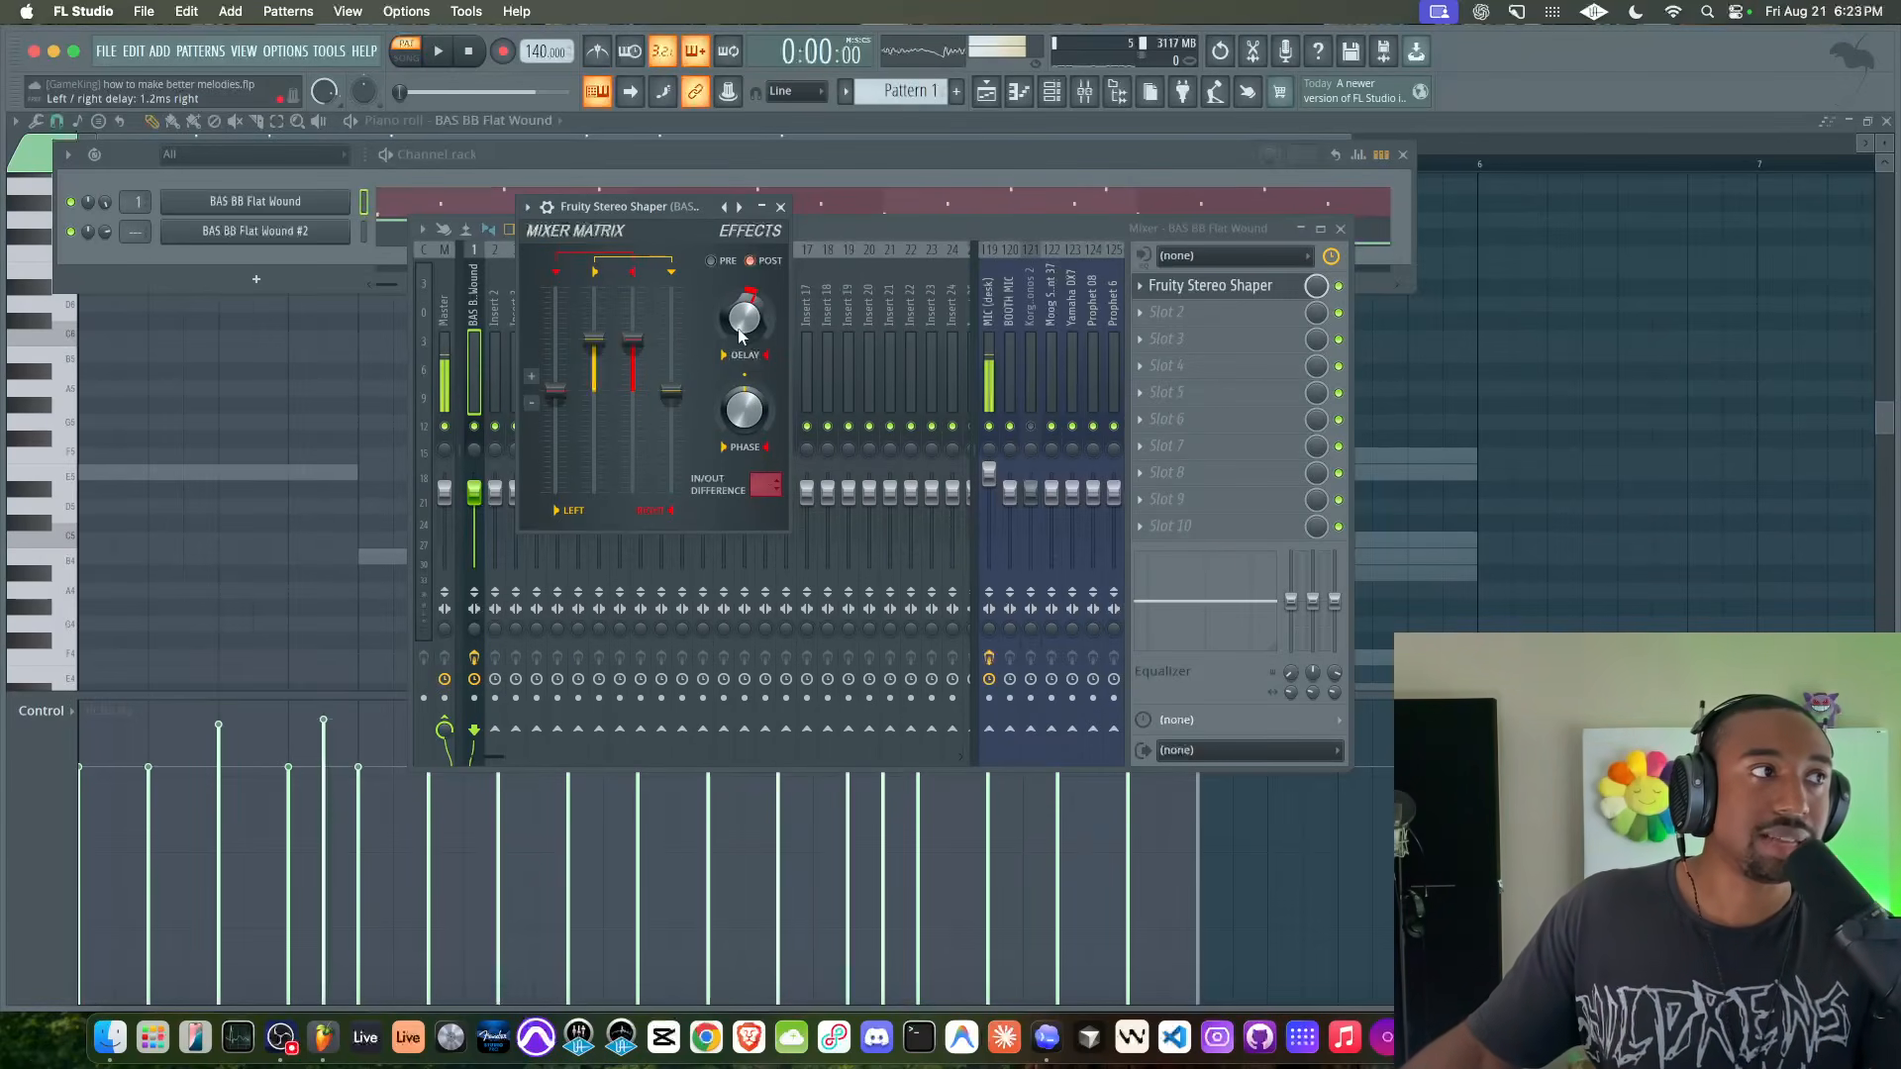
key(space)
drag(740, 337, 739, 319)
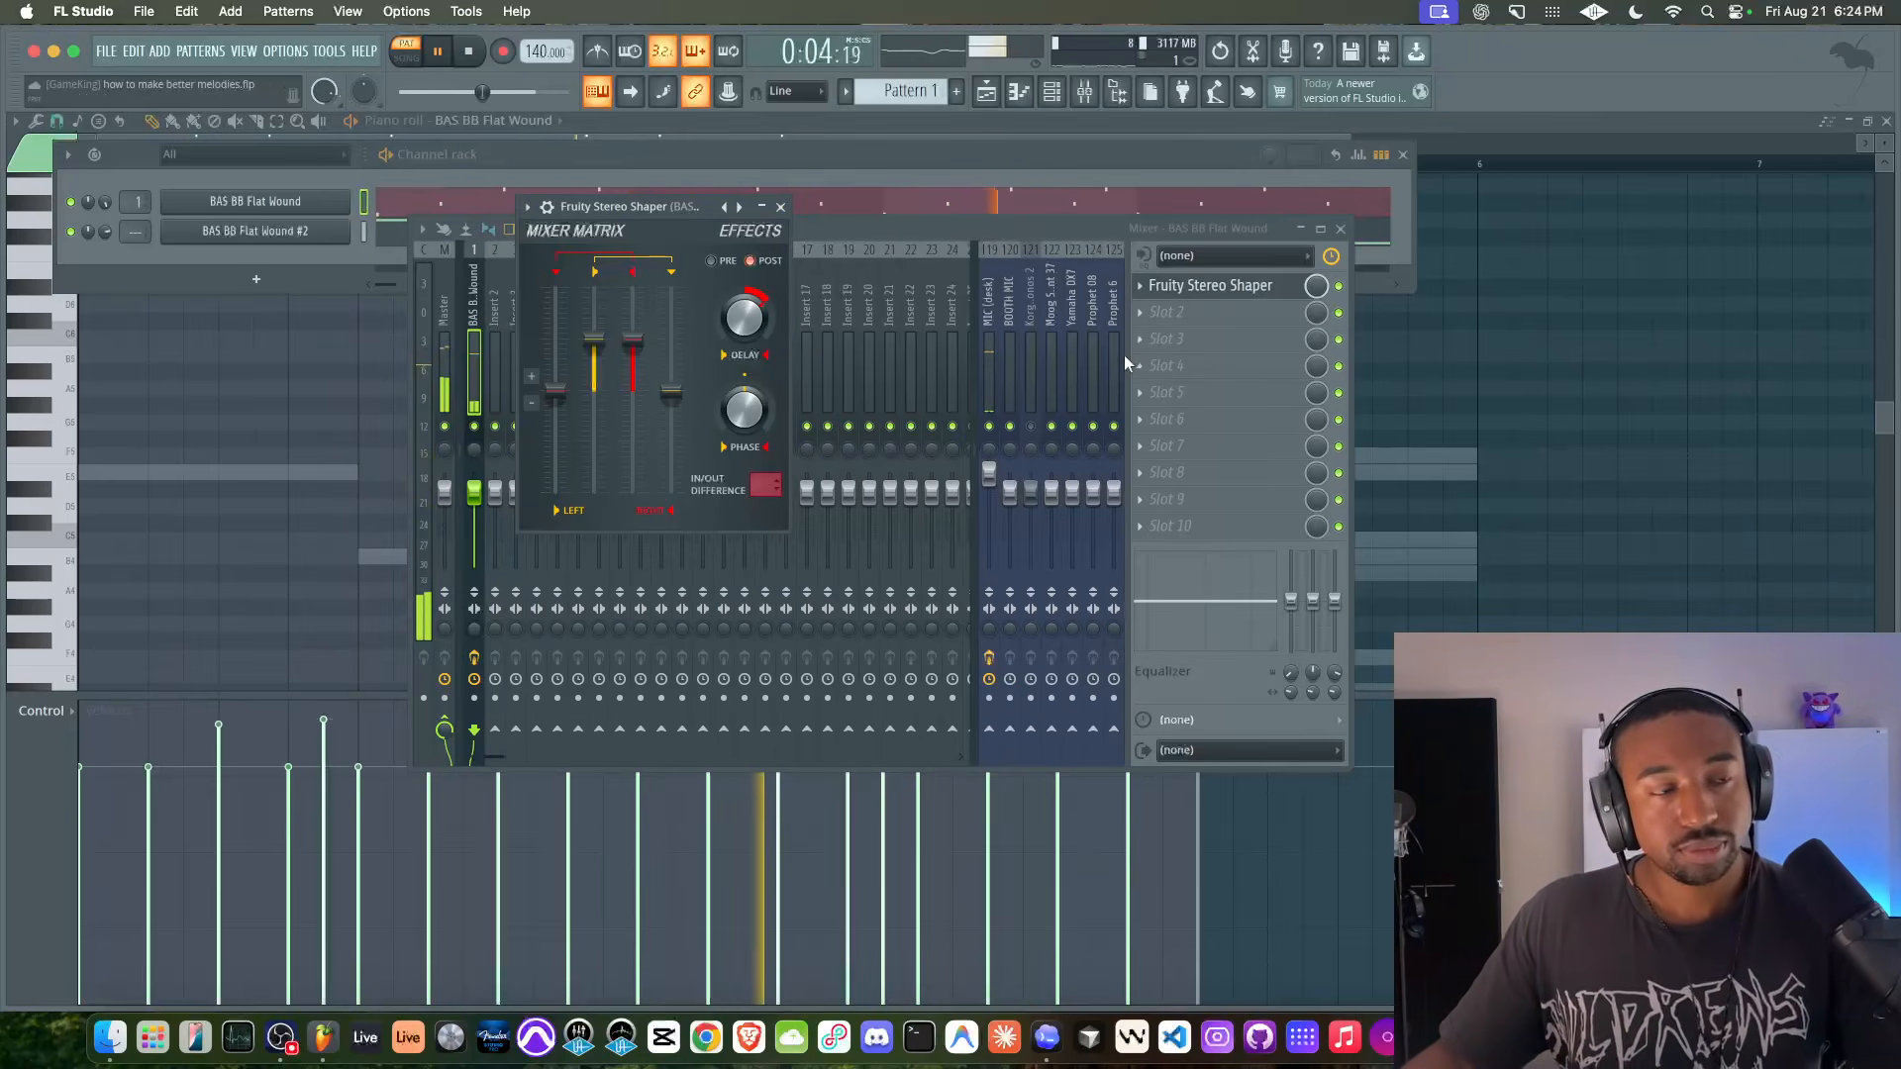
- Stop the loop playback and toggle the mute on the microphone's mixer track so the mic ends up unmuted
click(998, 426)
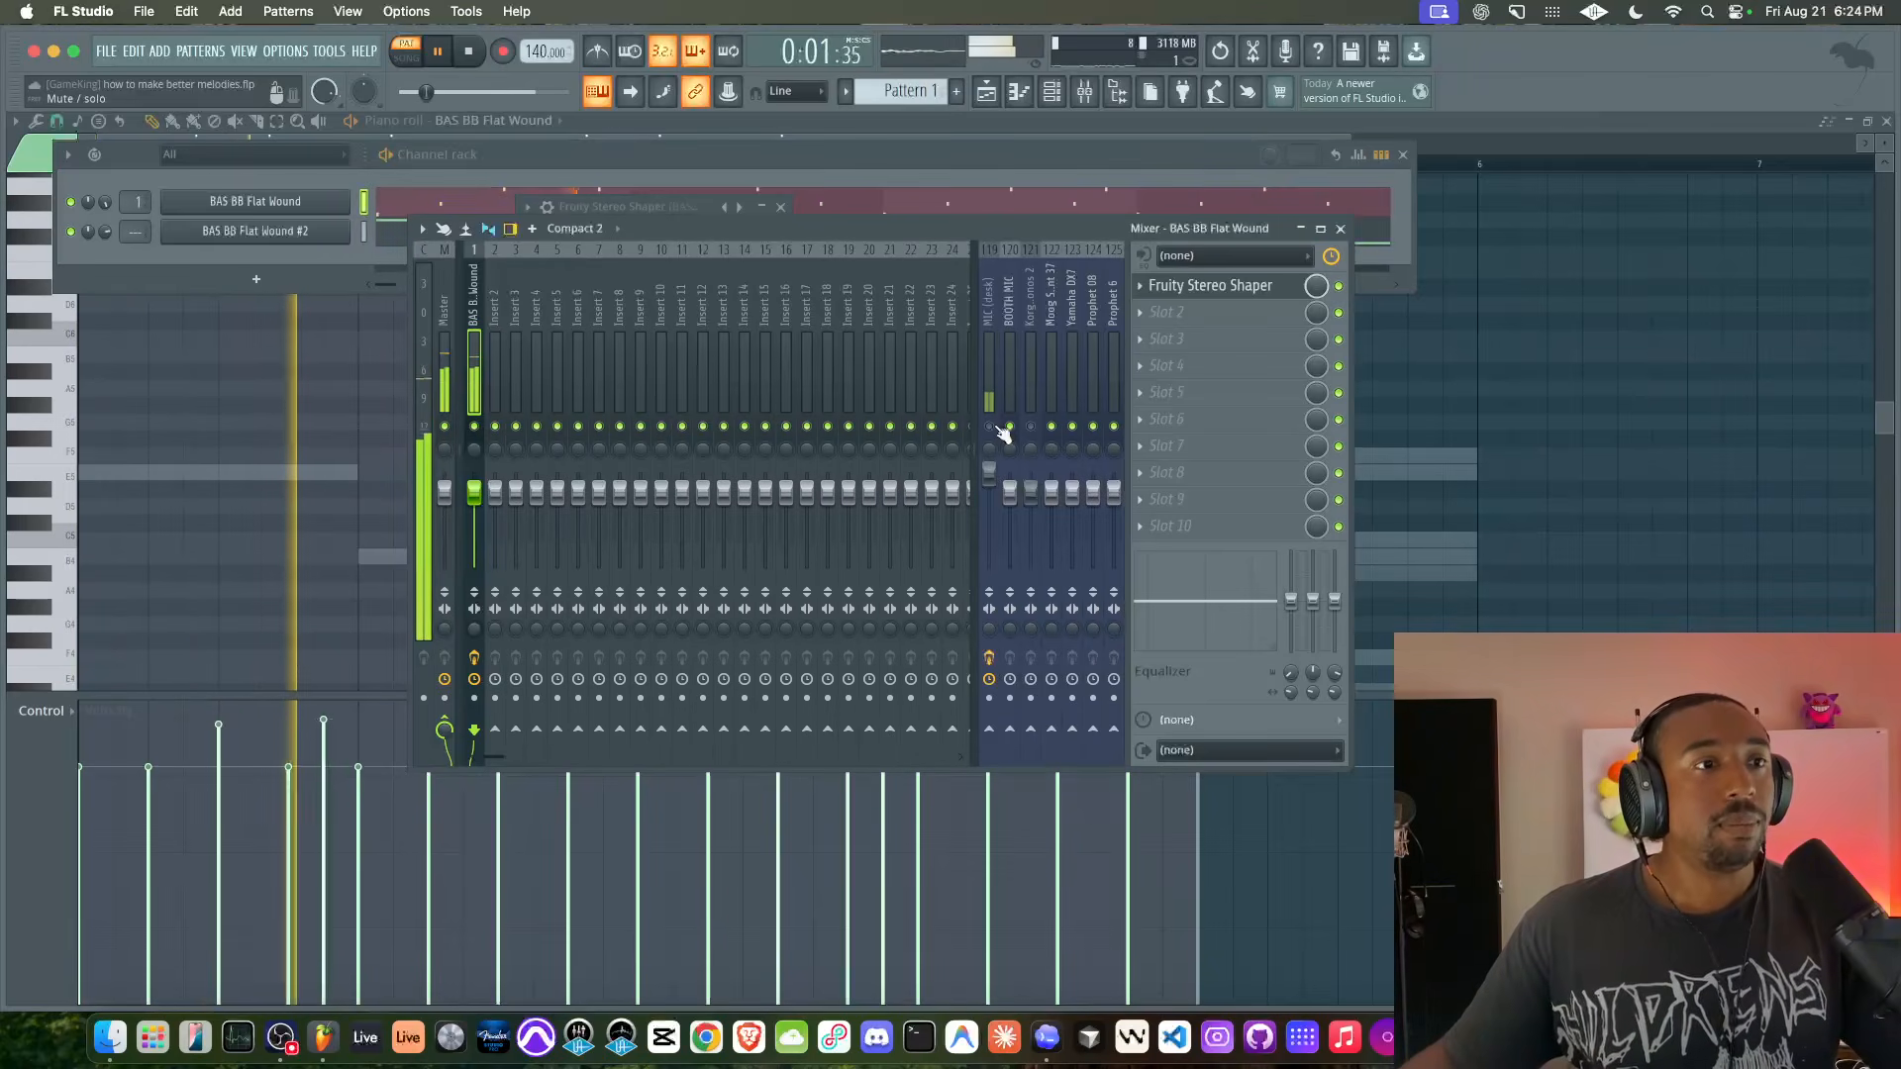
key(space)
click(996, 427)
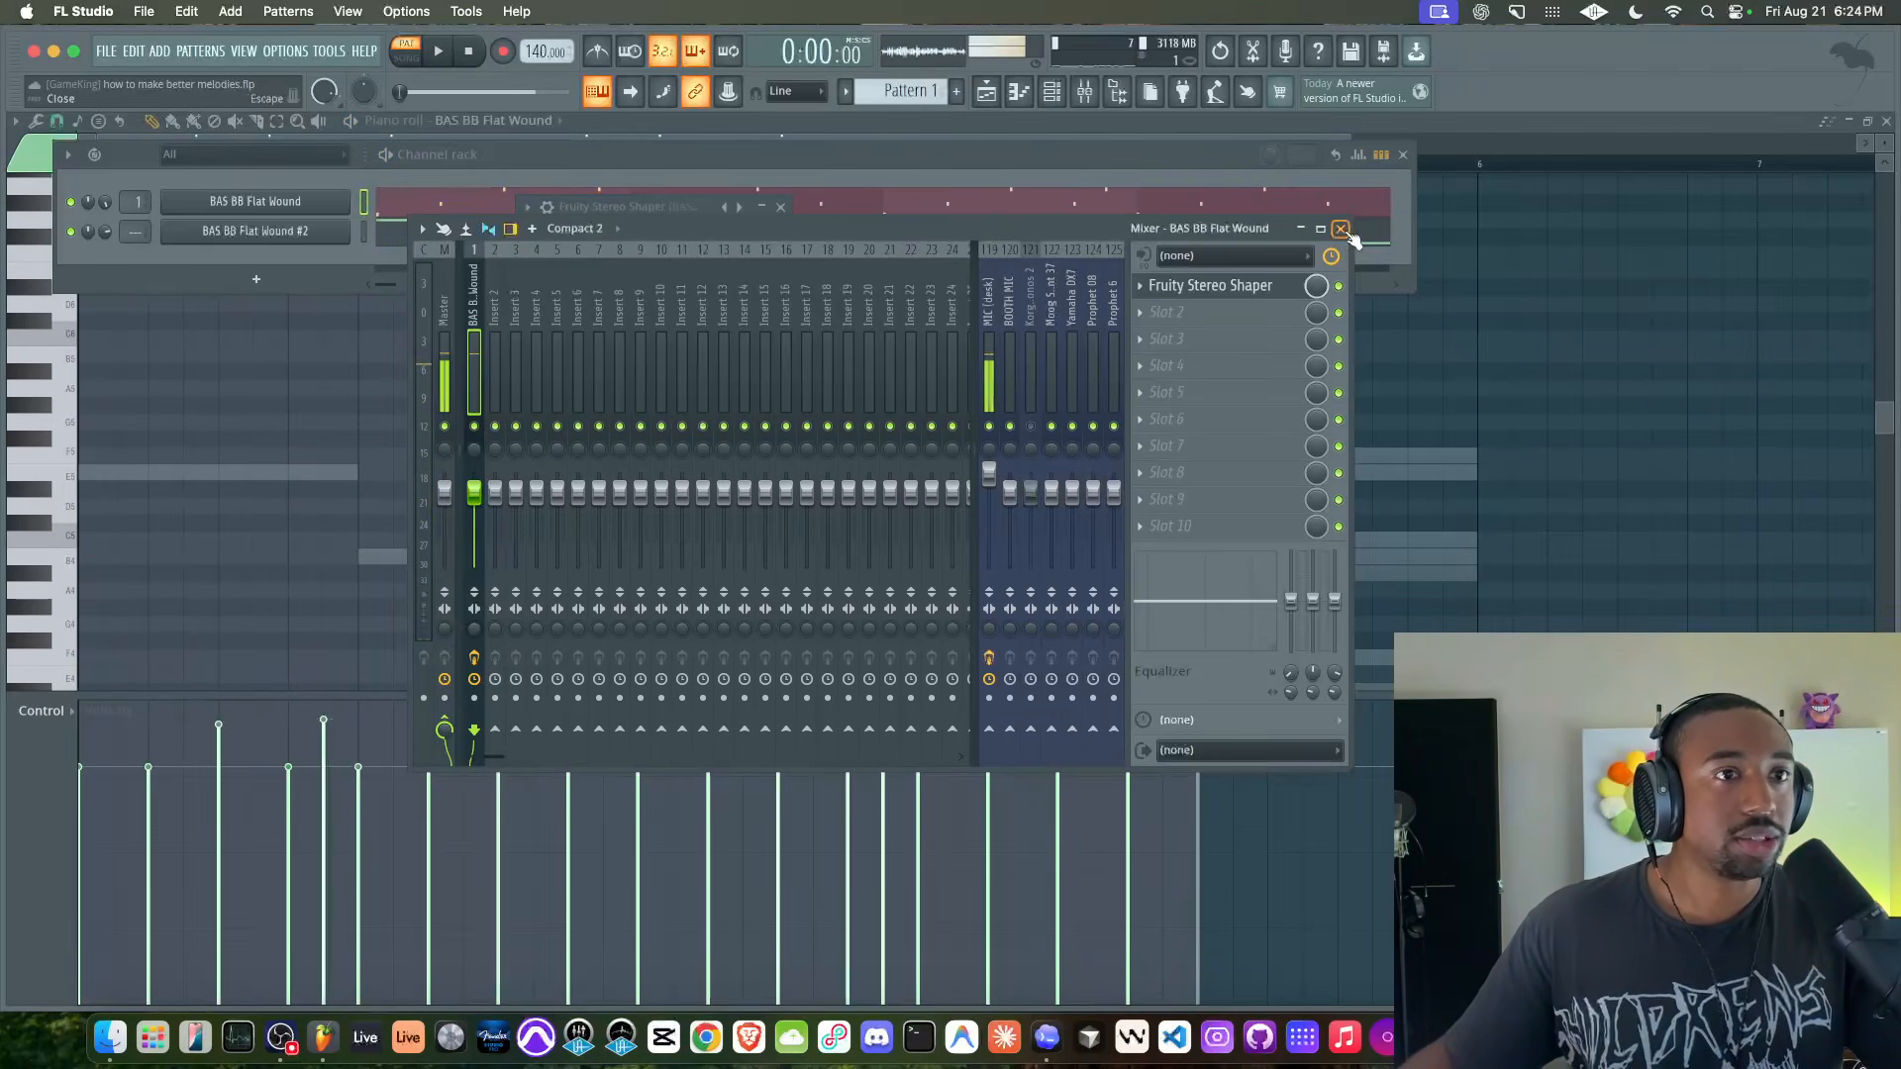
- Close the mixer and Fruity Stereo Shaper, and open the BAS BB Flat Wound piano roll in Pattern 2
click(1343, 229)
scroll(921, 87, down, 1)
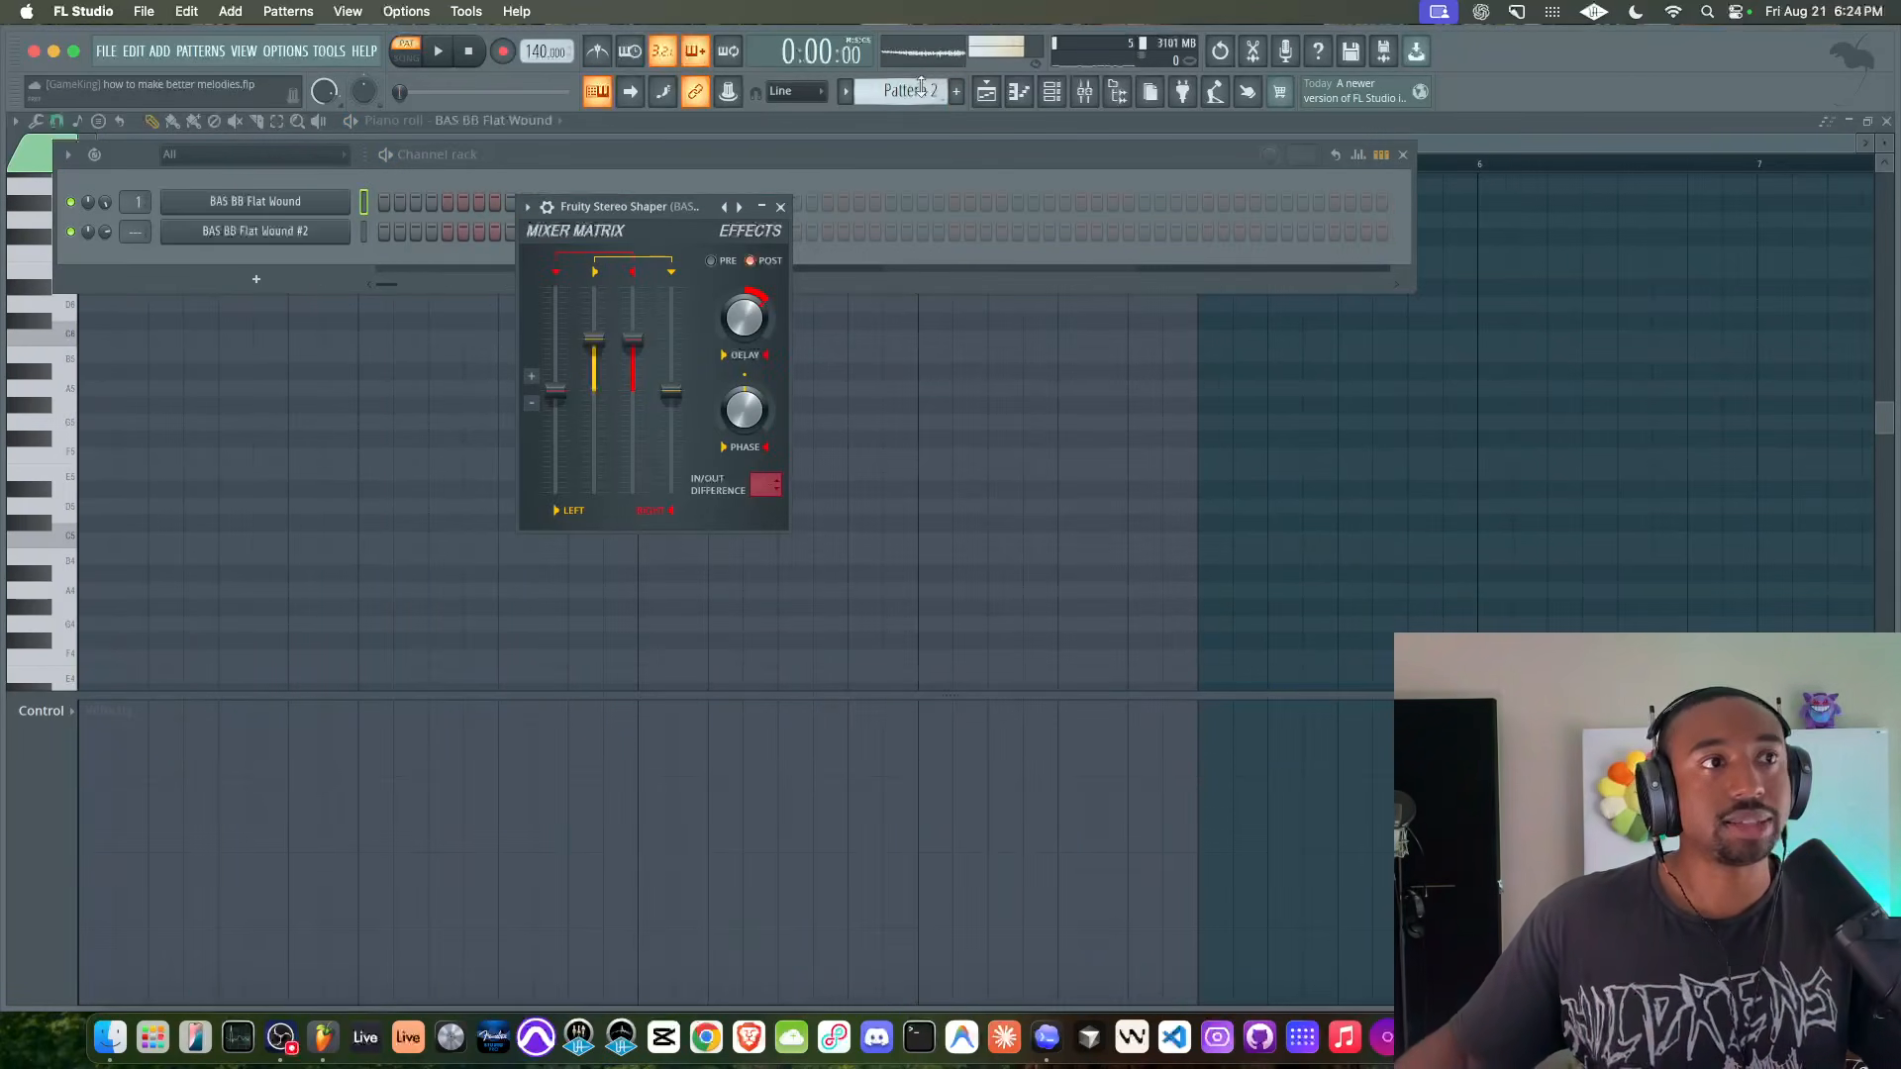
click(781, 206)
right_click(319, 205)
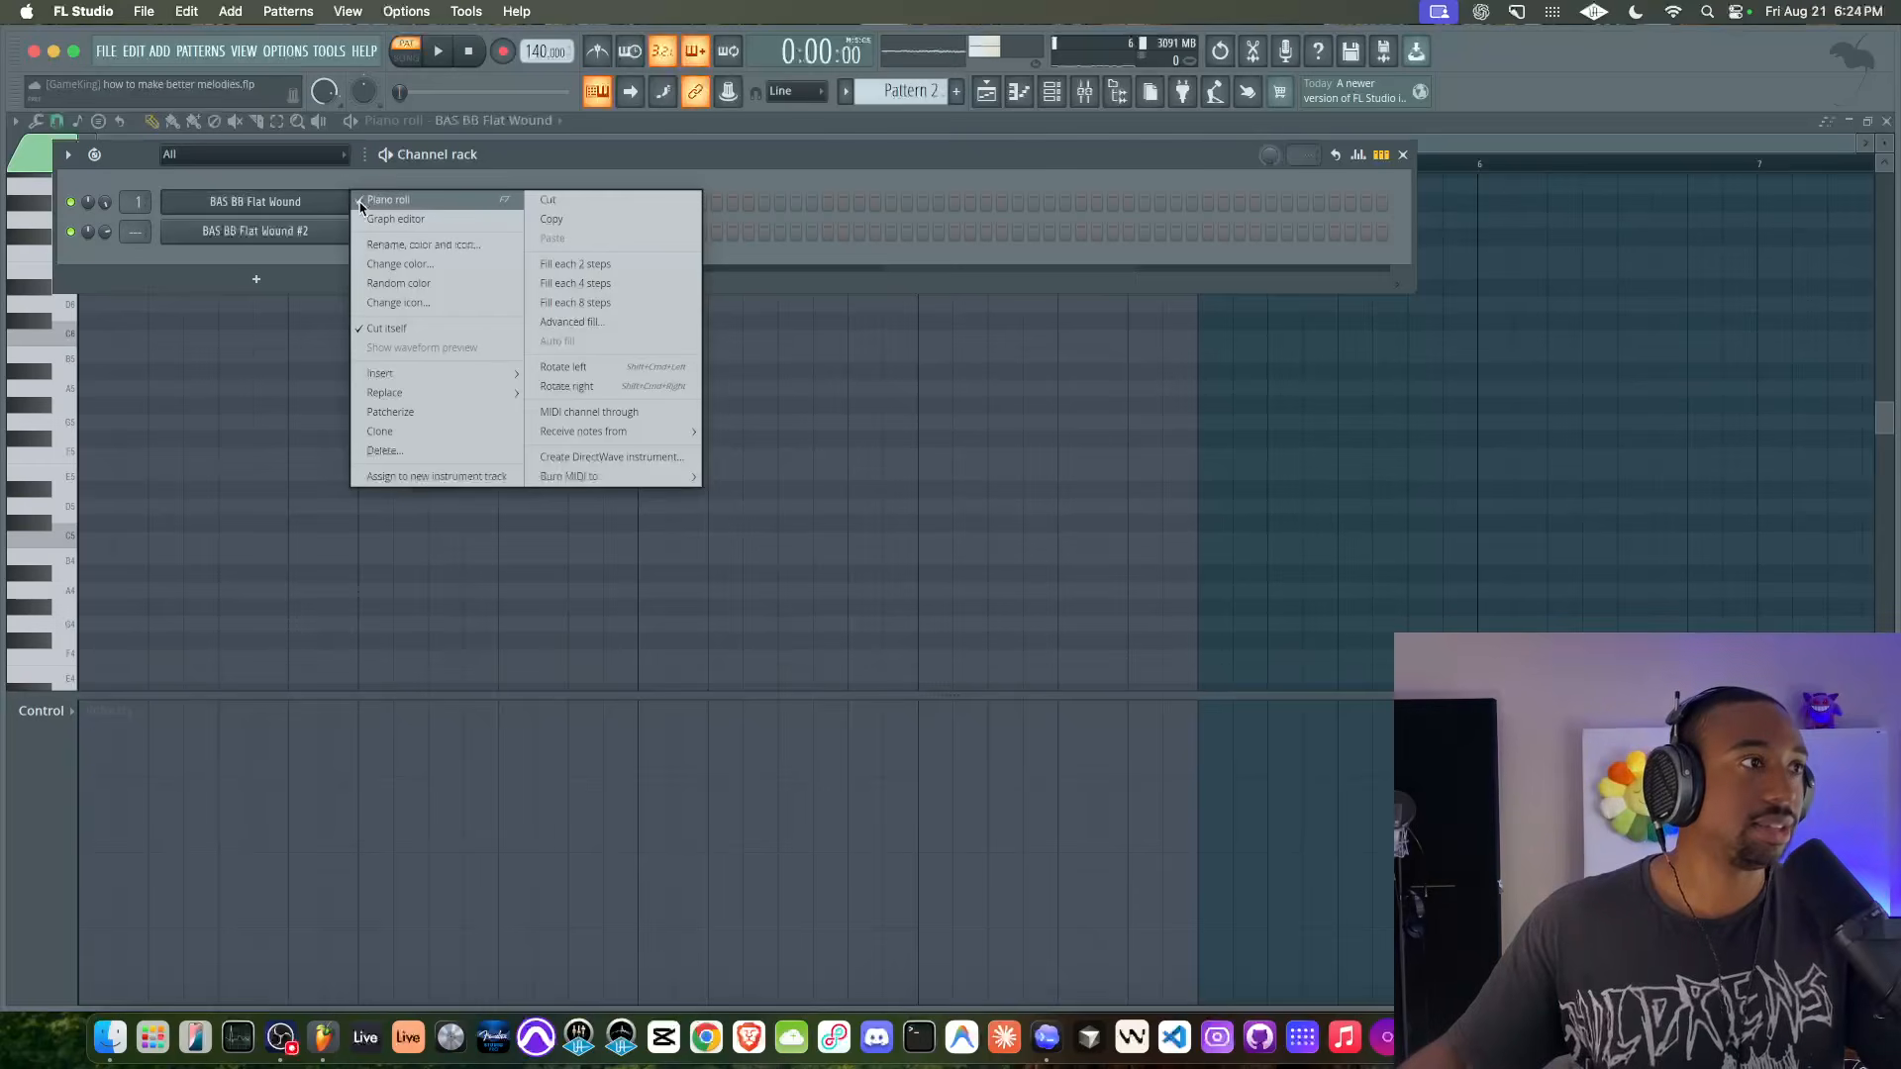
click(358, 202)
click(334, 201)
right_click(334, 201)
click(390, 204)
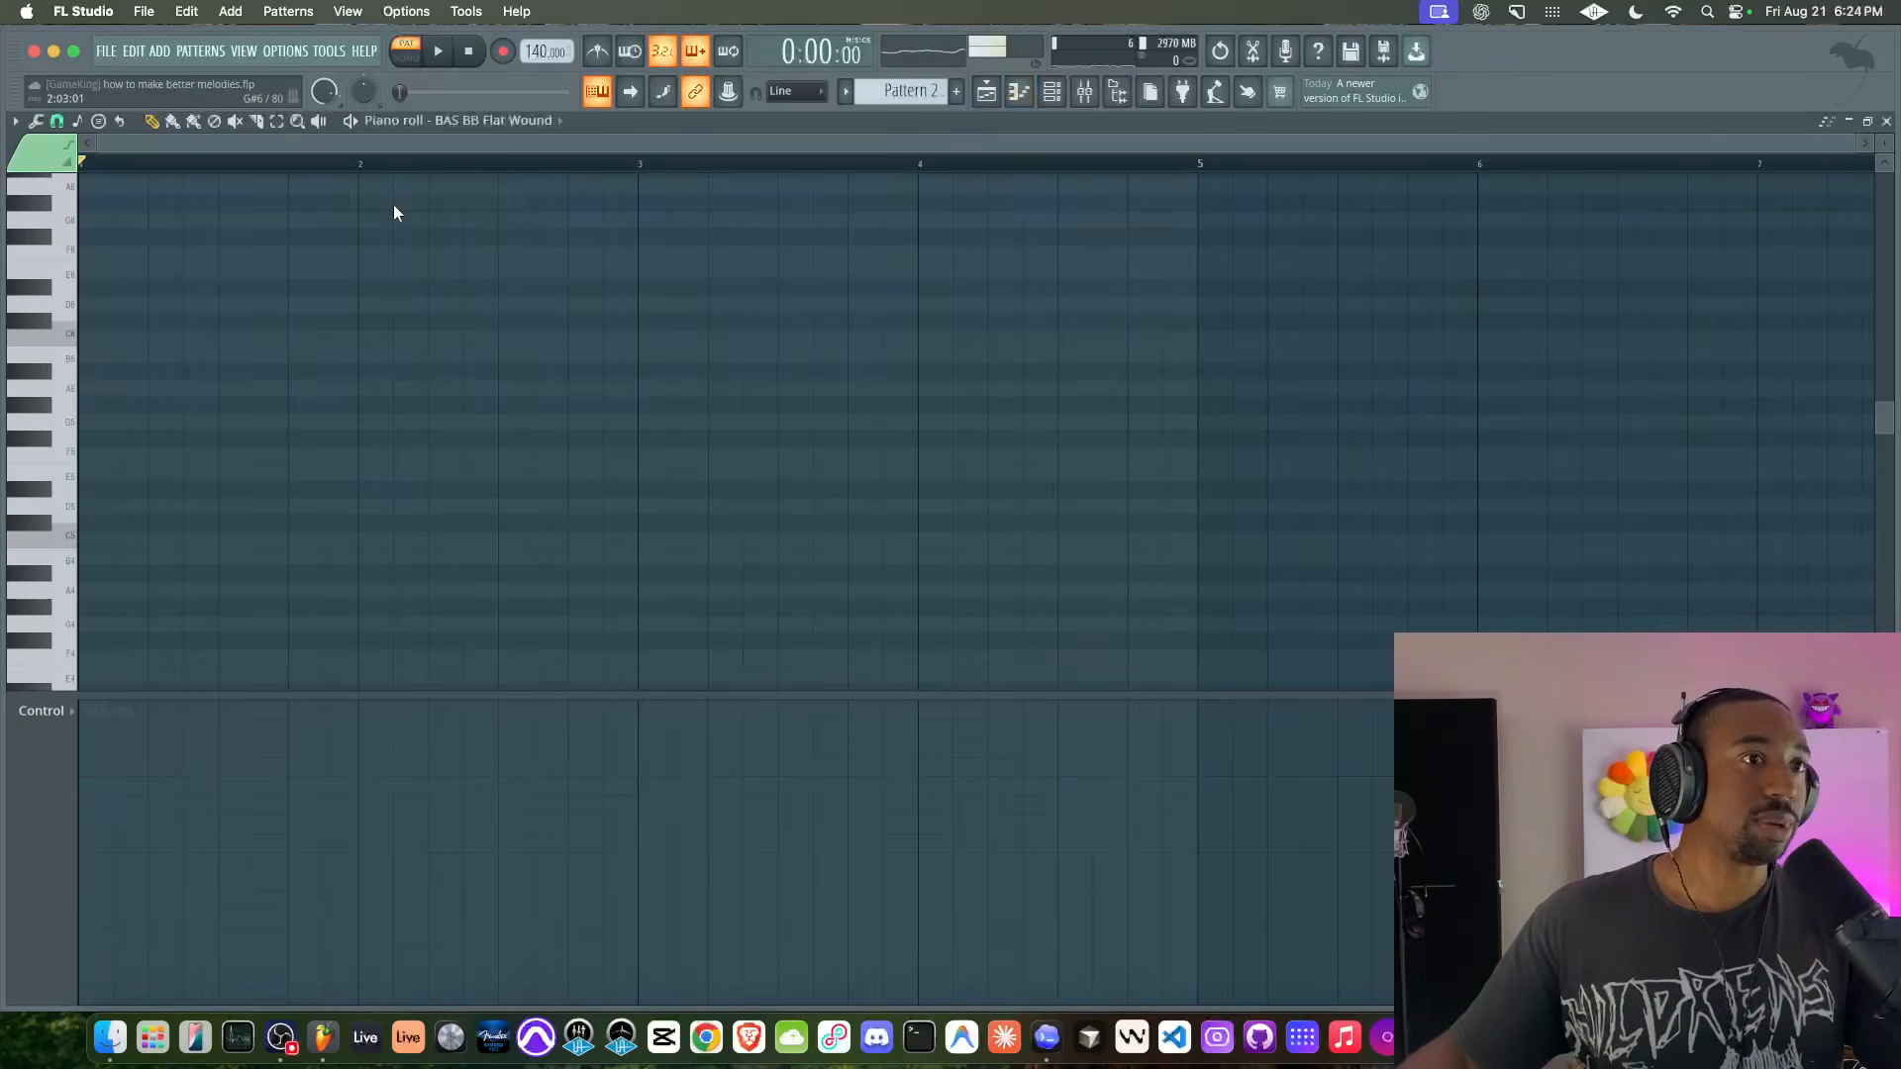
- Draw a one-bar note at the start of the pattern and transpose it up an octave to E6
scroll(317, 303, down, 1)
drag(114, 421, 99, 422)
scroll(126, 422, up, 1)
key(ctrl+Up)
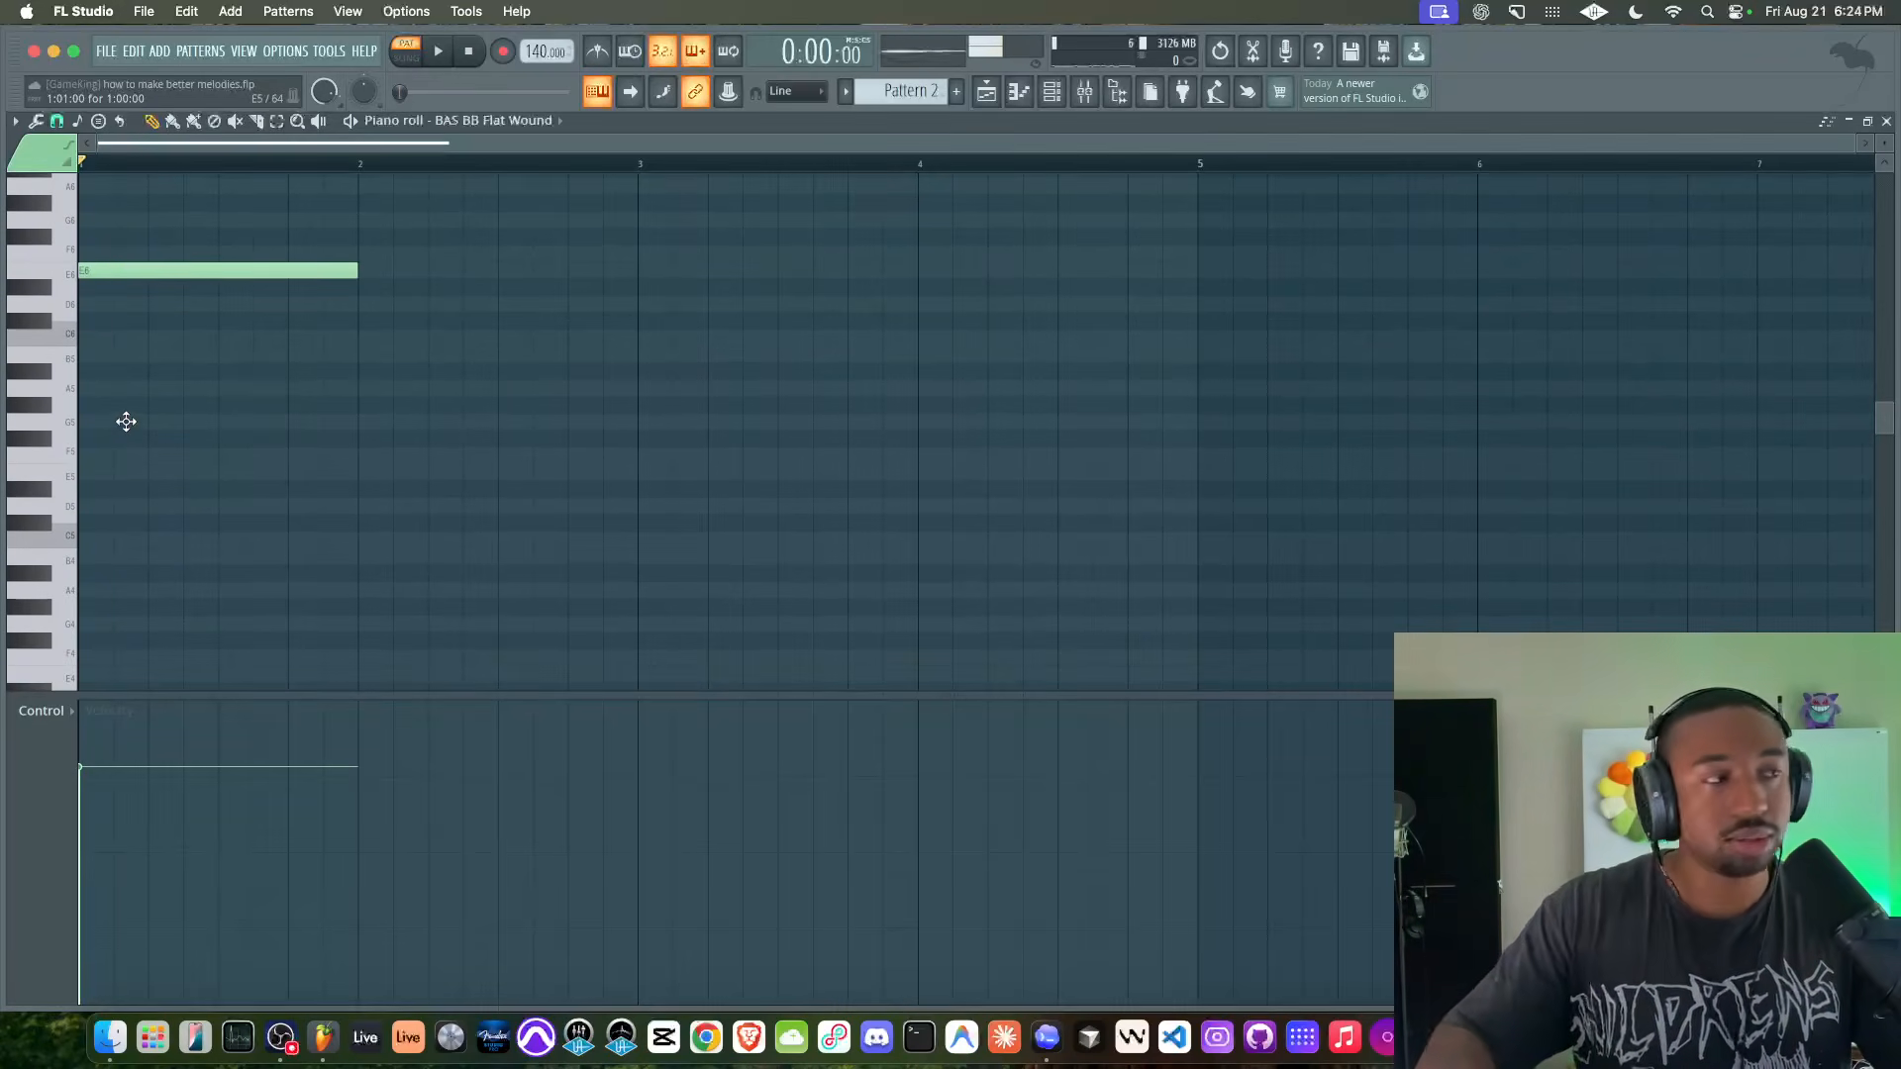
- Try a triad by adding one-bar G6 and B6 notes above the E6 note, and delete both added notes
scroll(126, 421, up, 4)
click(116, 422)
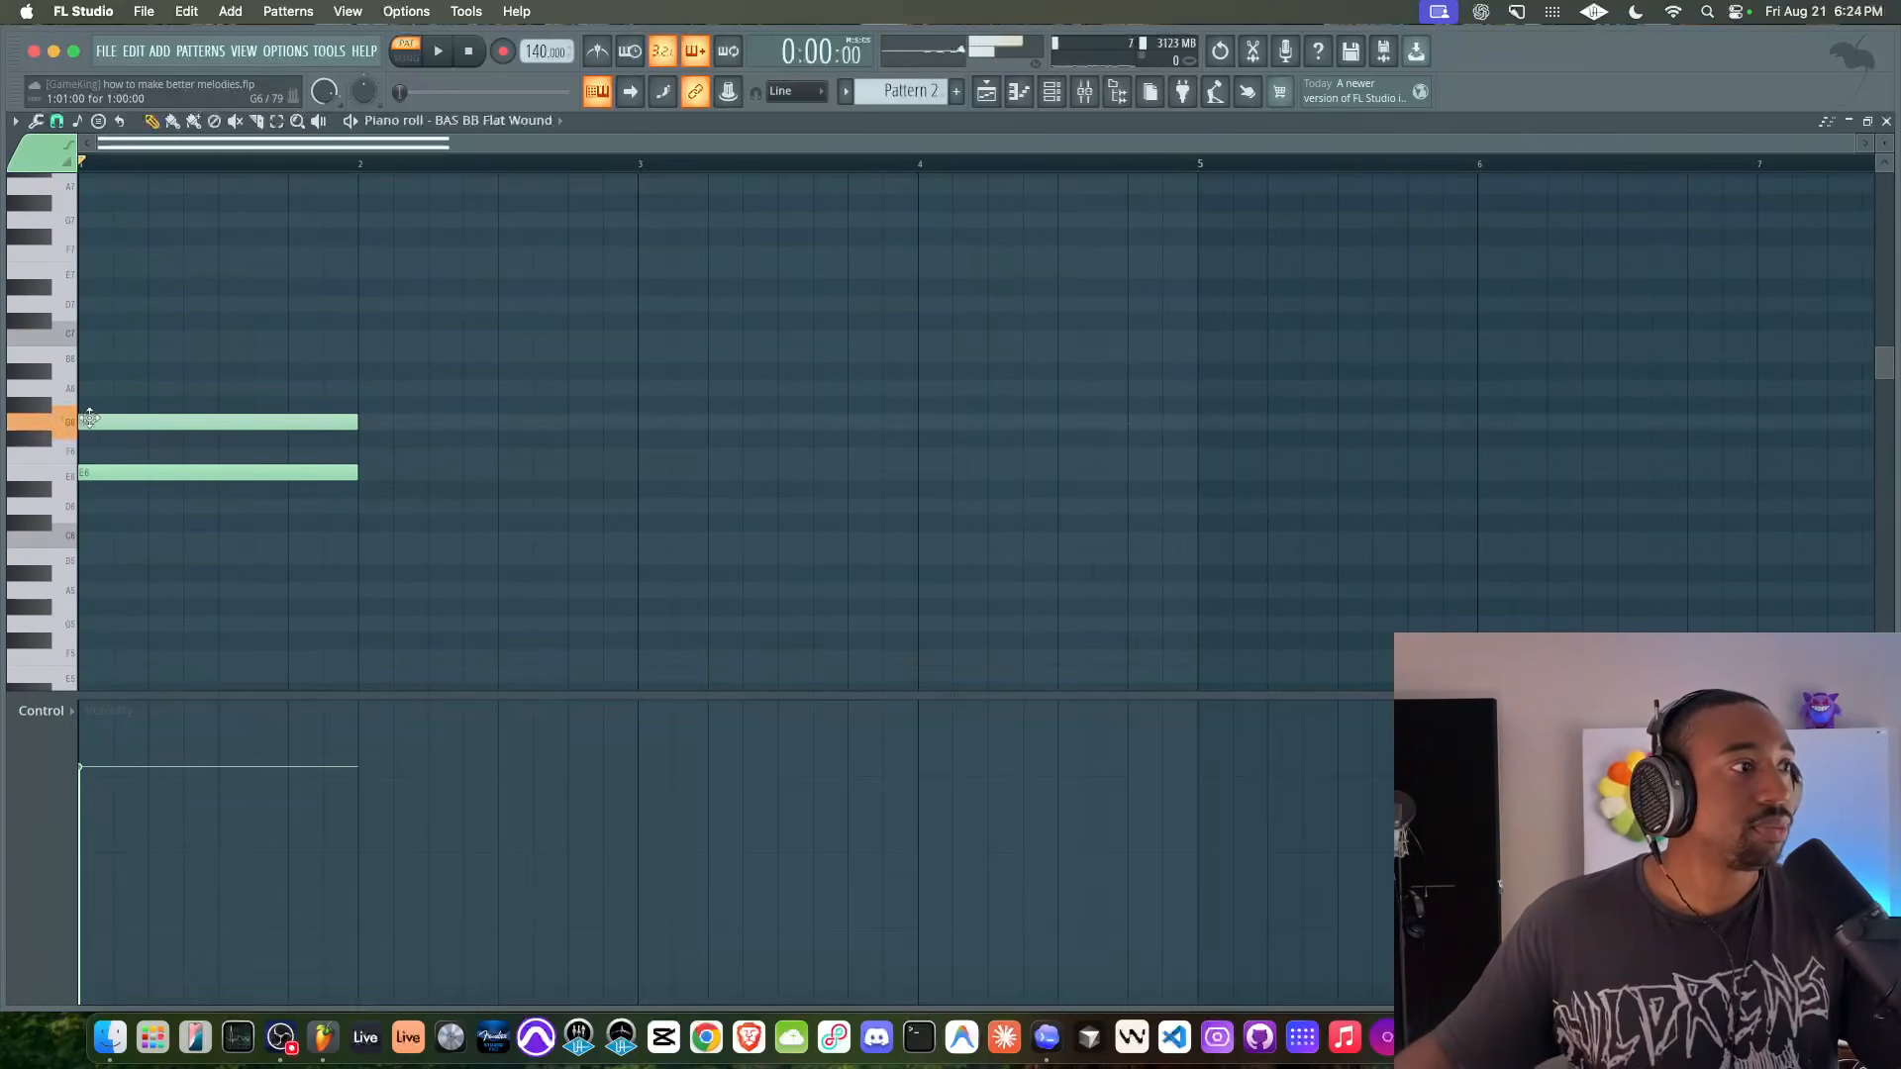
click(109, 355)
drag(140, 337, 143, 480)
click(191, 528)
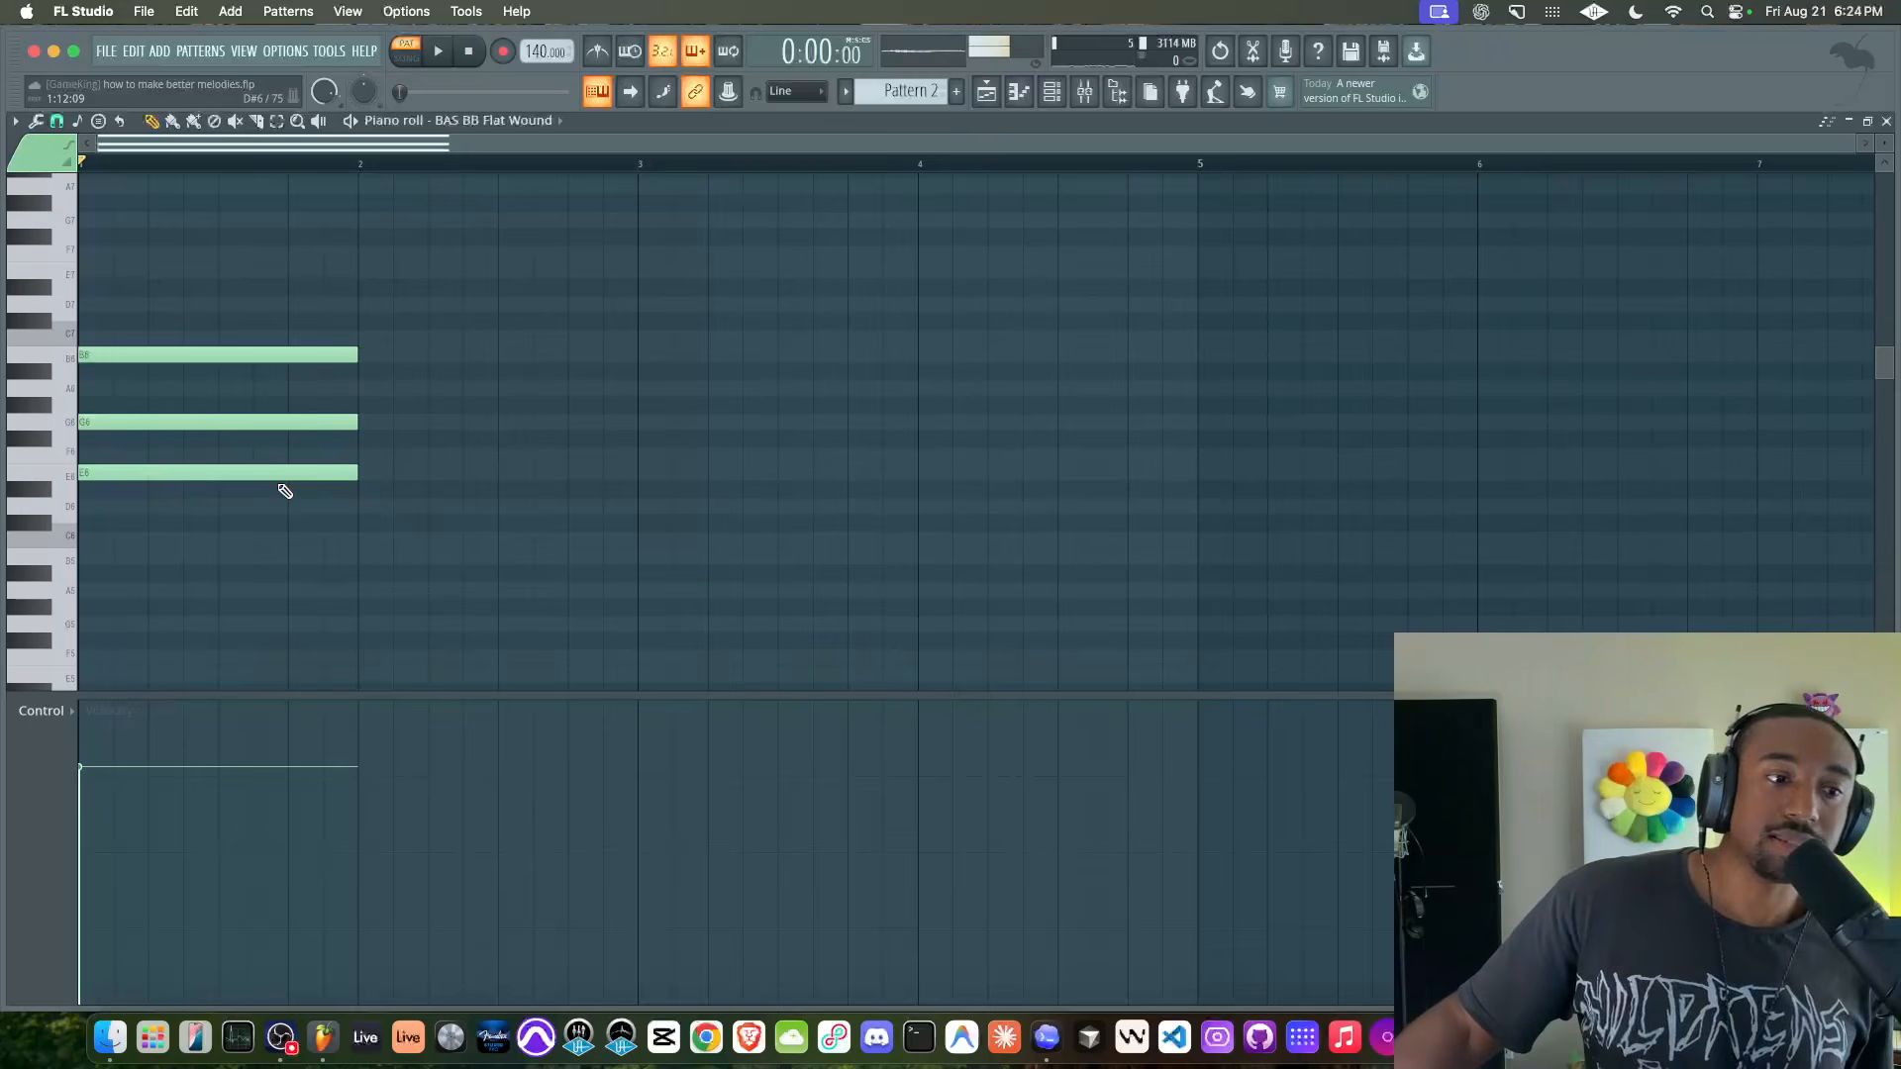
right_click(247, 354)
right_click(181, 424)
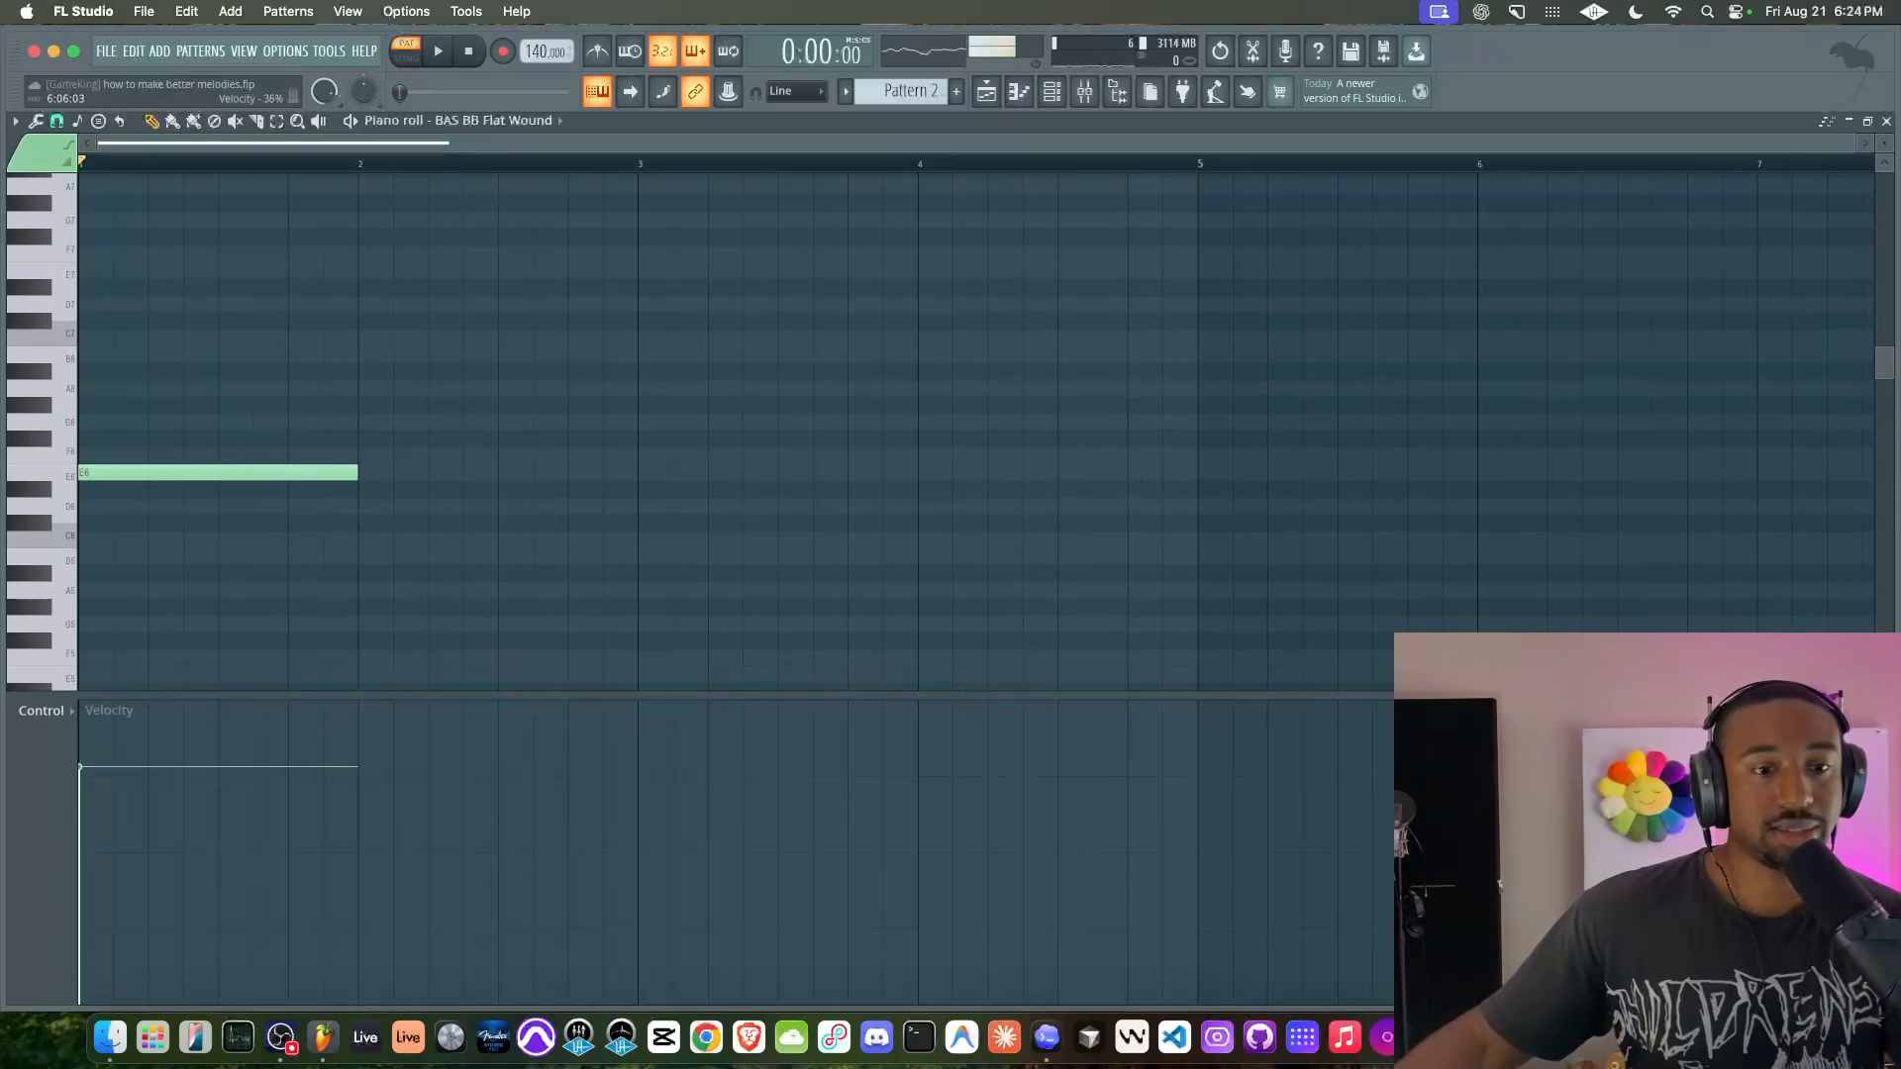
- Switch to Busy Works Beats Chord Codes, examine the interval codes of played chords such as F# major, and close it
click(1557, 1038)
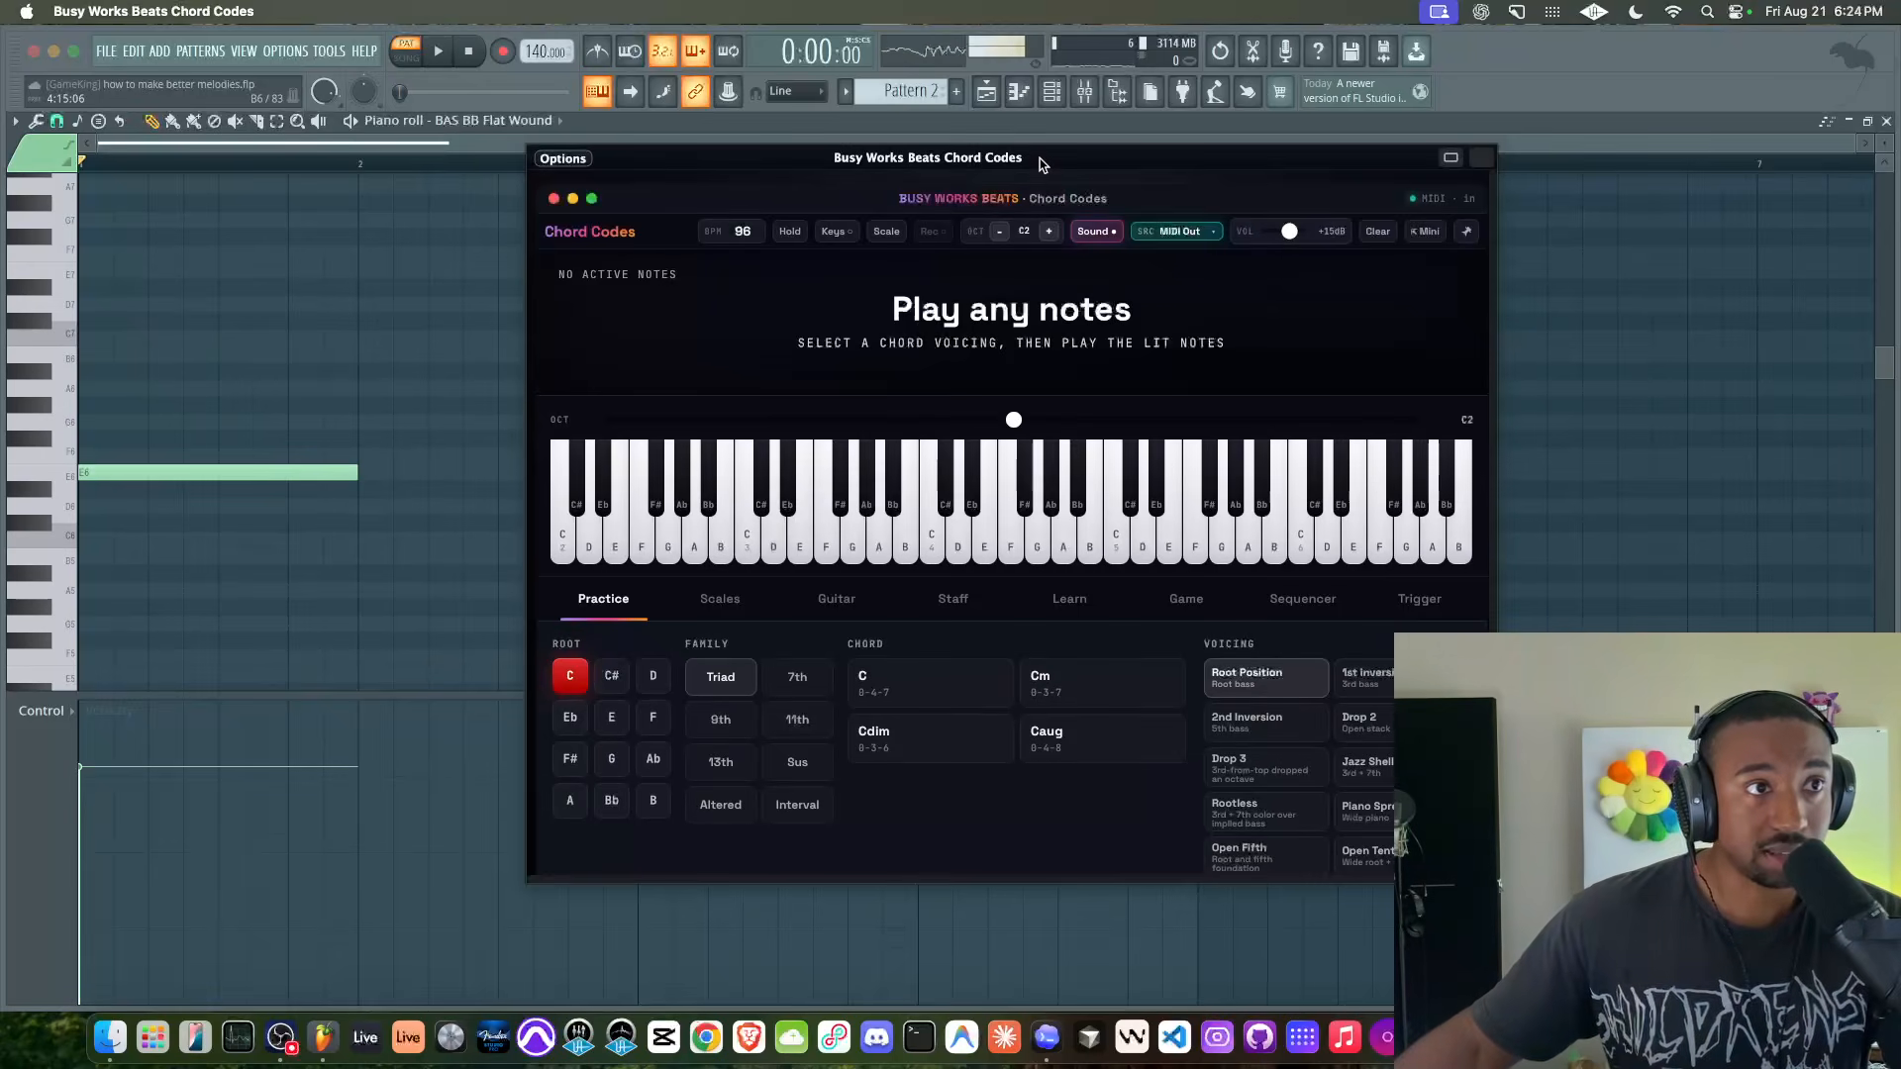
drag(1039, 164, 1024, 165)
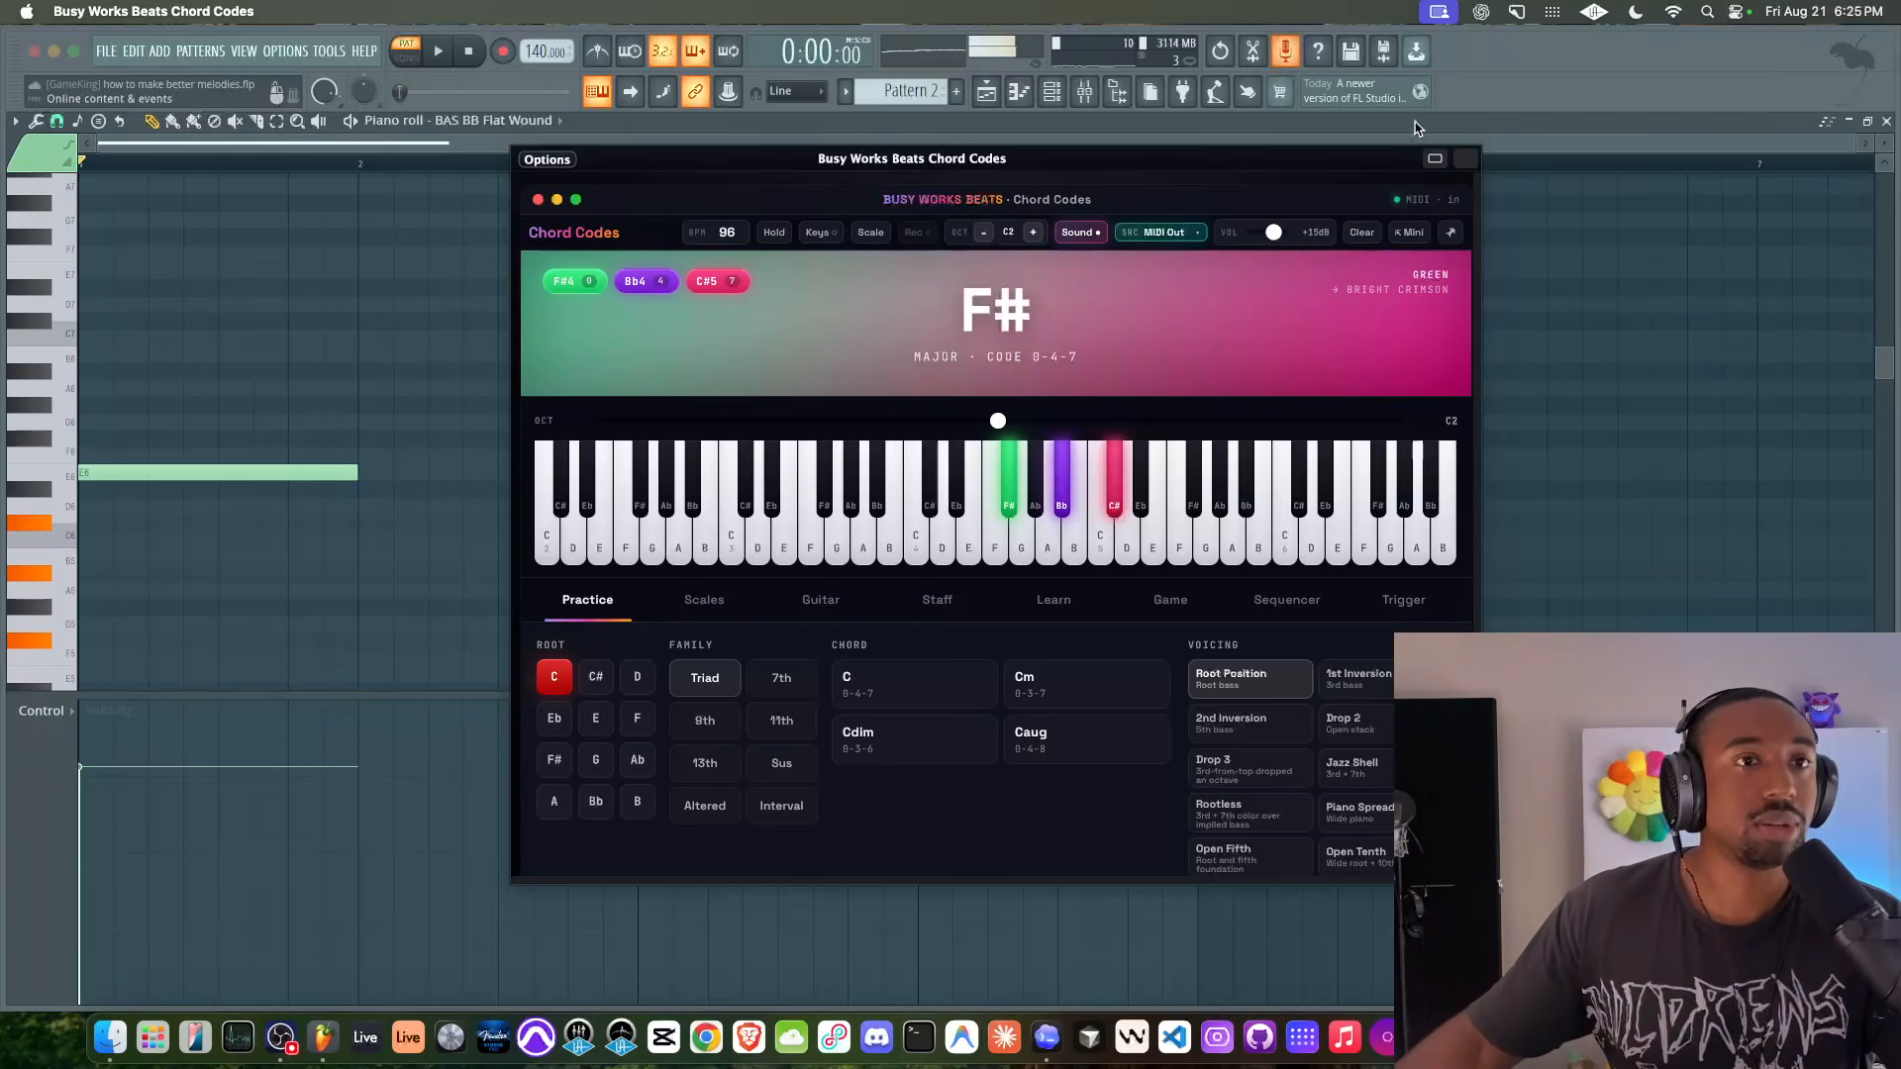
click(1468, 158)
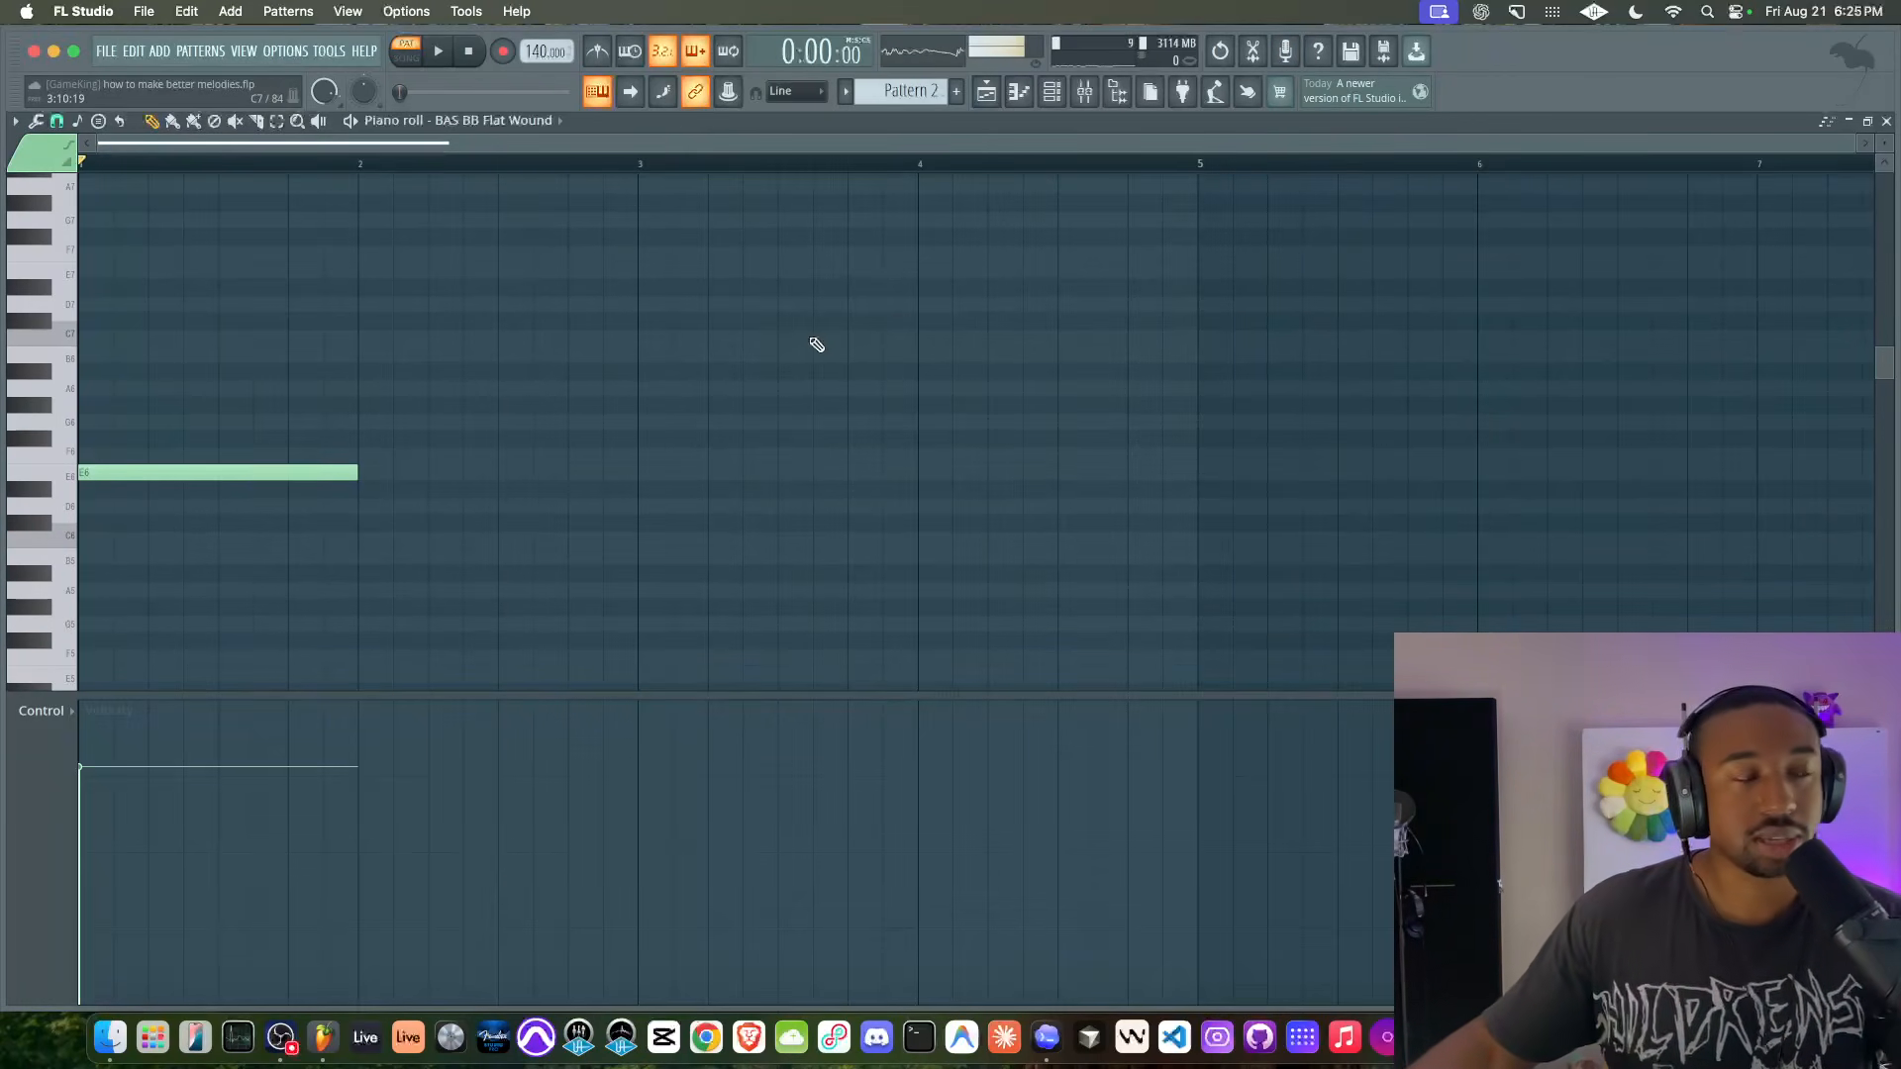
- Select the E6 note and place a copy three semitones above it at G6
drag(176, 498, 151, 465)
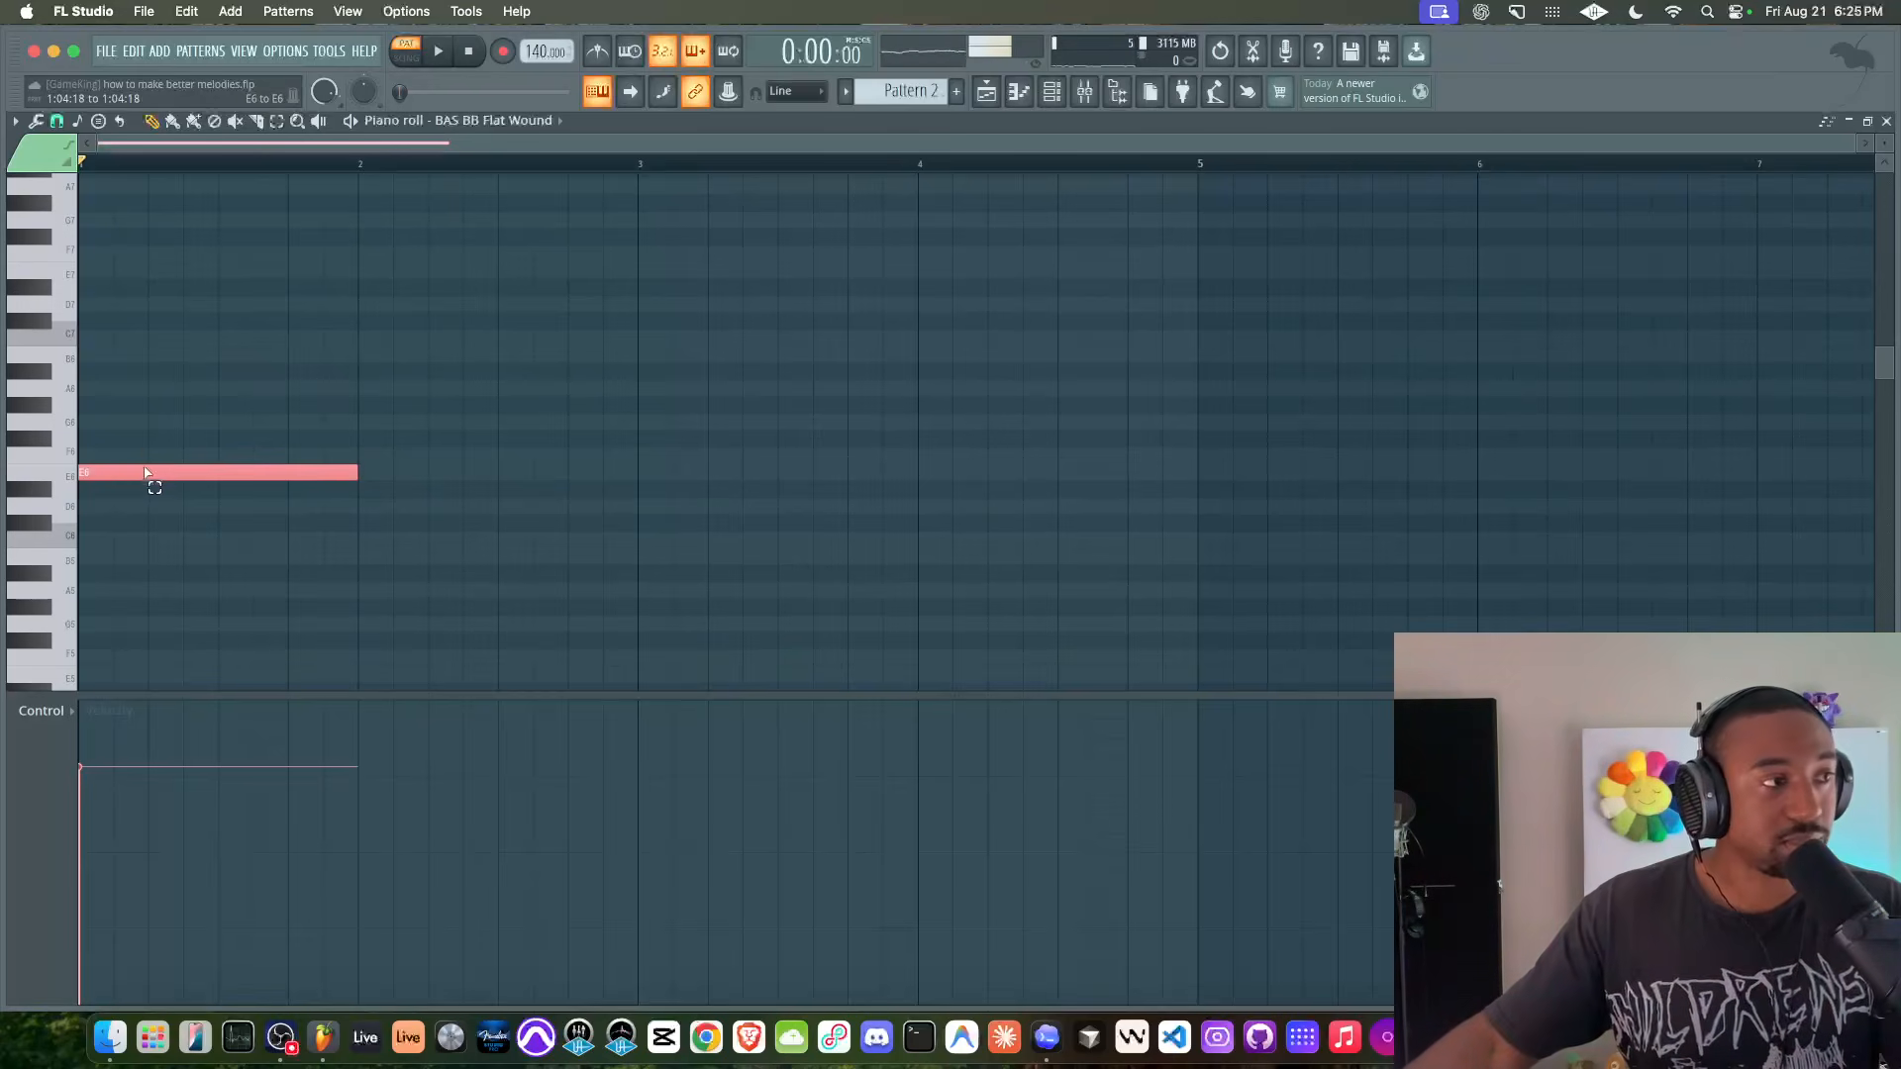
click(327, 475)
drag(327, 480, 125, 477)
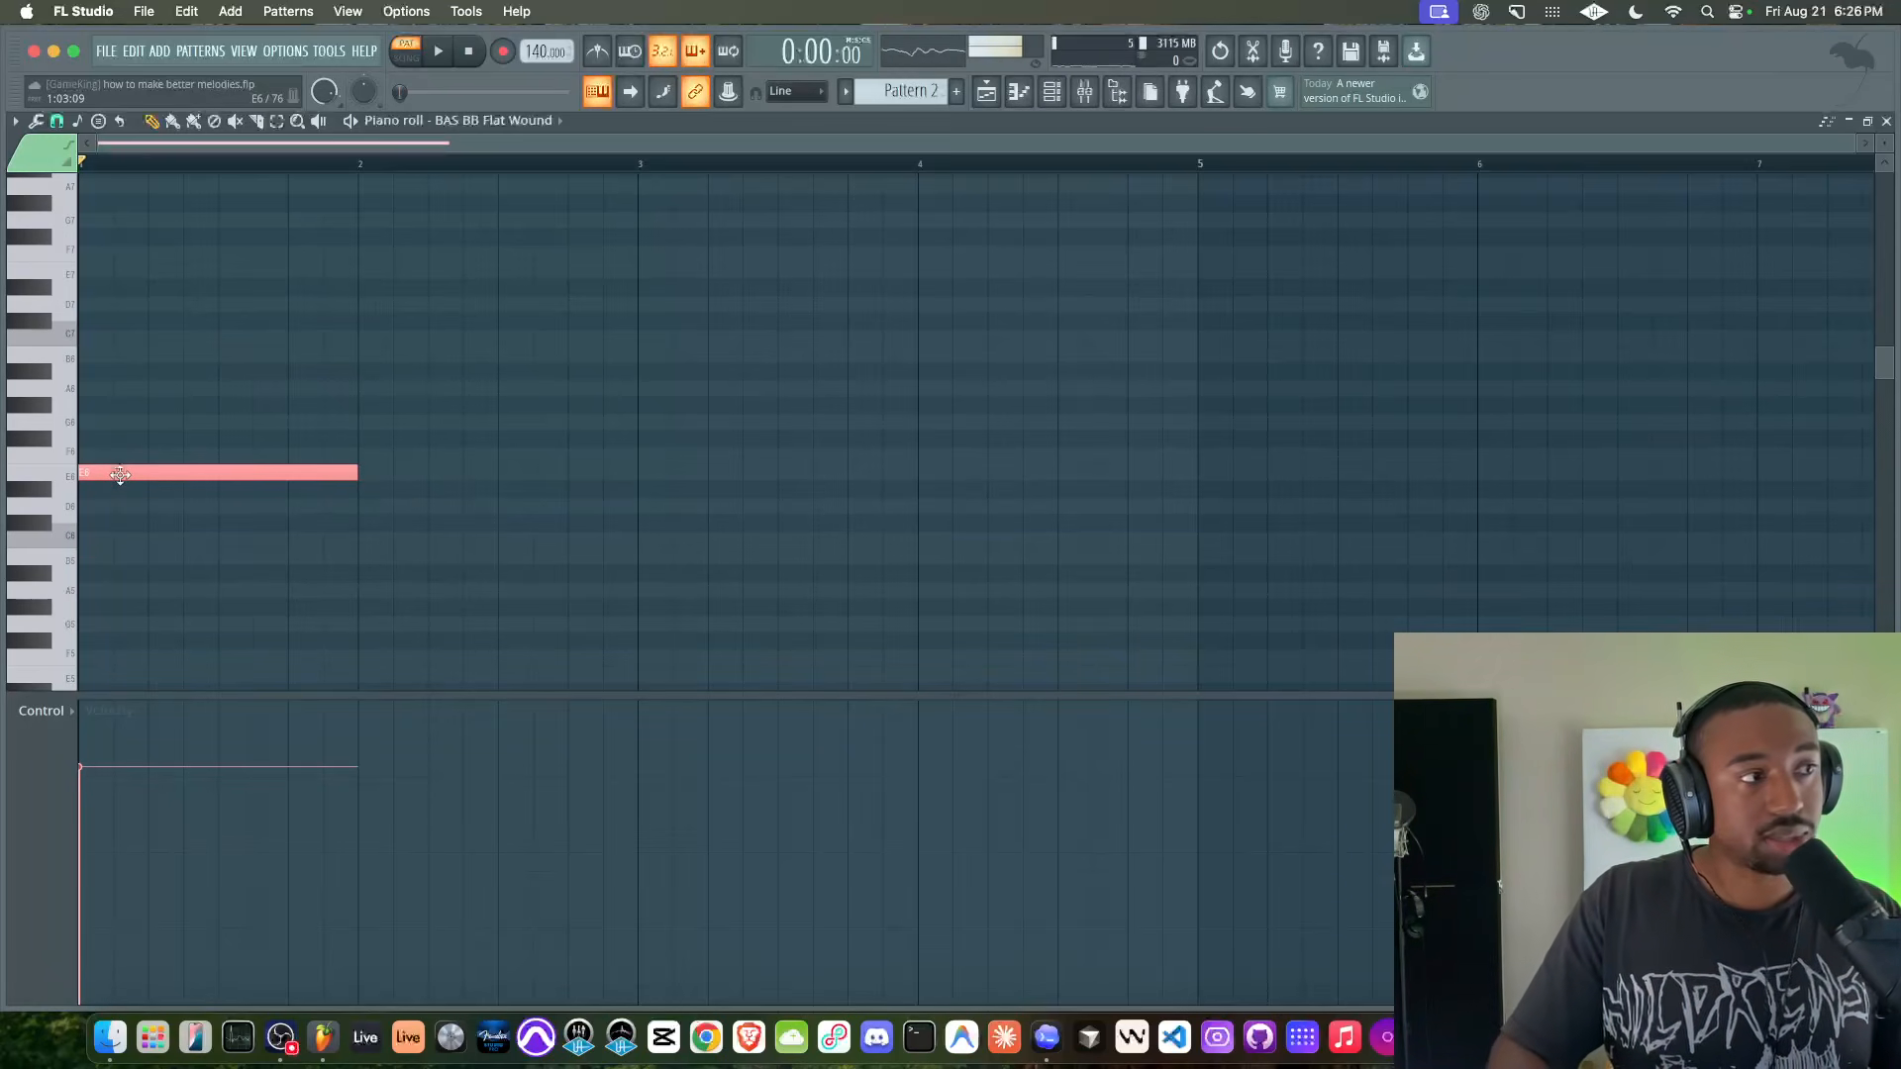
key(shift+Up)
key(shift+Up)
key(shift+Up)
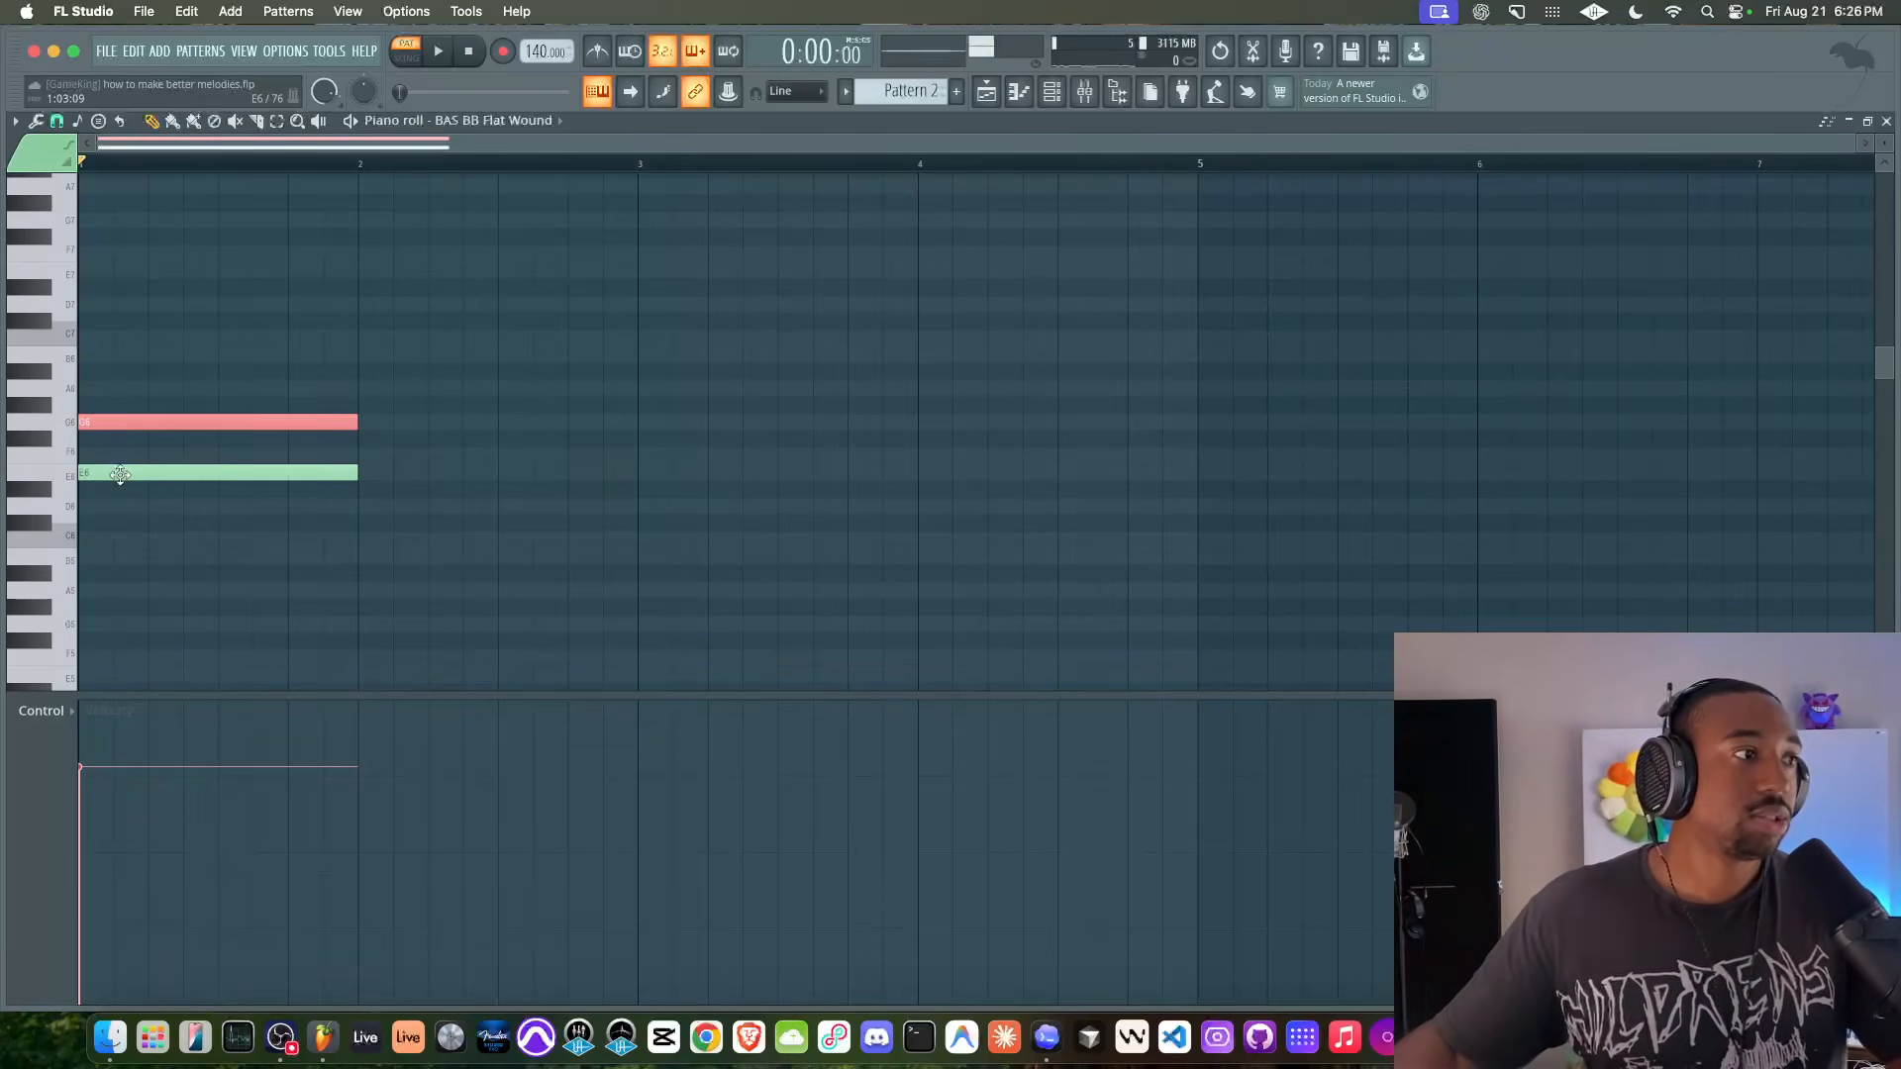
- Copy the E6 note into bar 2, raise the copy seven semitones to B6, and move it back to bar 1
super+click(120, 475)
super+click(247, 424)
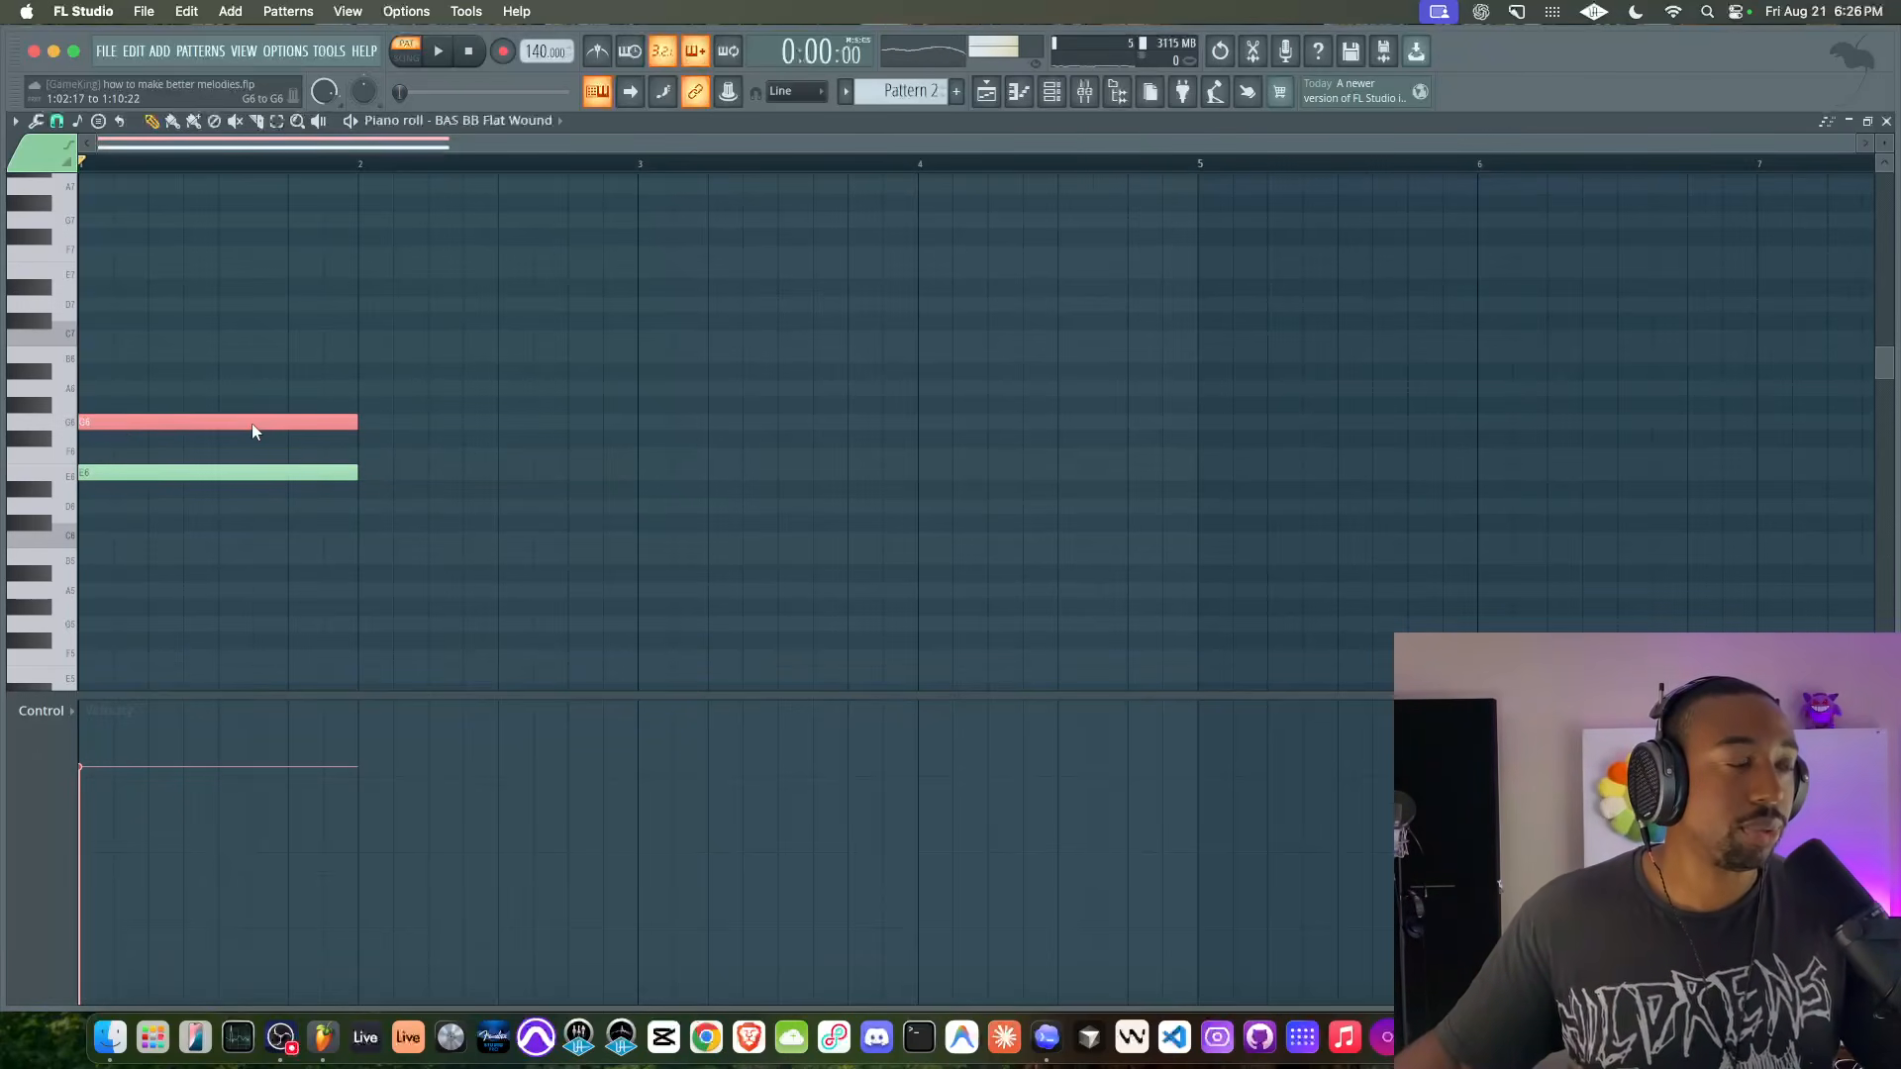
super+click(160, 476)
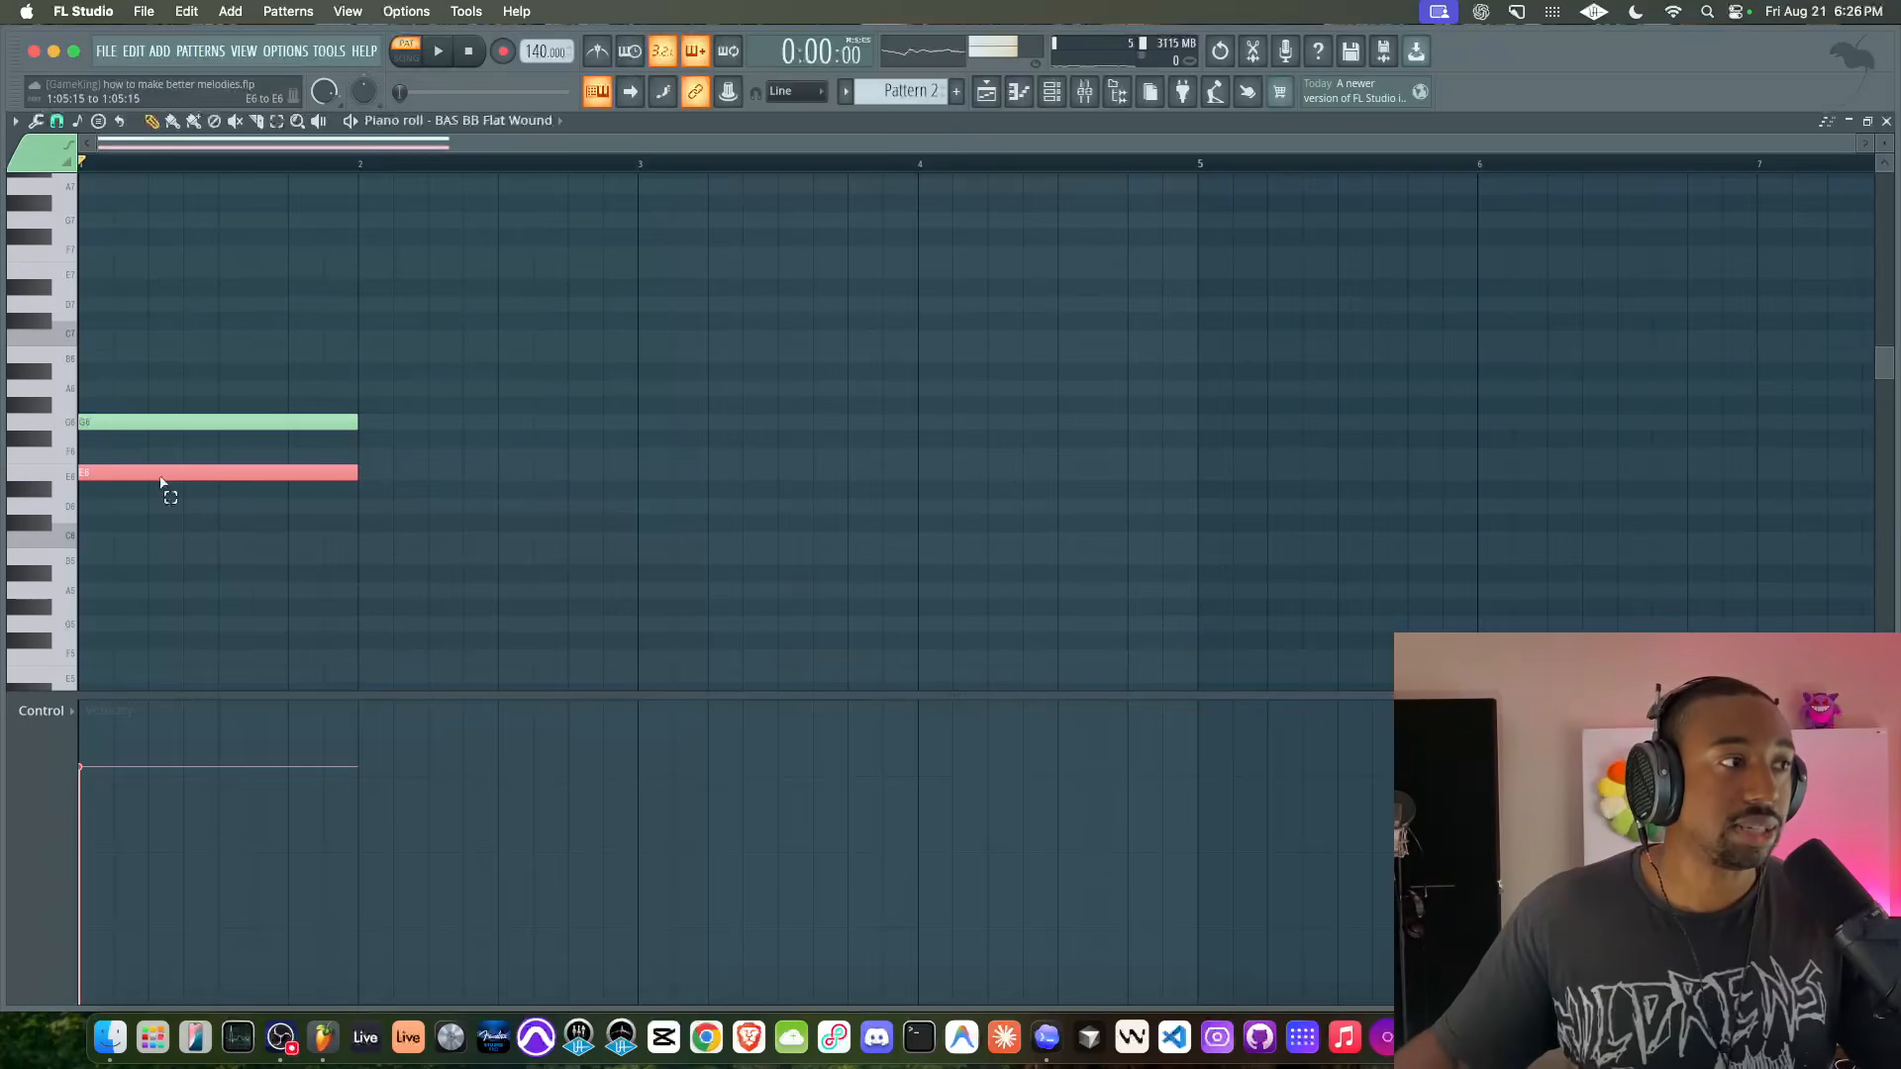
drag(103, 472, 368, 467)
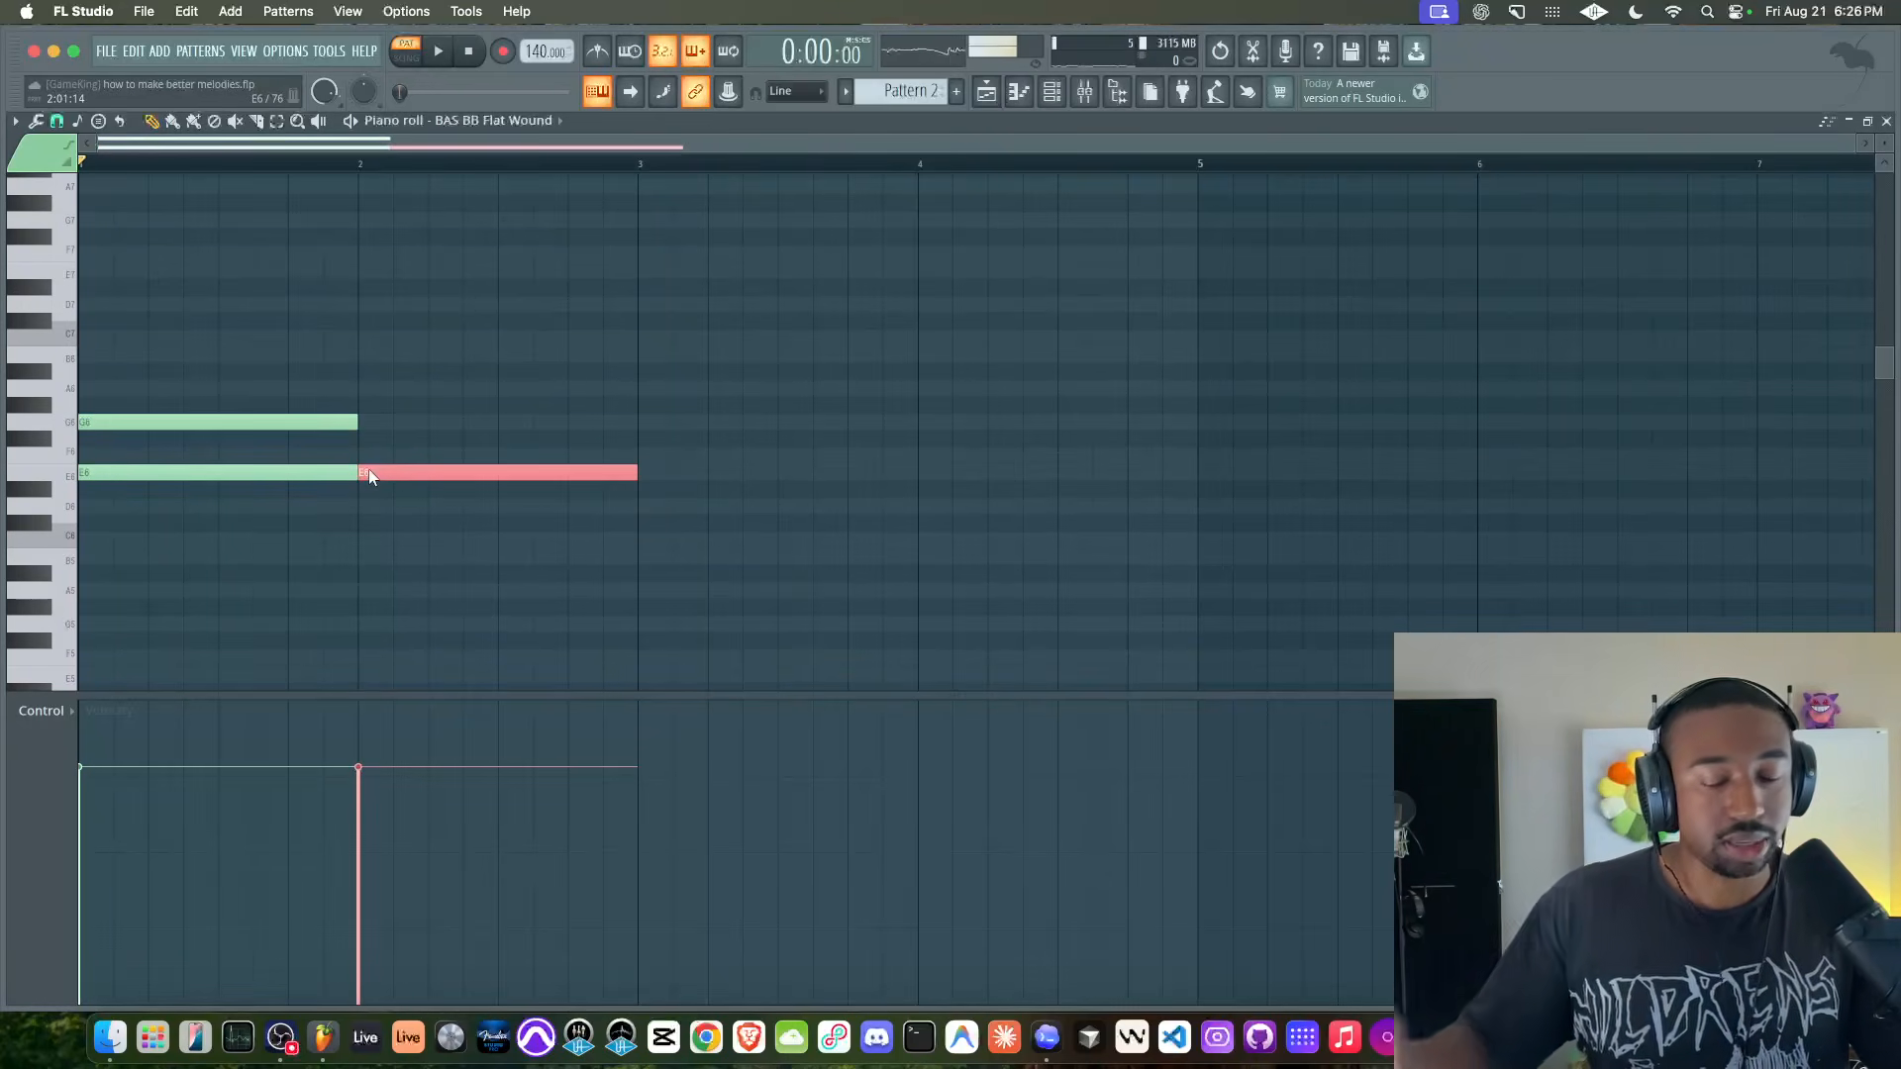
key(shift+Up)
key(shift+Up)
key(shift+Up)
key(shift+Up)
key(shift+Up)
key(shift+Up)
key(shift+Up)
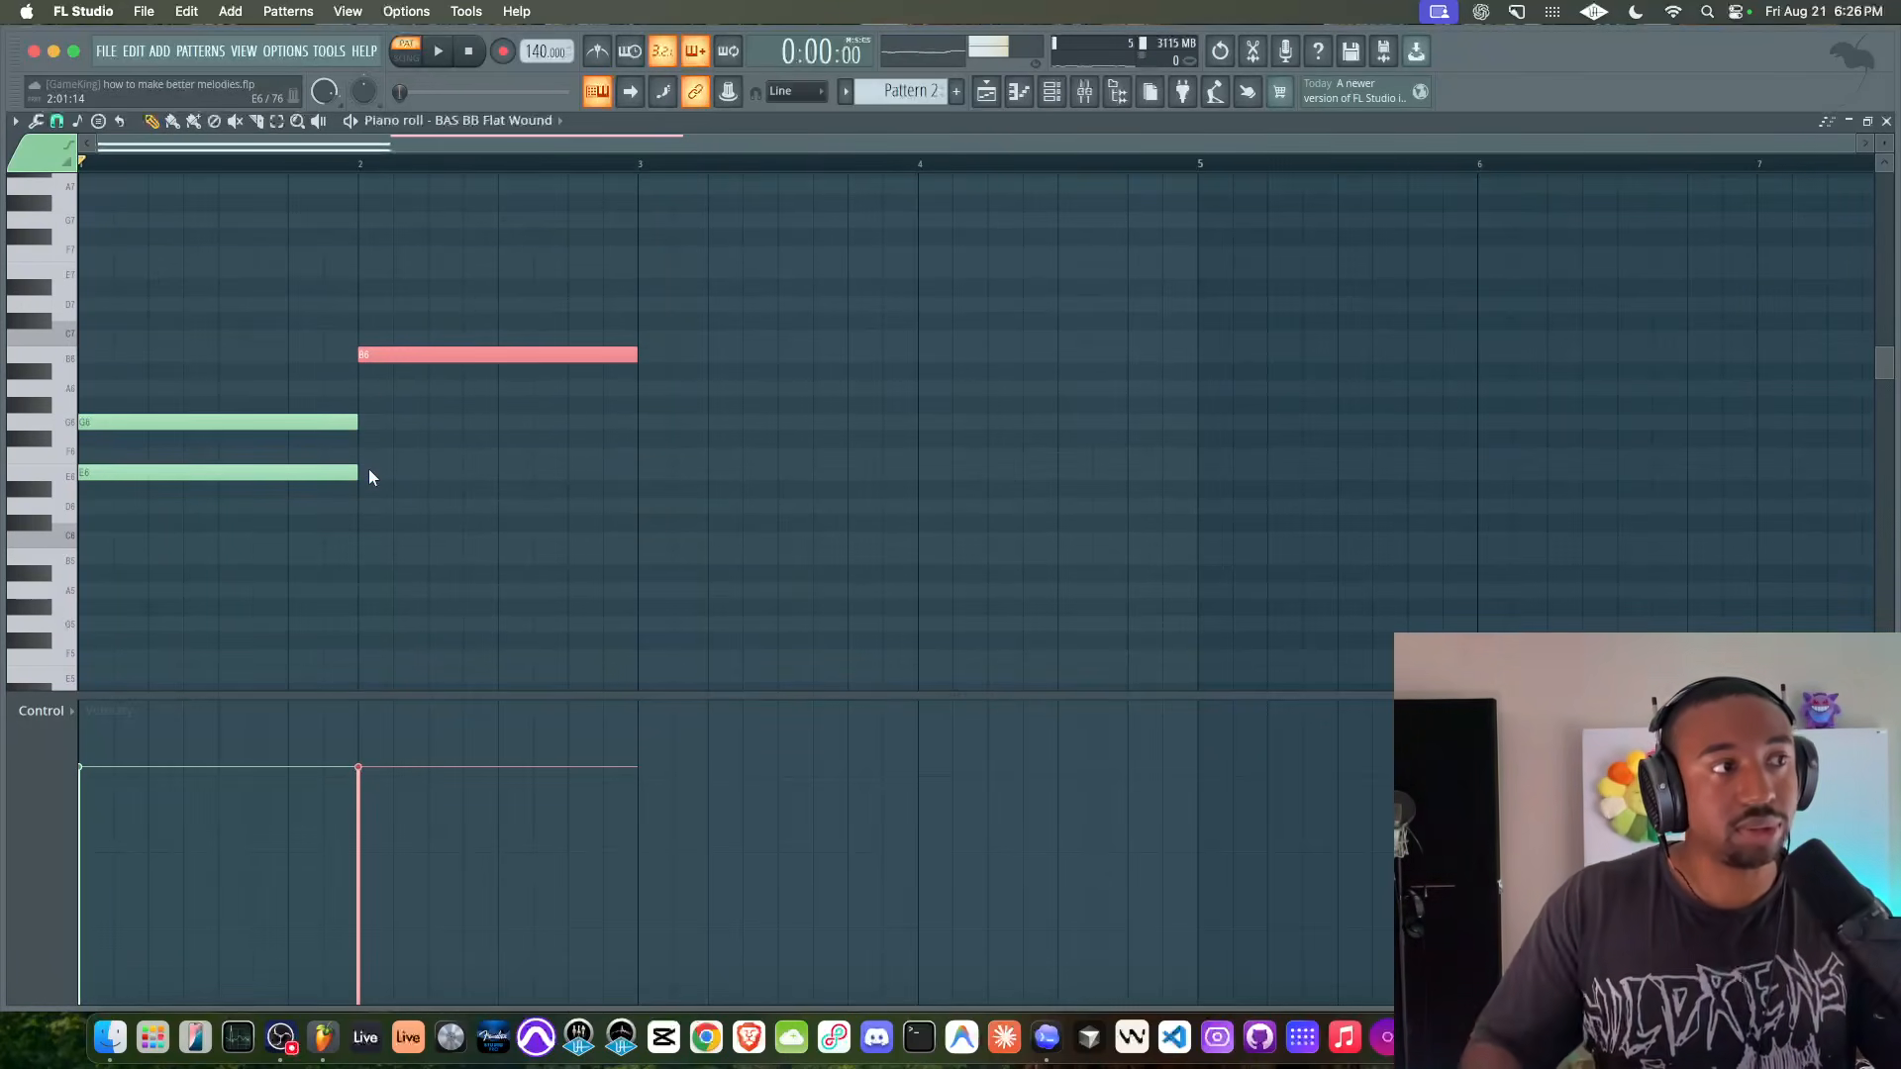
drag(374, 353, 75, 349)
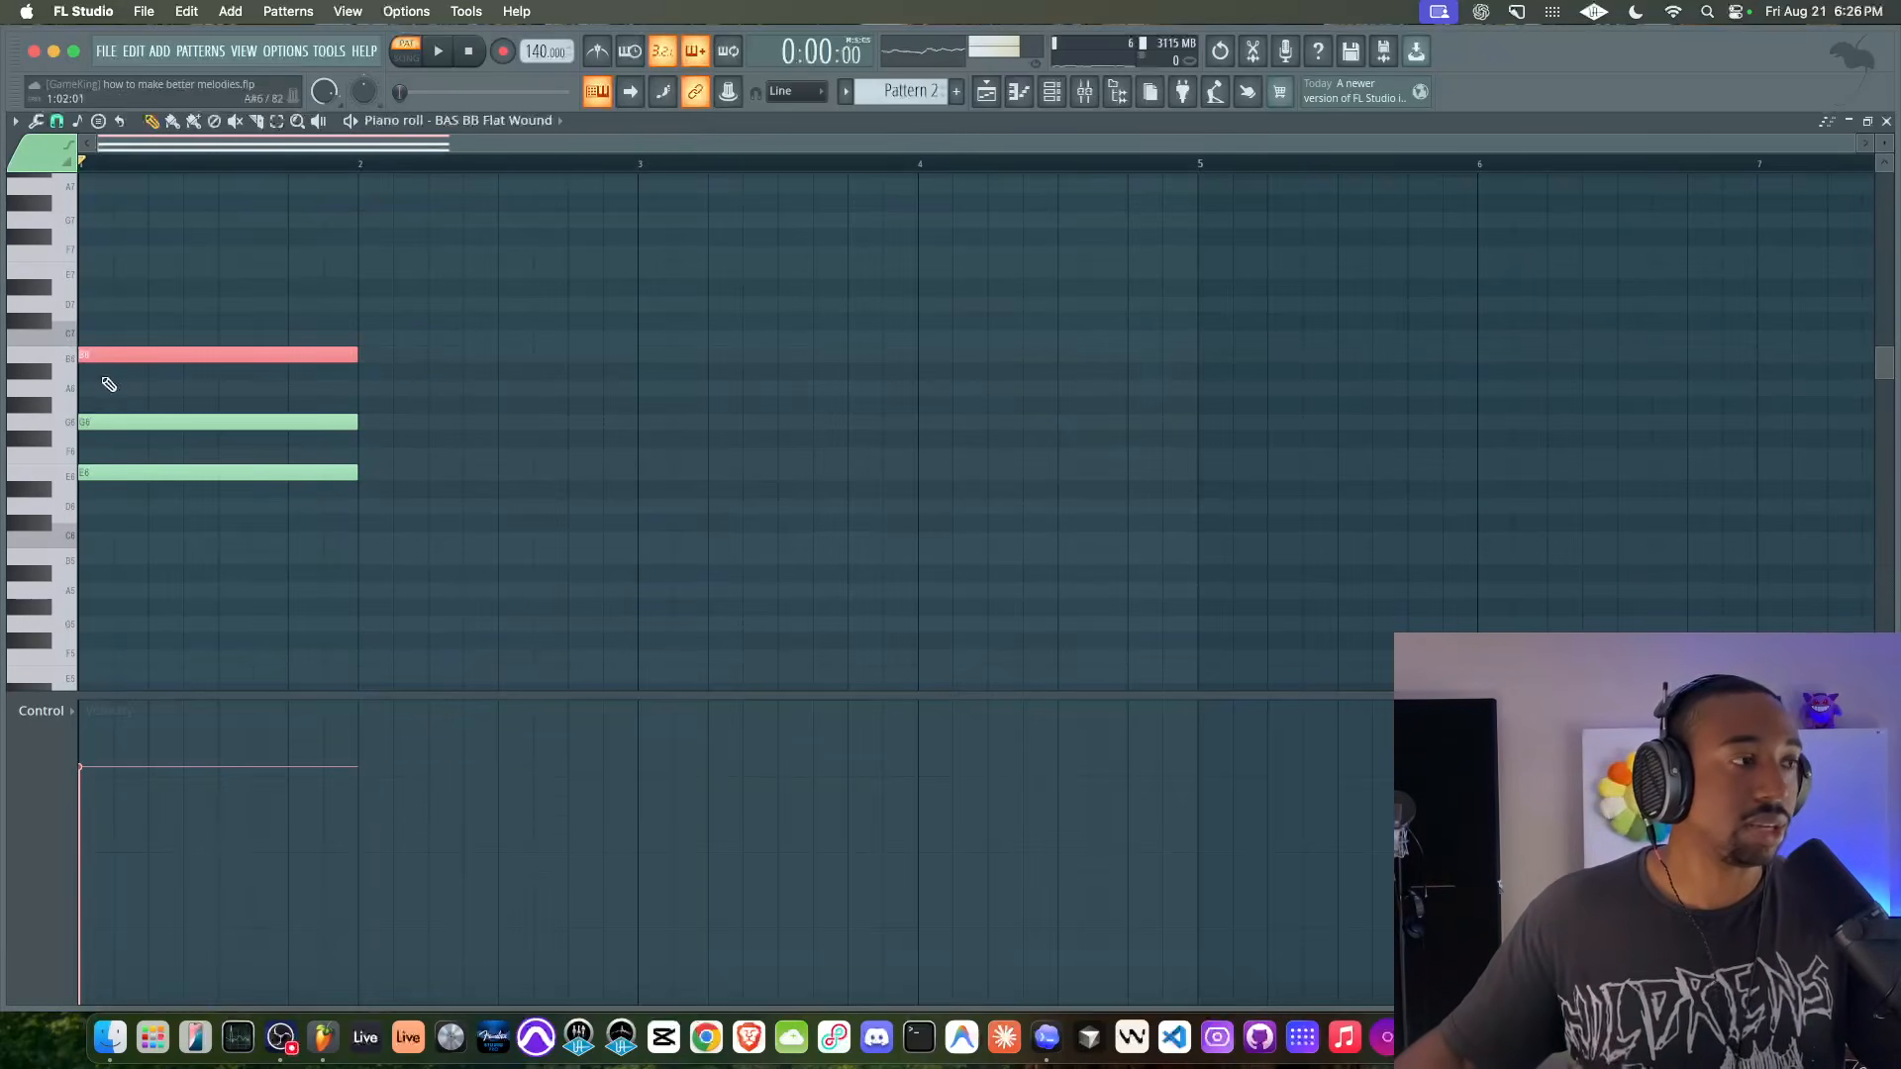
- Stack a copy of G6 seven semitones higher at D7 in bar 1, and transpose the whole chord down one octave
drag(128, 426, 400, 423)
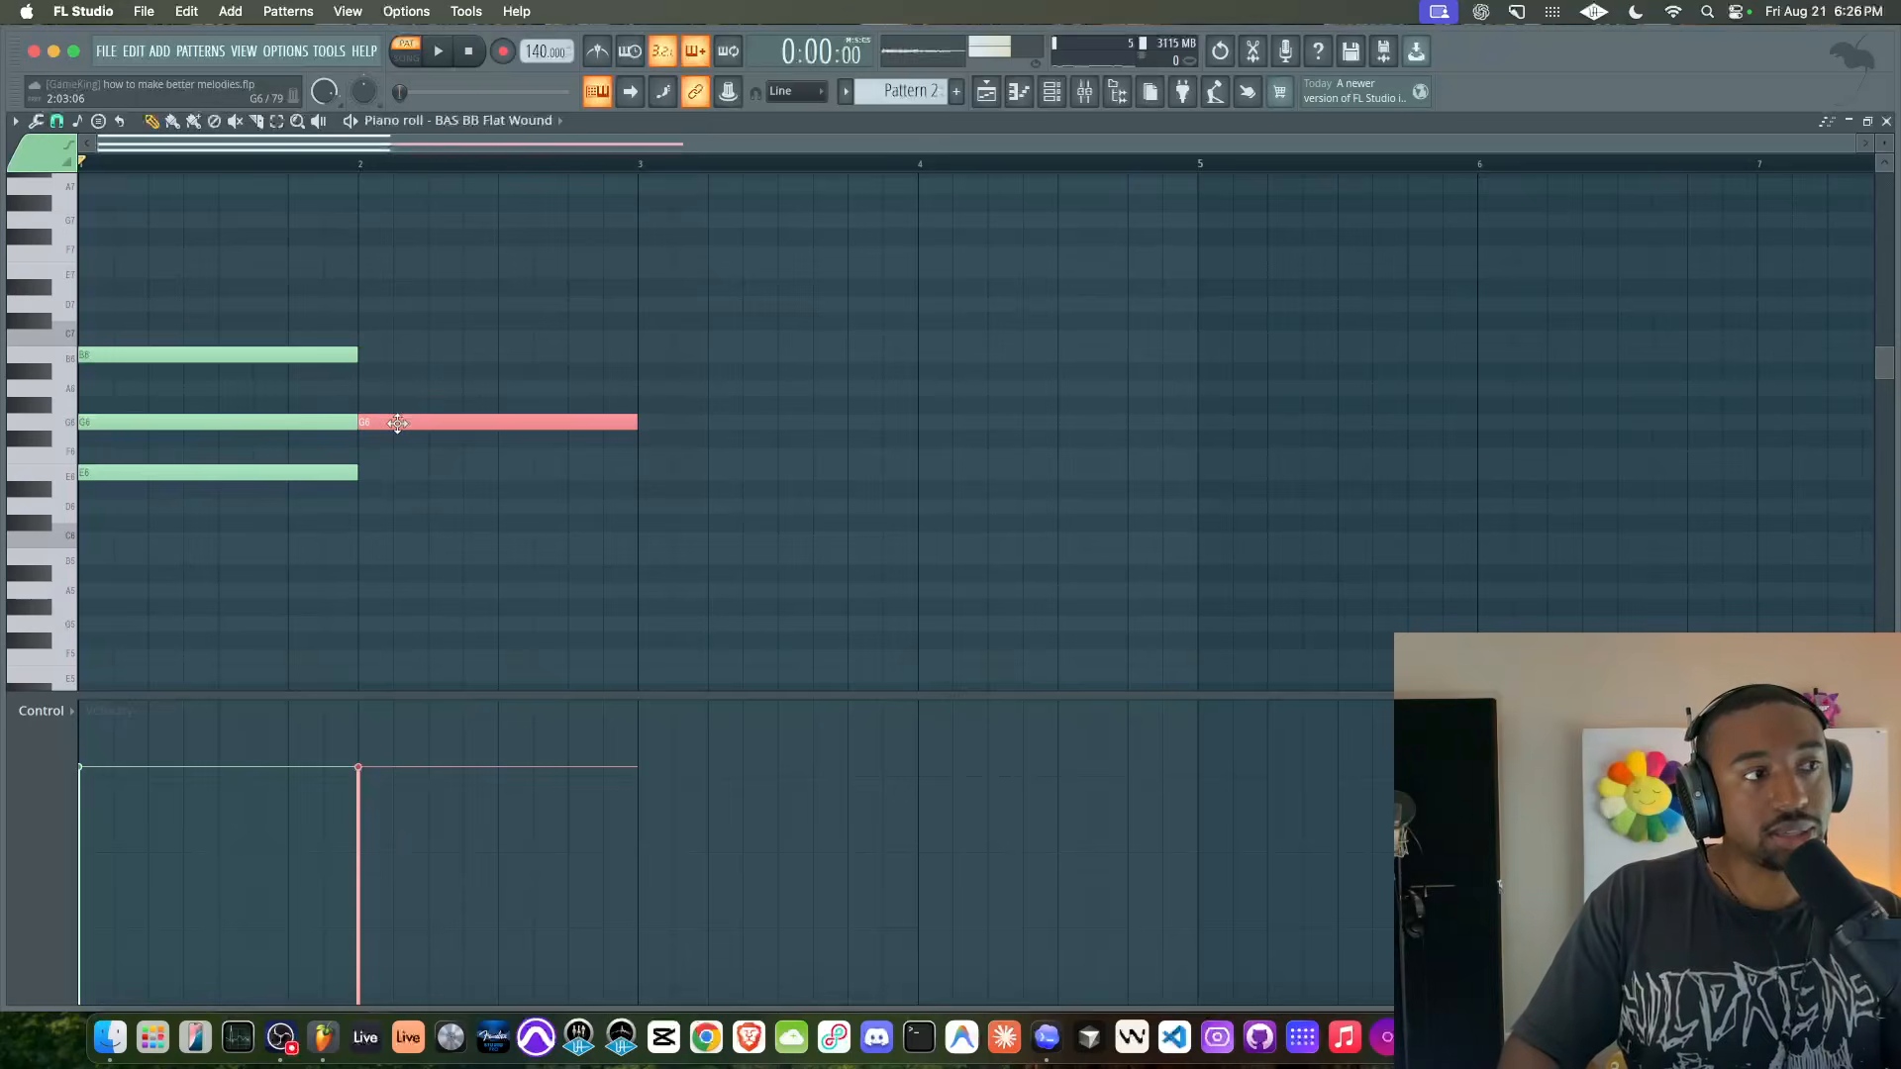
key(shift+Up)
key(shift+Up)
key(shift+Up)
key(shift+Up)
key(shift+Up)
key(shift+Up)
key(shift+Up)
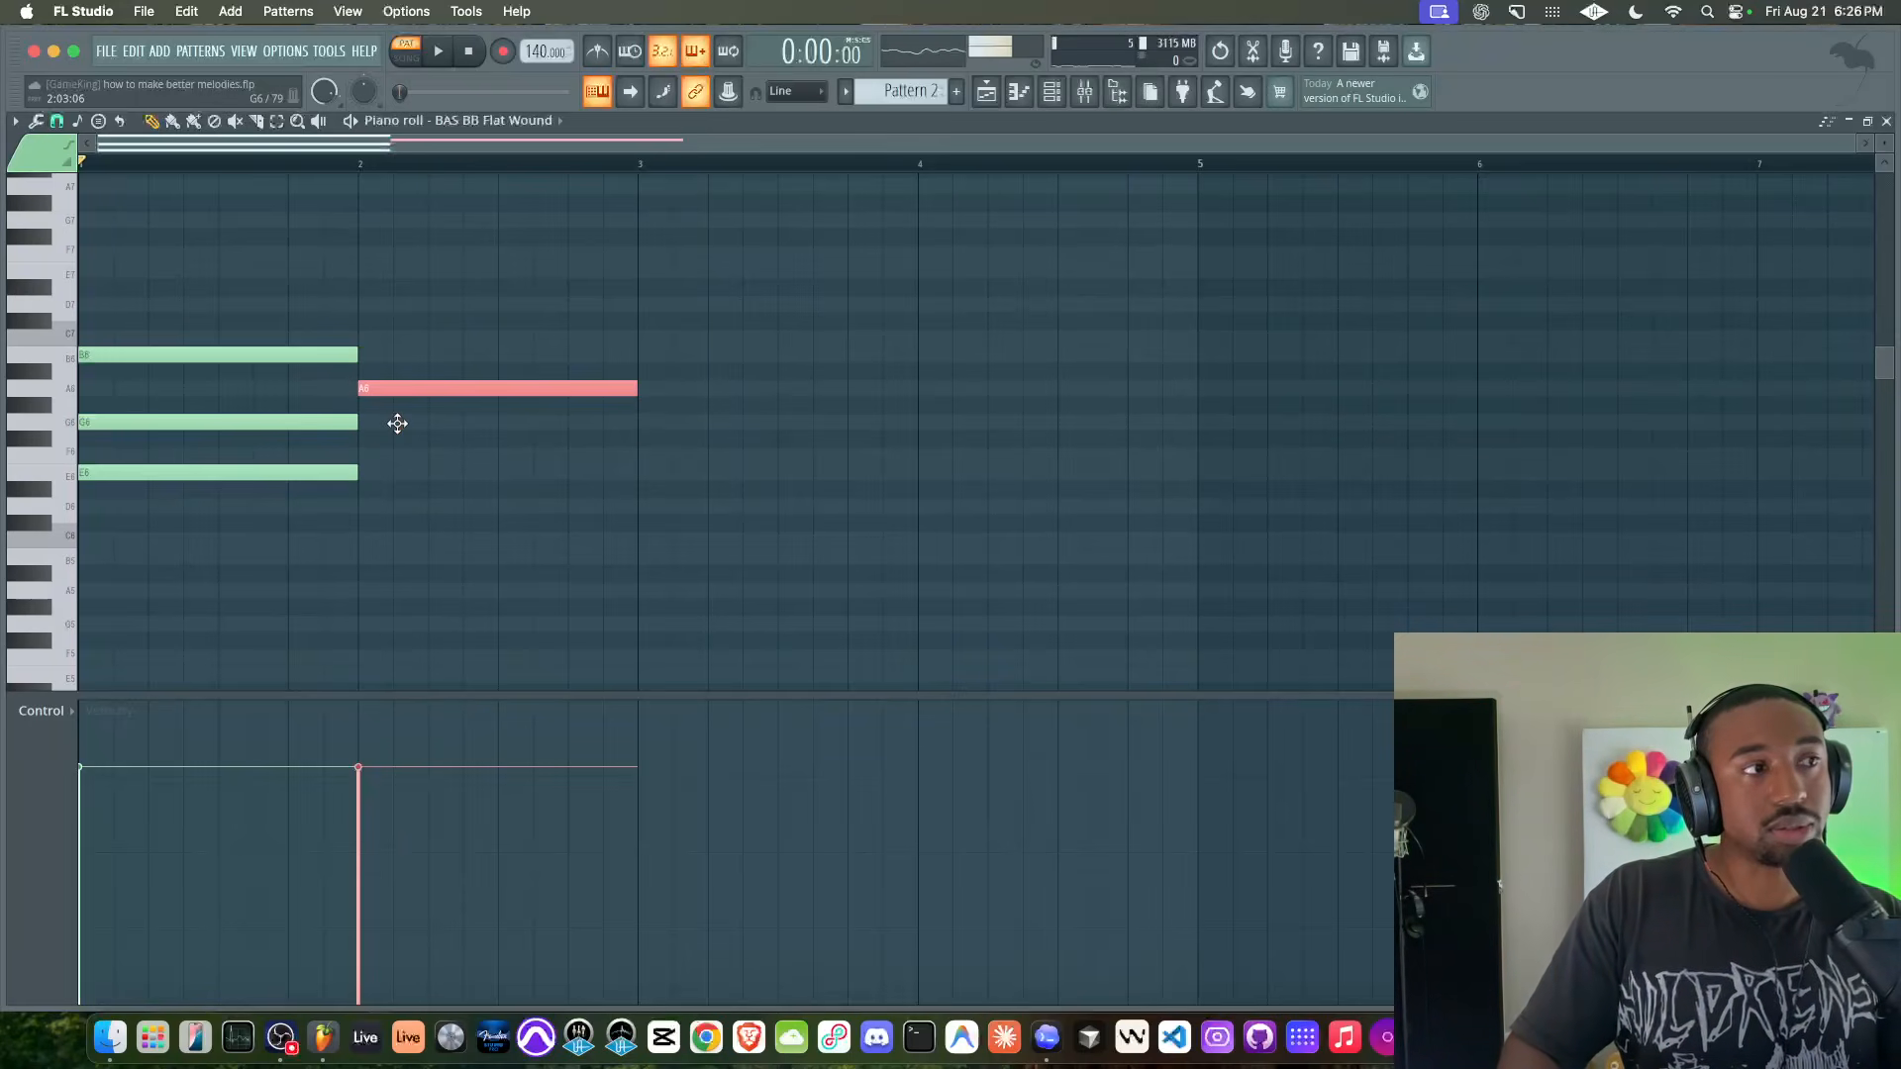
drag(401, 305, 123, 305)
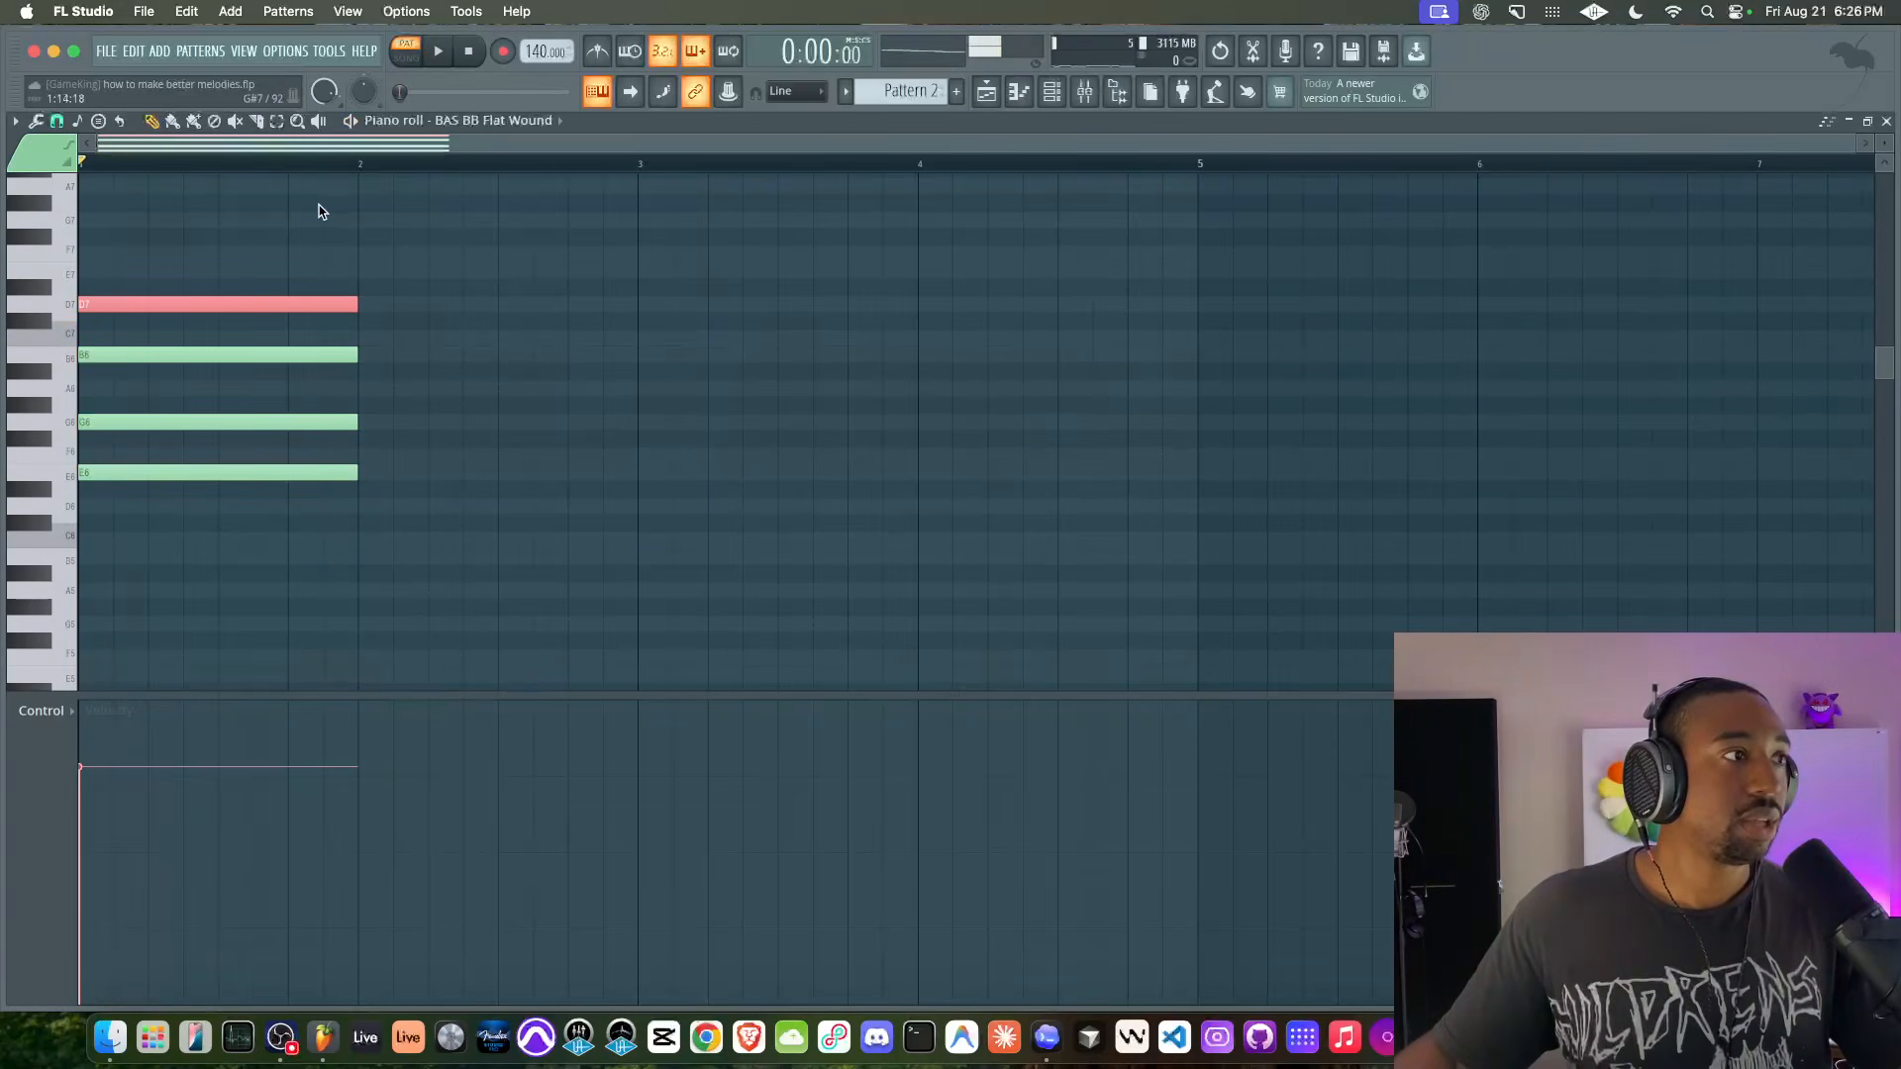
click(283, 262)
key(ctrl+Down)
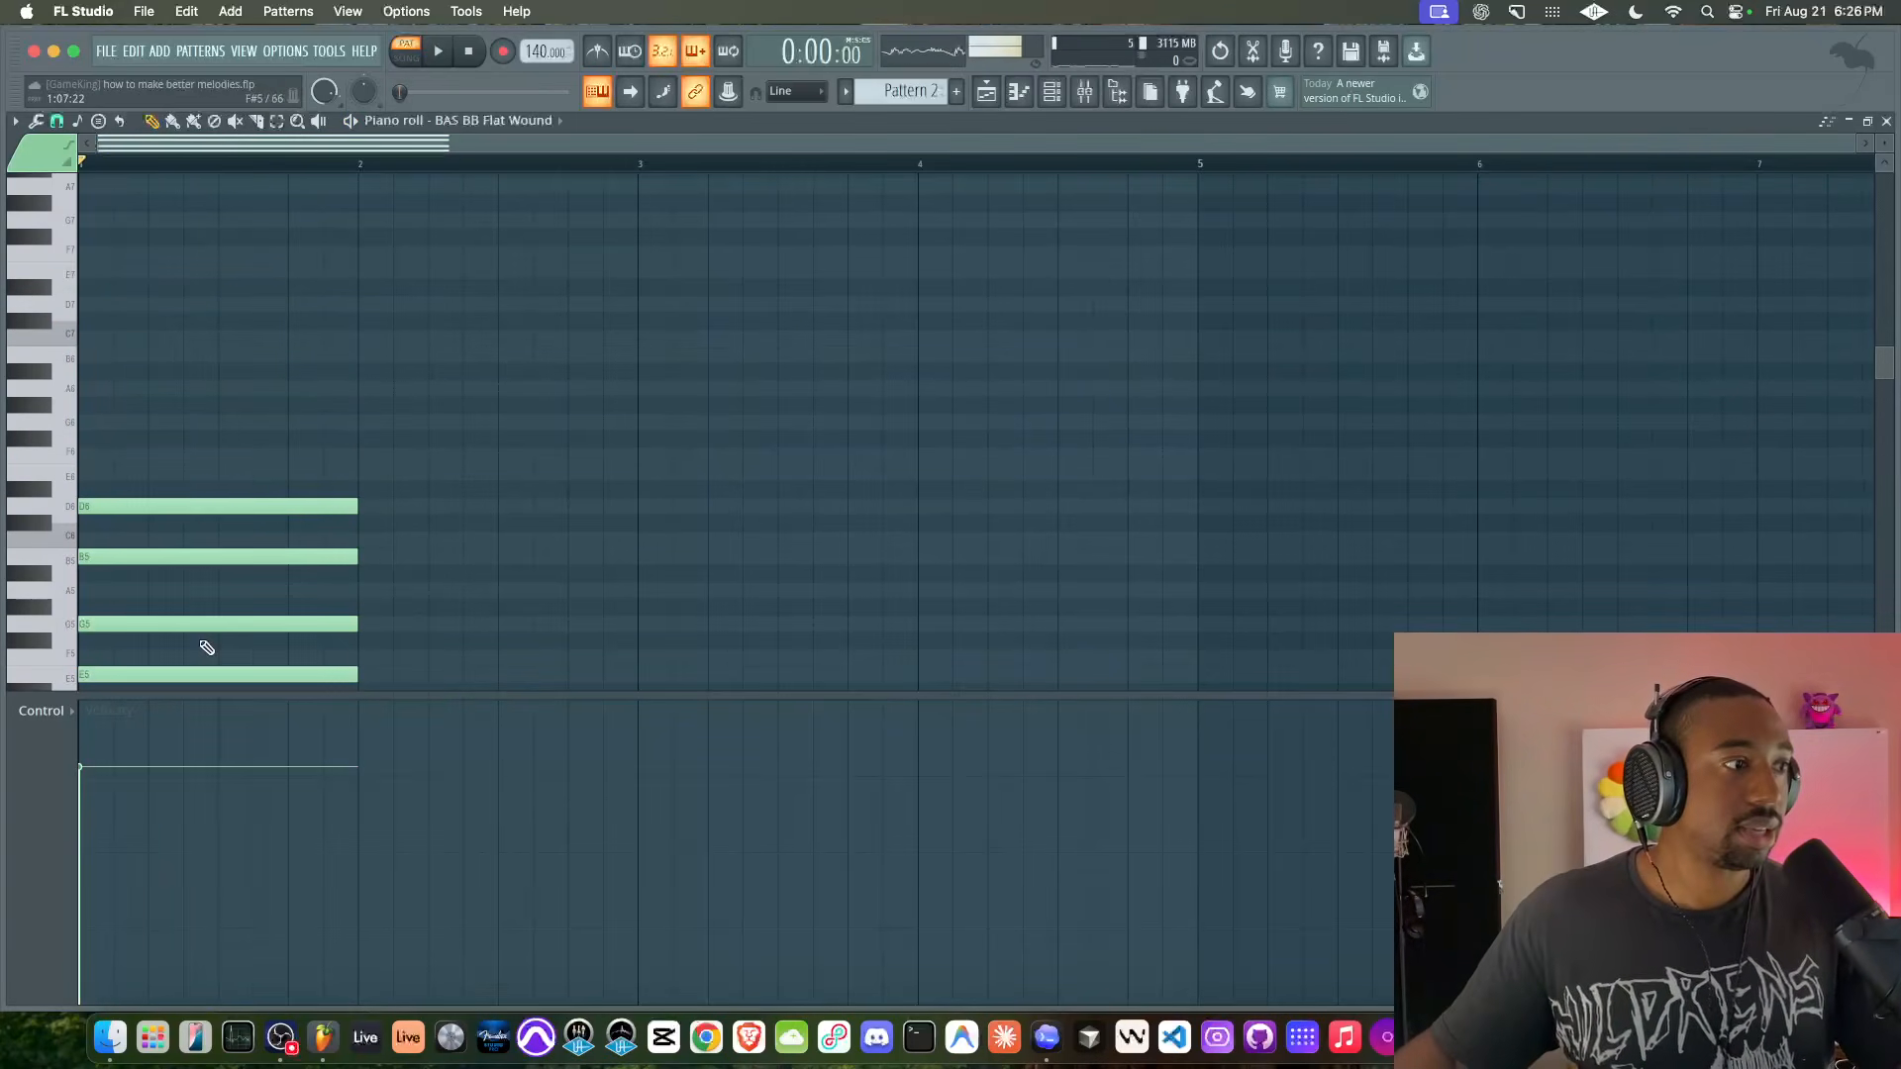
- Copy the B5 note into bar 2, raise the copy seven semitones to F#6, and move it back to bar 1
scroll(233, 544, down, 3)
click(168, 458)
drag(168, 460, 402, 457)
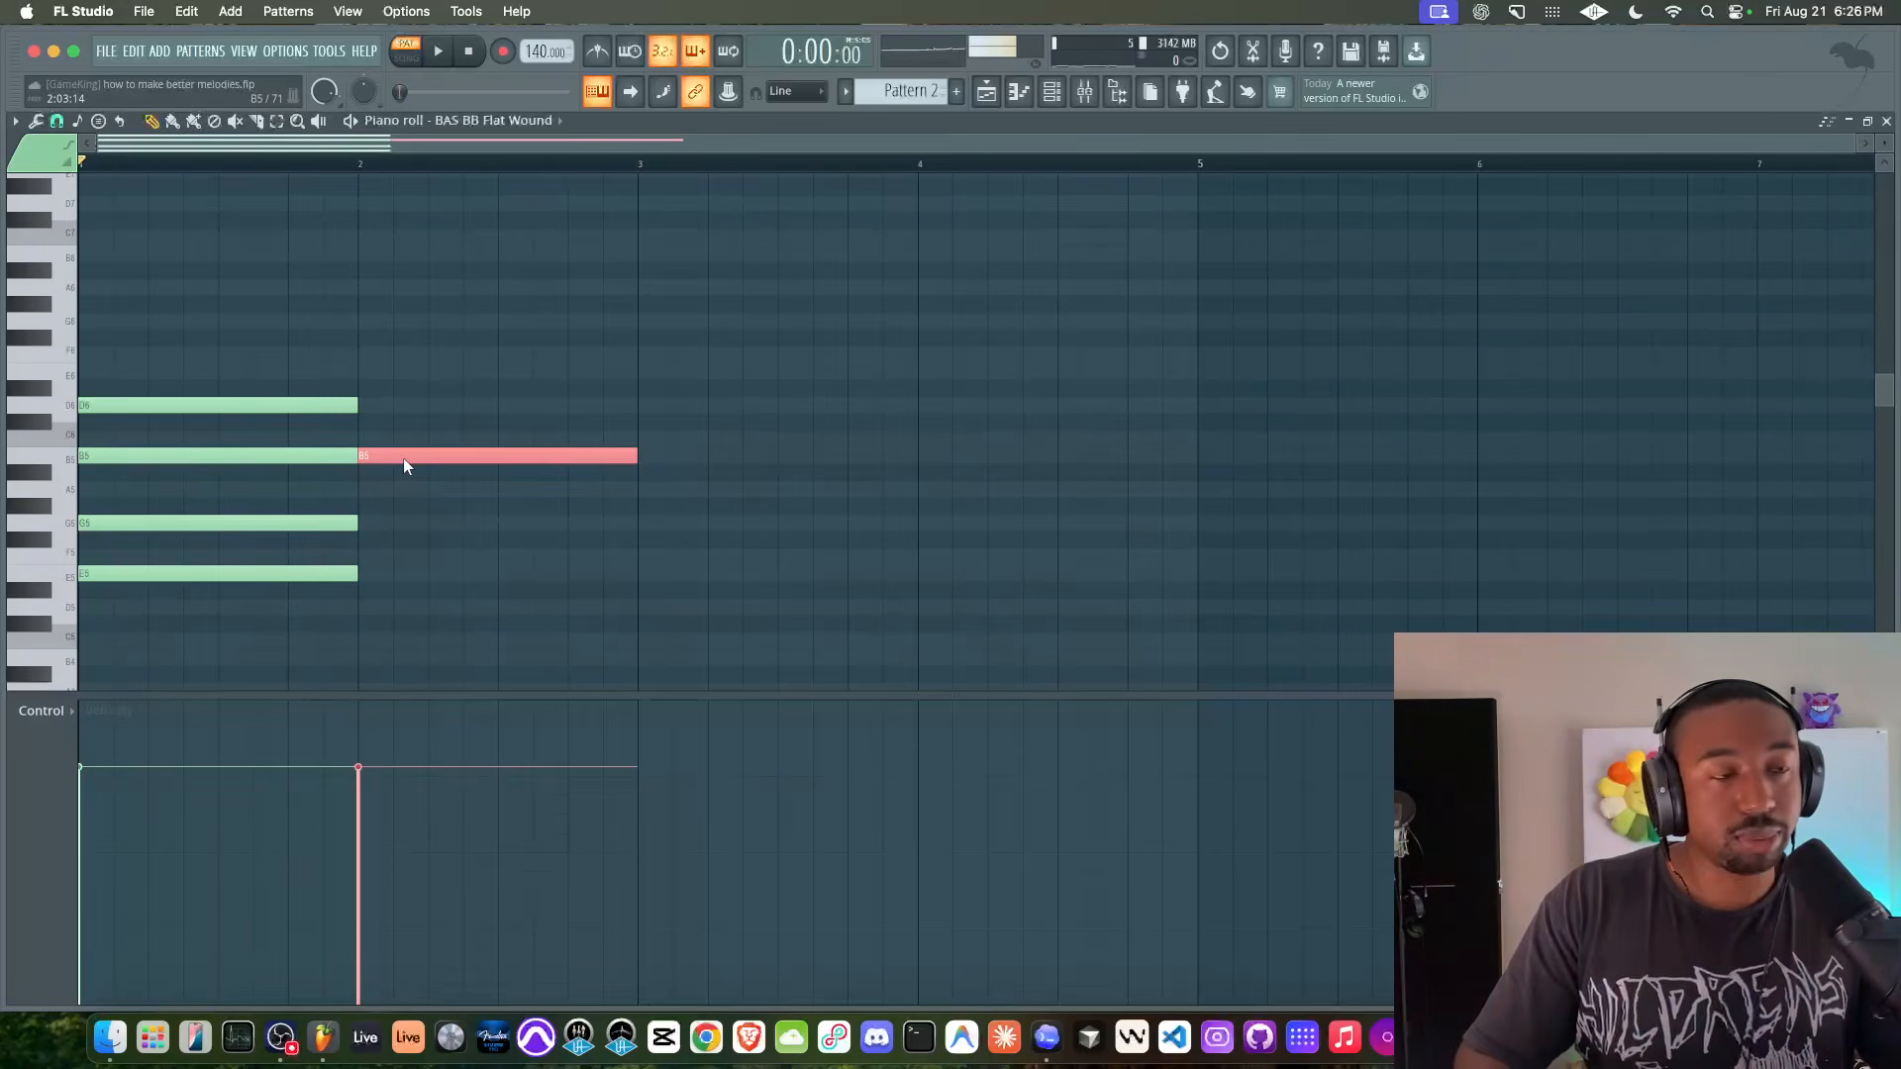
key(shift+Up)
key(shift+Up)
key(shift+Up)
key(shift+Up)
key(shift+Up)
key(shift+Up)
key(shift+Up)
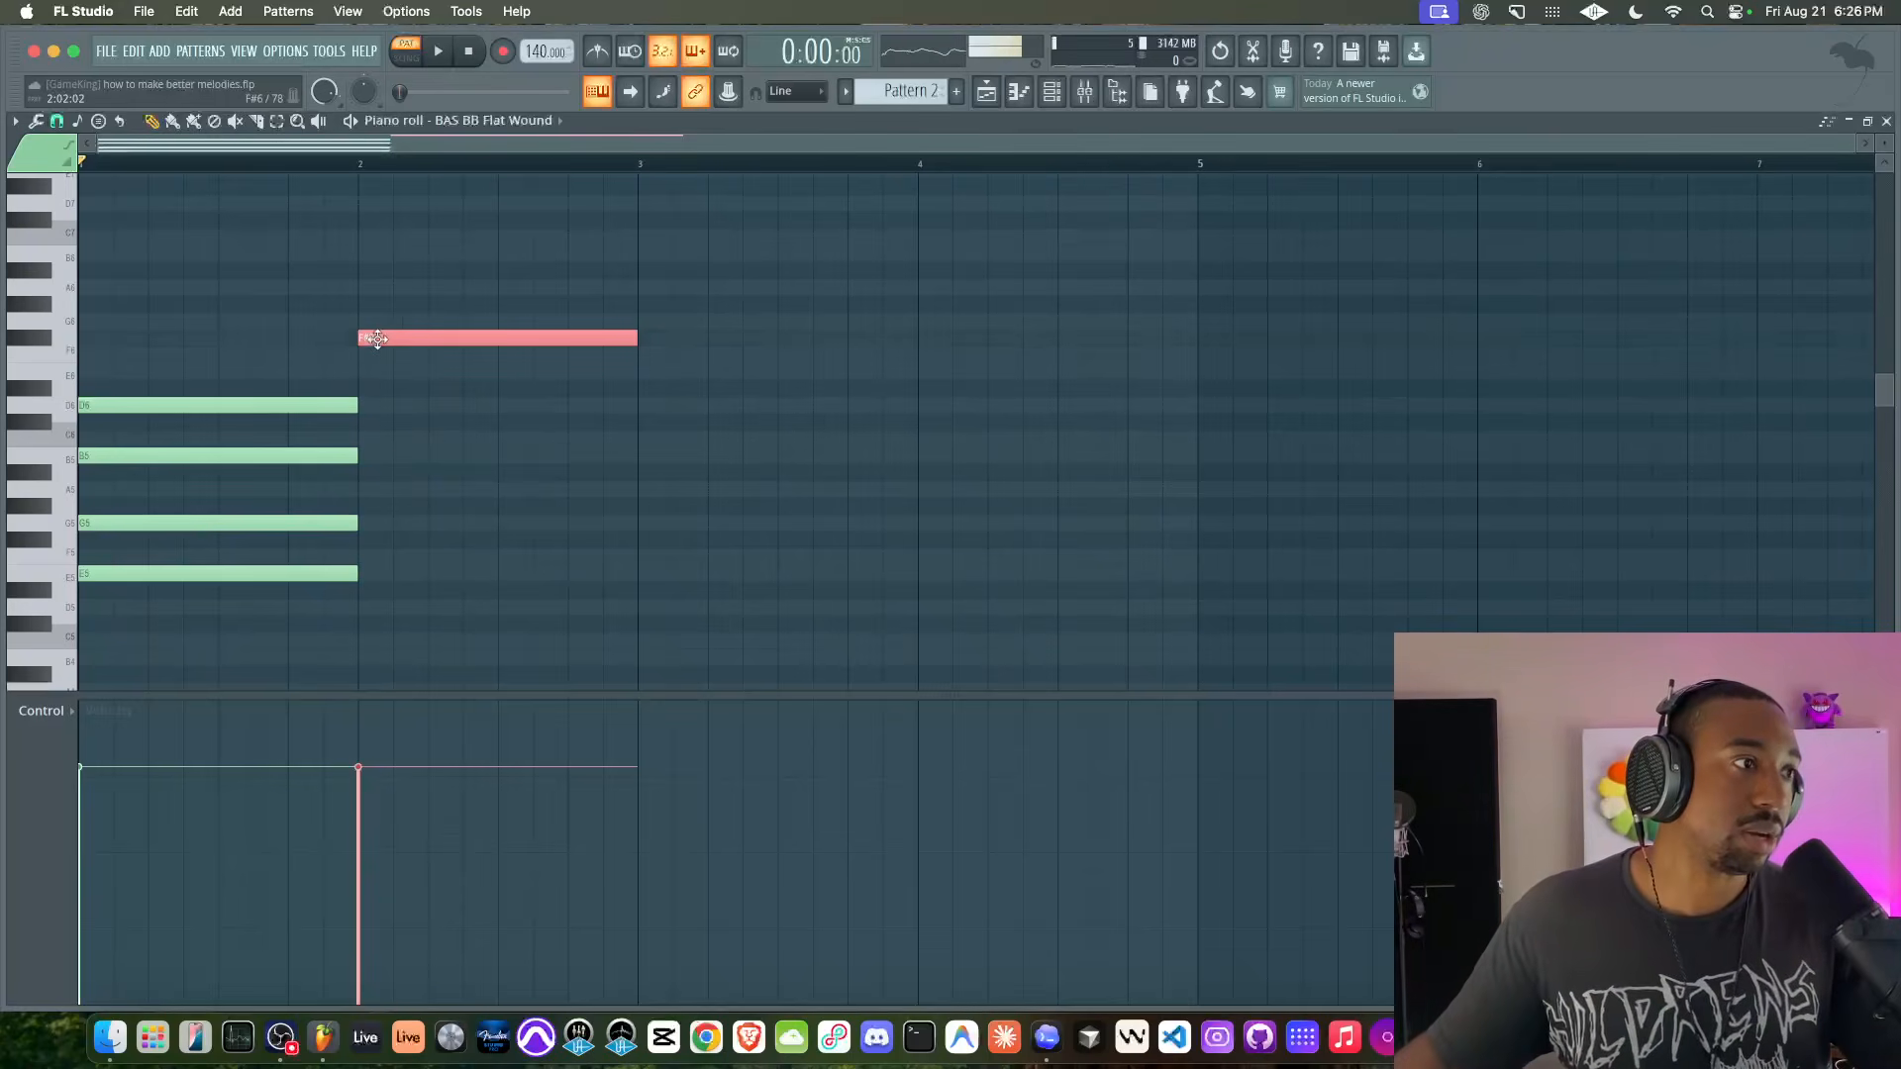
drag(376, 338, 95, 337)
- Lower the velocity of all five chord notes to just under half, playing the chord before and after the change
key(space)
key(space)
super+click(260, 620)
drag(144, 813, 117, 873)
key(space)
key(space)
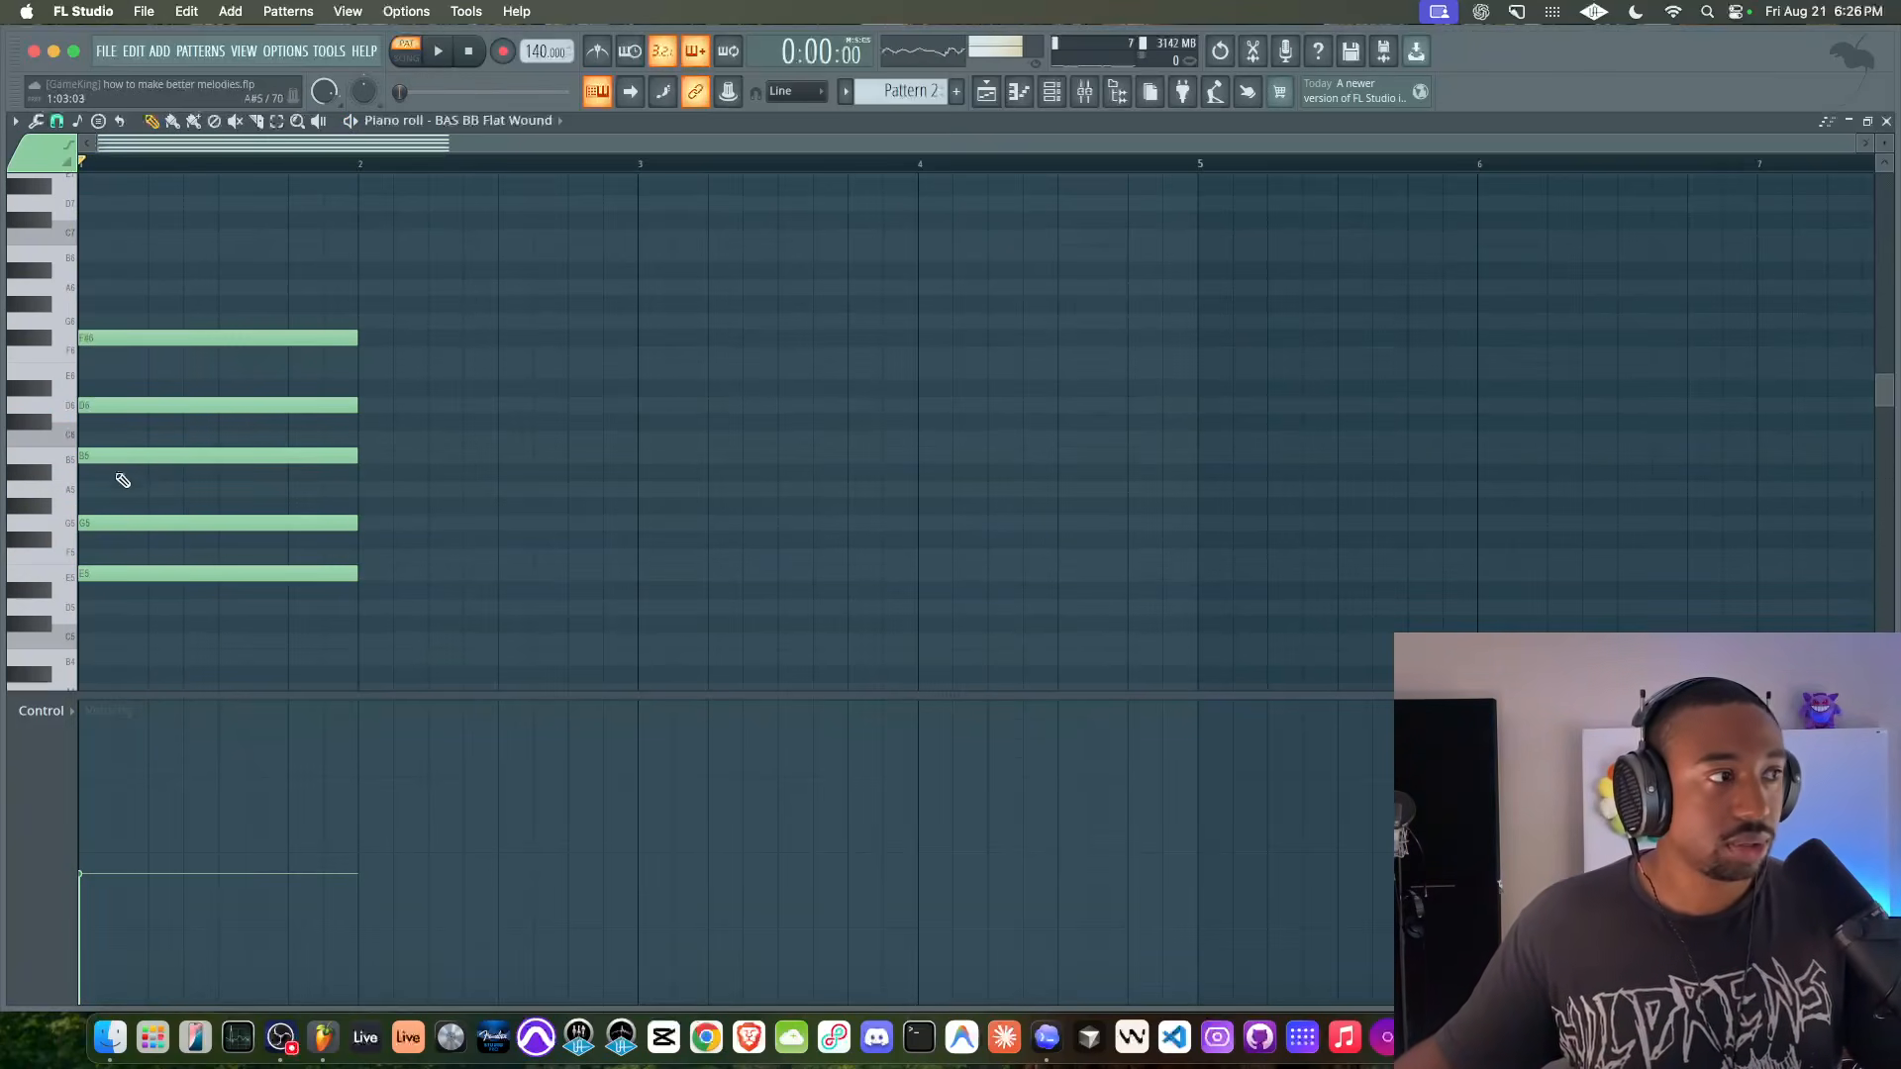
- Copy the D6 note into bar 2, raise the copy seven semitones to A6, and move it back to bar 1
super+click(117, 406)
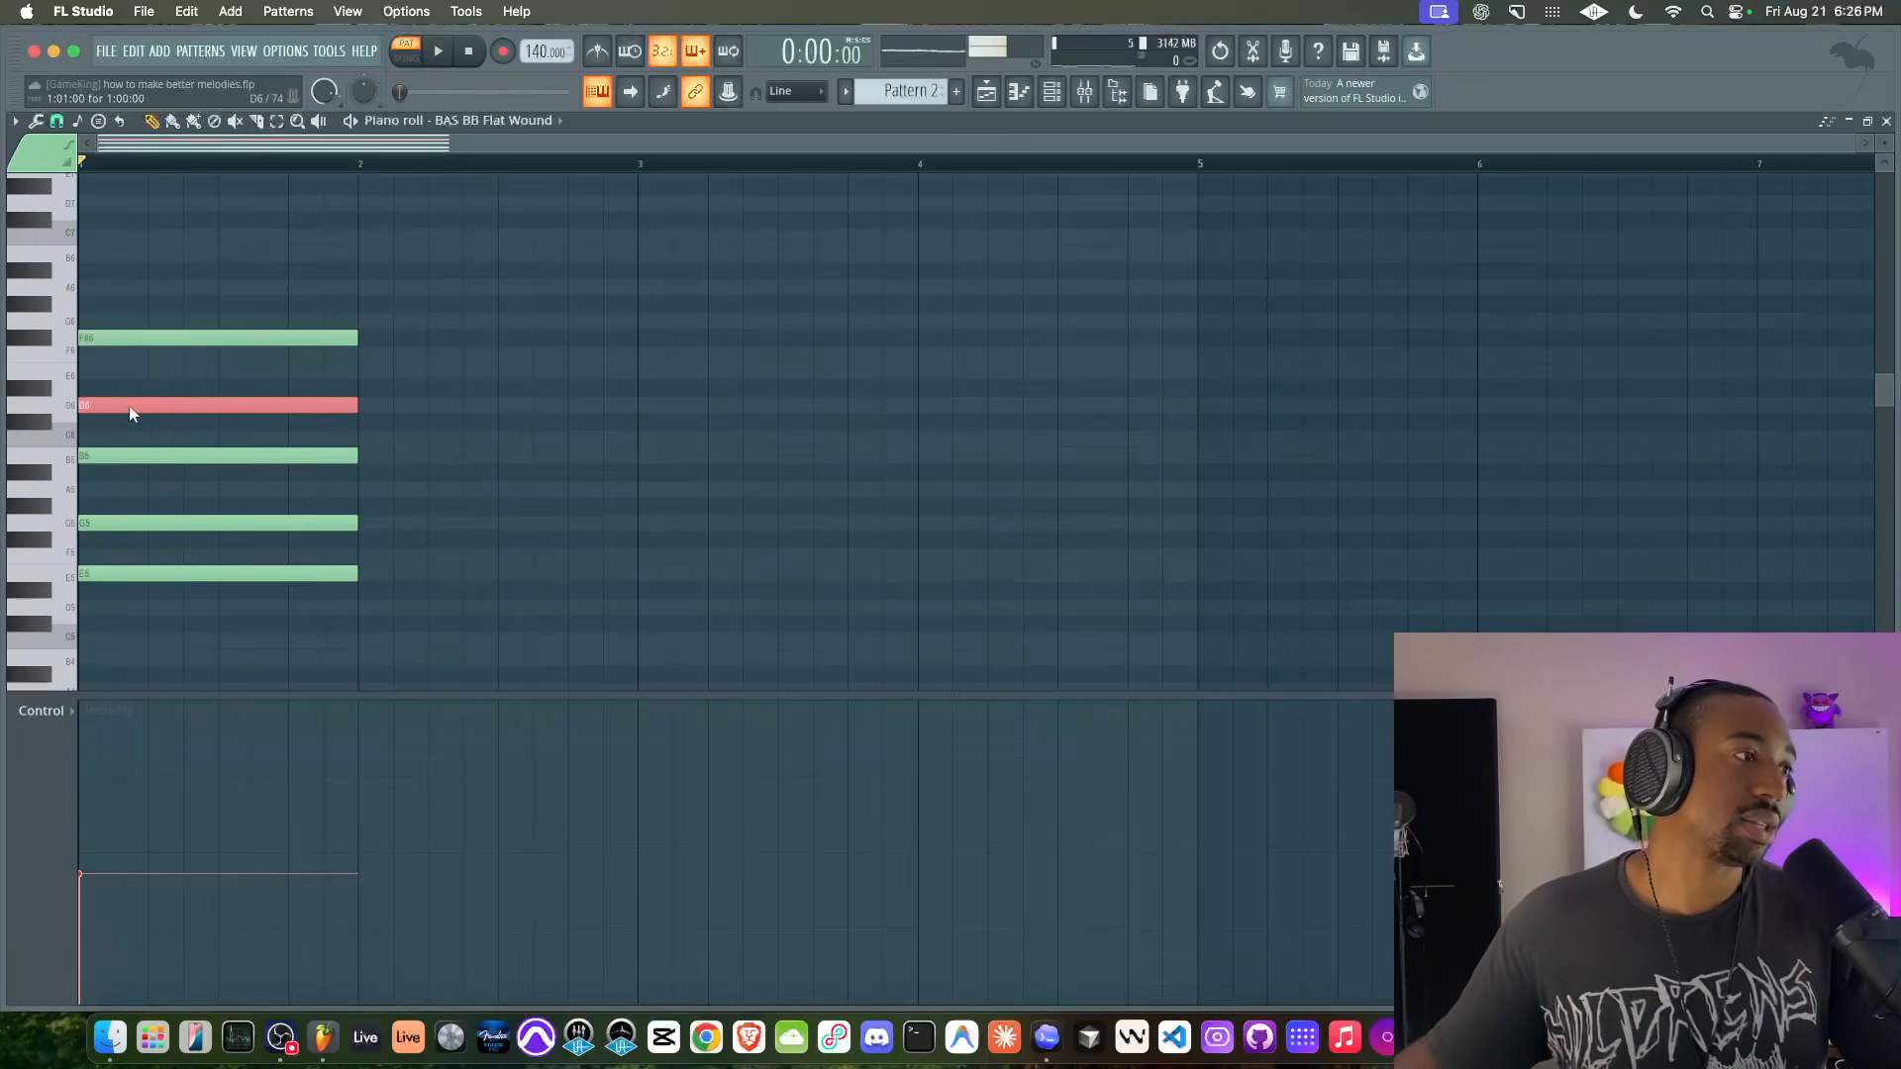
drag(132, 406, 400, 406)
key(Up)
key(Up)
key(Up)
key(Up)
key(Up)
key(Up)
key(Up)
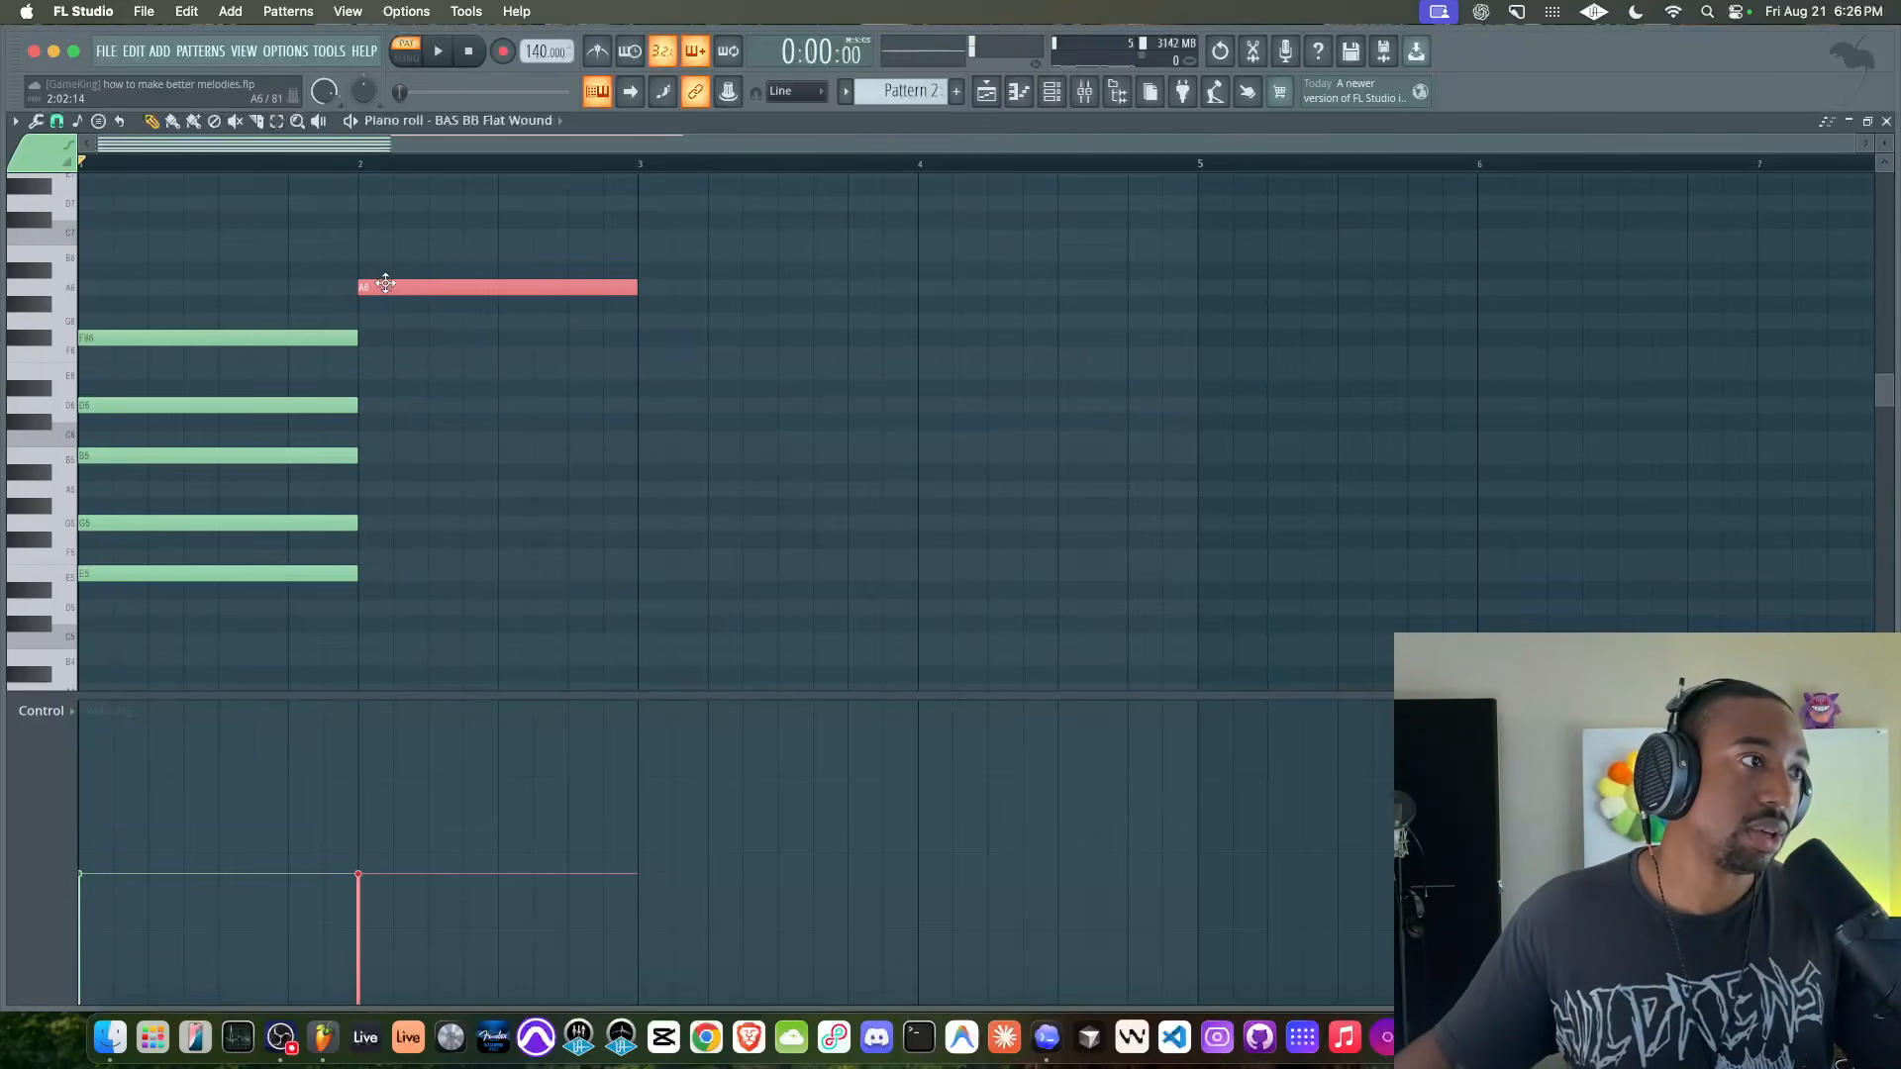
drag(369, 288, 109, 287)
- Play the six-note chord, audition its E5, G5 and B5 notes individually, and play the full chord again
key(space)
super+click(487, 379)
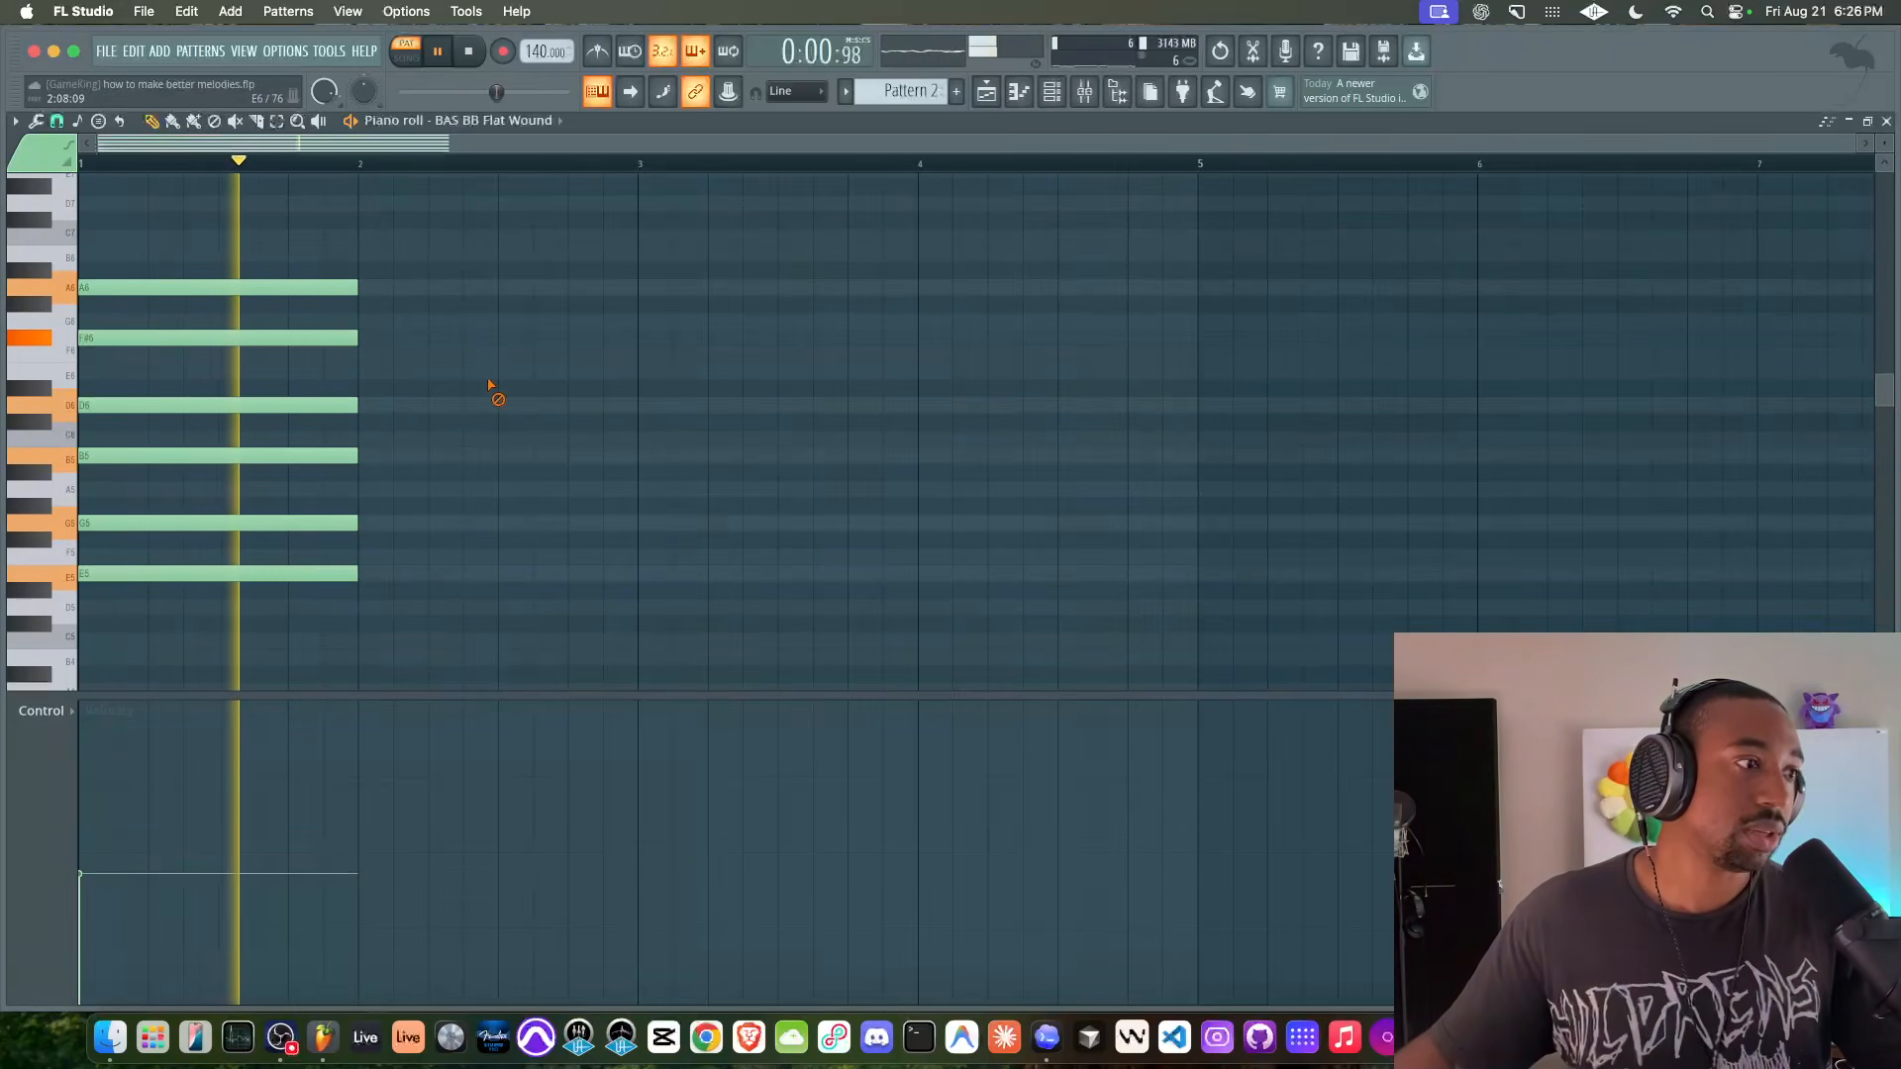
key(space)
click(256, 573)
click(259, 523)
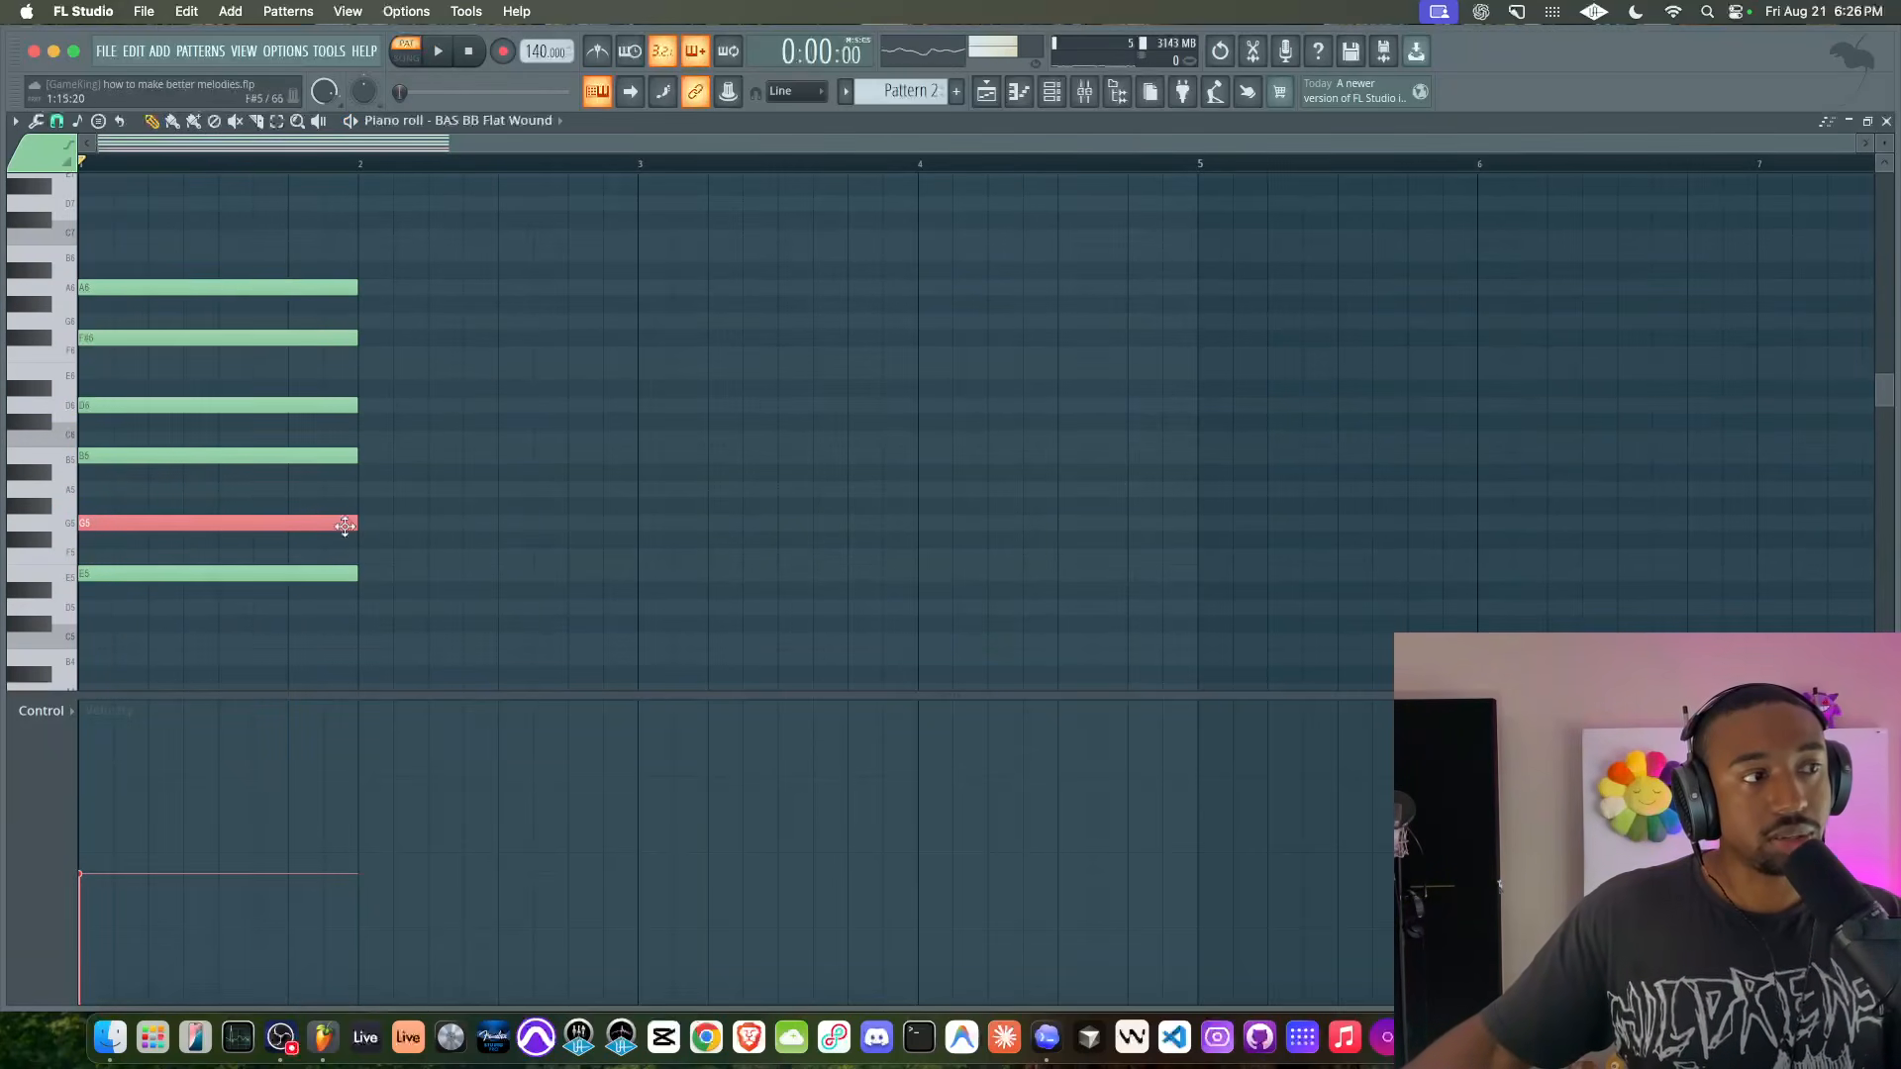
click(288, 458)
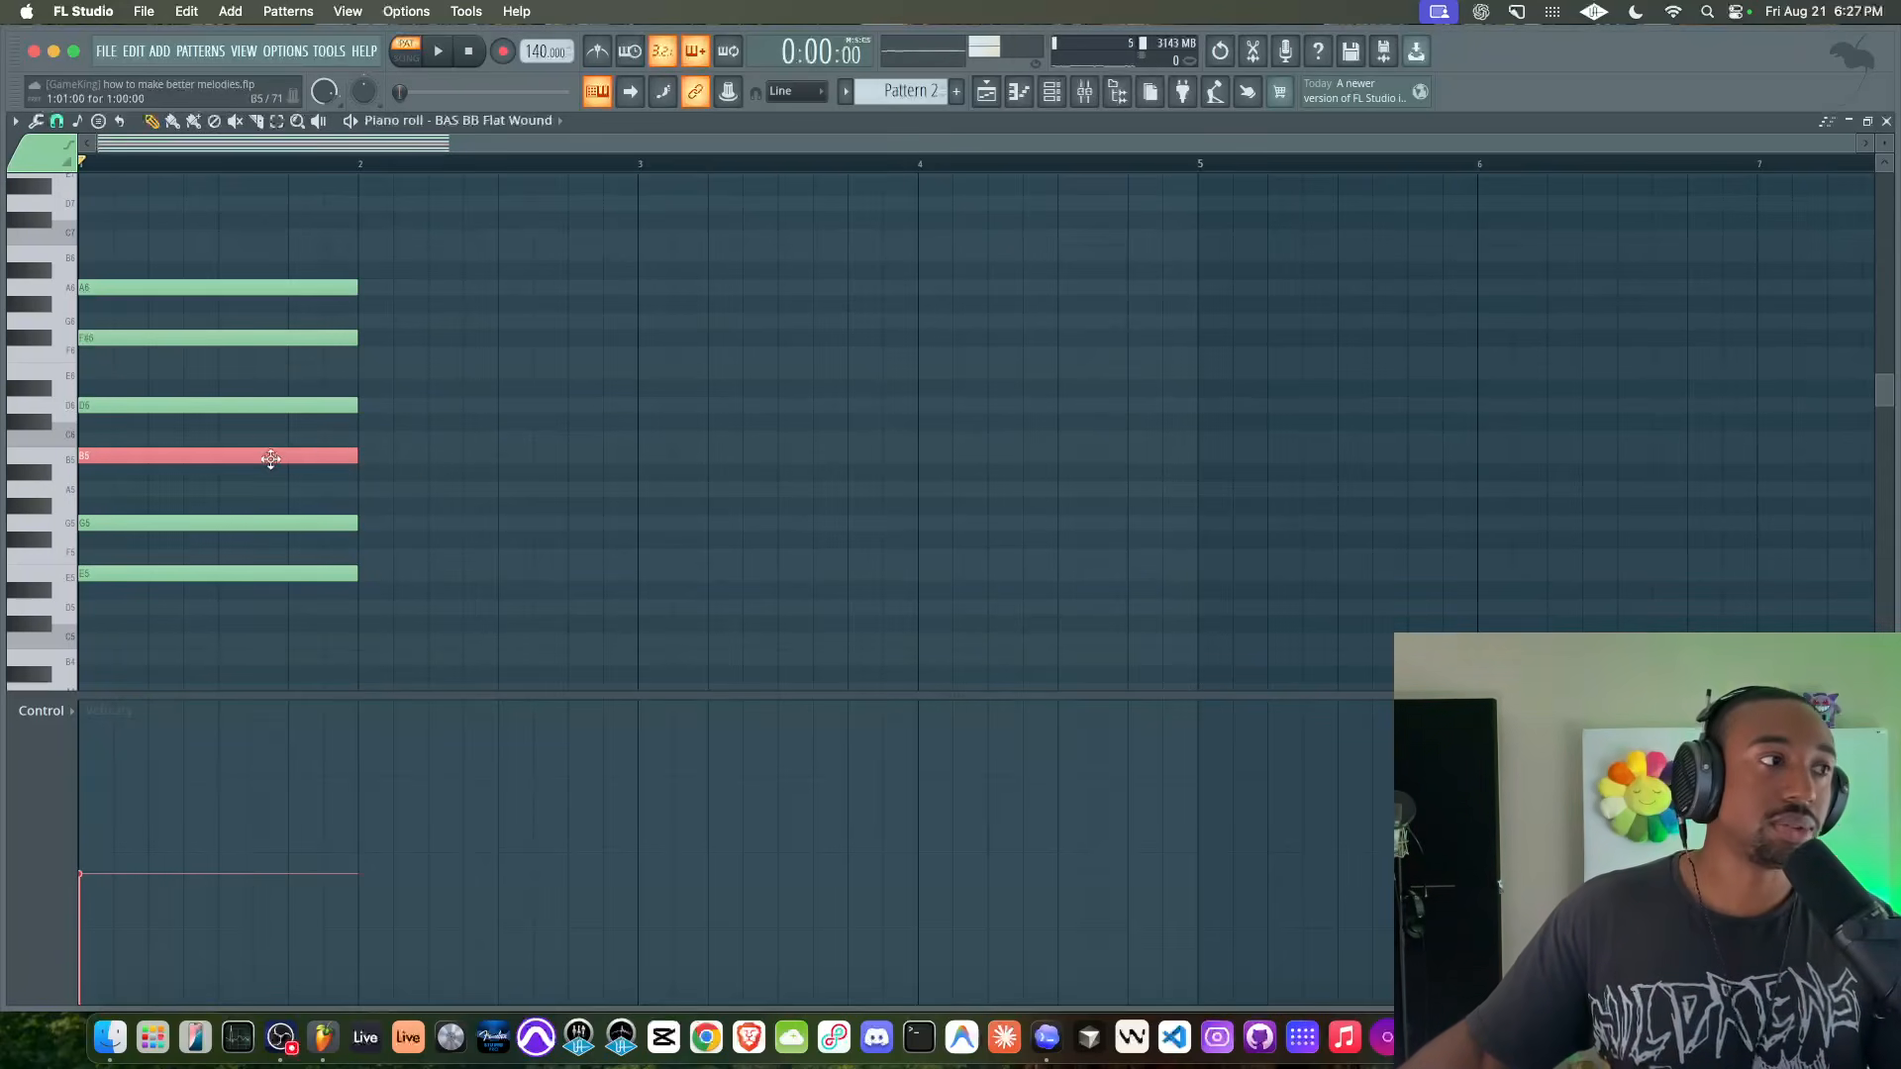
super+click(397, 352)
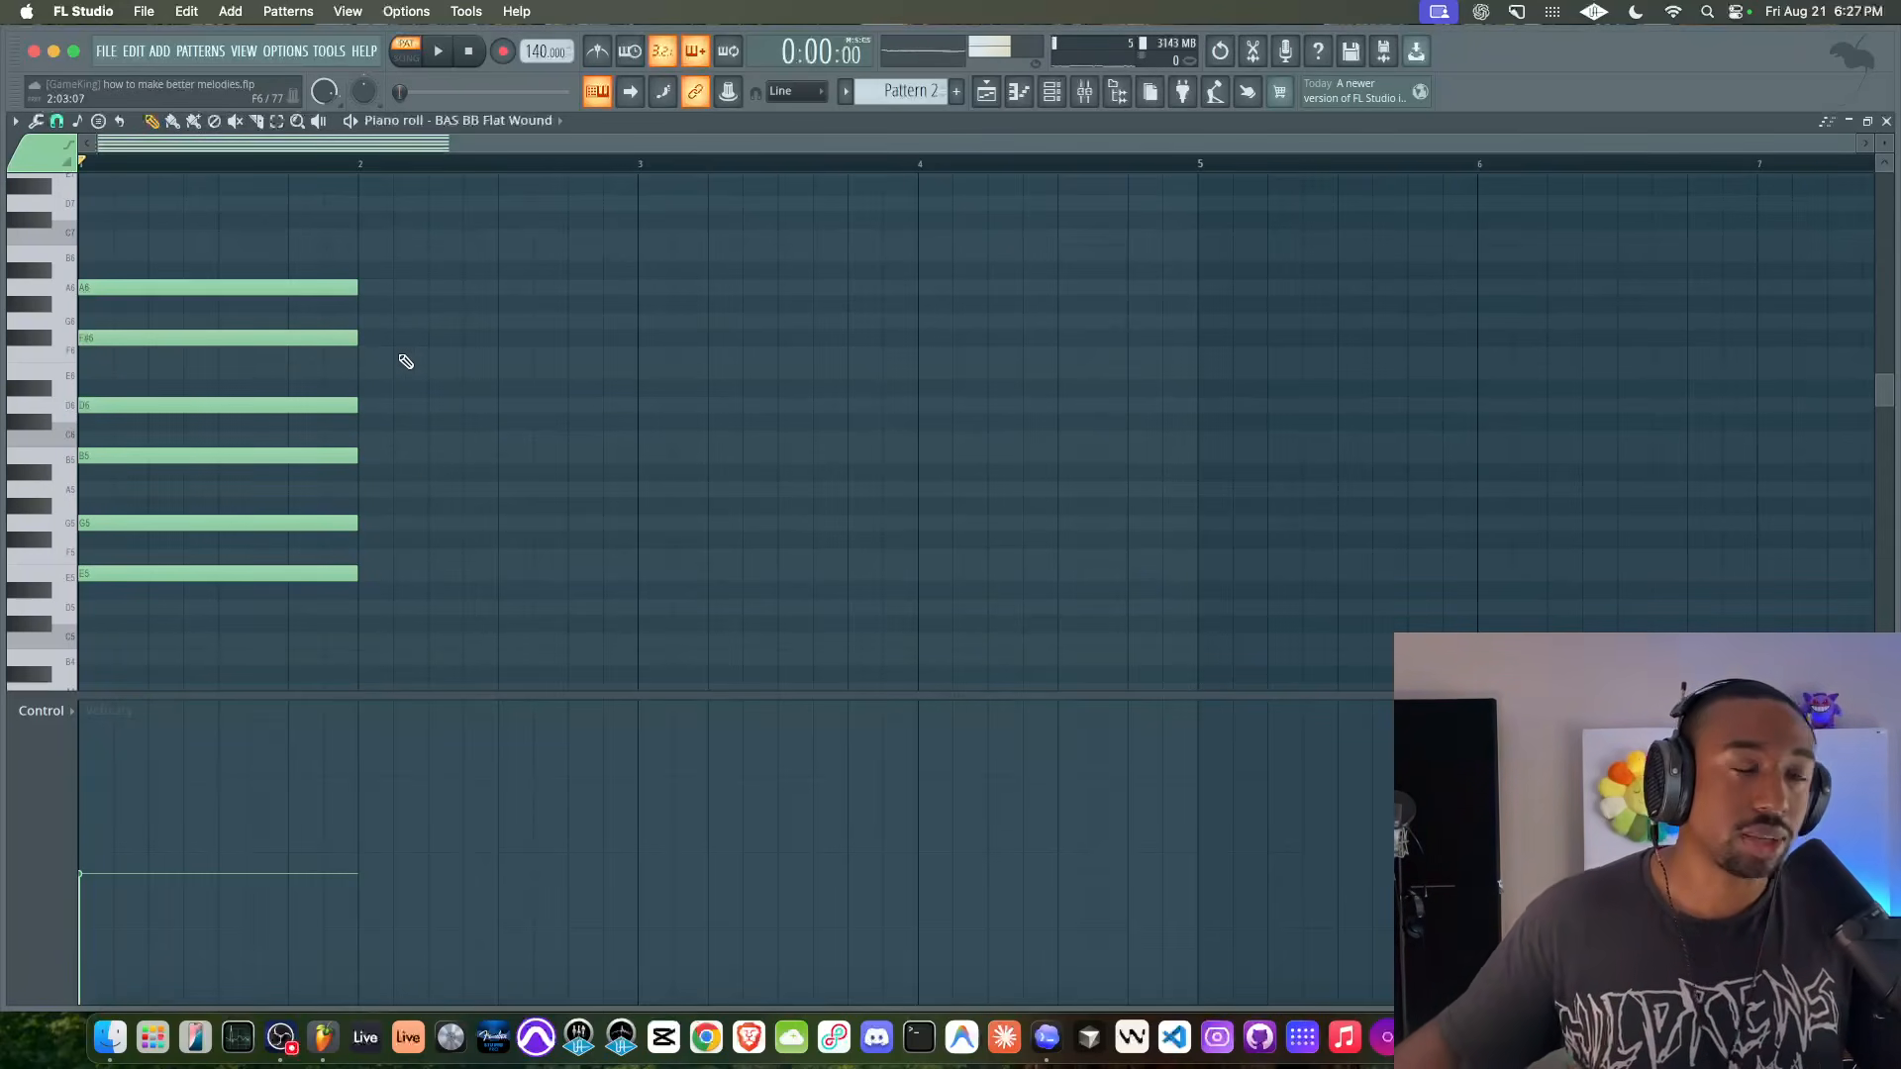
key(space)
key(space)
super+click(251, 576)
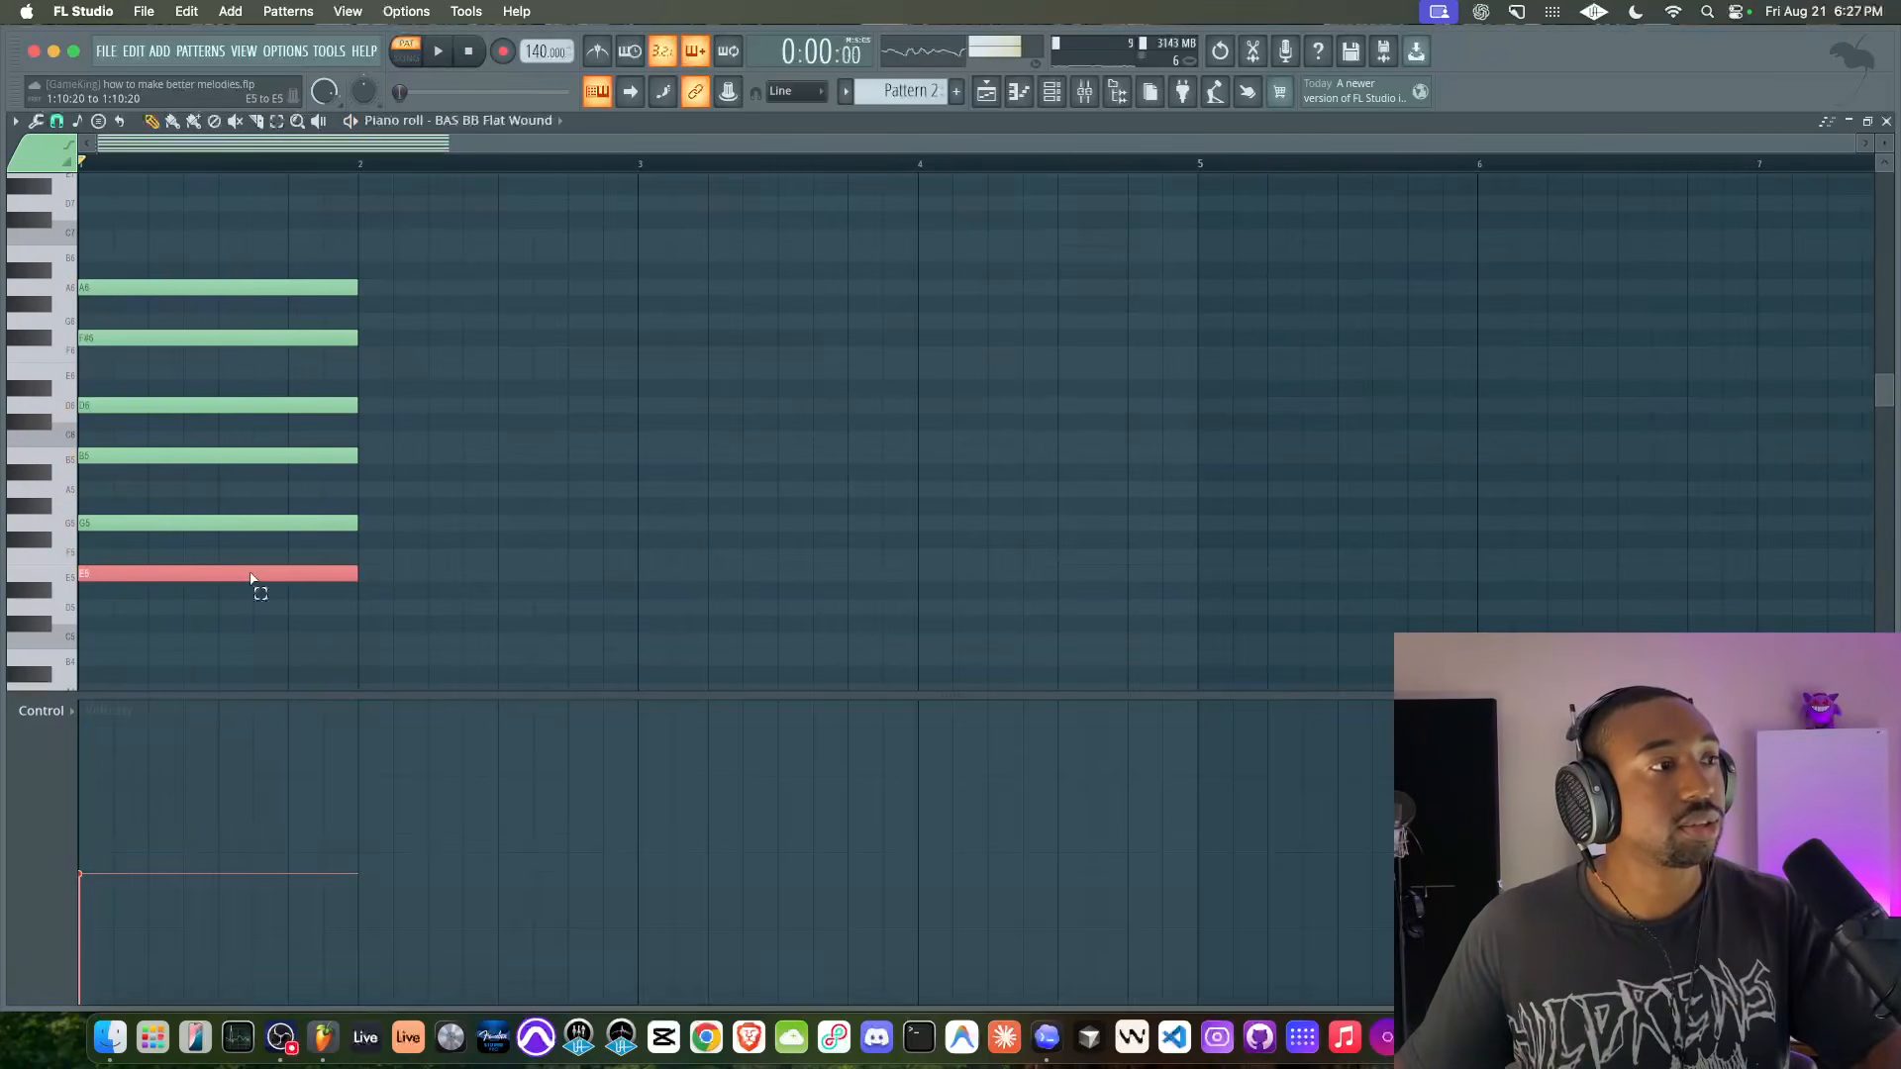
super+click(170, 523)
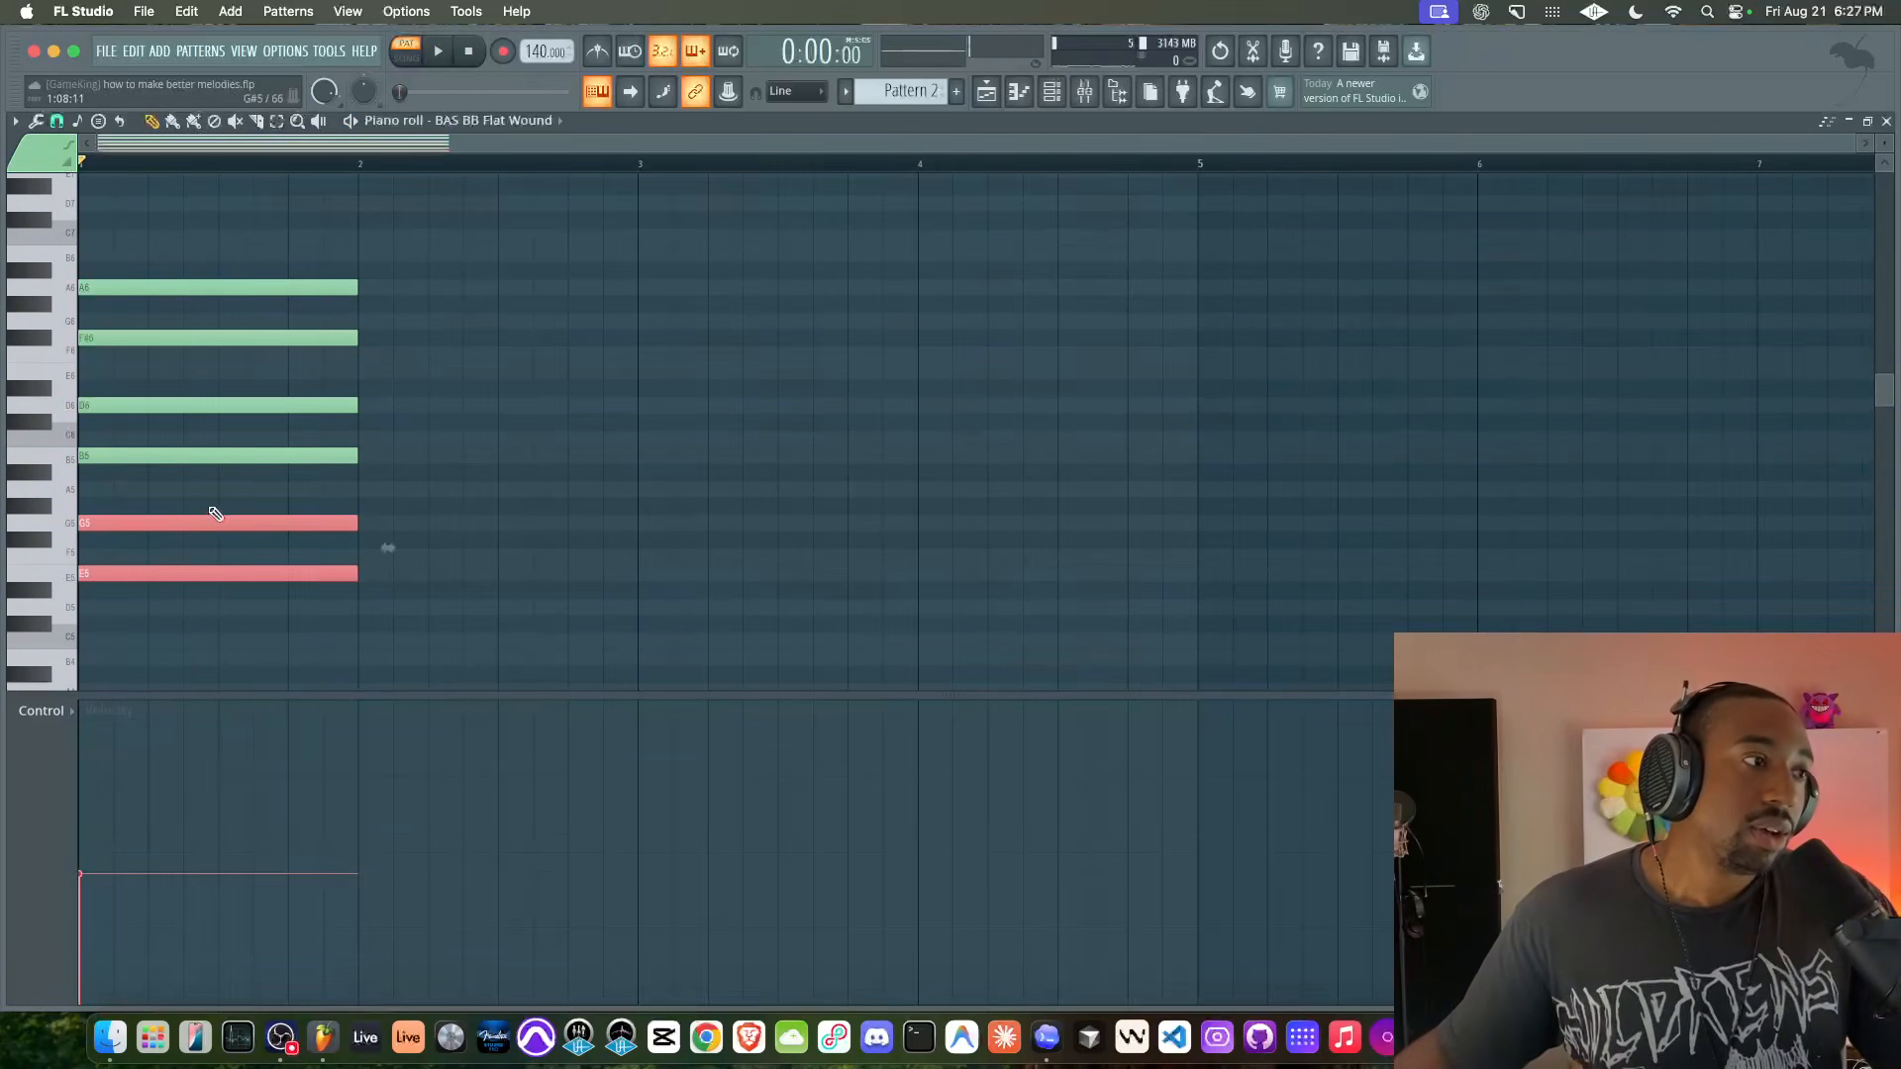
right_click(237, 551)
drag(226, 579, 488, 310)
right_click(492, 312)
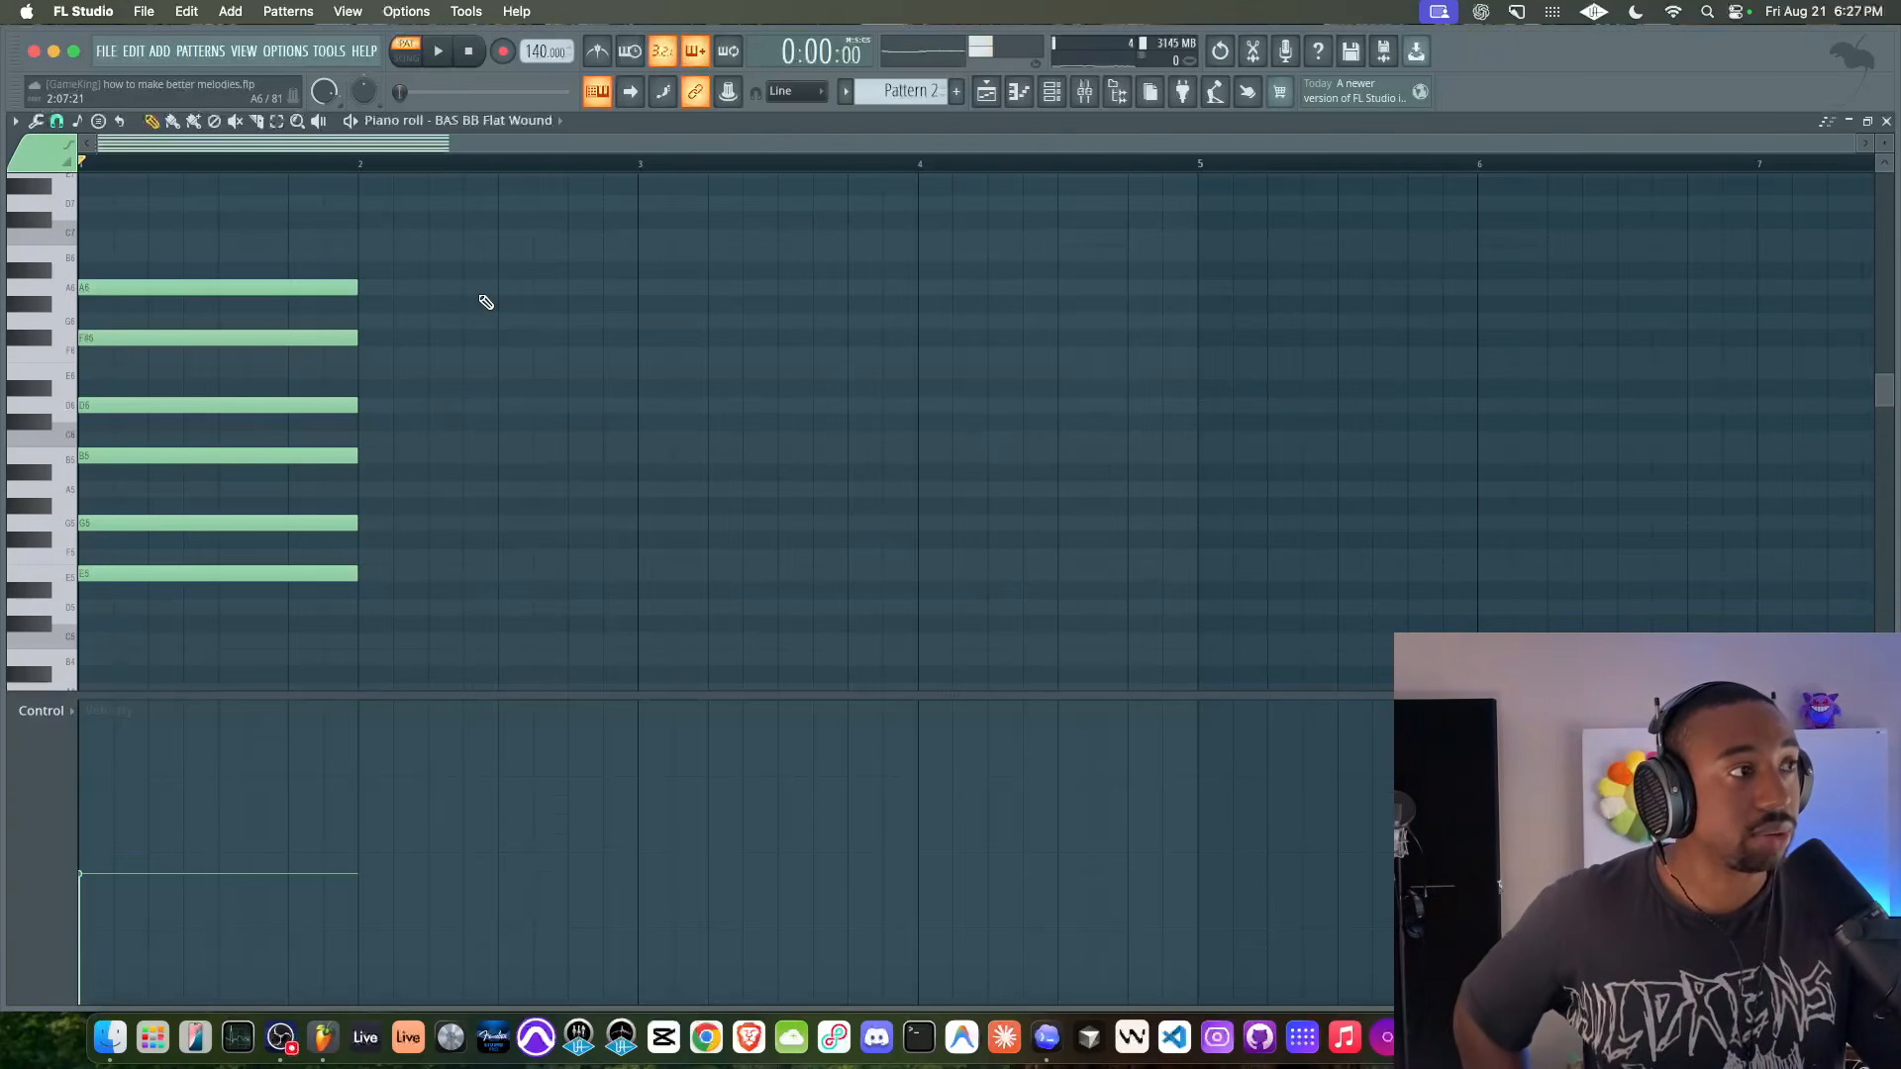
- Play the six-note chord, inspect the Fruity Stereo Shaper slot on the bass mixer track, and play the chord again
key(space)
key(space)
click(987, 97)
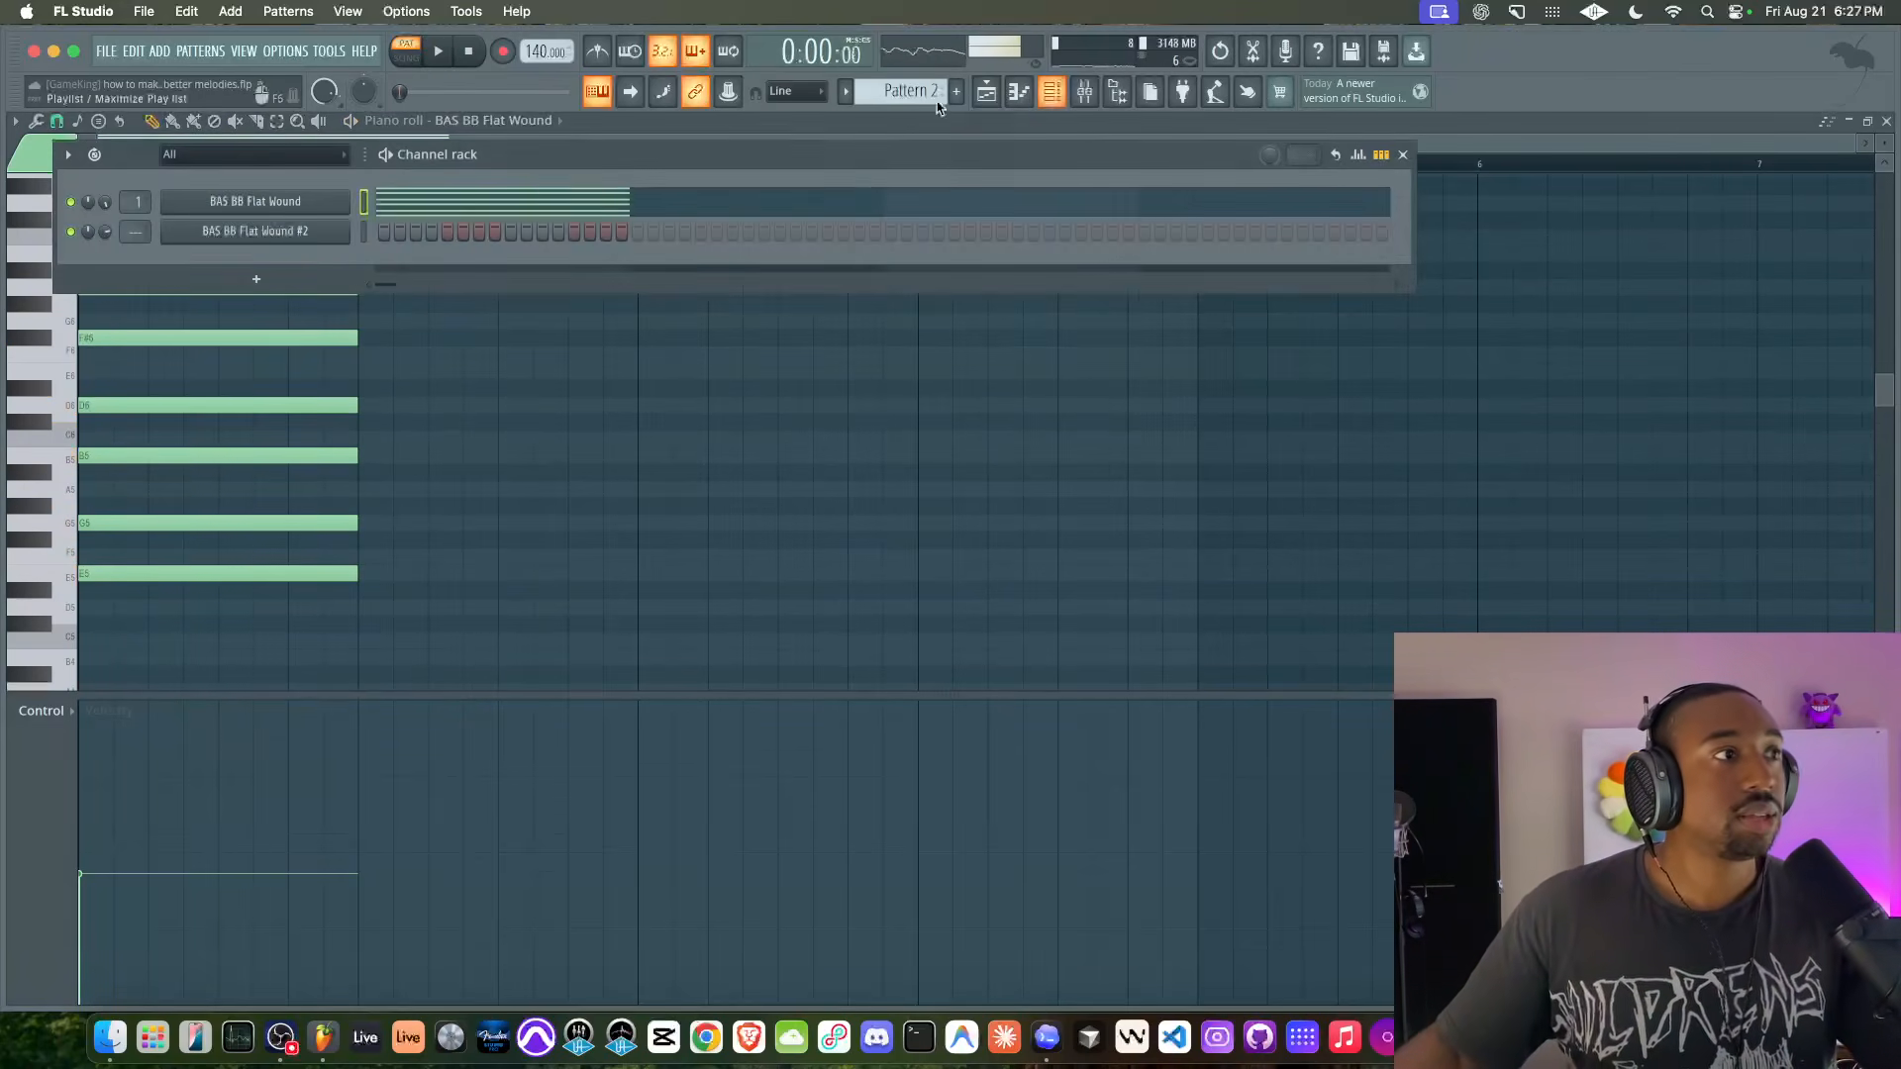
click(1087, 98)
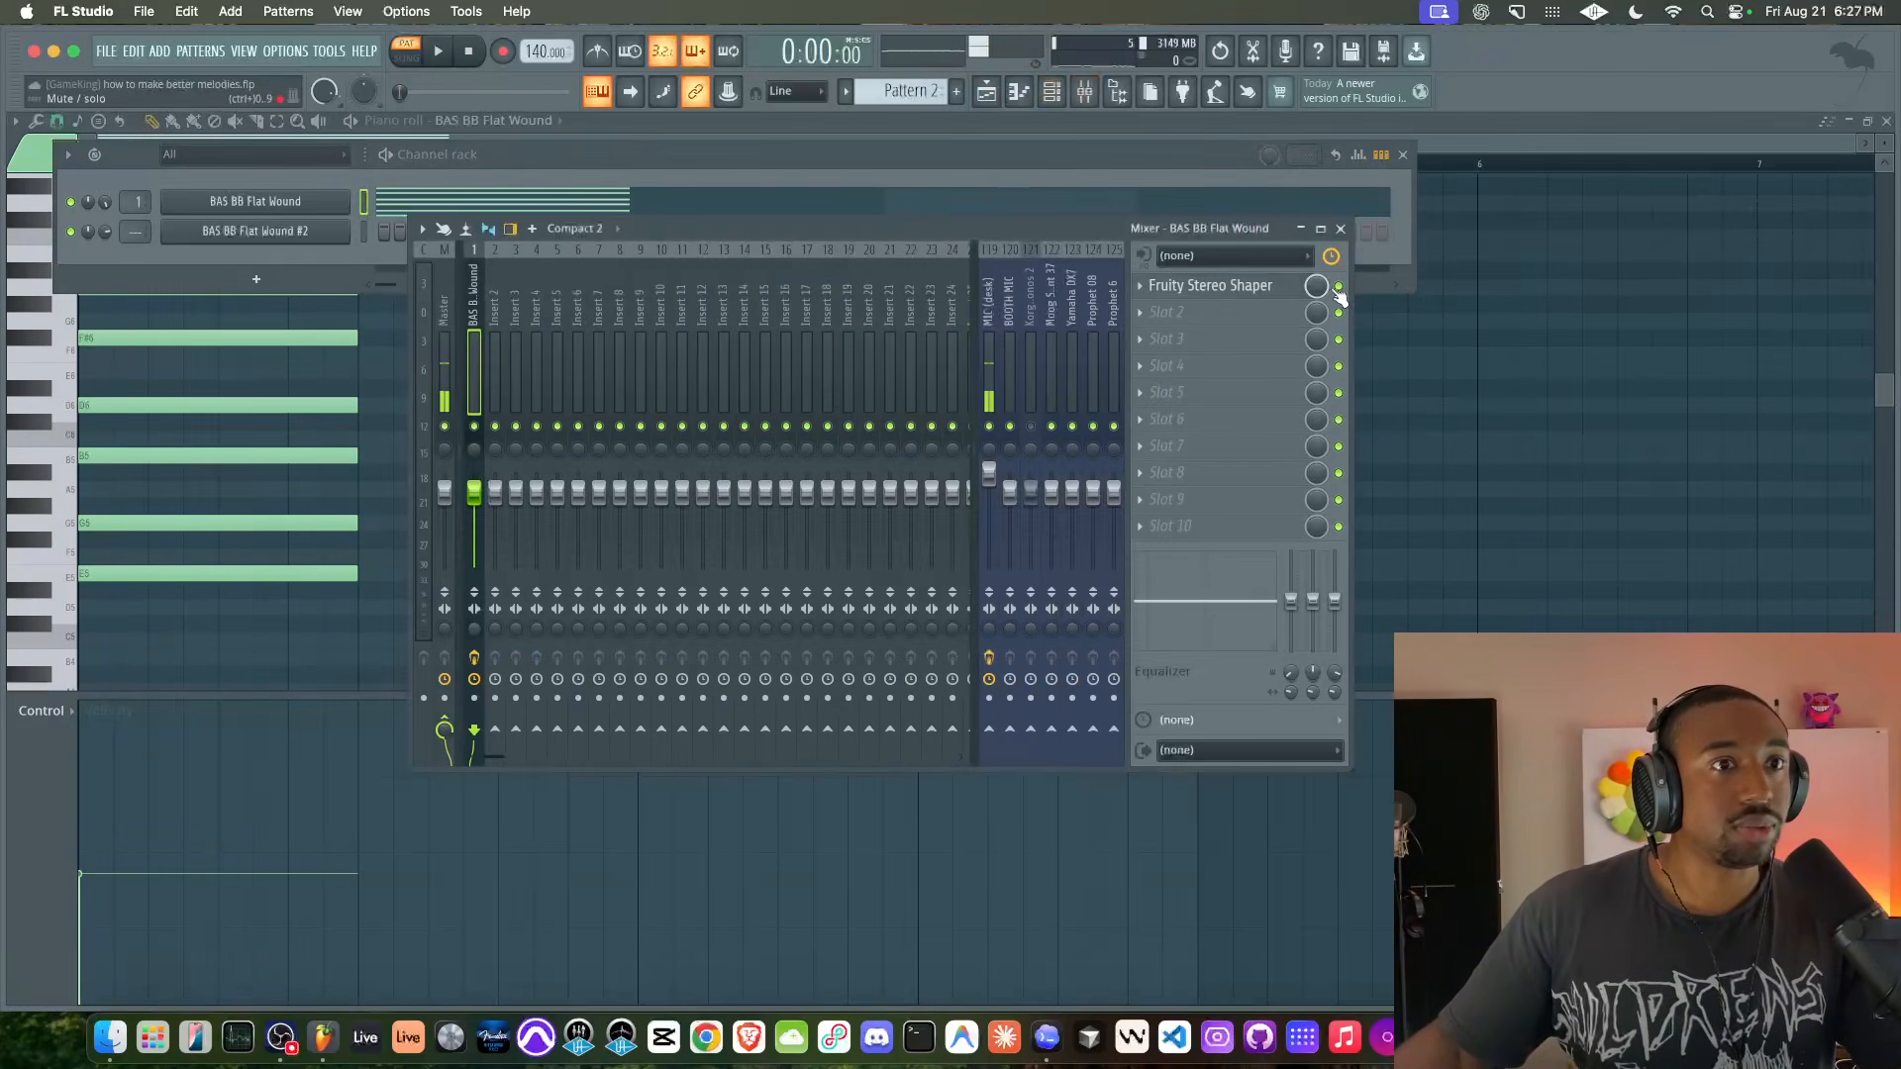
right_click(1408, 393)
key(space)
key(space)
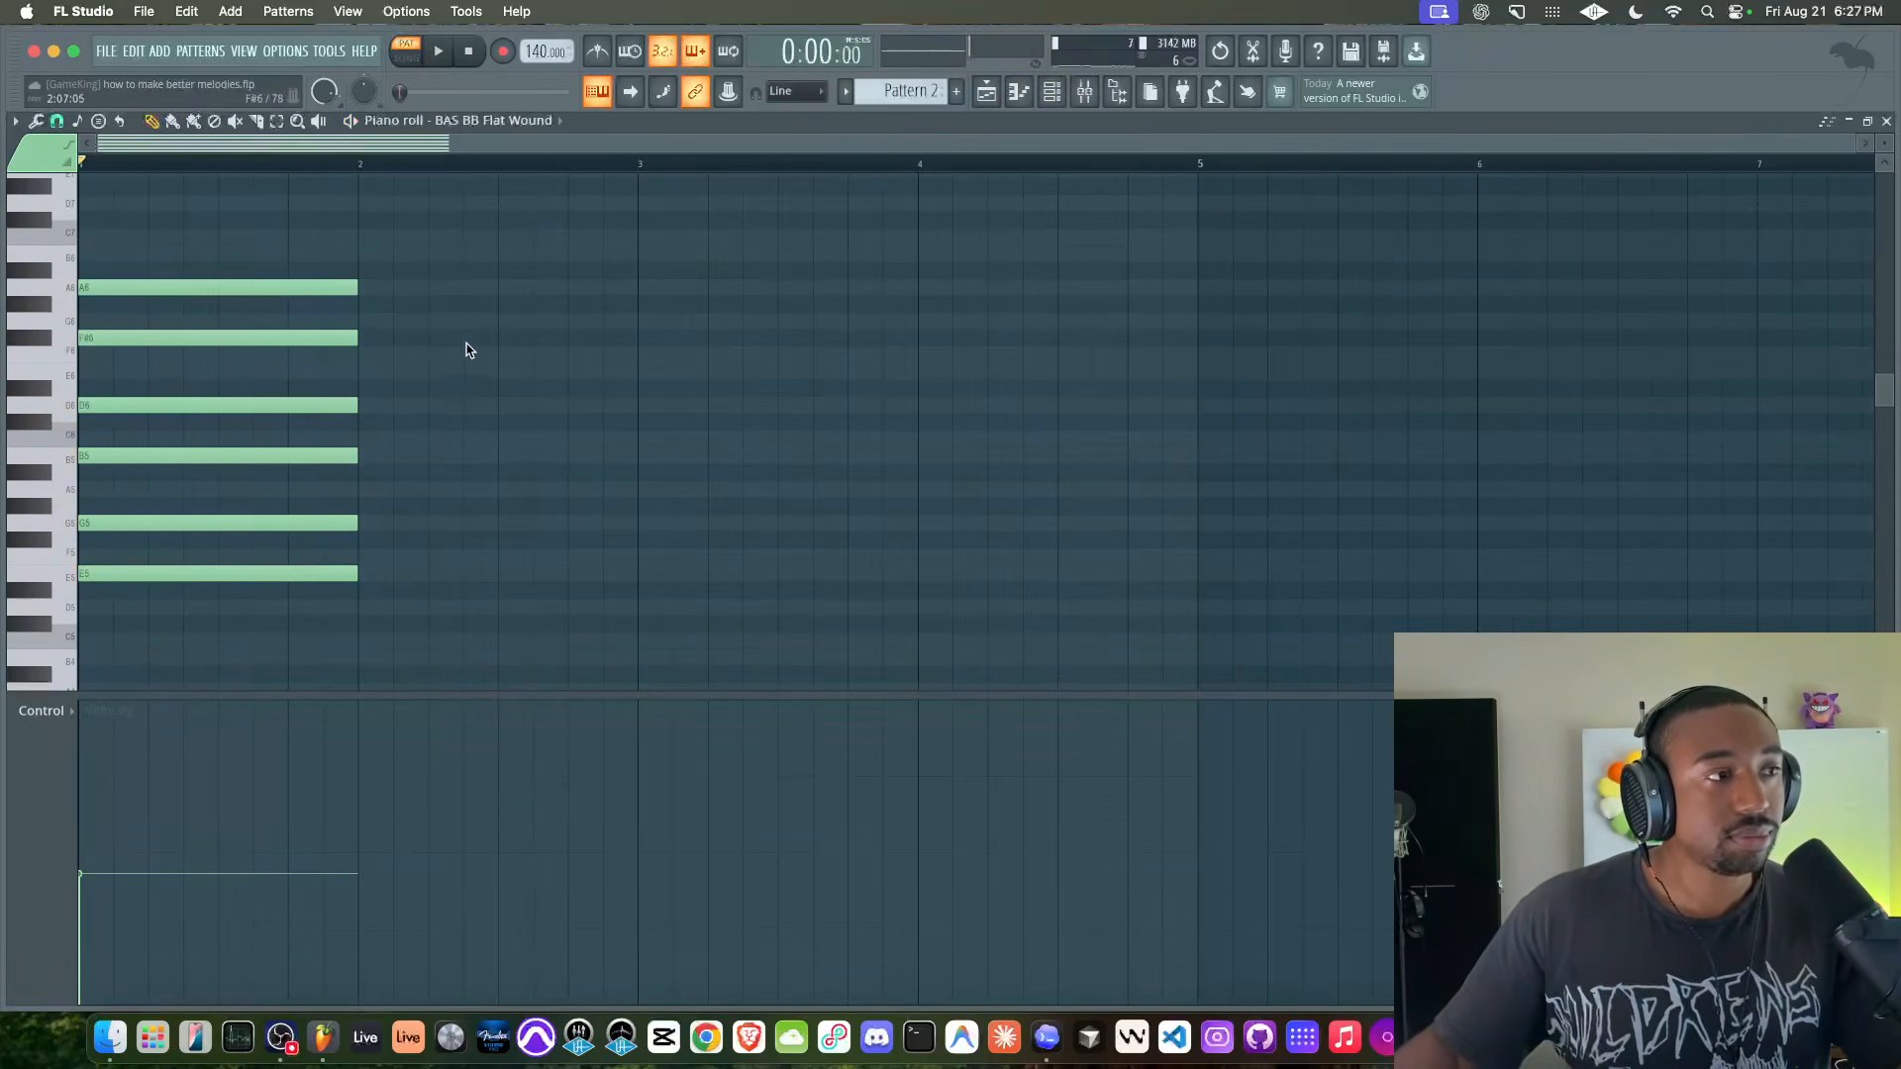
drag(253, 263, 193, 604)
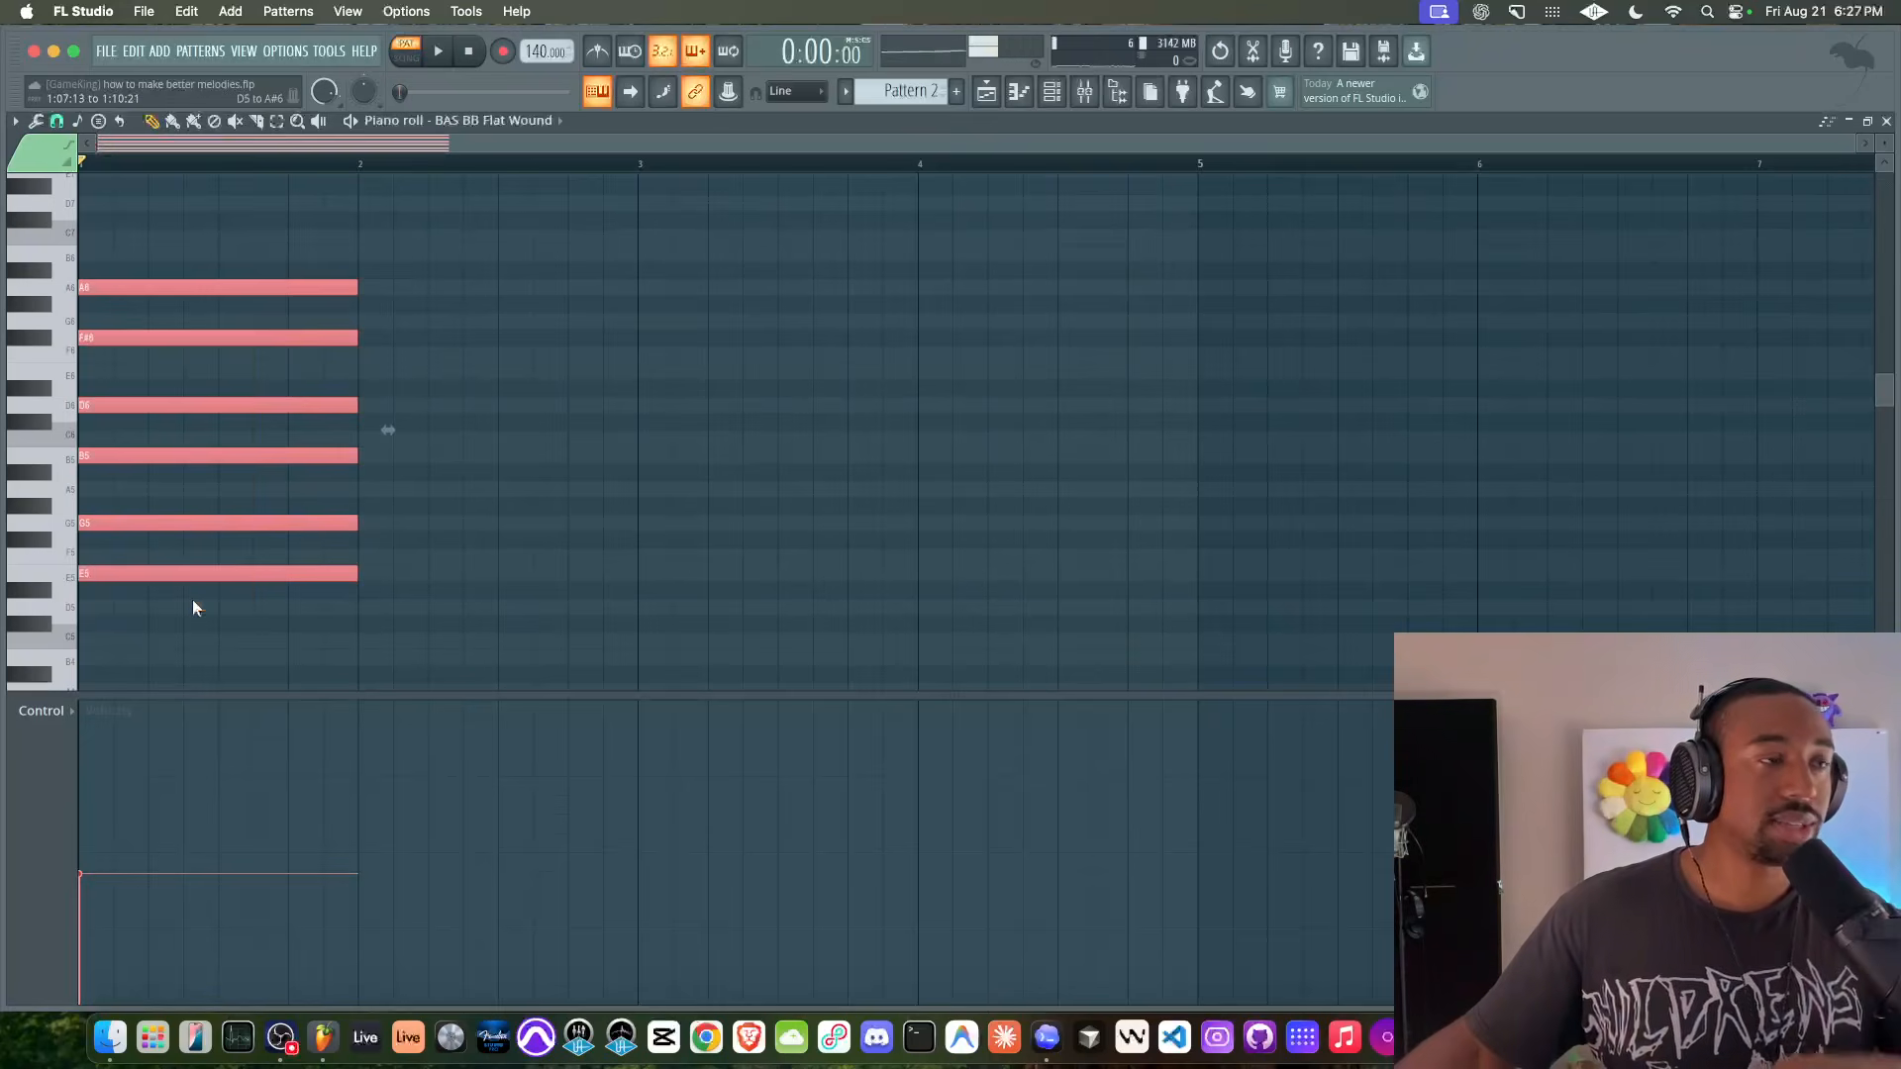
right_click(298, 612)
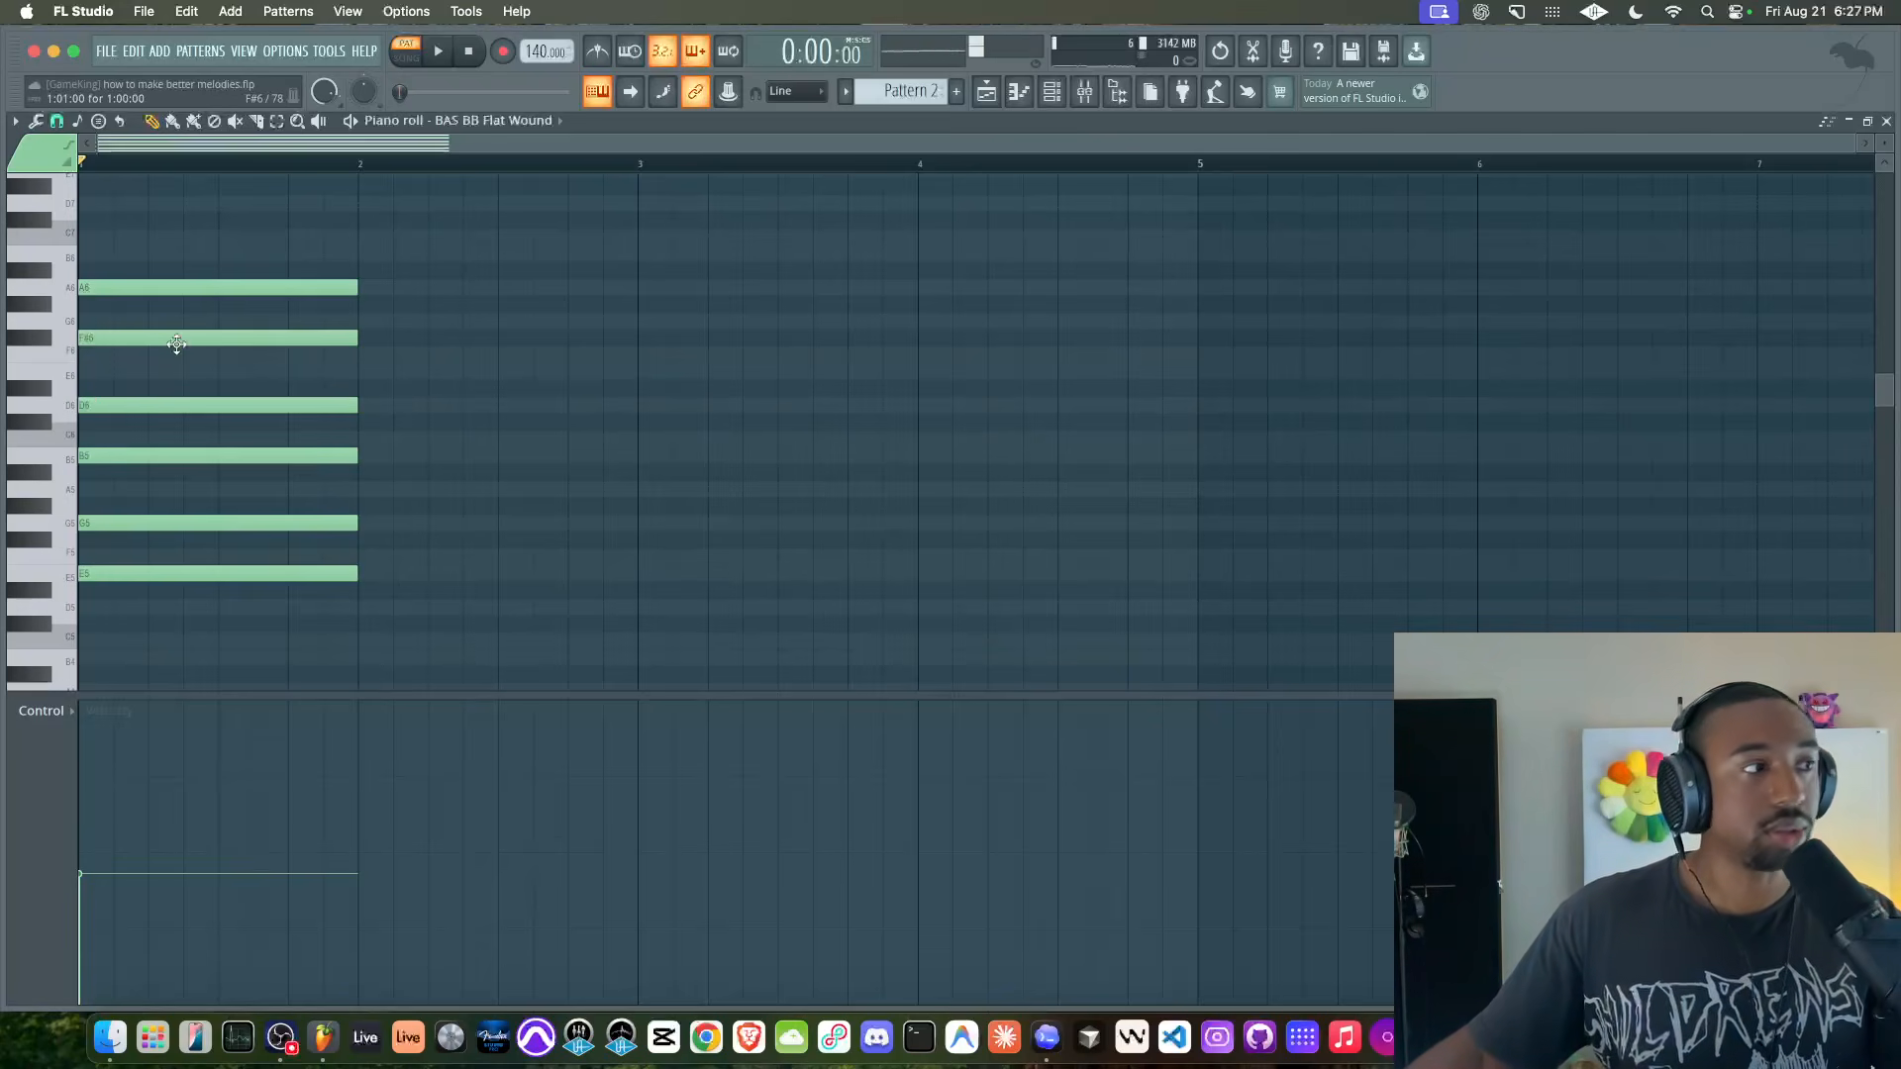
- Lower the F#6 and A6 notes by one octave, and raise both back to their original pitch
click(115, 339)
key(ctrl+Down)
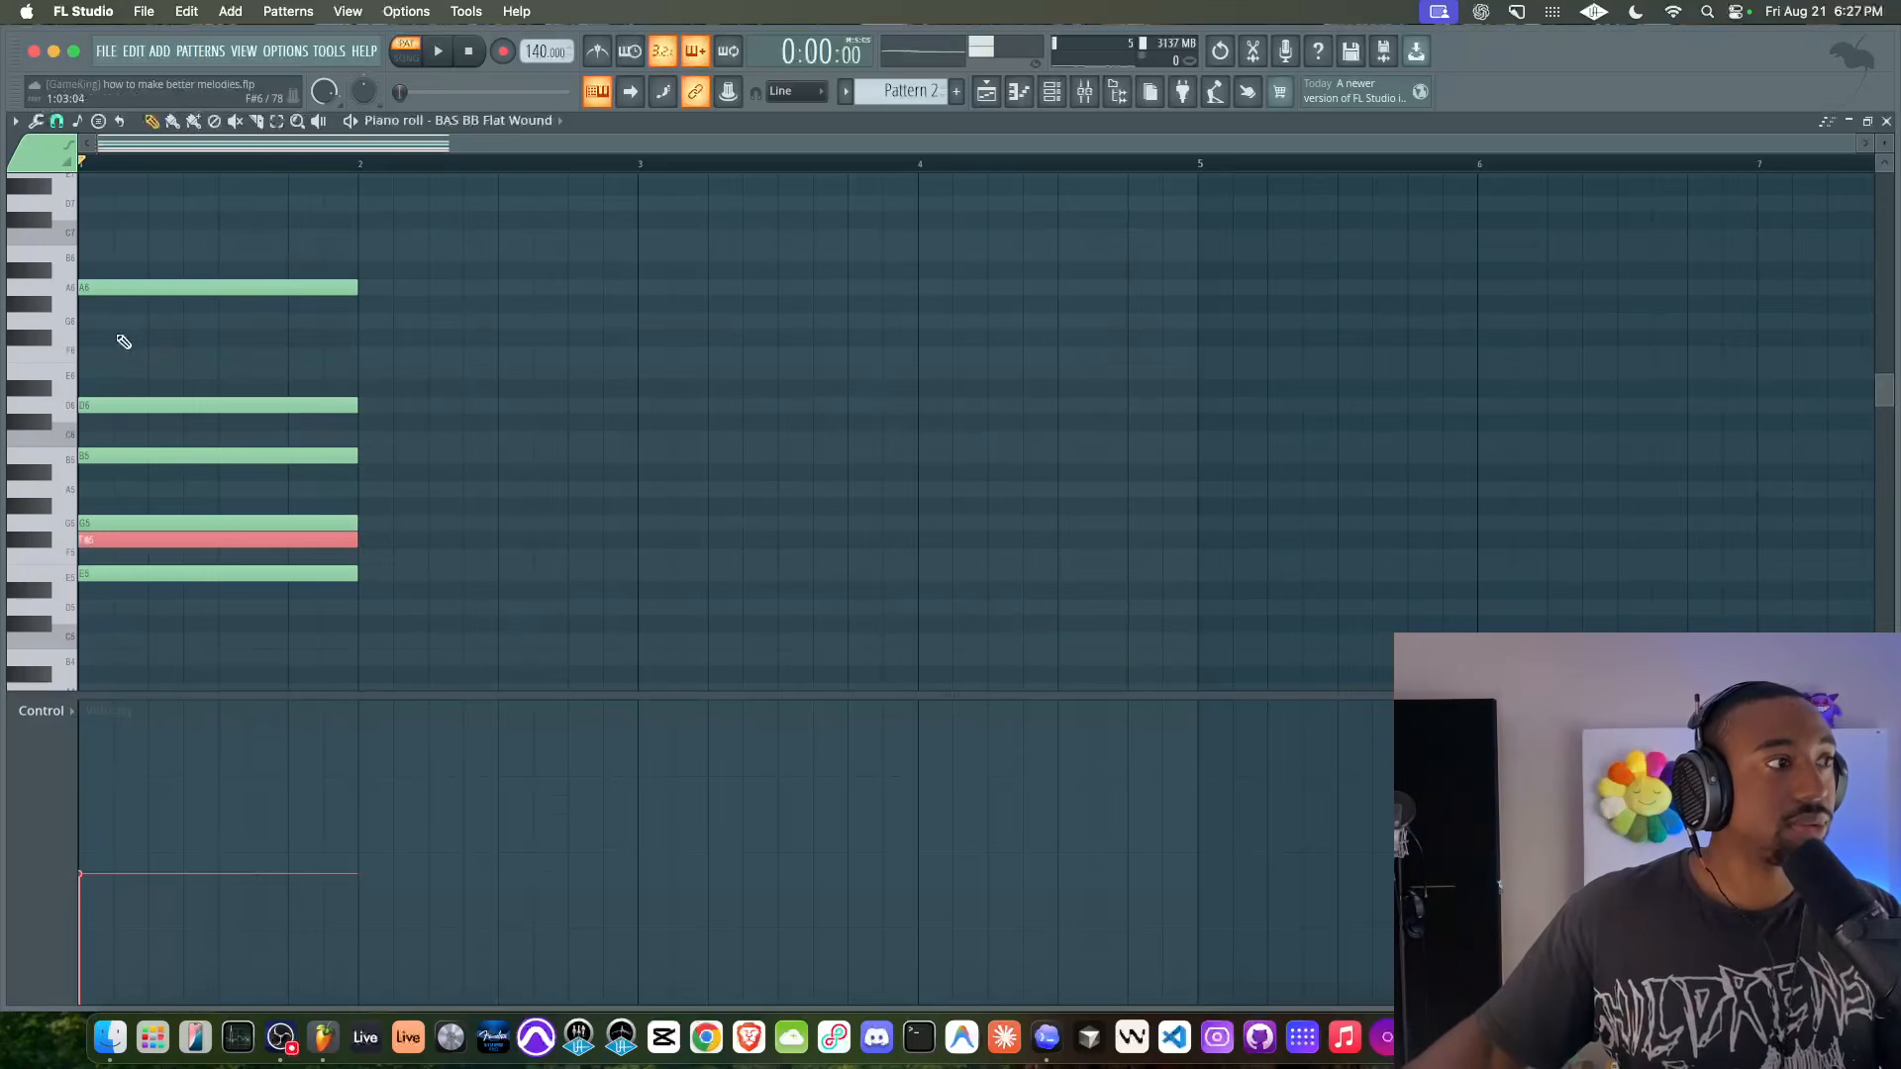
click(124, 287)
key(ctrl+Down)
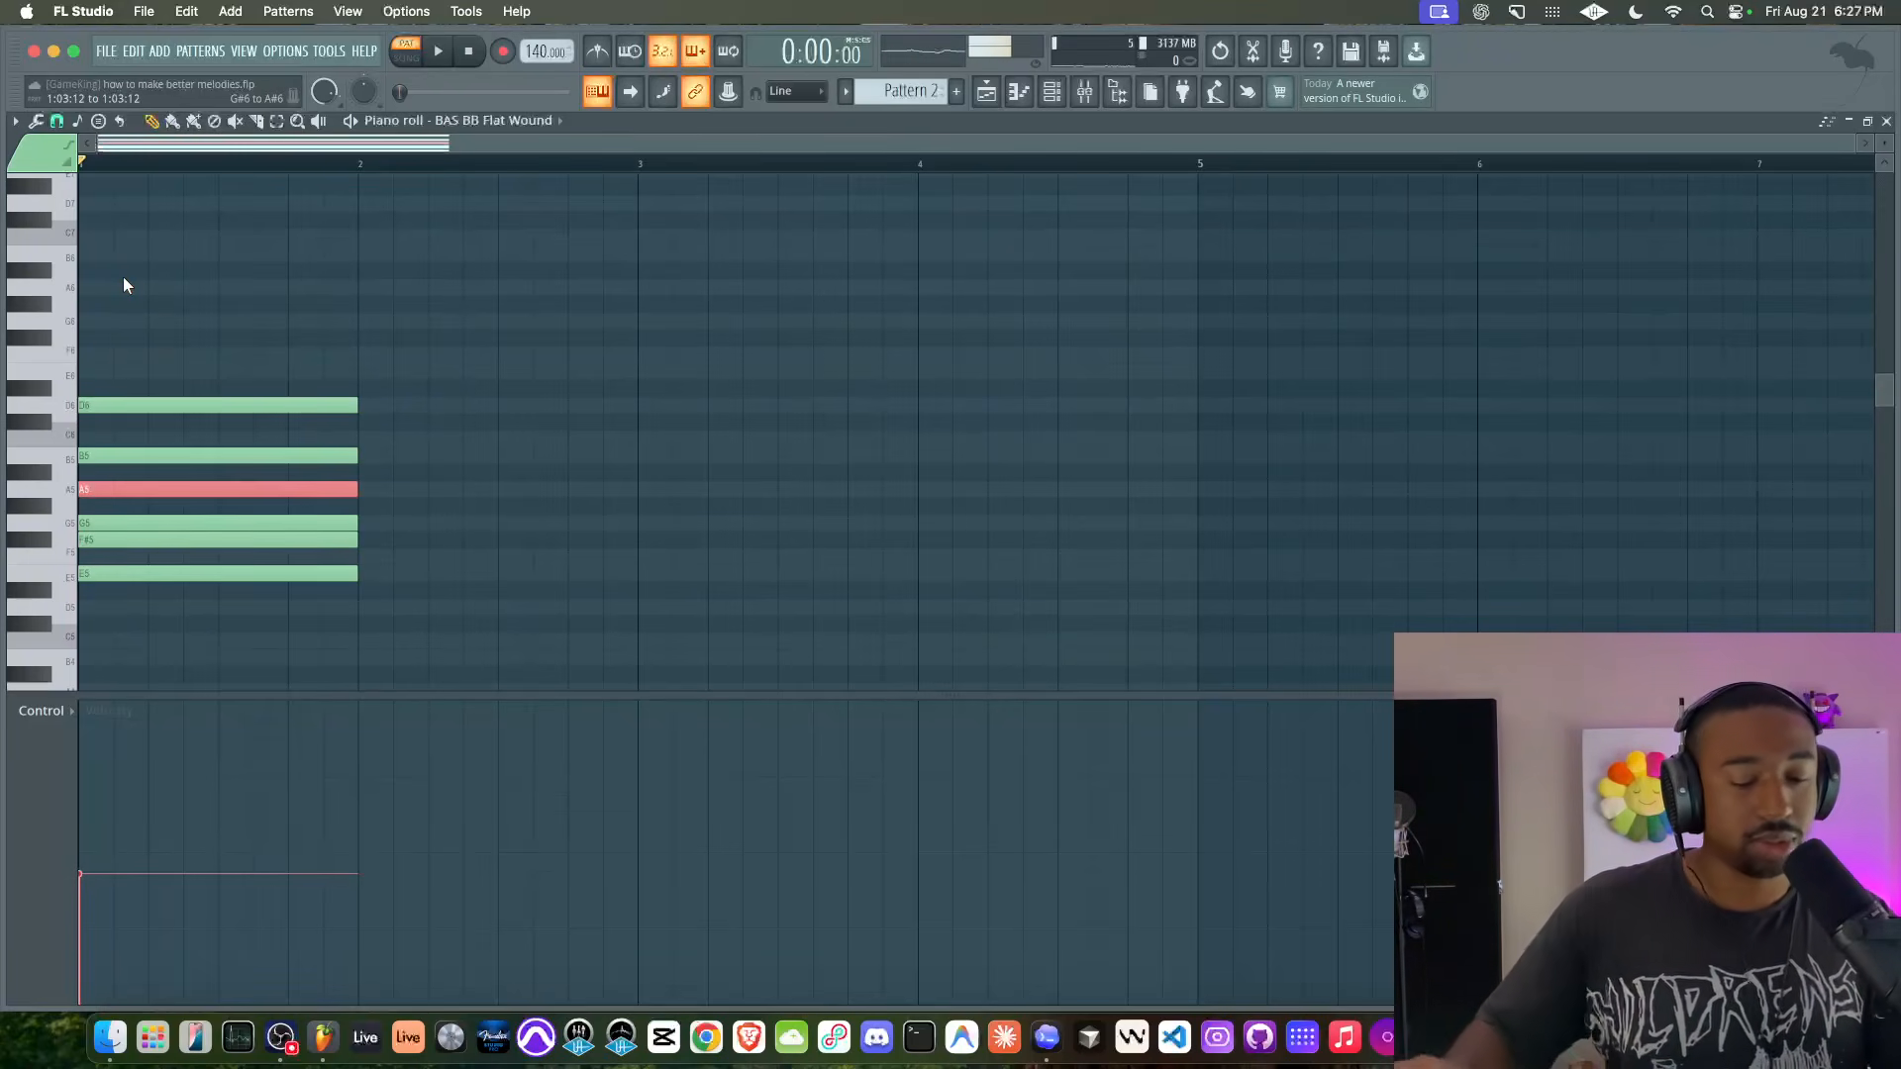
key(ctrl+Up)
click(115, 541)
key(ctrl+Up)
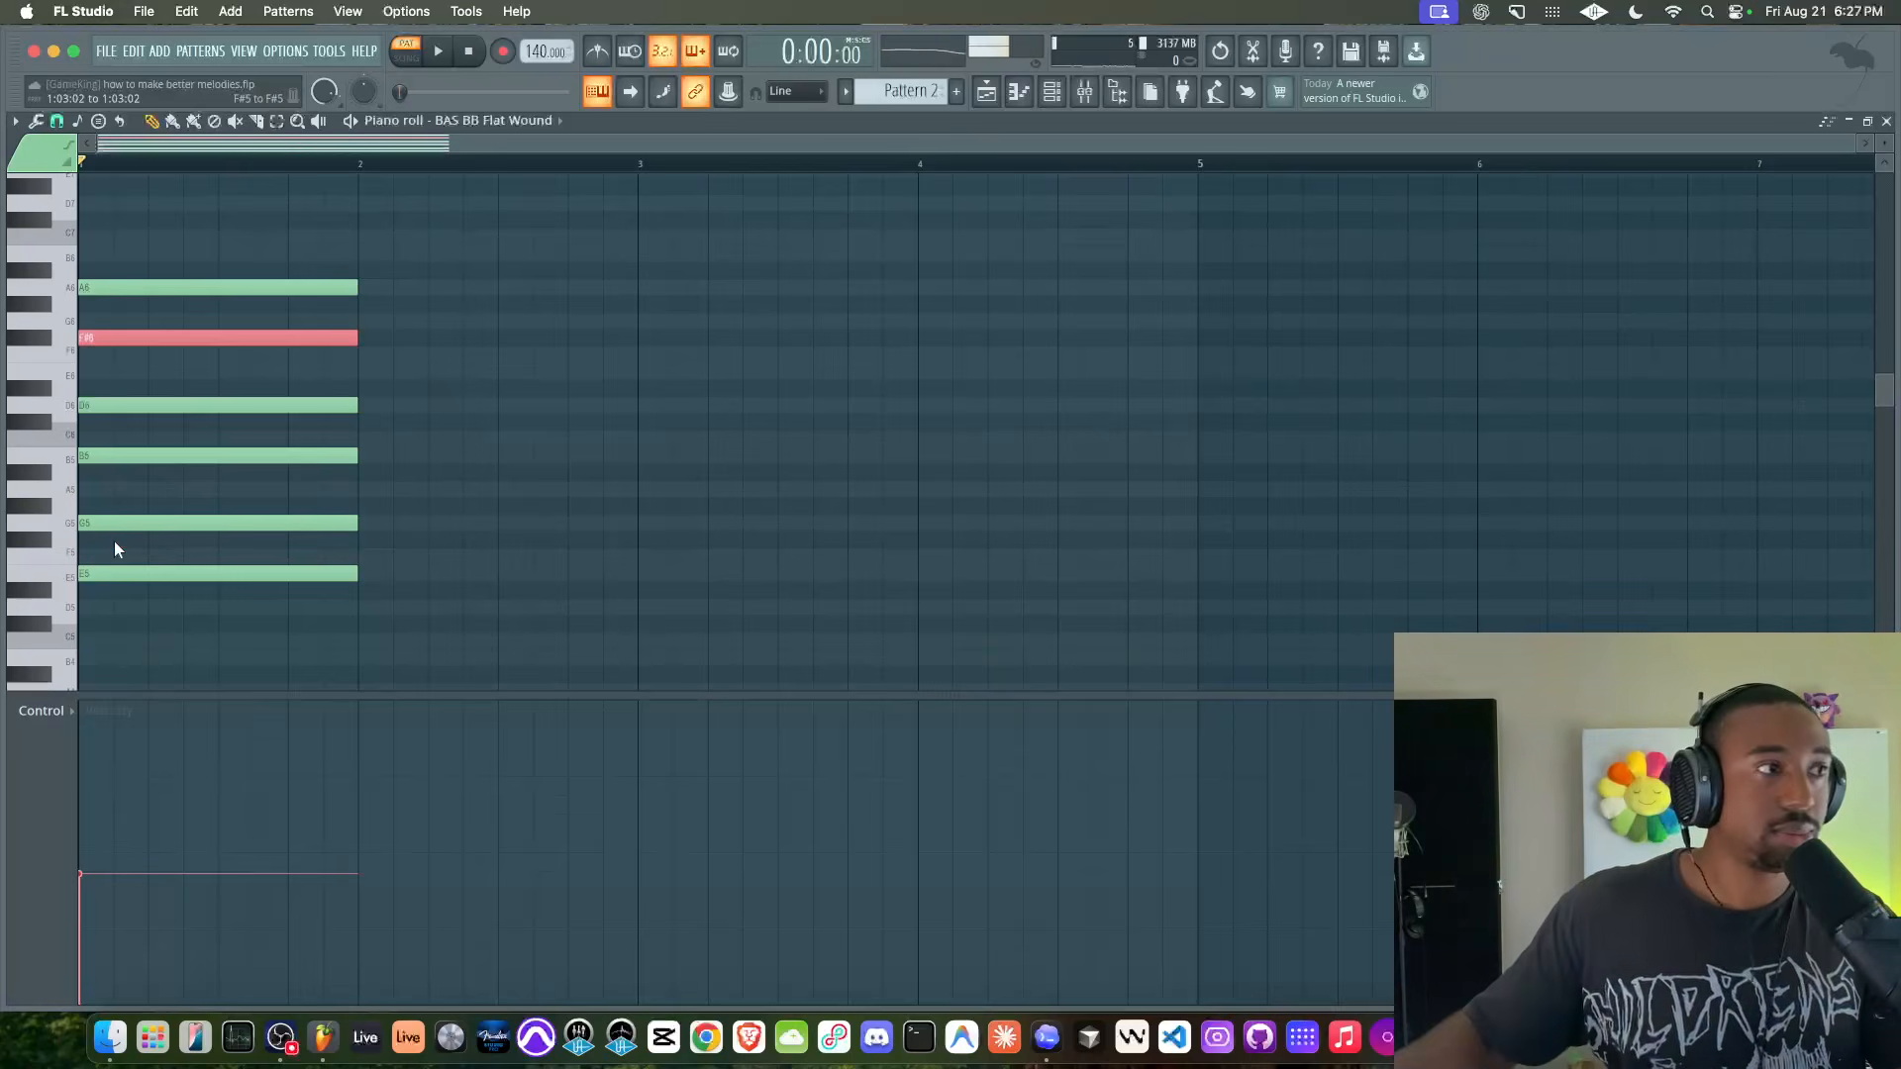
- Clear the note selection and play the full six-note chord
key(ctrl+d)
key(space)
key(space)
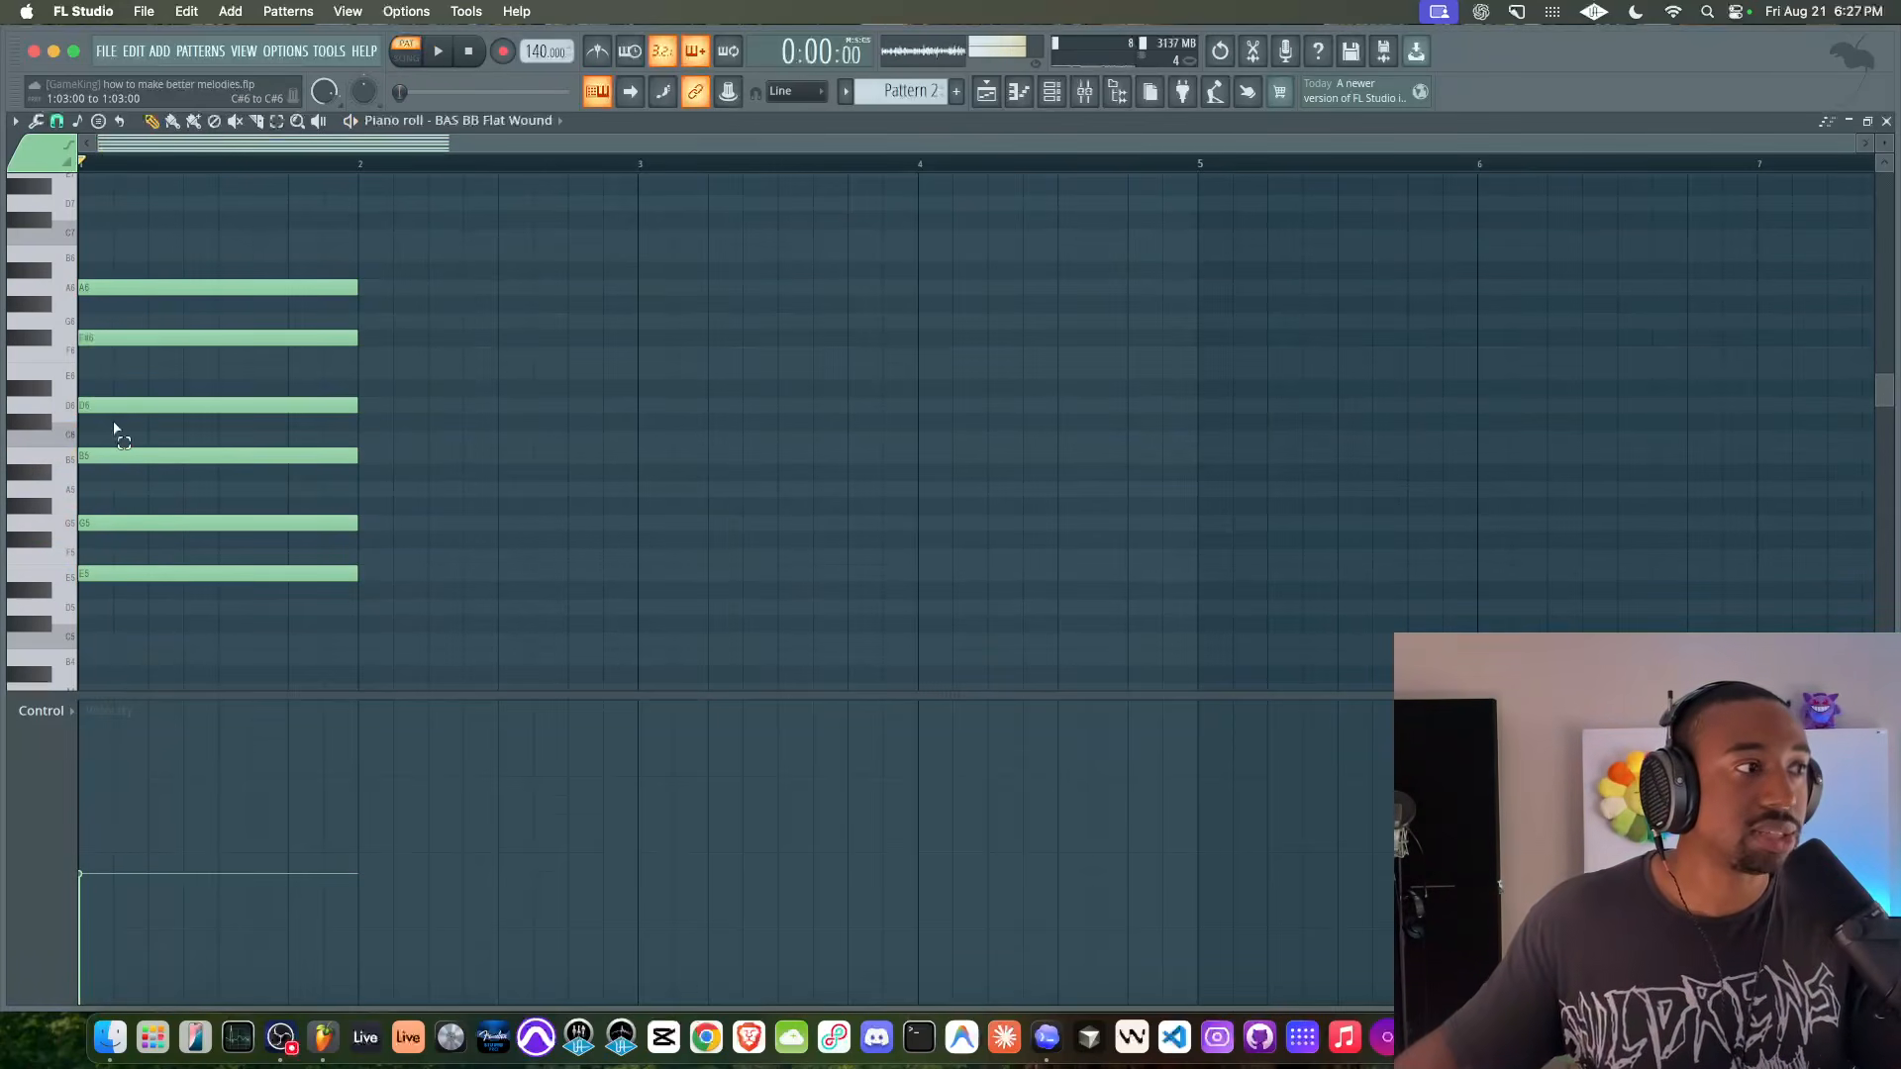
- Move the D6, F#6 and A6 notes to bar 2, and delay the starts of G5 to step 5 and E5 to step 7 in bar 1
drag(115, 417, 138, 591)
drag(161, 428, 159, 236)
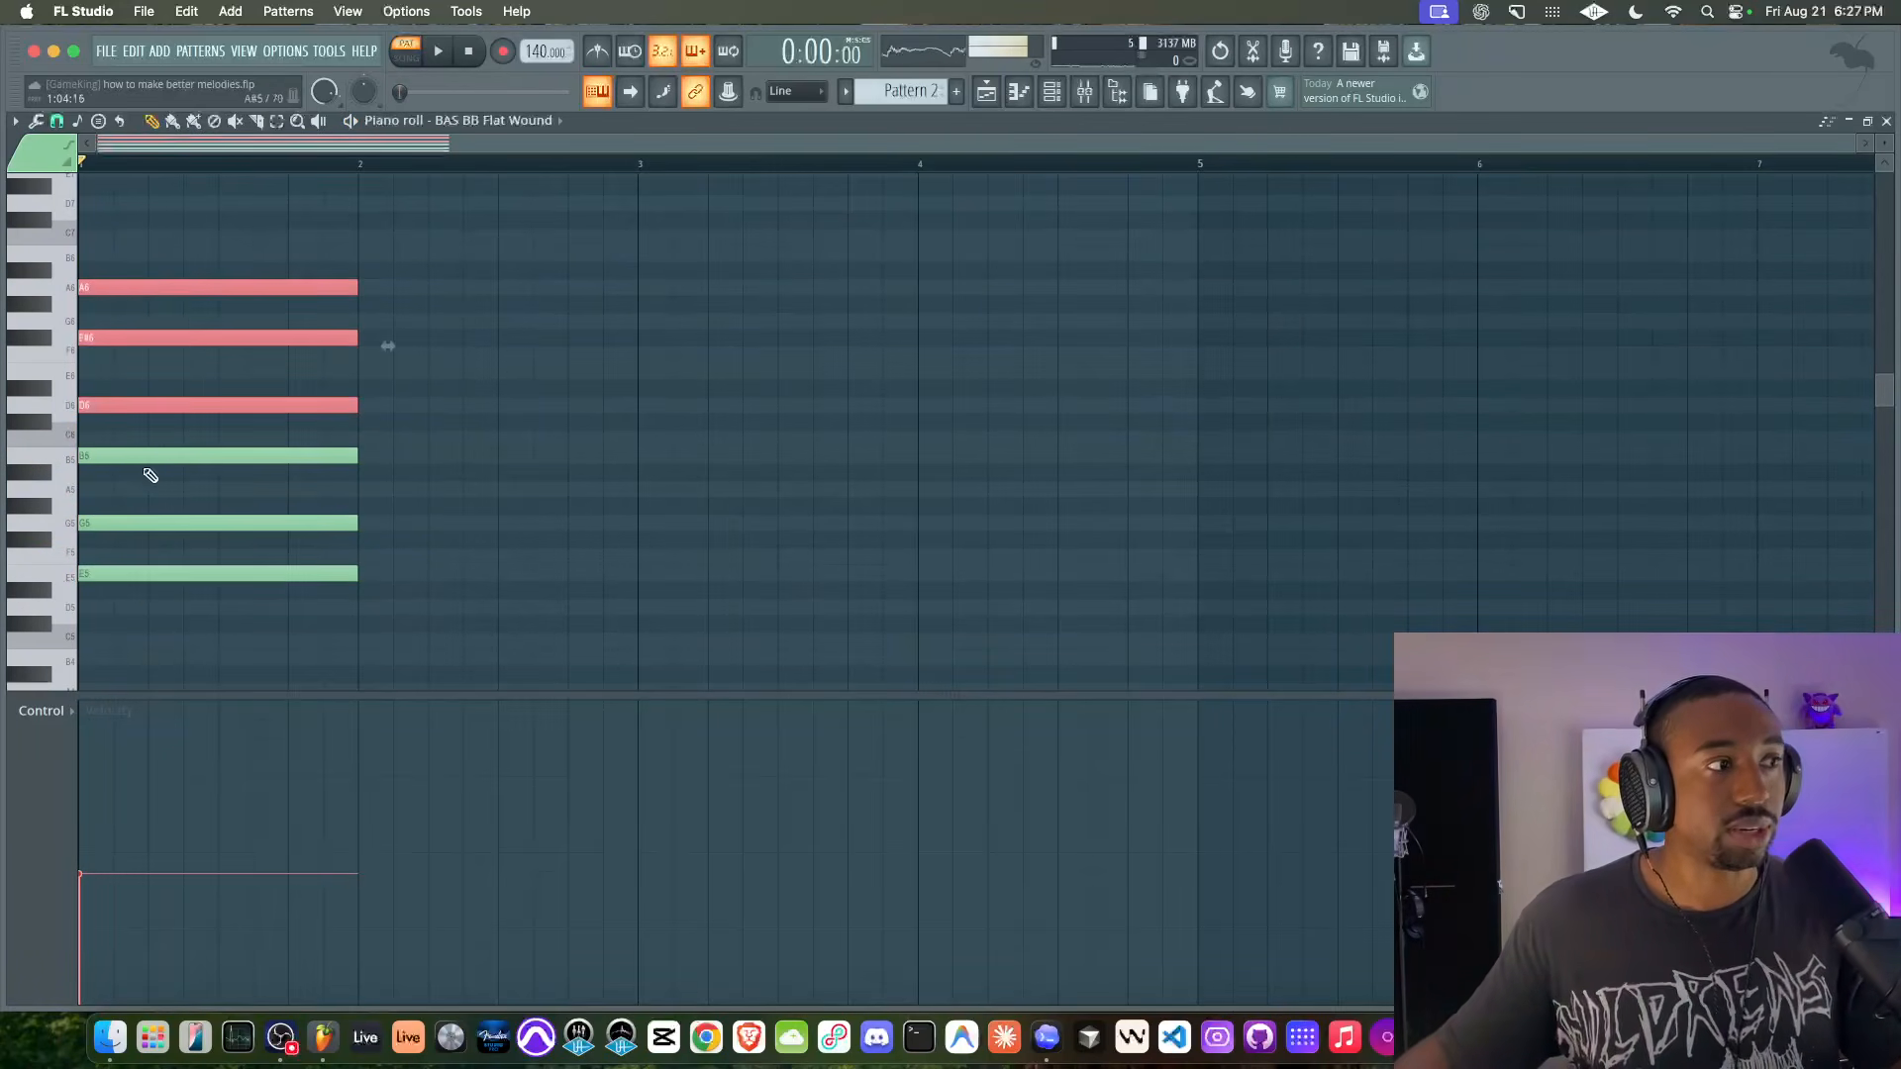
drag(149, 435, 137, 634)
drag(136, 425, 138, 278)
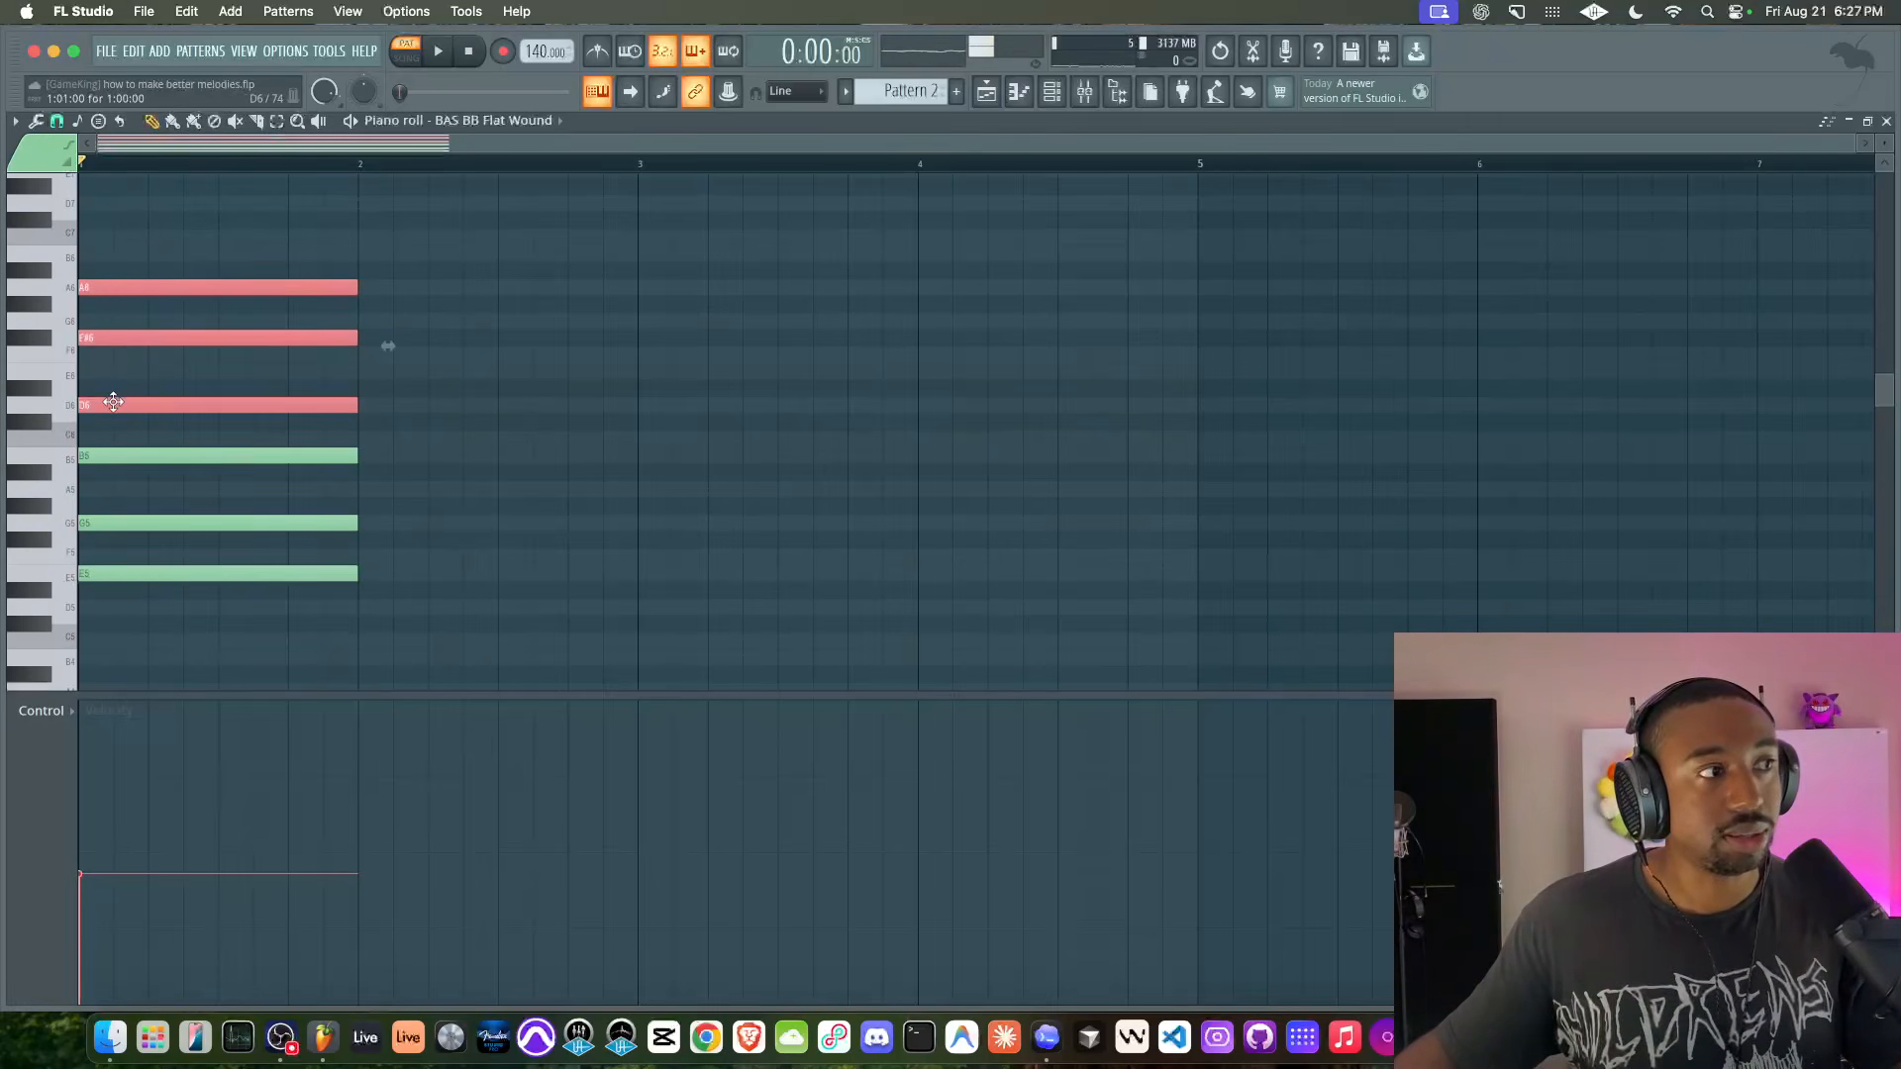
drag(113, 401, 368, 403)
click(276, 388)
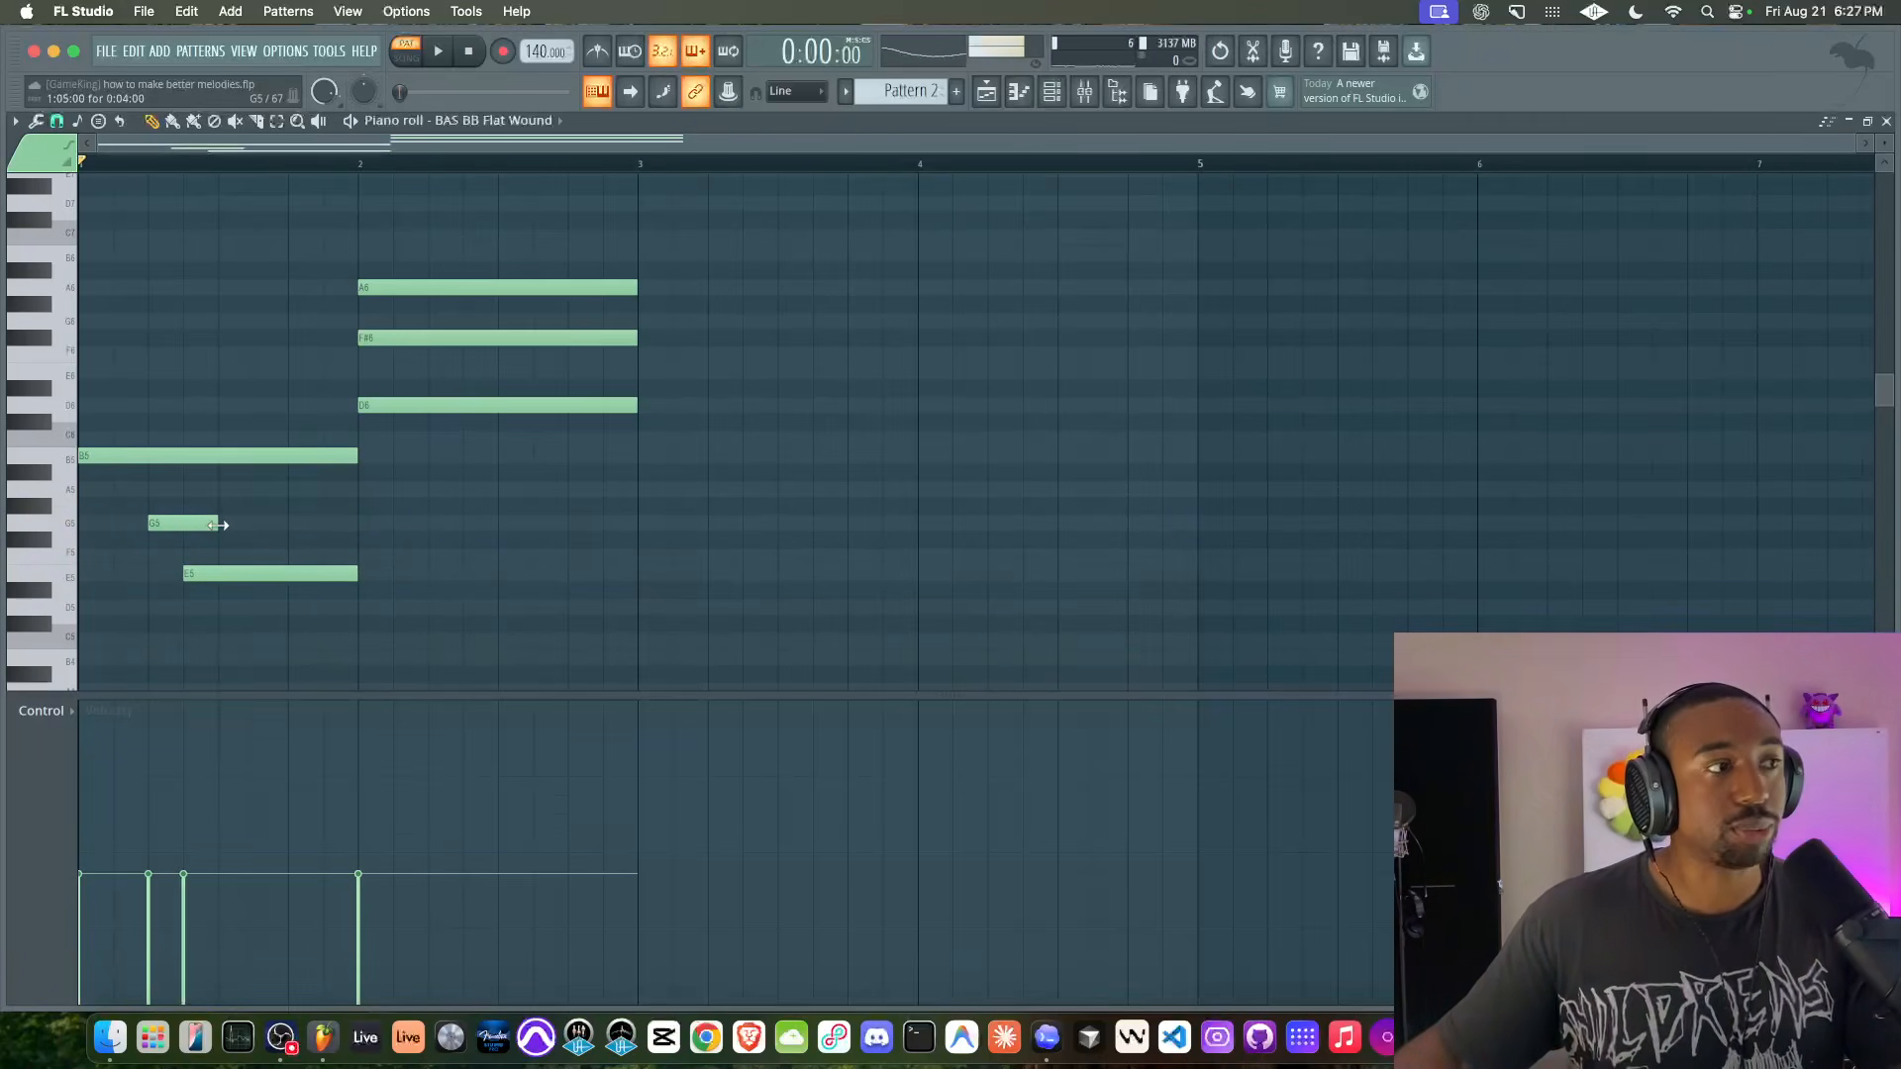
- Stagger the bar 2 notes with F#6 starting on step 5 and D6 on step 7, trimming both to end at bar 3
drag(127, 444, 264, 600)
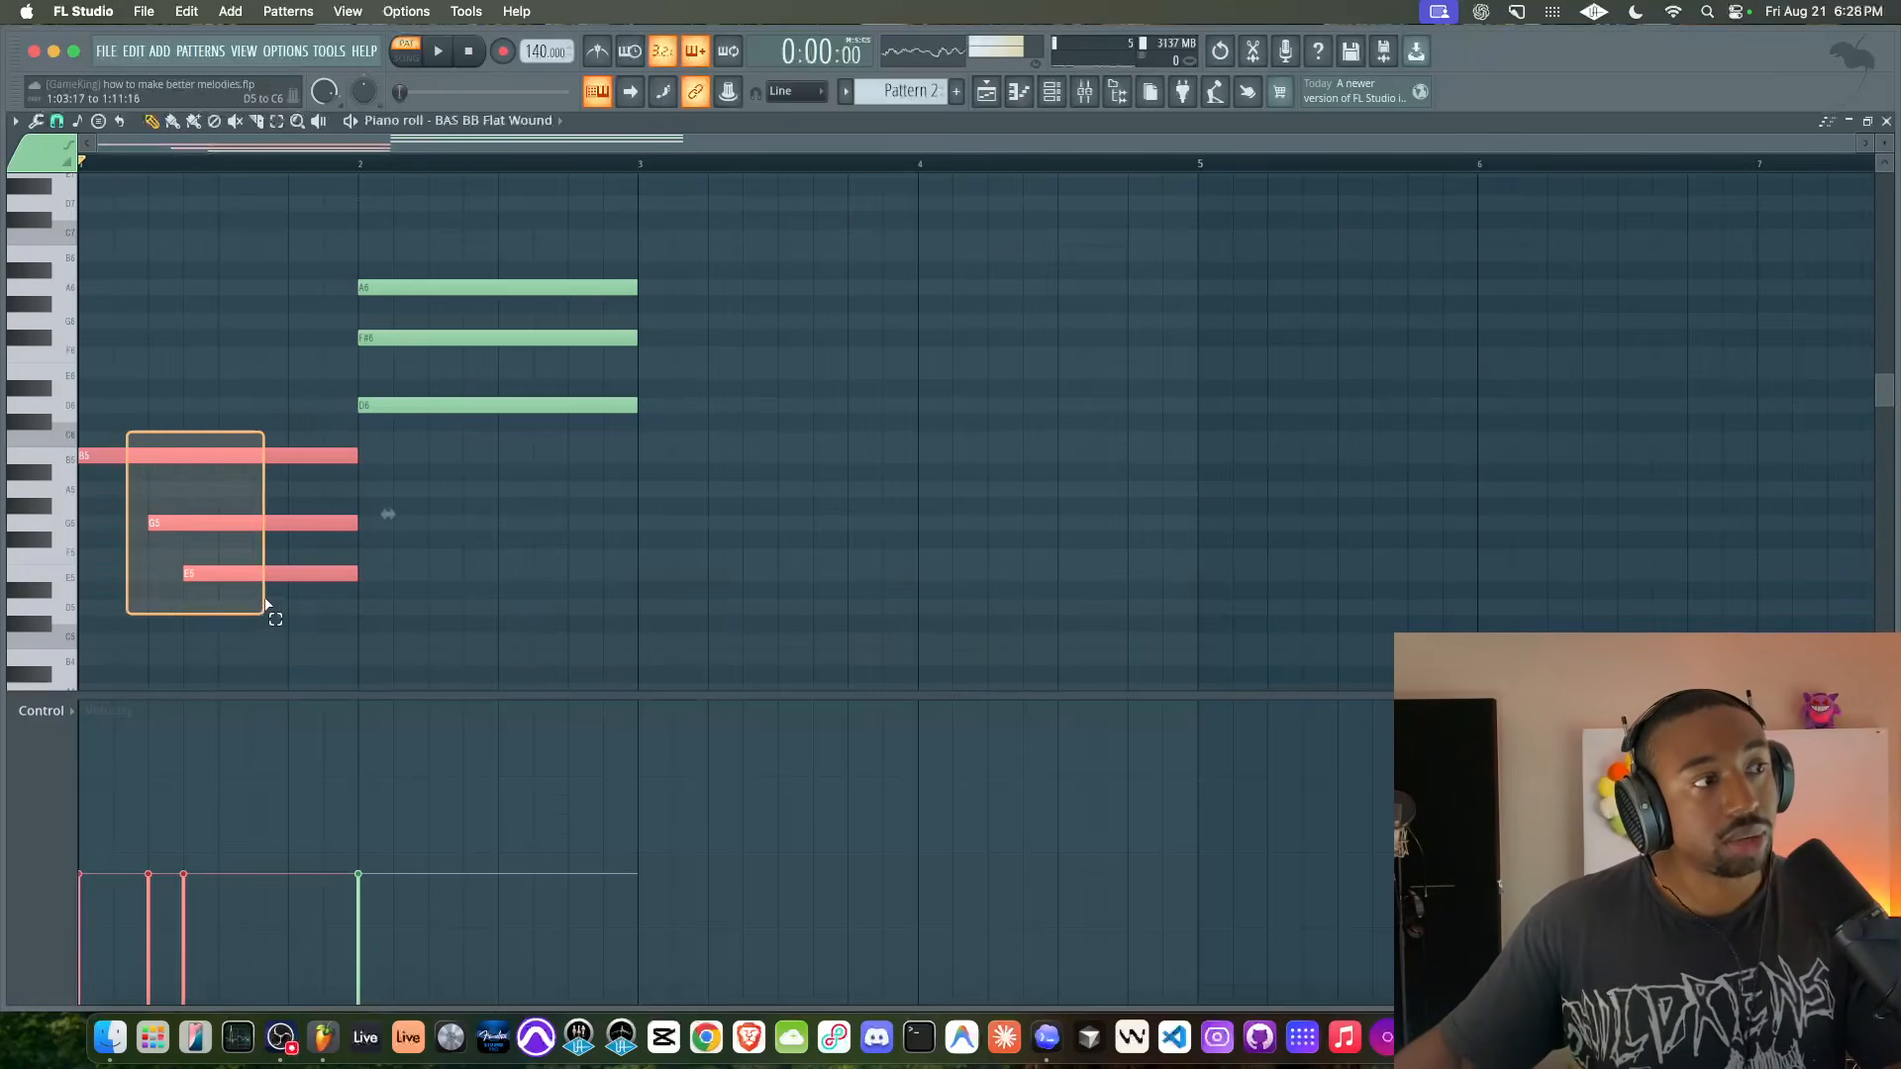
drag(347, 280, 457, 408)
click(436, 370)
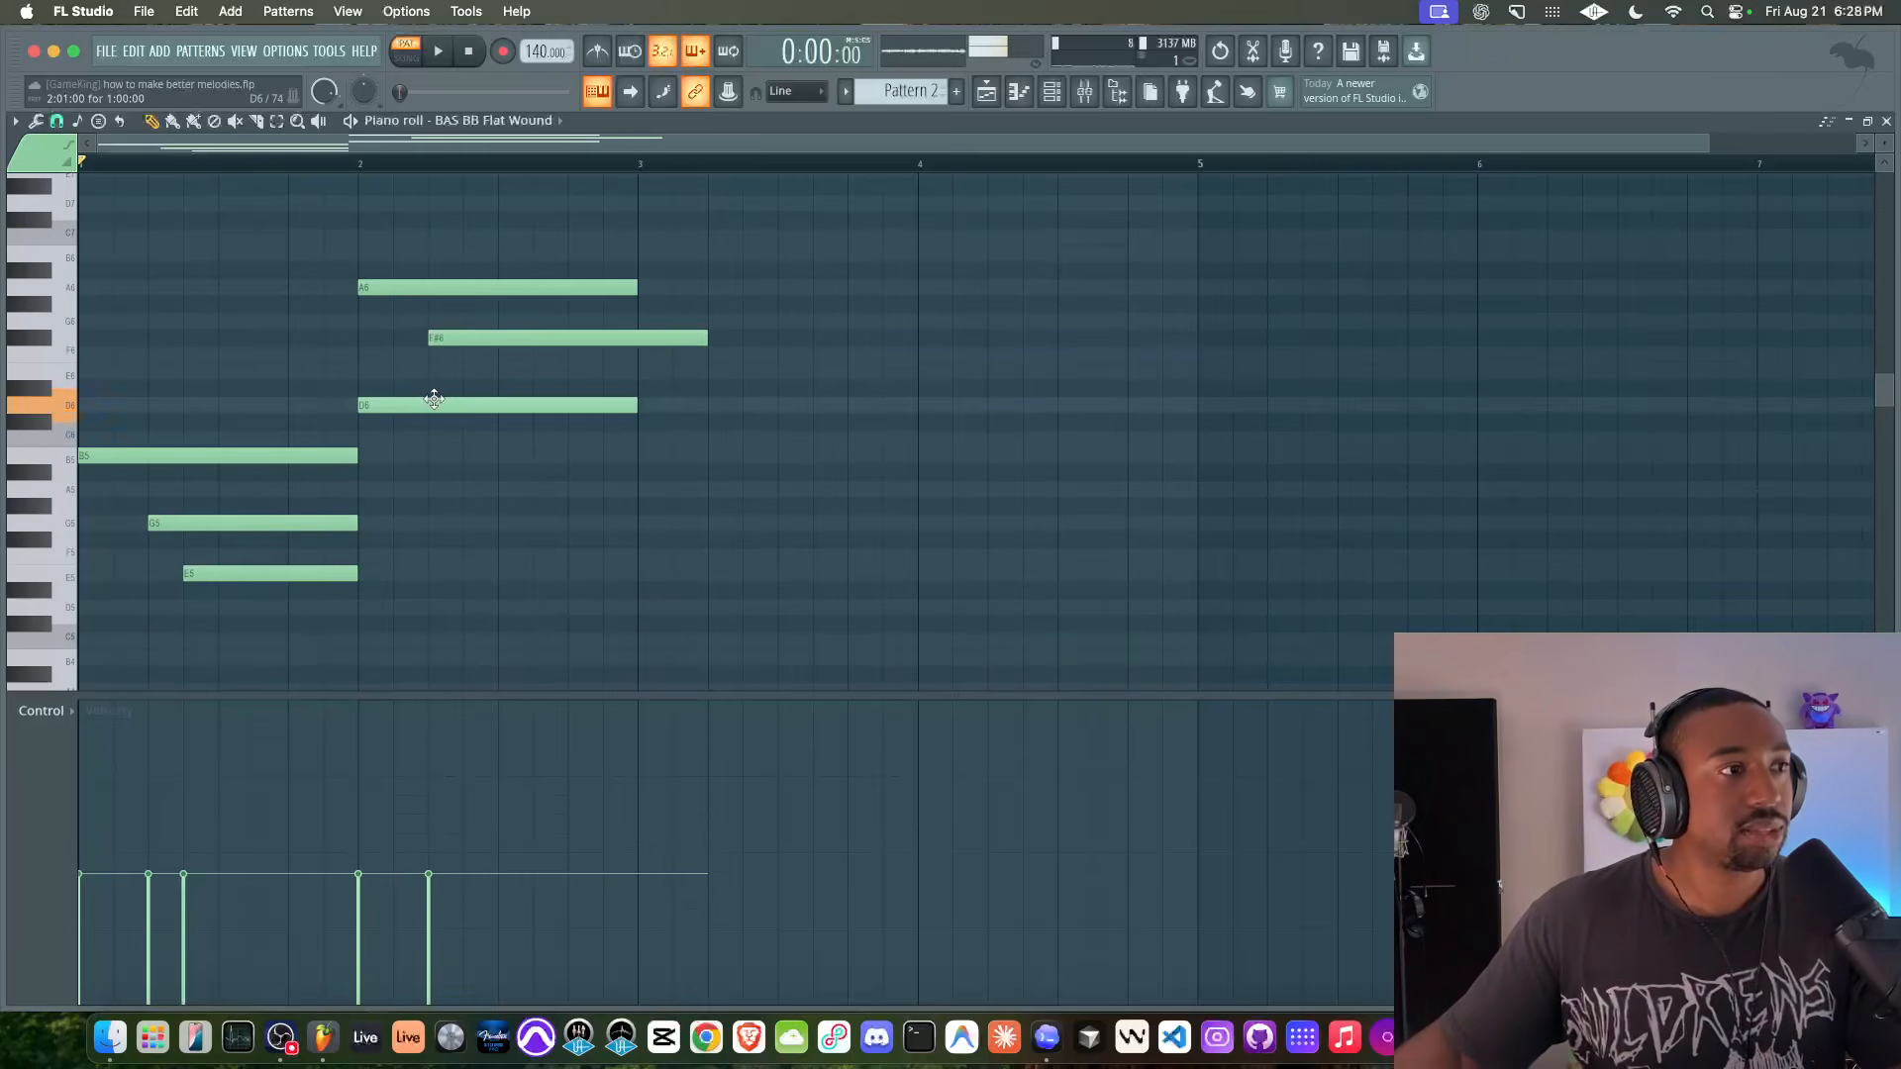
key(space)
drag(742, 405, 644, 405)
drag(707, 337, 638, 338)
- Set the loop range over bars 1 and 2 and play the staggered melody
key(space)
key(space)
drag(644, 165, 80, 165)
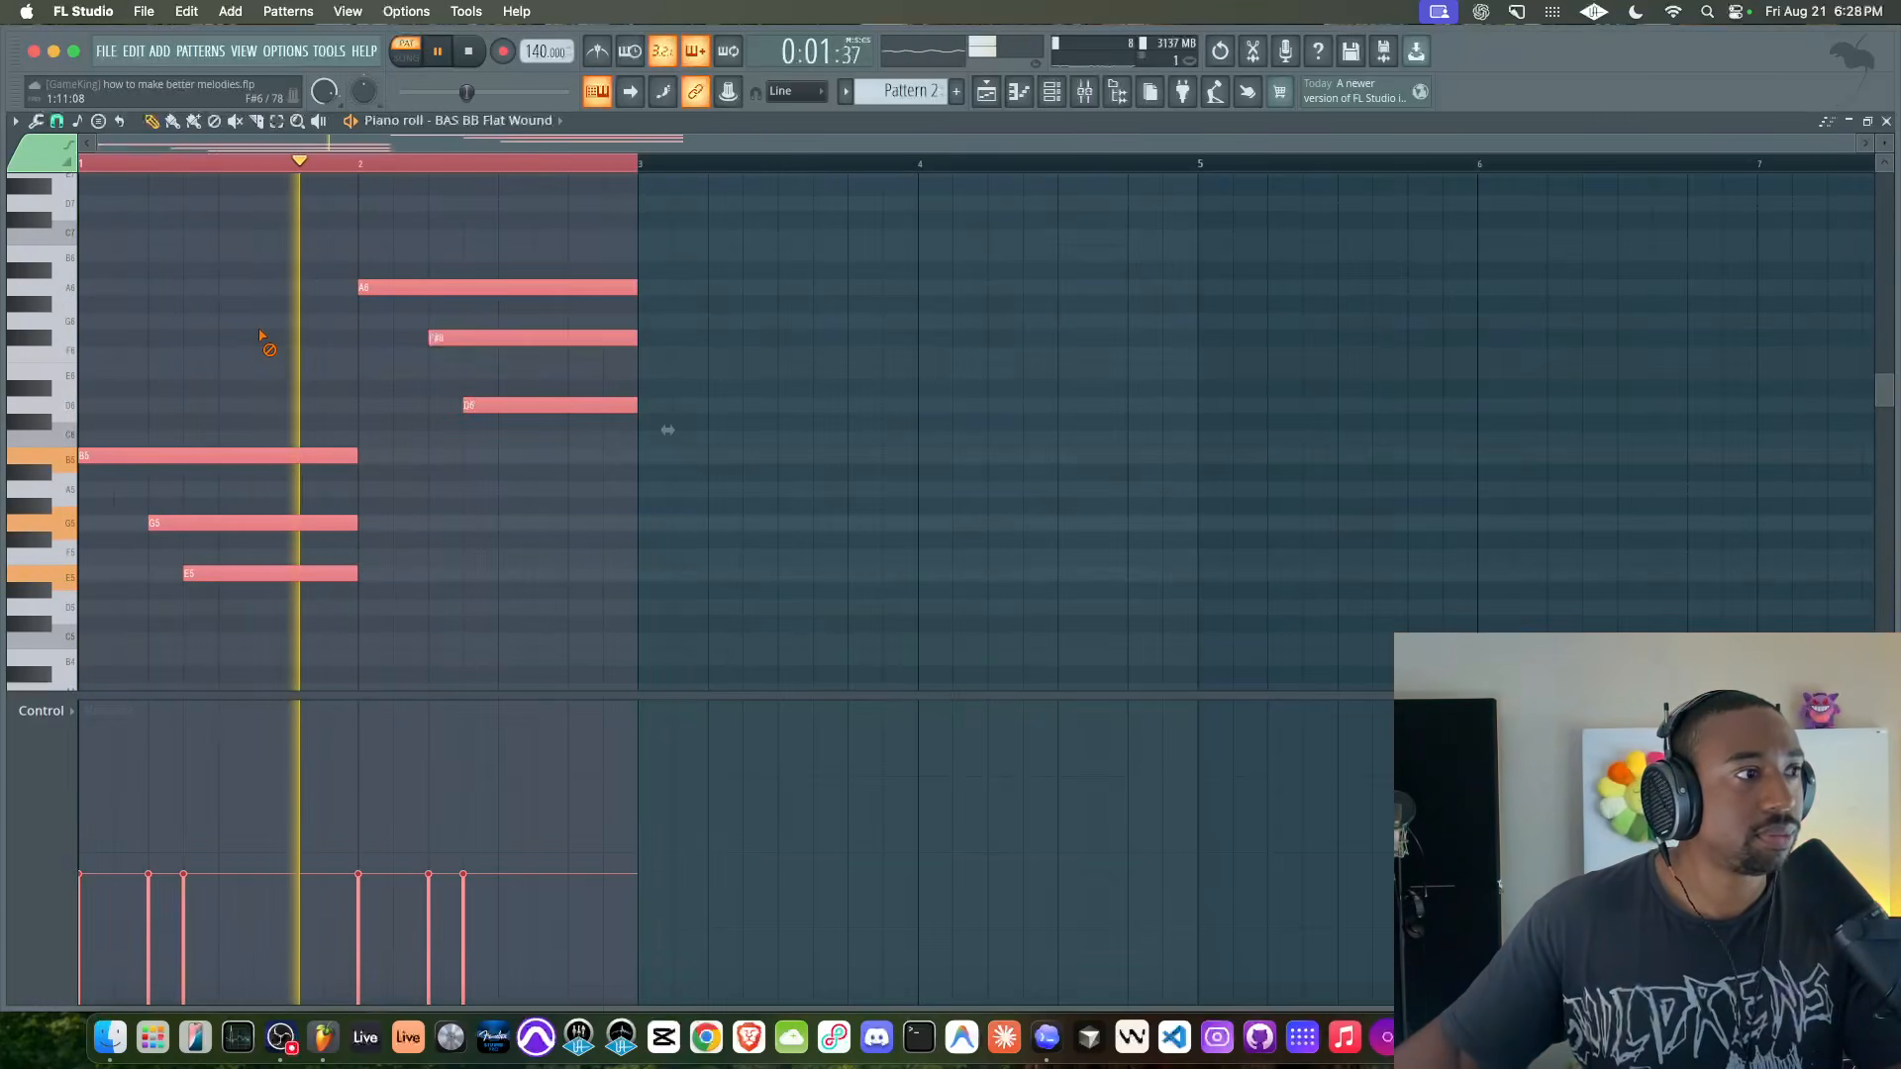
click(343, 349)
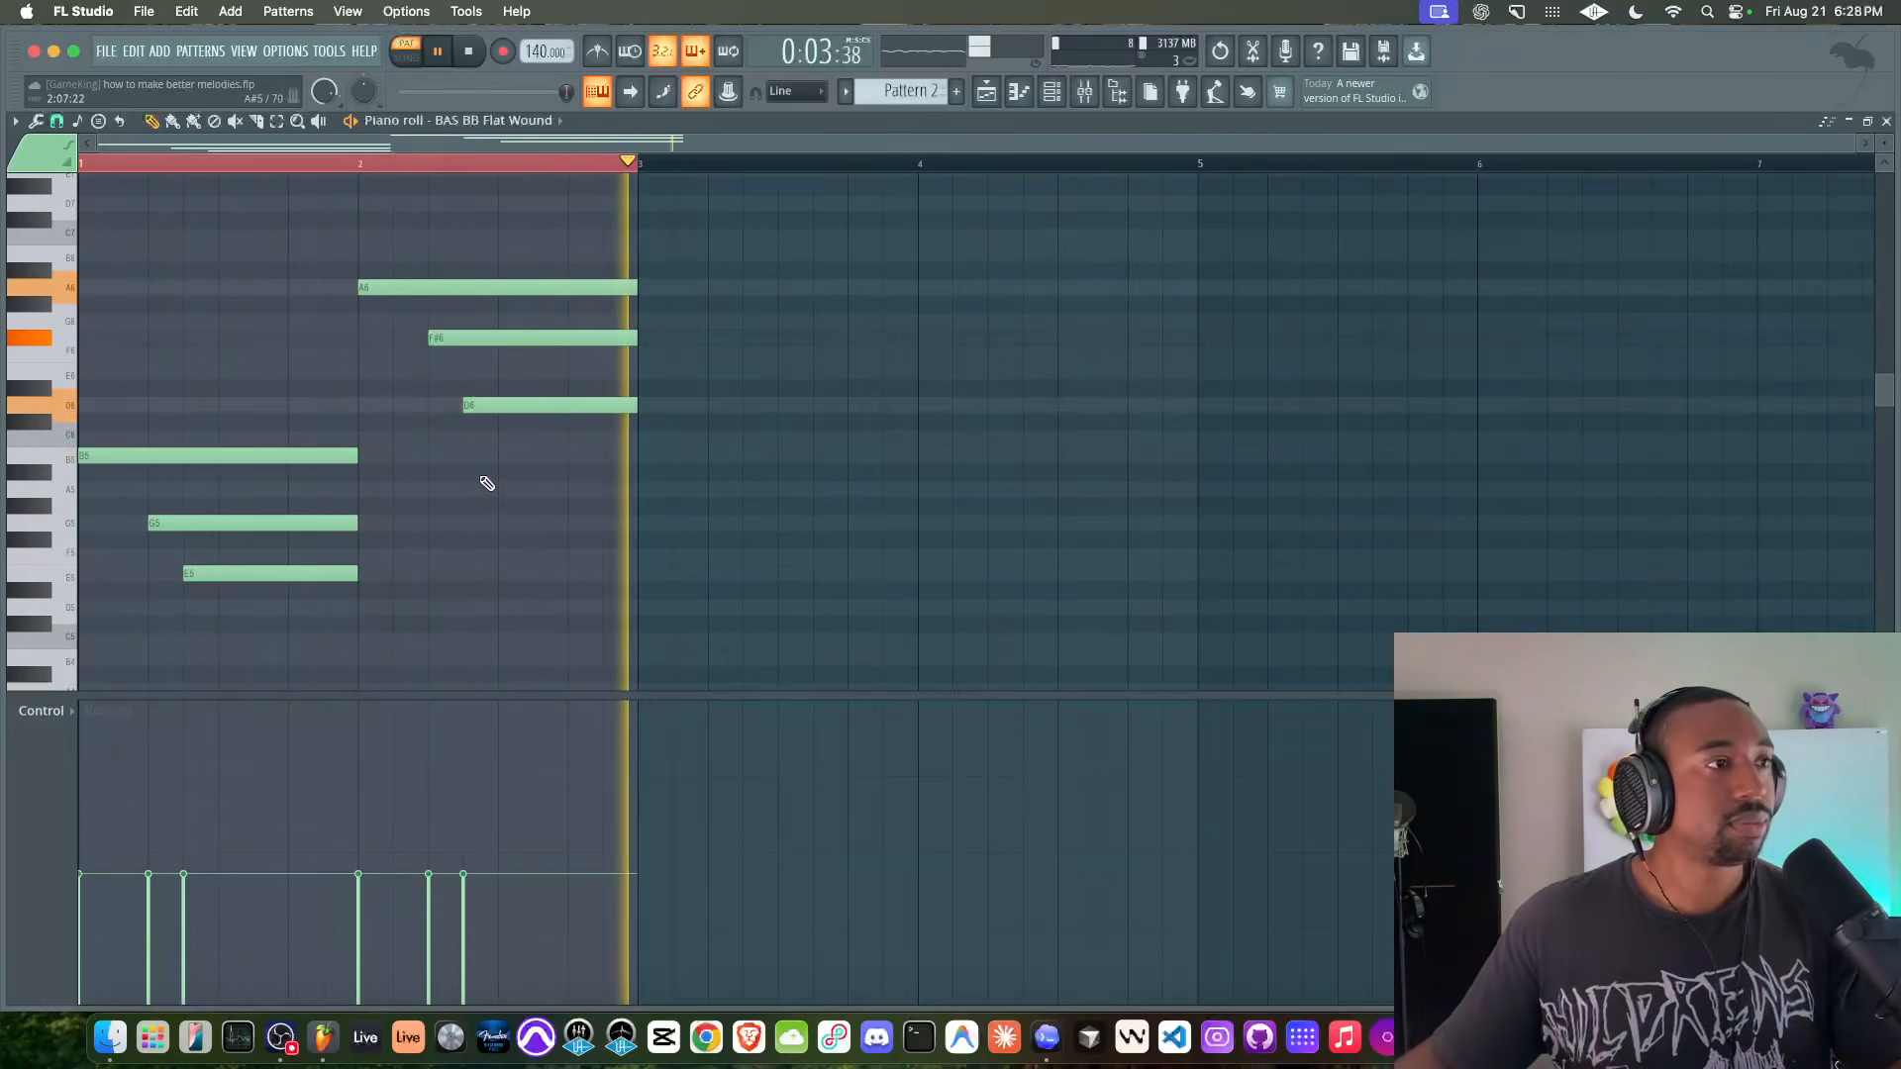
key(space)
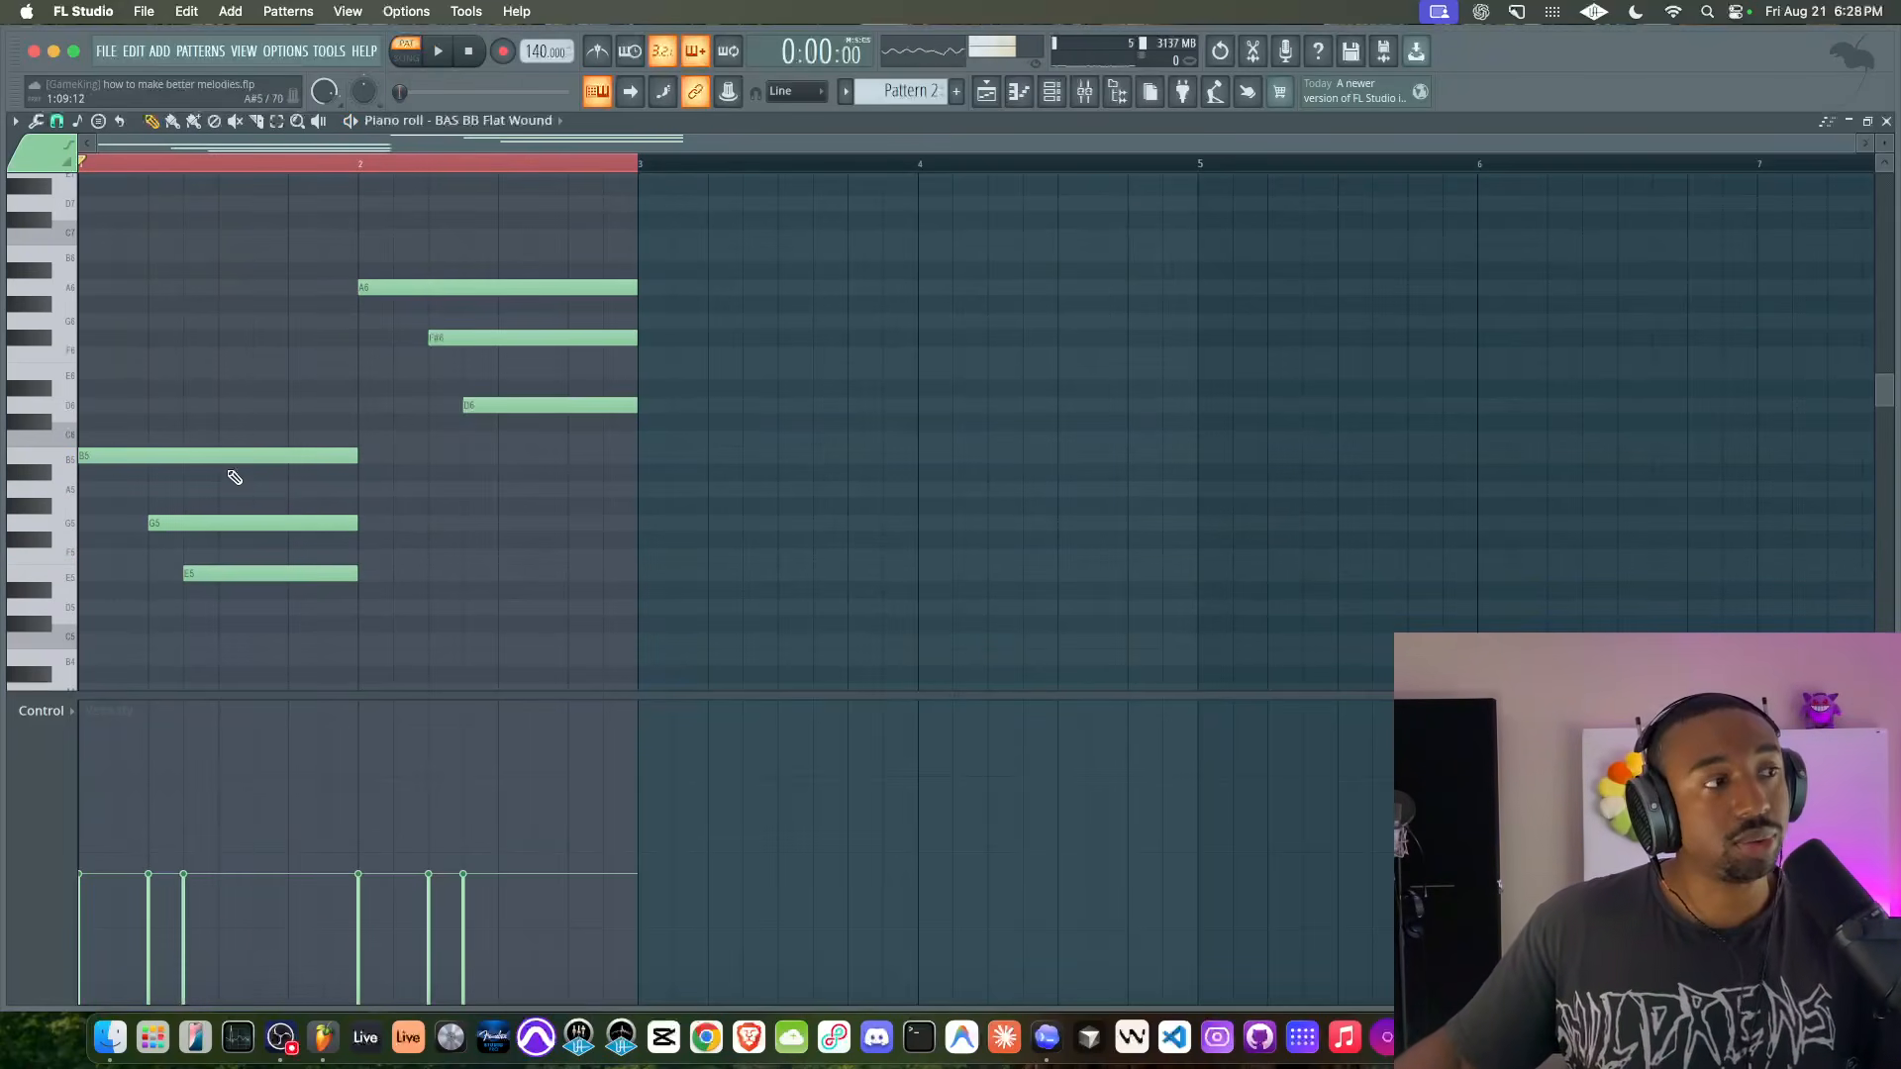
drag(302, 434, 274, 572)
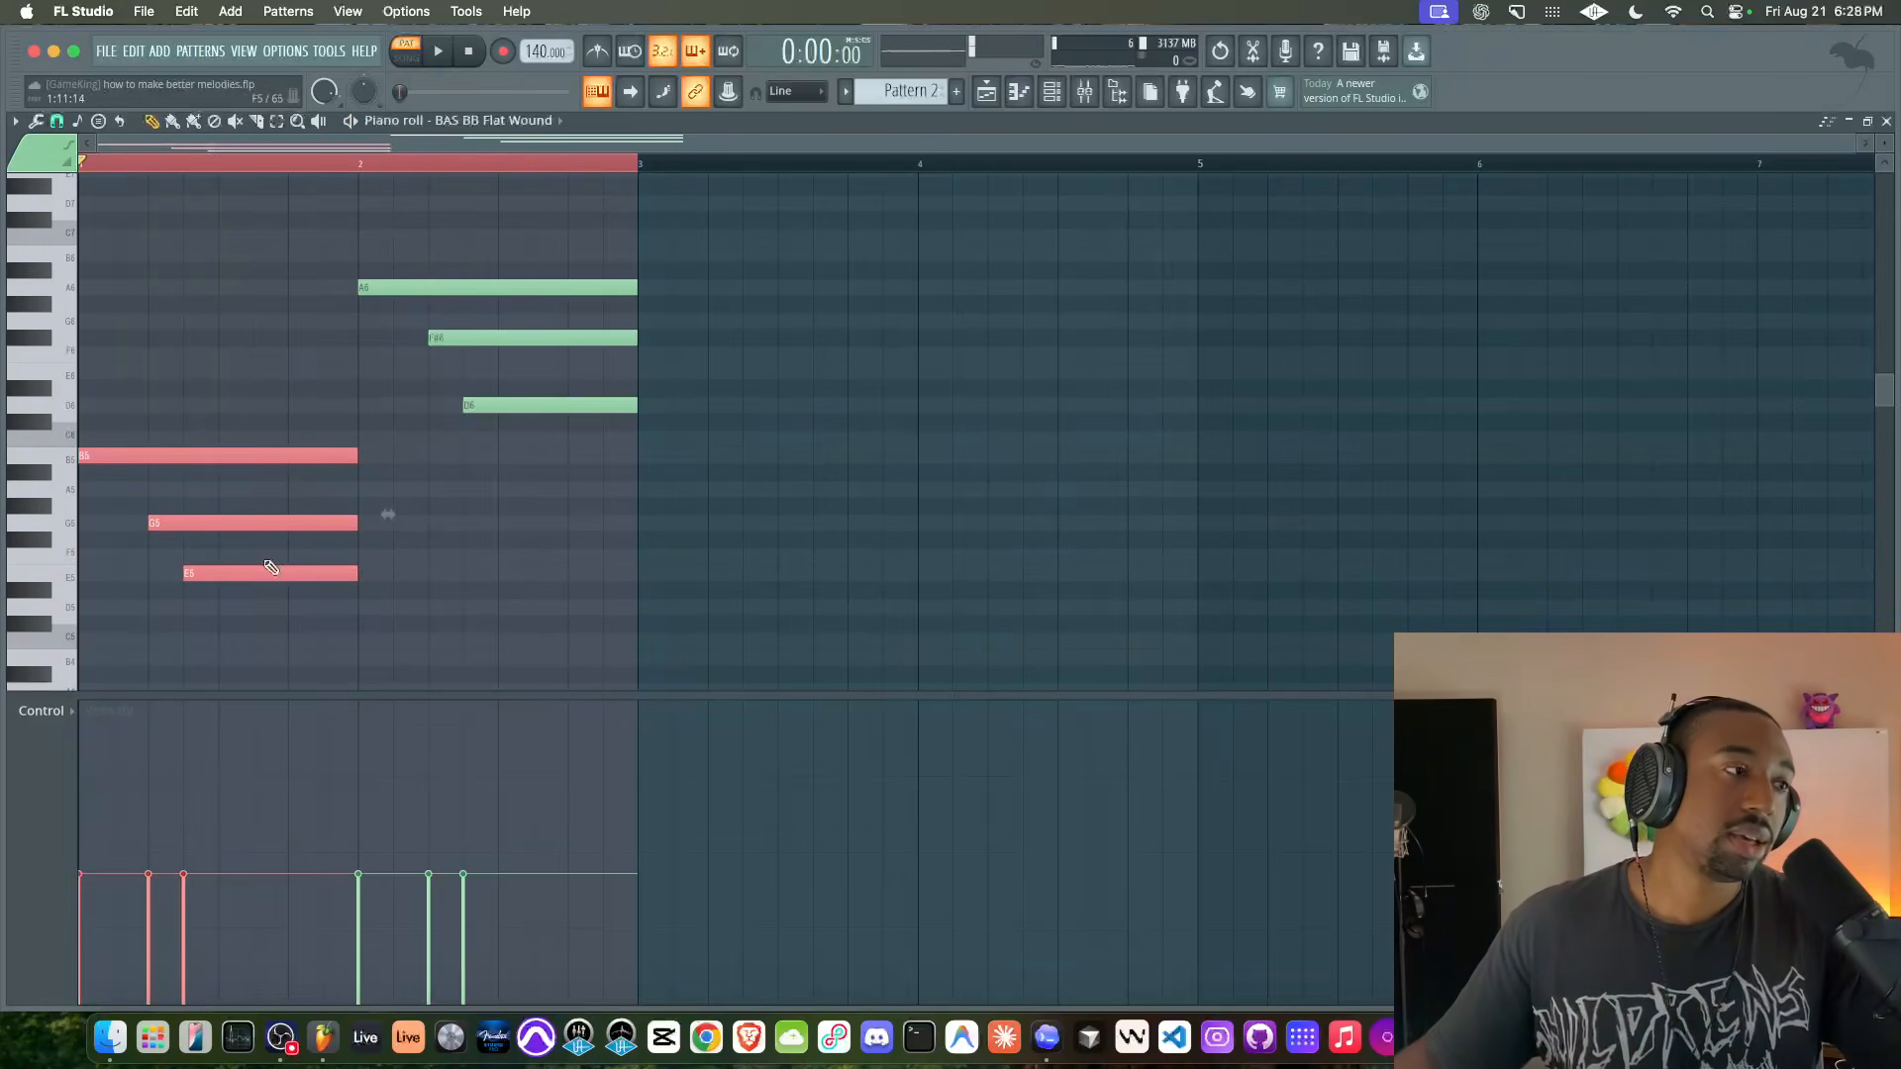
drag(438, 271, 503, 444)
super+click(381, 450)
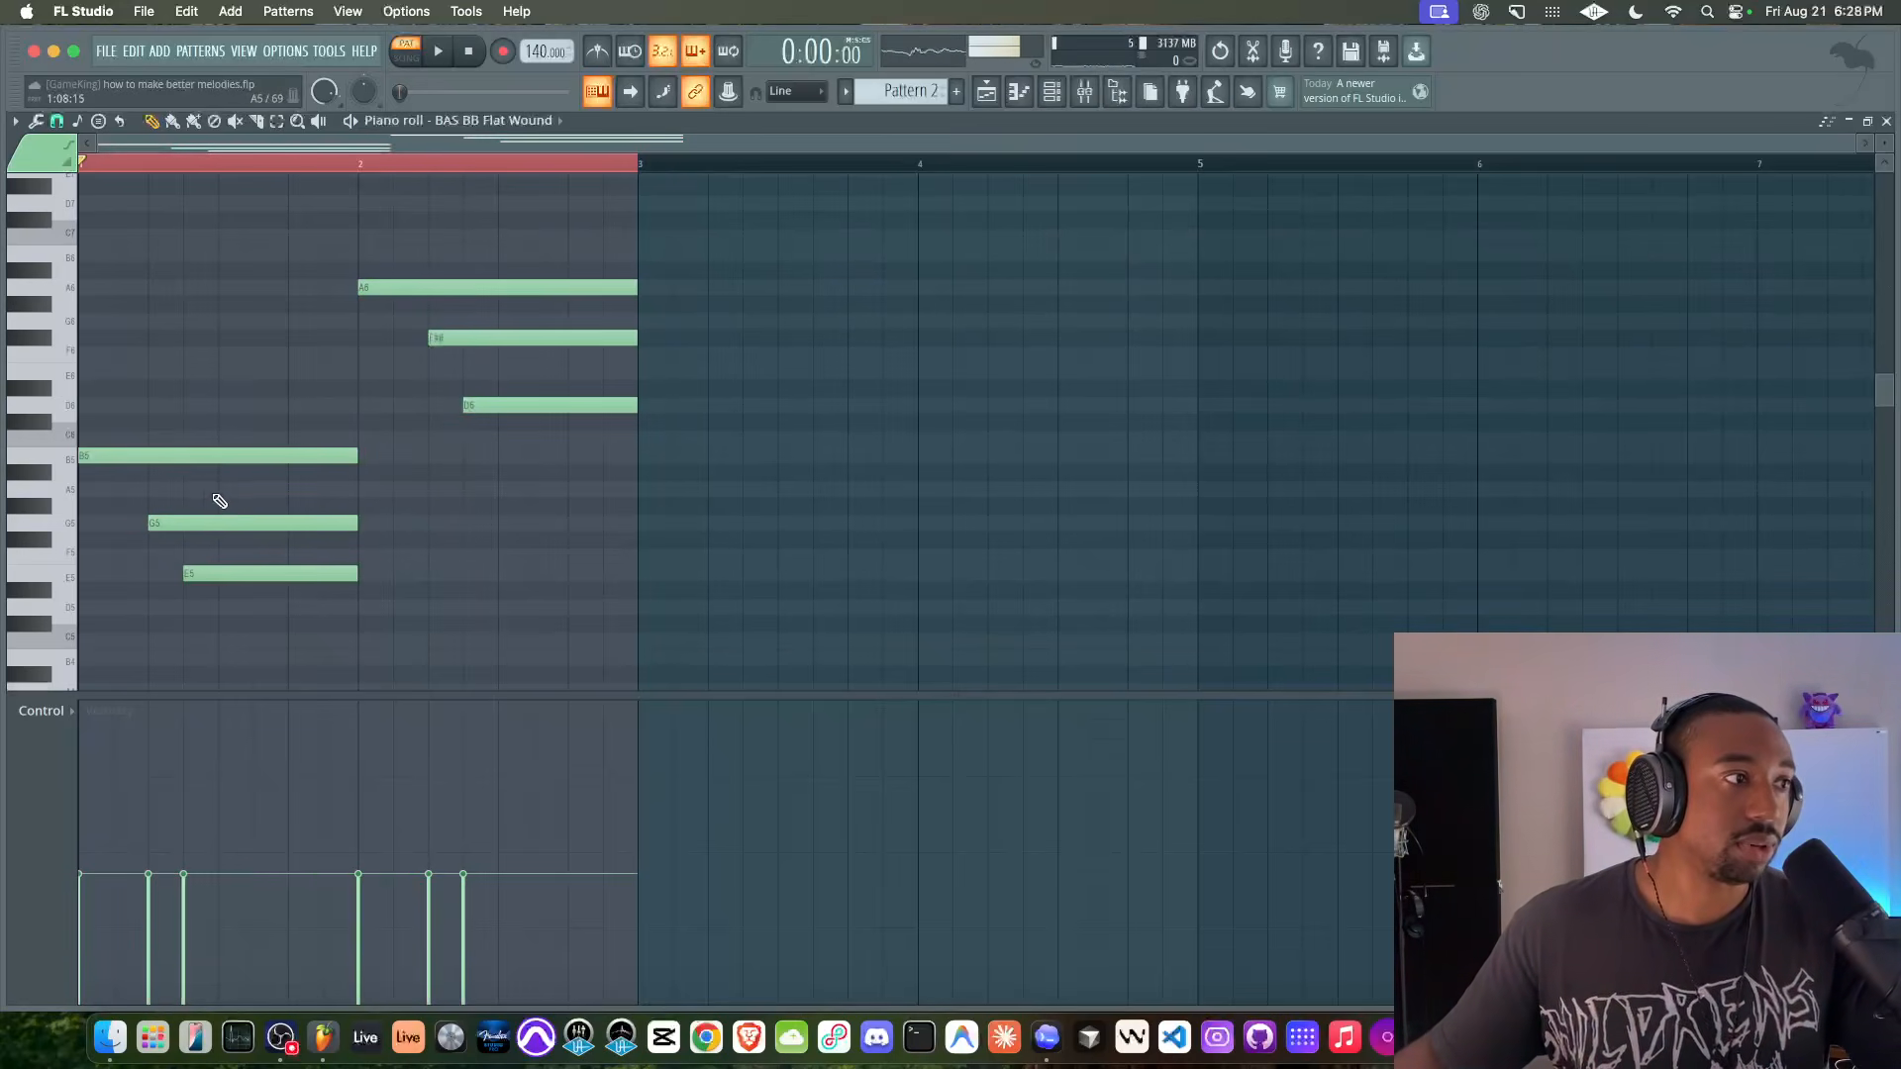
- Raise the opening B5 note of bar 1 to D6 and play the melody
drag(184, 449, 178, 419)
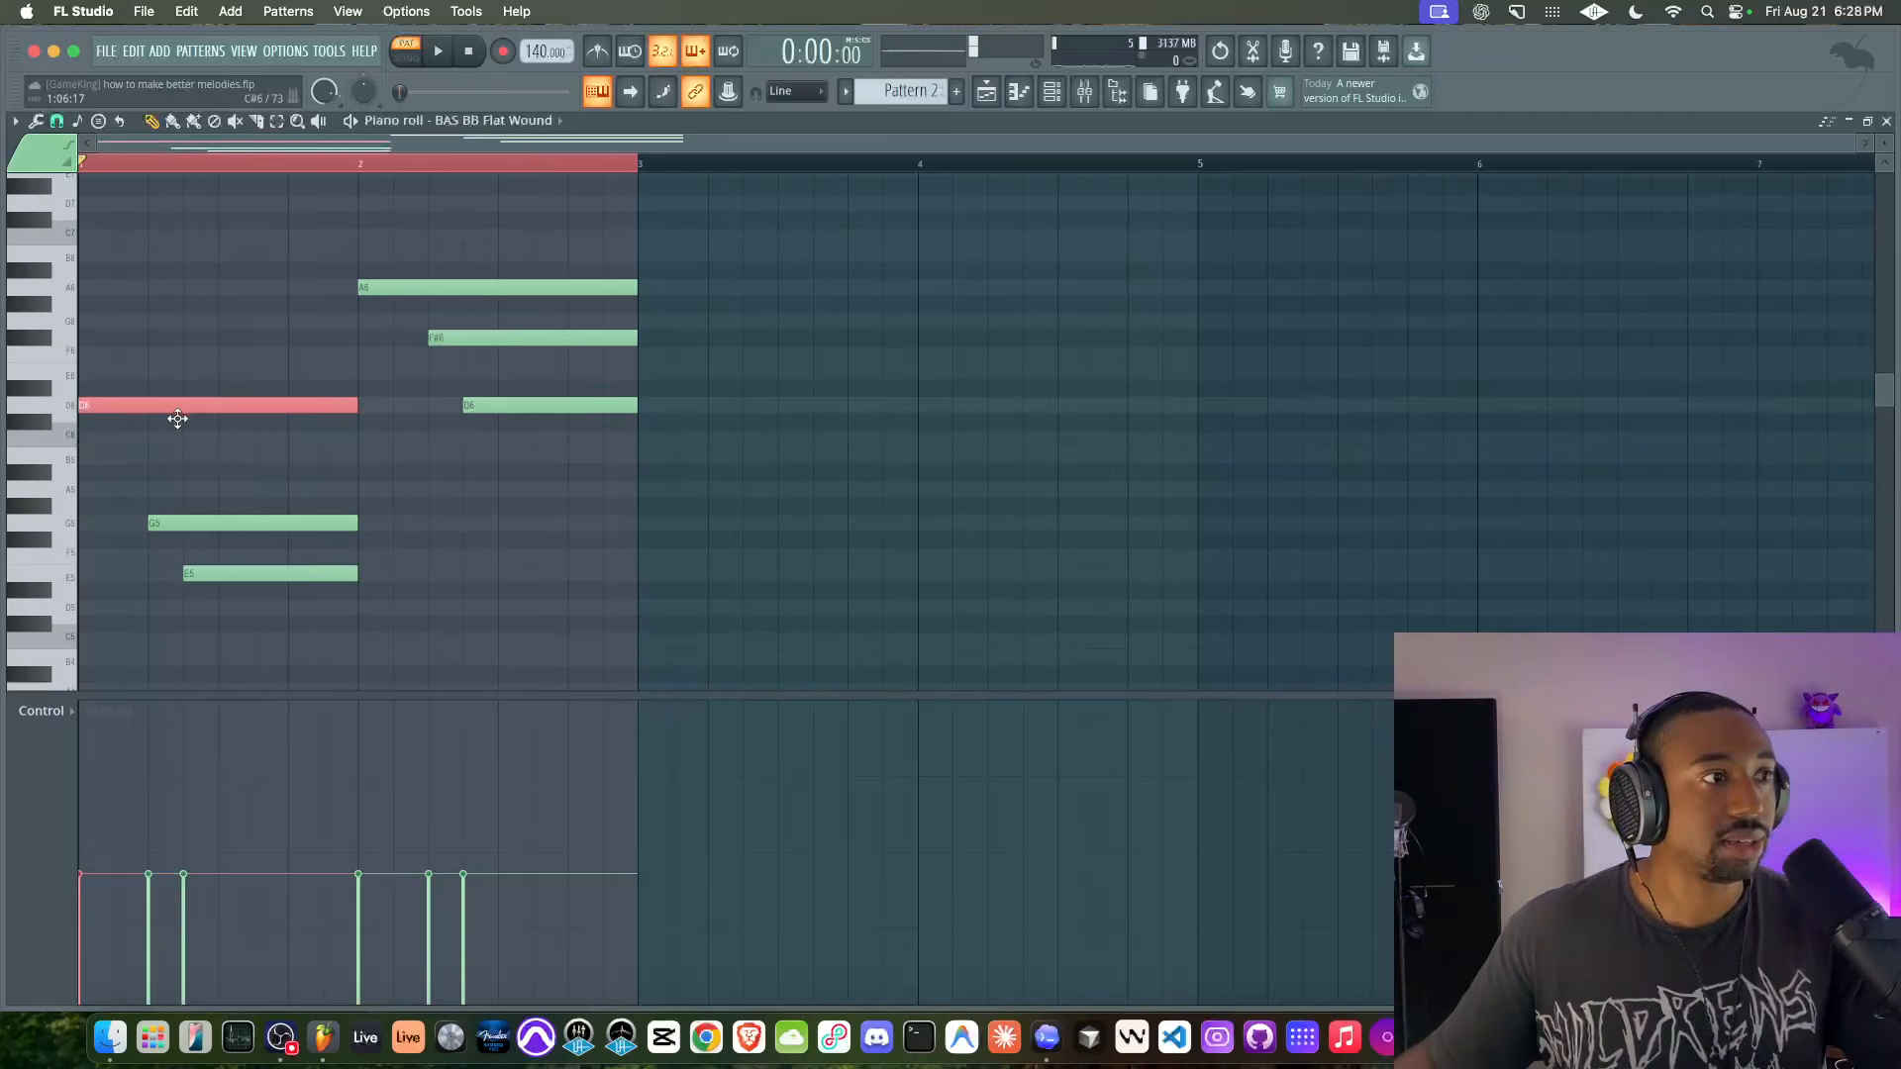
drag(514, 429, 515, 267)
drag(241, 612, 242, 467)
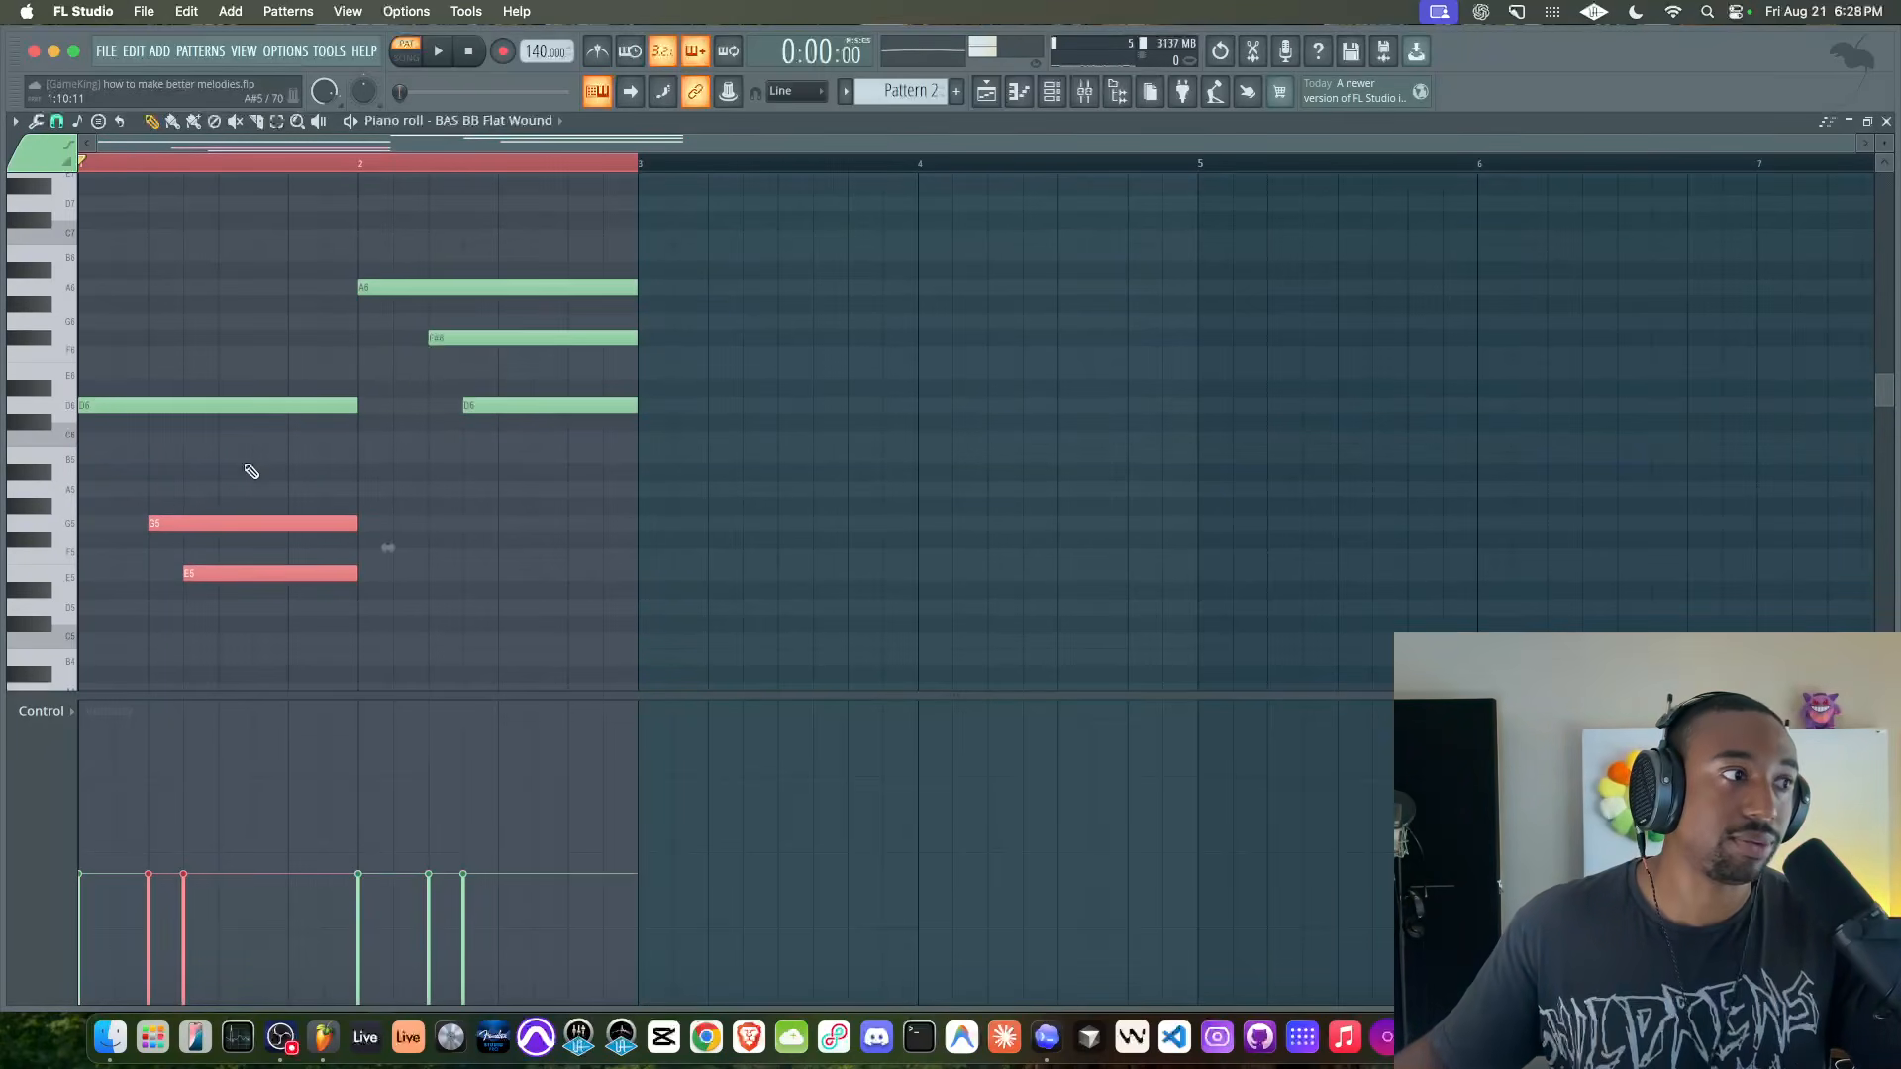
super+click(247, 466)
key(space)
key(space)
- Raise the opening D6 note of bar 1 to F#6, playing the melody and auditioning the note
drag(215, 410, 220, 343)
key(space)
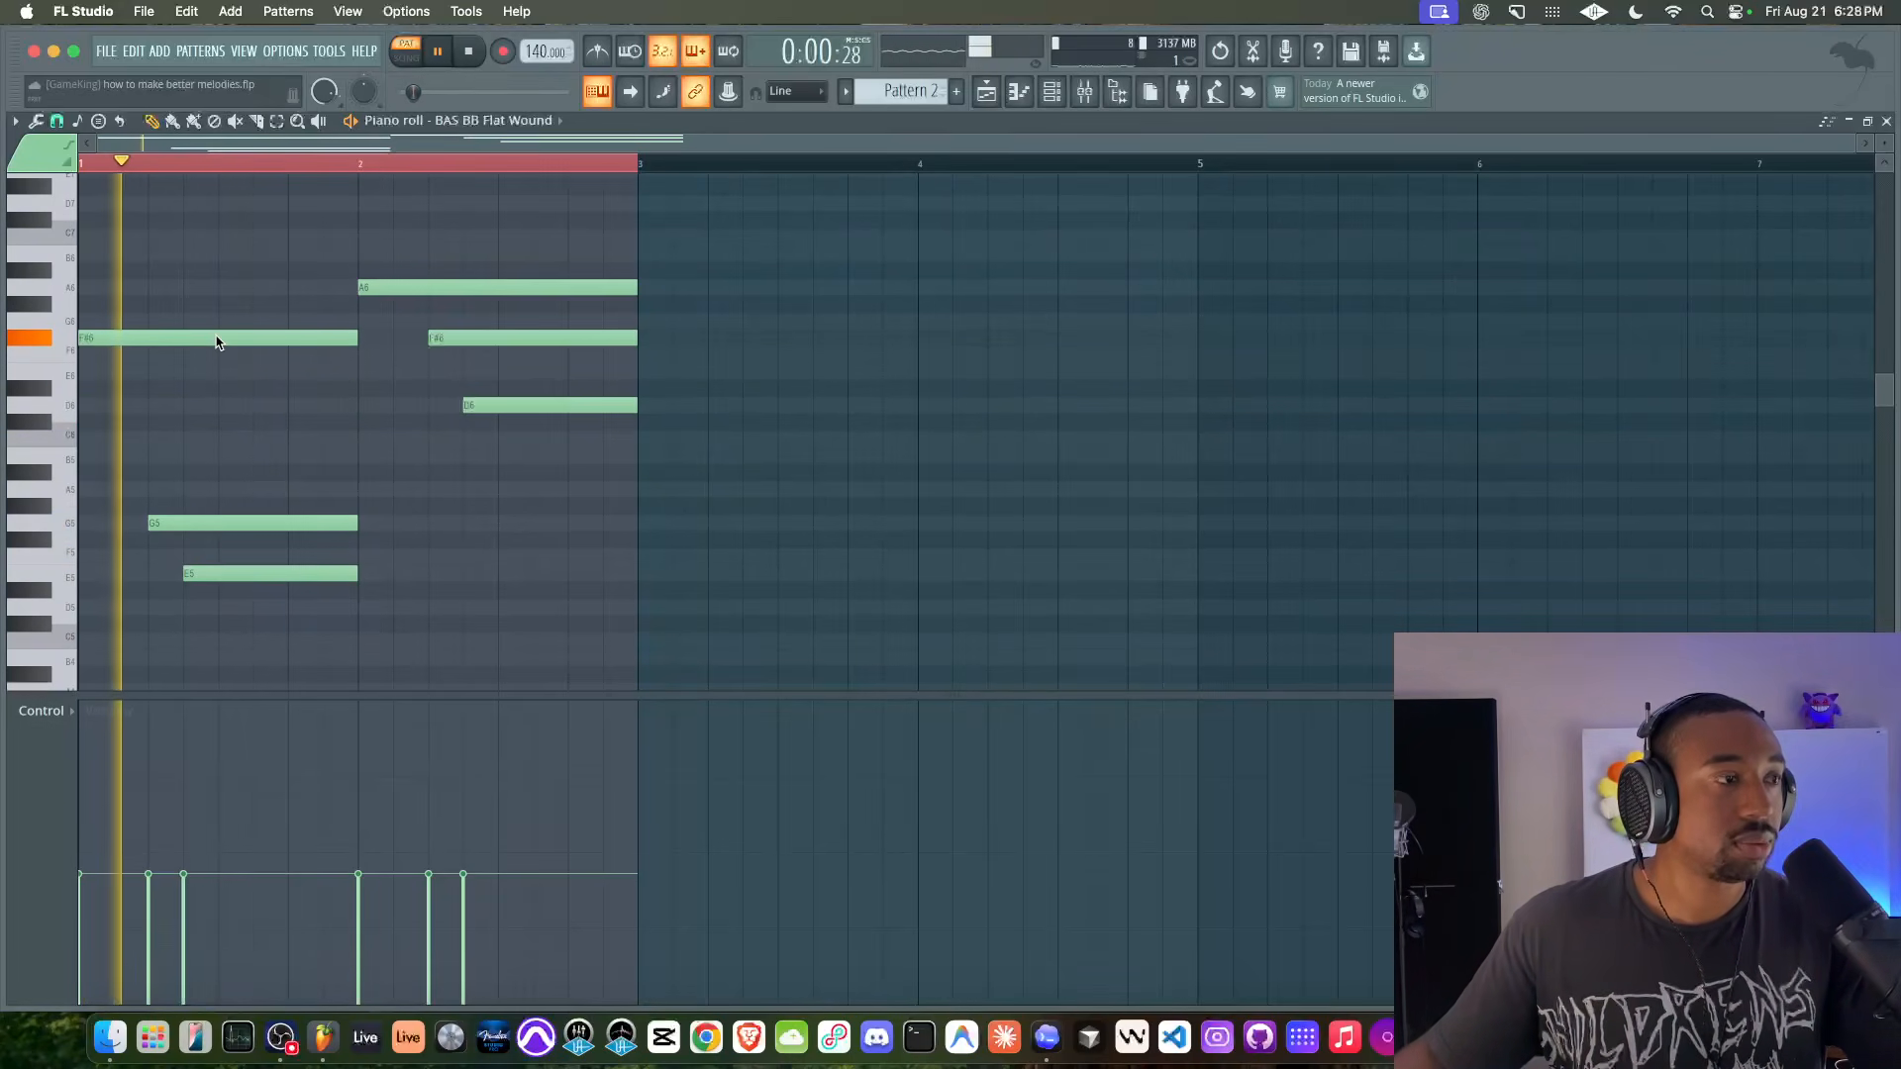
key(space)
key(space)
key(space)
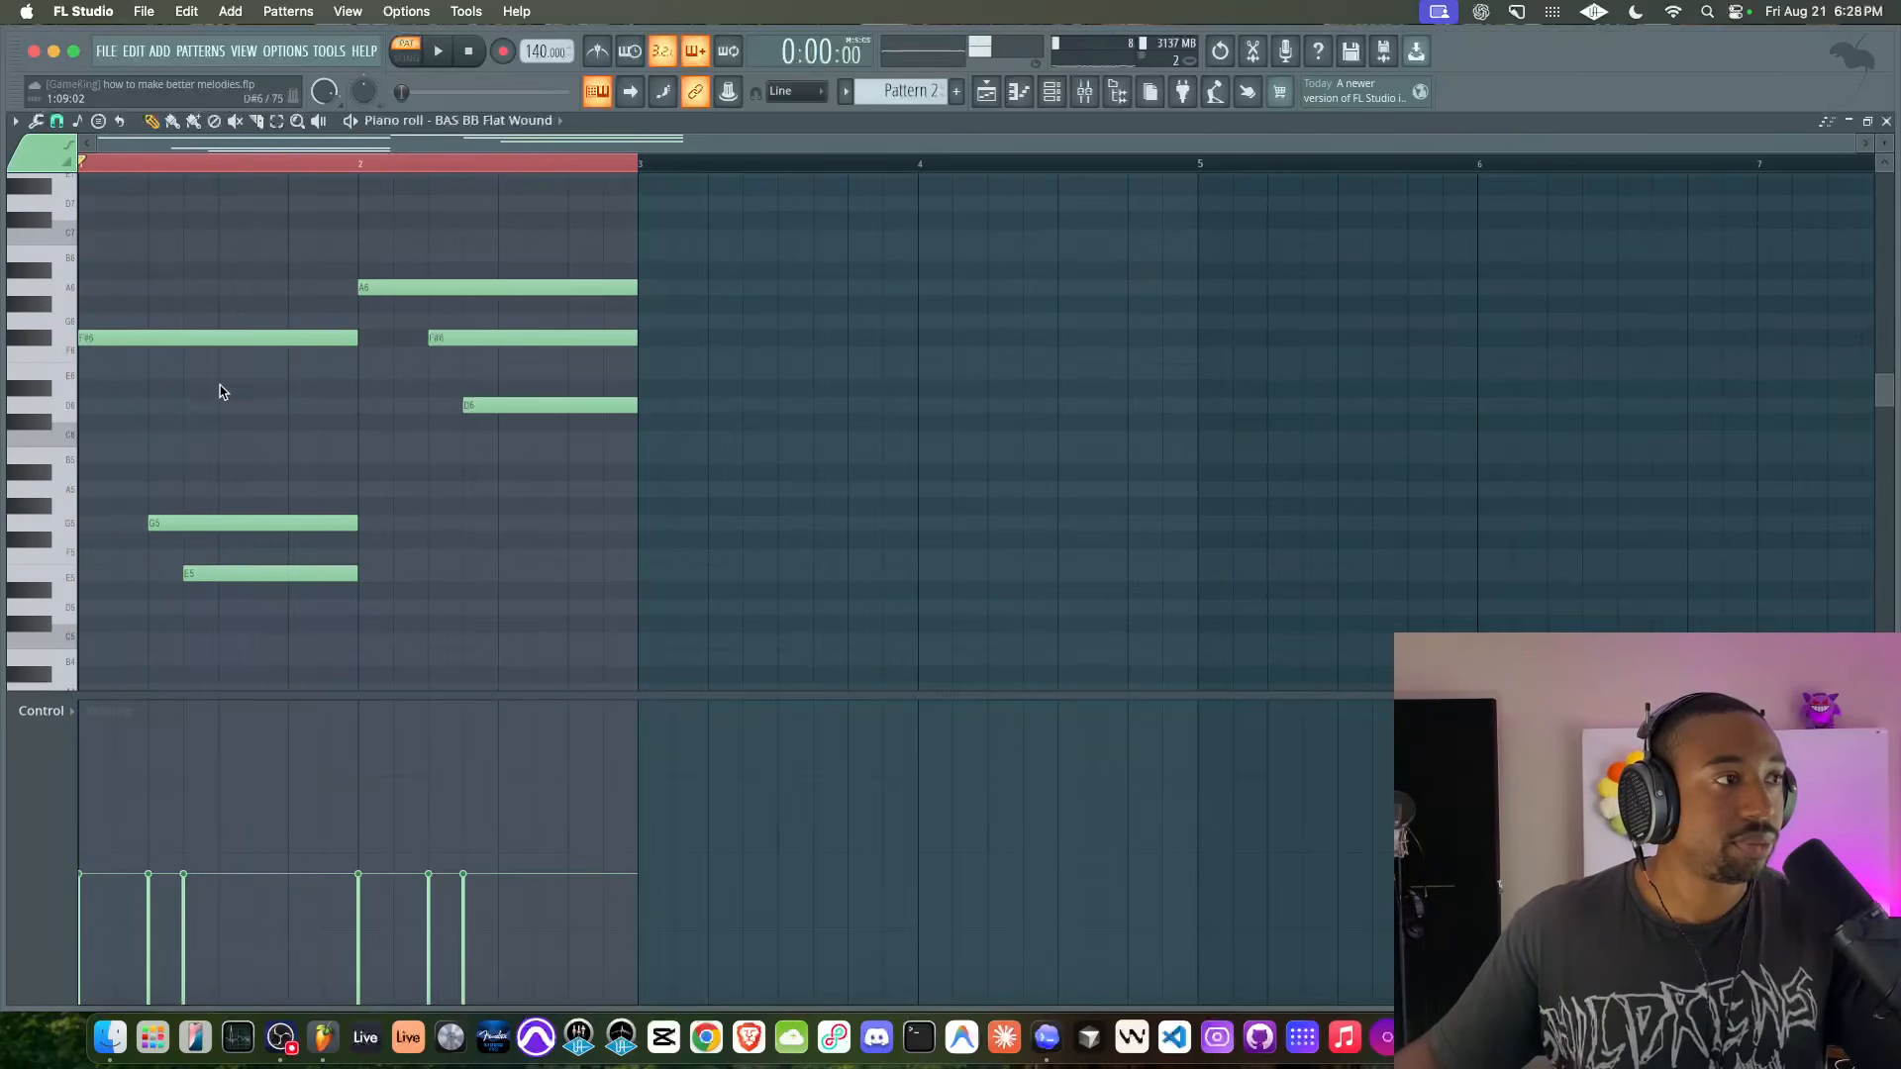
drag(216, 339, 216, 337)
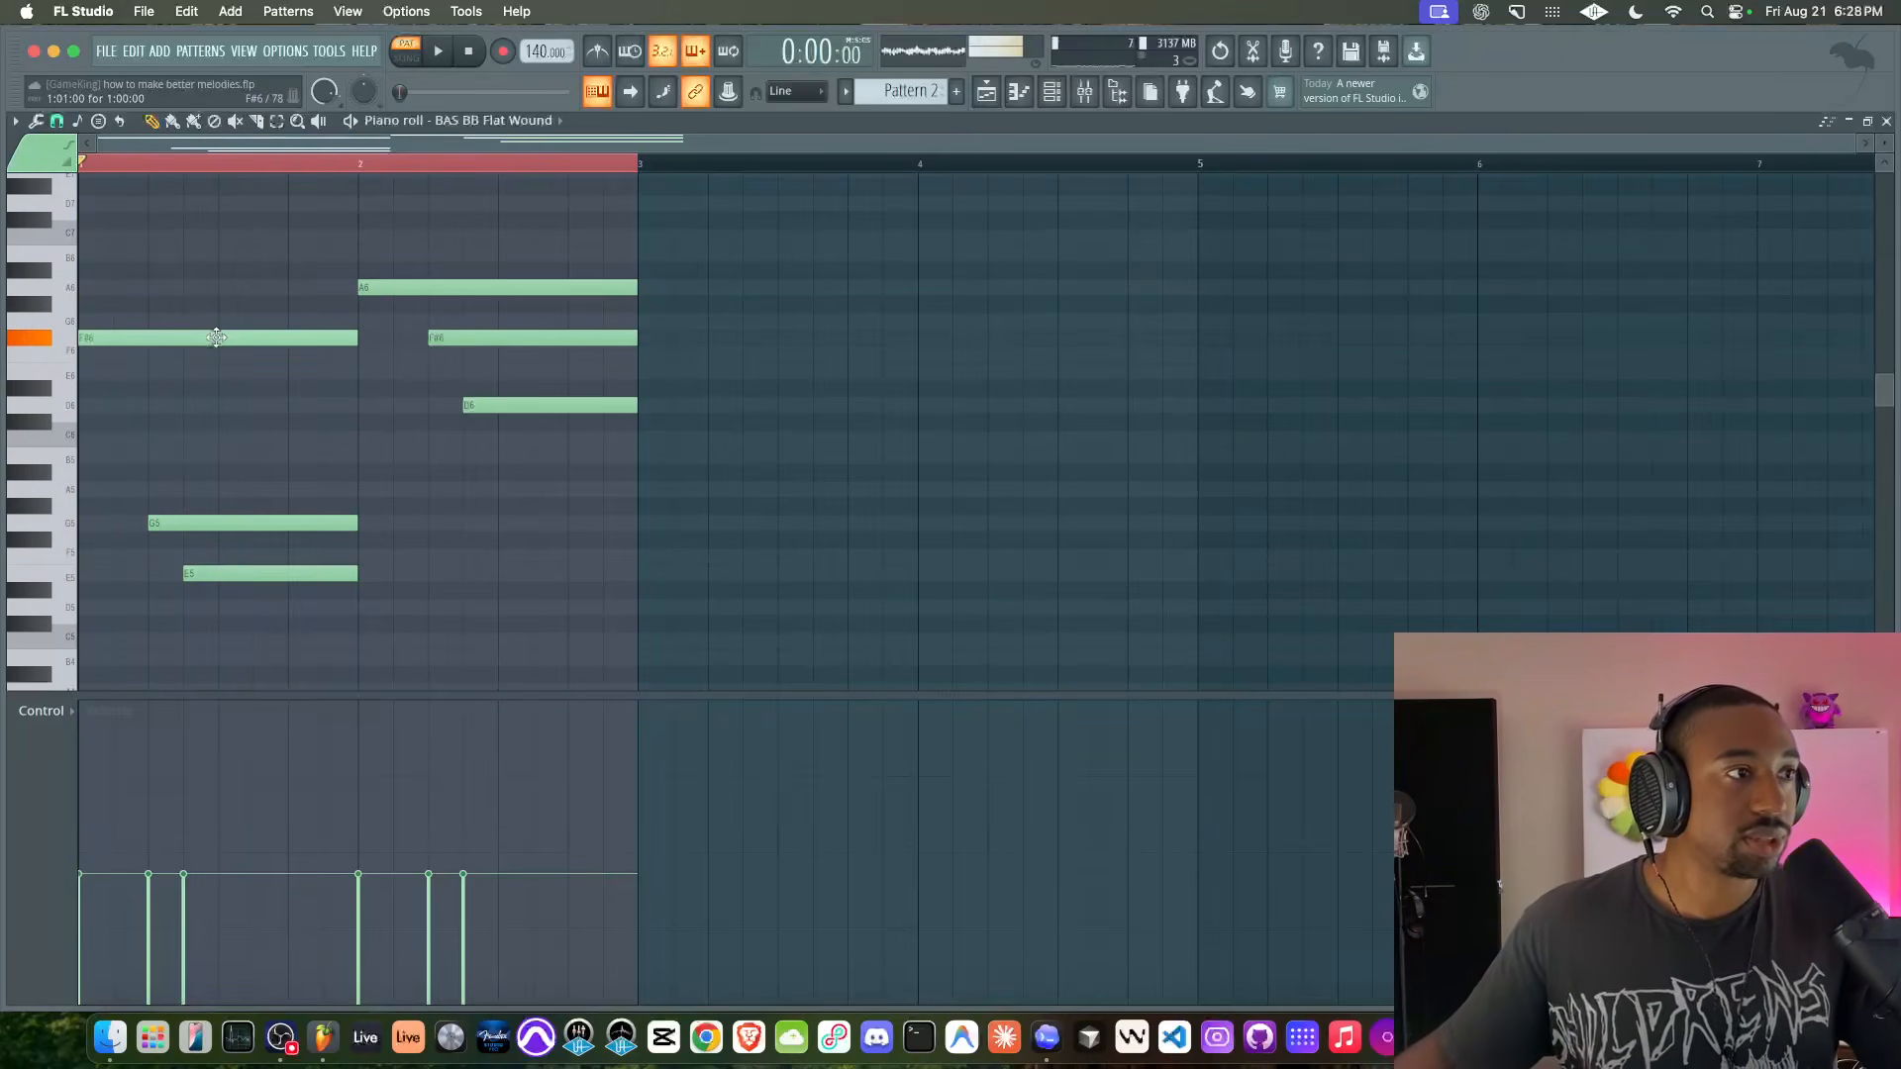
- Raise the G5 note in bar 1 by one octave to G6 and loop the melody
click(237, 523)
key(ctrl+Up)
key(space)
key(space)
key(space)
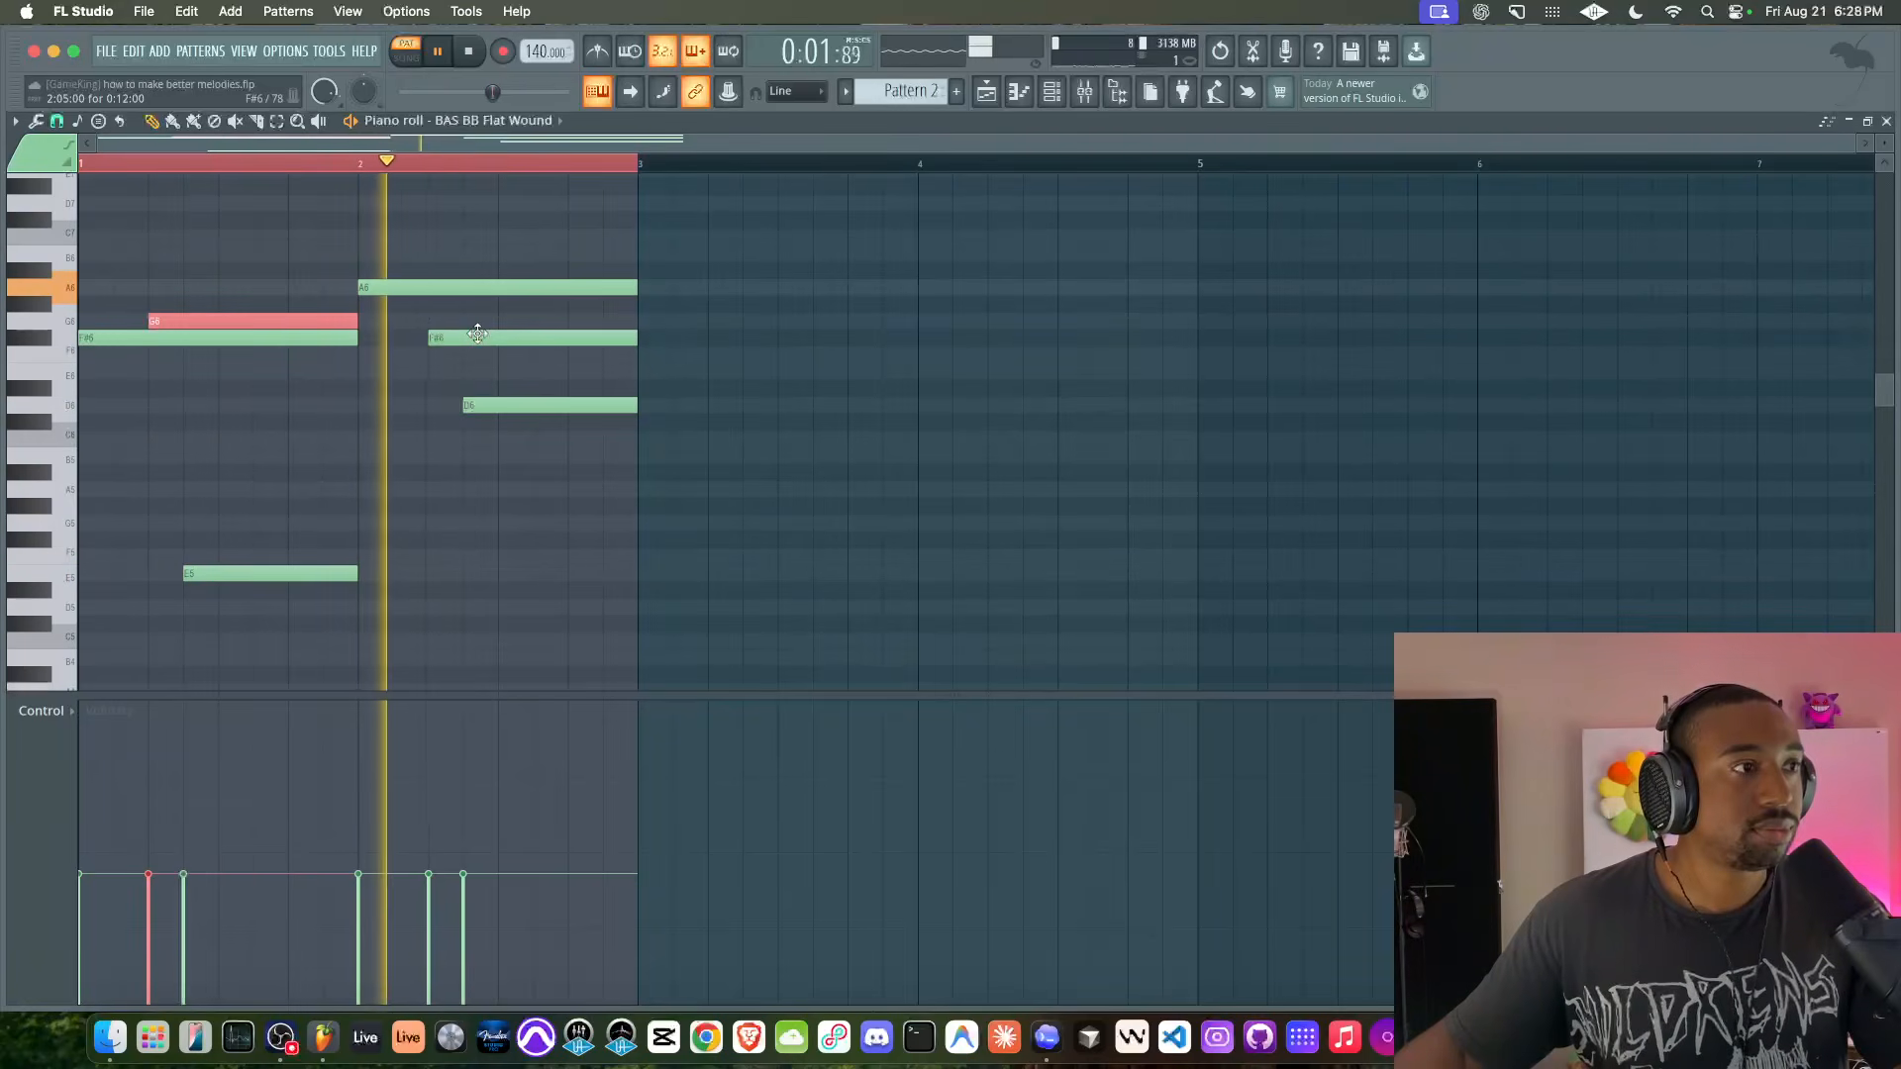
super+click(375, 482)
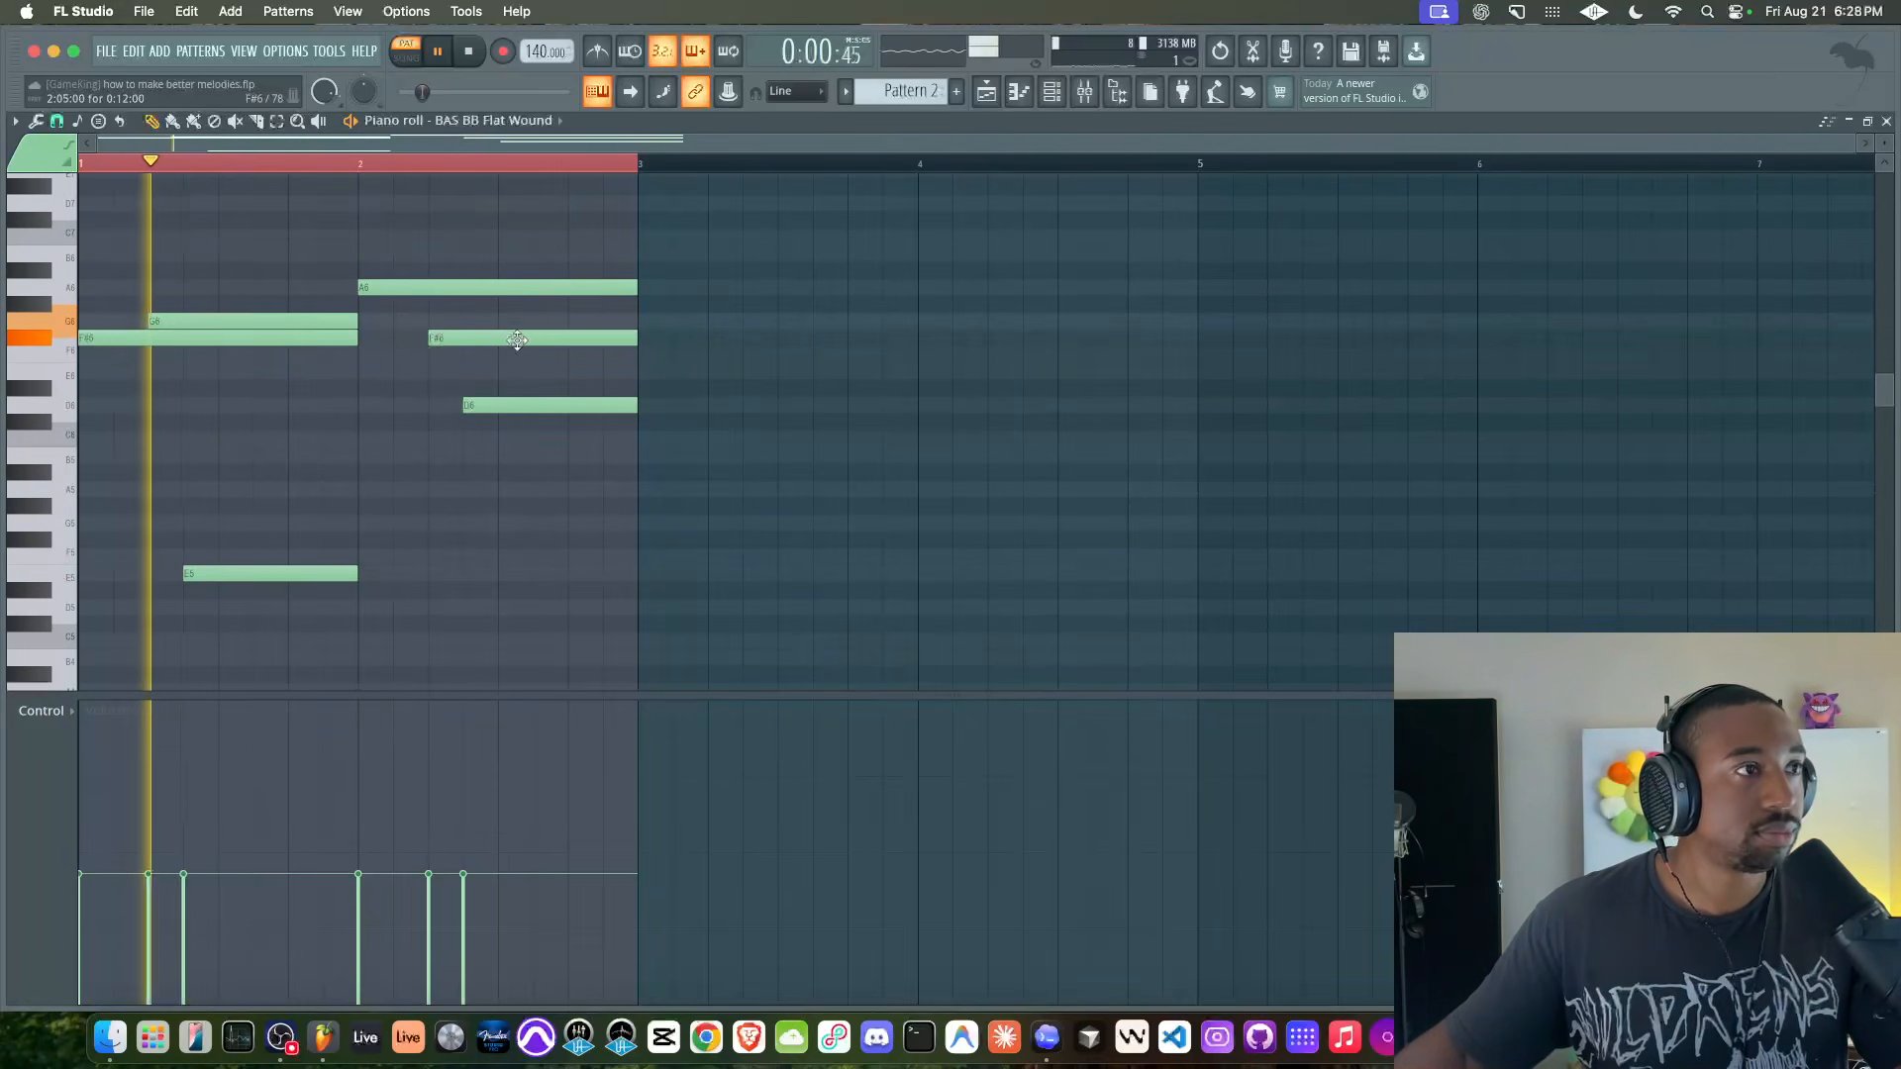
- Check the channel rack and the mixer's Fruity Stereo Shaper slot during playback, stop playback, and return to the piano roll
click(1052, 91)
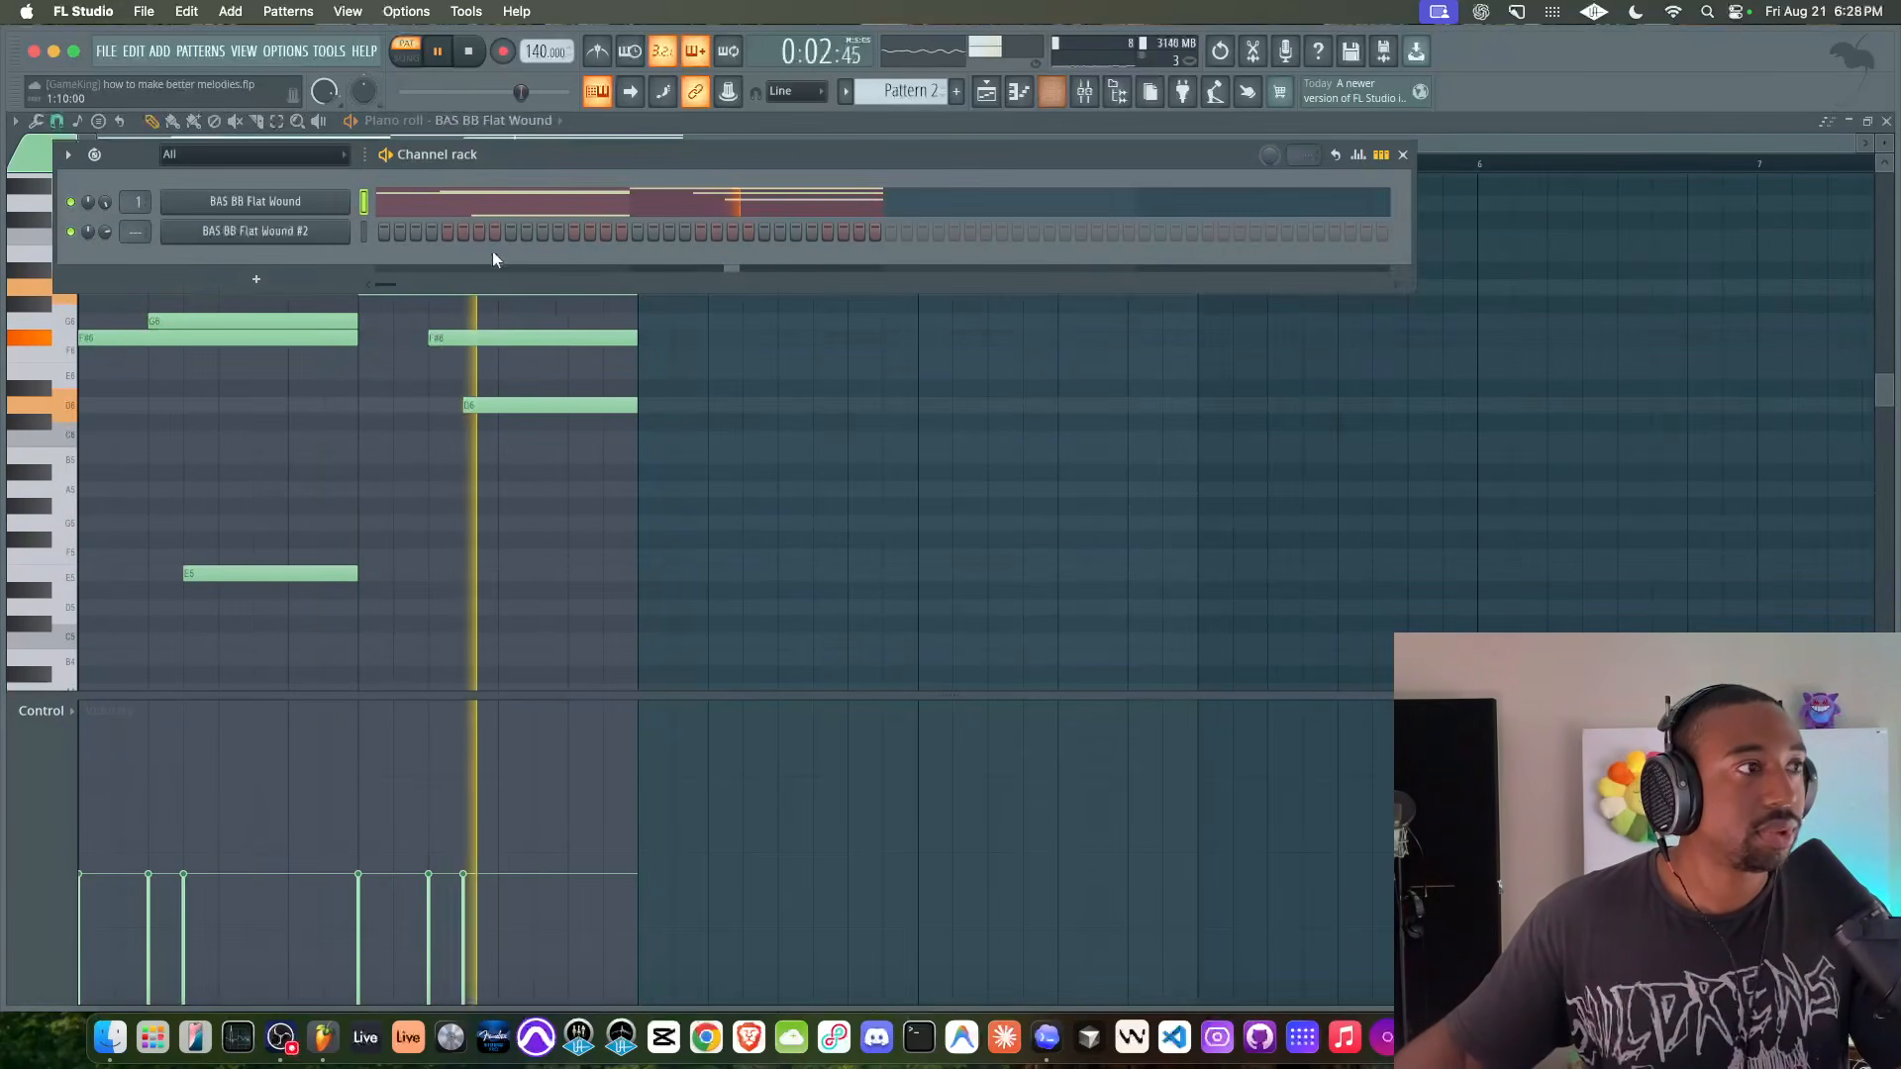
key(F9)
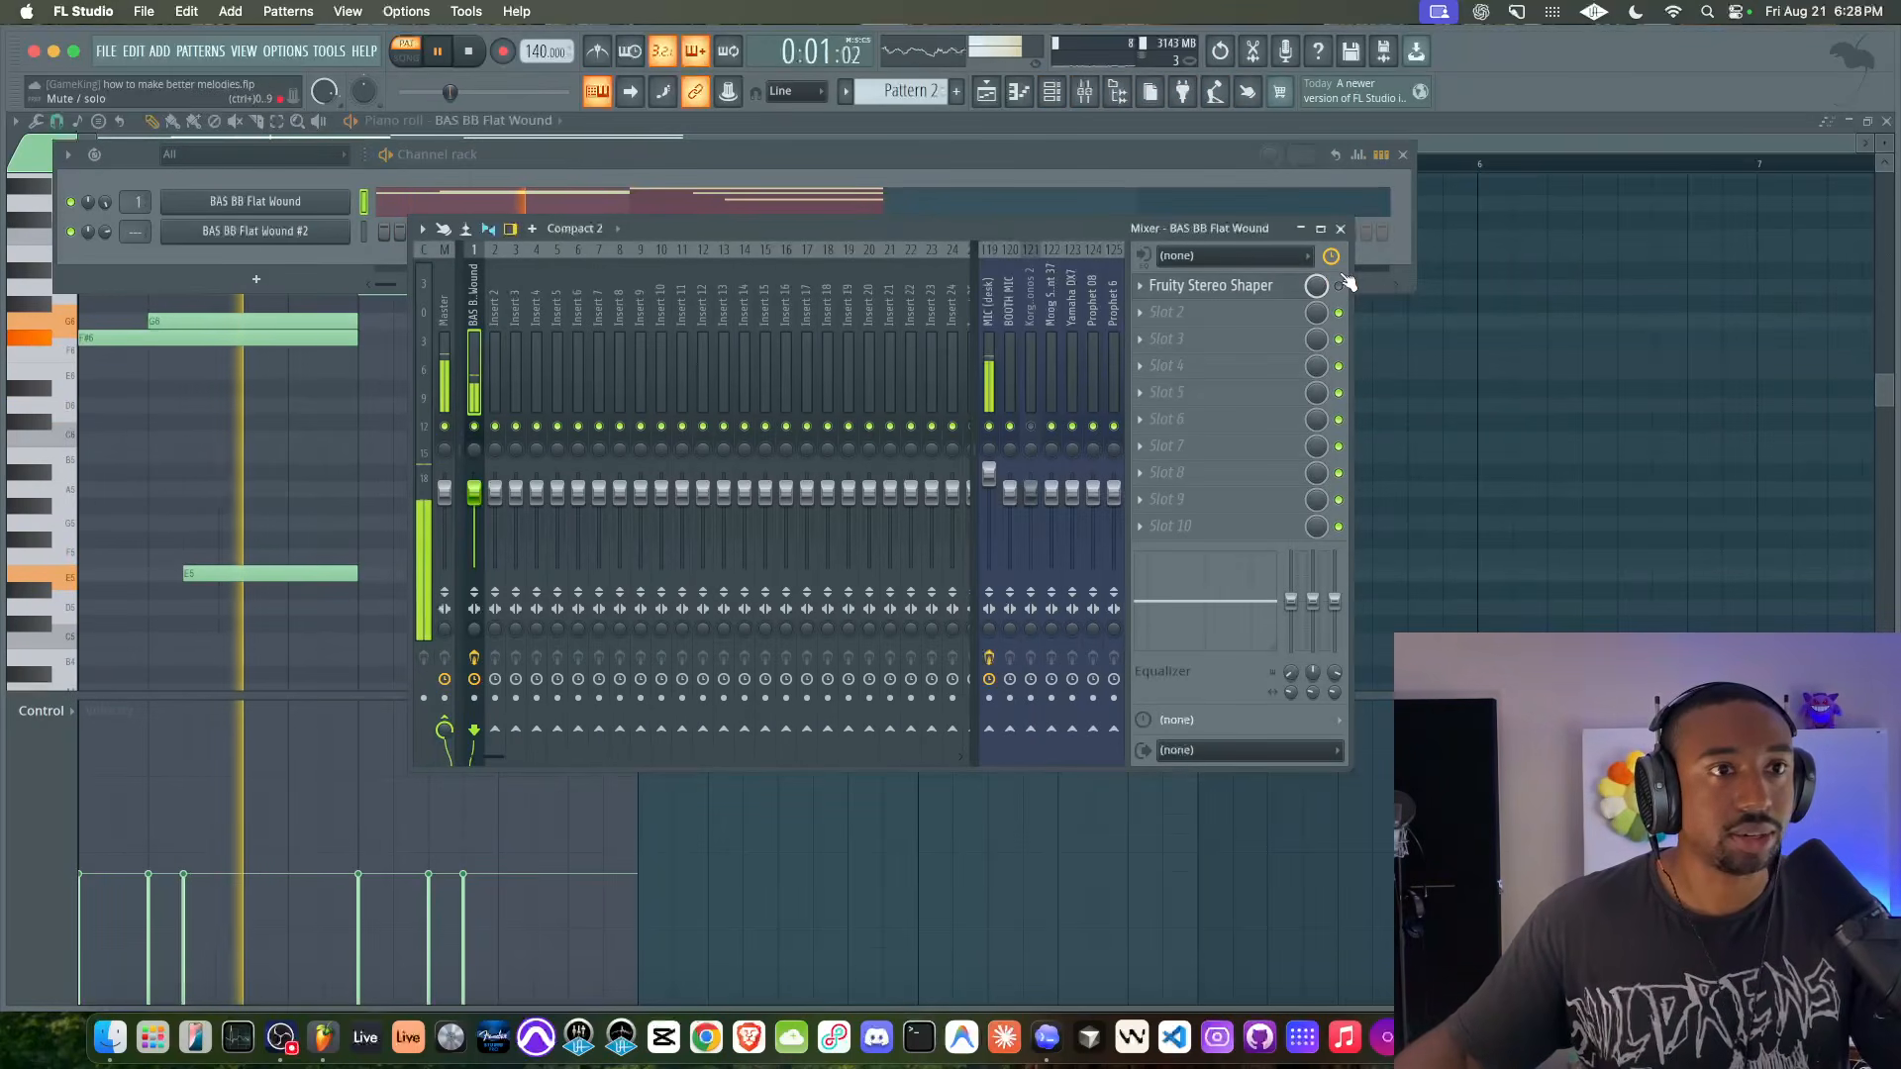
key(F9)
key(F6)
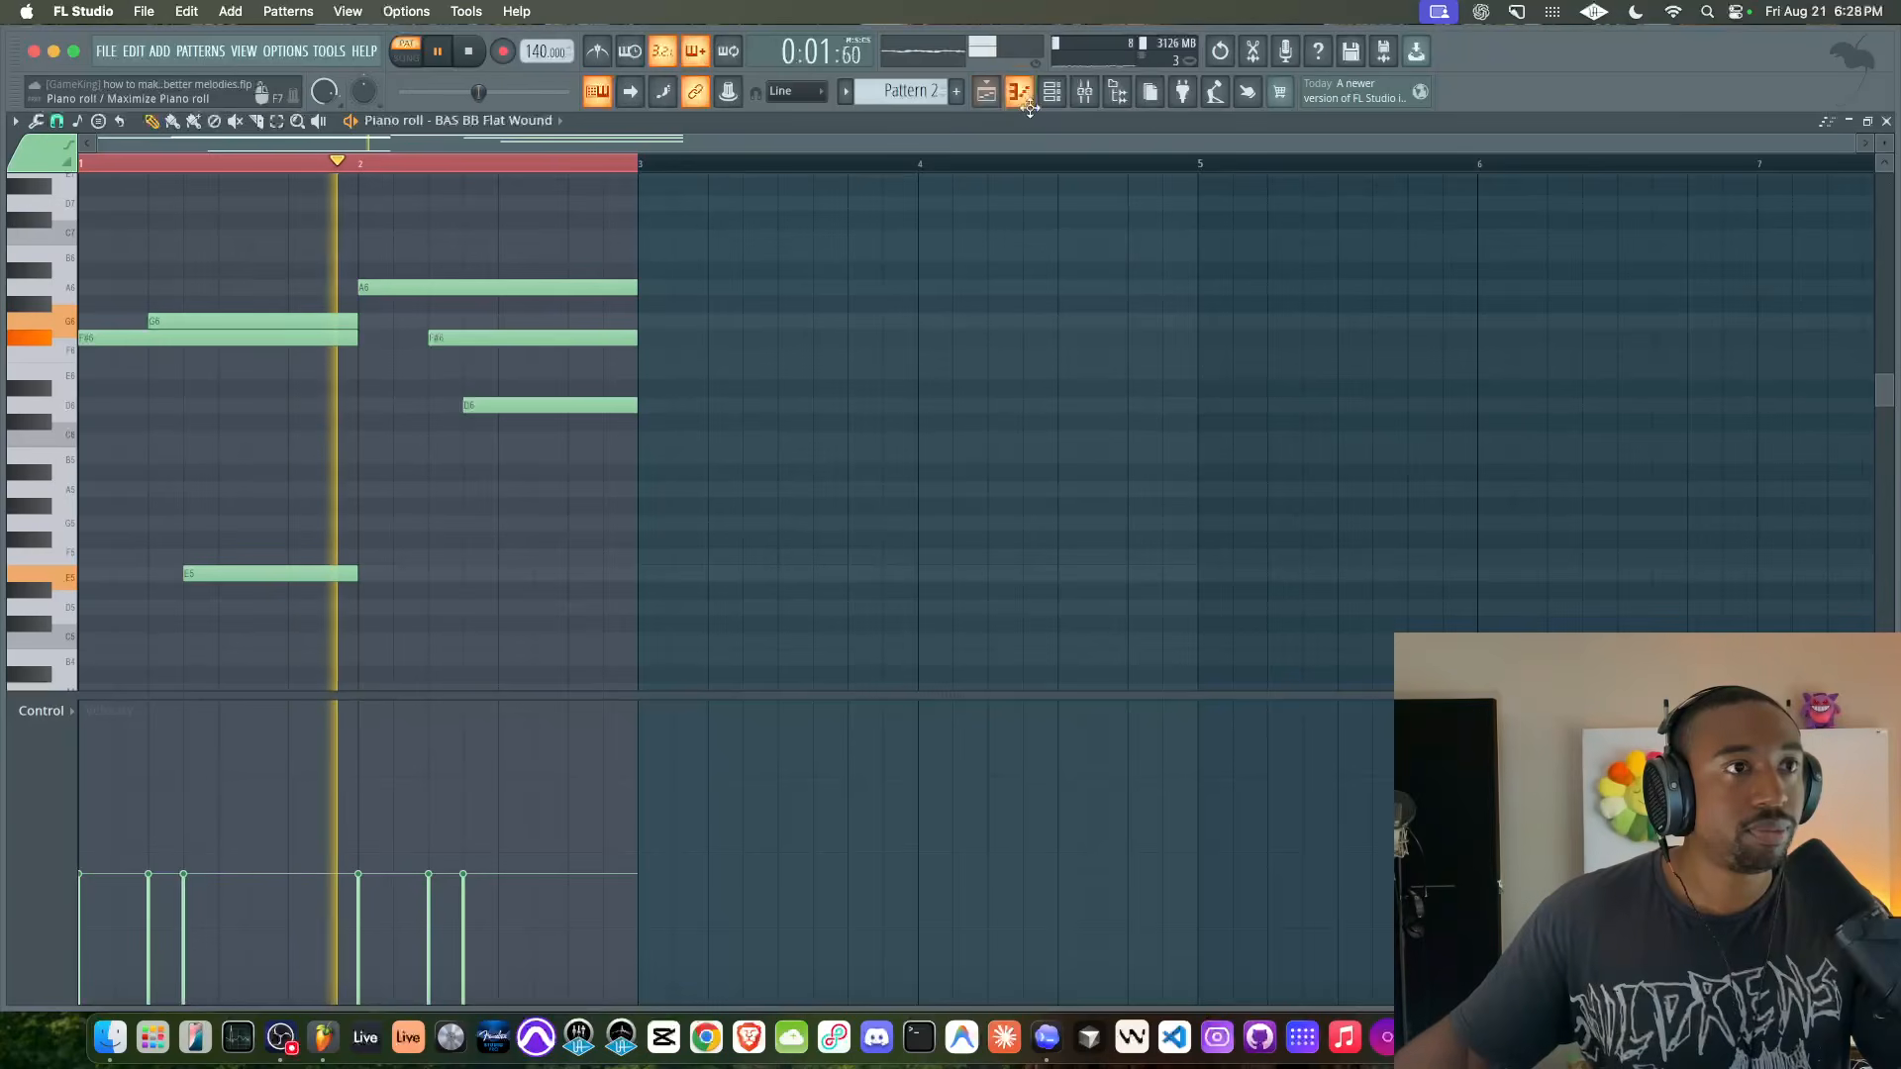
key(F6)
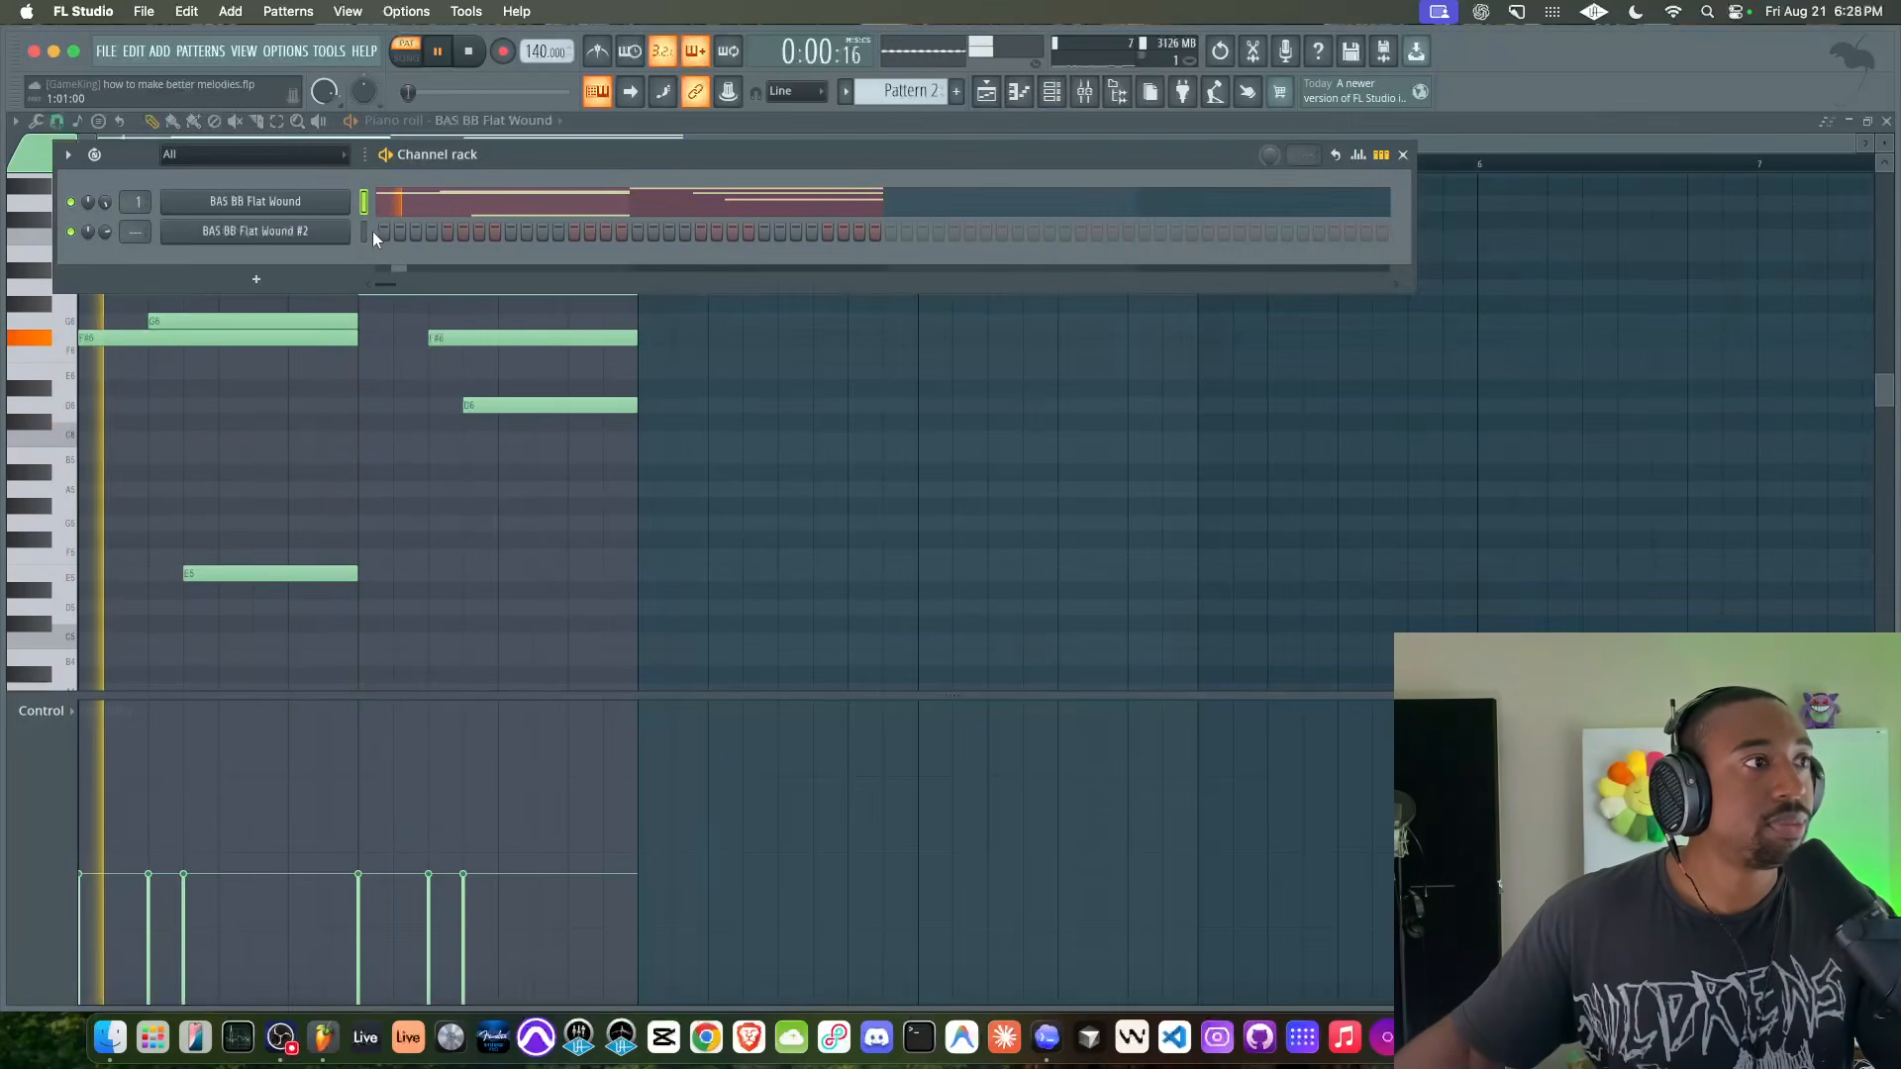
key(space)
key(F6)
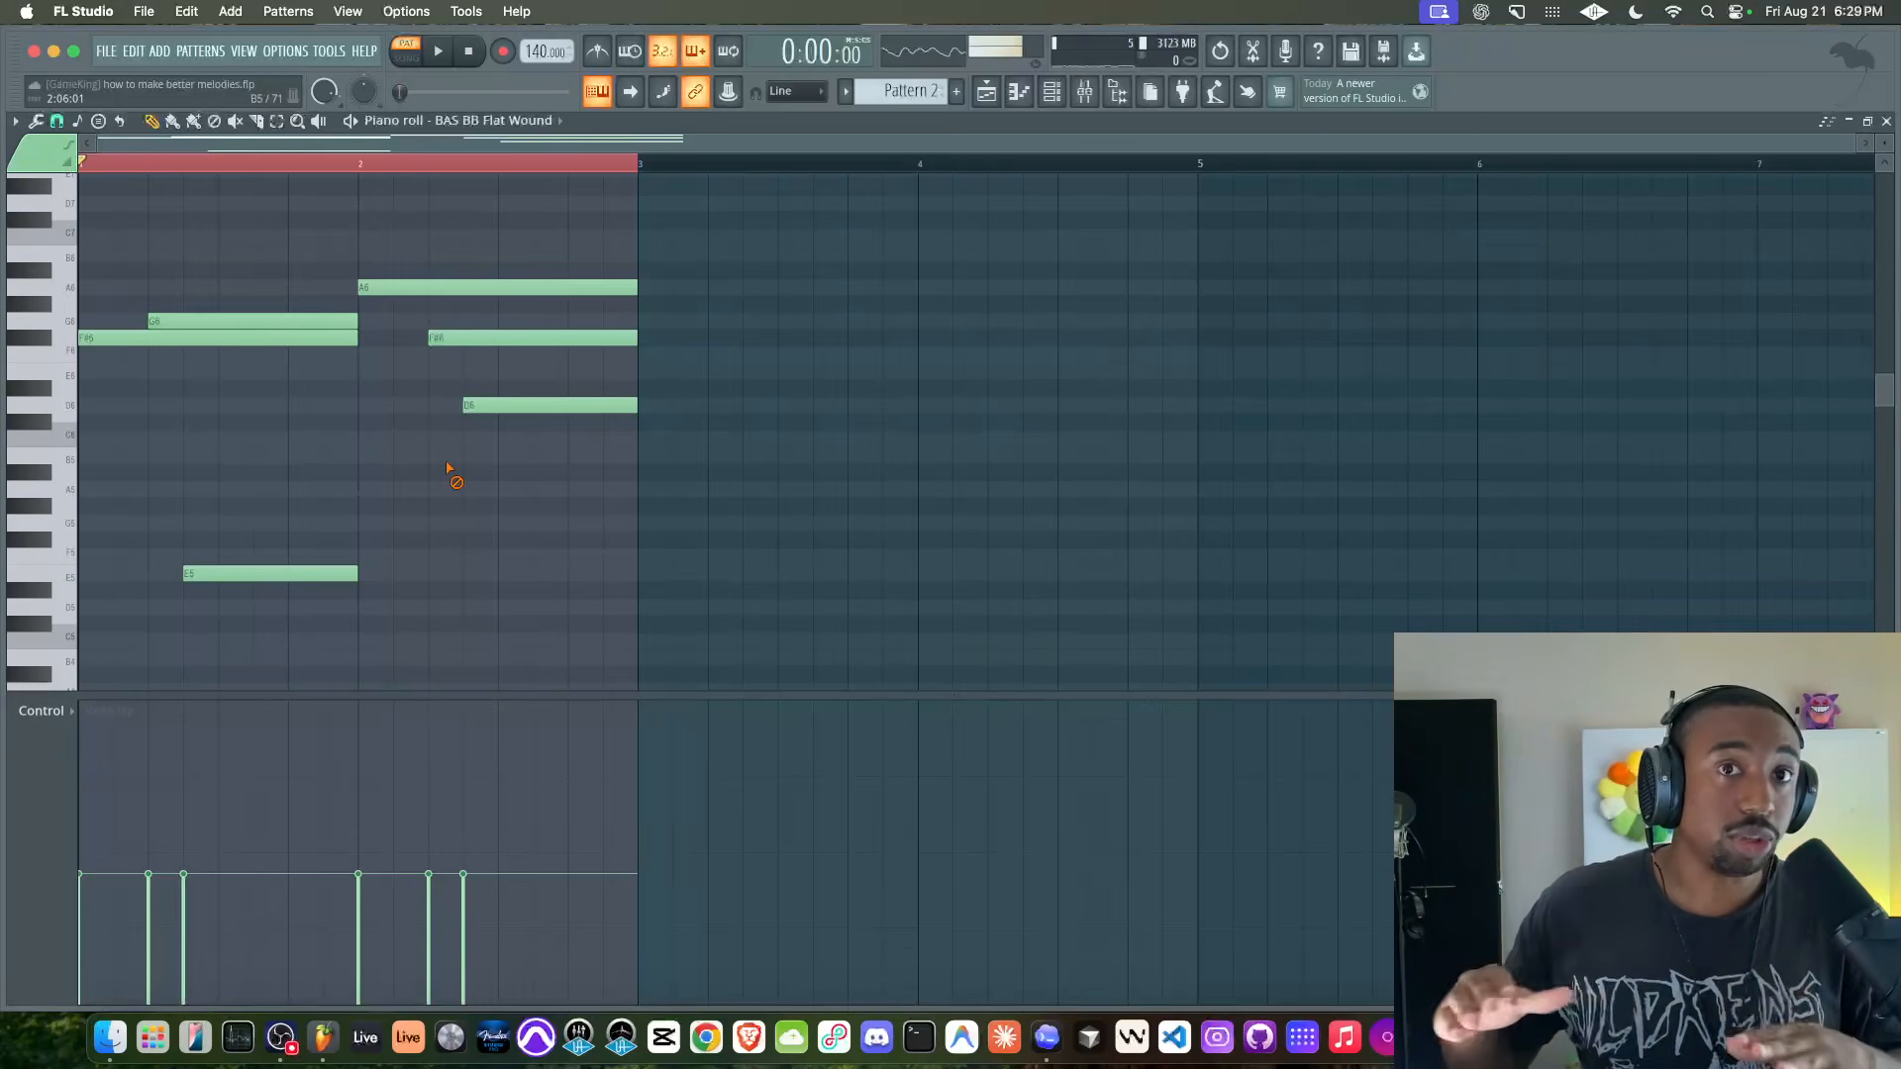
- Select the bar 2 notes, clear that selection, and select the F#6, G6 and E5 notes in bar 1
drag(444, 249, 547, 485)
right_click(548, 482)
drag(449, 284, 239, 418)
drag(277, 297, 306, 606)
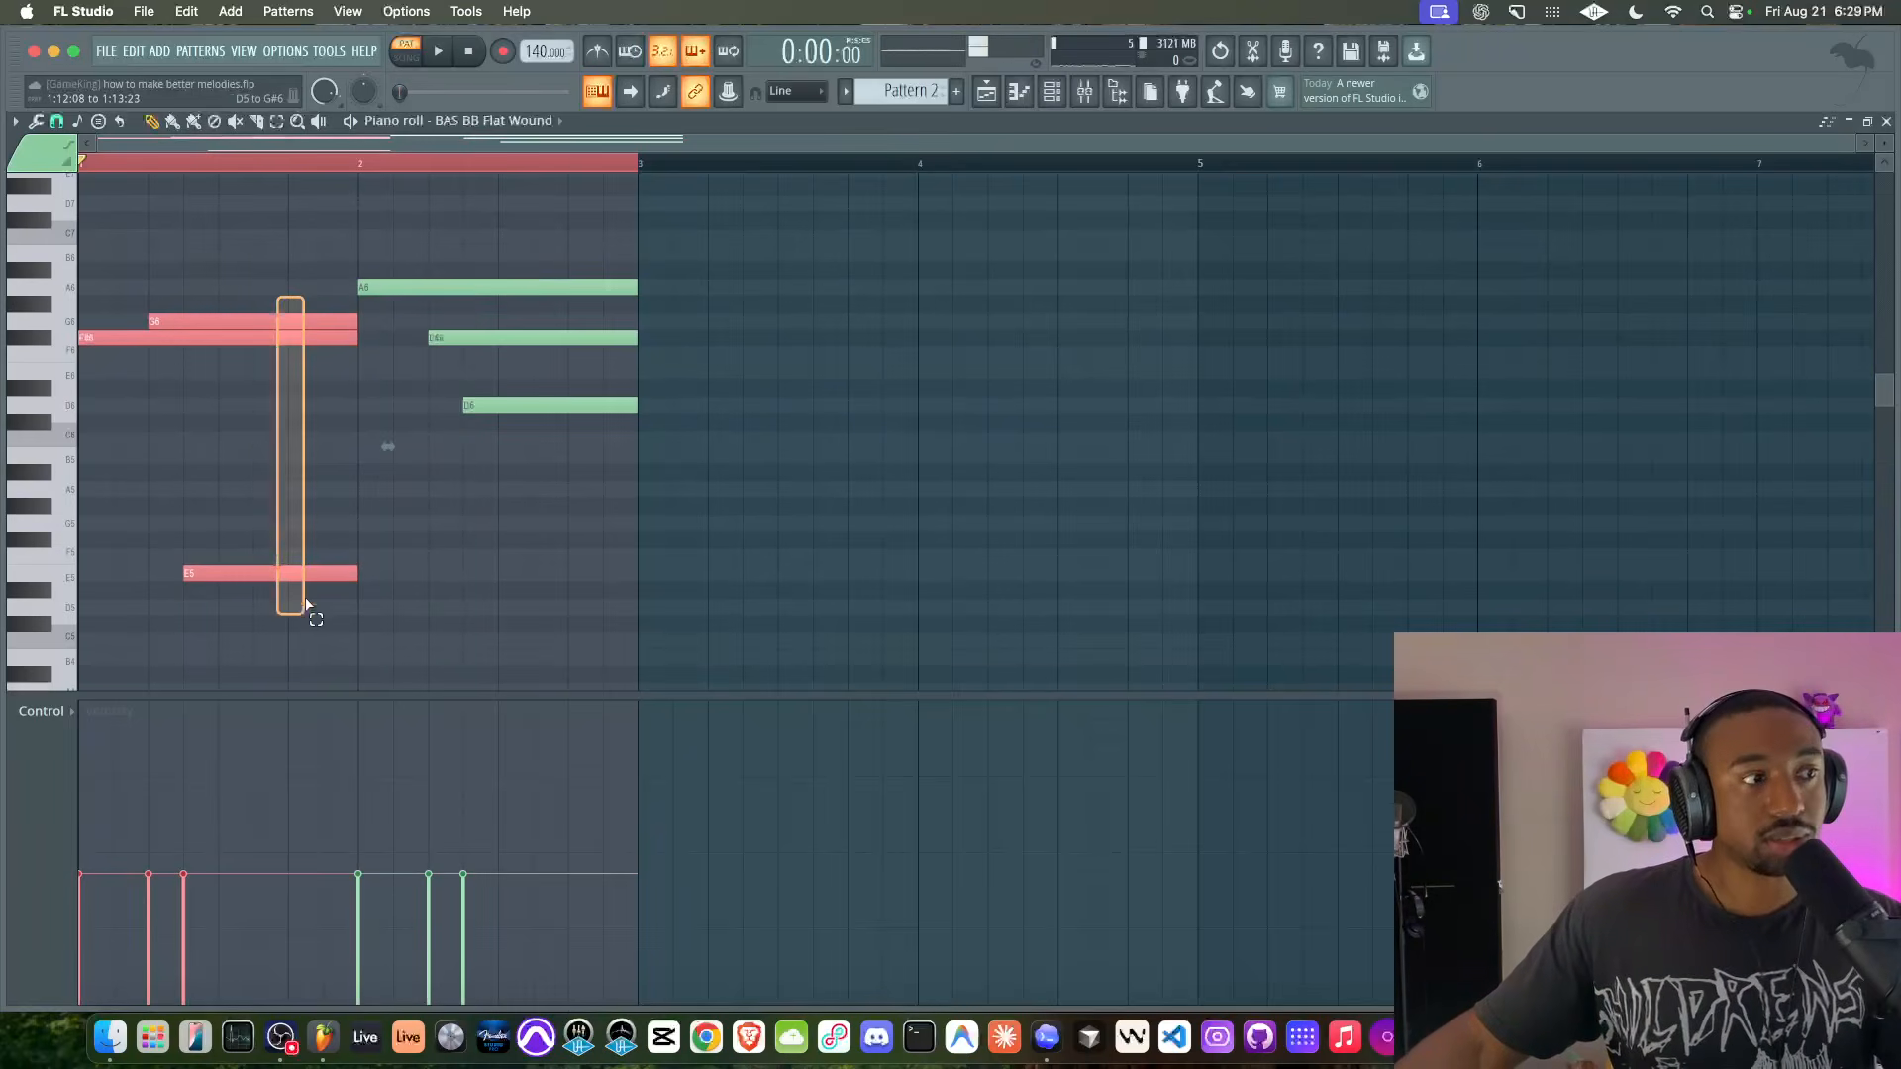
- Clear the note selection and play back the two-bar melody
click(574, 602)
key(space)
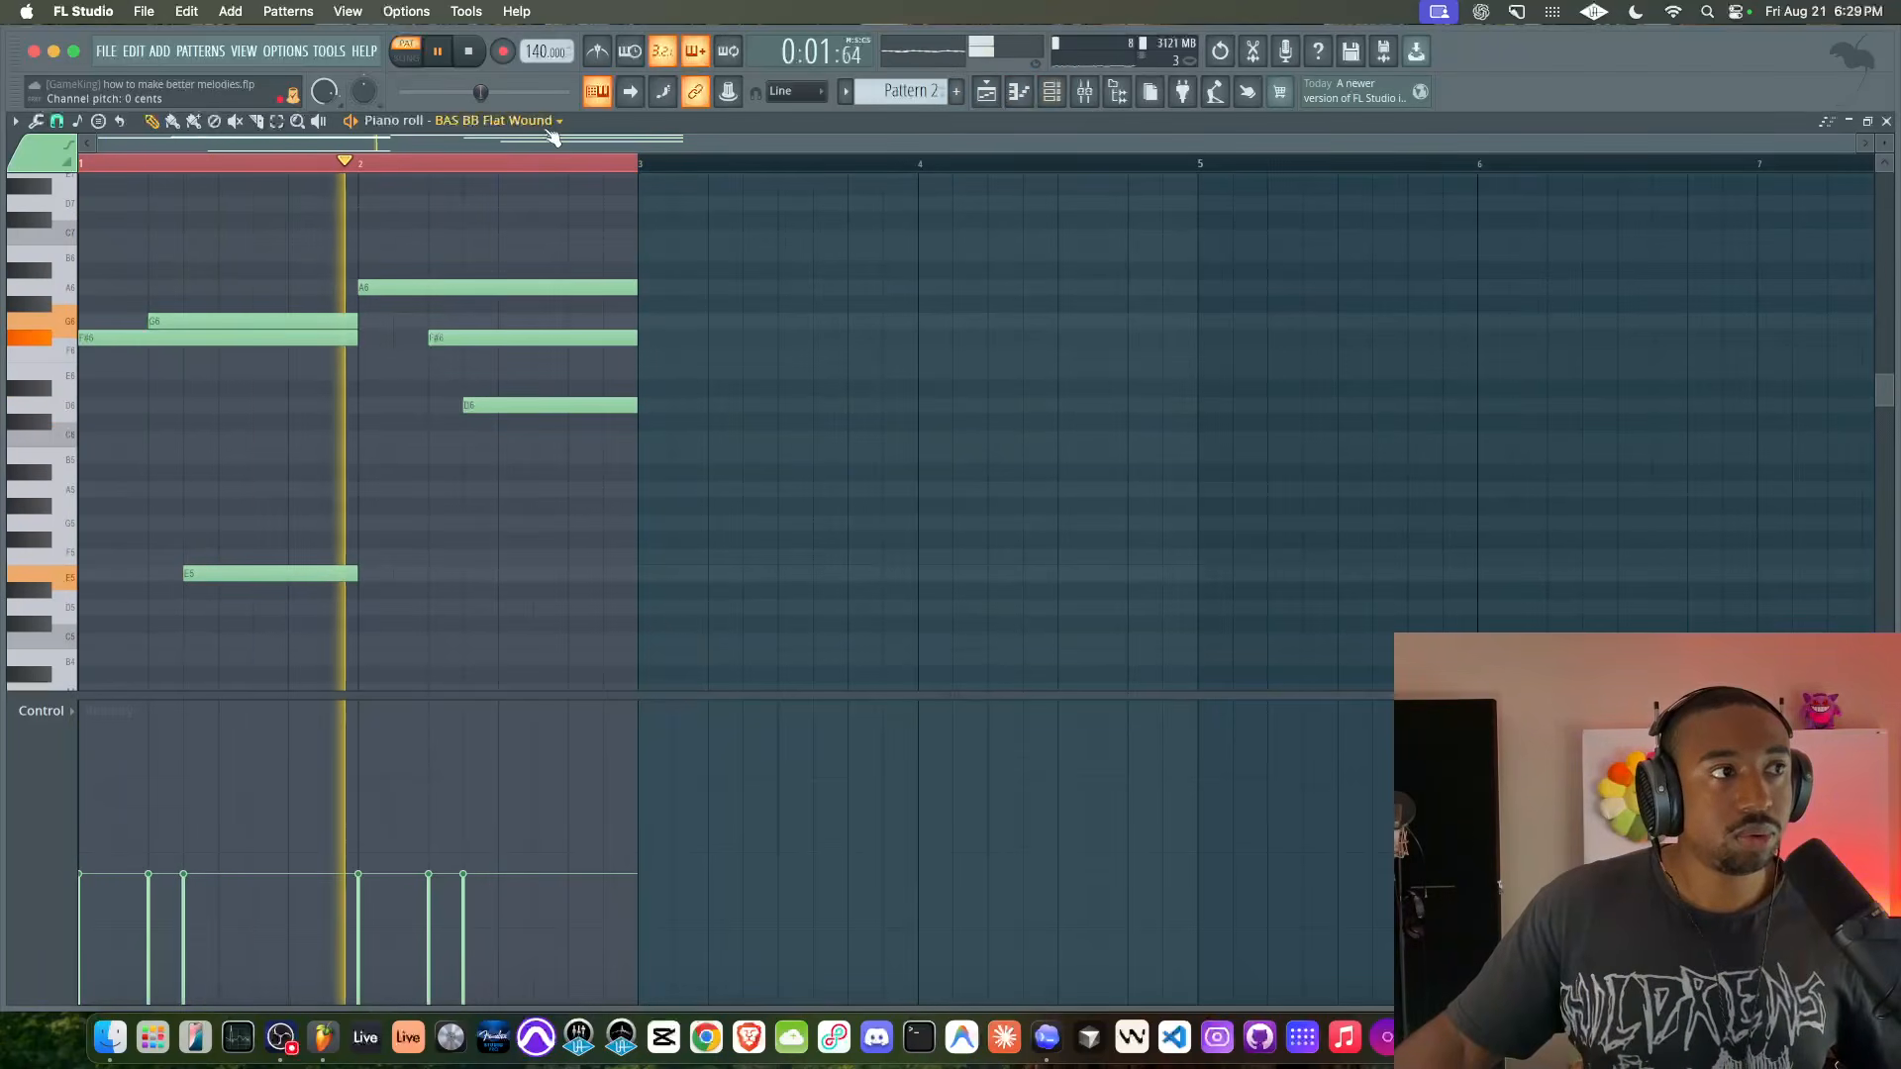
click(467, 58)
- Open the BAS BB Flat Wound channel's FLEX instrument to check its settings, close it and return to the piano roll
click(1054, 98)
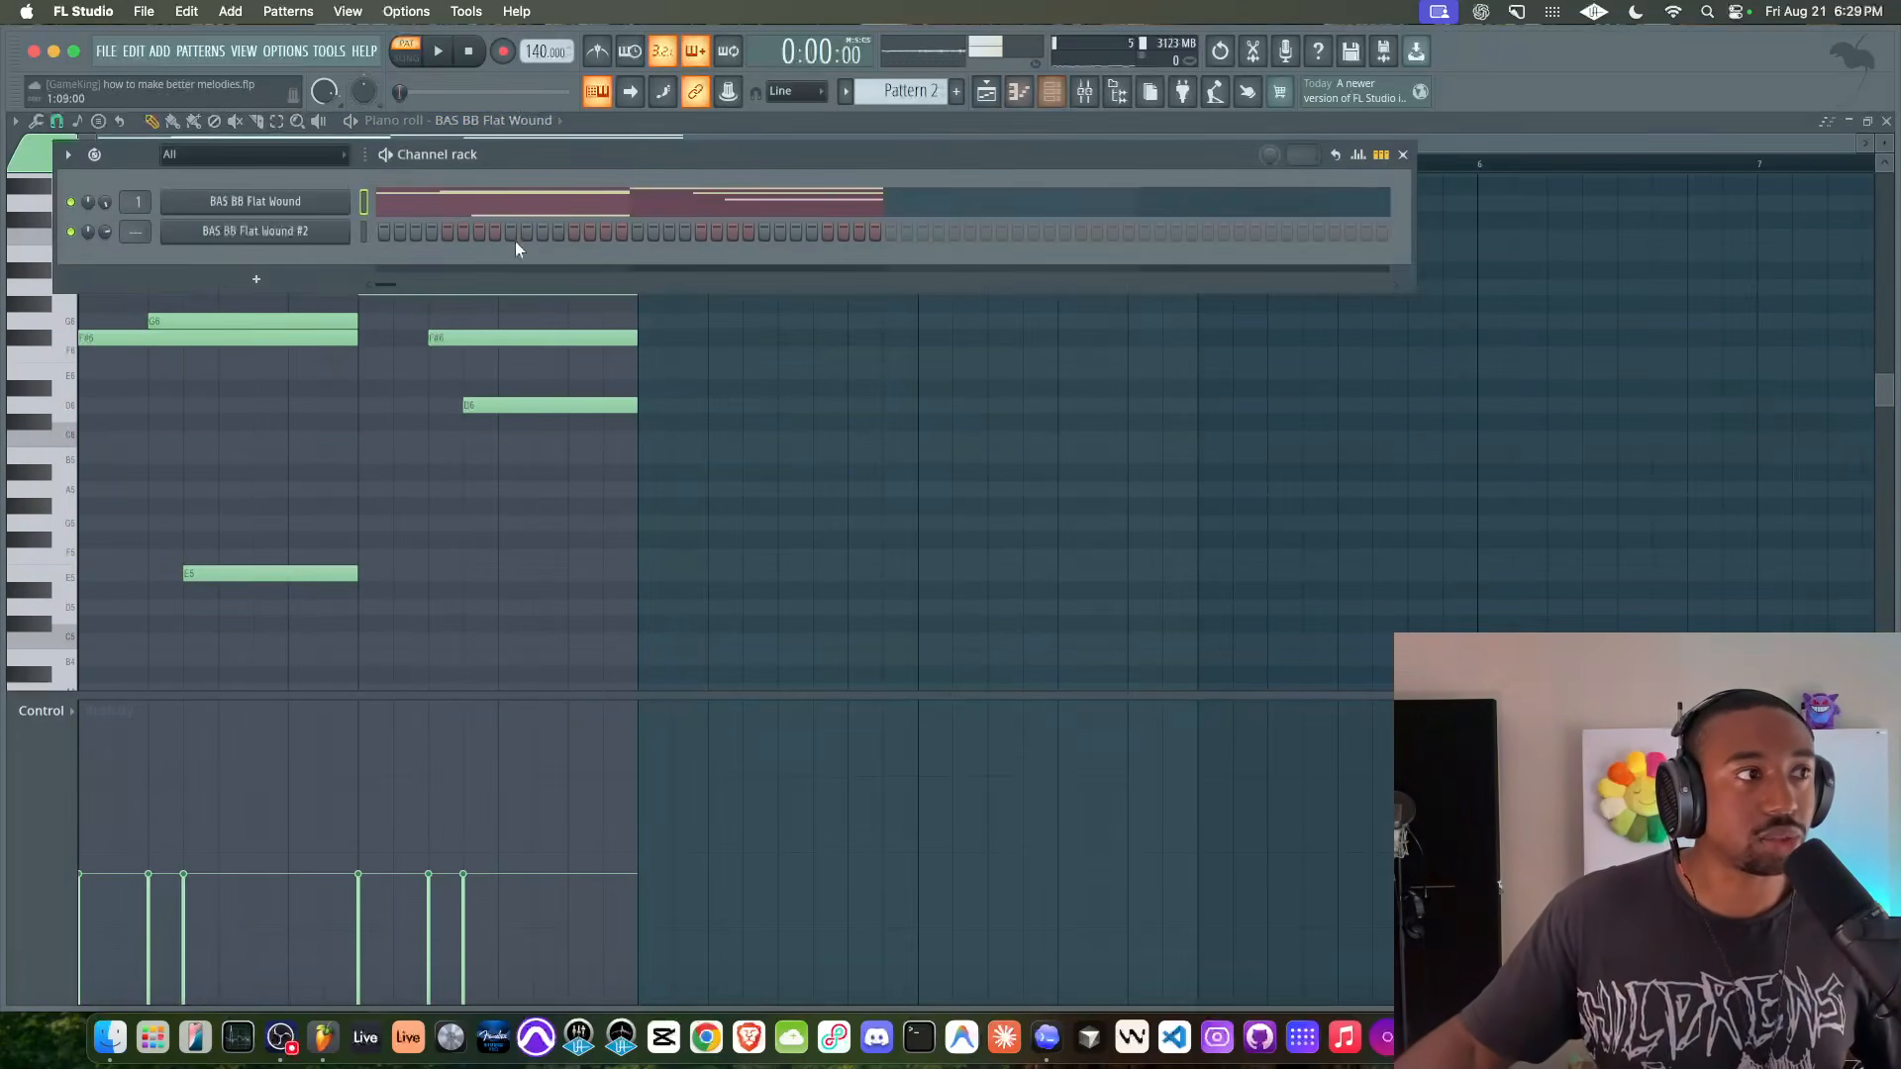
click(309, 202)
click(79, 154)
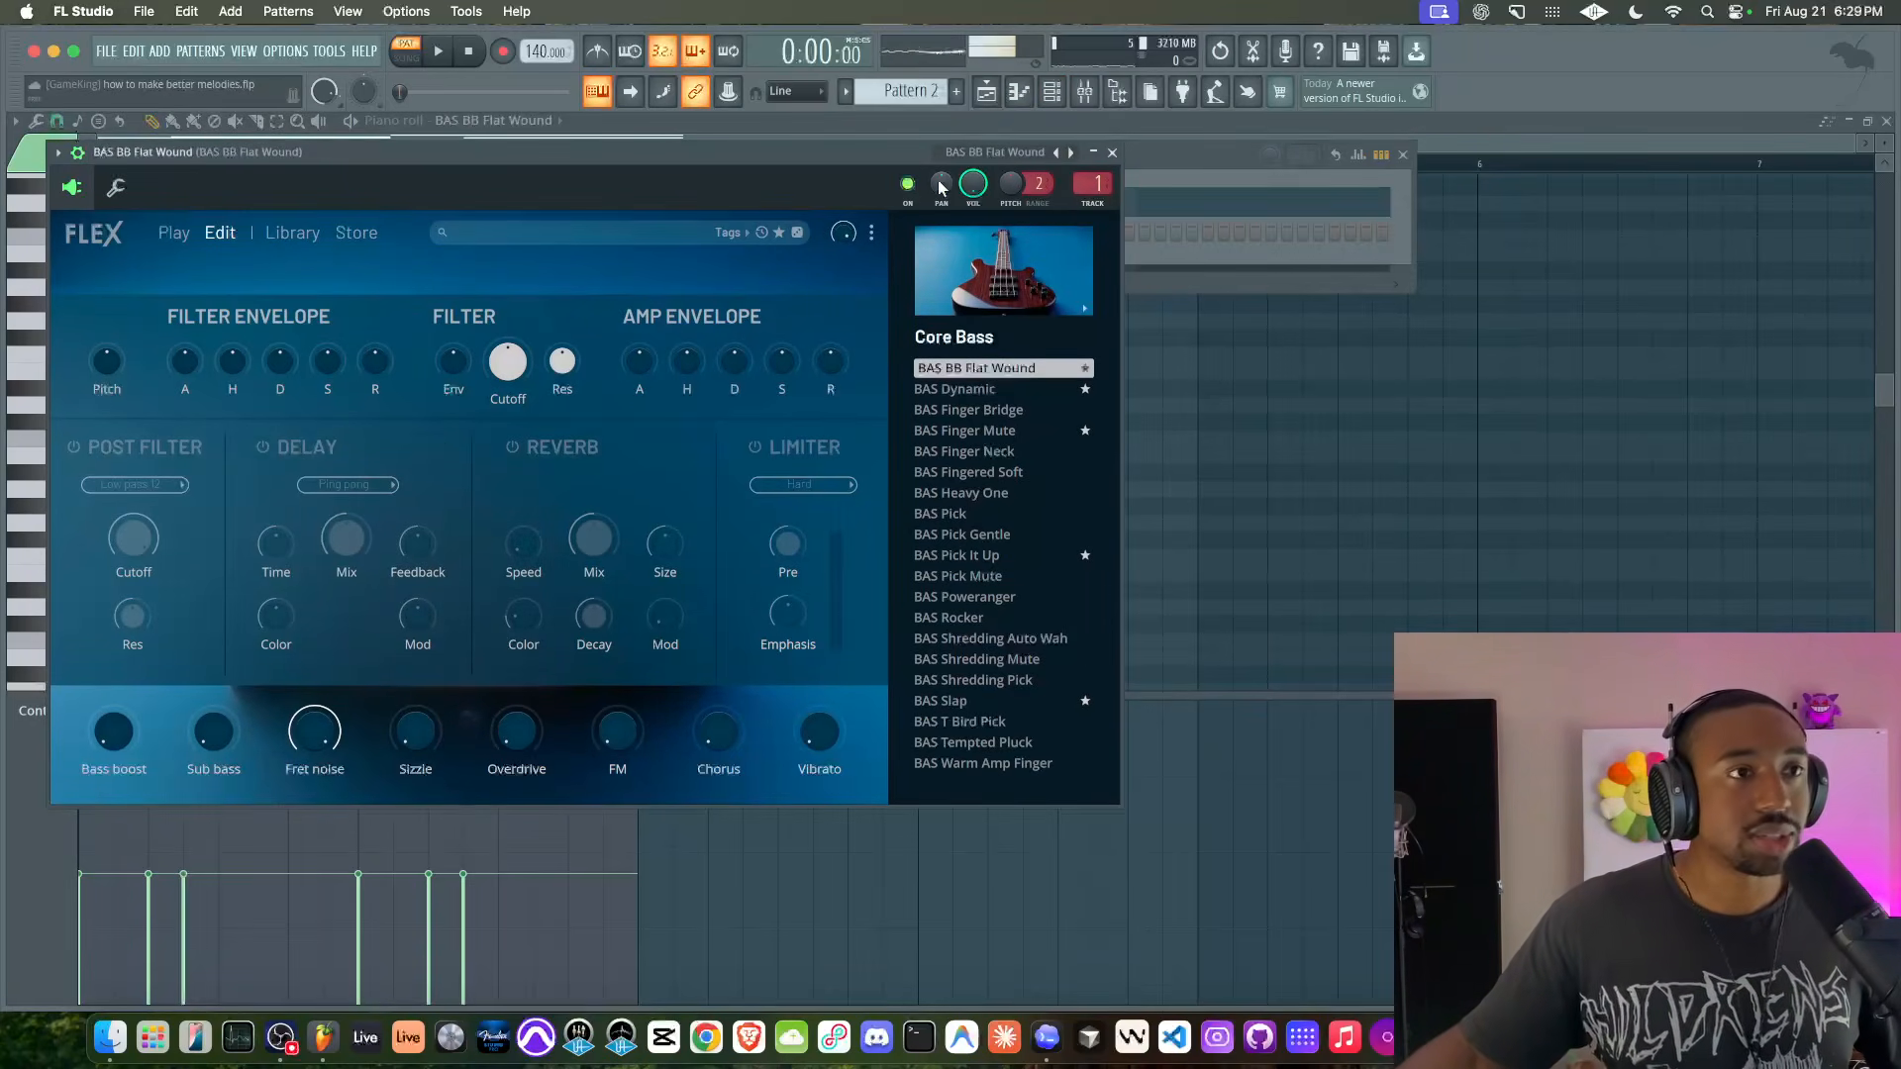
click(1111, 154)
click(505, 128)
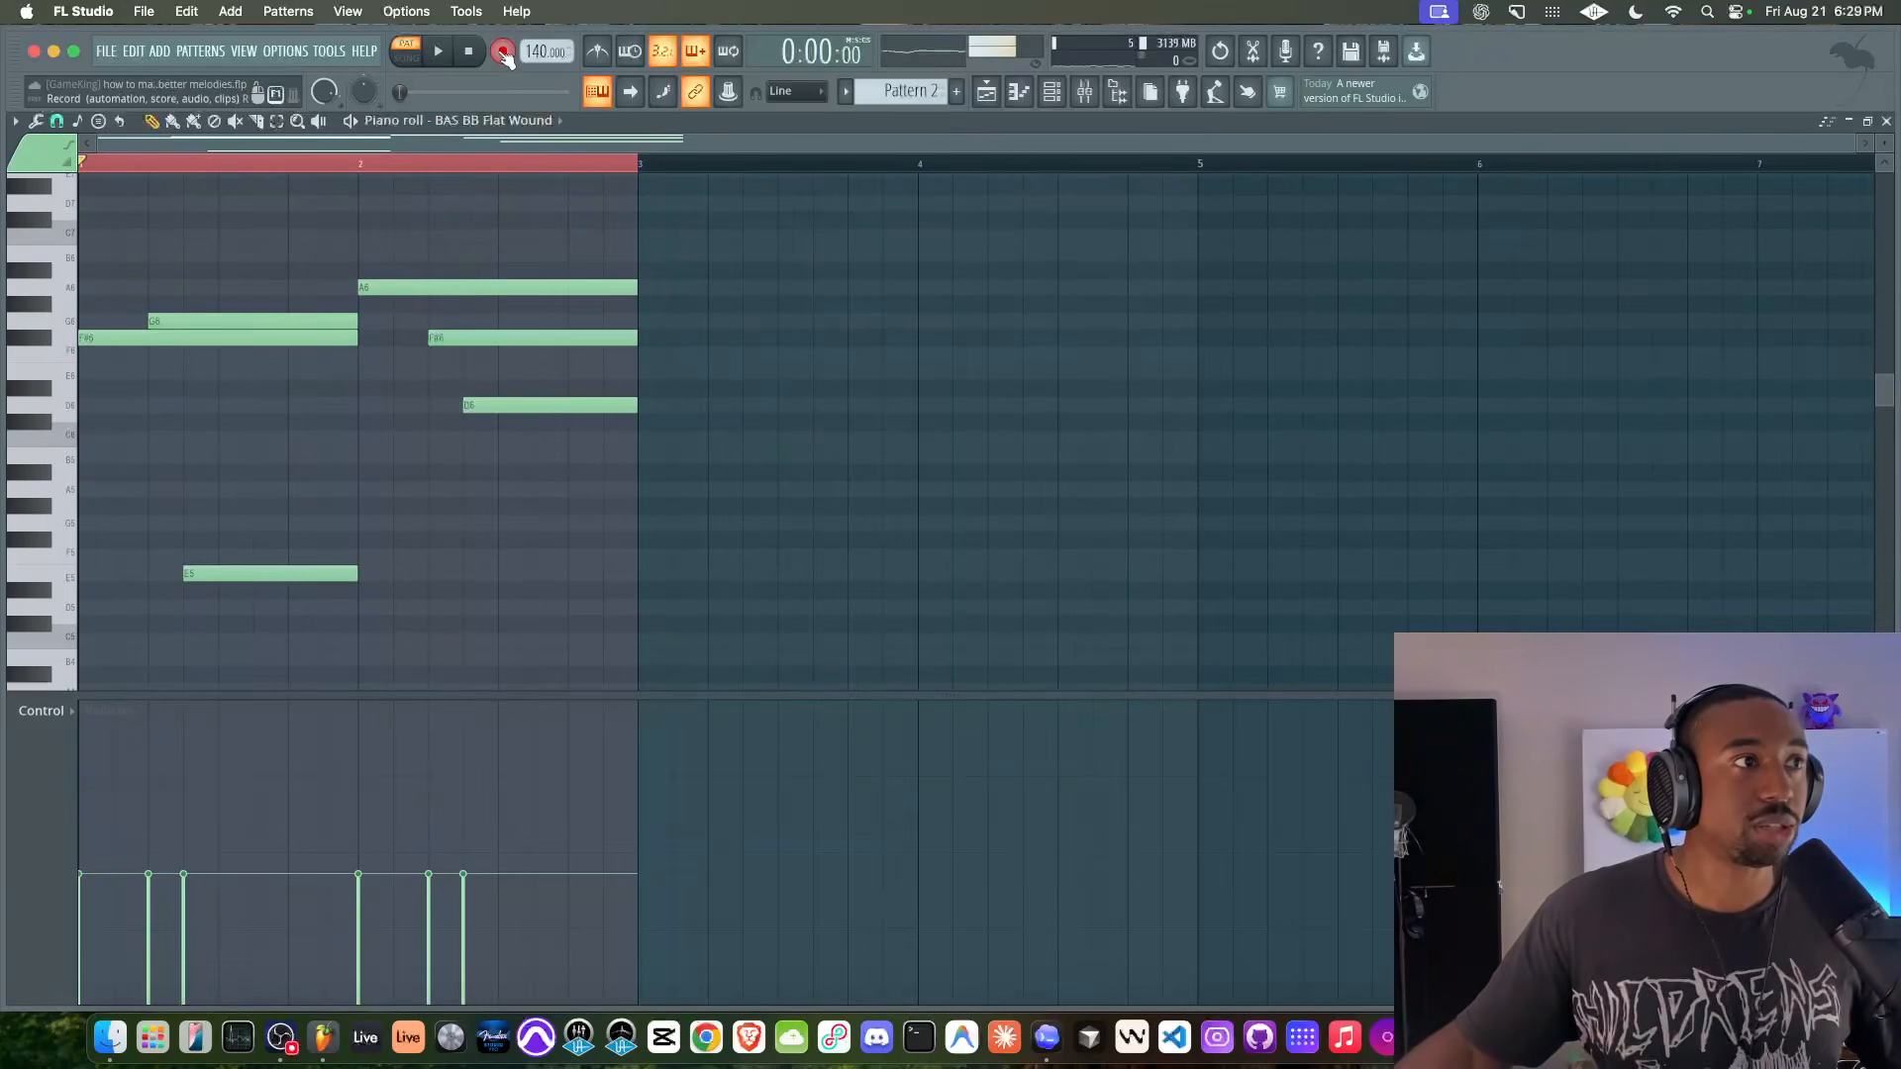
- Play the two-bar melody, stop it, and play it again from the start
click(441, 54)
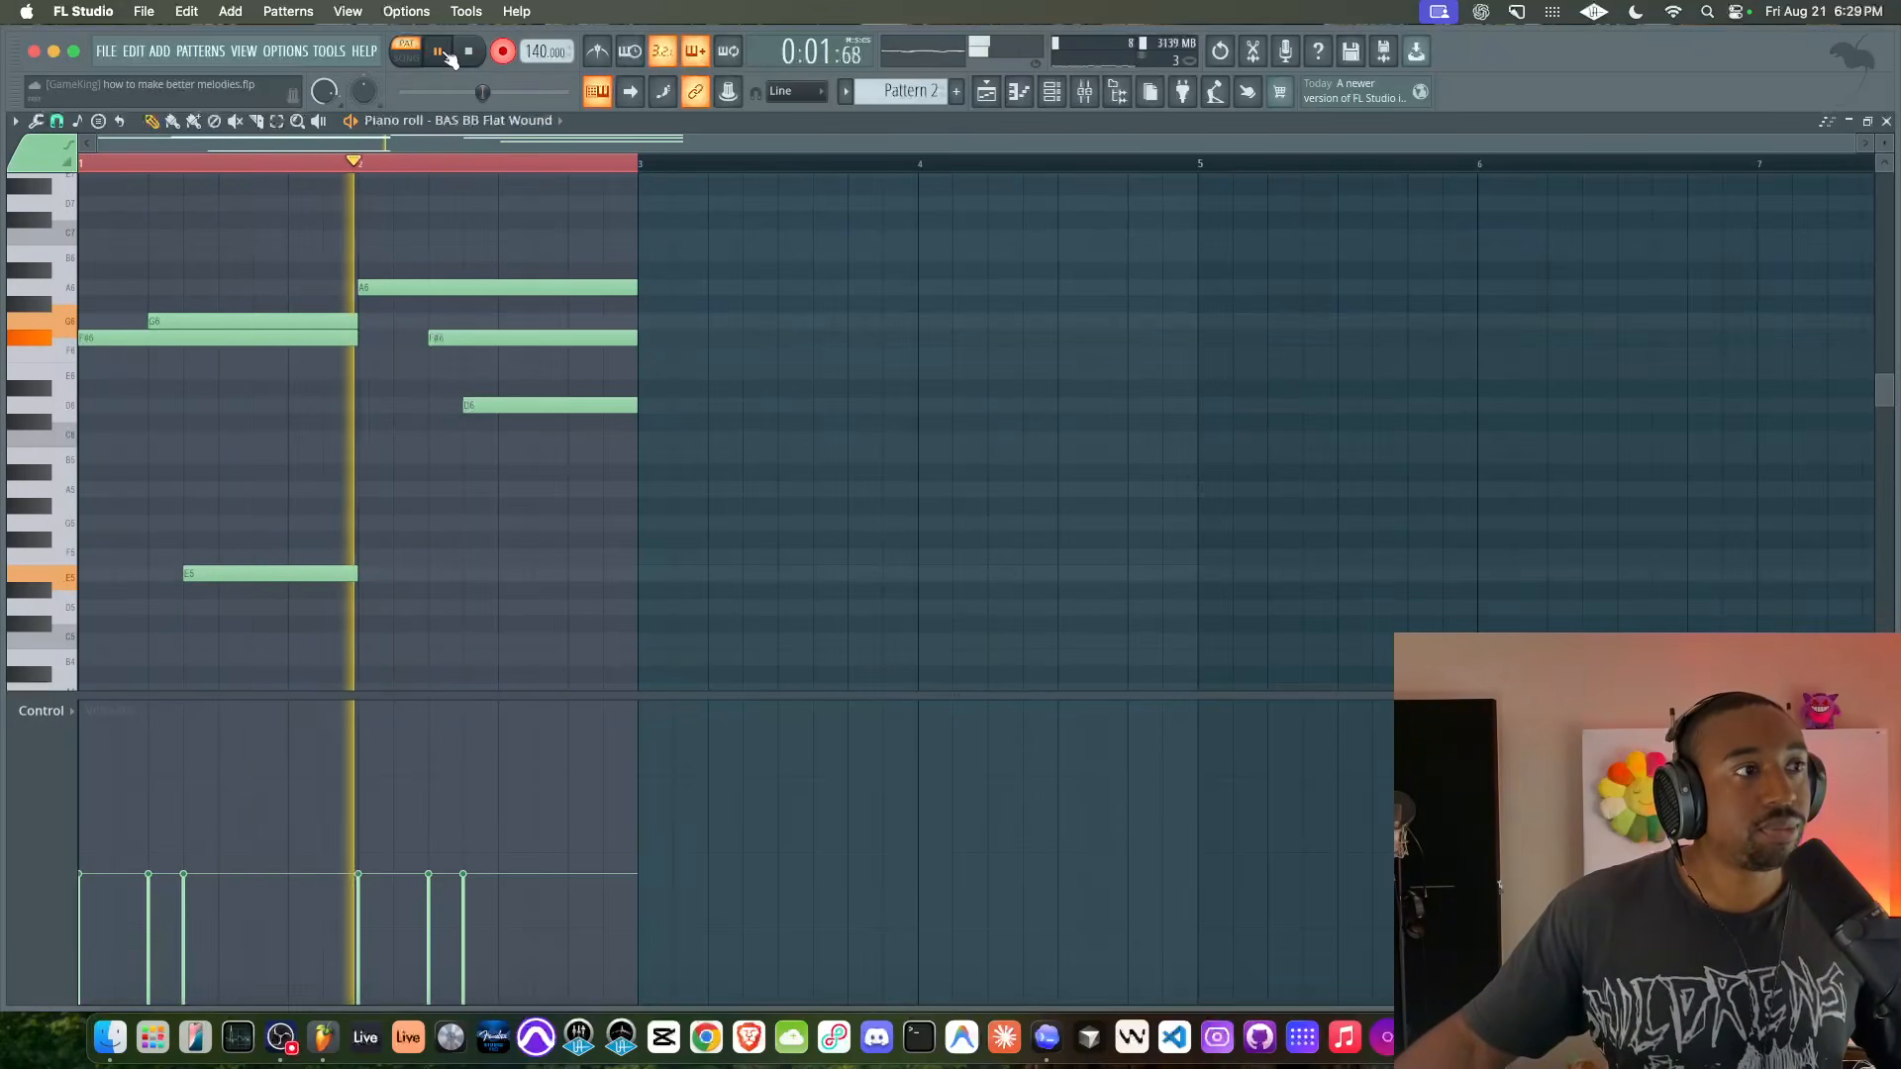
click(442, 55)
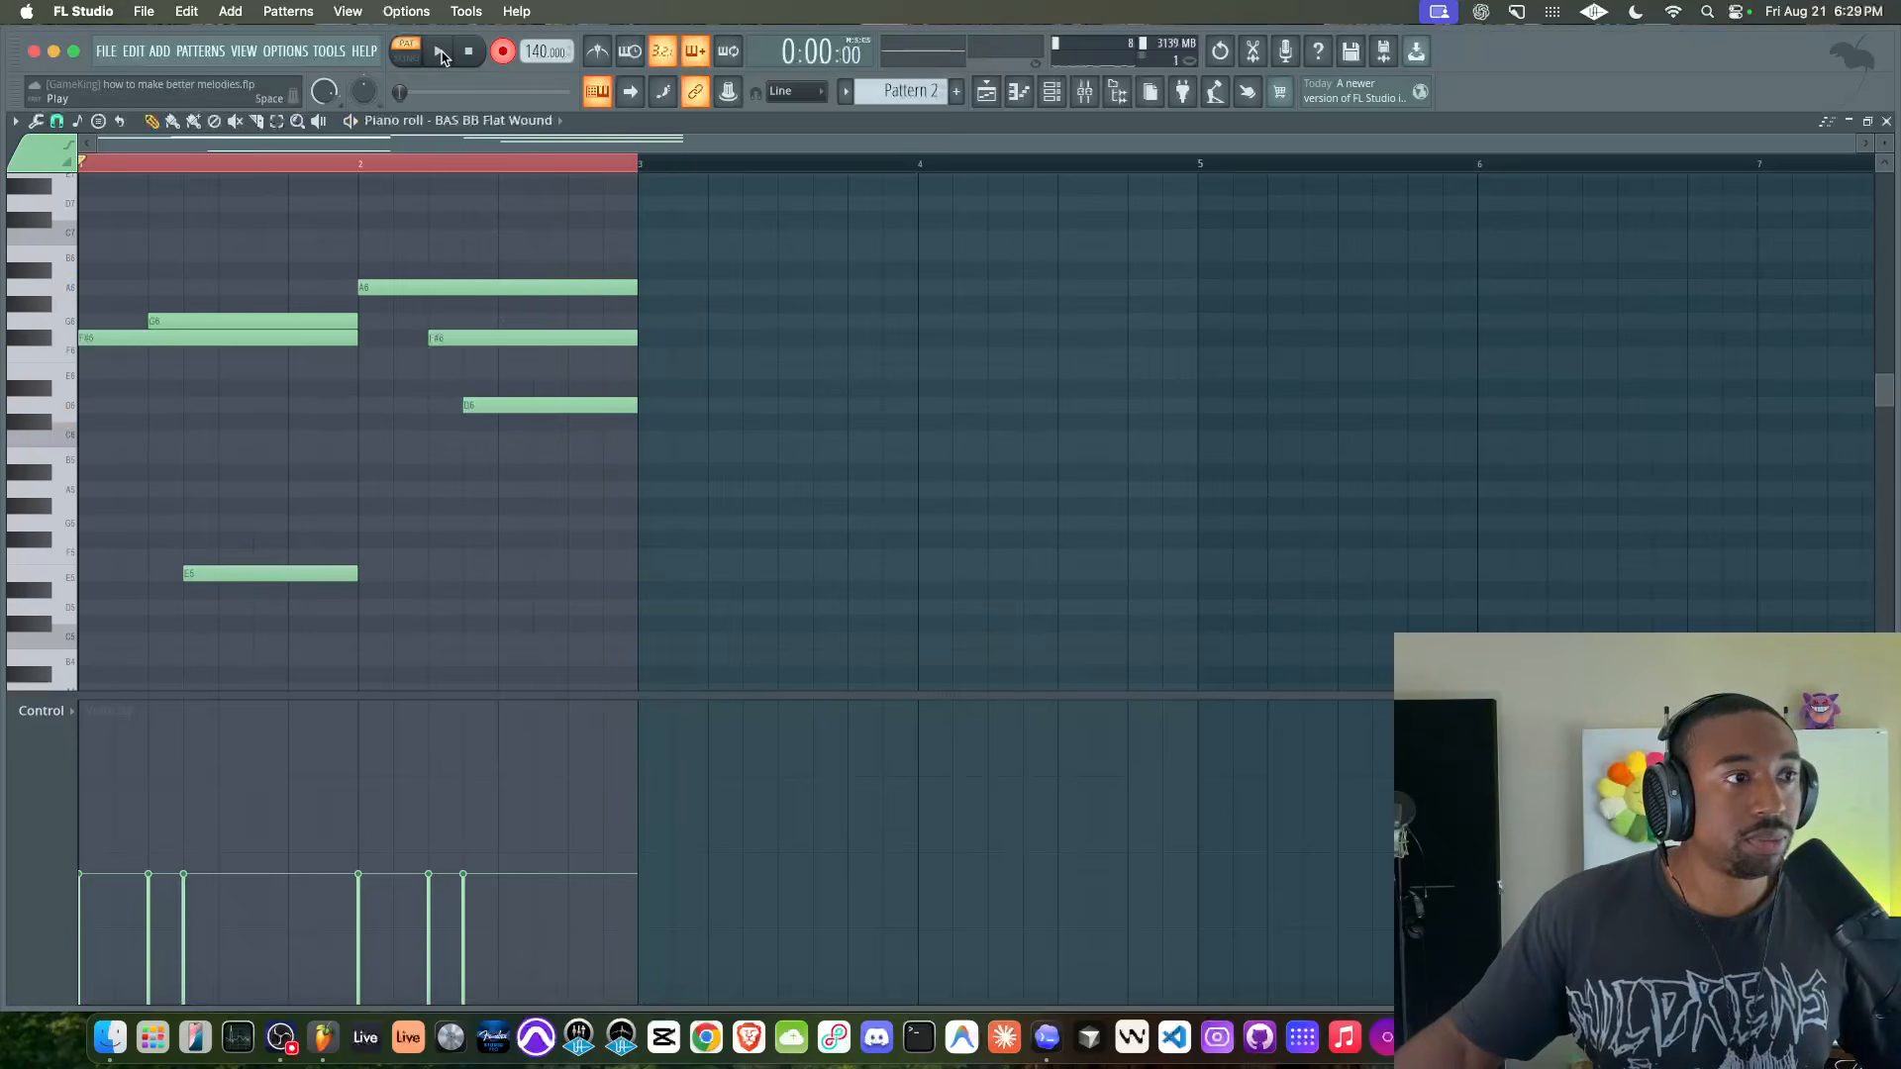
key(space)
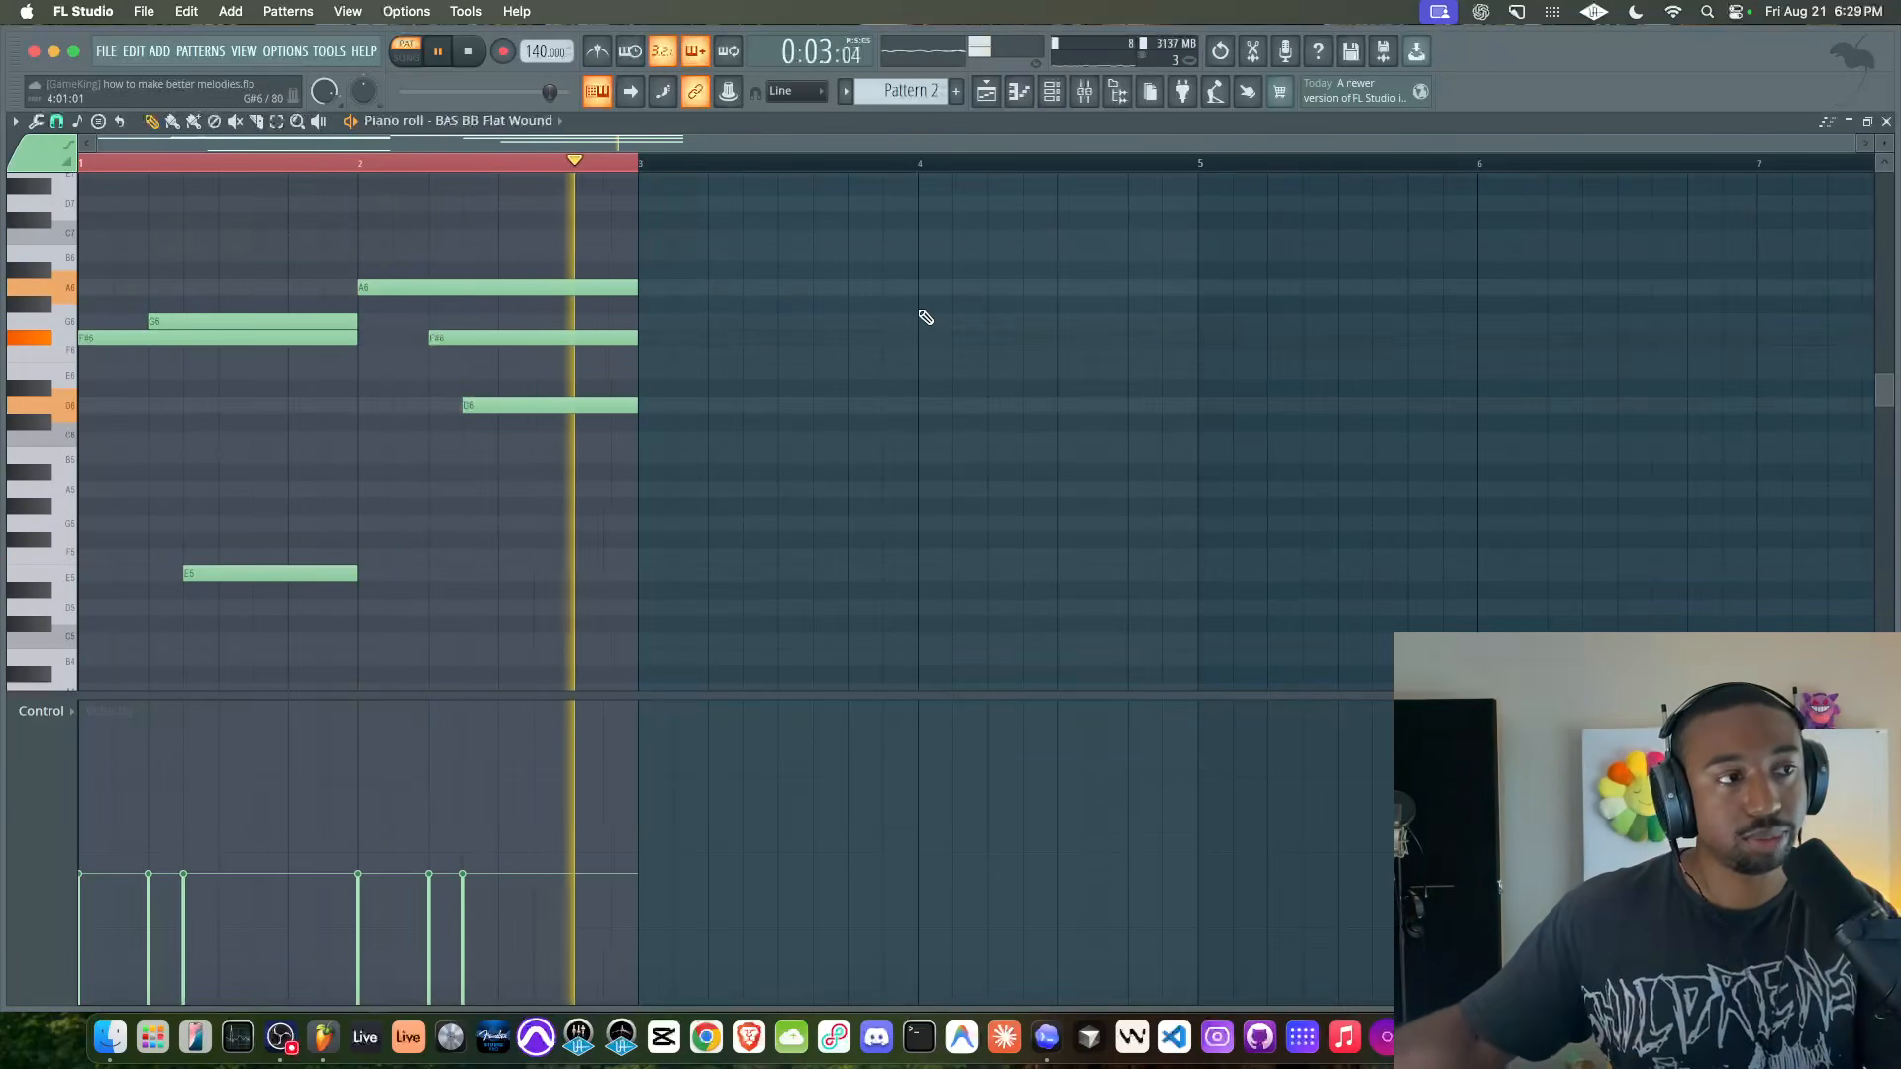
- Clear the two-bar time selection, stop playback, and duplicate the melody into bars 3 and 4
right_click(917, 164)
scroll(918, 165, up, 1)
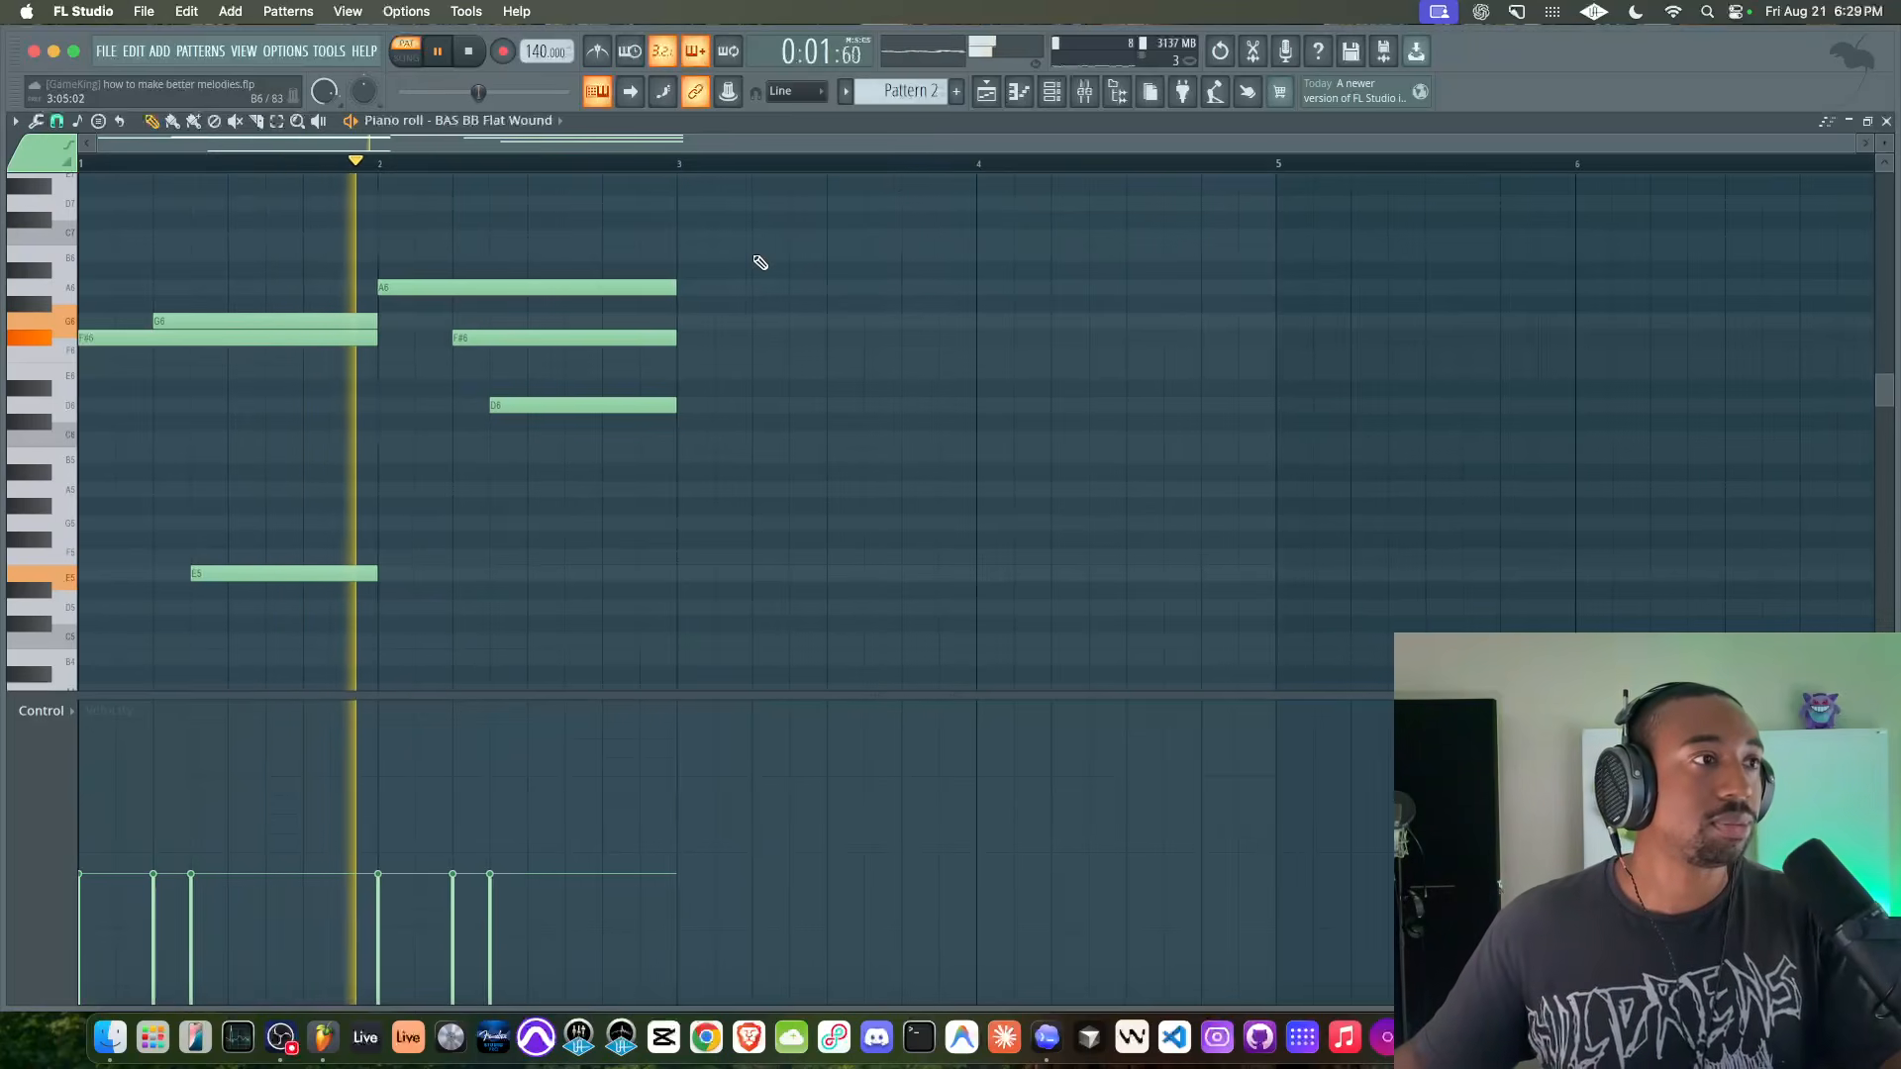
scroll(761, 262, down, 3)
key(space)
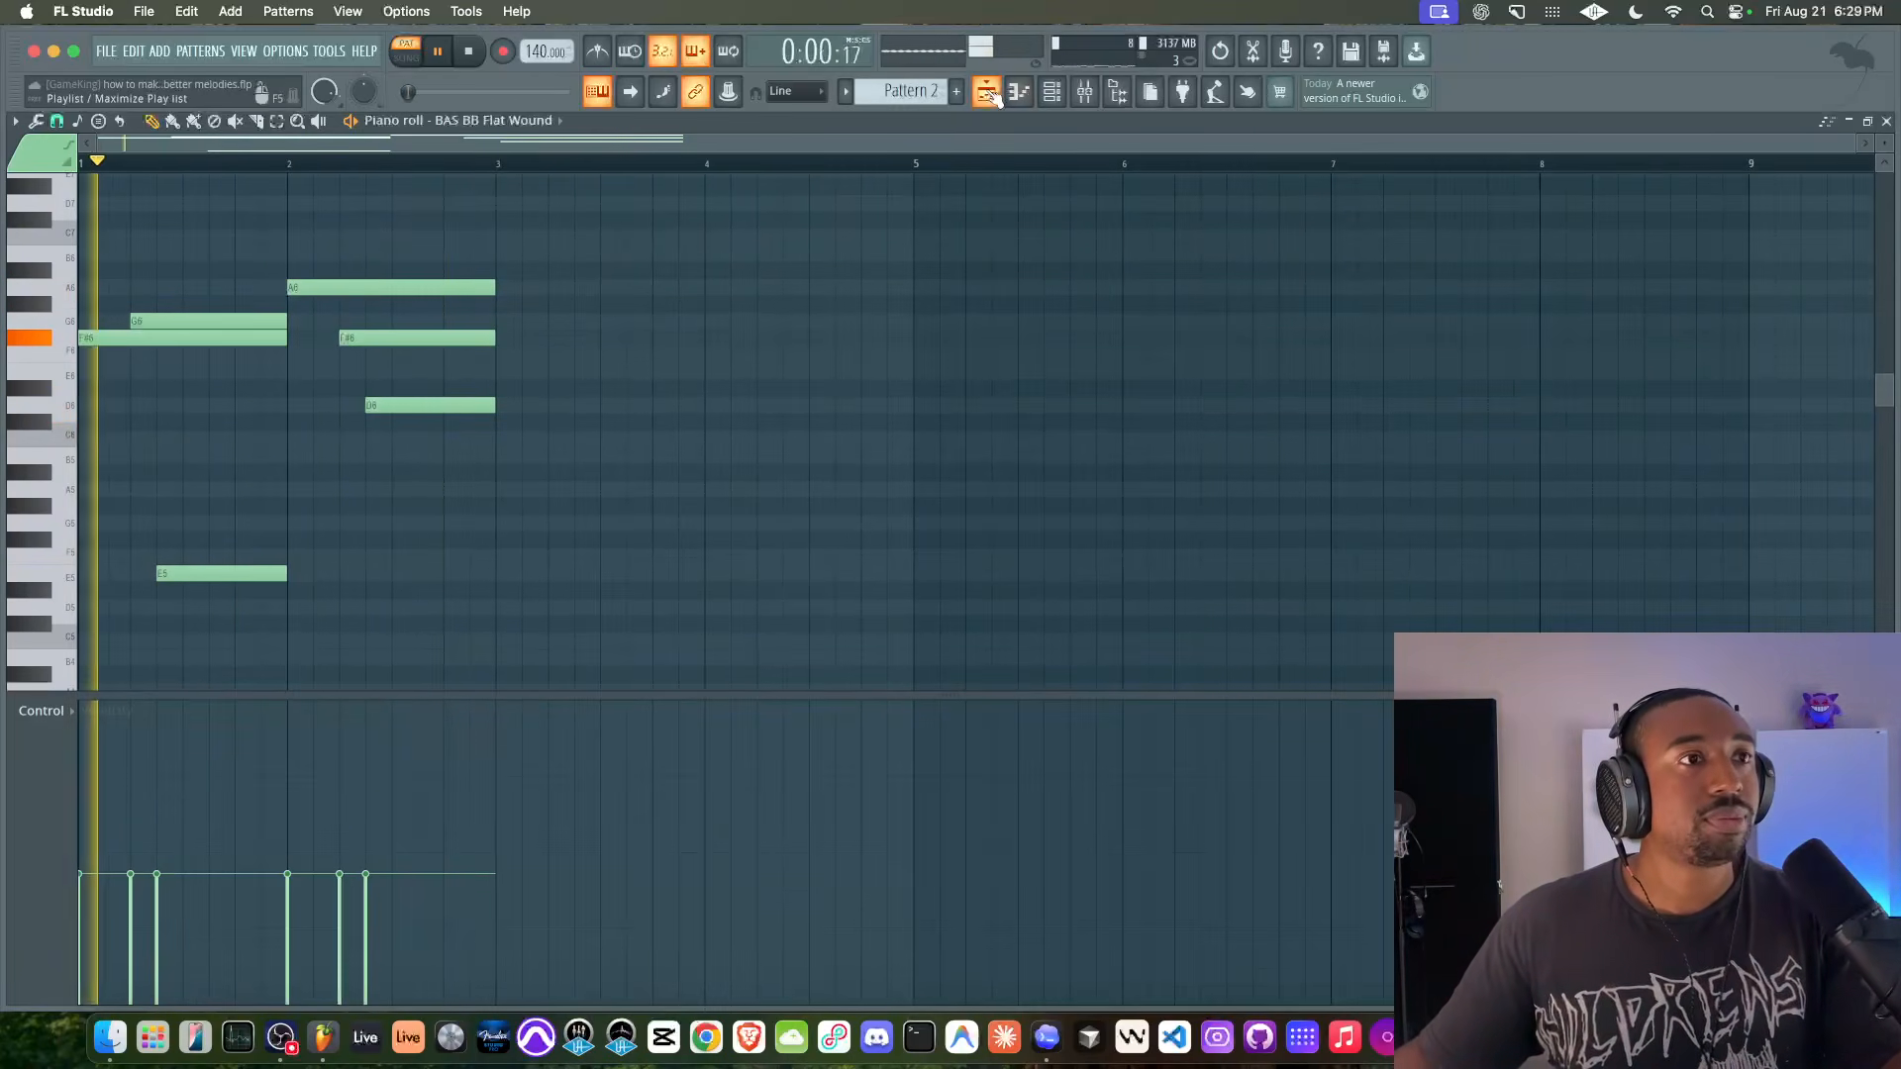
drag(439, 245, 628, 582)
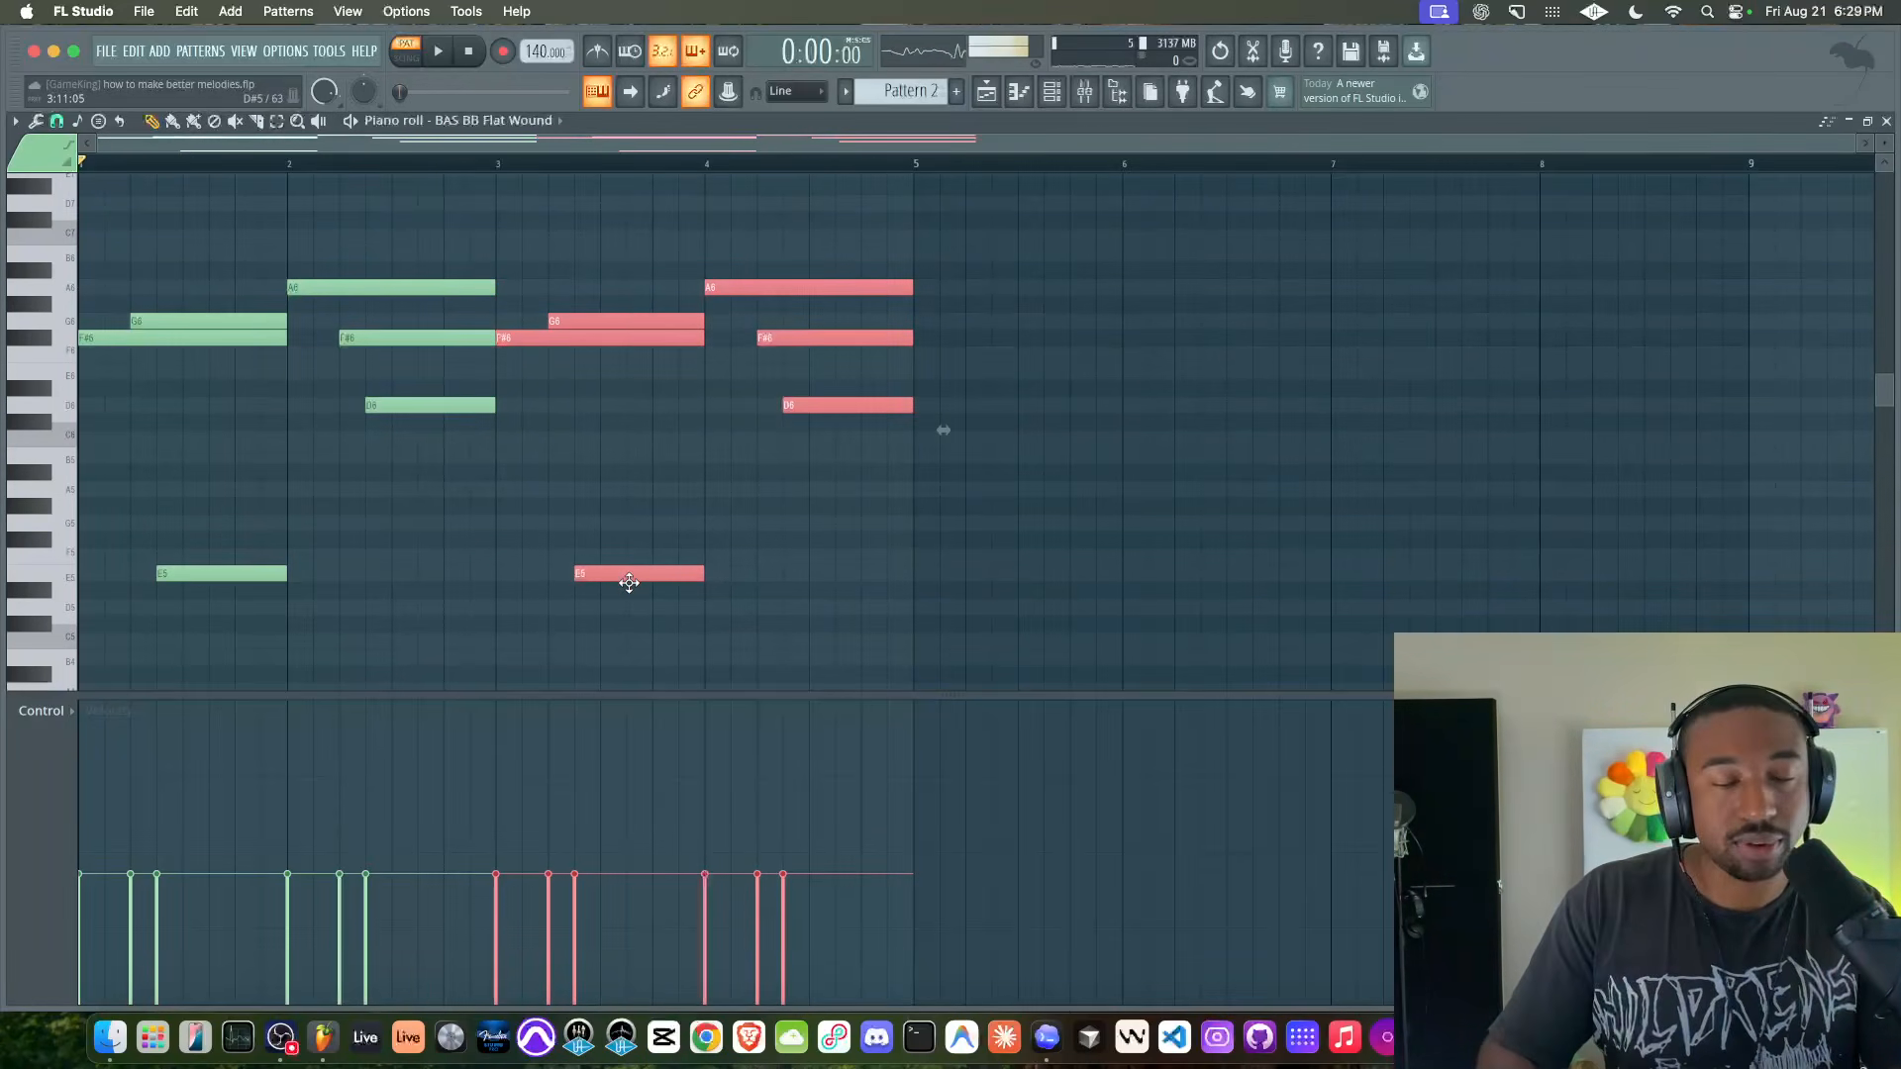
- Transpose the duplicated notes in bars 3 and 4 down five semitones and play the pattern
key(Down)
key(Down)
key(Down)
key(Down)
key(Down)
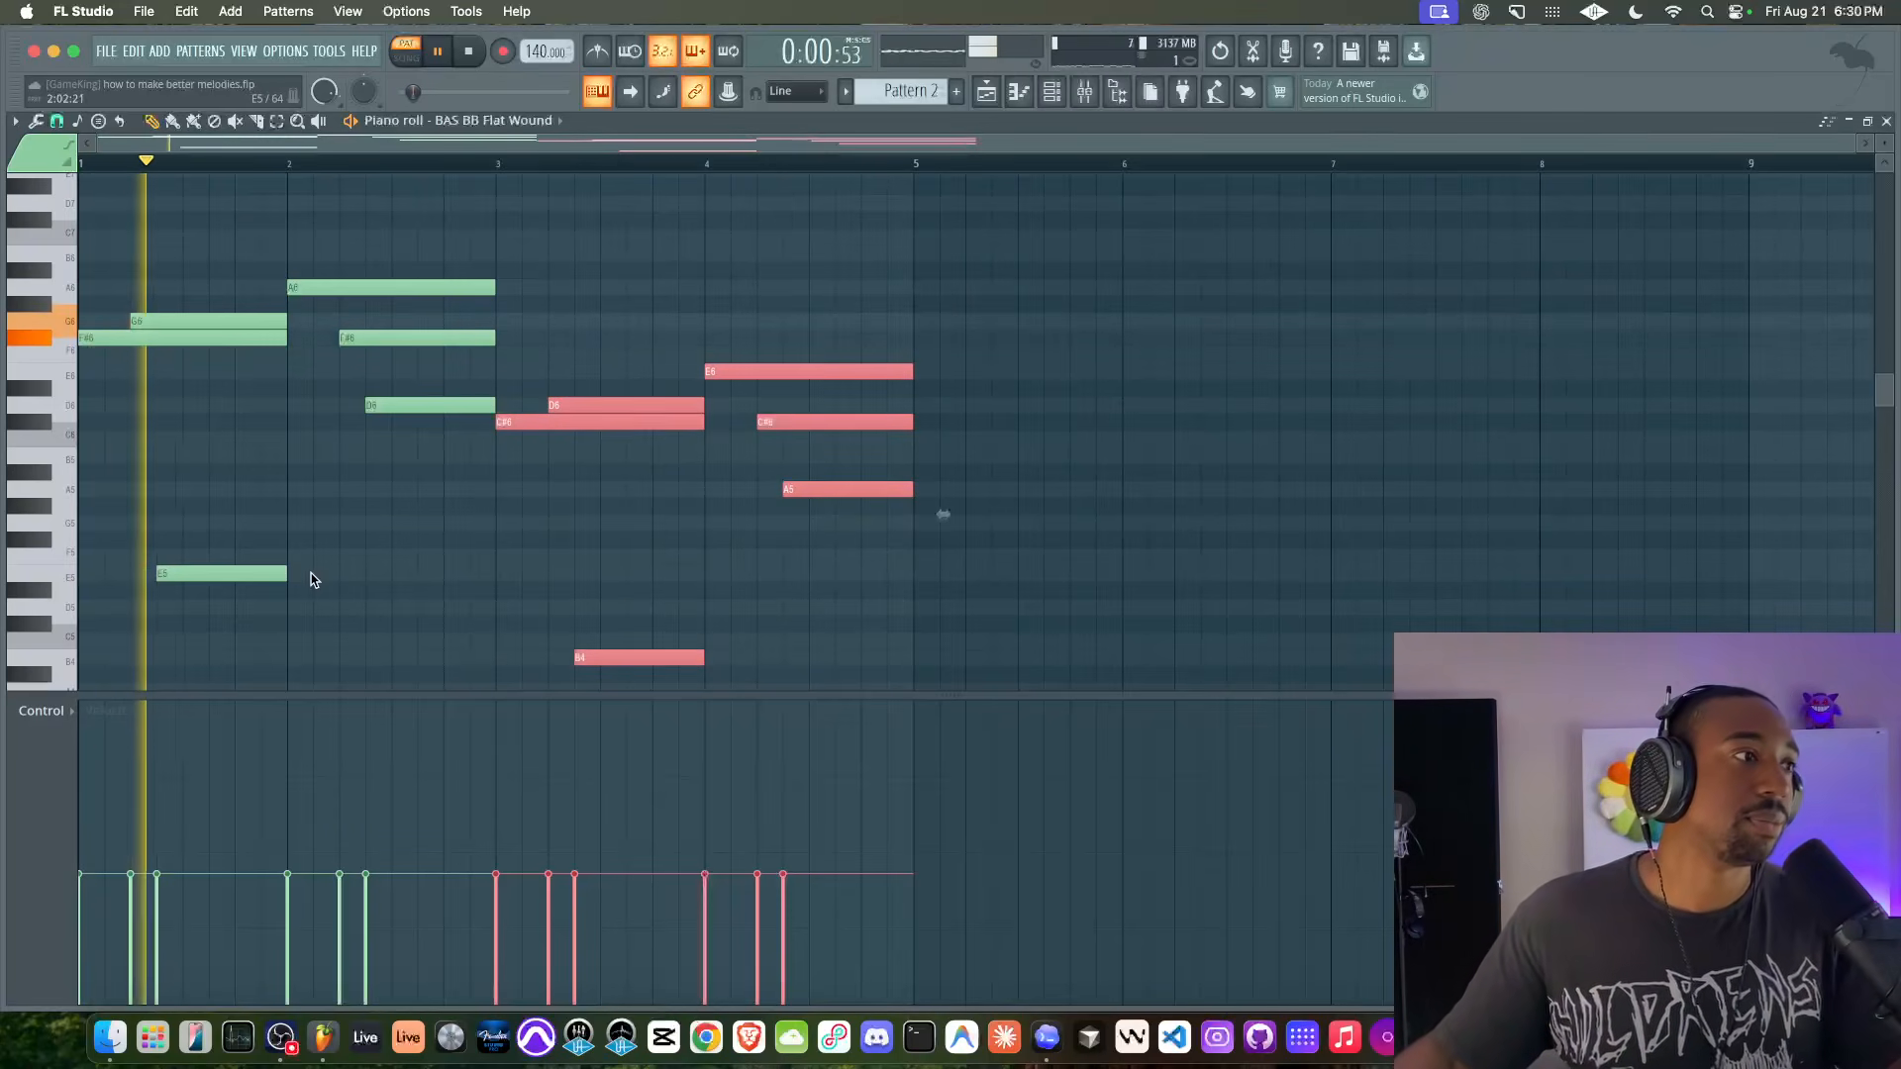
scroll(679, 373, down, 1)
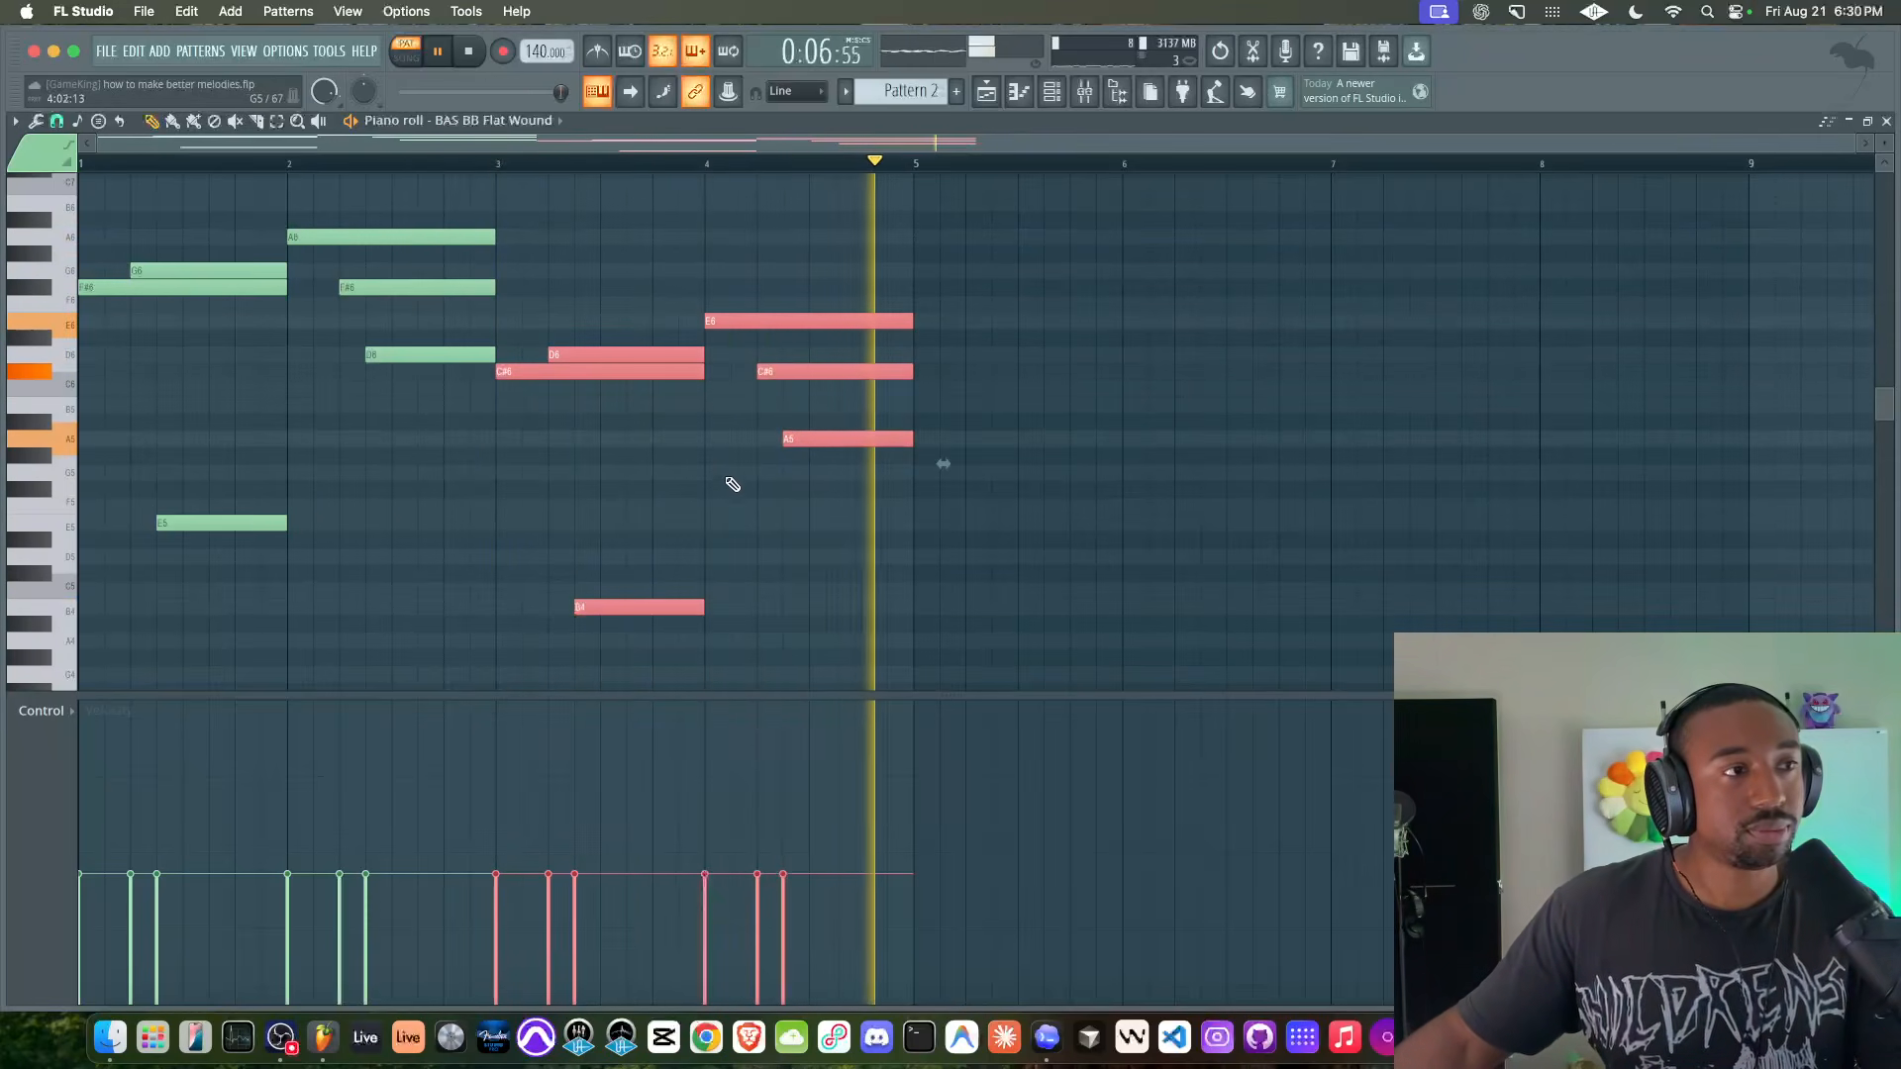
- Raise the selected notes in bars 3 and 4 by one octave and listen to the four bars
key(ctrl+Up)
scroll(671, 492, up, 1)
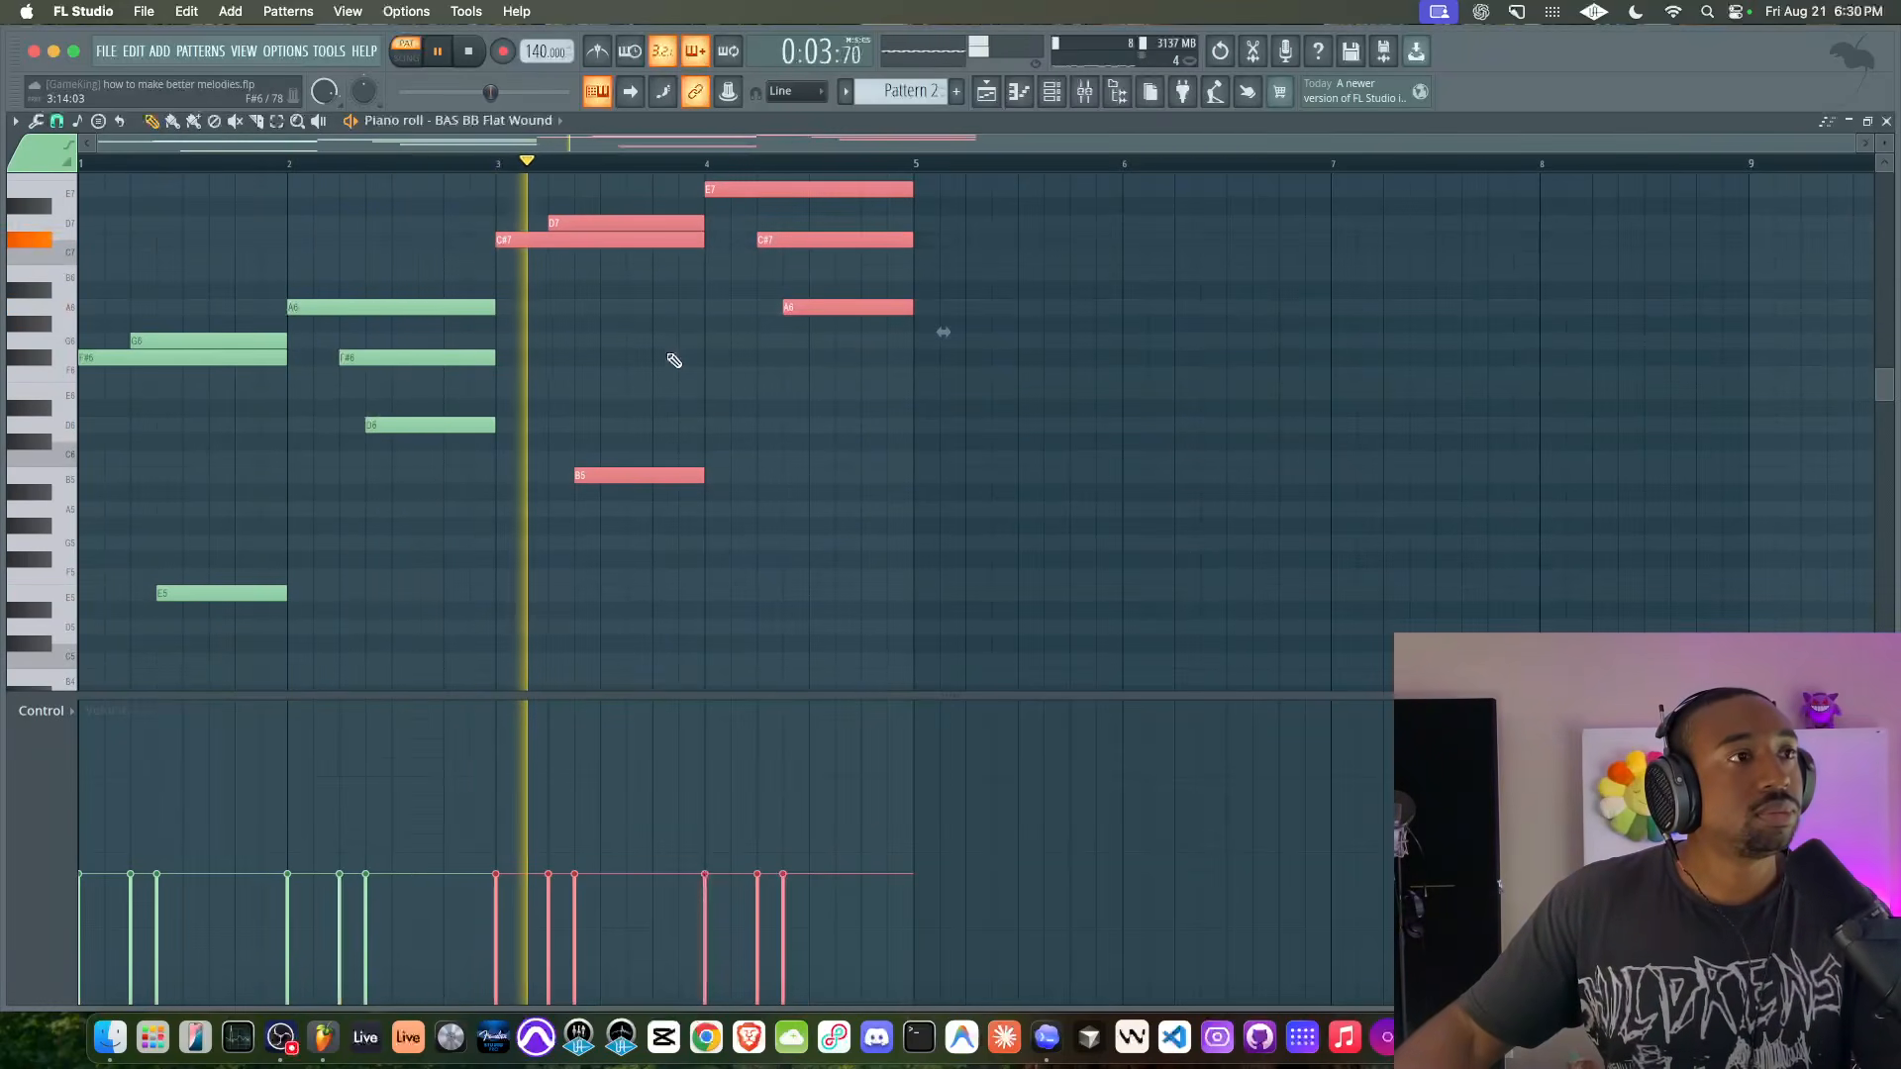
scroll(668, 362, up, 2)
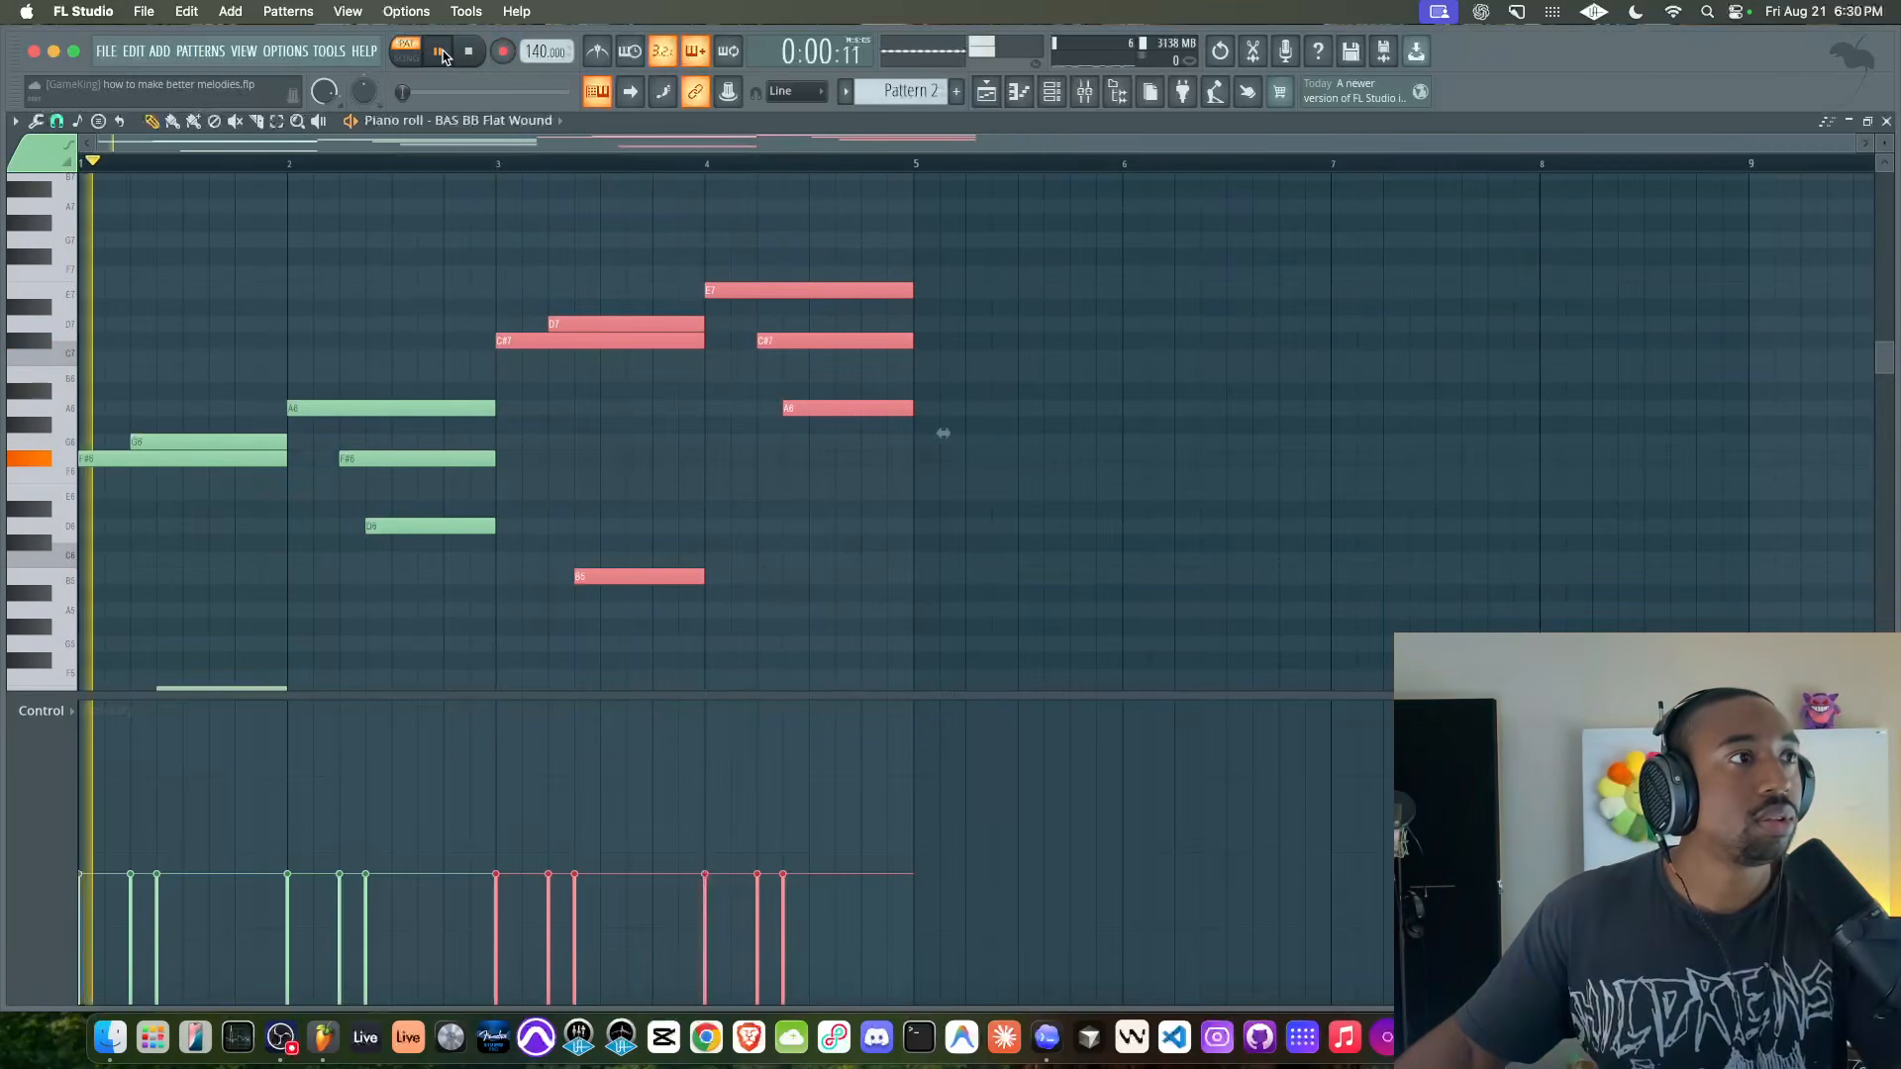
scroll(507, 337, down, 4)
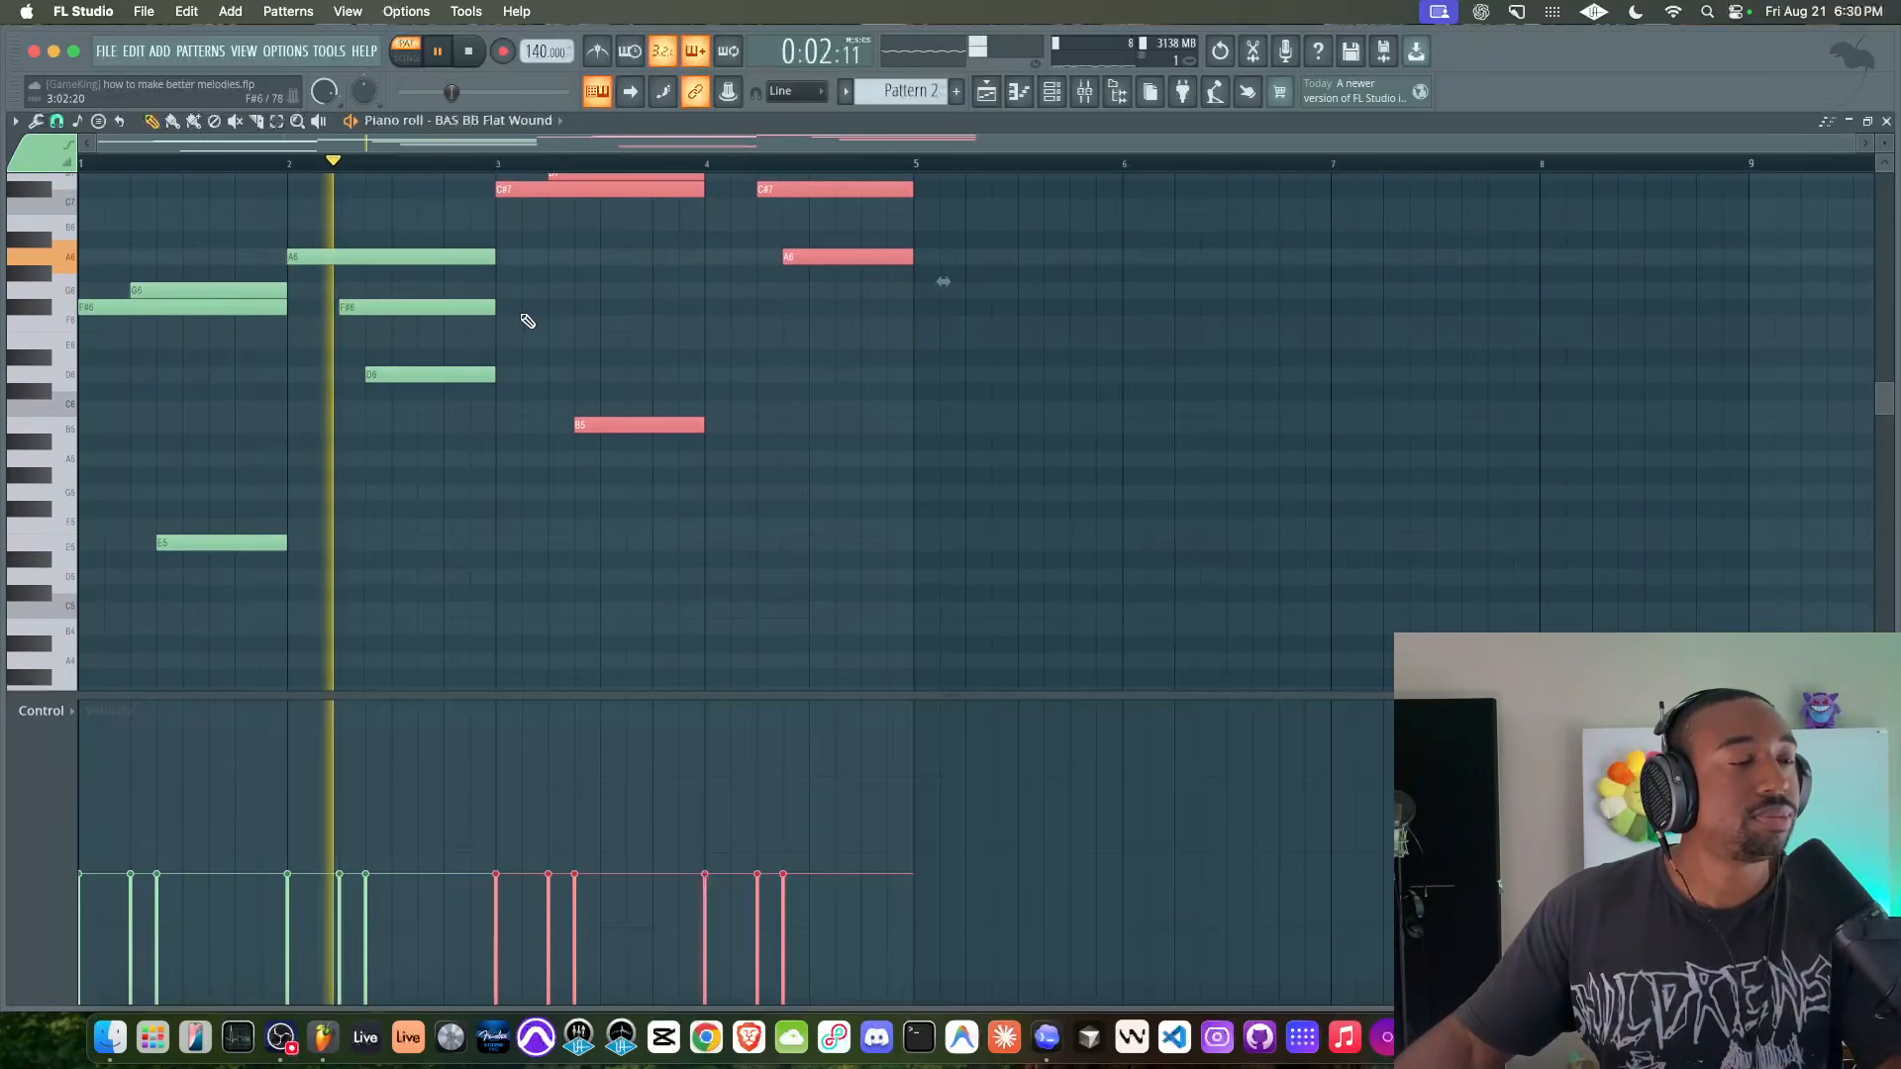
scroll(528, 321, up, 3)
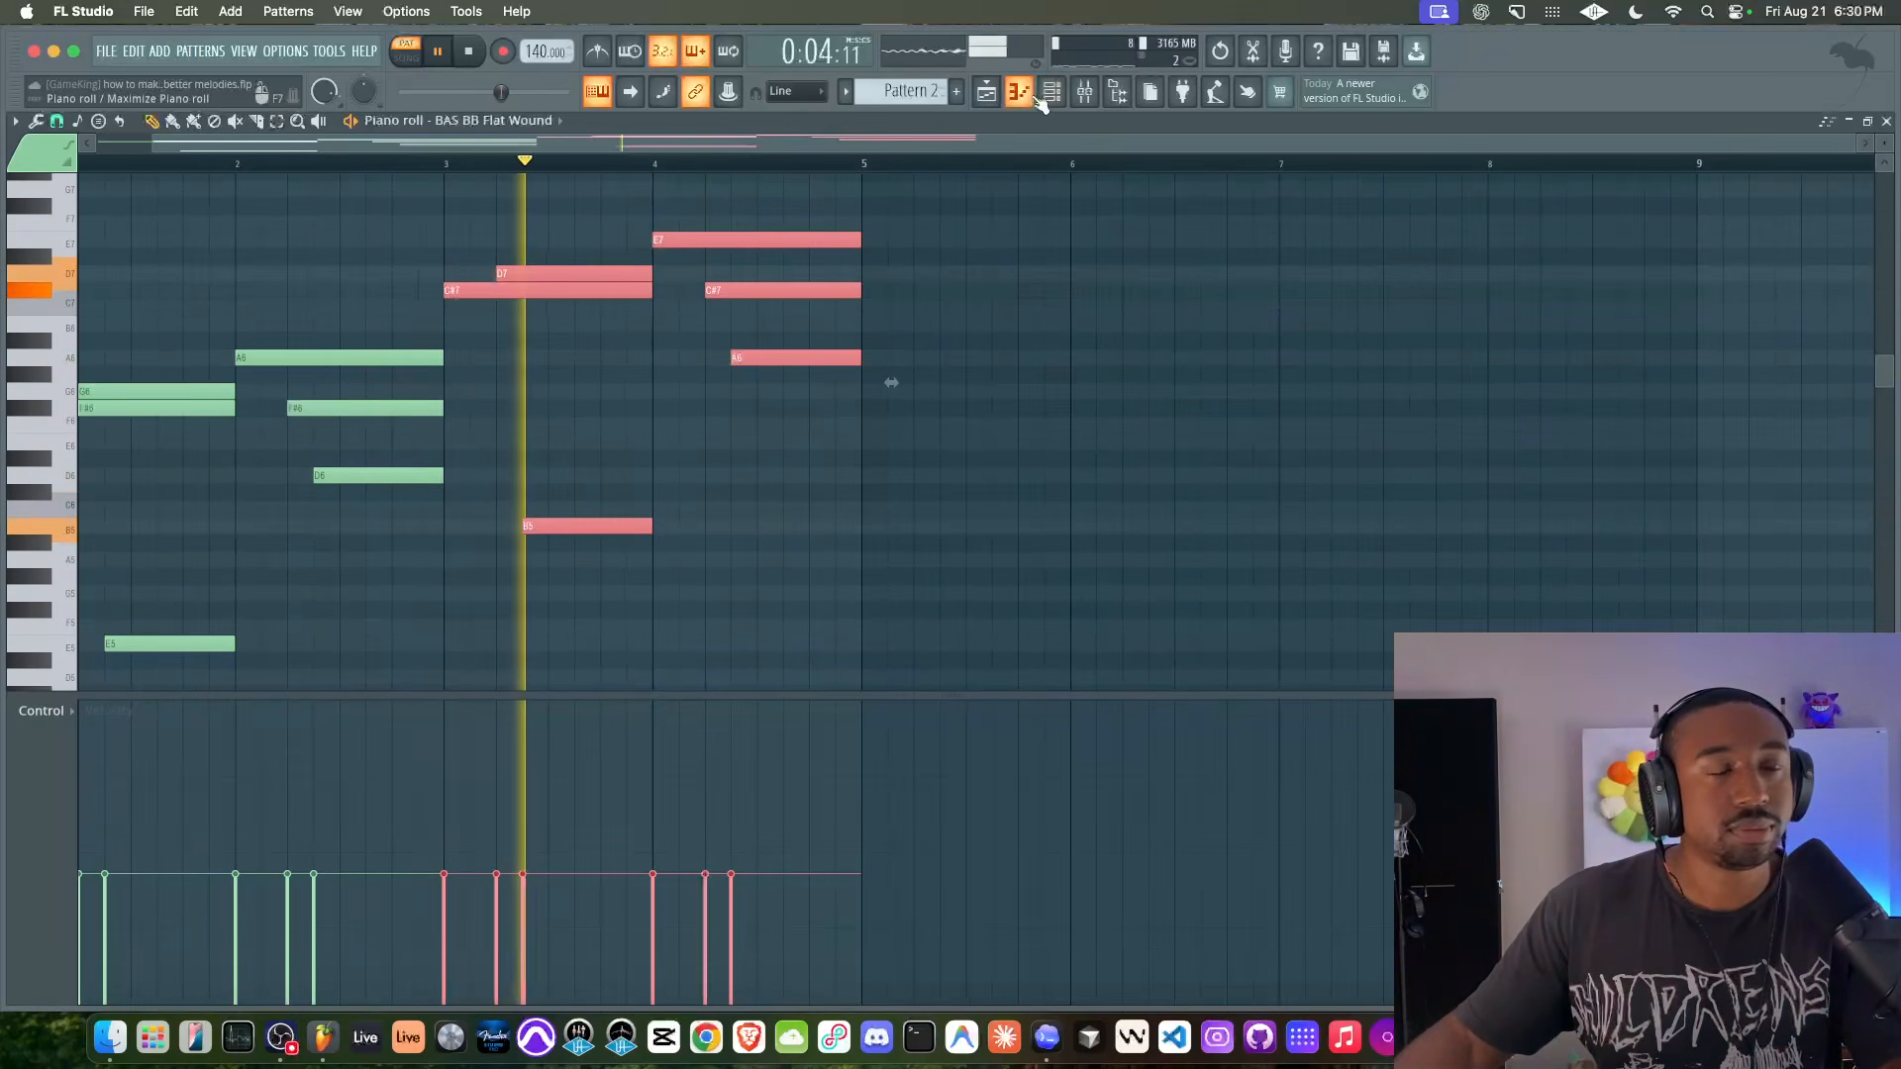
- Extend bar 2's A6, F#6 and D6 notes to the end of bar 3, and bar 1's G6 and F#6 one beat into bar 2
drag(433, 338, 429, 494)
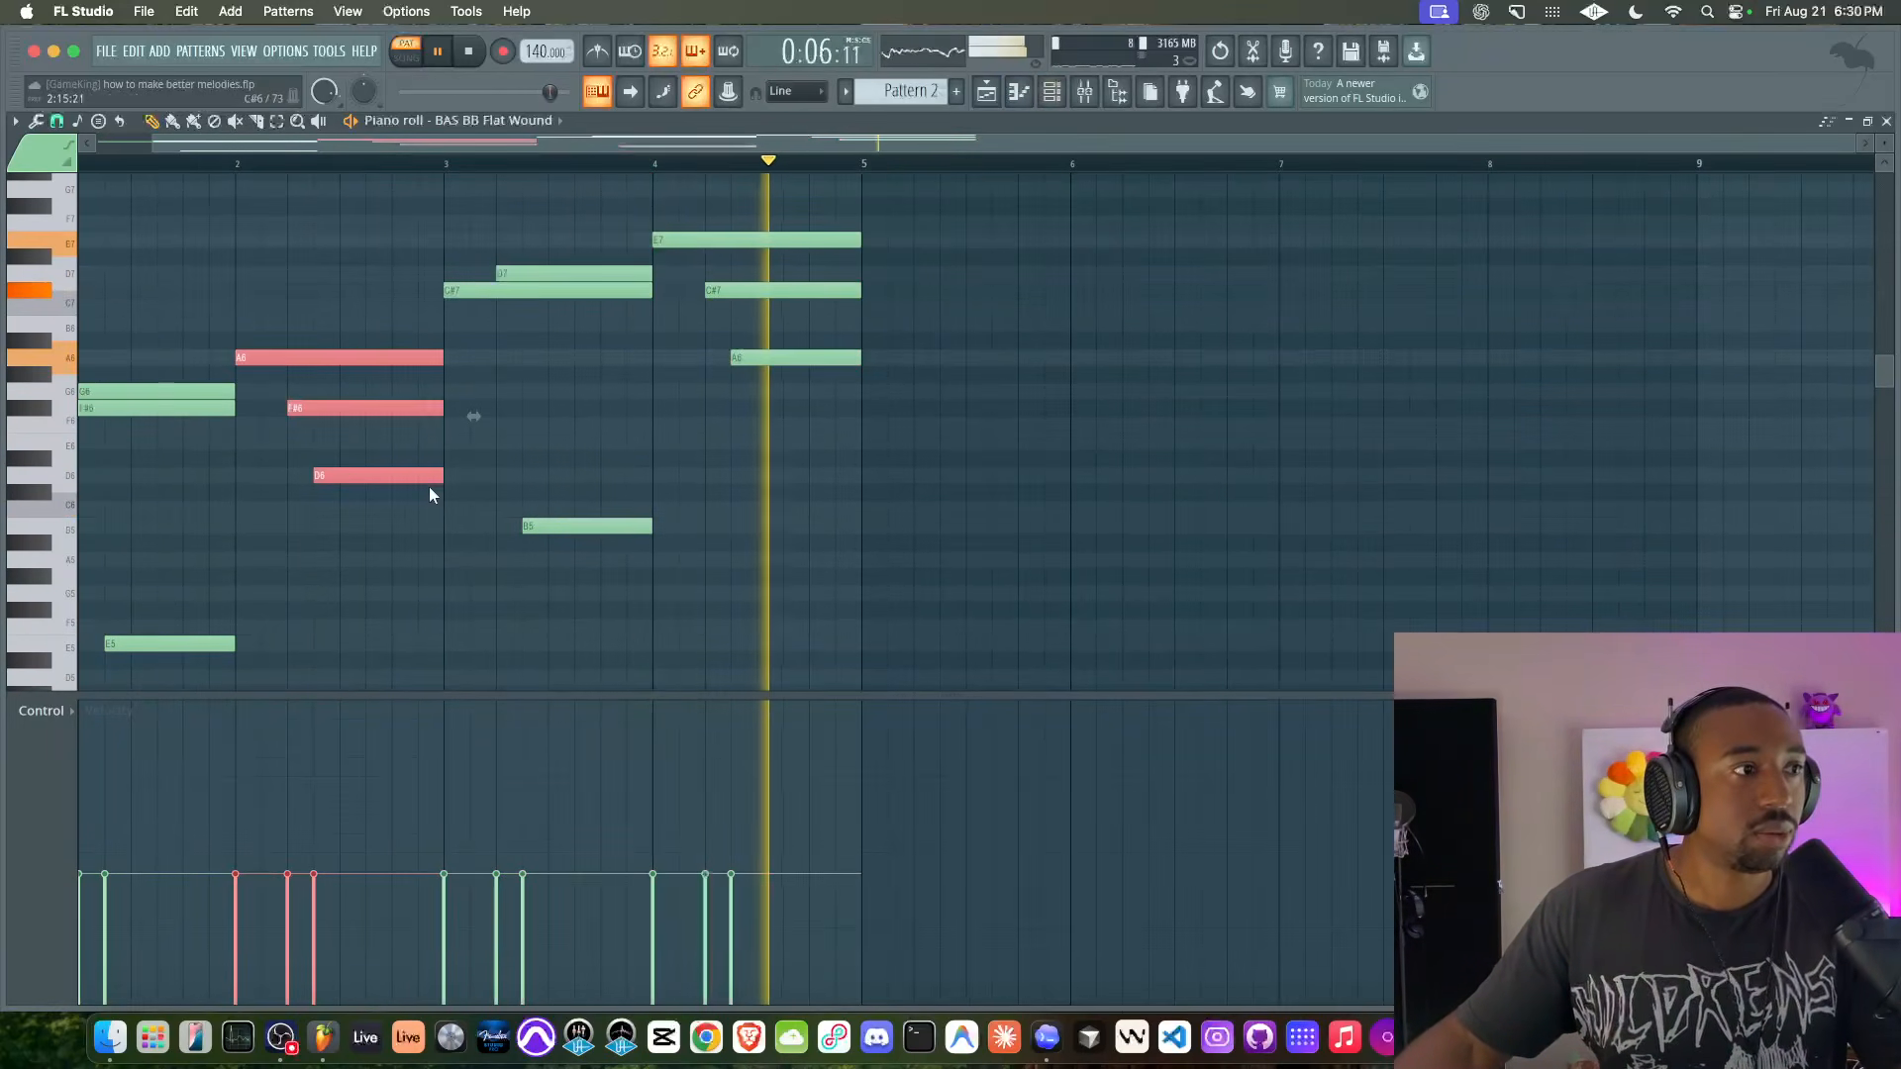
key(space)
drag(234, 368, 298, 409)
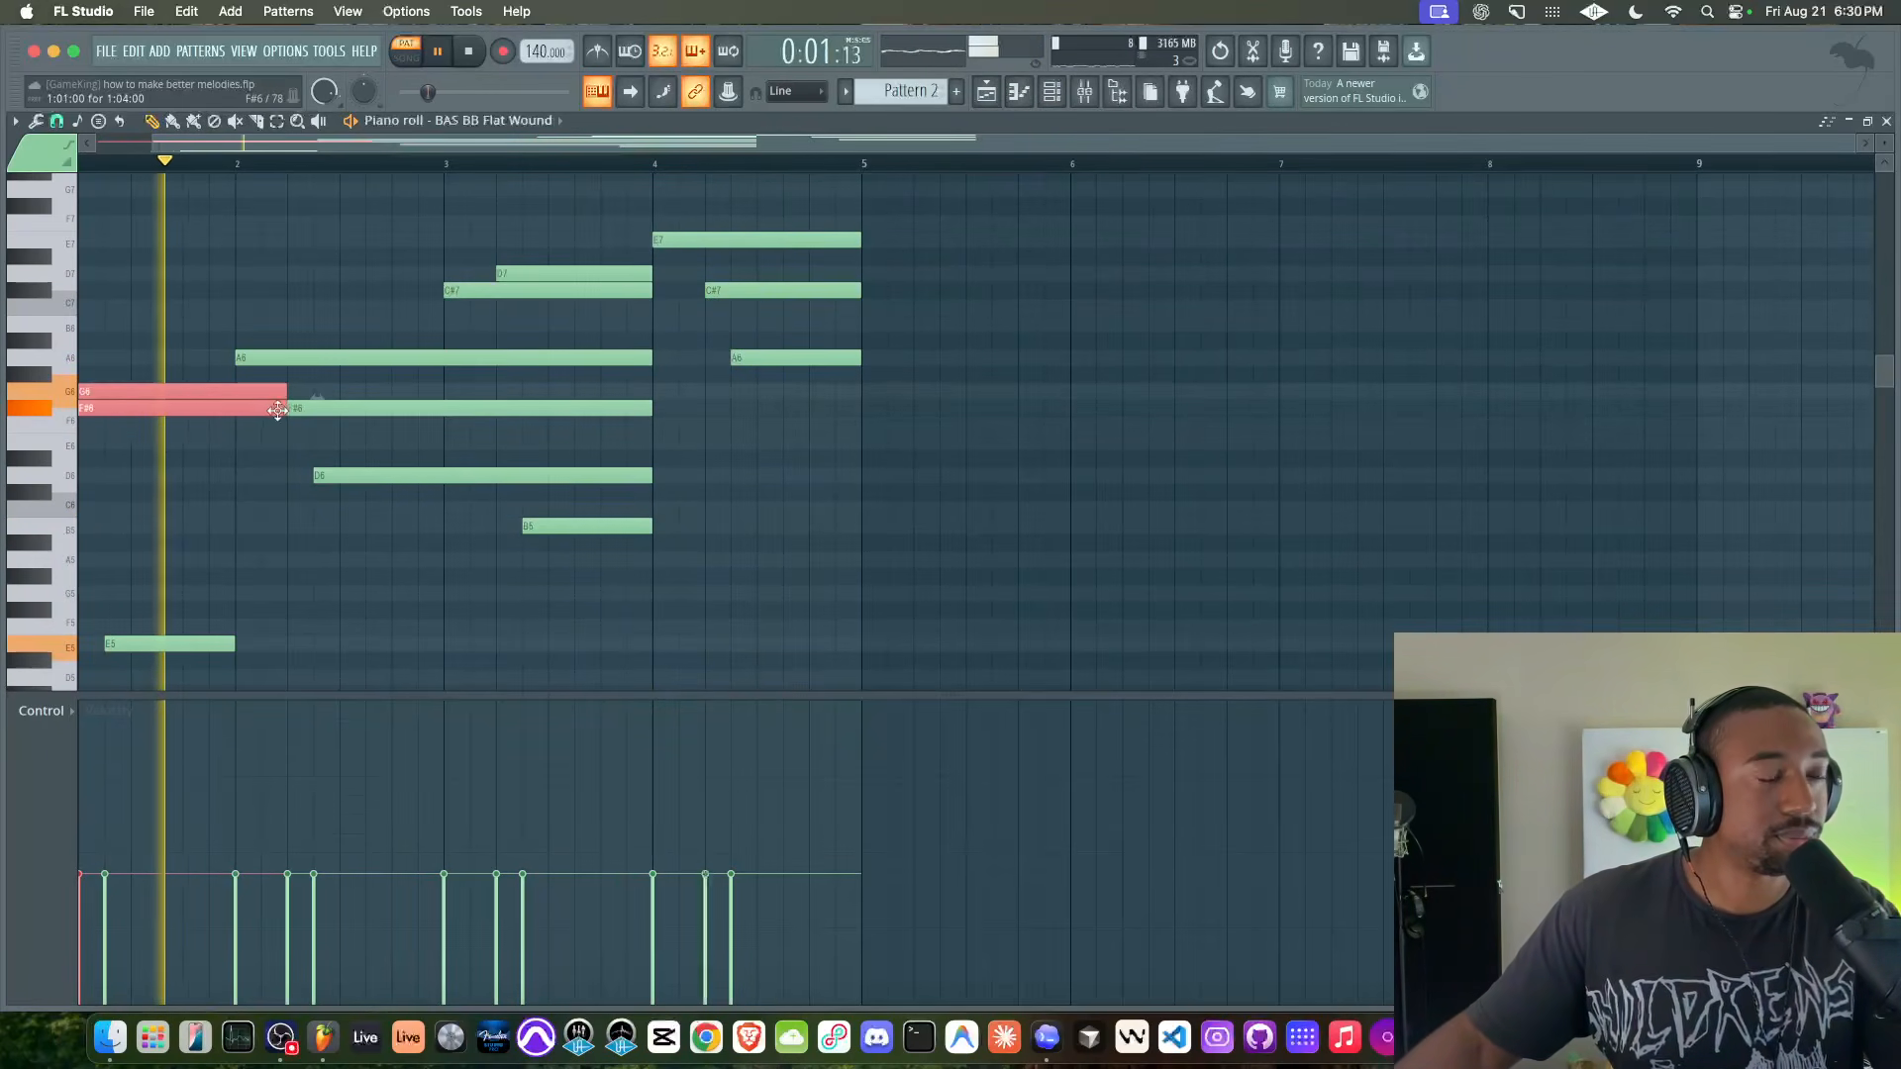
click(276, 442)
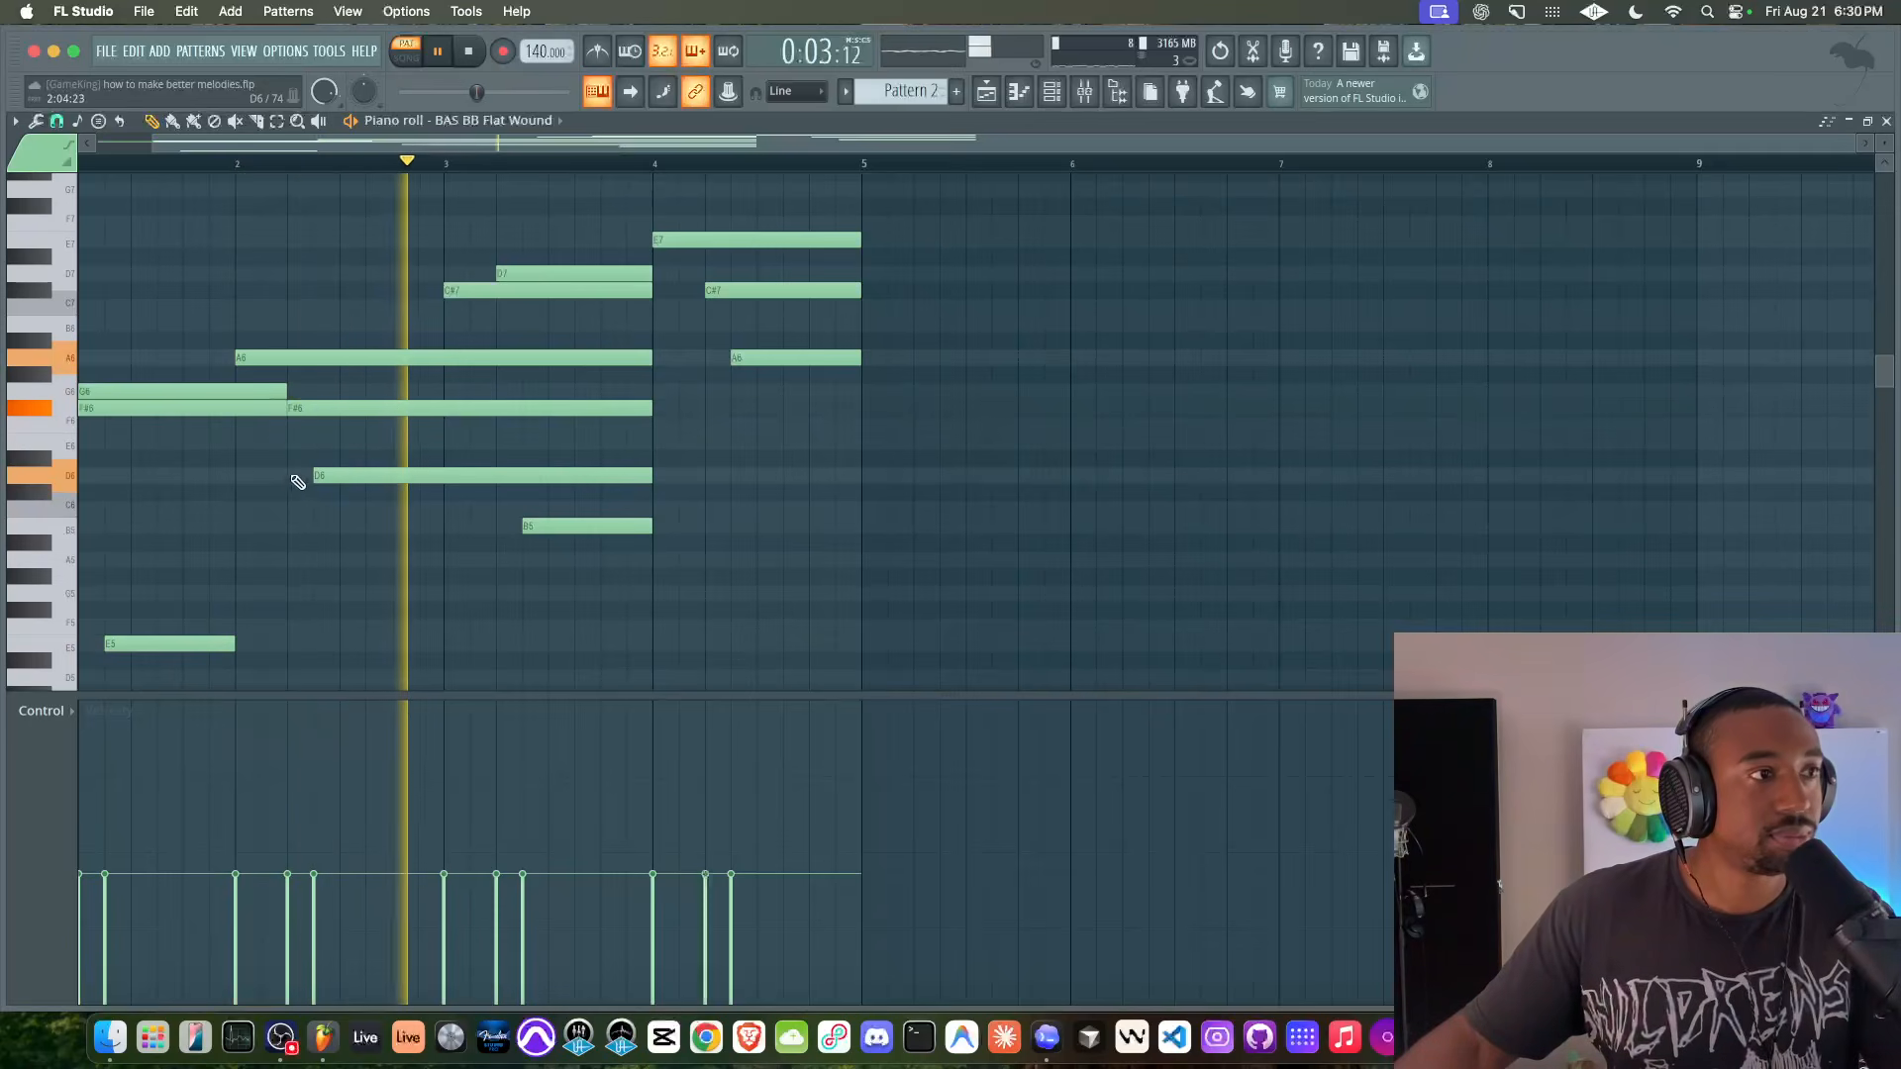
- Extend the long F#6, D6 and B5 notes to bar 4's end, A6 to the next A6, and C#7 and D7 one beat into bar 4
drag(683, 348, 849, 526)
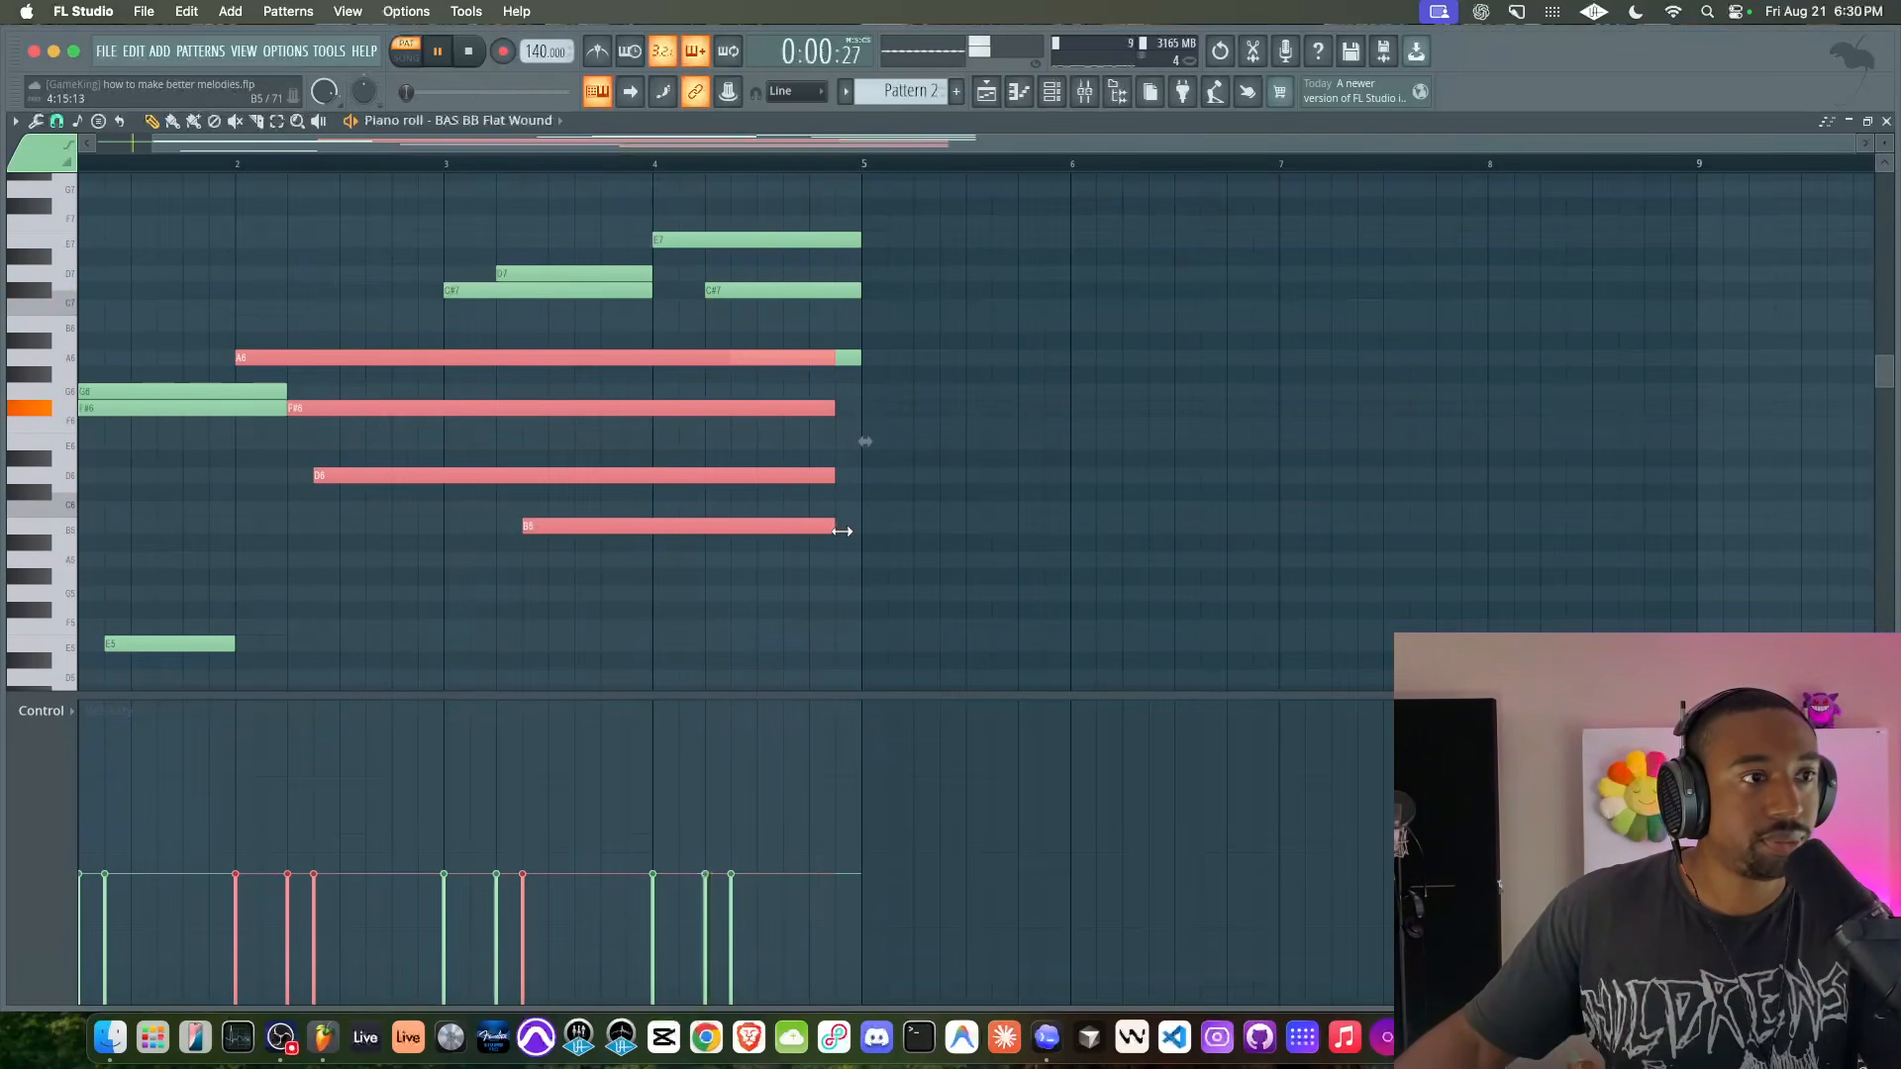
click(687, 340)
click(859, 363)
drag(859, 362, 734, 281)
click(689, 323)
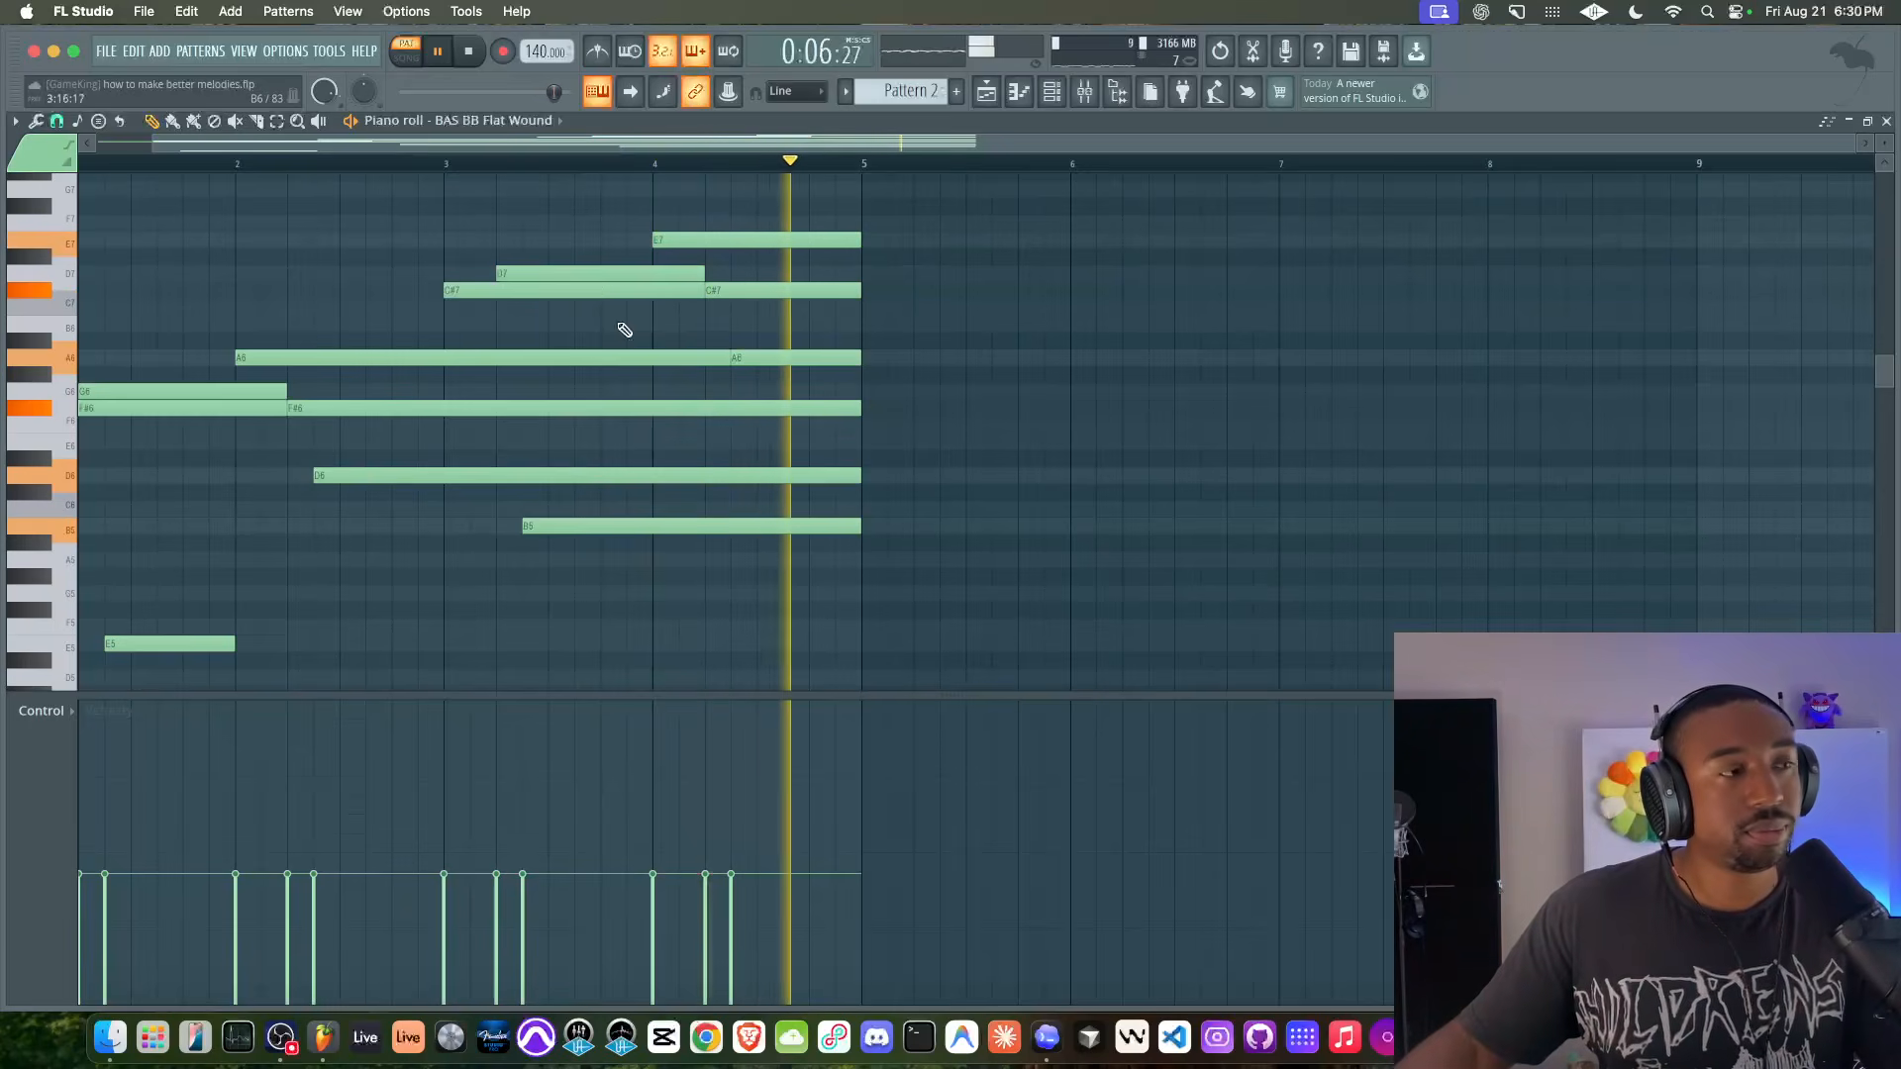
- Extend the low E5 note to the end of bar 2, listen to the four-bar melody, and stop playback
click(220, 642)
drag(233, 643, 447, 618)
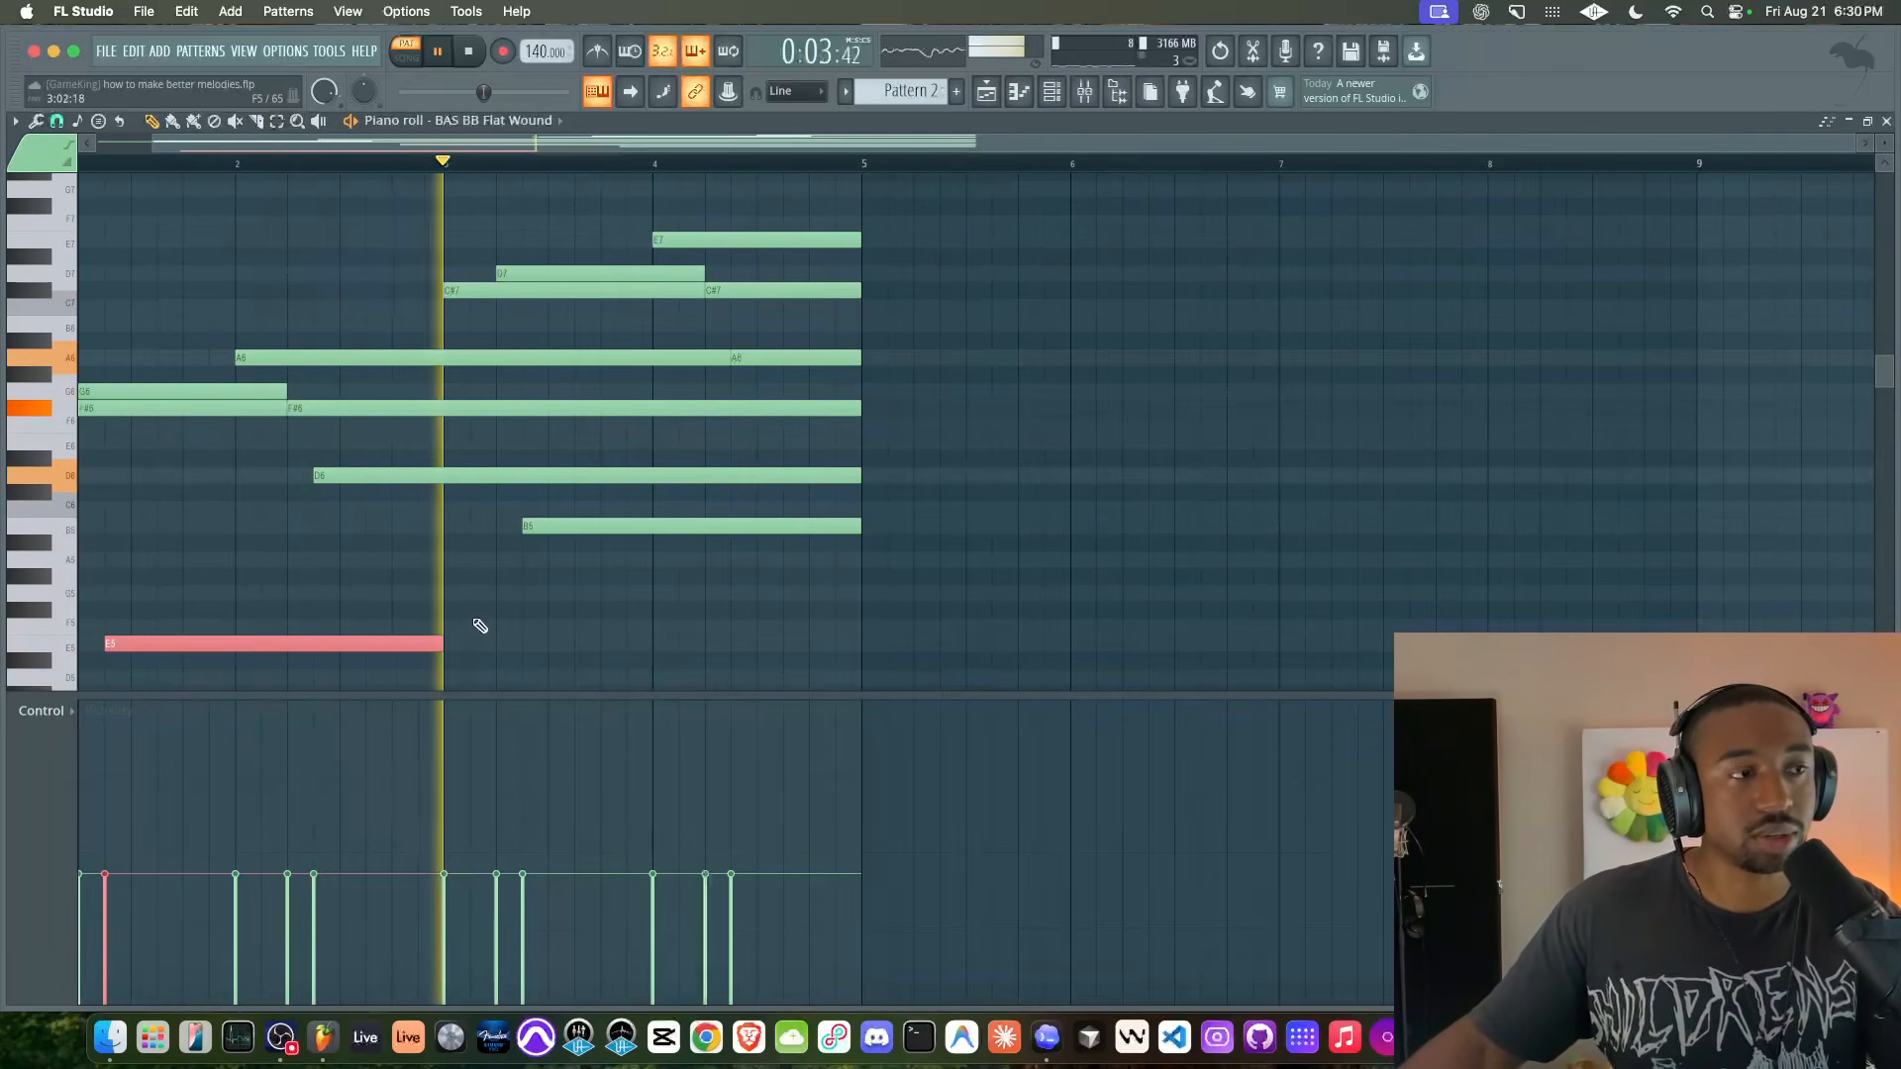
click(481, 629)
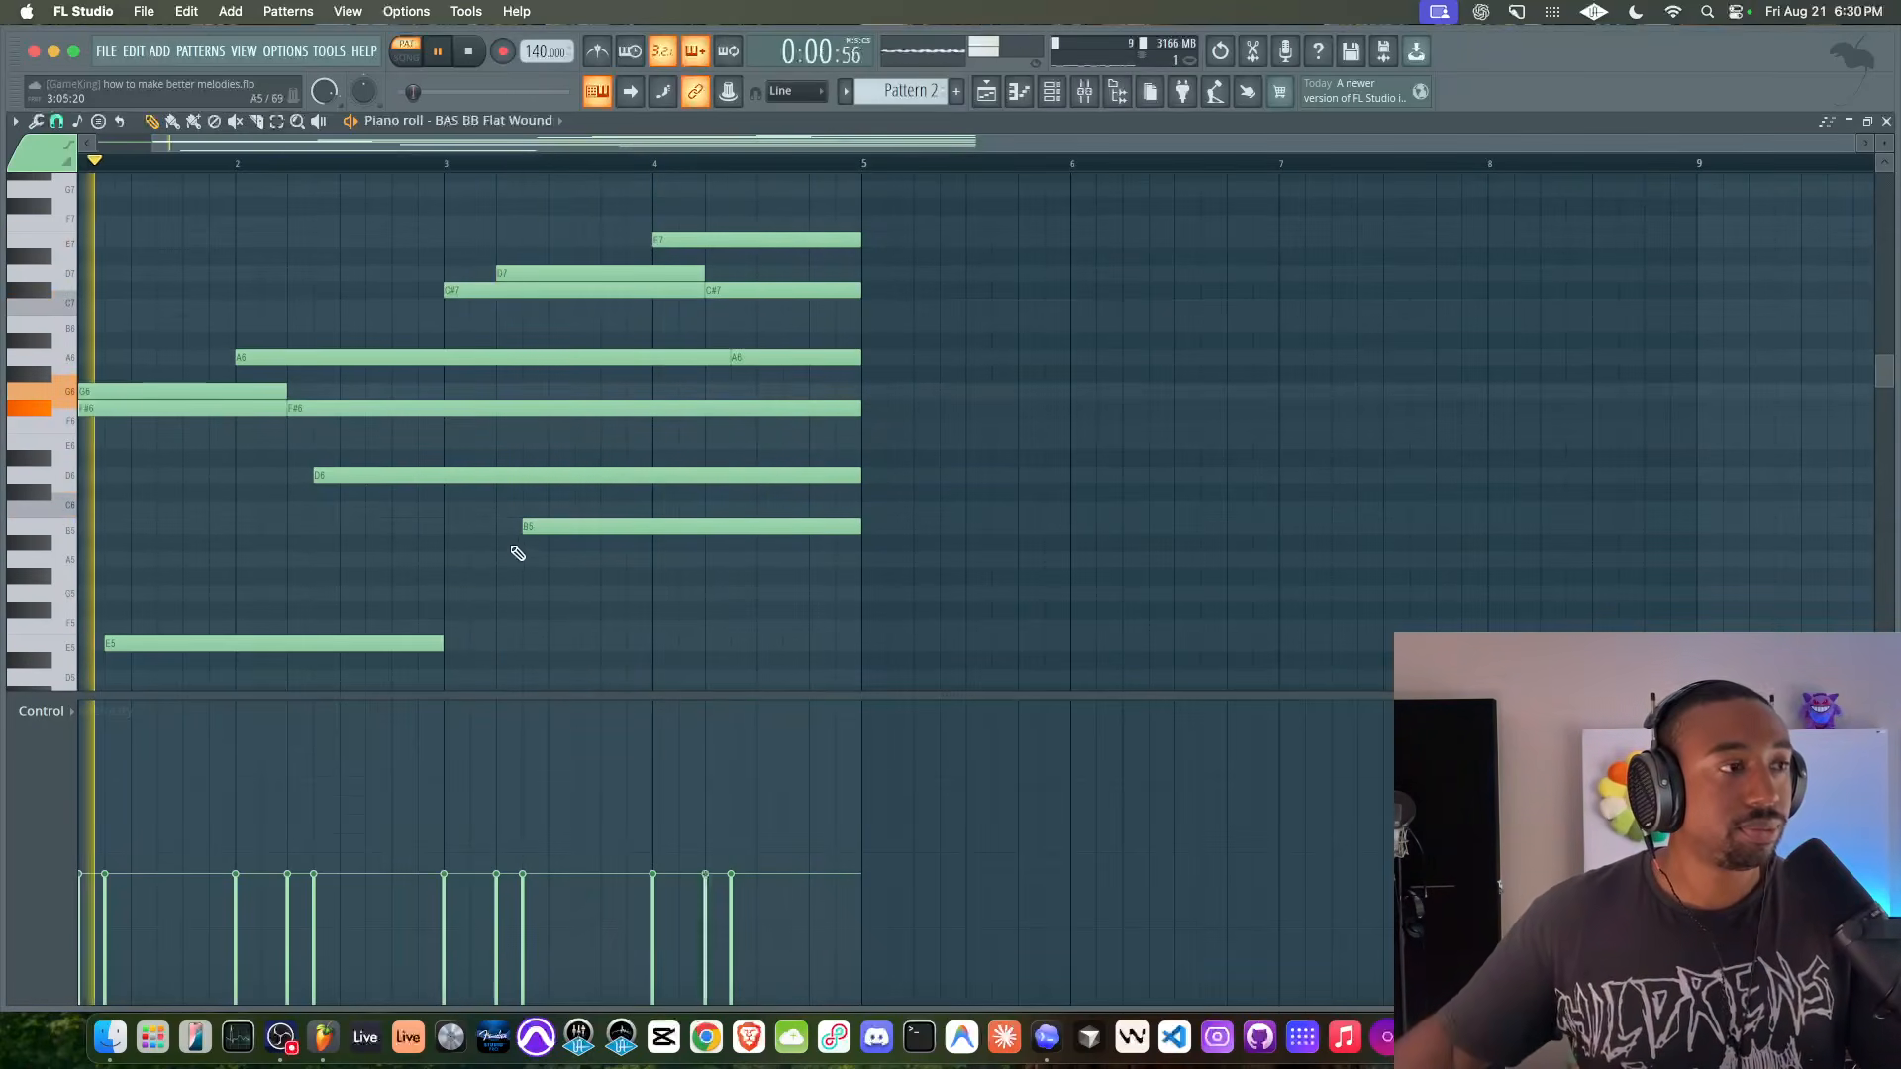
scroll(520, 540, down, 3)
scroll(520, 540, left, 1)
scroll(738, 337, up, 2)
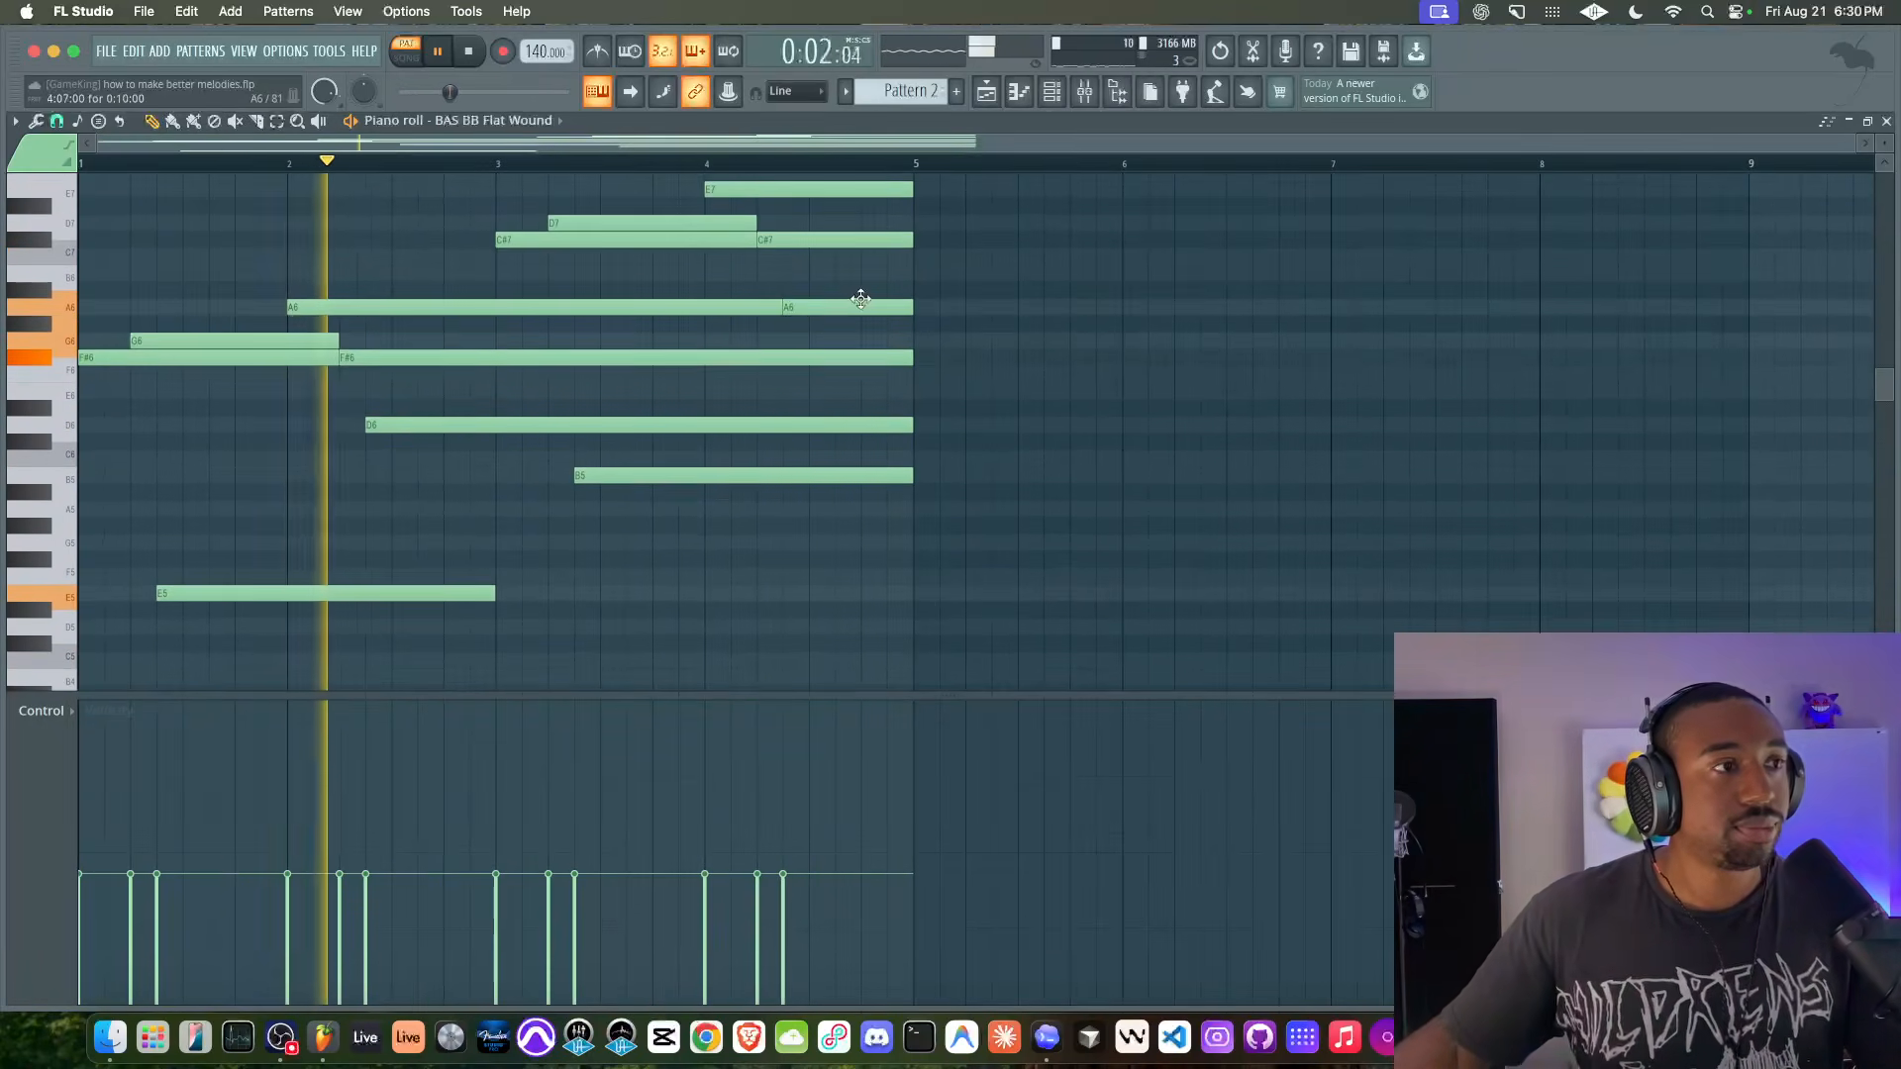
key(space)
- Clone the BAS BB Flat Wound channel in the channel rack
click(1056, 93)
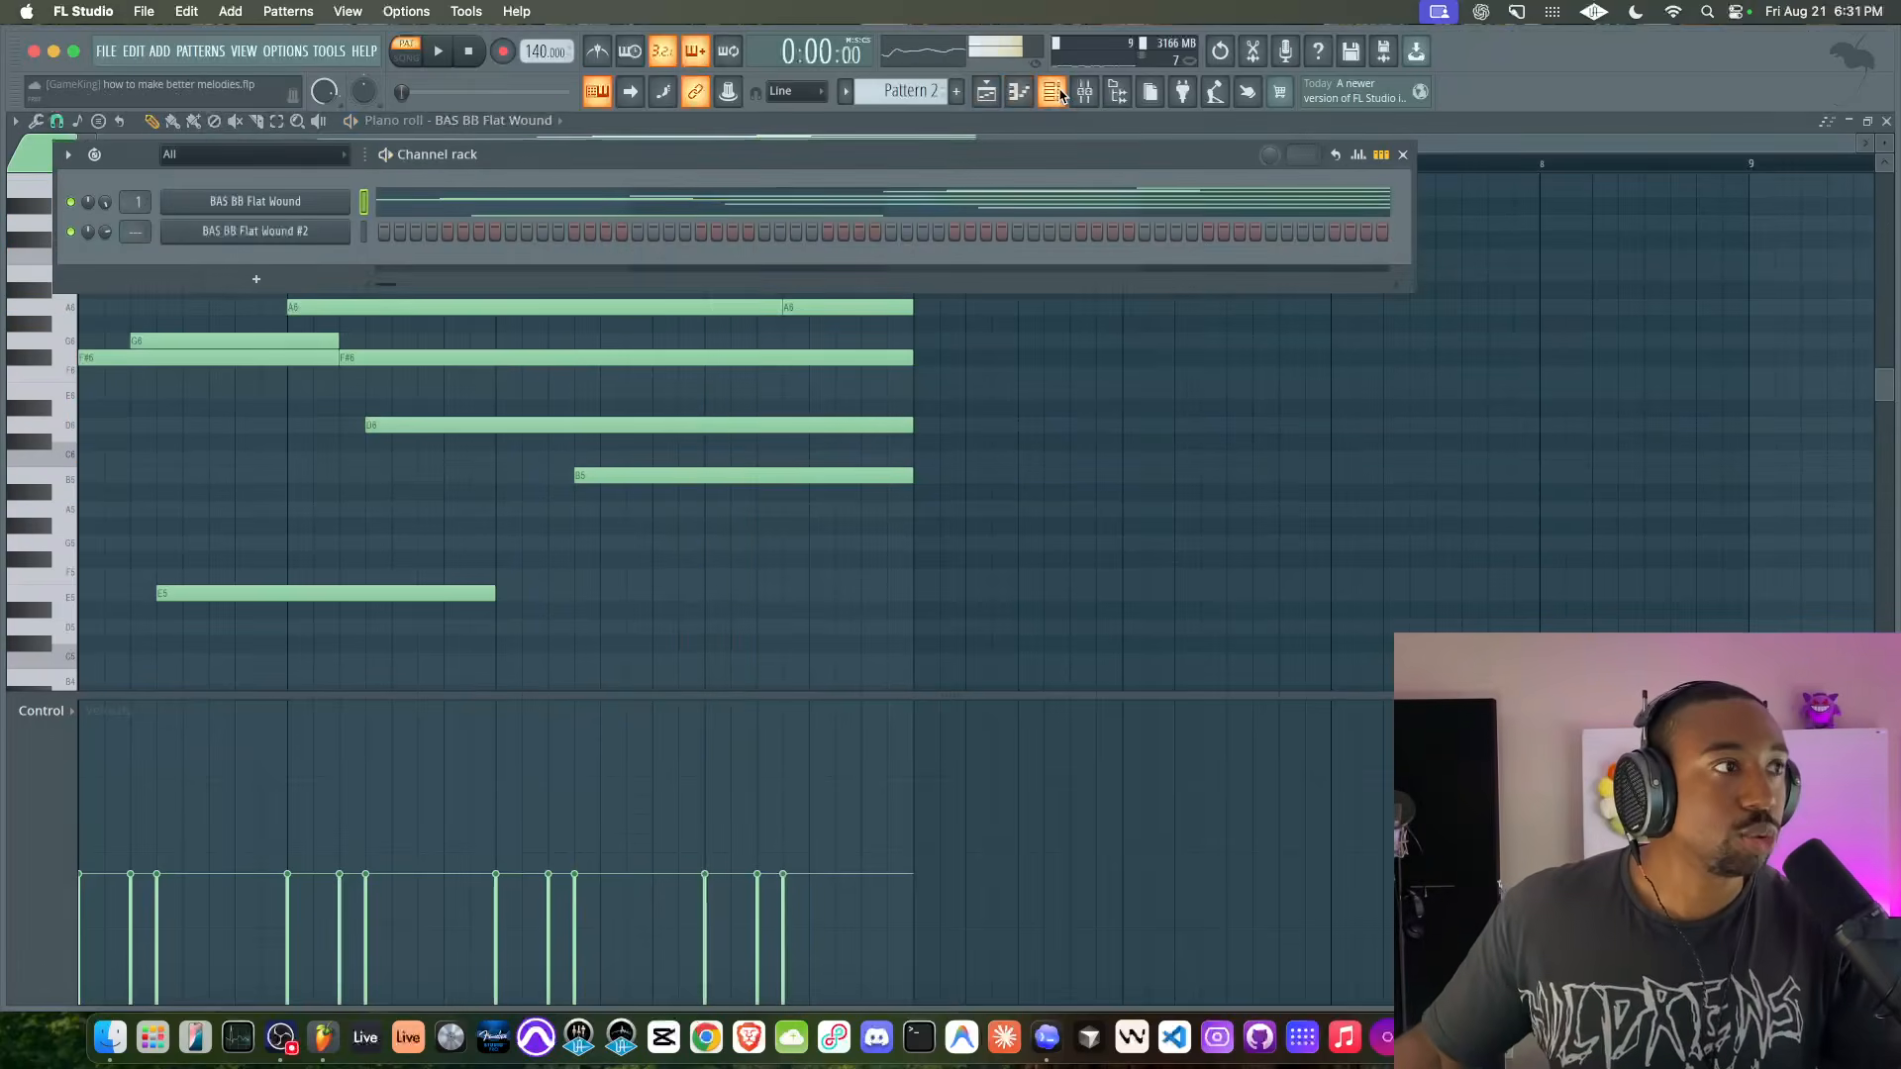
right_click(285, 208)
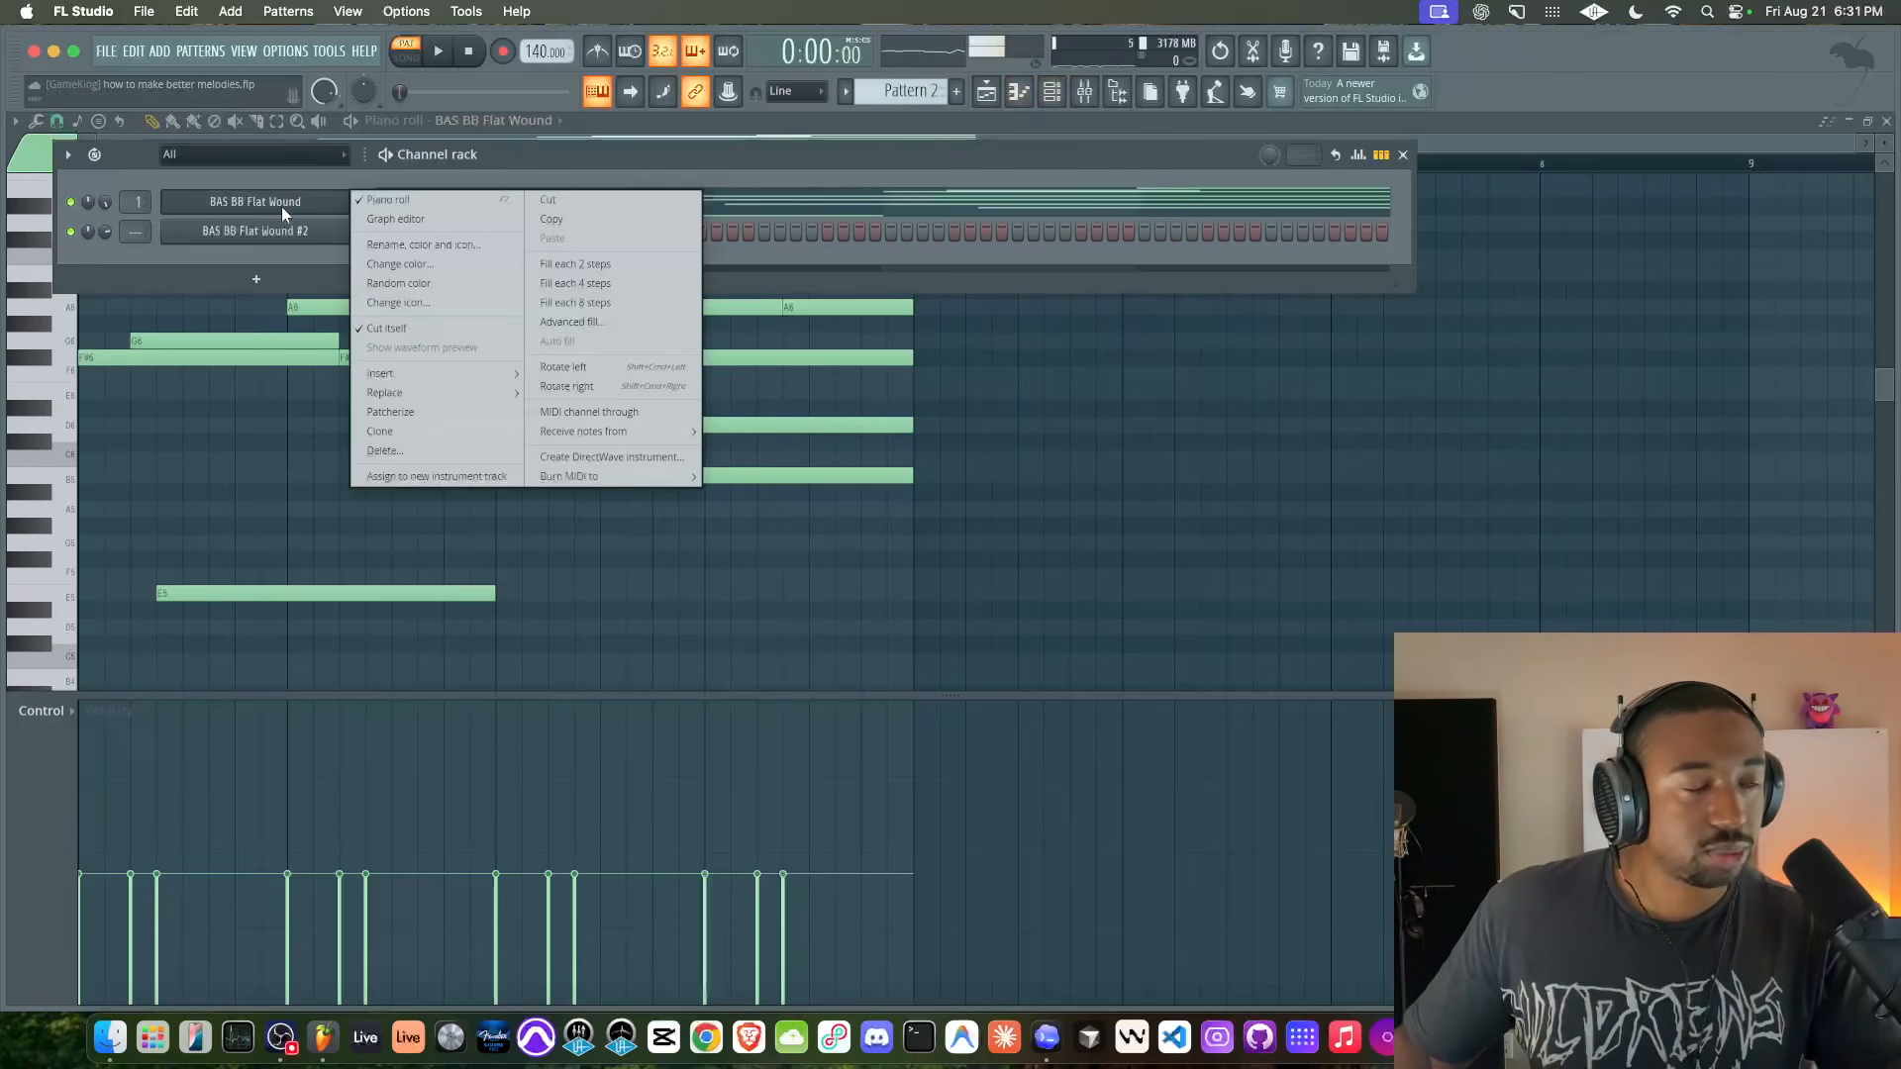
click(380, 432)
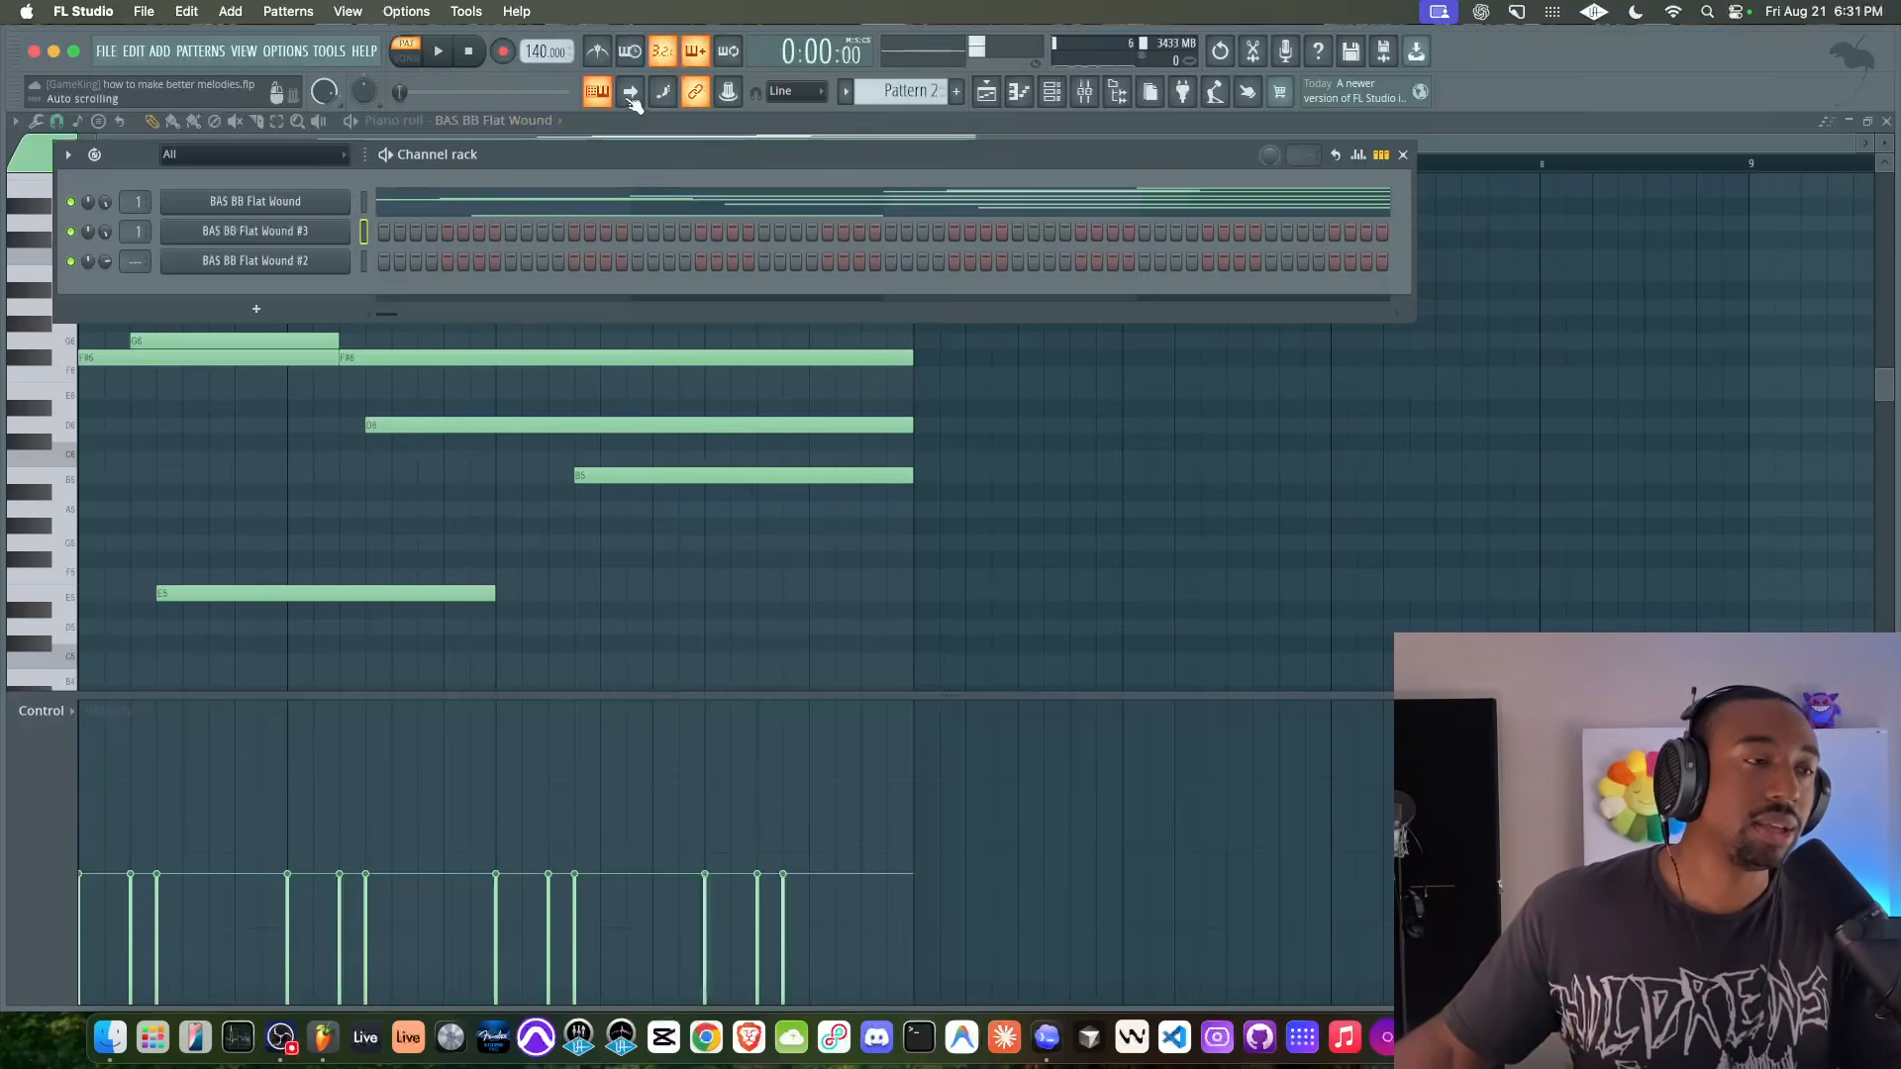
key(F6)
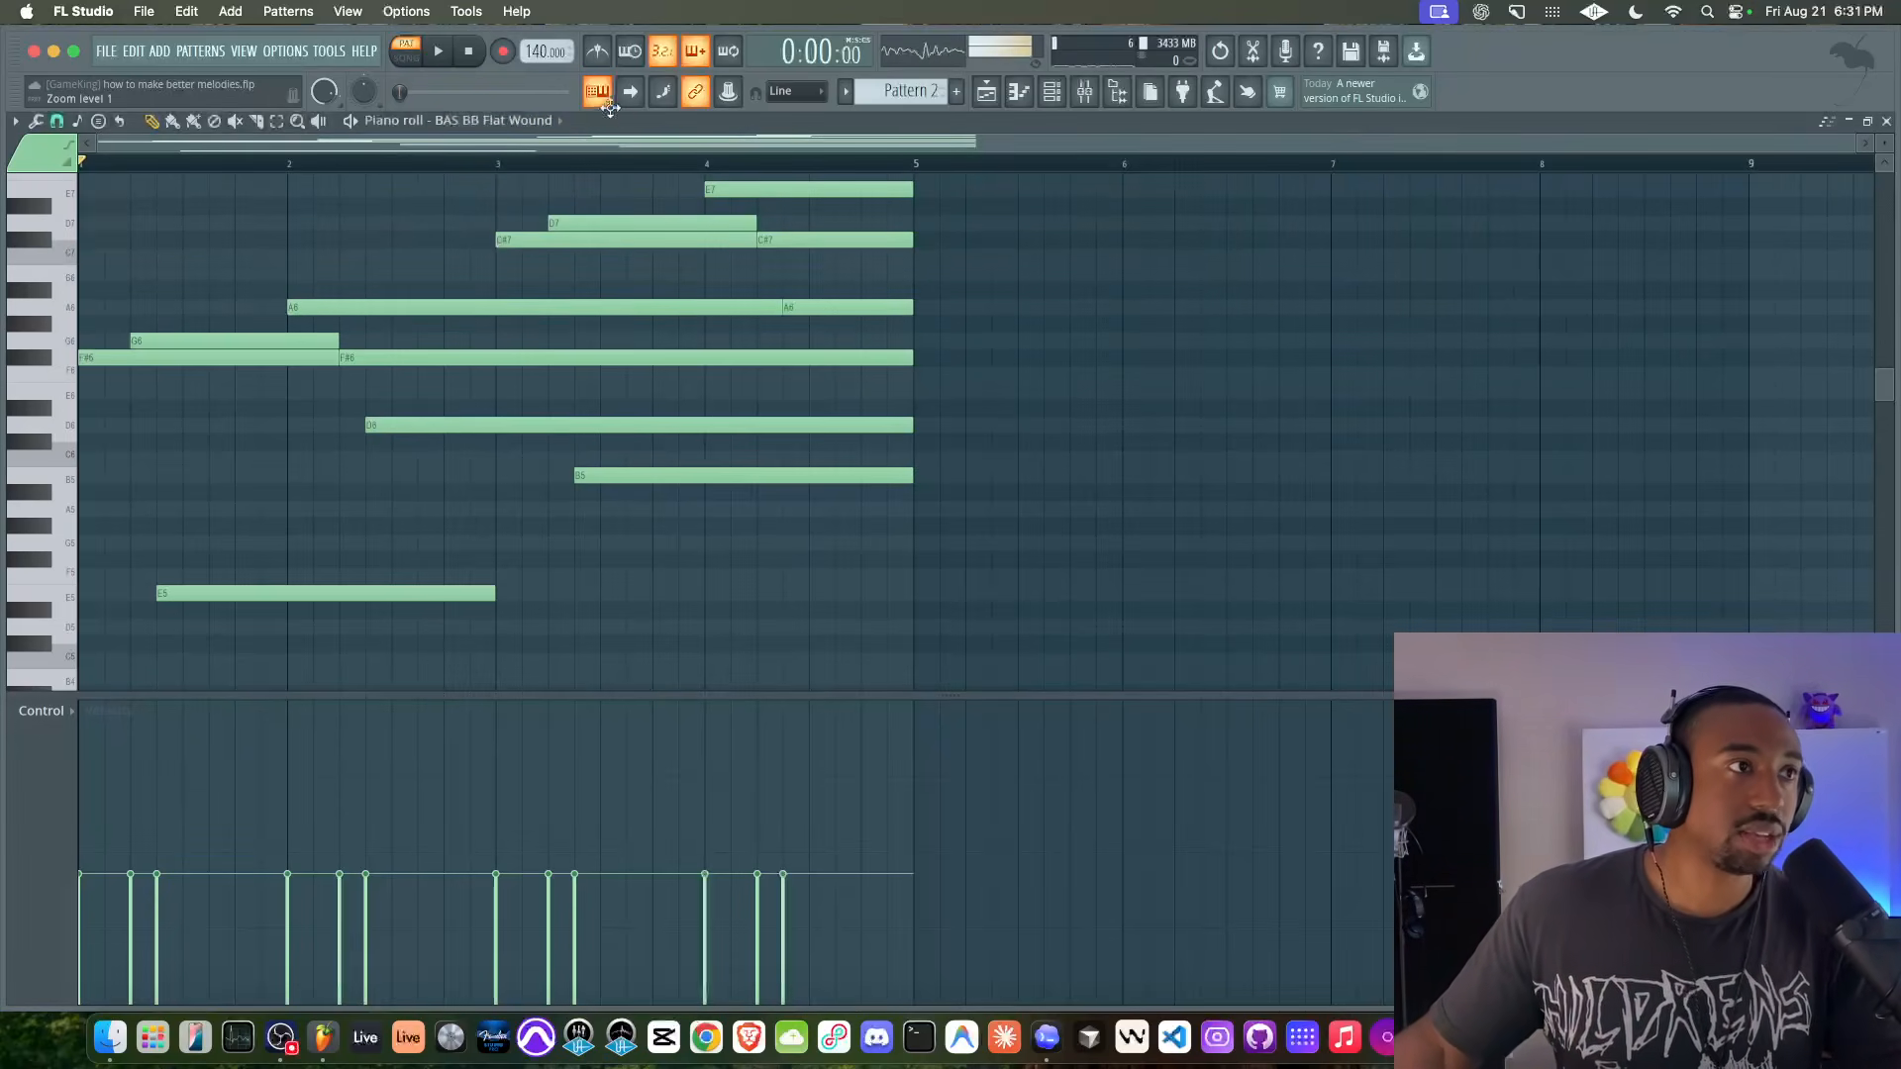
click(1065, 93)
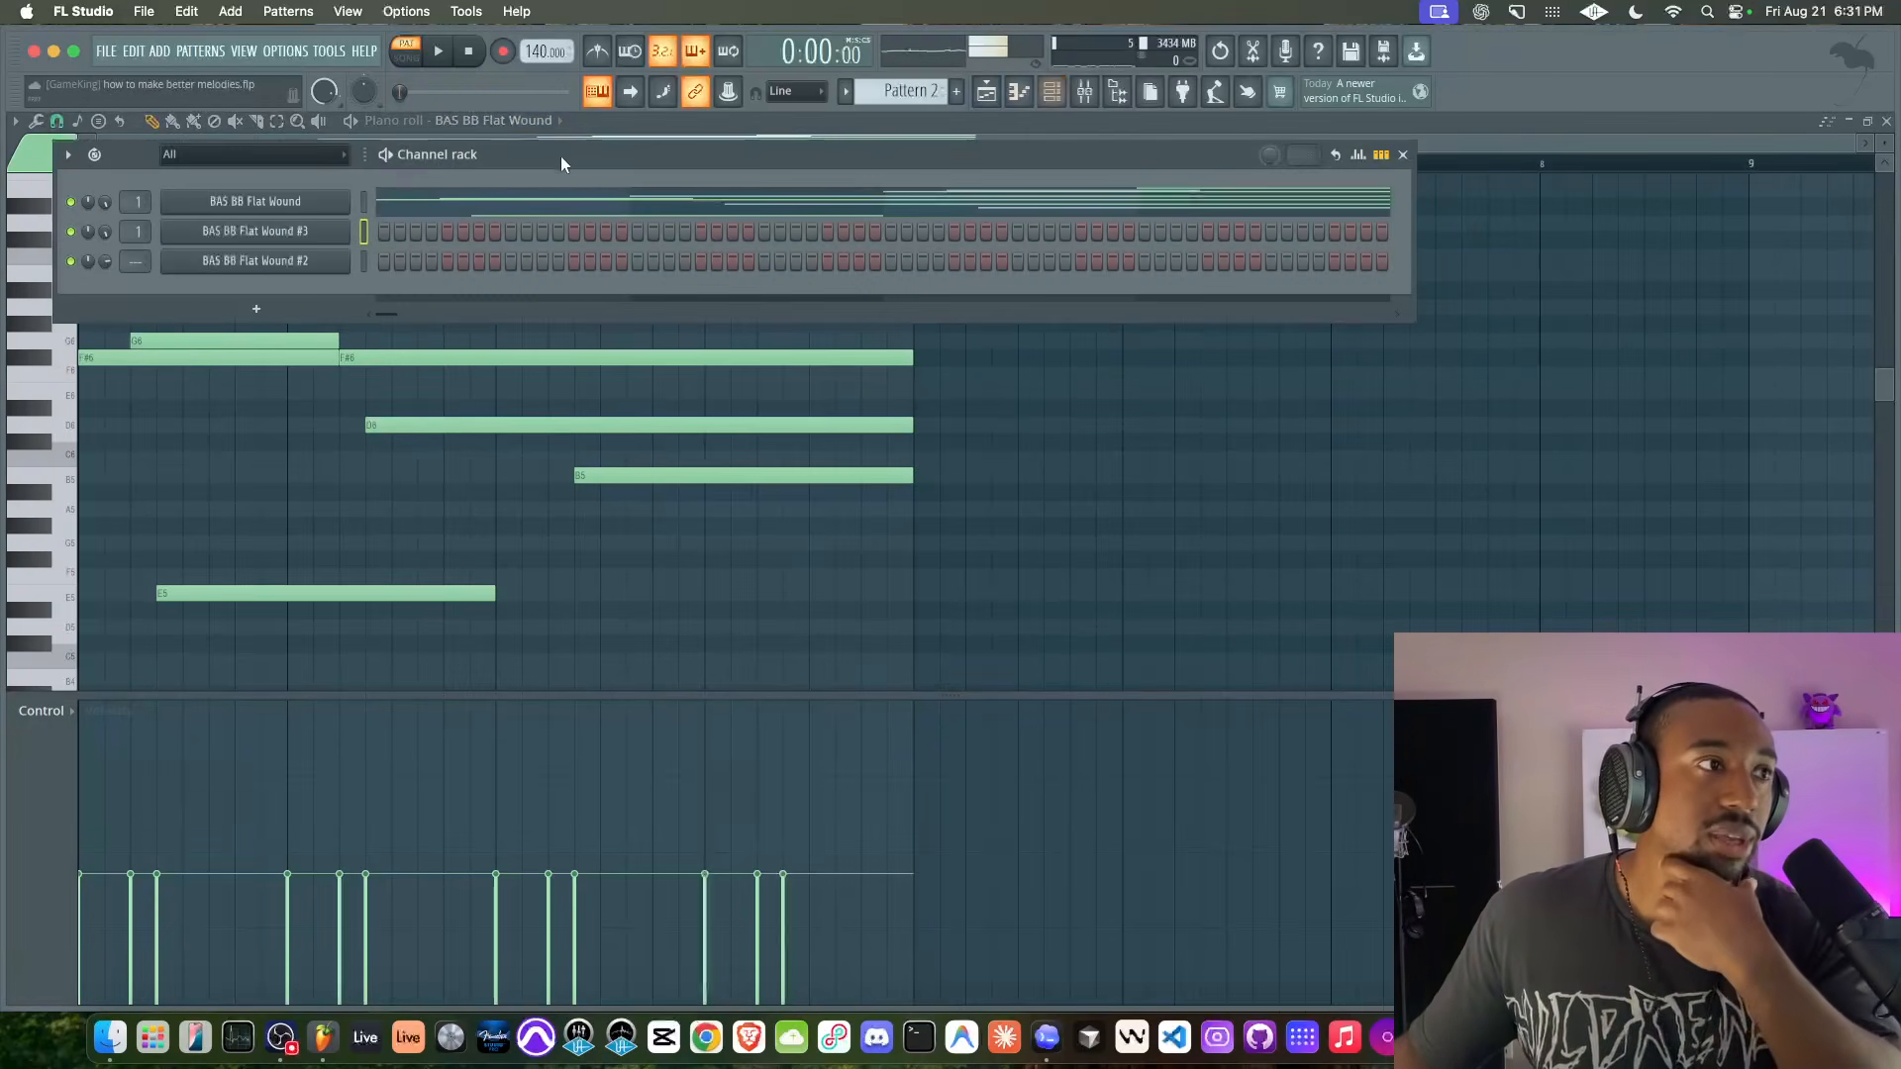
- Set the typing keyboard's root note to E and try out notes on the cloned channel over the playing pattern
click(598, 93)
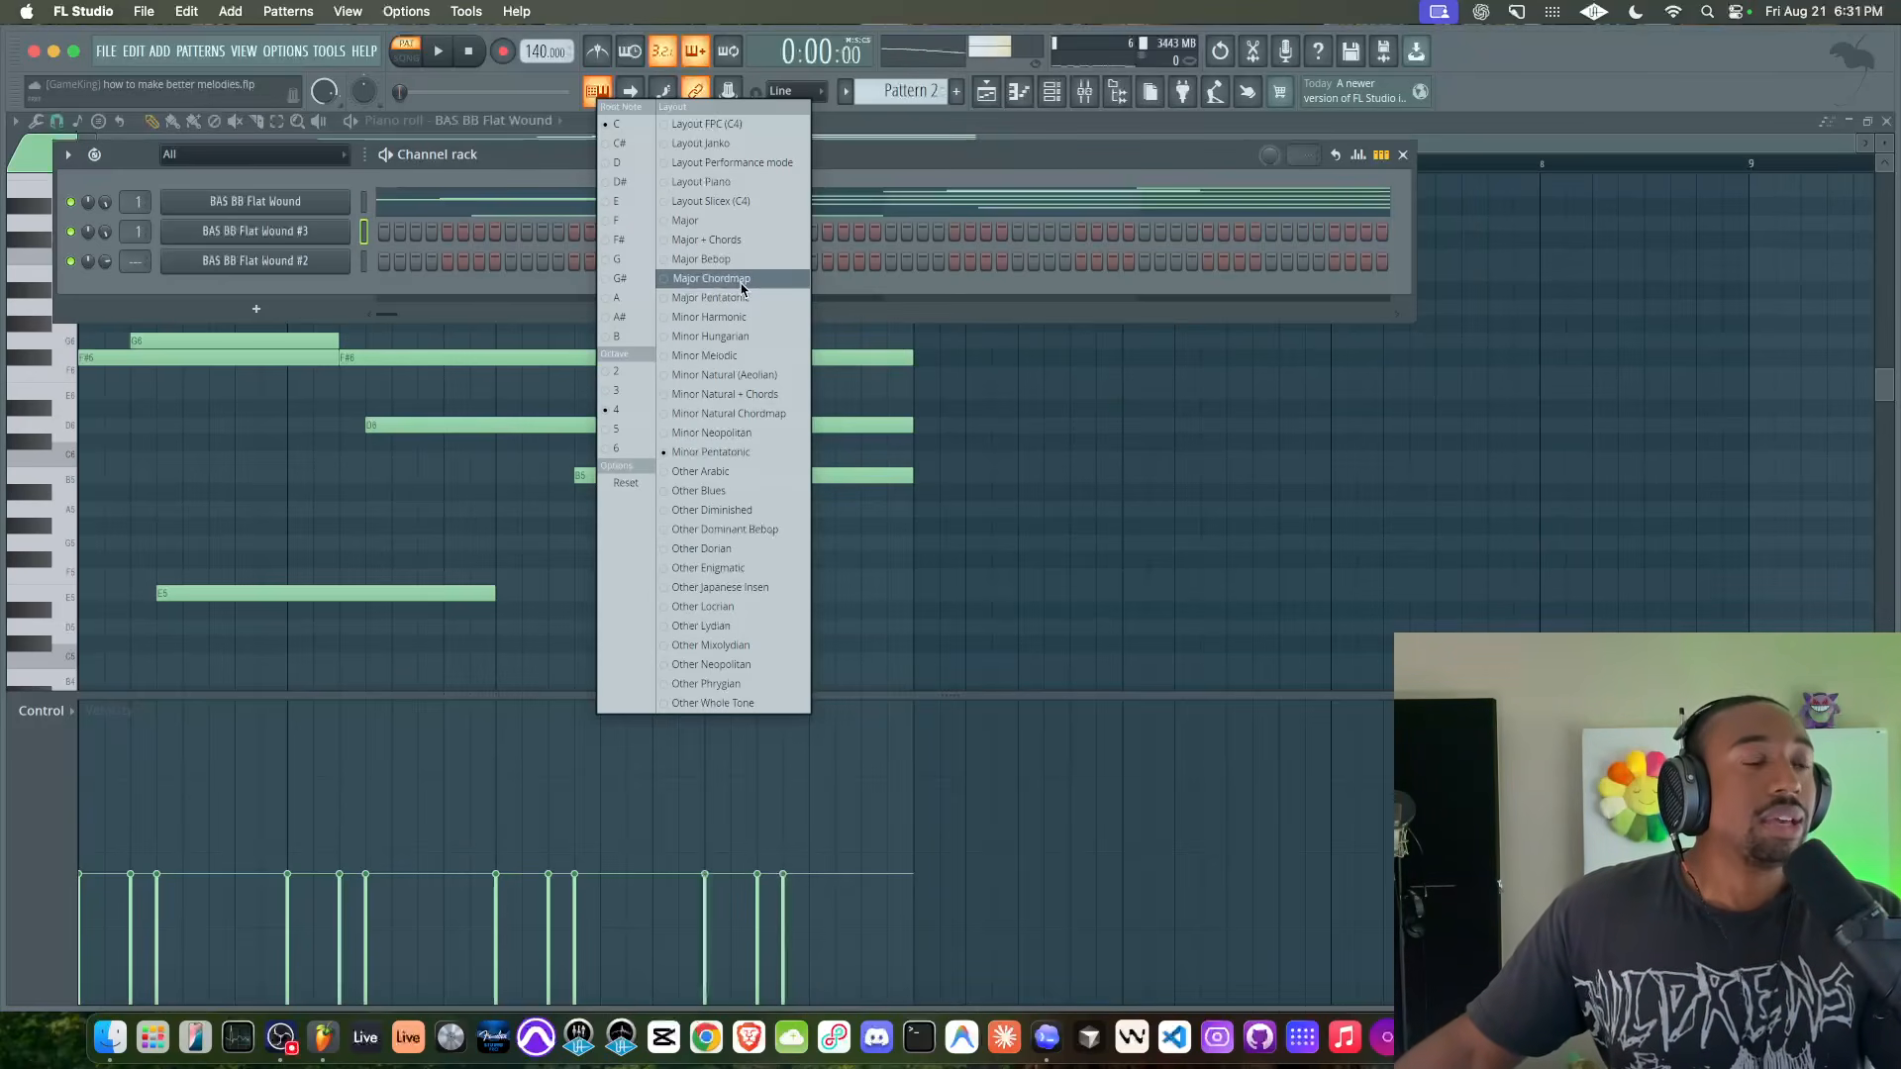
click(472, 295)
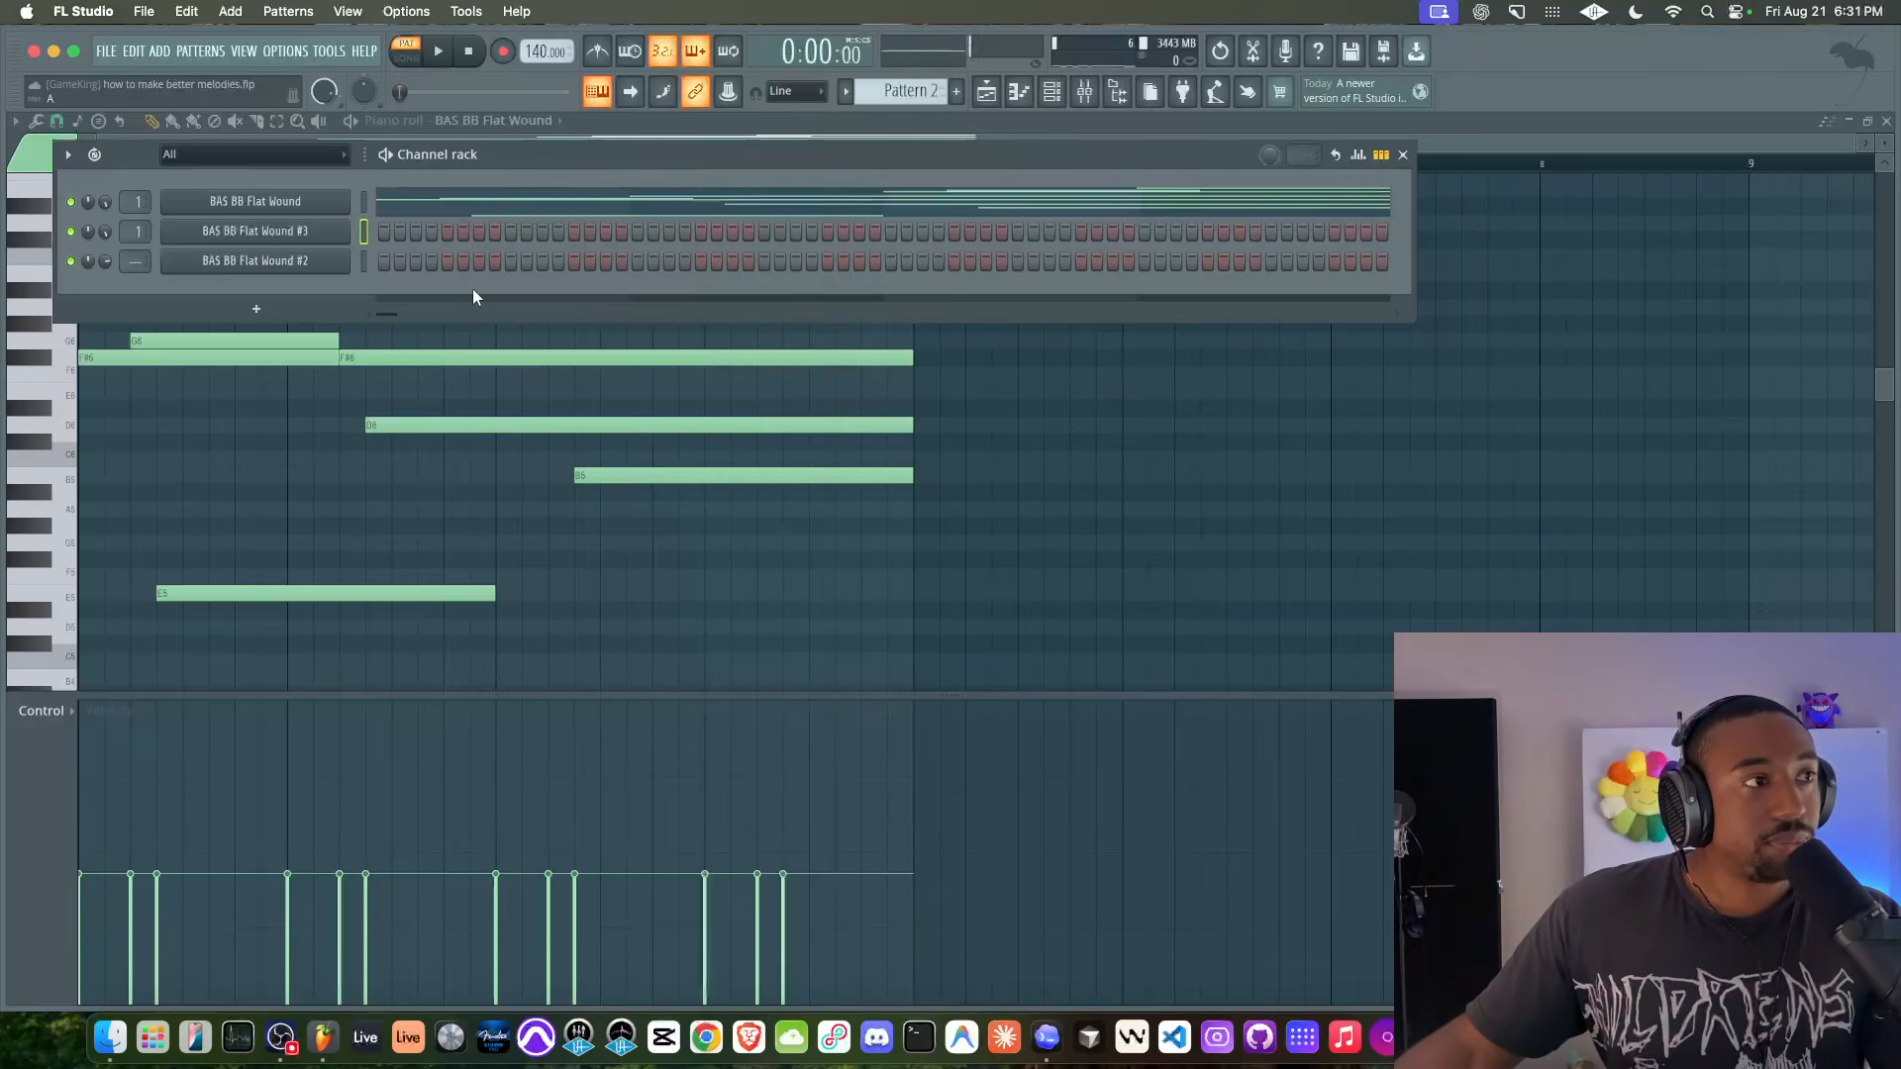
click(598, 92)
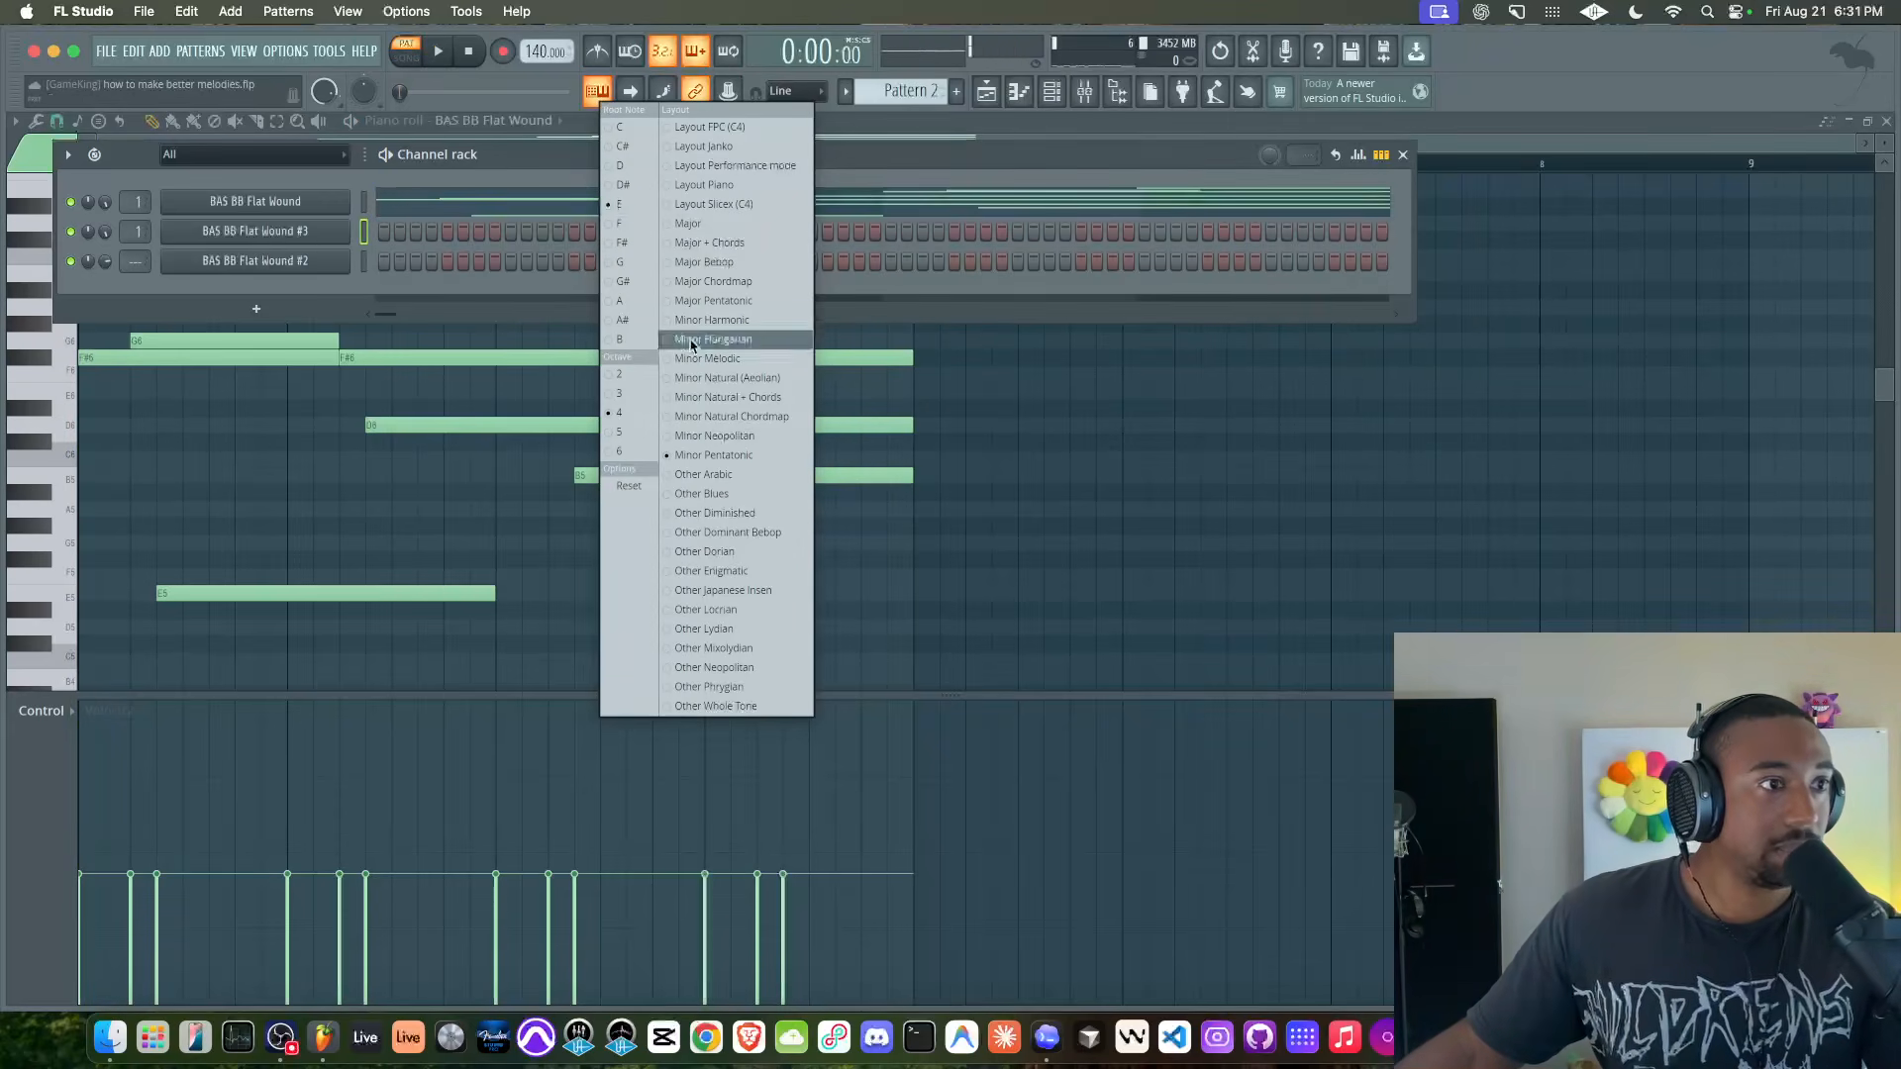
click(526, 294)
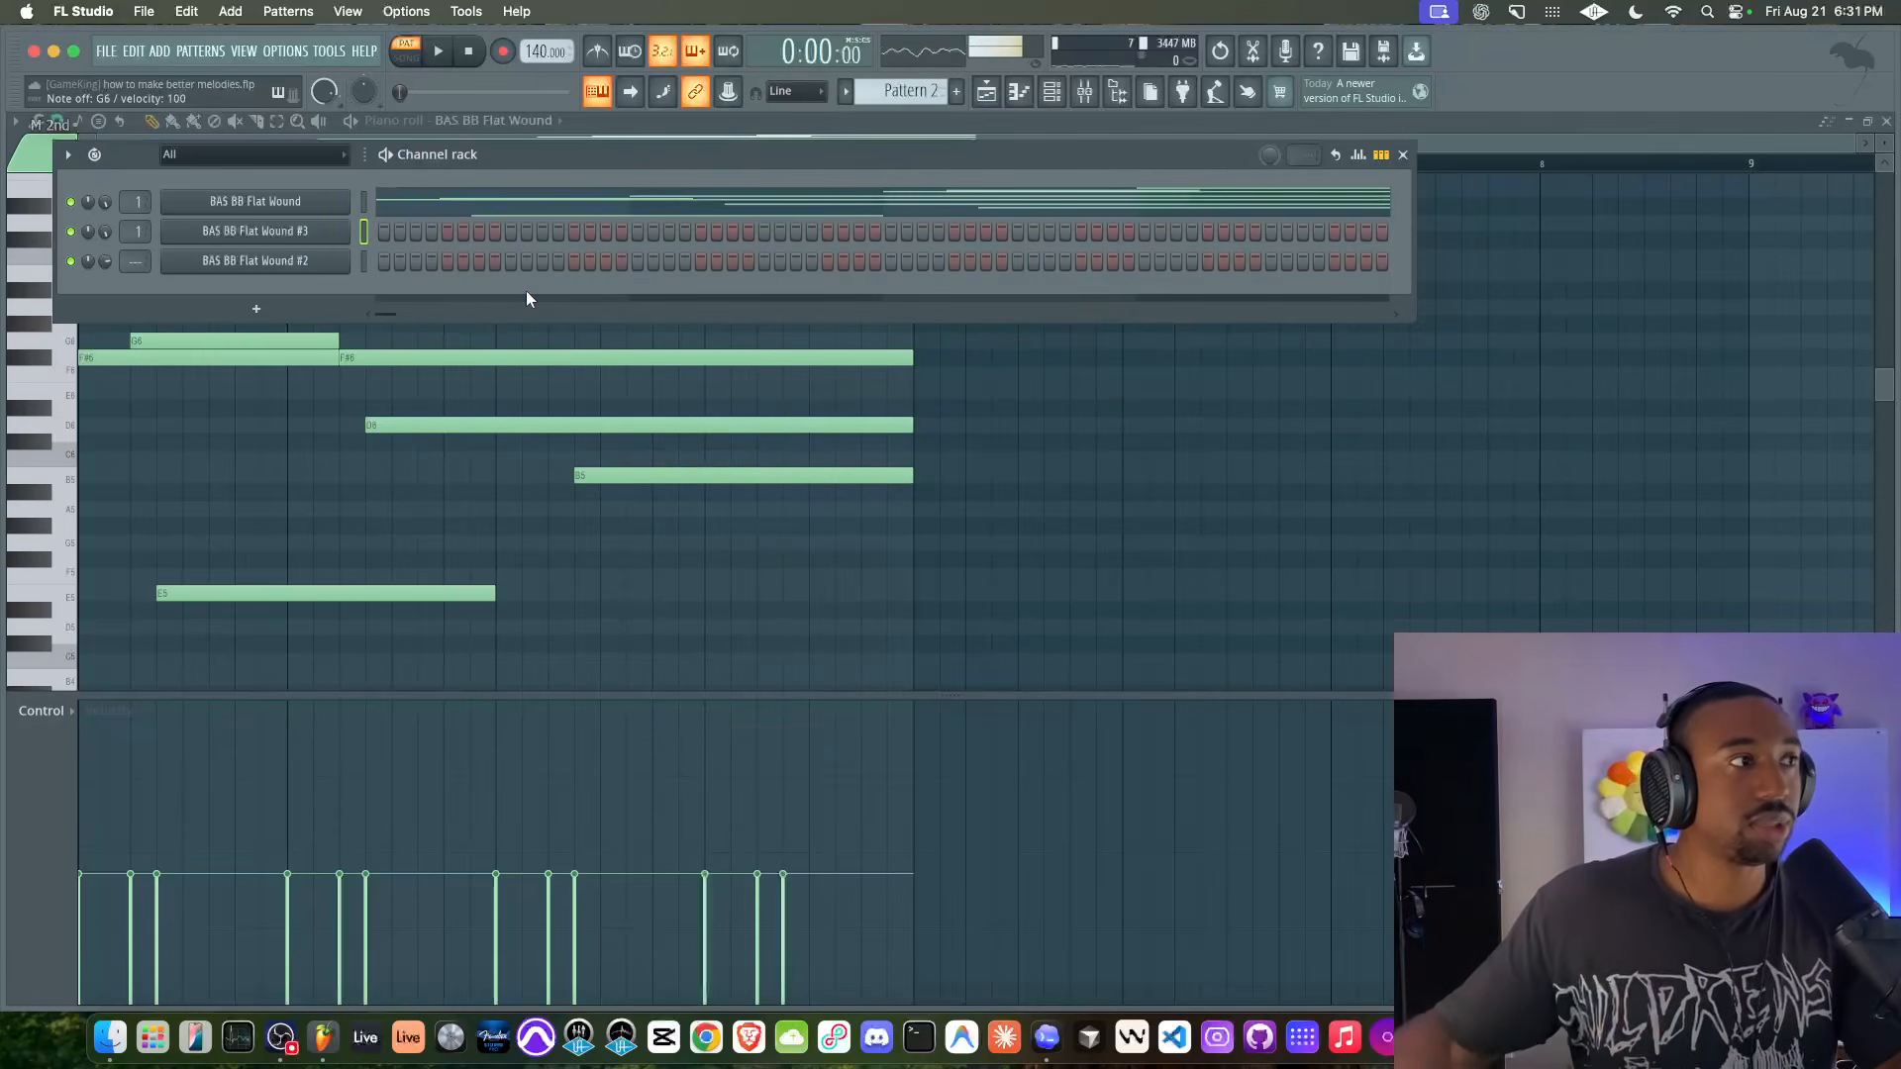
key(space)
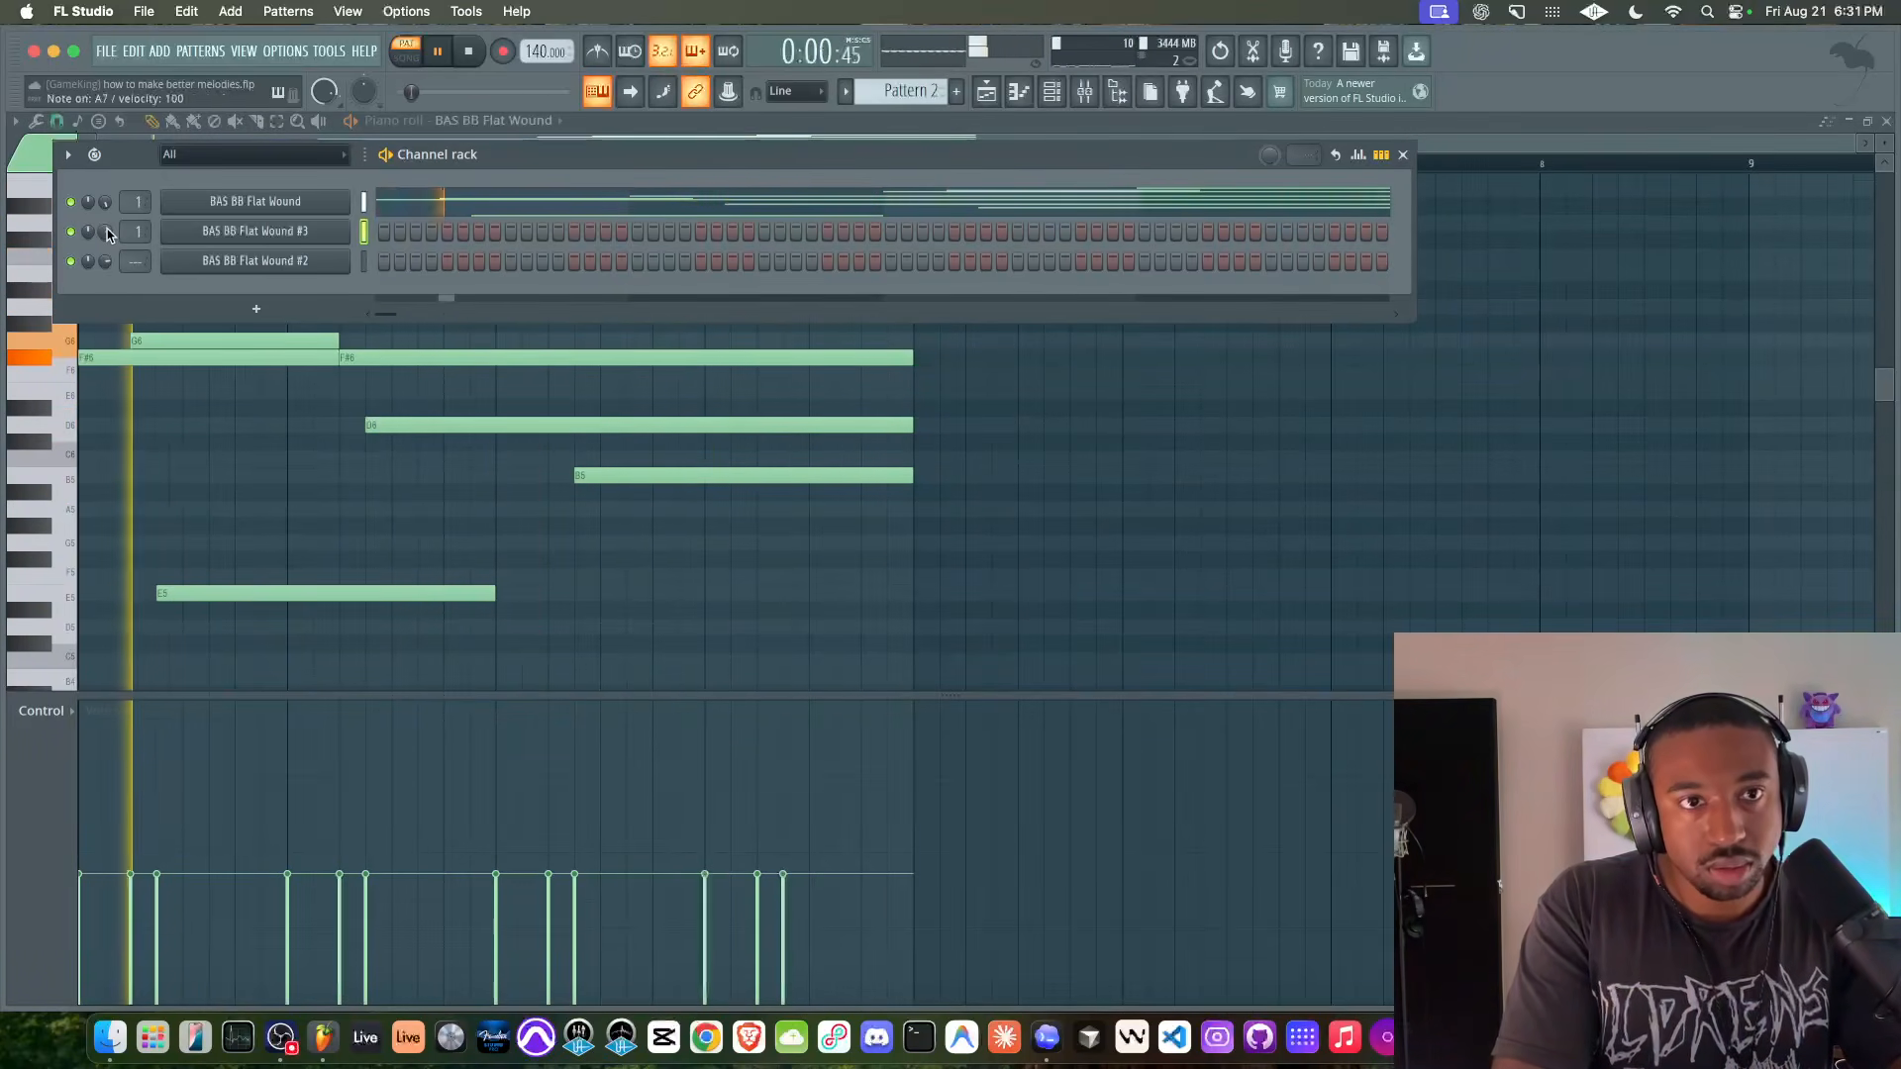
key(space)
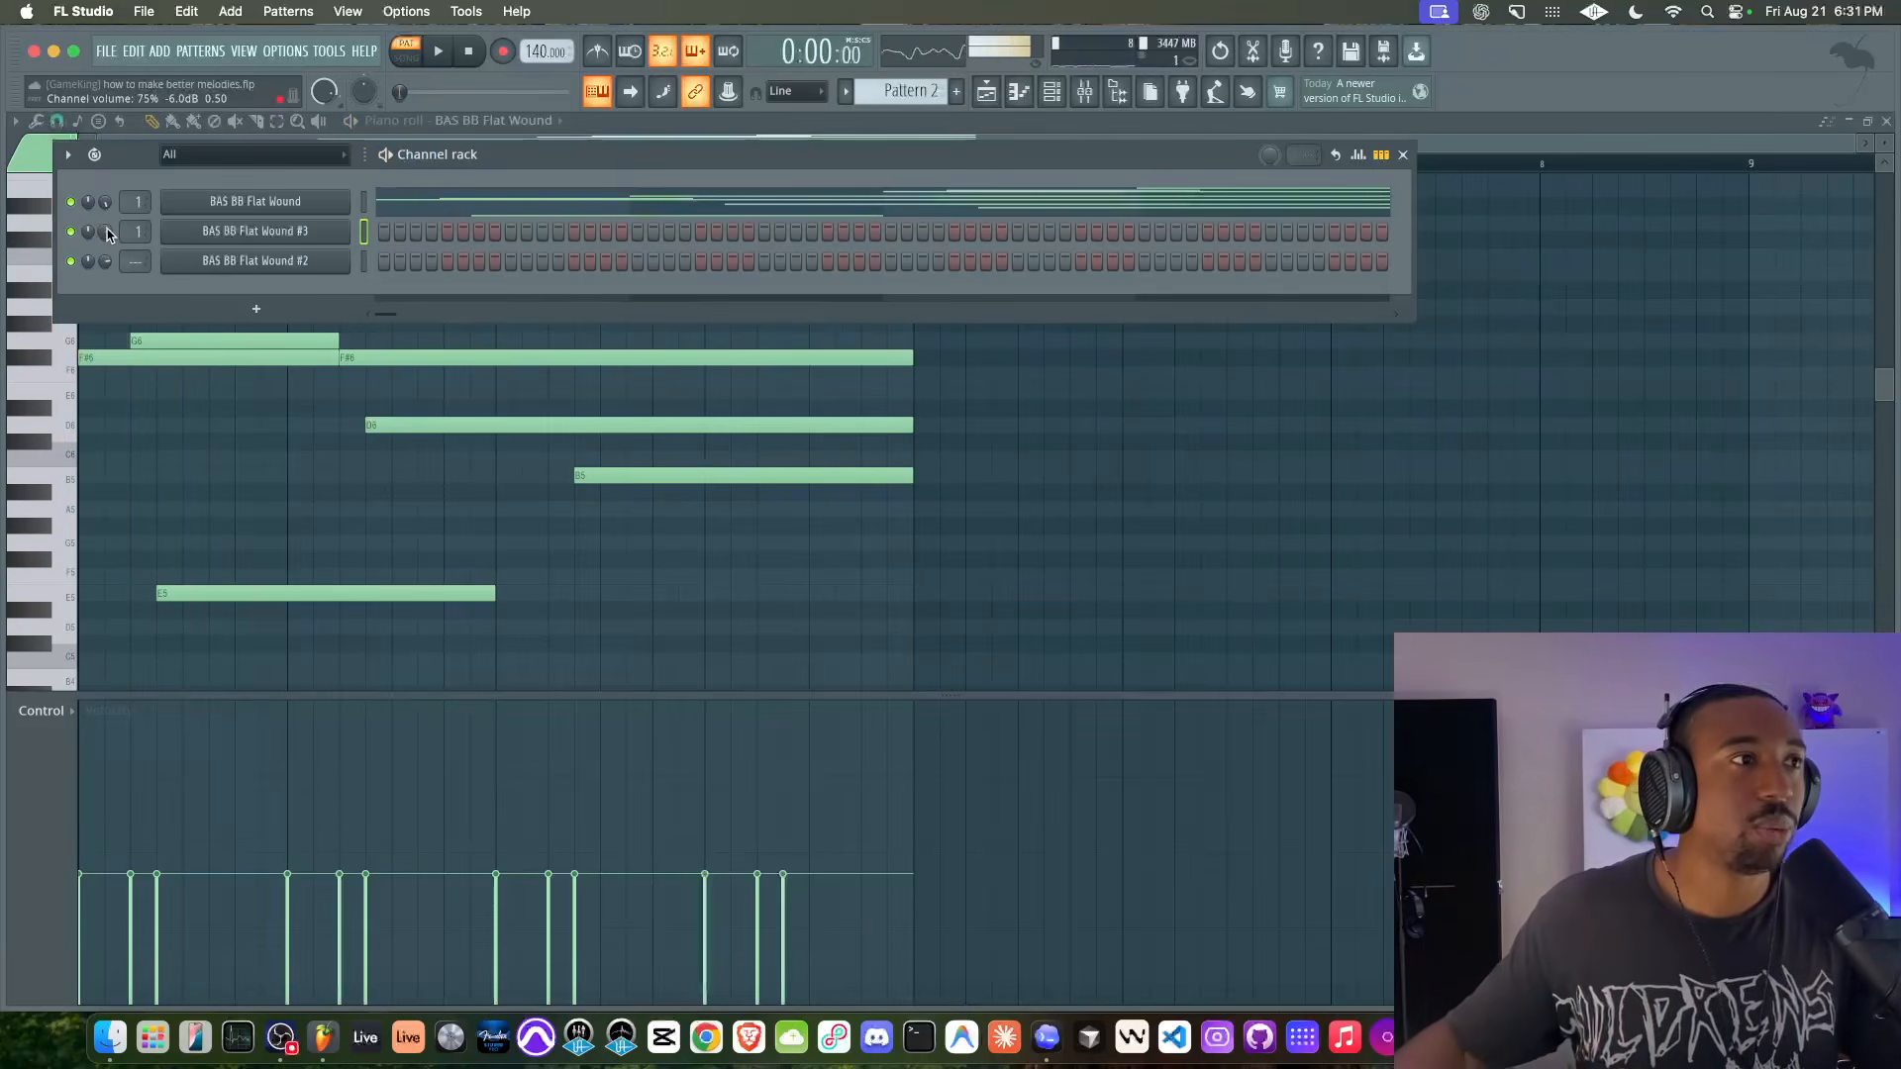
- Review the typing keyboard's root note, octave and scale options and toggle playback of the pattern
click(597, 91)
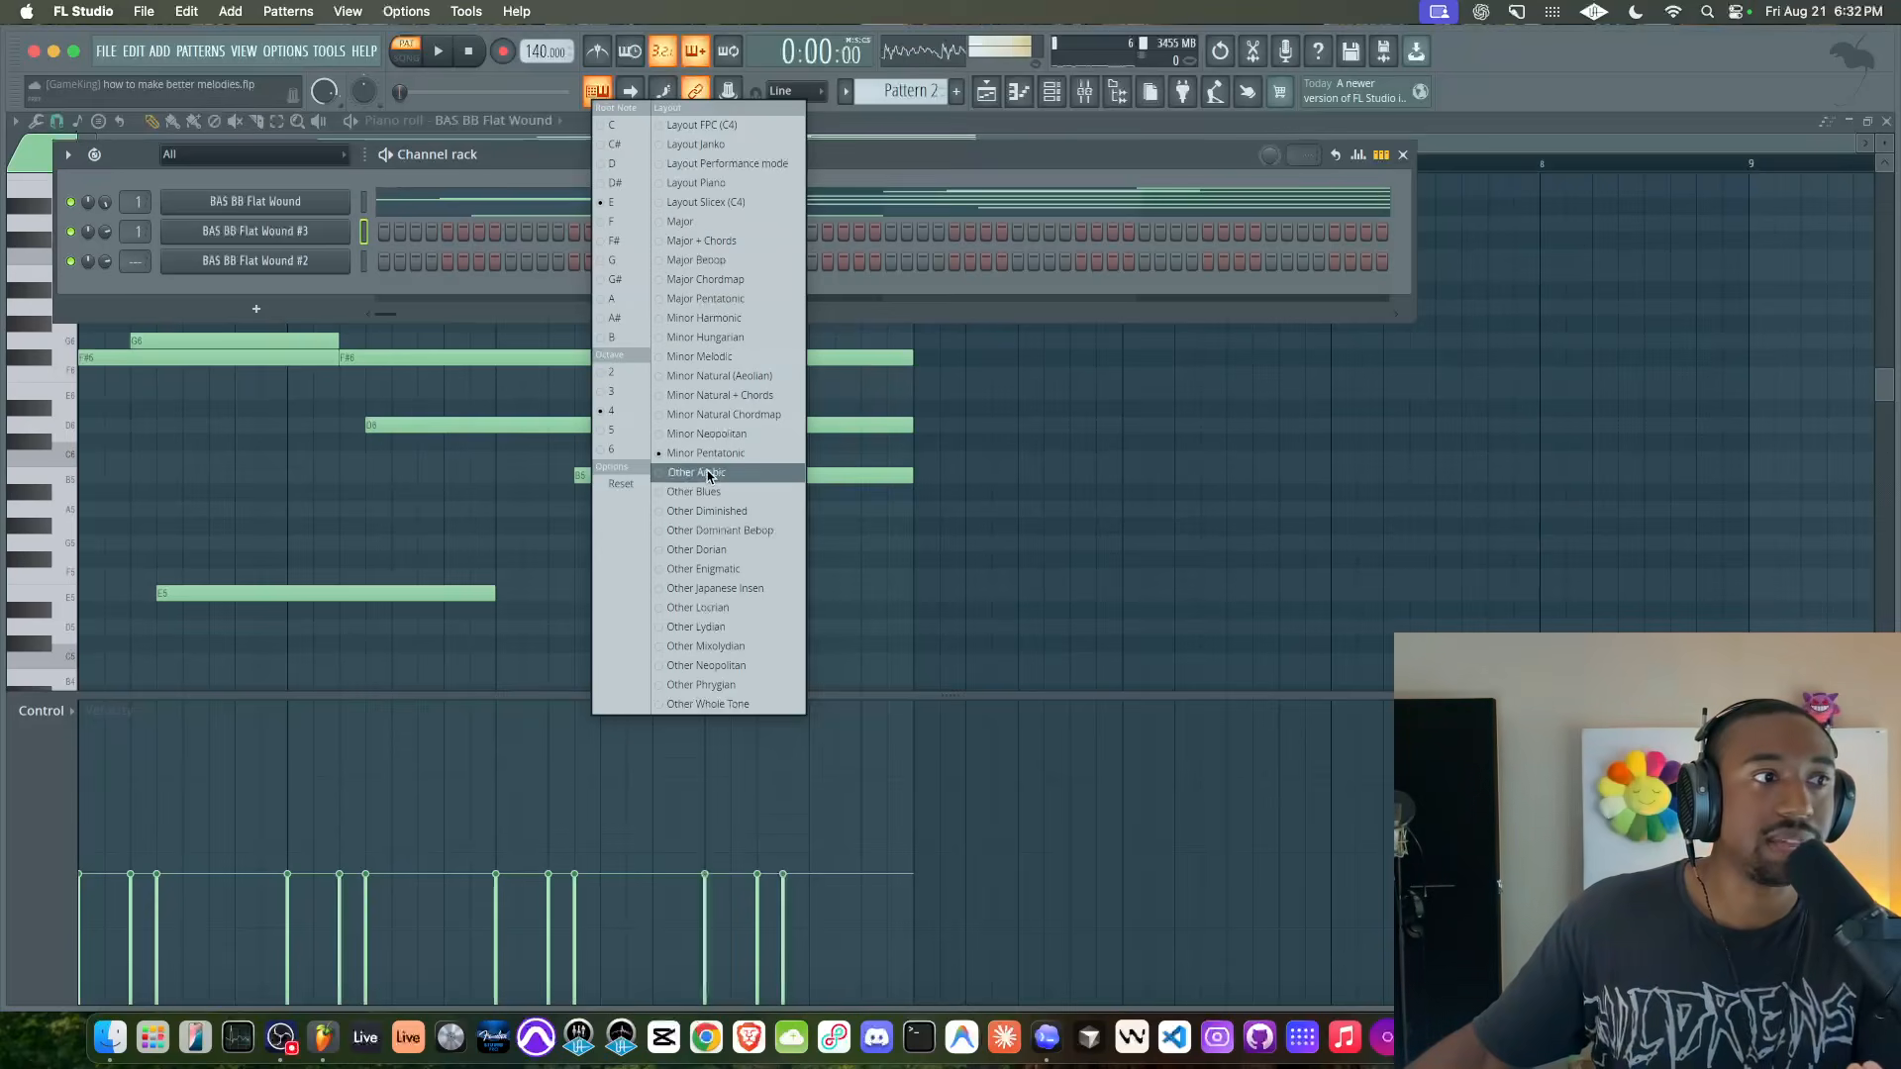
click(645, 489)
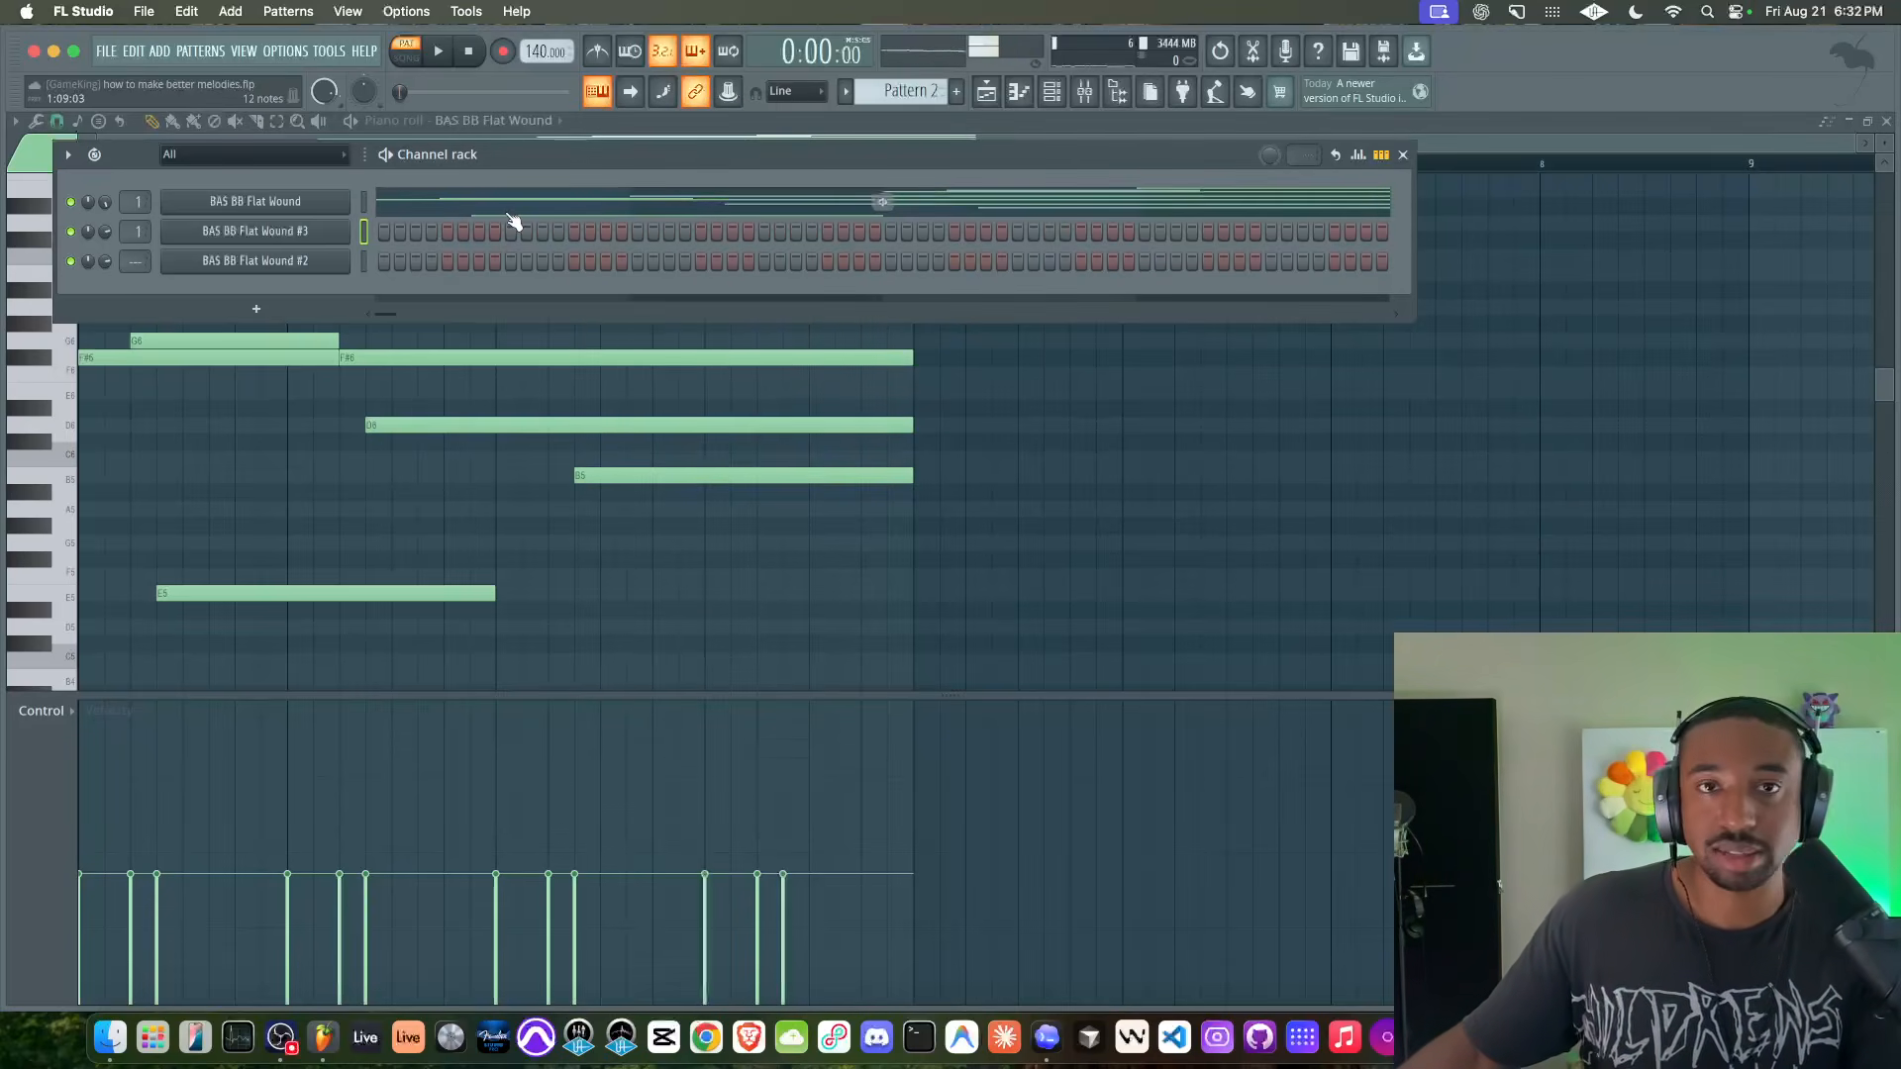
key(space)
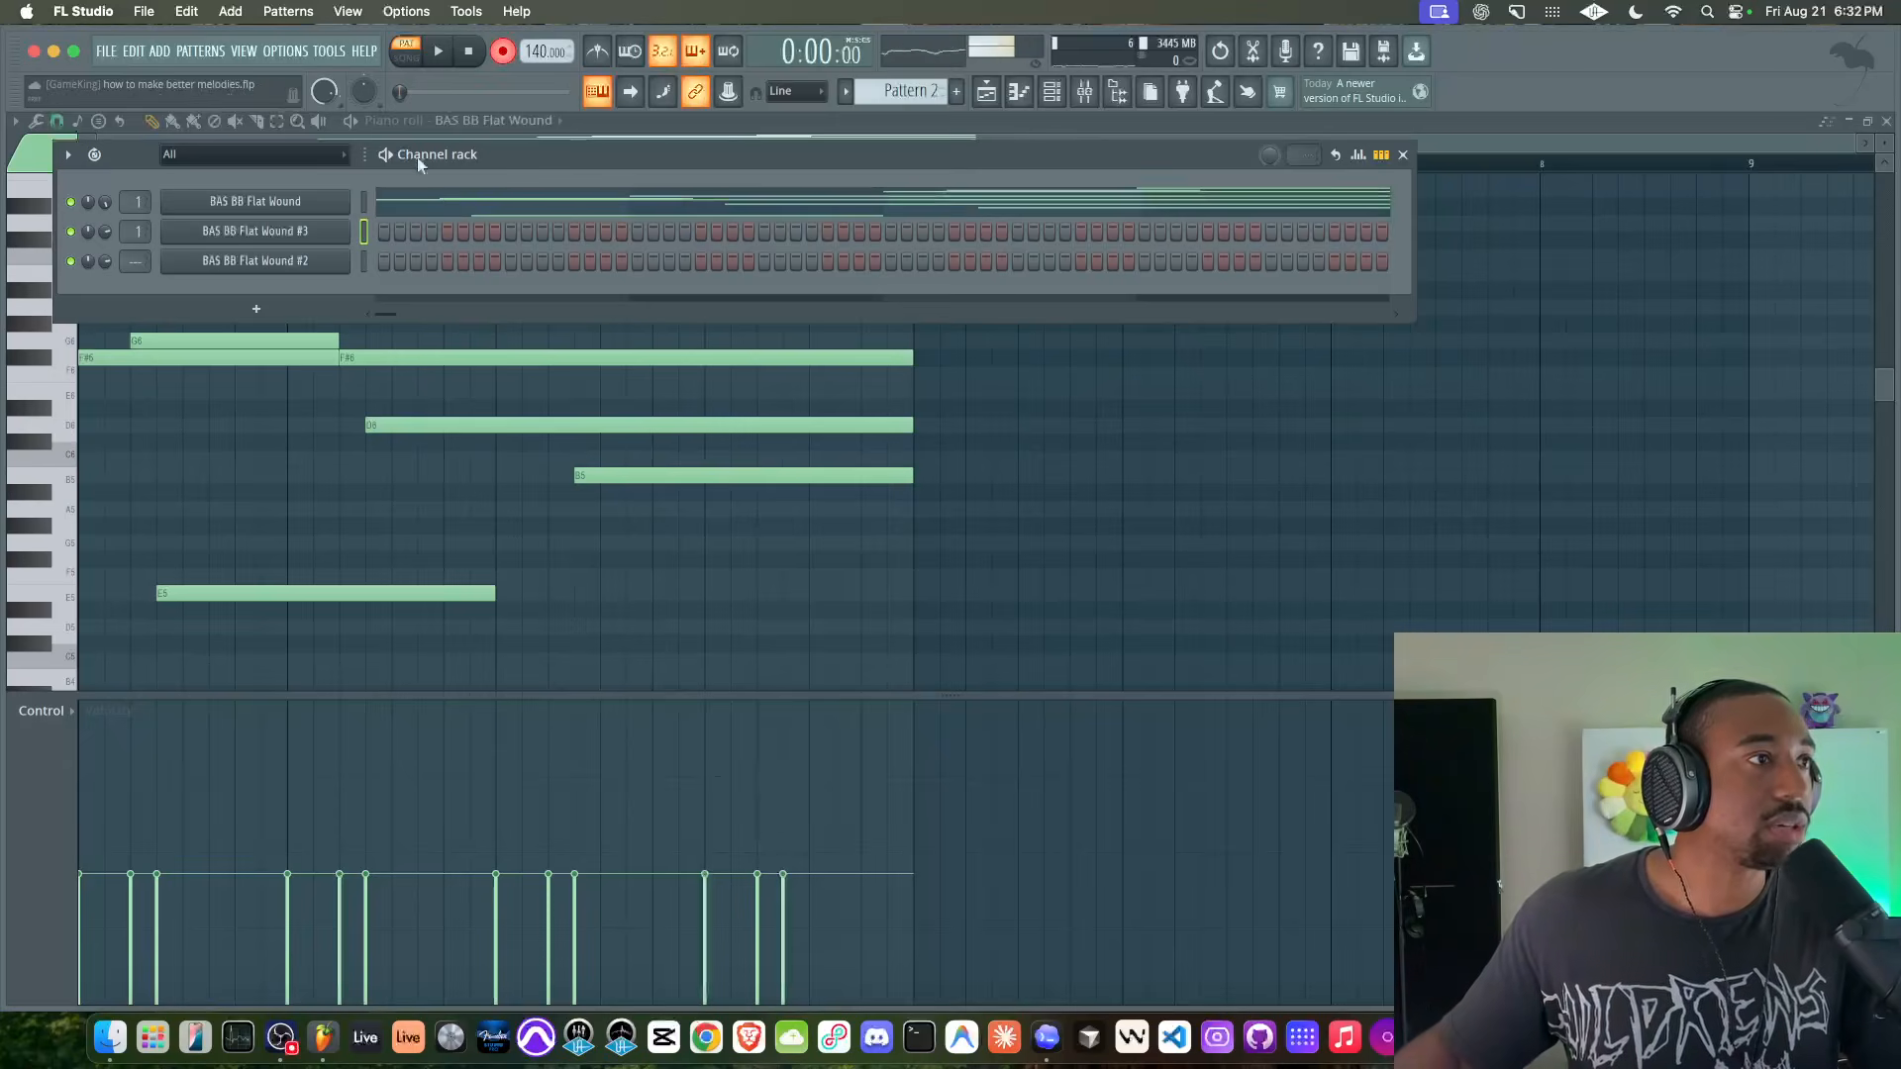
- Record a lead line in the BAS BB Flat Wound #3 piano roll: F#7 with B6 from late bar 1, B6 with E6 from late bar 3
right_click(348, 244)
click(377, 234)
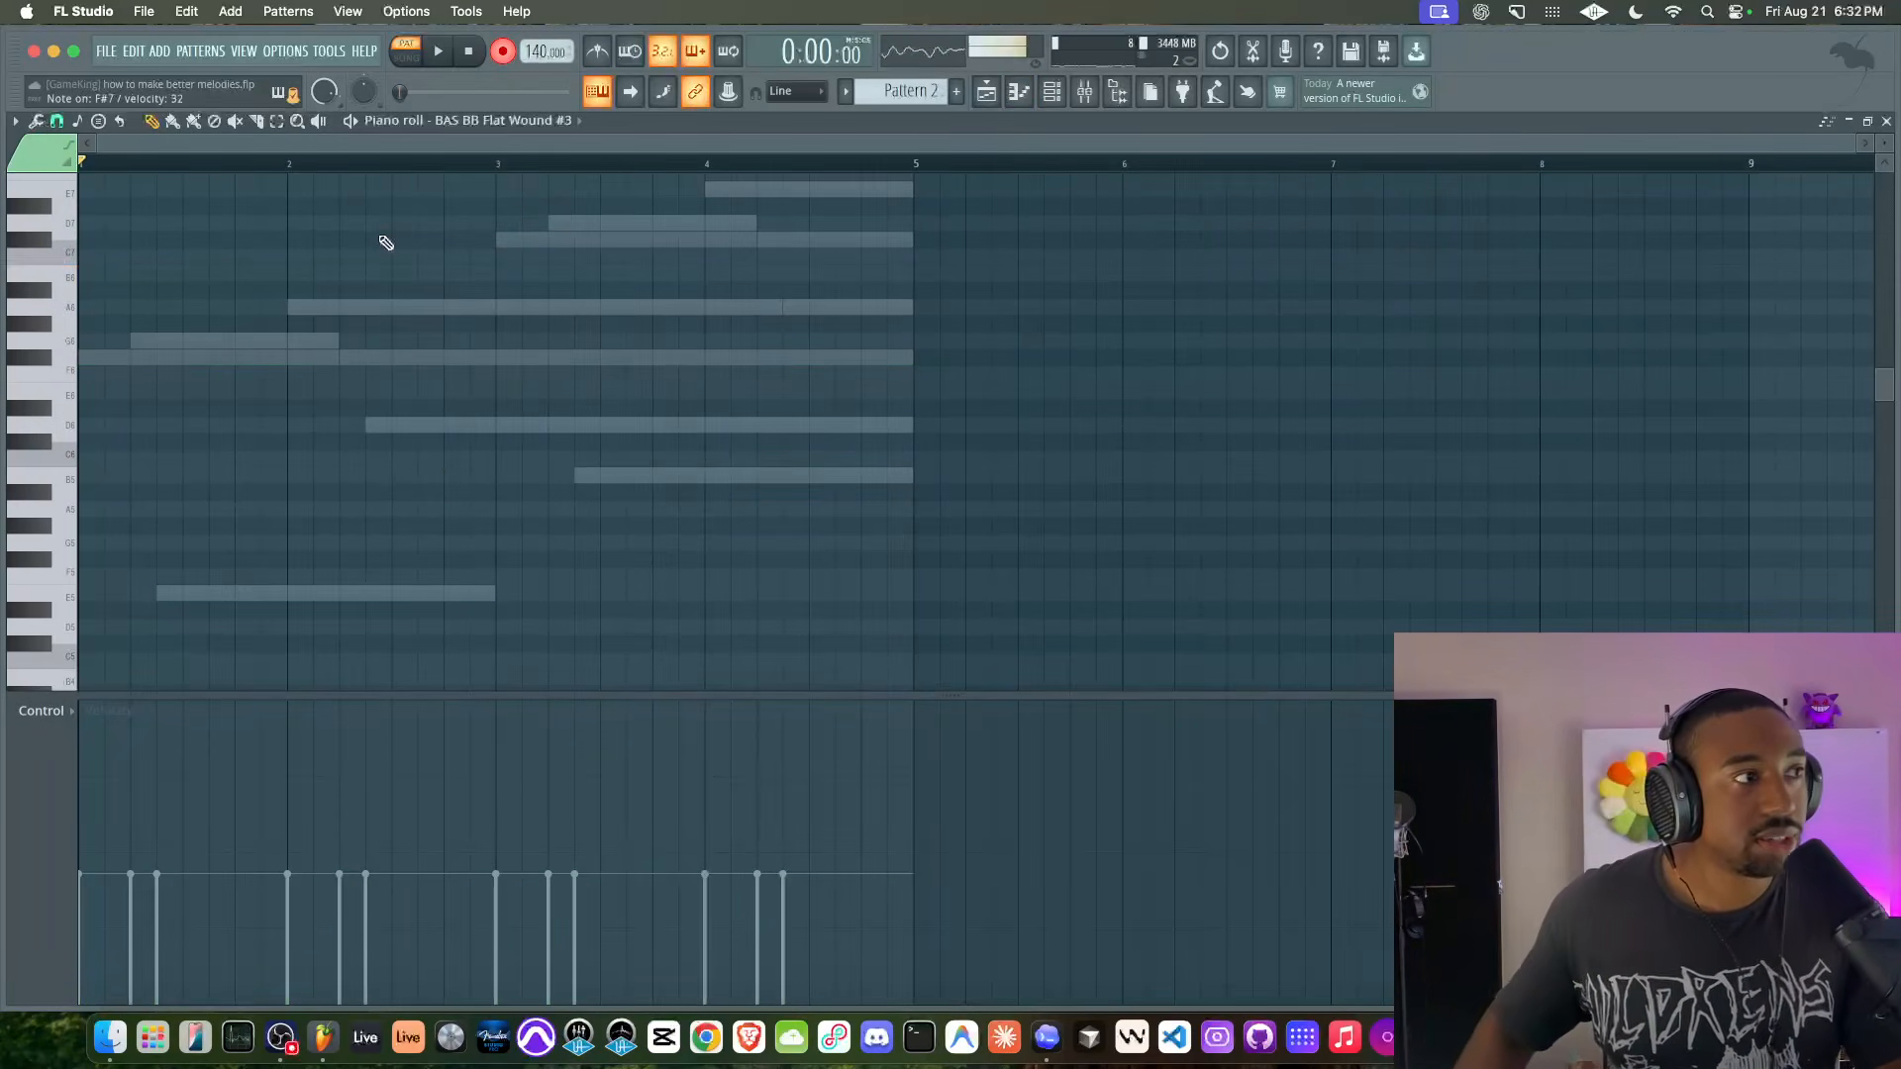
scroll(386, 242, up, 6)
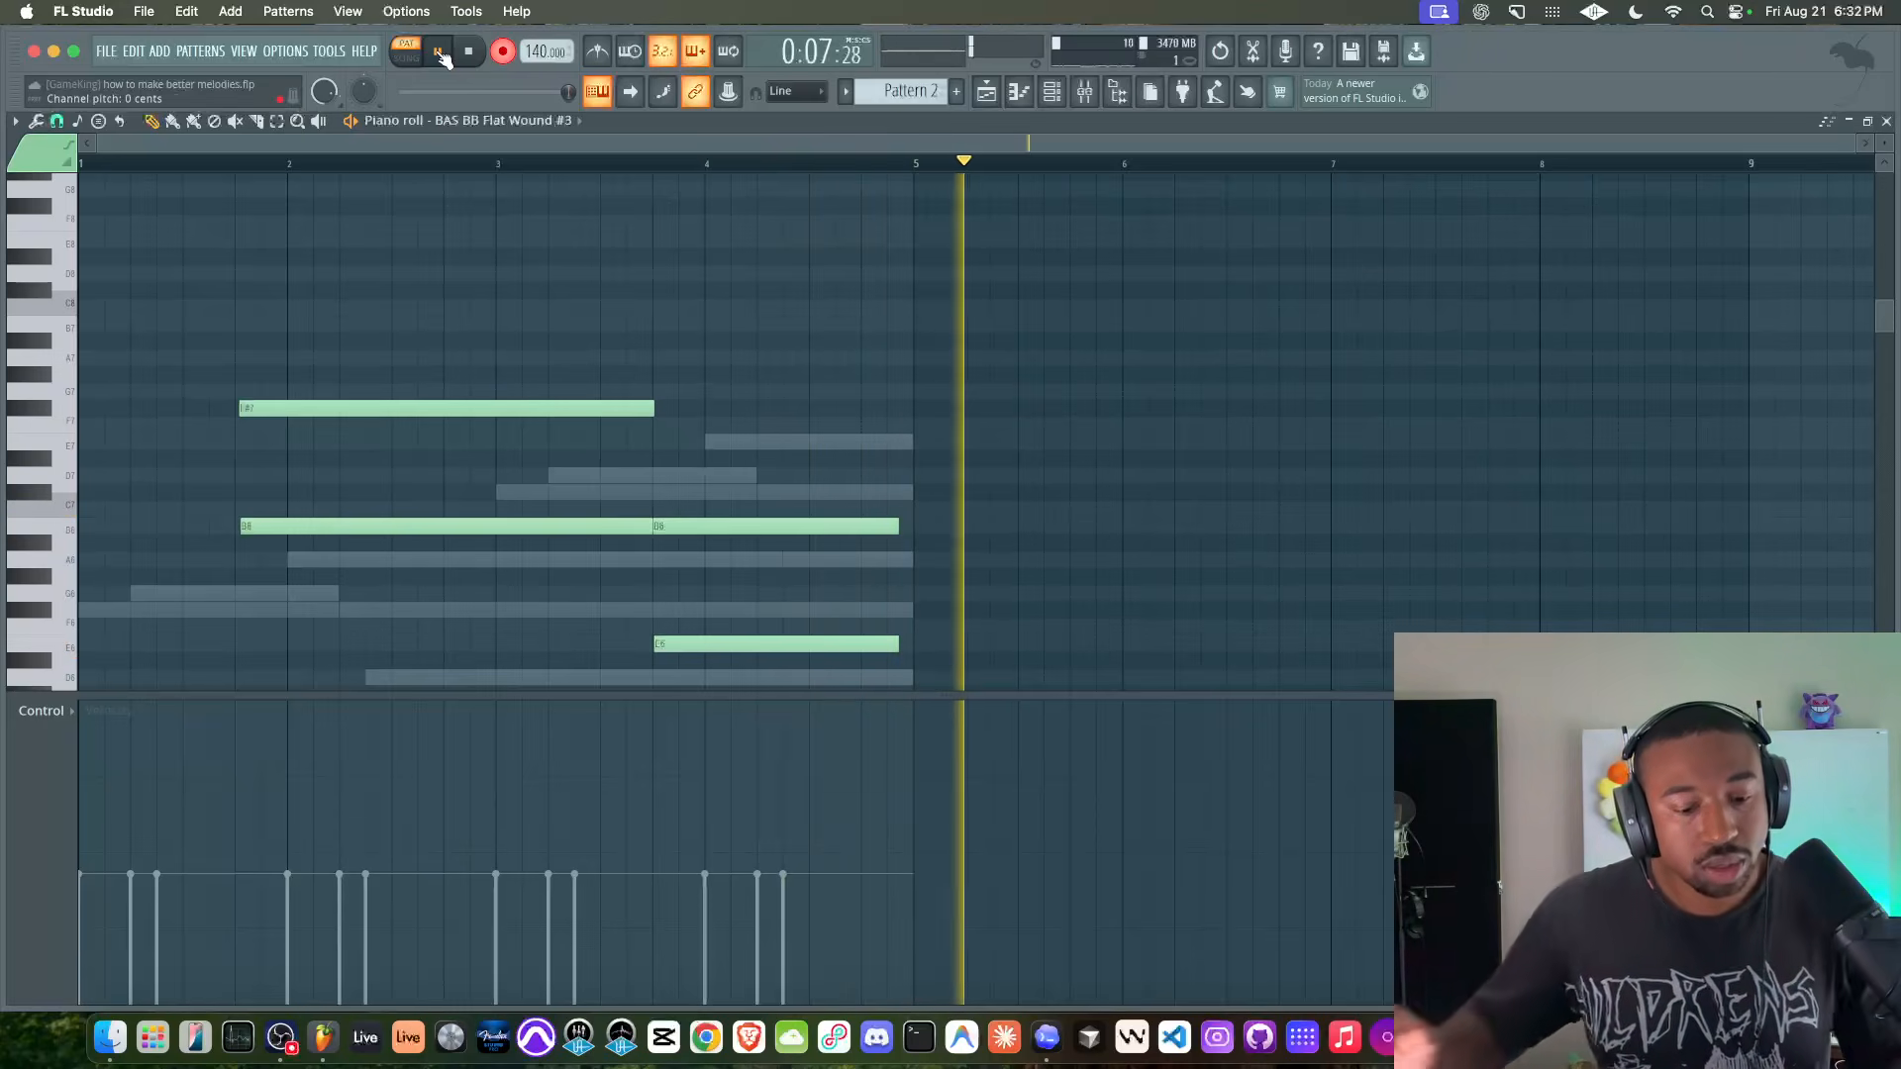
key(space)
- Play back the recorded lead line with the bass melody and select all the notes on BAS BB Flat Wound #3
scroll(590, 280, down, 2)
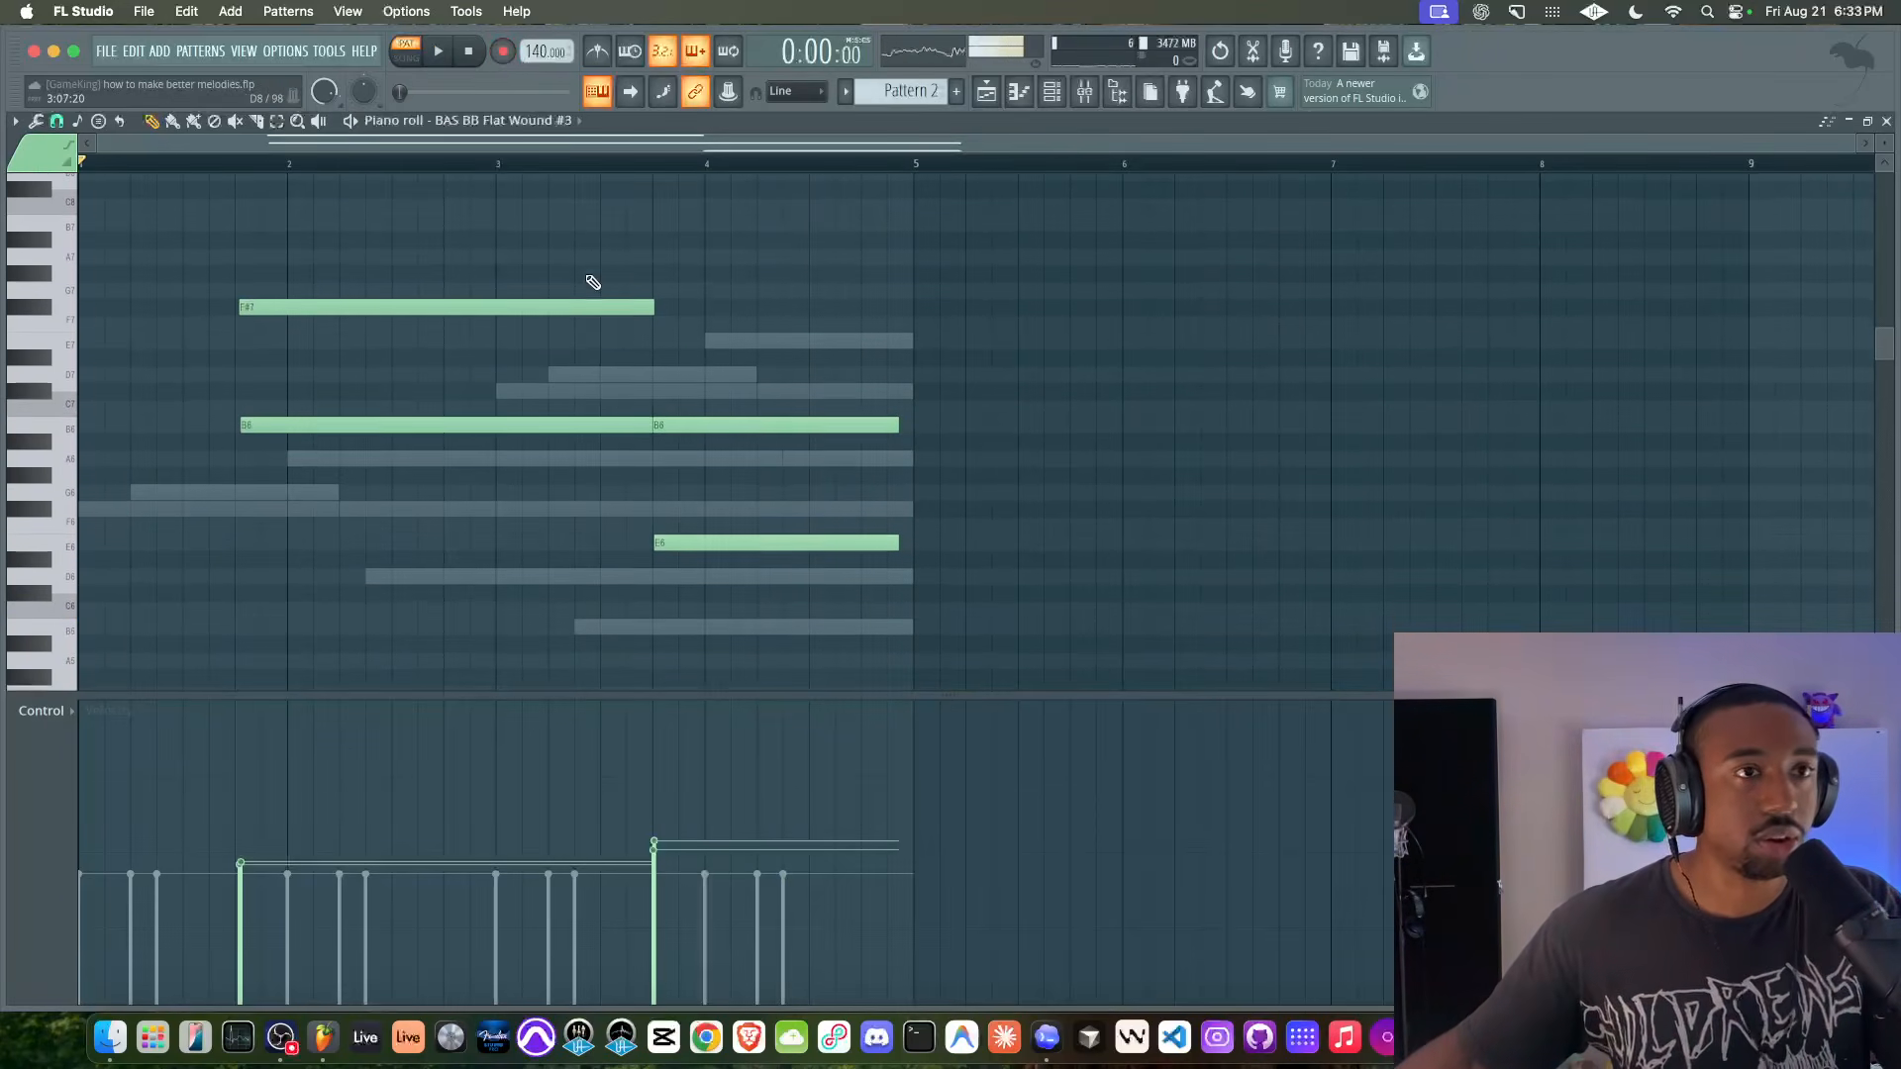
key(space)
click(1054, 99)
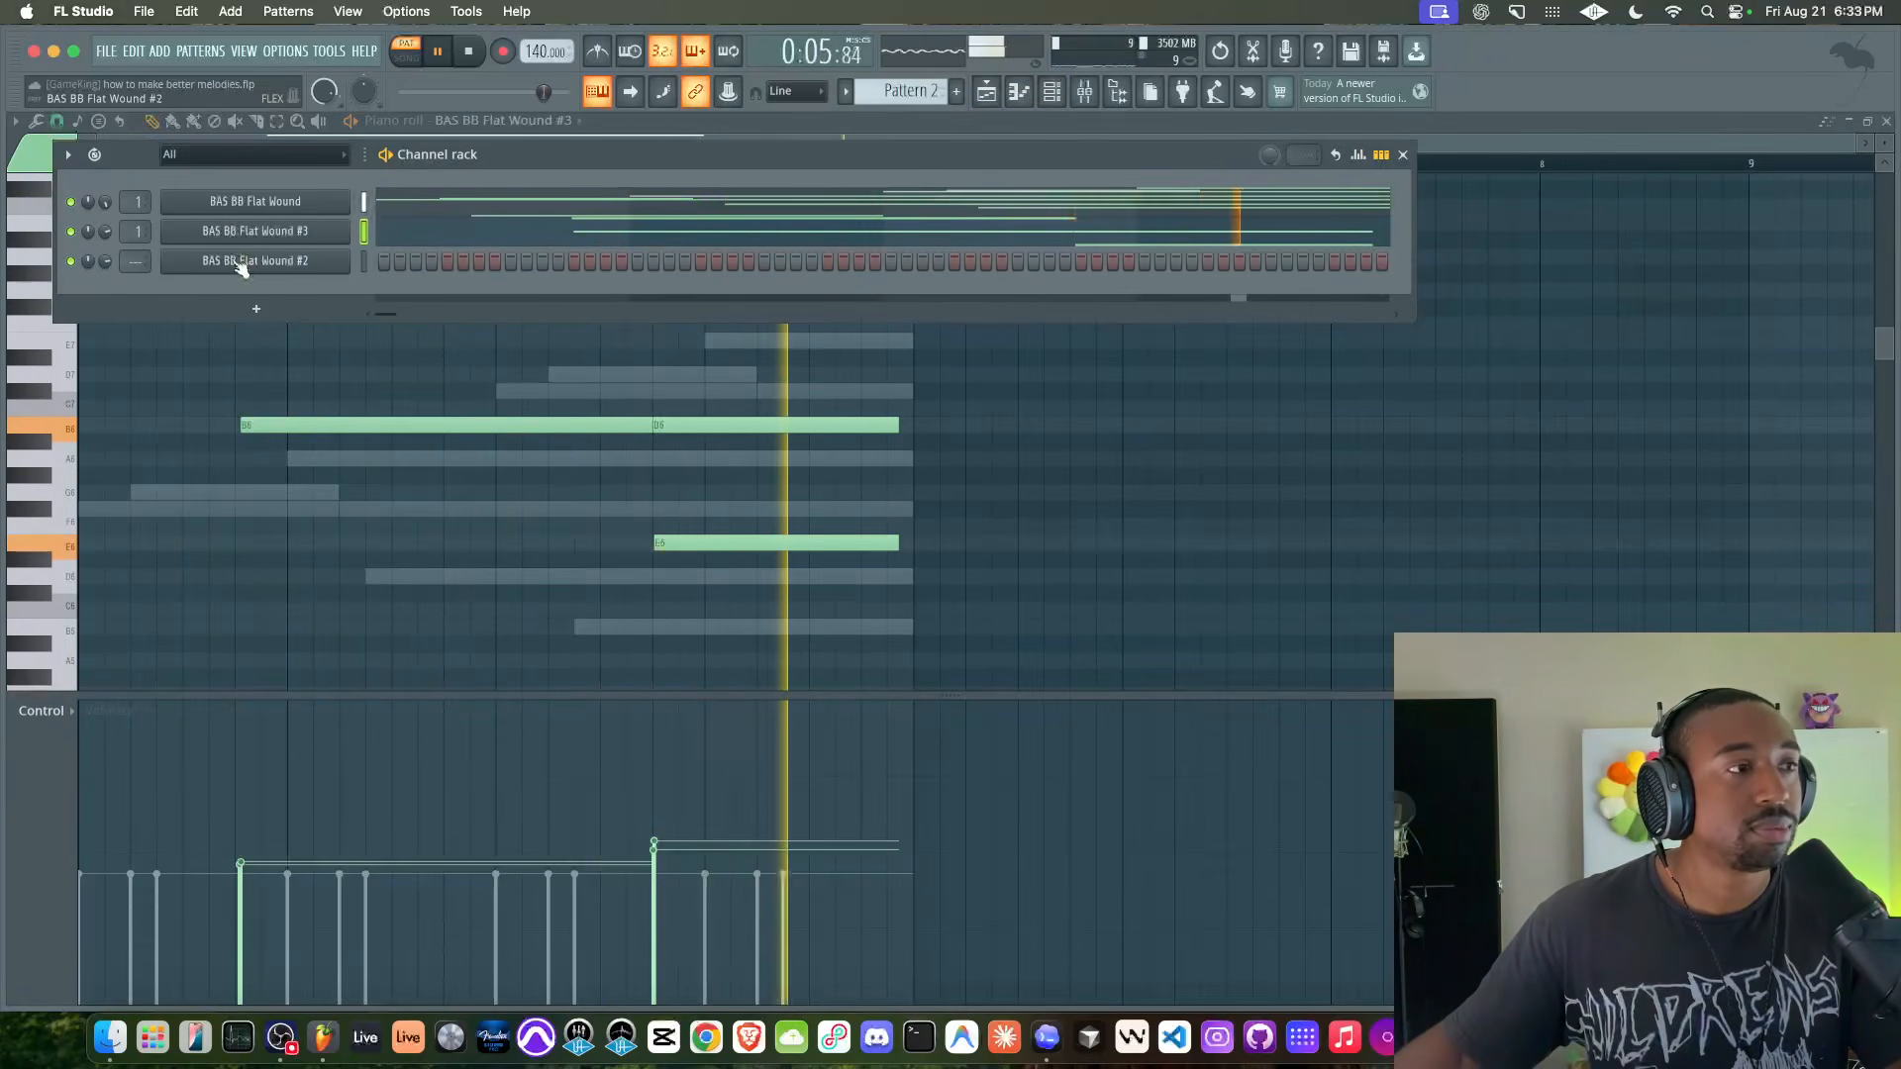
click(256, 371)
drag(597, 272, 732, 579)
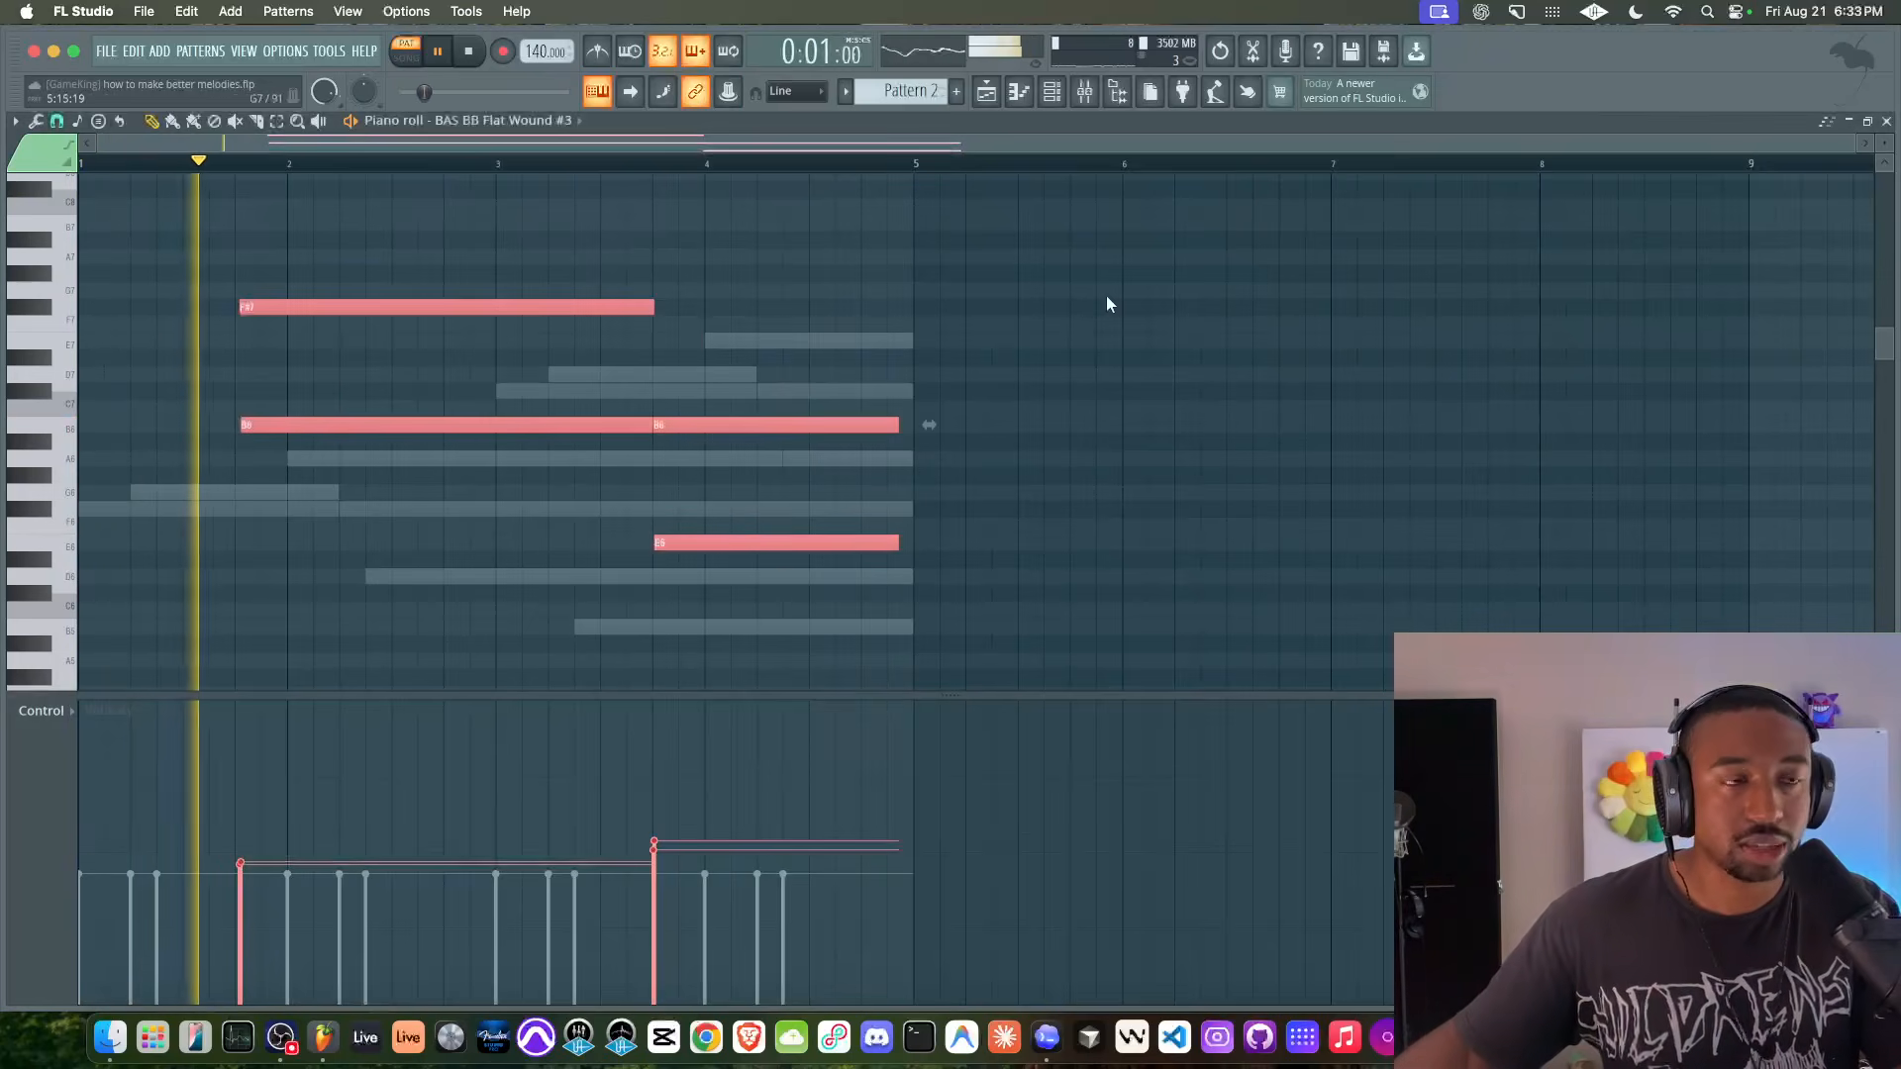
- Route BAS BB Flat Wound #3 to mixer track 2 and load Fruity Flanger and Fruity Stereo Shaper in its first two effect slots
click(1052, 93)
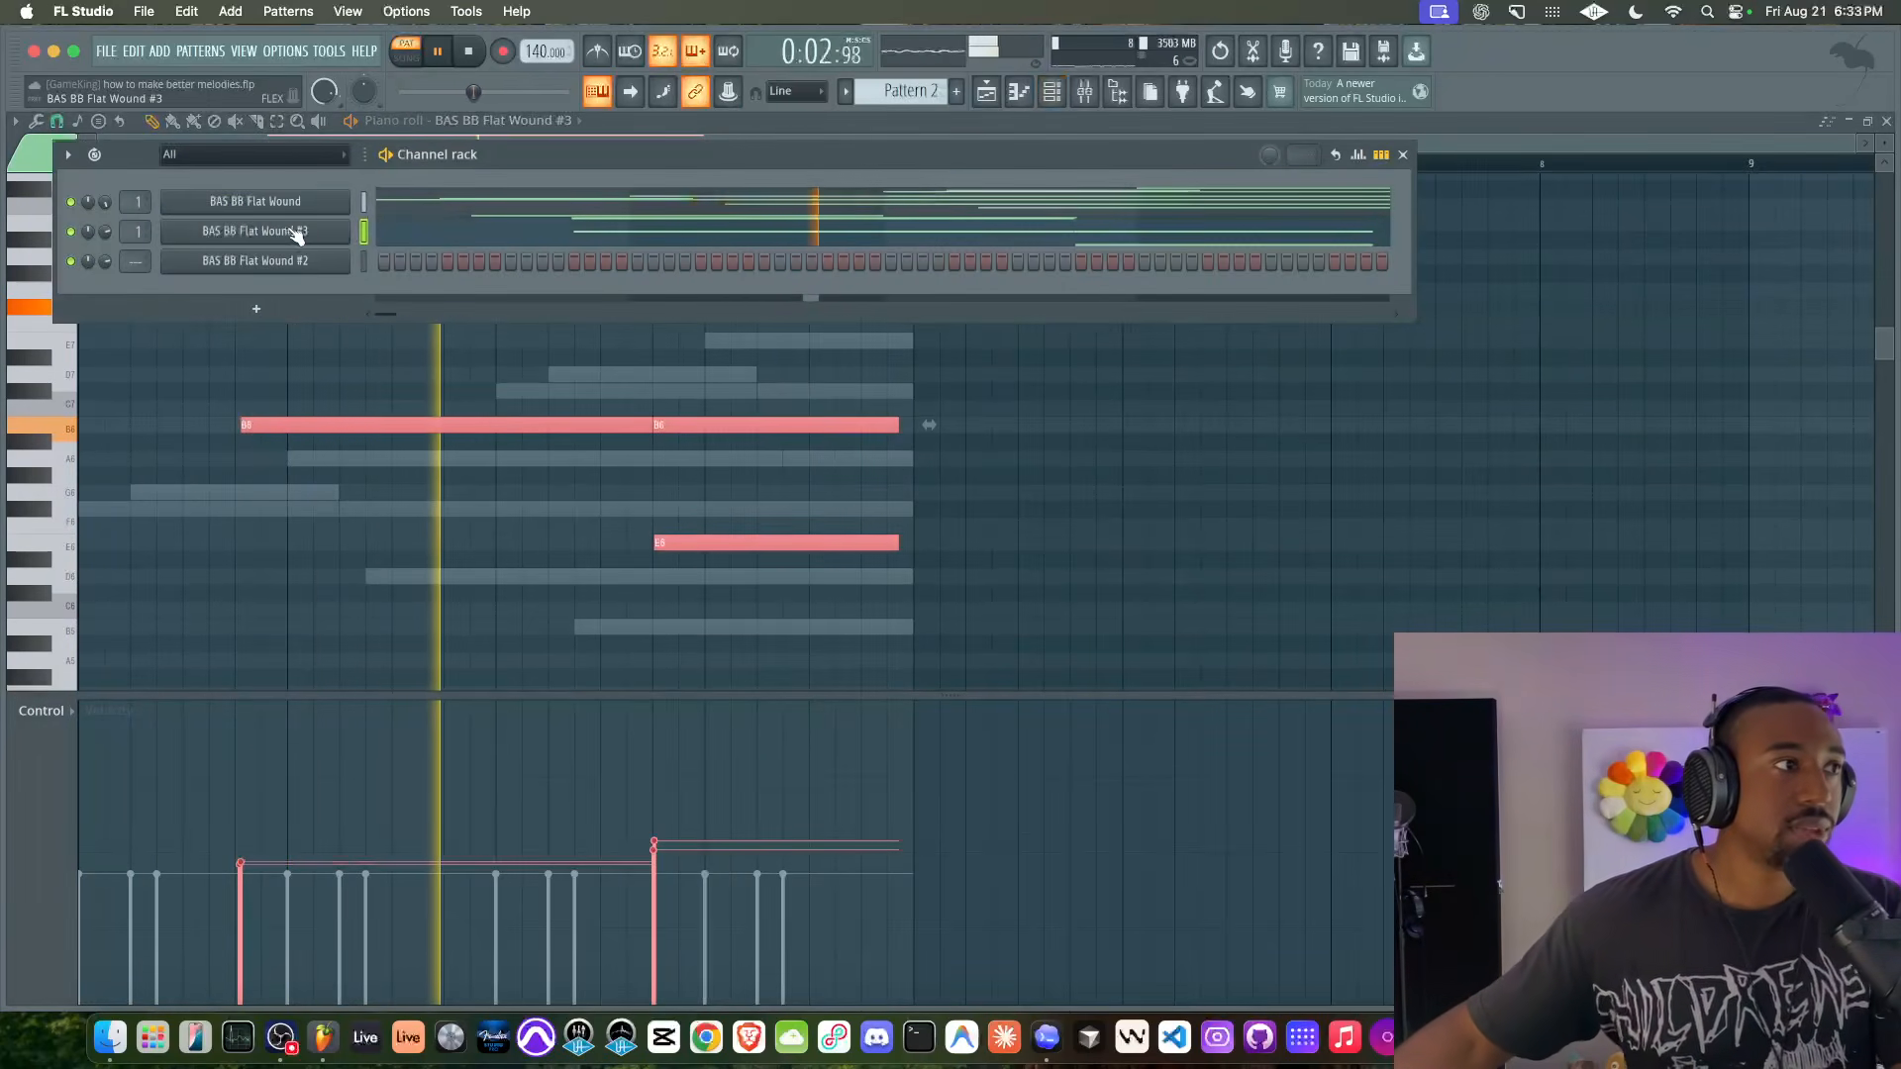
key(super+l)
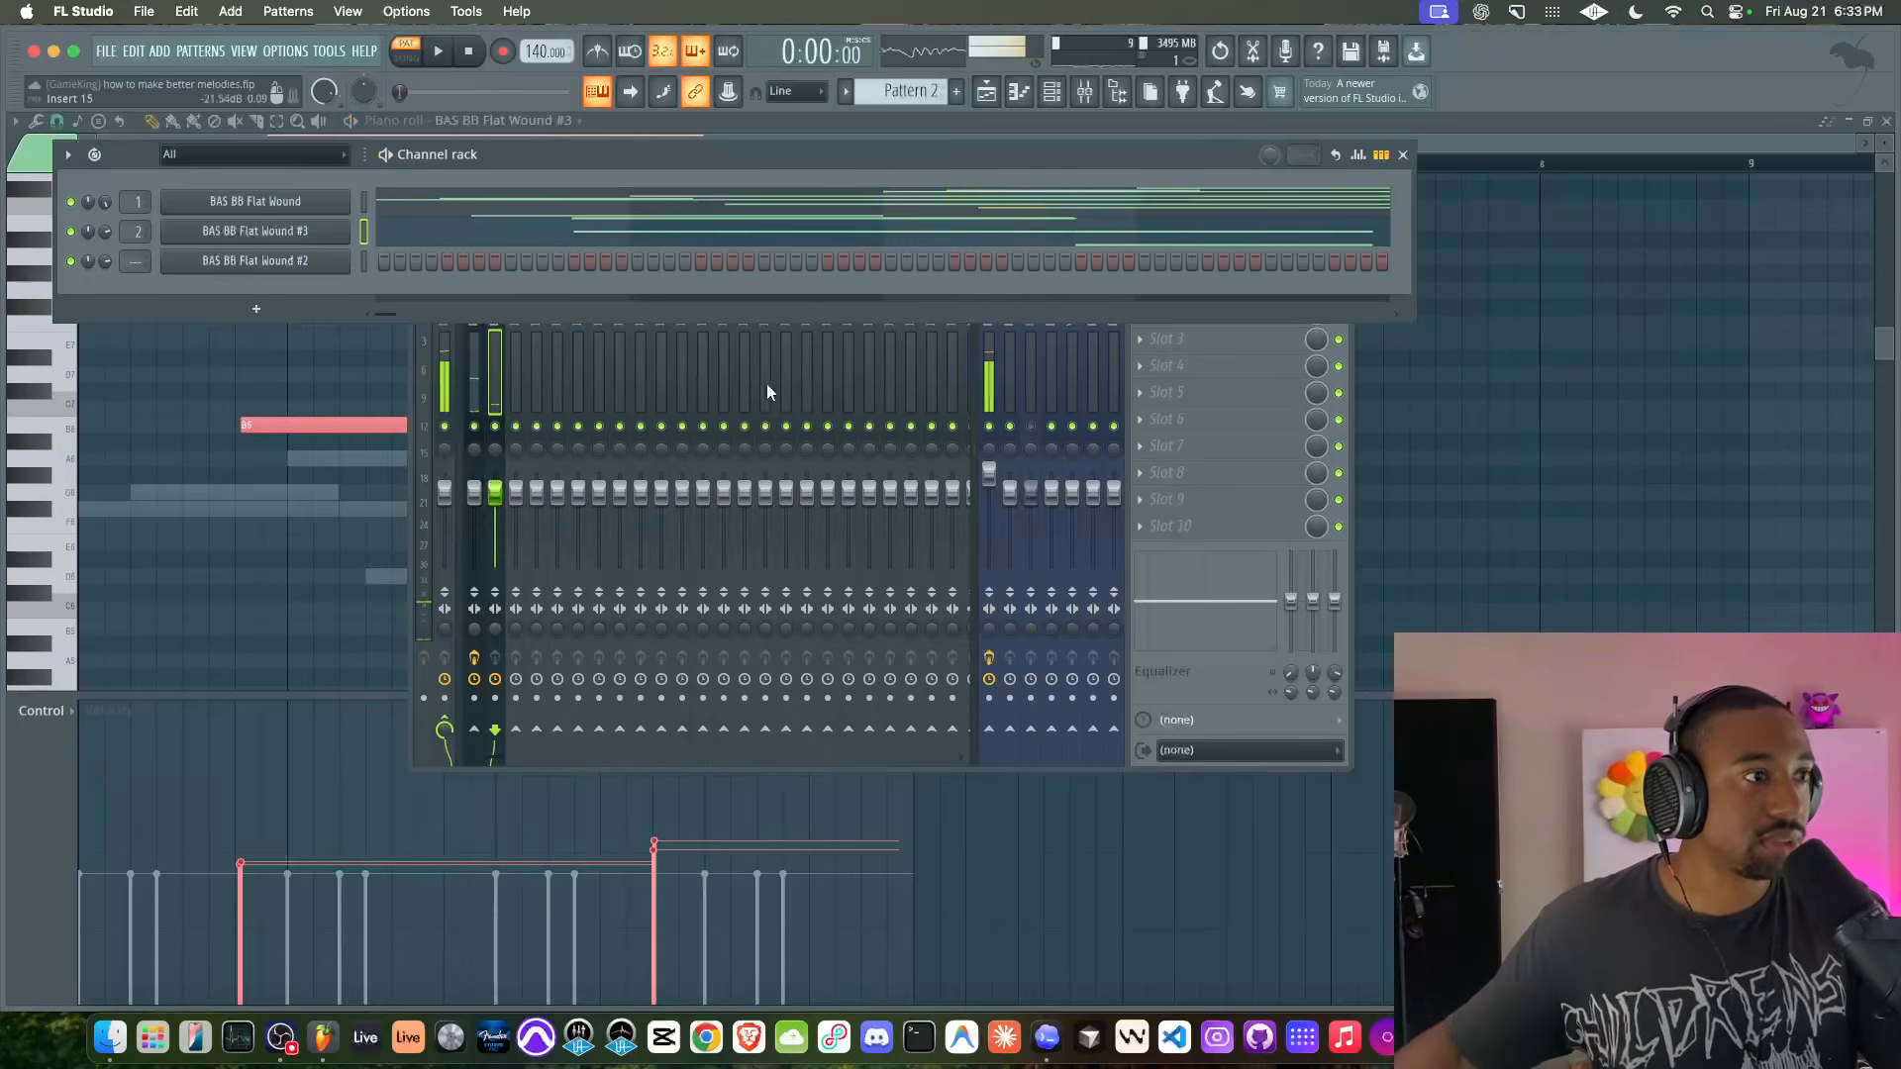
click(1166, 644)
click(1163, 297)
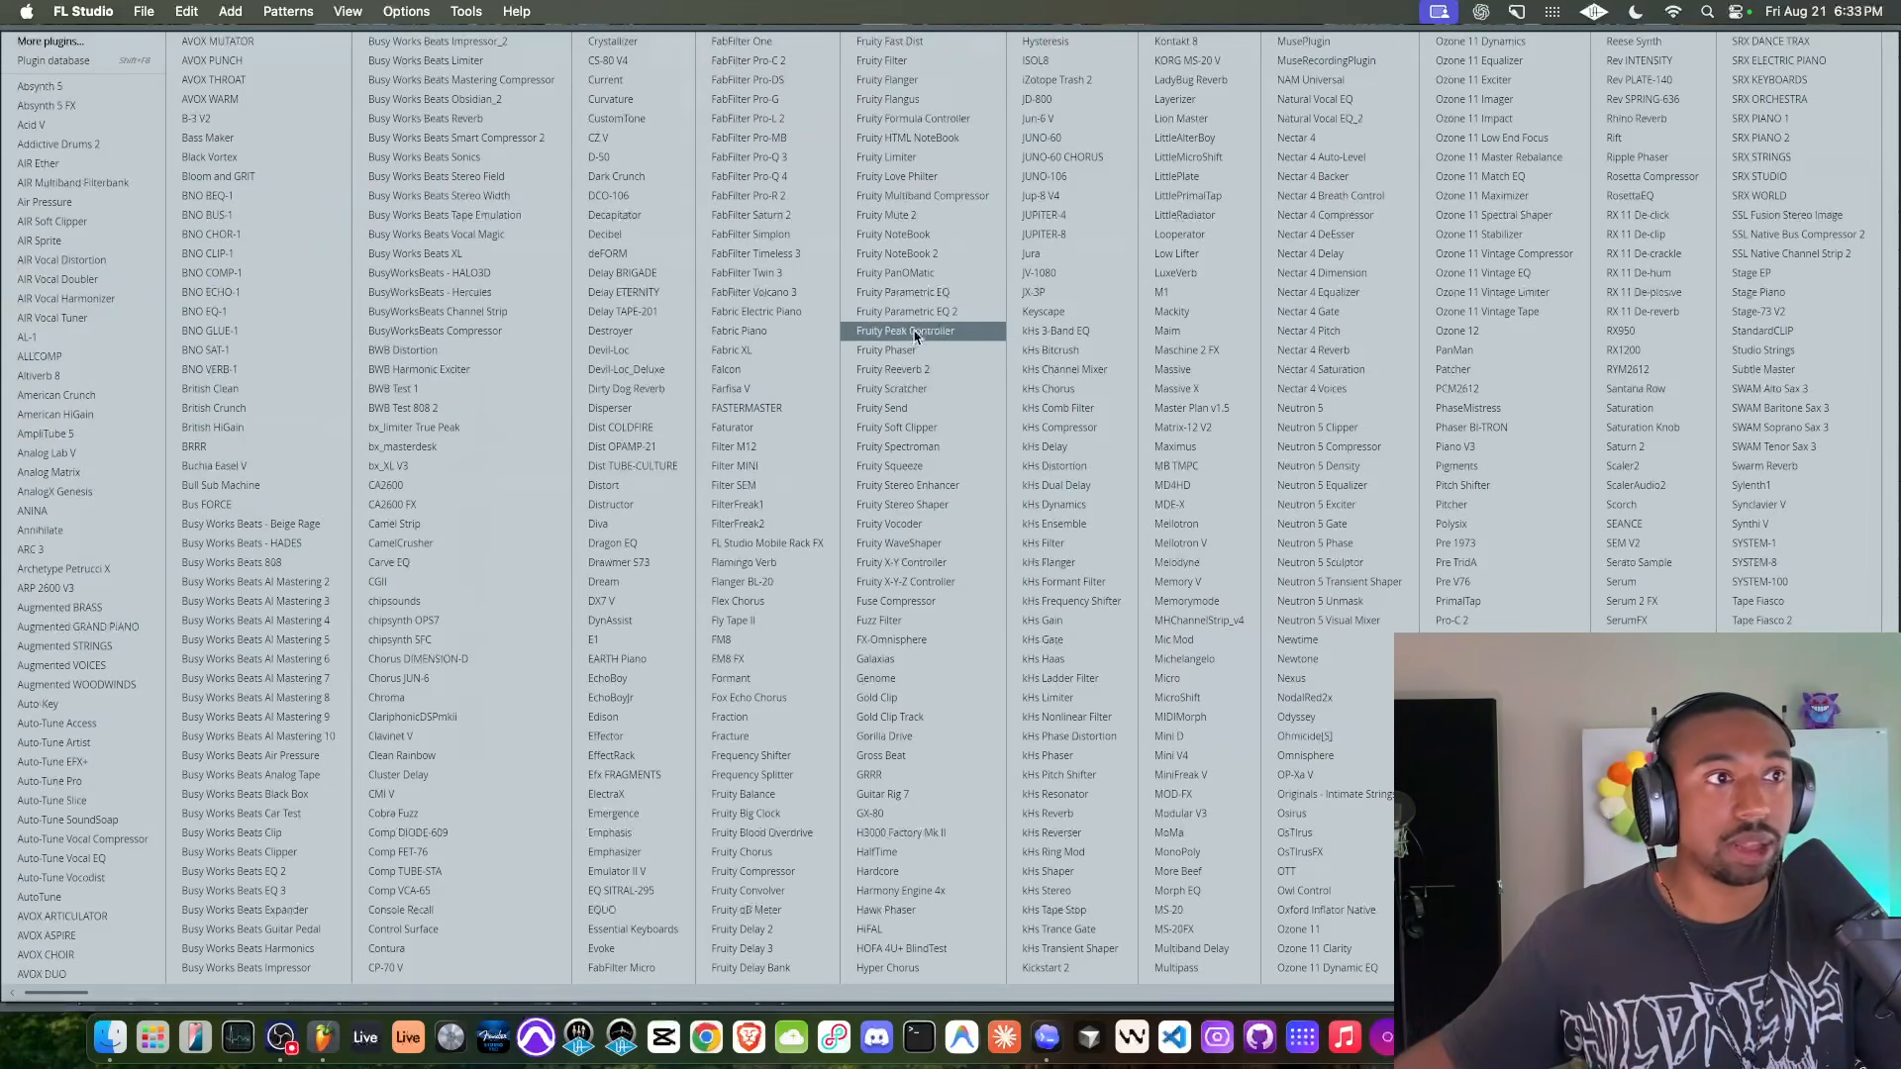
click(940, 82)
click(1155, 306)
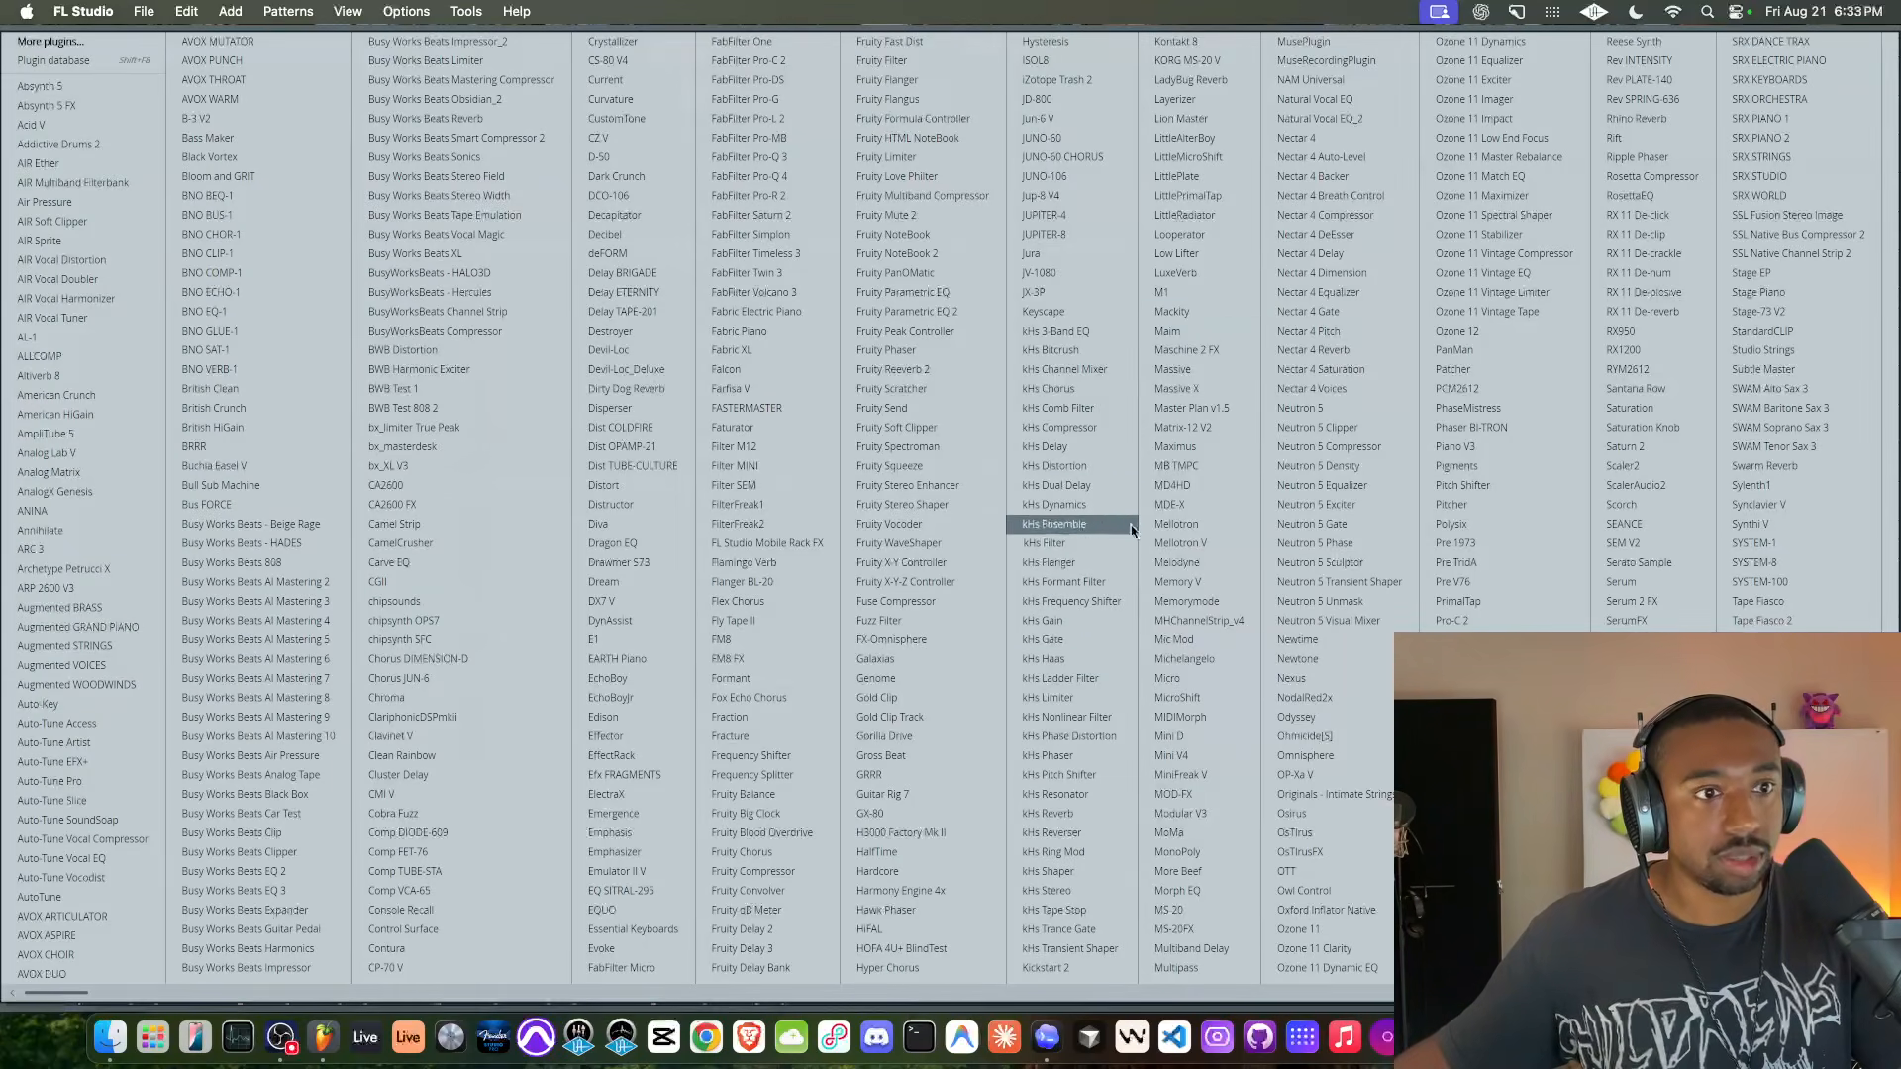
click(945, 505)
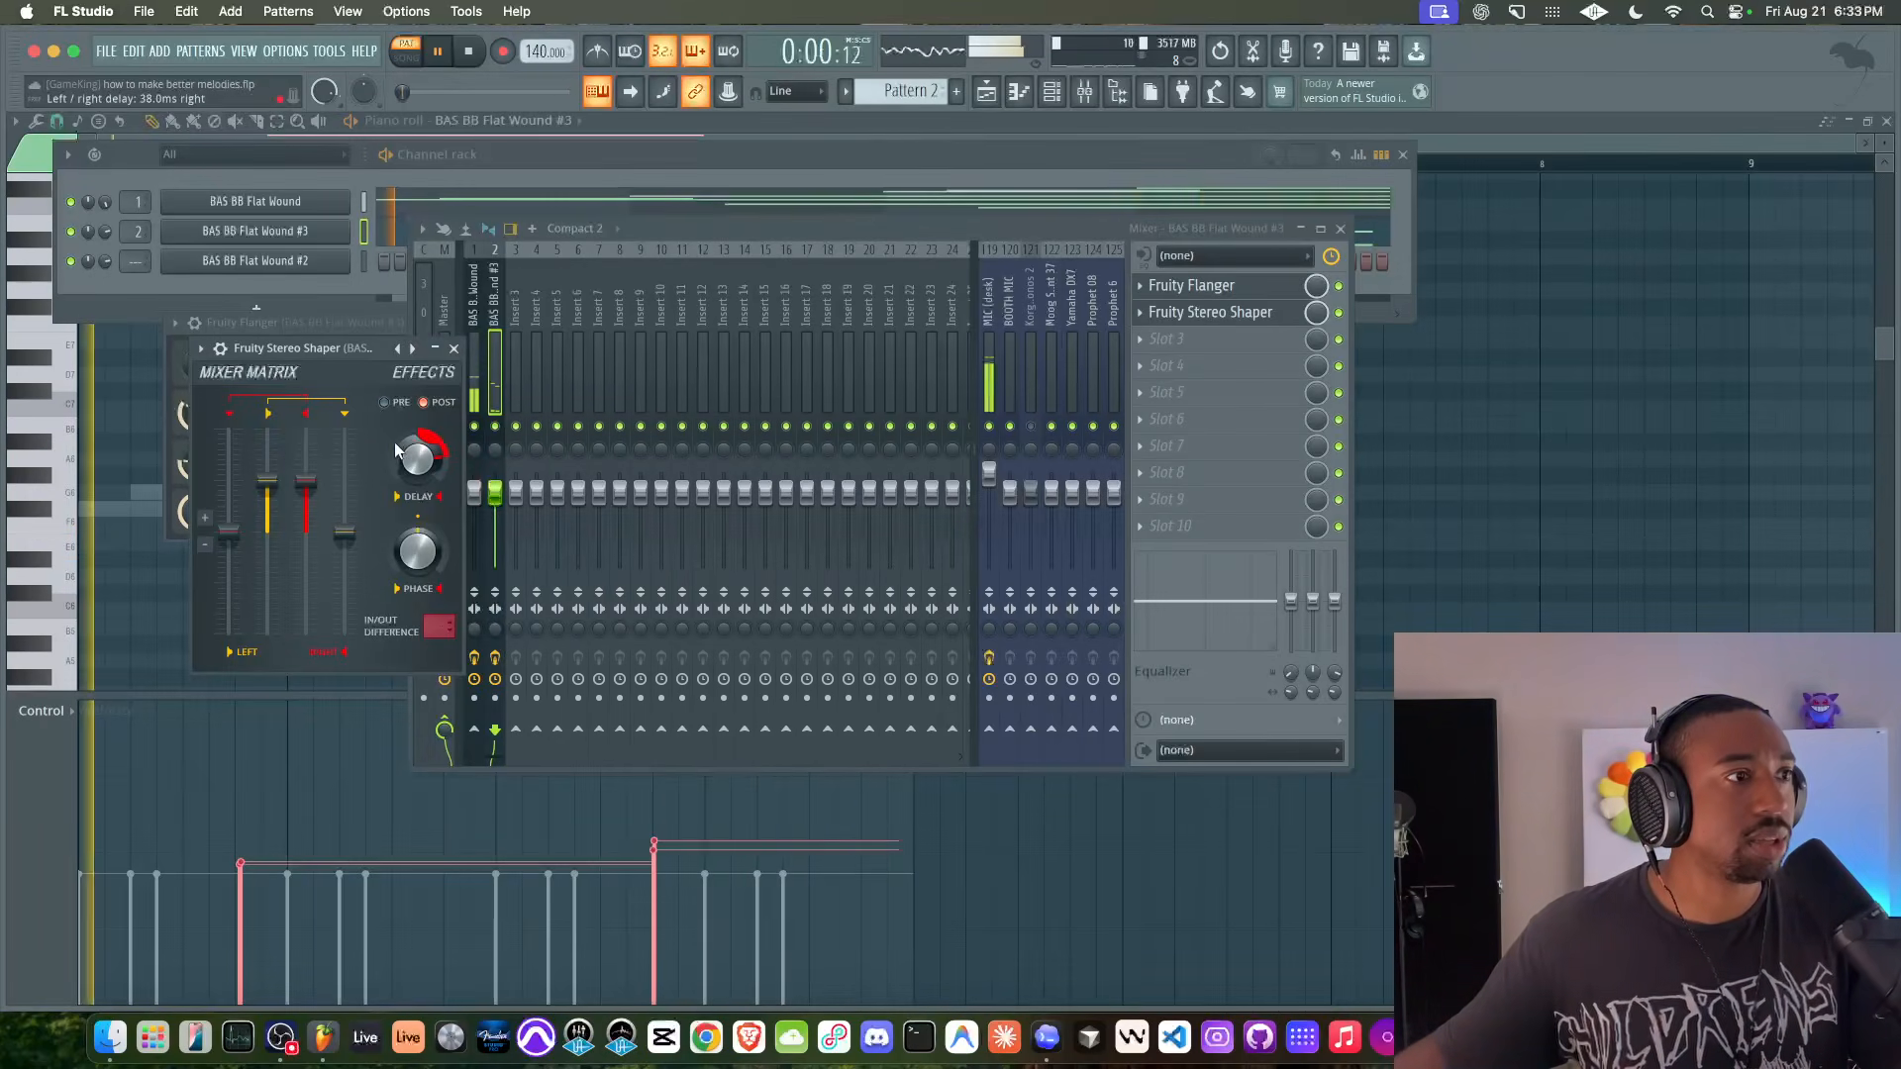
- Compare the effects on mixer tracks 1 and 2 during playback and close the open Fruity Stereo Shaper and Fruity Flanger windows
click(474, 327)
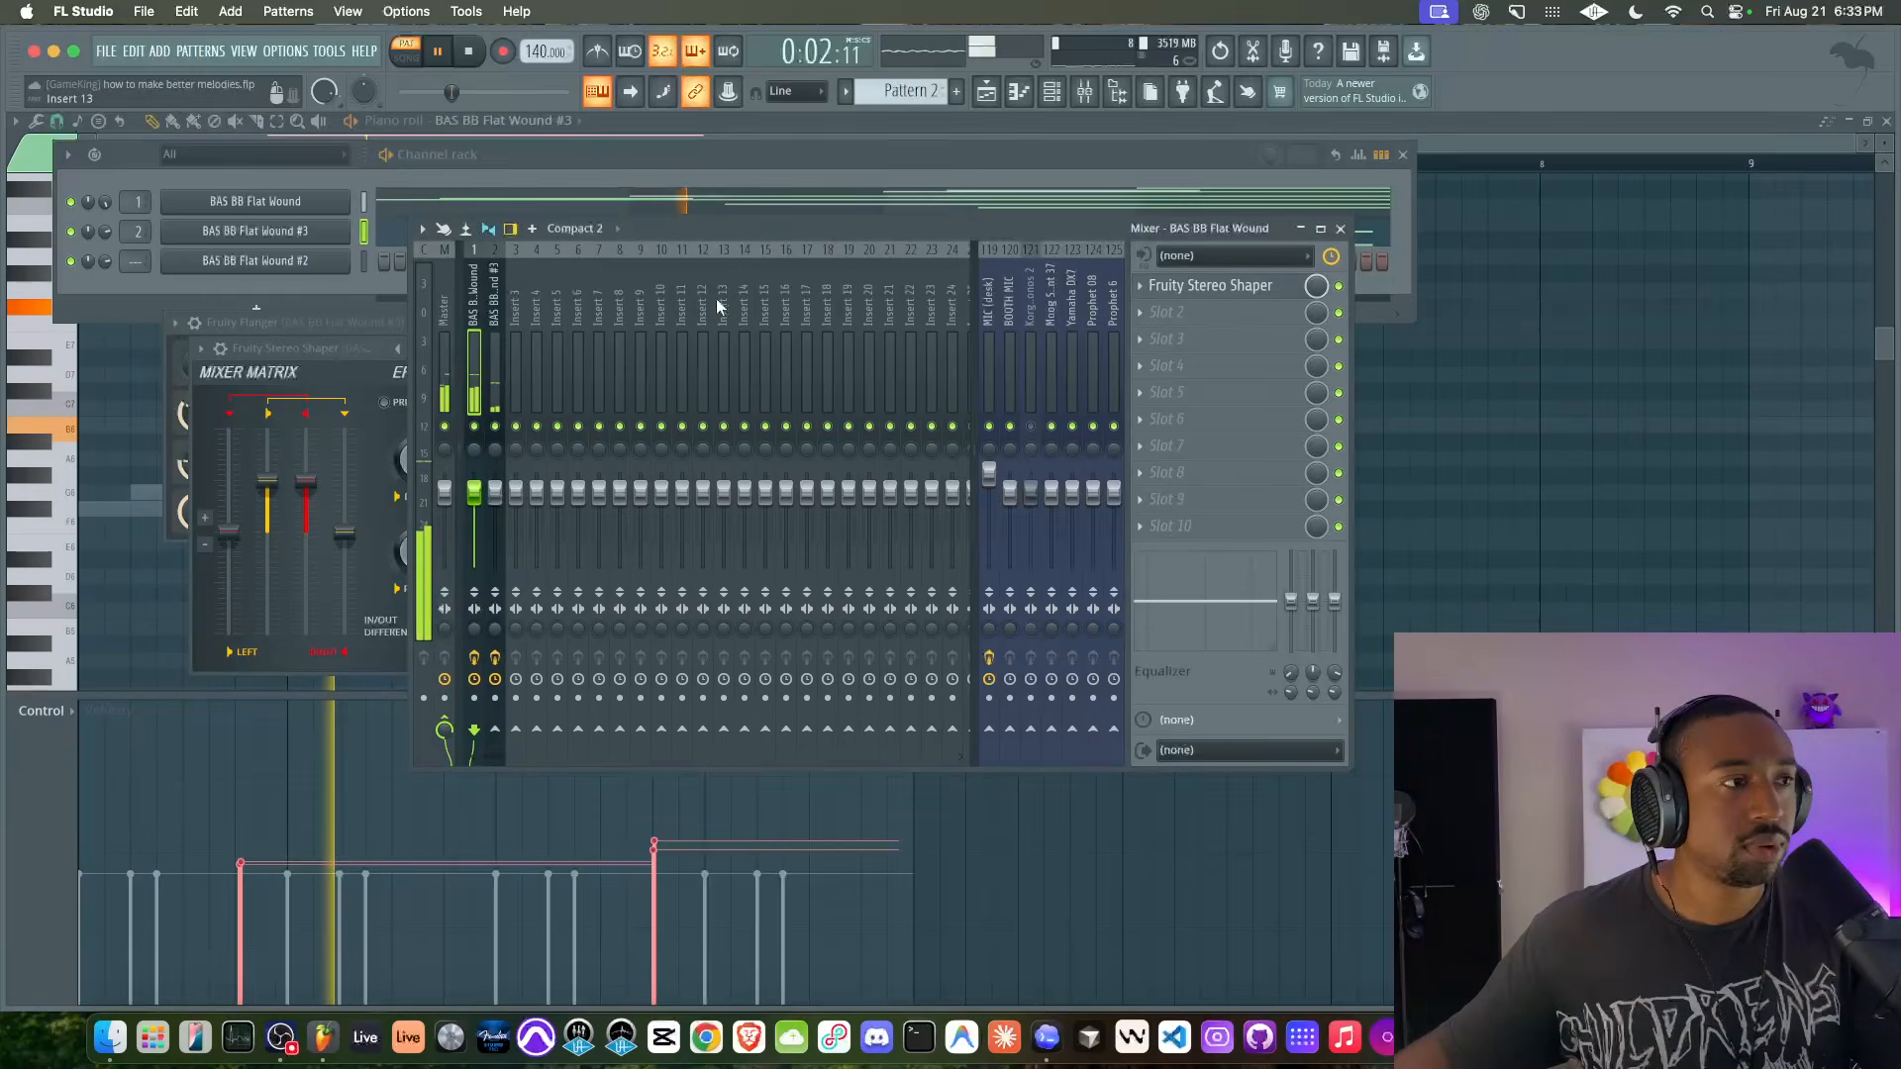
click(343, 337)
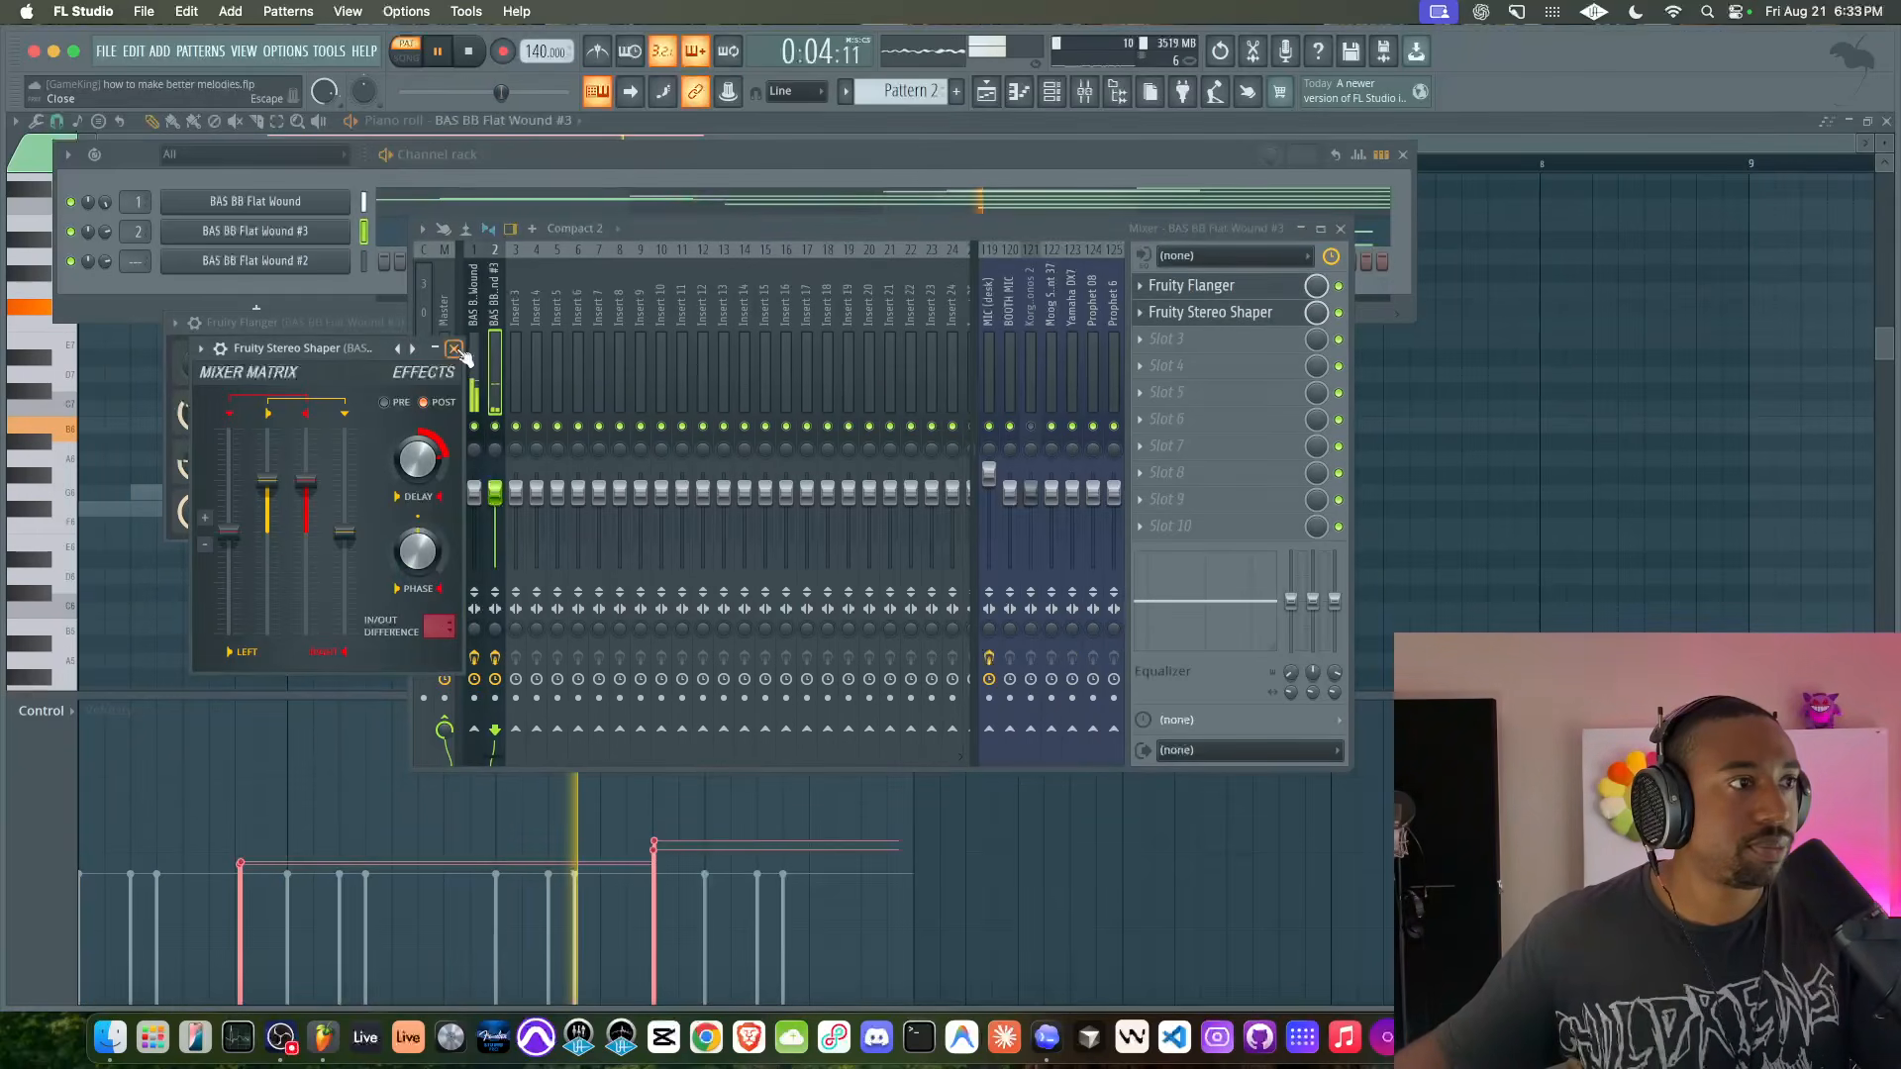
click(454, 349)
click(370, 324)
click(636, 325)
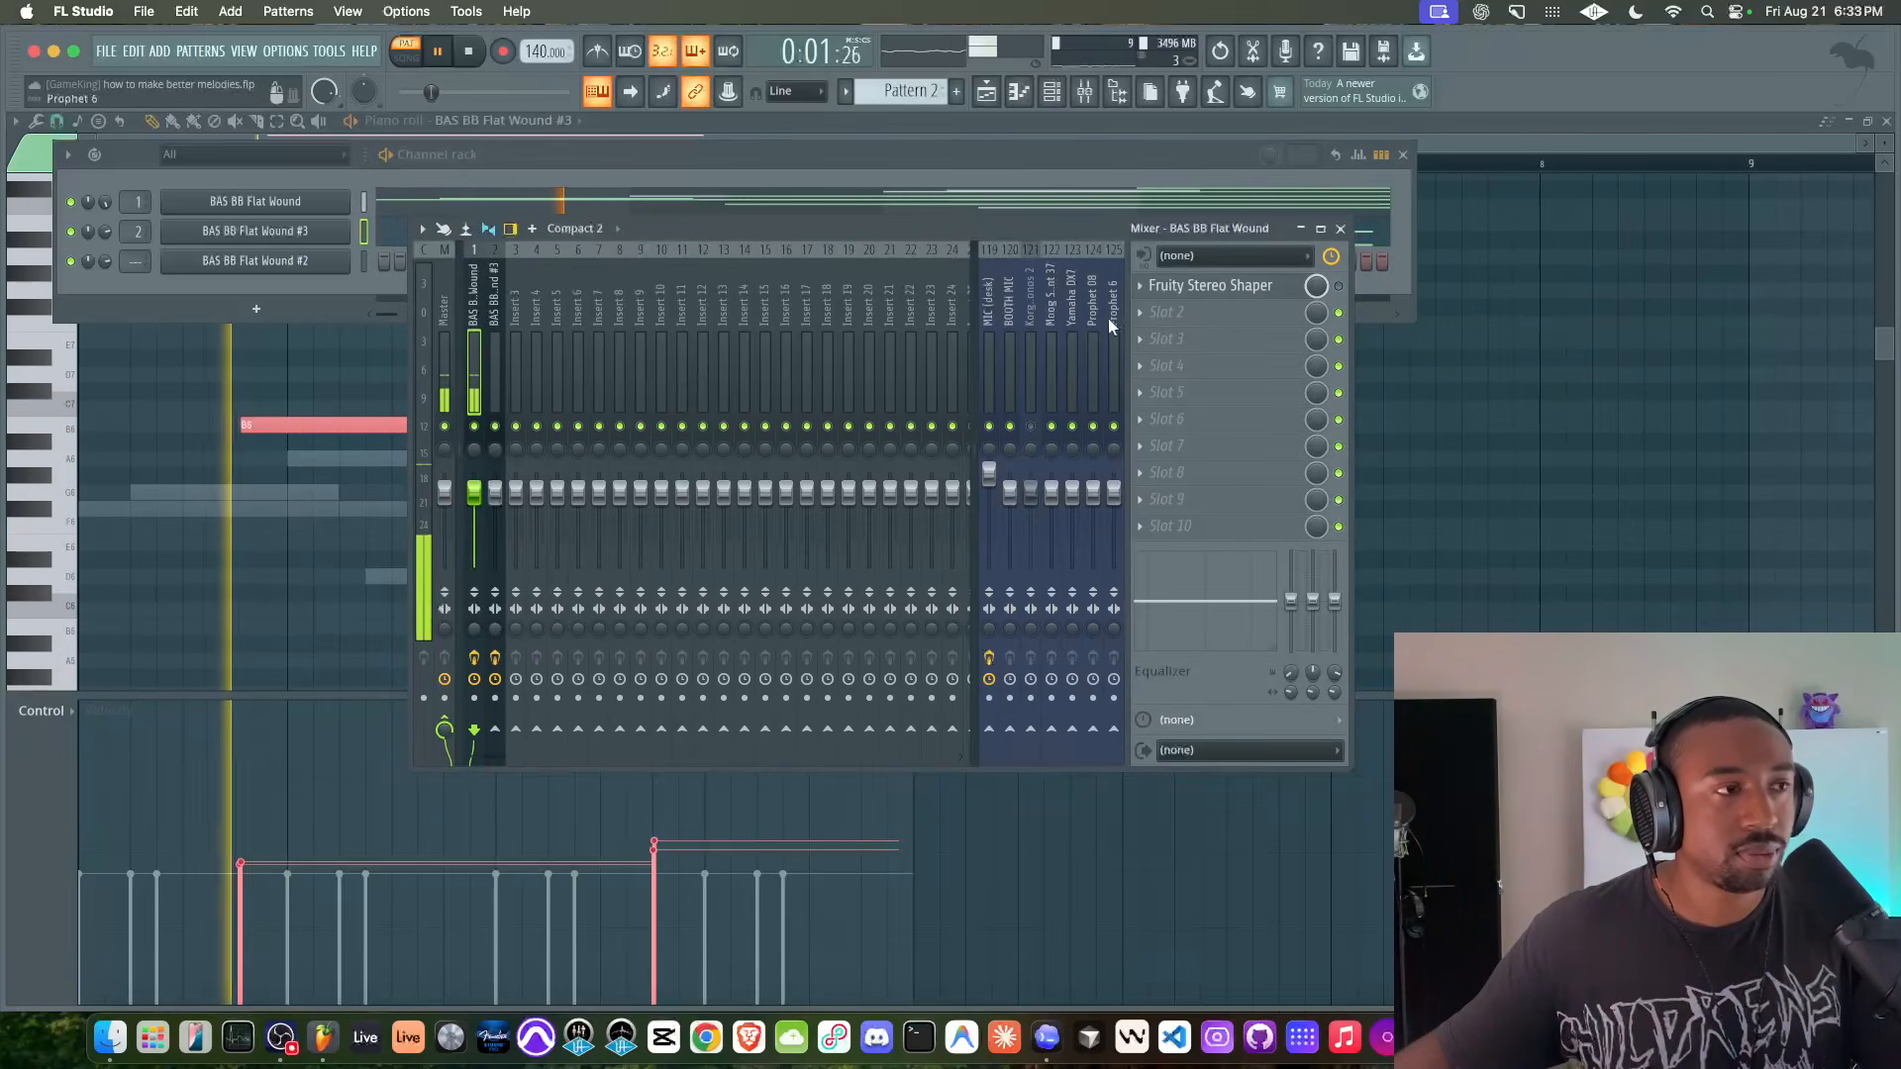
click(492, 361)
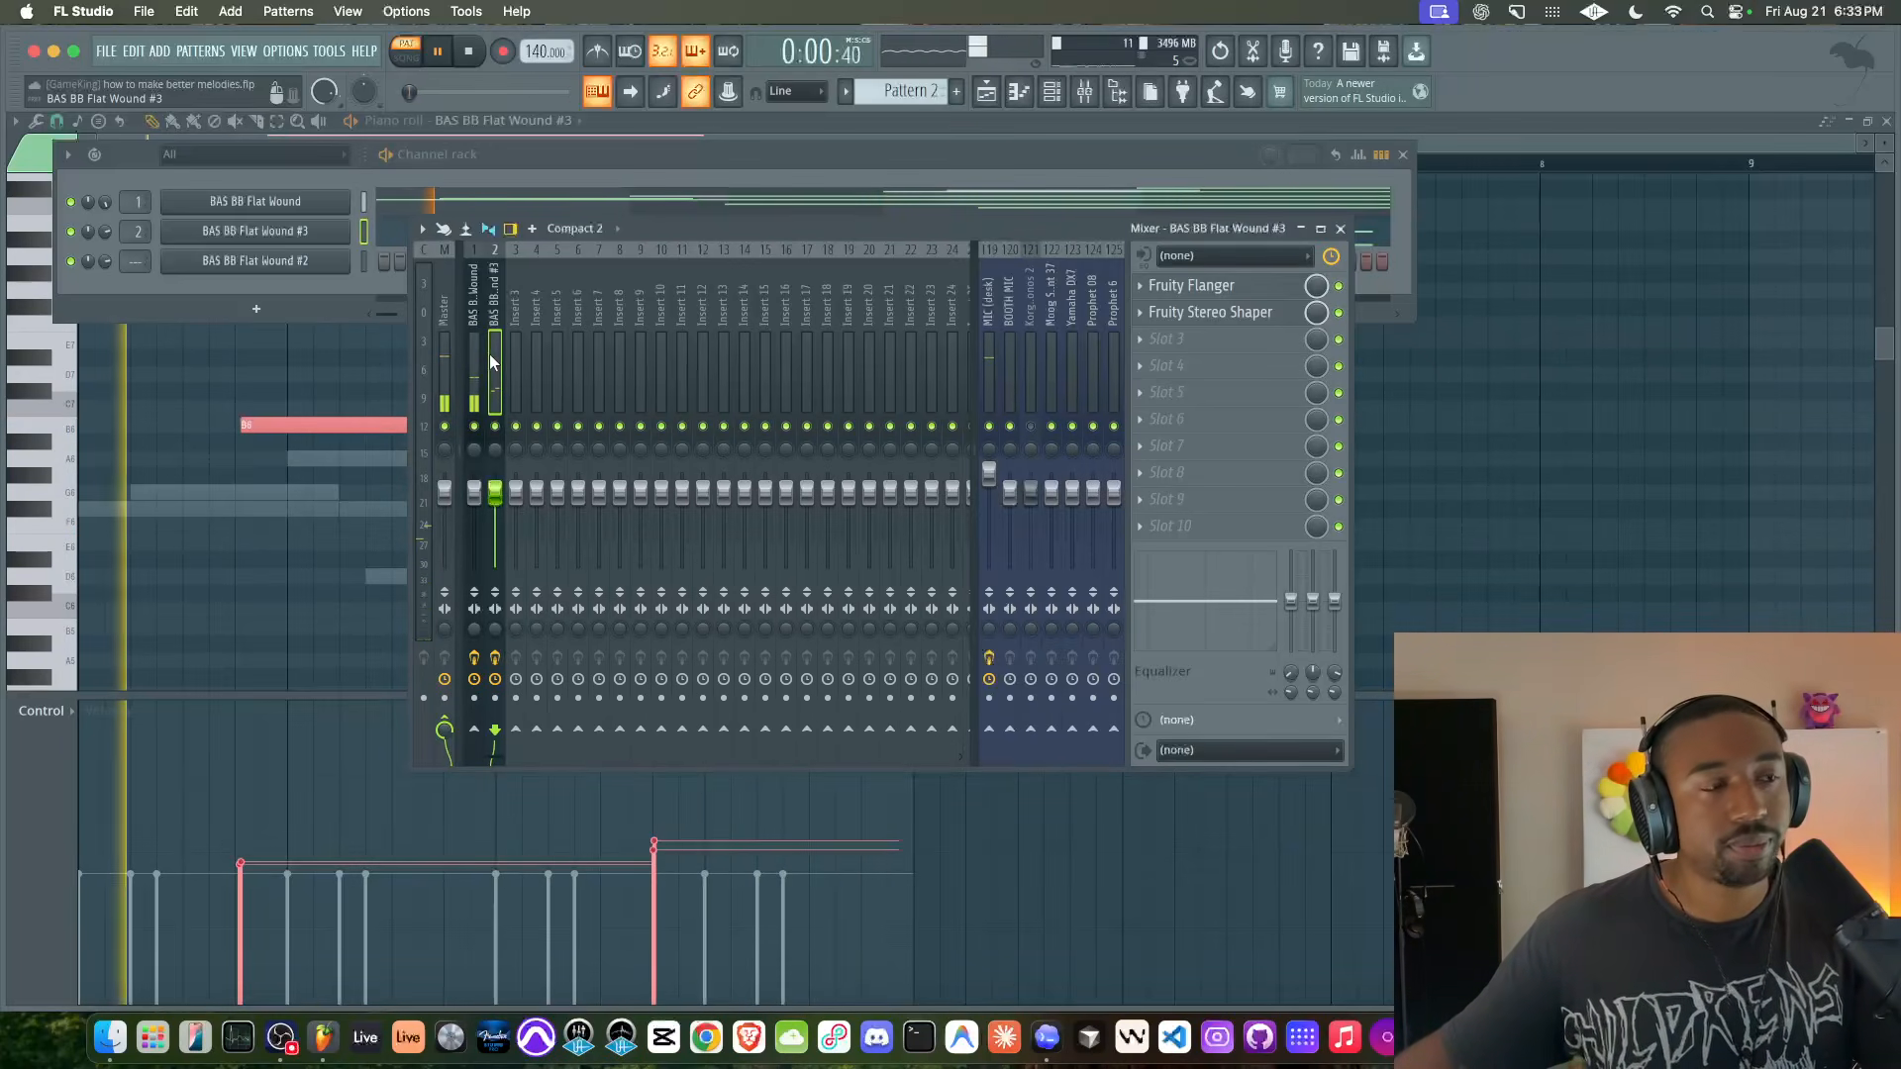
- Stop playback, check the FLEX preset of BAS BB Flat Wound #2, and route the channel to mixer track 3
click(364, 259)
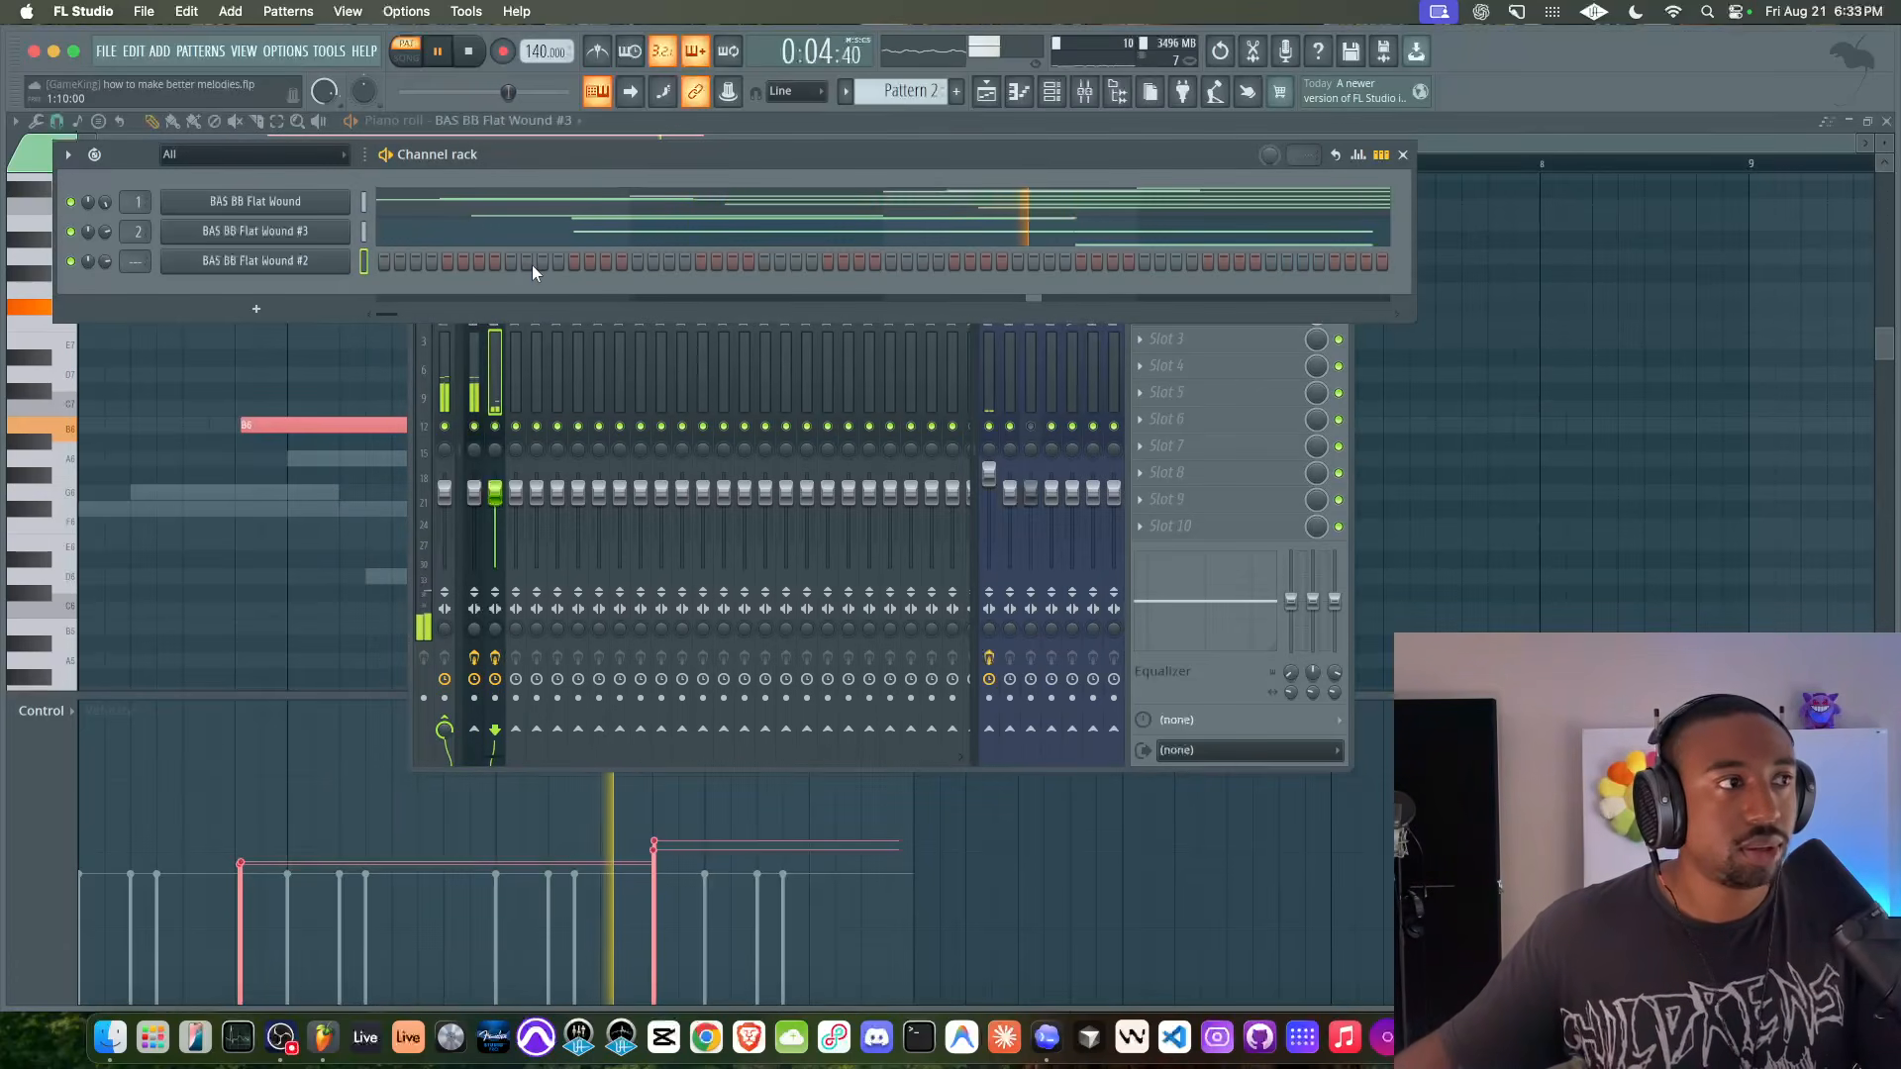
key(space)
click(323, 265)
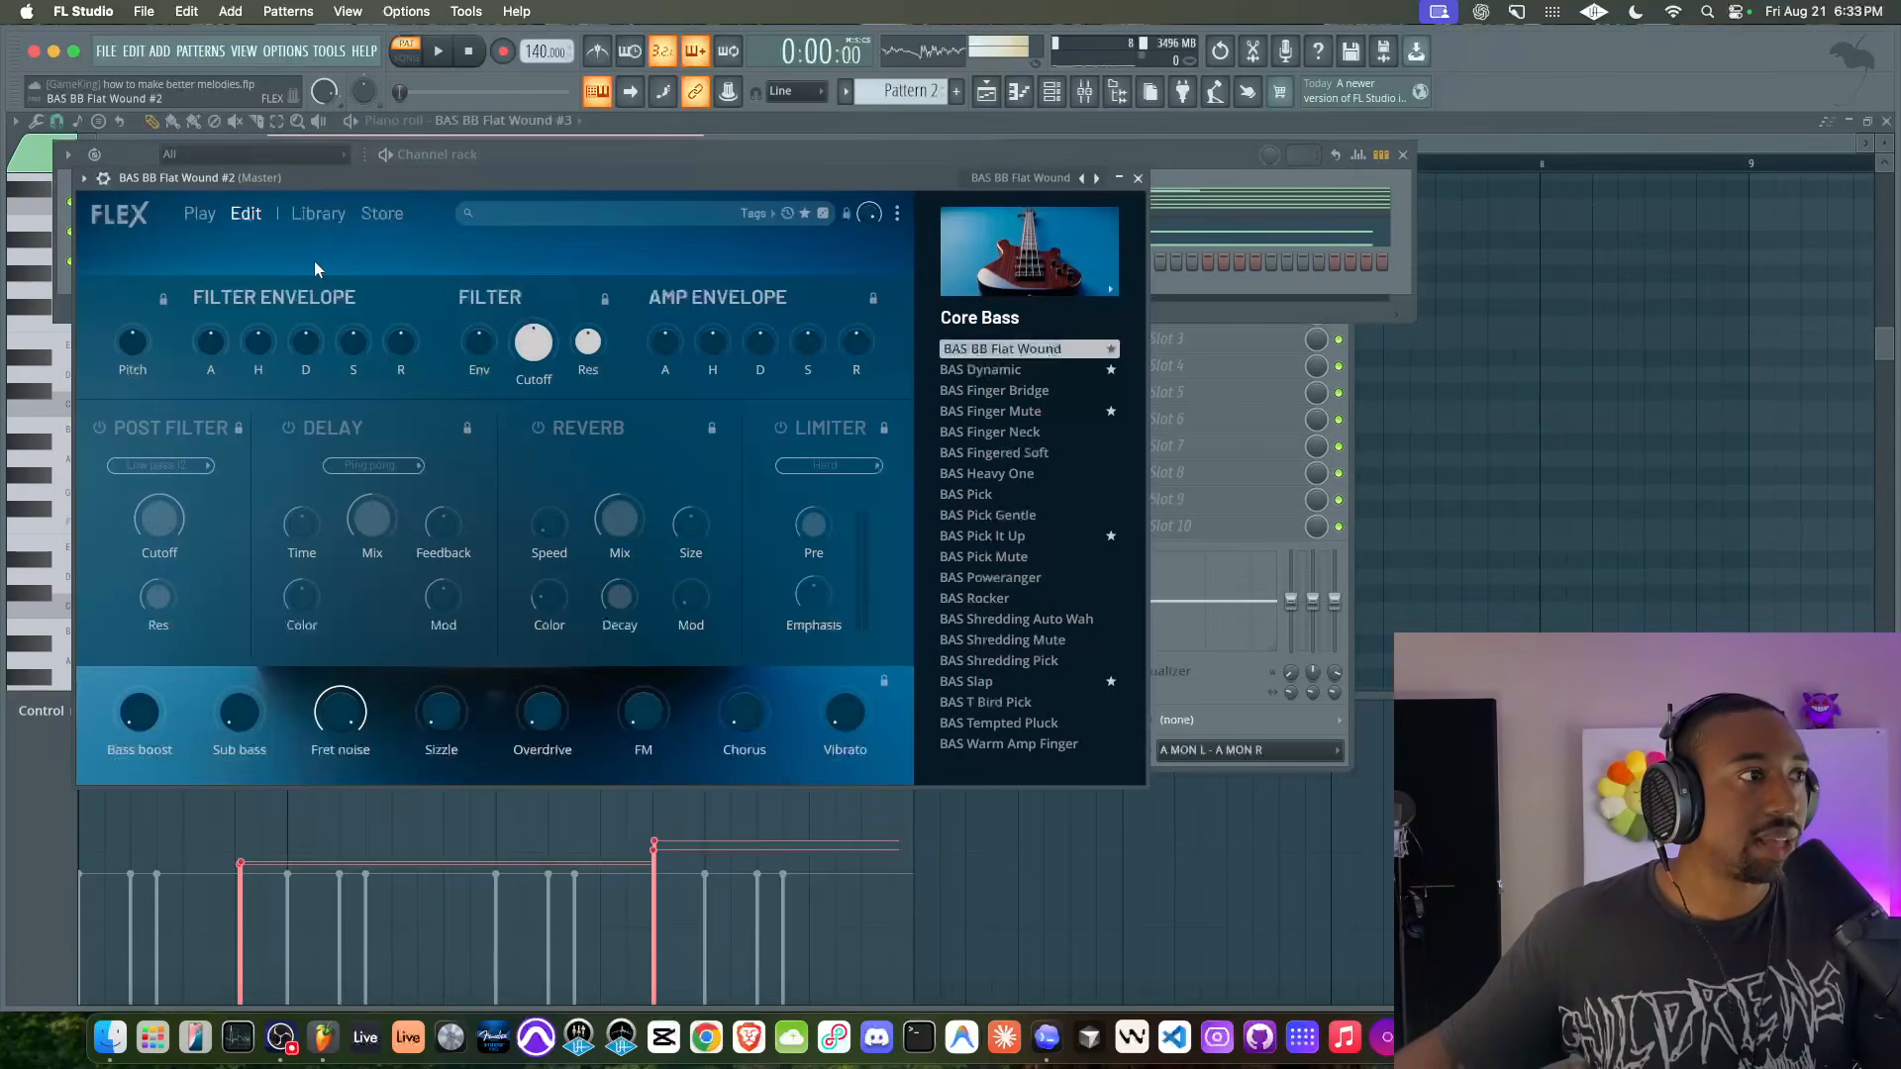
click(1139, 179)
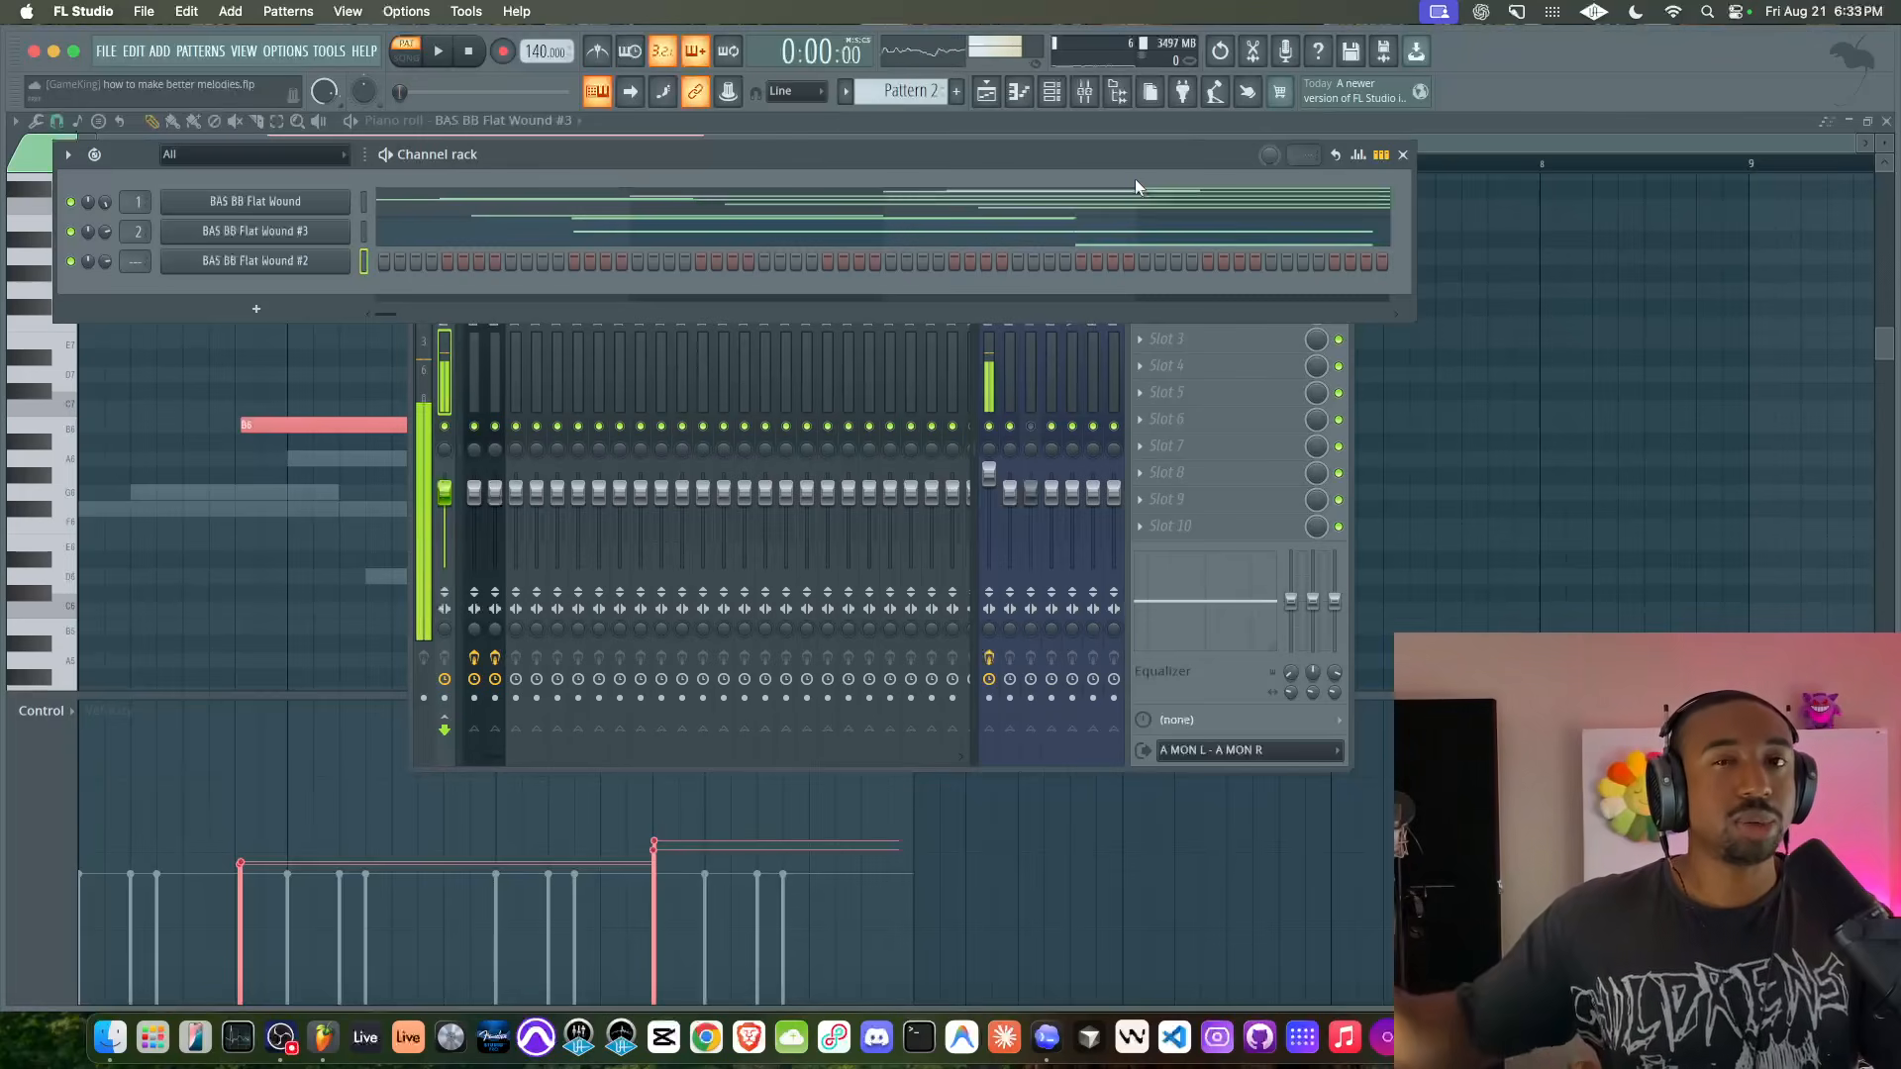
key(ctrl+l)
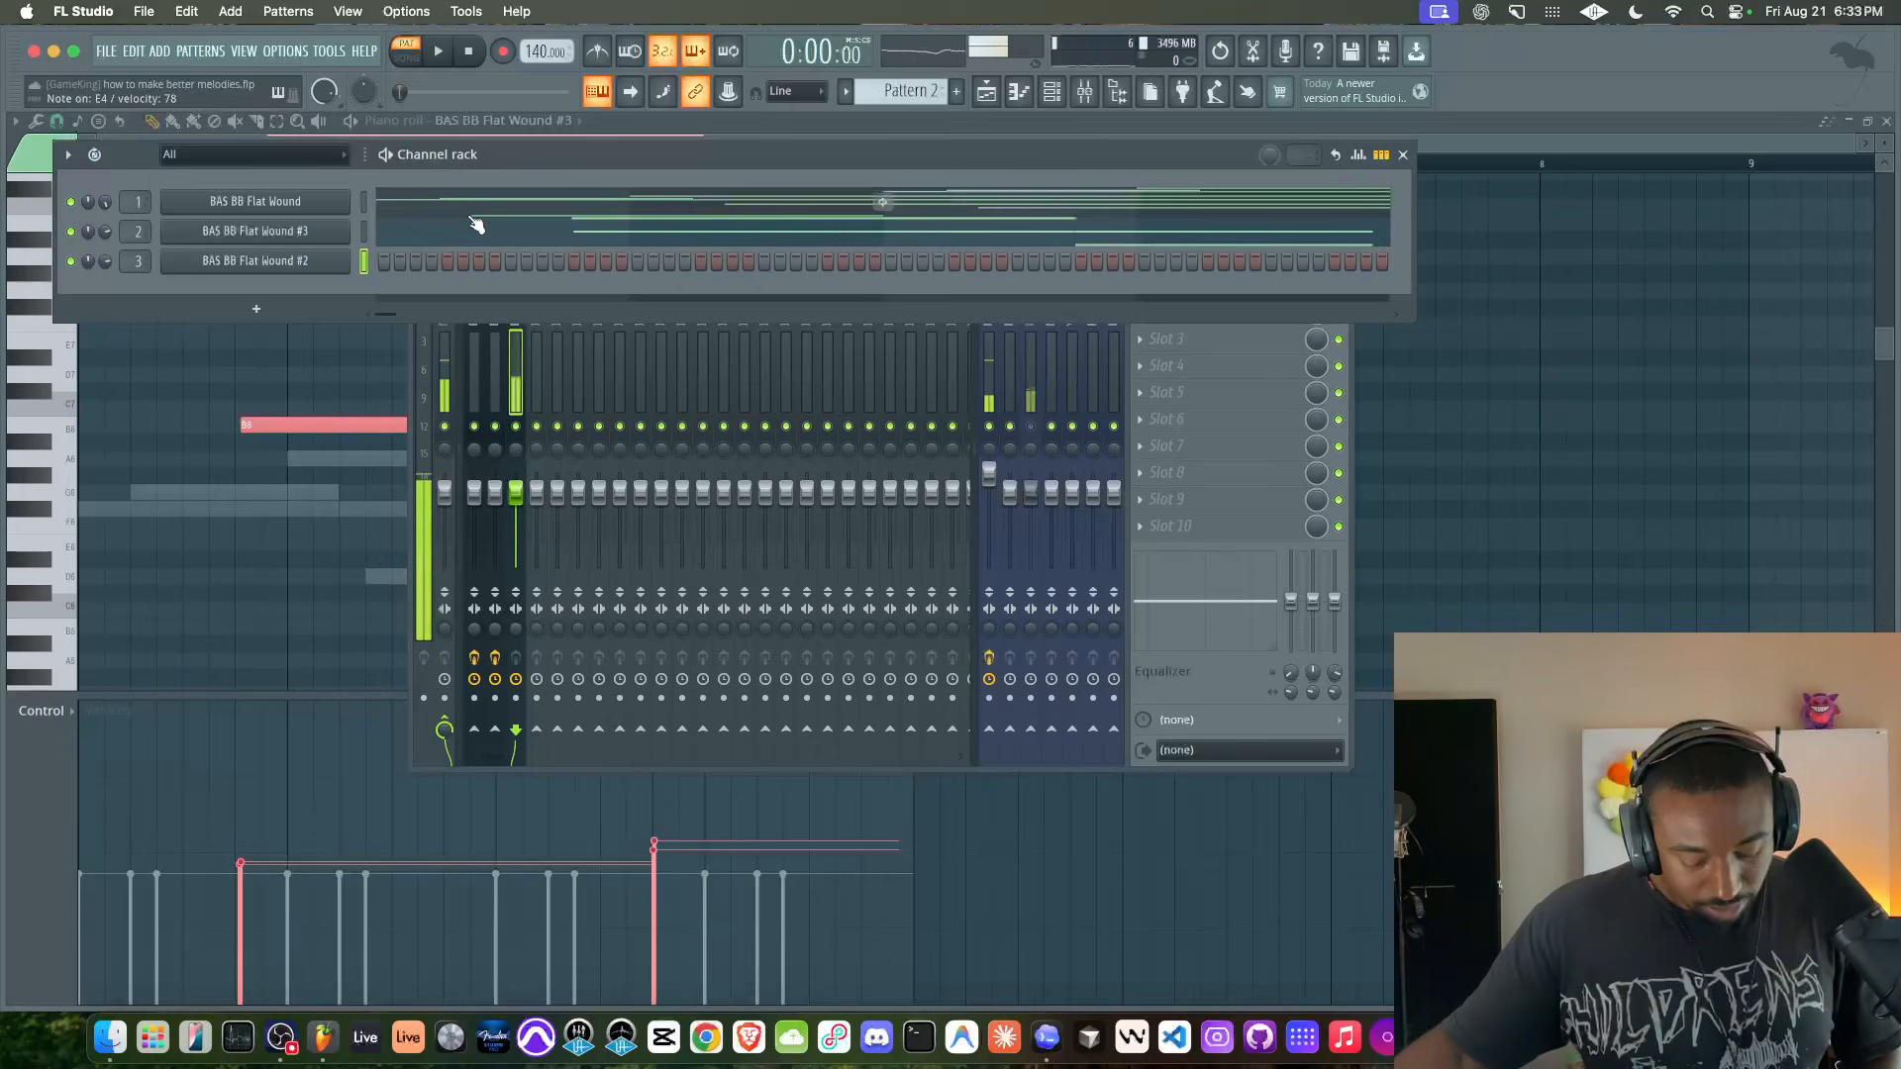
- Open the piano roll for BAS BB Flat Wound #2 and look over the other channels' ghost notes across the four bars
right_click(323, 262)
click(374, 261)
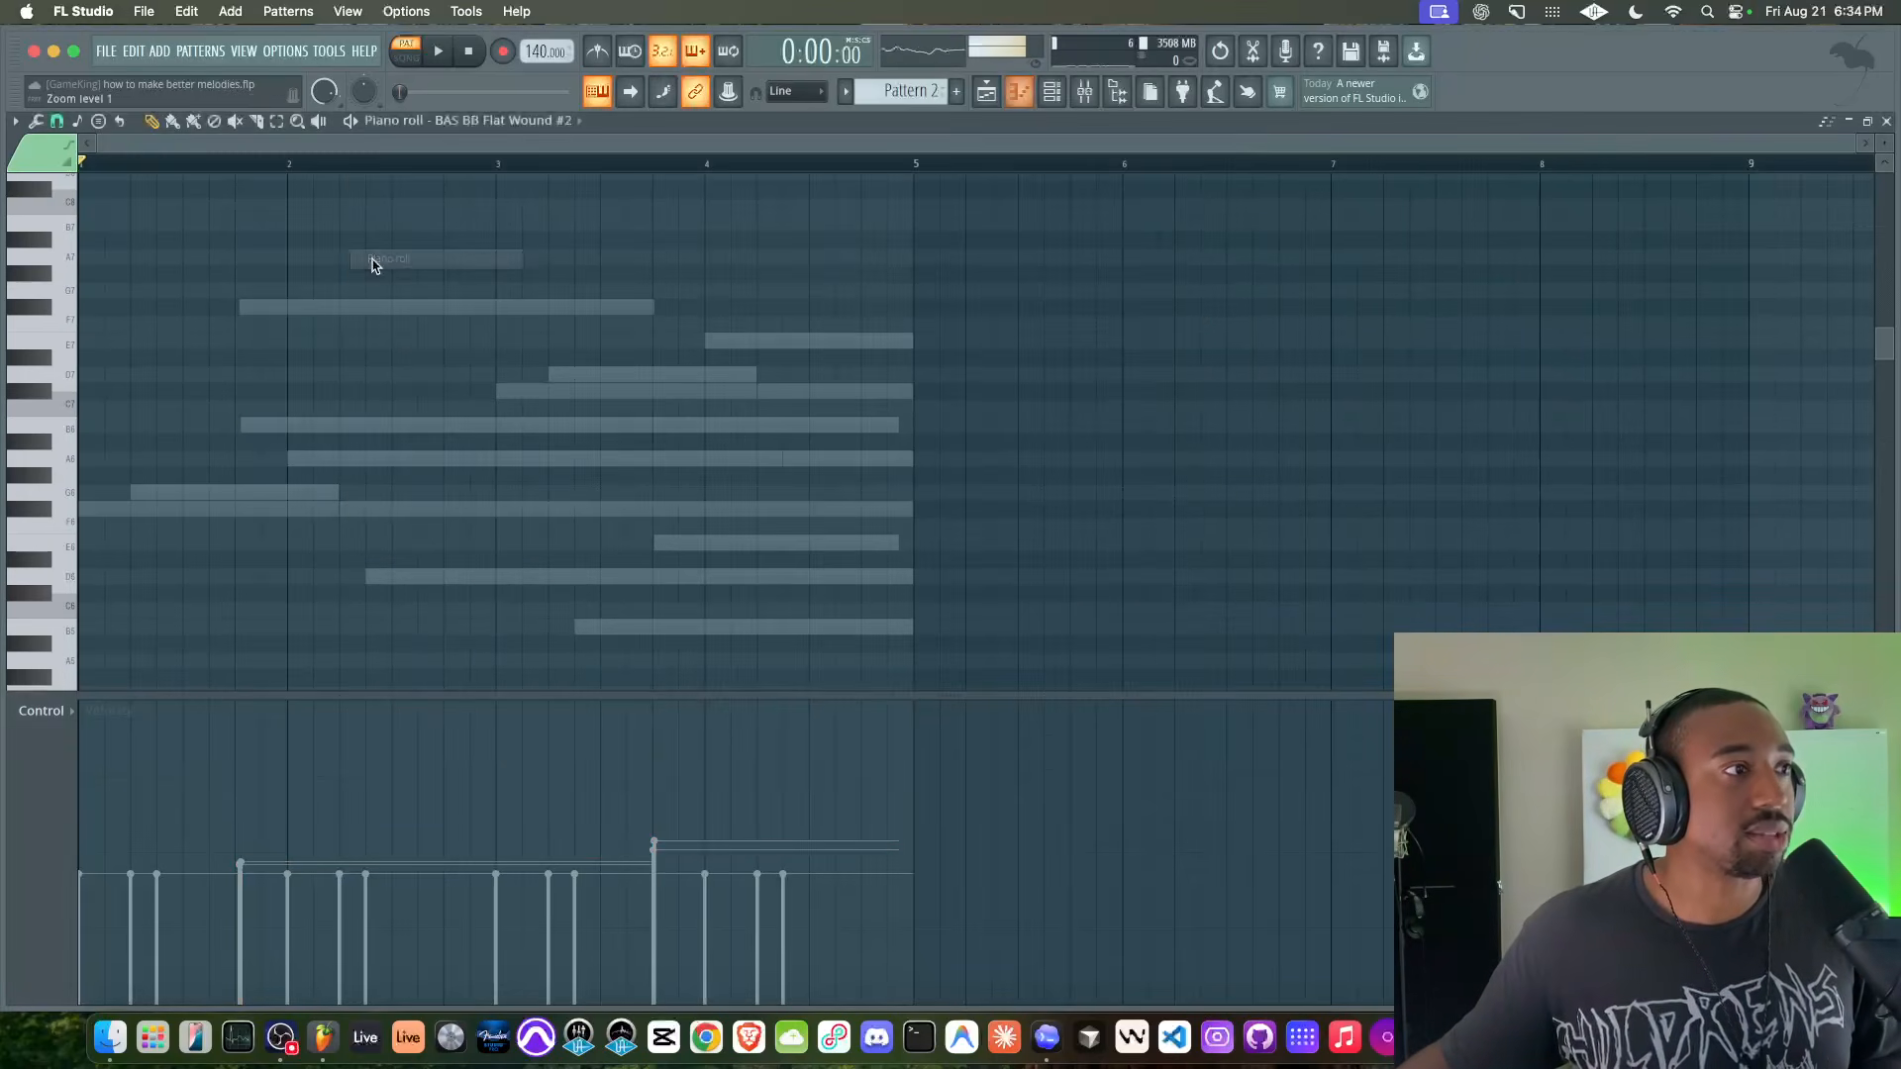
scroll(255, 386, down, 2)
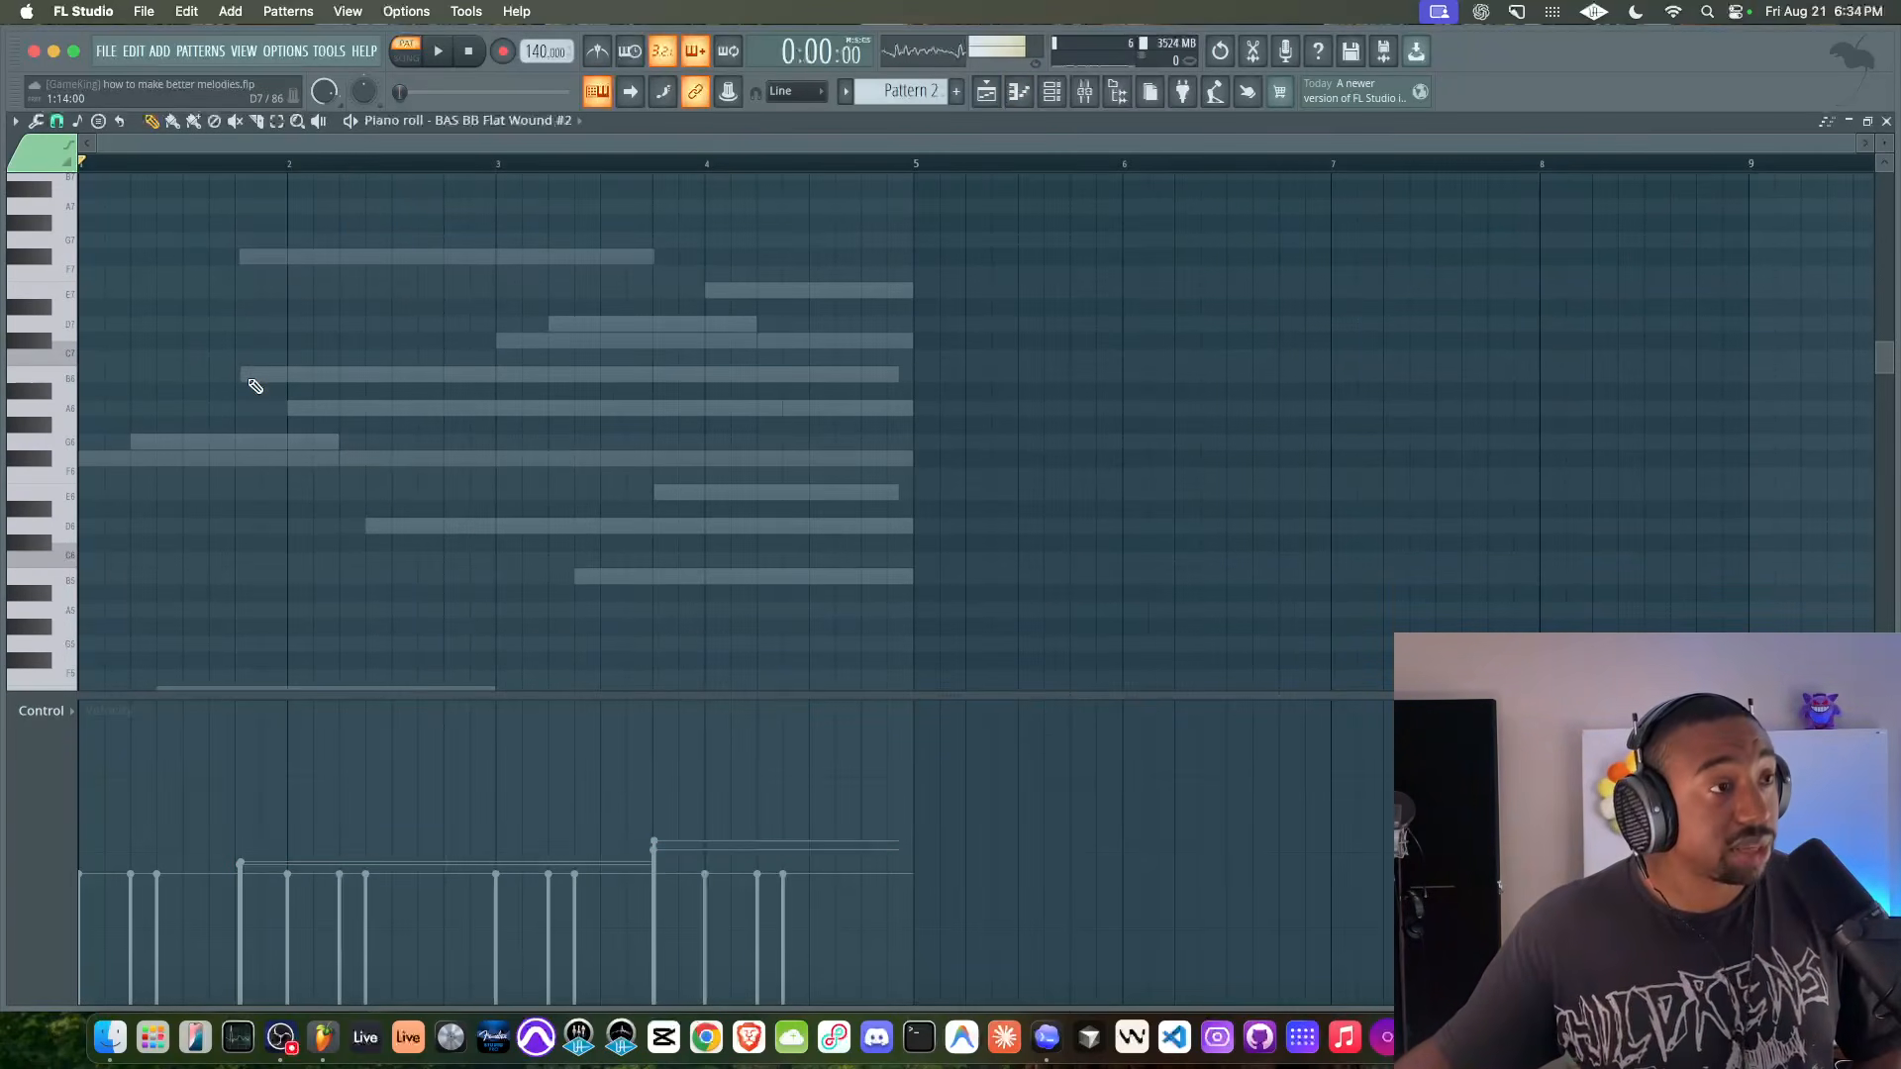
scroll(256, 388, down, 5)
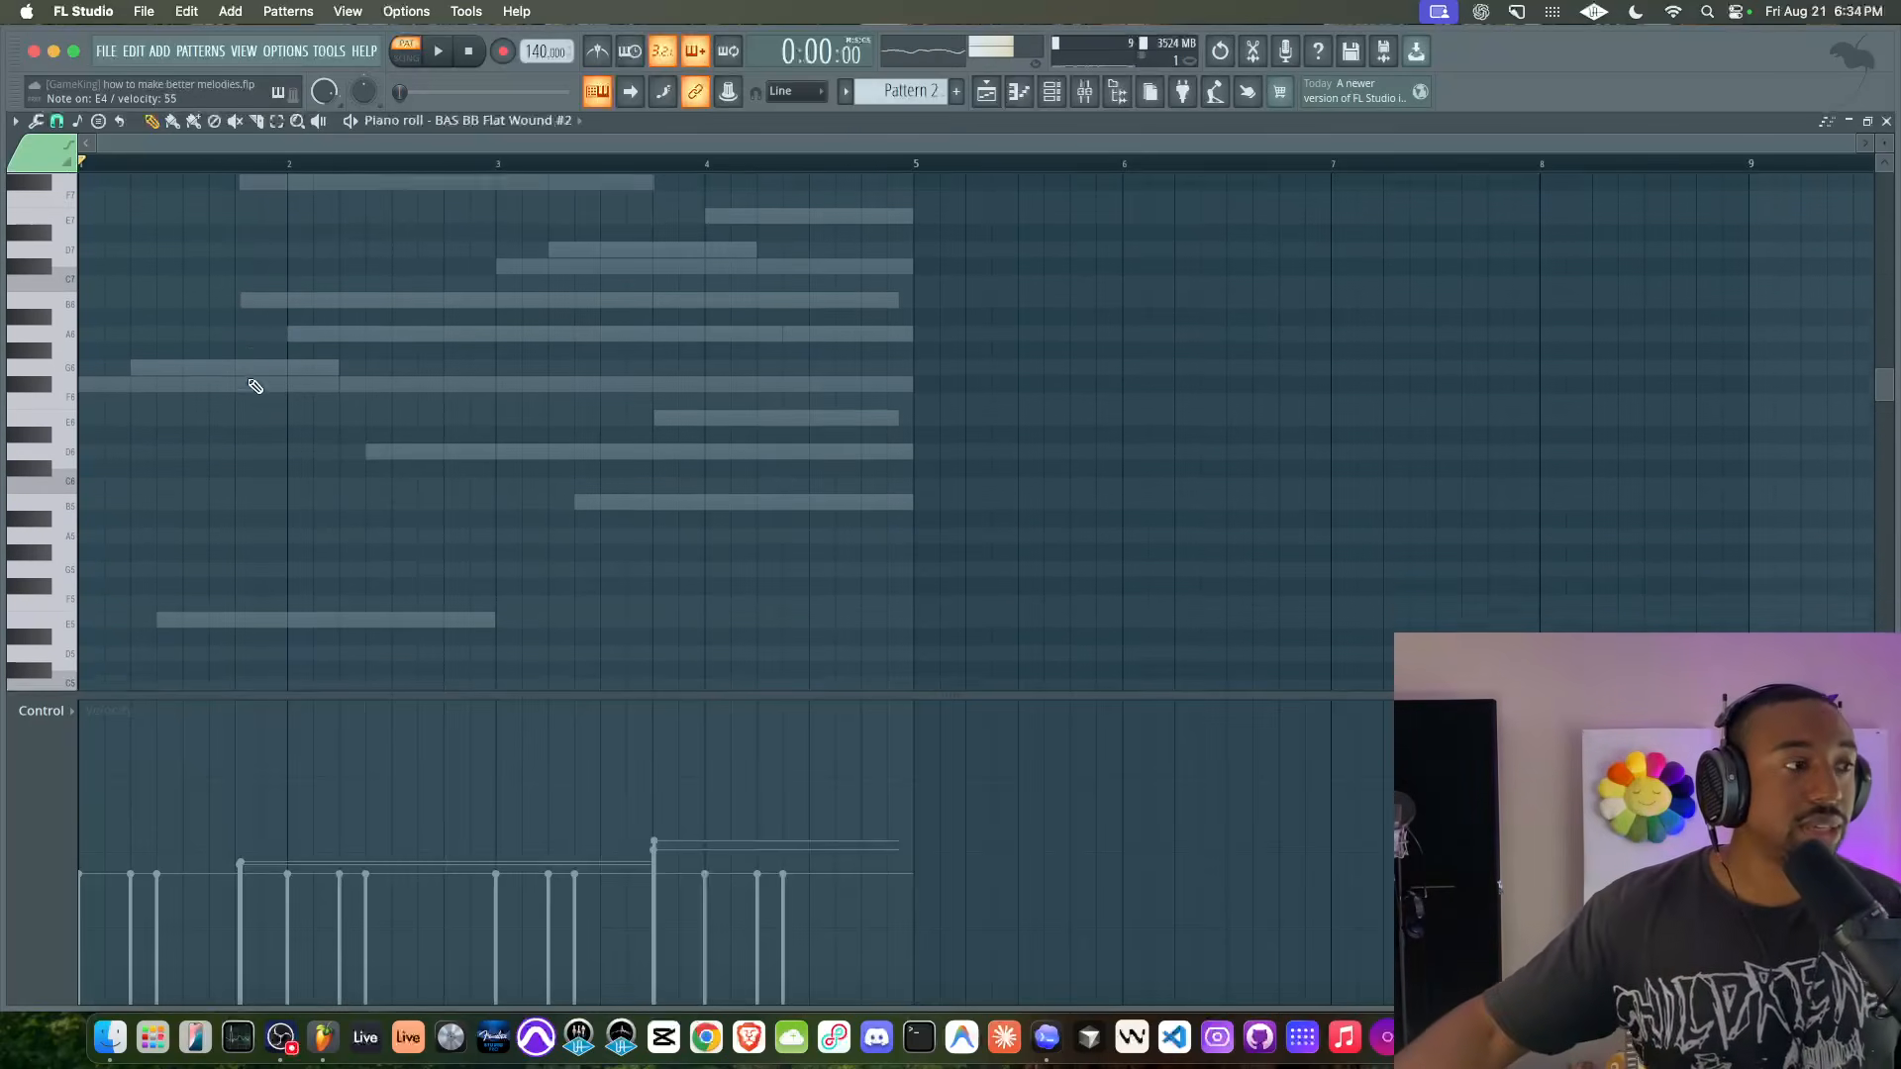
scroll(259, 412, up, 12)
scroll(259, 412, right, 3)
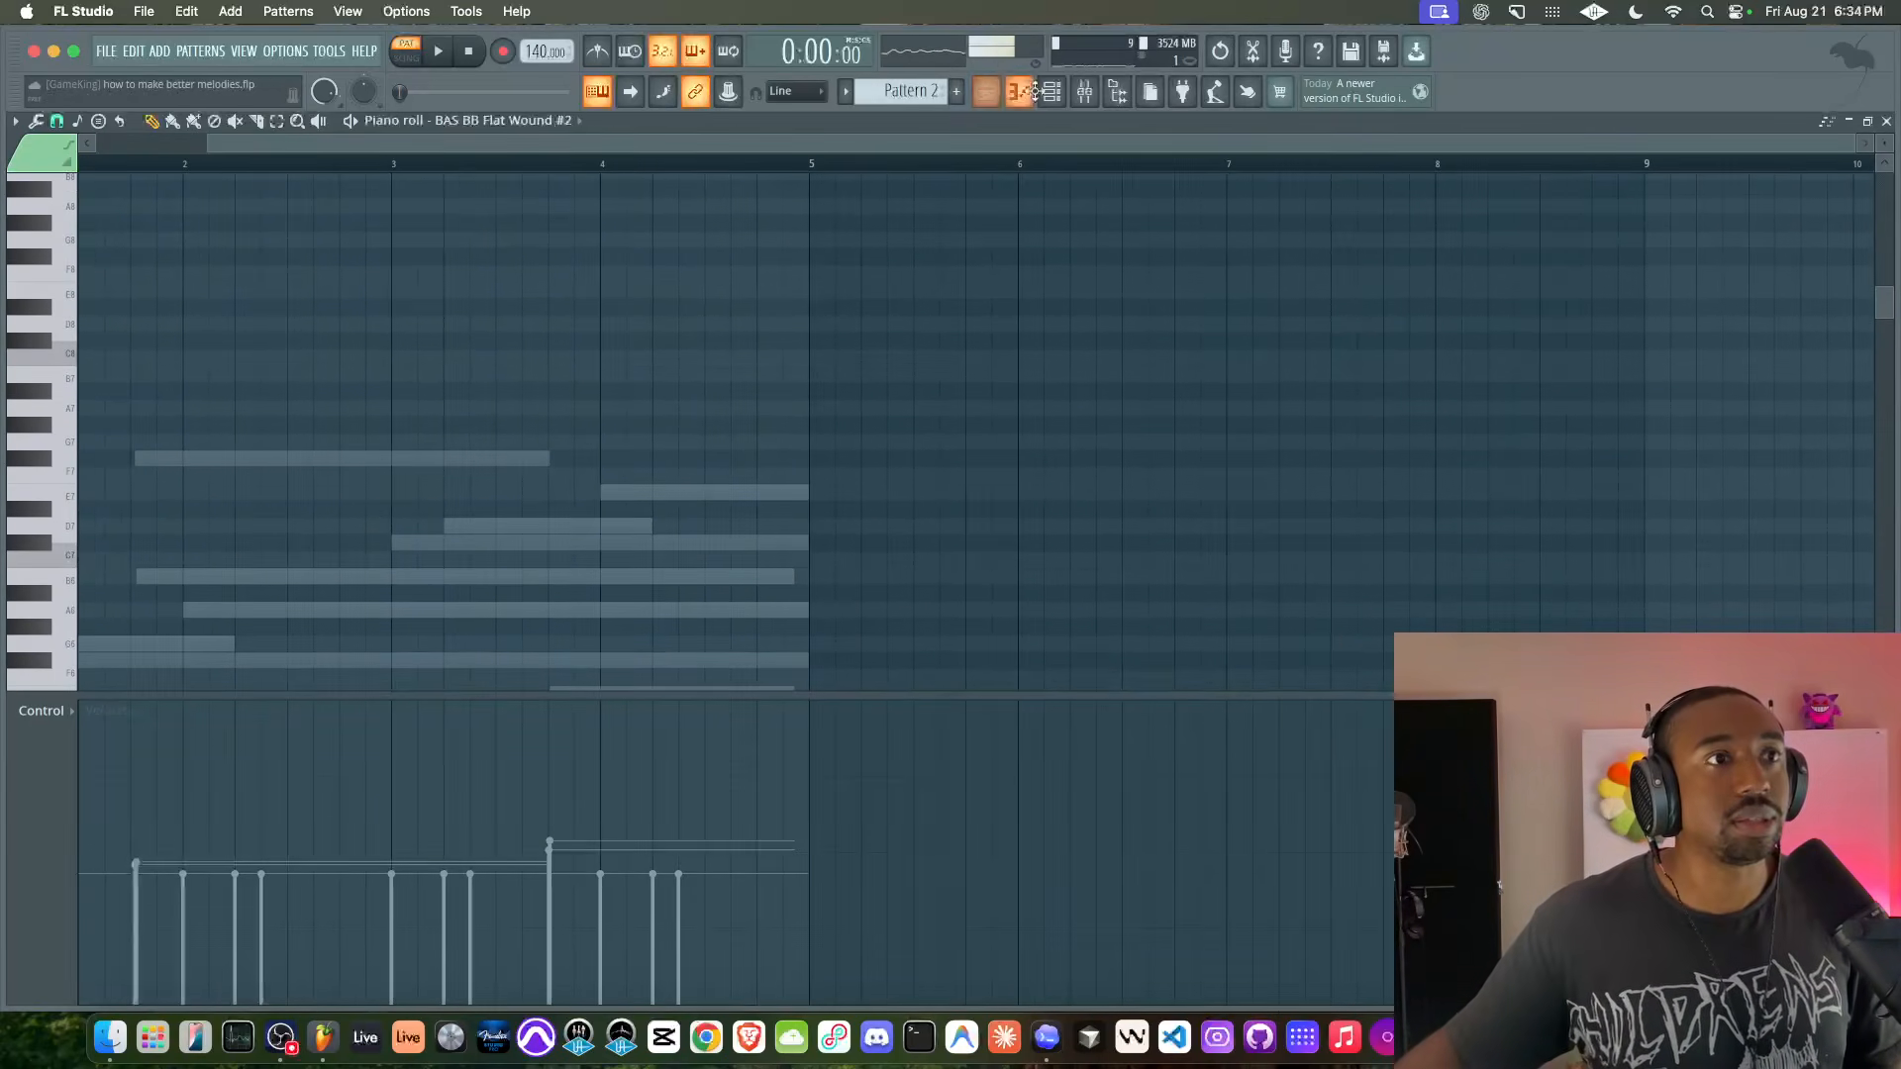
click(1045, 92)
right_click(326, 264)
click(402, 261)
right_click(335, 260)
click(409, 263)
scroll(171, 423, down, 12)
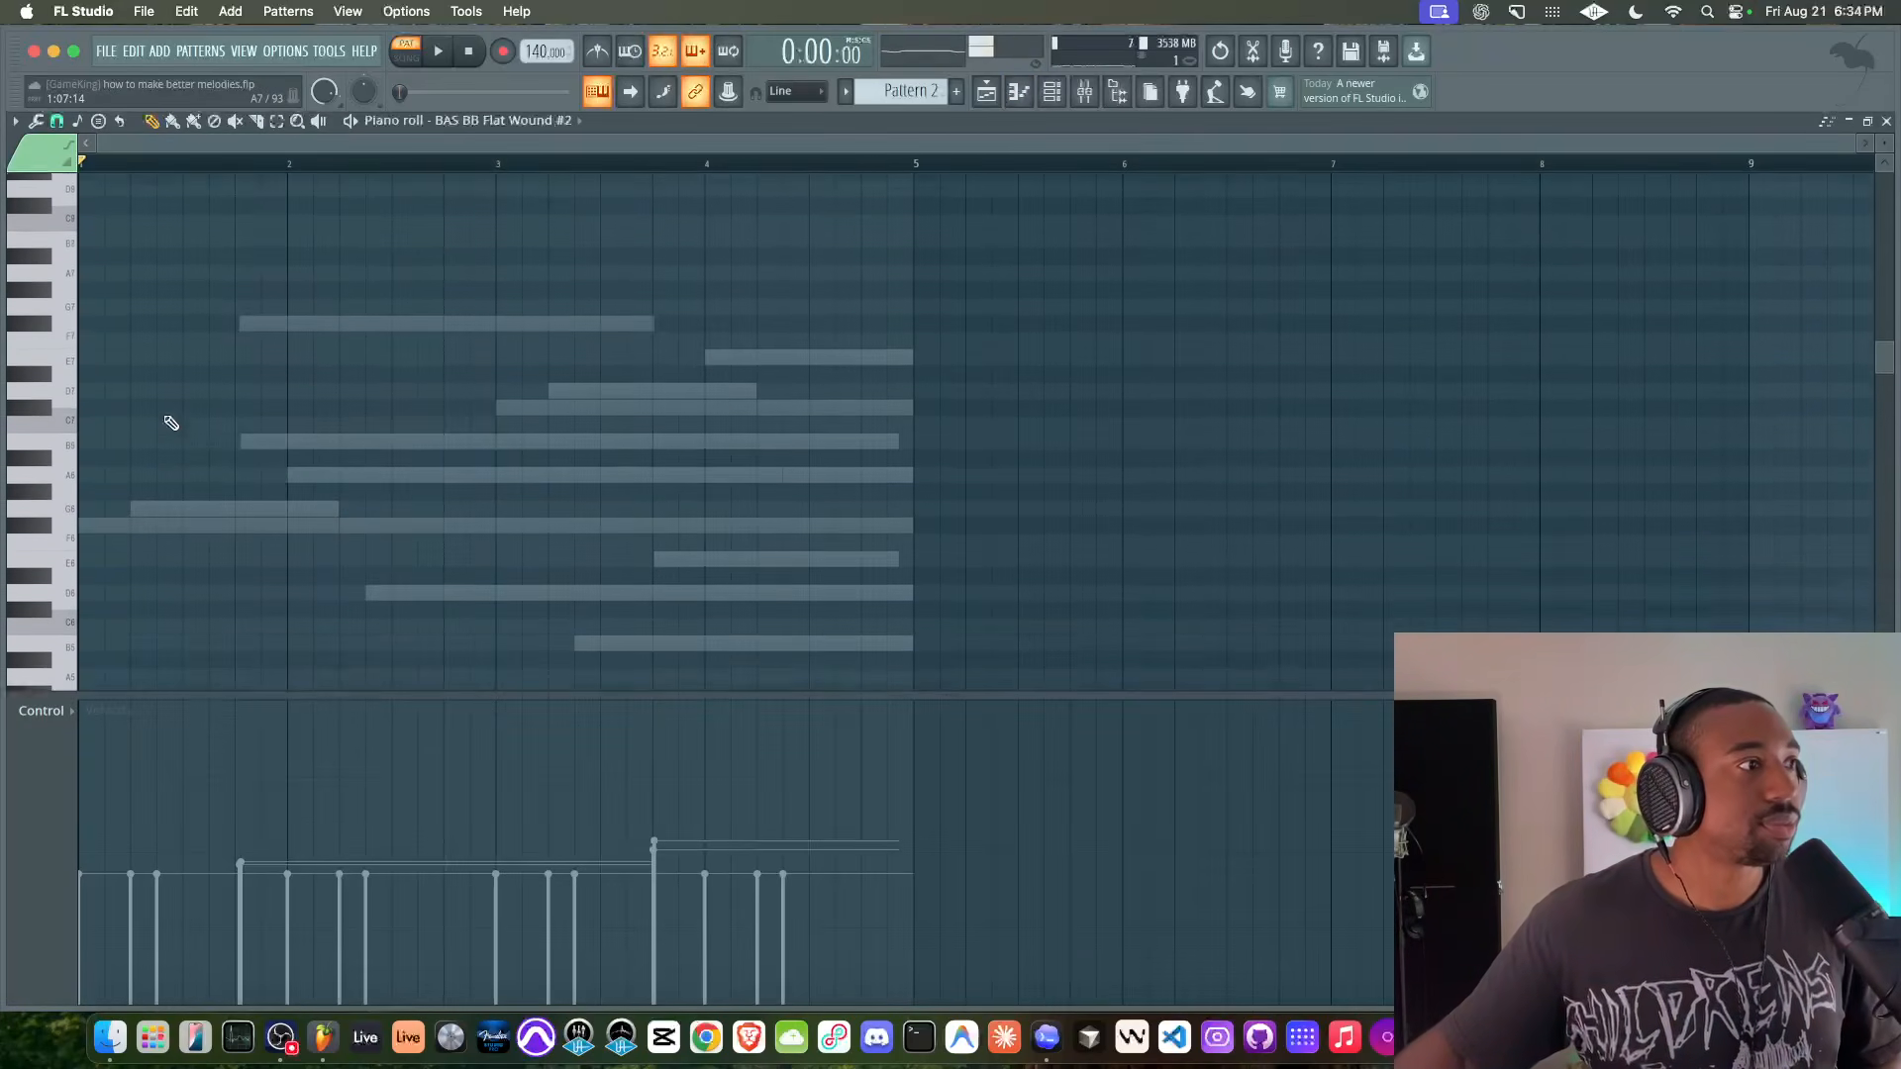
- Draw a one-bar E4 note at the start of the pattern and a two-bar B3 note at bar 3
scroll(172, 422, down, 1)
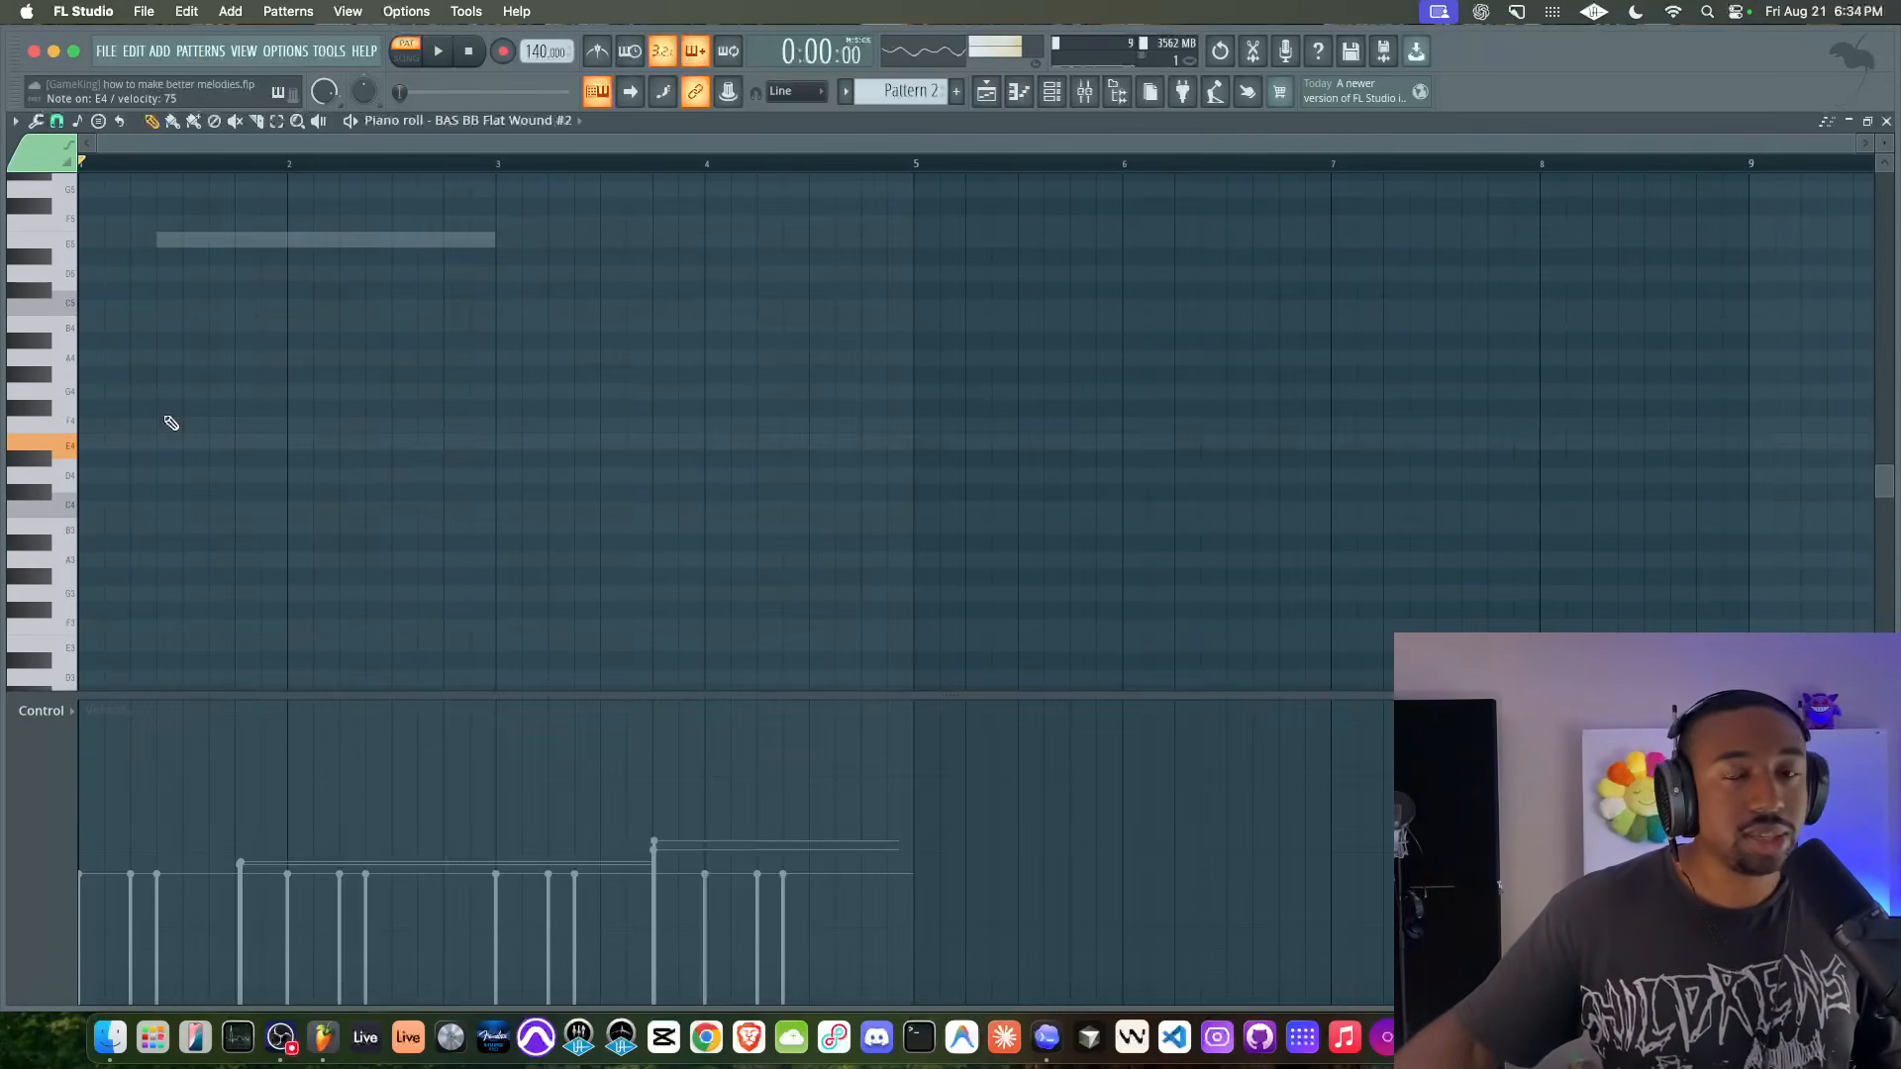
drag(146, 444, 61, 449)
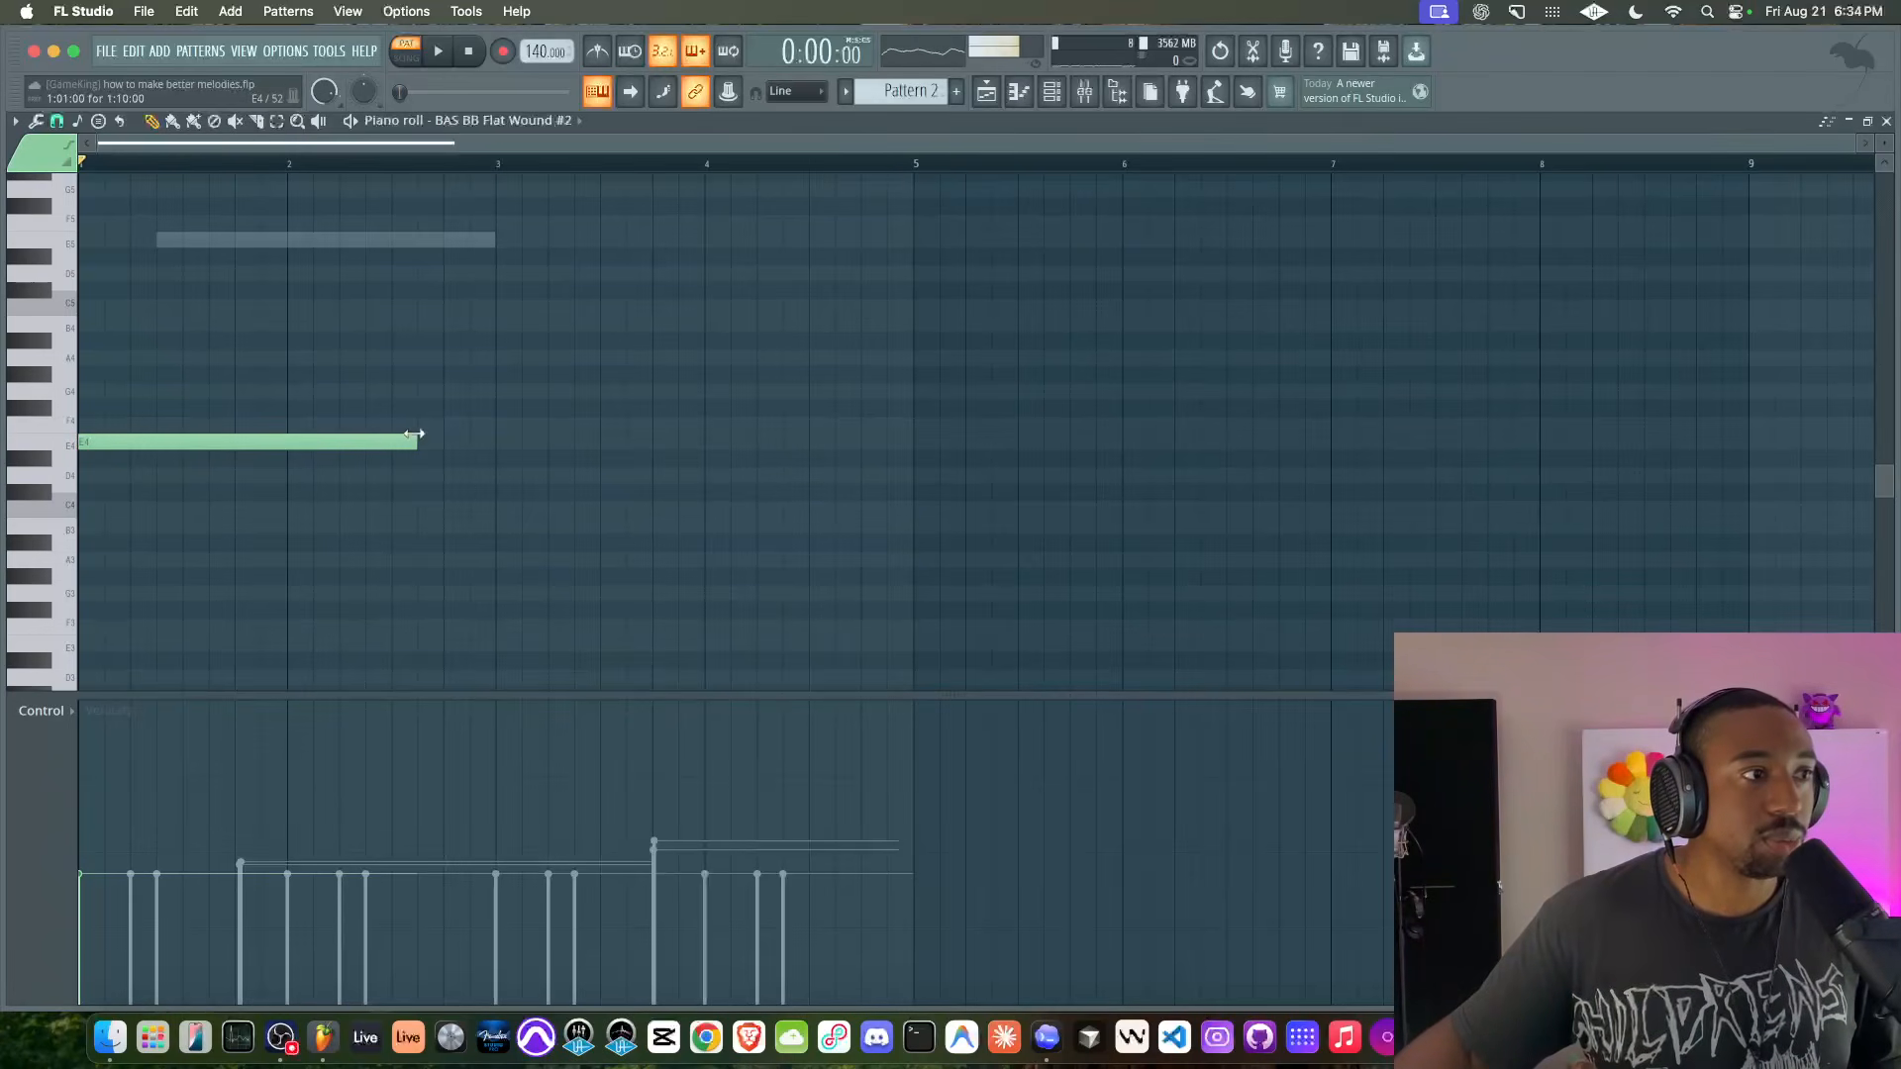
click(494, 530)
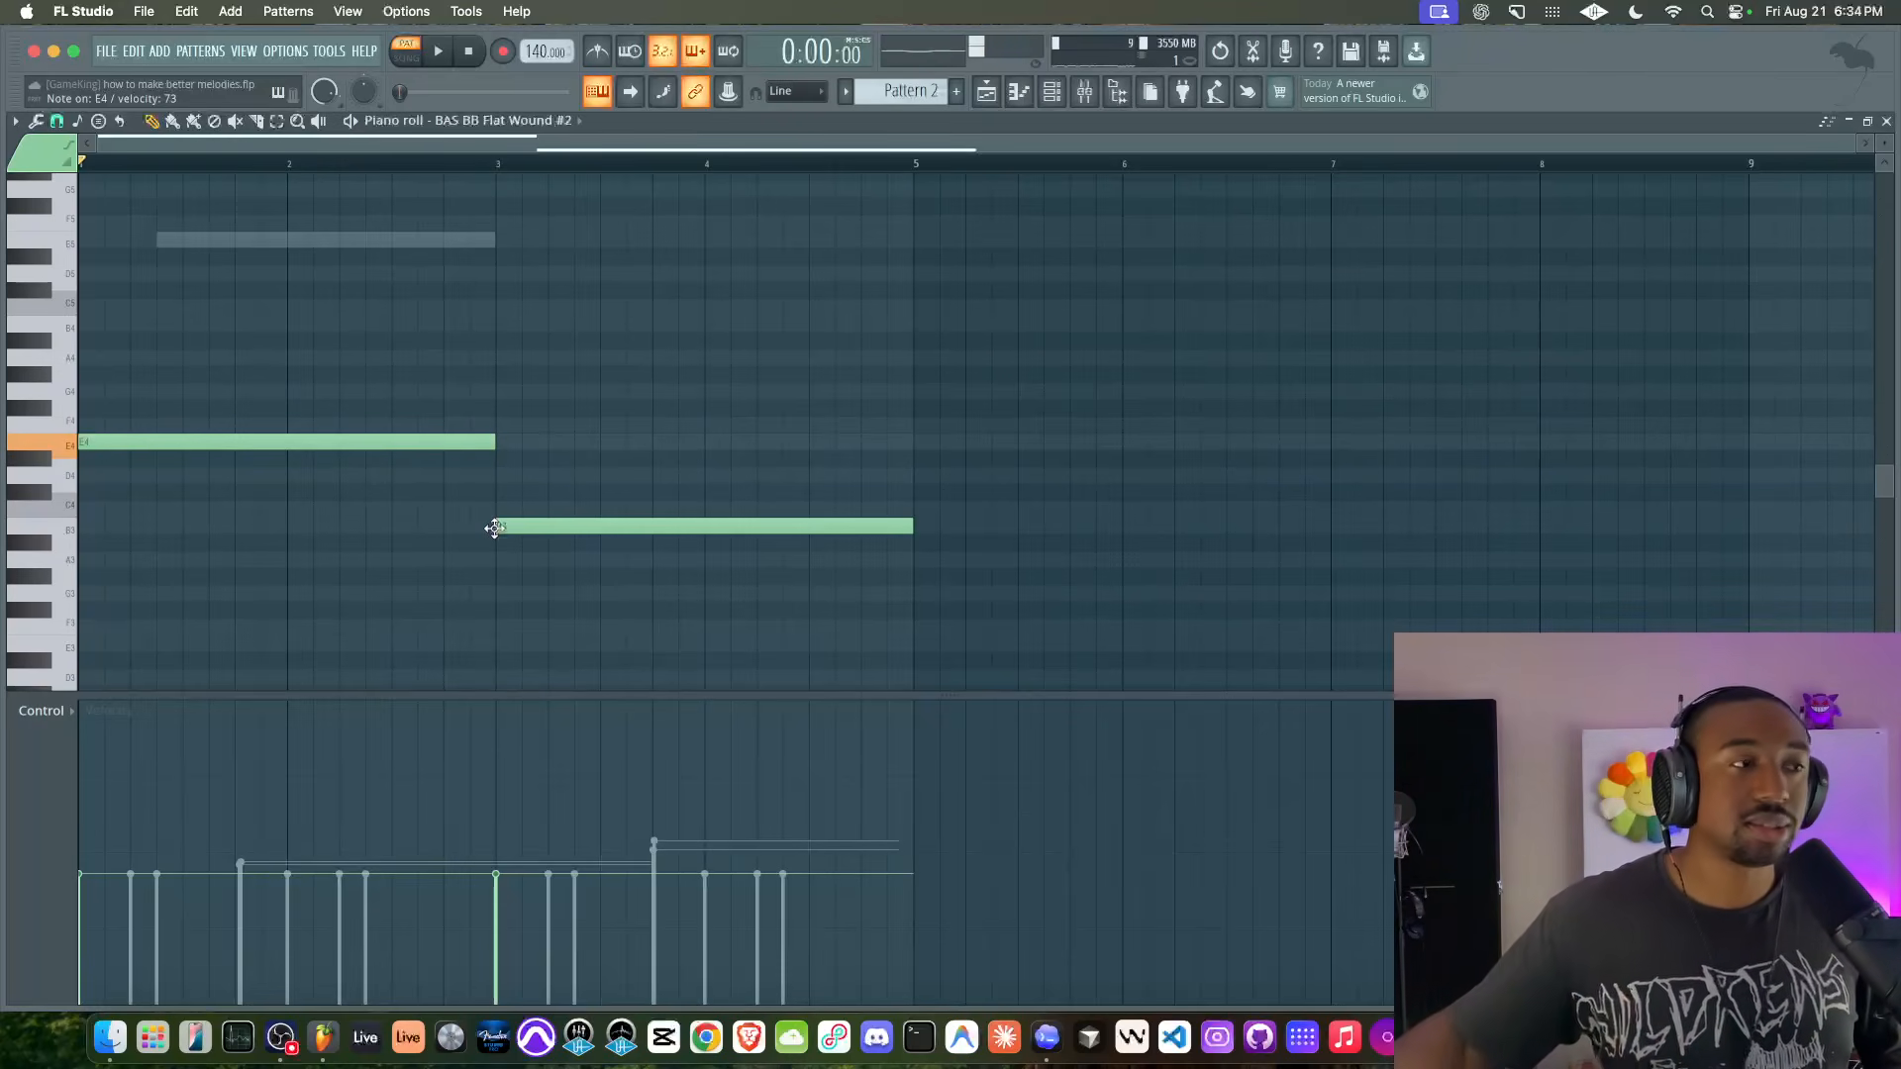
scroll(424, 460, up, 3)
drag(488, 542, 214, 542)
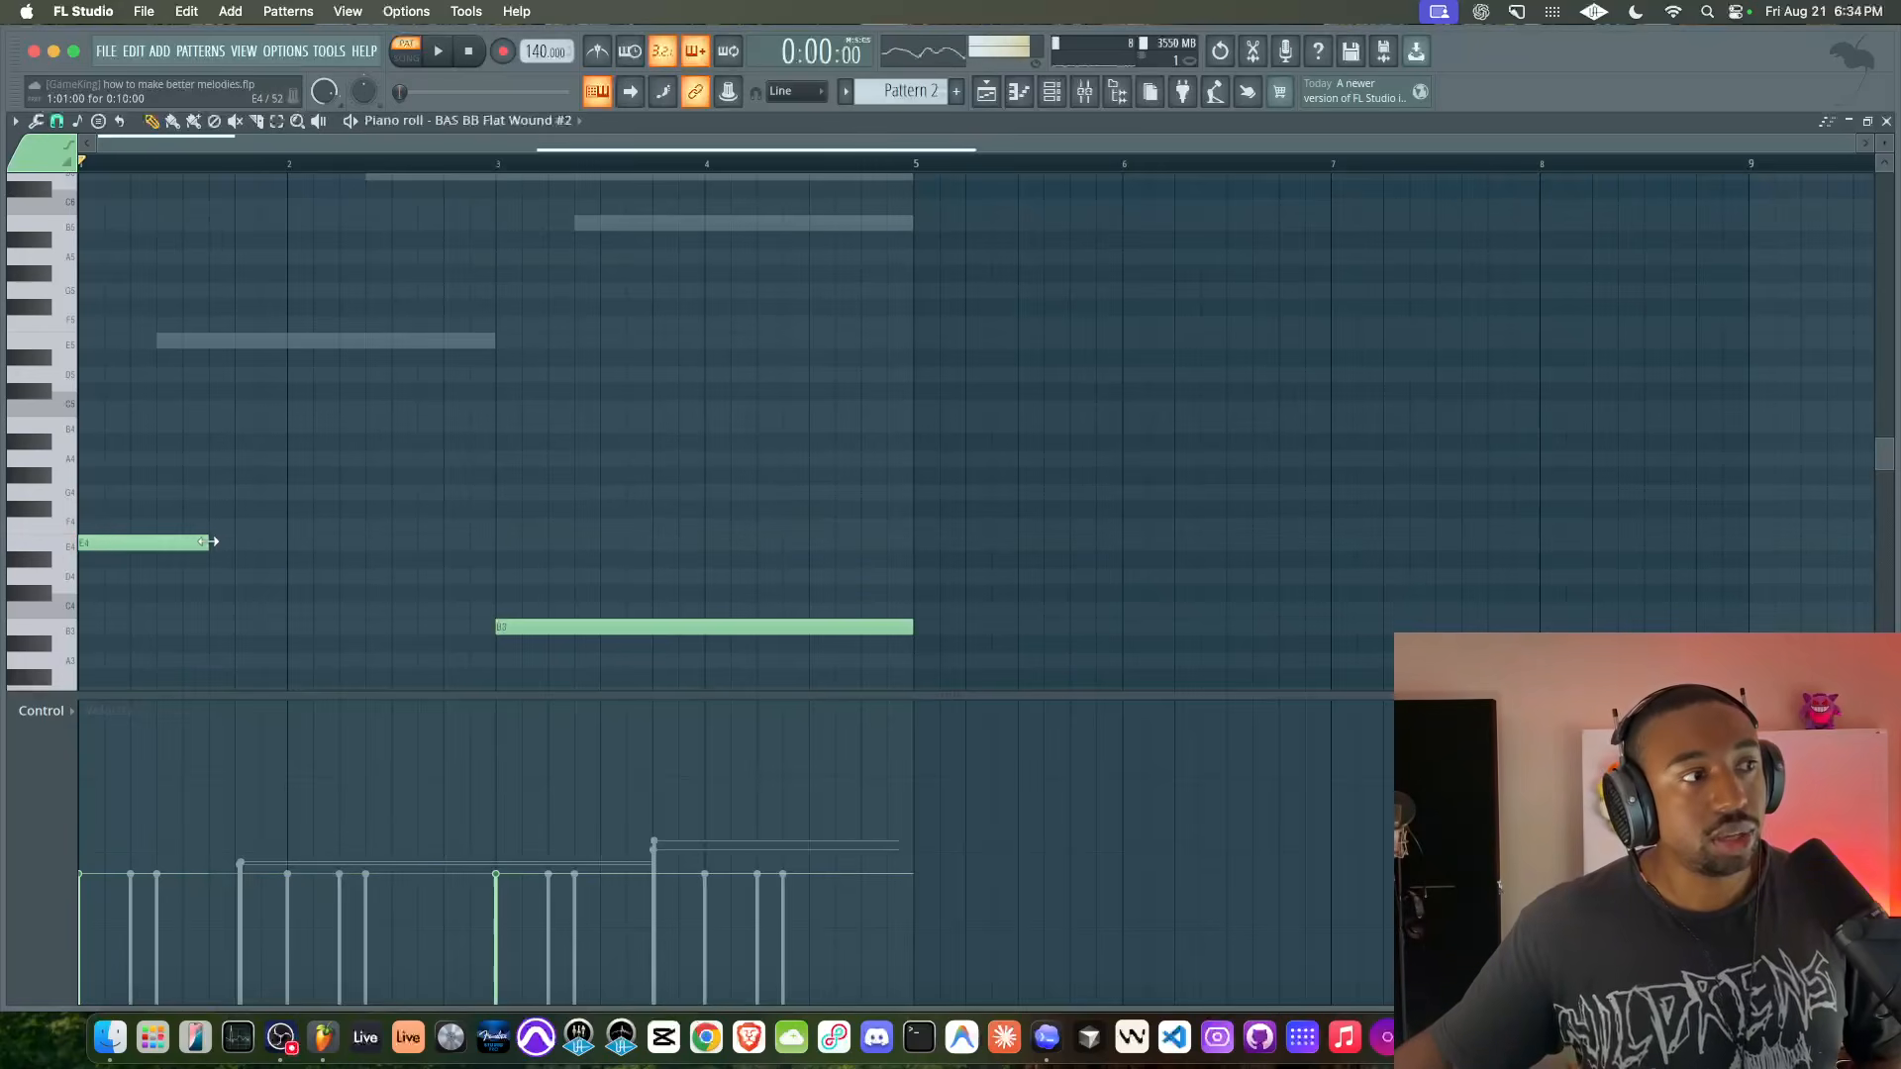
- Stack one-bar notes at bar 2 on D#4, F4, A#4, B4, C5, D#5, E5 and F5
click(292, 526)
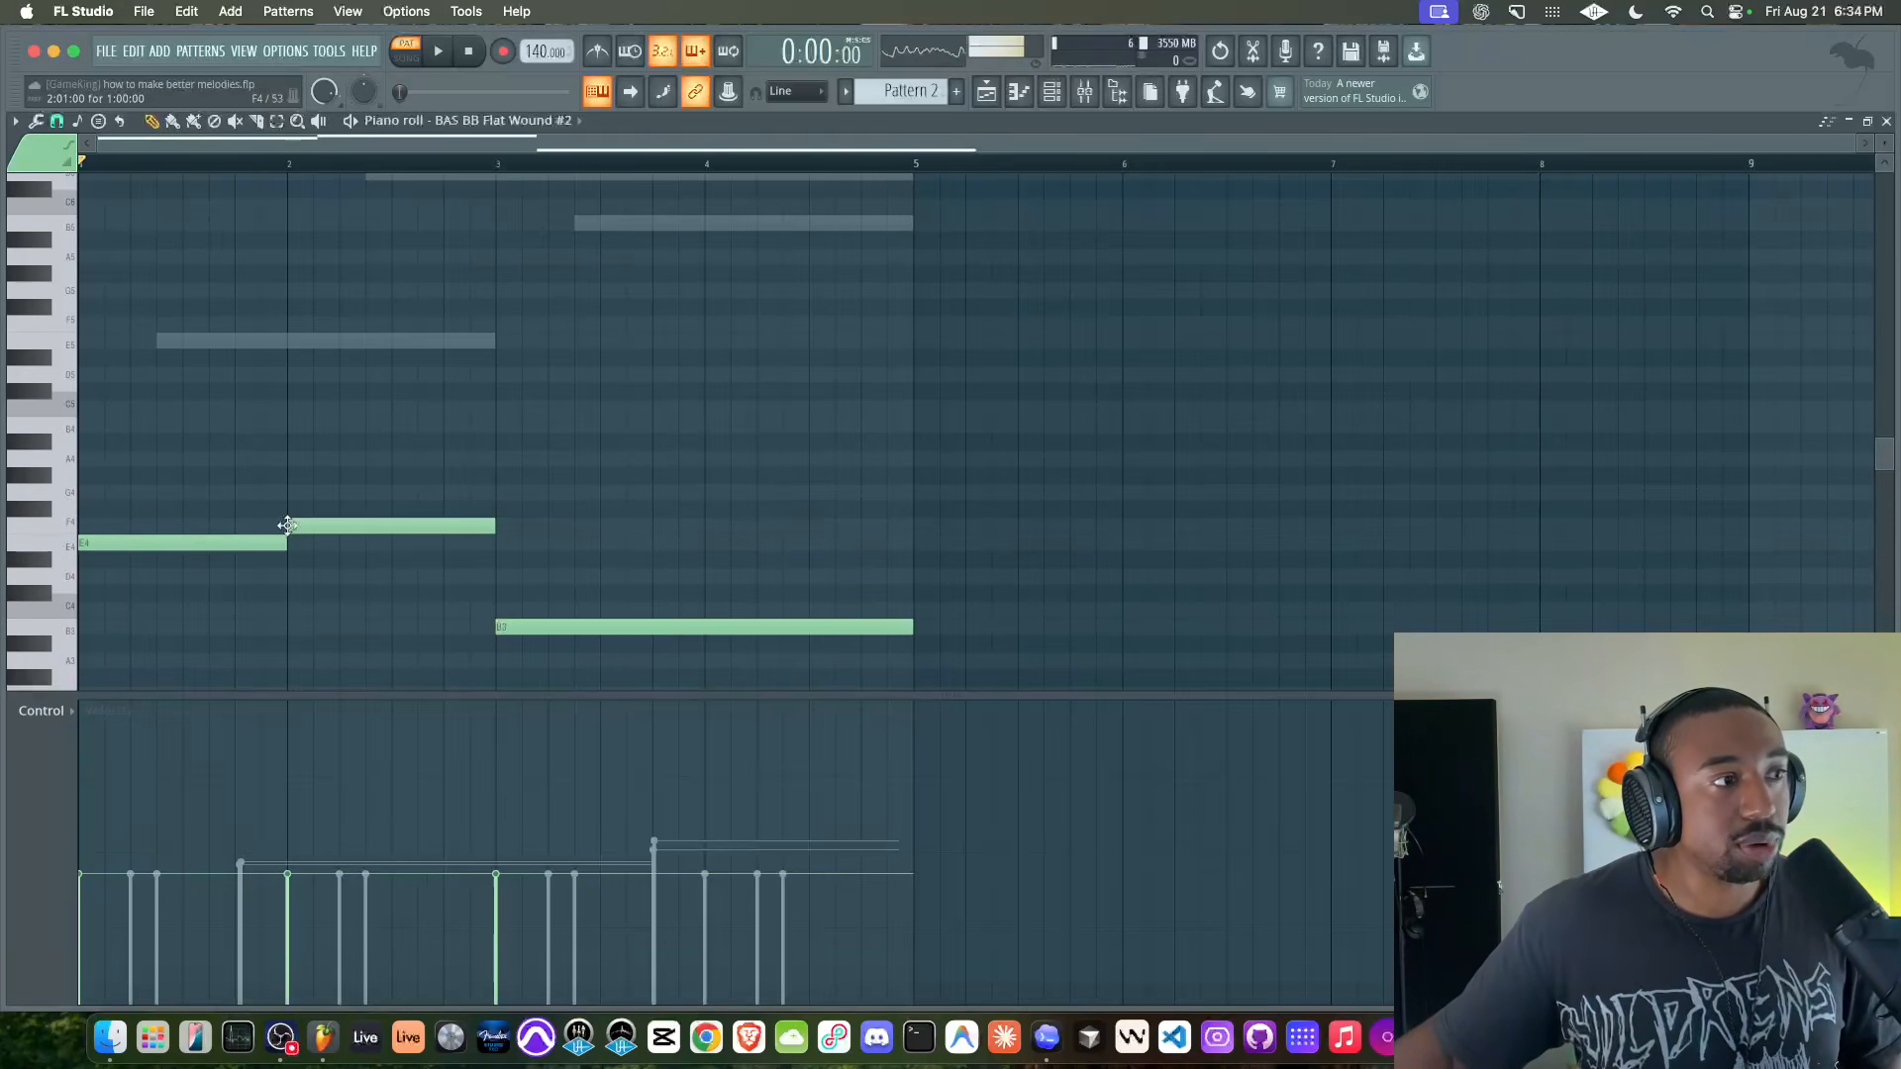
click(288, 559)
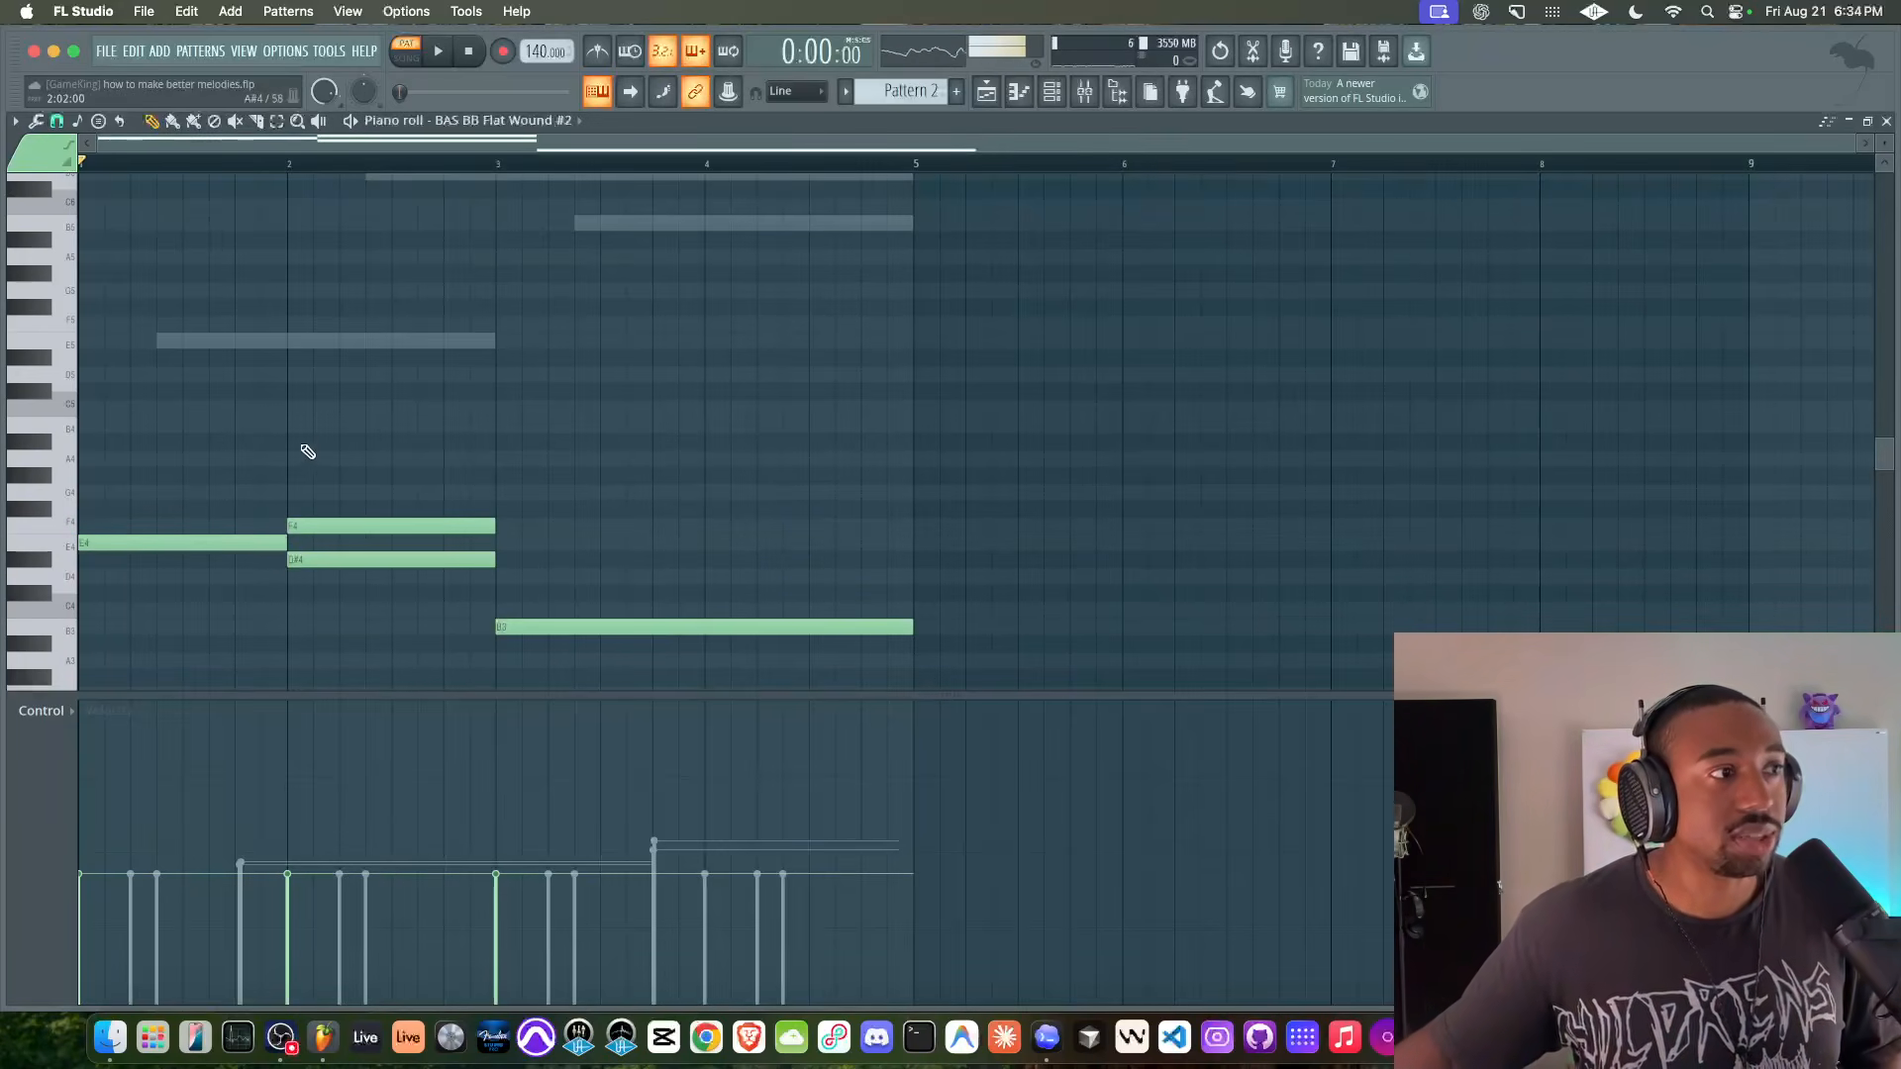
click(293, 425)
click(289, 408)
click(288, 440)
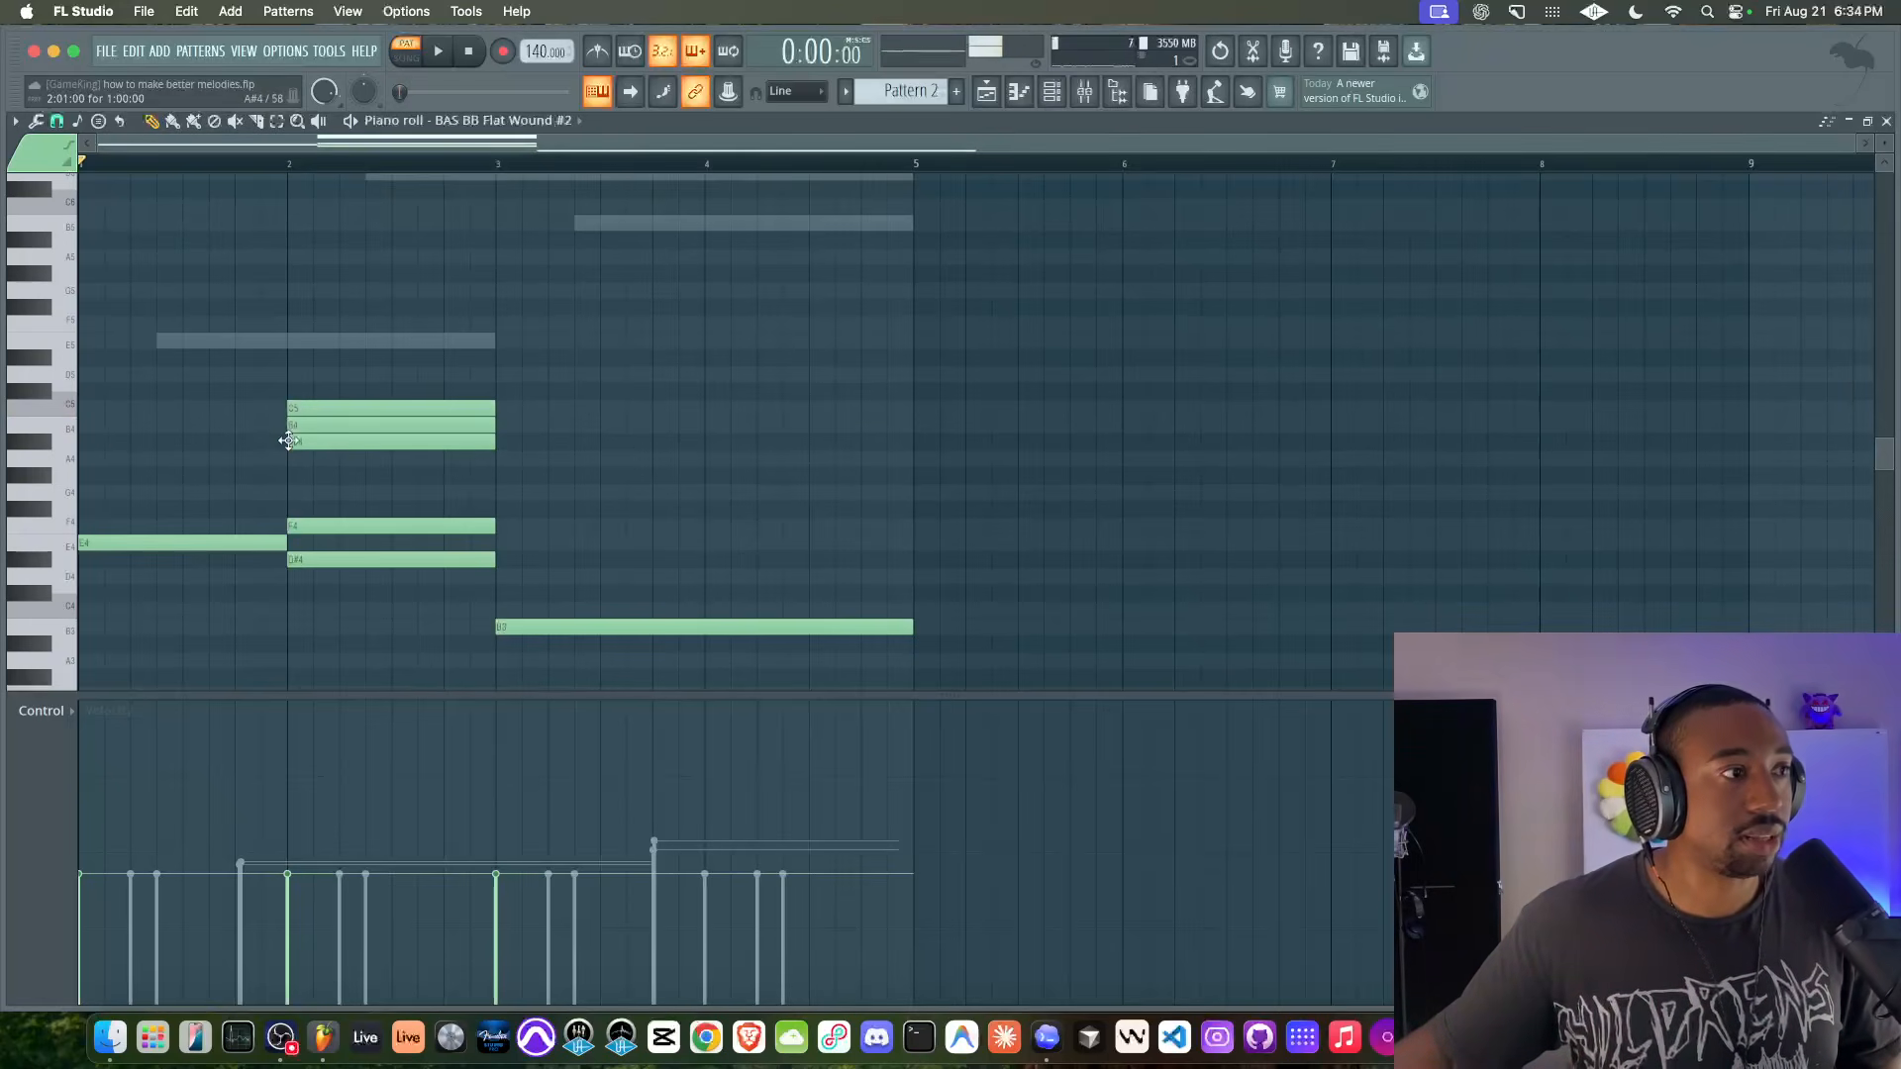
click(292, 340)
click(289, 324)
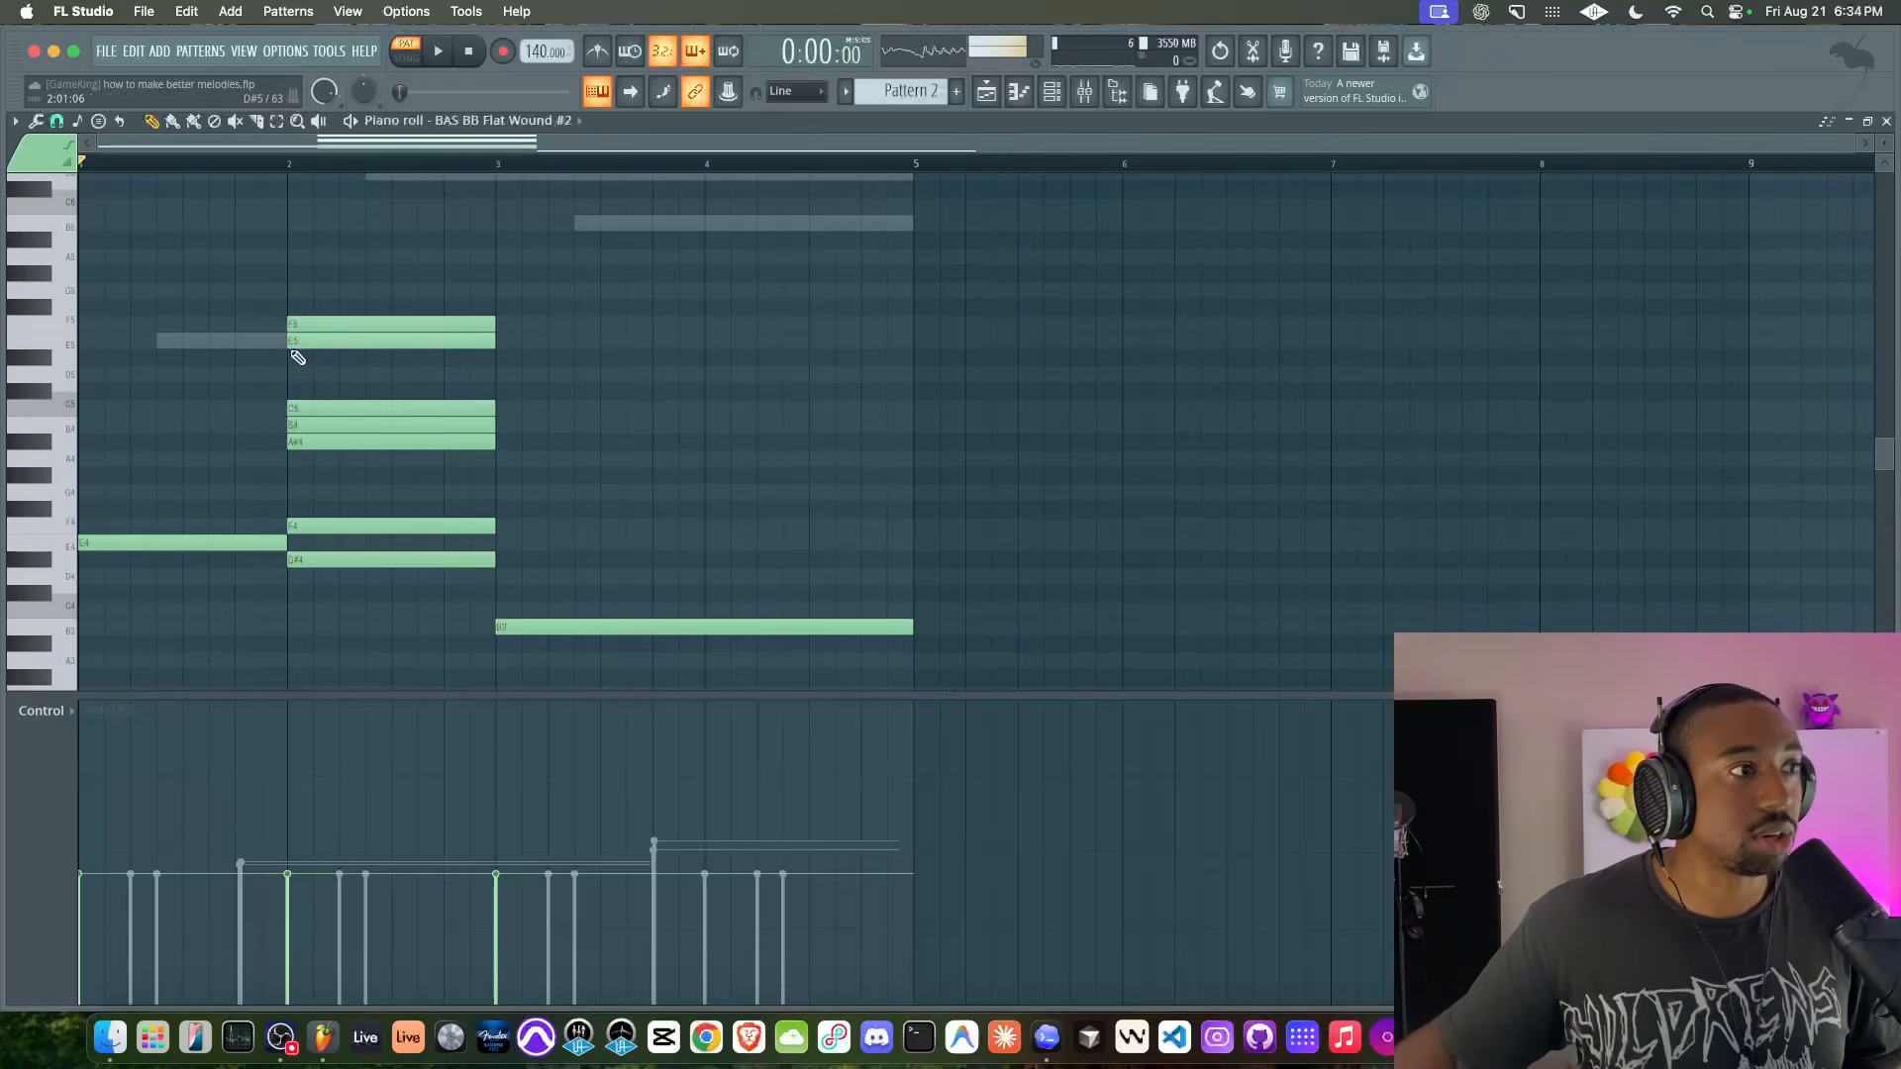
click(289, 358)
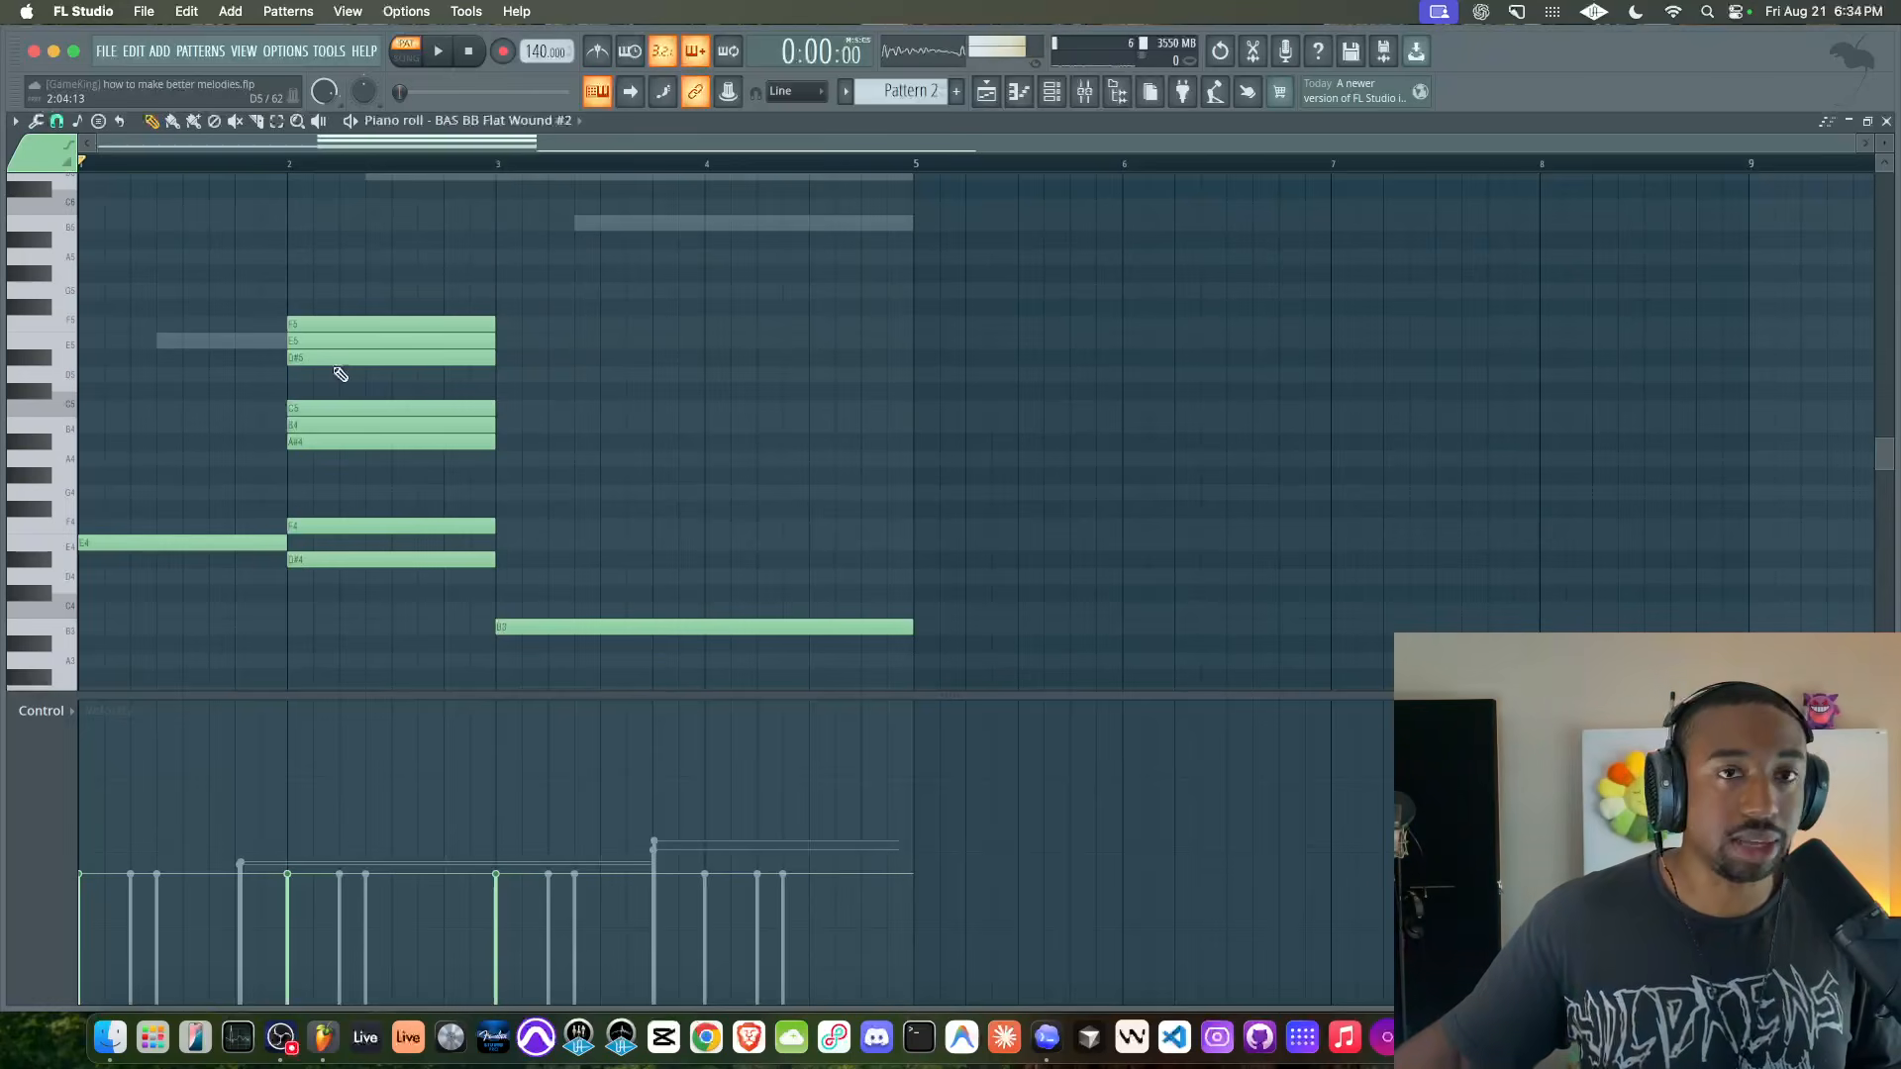
- Delete all the stacked notes in bar 2 and the E4 note in bar 1
drag(361, 303, 353, 578)
key(Delete)
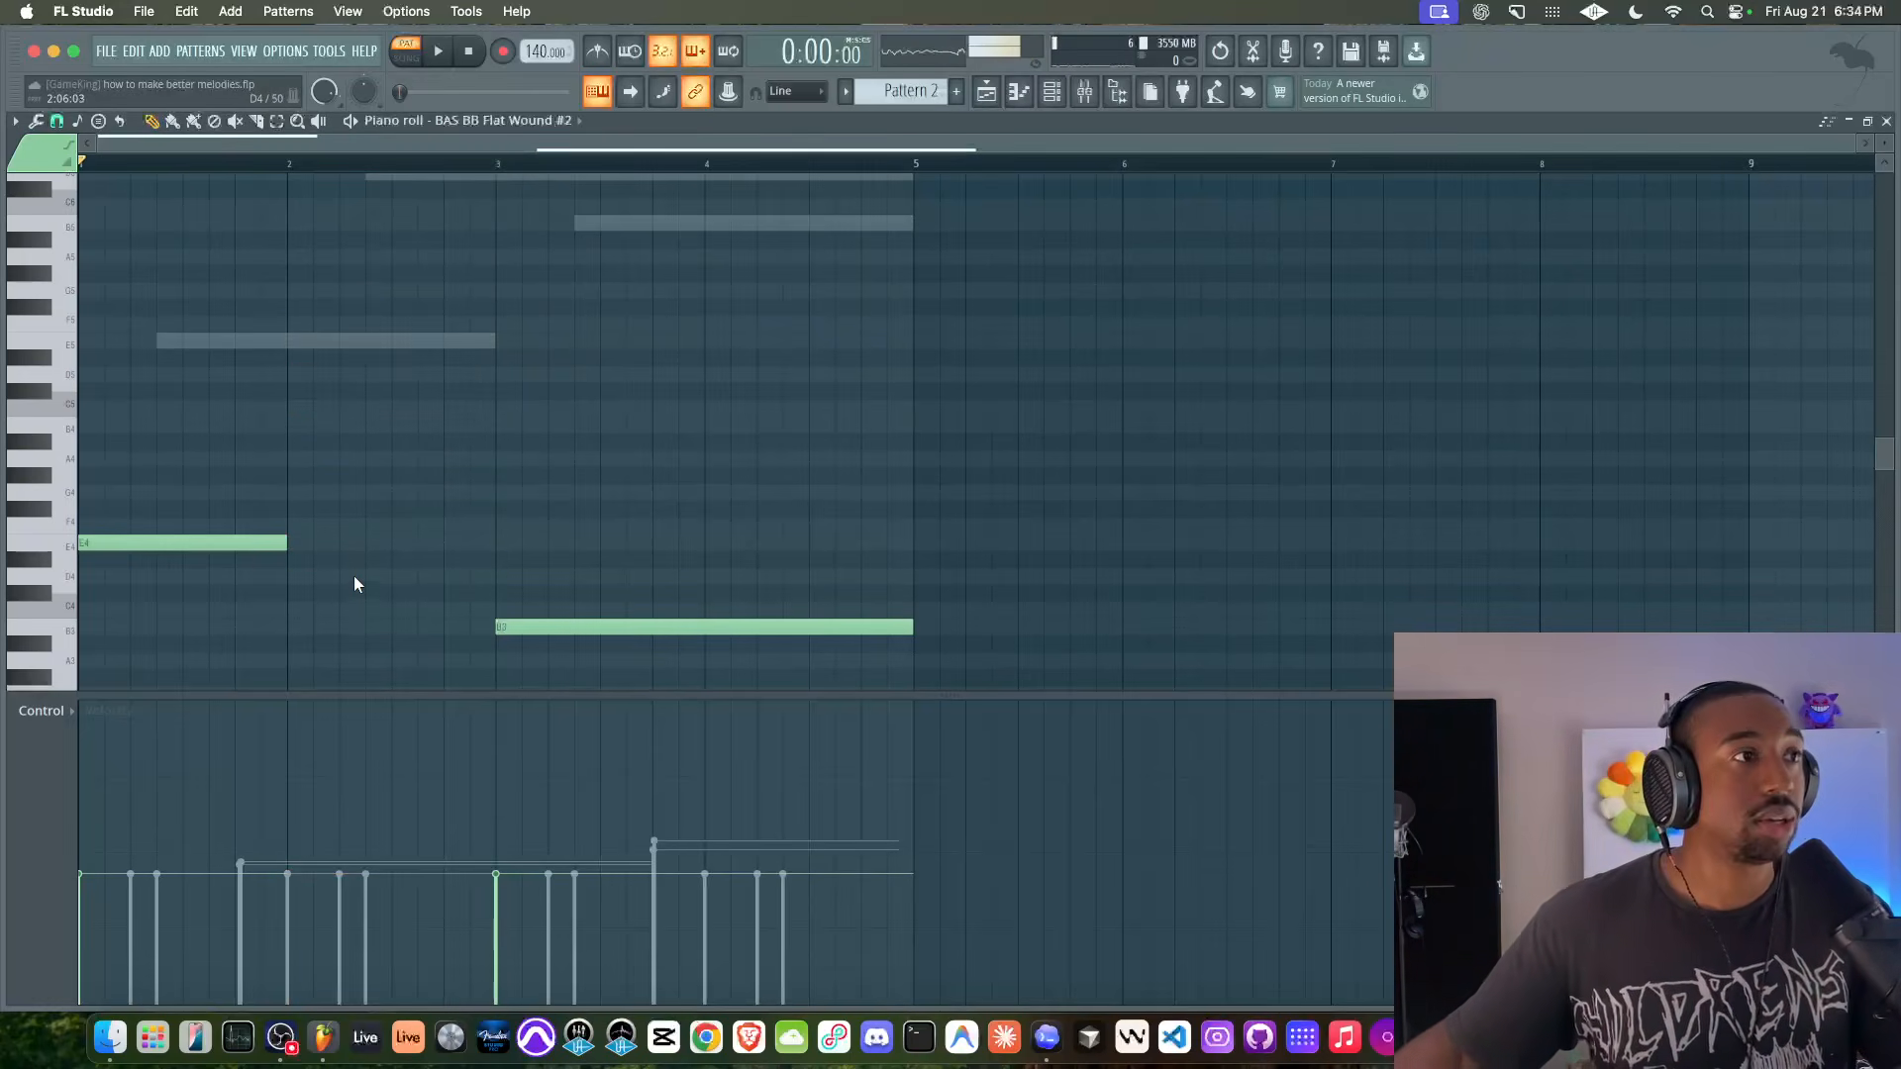
key(space)
key(space)
right_click(282, 545)
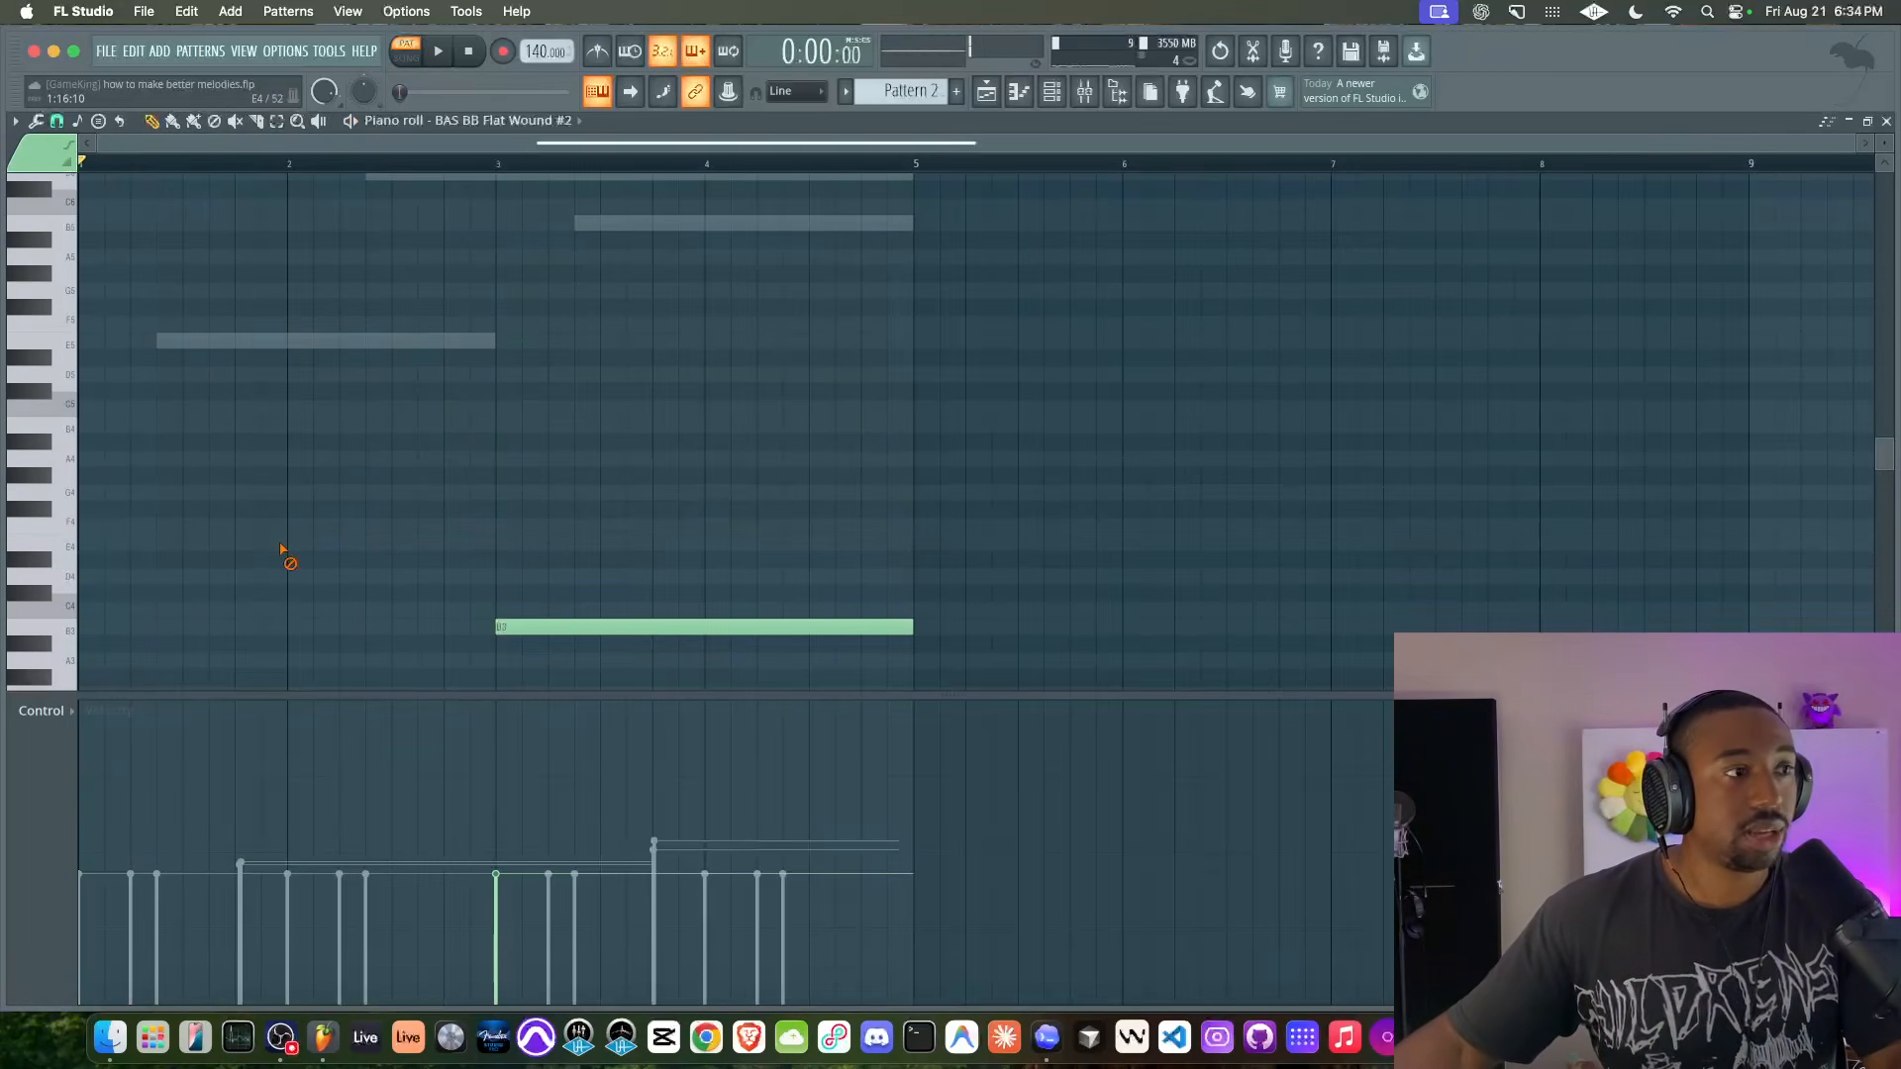
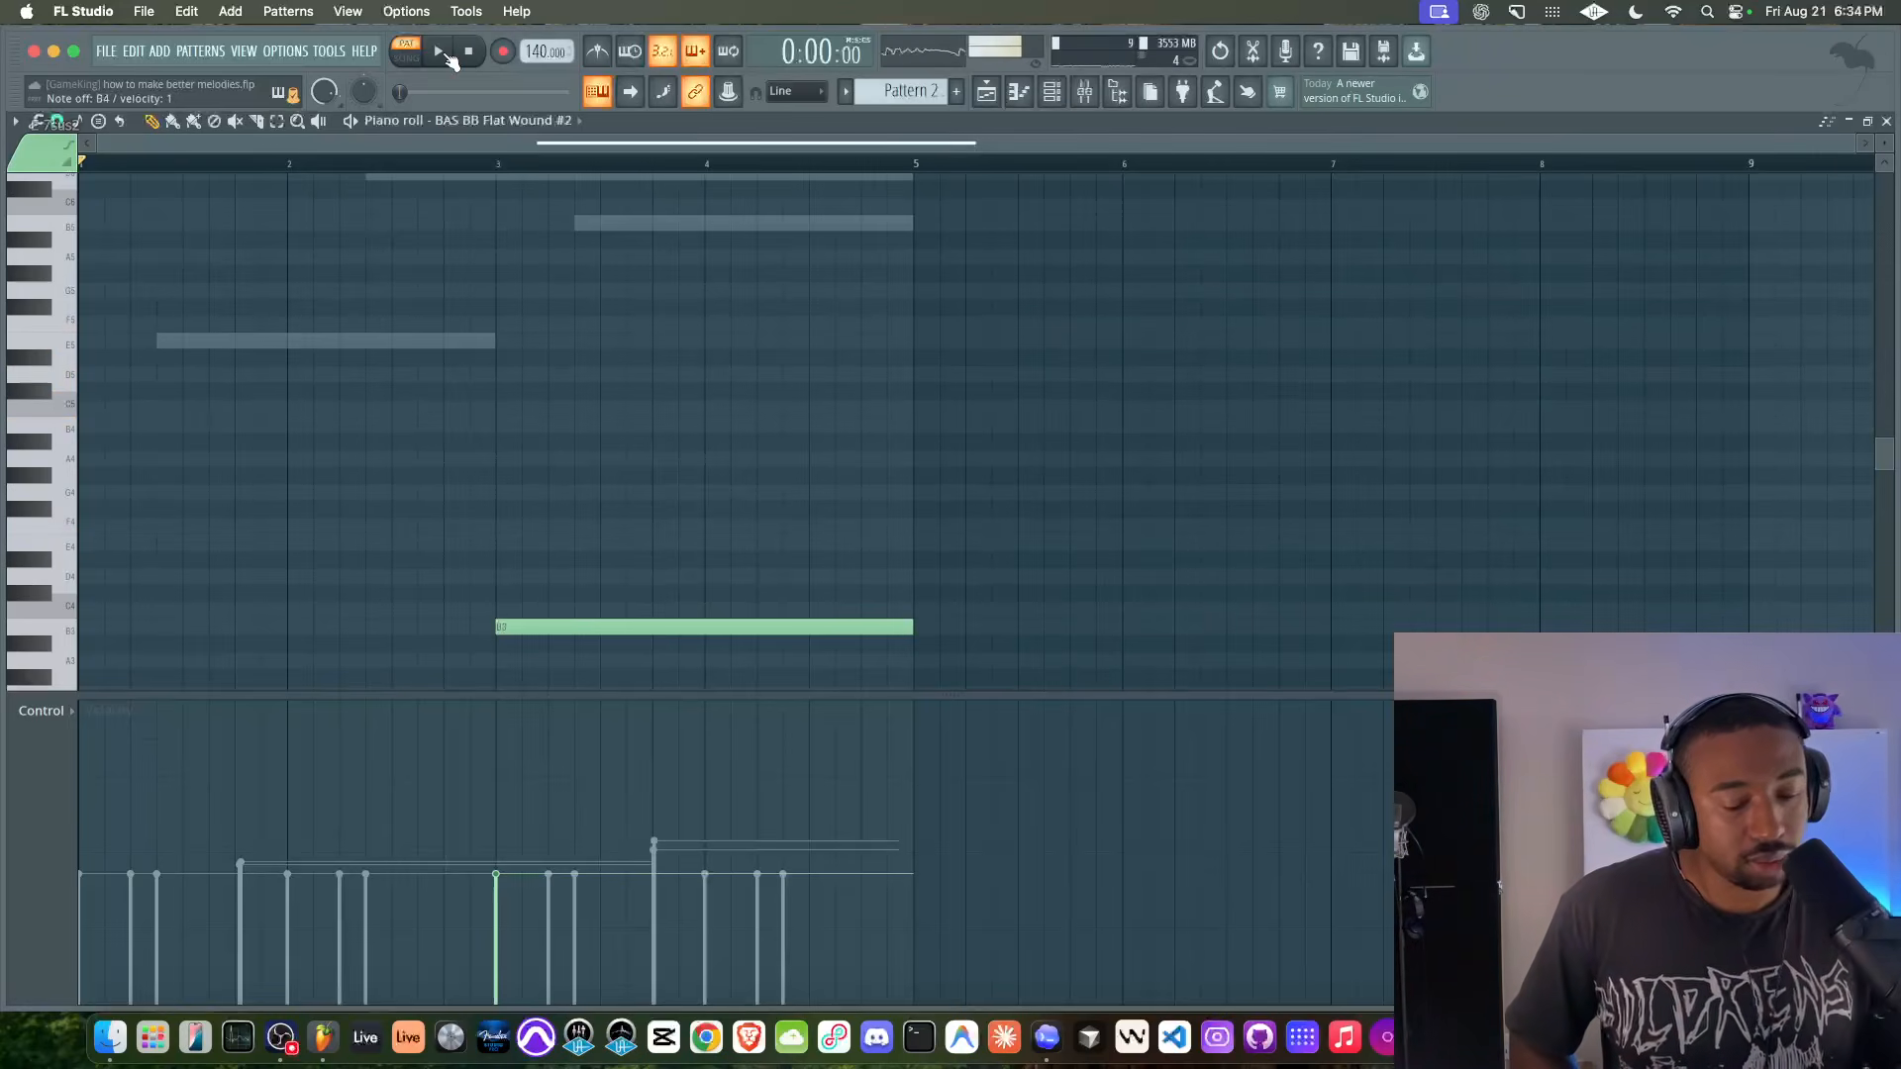
- Play the pattern from the start several times to audition counter-melody notes against the existing layers
click(444, 53)
key(space)
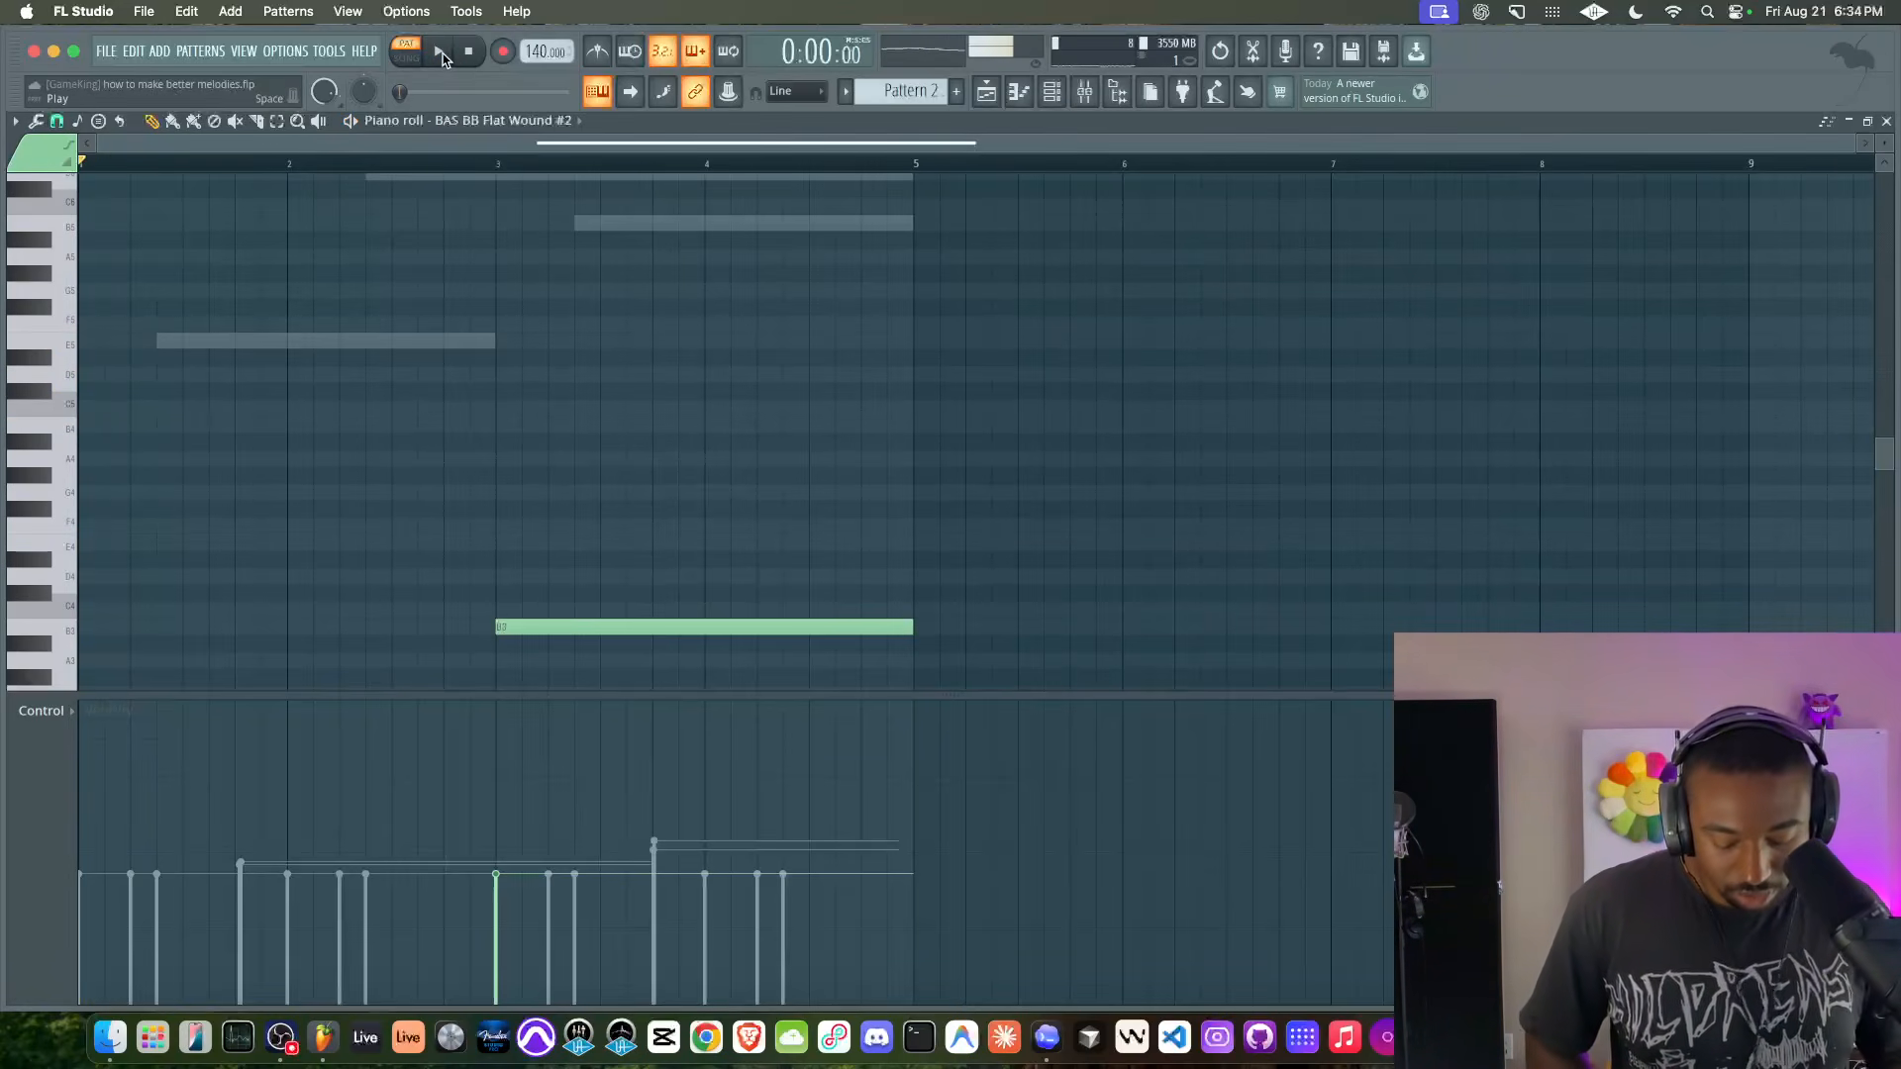
click(442, 55)
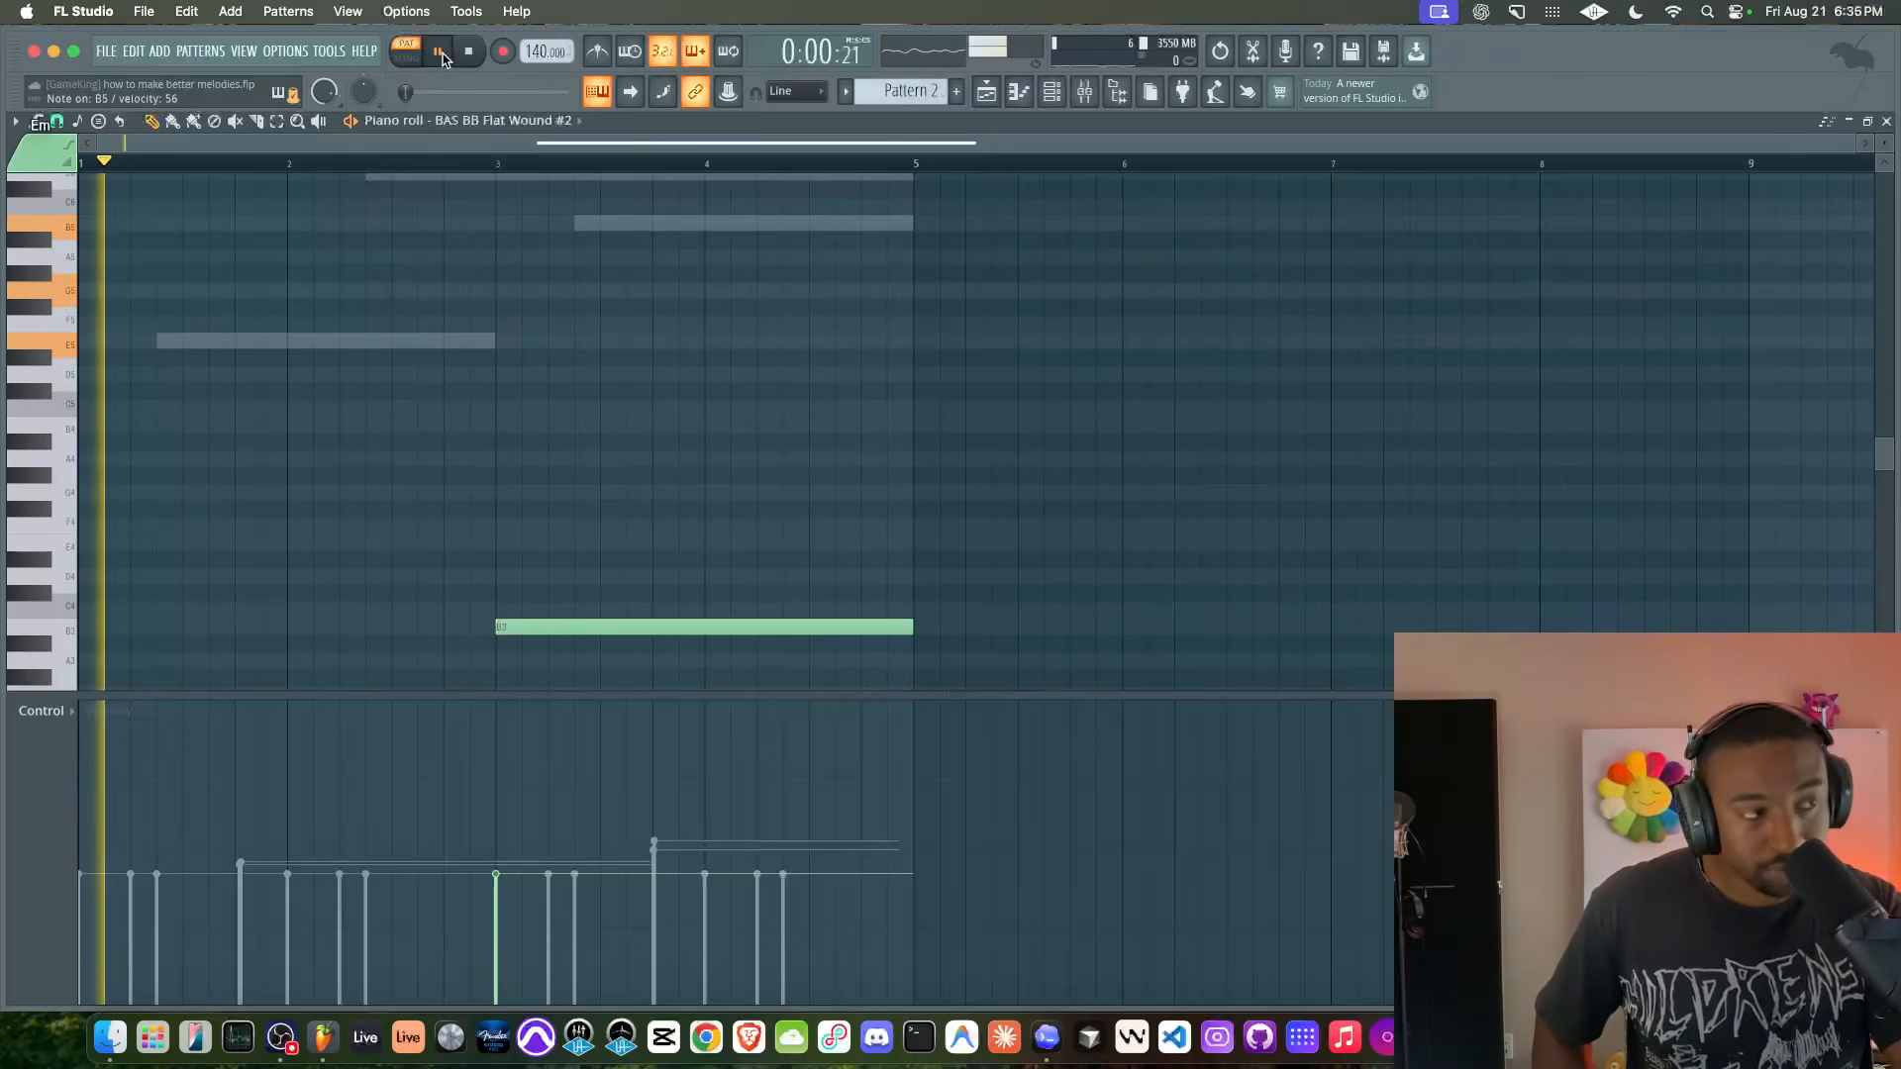
key(space)
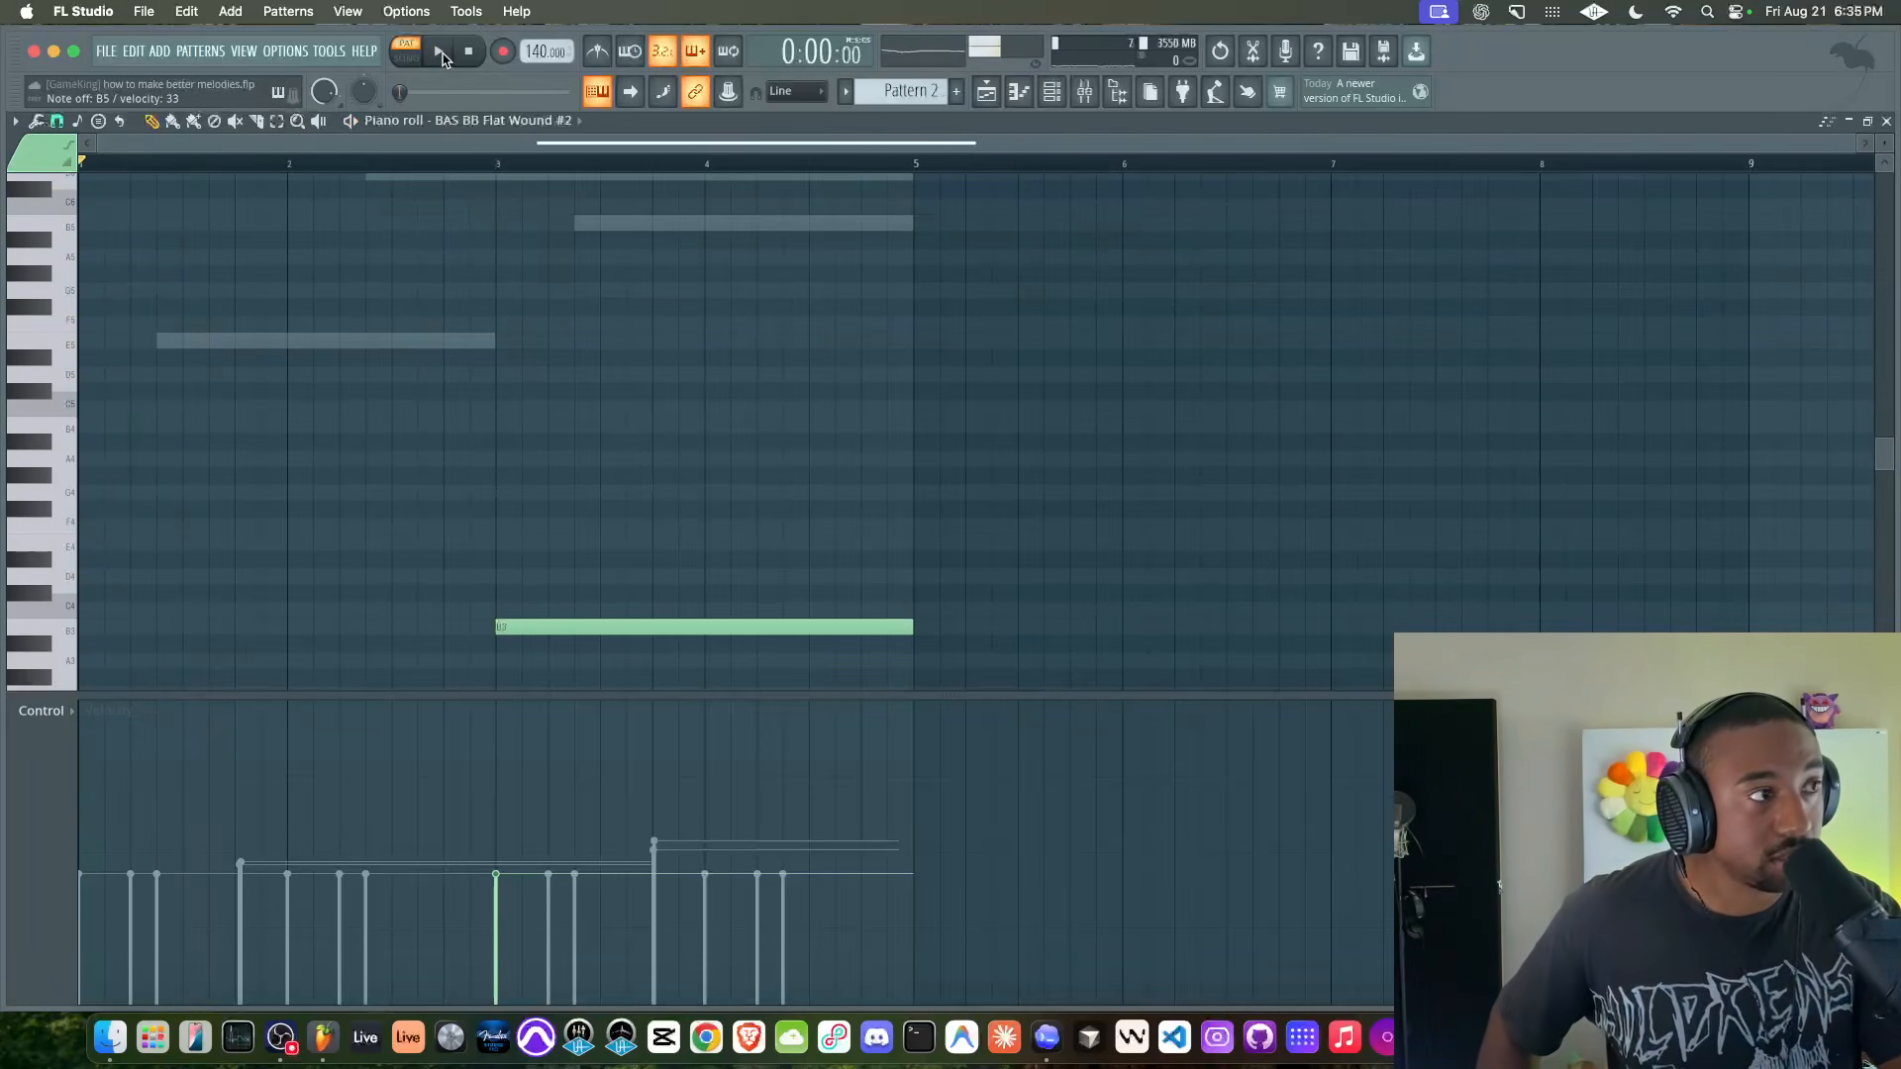
click(443, 54)
key(space)
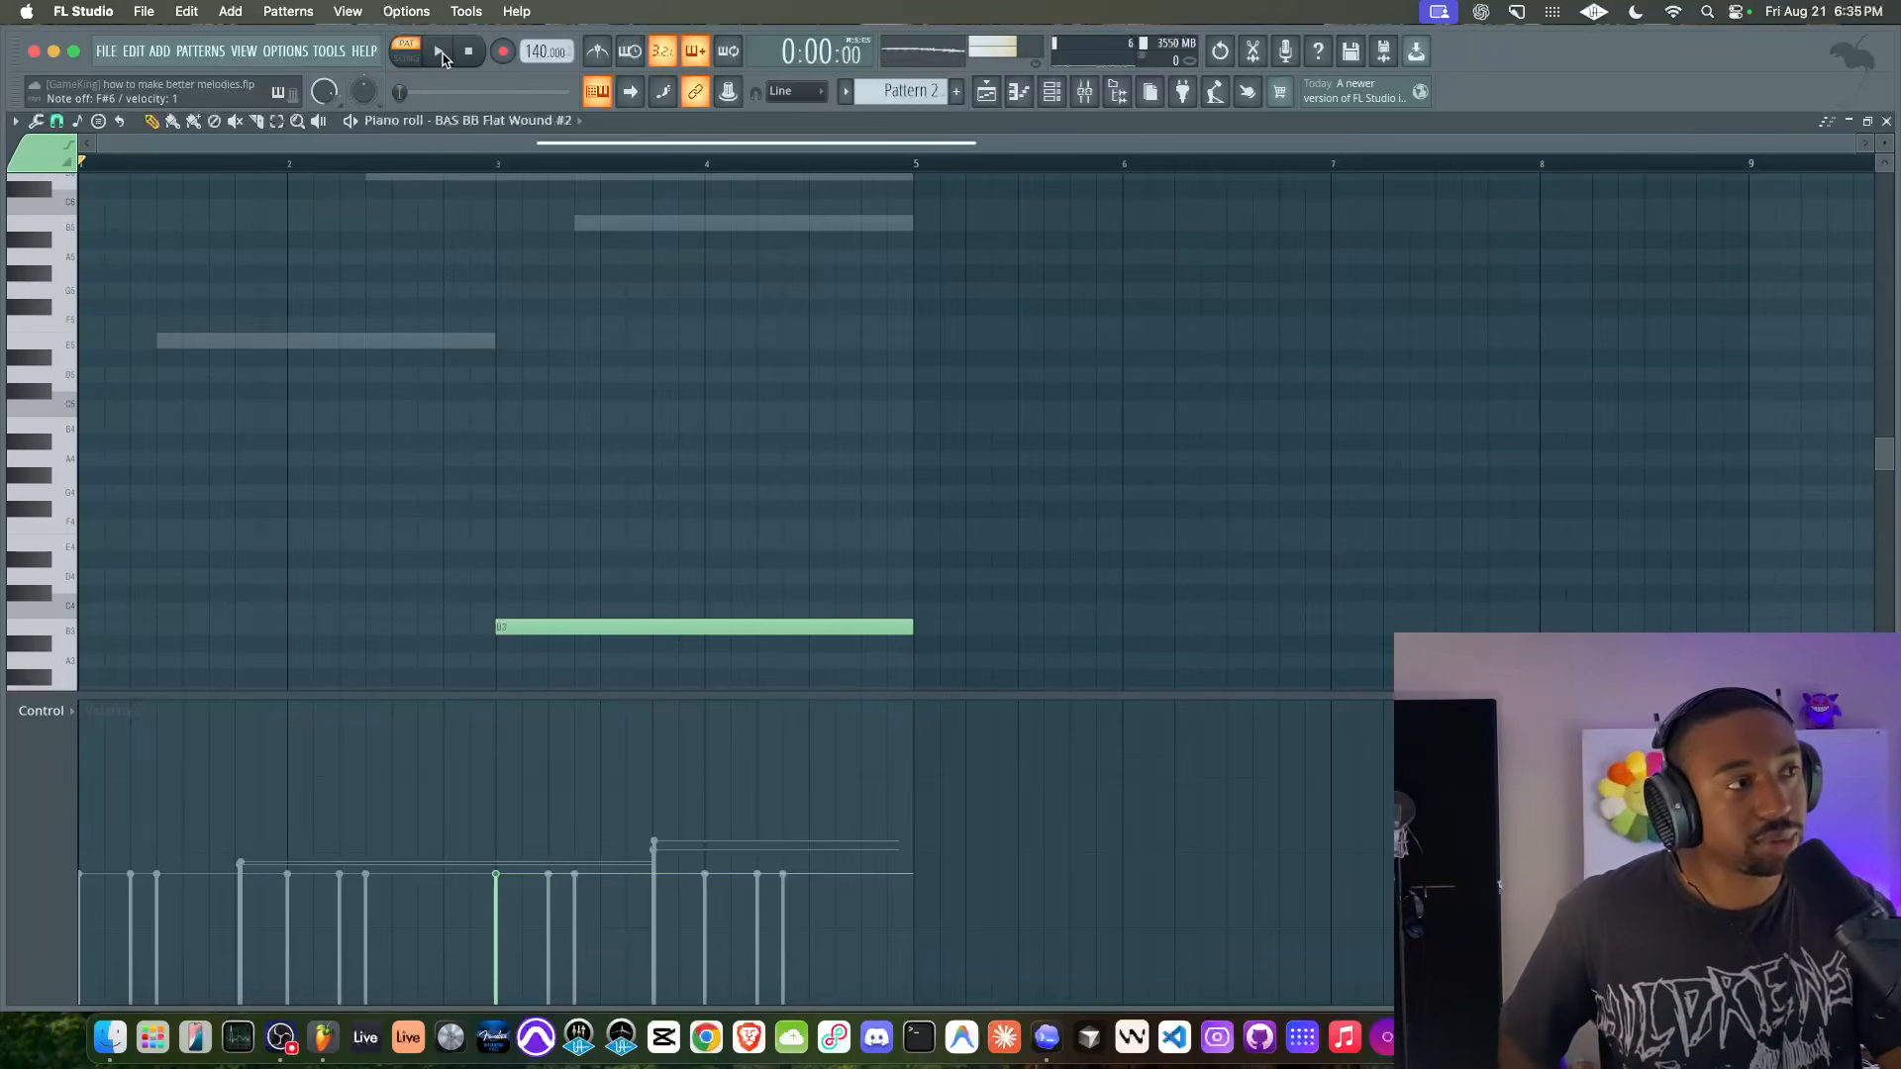
click(442, 55)
key(space)
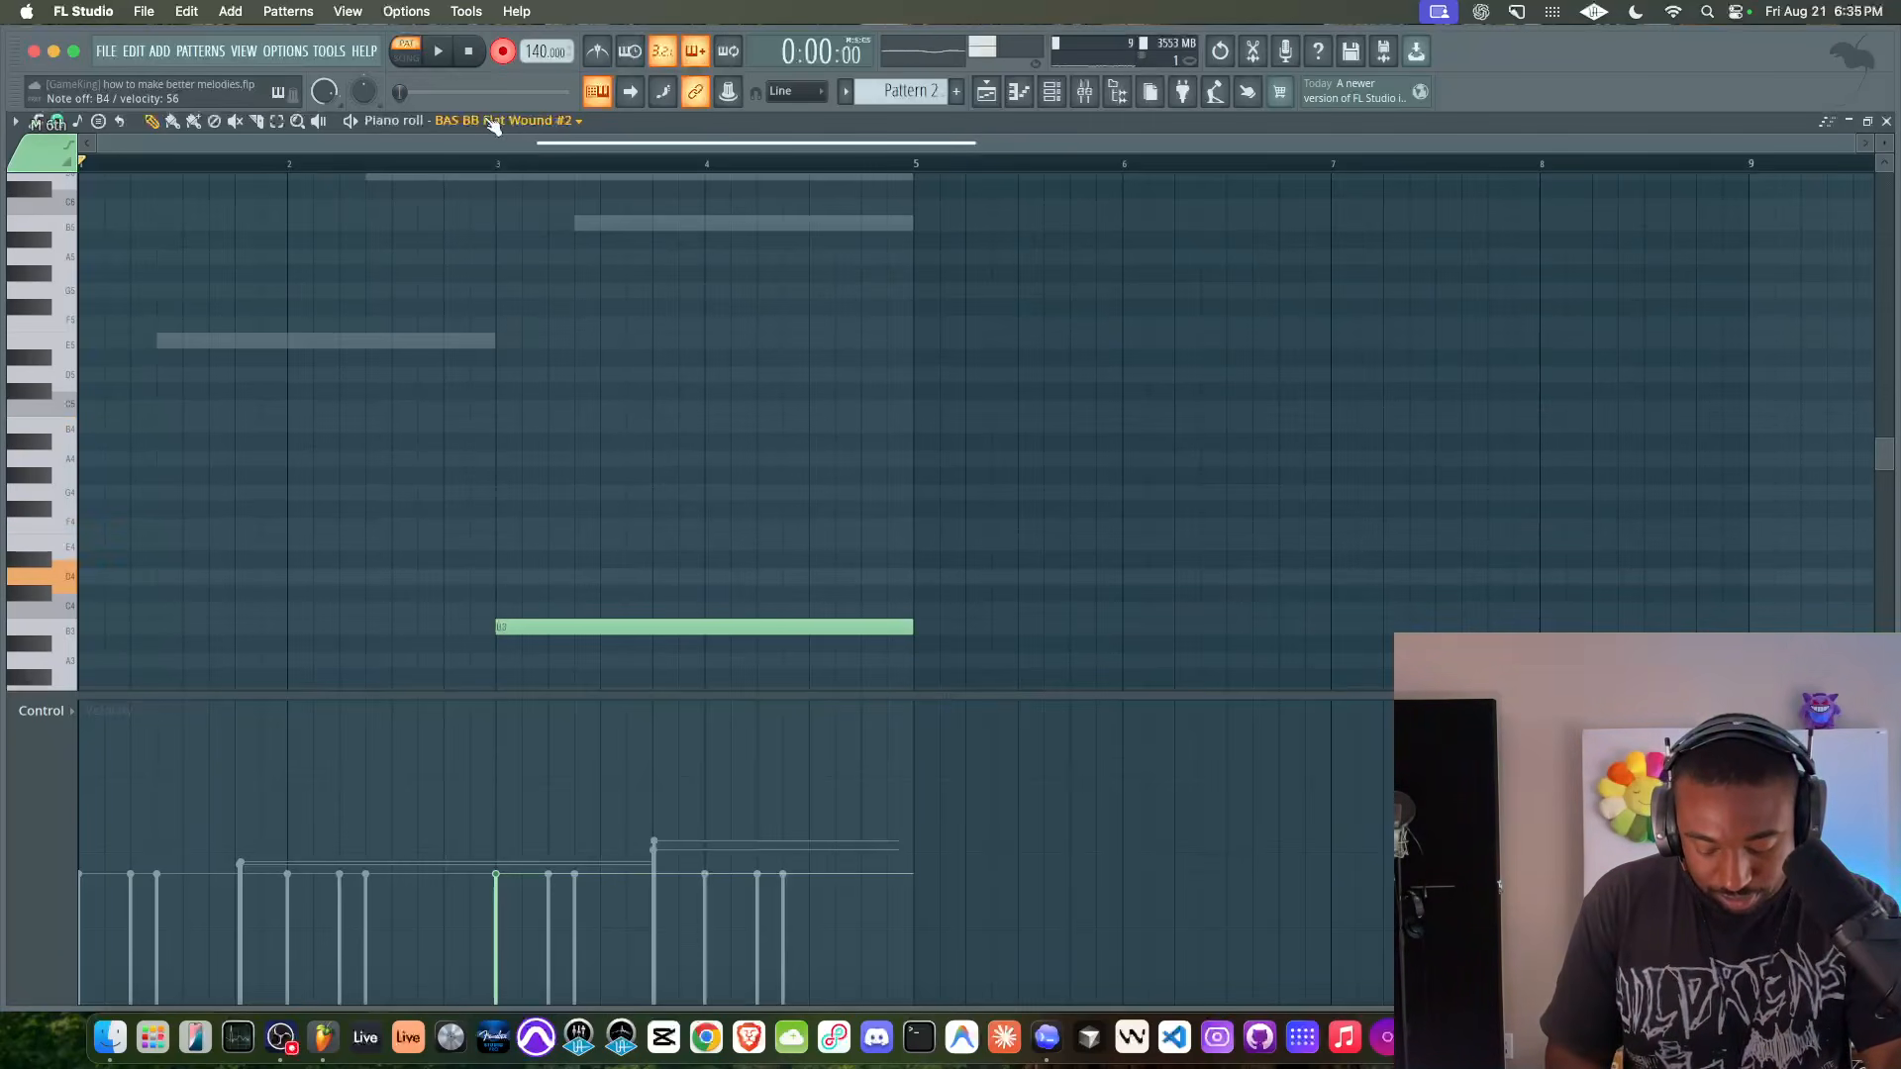
- Record a counter-melody of E4, B4, D4, A4 and G4 across the four-bar pattern
key(space)
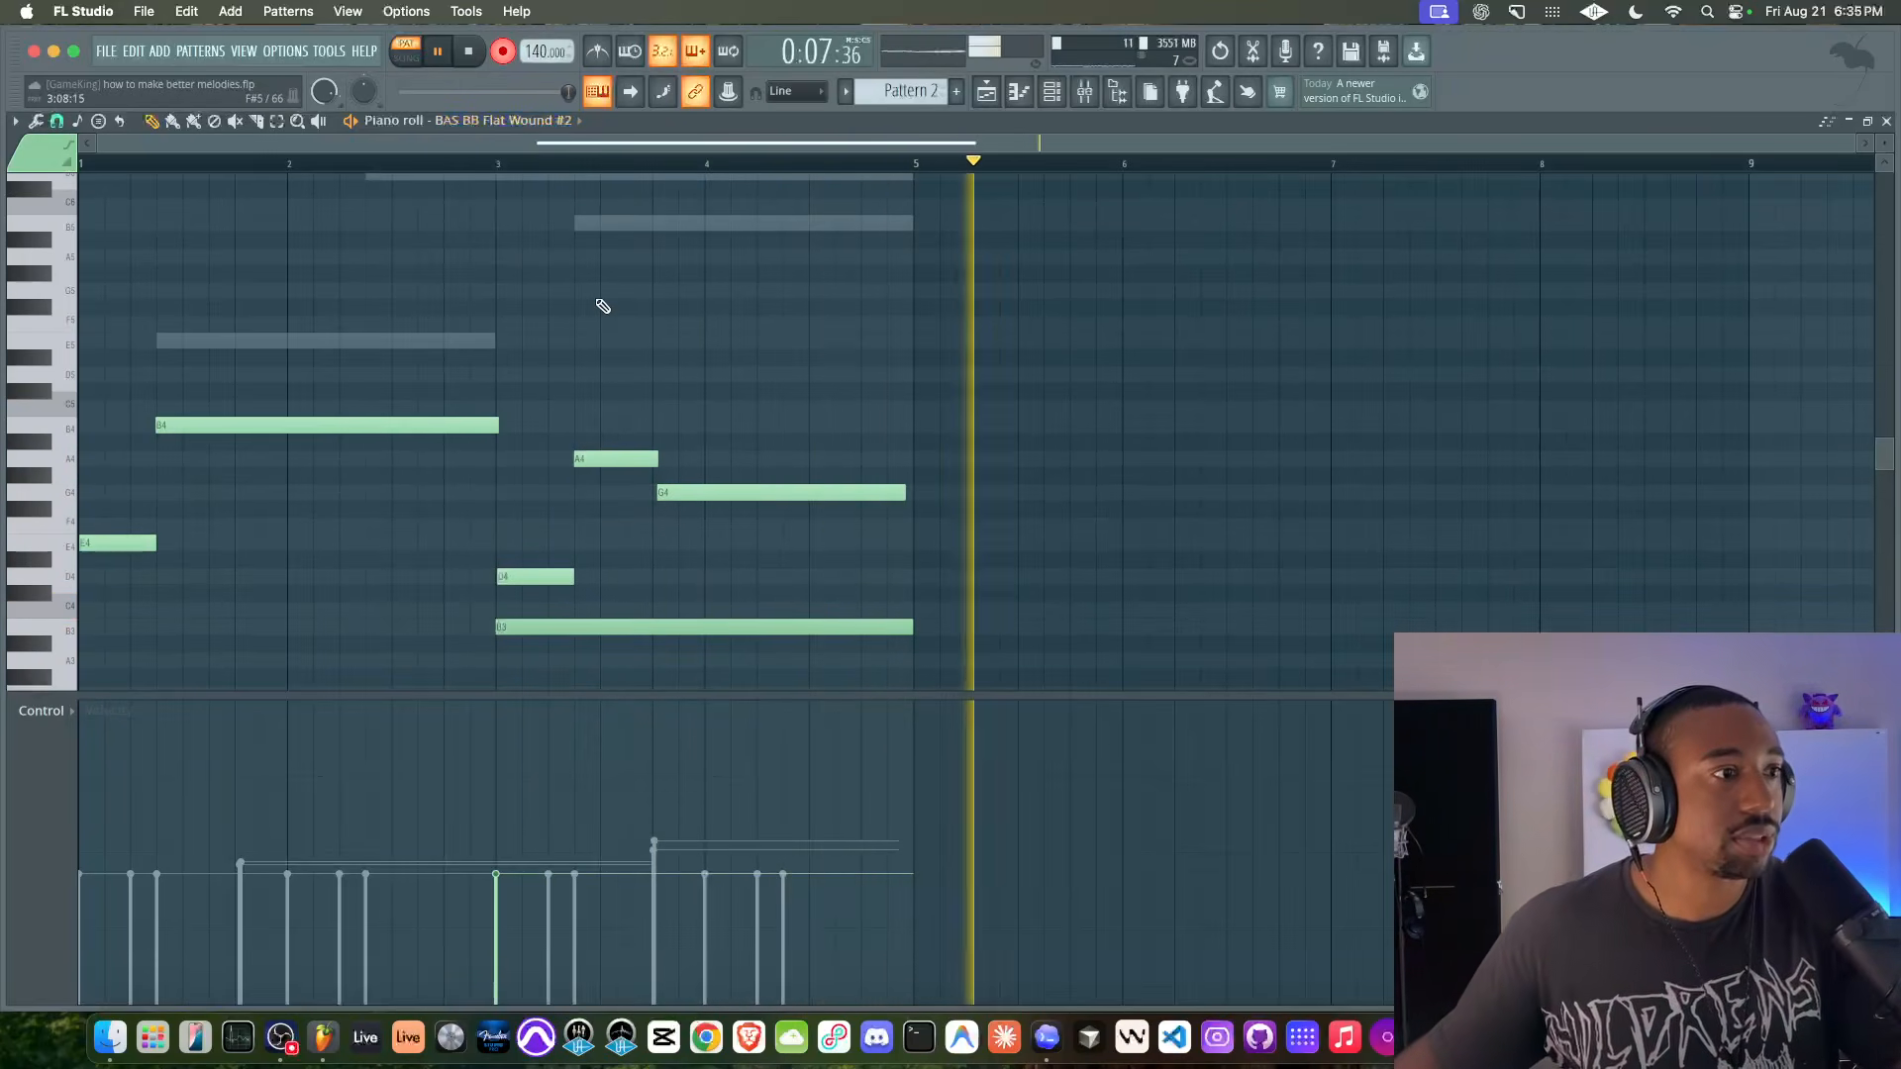
scroll(604, 345, down, 3)
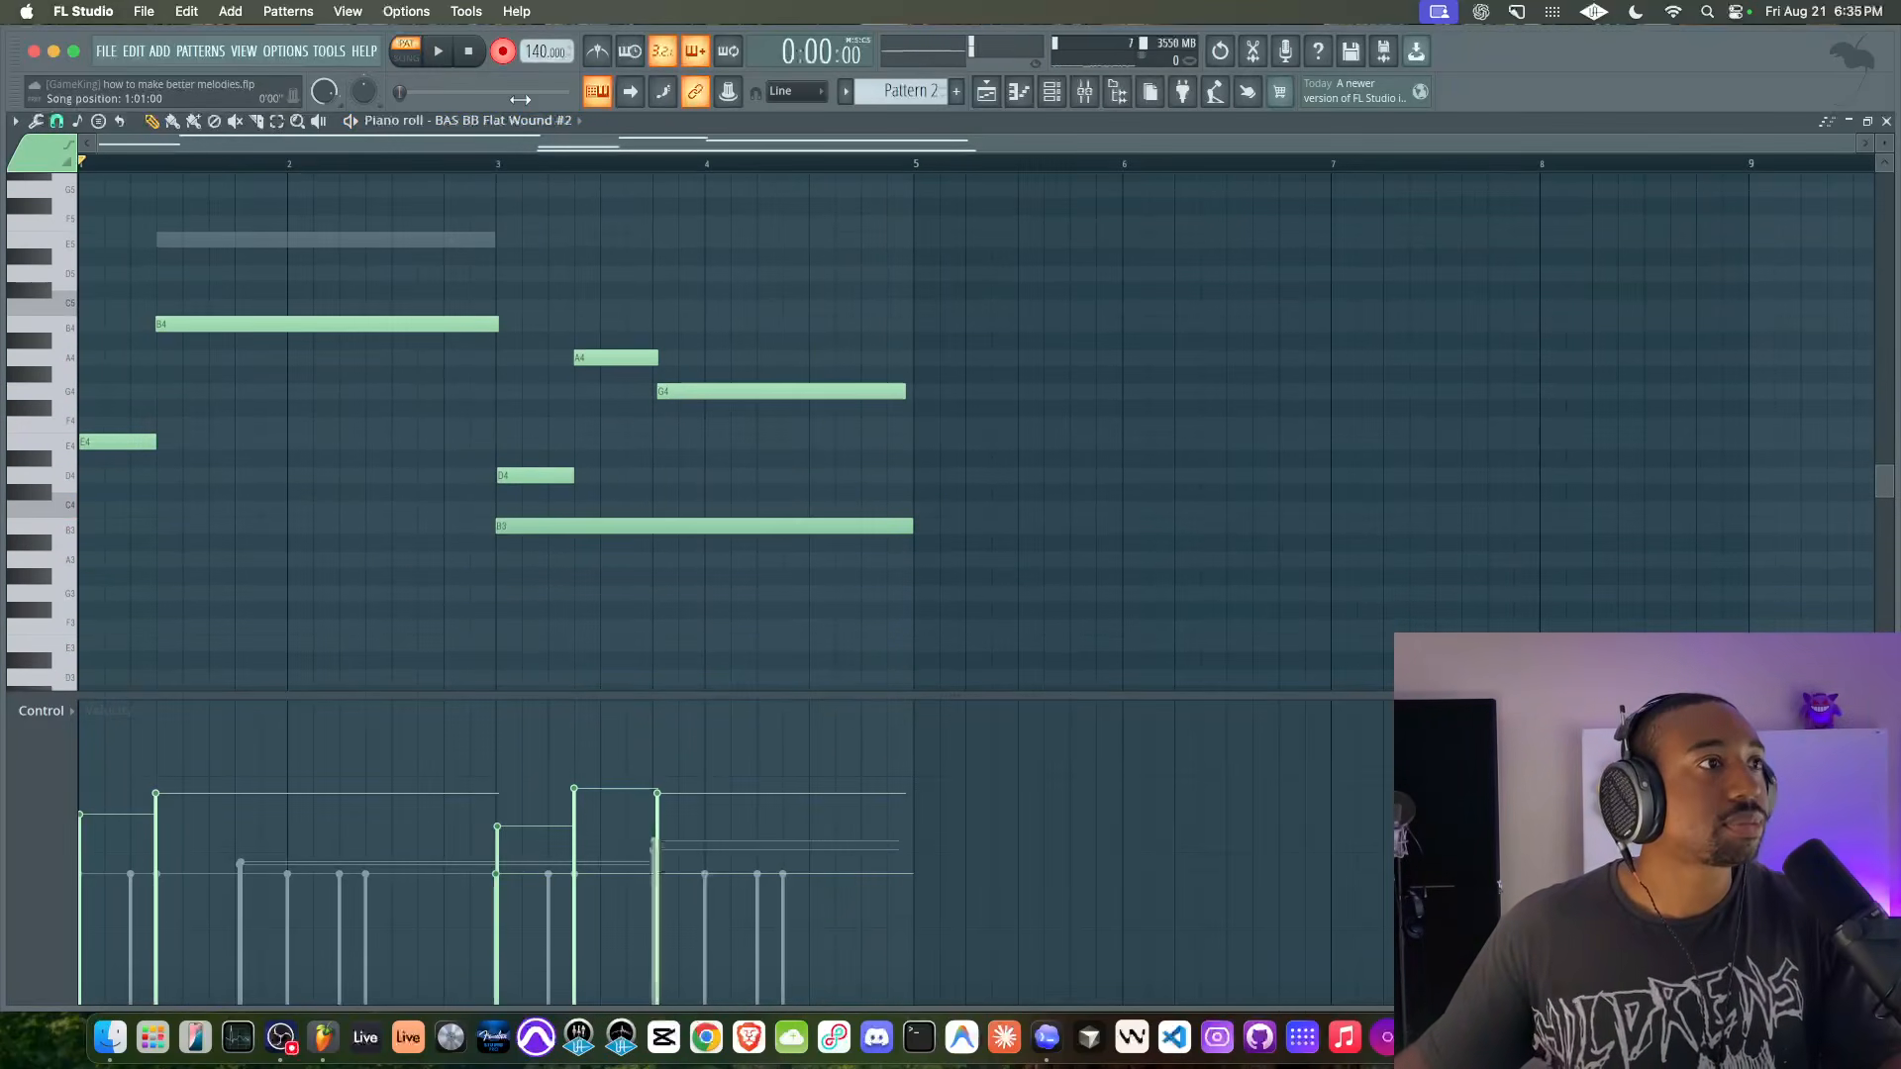
- Delete the two-bar B3 note at bar 3 and lower the last recorded melody note to C#4
right_click(543, 531)
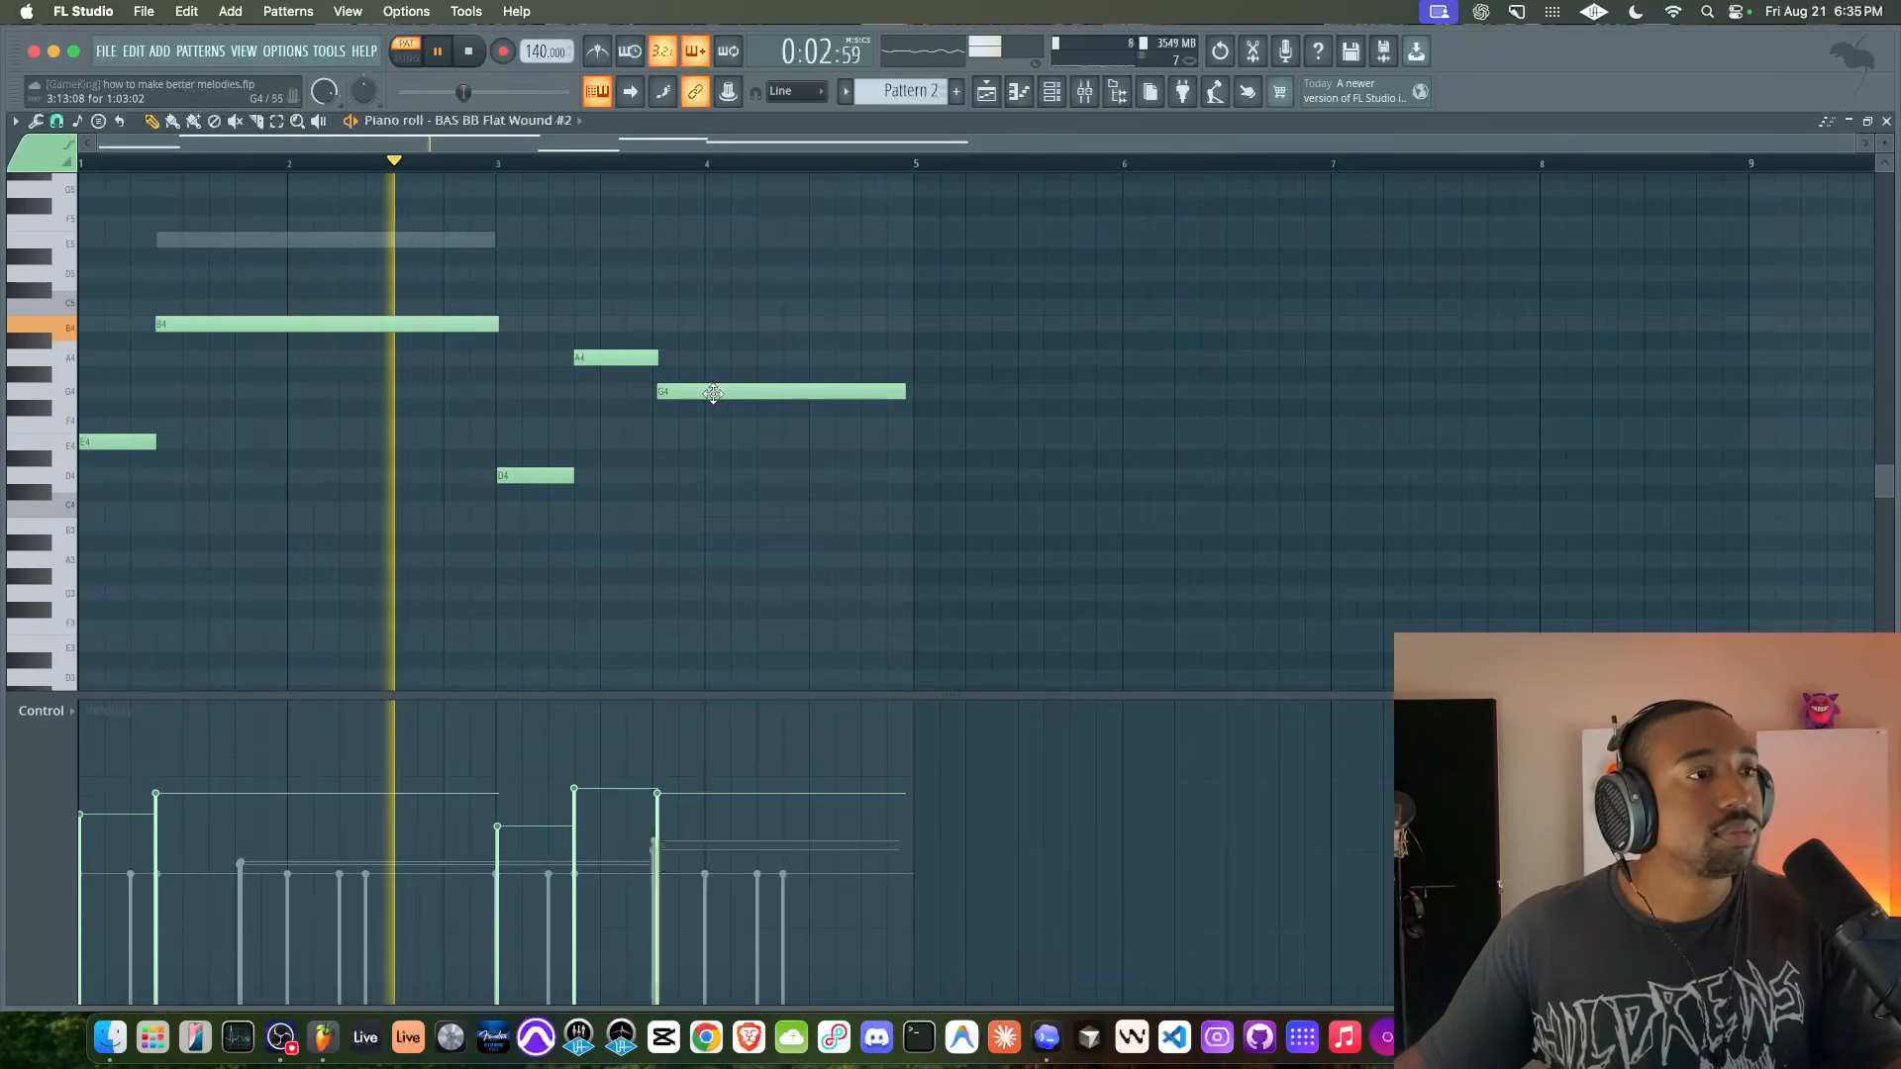
drag(712, 393, 634, 493)
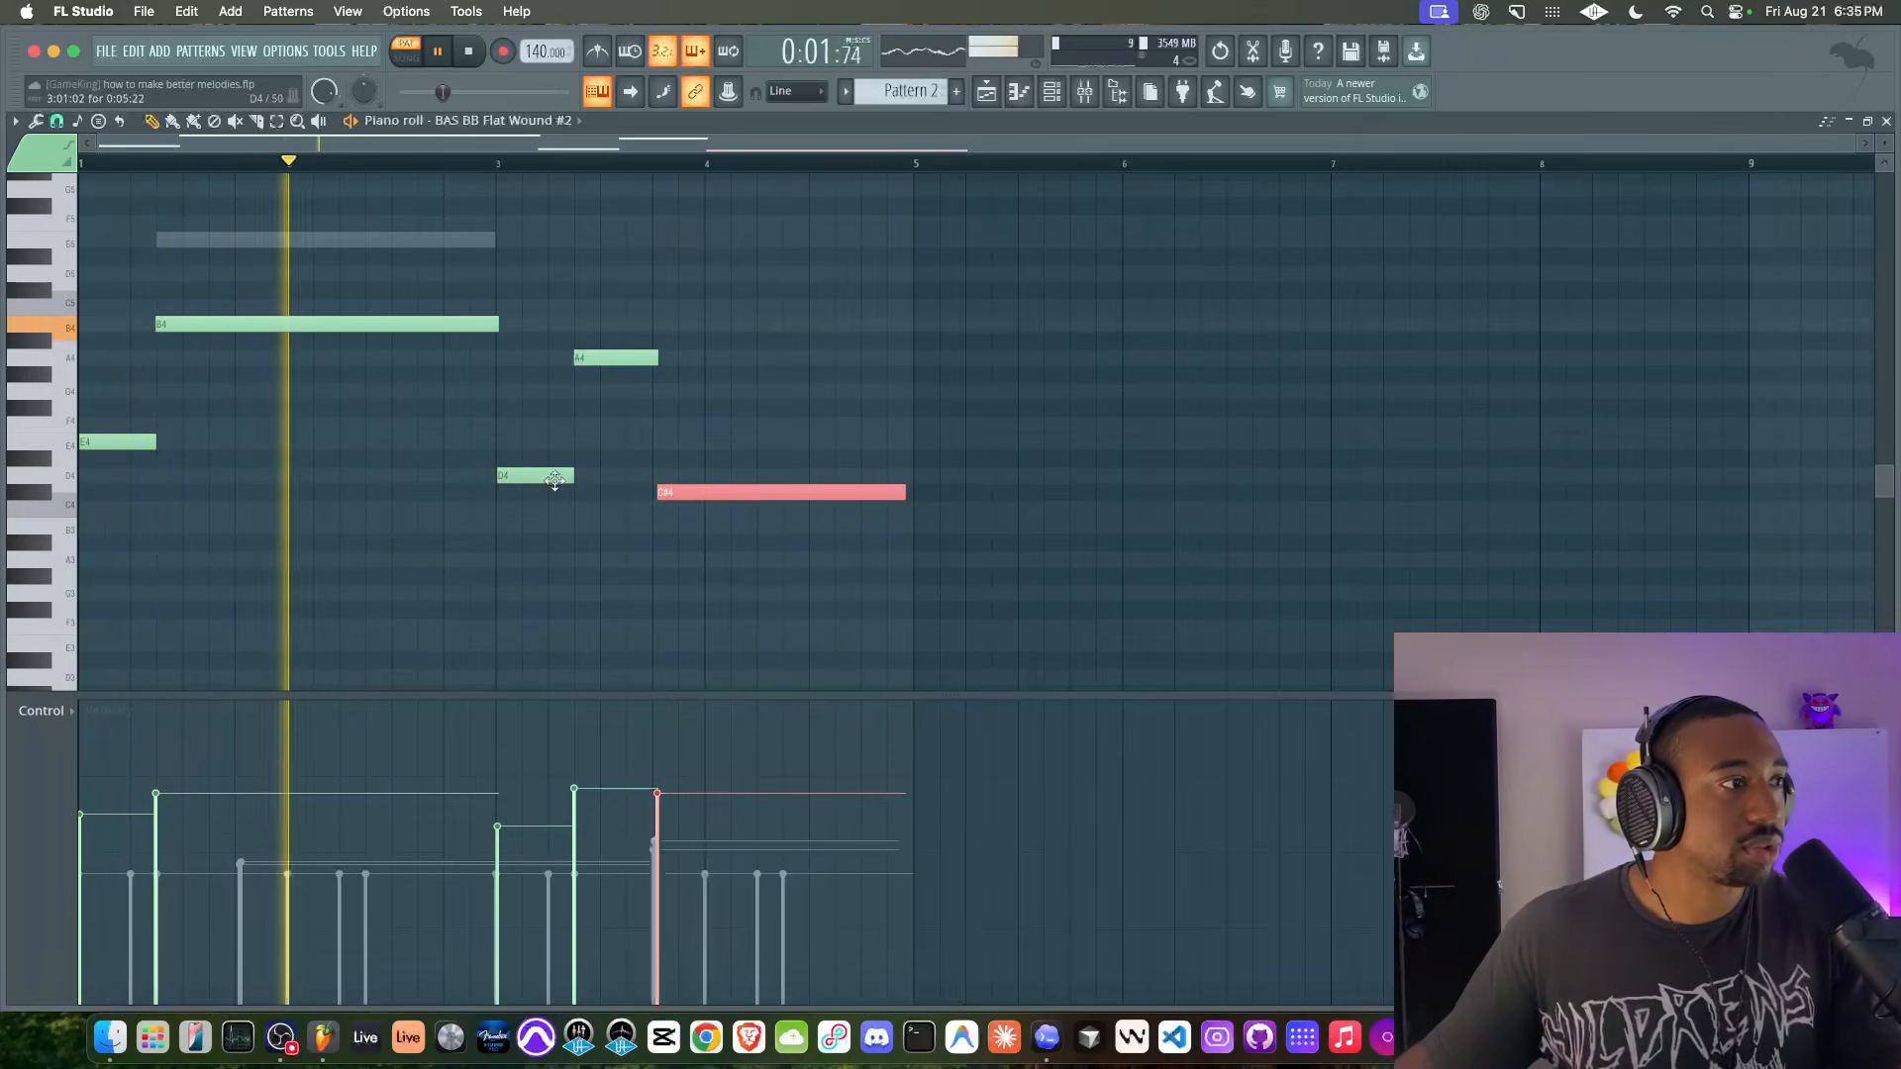
super+click(637, 554)
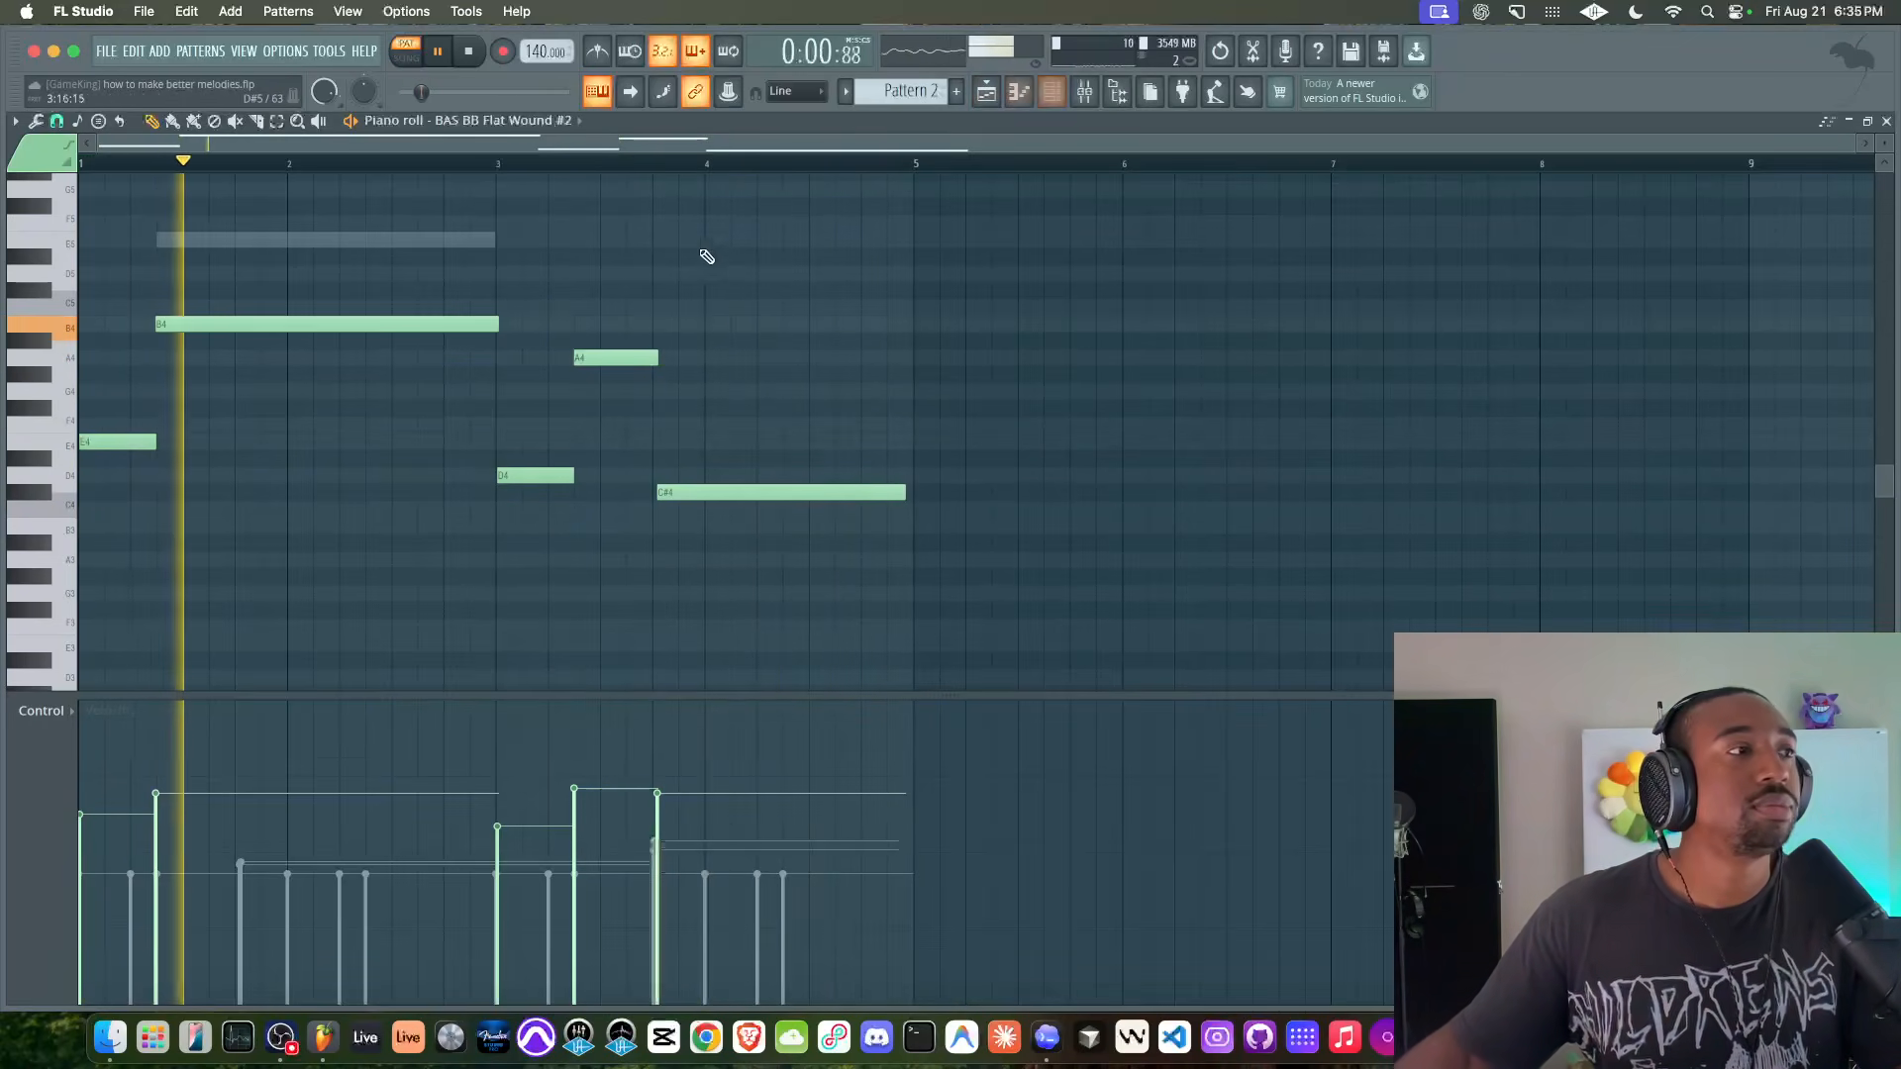
- Lower the channel volume of BAS BB Flat Wound #2 in the channel rack
scroll(685, 270, up, 2)
scroll(685, 270, up, 1)
scroll(680, 267, down, 4)
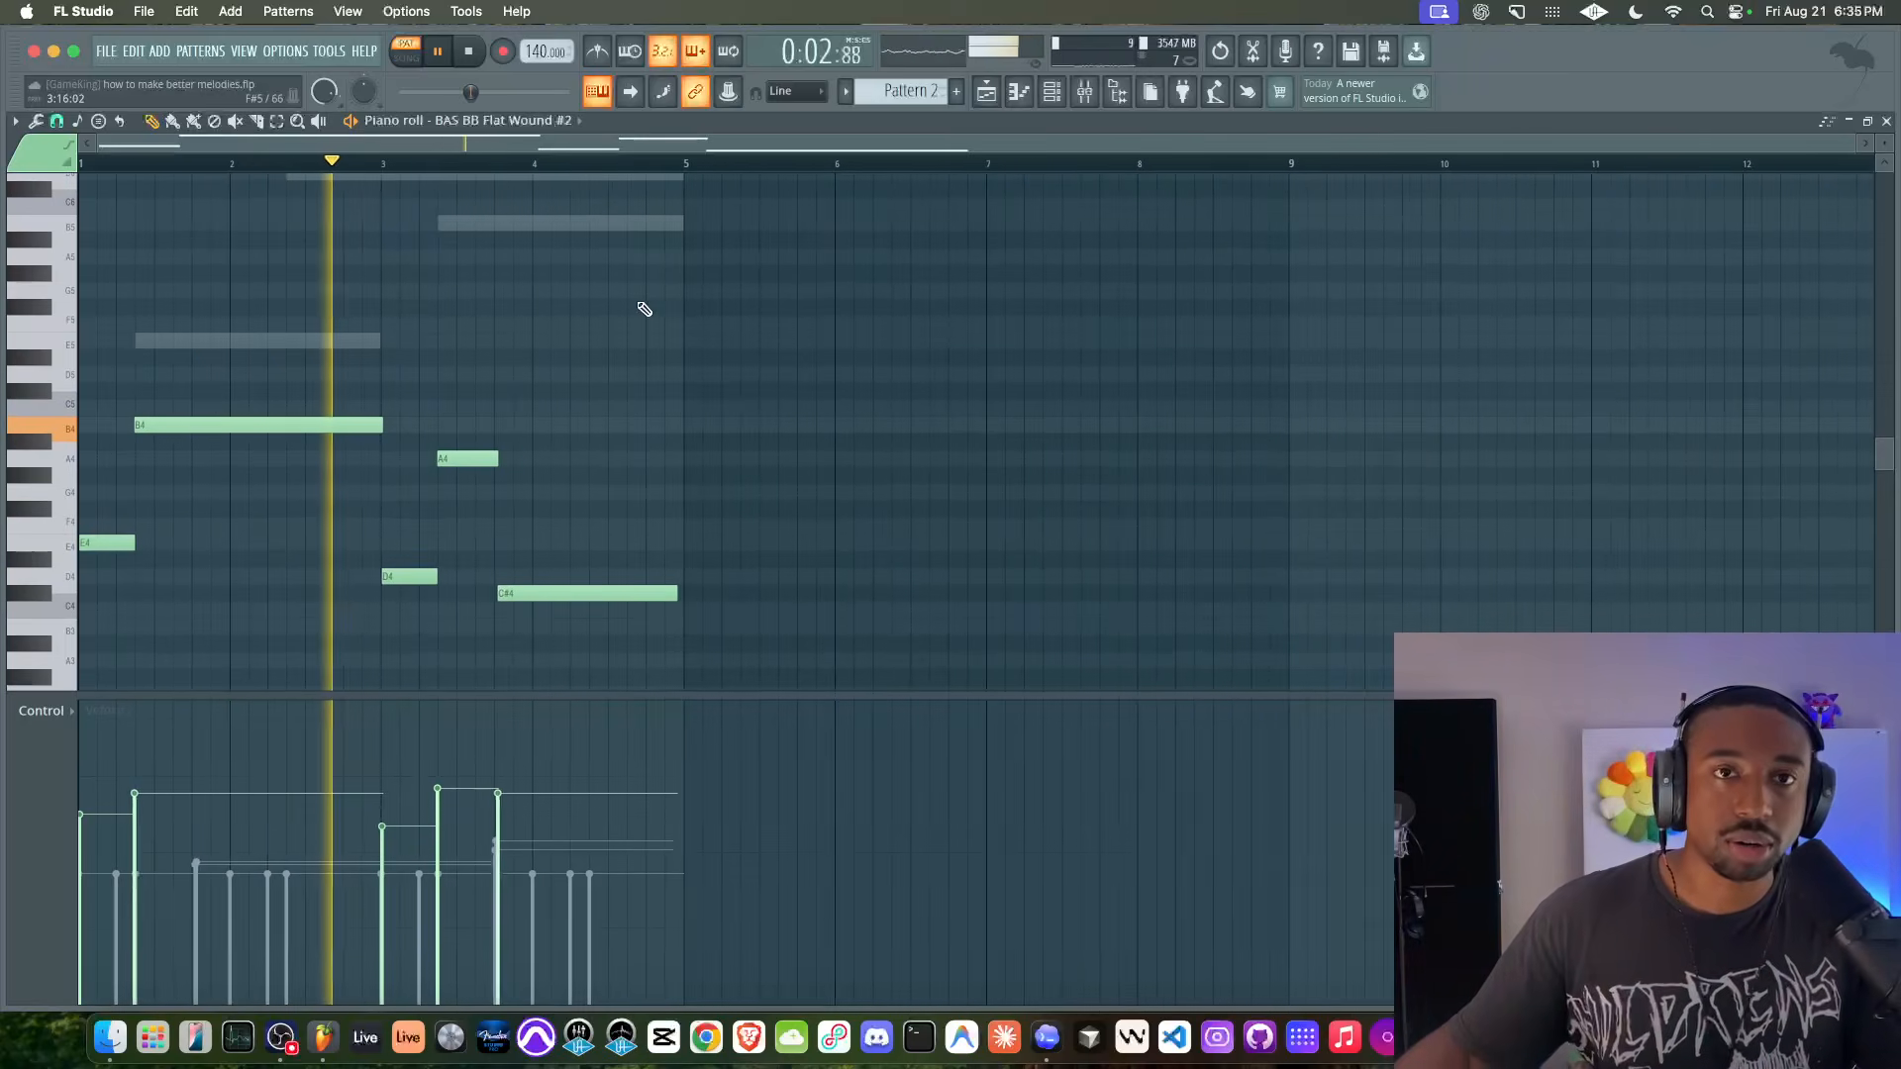
scroll(652, 398, up, 3)
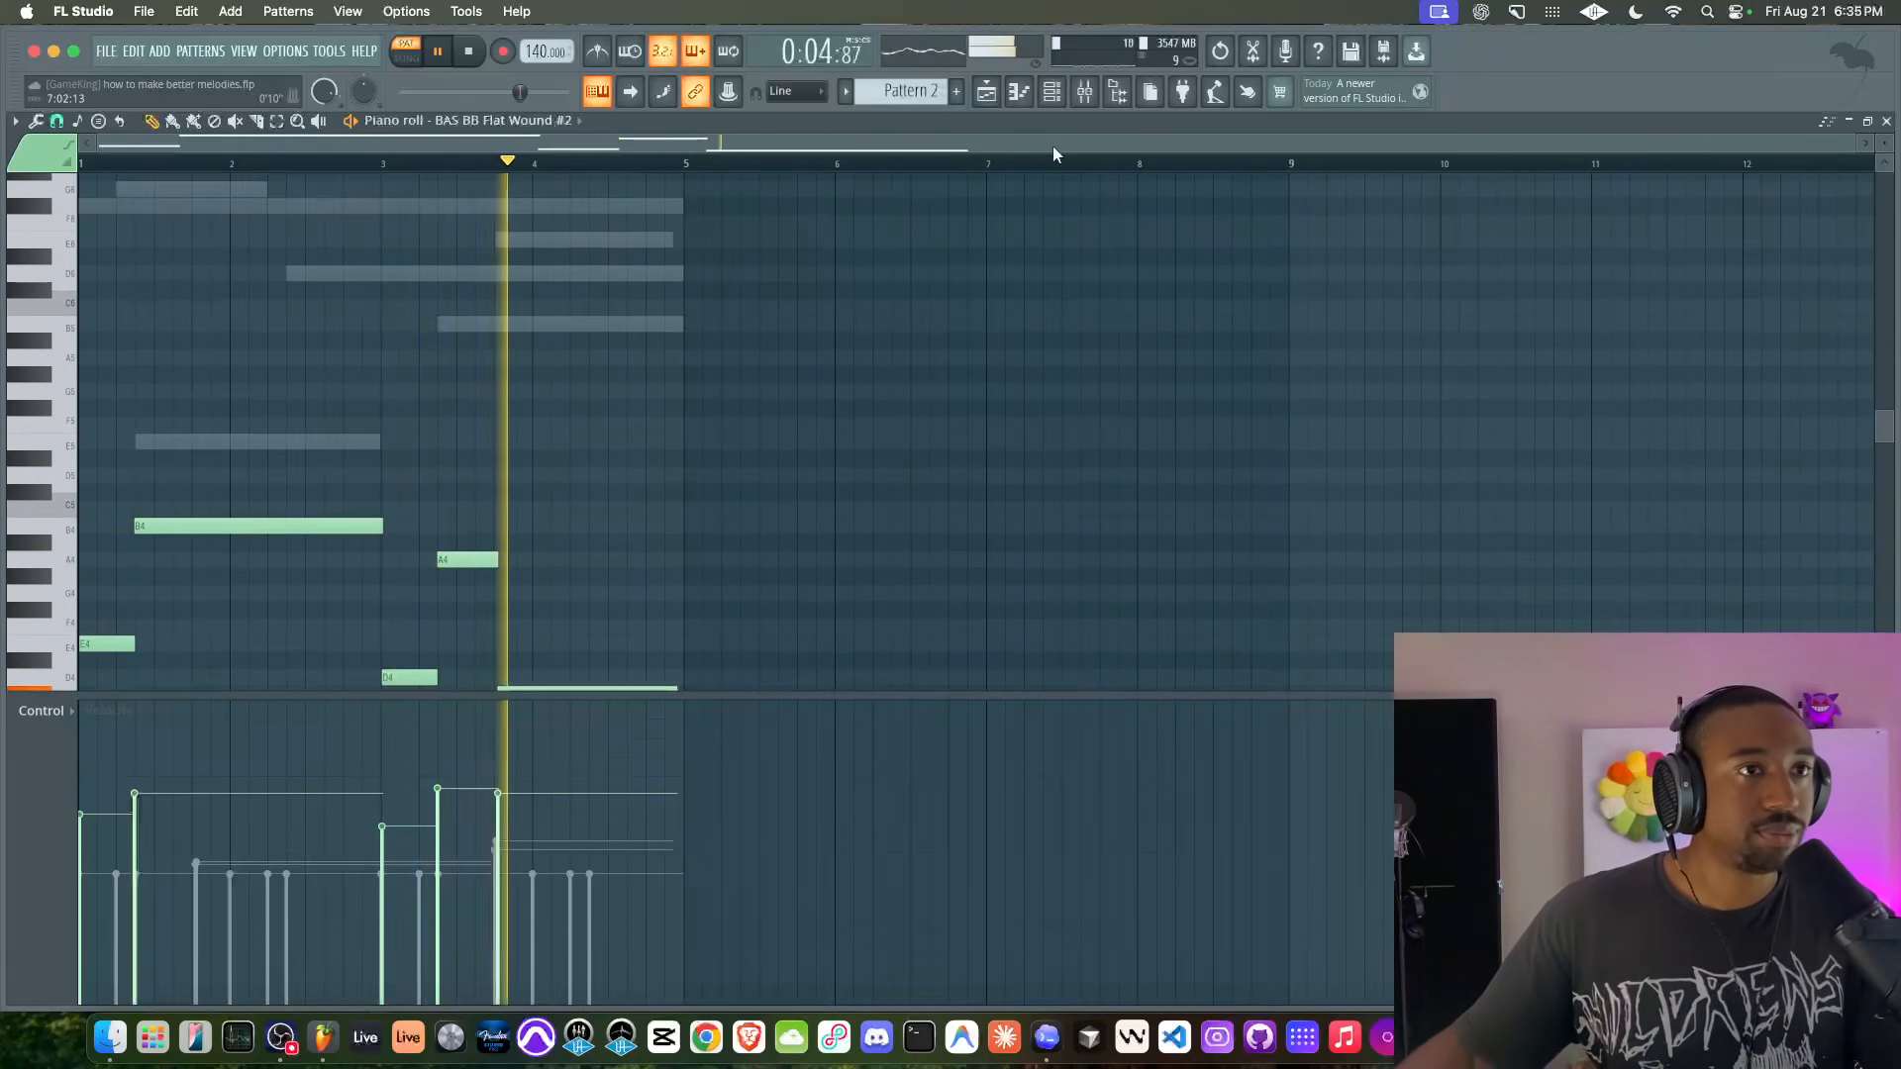
click(1063, 94)
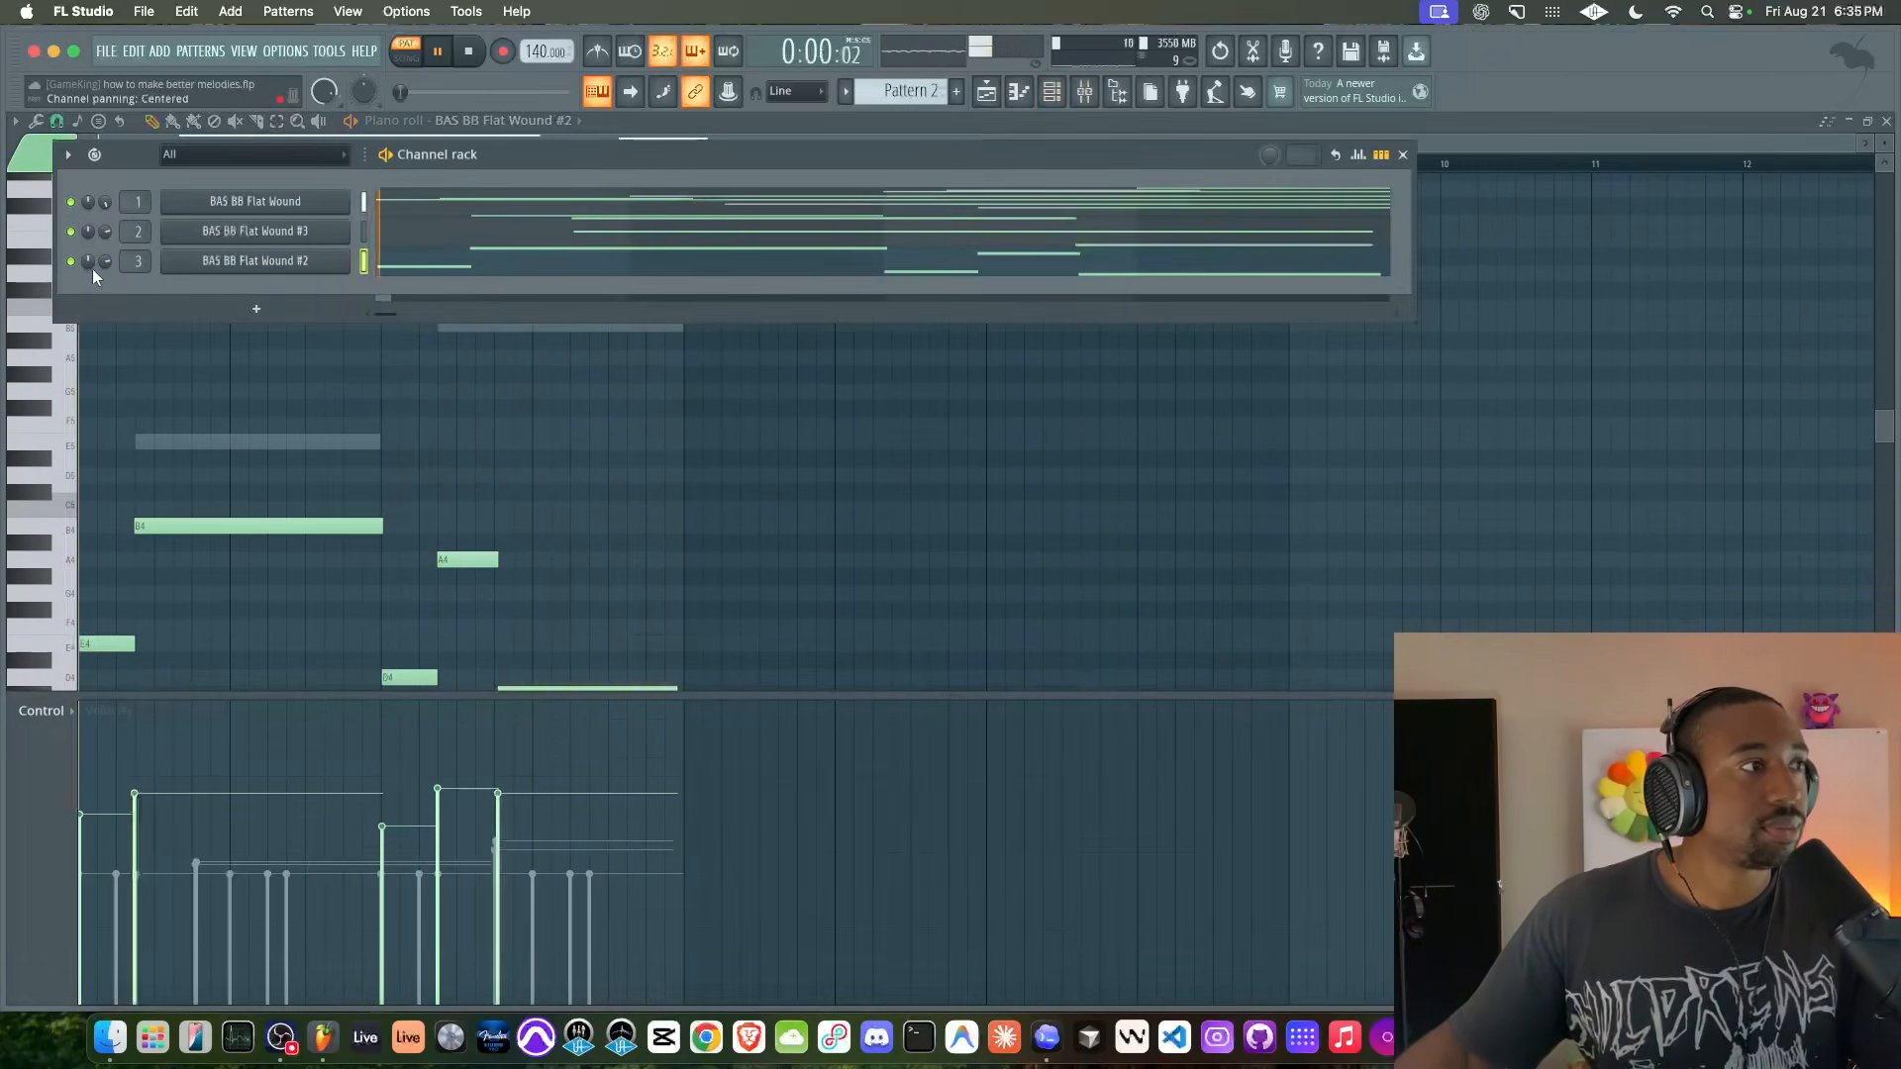
drag(105, 262, 105, 273)
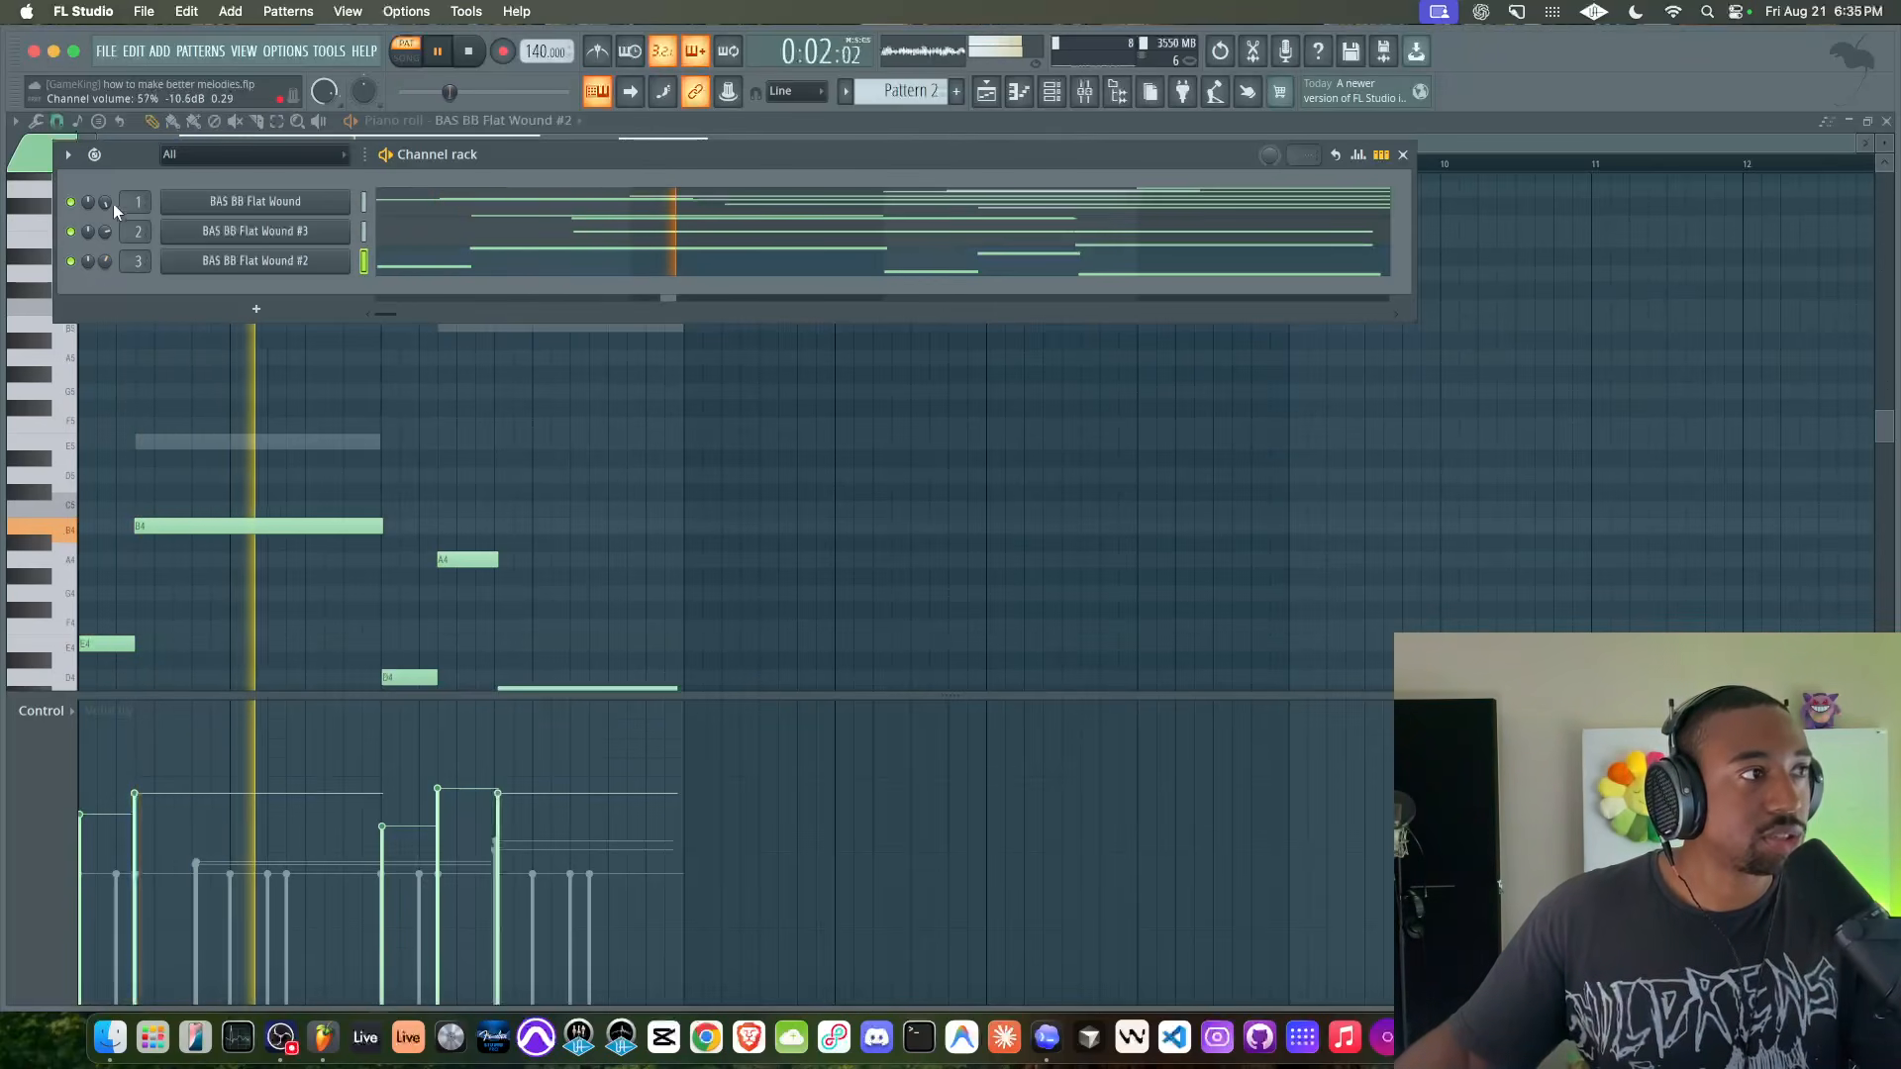
- Rename mixer insert 4 as REVERB
key(F9)
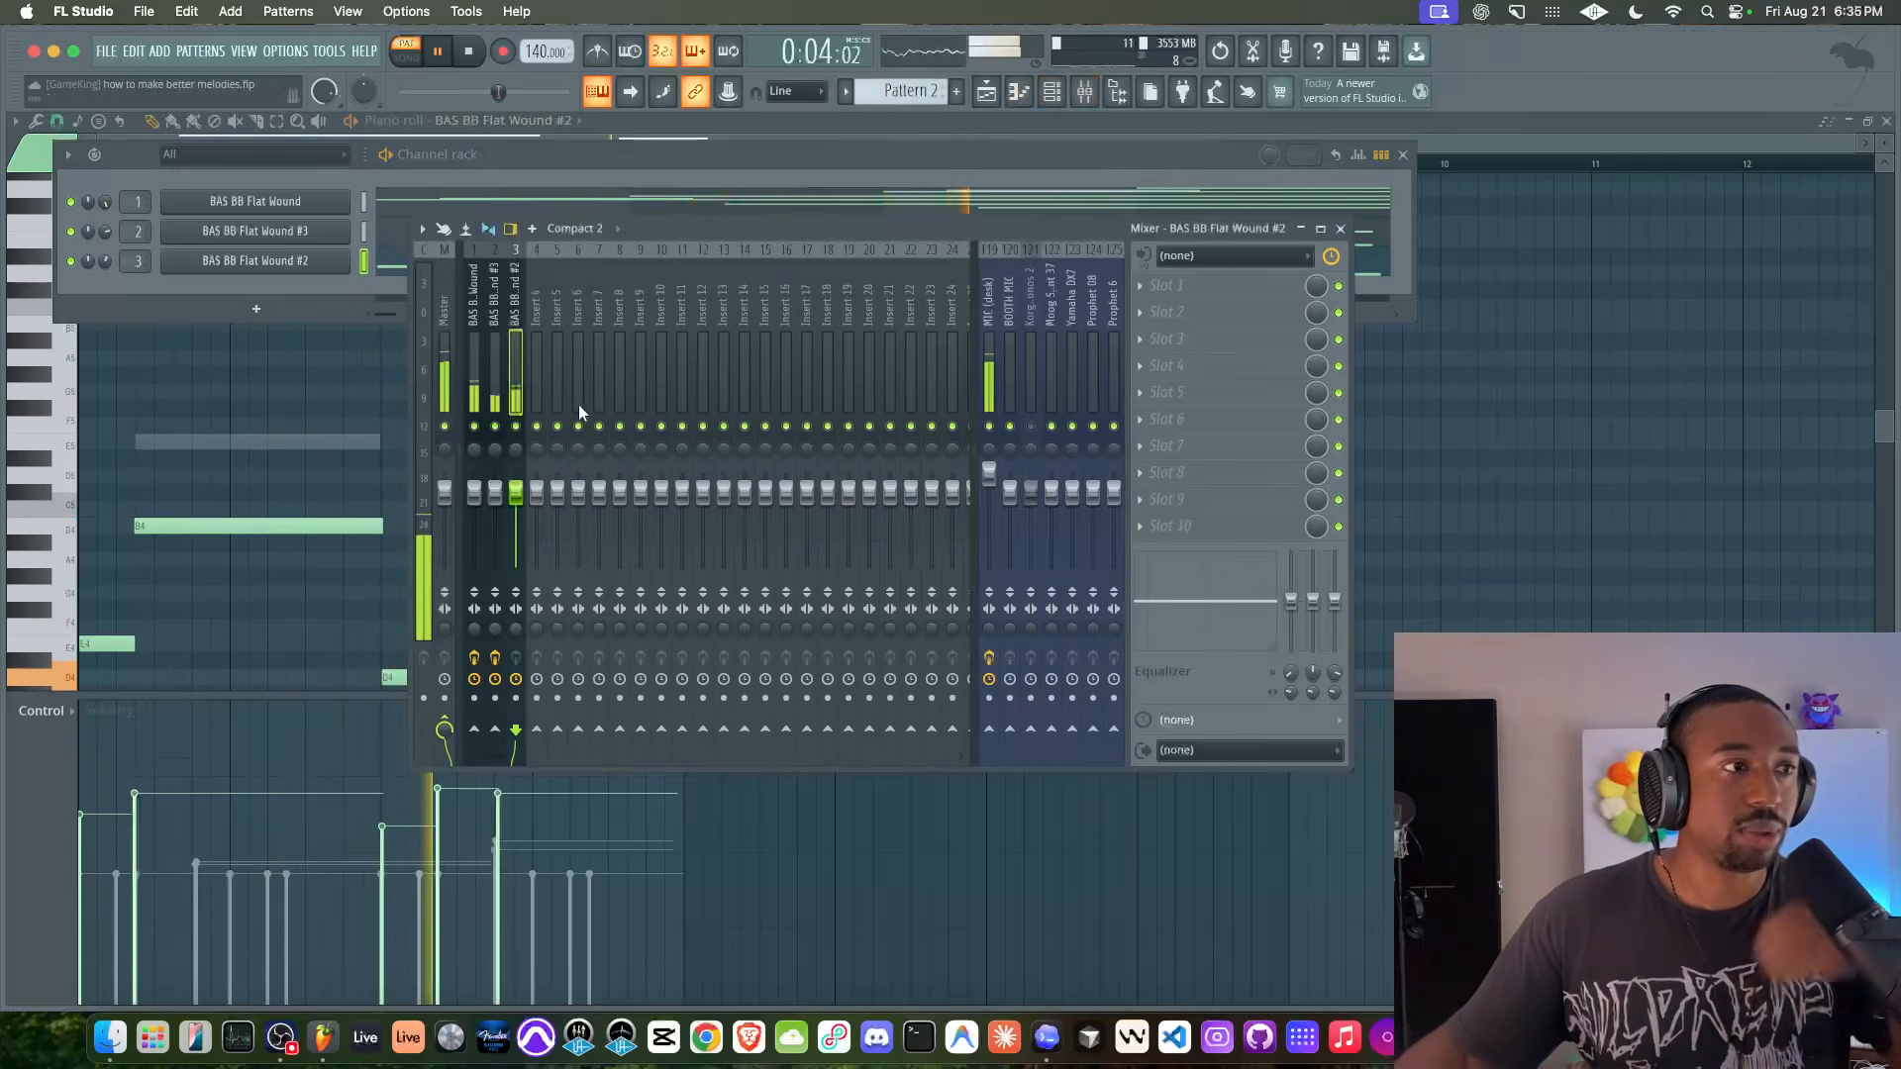
right_click(545, 359)
text(rREVER)
key(Return)
- Load Fruity Convolver into the first effect slot of the REVERB track with the Blur White preset
click(1169, 285)
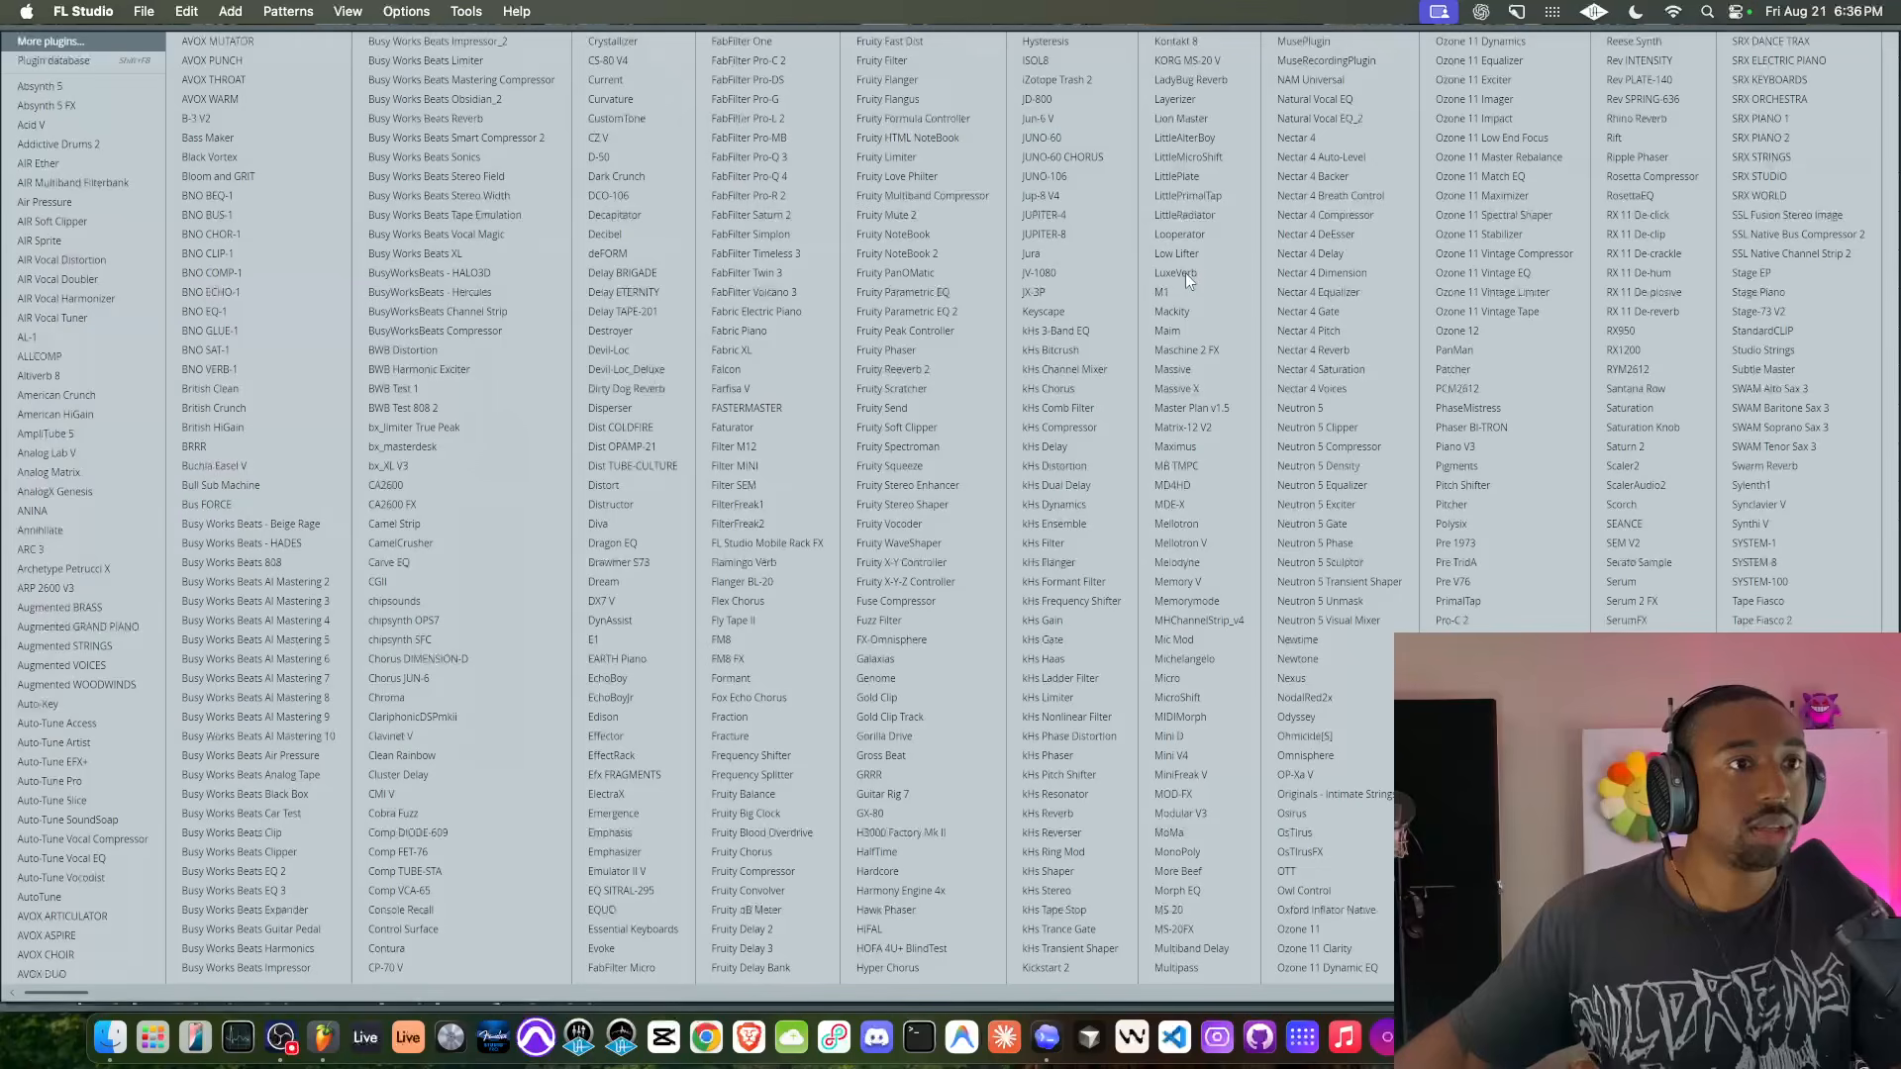
click(793, 891)
click(665, 219)
mouse_move(761, 238)
click(813, 251)
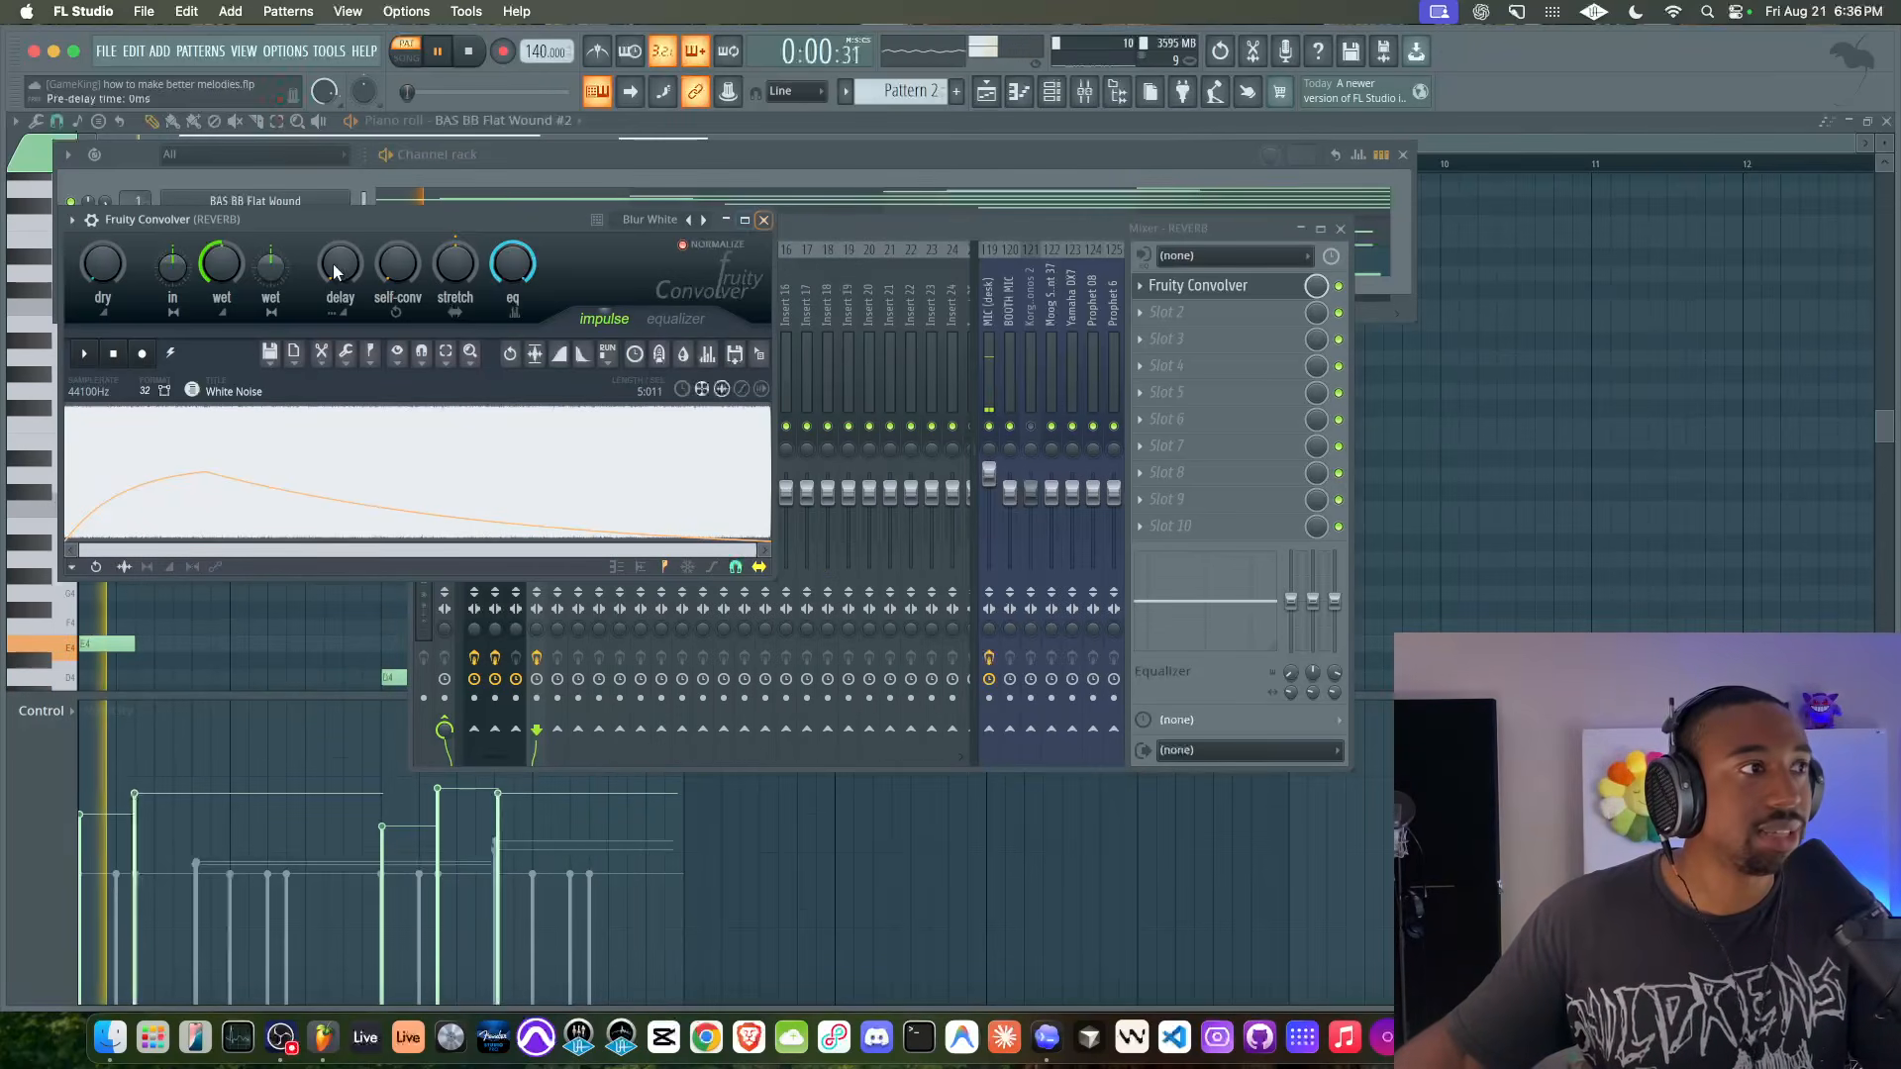
click(764, 221)
- Route the BAS BB Flat Wound and BAS BB Flat Wound #3 mixer tracks to the REVERB track
click(476, 364)
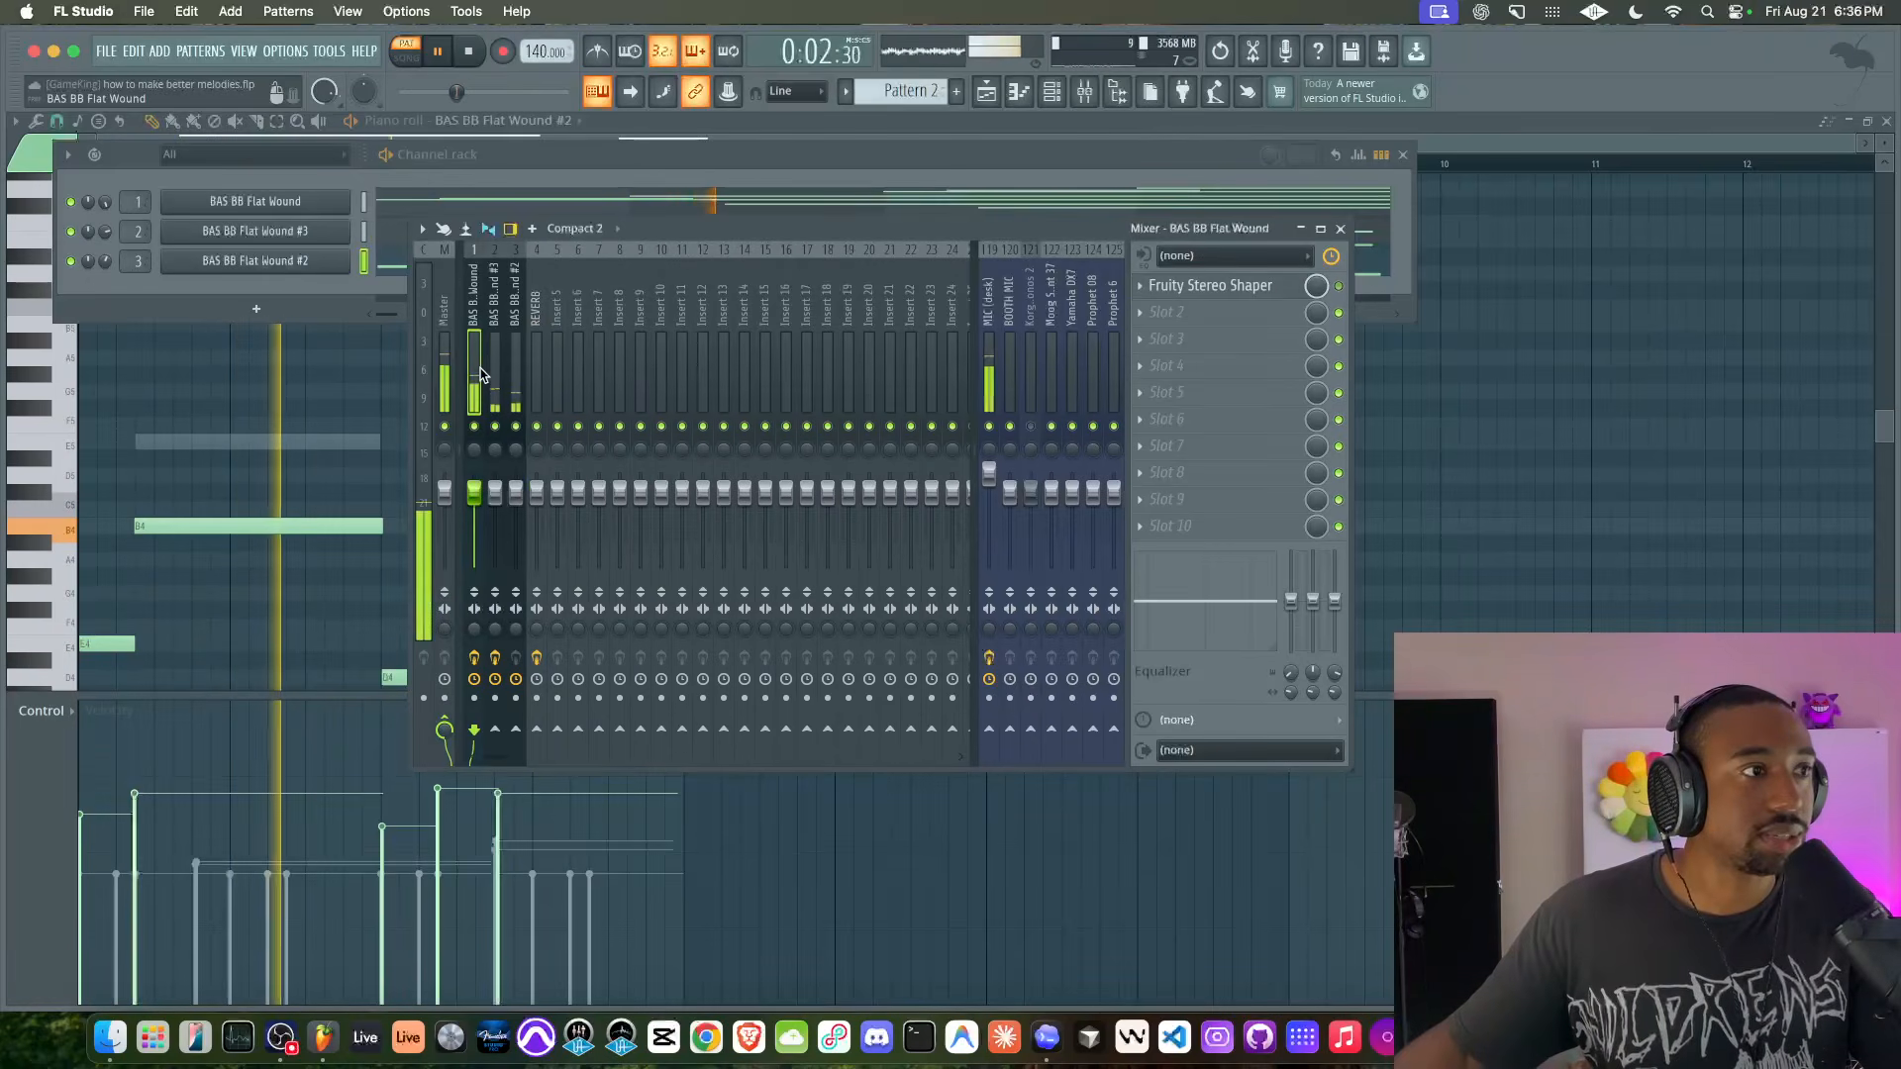
click(536, 730)
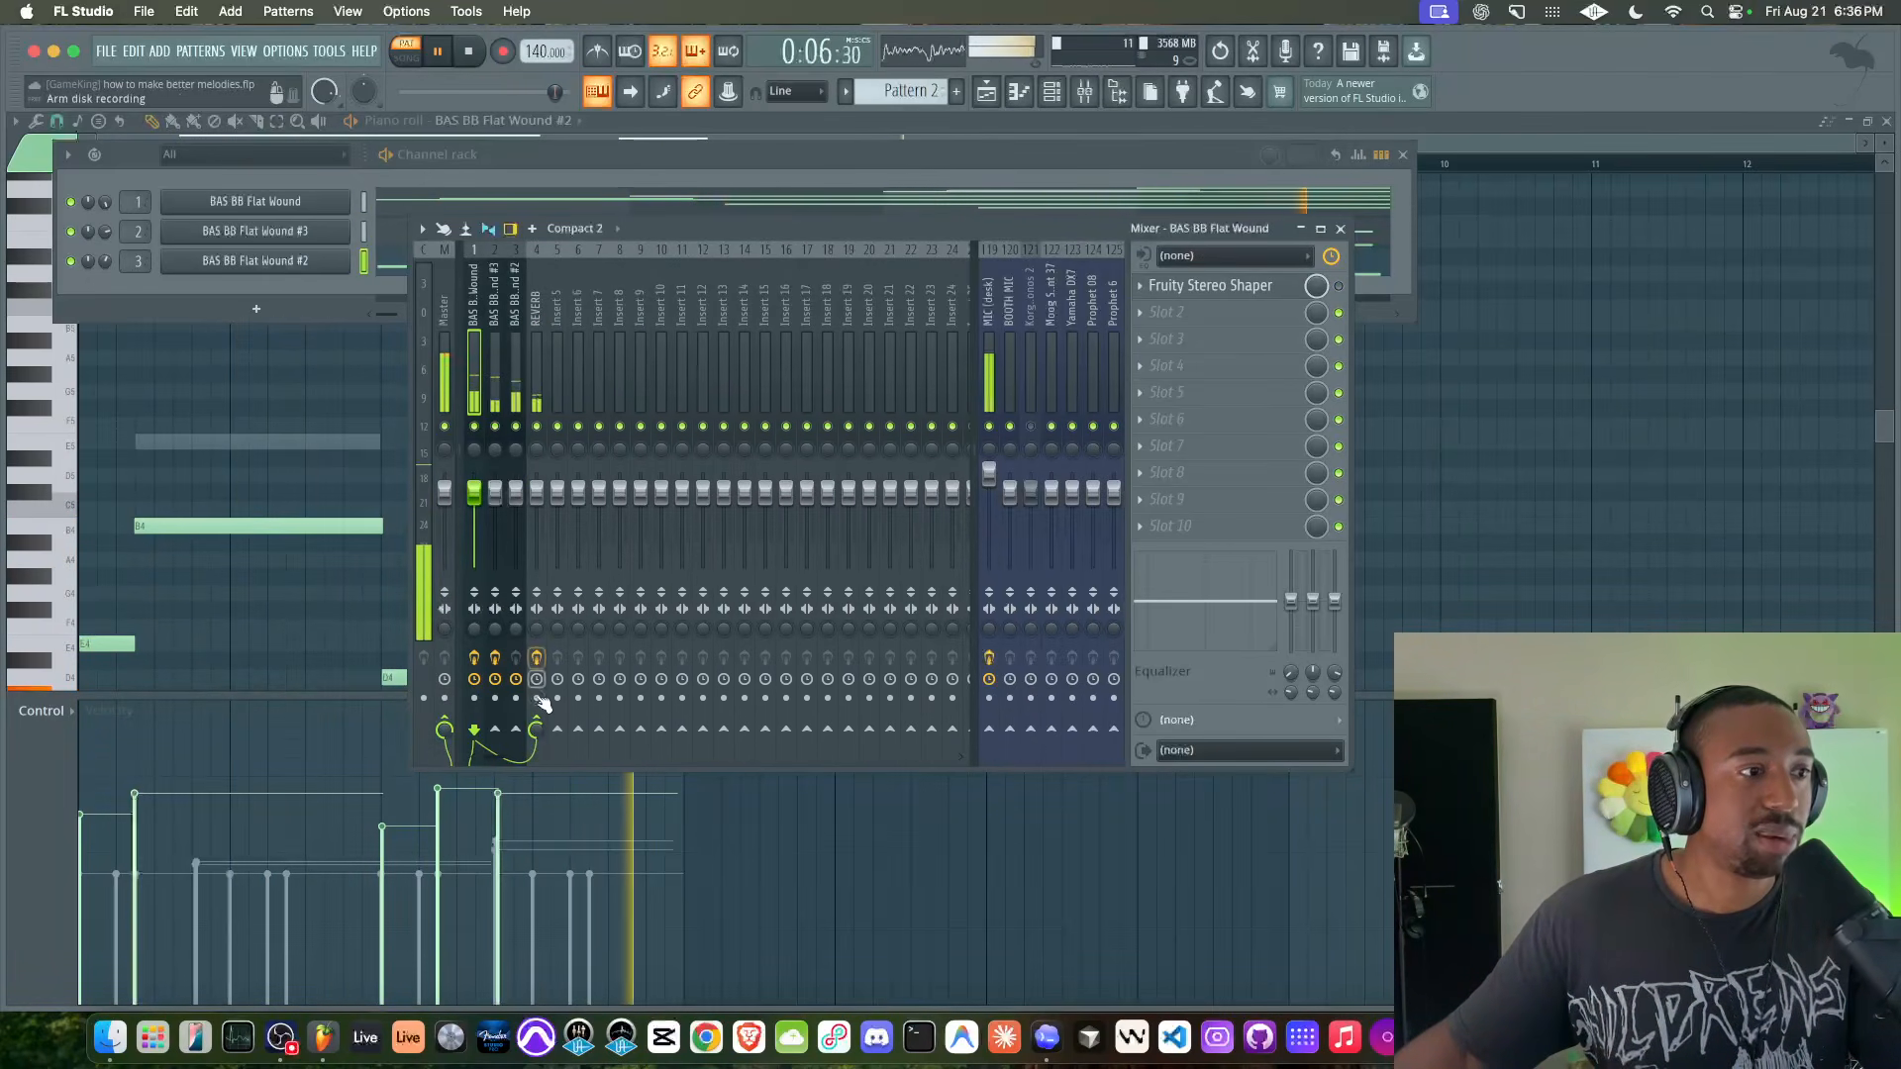
click(501, 358)
click(535, 731)
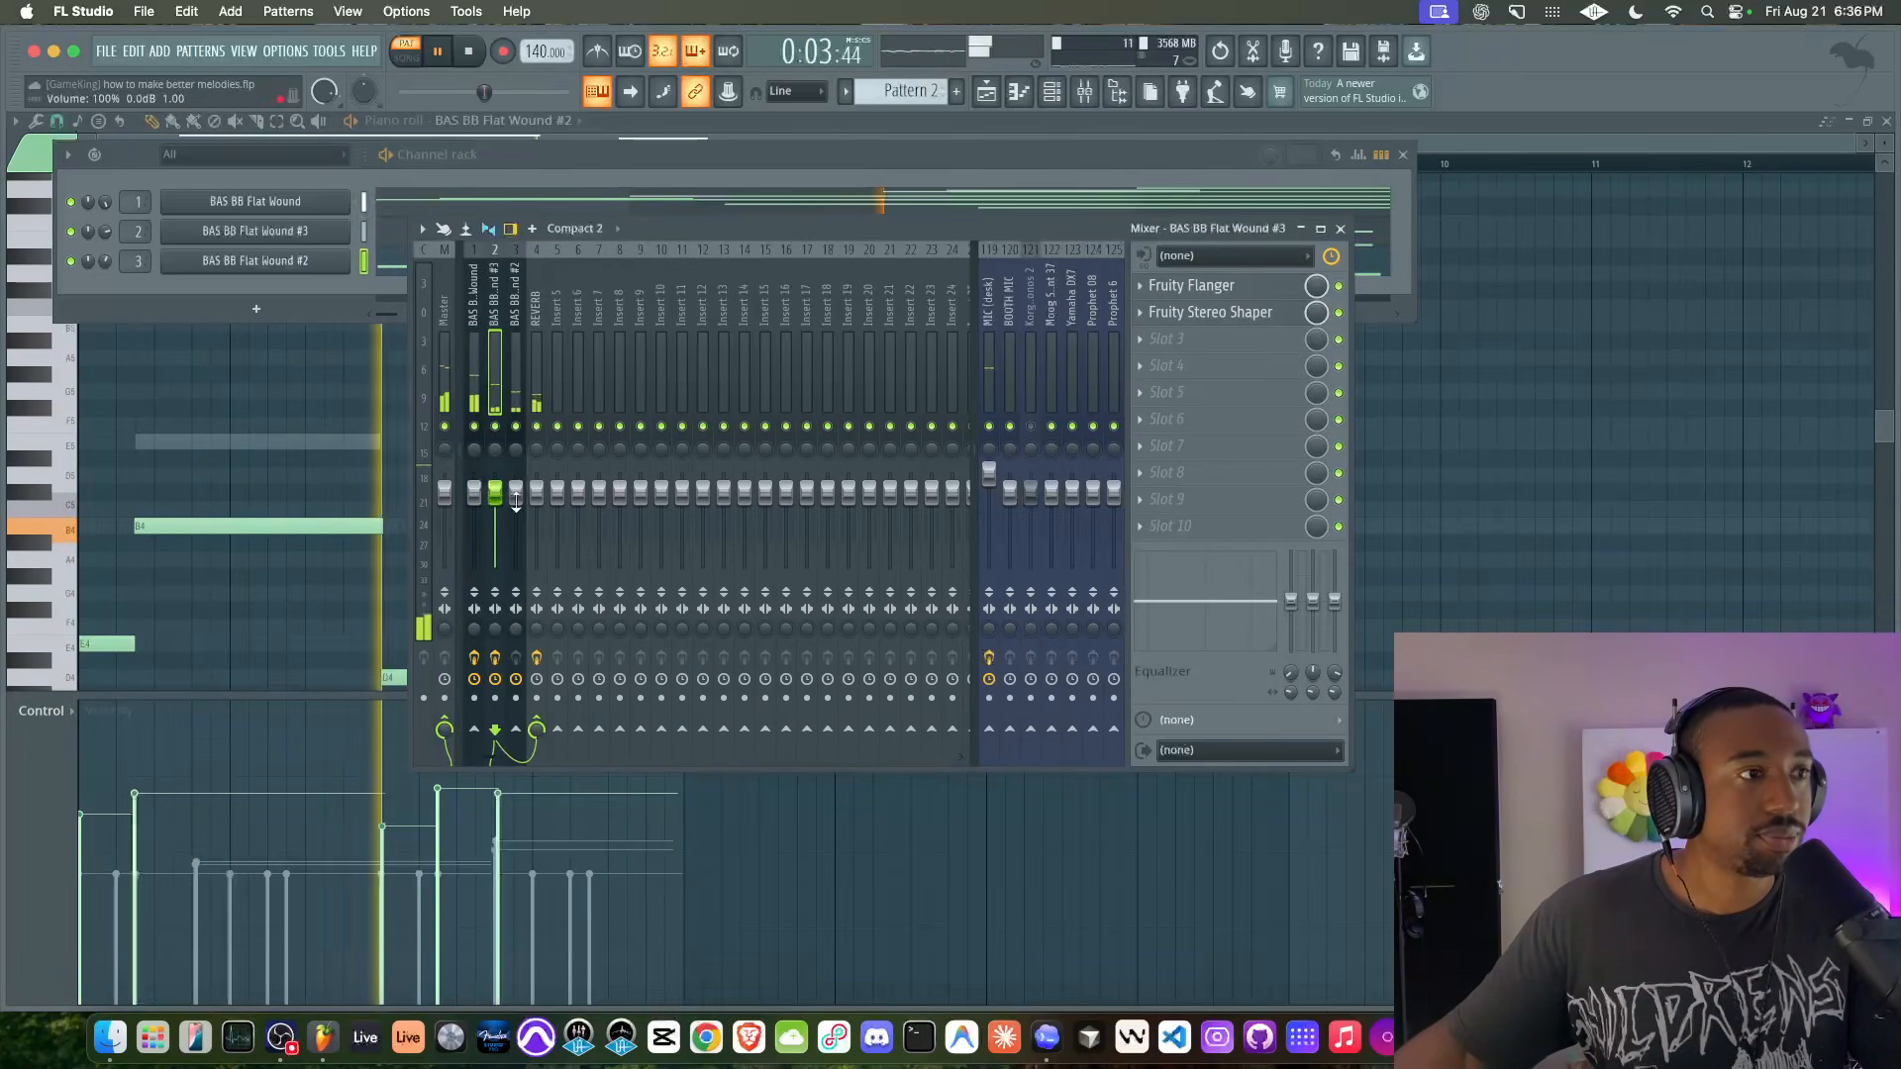
click(515, 367)
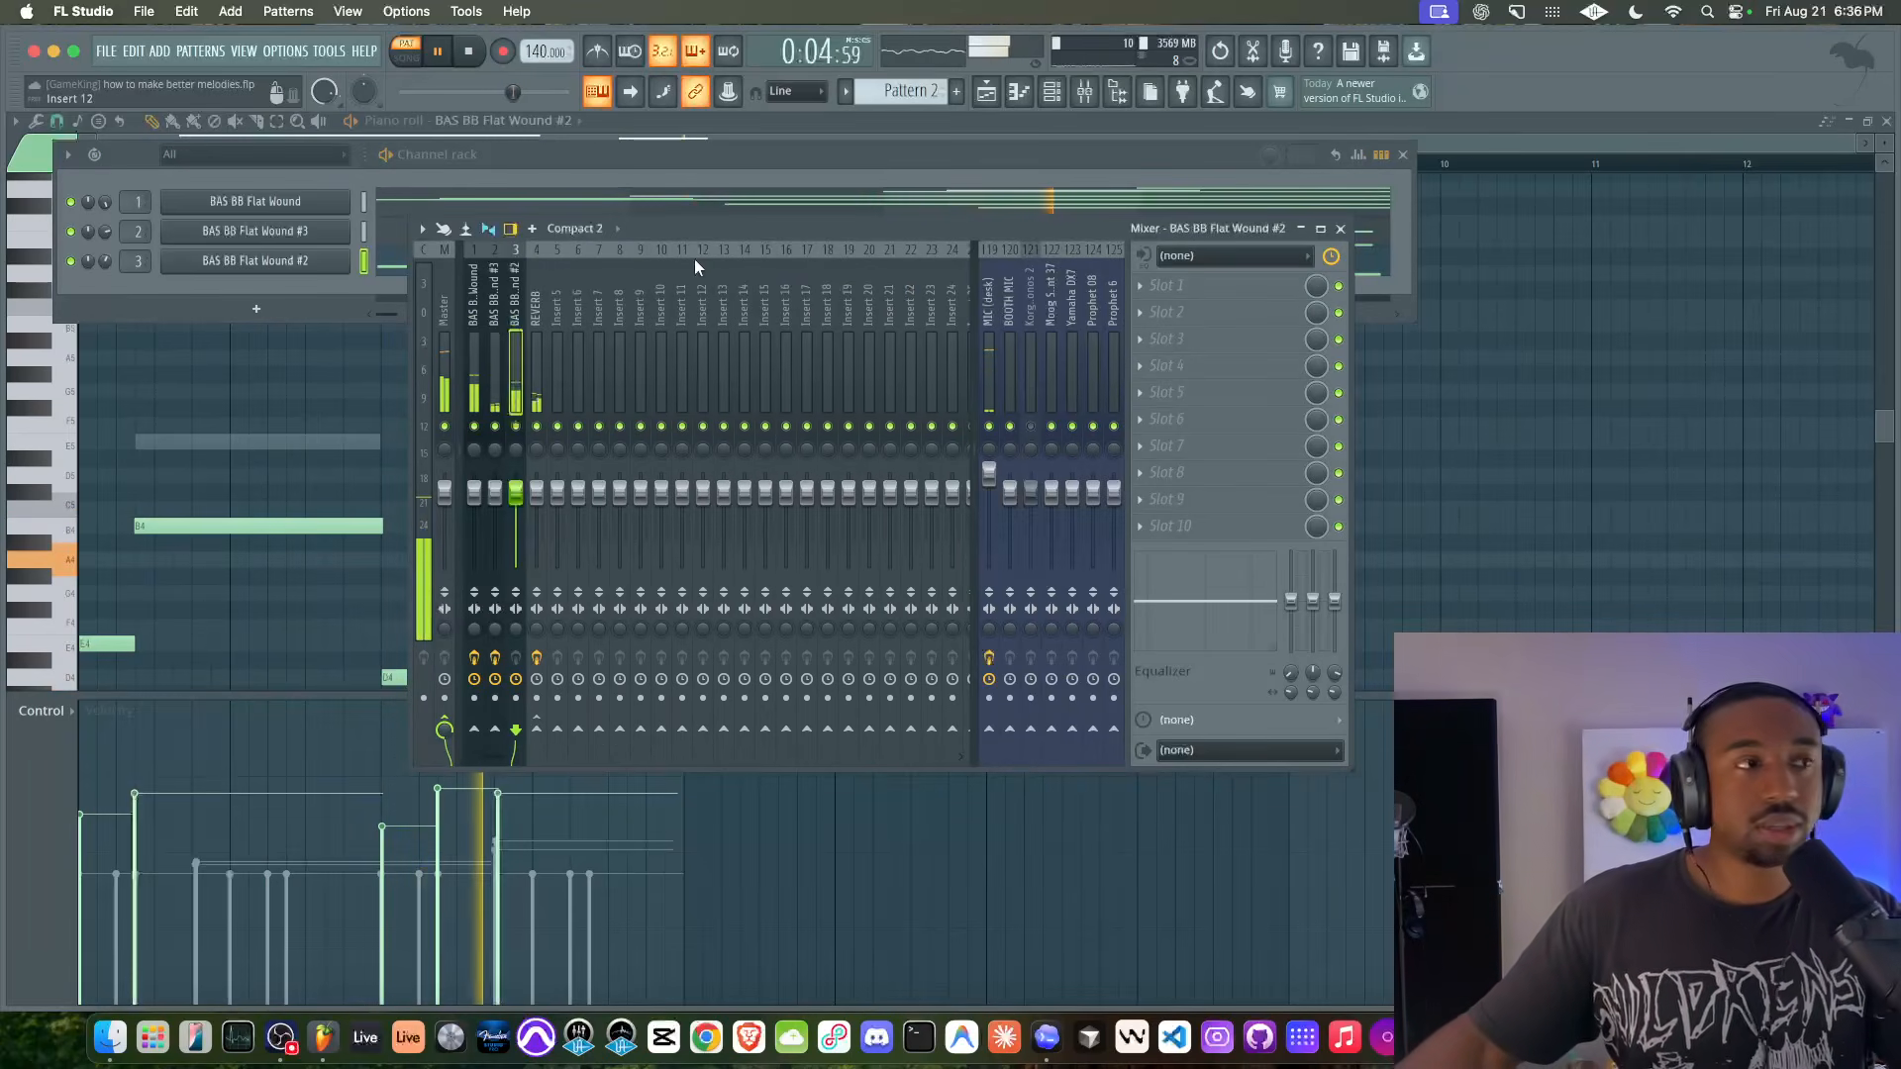
- Return to the BAS BB Flat Wound #2 piano roll with playback stopped and recording armed
click(1341, 229)
key(space)
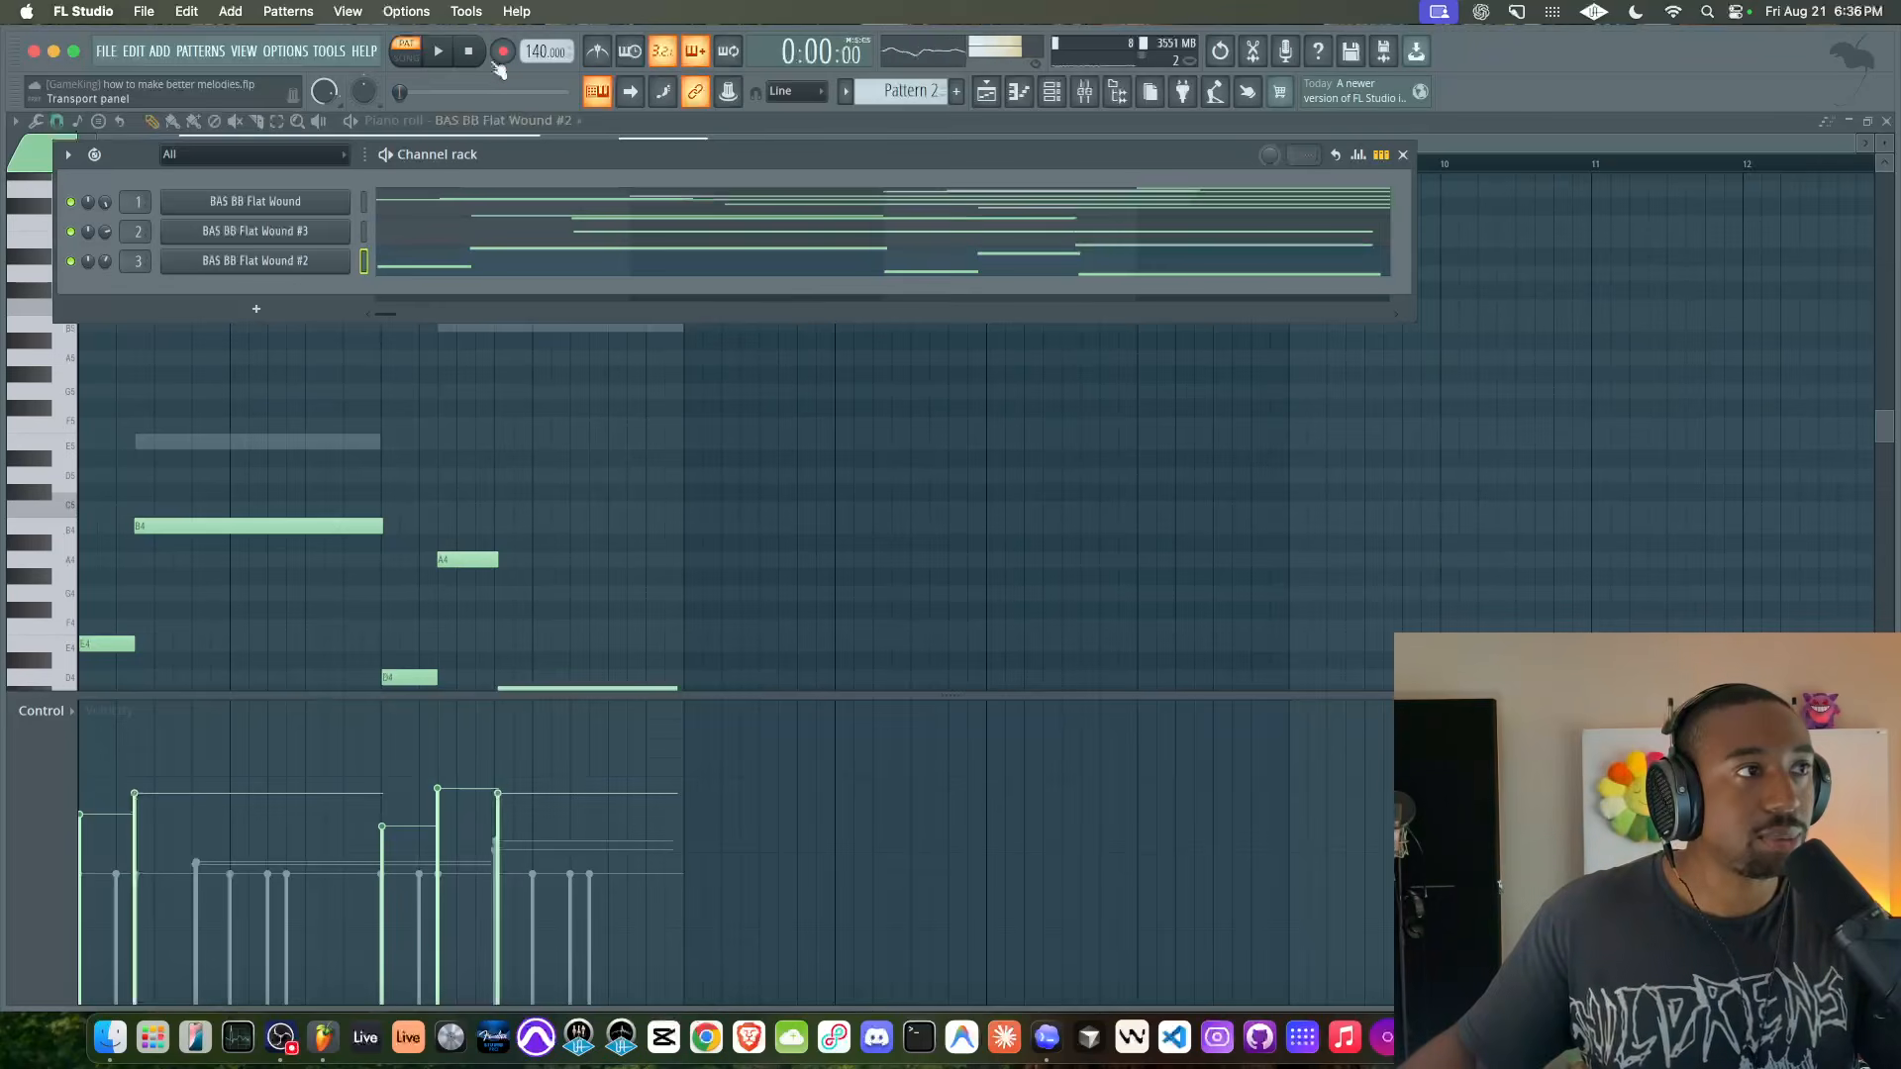
click(463, 259)
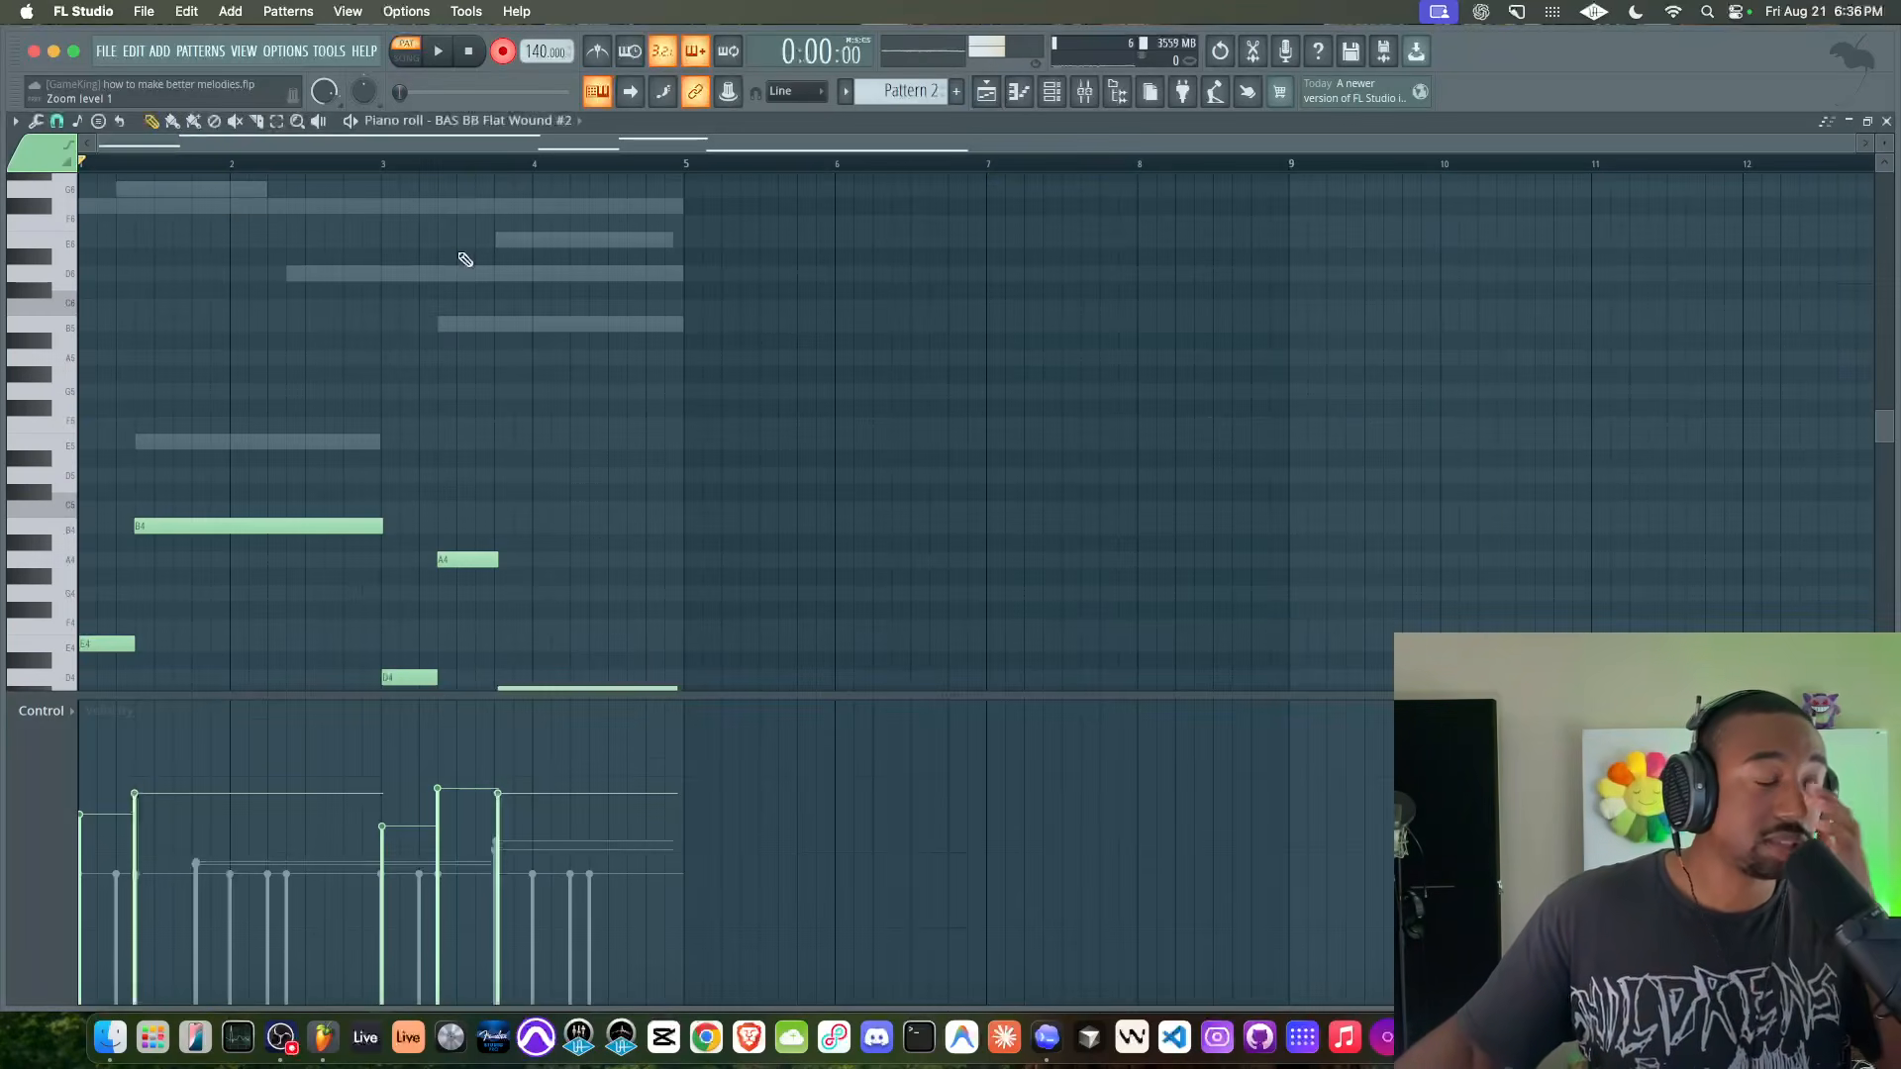
- Move the long closing C#4 note of the BAS BB Flat Wound #2 melody up to A4 while playing back the pattern
scroll(465, 260, down, 3)
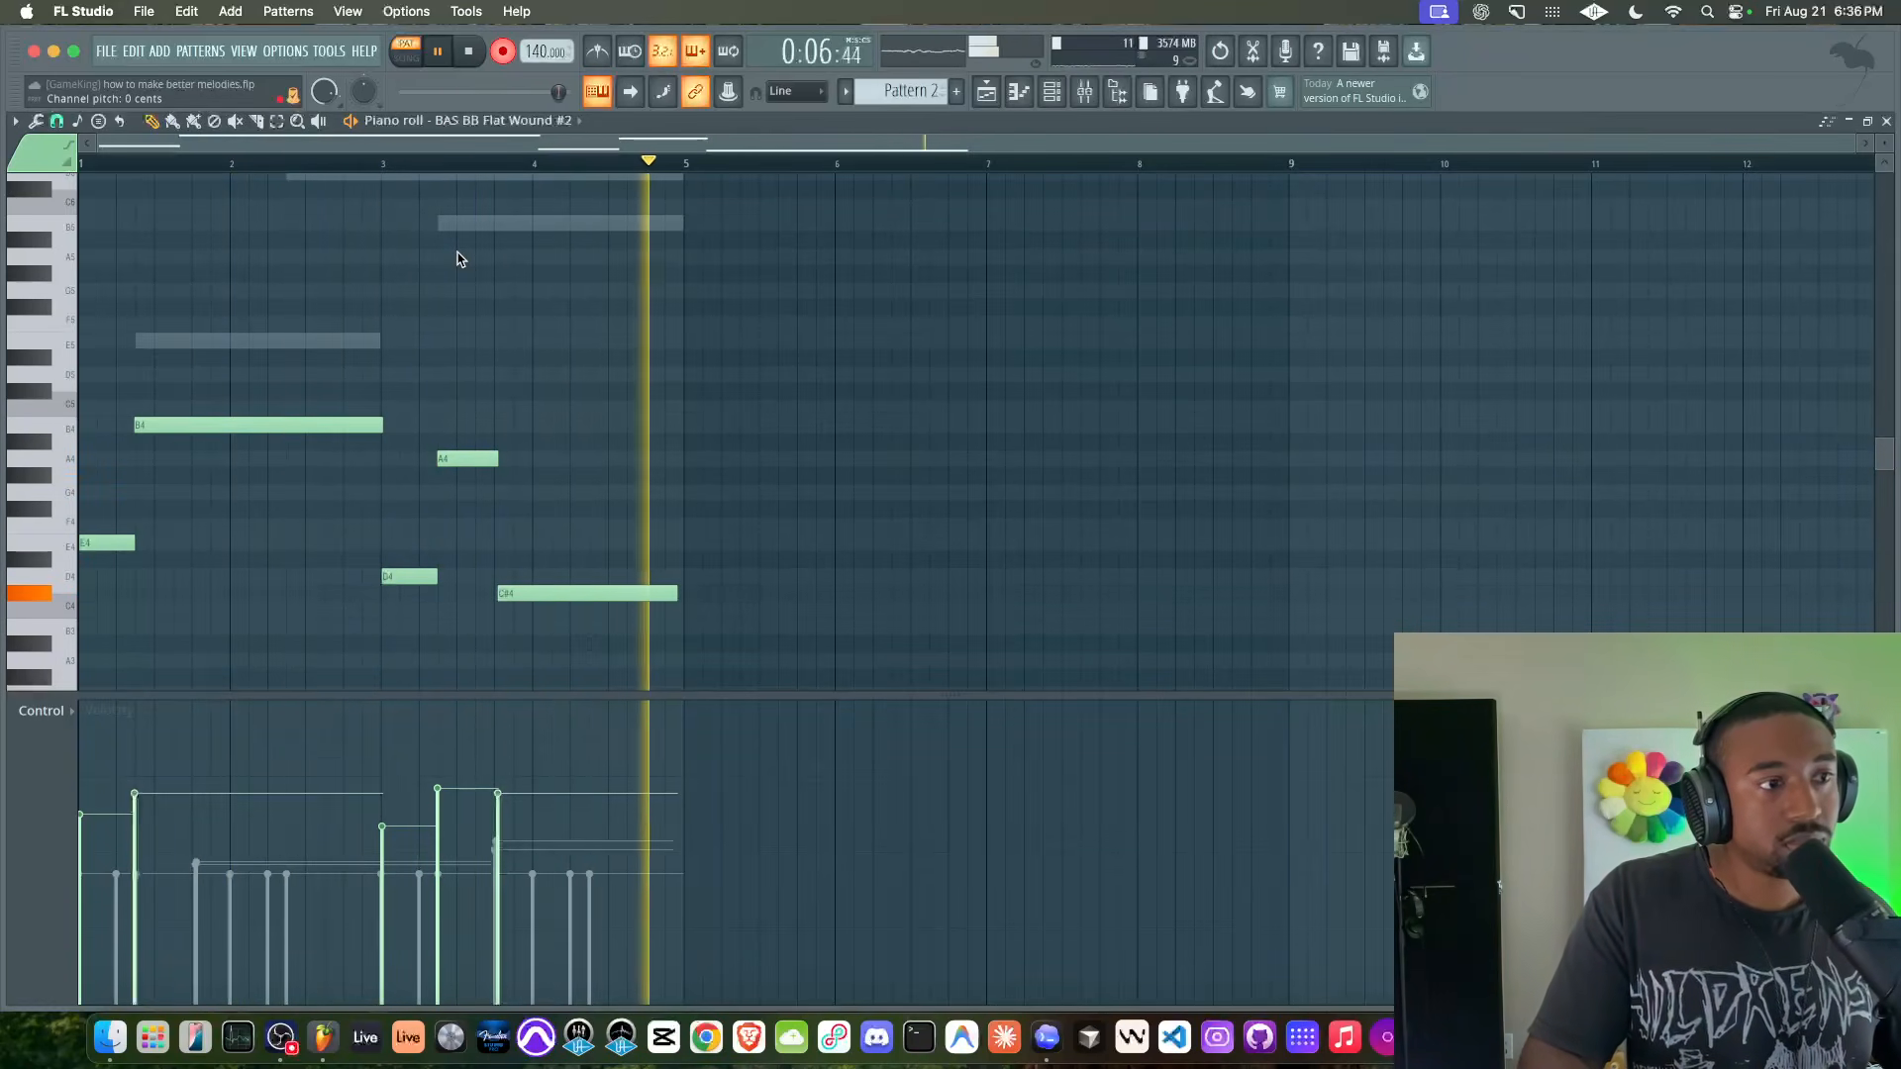
key(space)
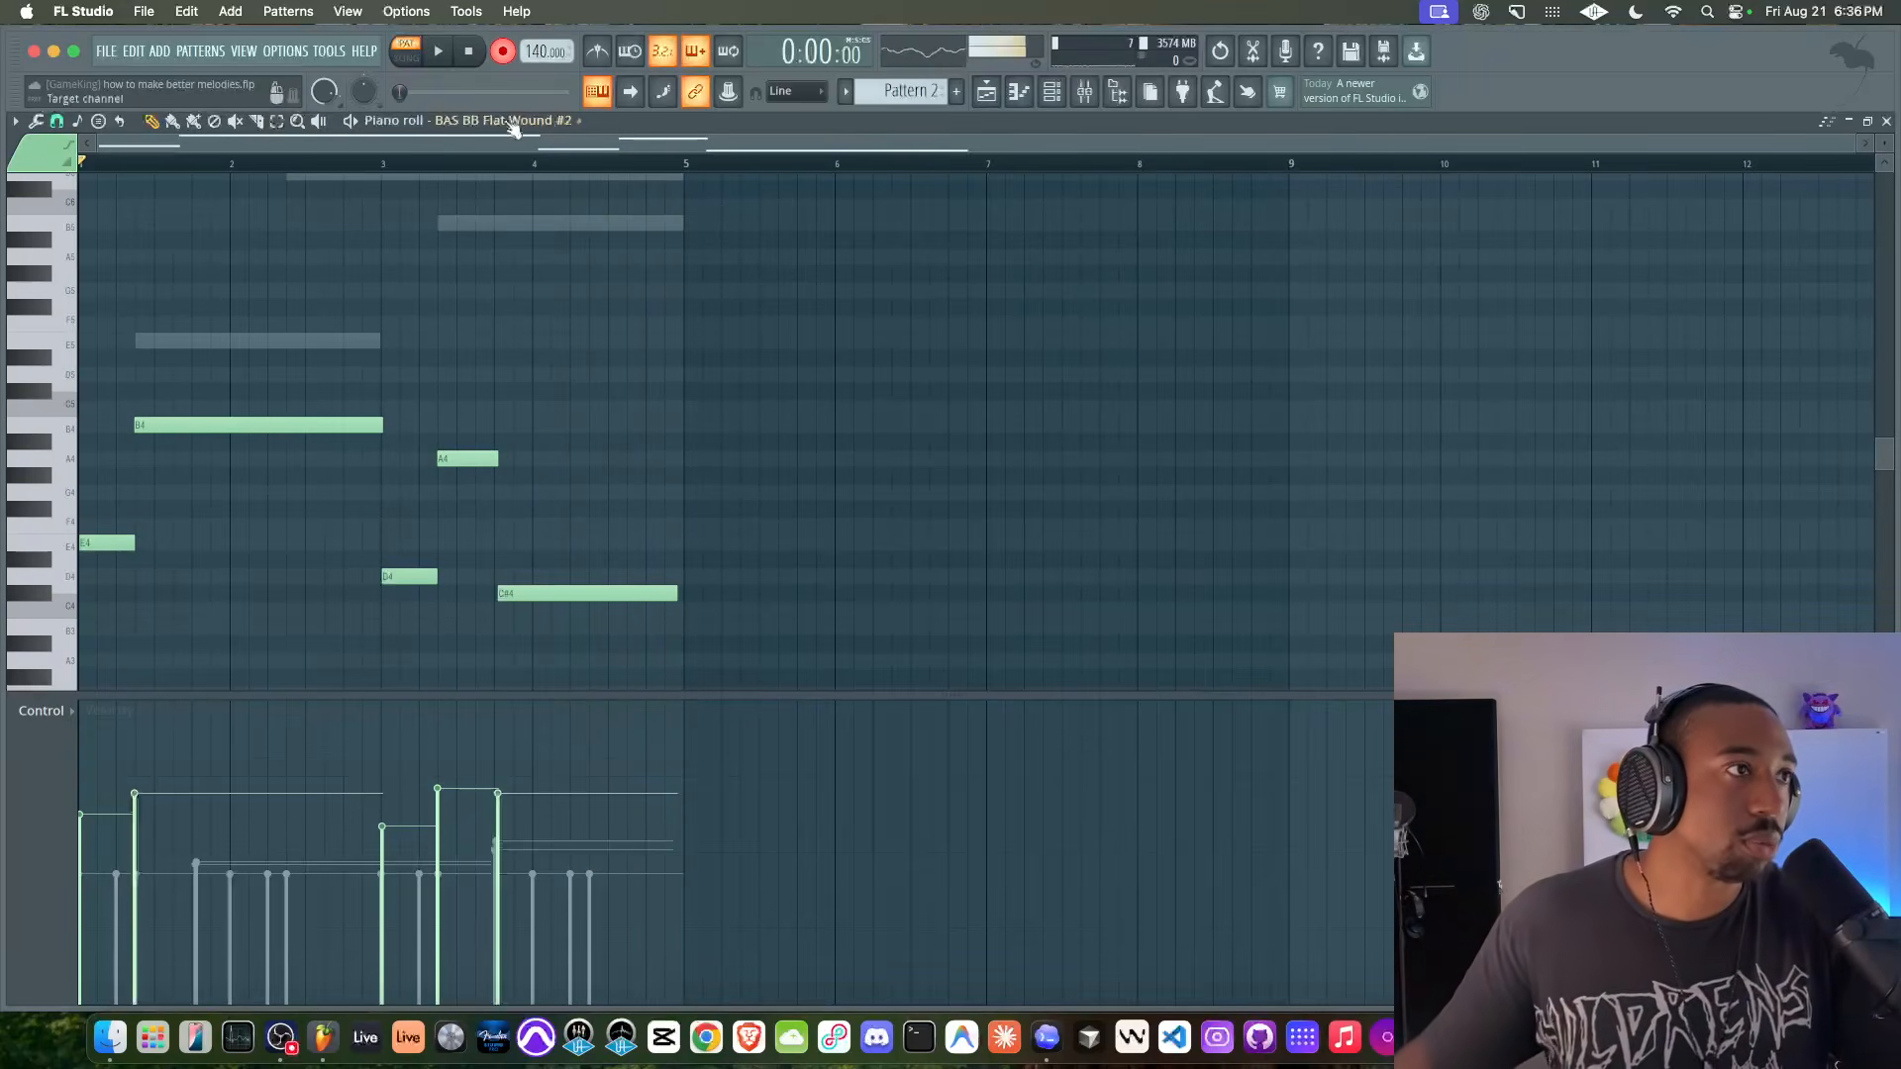
key(space)
key(space)
key(space)
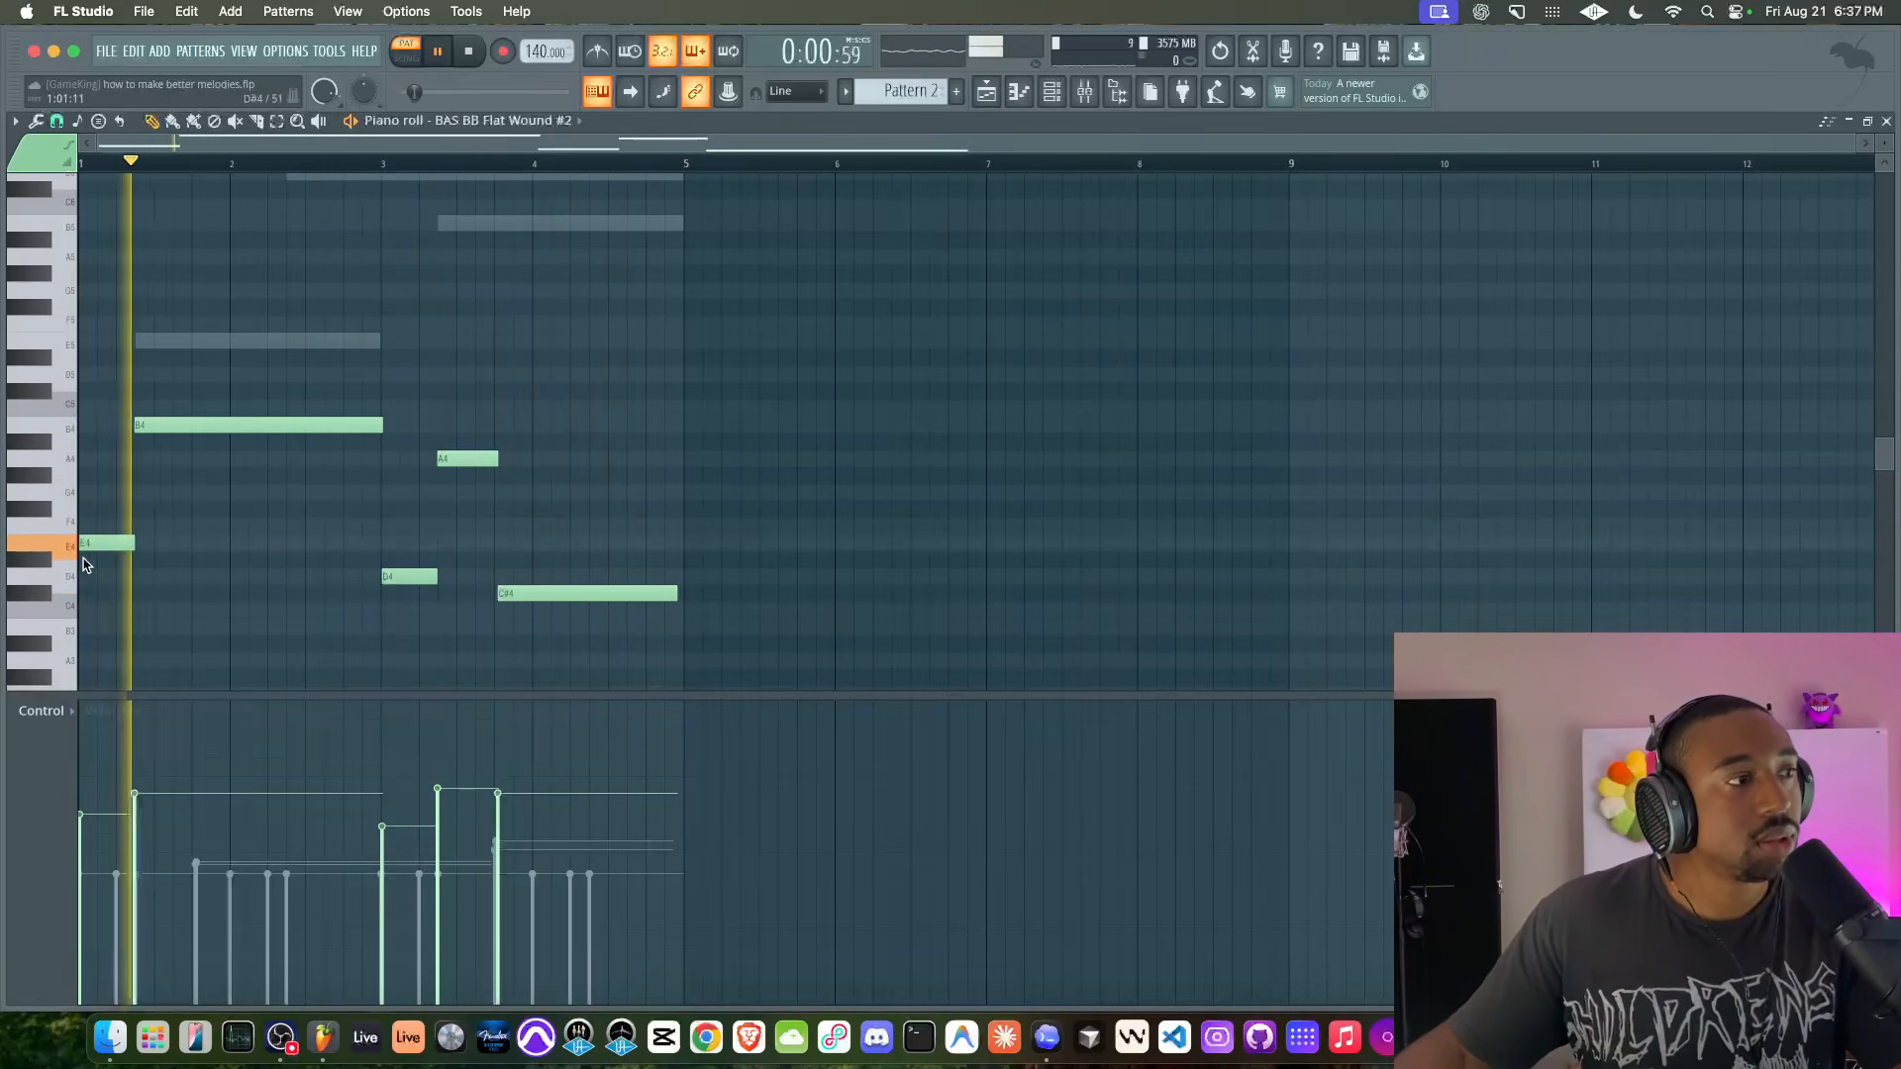
drag(589, 591, 547, 442)
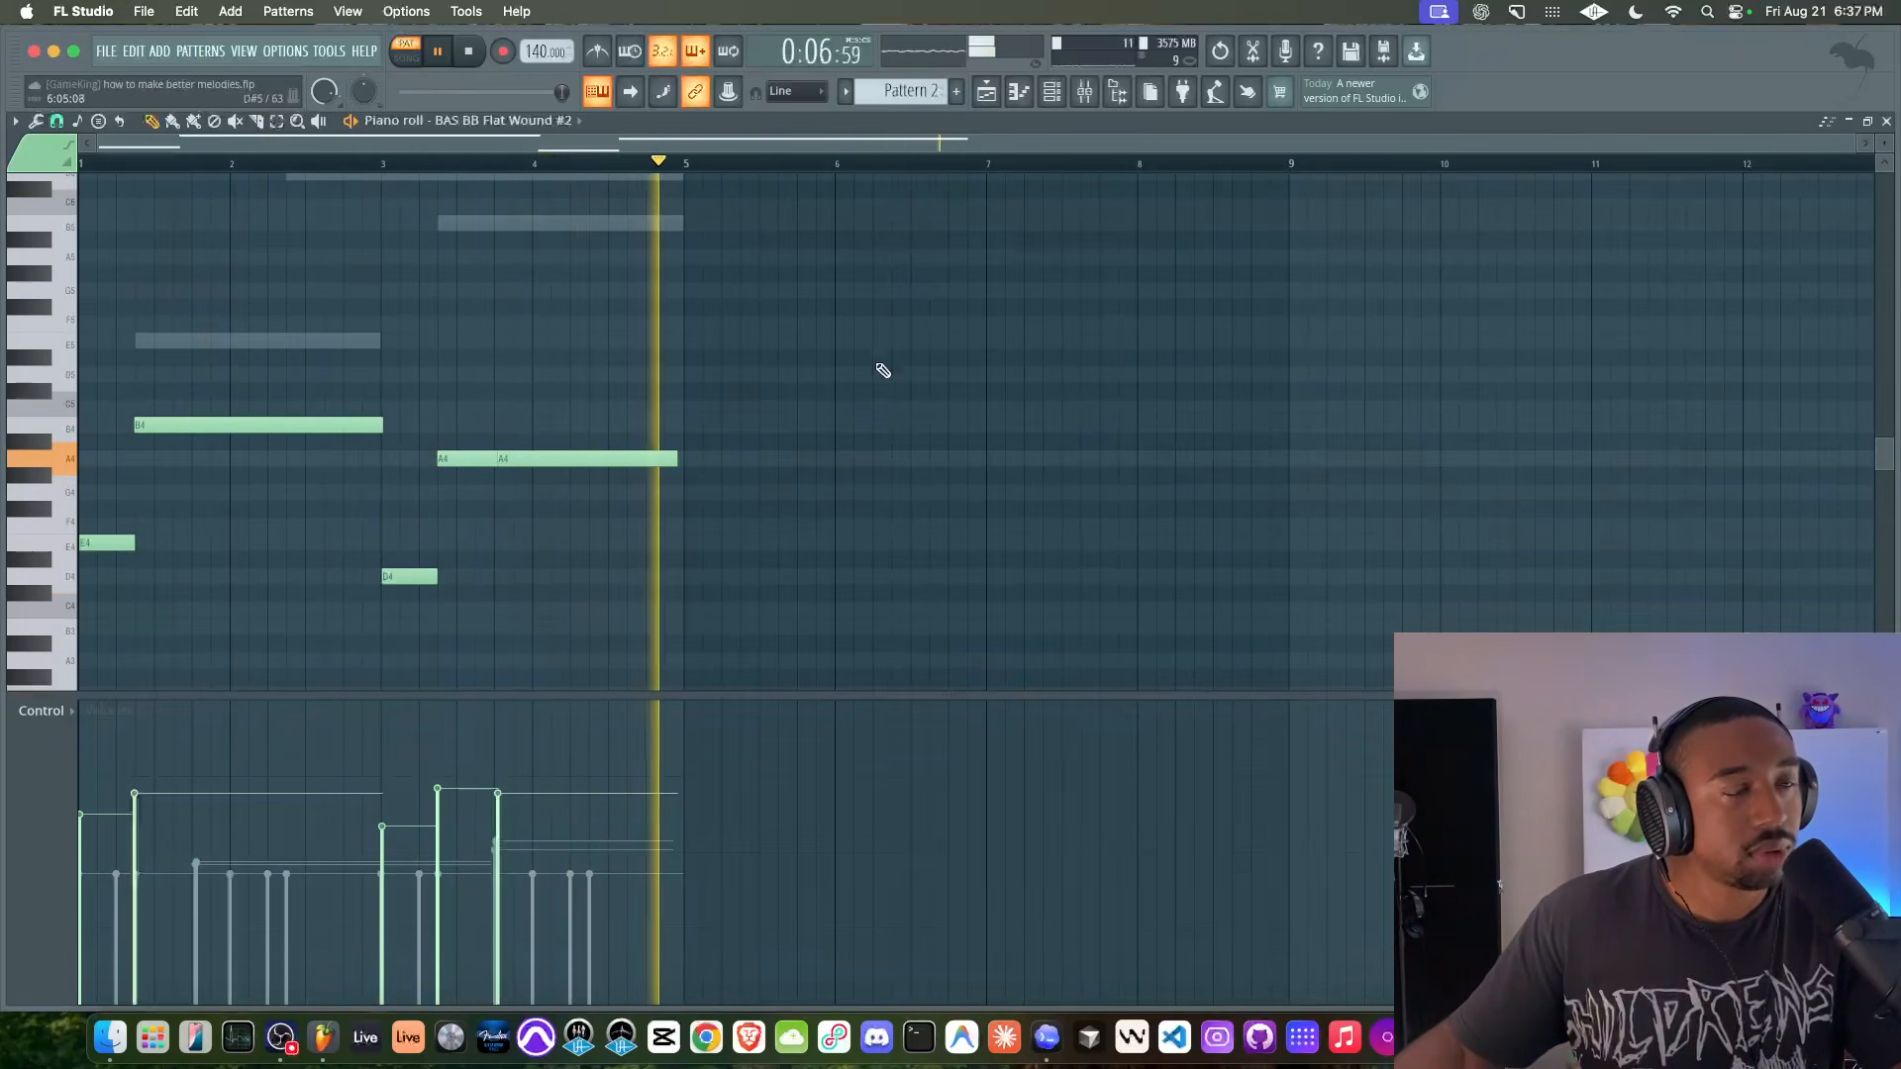
- Stop playback and rename mixer insert 5 as MELODY
click(1085, 93)
right_click(1471, 330)
click(1085, 93)
click(557, 317)
key(space)
double_click(556, 317)
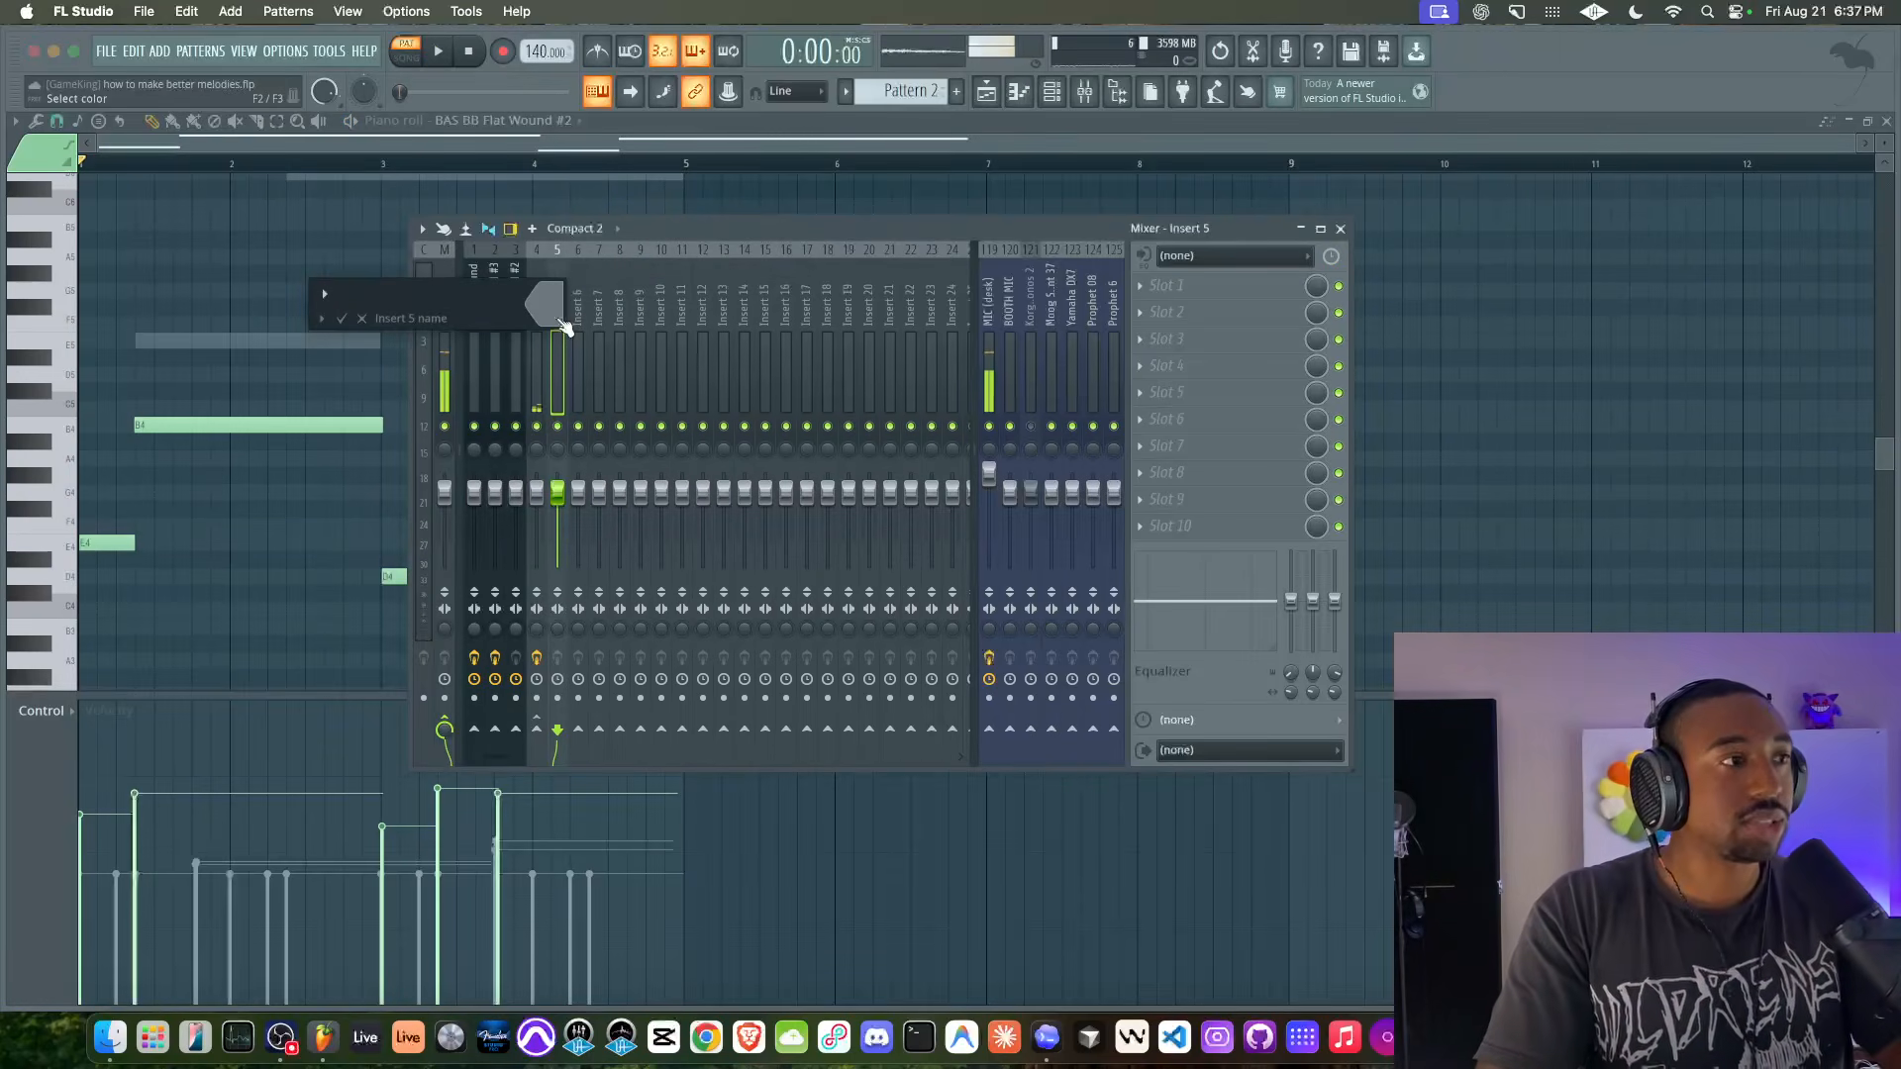
key(Return)
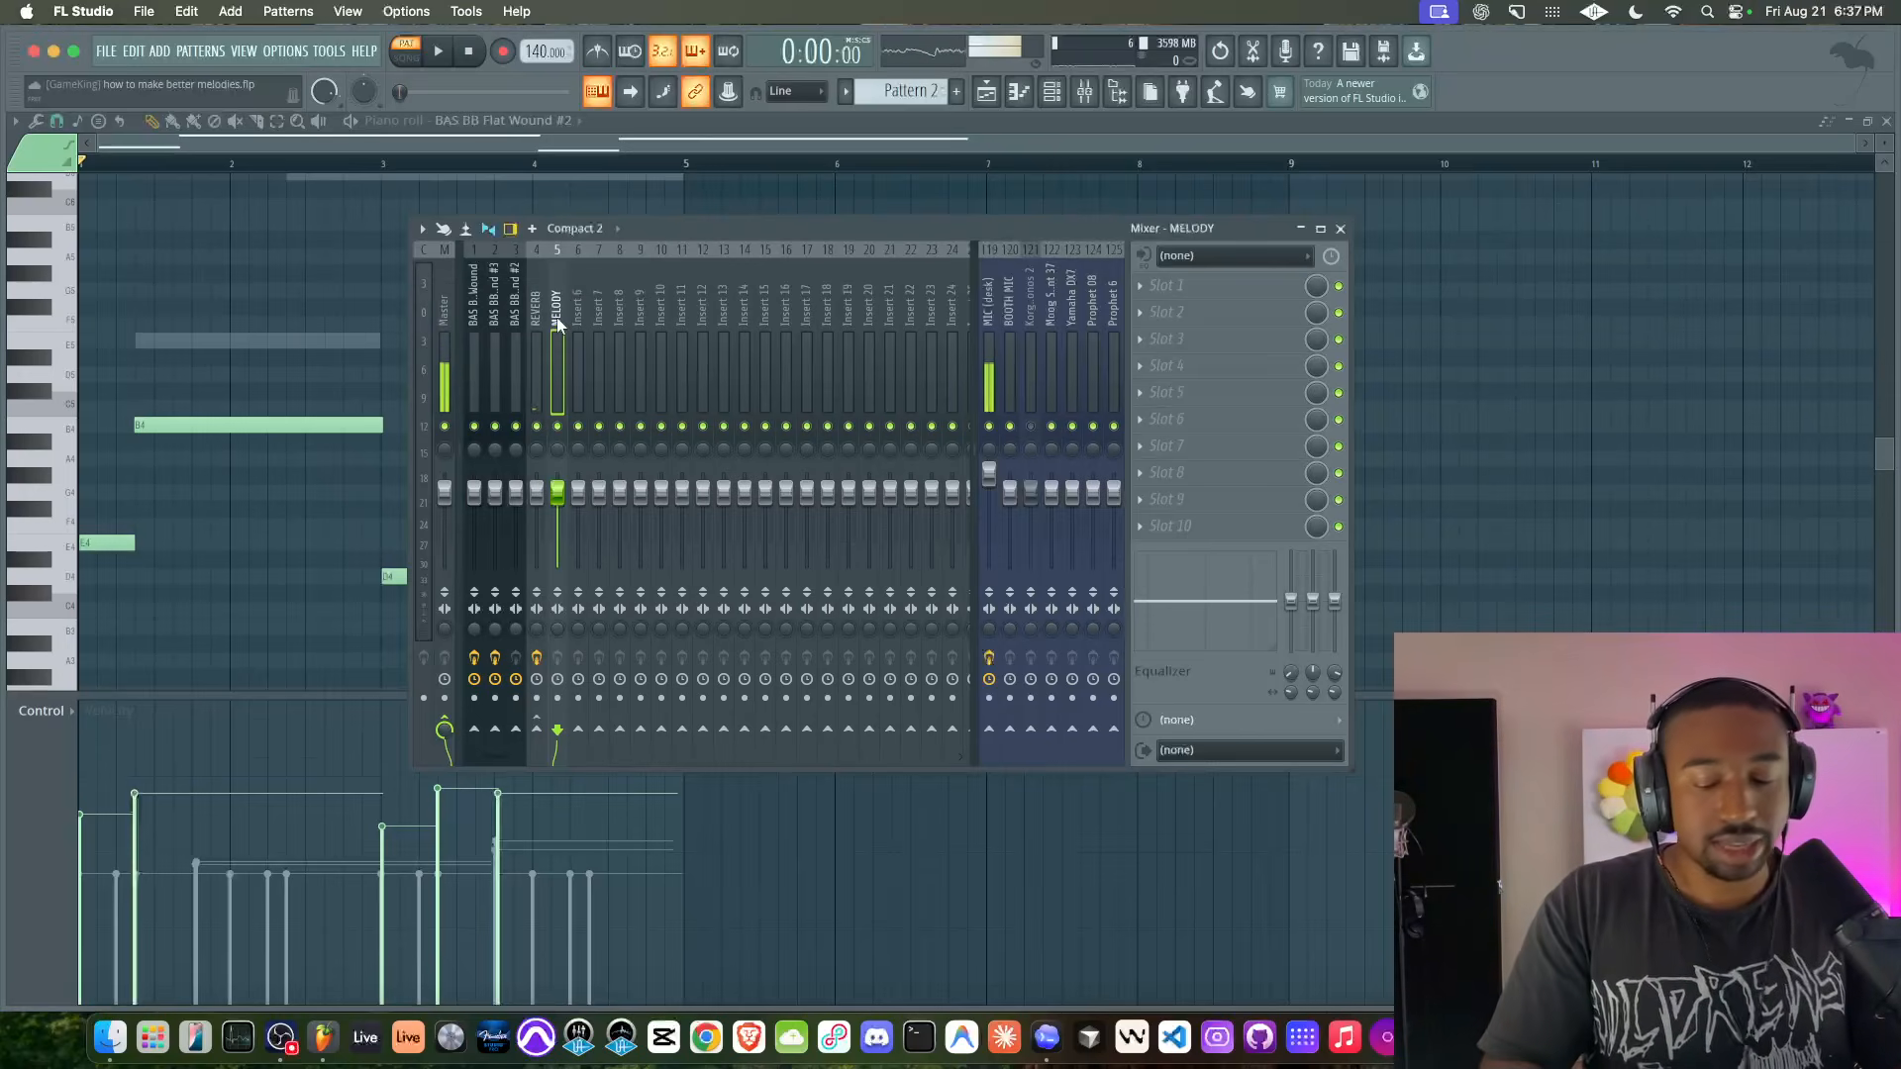
- Route all three BAS BB Flat Wound mixer tracks to the MELODY track only
drag(521, 318, 411, 319)
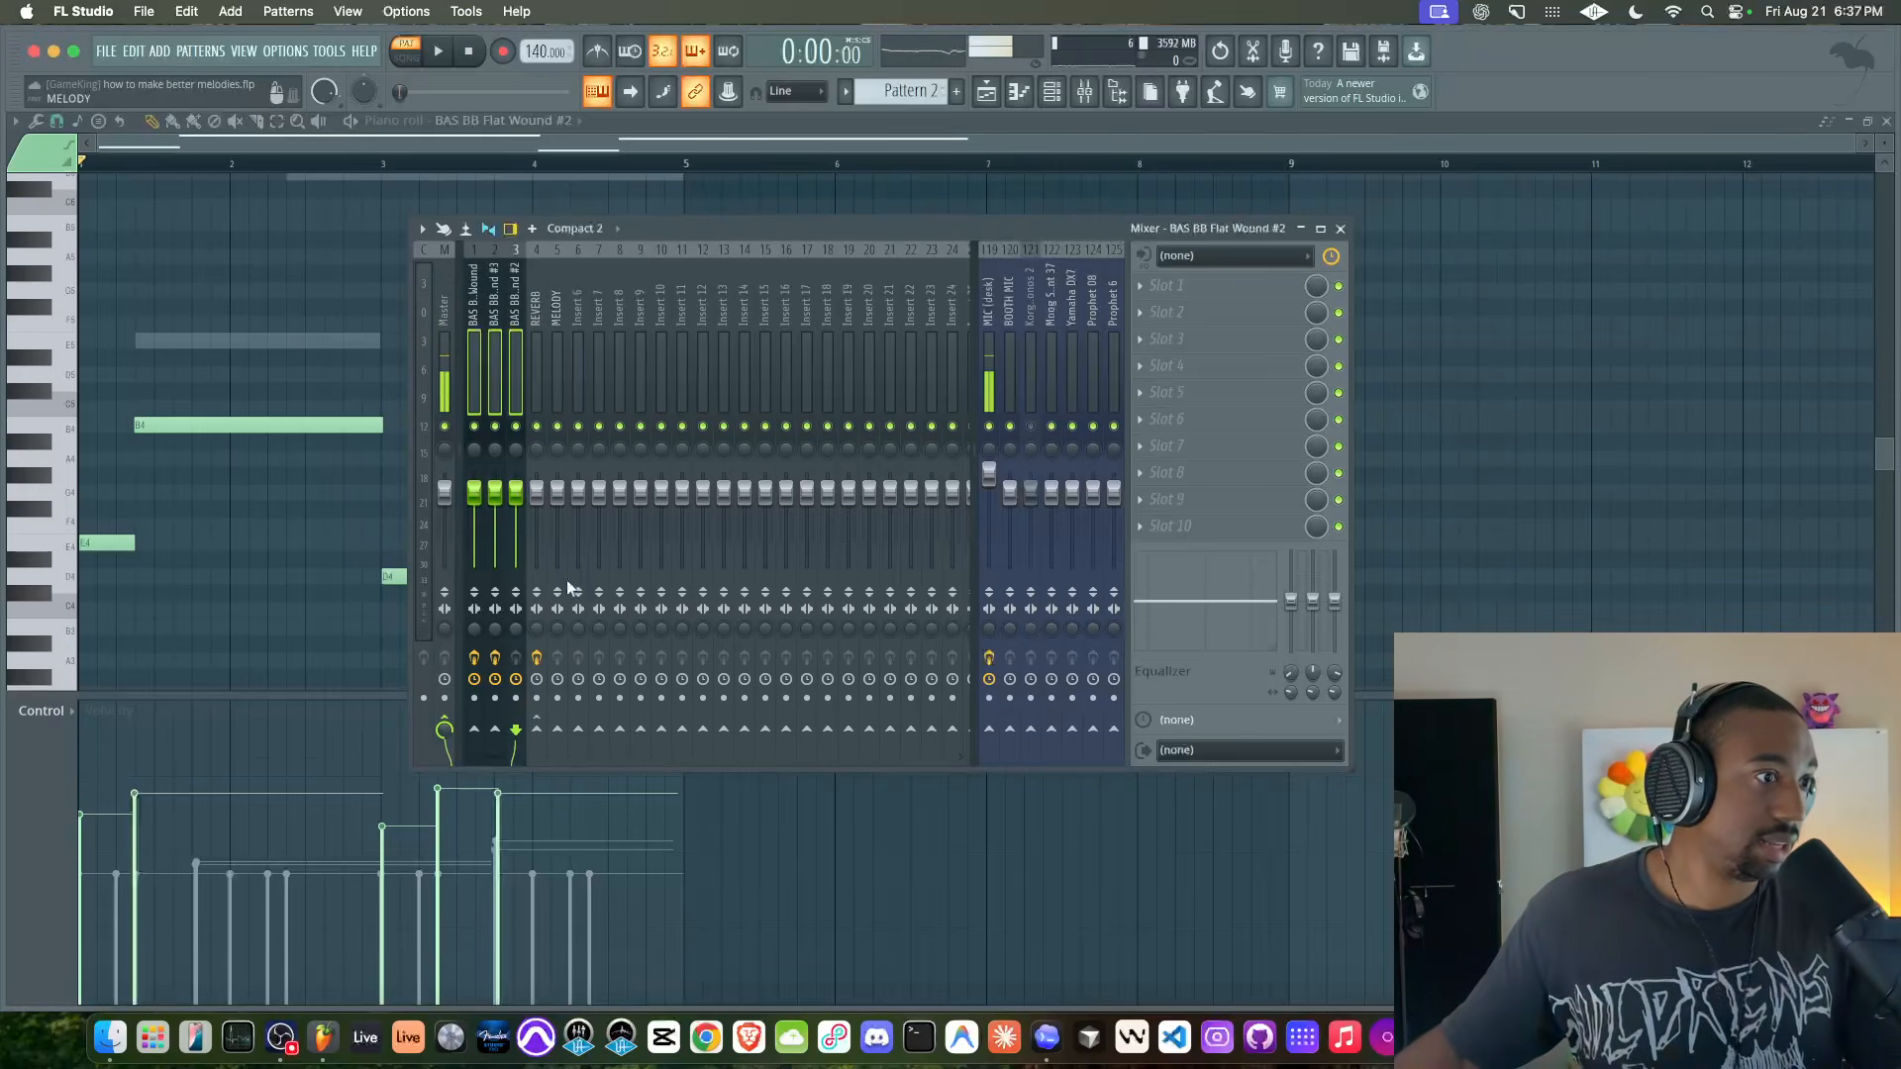
right_click(557, 731)
click(594, 754)
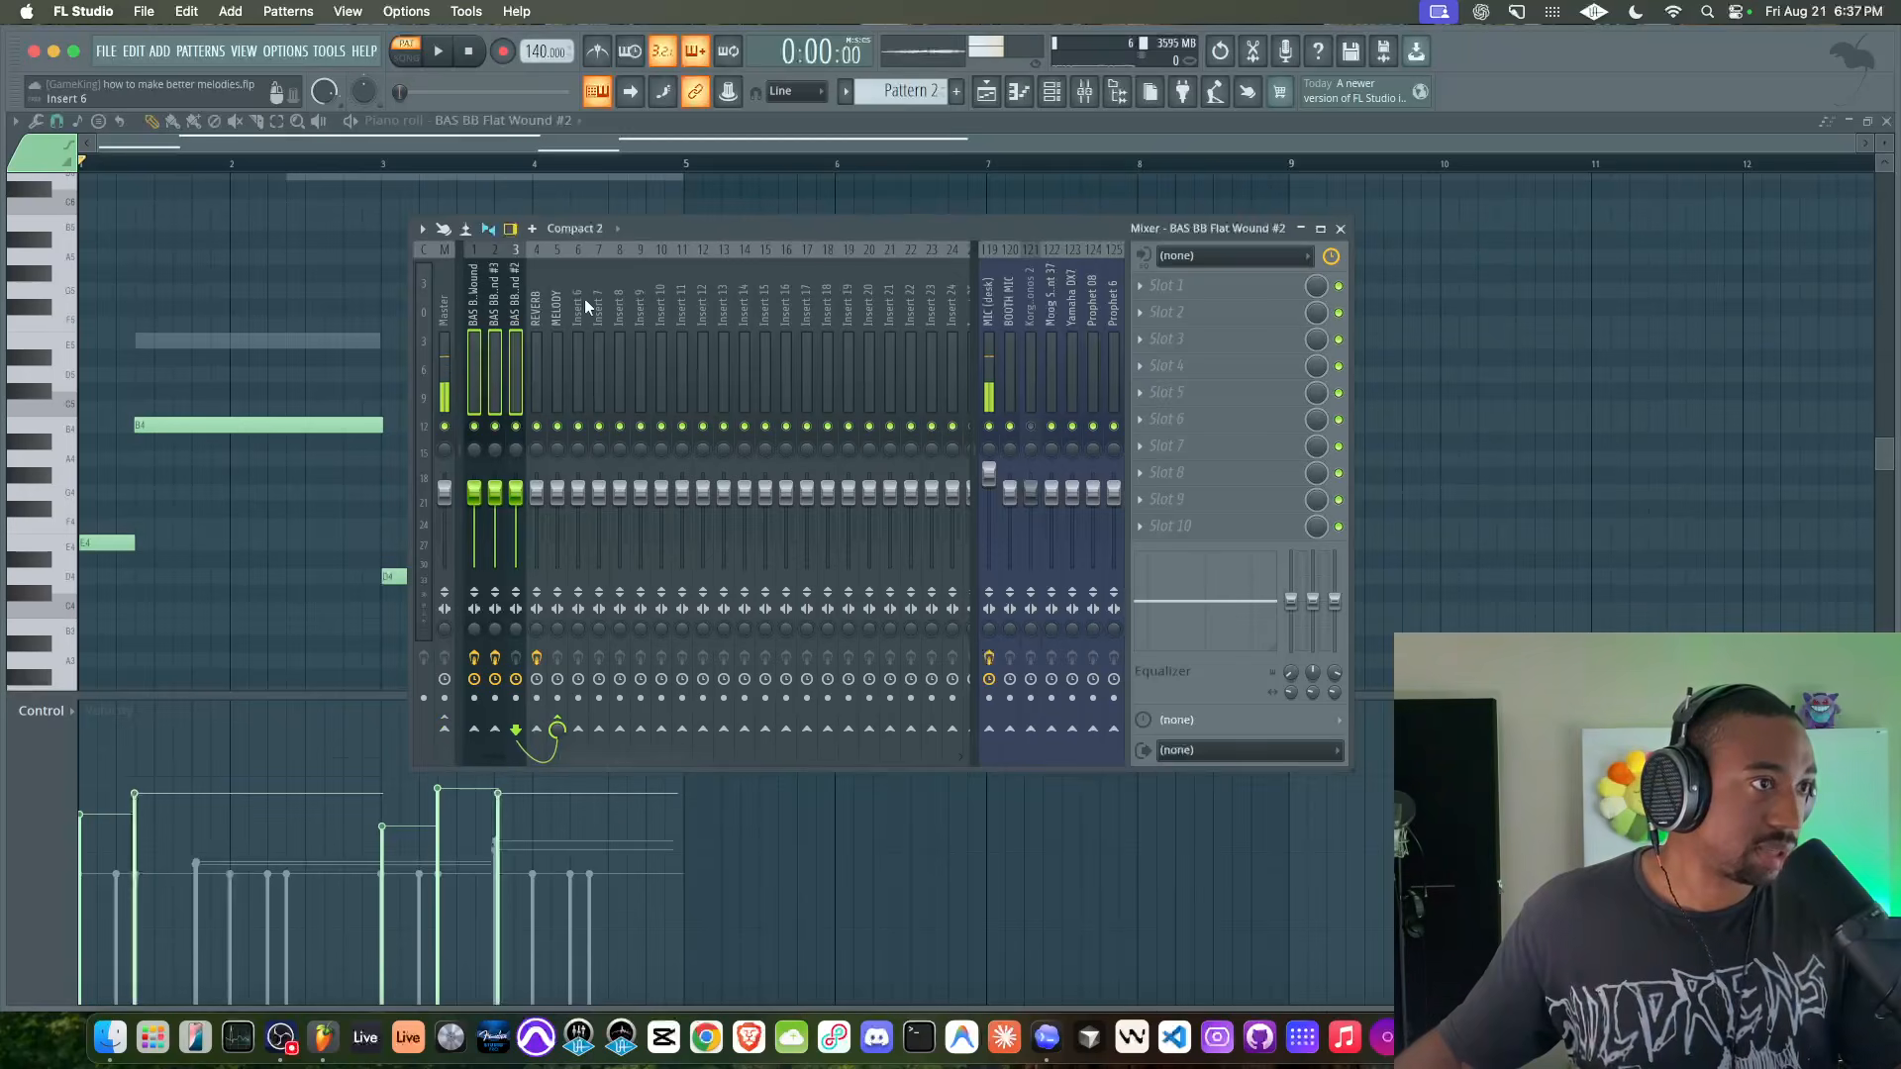
- Move the MELODY mixer track ahead of REVERB and select the three BAS BB Flat Wound tracks
click(559, 315)
drag(515, 312, 425, 311)
click(1086, 92)
click(1085, 92)
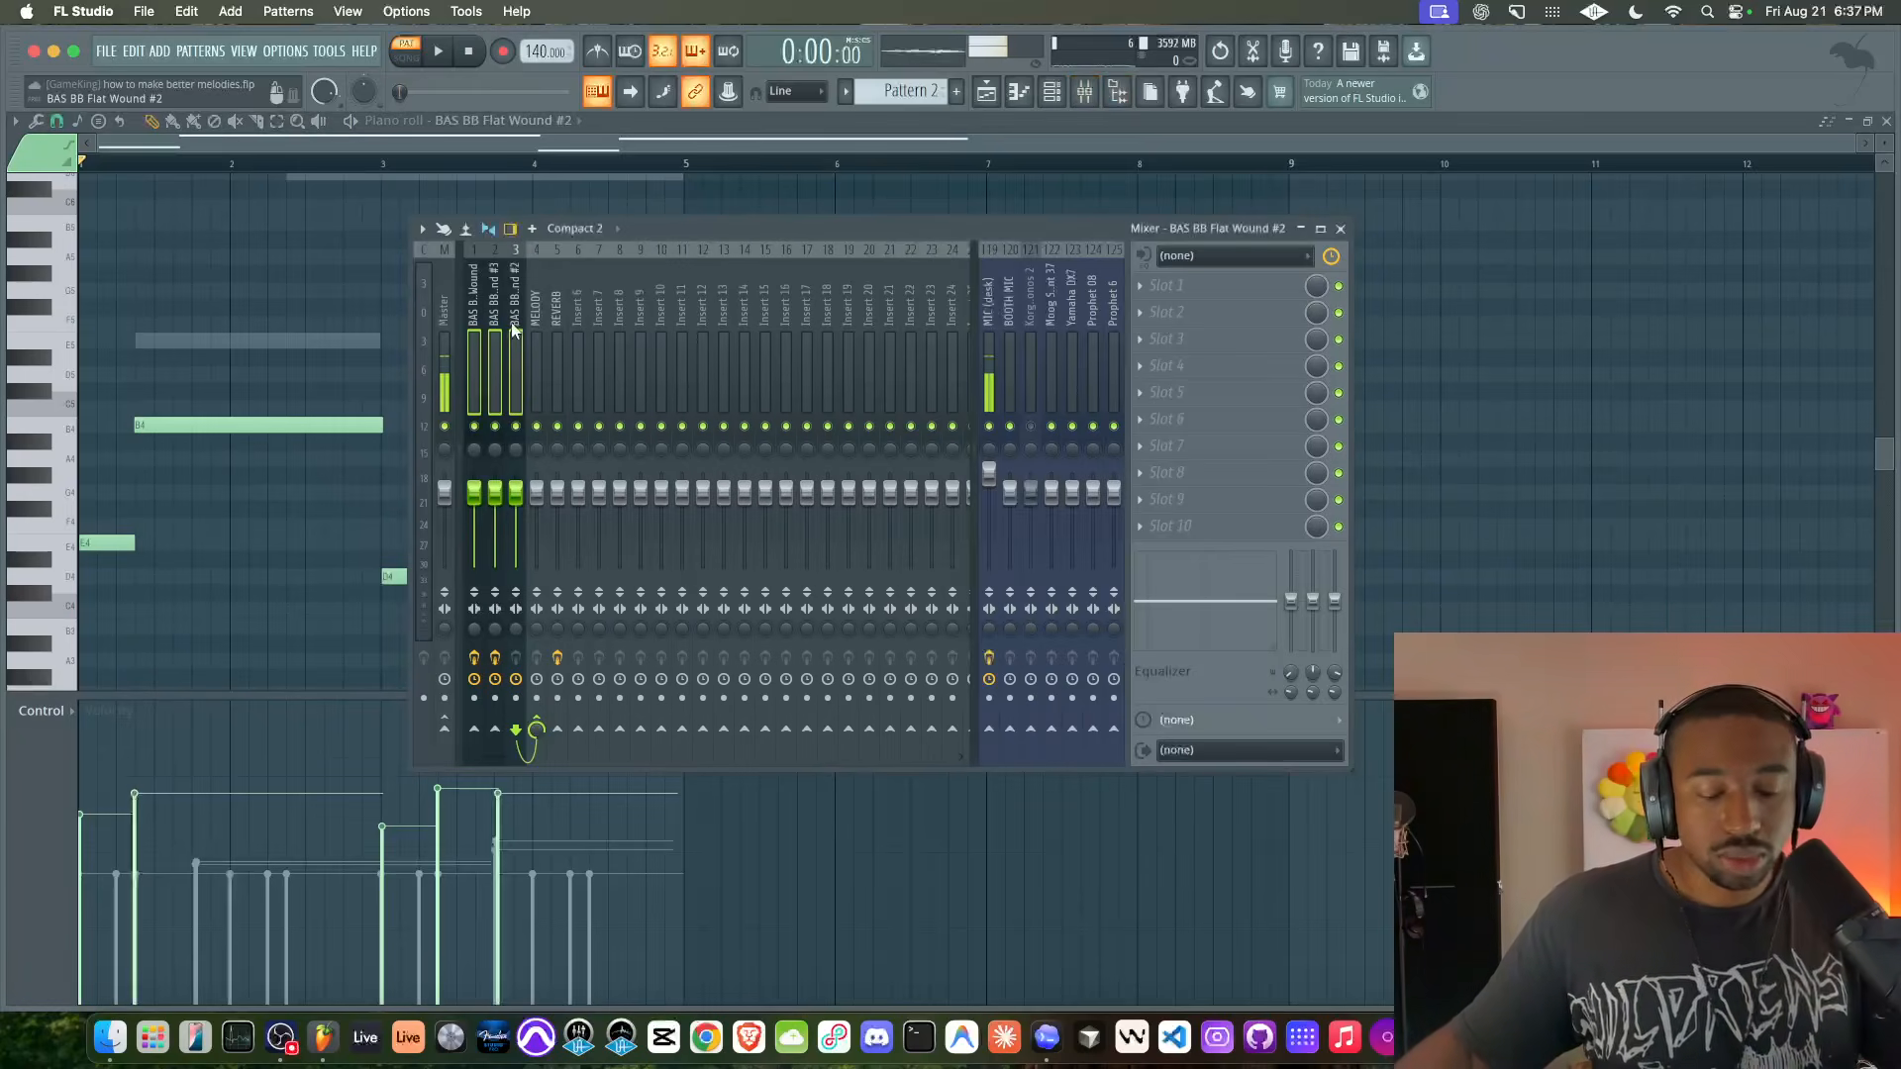
- Enable sends from the BAS BB Flat Wound and BAS BB Flat Wound #3 mixer tracks to REVERB, keeping their MELODY routing
right_click(556, 733)
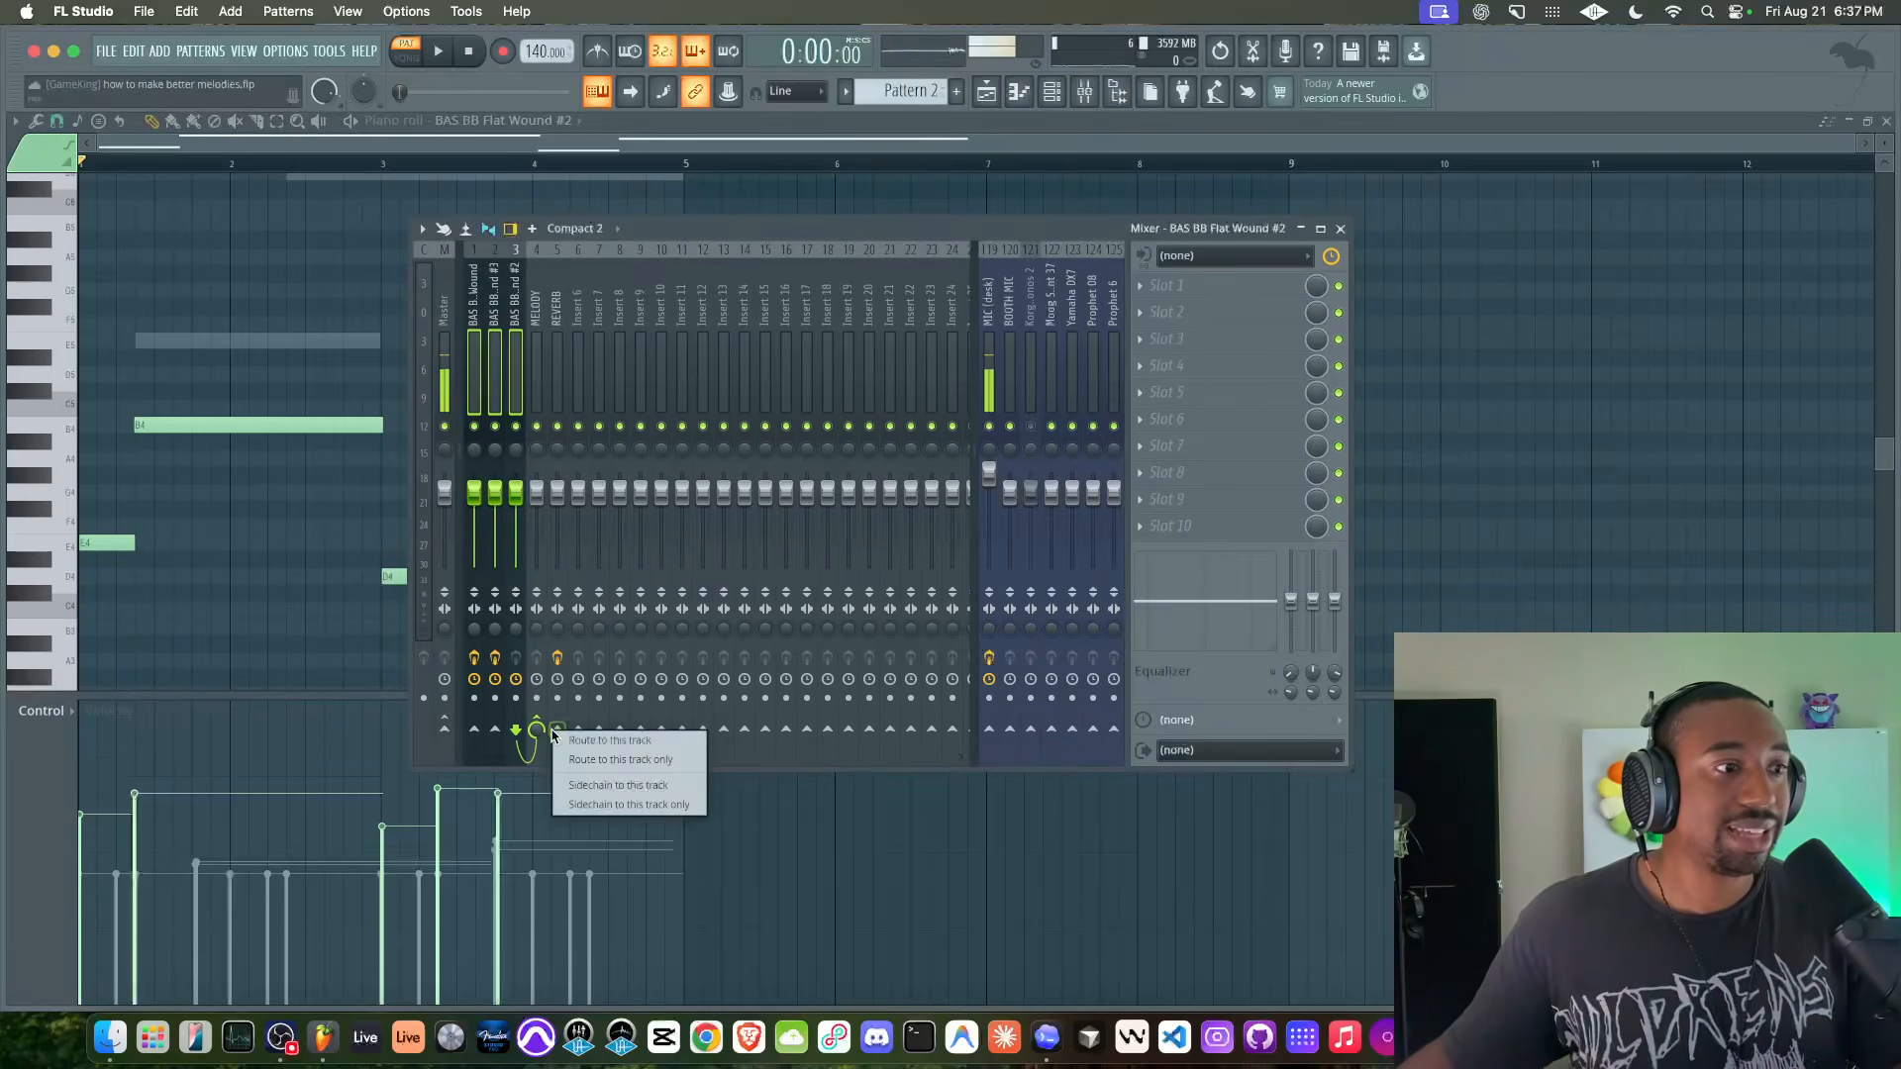
click(559, 370)
click(500, 344)
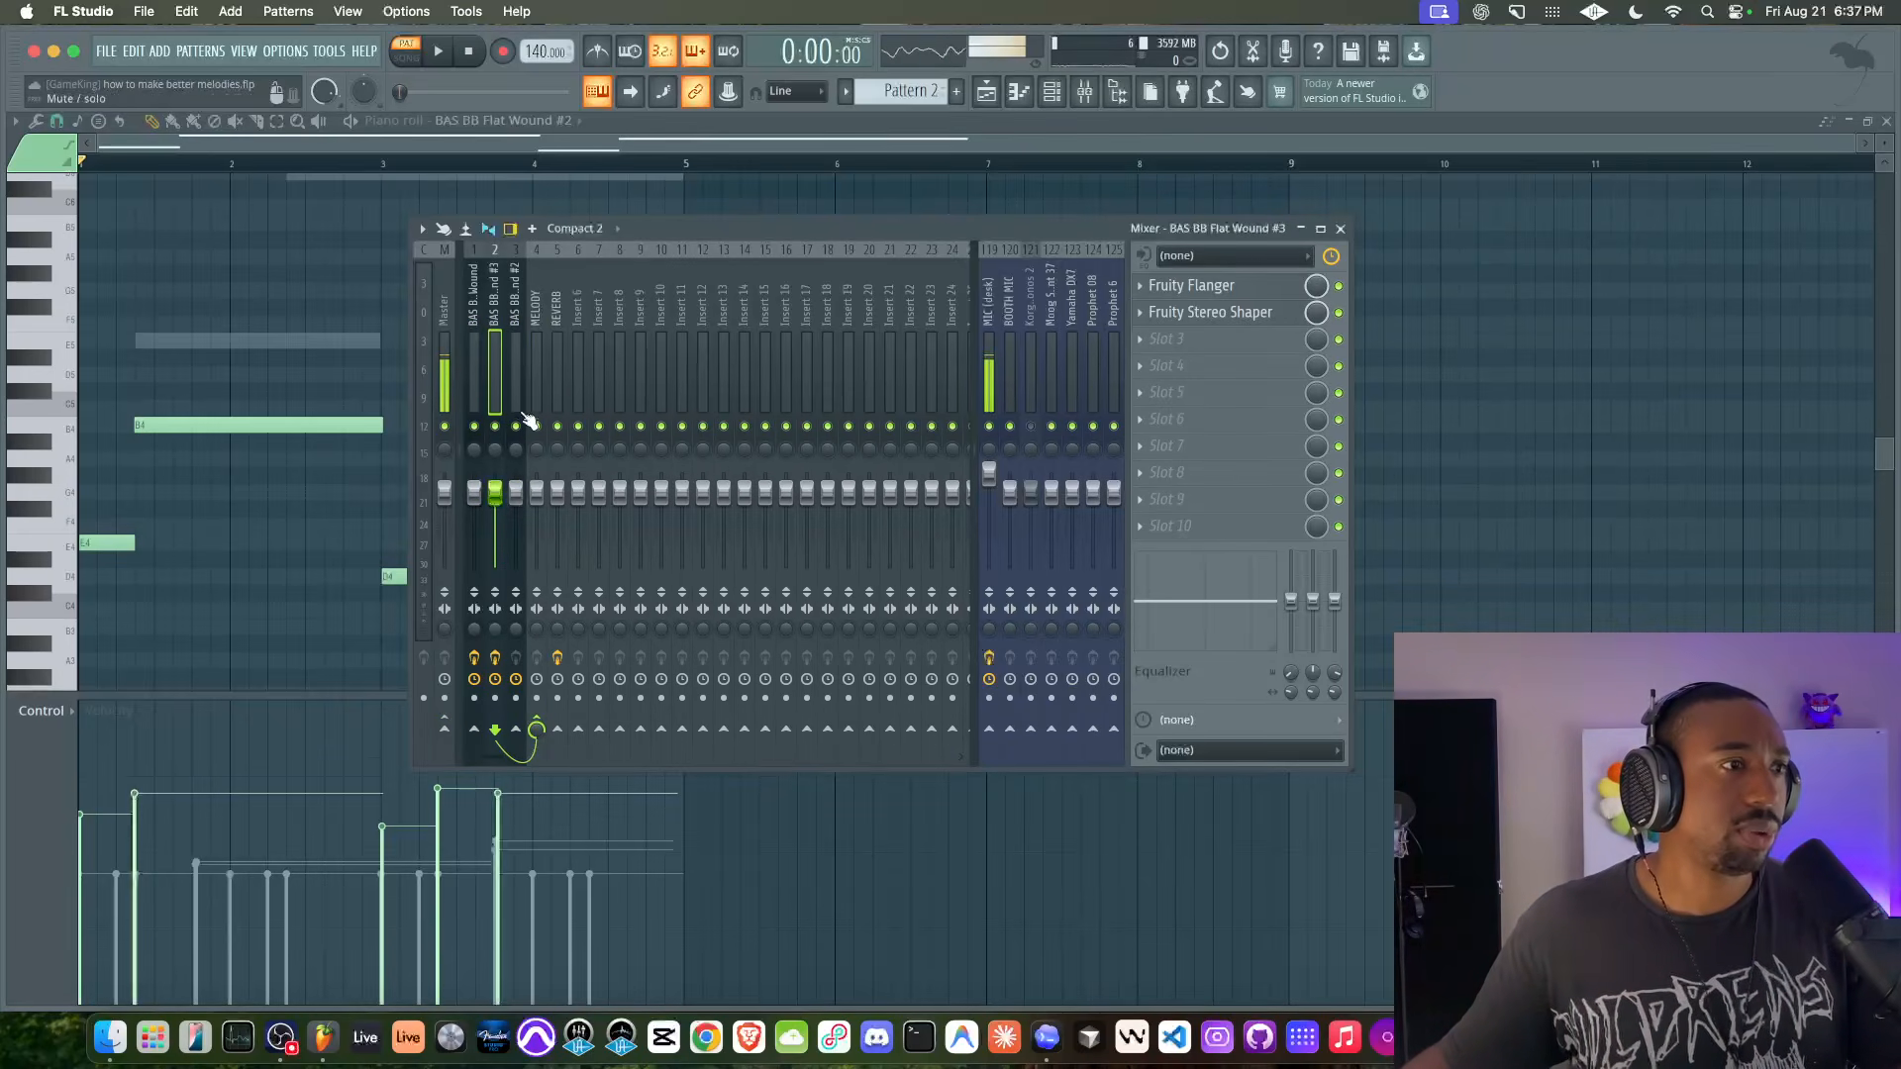
click(479, 287)
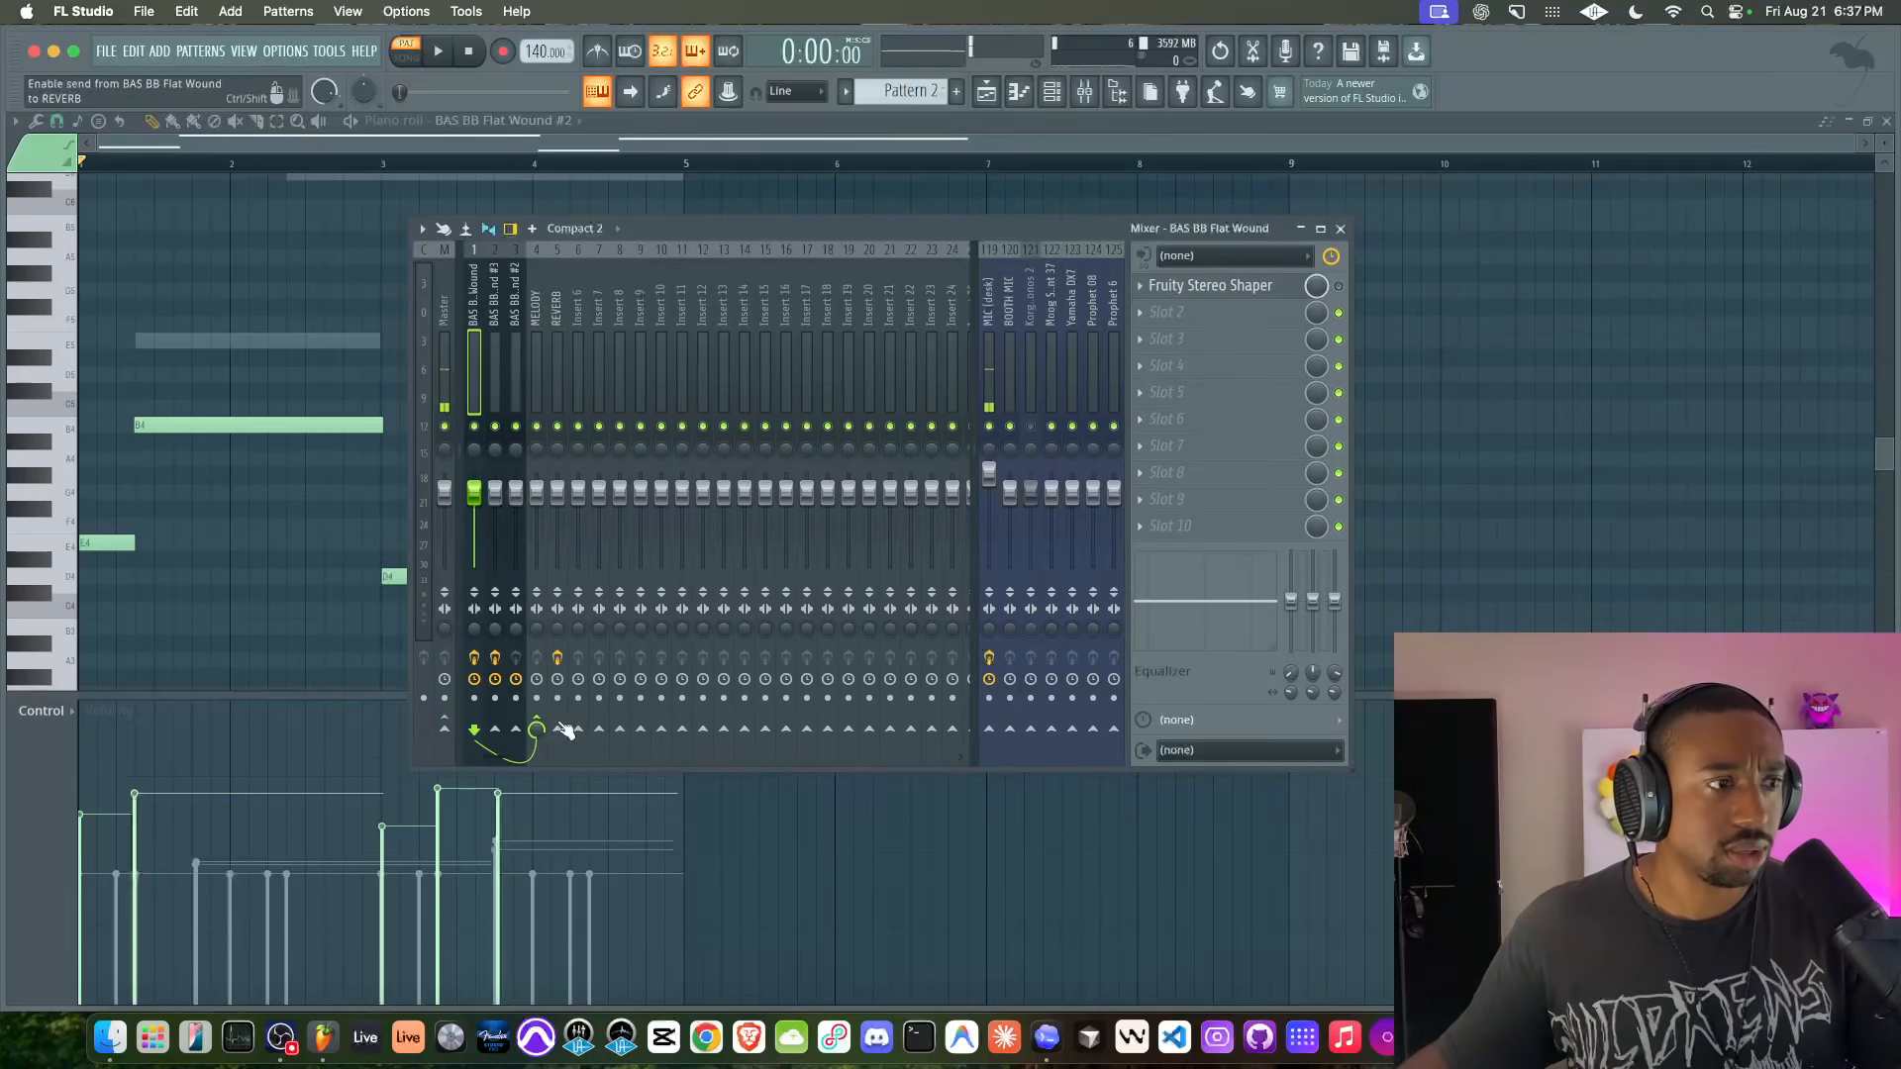
click(501, 457)
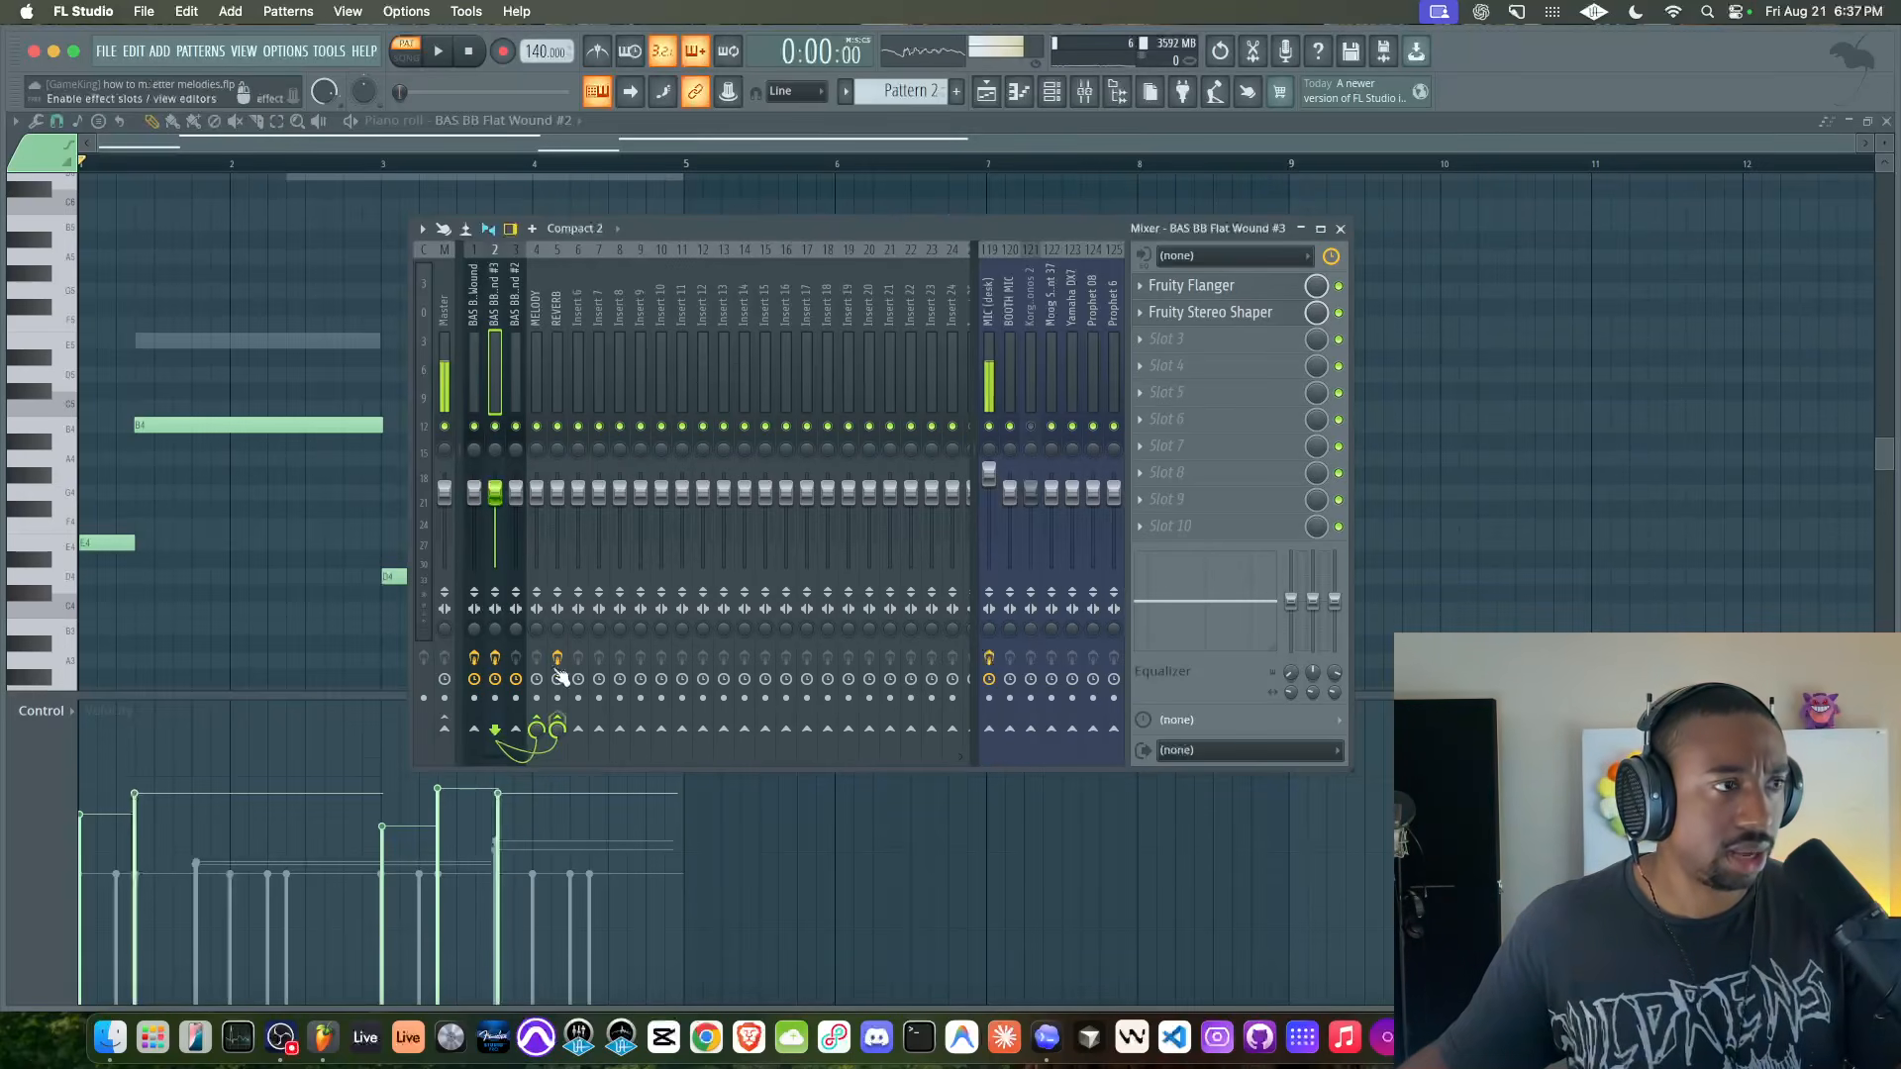
- Load Gross Beat into the first effect slot of the MELODY track
click(535, 381)
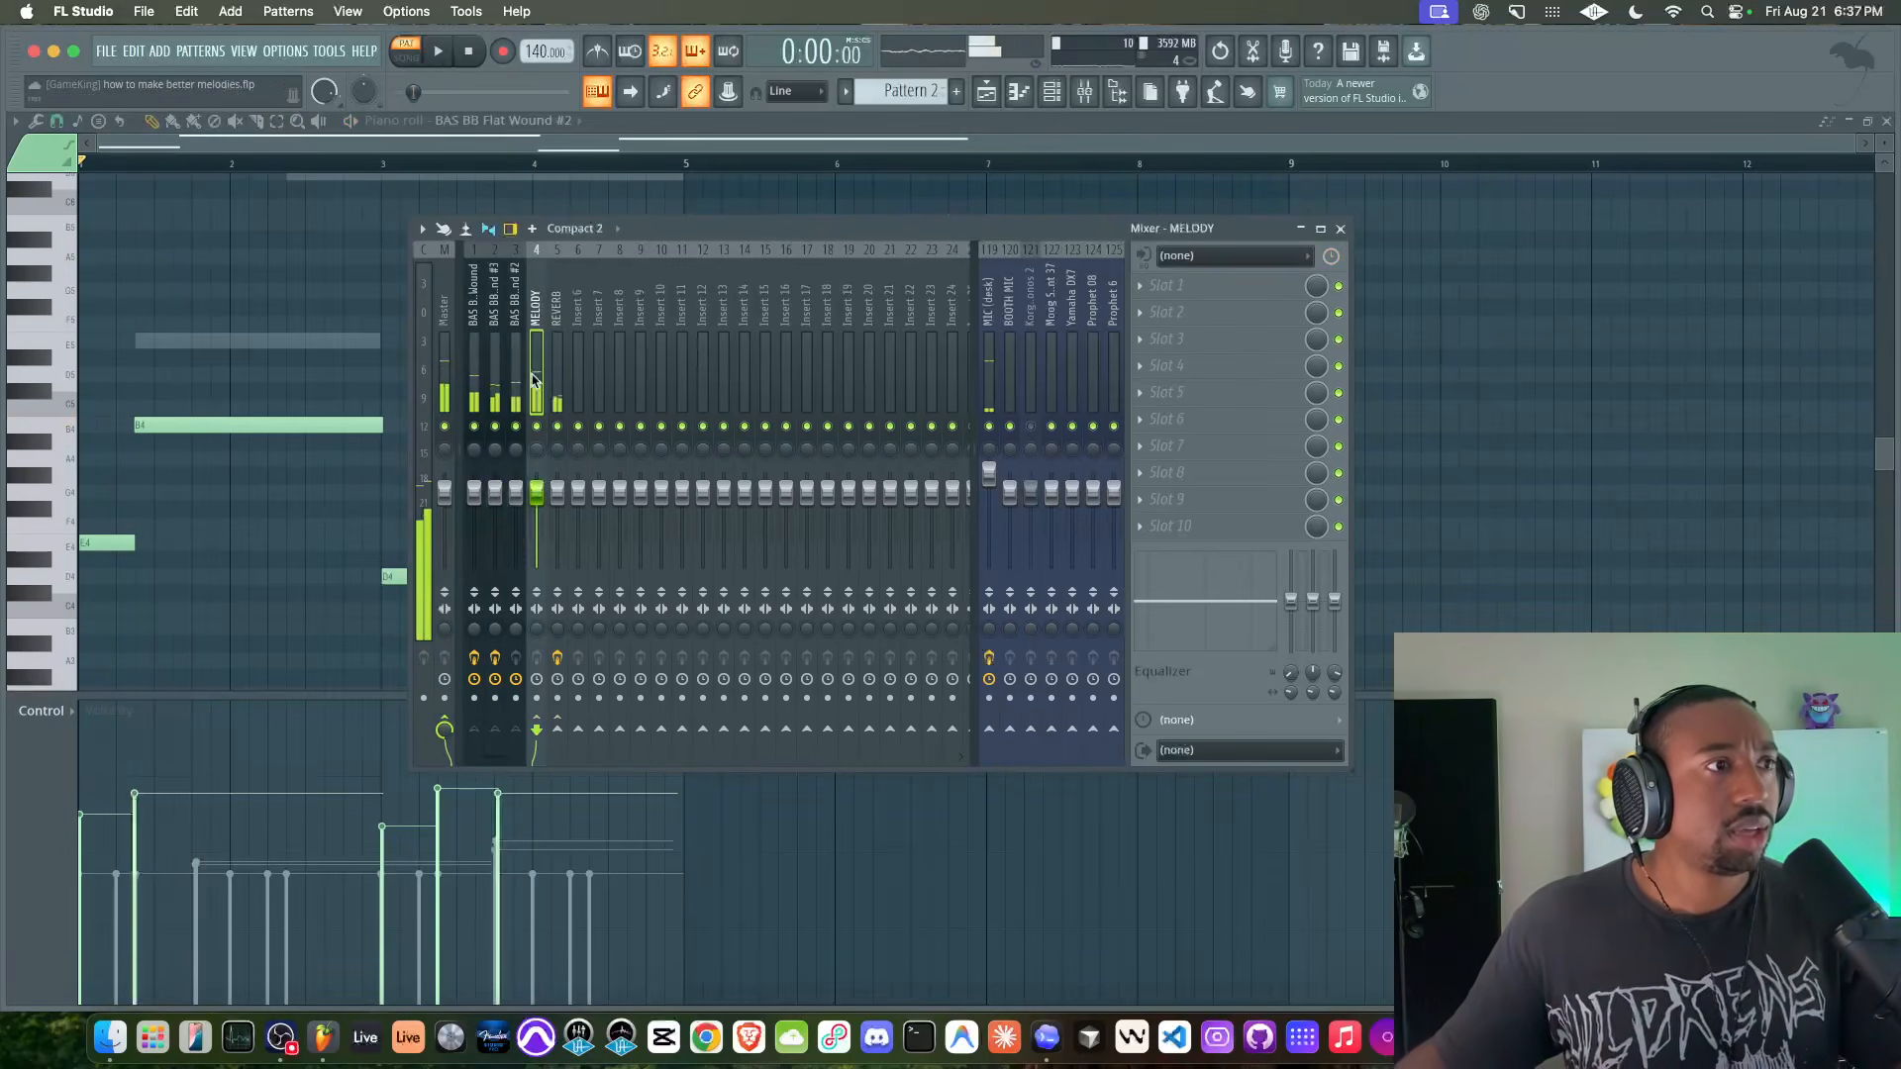
click(1186, 289)
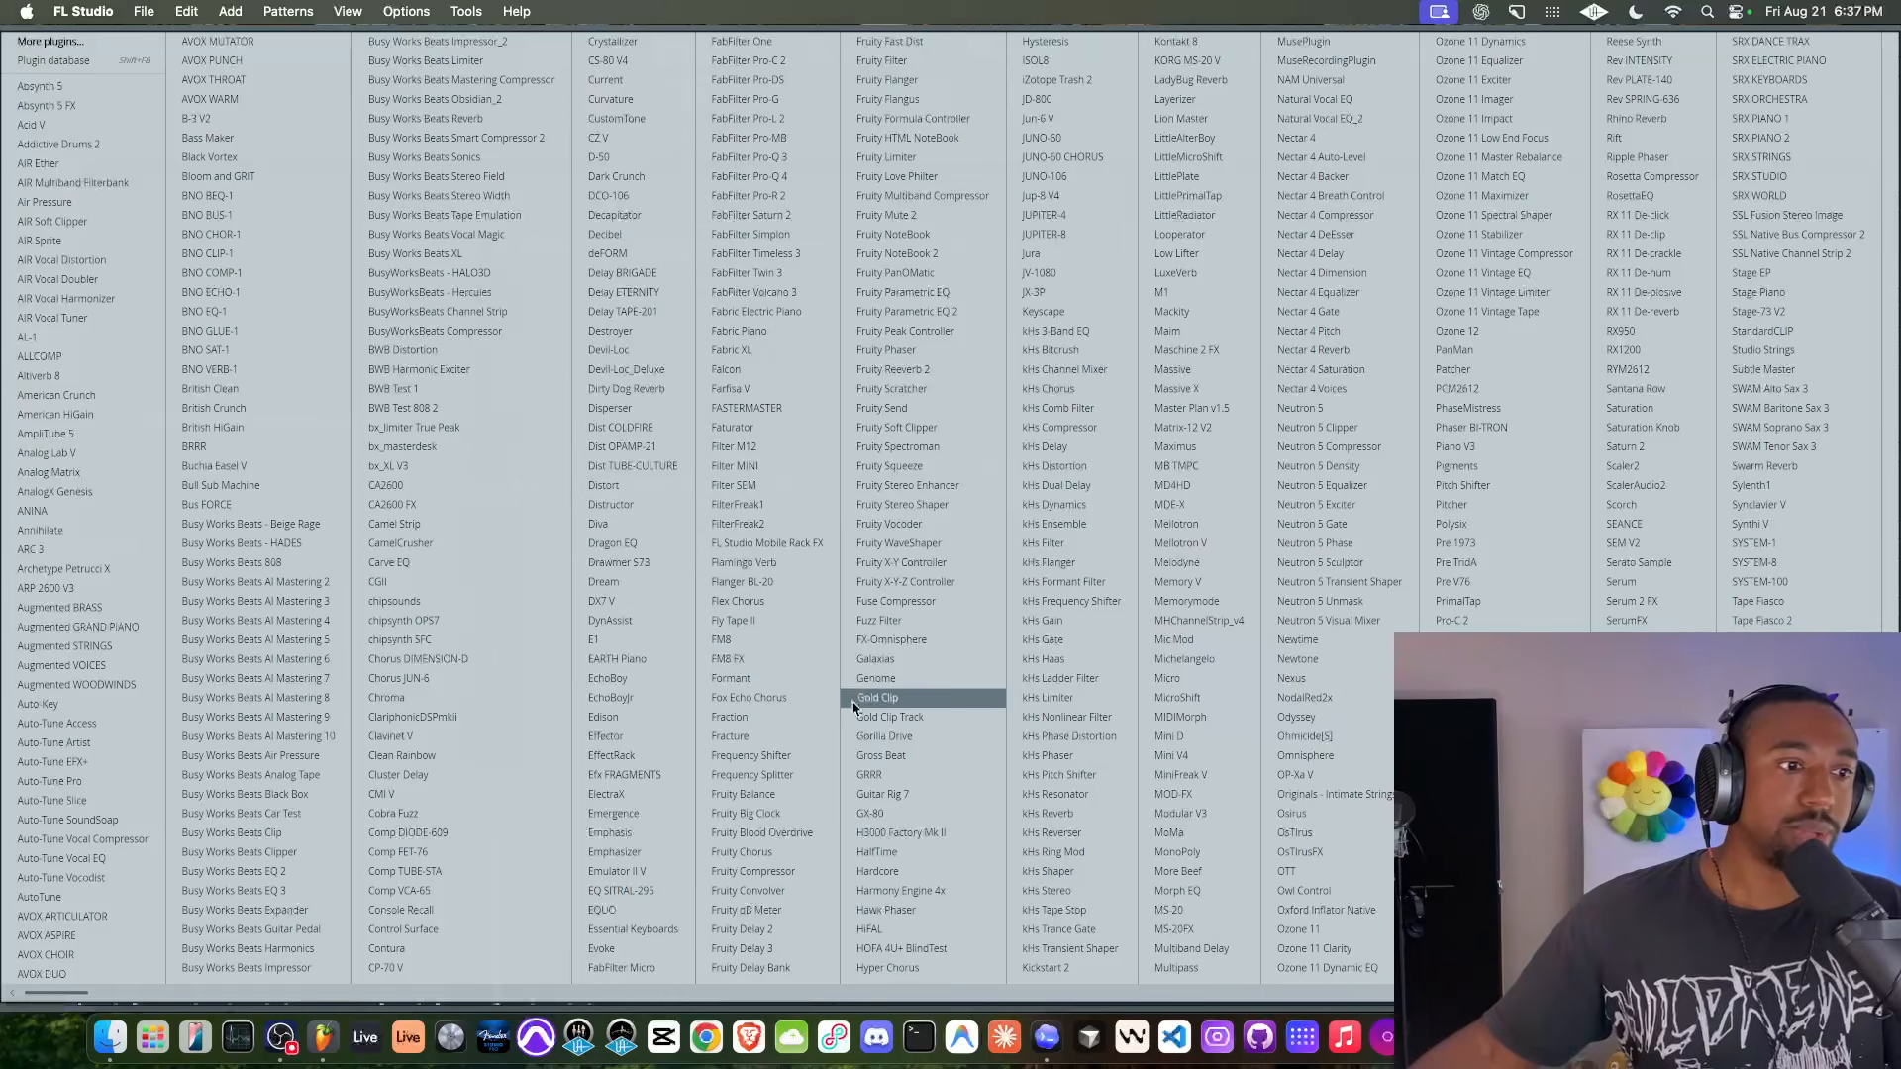
click(882, 756)
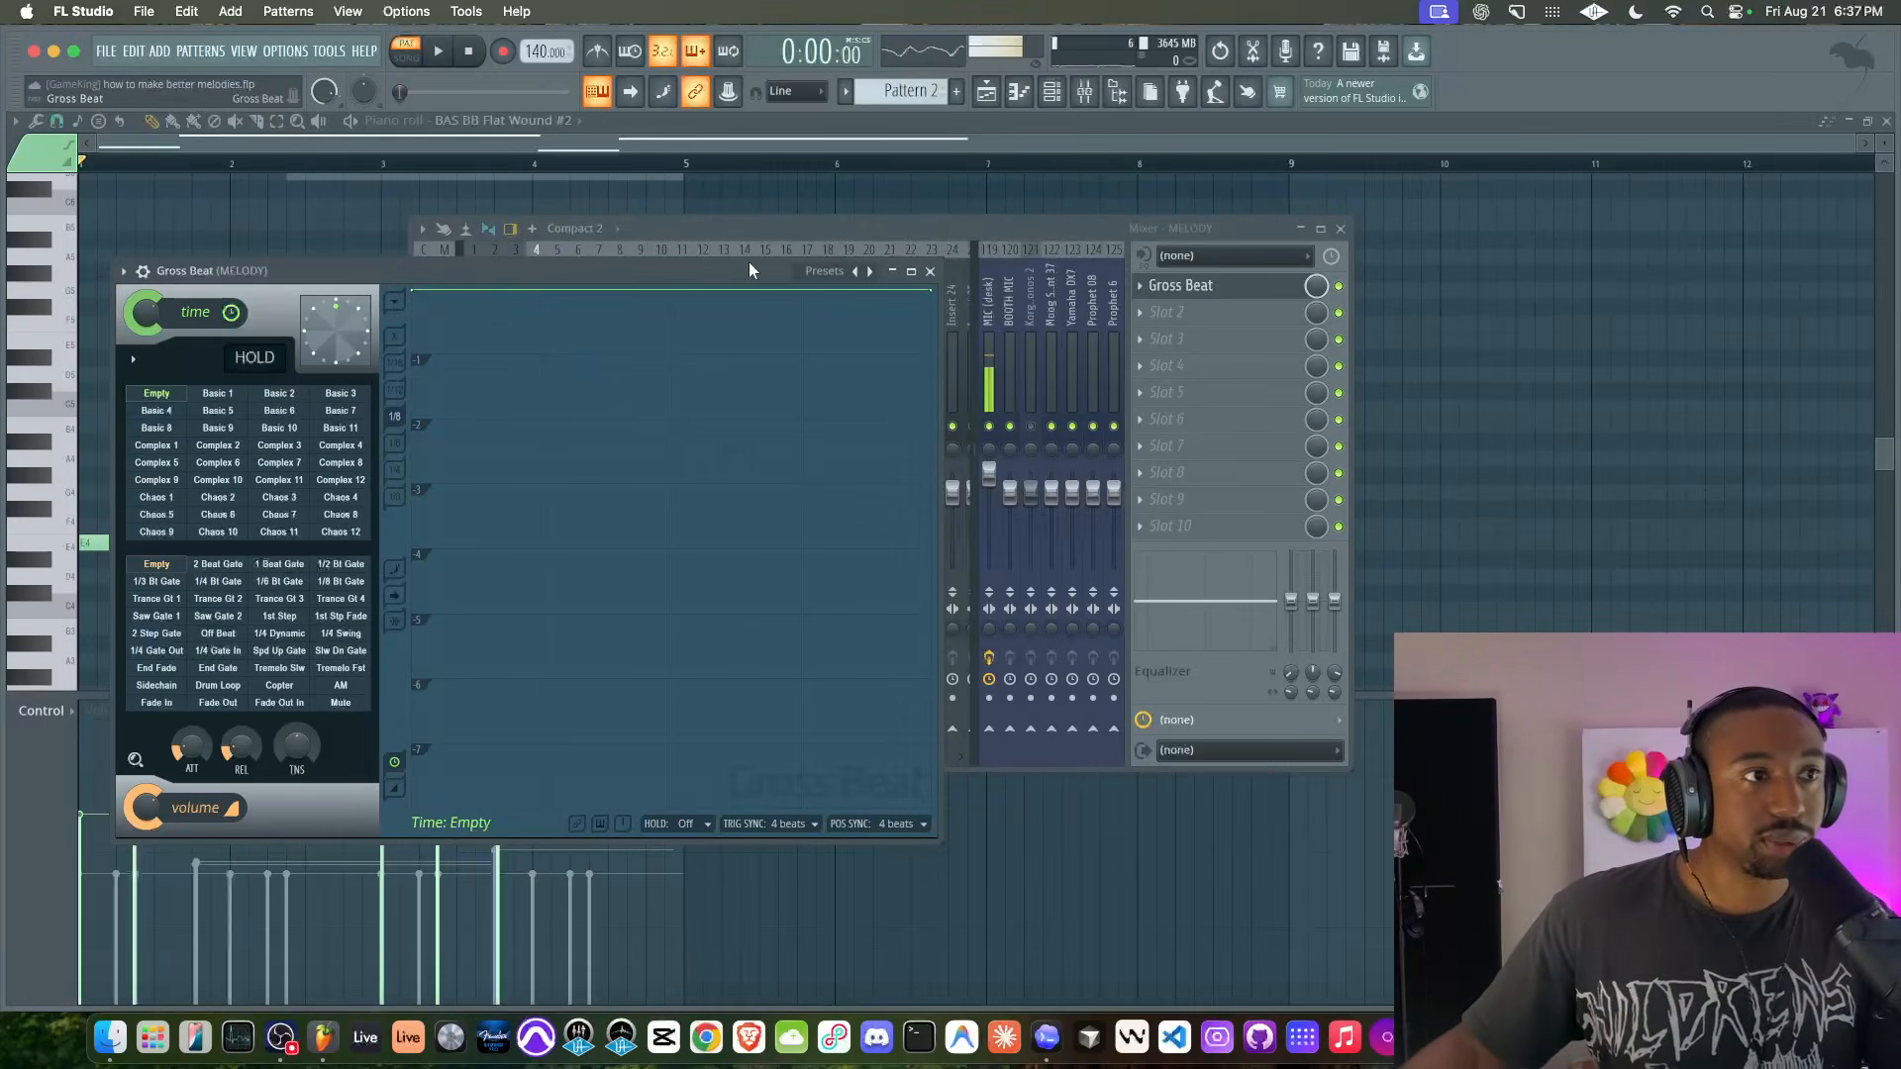
drag(748, 267, 909, 175)
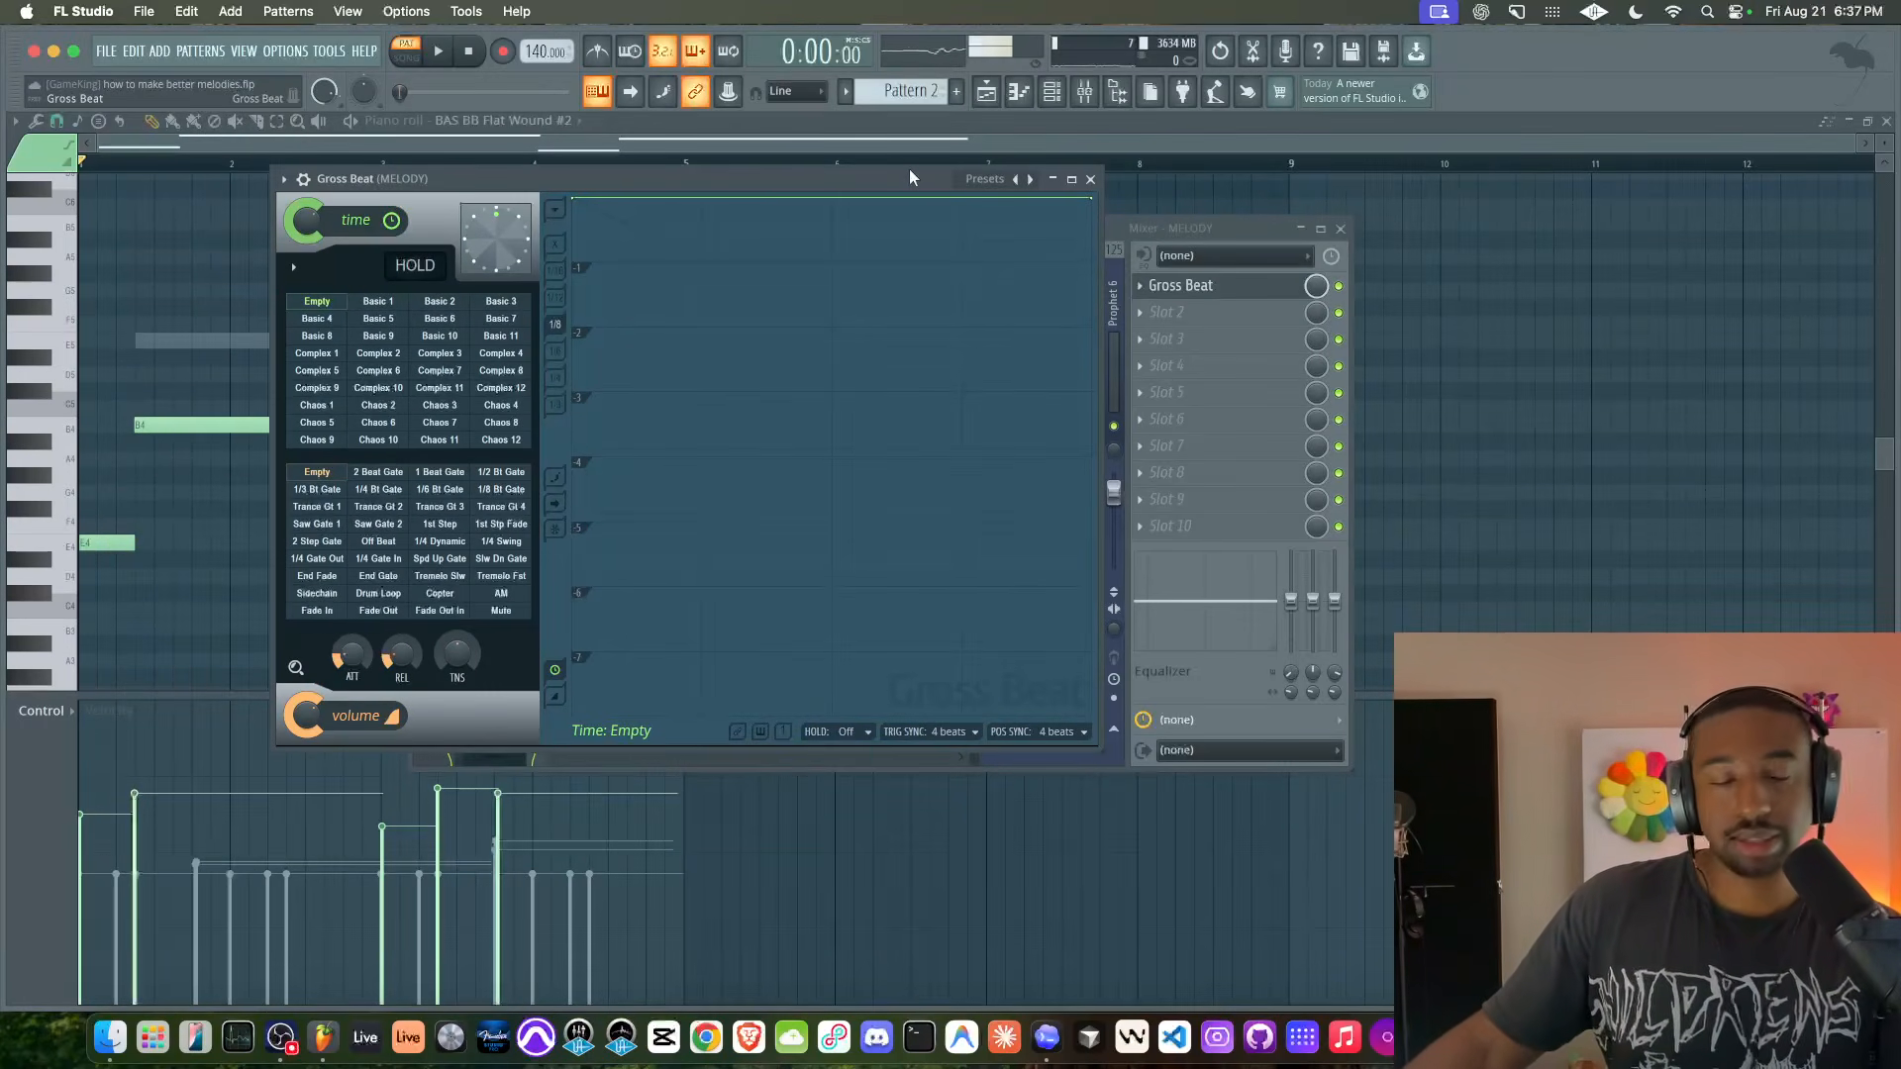
- Try the Flanging preset of Gross Beat with the WishWash and Flange pat time slots during playback
click(1003, 187)
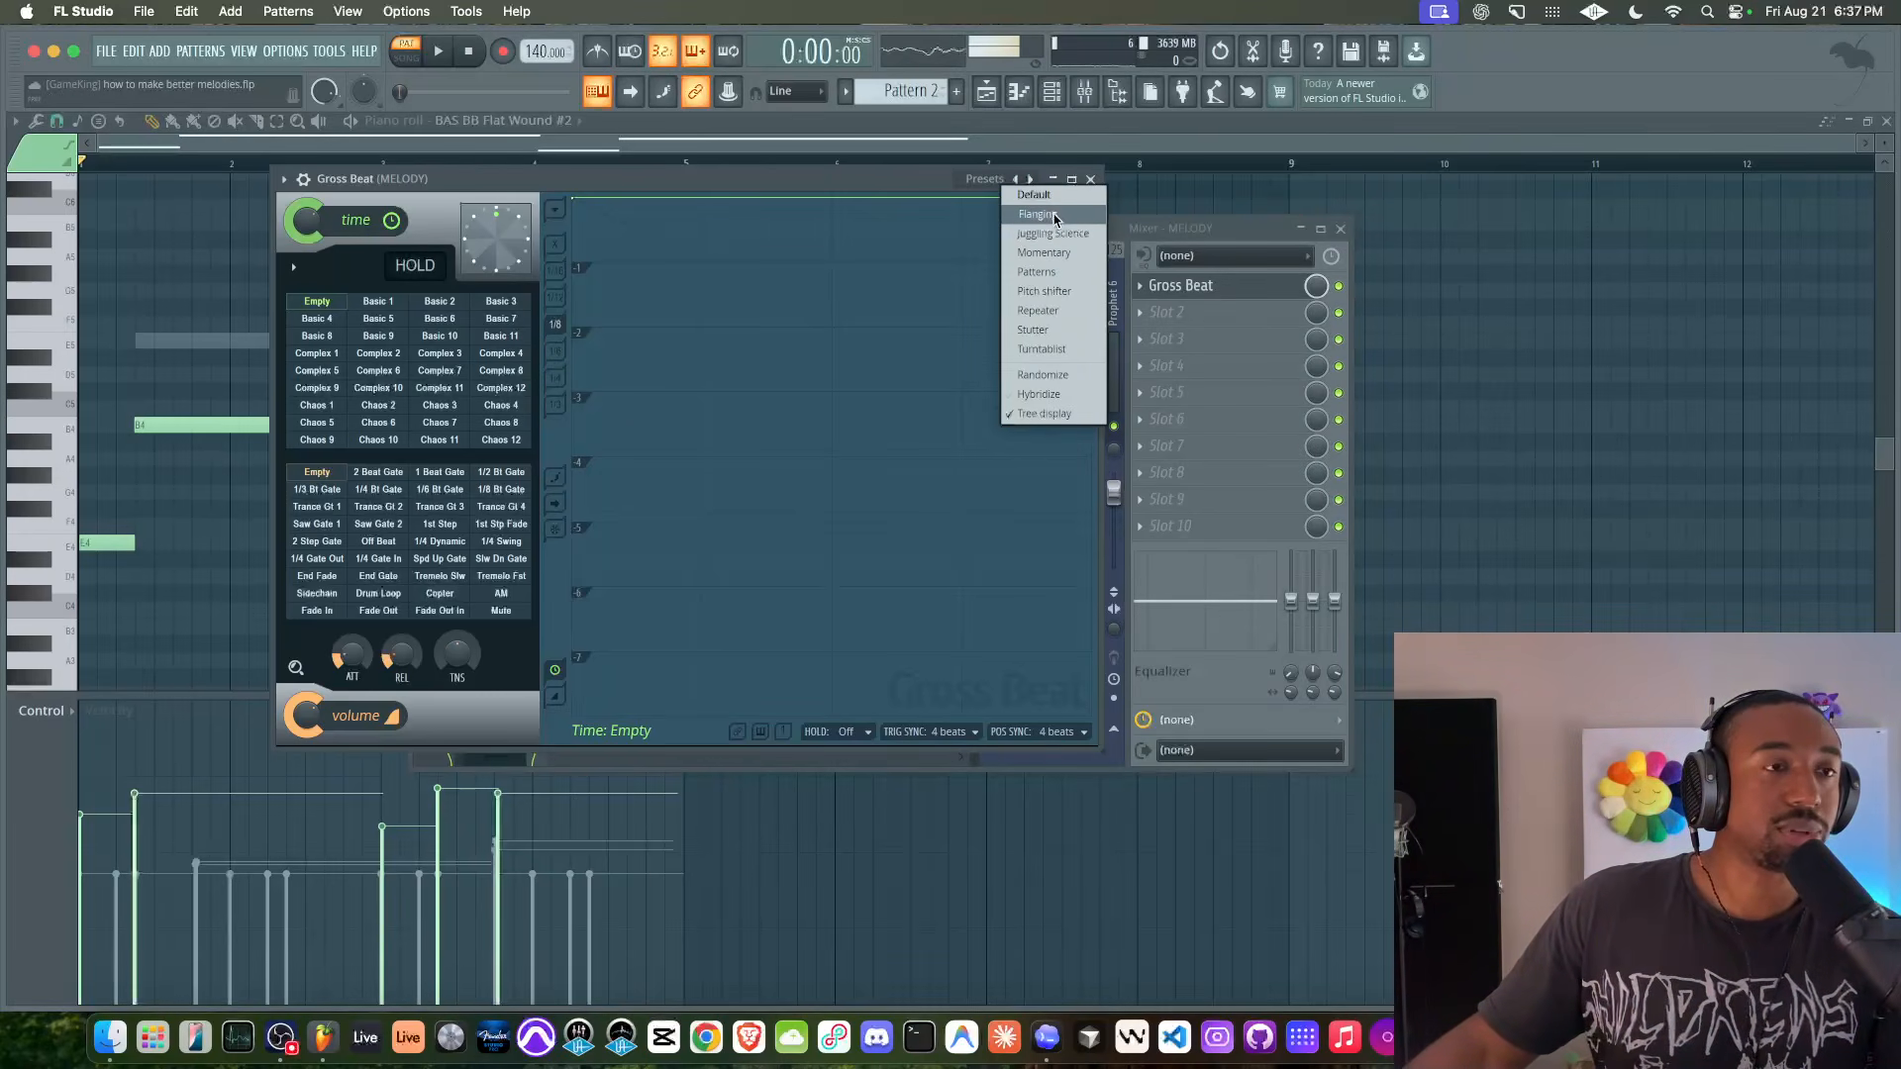
click(1053, 215)
key(space)
click(441, 320)
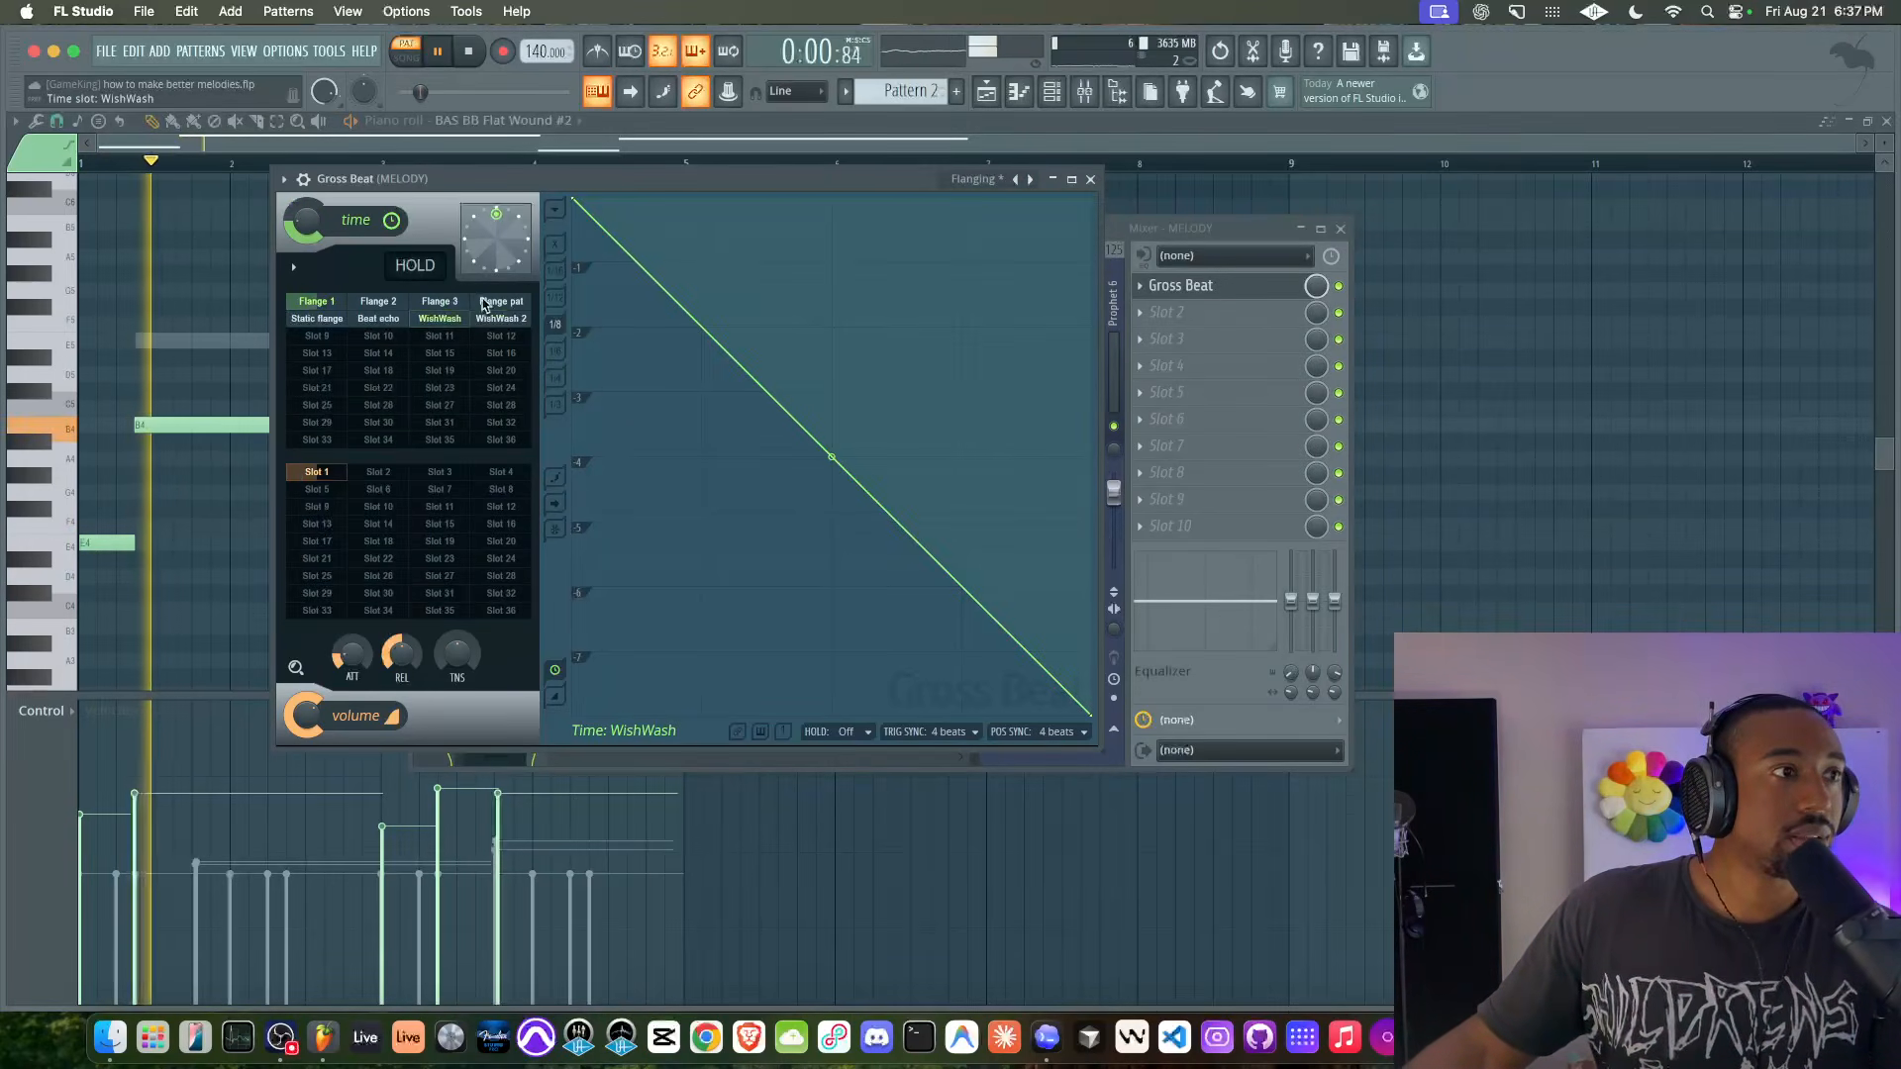
click(490, 303)
key(space)
- Load the Juggling Science preset in Gross Beat with the Tripeat time slot and the Empty volume slot
click(995, 187)
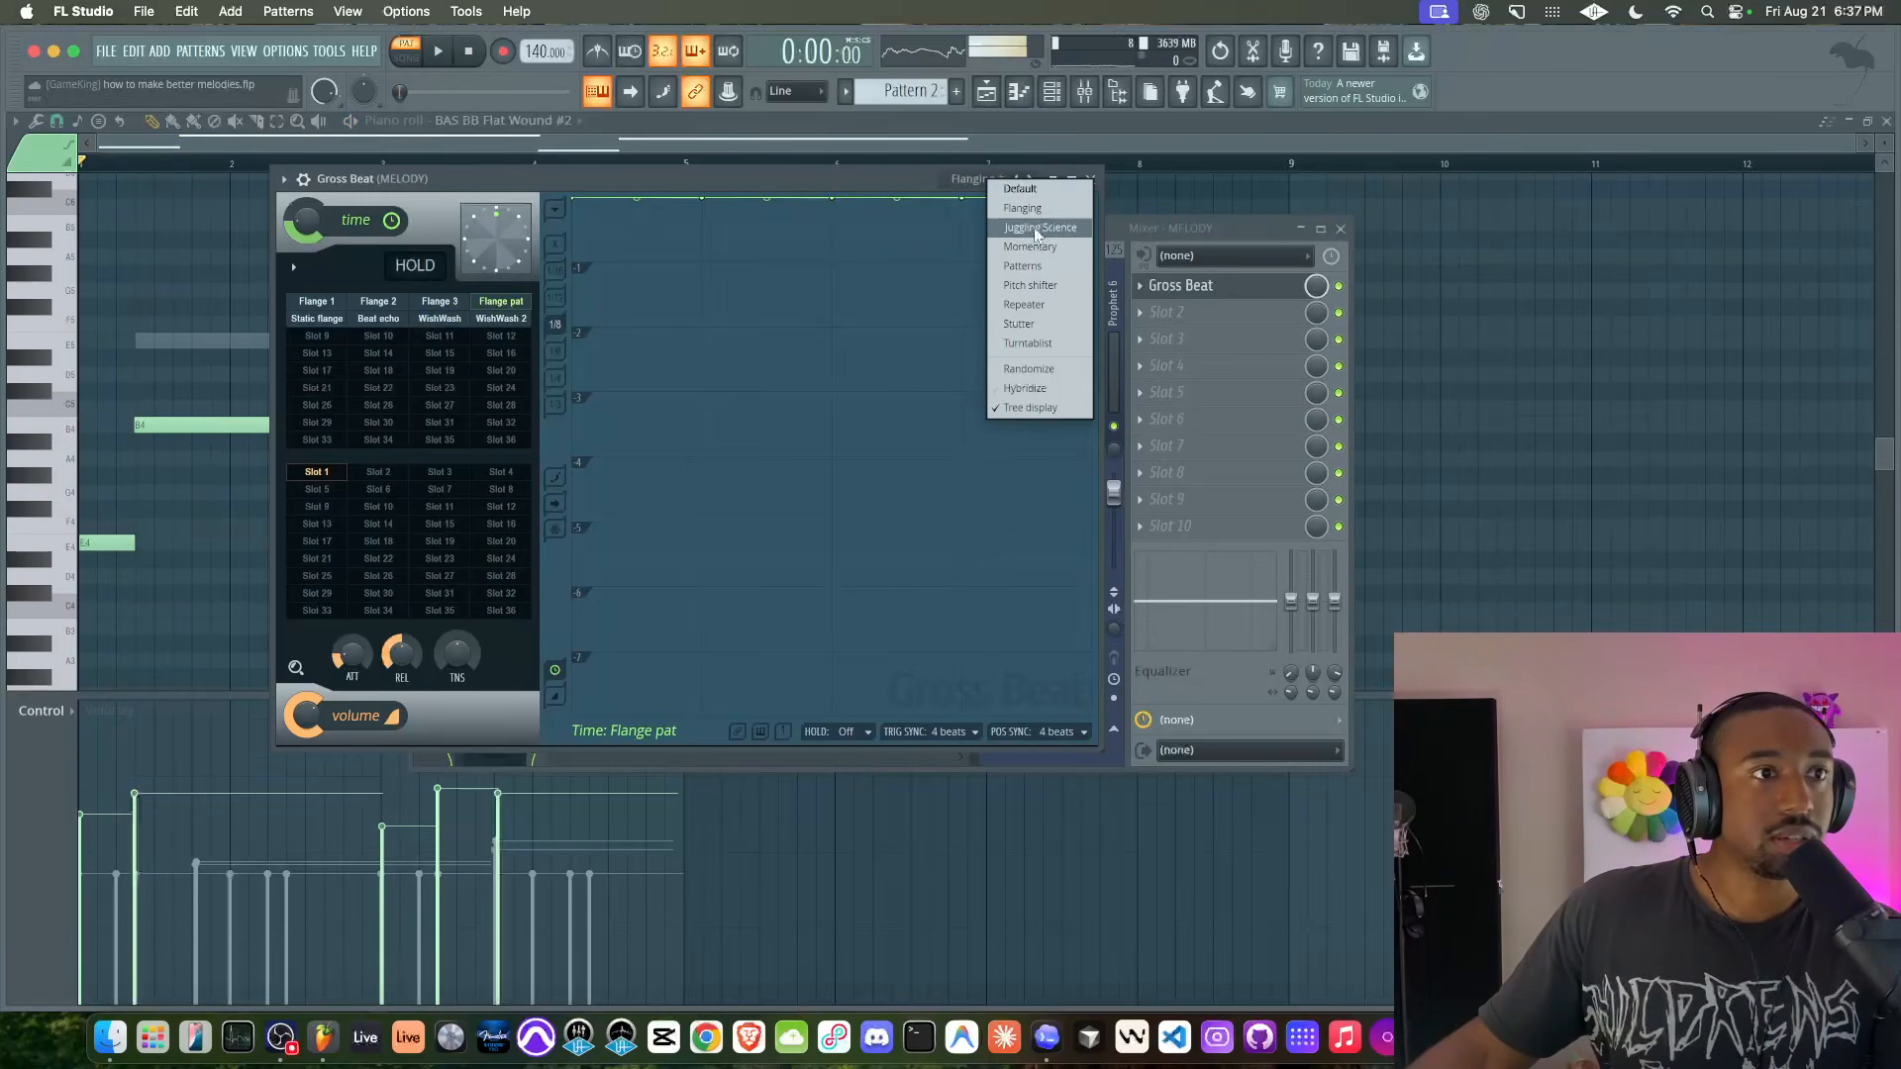
click(1036, 230)
click(505, 302)
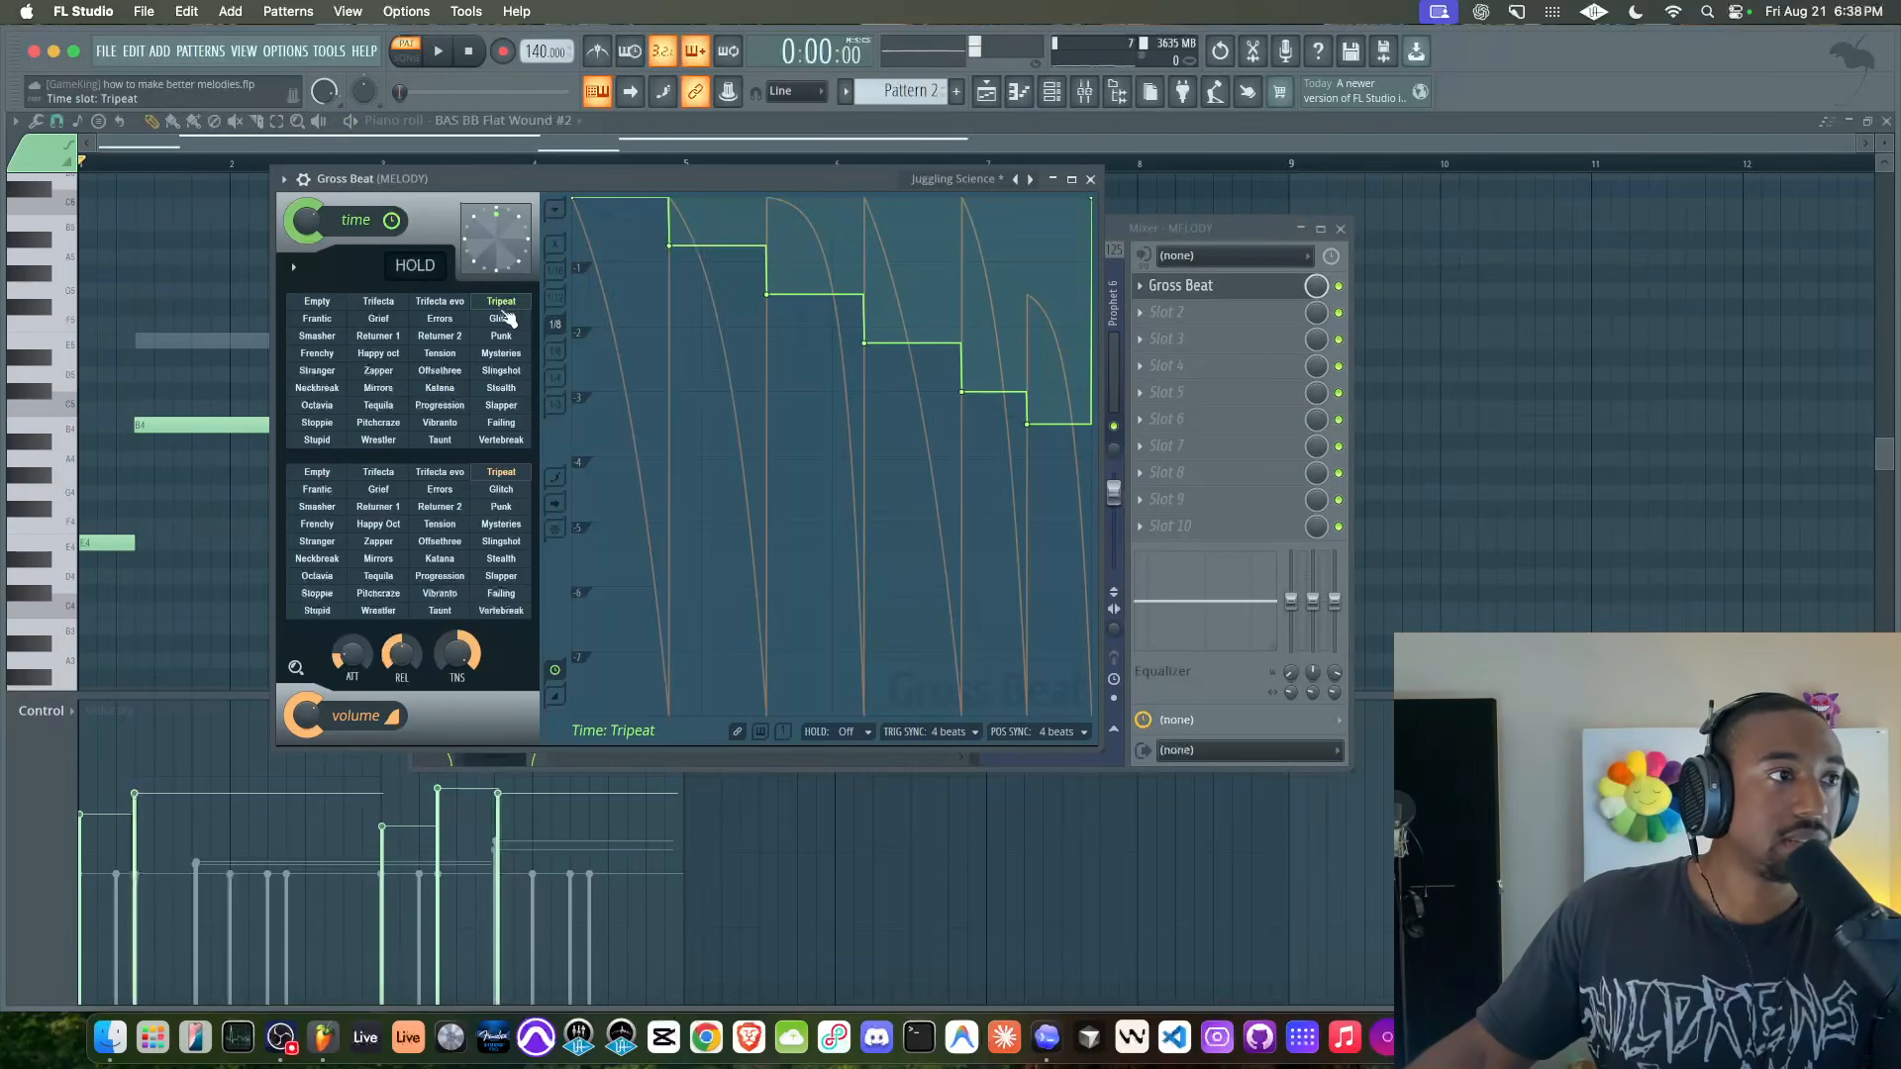
key(space)
click(317, 471)
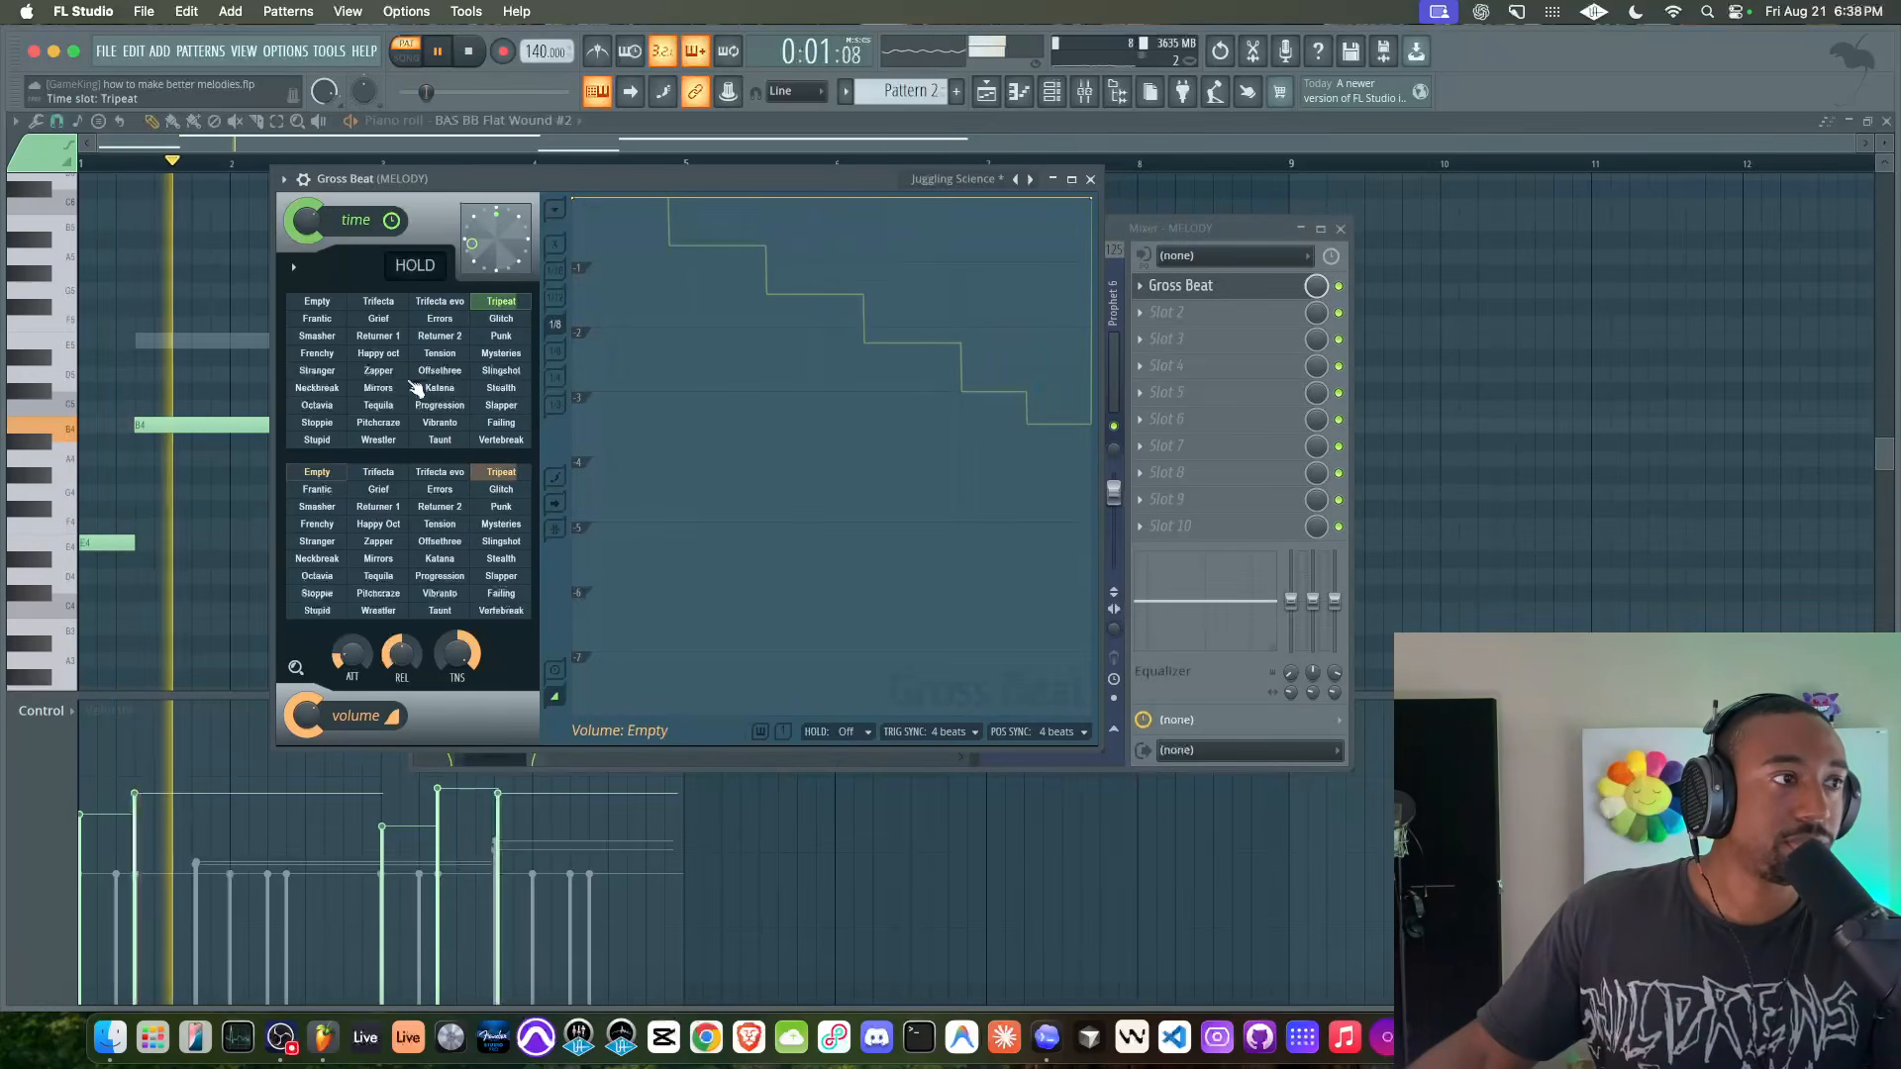
click(1090, 180)
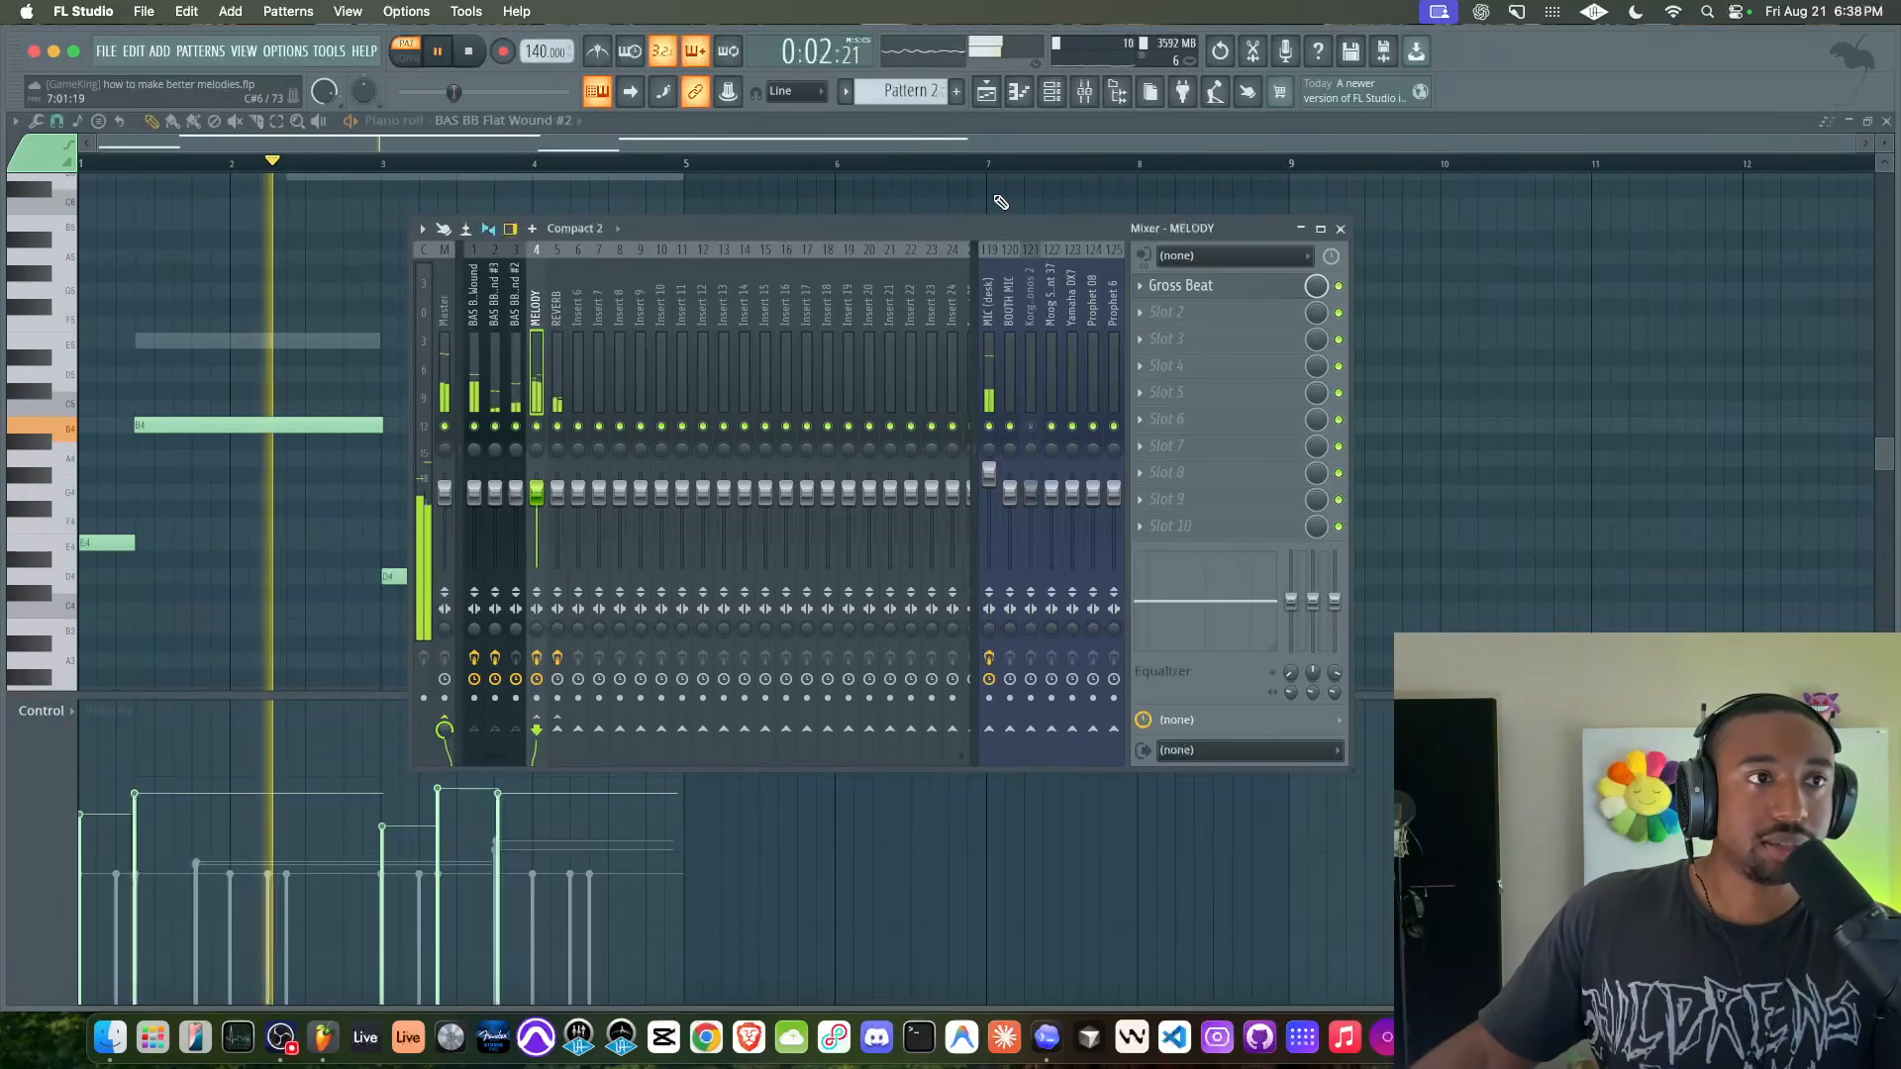
- In the BAS BB Flat Wound piano roll, lower the bar 4 E7 note one octave to E6 and play back the pattern
key(F9)
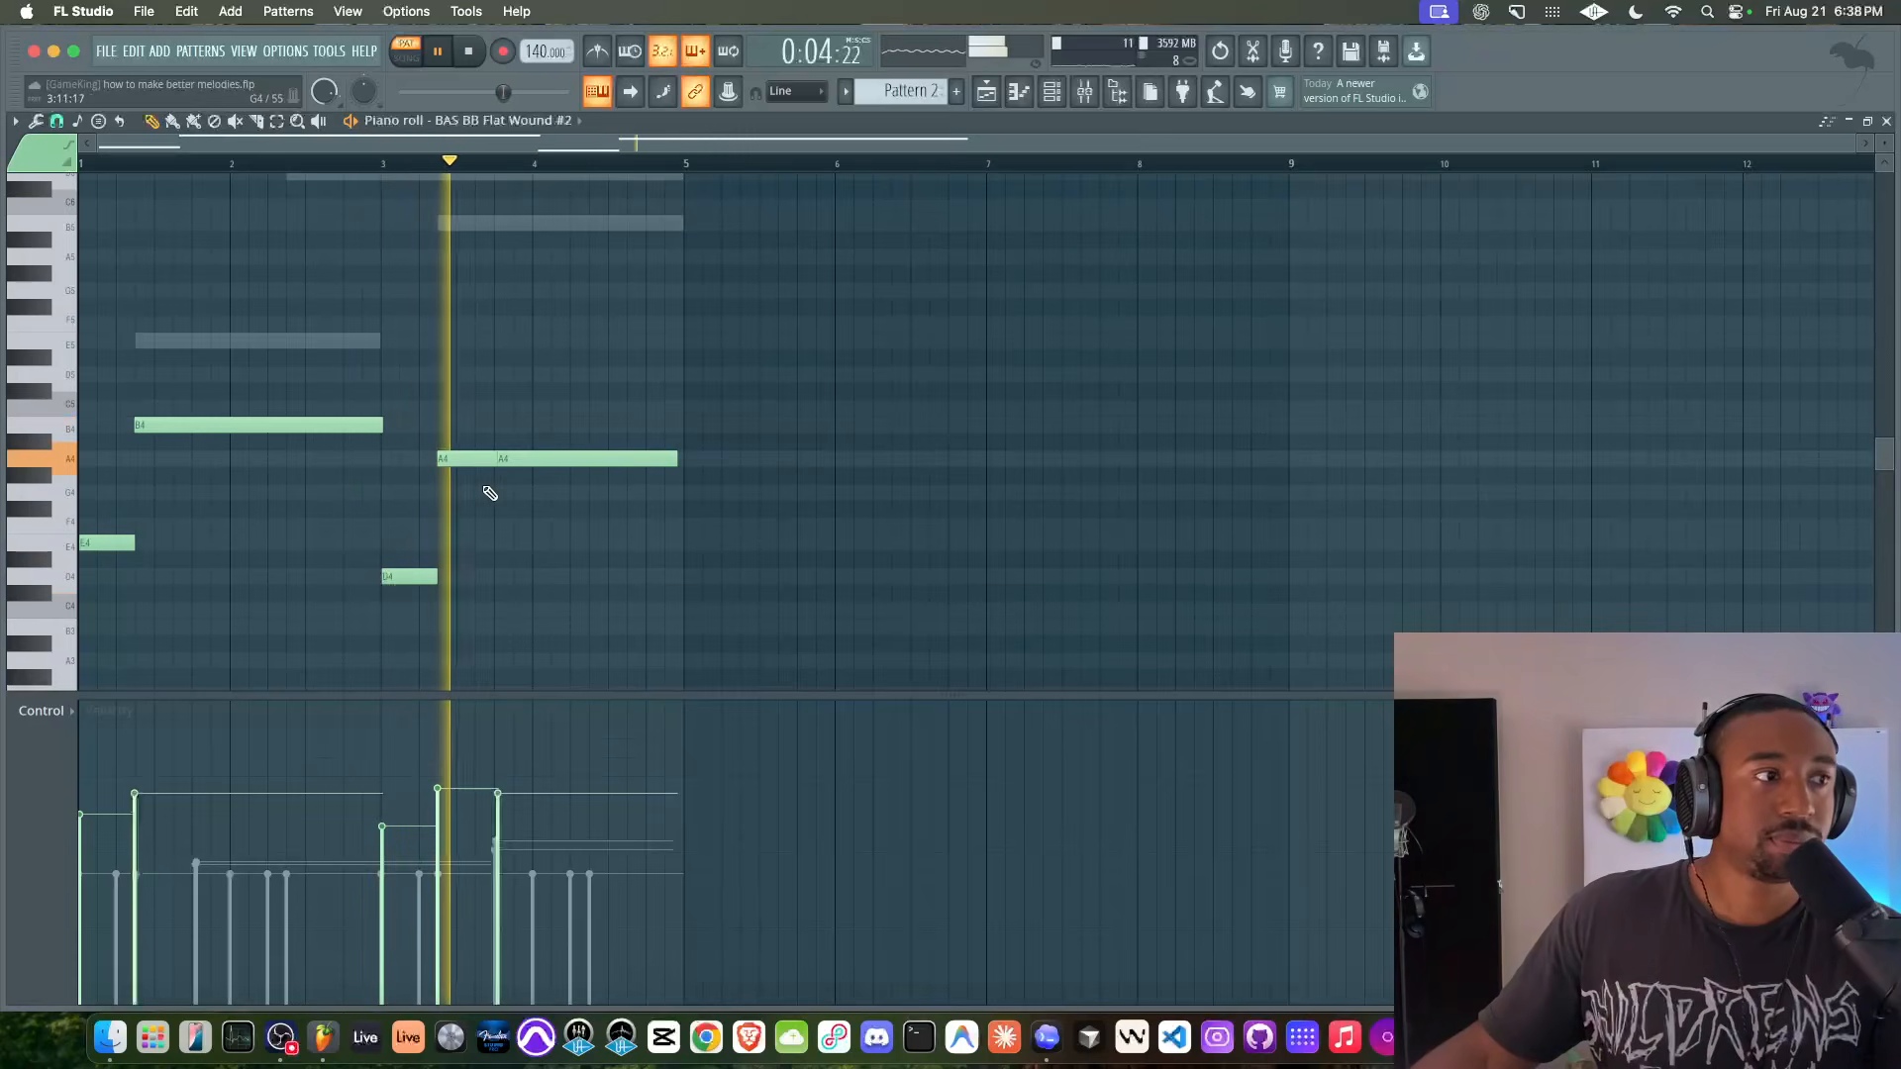
key(space)
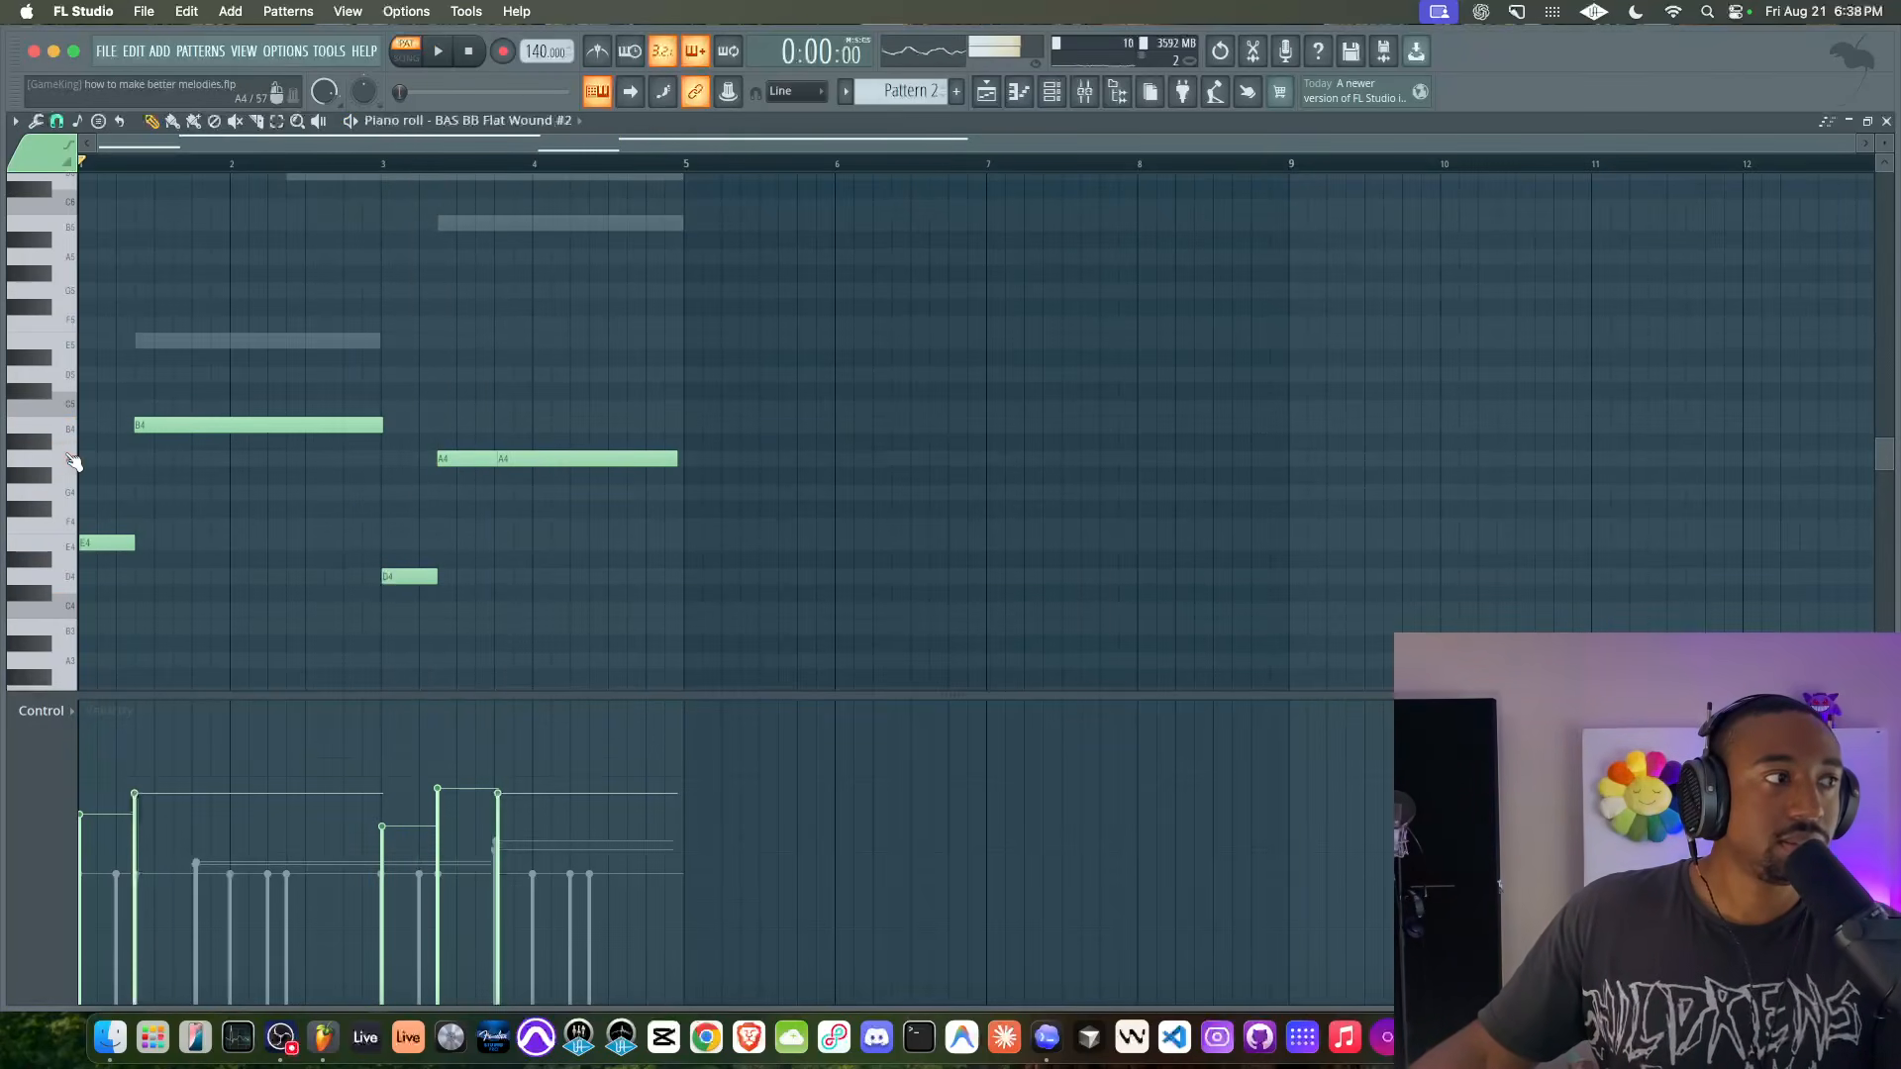
key(space)
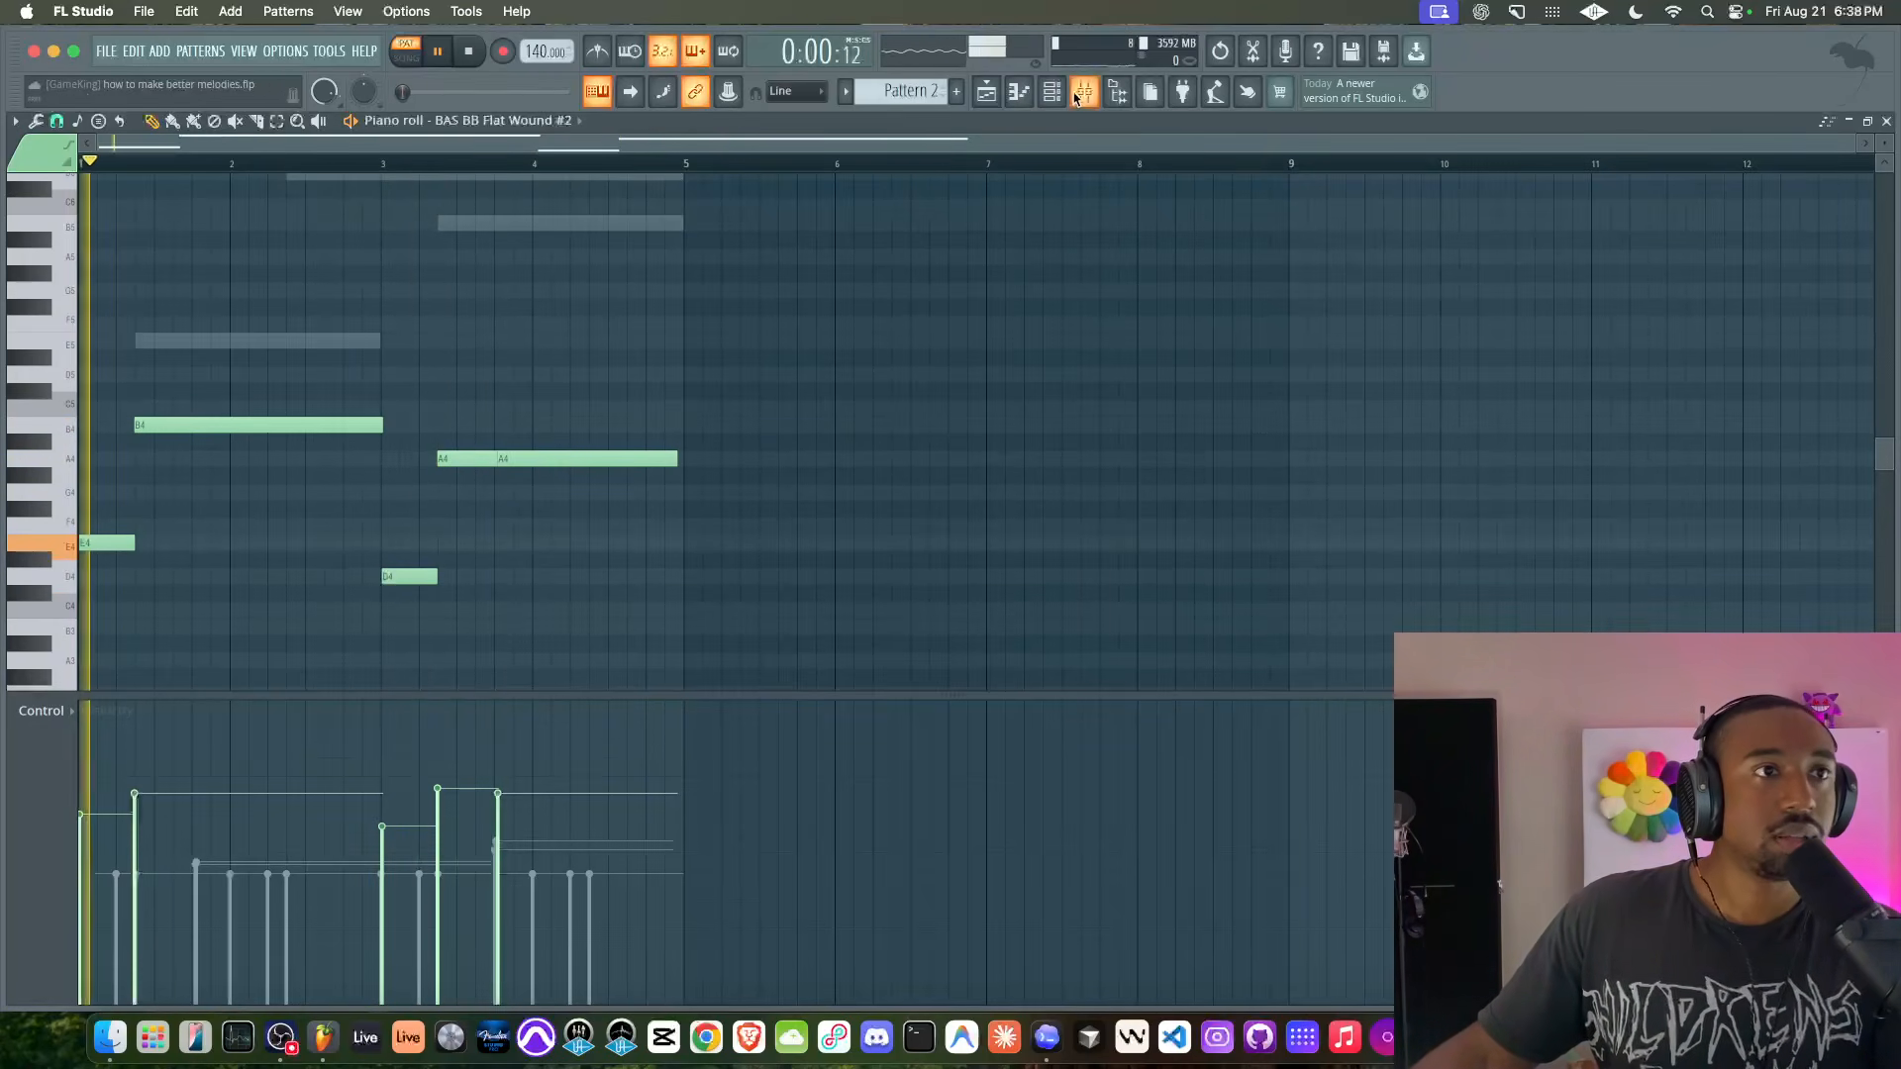
key(F6)
click(547, 201)
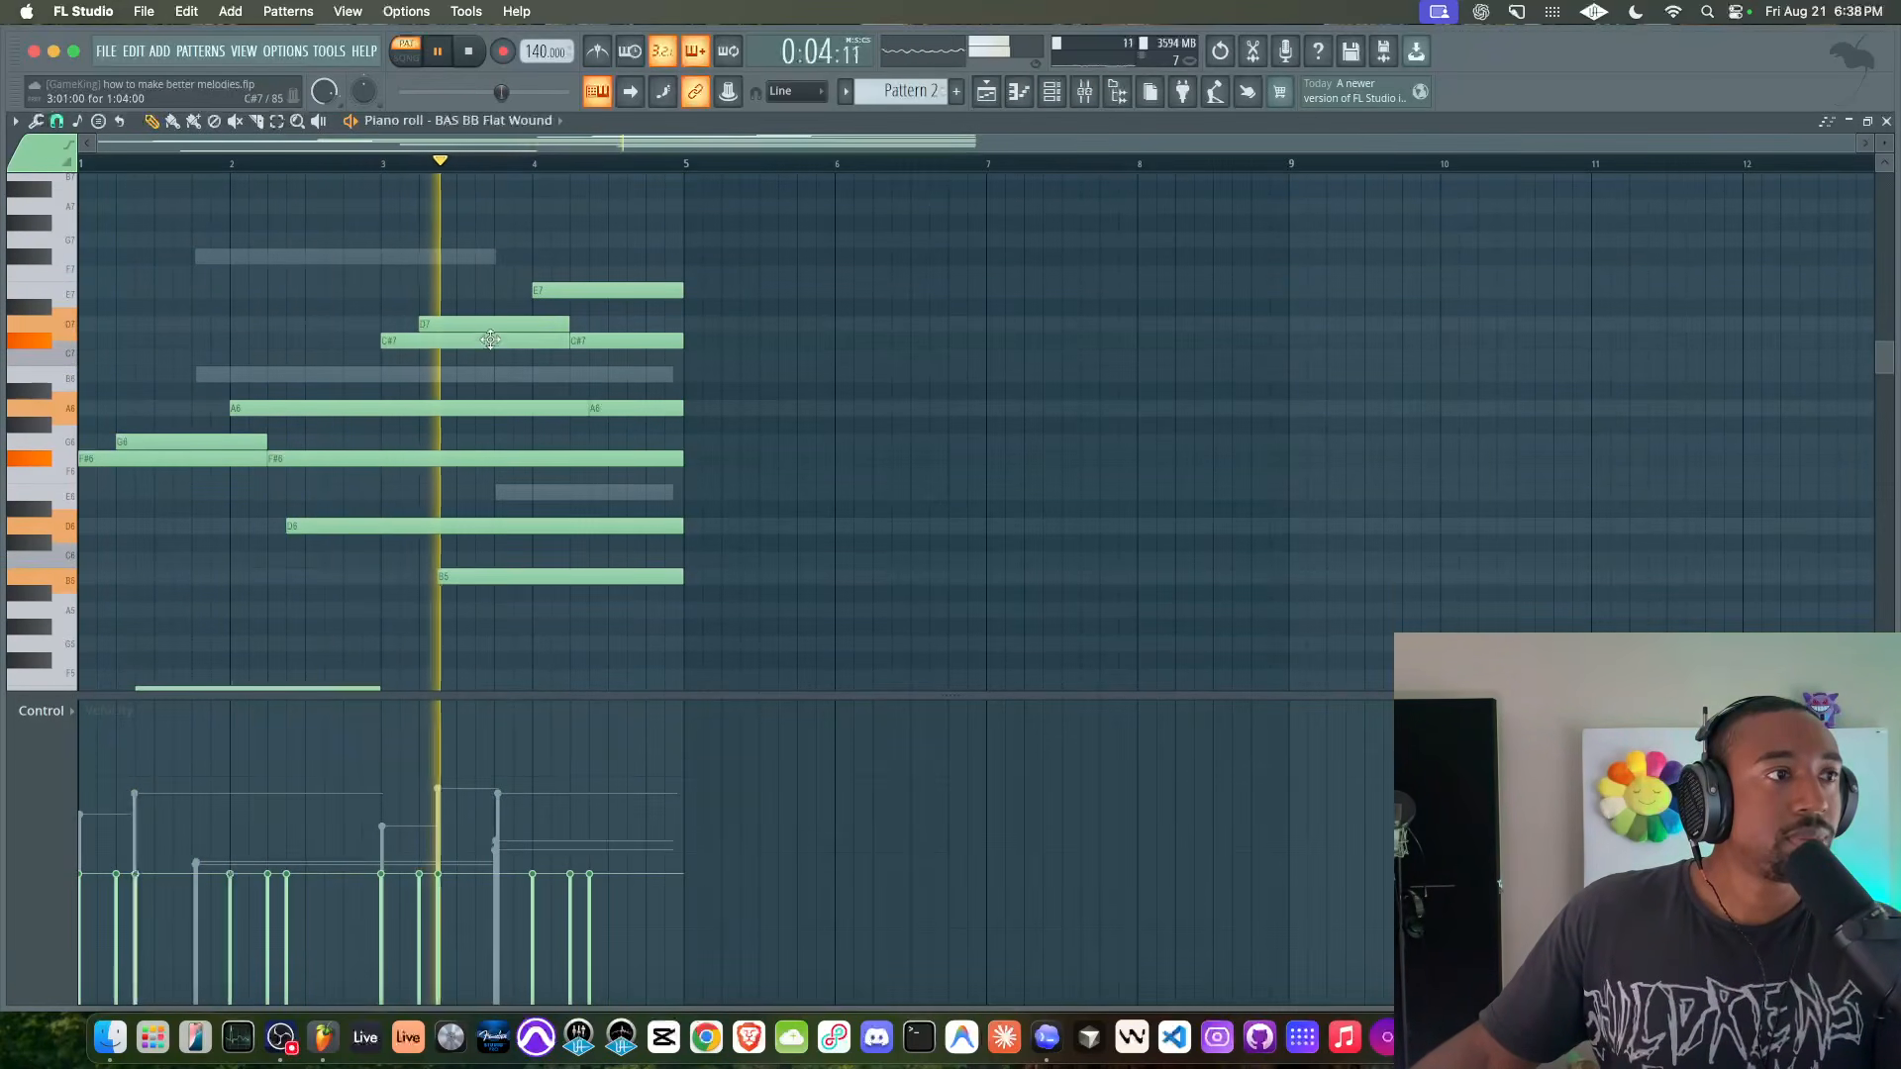
key(space)
click(60, 297)
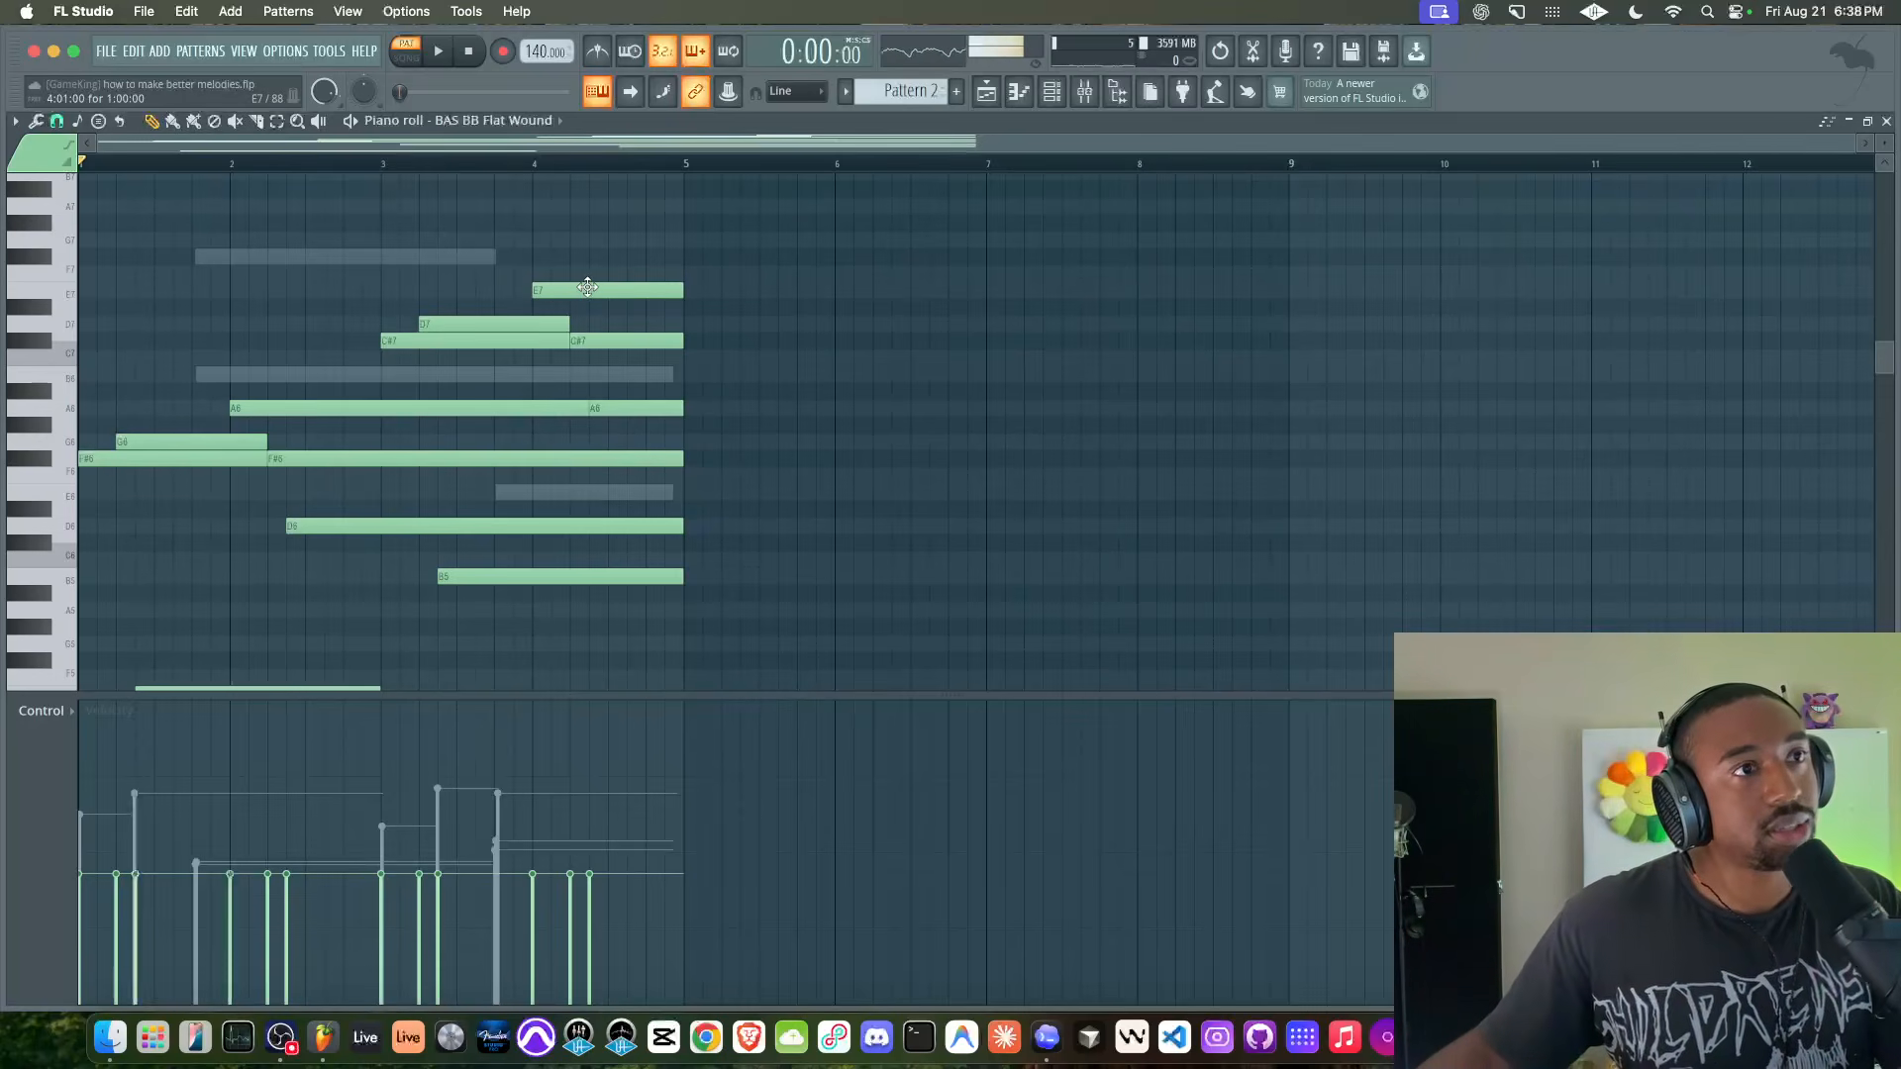
drag(587, 286, 584, 492)
key(space)
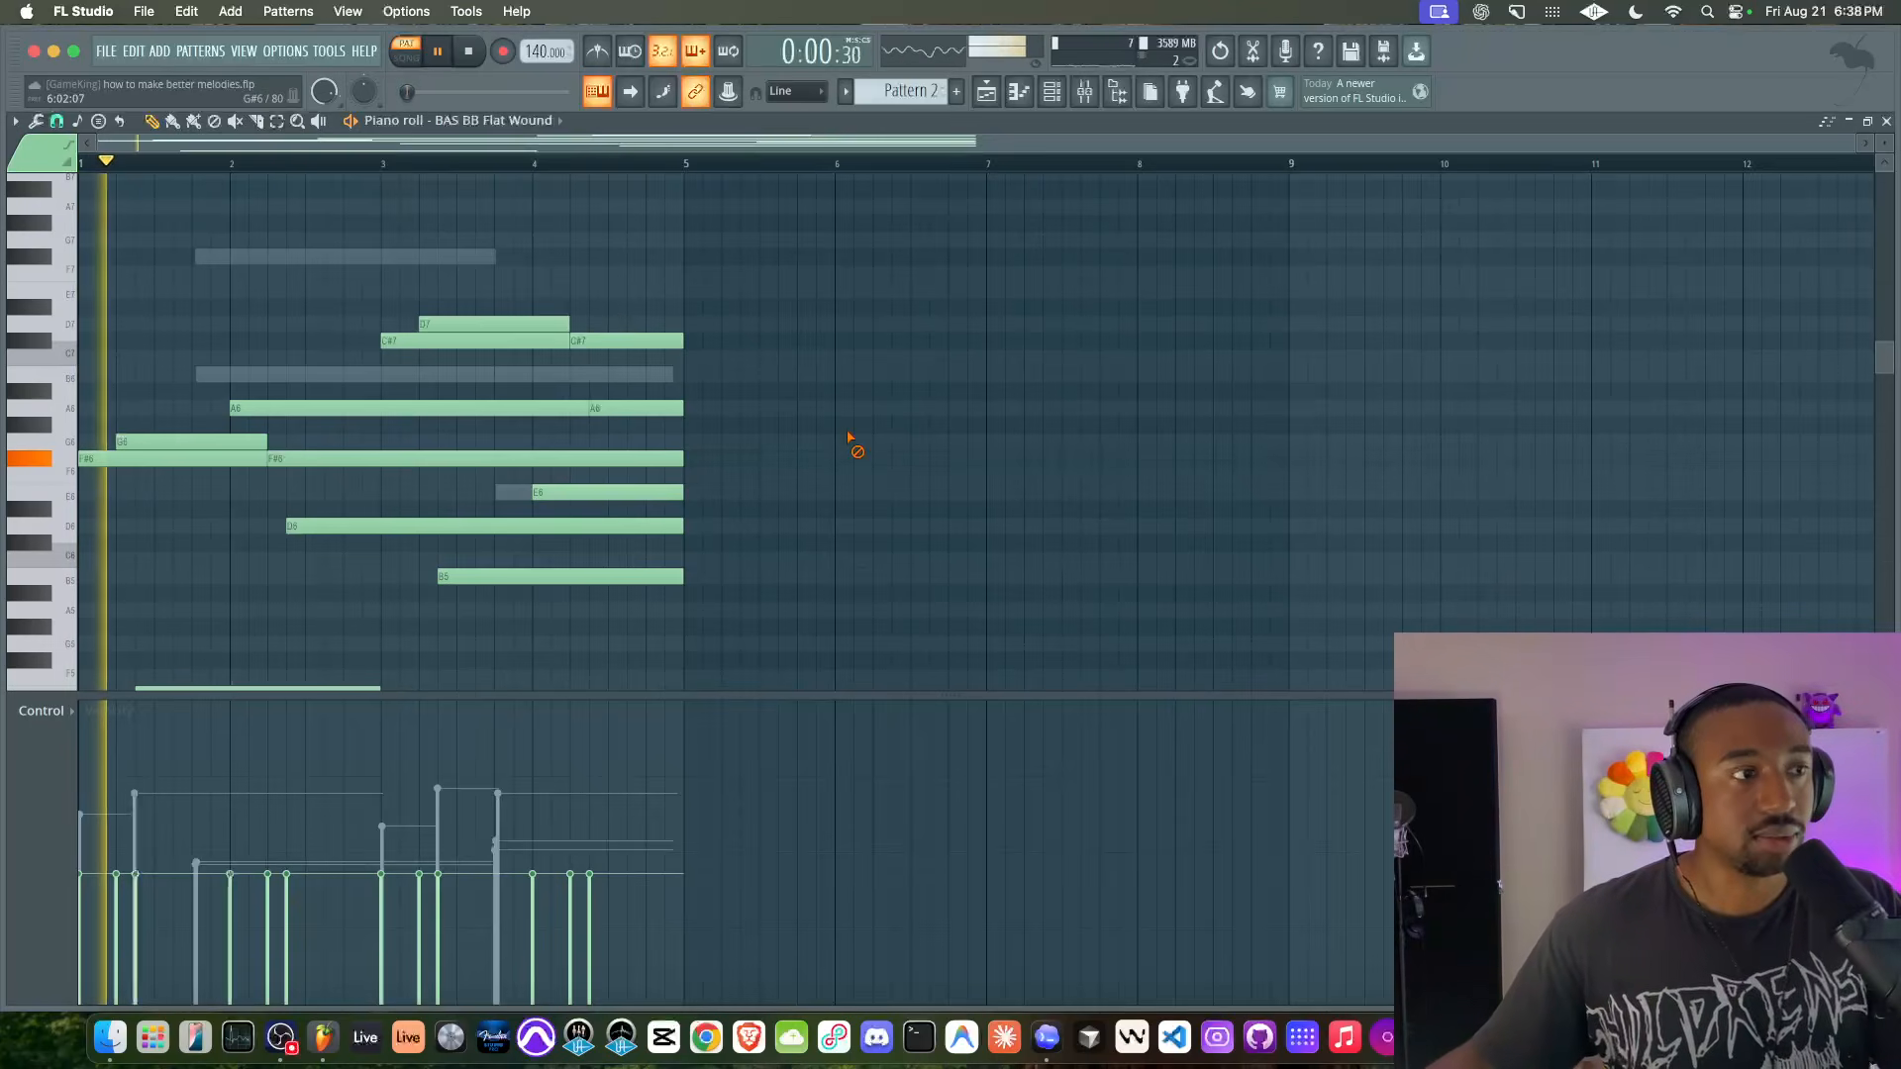
- Raise the MELODY mixer track's volume and set the low-shelf EQ level of BAS BB Flat Wound #2 to -18.0 dB
click(1083, 97)
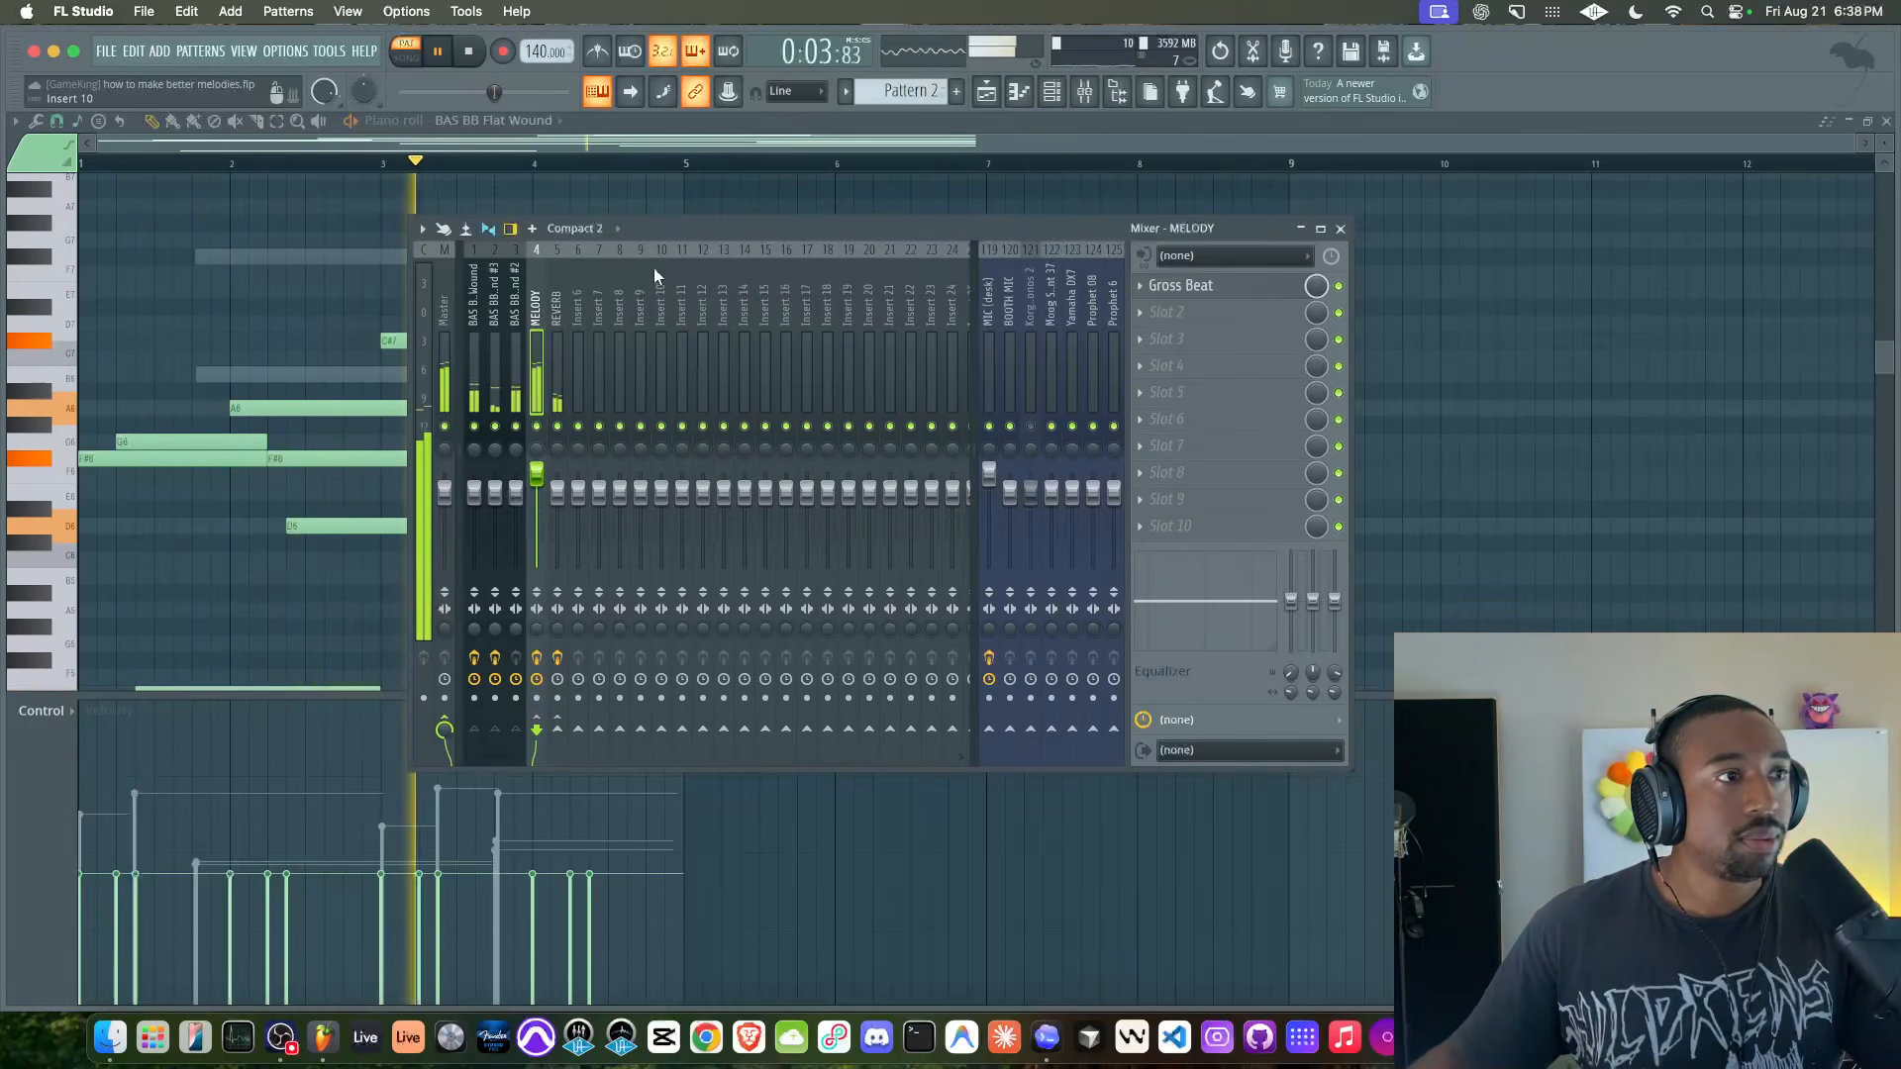
key(F9)
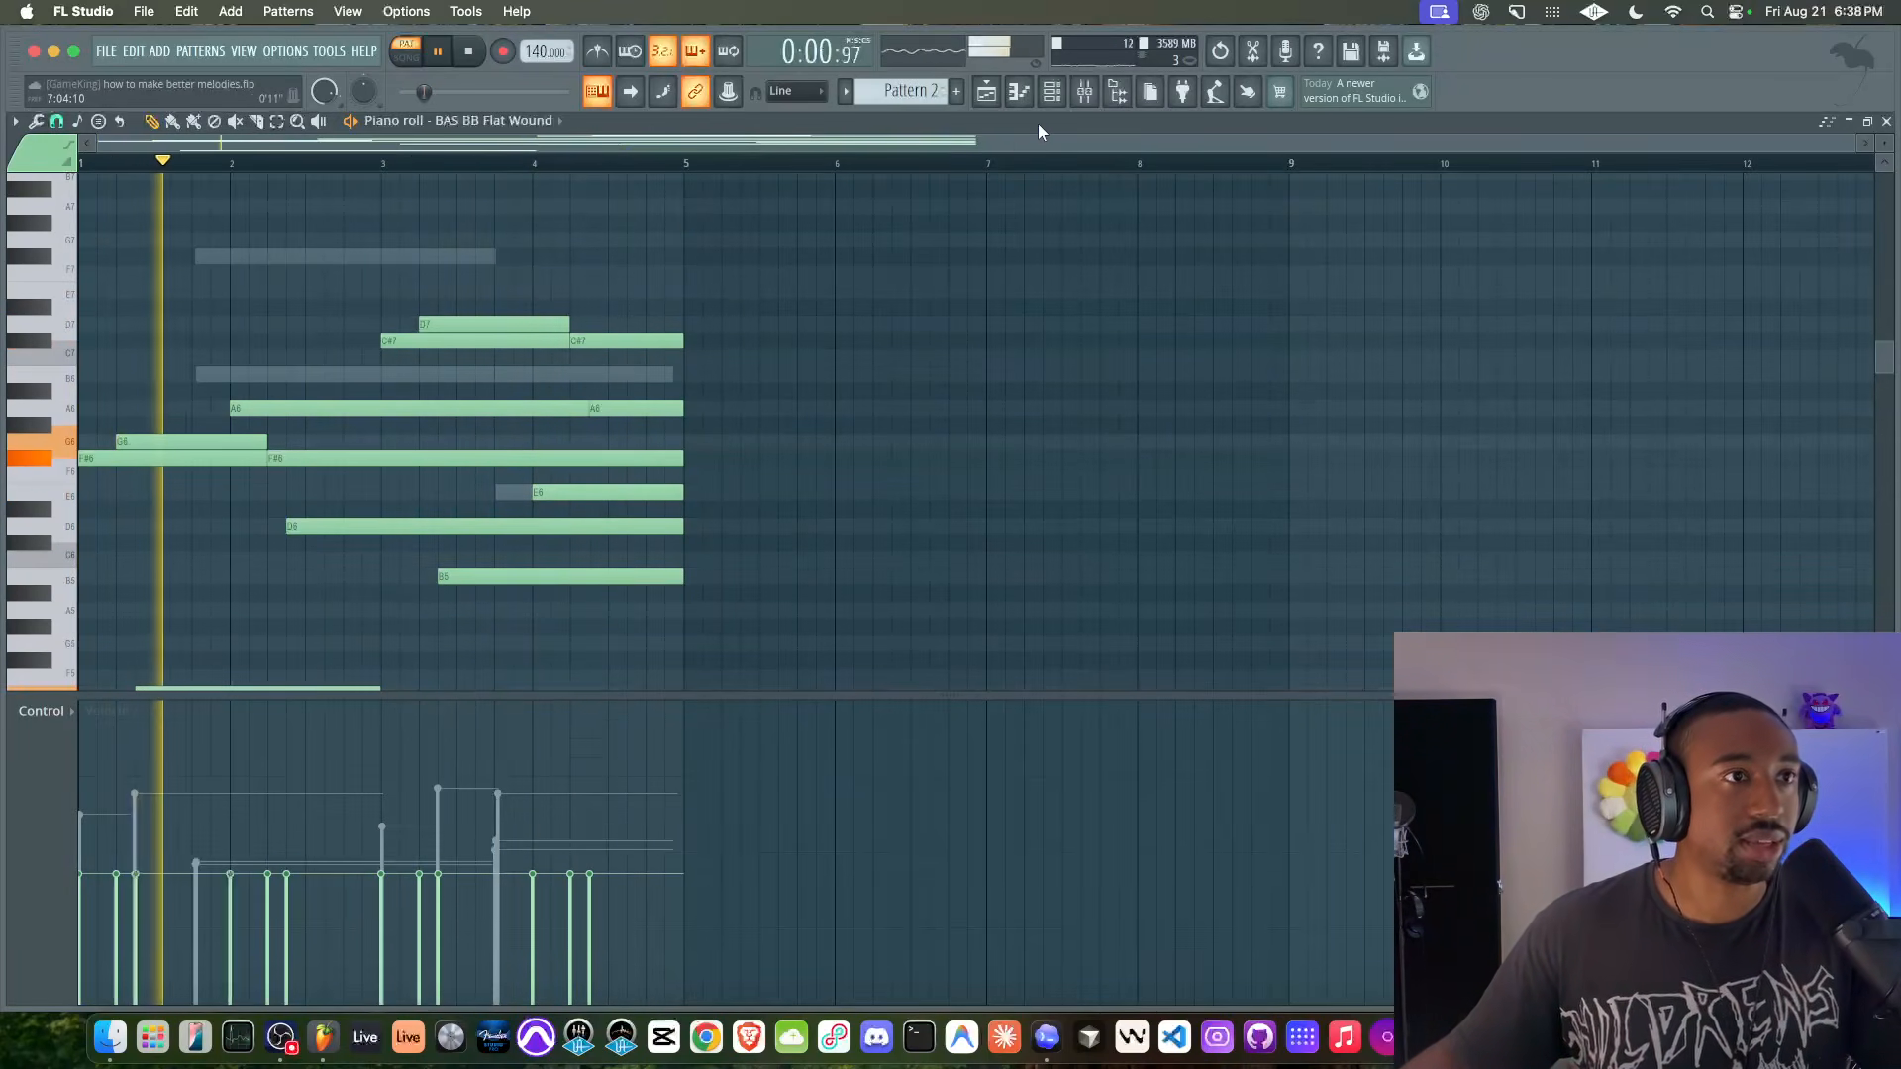
click(1086, 99)
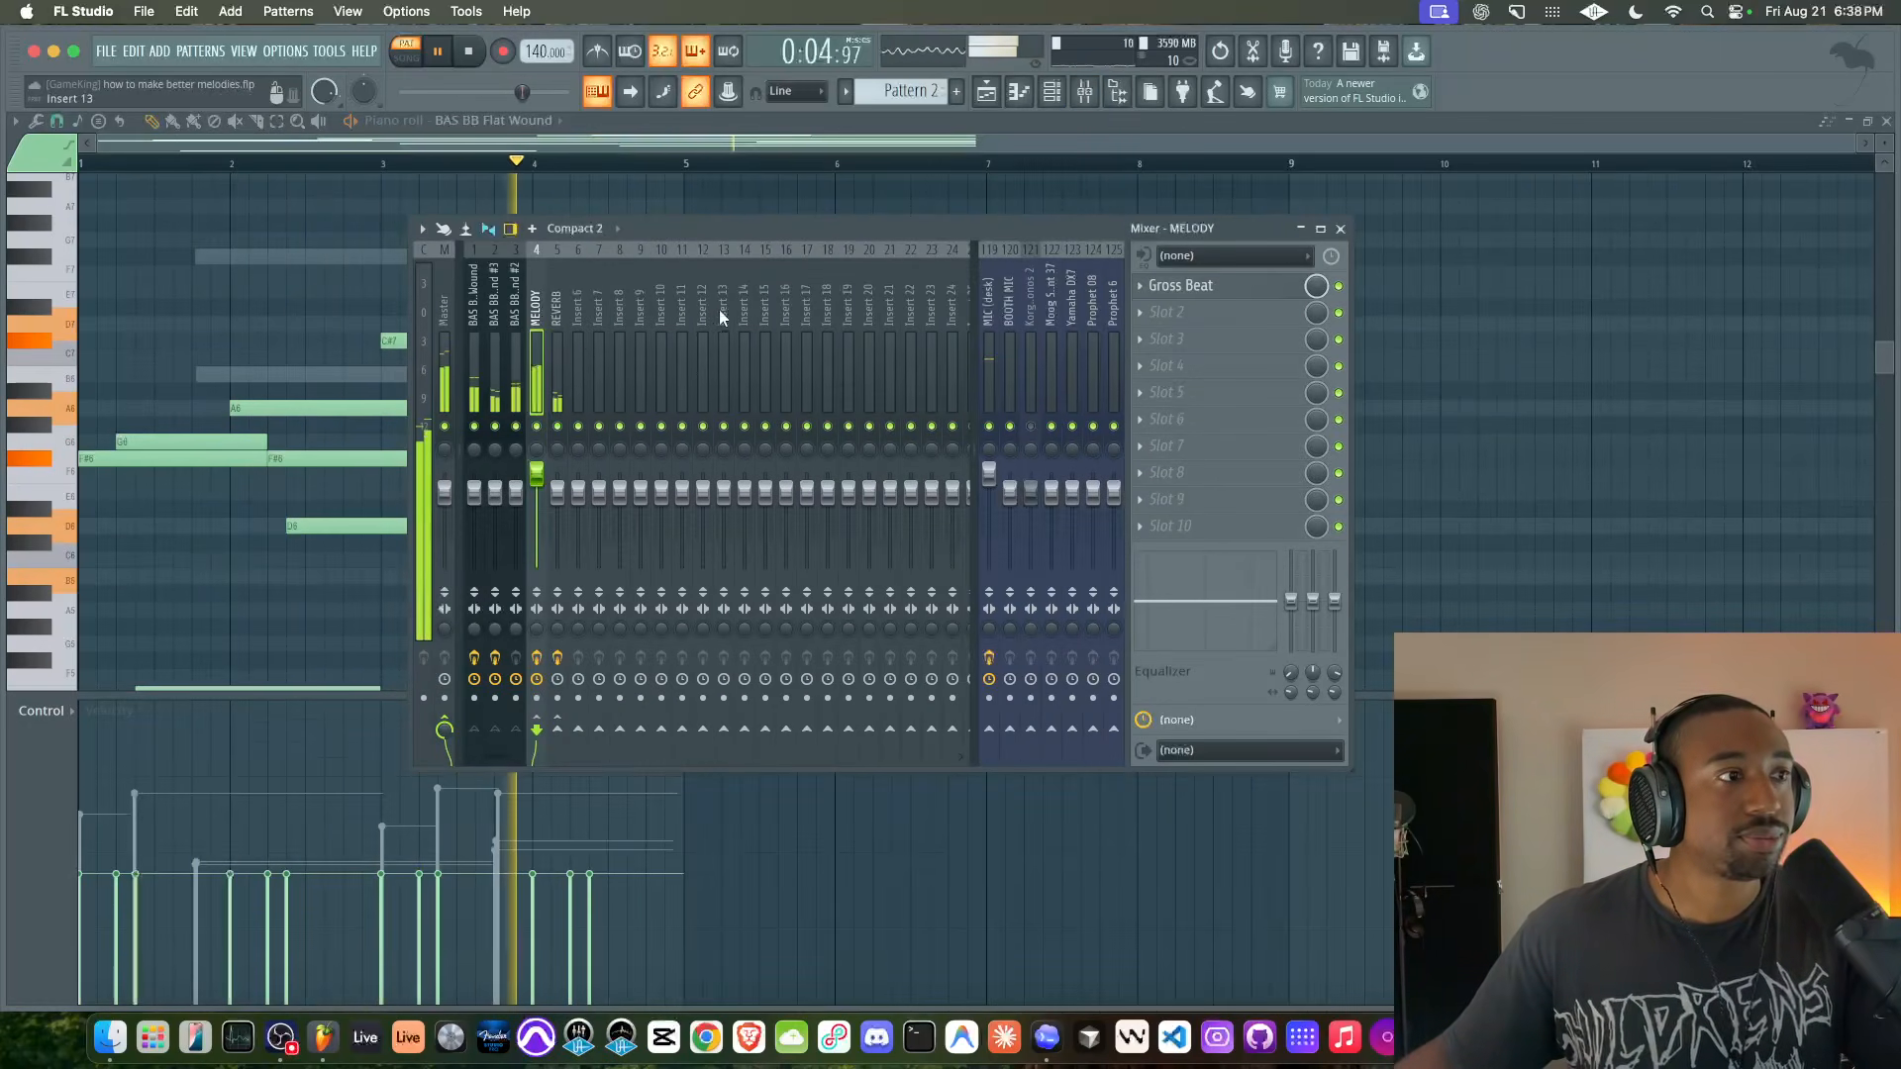
click(514, 349)
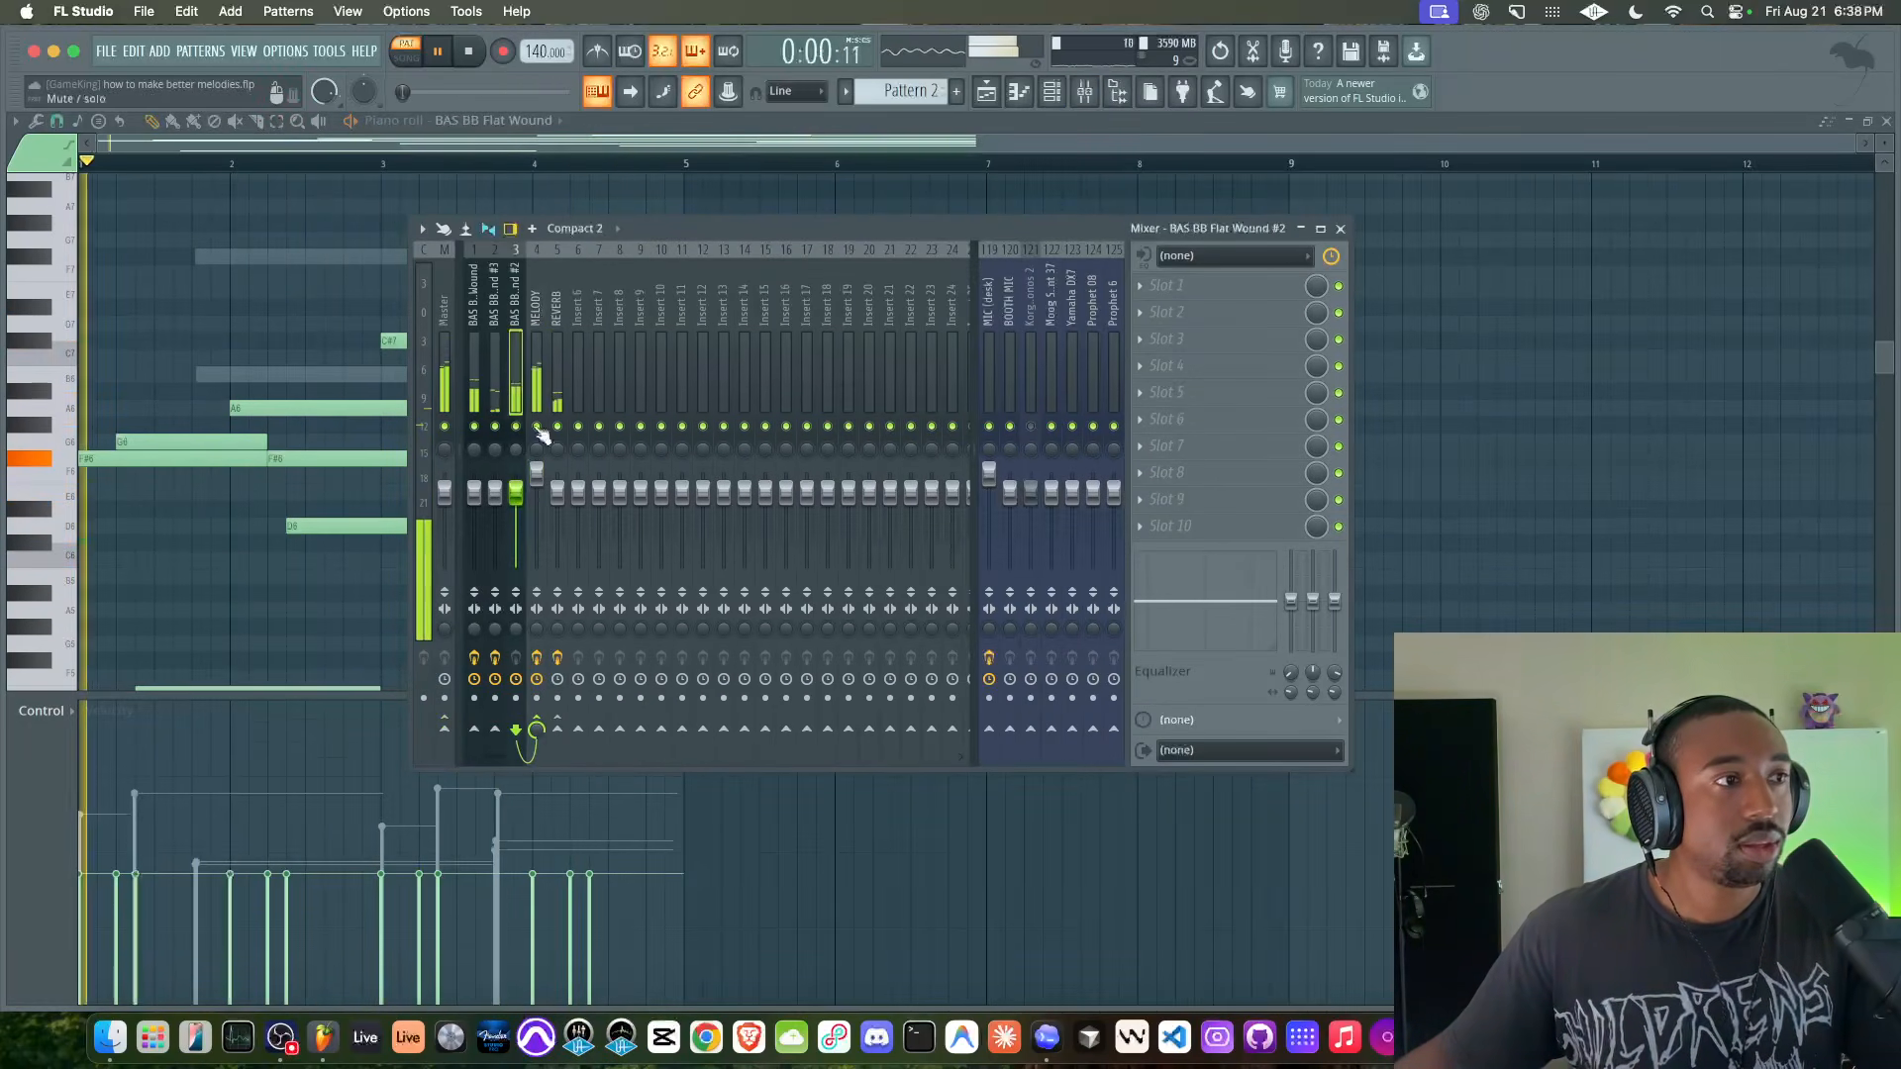
drag(1291, 601, 1291, 649)
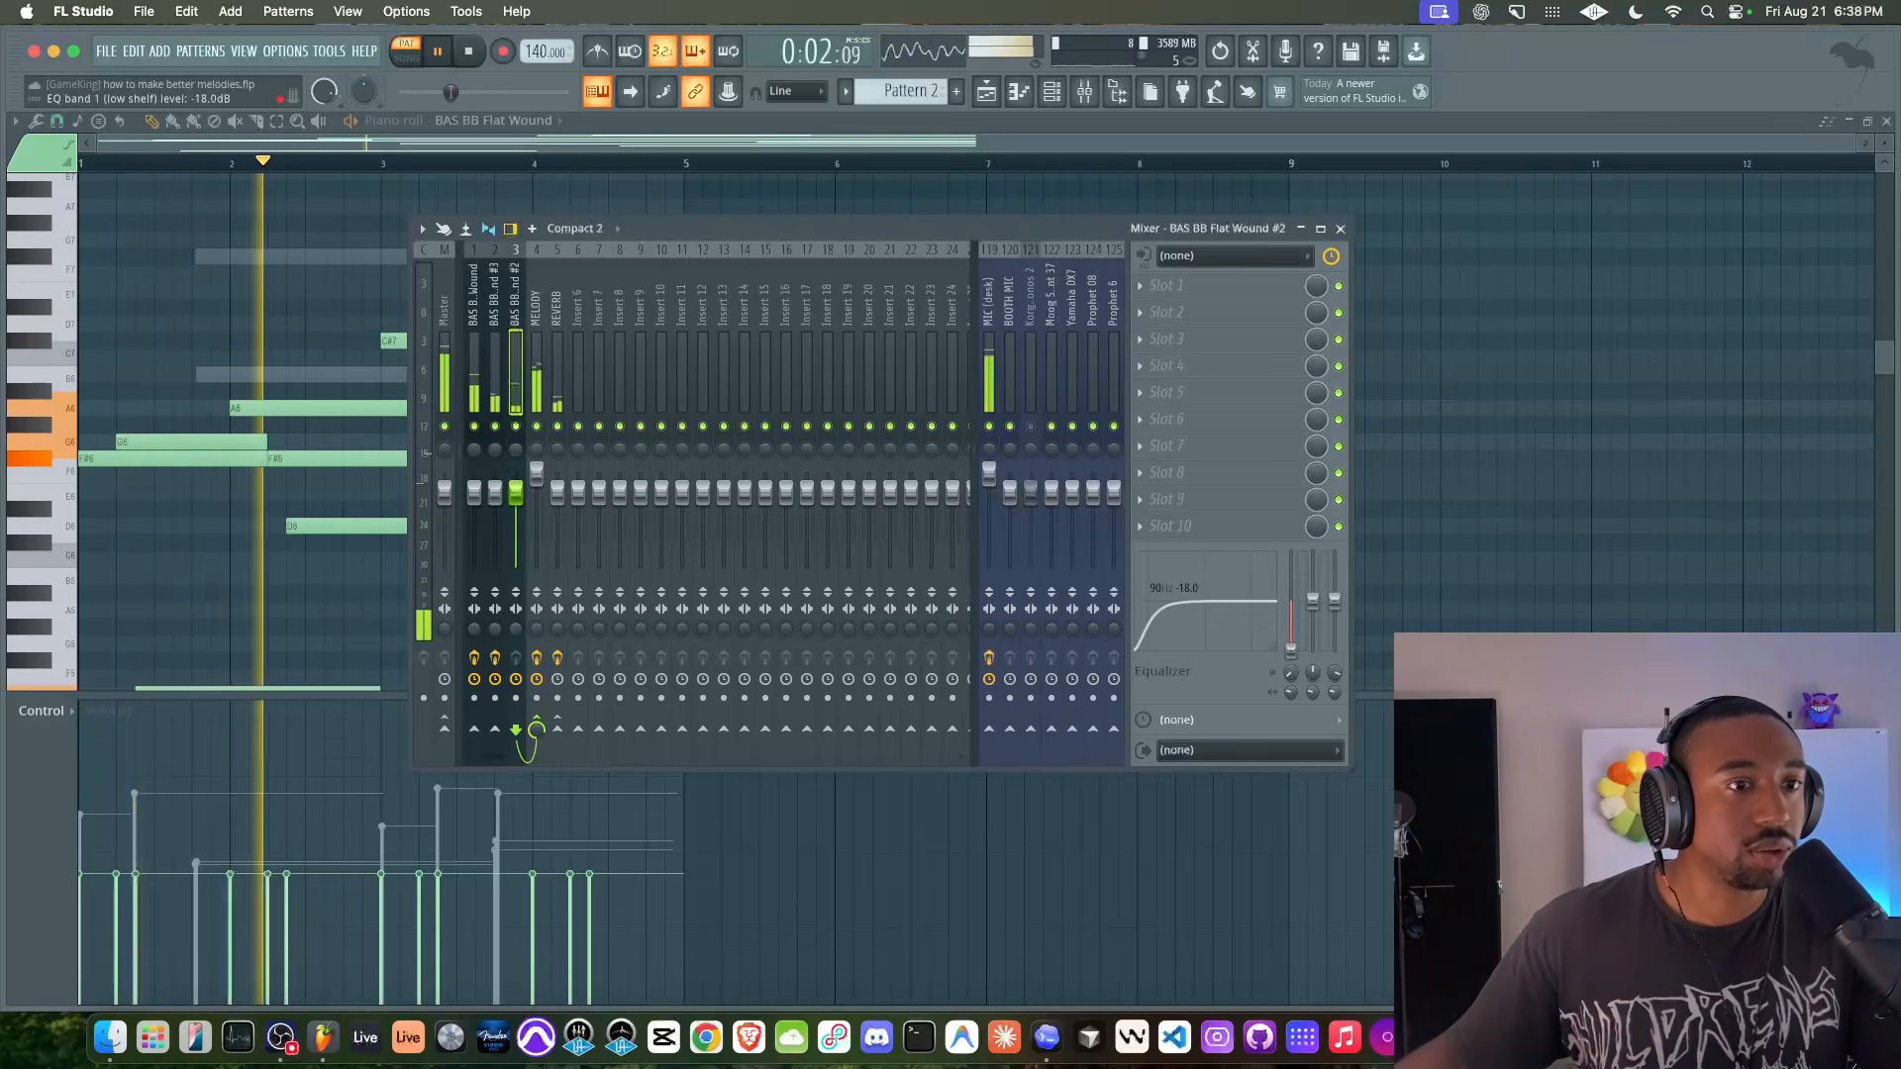
click(1340, 229)
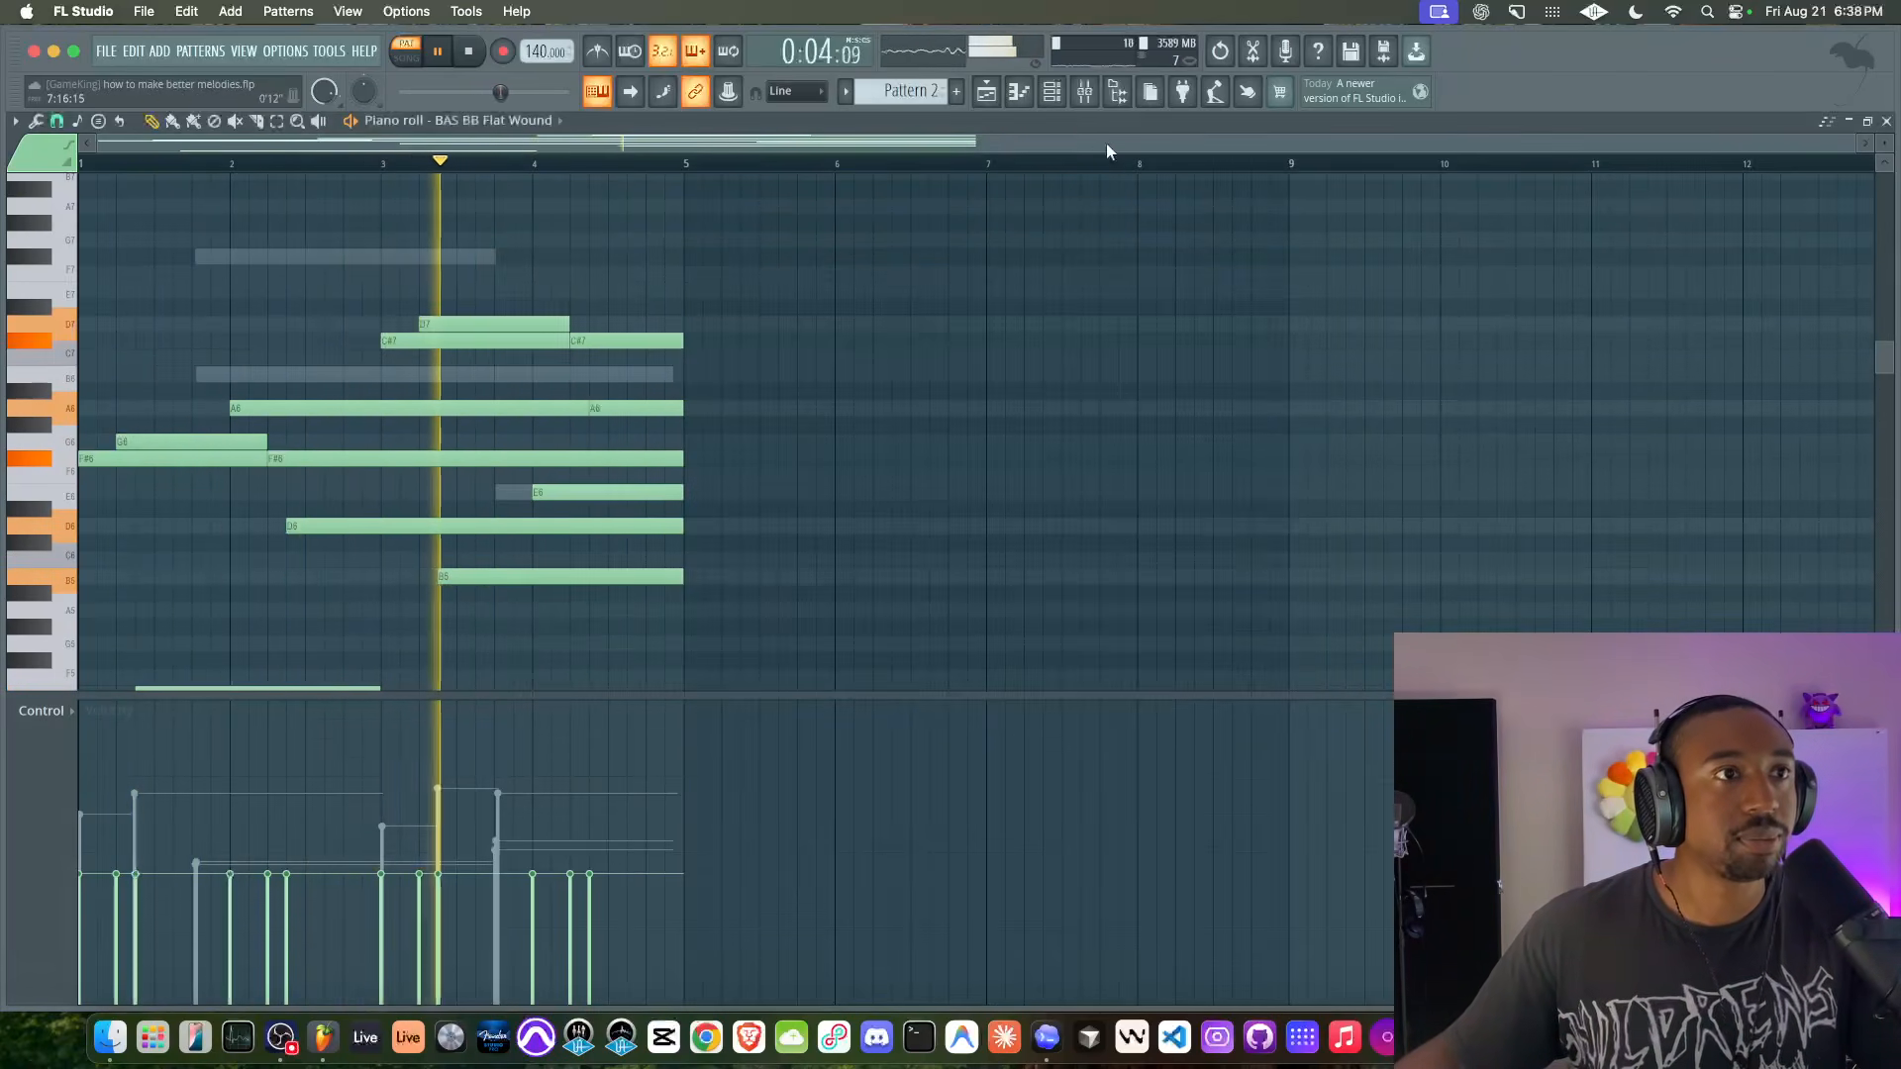
- Place the Pattern 2 melody on Track 1 of the playlist and repeat it three times to fill bars 1 to 16
key(F6)
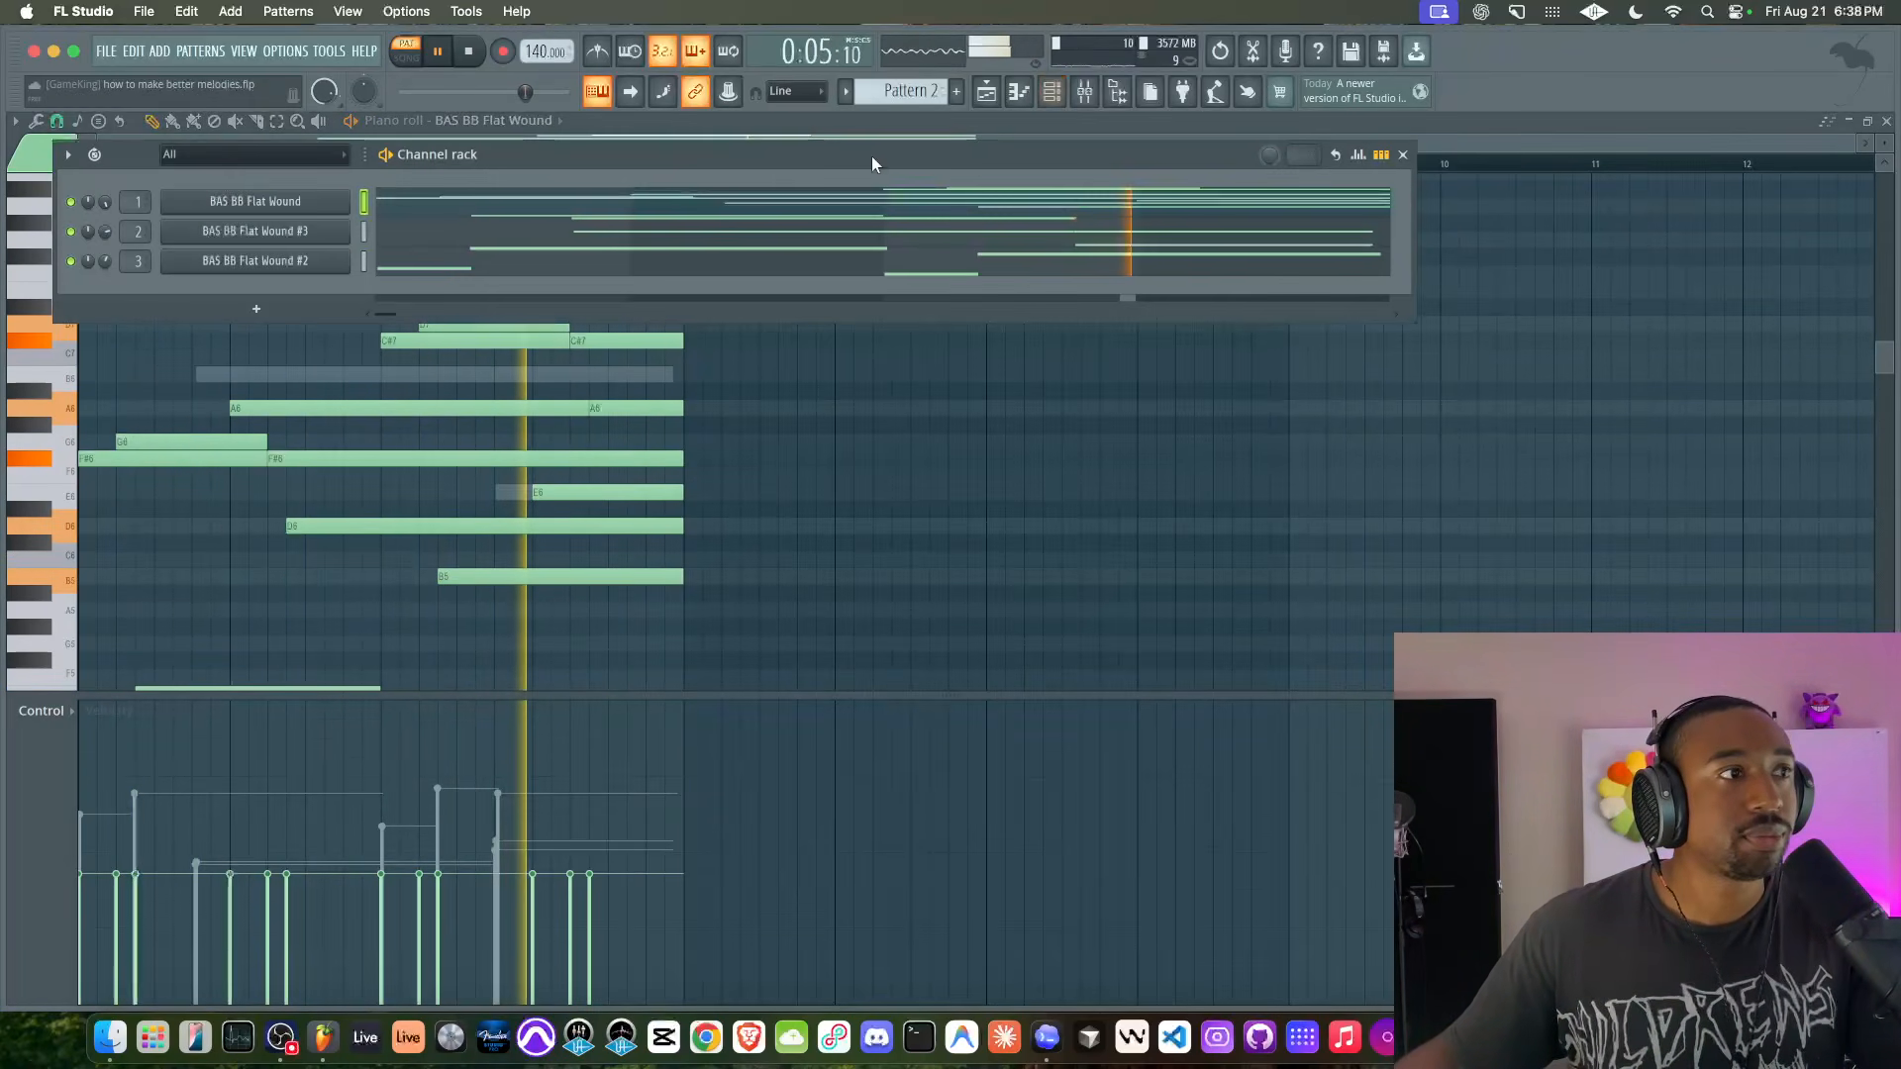
click(989, 93)
click(303, 218)
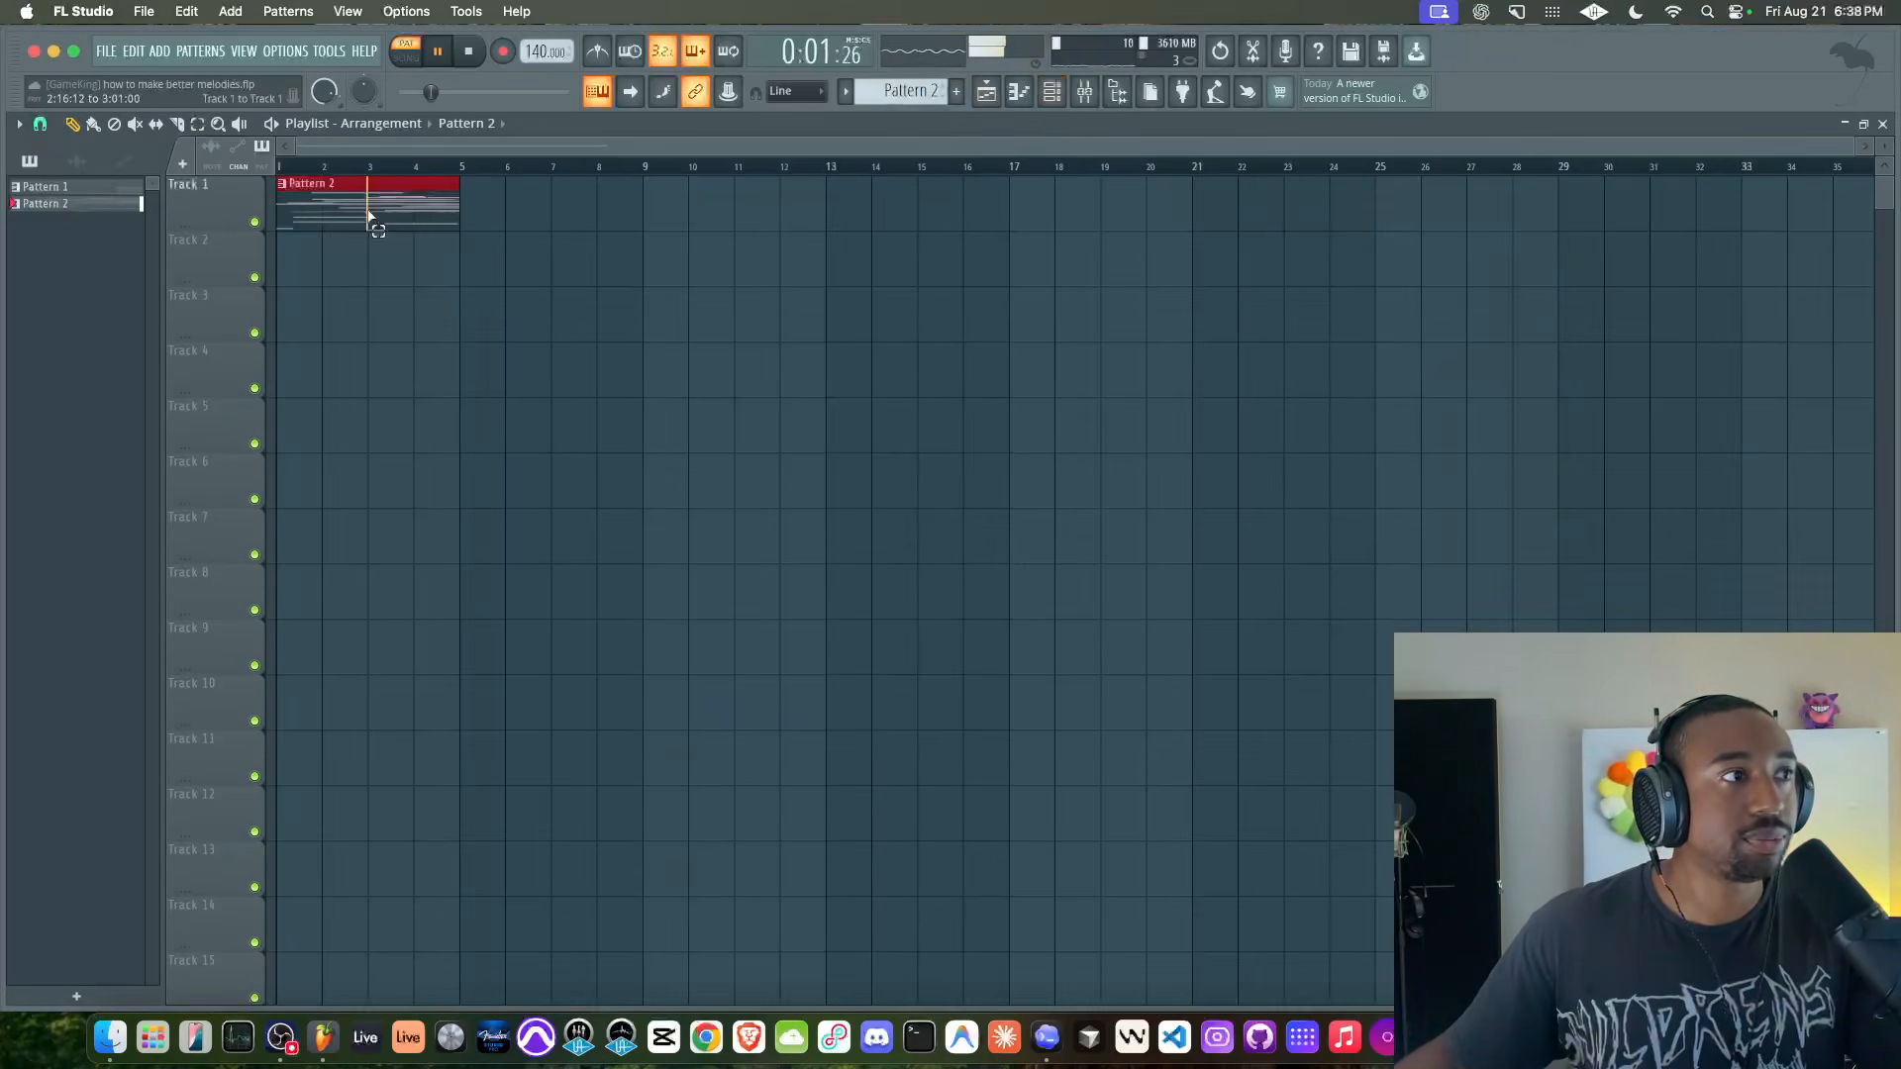
key(ctrl+b)
key(ctrl+b)
key(ctrl+b)
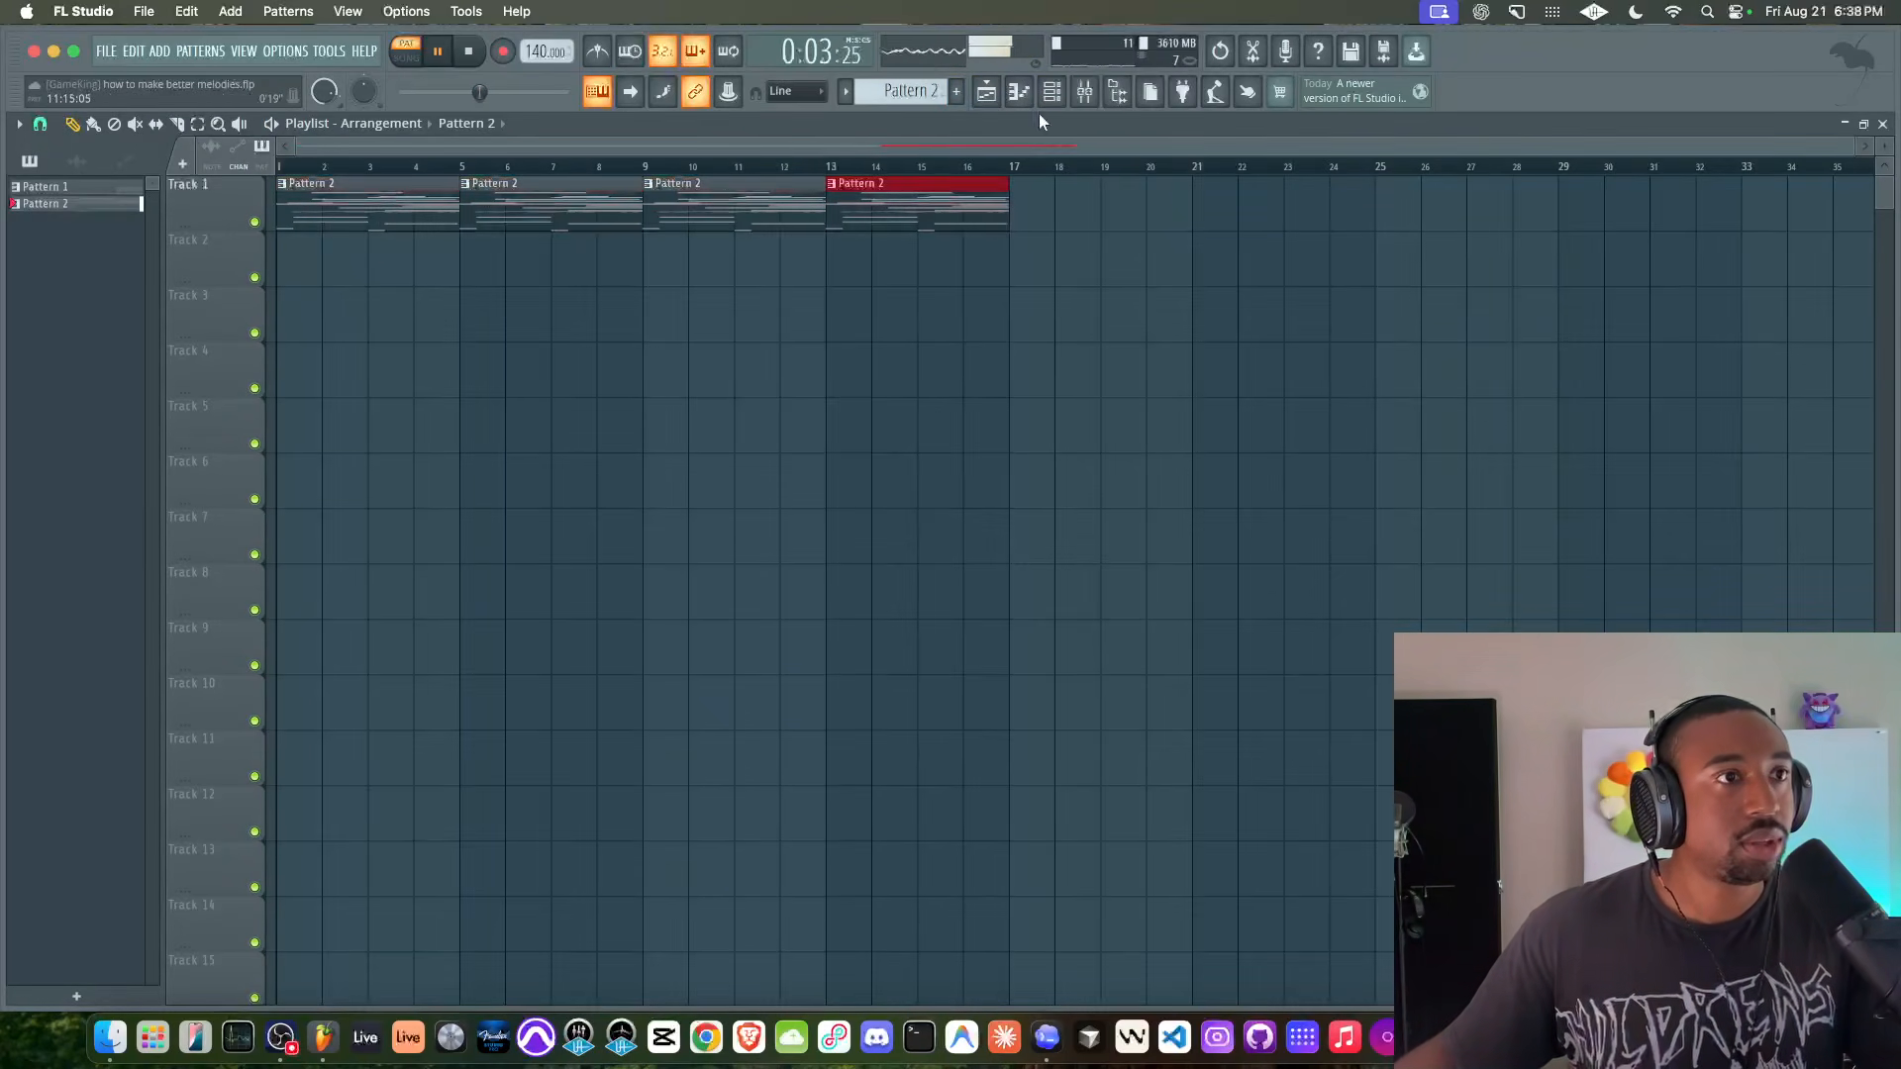
- Insert OTT after Gross Beat on the MELODY mixer track and play back the result
click(1085, 92)
key(space)
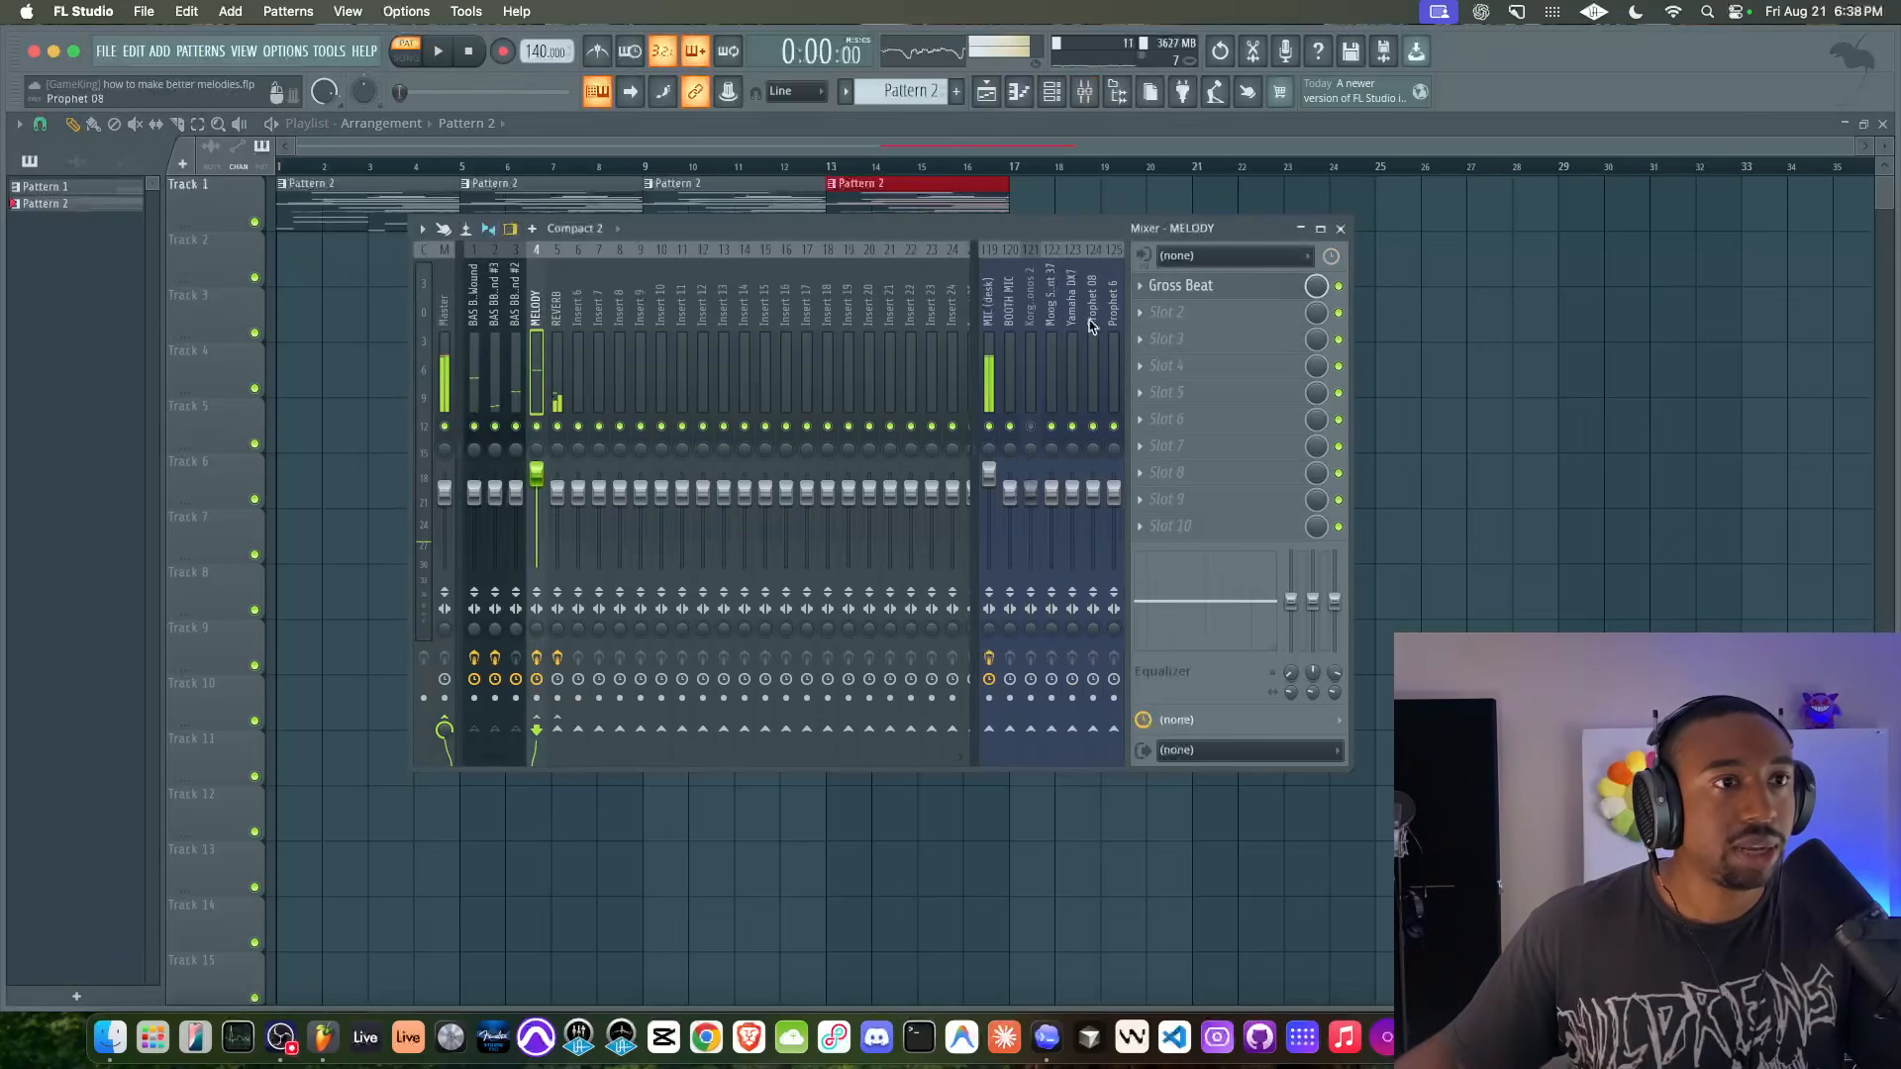
click(1183, 322)
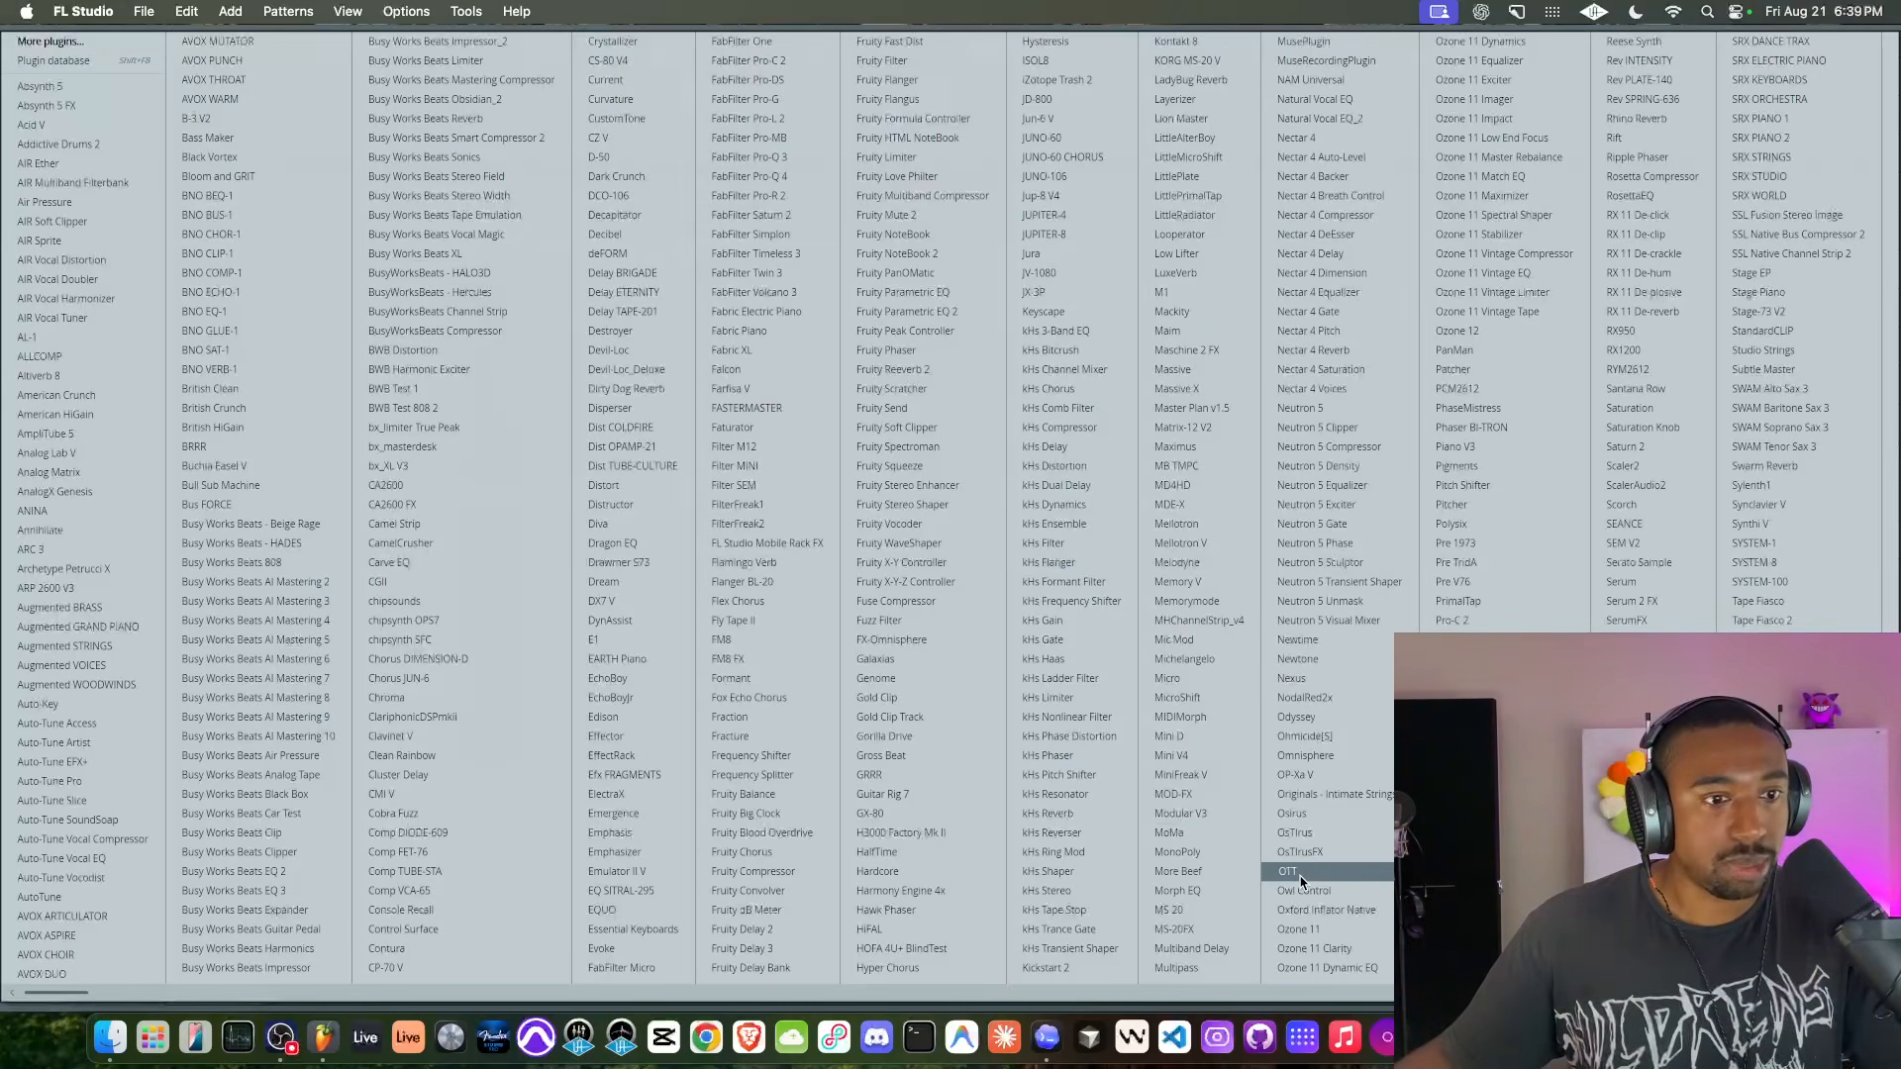
key(Return)
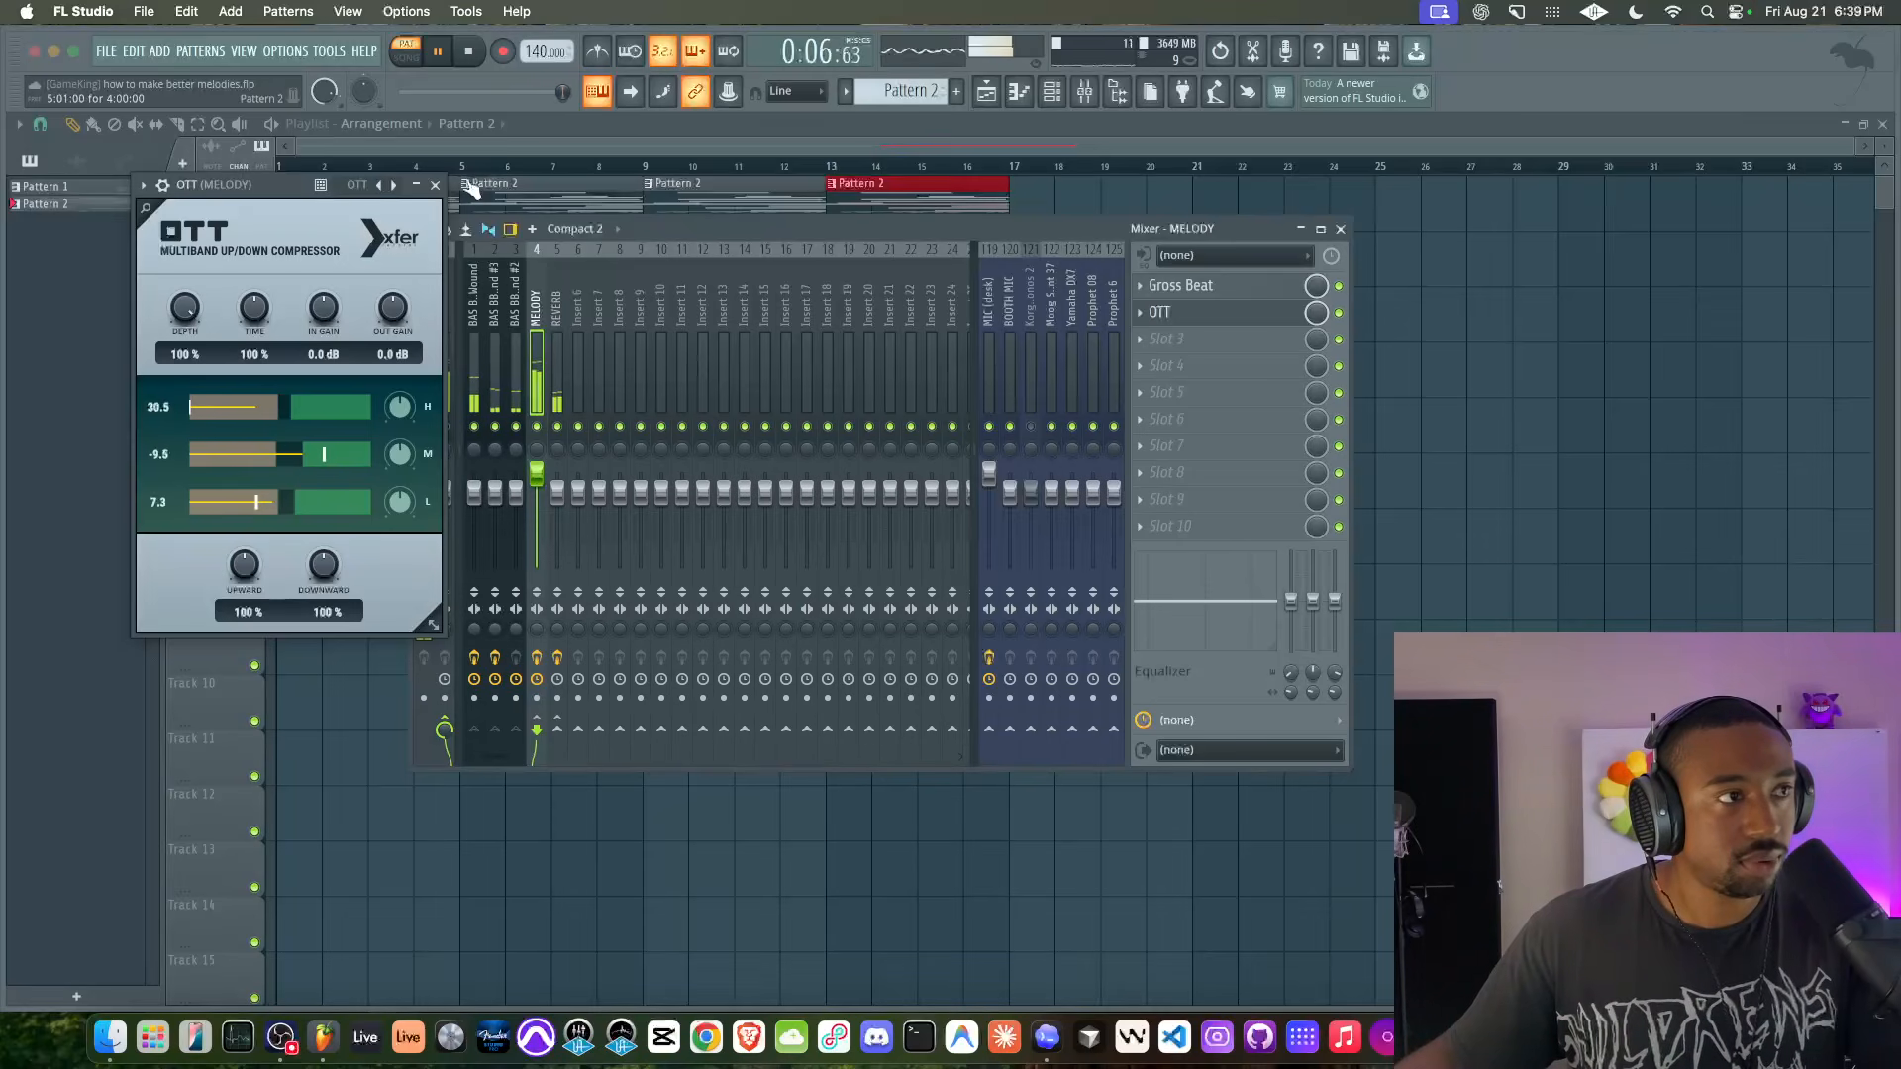
click(436, 189)
key(space)
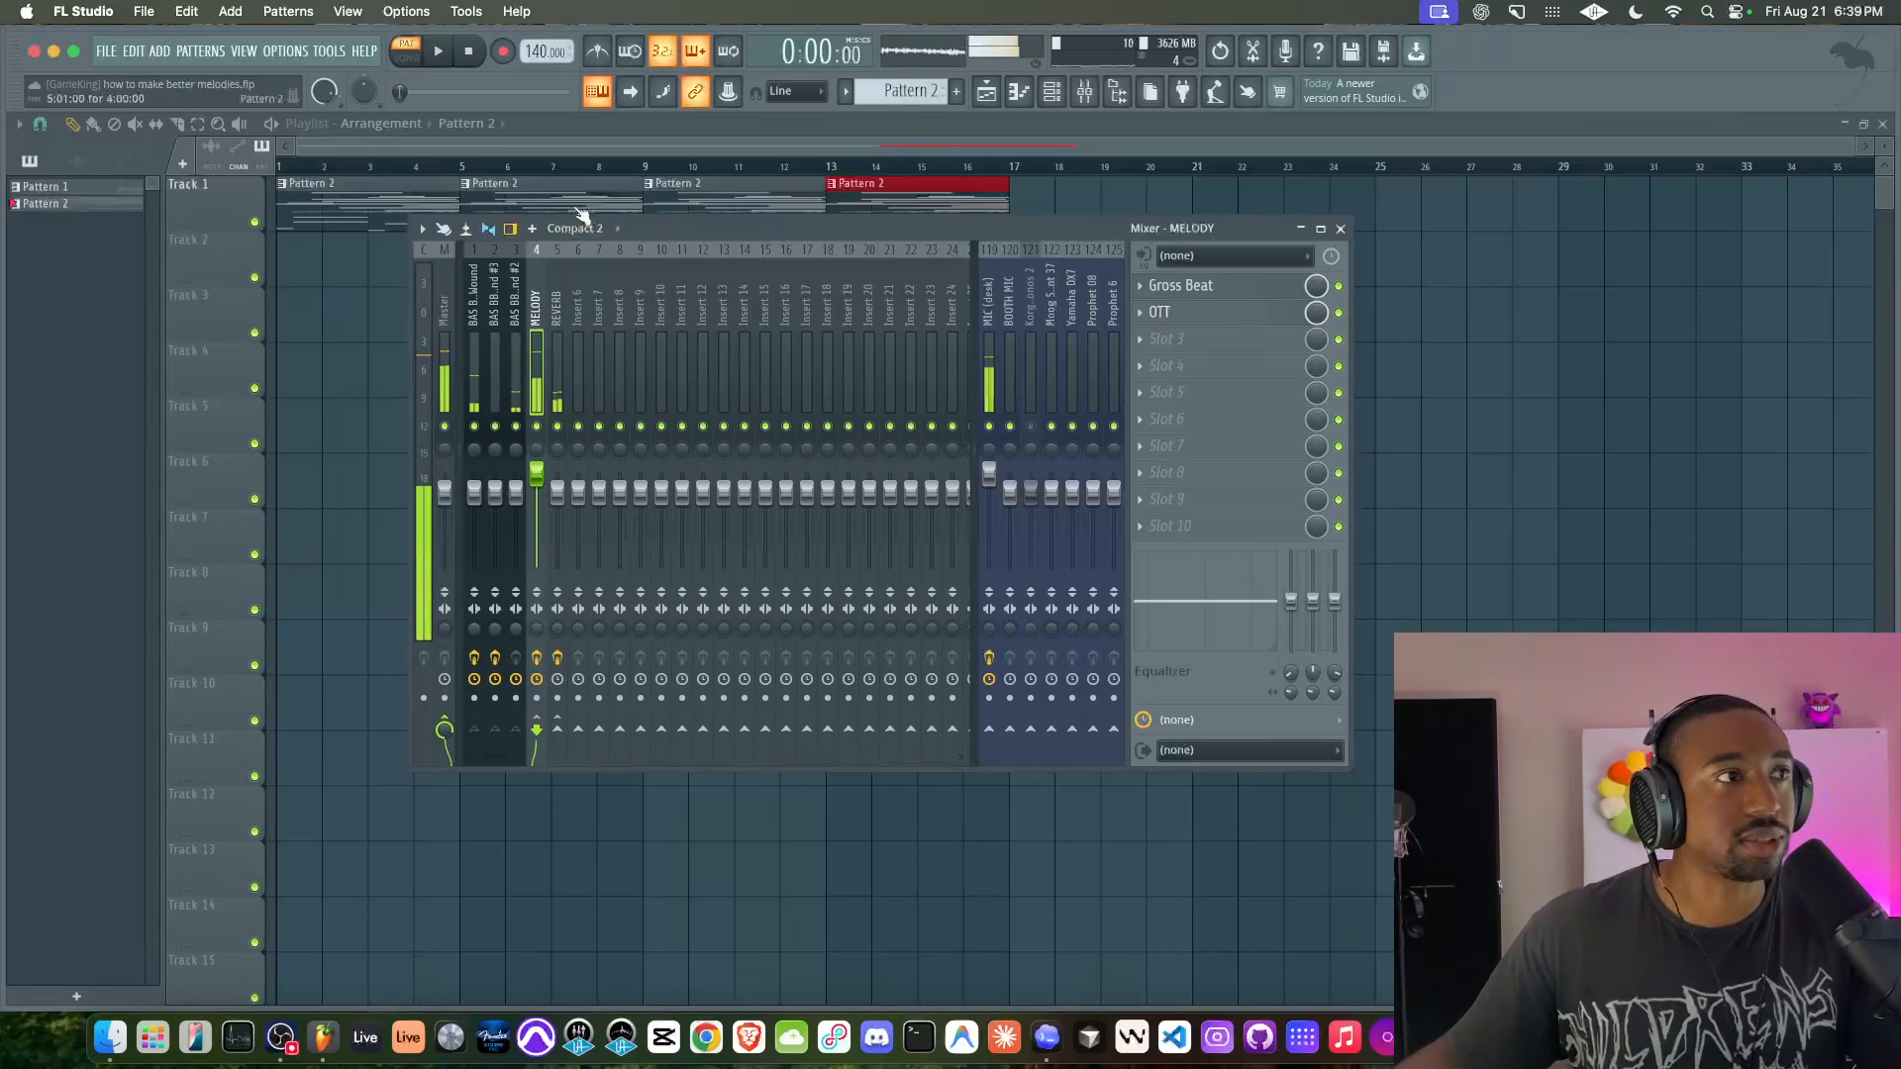
- Switch playback to song mode and send the MELODY mixer track to the REVERB track at about -12 dB
click(407, 56)
click(558, 731)
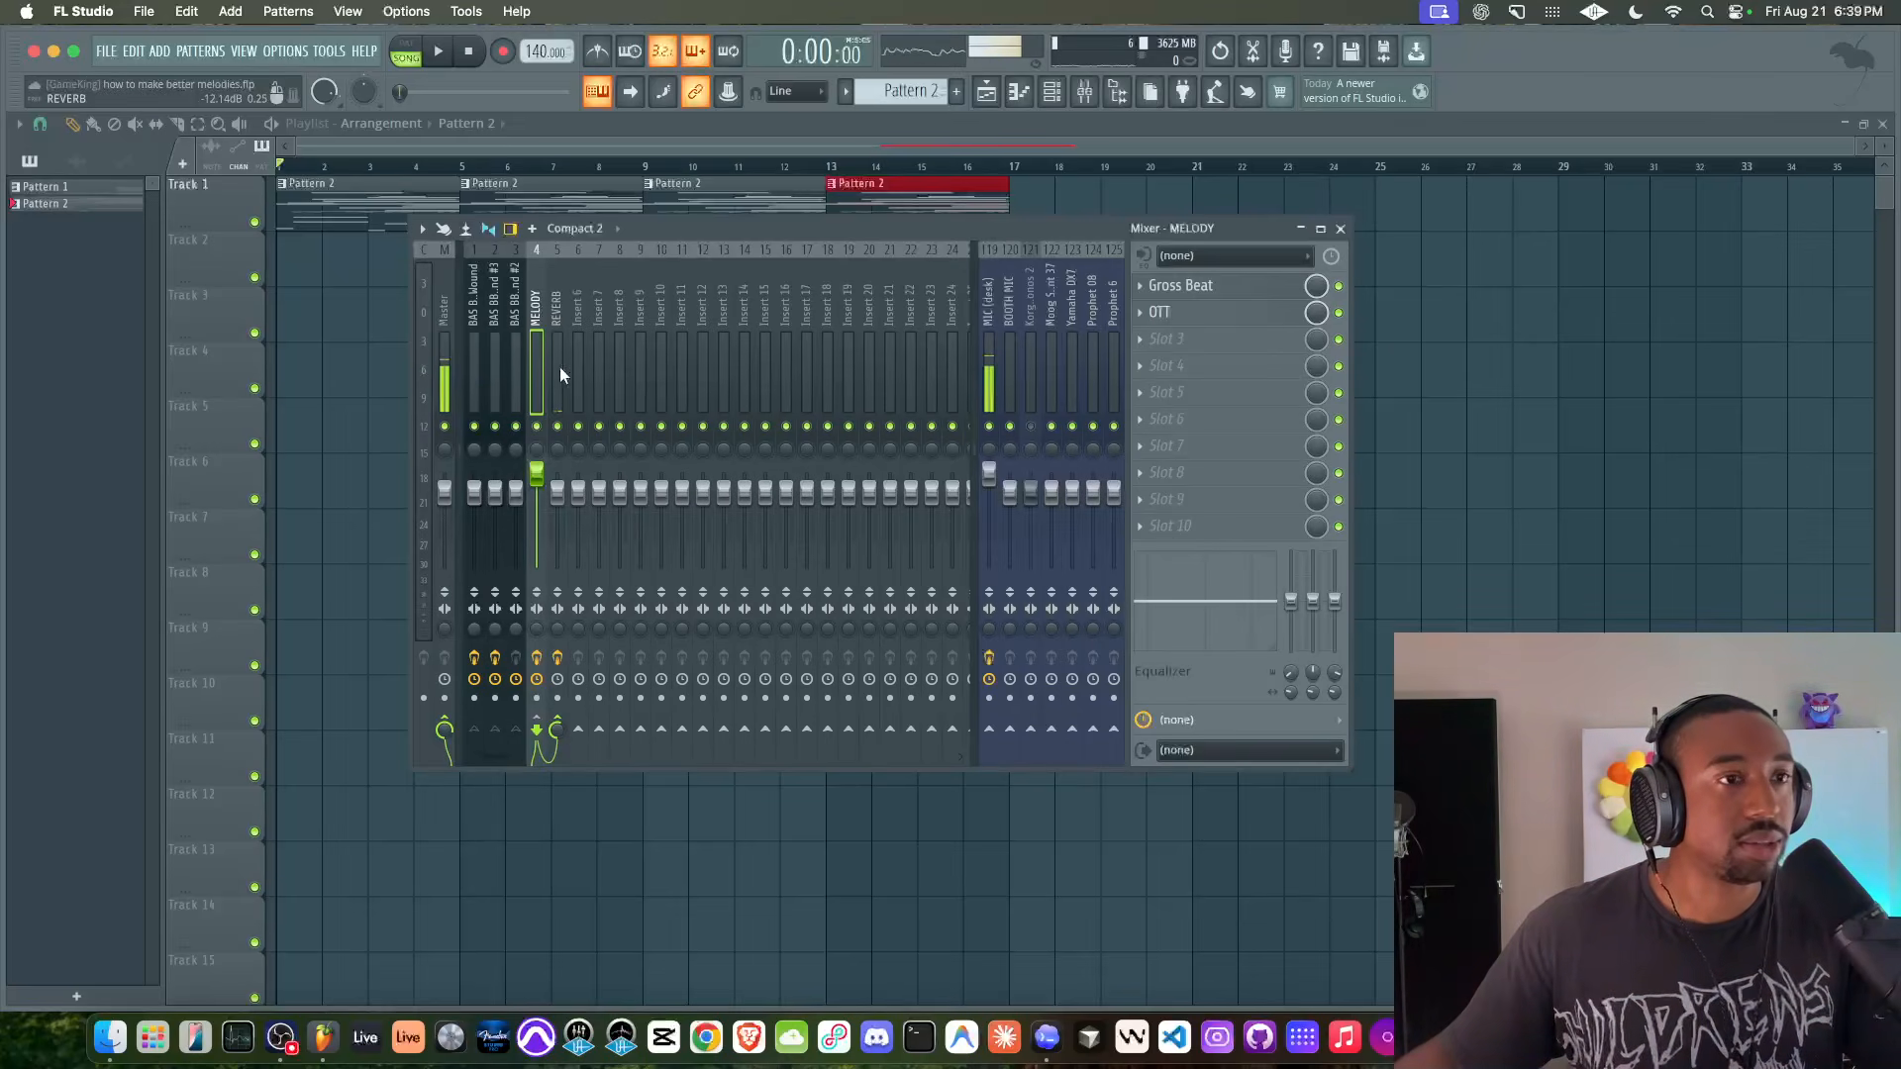
- Add an Omnisphere instrument channel and set its patch browser to View All Directories with the category All
click(1049, 97)
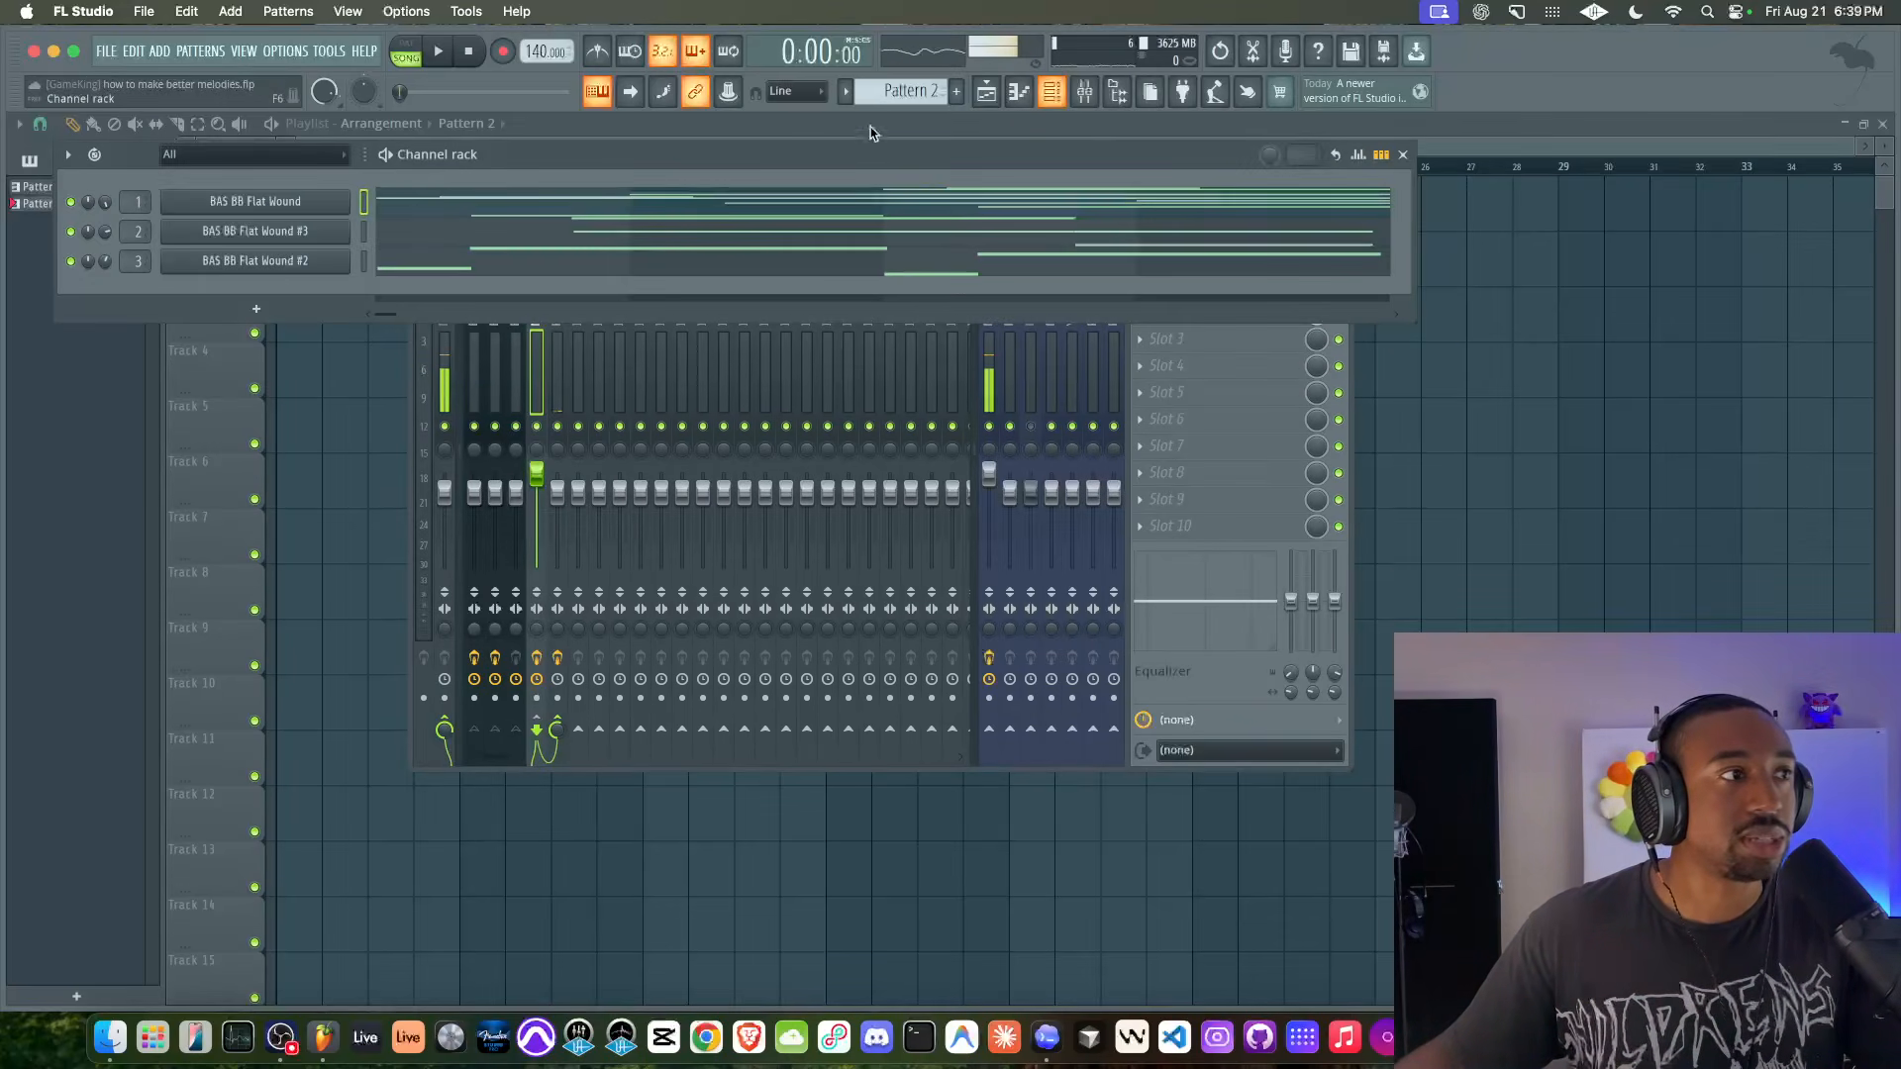
click(282, 310)
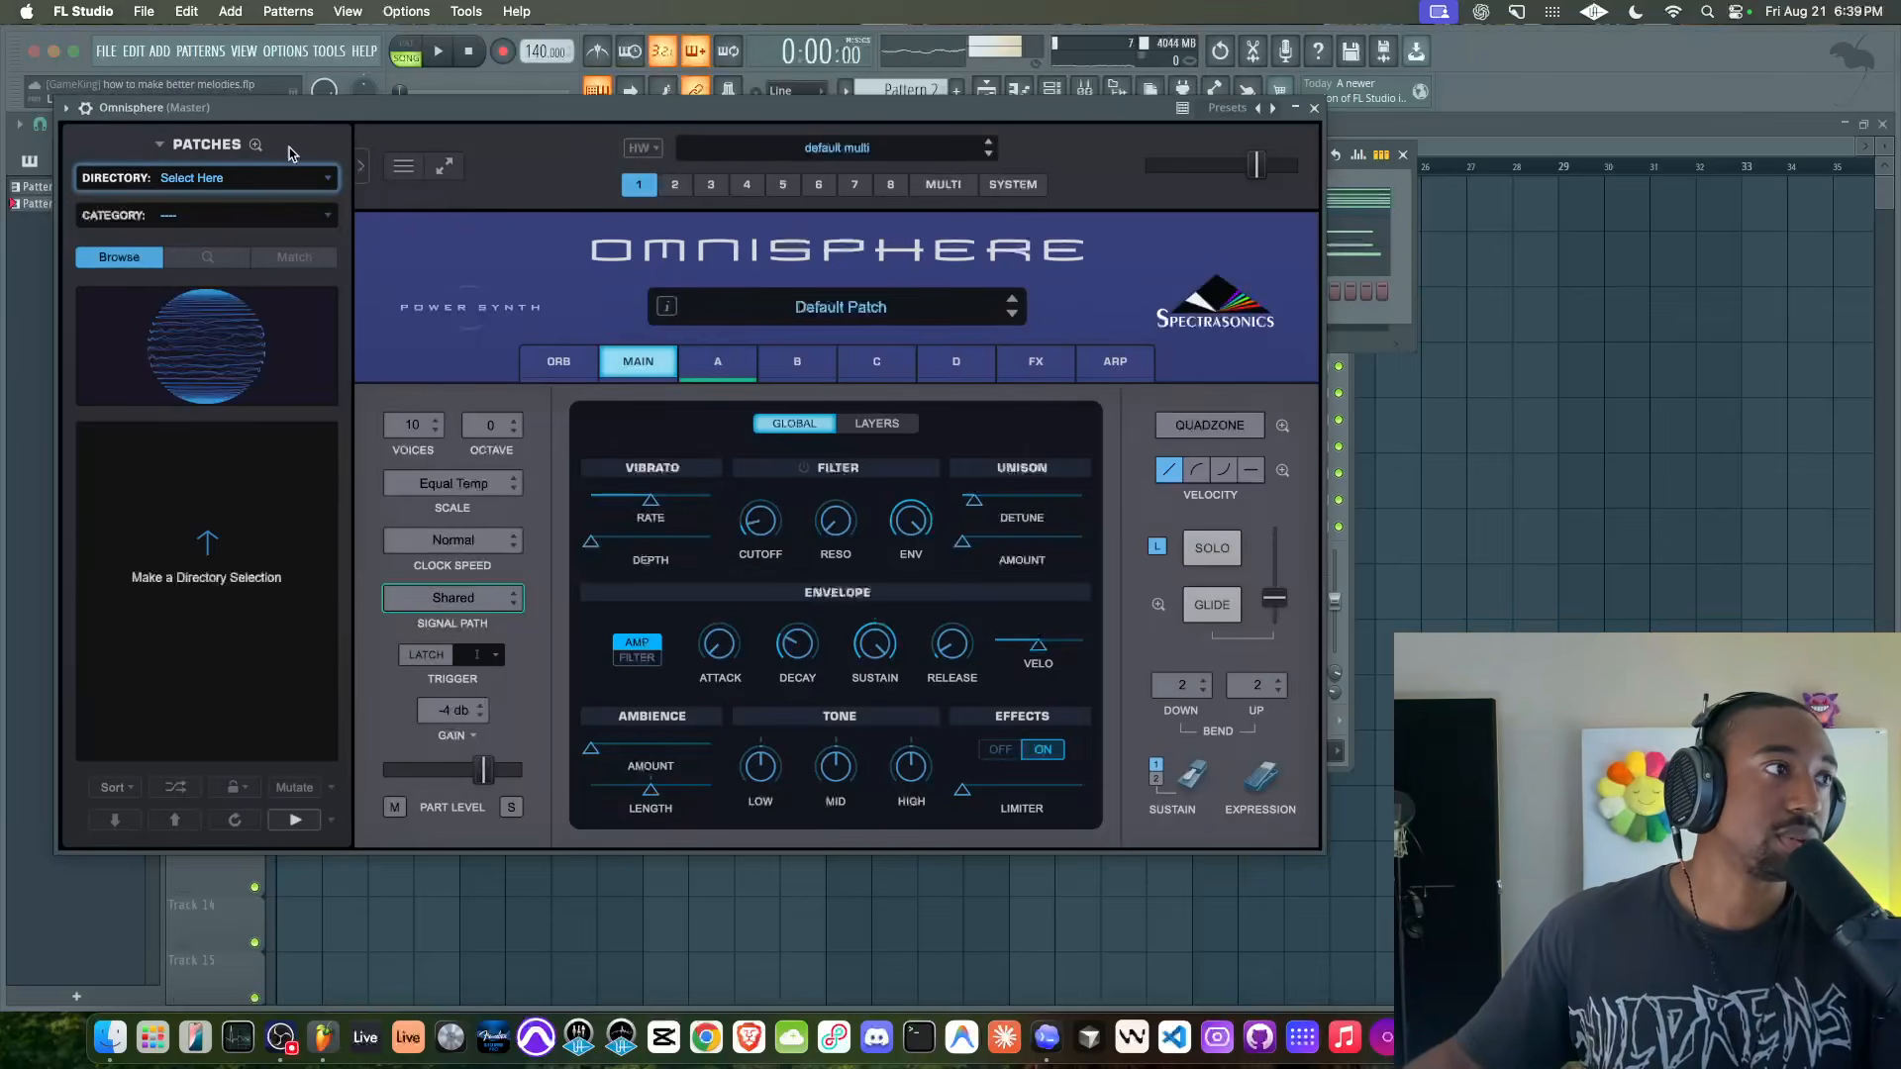
click(270, 175)
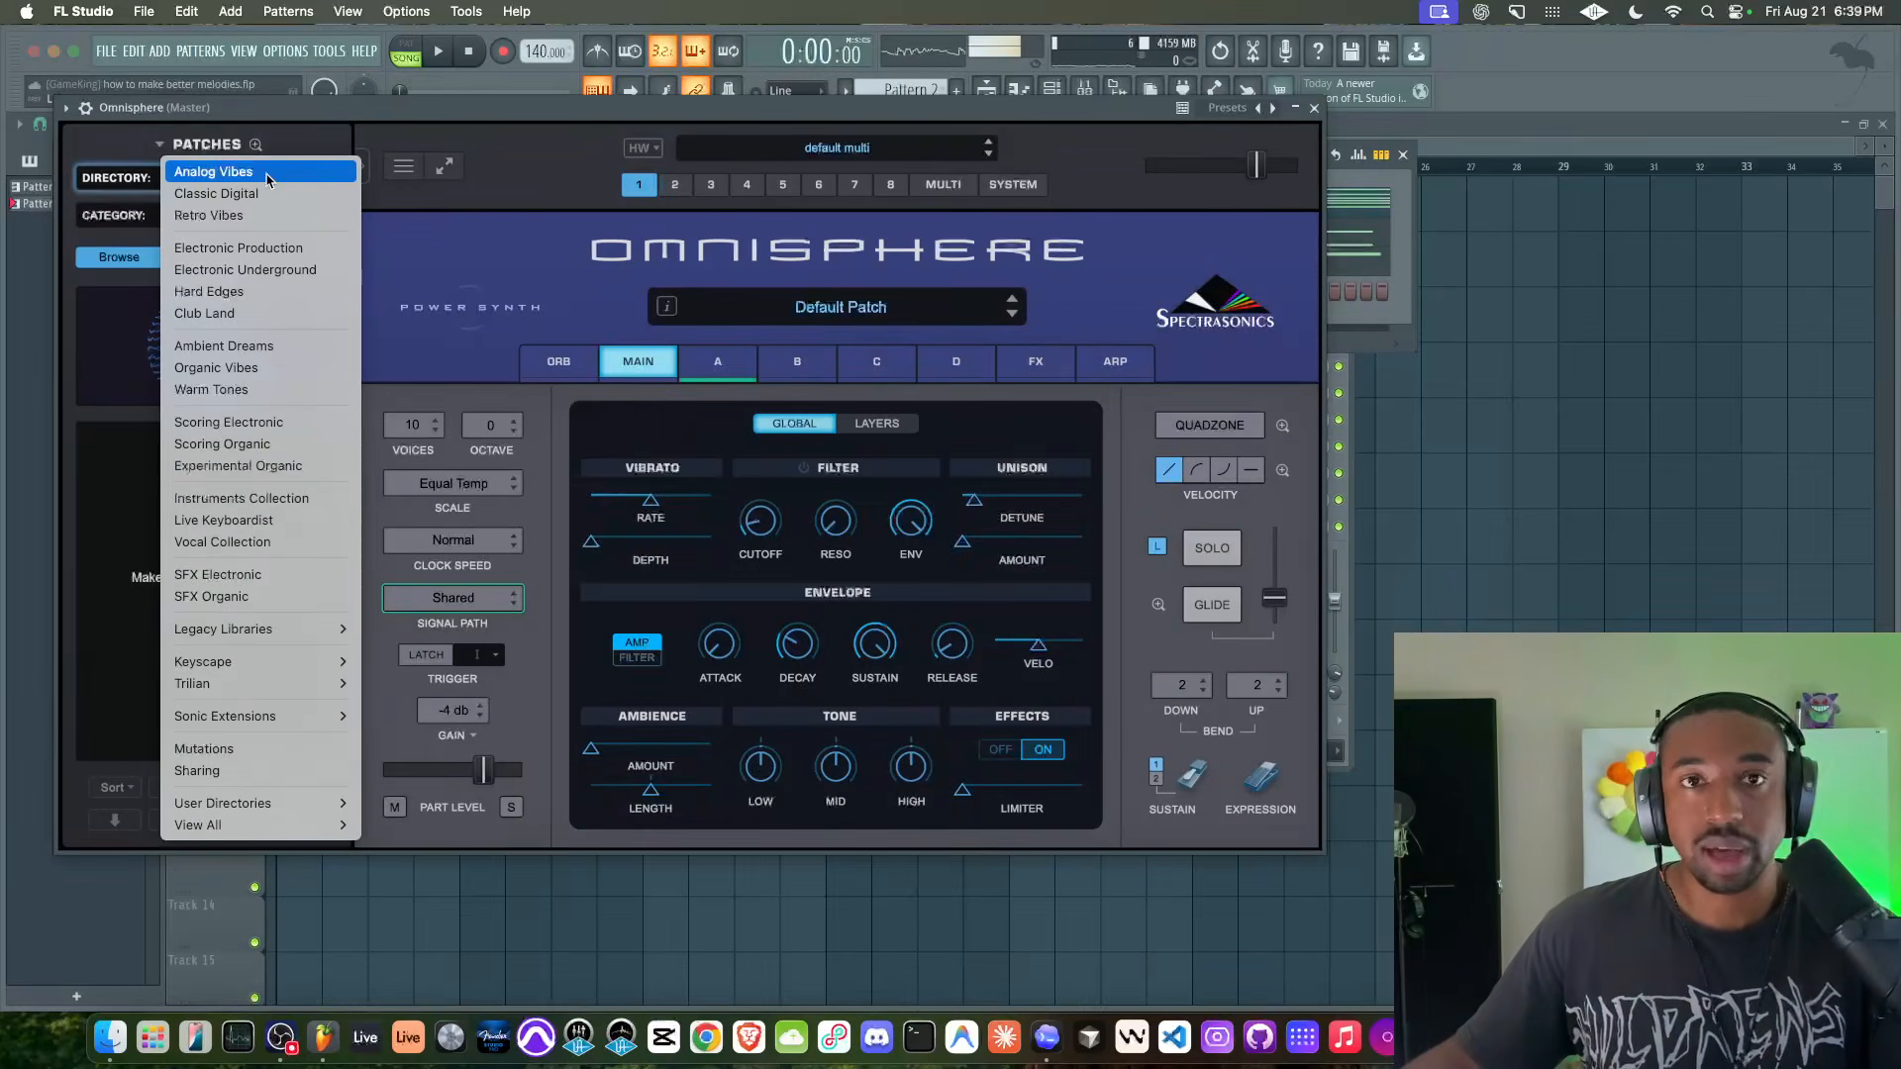
mouse_move(327, 825)
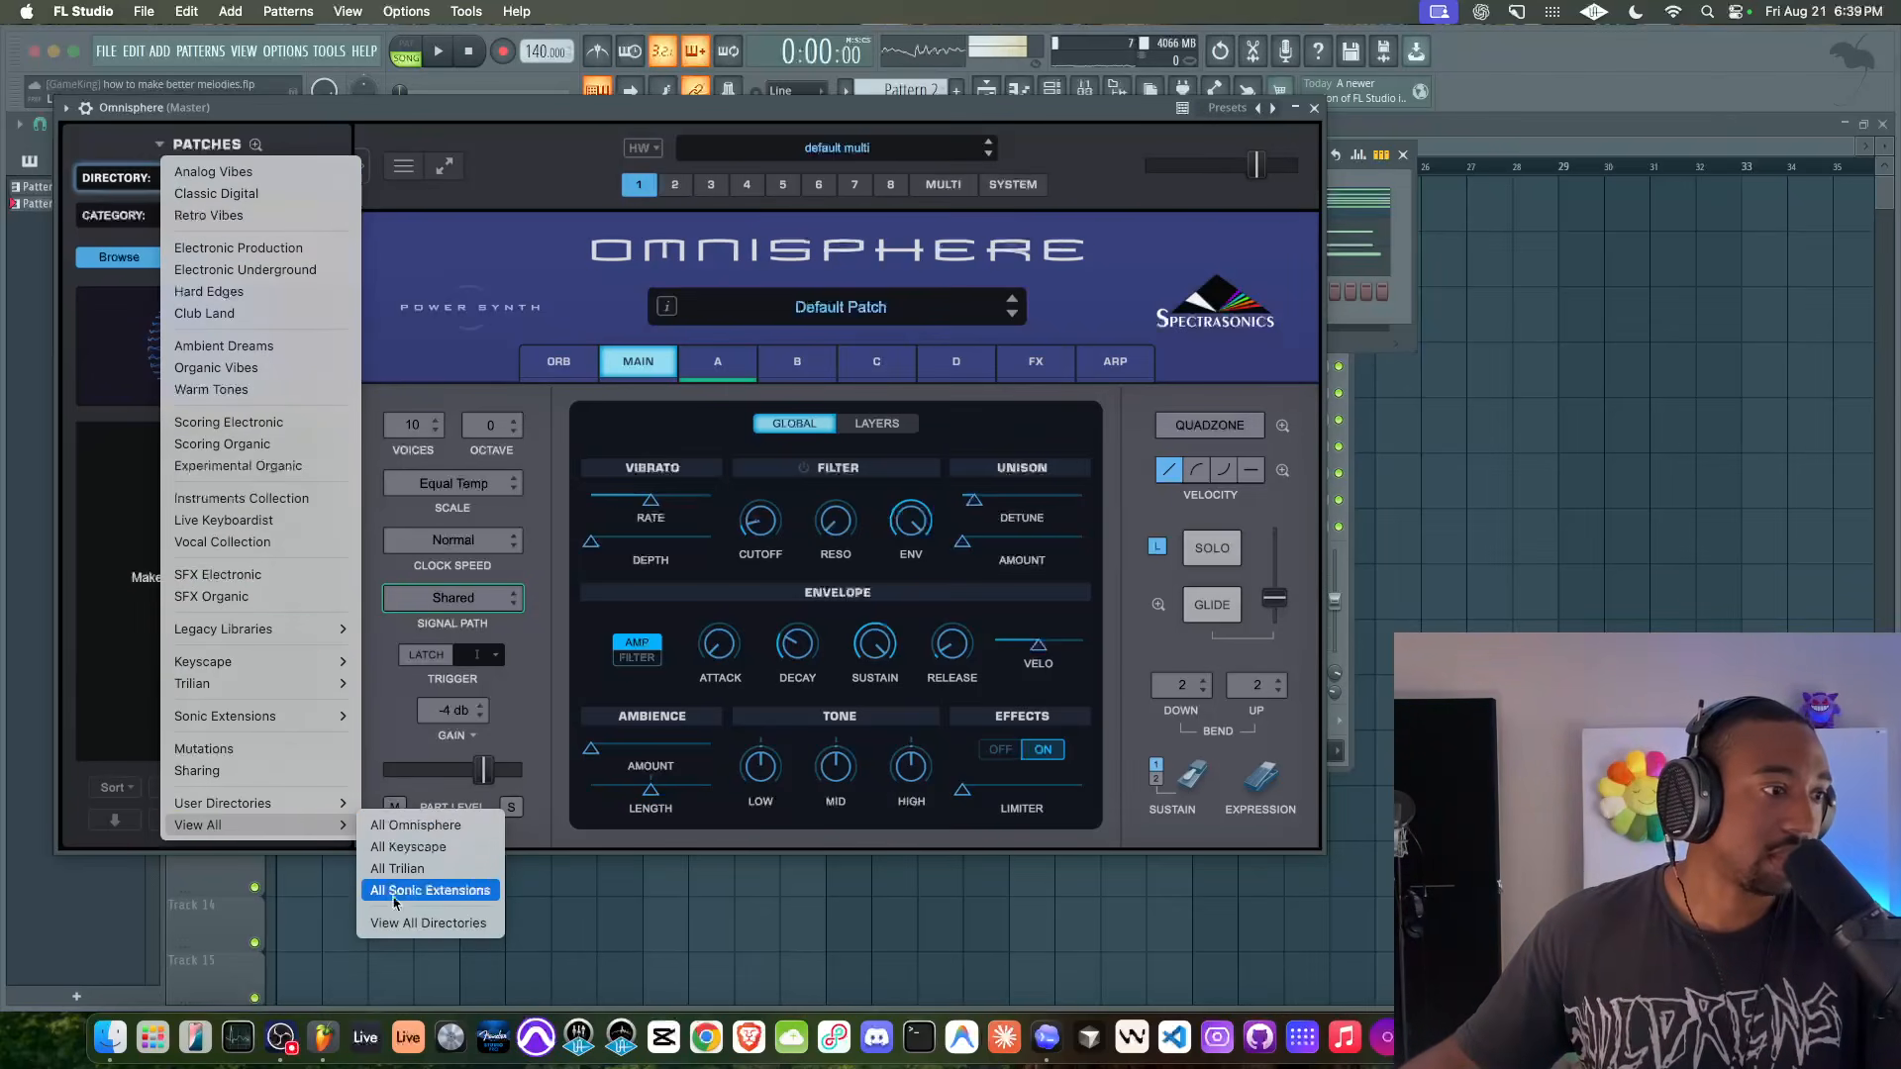
click(428, 922)
click(211, 223)
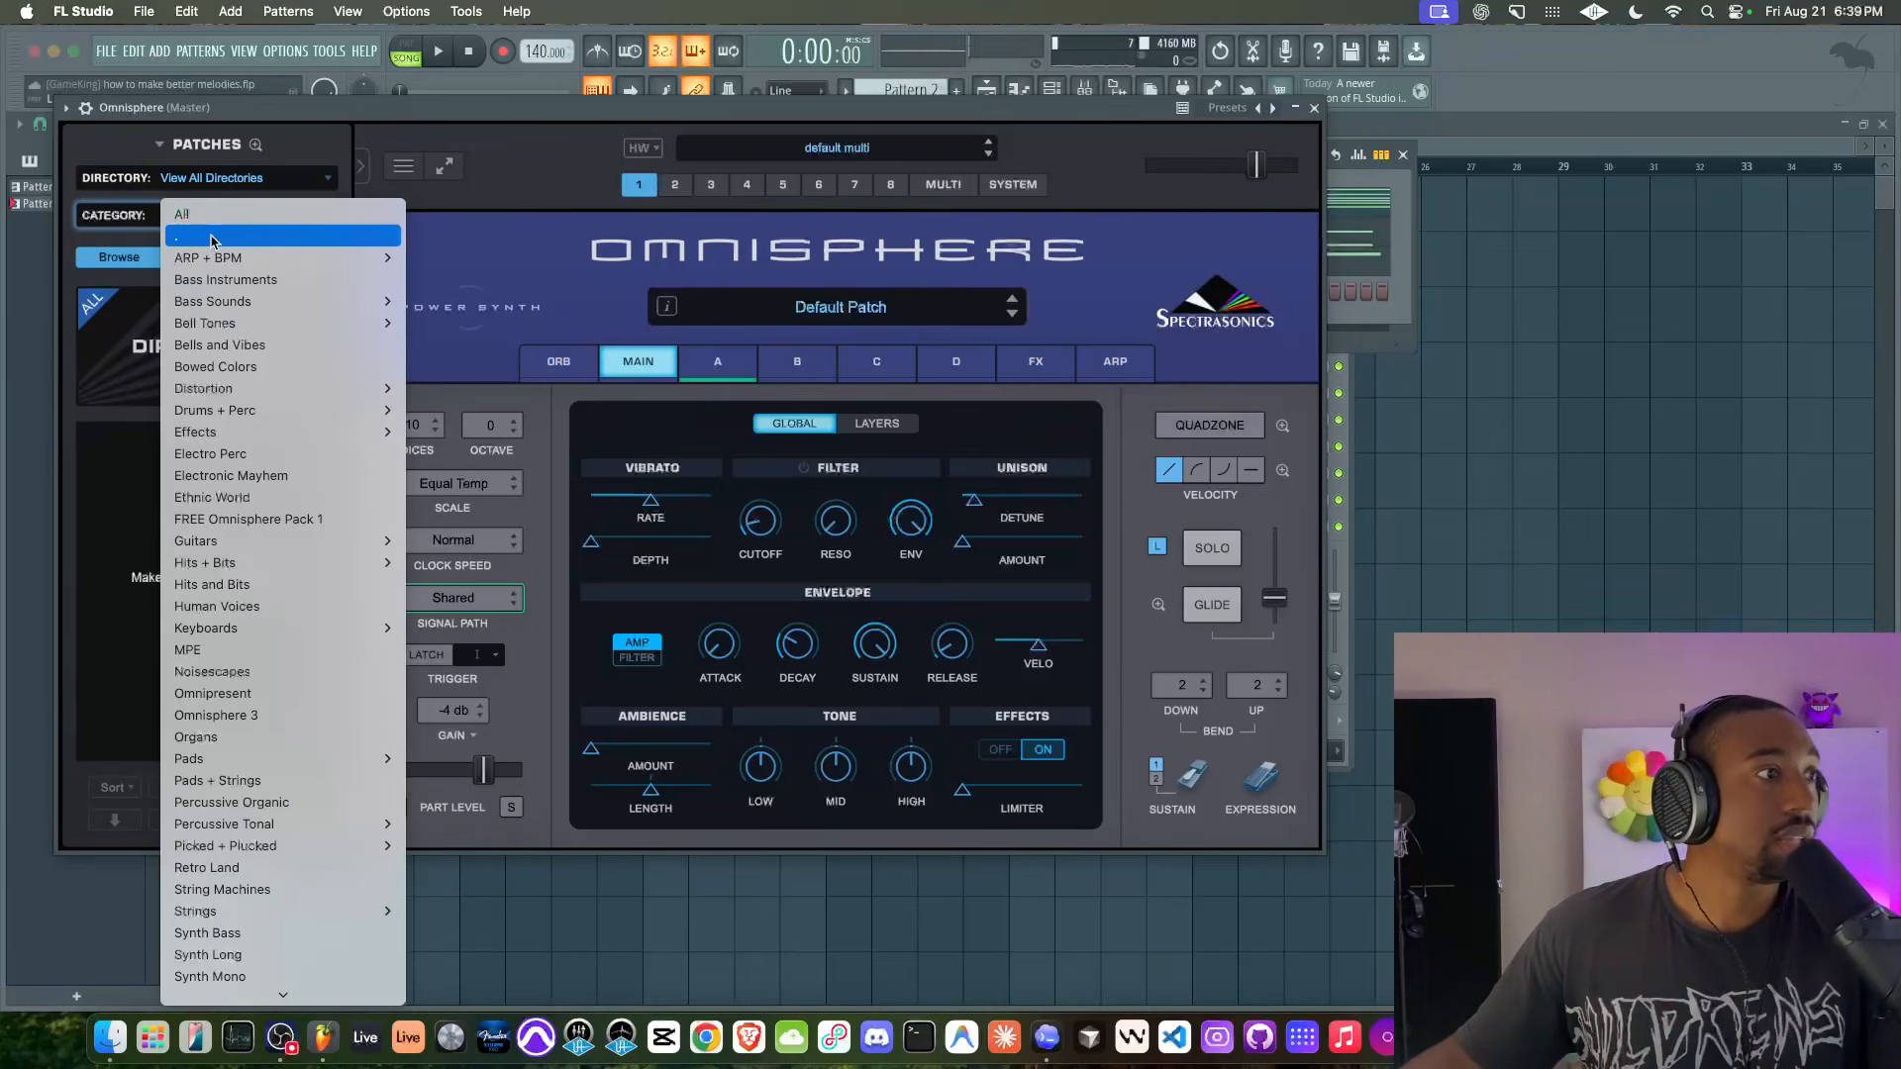
click(198, 215)
- Search the Omnisphere patches for "oscar bass", load OSCar Bass 3 and route the channel to mixer track 6
click(197, 258)
click(191, 293)
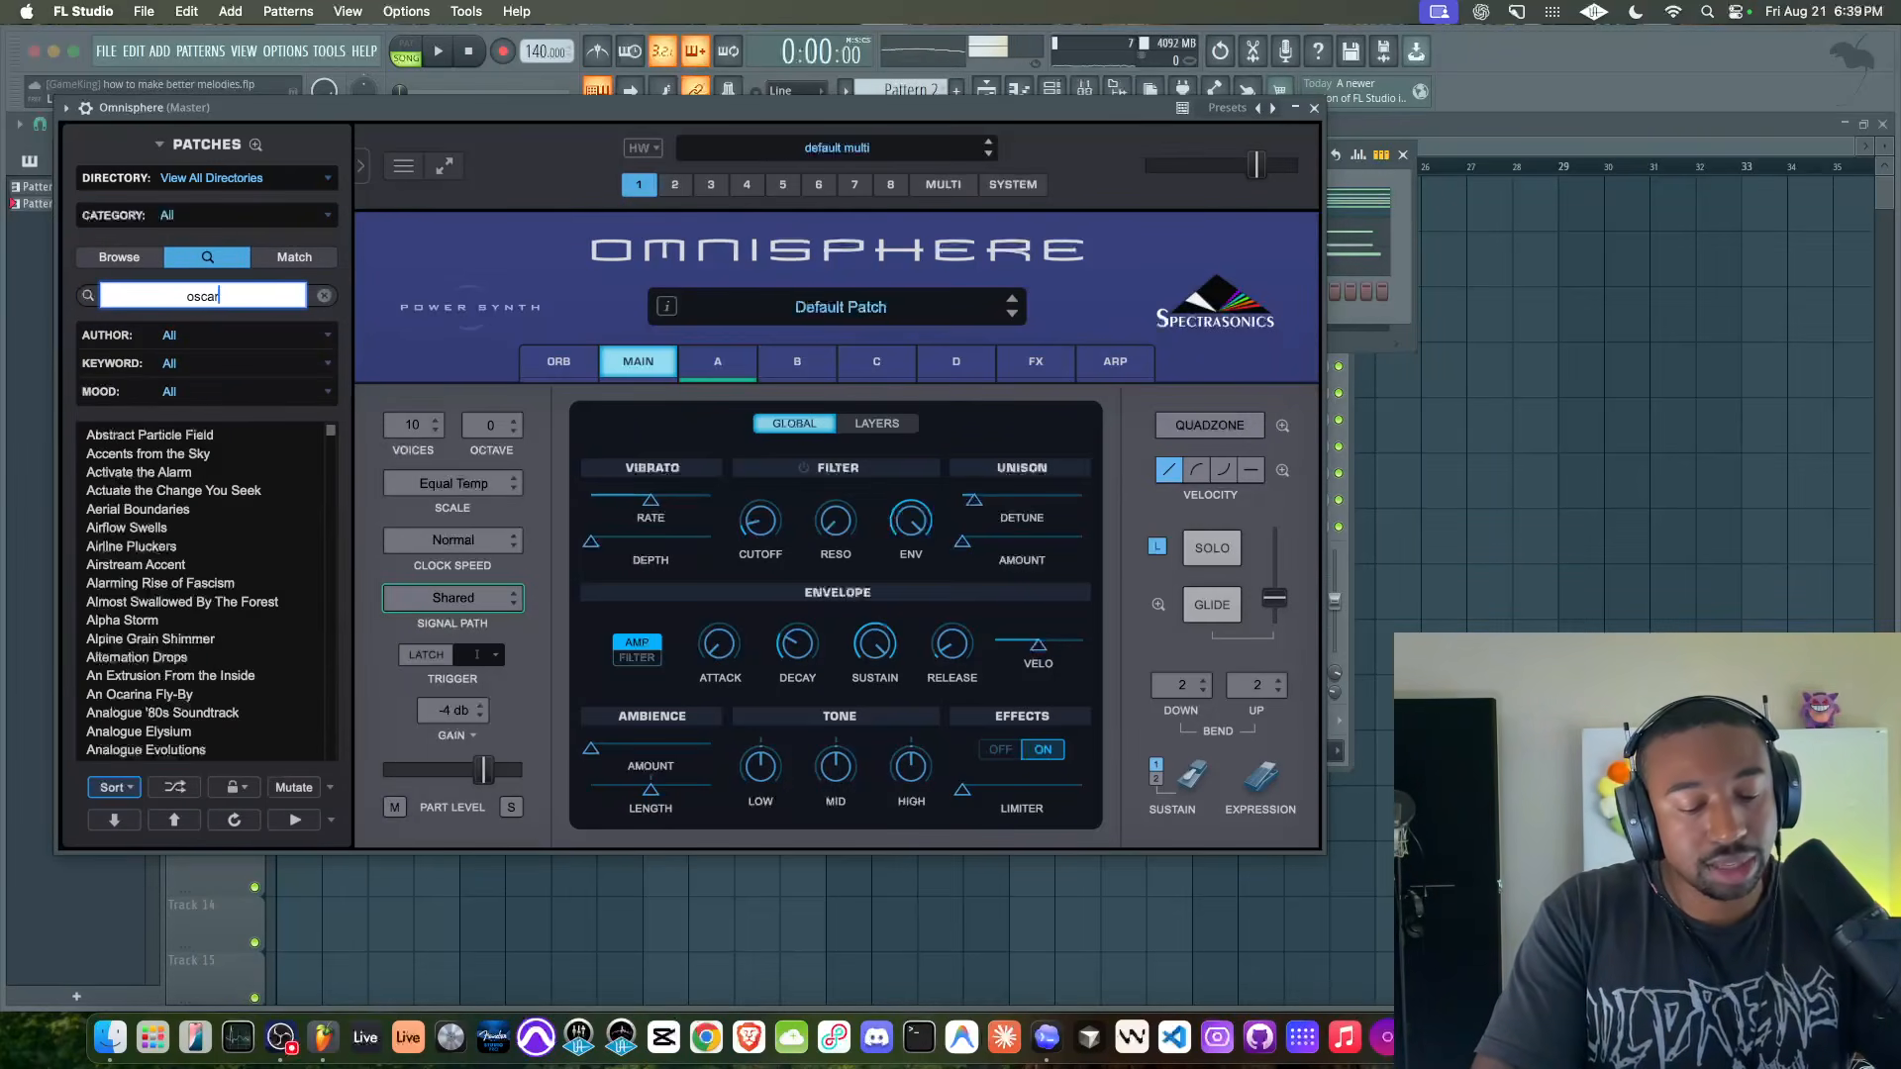
text(oscar bass)
key(Return)
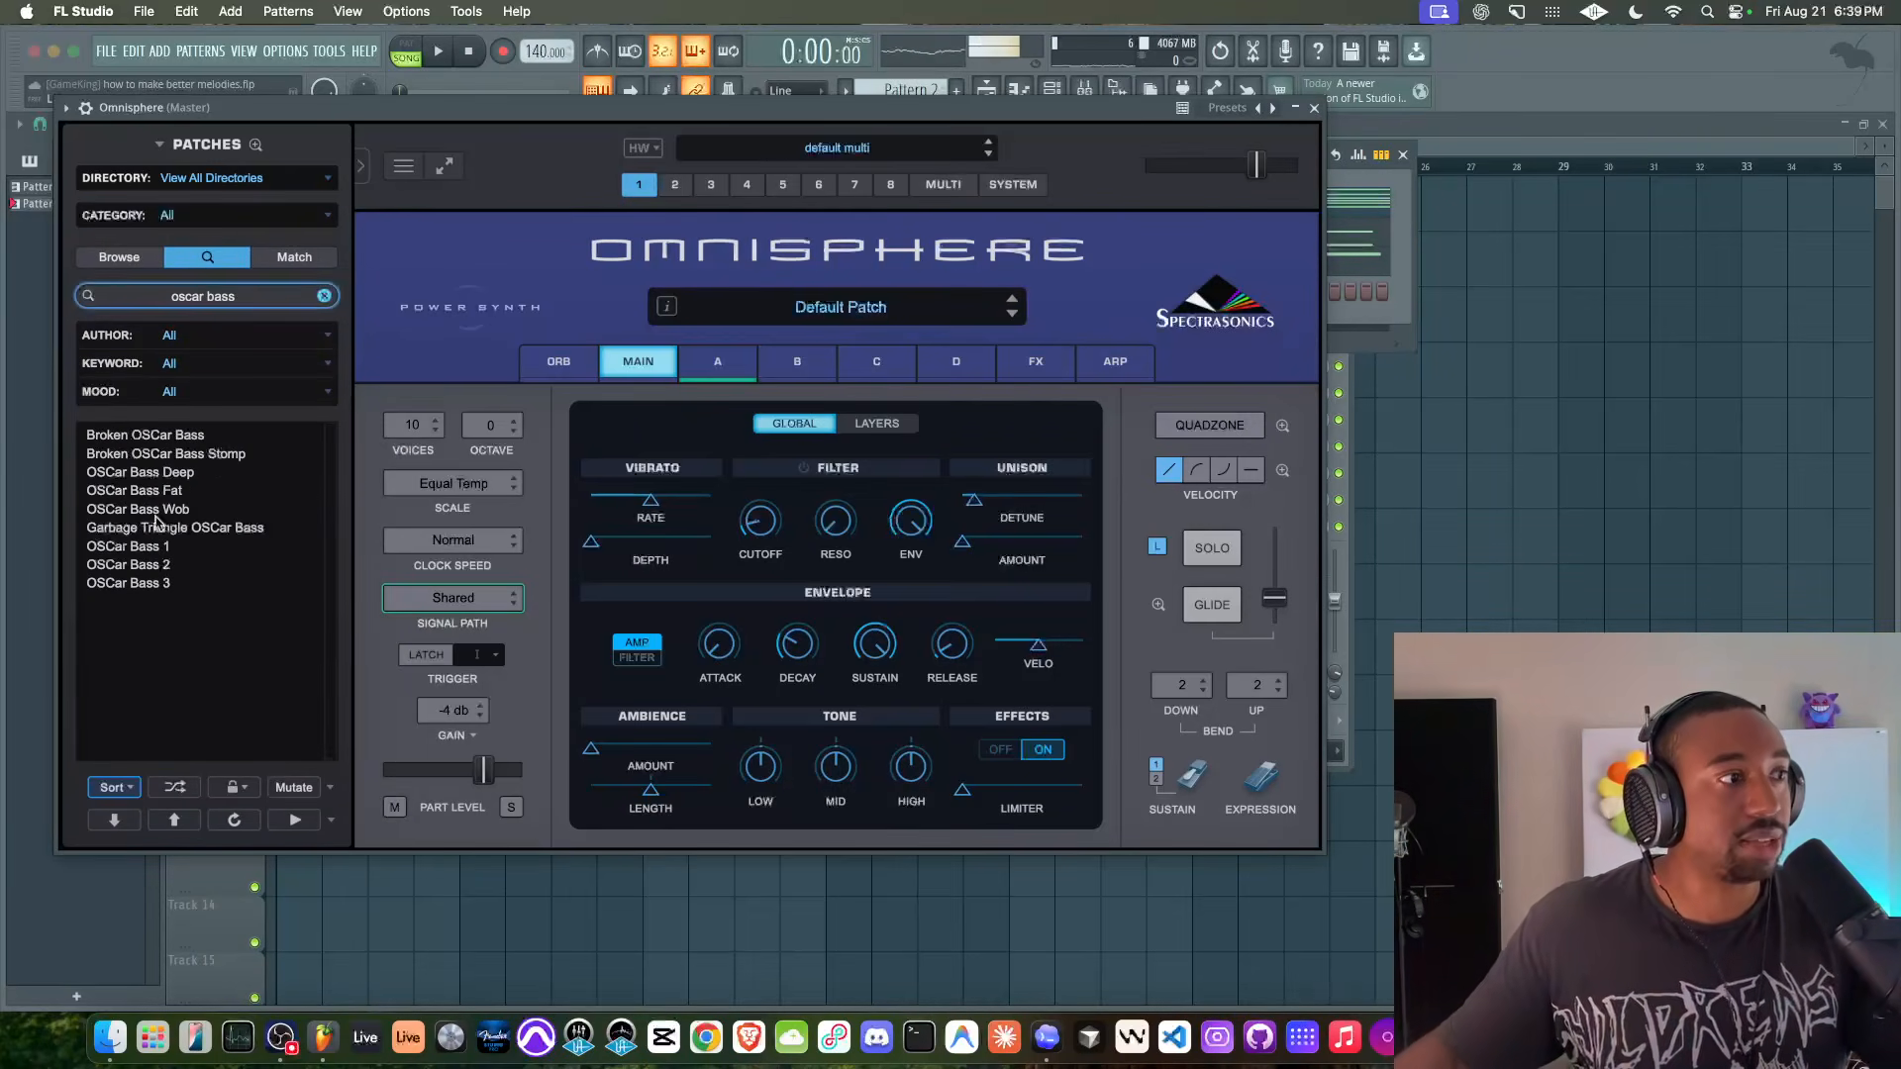
click(129, 583)
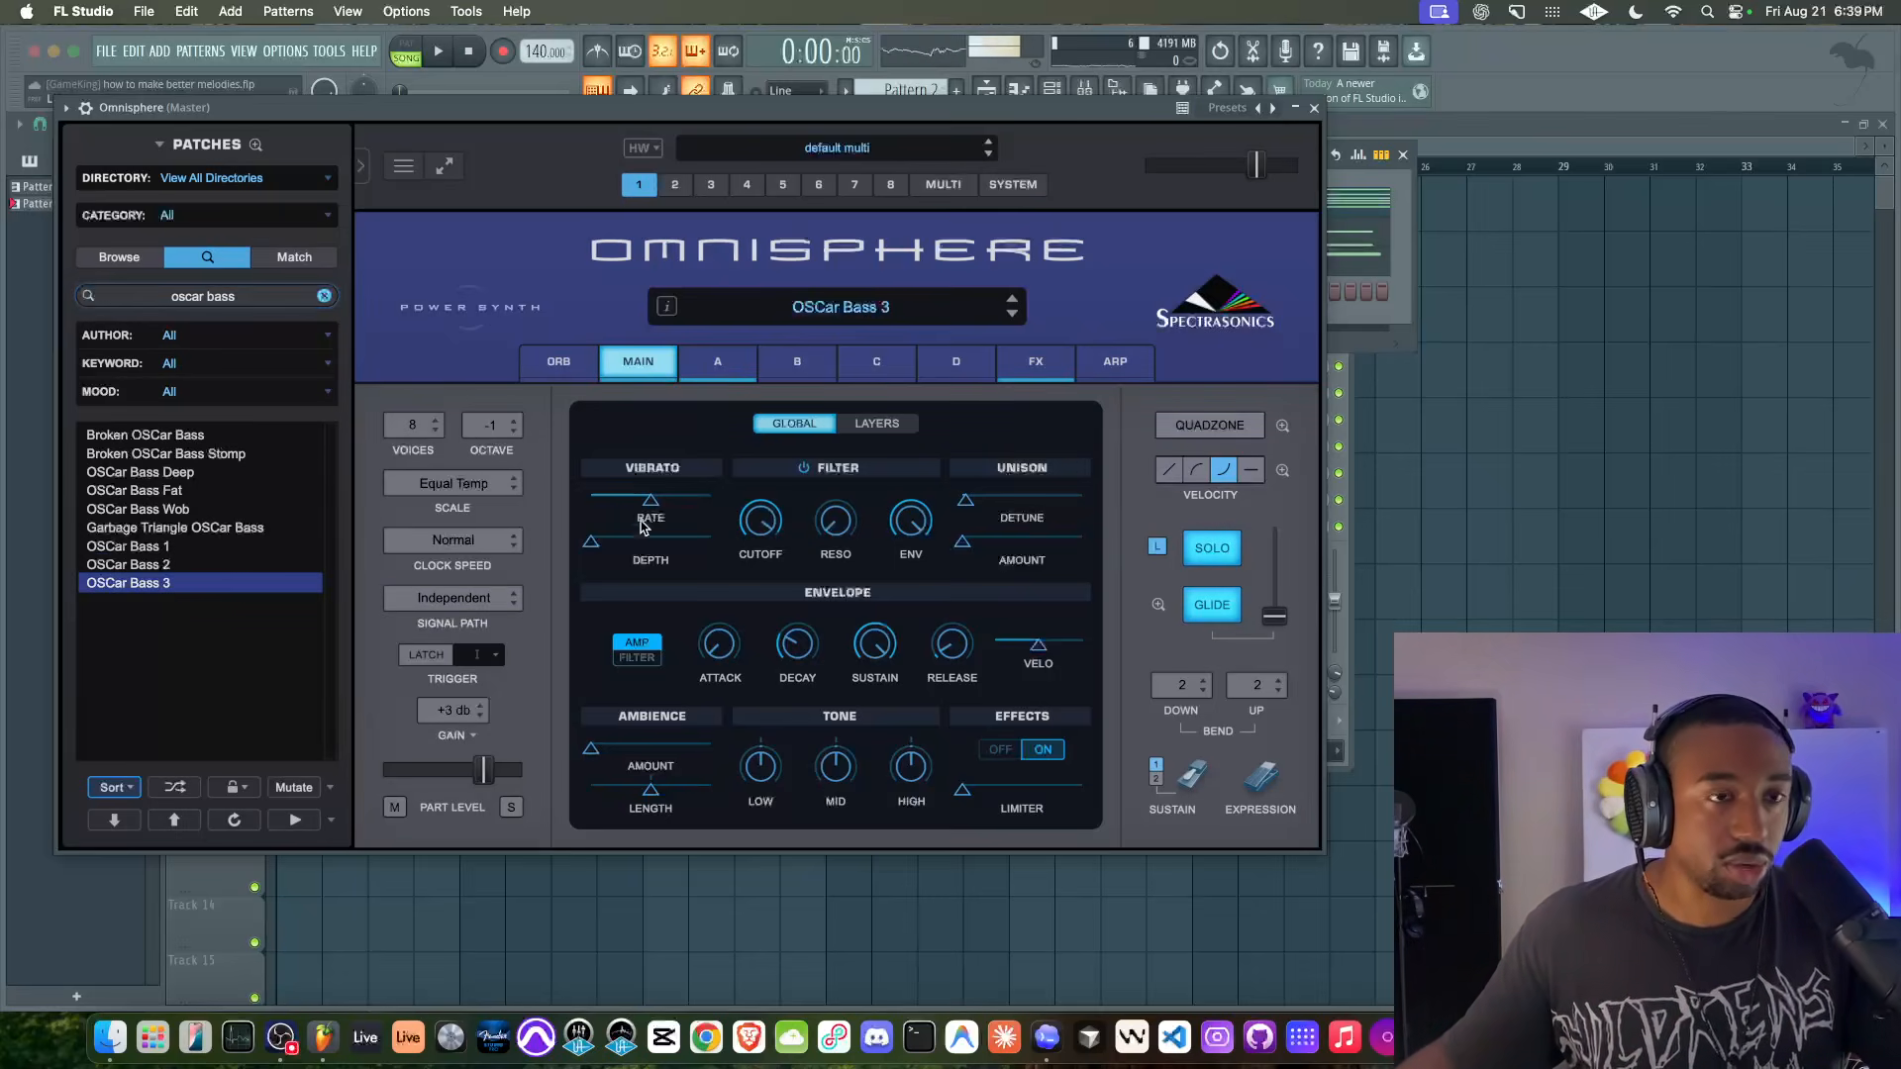
click(1315, 108)
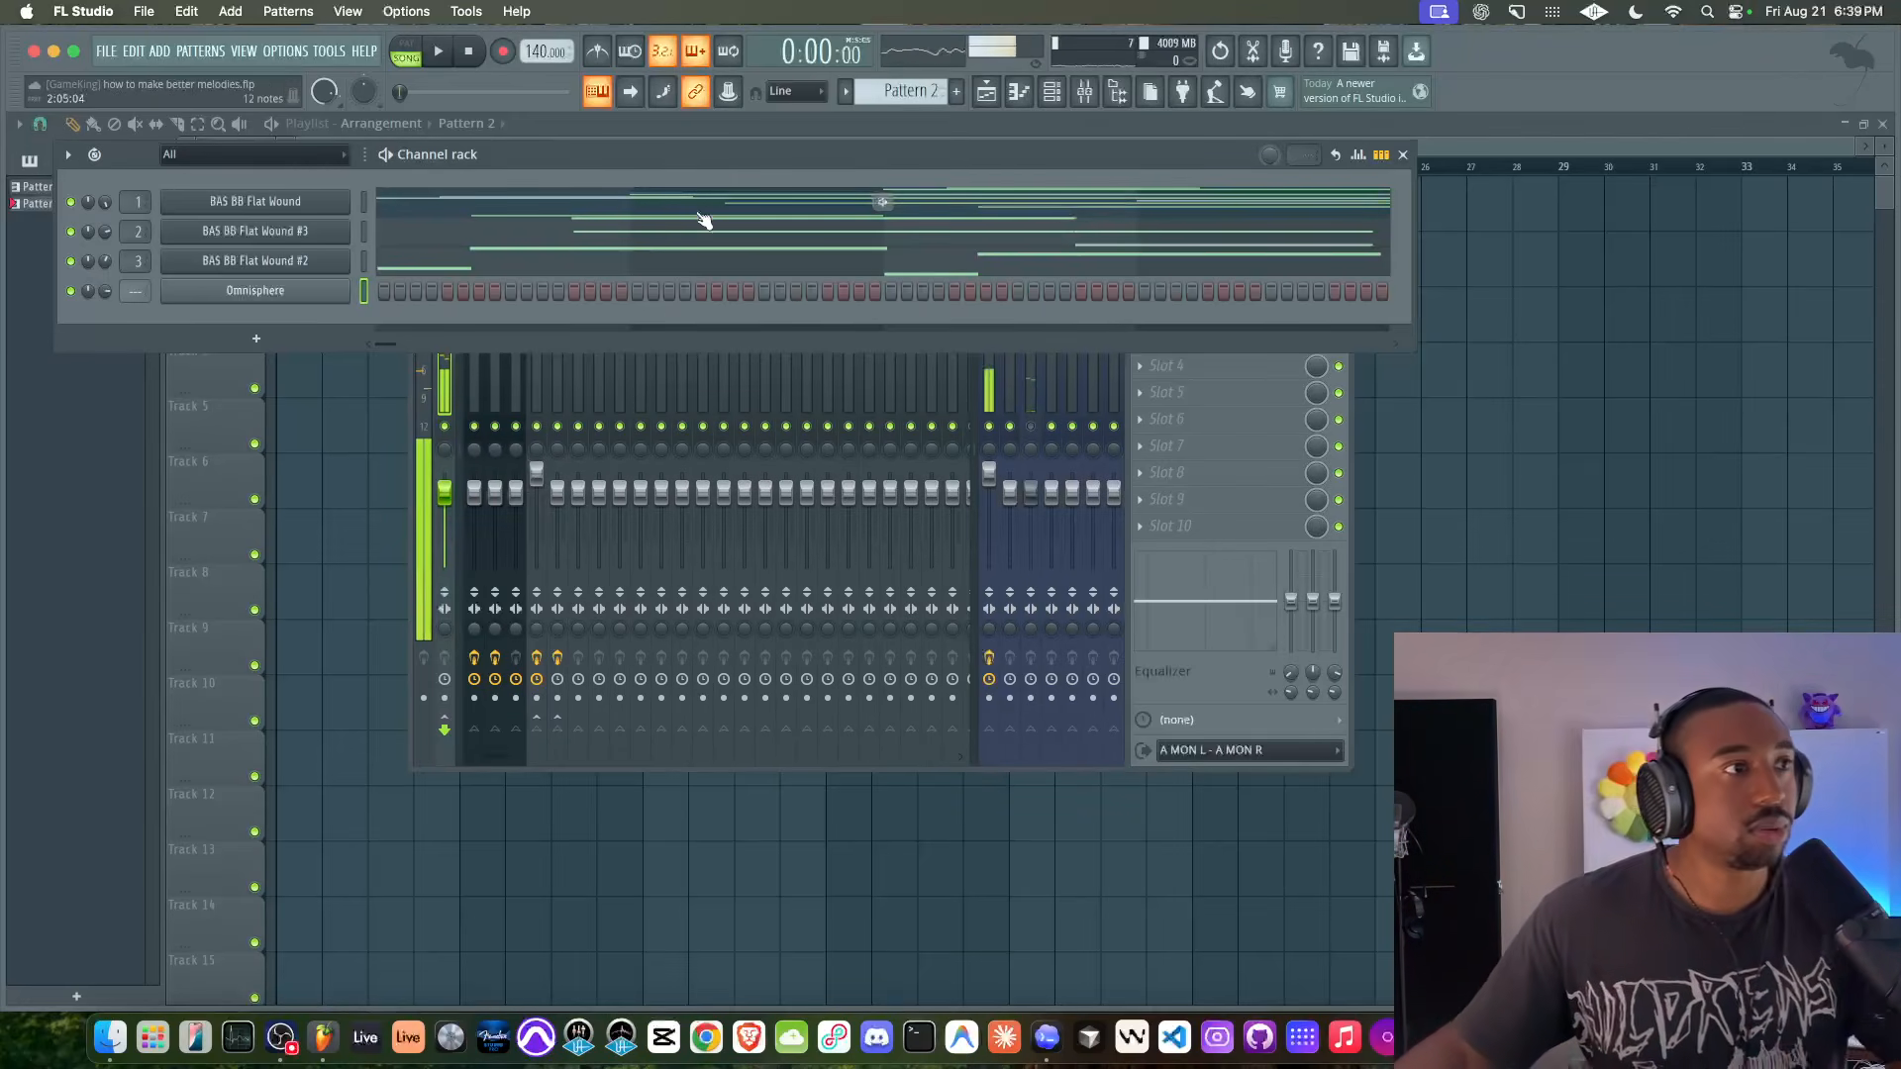
key(super+l)
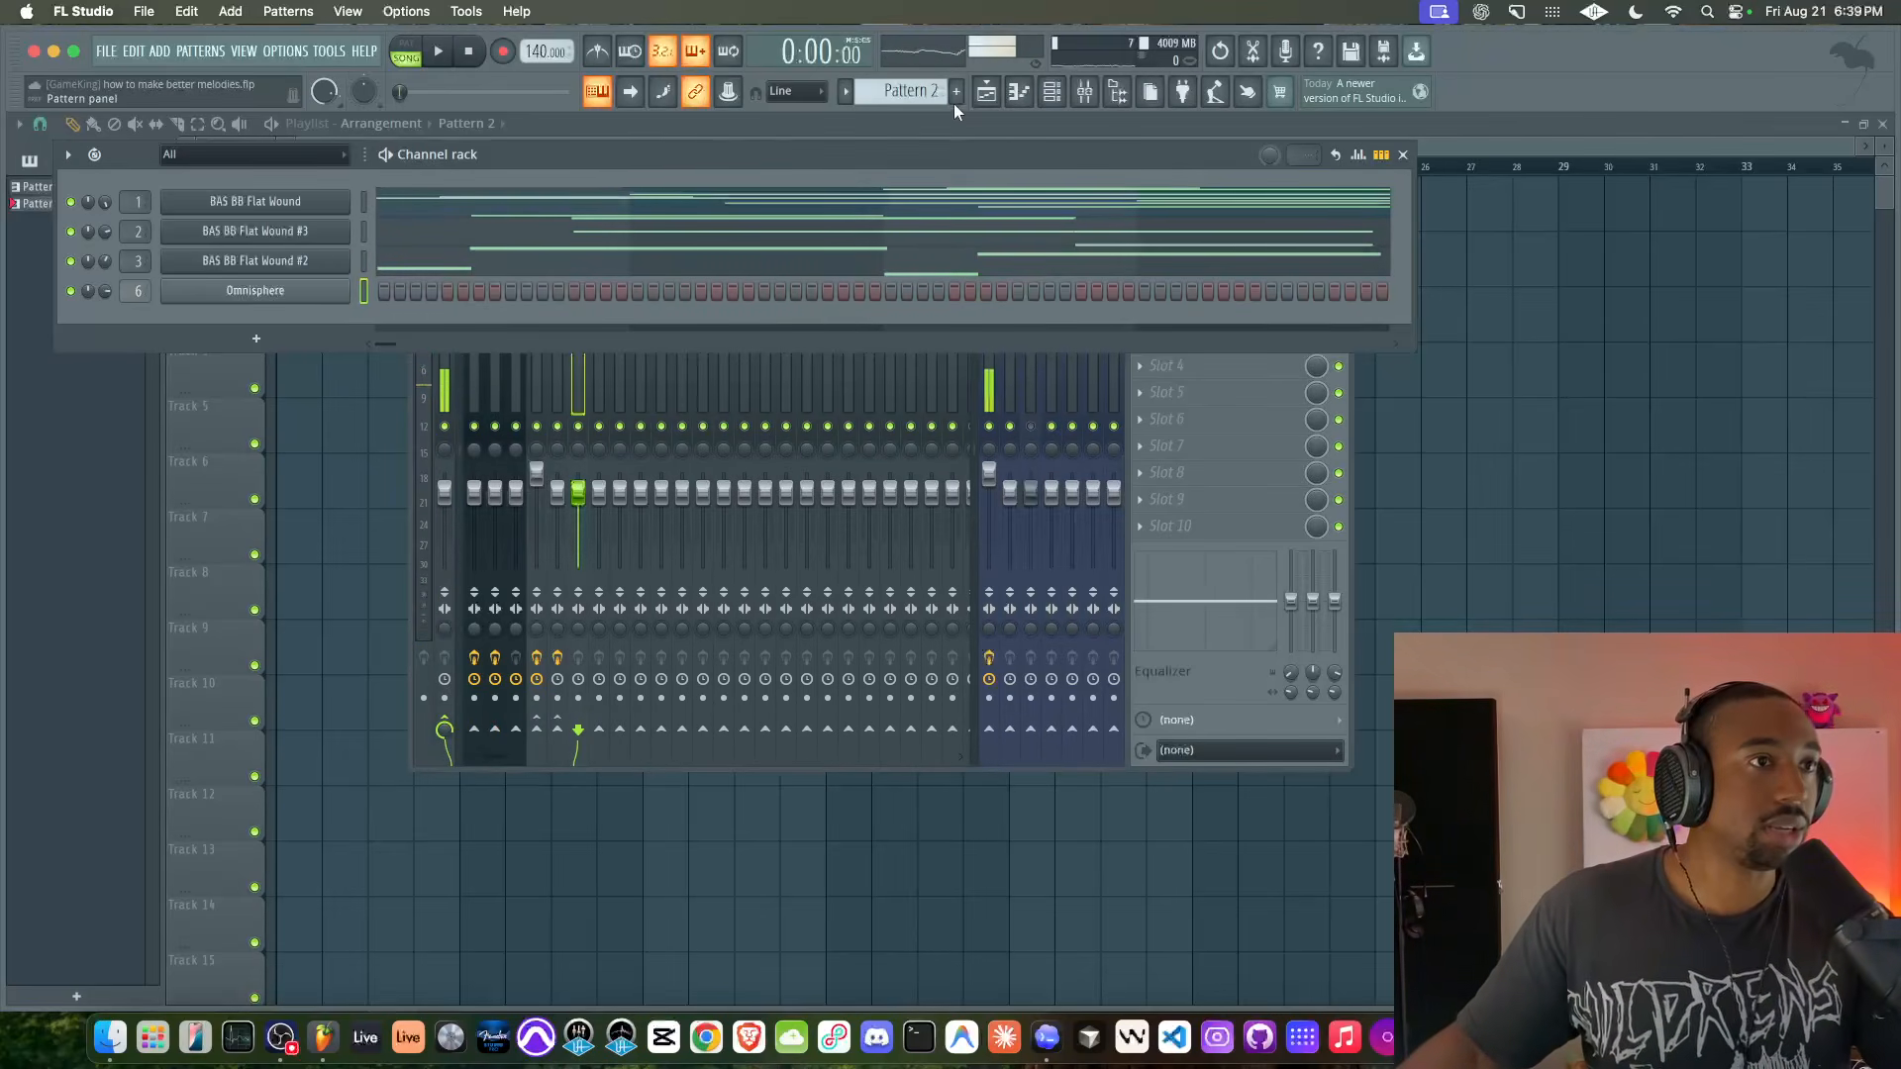
- Try recording an Omnisphere bass take into a new Pattern 3 and delete its clip from Track 2
scroll(912, 90, up, 1)
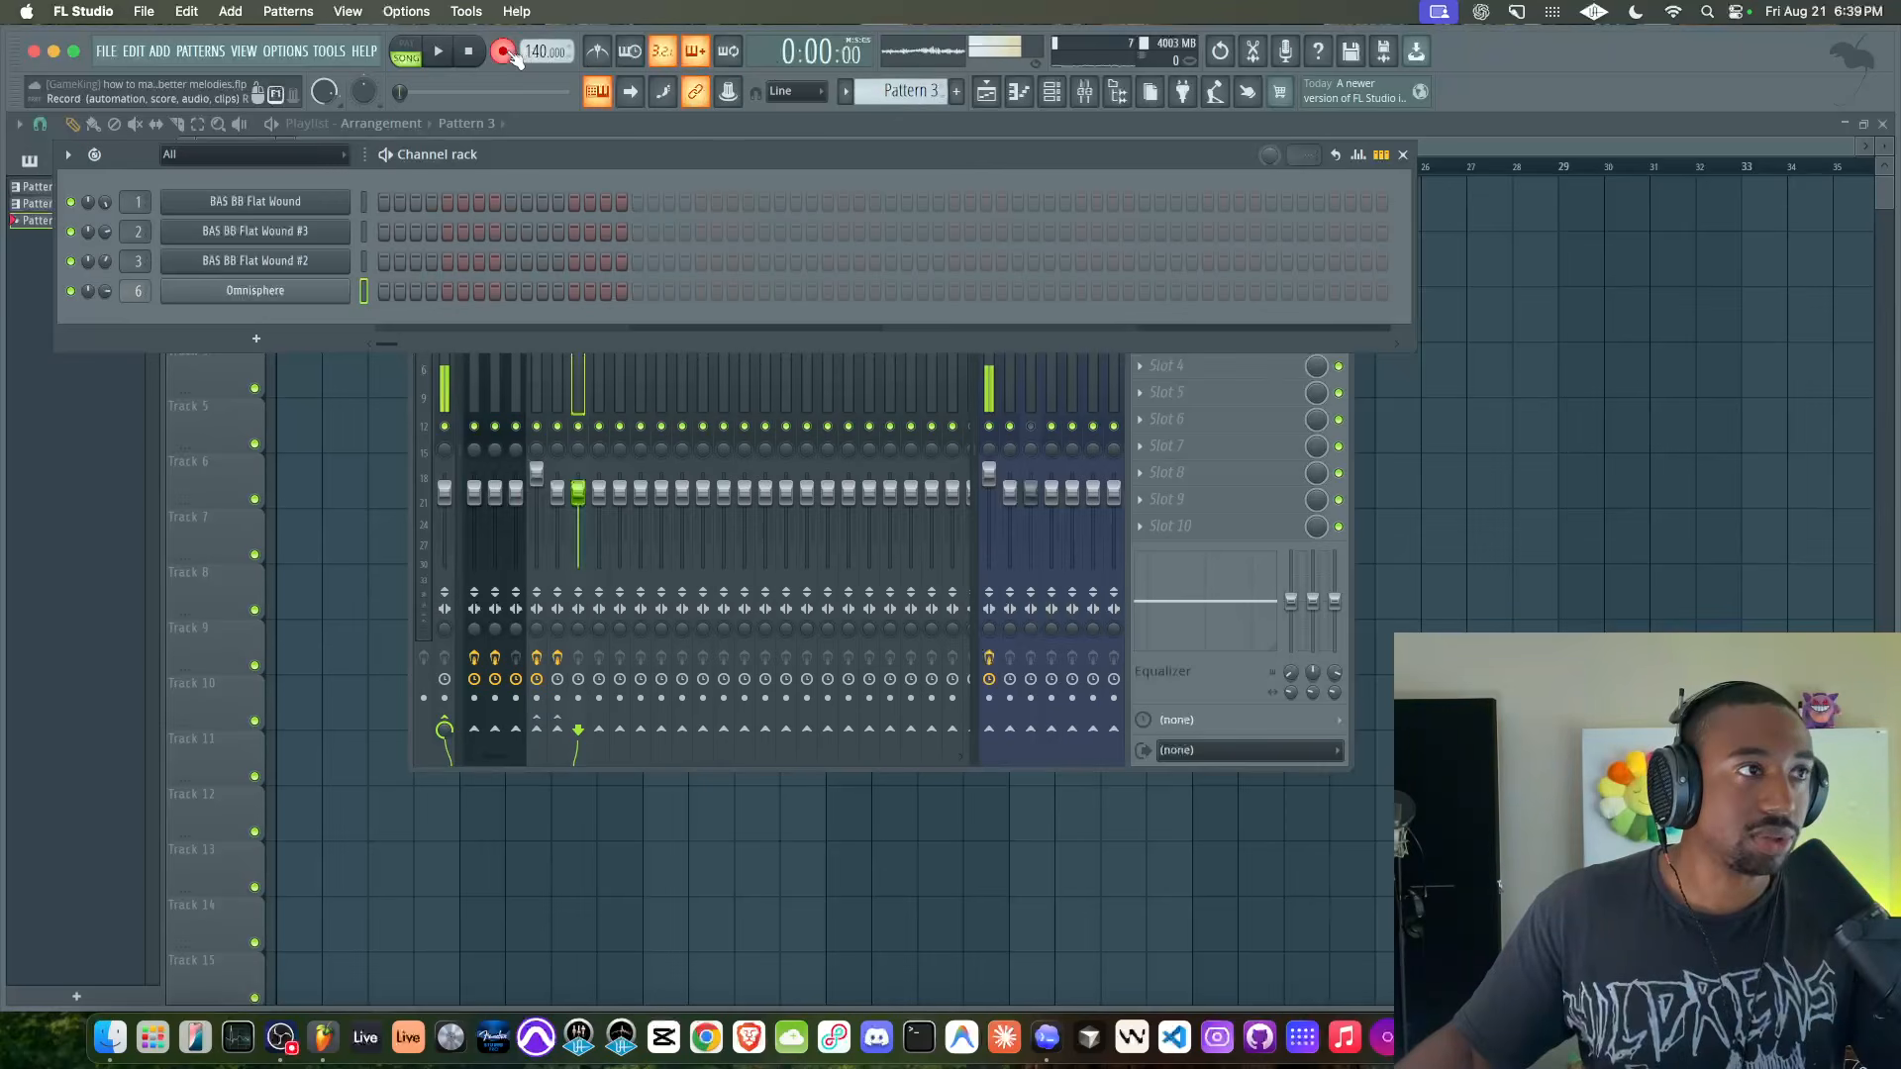
click(369, 426)
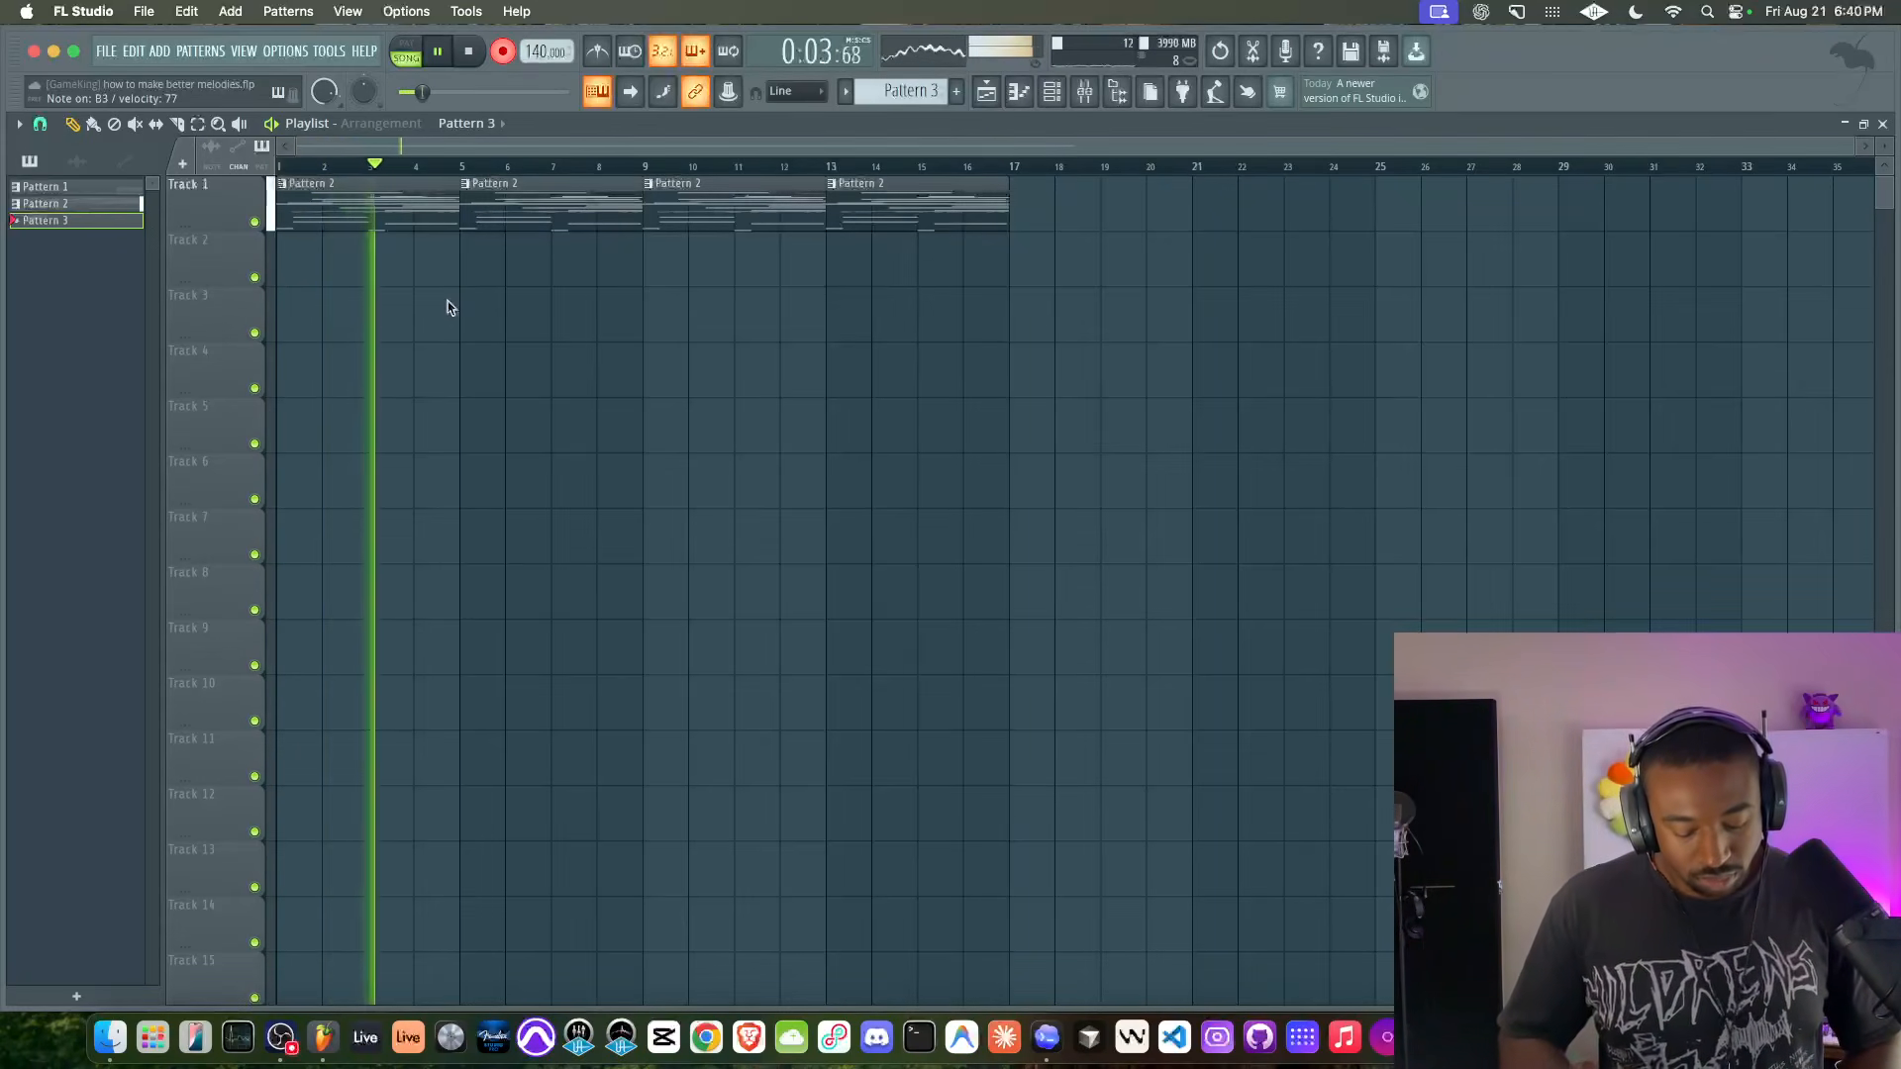
key(space)
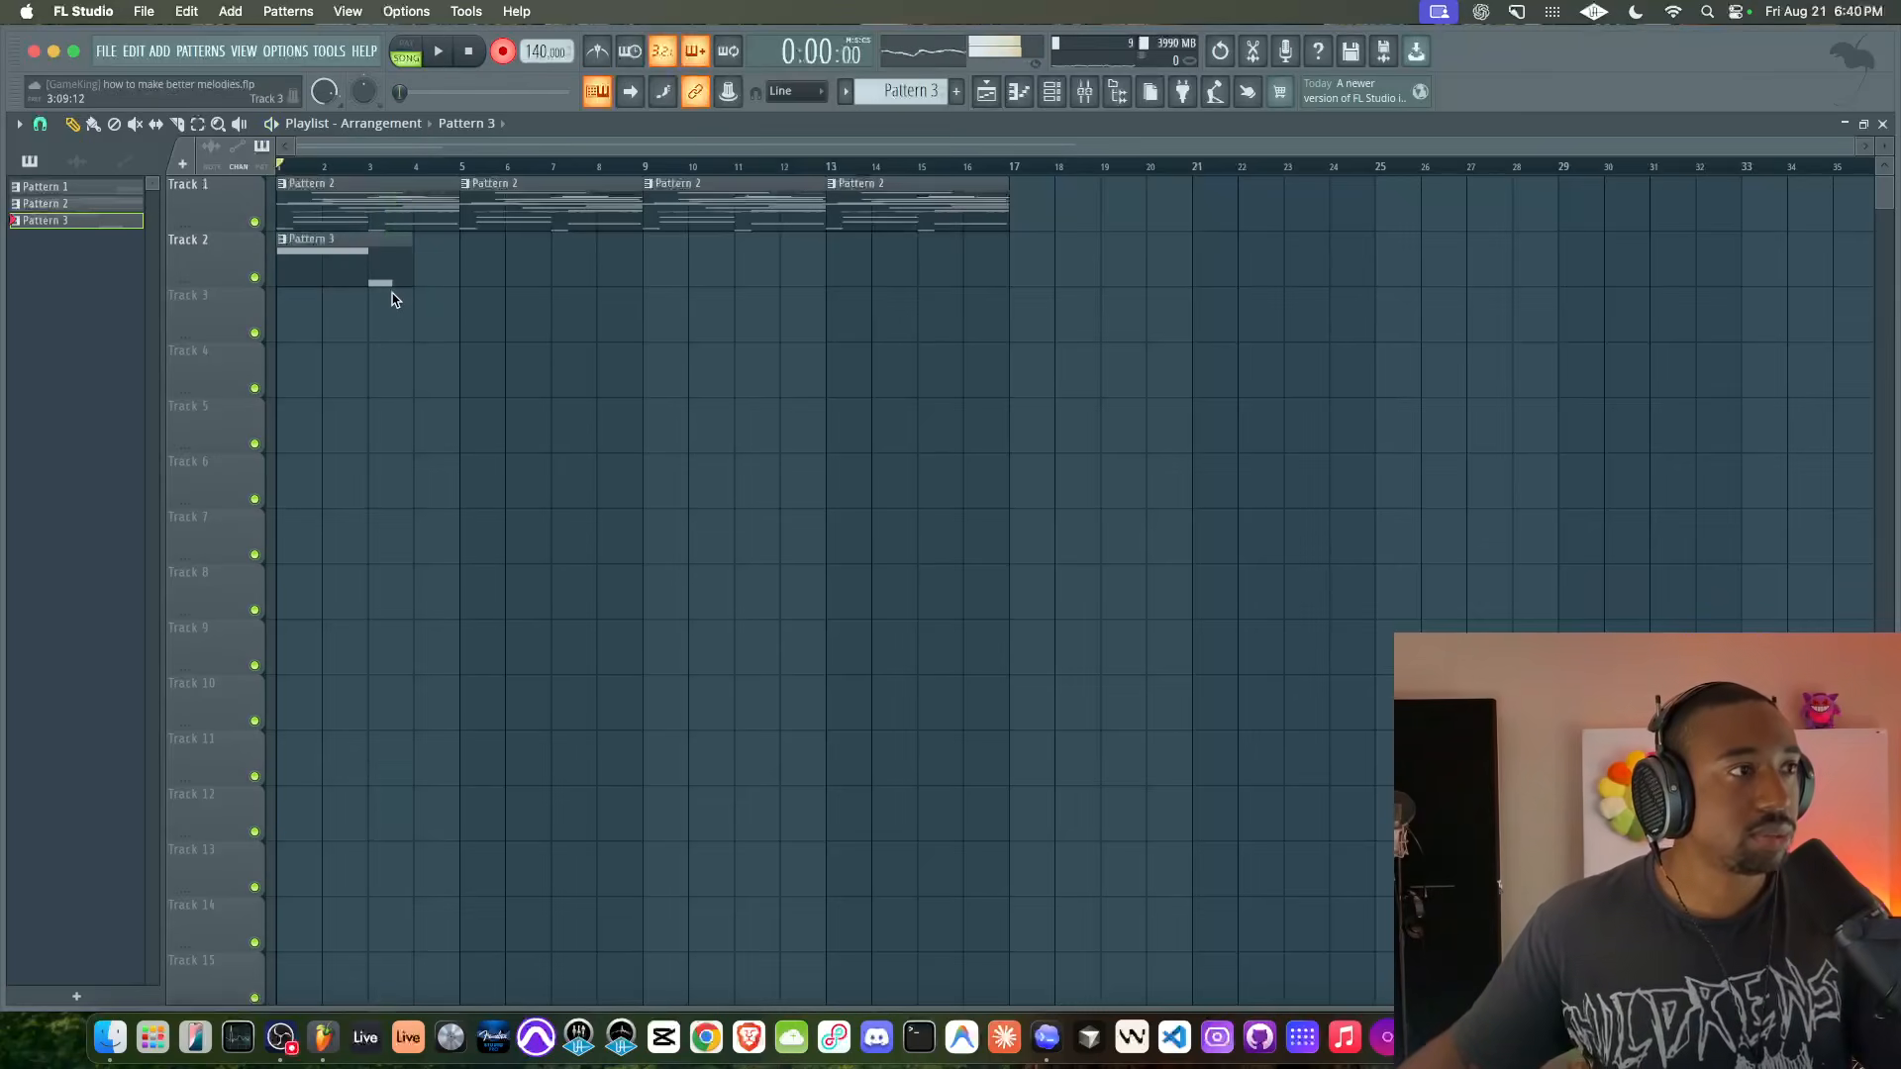
right_click(322, 267)
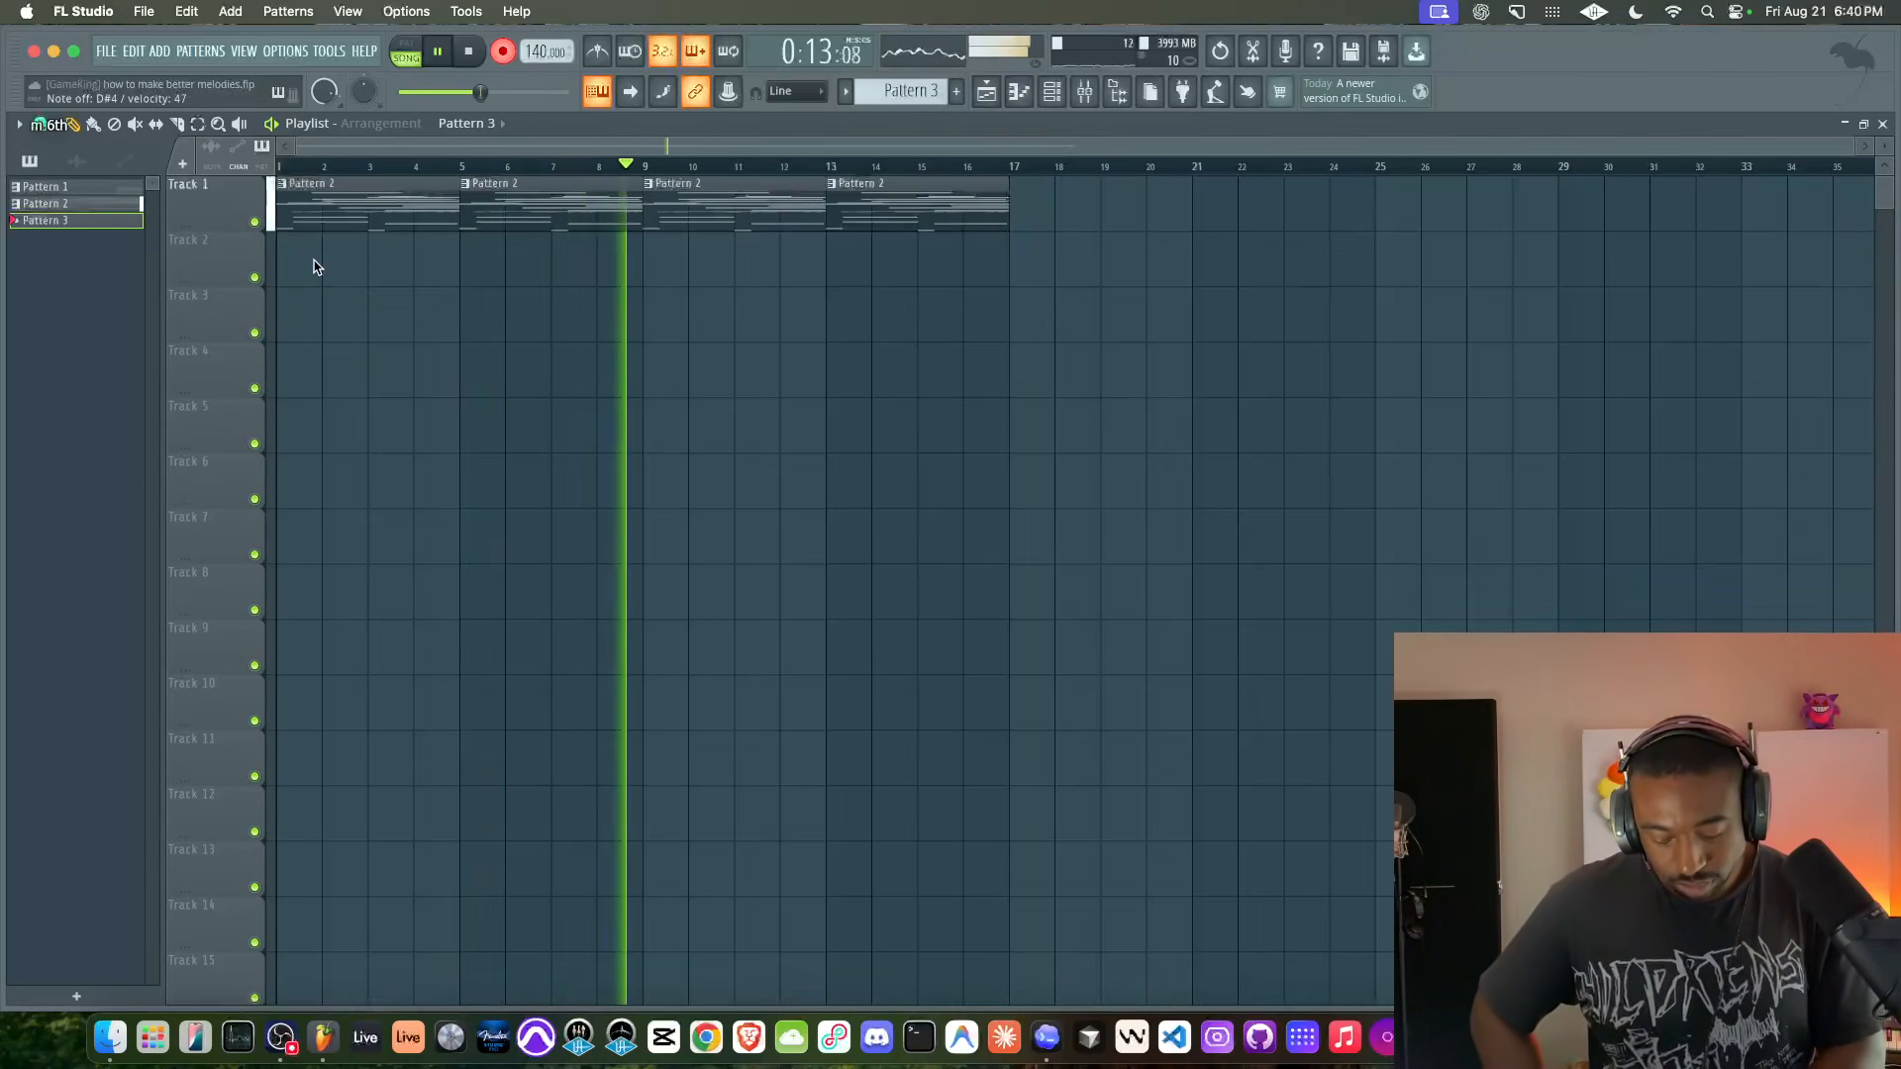
- Record an eight-bar Omnisphere bass take into Pattern 3 using E4, F#4, B4 and D#4, and quantize its notes
click(312, 266)
key(space)
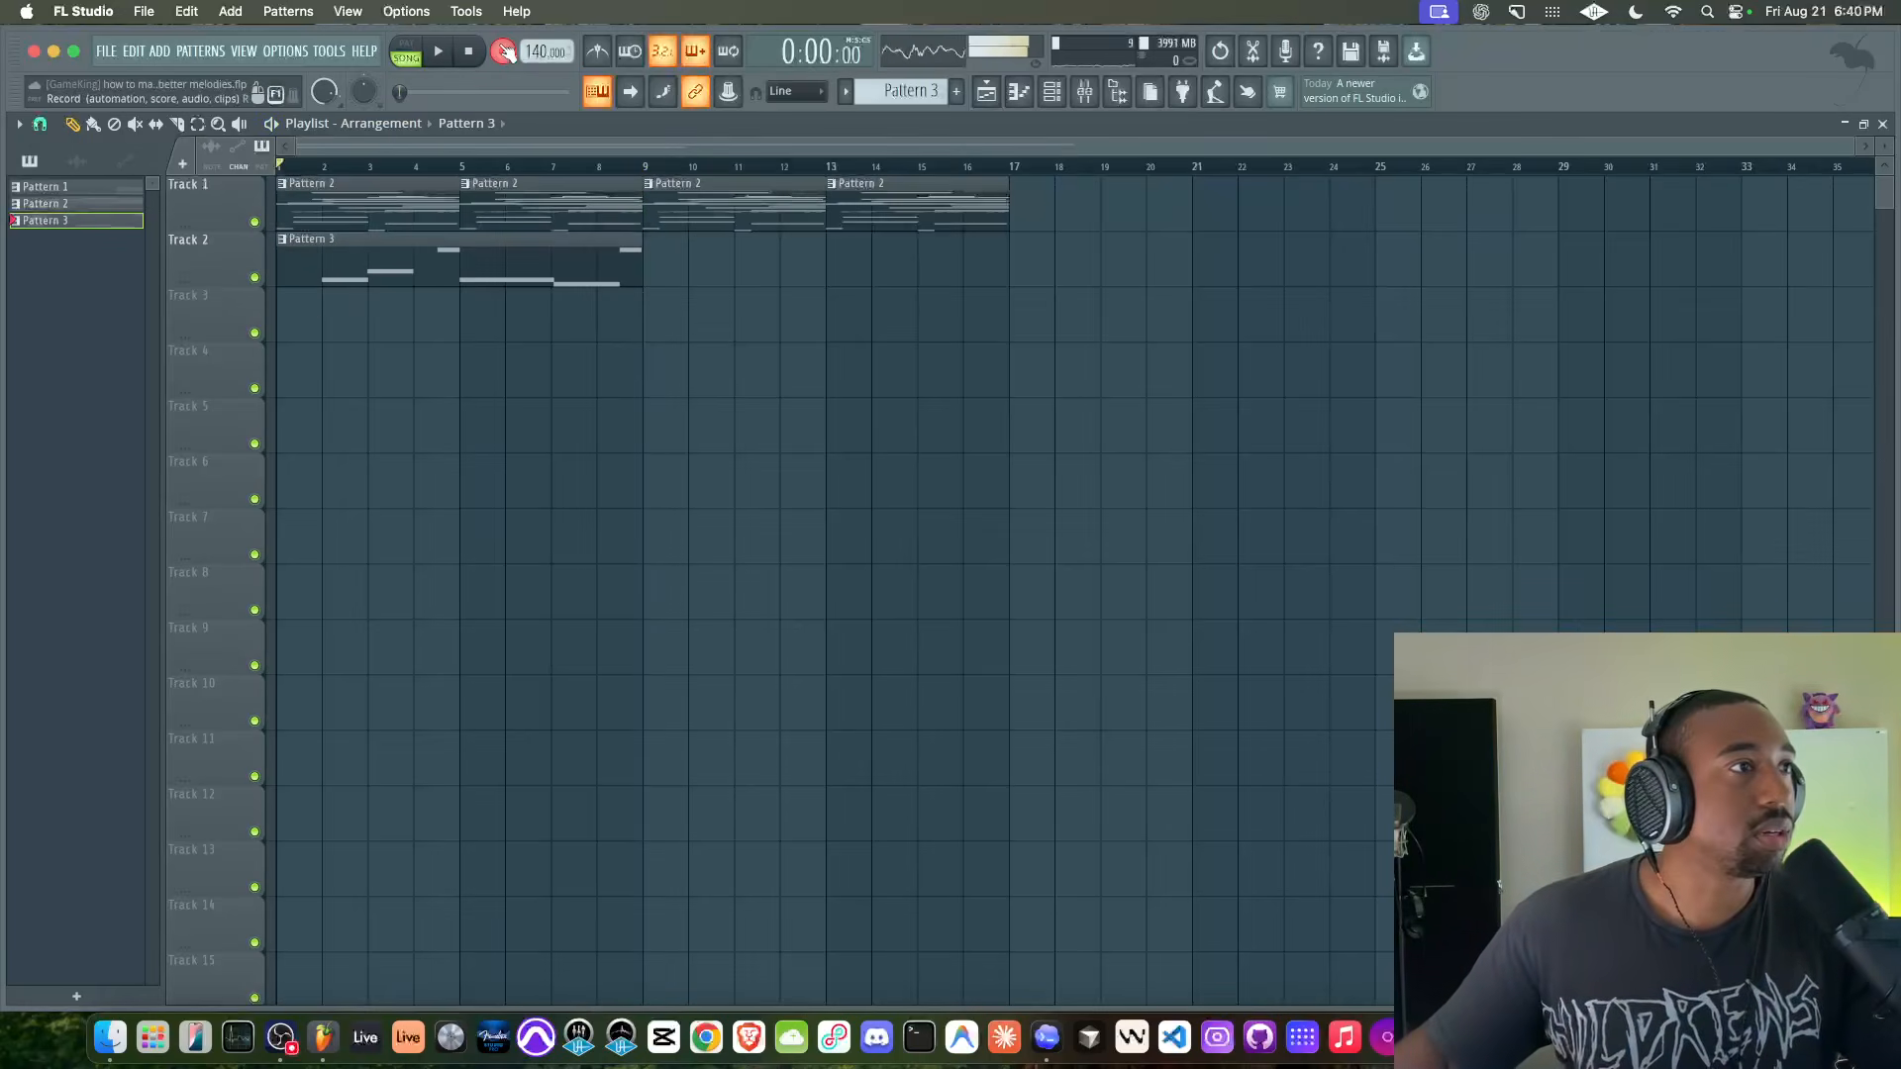
double_click(396, 257)
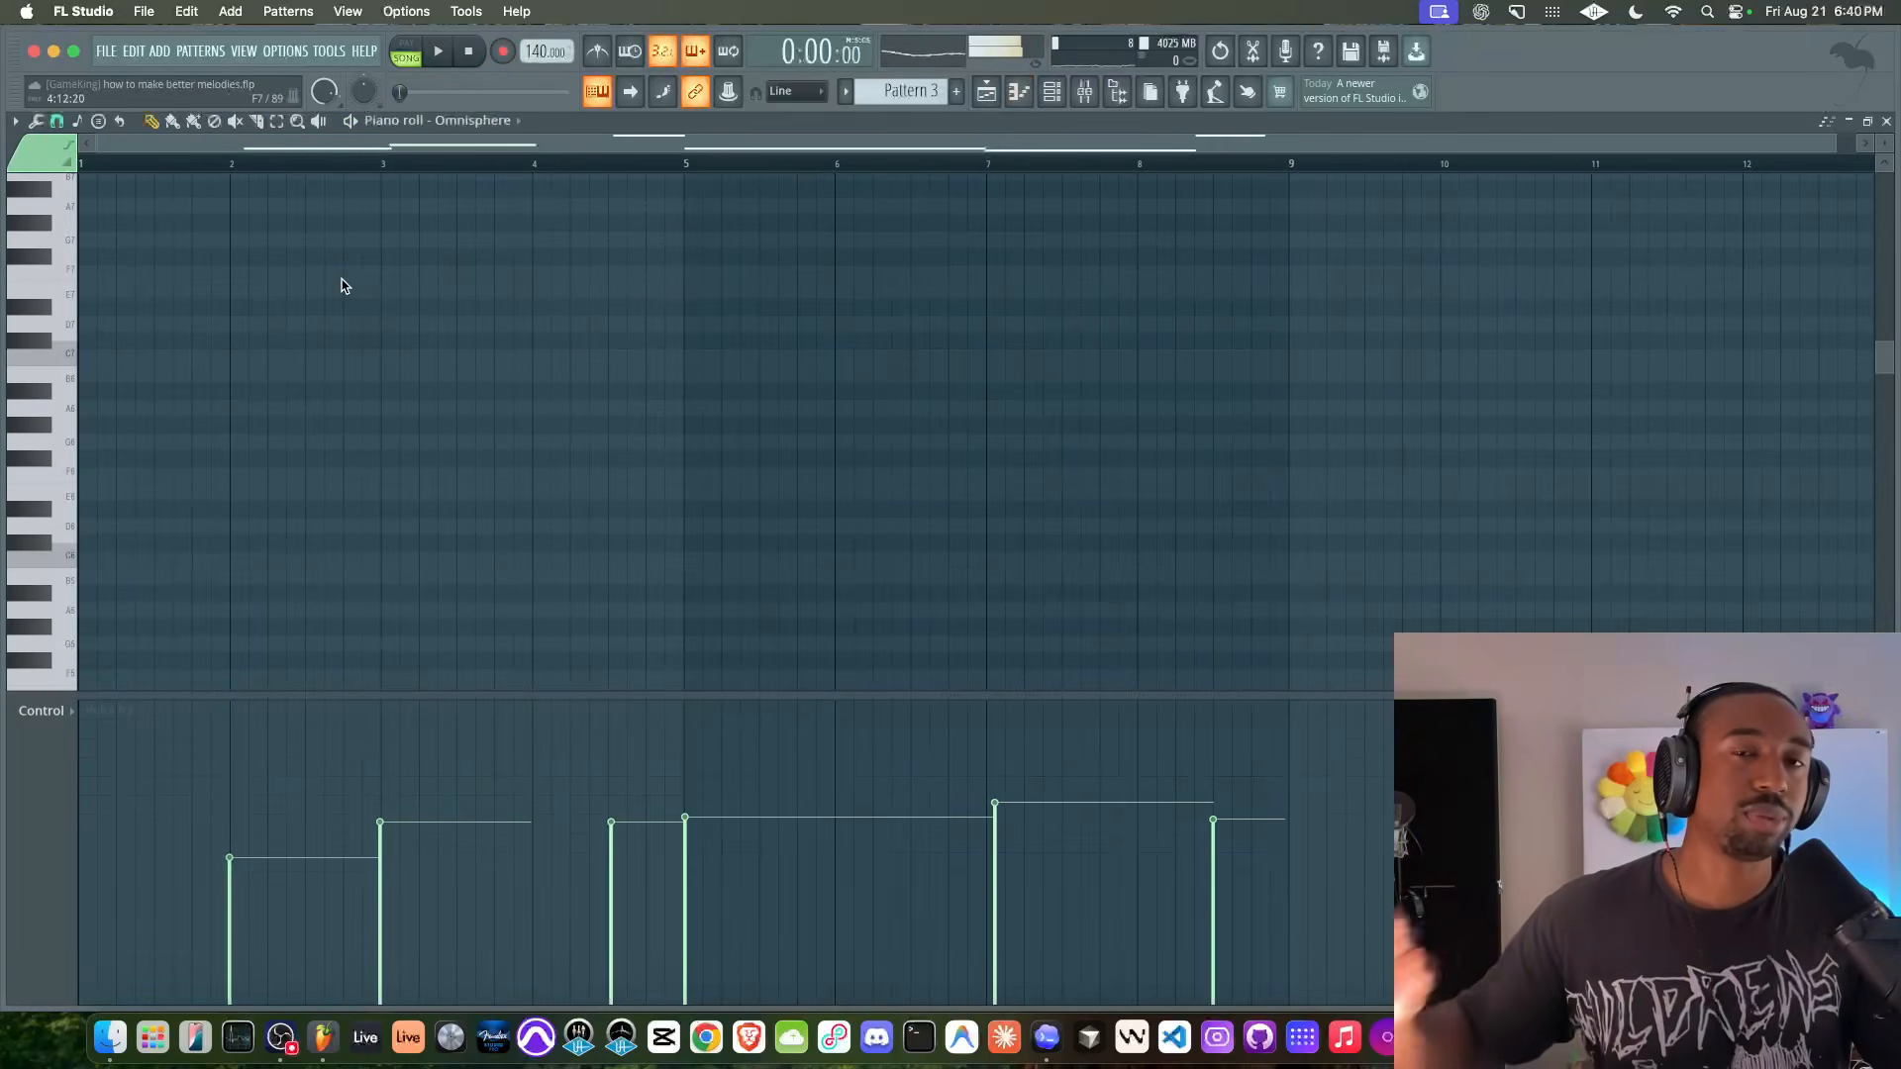
scroll(344, 286, down, 5)
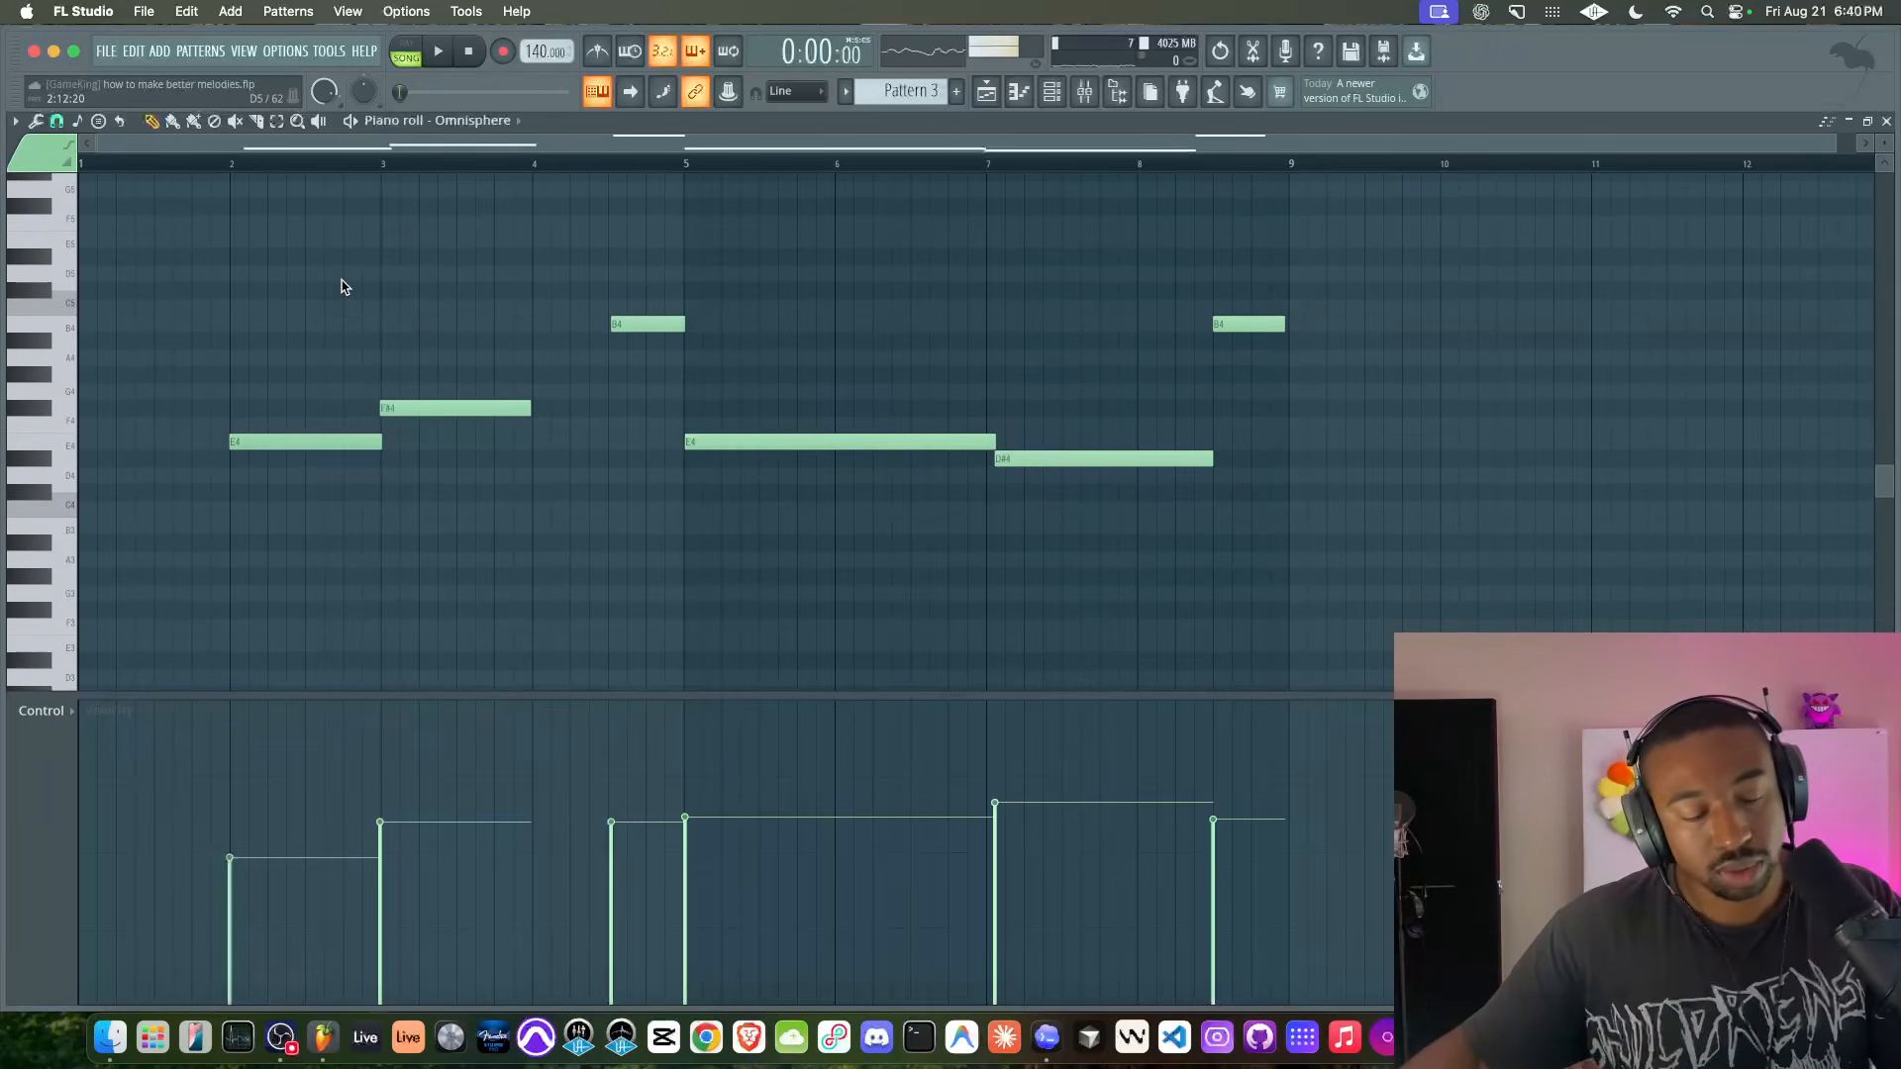
key(shift+q)
key(space)
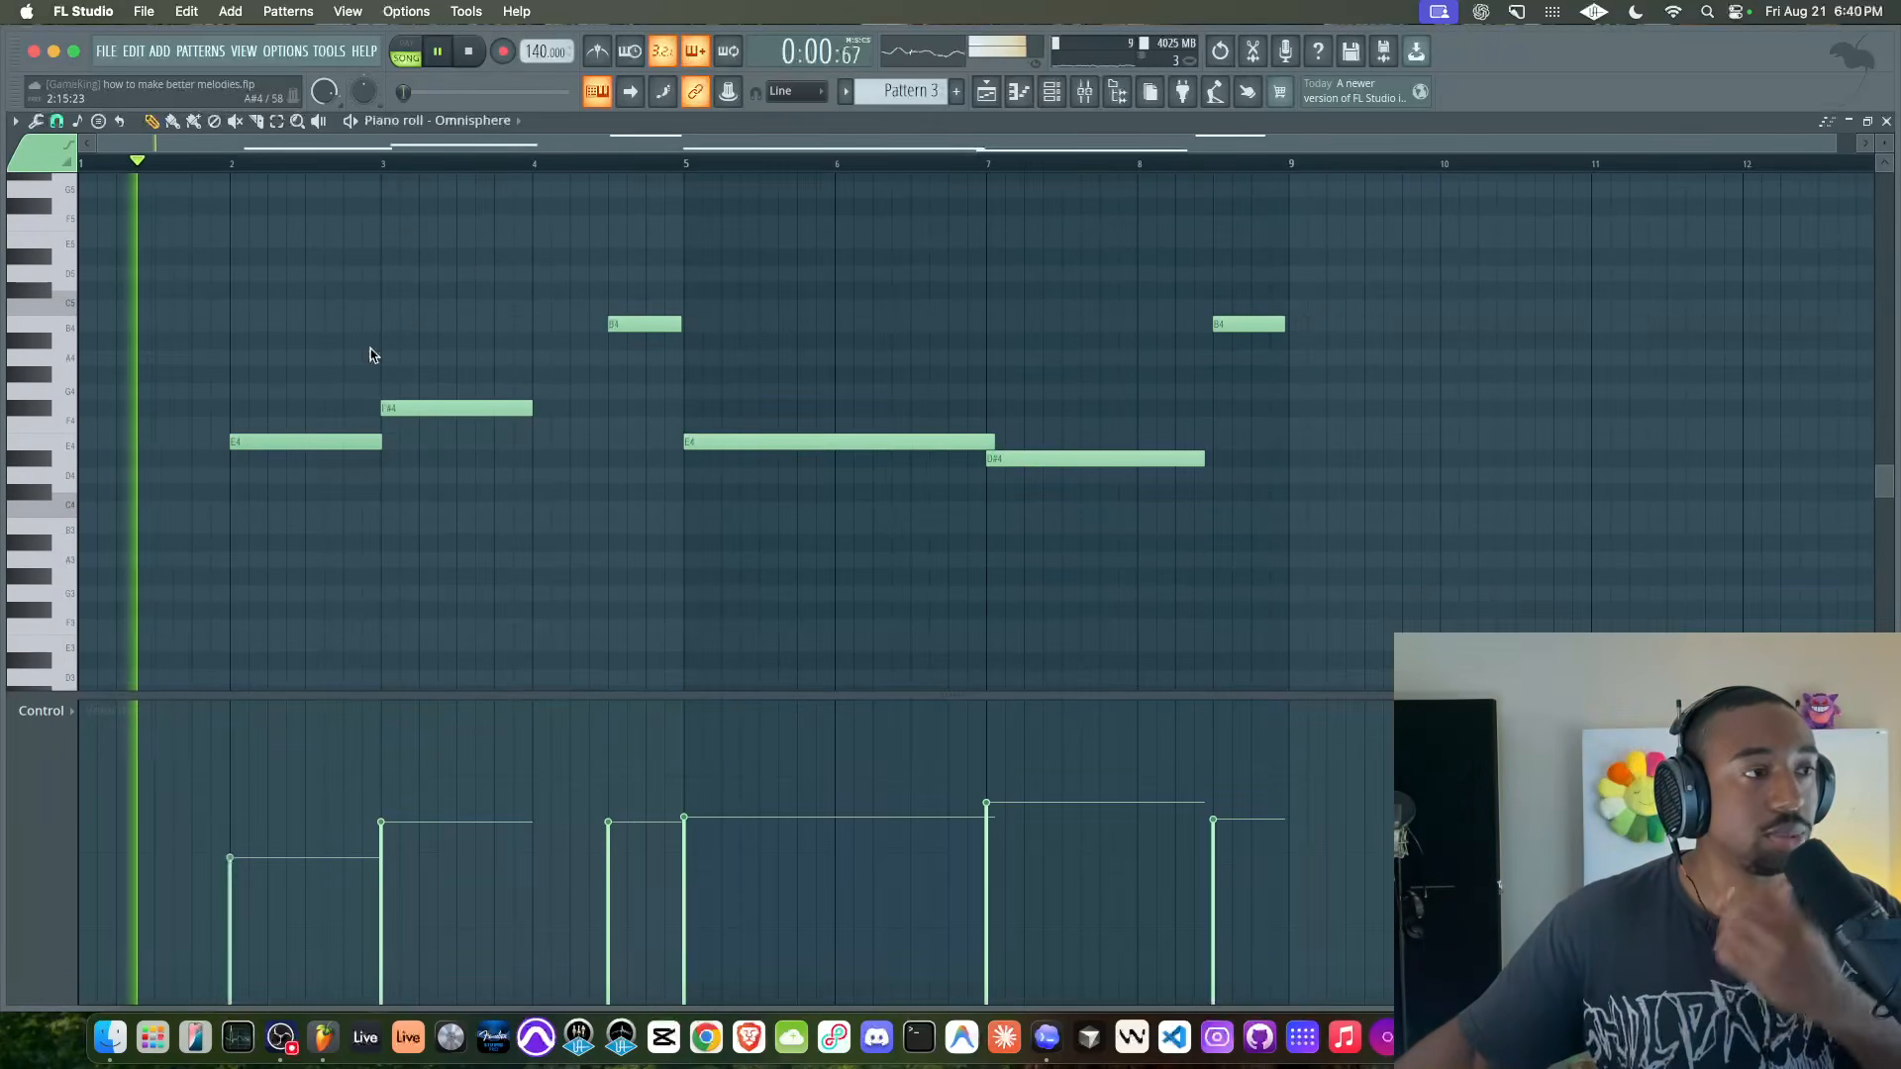
key(space)
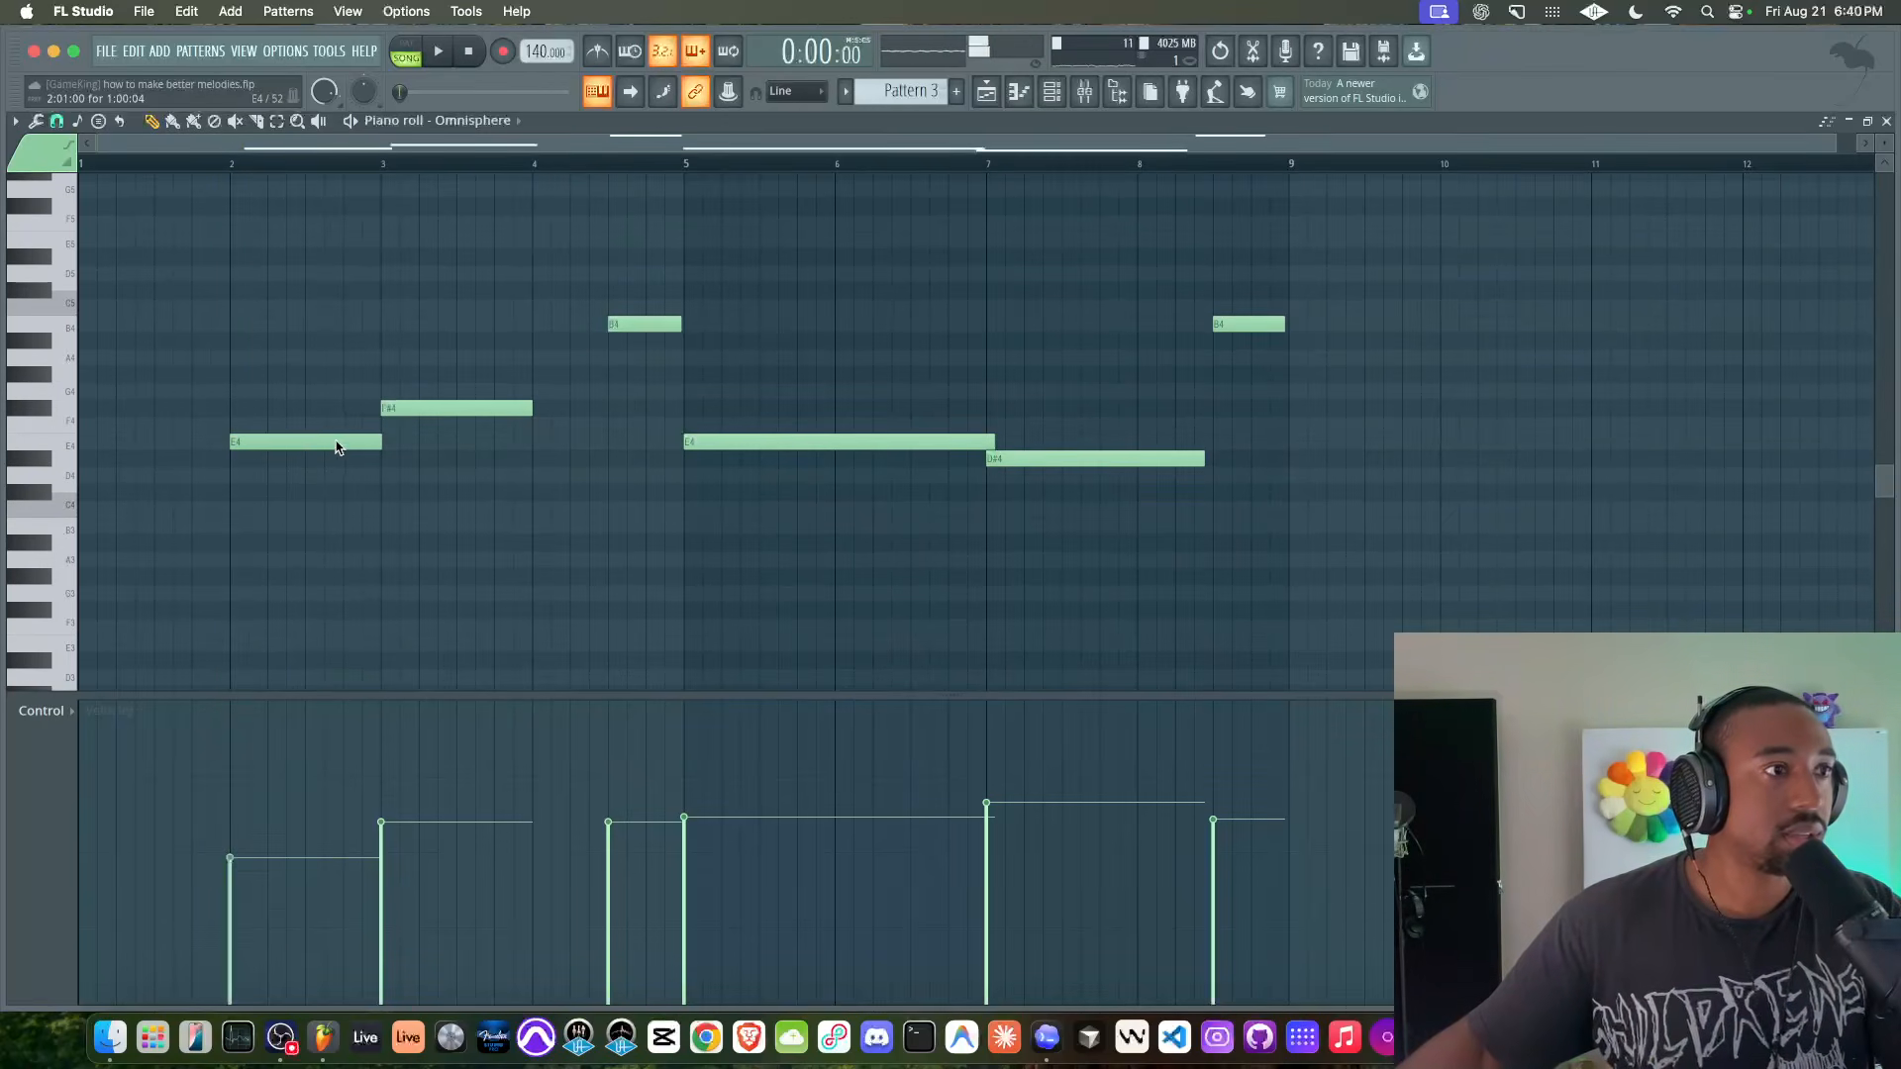
- Play back the Pattern 3 bass line with the melody over a time selection from bar 2 to bar 9
click(989, 92)
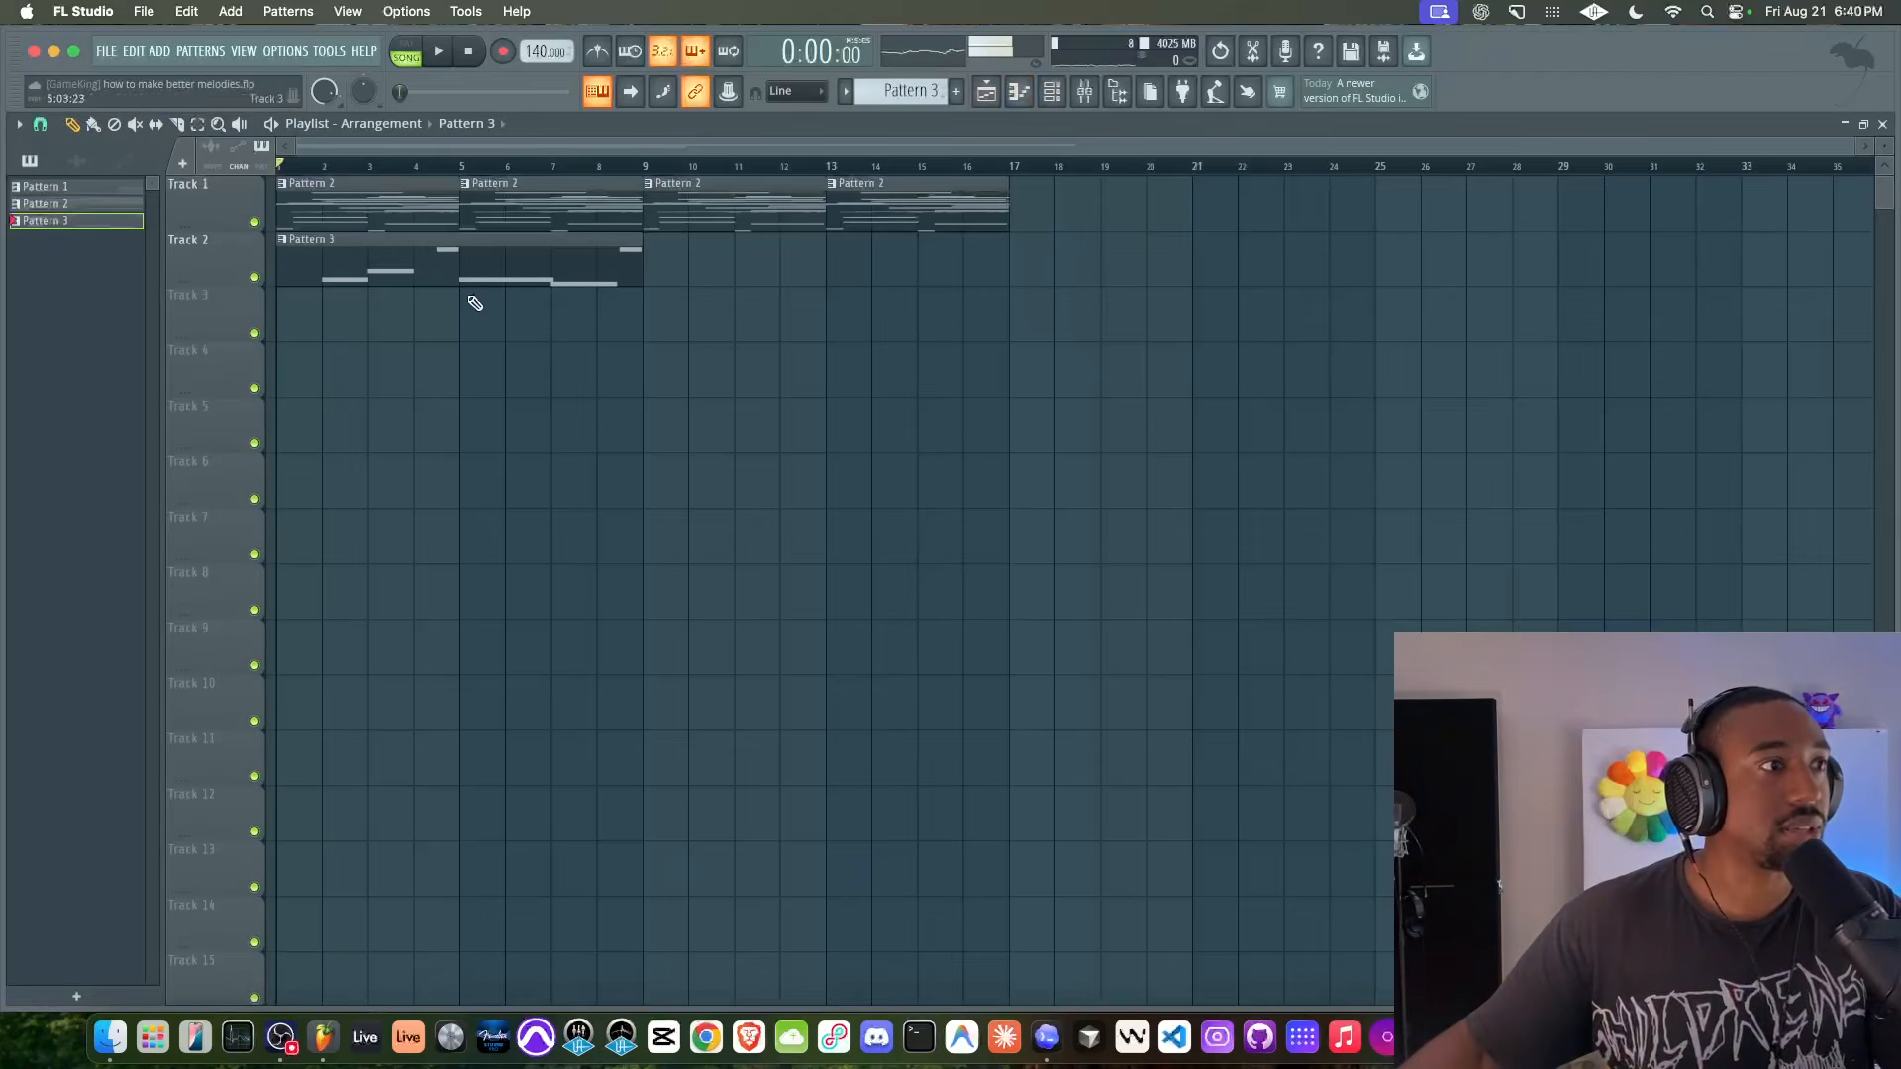
drag(283, 270, 336, 272)
key(space)
double_click(336, 273)
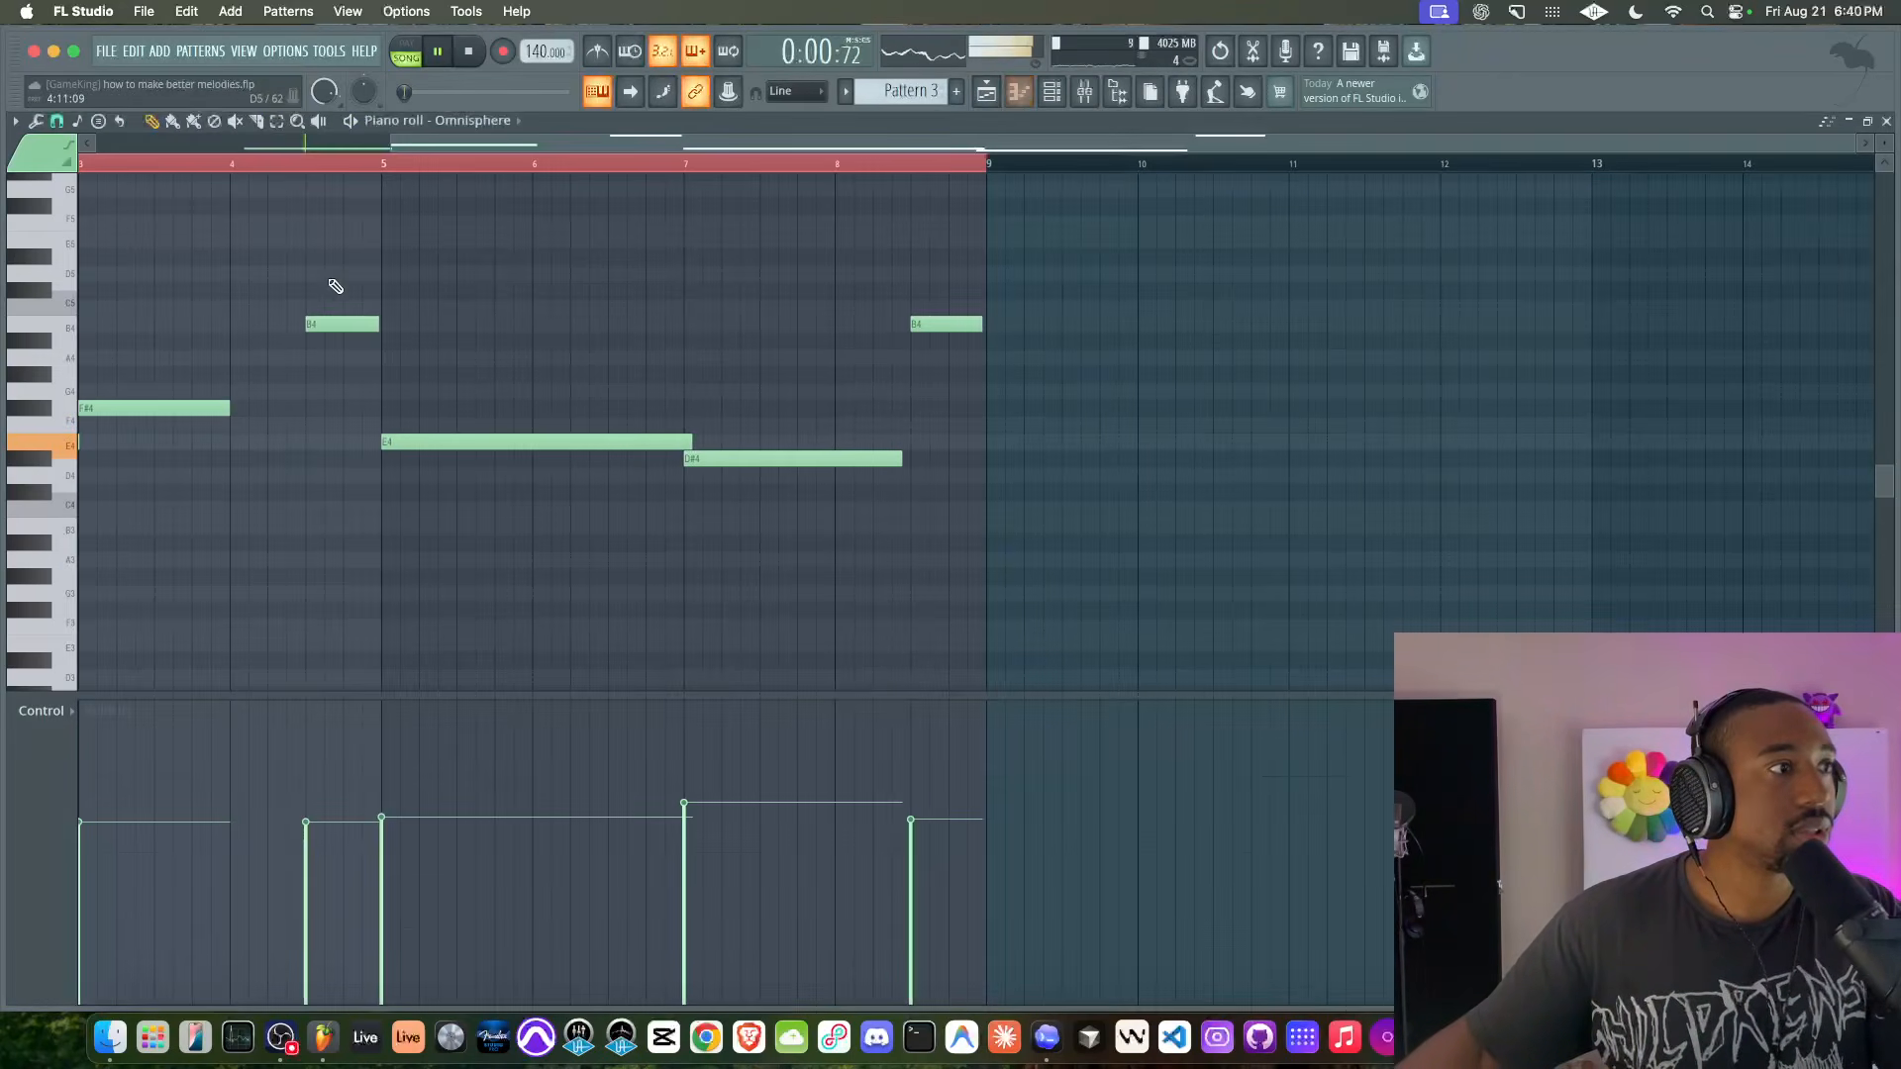
scroll(259, 345, left, 3)
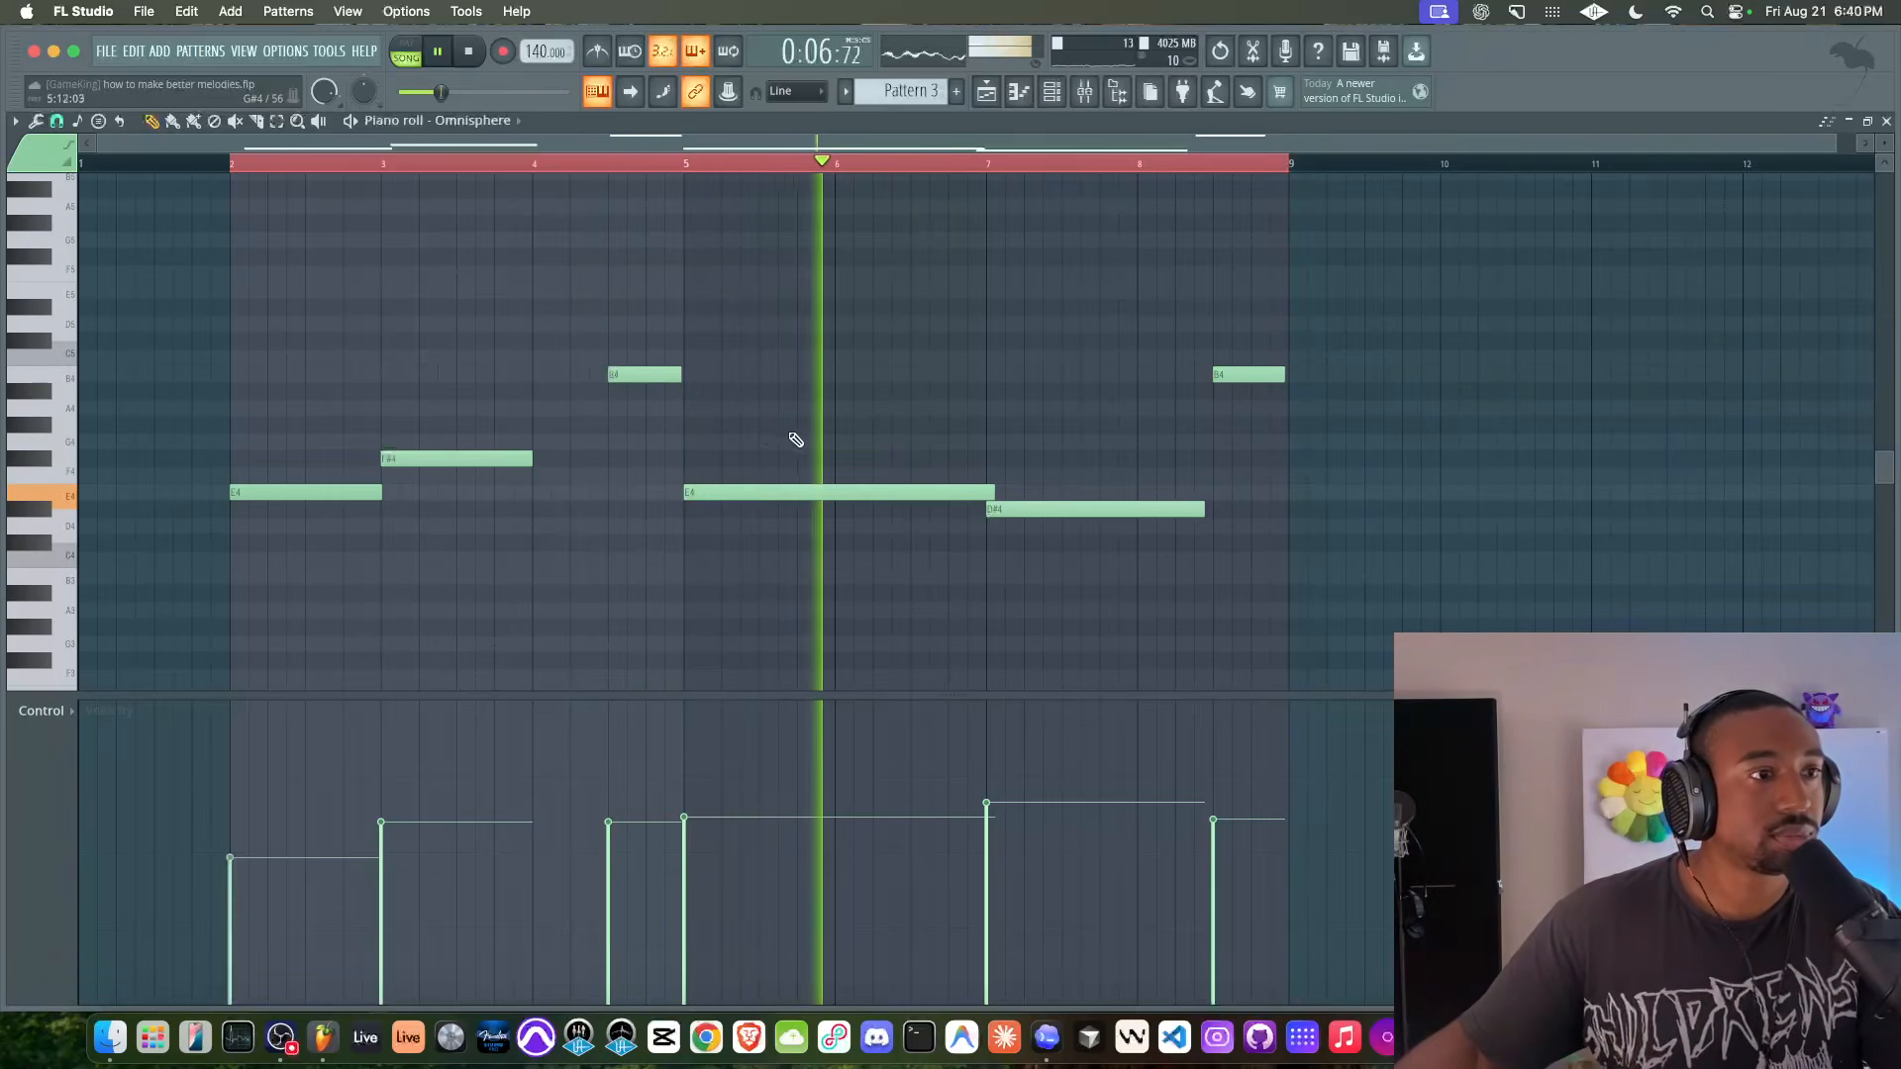
key(space)
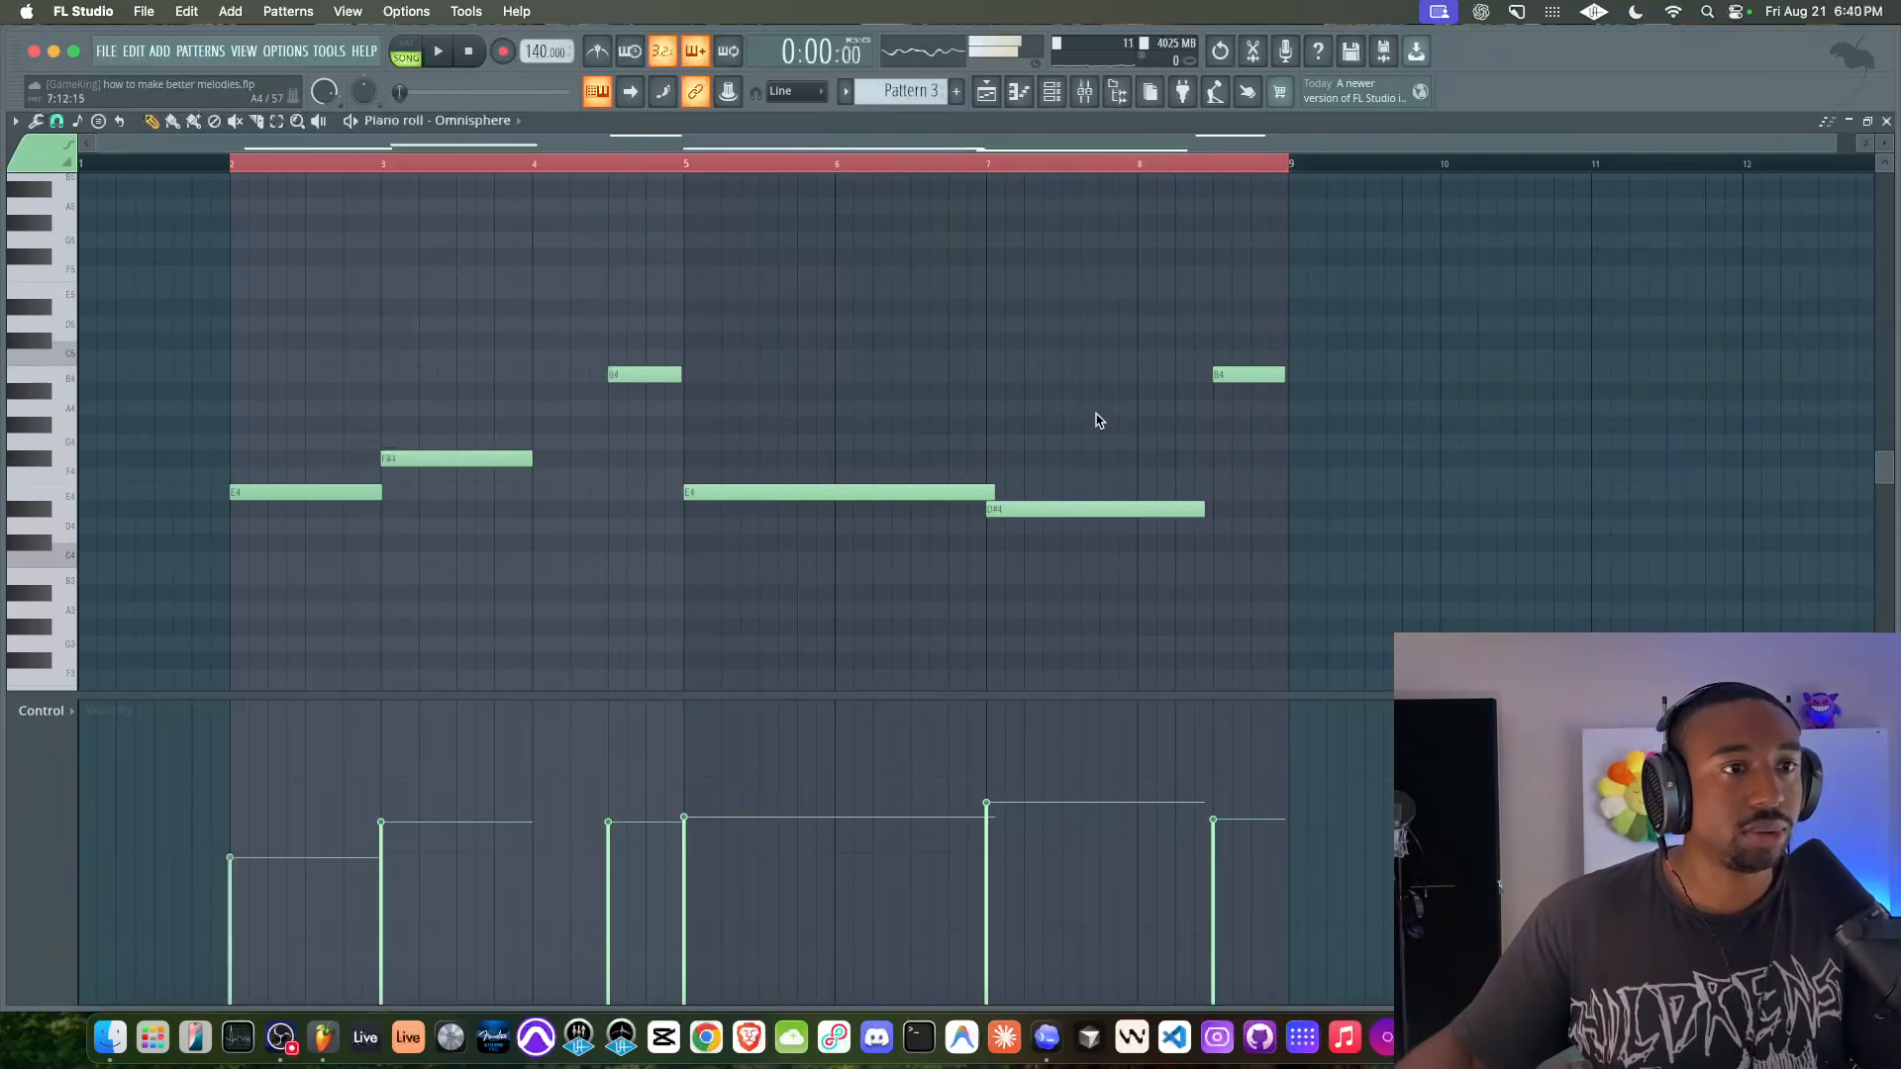
- Remove the Pattern 3 clip from Track 2 and record an eight-bar bass line of E4, F#4 and B4 notes into Pattern 4
click(1886, 119)
right_click(501, 259)
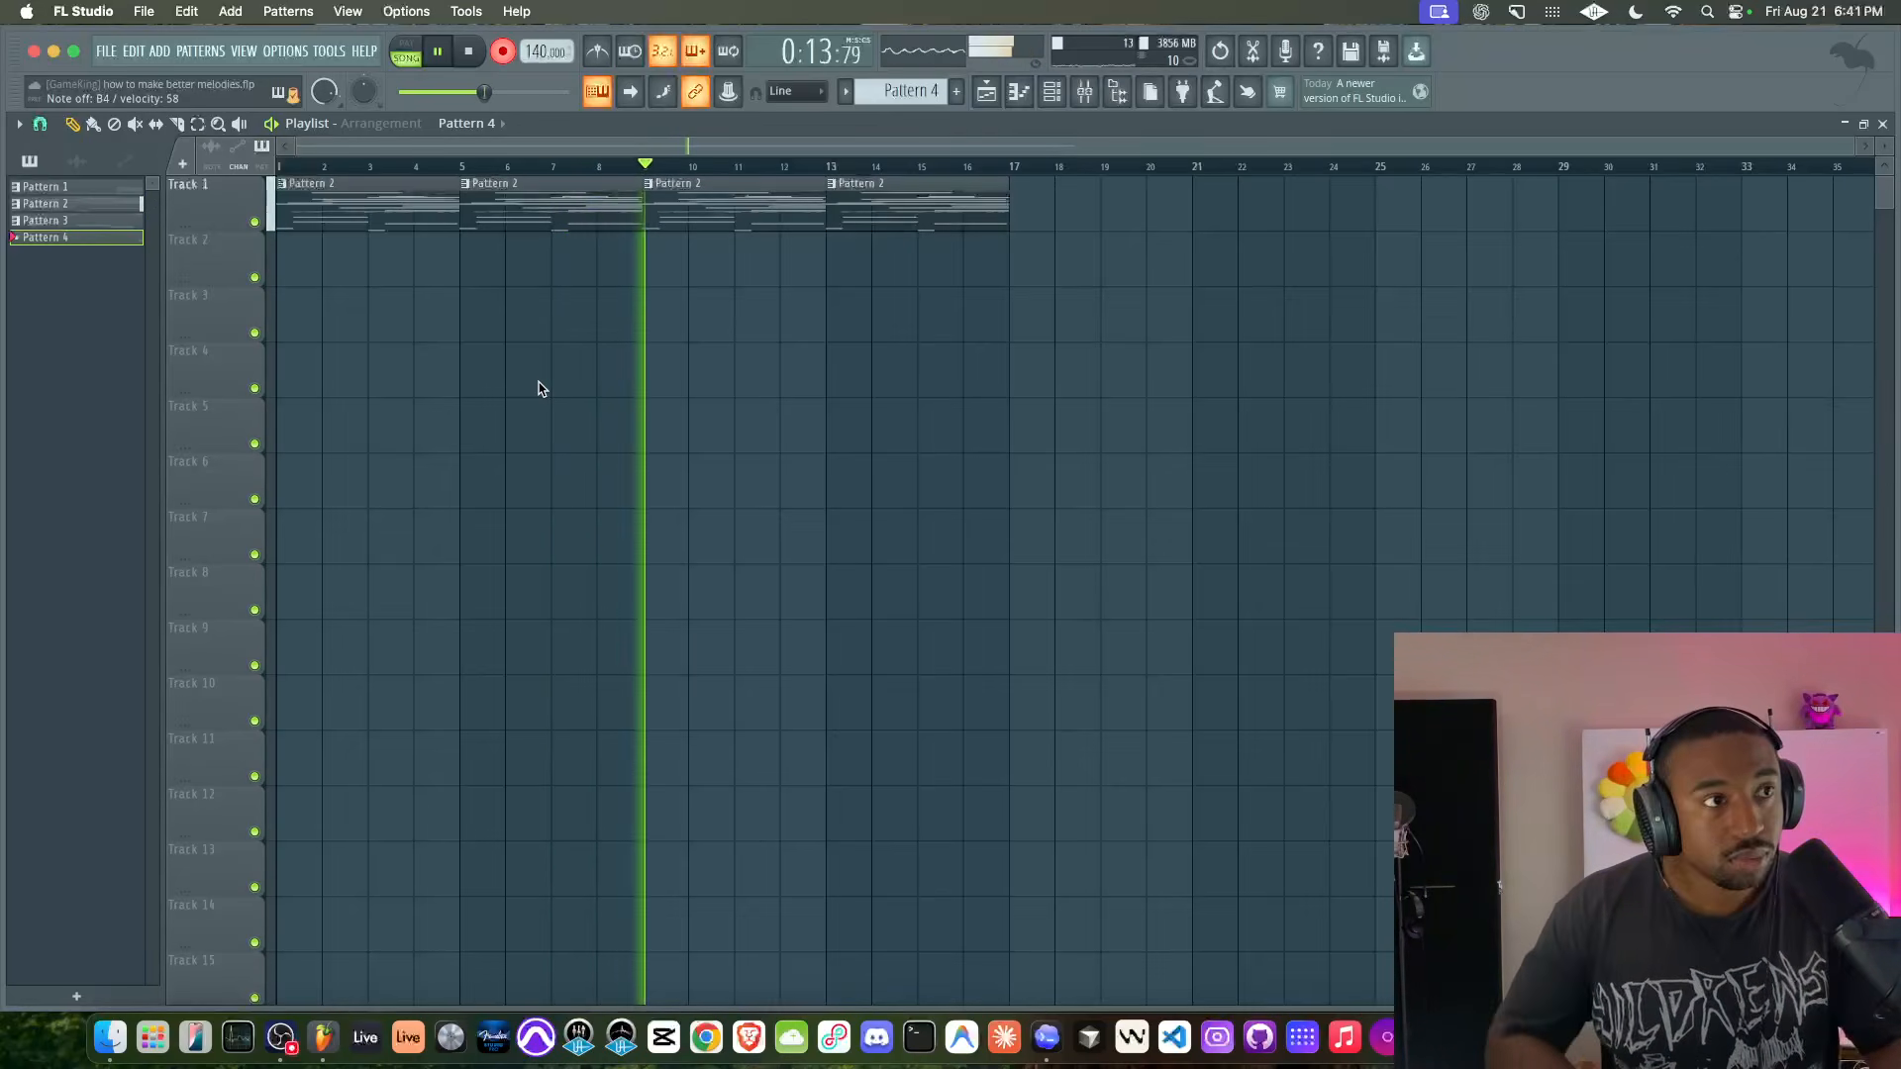
key(space)
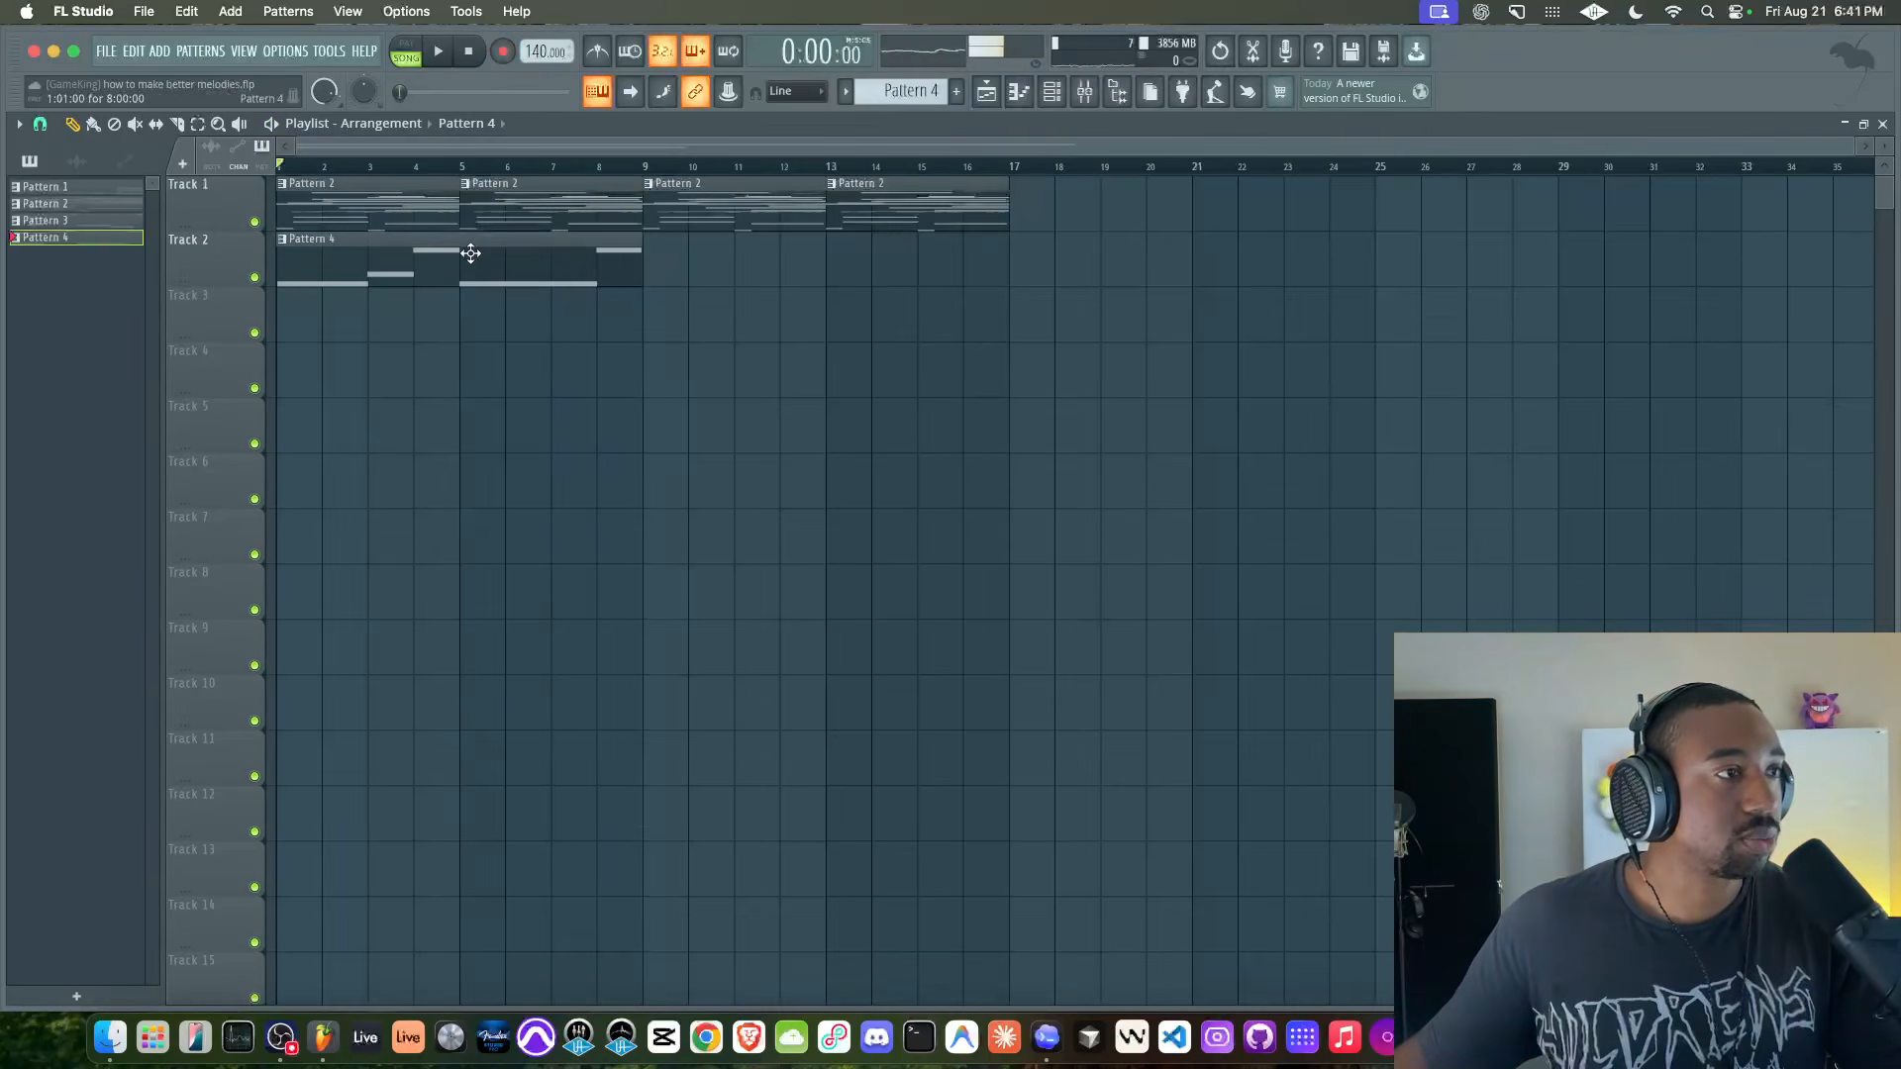
- Play back the Pattern 4 bass line in the Omnisphere piano roll and bring up the channel rack
double_click(471, 253)
key(space)
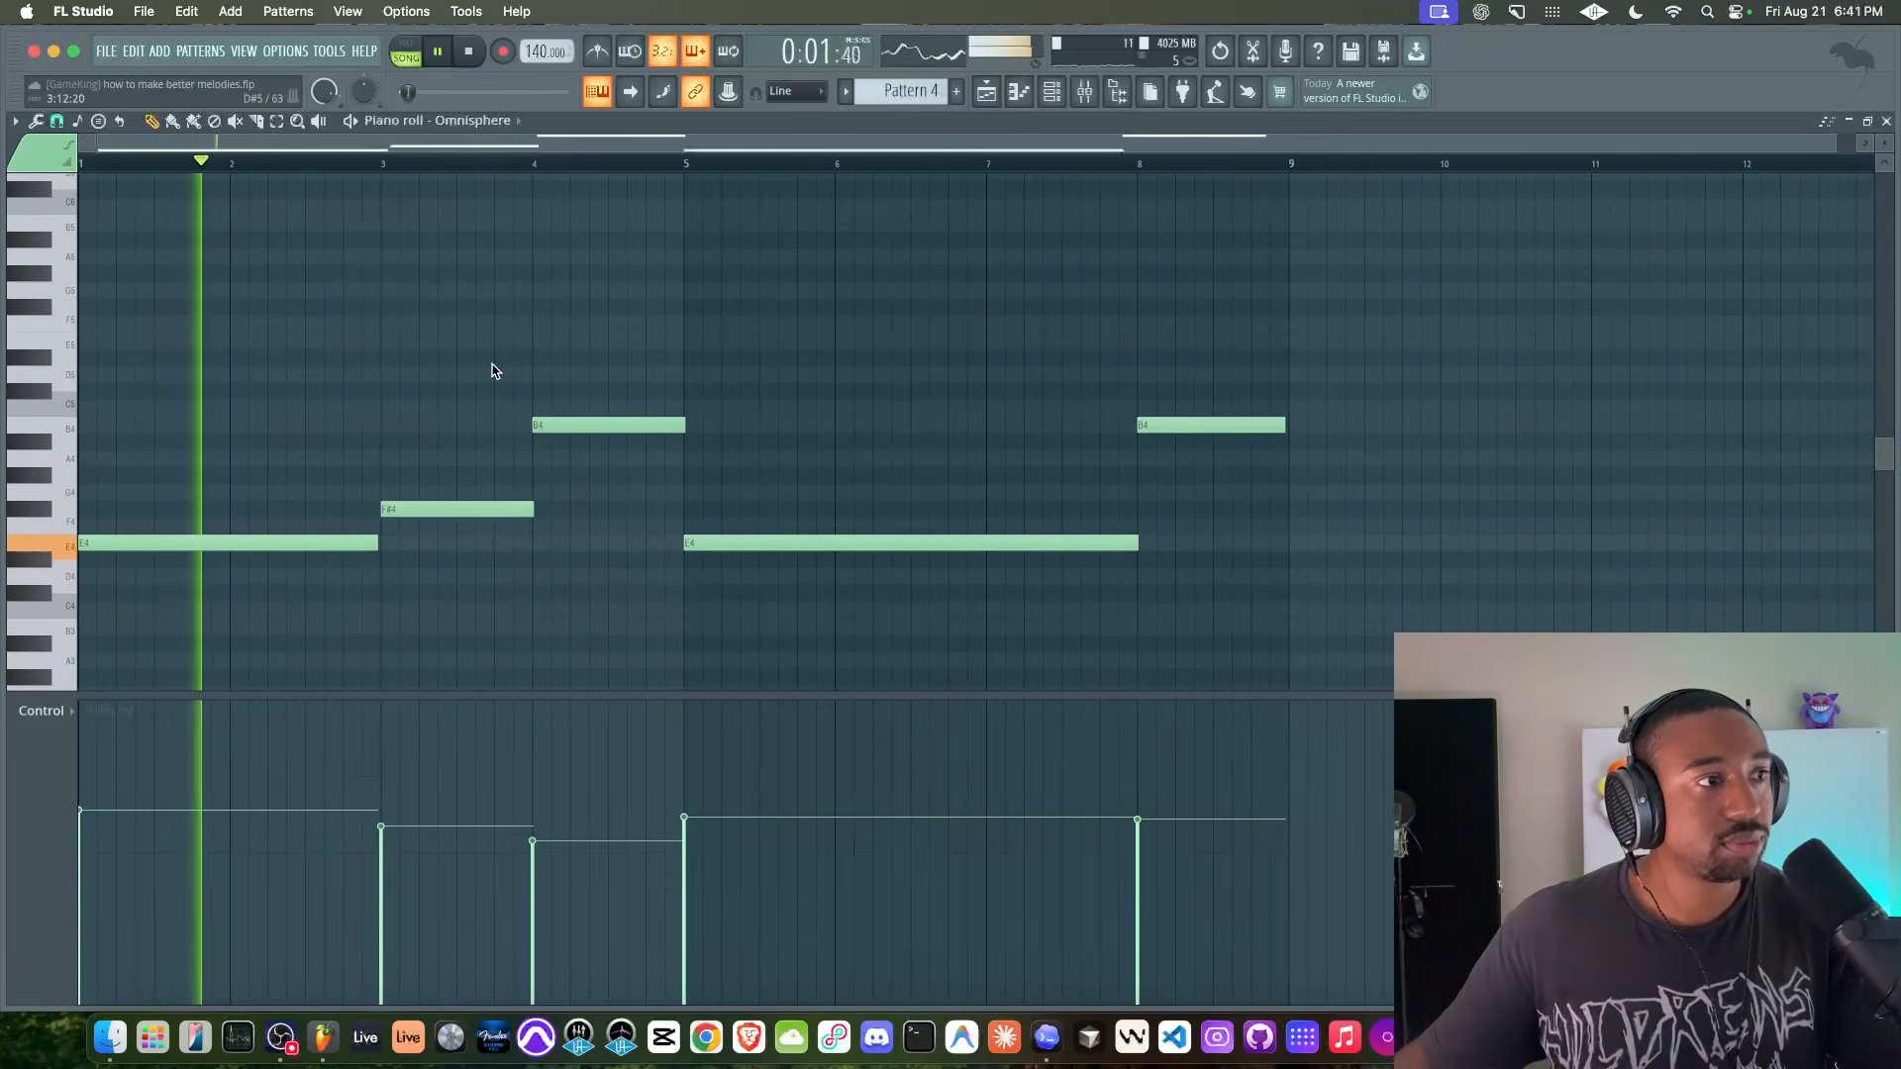
click(1048, 94)
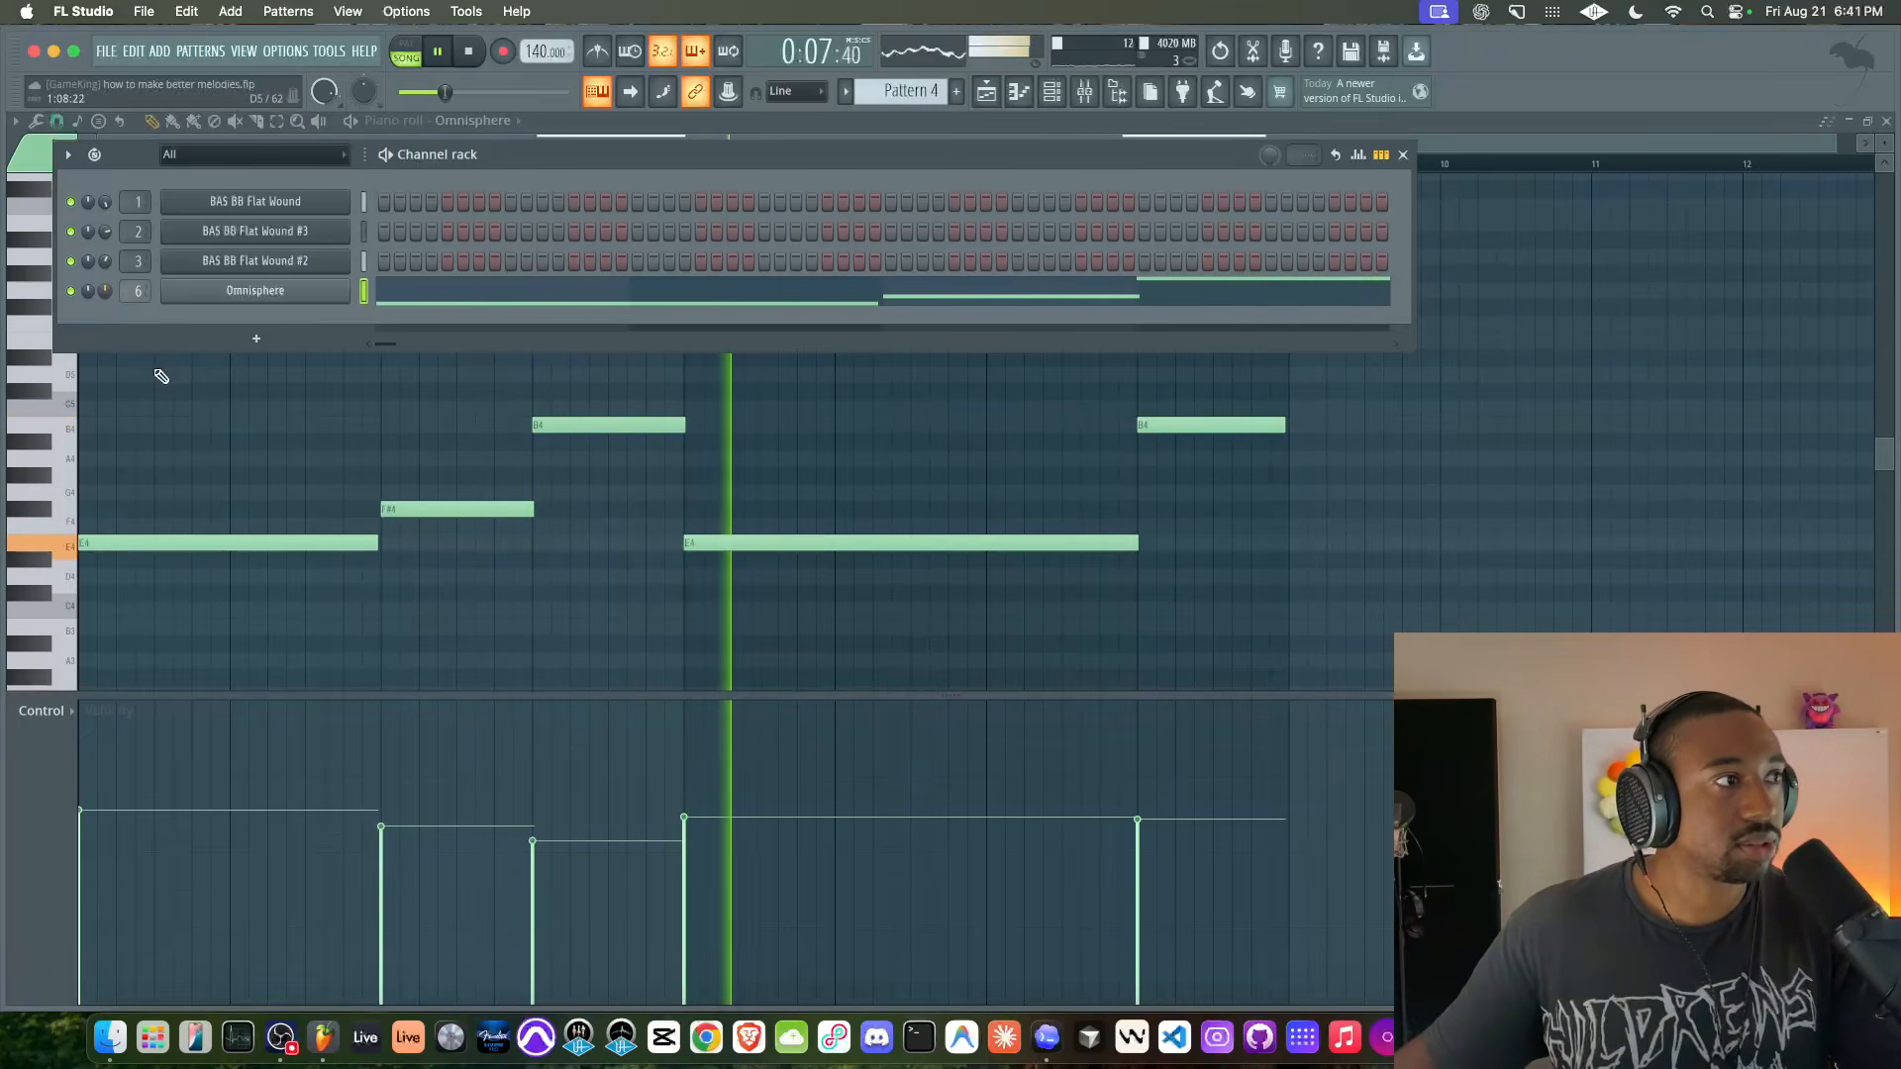
- Cut the low shelf of the BAS BB Flat Wound #2 mixer track to -18.0 dB at about 492 Hz during song playback
key(F6)
click(993, 92)
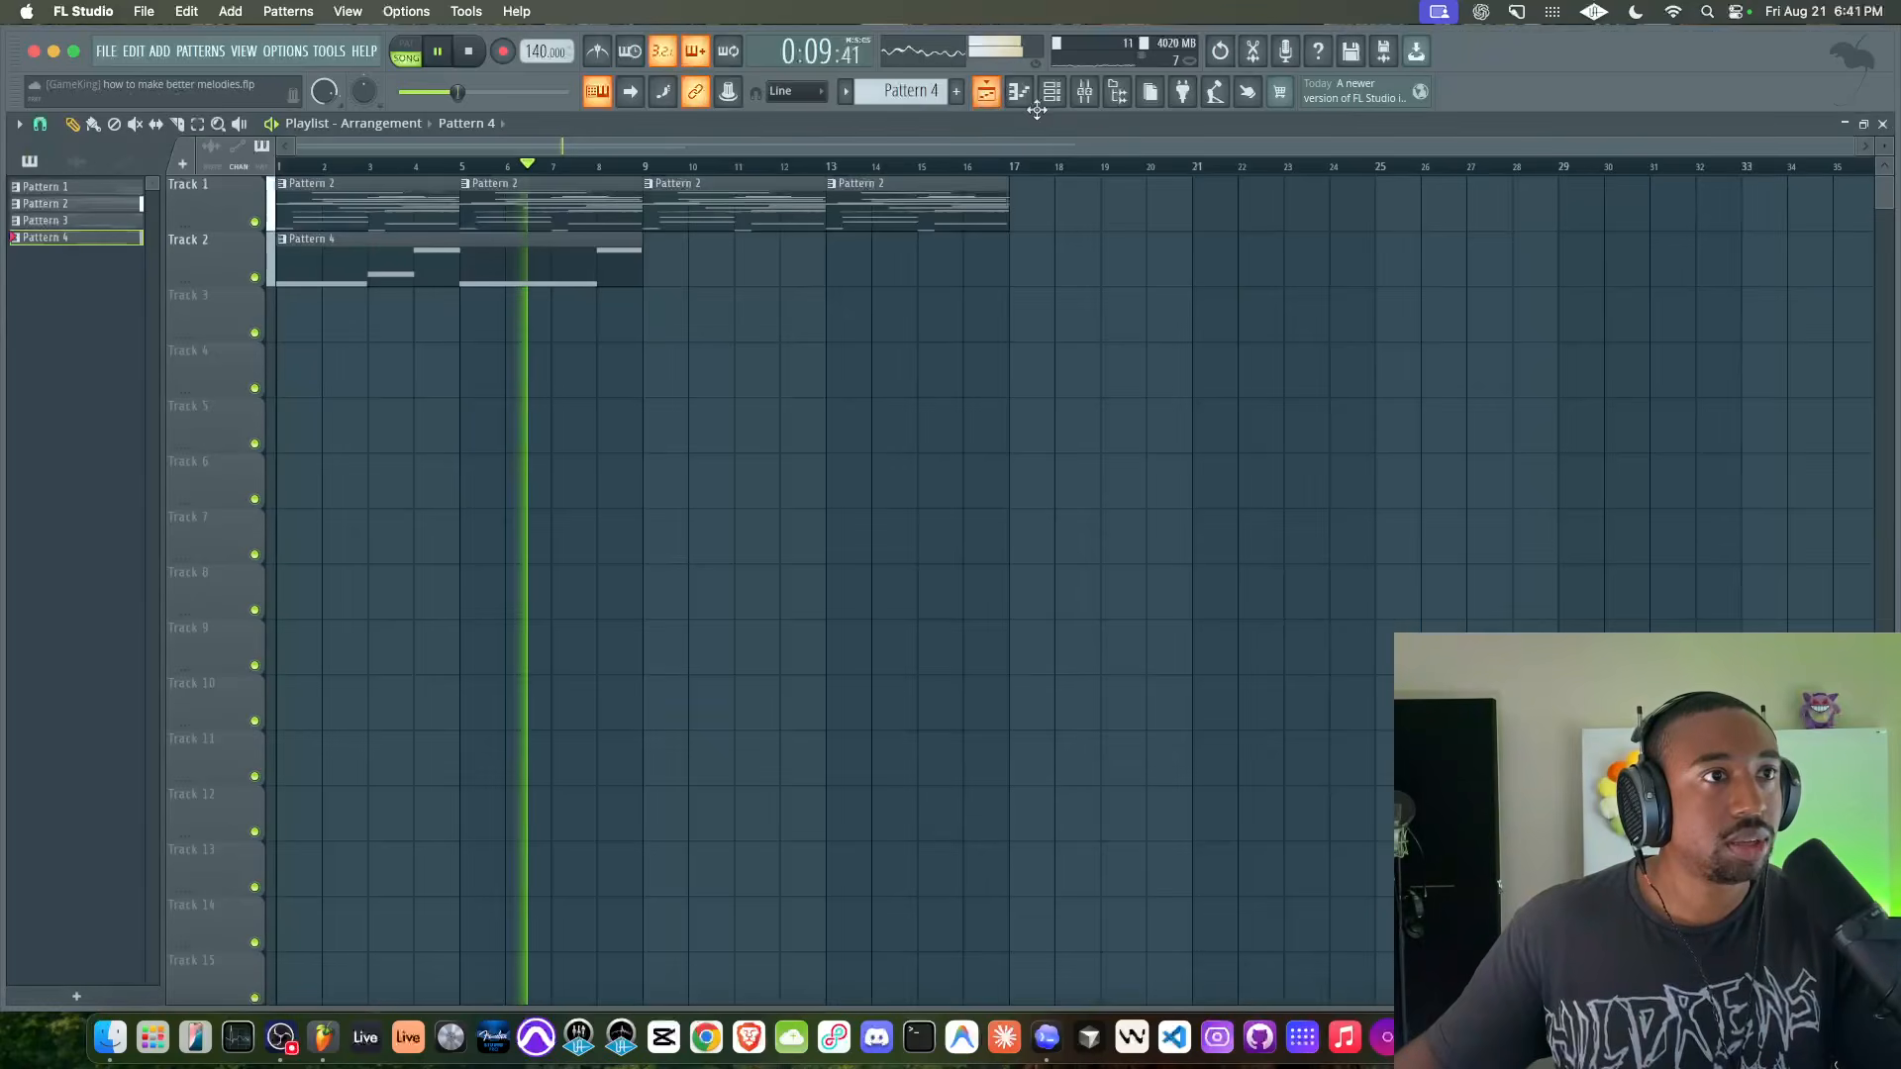
key(F9)
key(space)
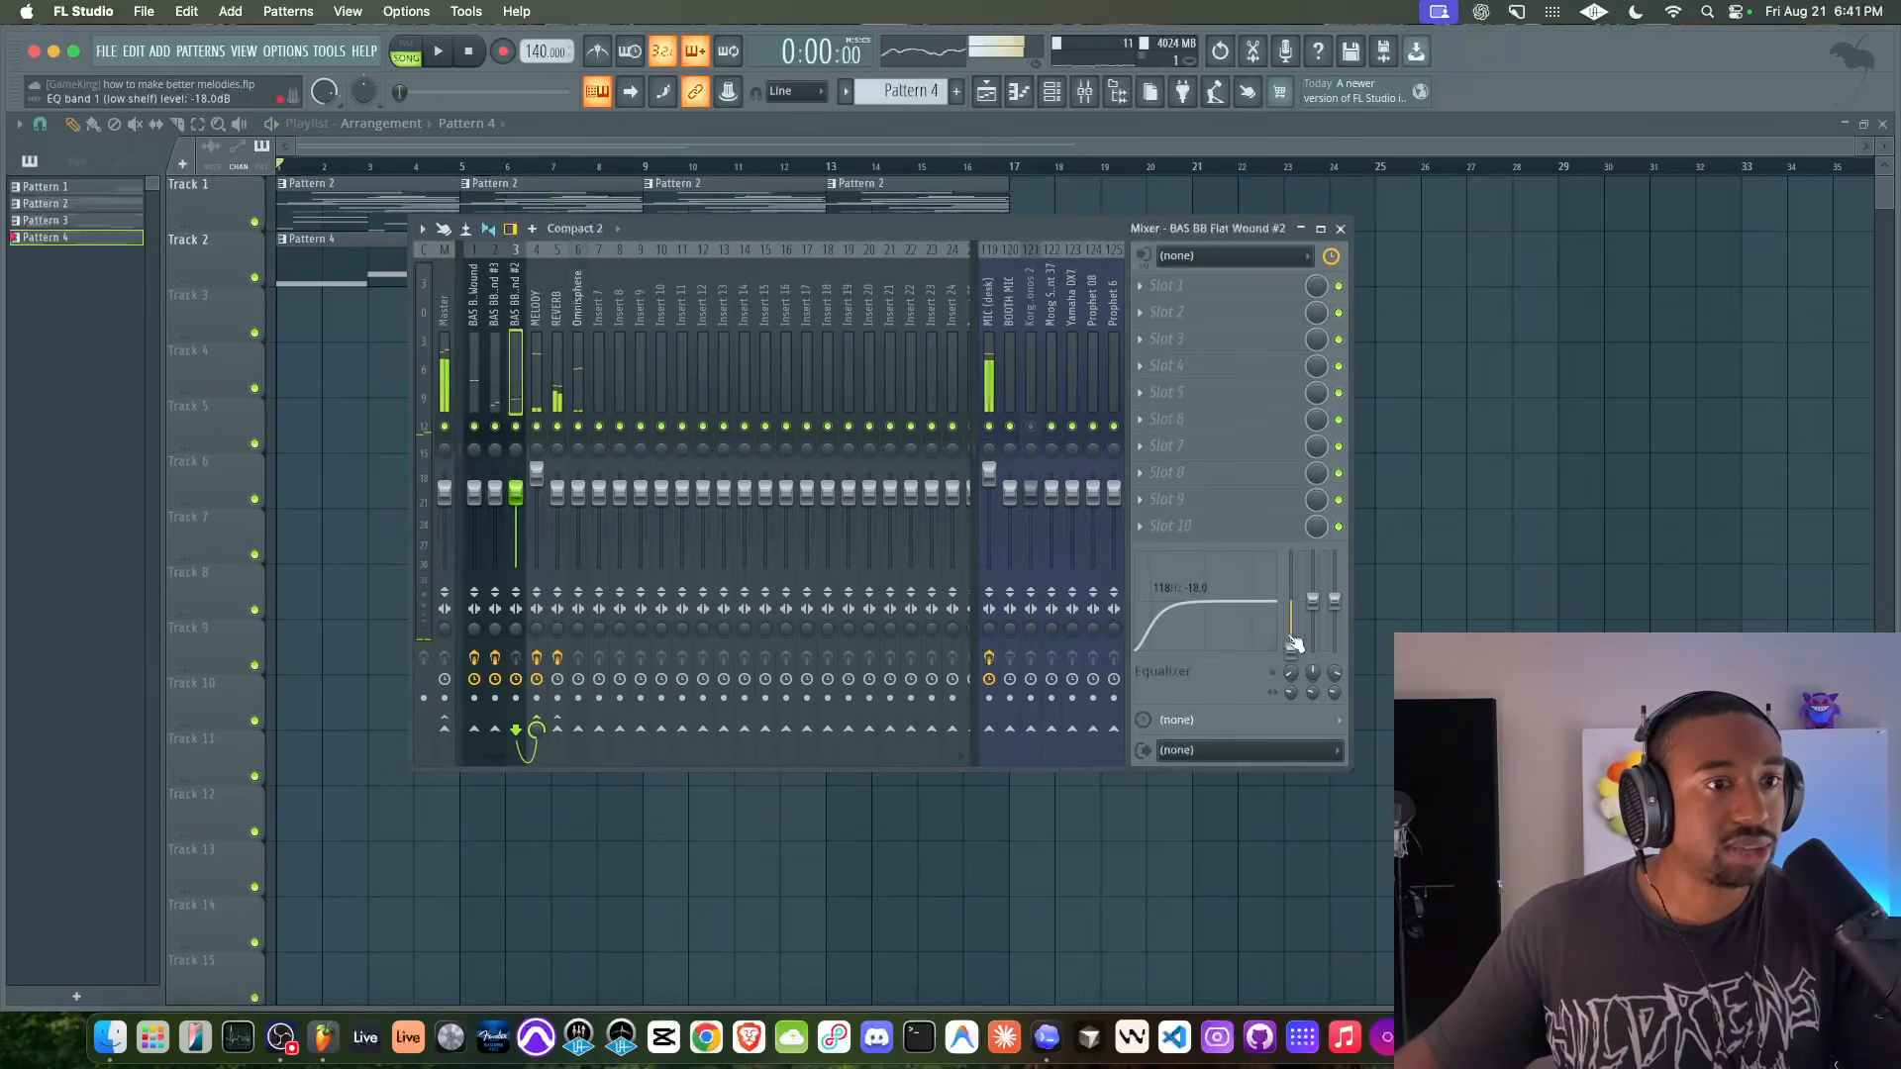
key(space)
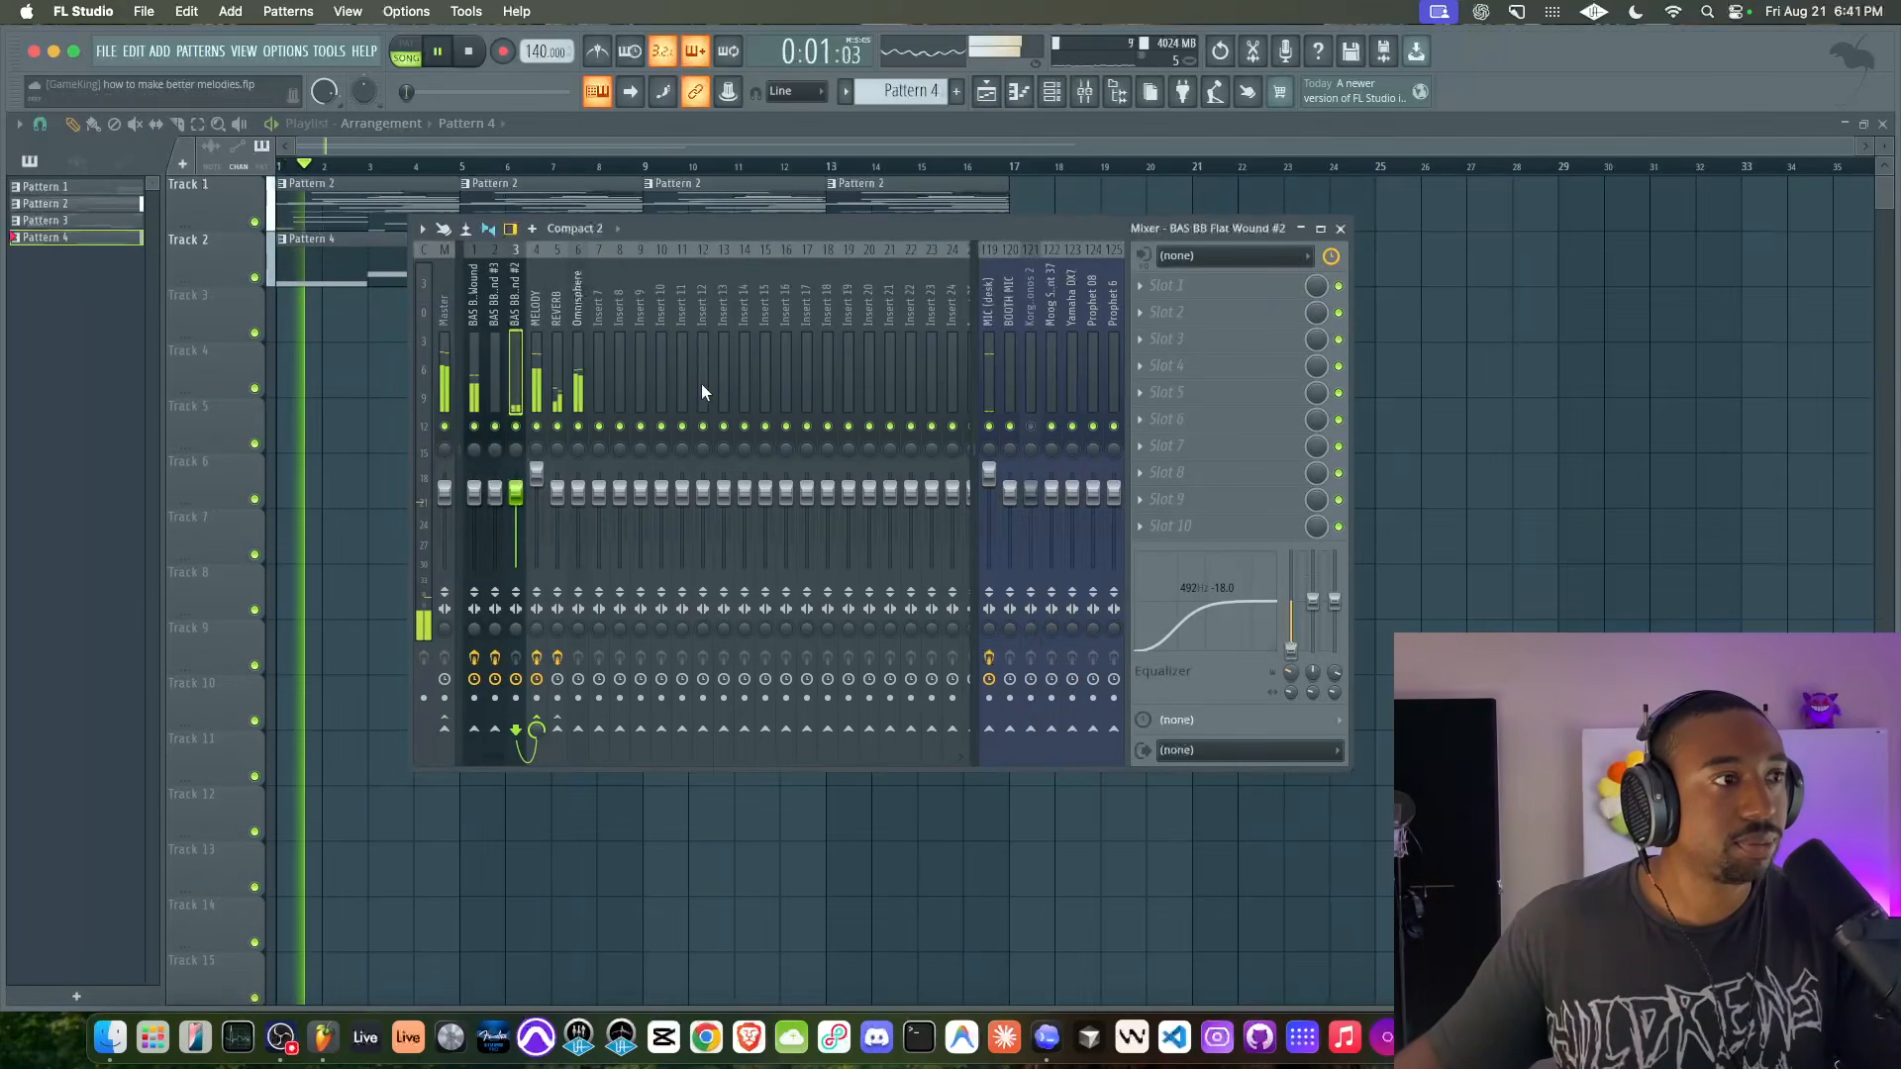
- Lower the MELODY mixer track's low shelf to about -10.4 dB at 188 Hz and check the Omnisphere track
click(540, 361)
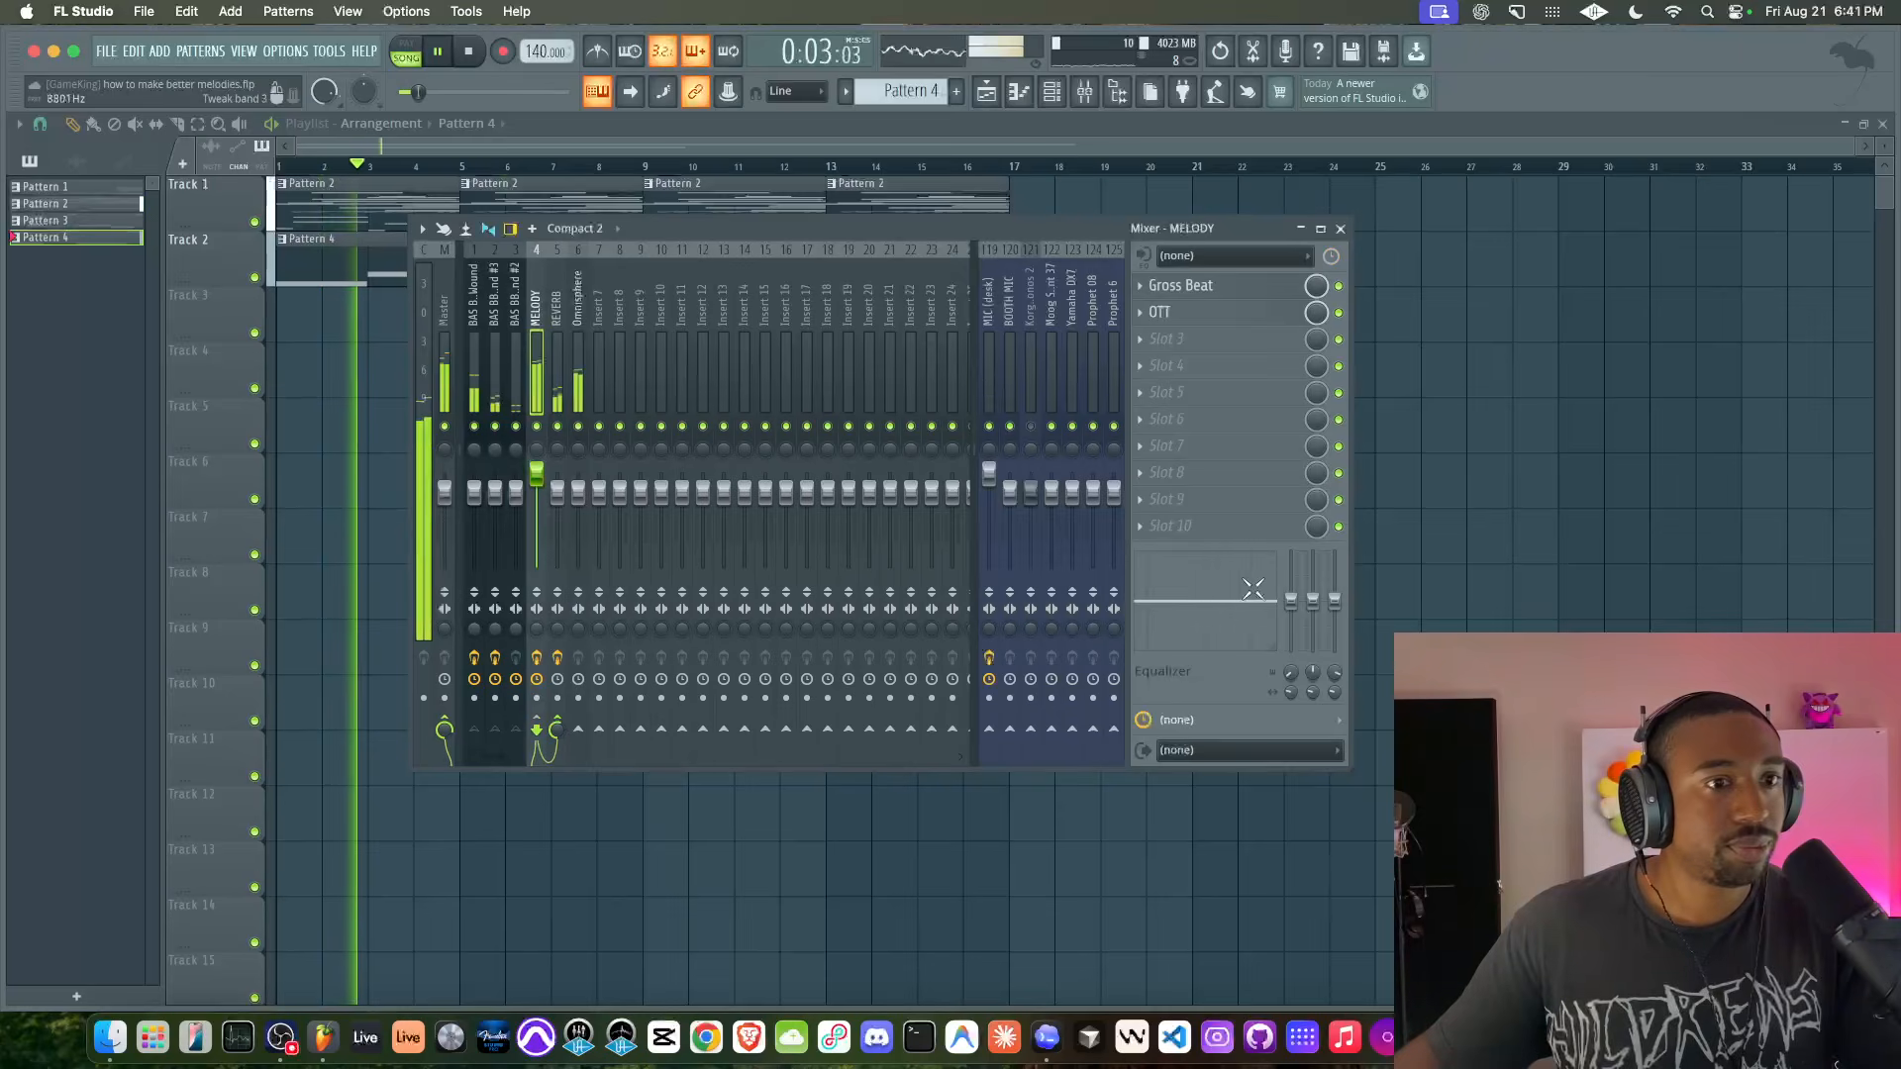
drag(1291, 604, 1292, 657)
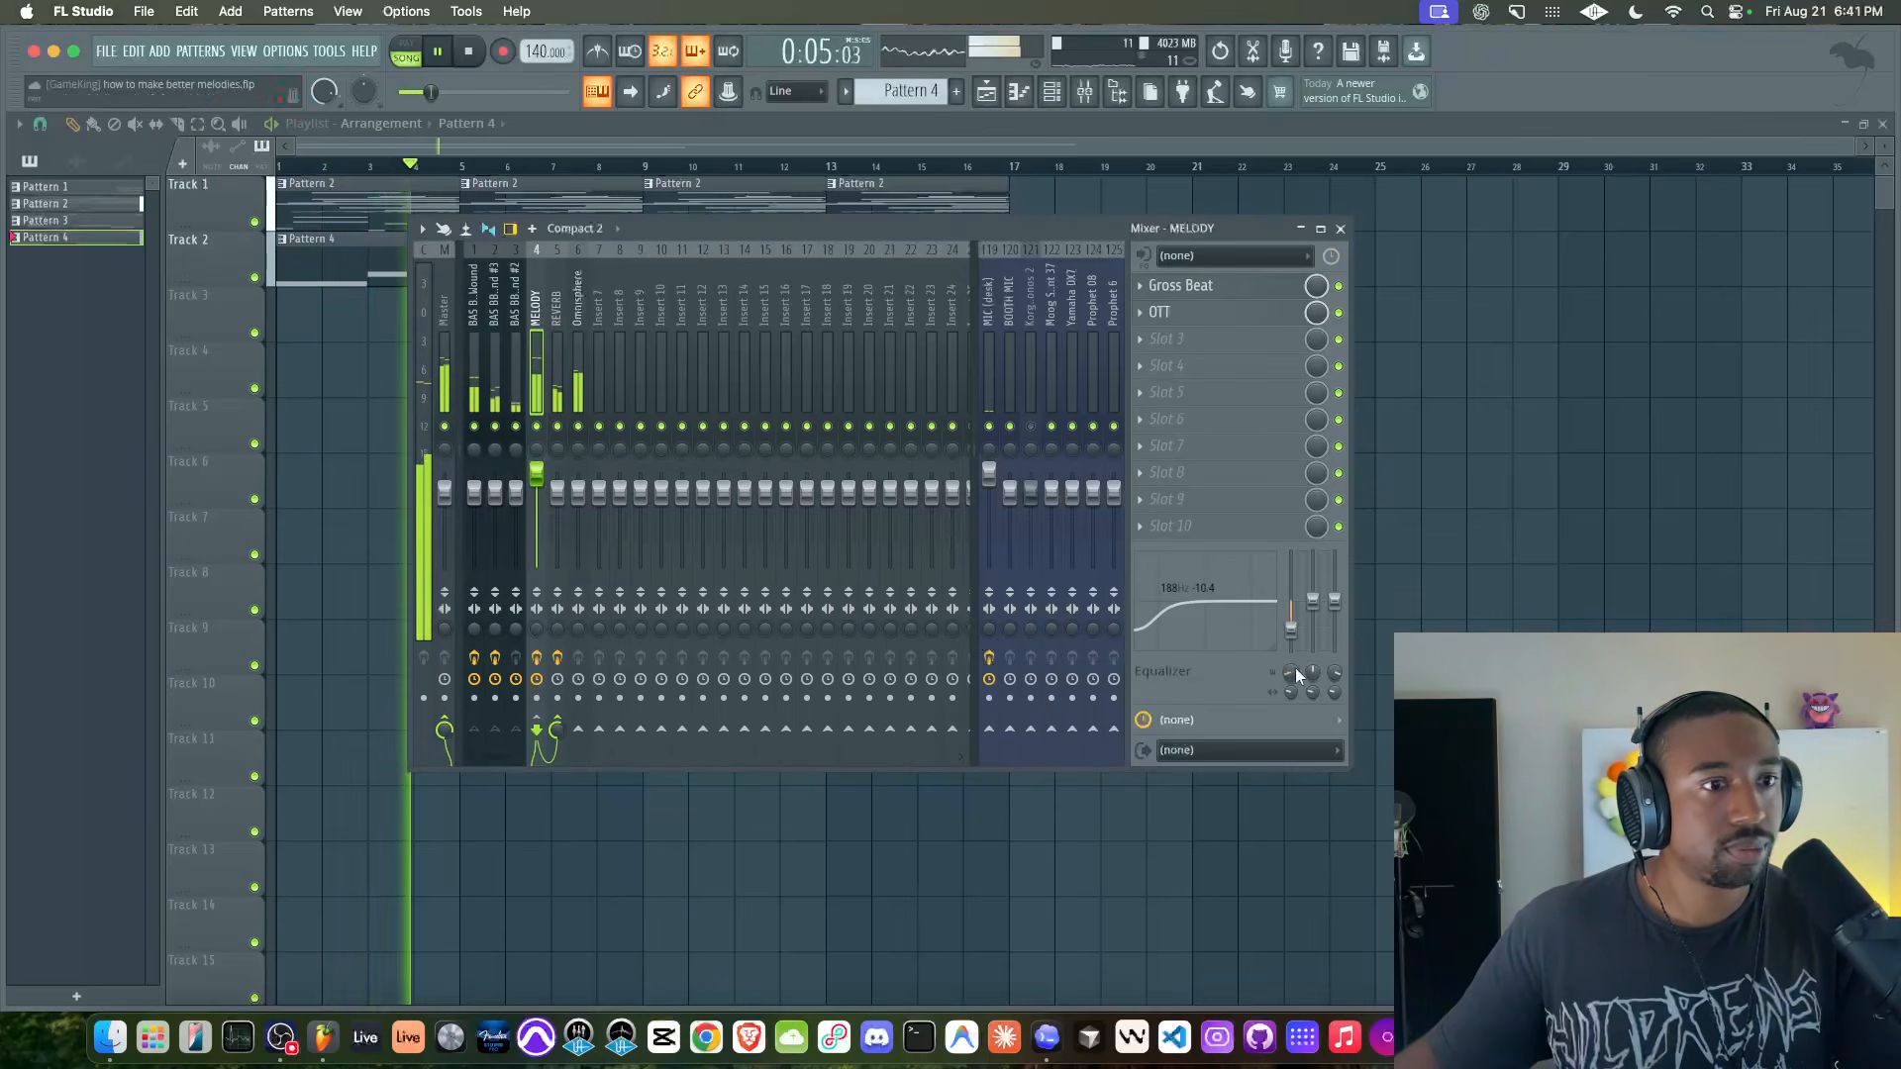
click(582, 325)
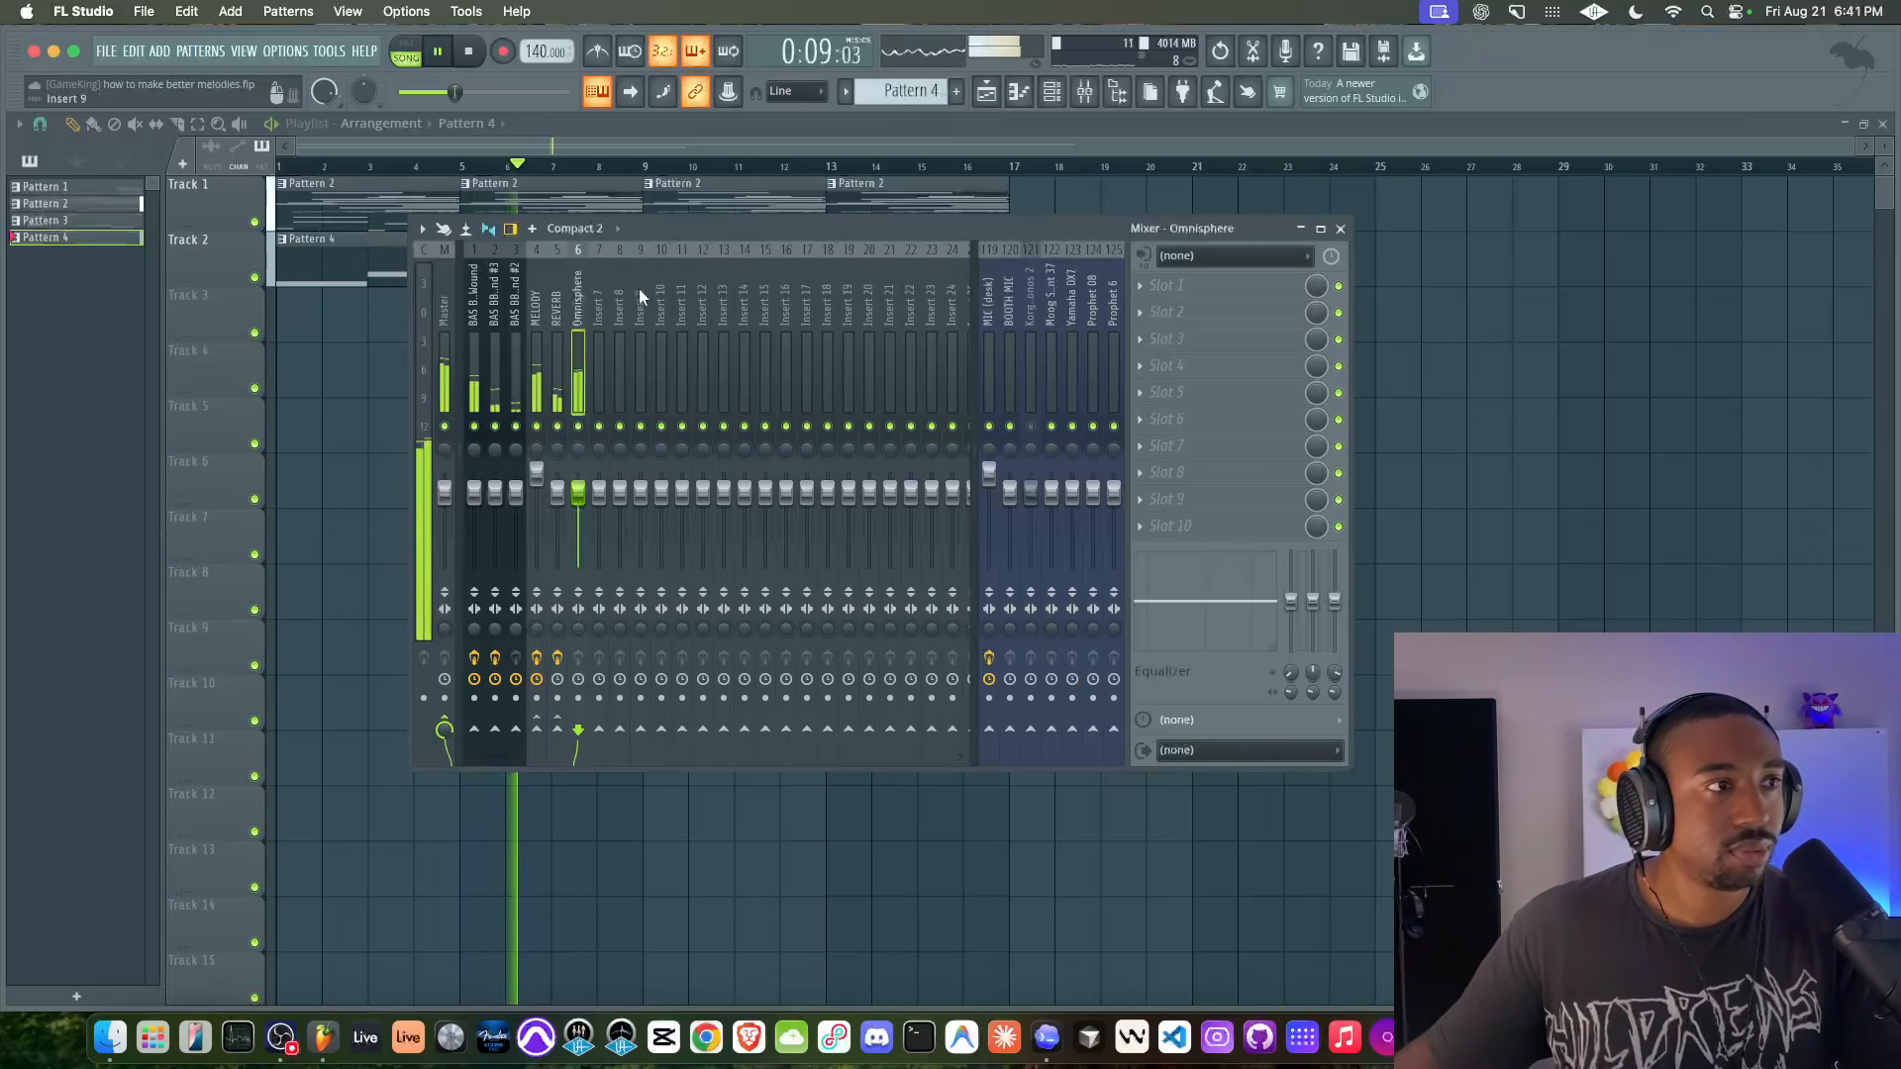
key(F9)
- Duplicate the Pattern 4 bass clip on Track 2 so that it also covers bars 9 to 16
drag(622, 240, 622, 271)
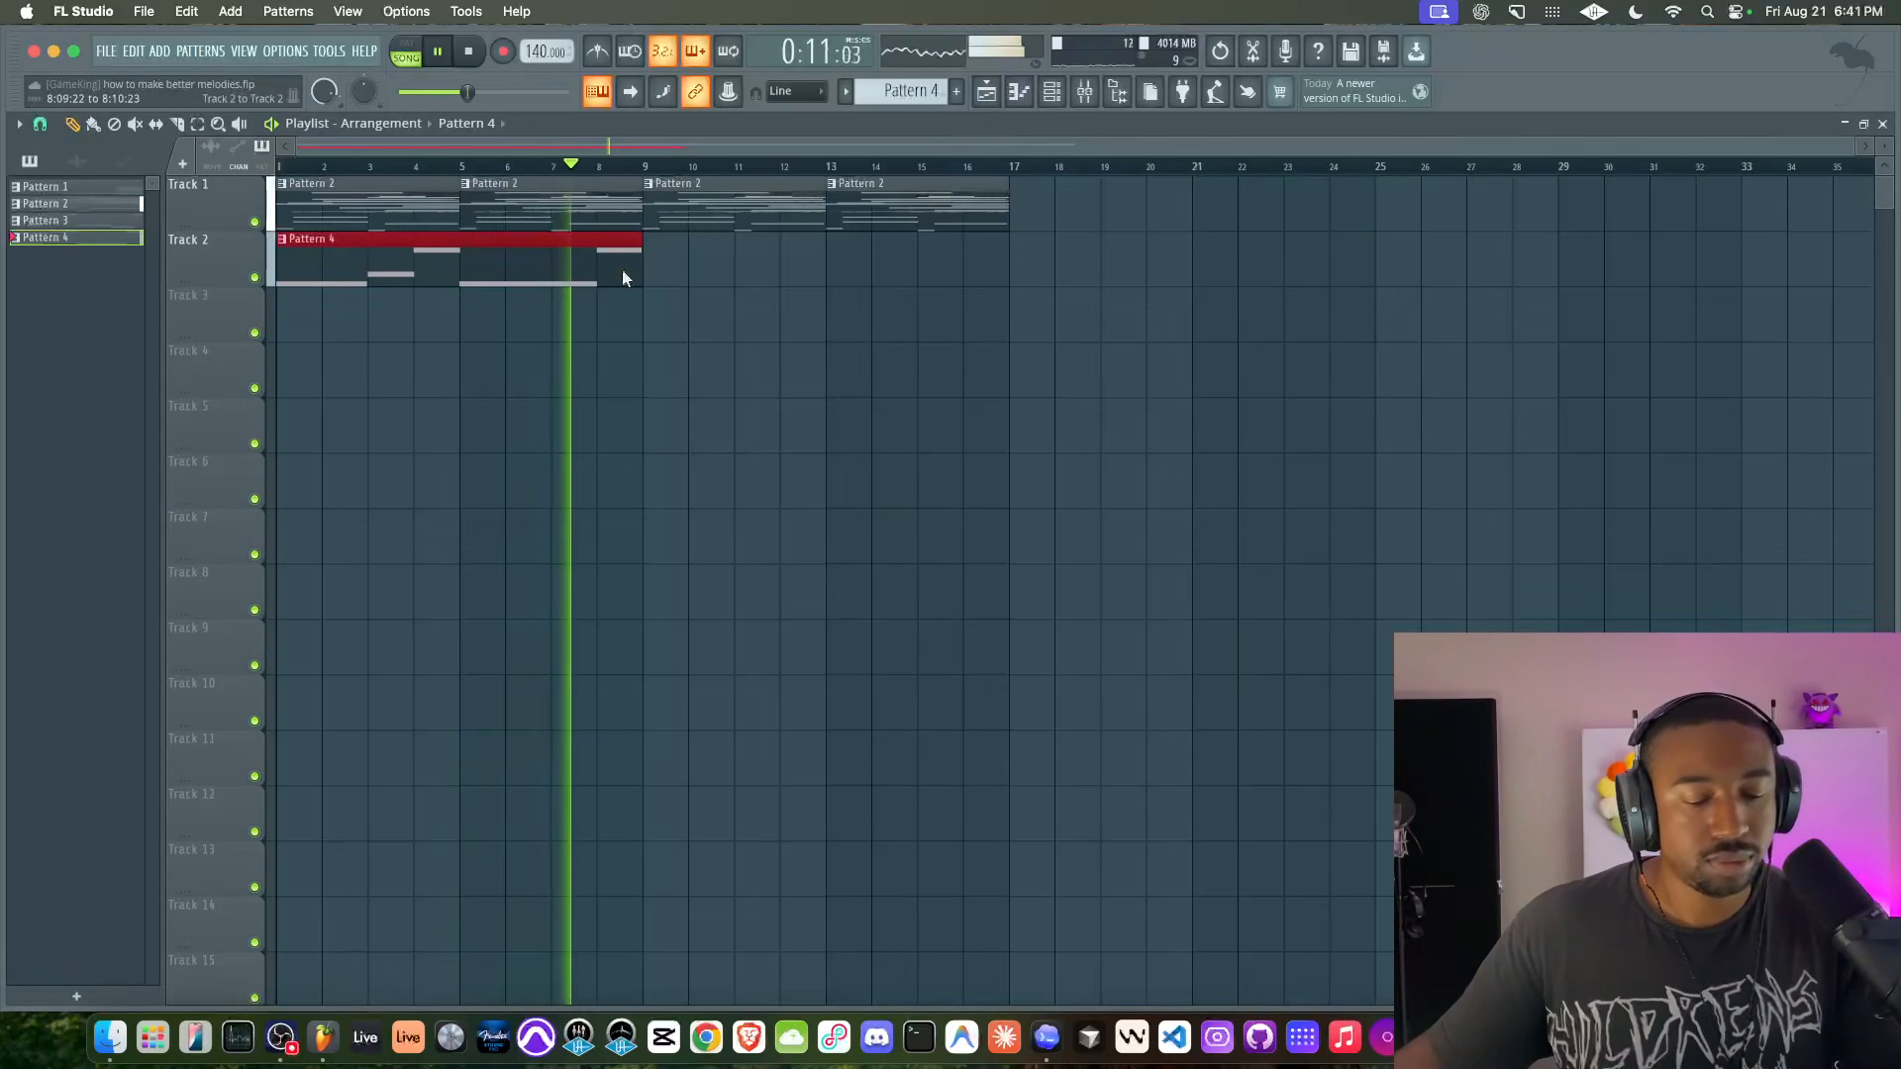
key(super+b)
super+click(822, 343)
- Play back the 16-bar arrangement with the MIC (desk) track muted, checking the MELODY and REVERB mixer tracks
click(1084, 91)
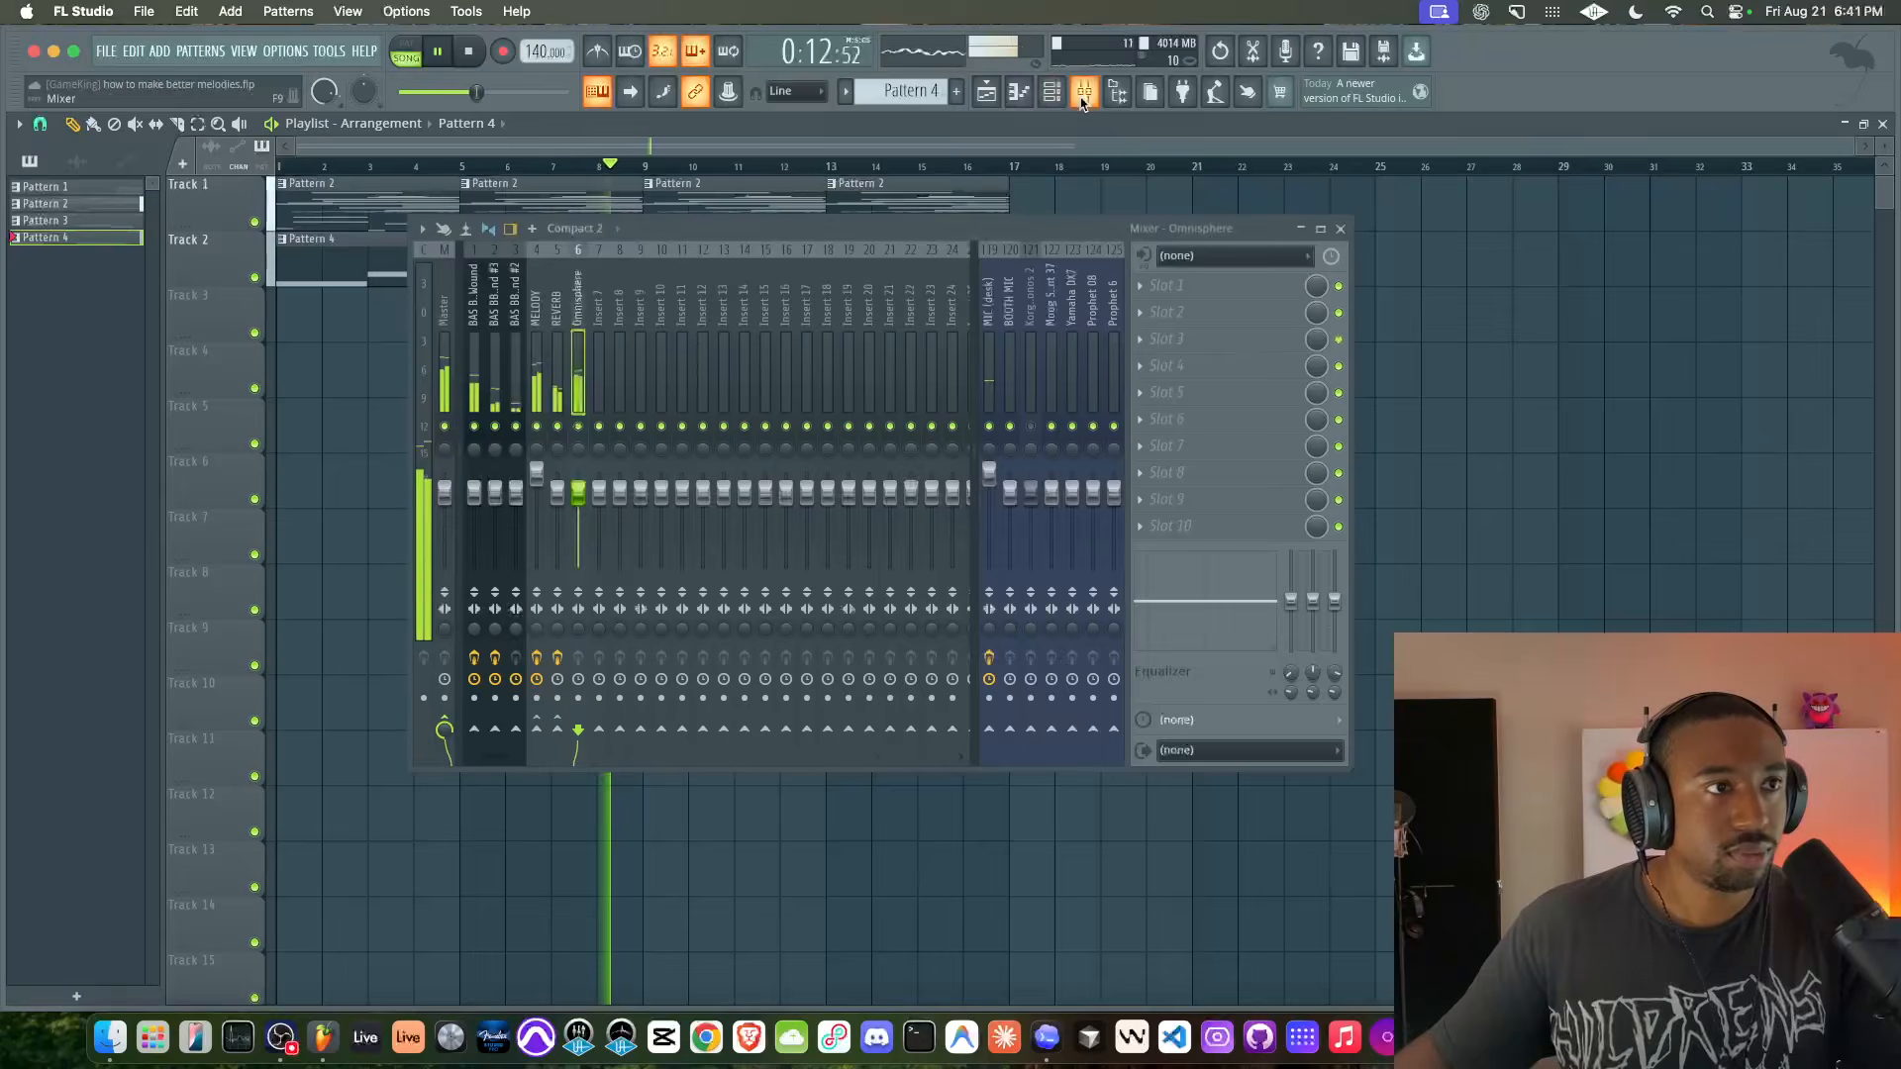
click(536, 365)
click(560, 341)
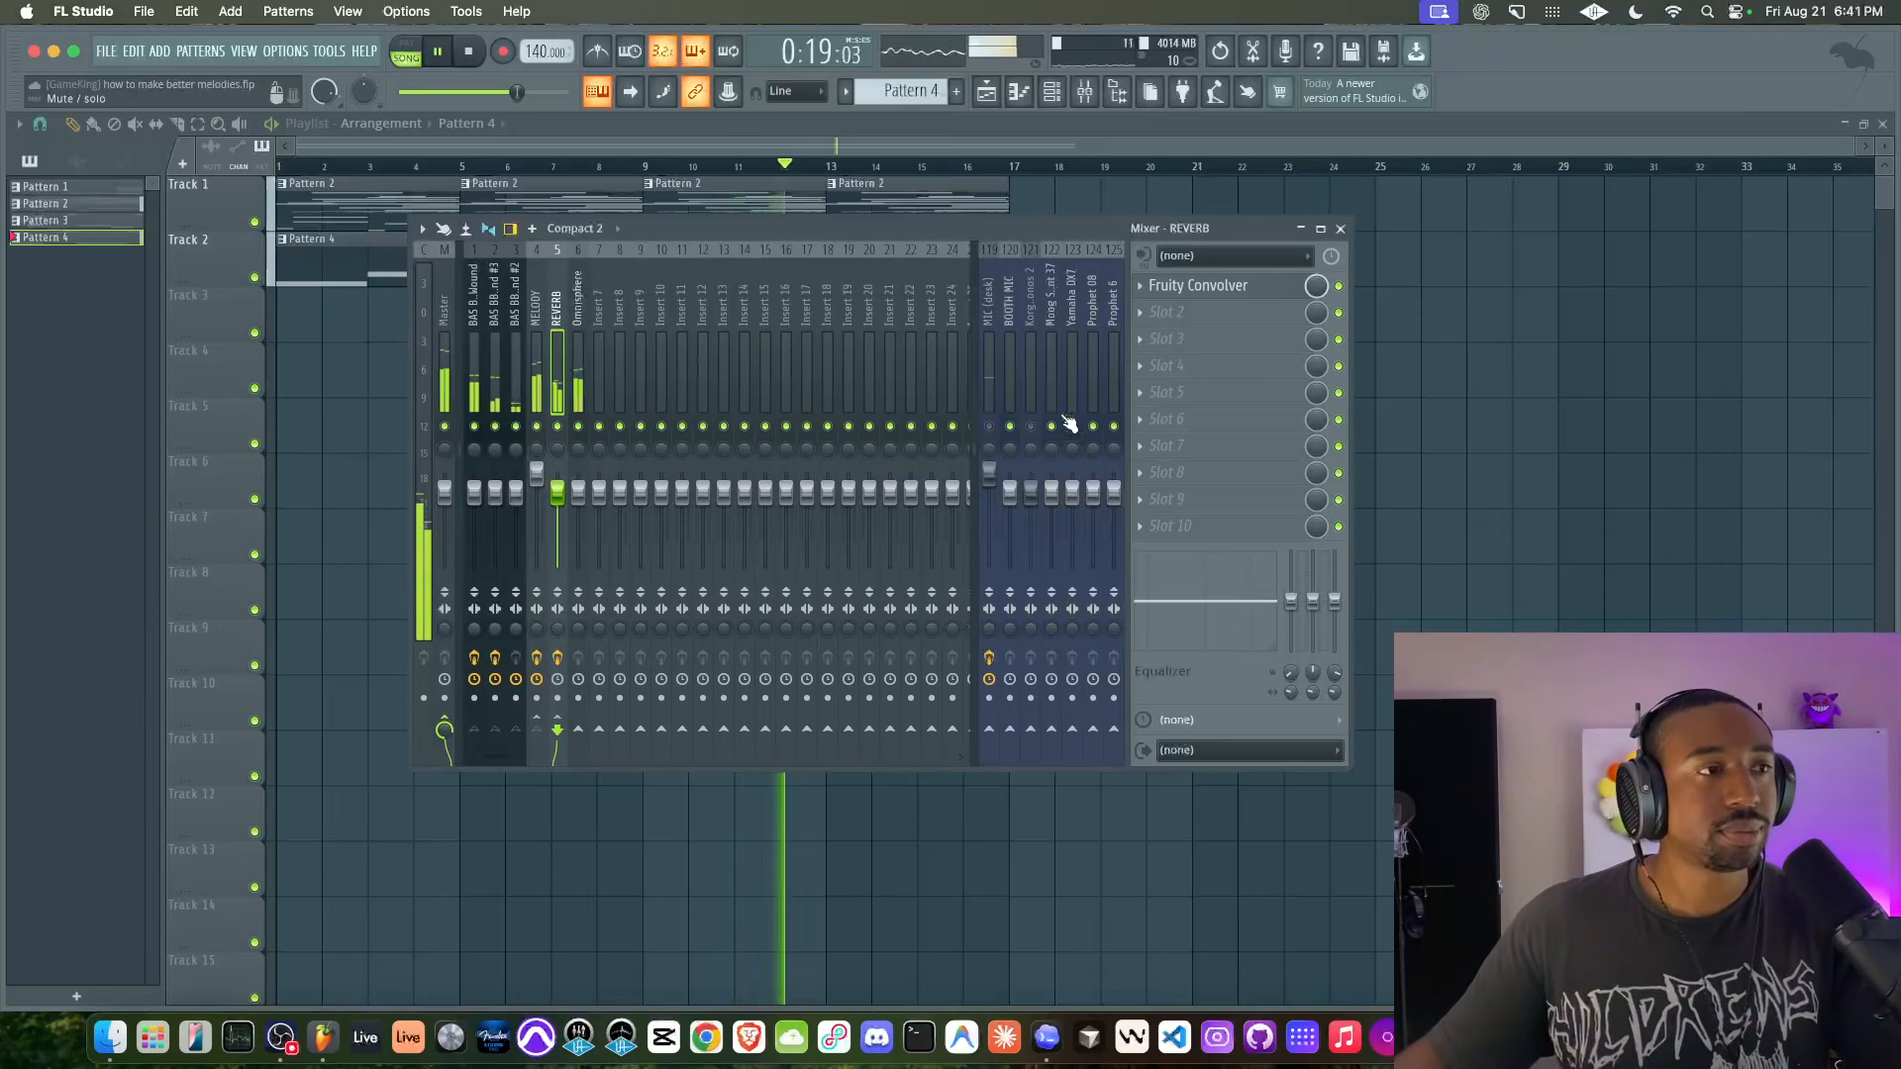
key(F9)
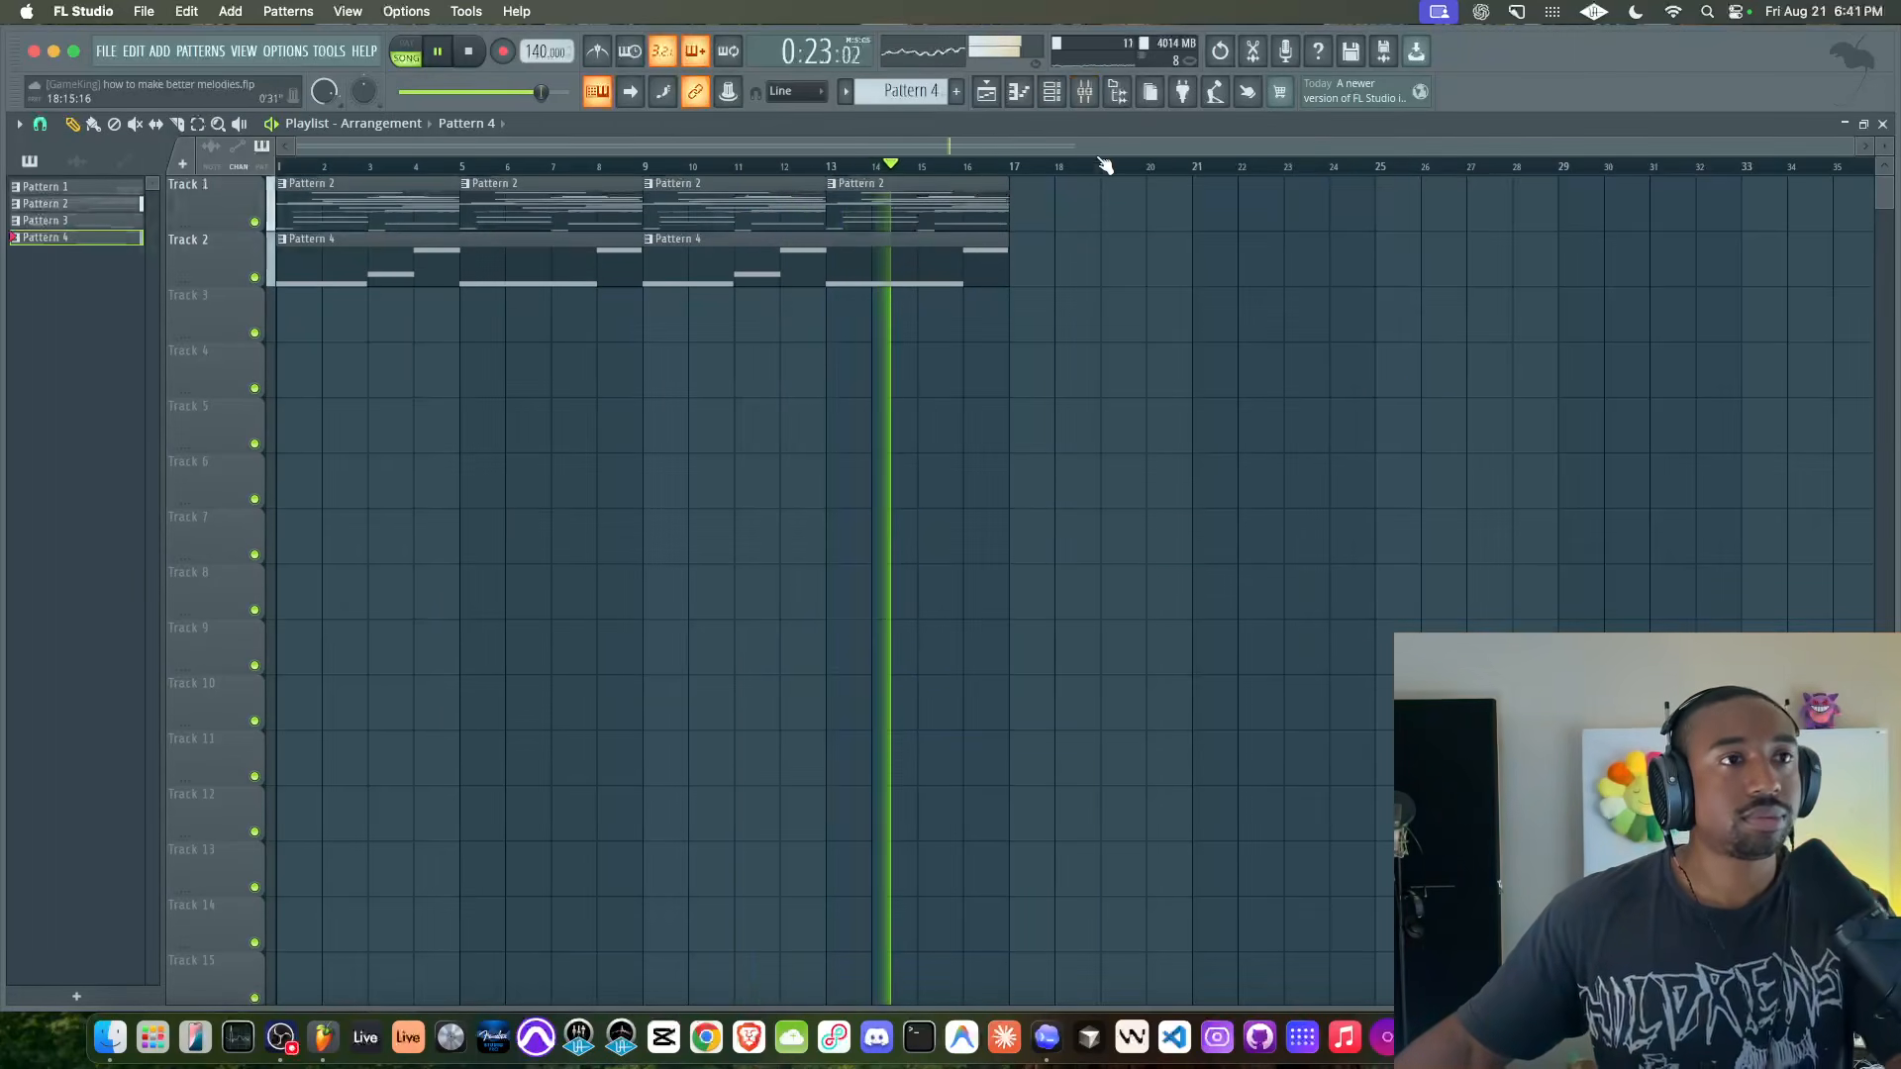
click(1089, 96)
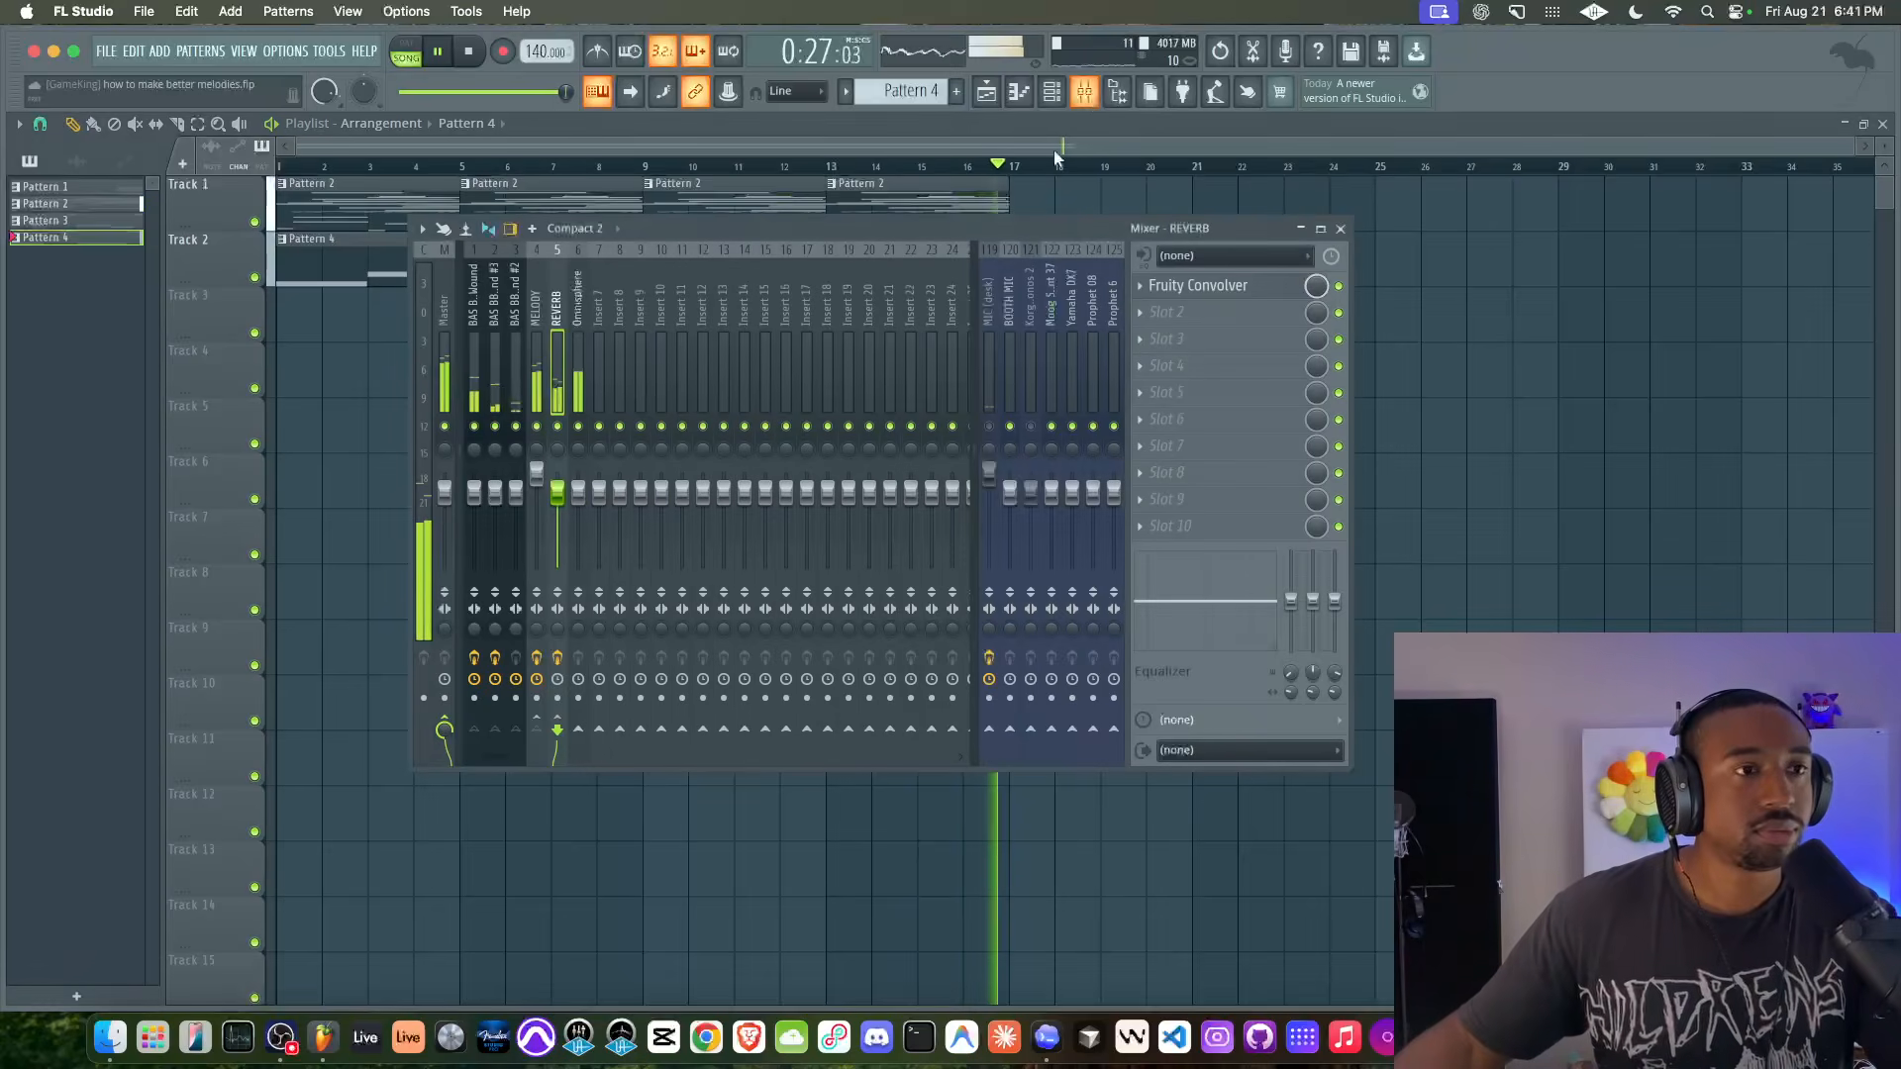
click(990, 425)
- Show all folders in the sample browser and add a Serum 2 instrument to the channel rack
click(1118, 92)
key(space)
click(59, 153)
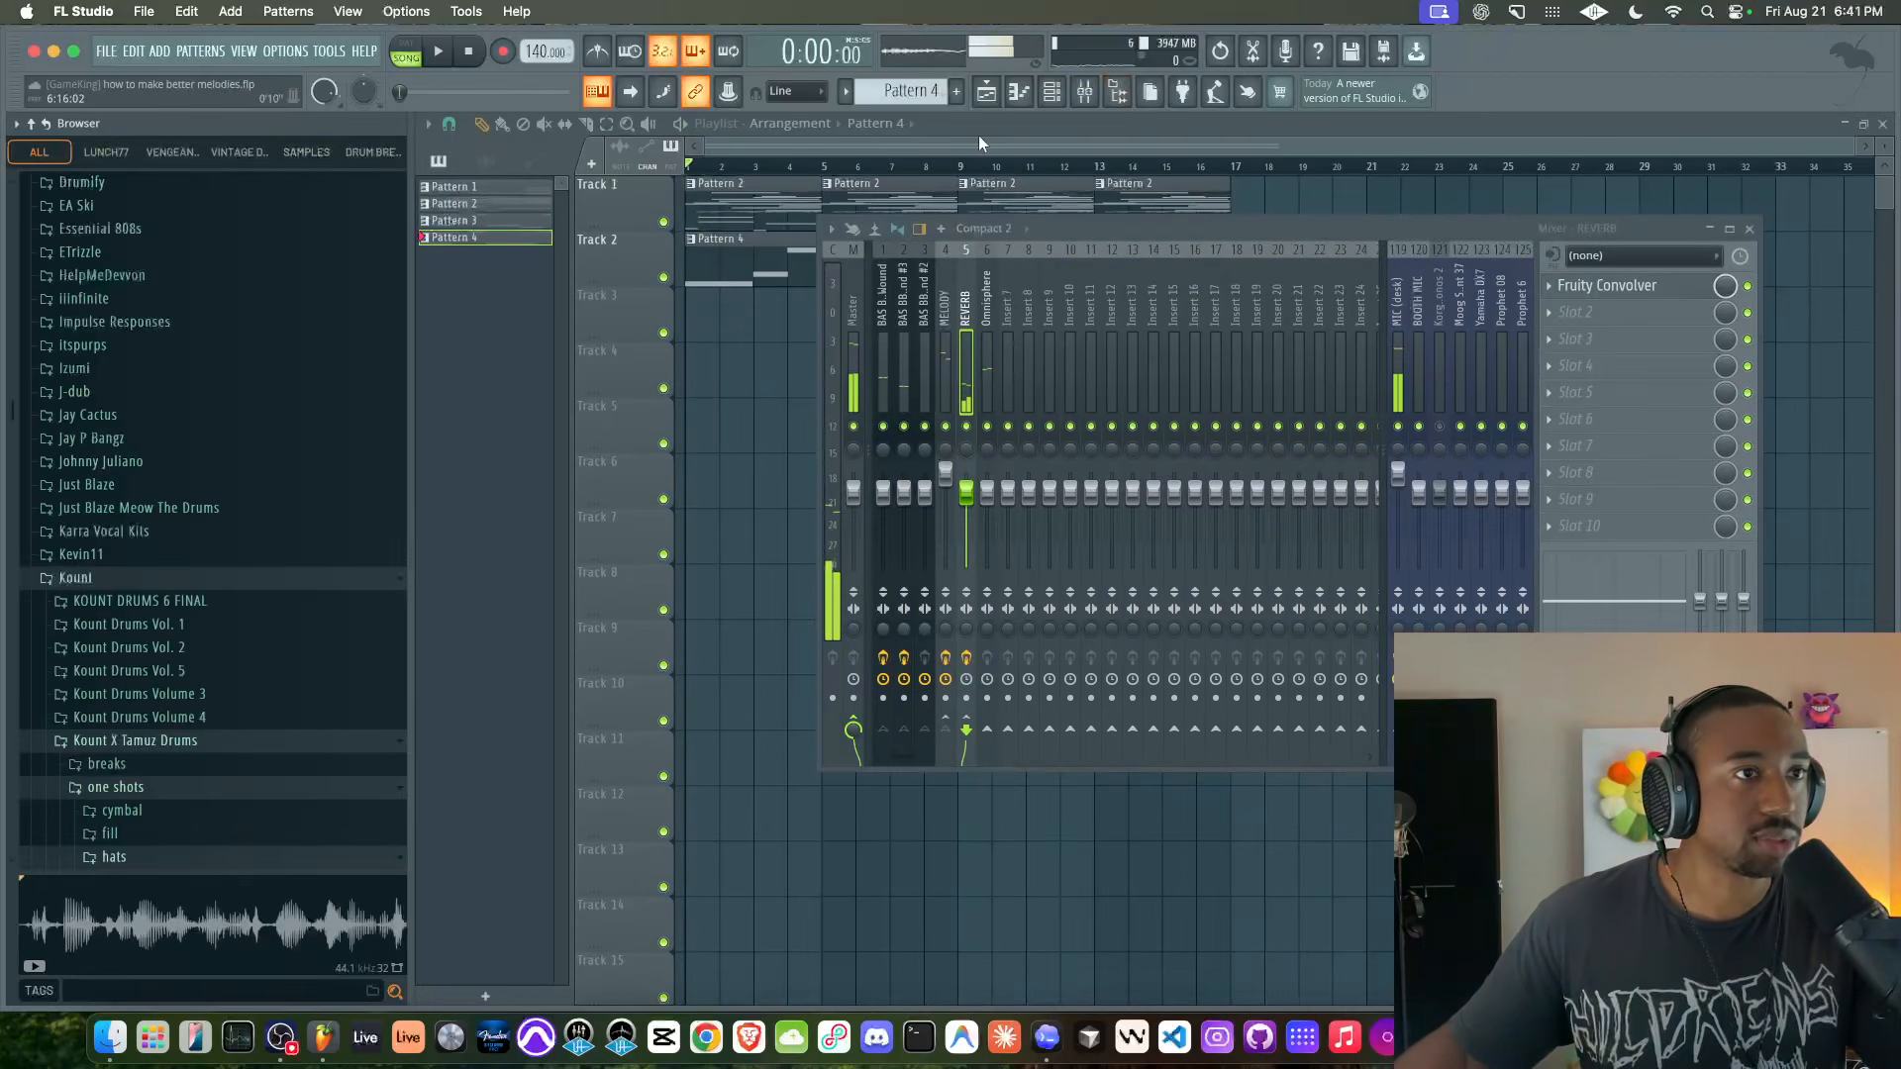
click(1052, 94)
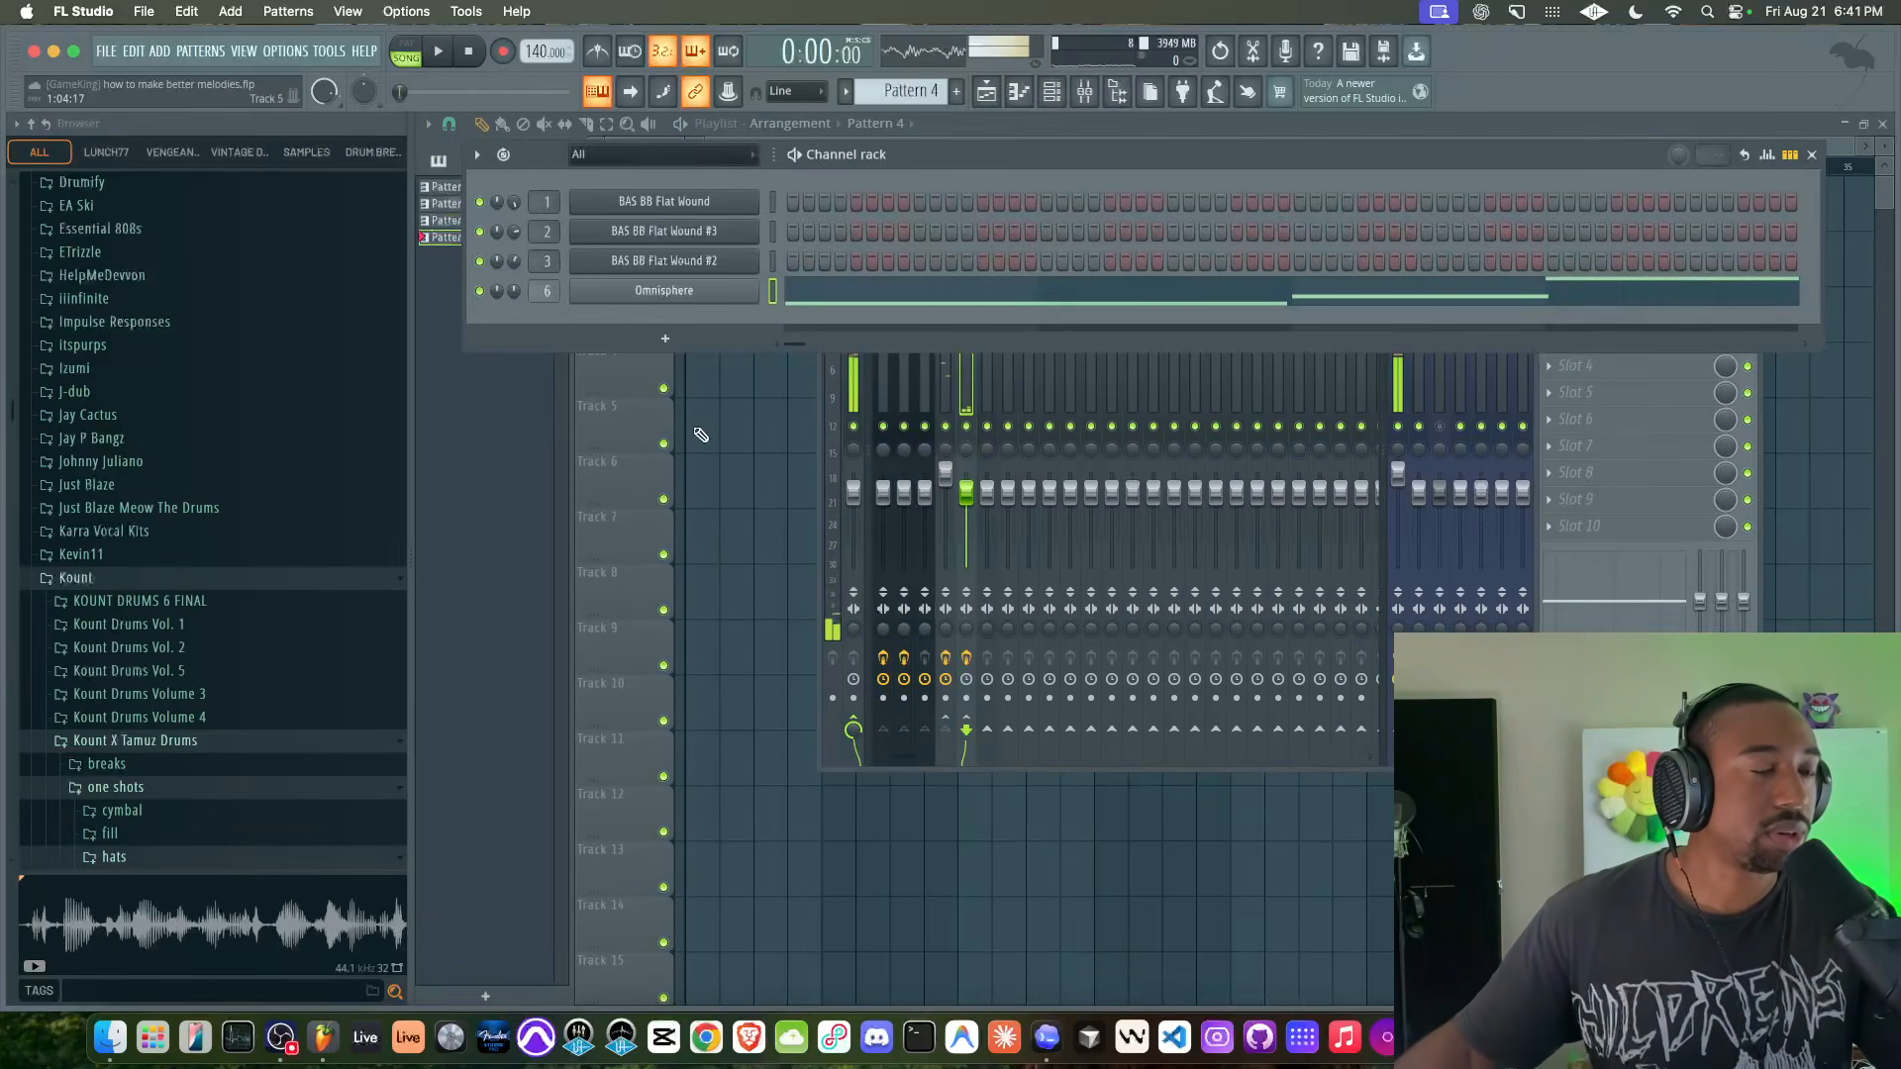
click(747, 338)
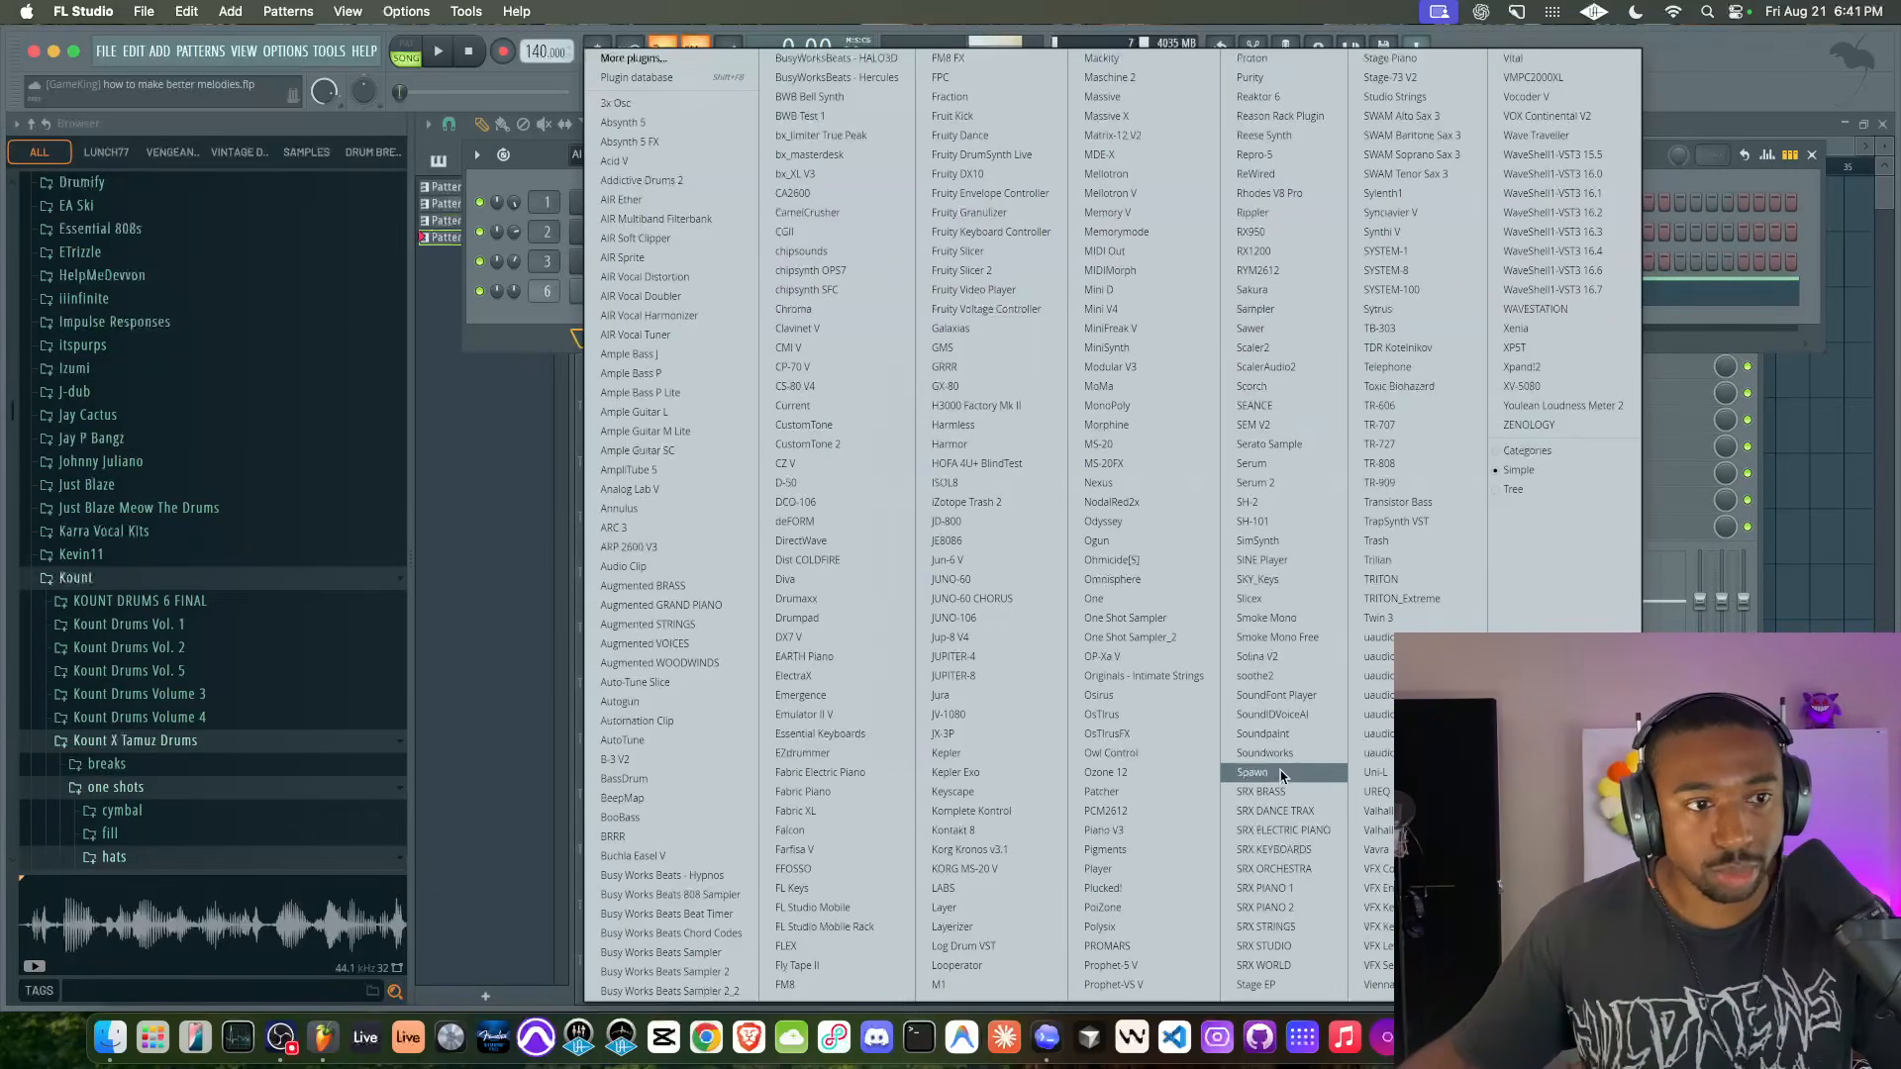
click(1253, 483)
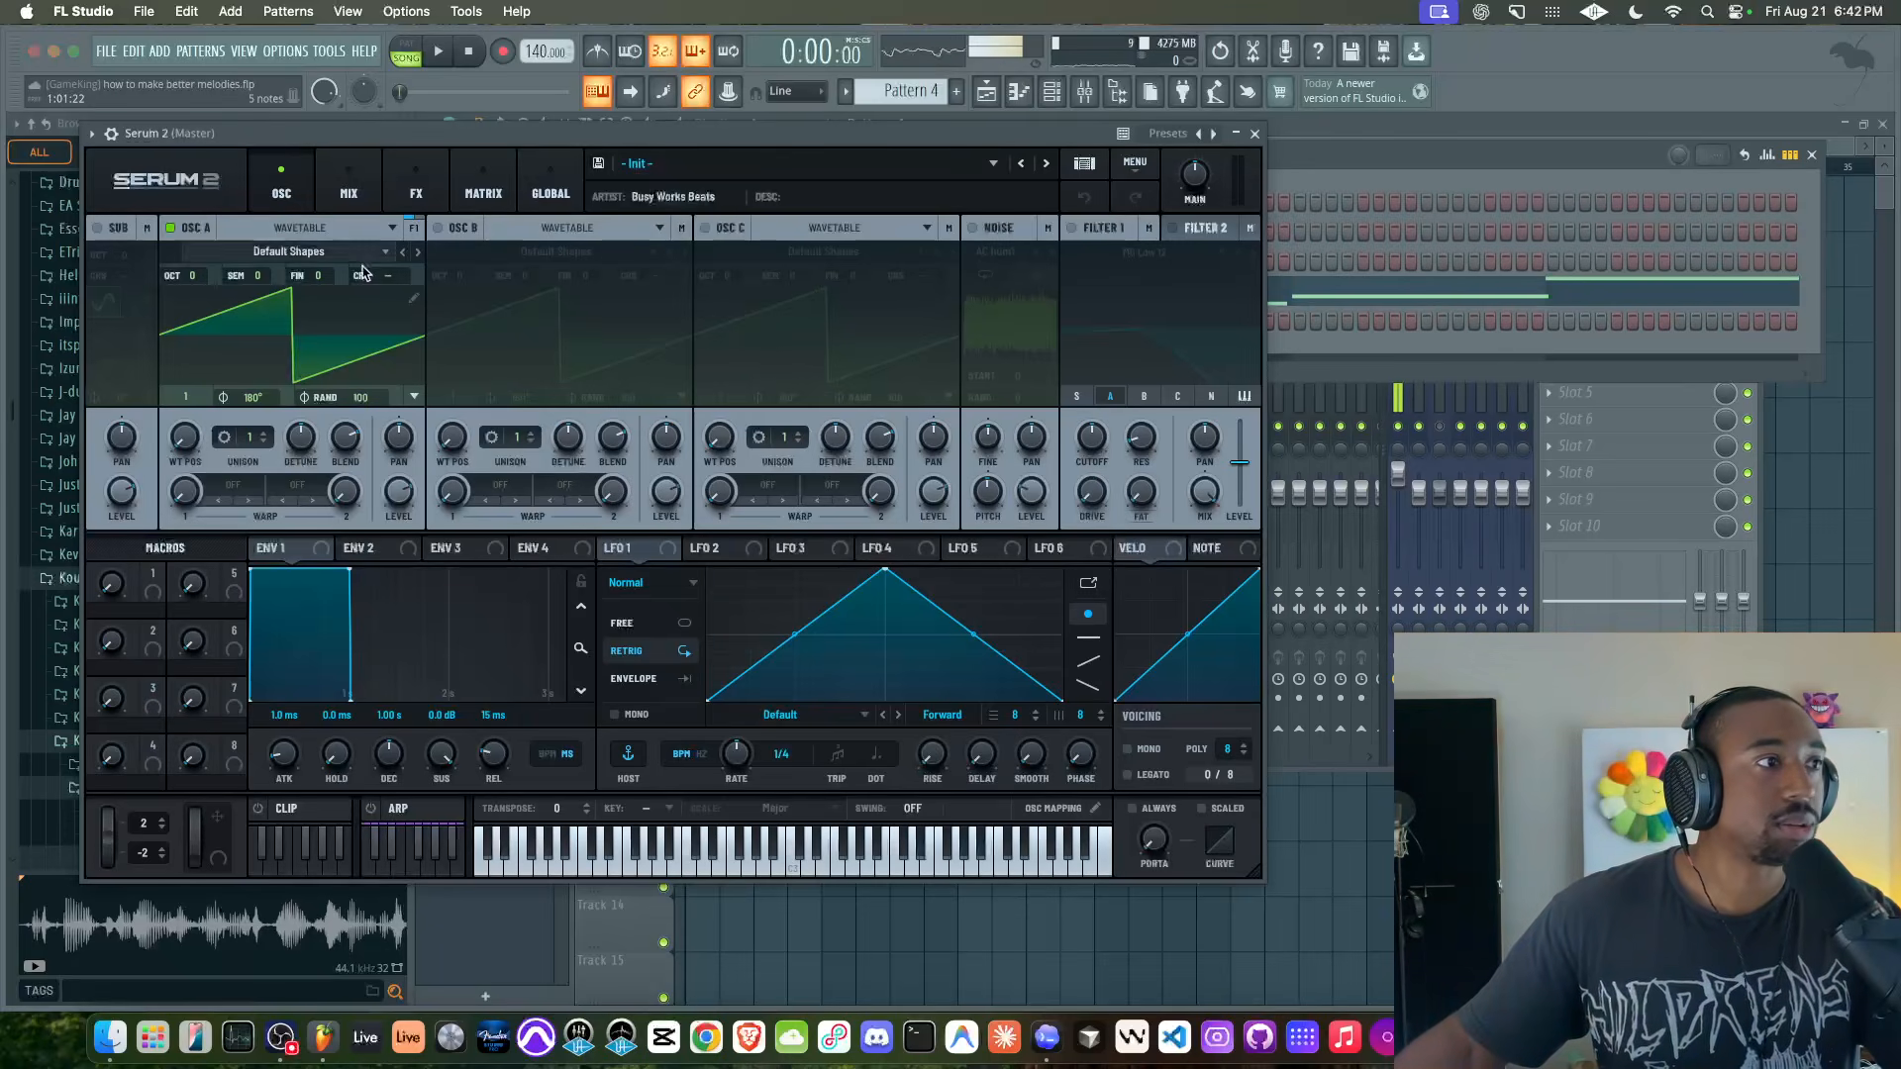
- Switch Serum 2's oscillator A to Granular and move the plugin window clear of the sample browser
click(299, 228)
click(283, 315)
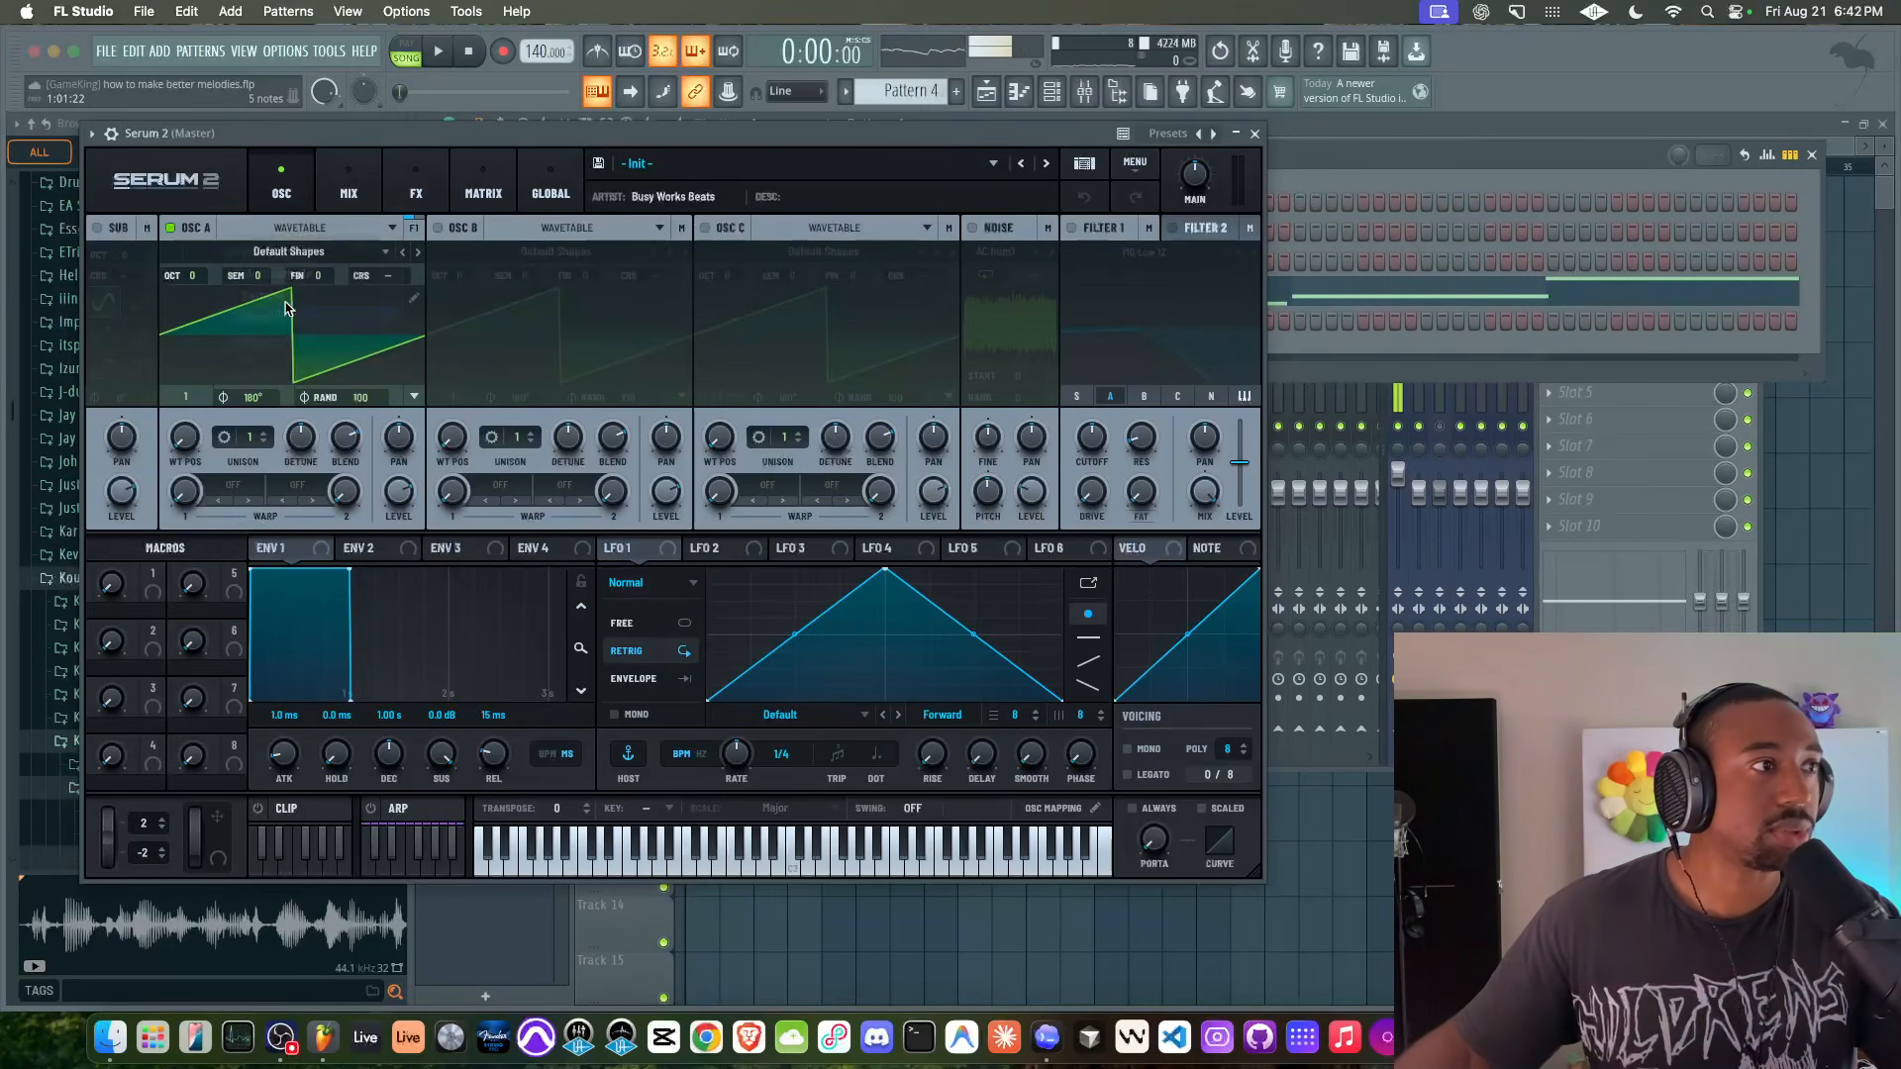
drag(328, 137, 747, 166)
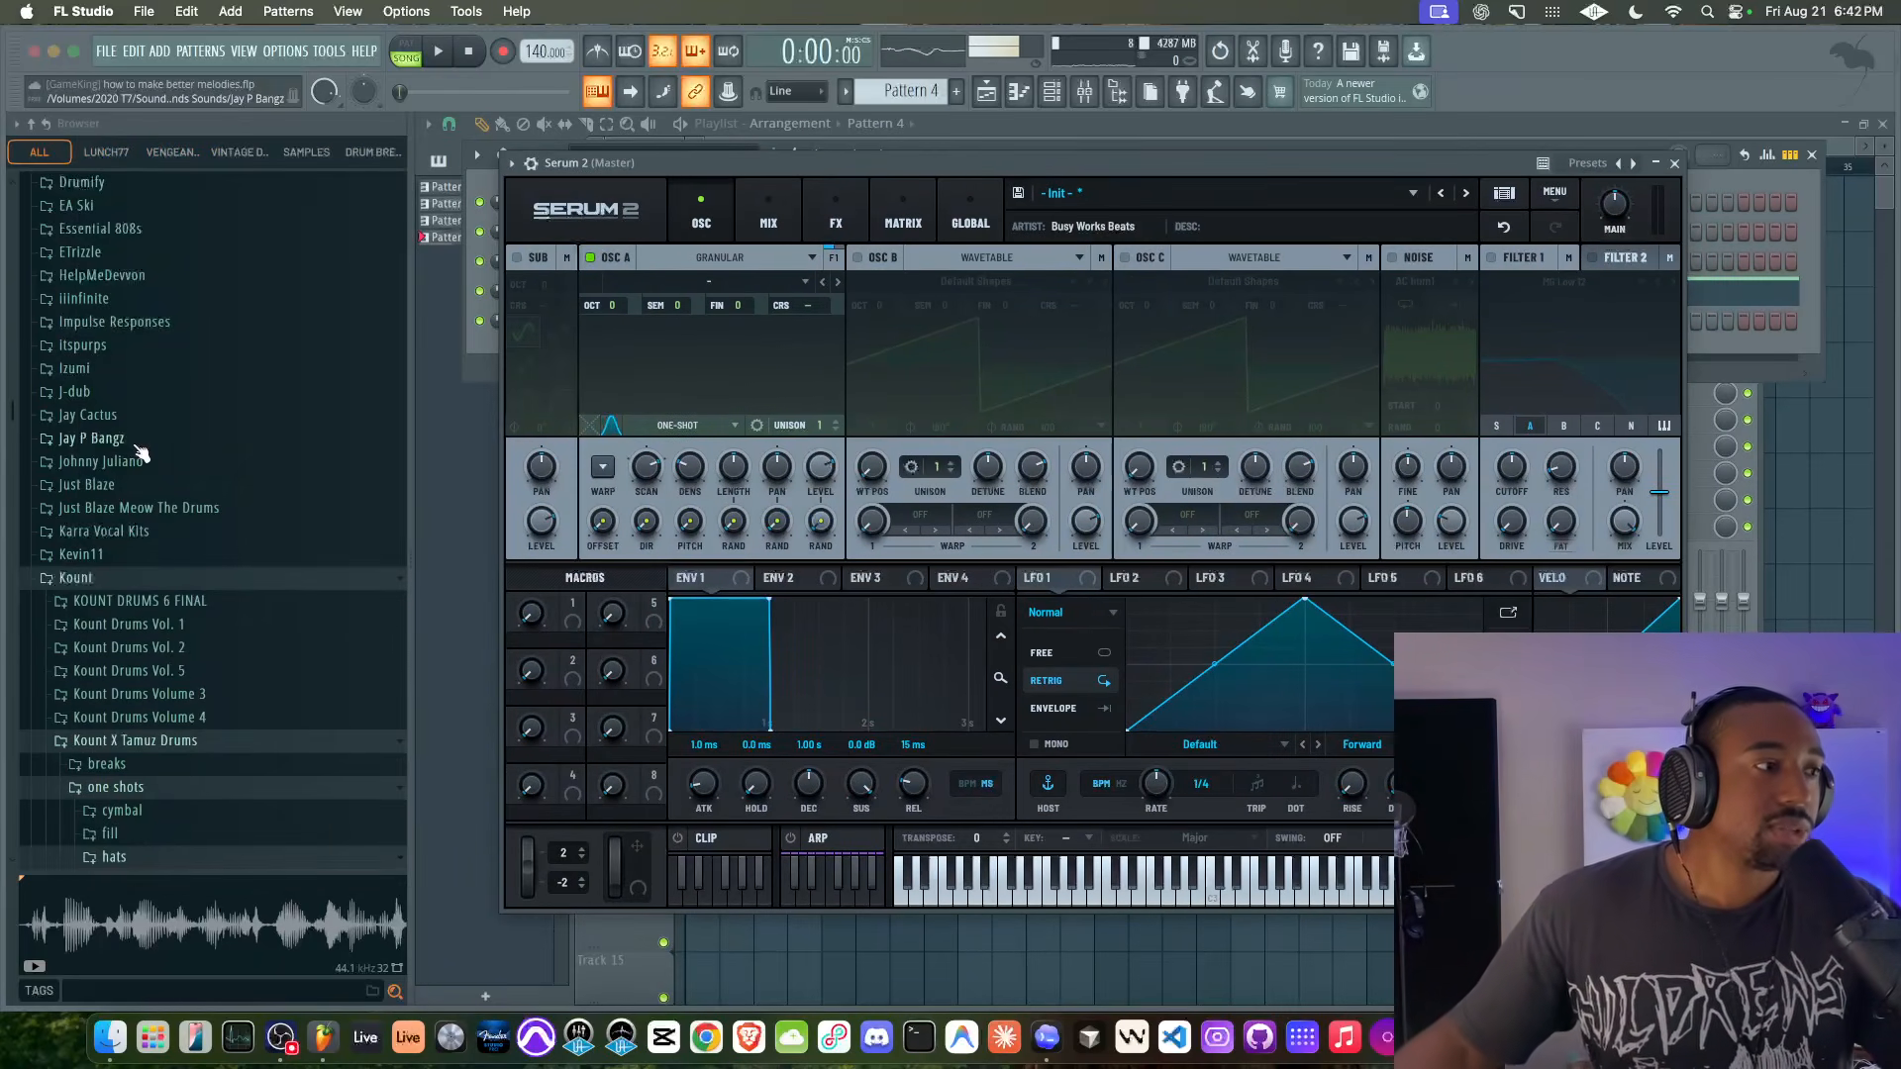
- Open the Pop Hooks folder in the sample browser under KSHMR, Sounds of KSHMR Vol. 5, Vocals, Hooks With Lyrics
scroll(142, 453, down, 3)
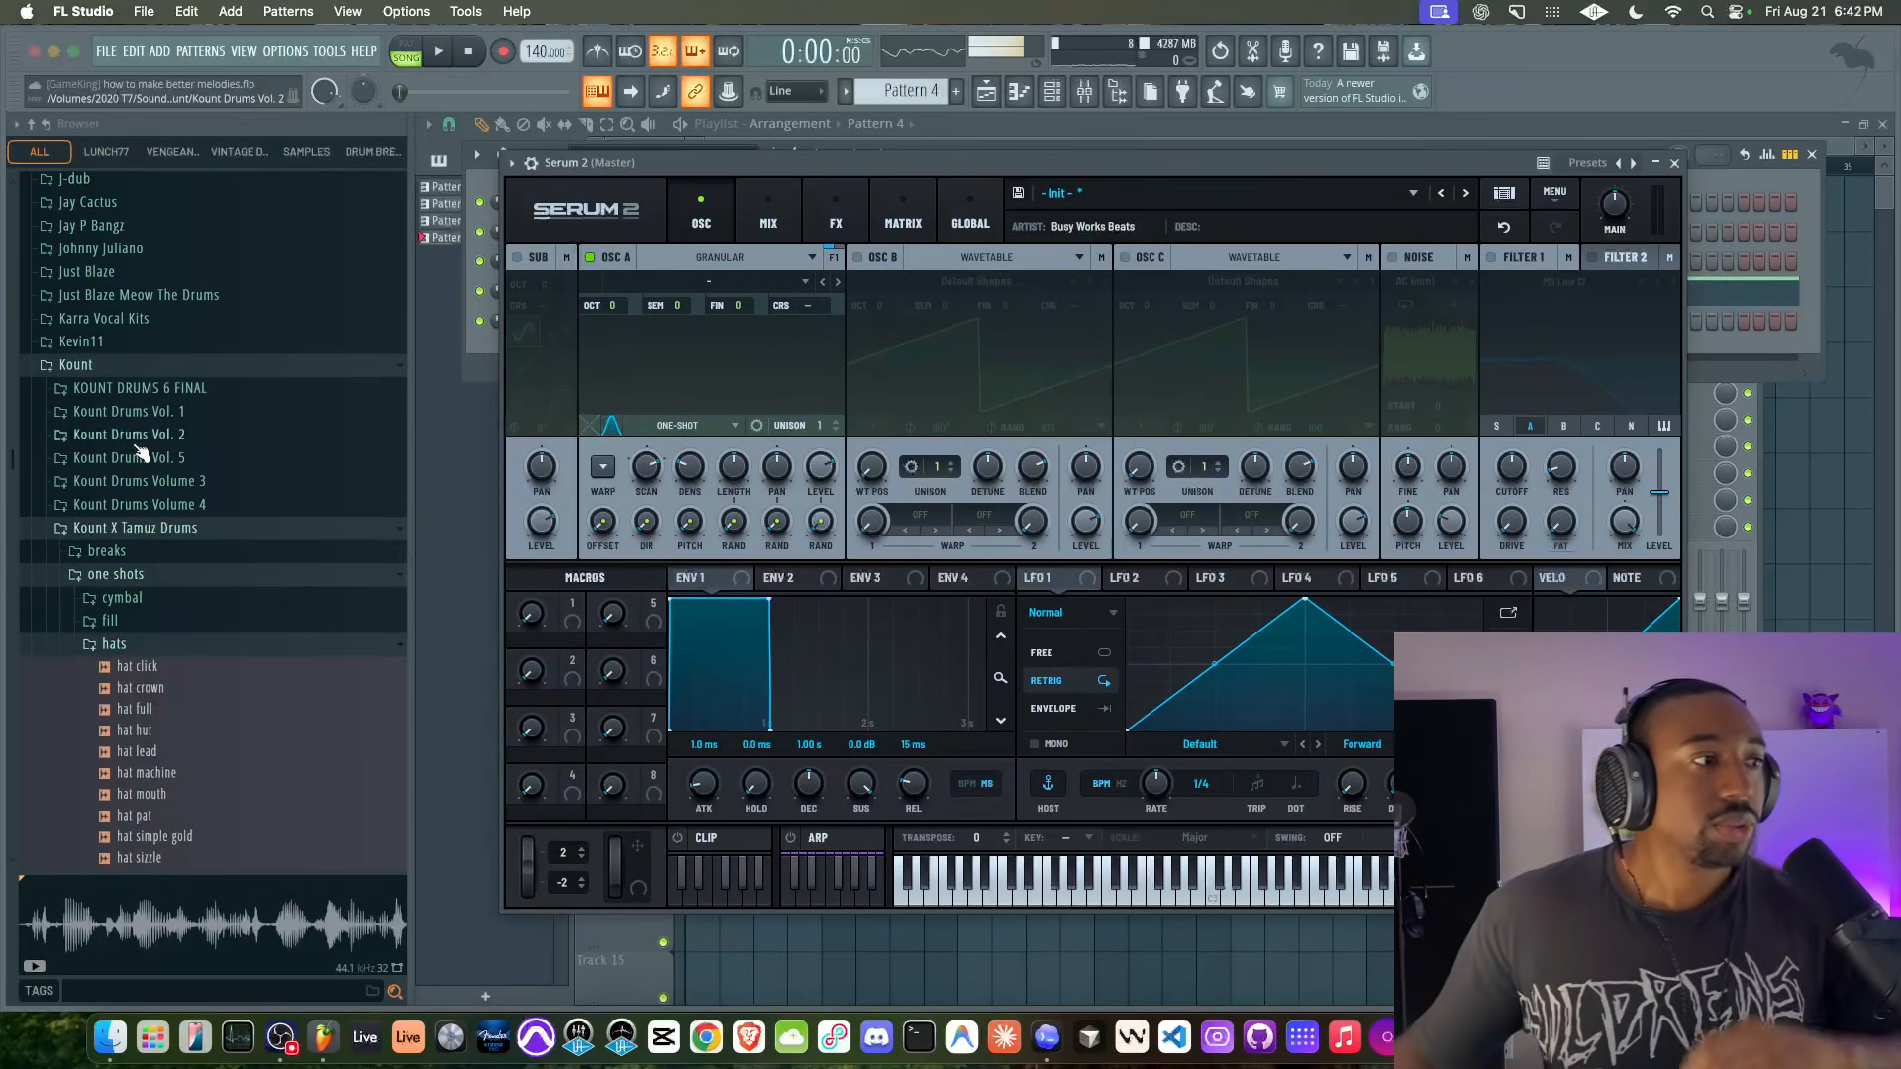
click(111, 367)
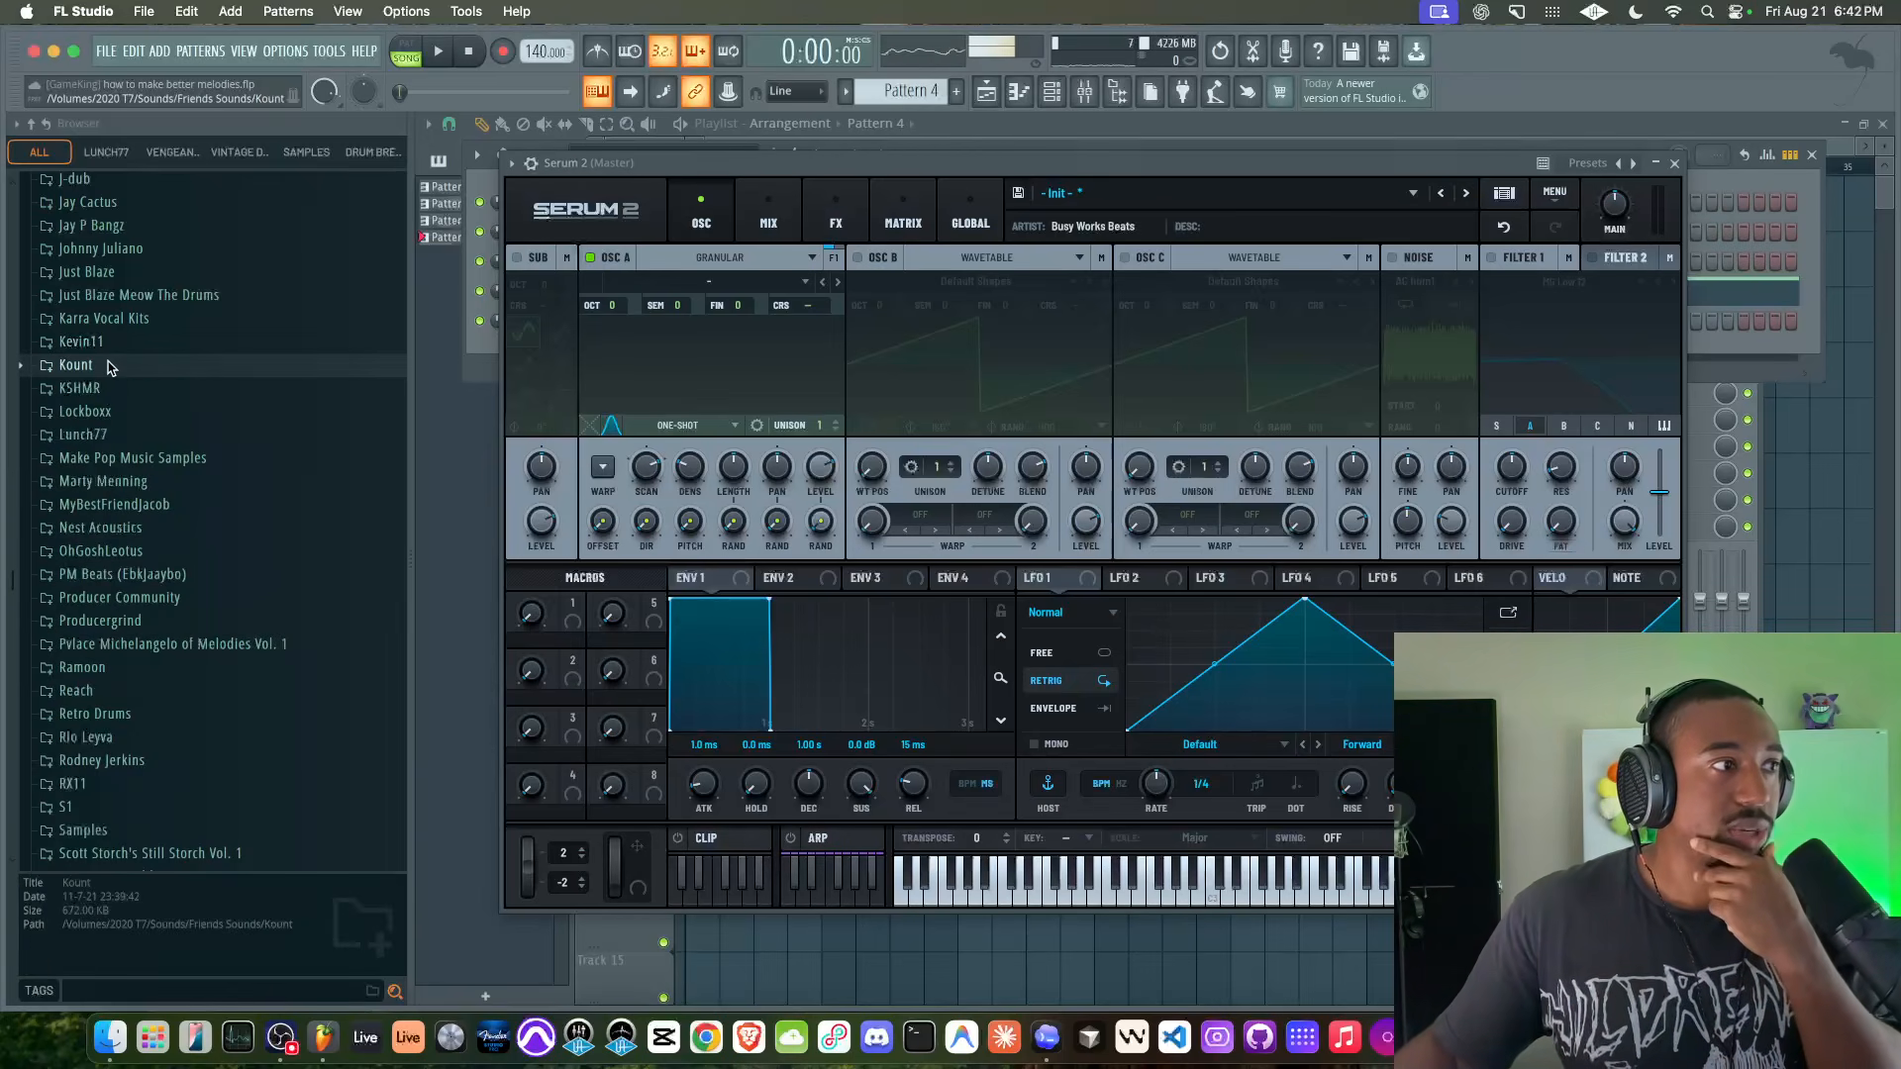
click(112, 392)
click(142, 429)
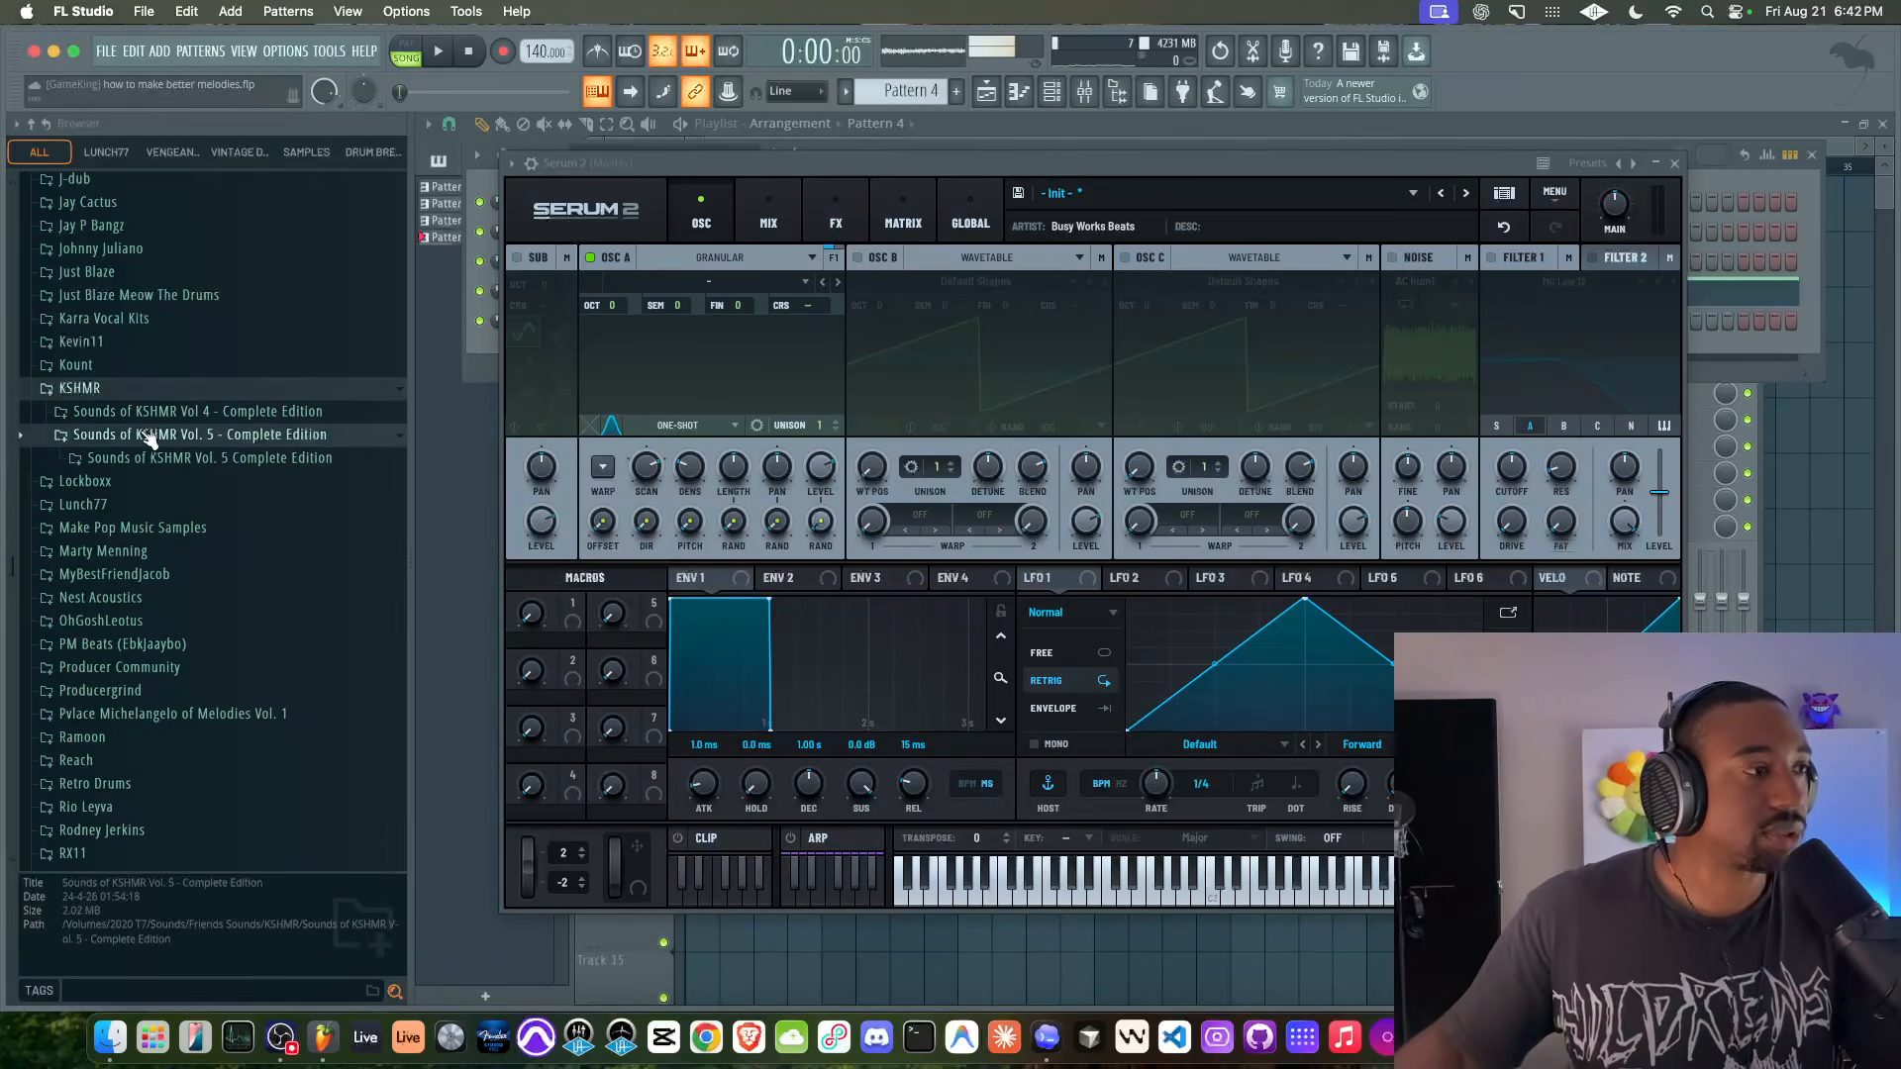
scroll(148, 433, down, 2)
click(156, 374)
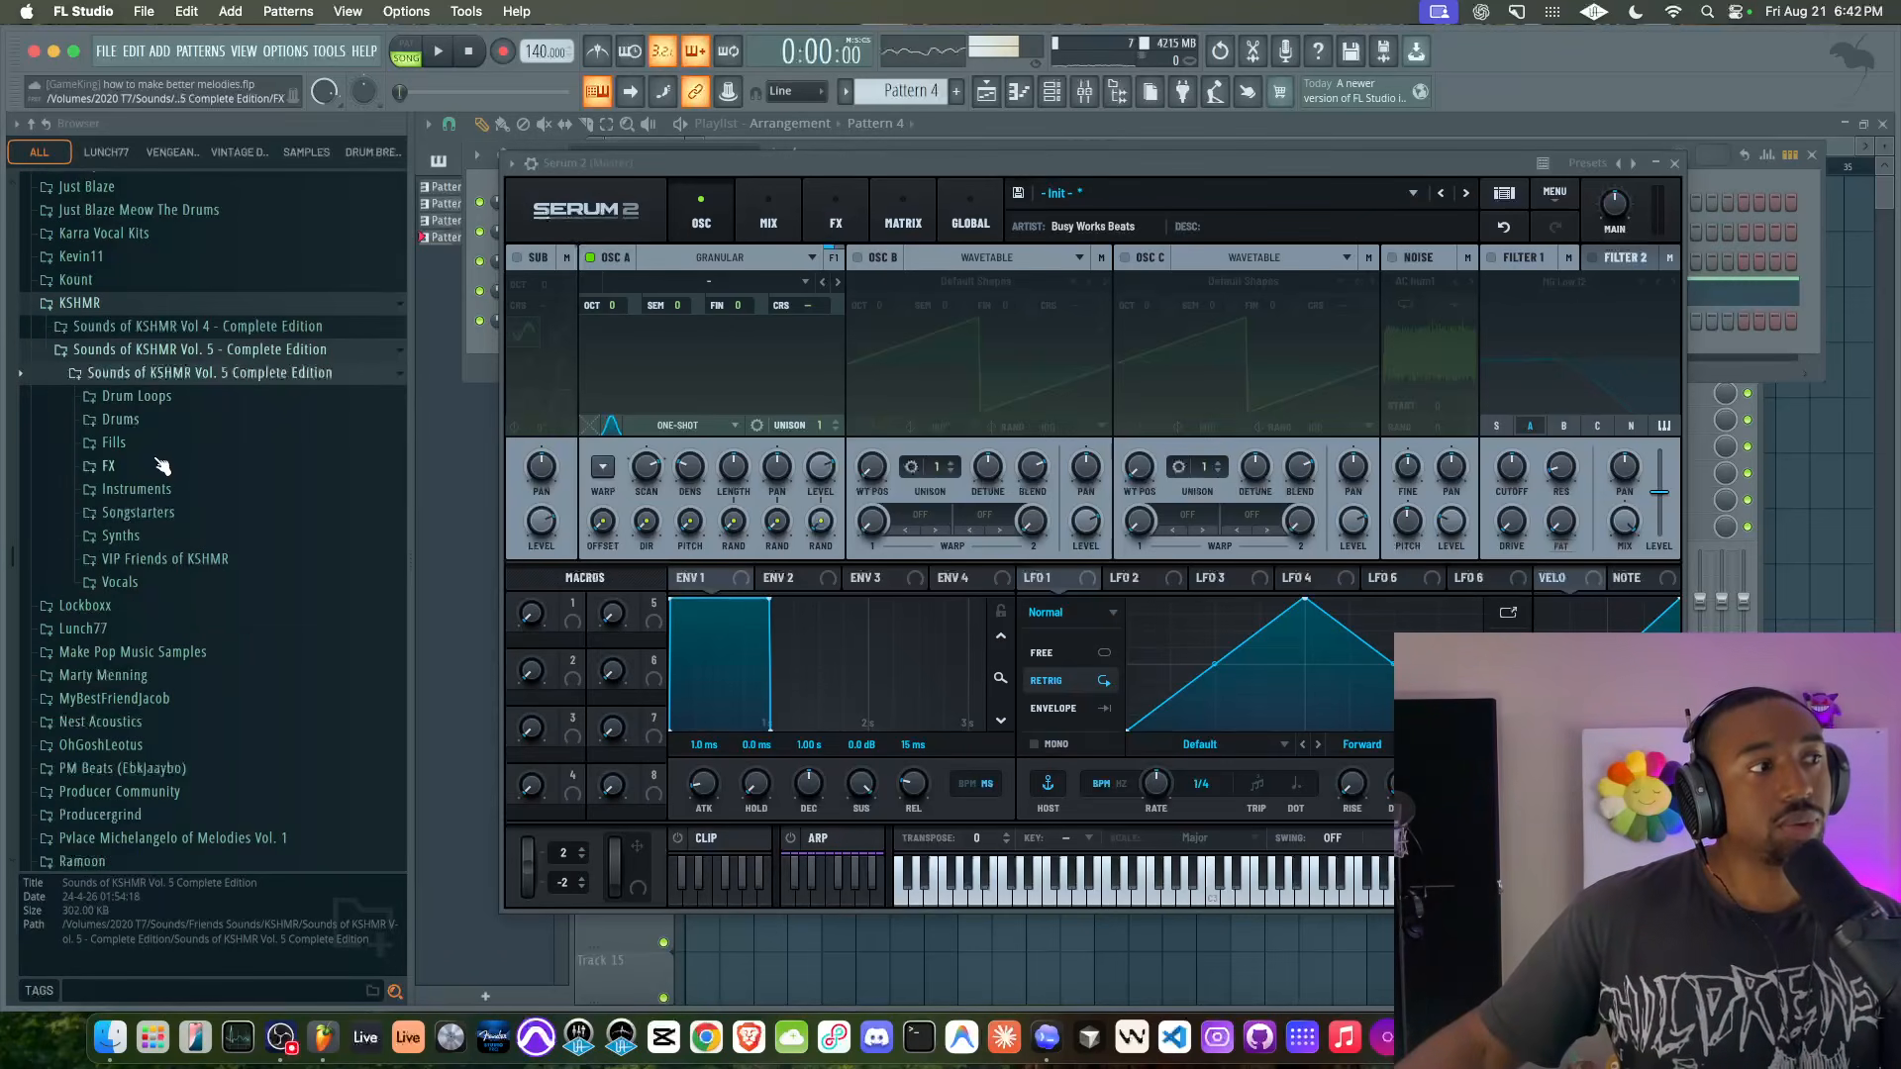
click(129, 582)
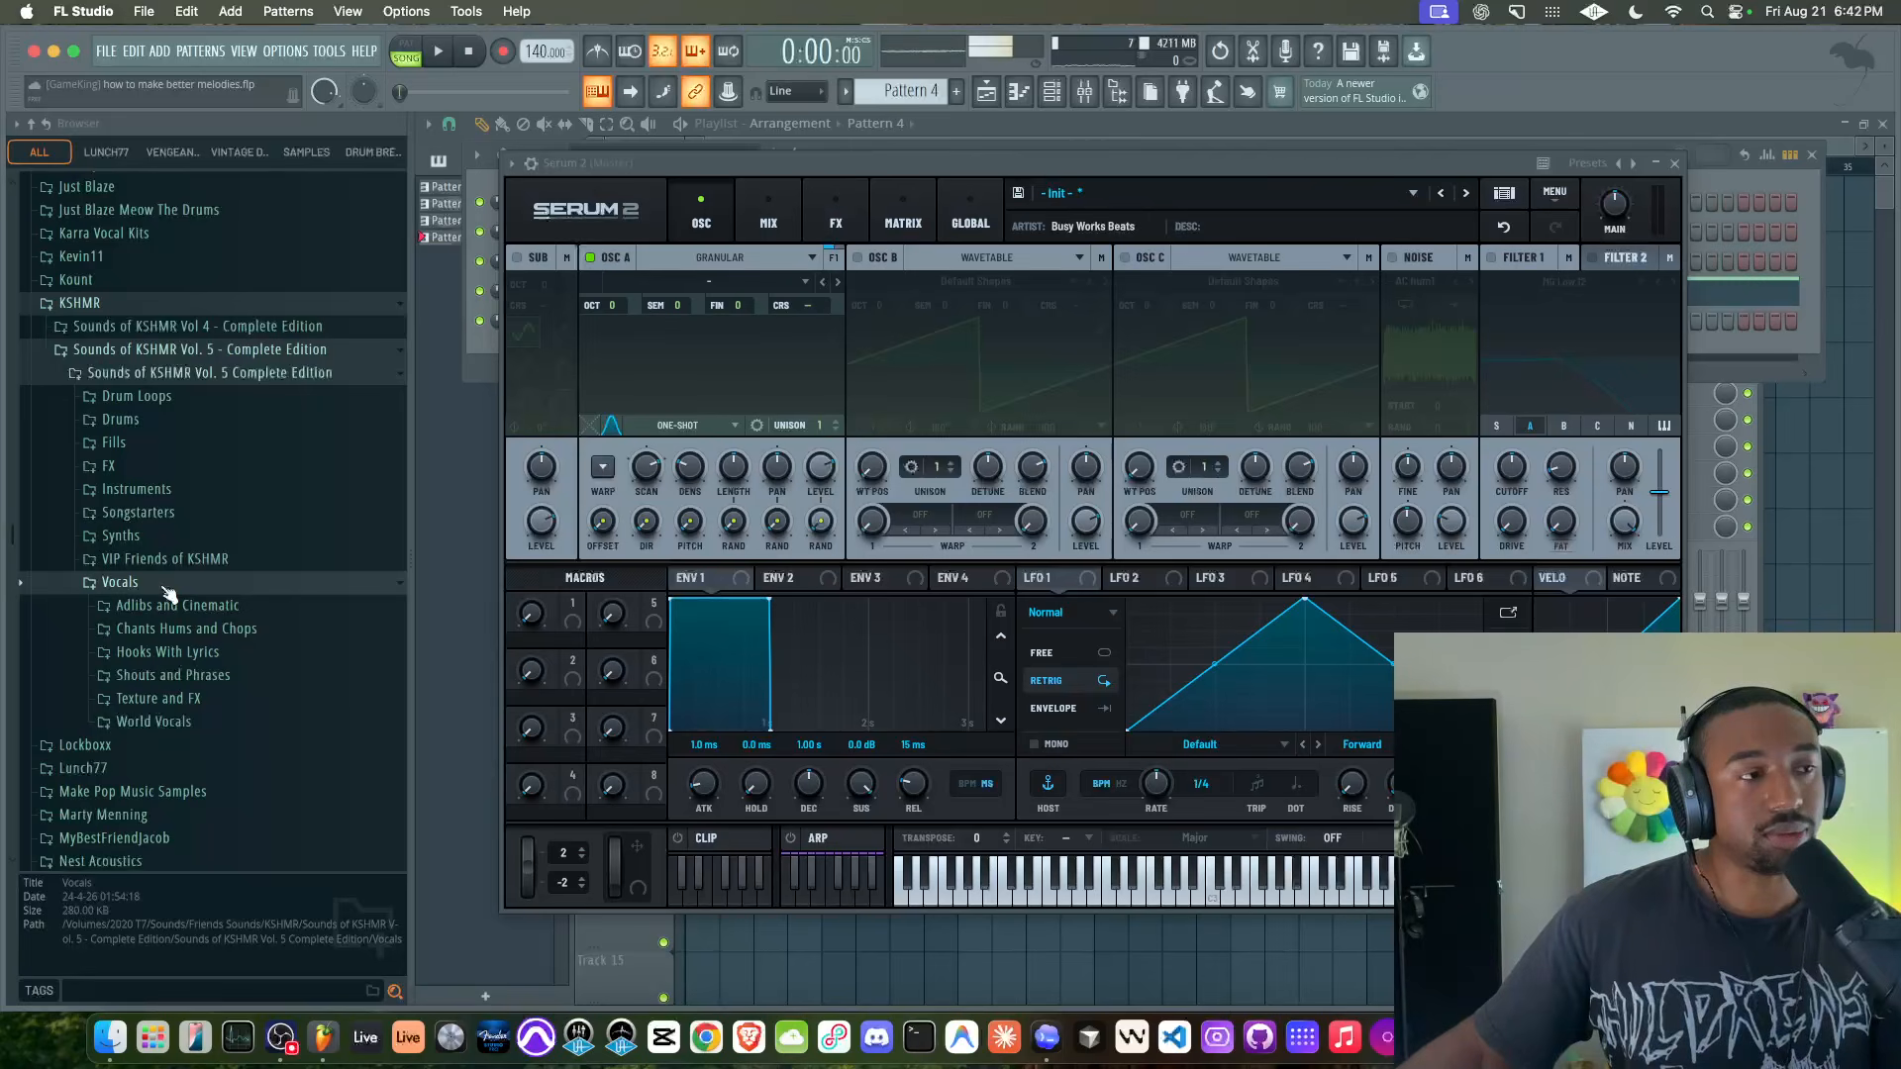
scroll(170, 594, down, 2)
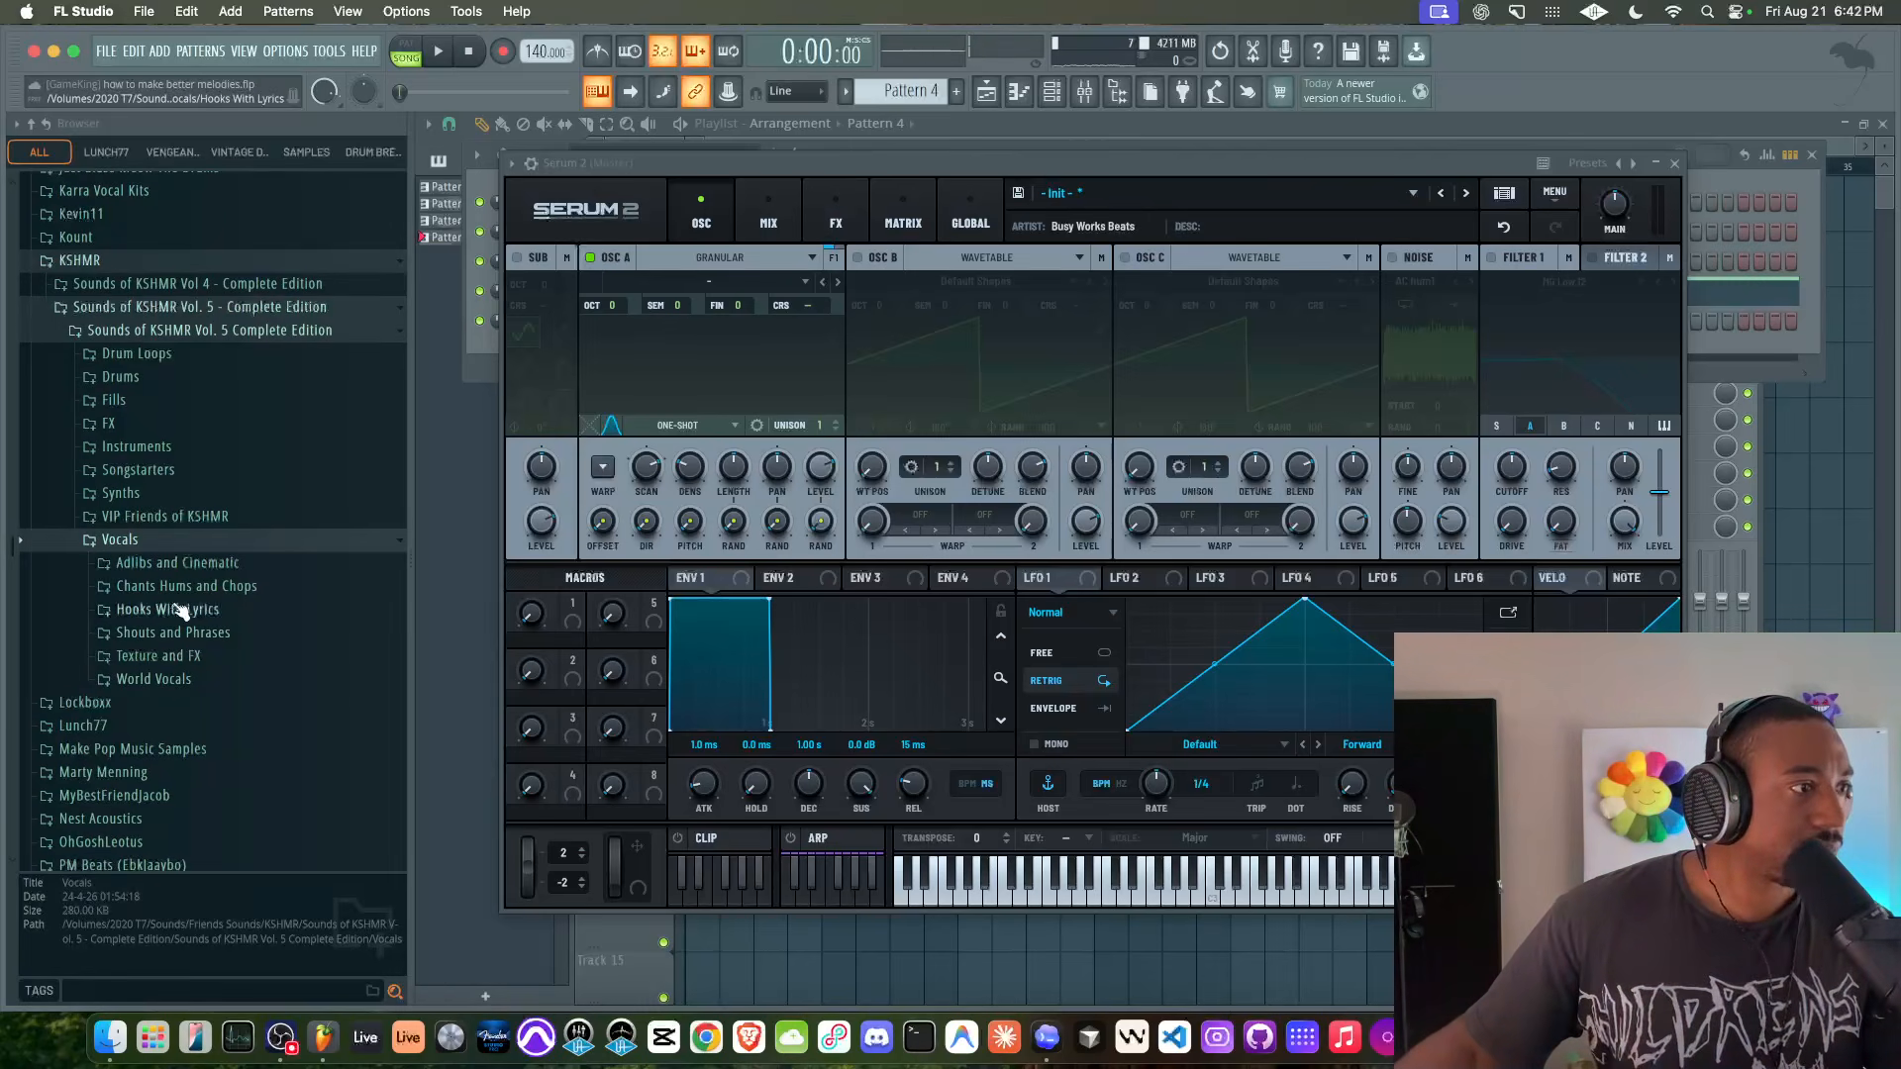
click(173, 610)
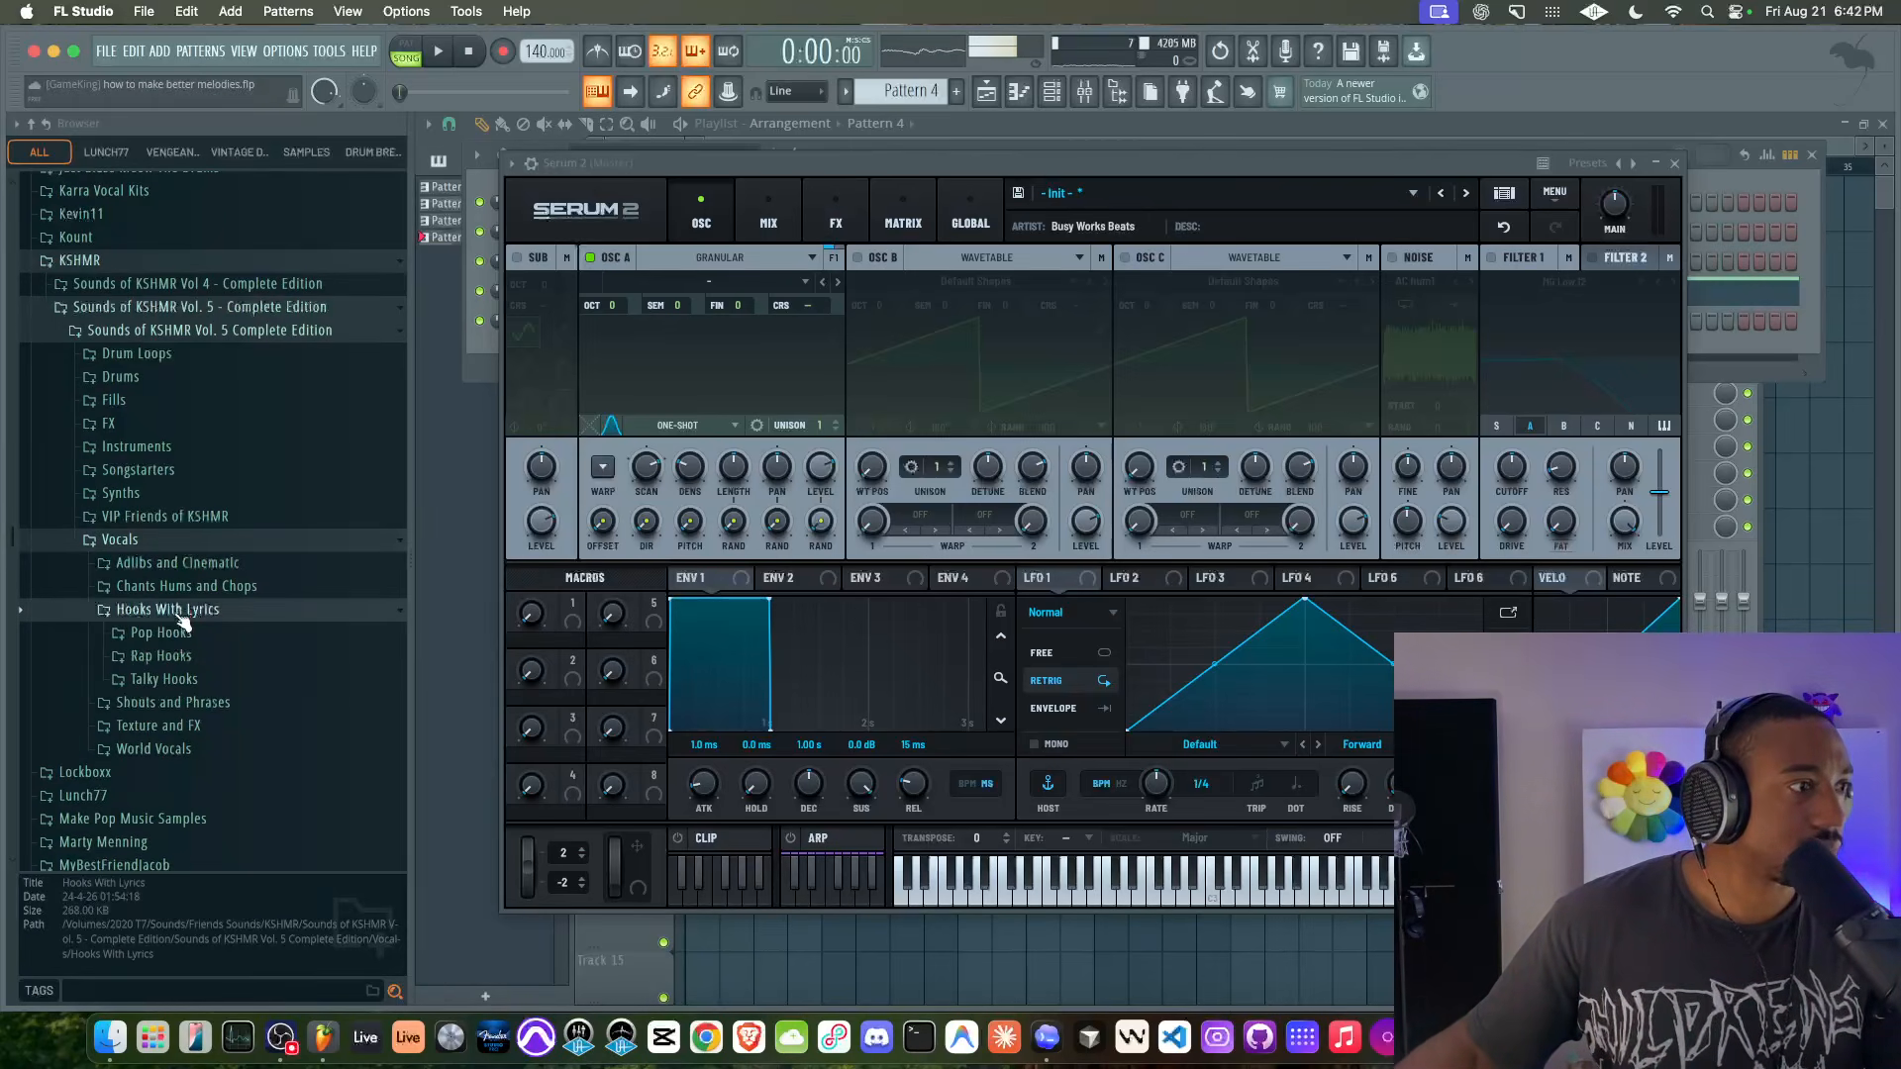
click(163, 633)
scroll(170, 608, down, 4)
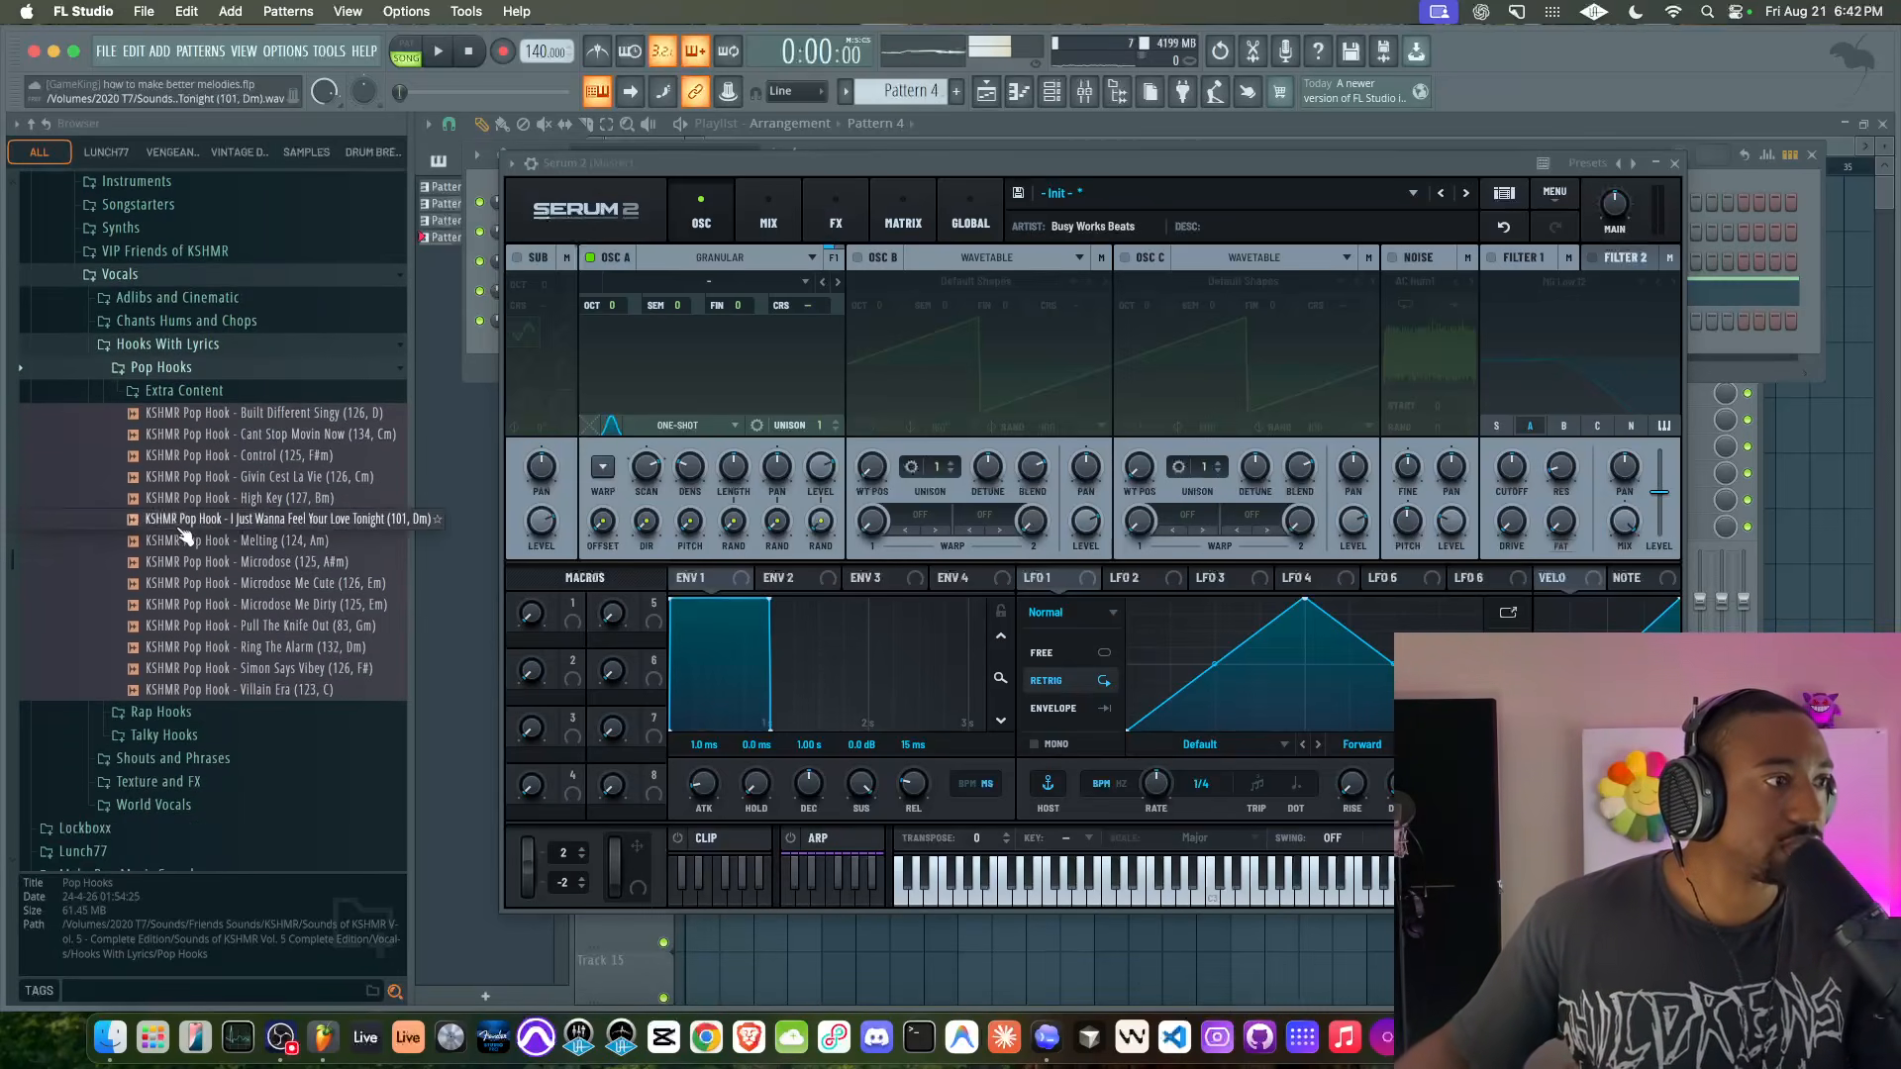
- Load the sample KSHMR Pop Hook - Microdose Me Dirty (125, Em) into oscillator A and apply a waveform option
click(264, 606)
drag(263, 614, 661, 359)
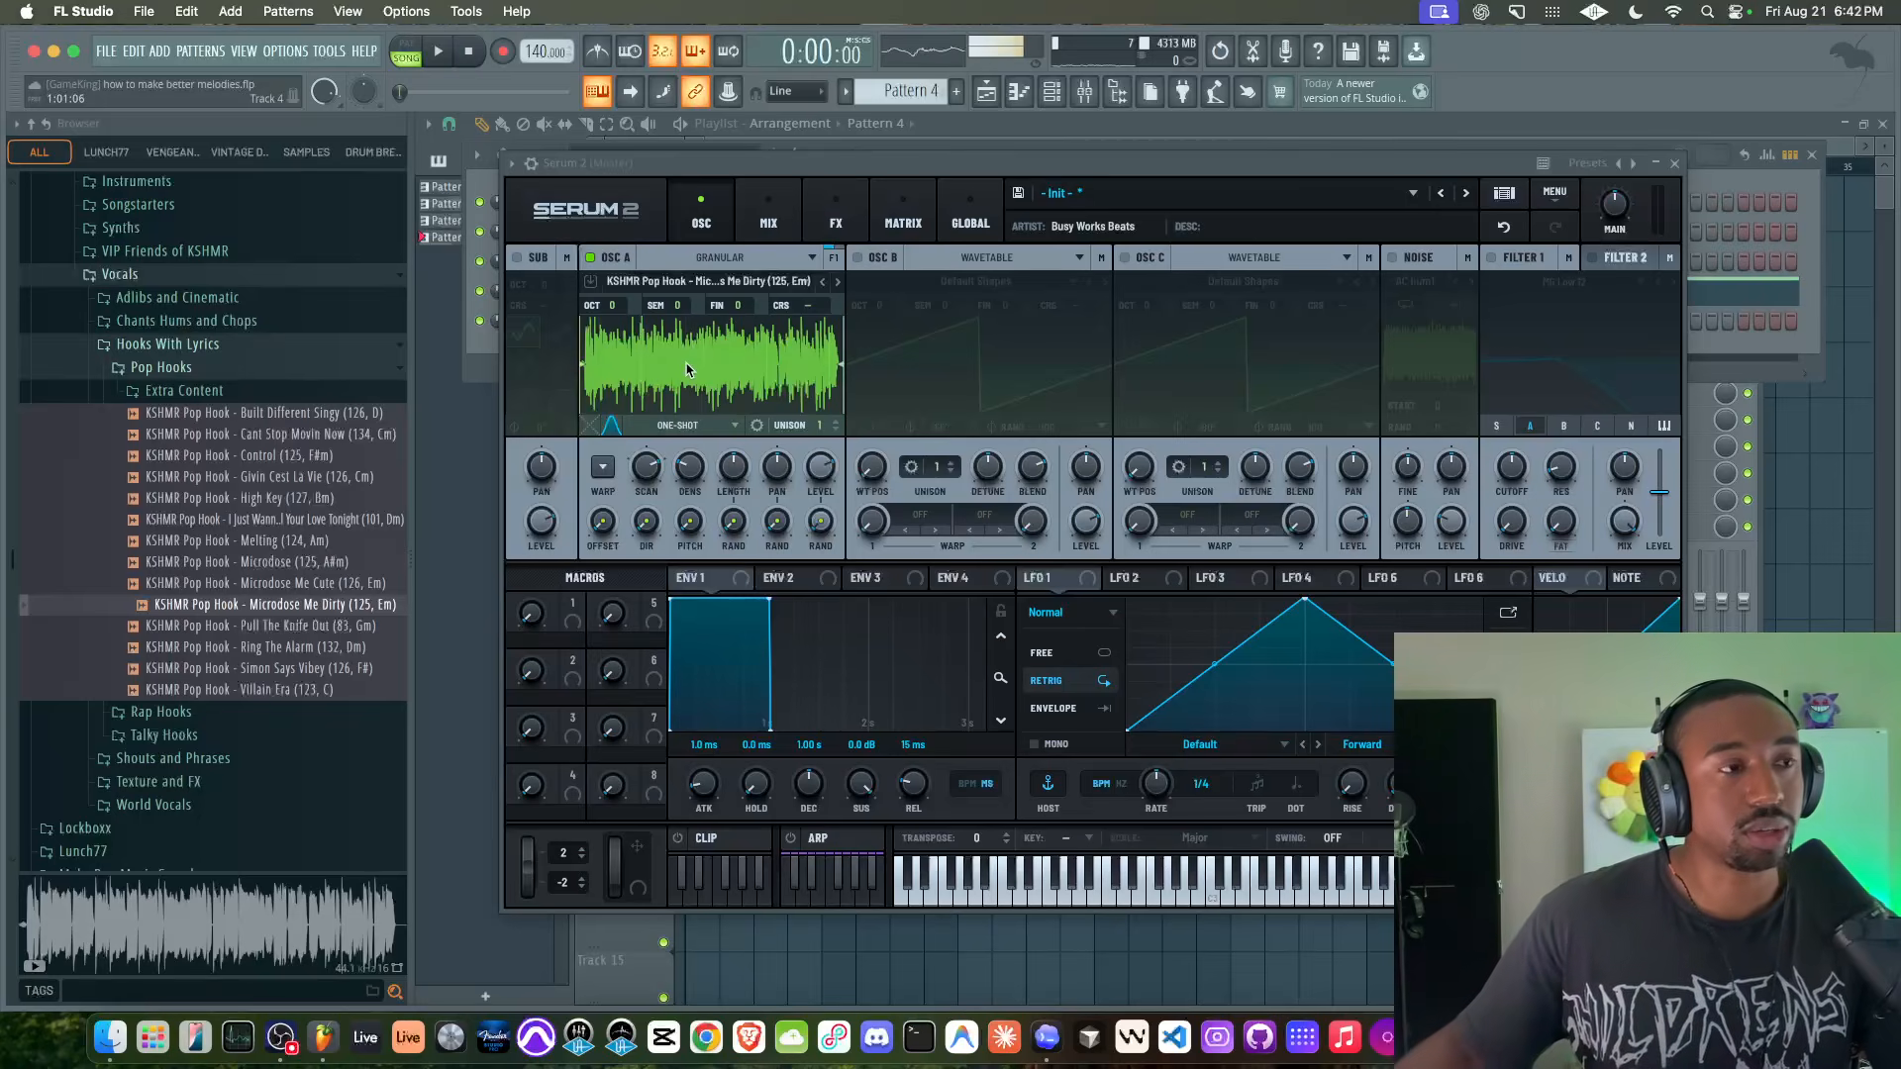
right_click(686, 368)
click(768, 649)
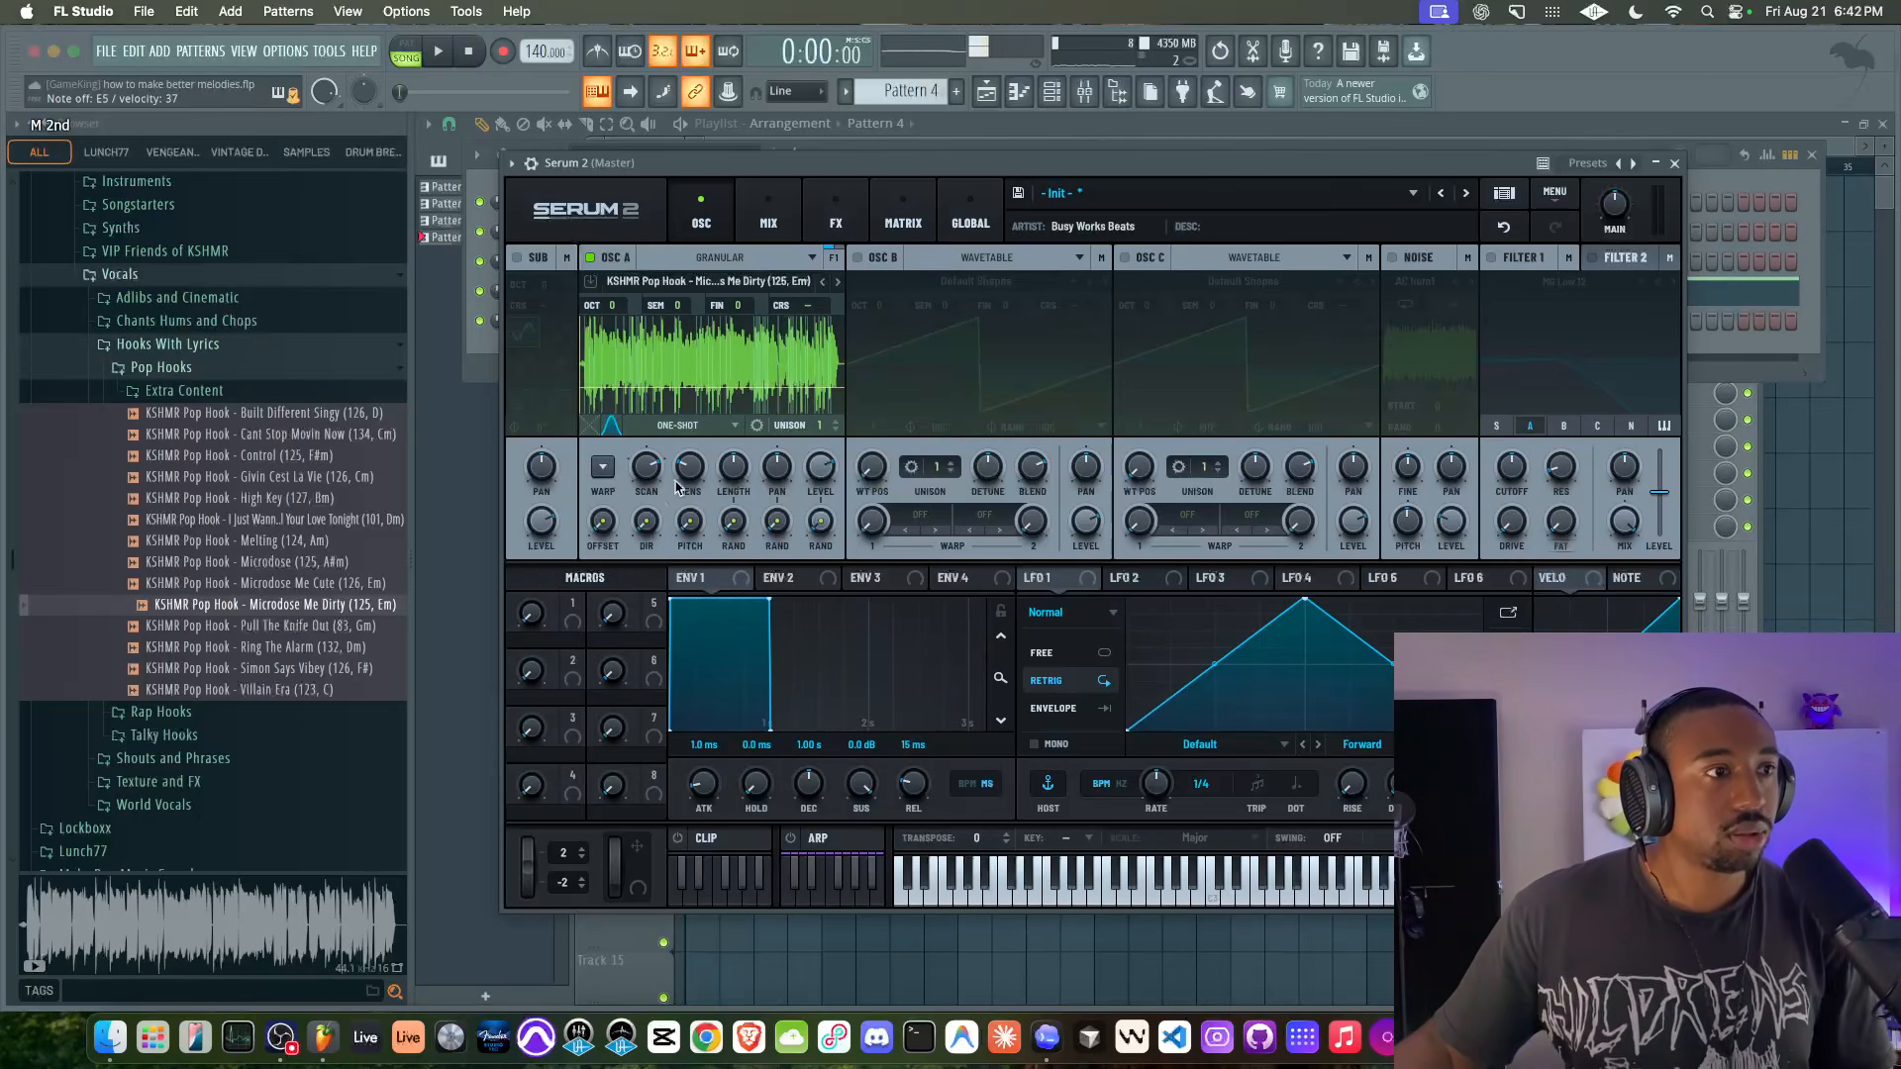
- Try the density, direction and octave settings of granular oscillator A while auditioning notes
drag(691, 477, 691, 473)
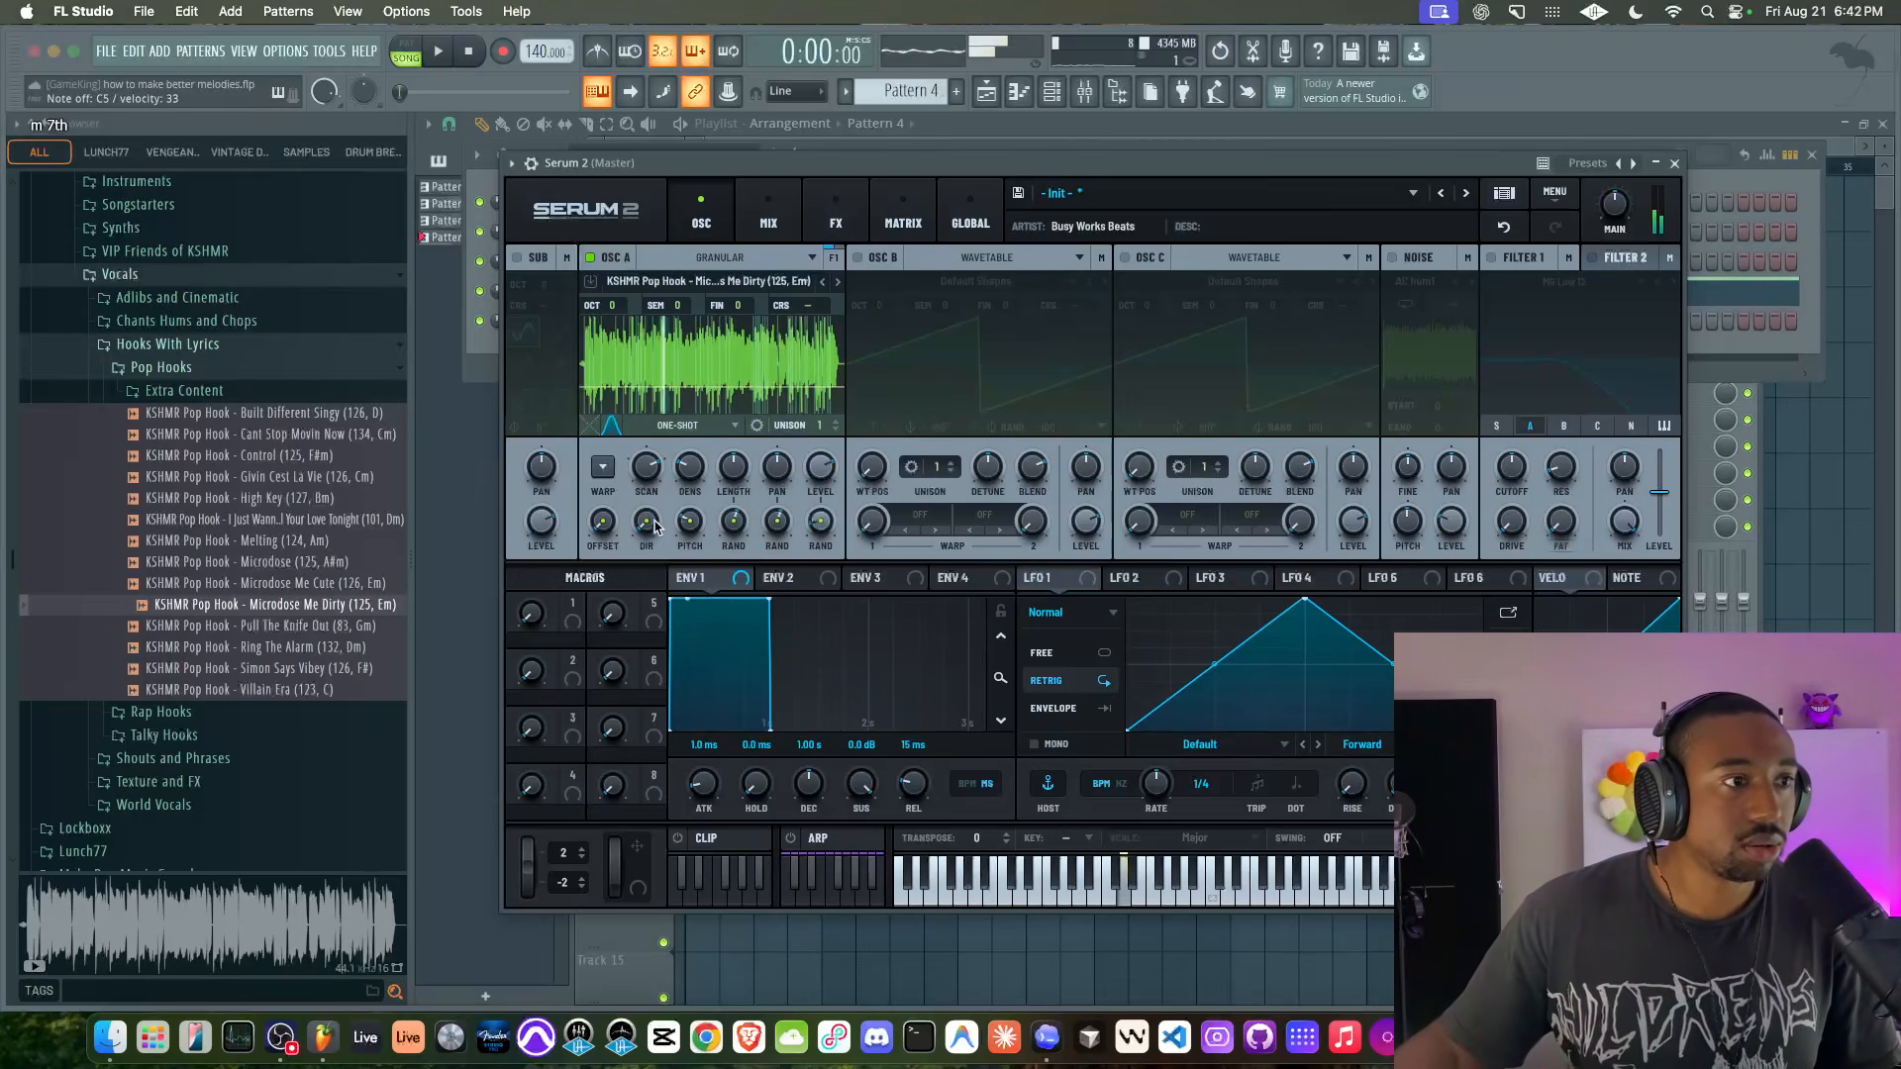
drag(651, 527, 659, 434)
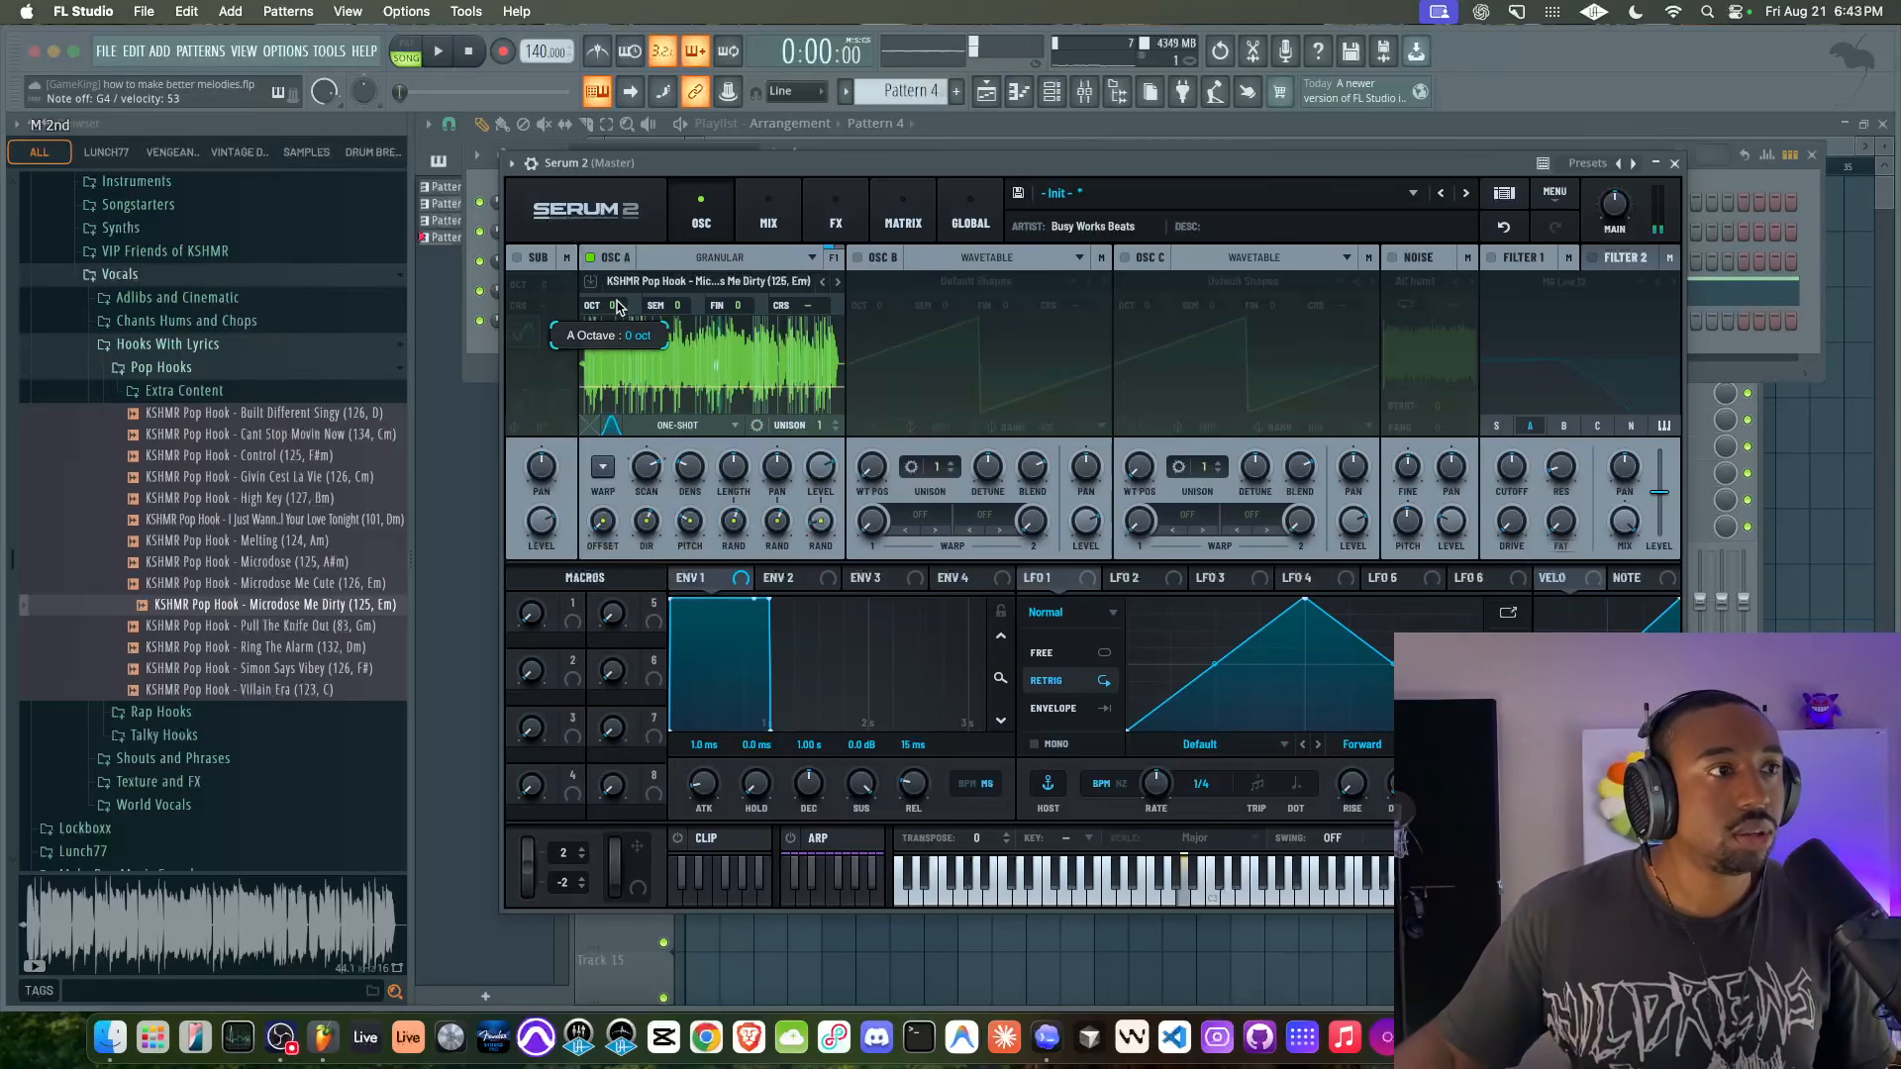
drag(616, 301, 616, 299)
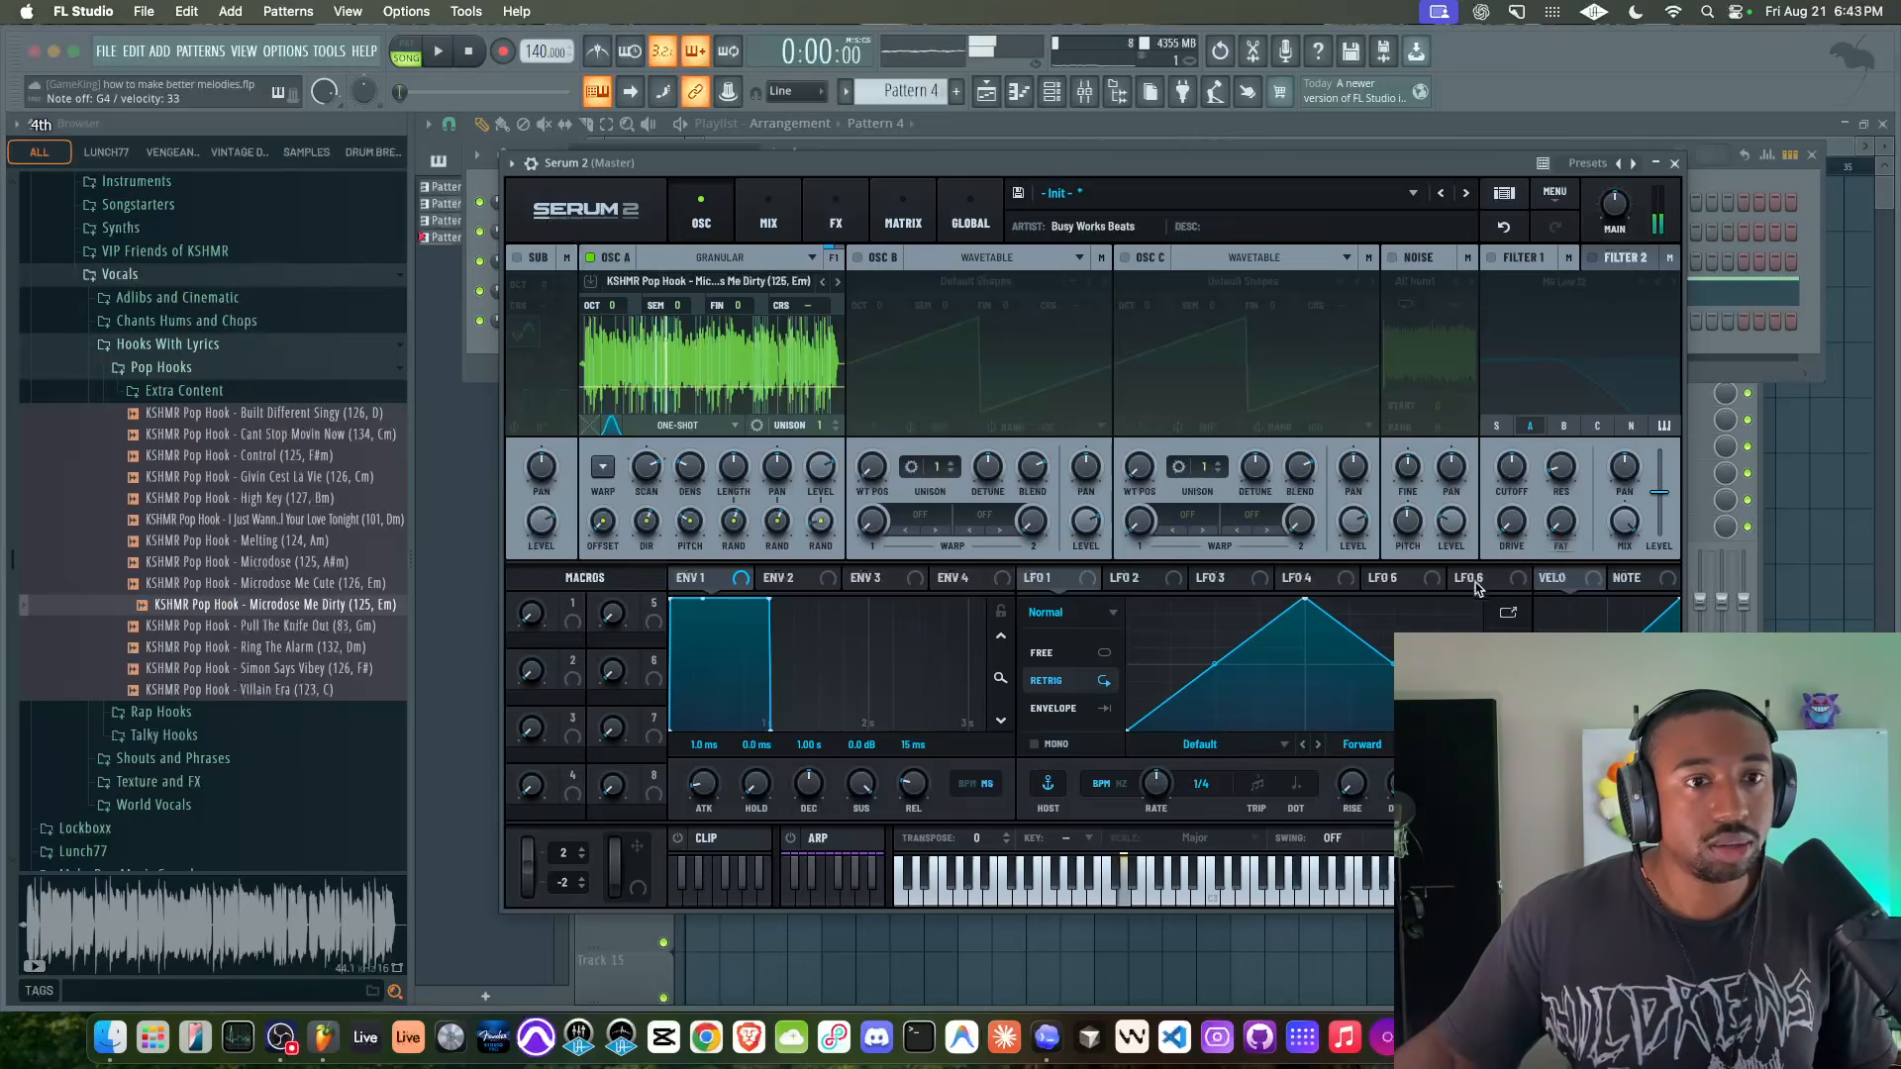
- Check oscillator A's unison and spawn pattern options, and set its loop mode to Fwd Loop
click(756, 427)
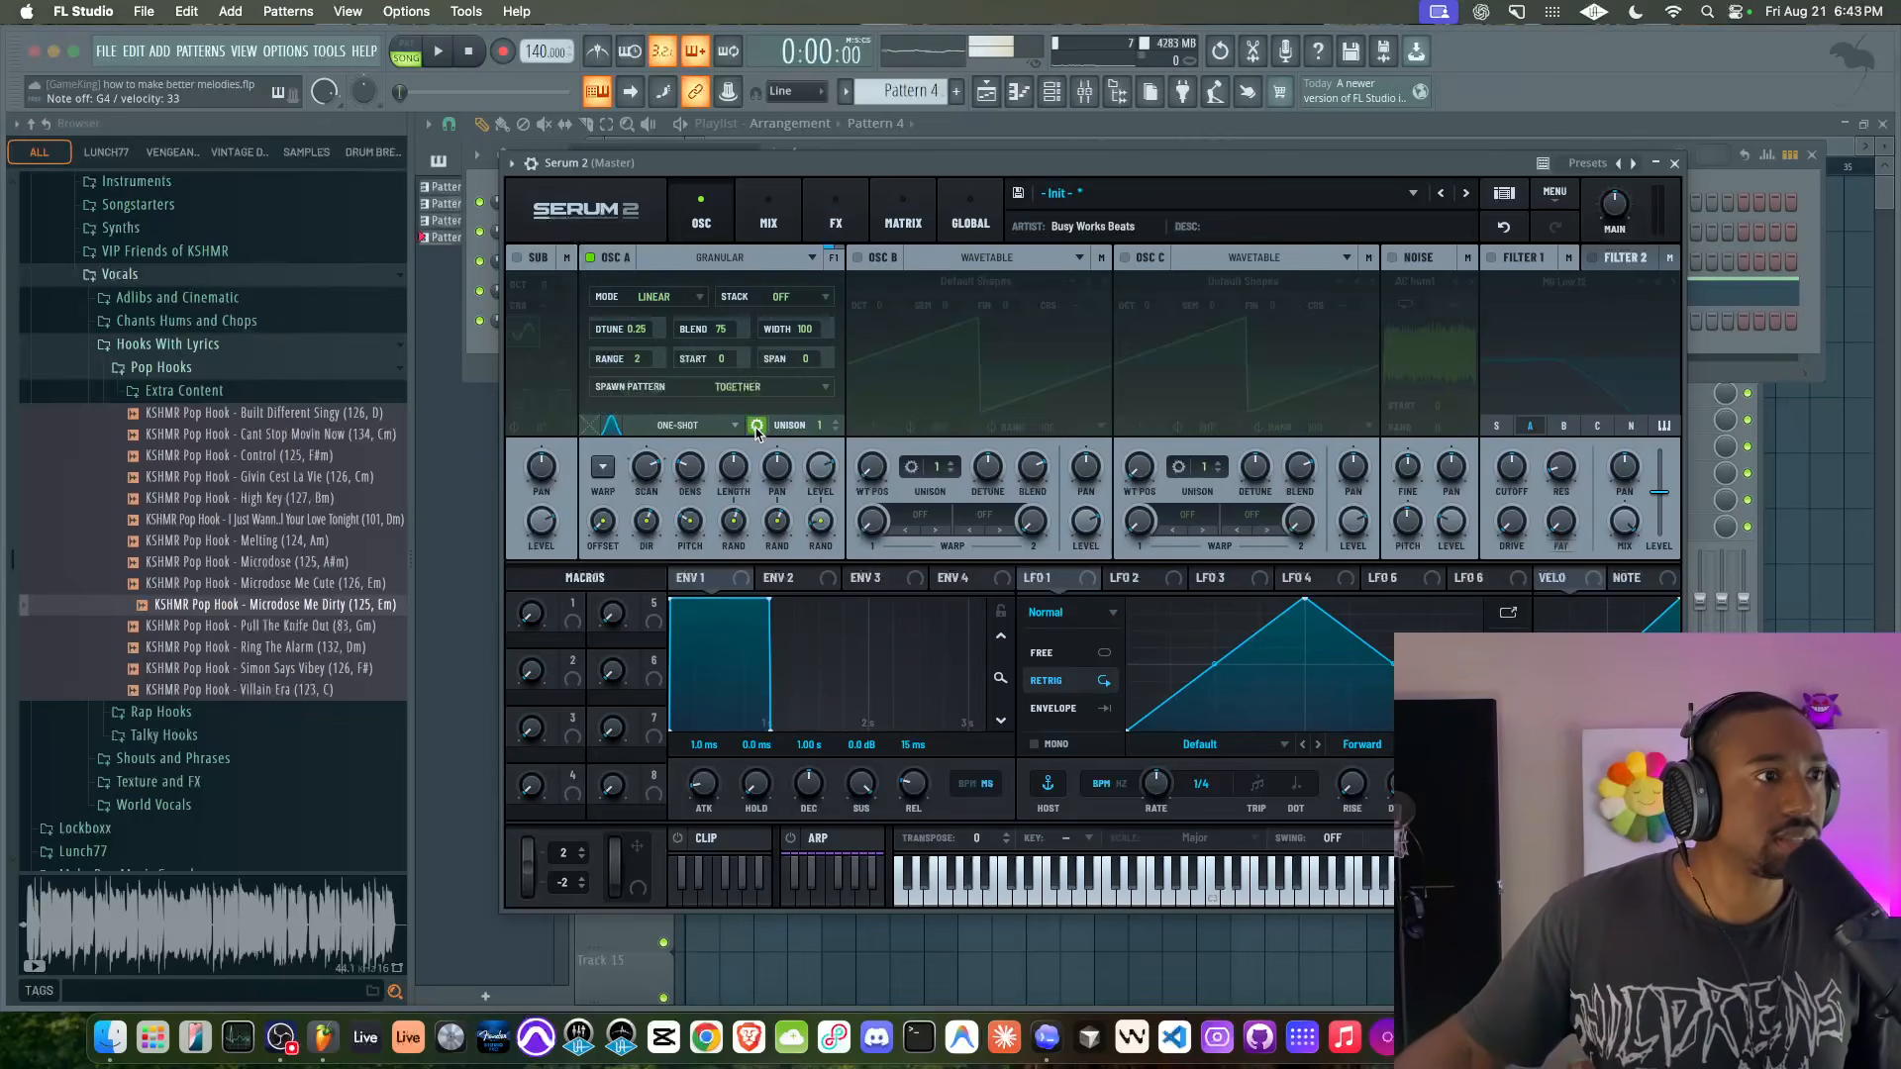
click(758, 387)
click(757, 401)
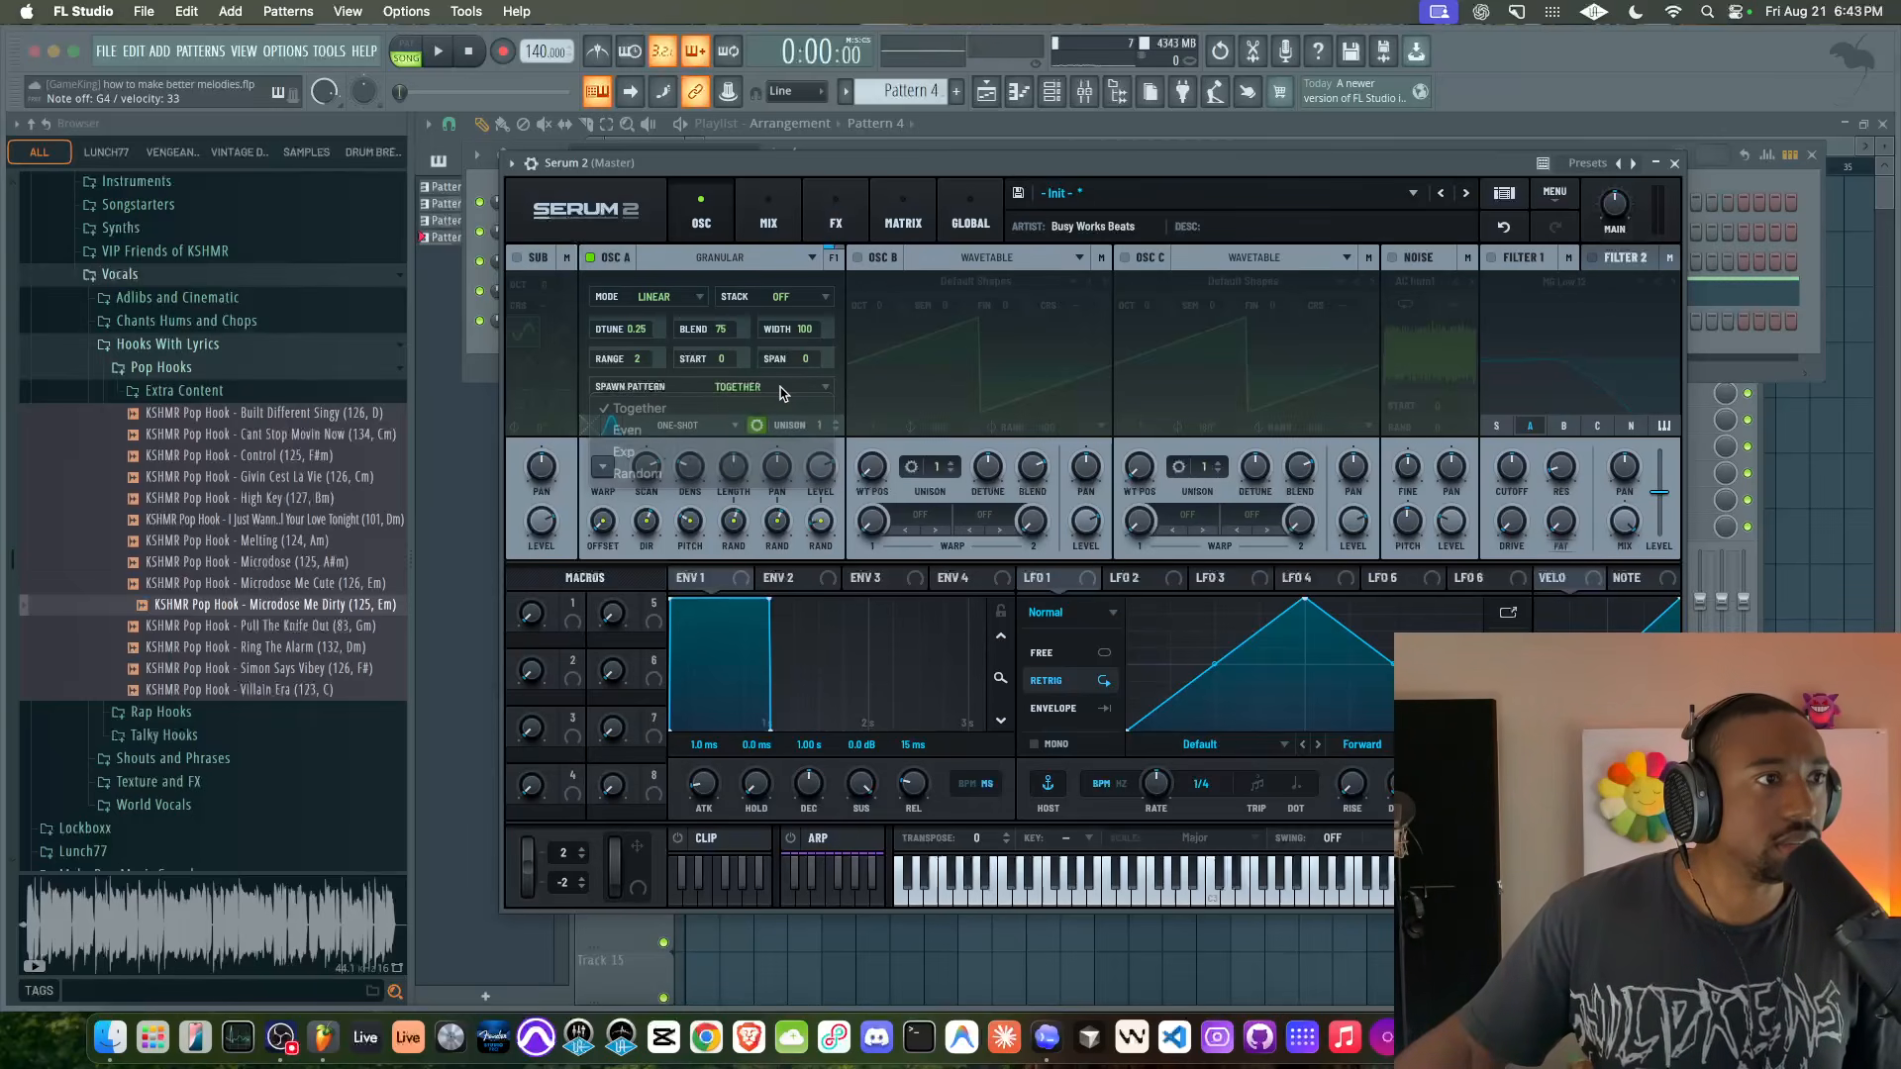
click(756, 427)
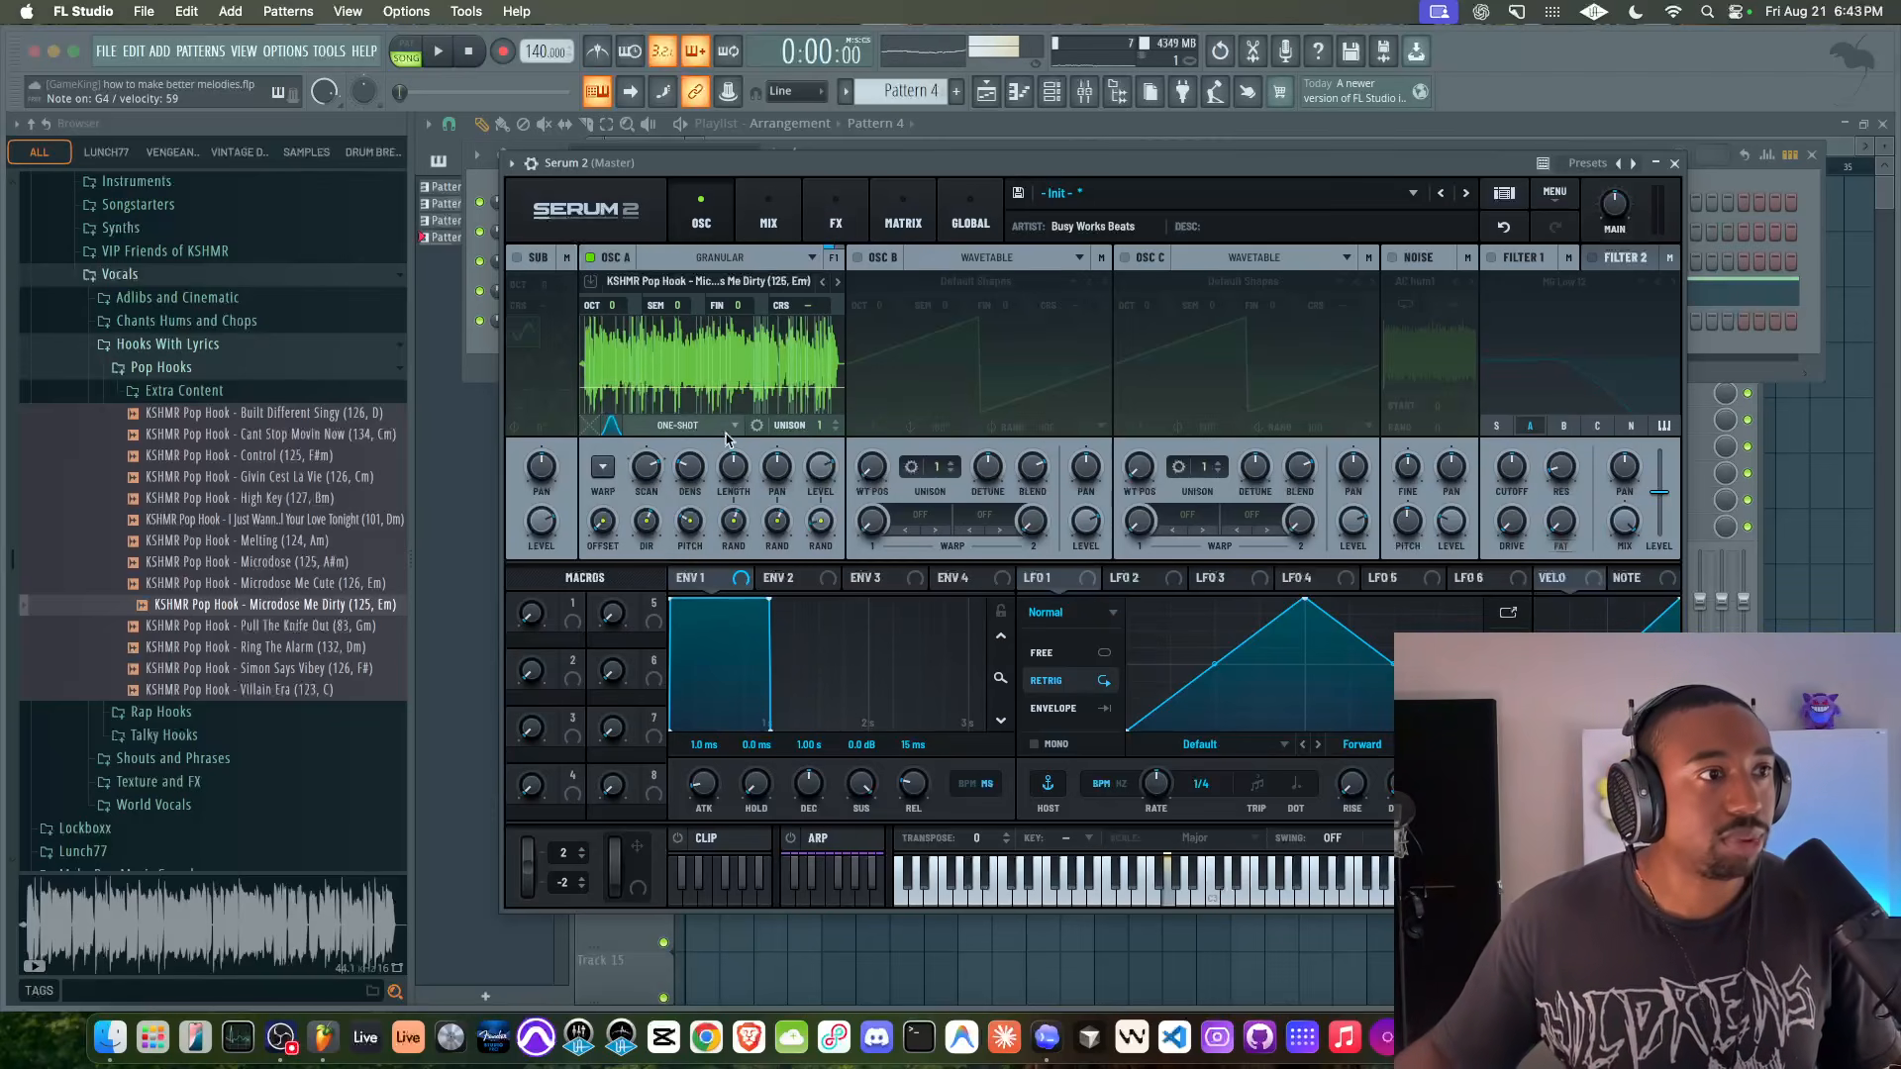
click(696, 422)
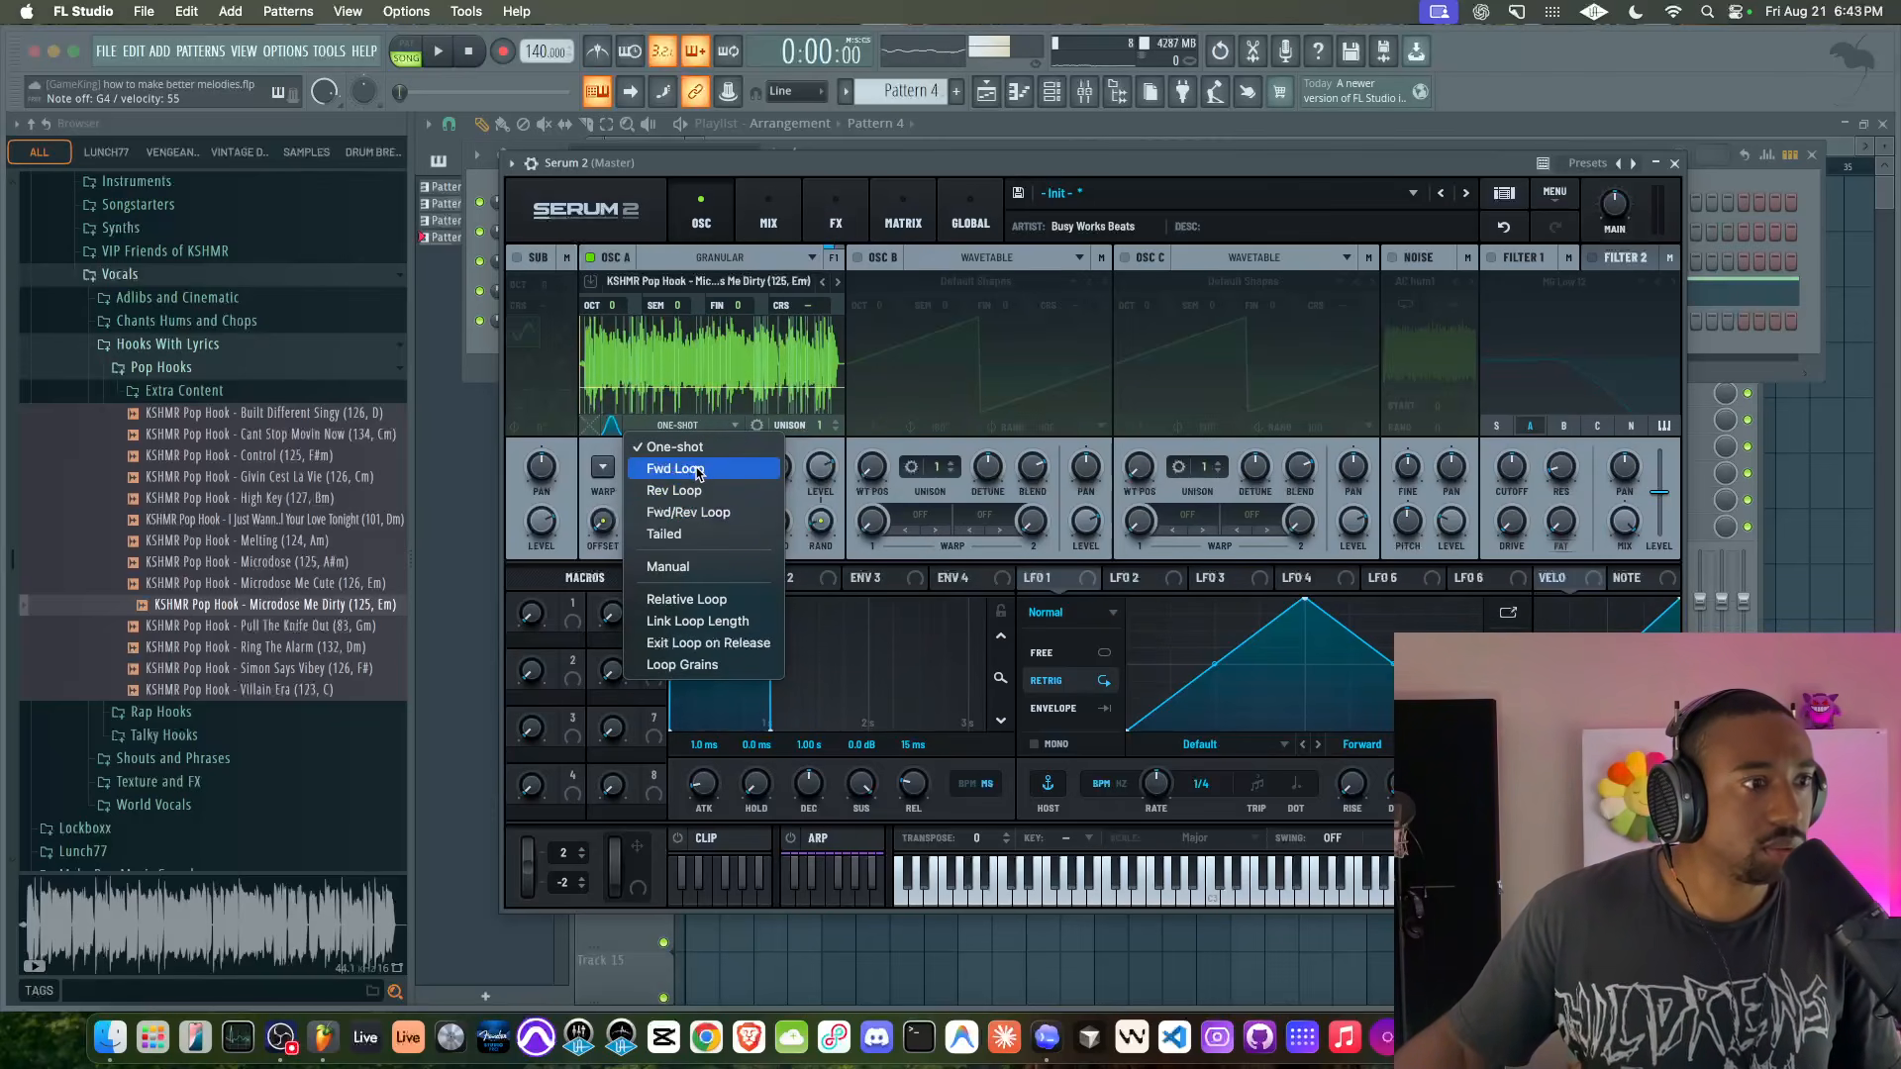
click(699, 474)
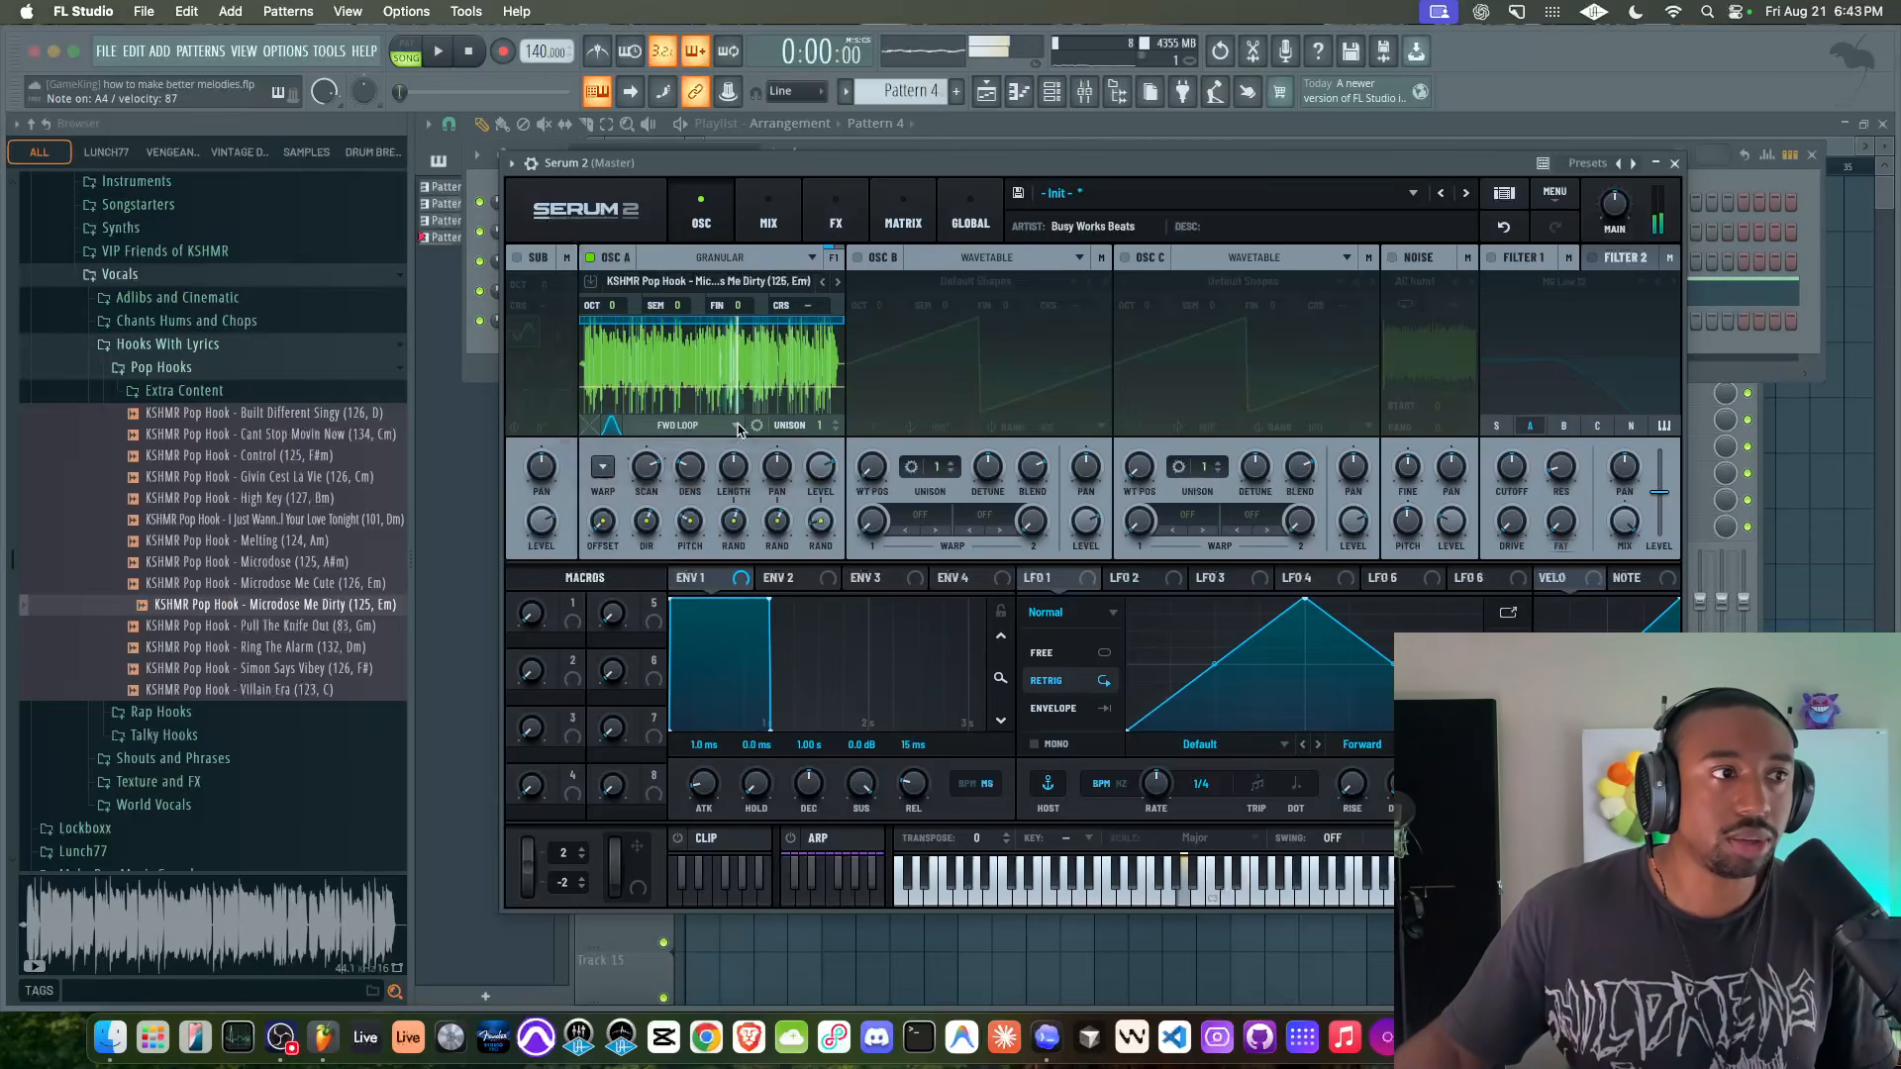
- Switch to Pattern 5 and assign the Serum 2 channel to mixer track 7
click(1675, 164)
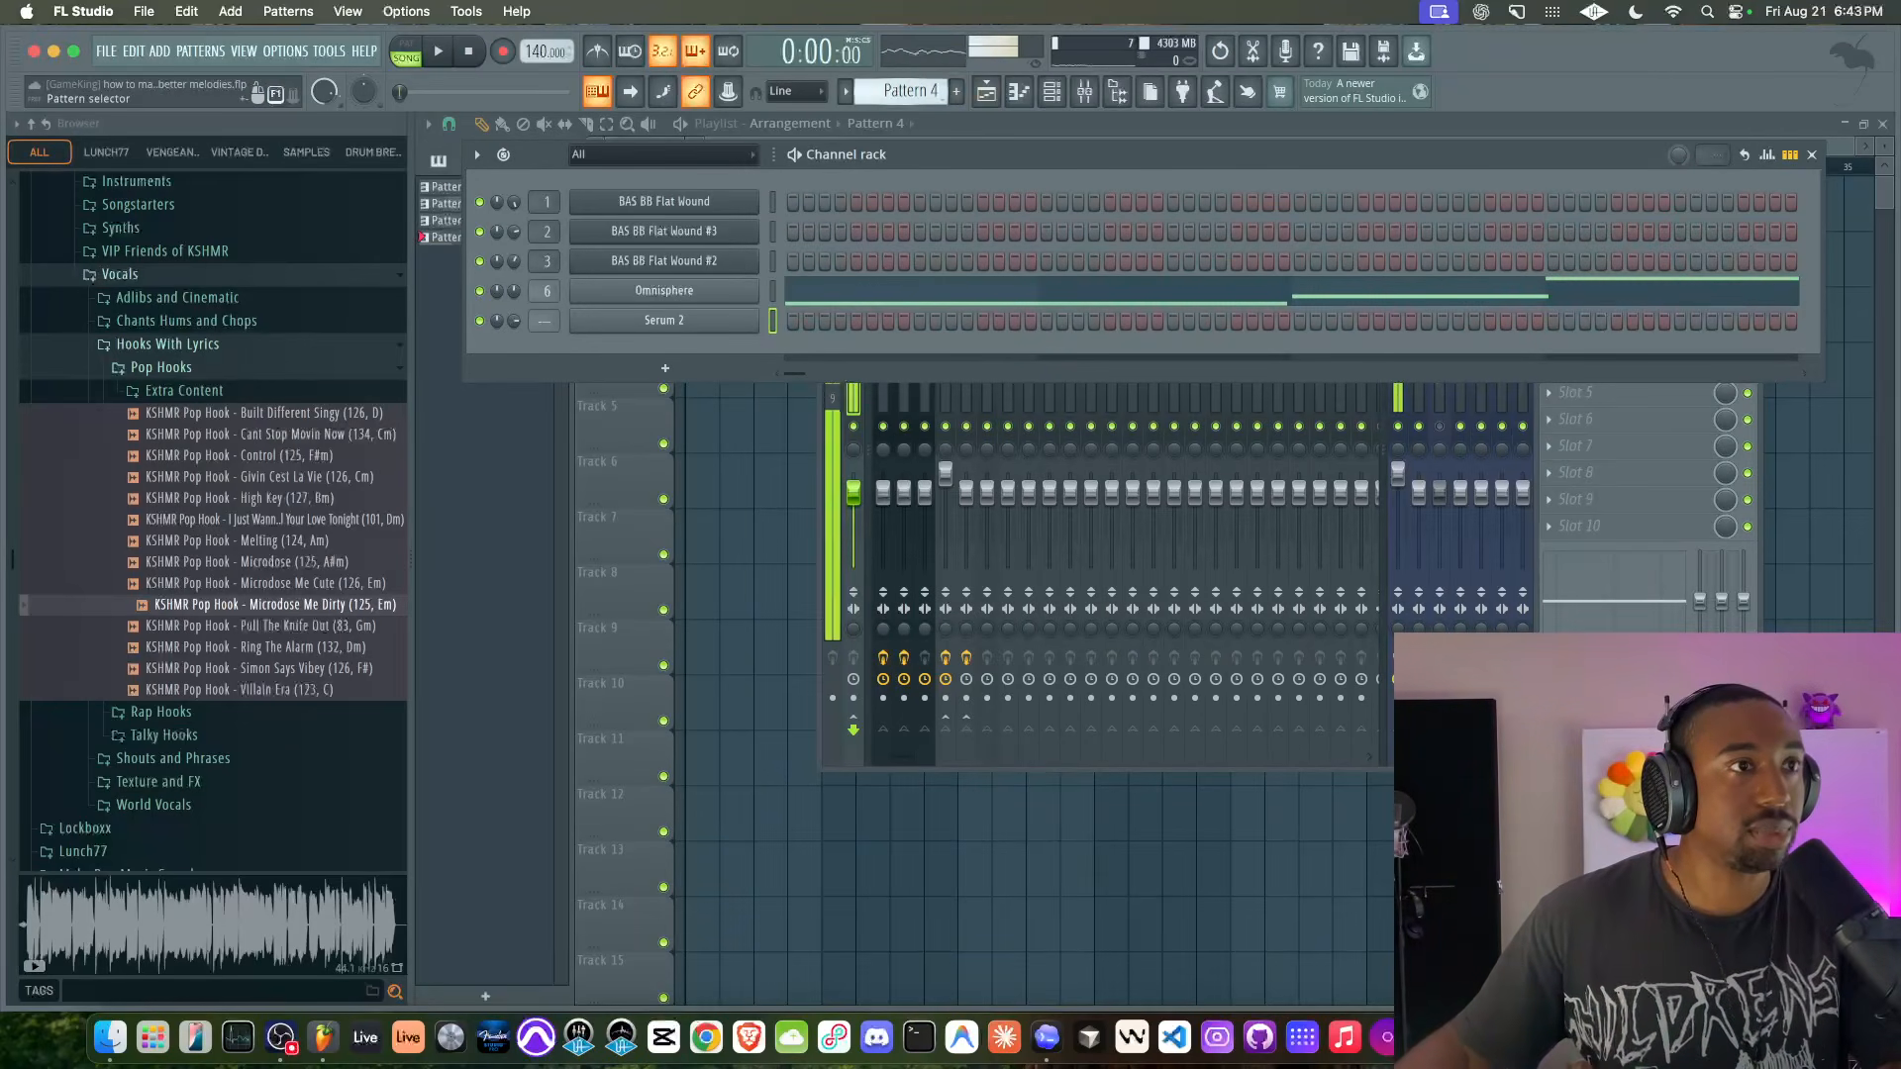
drag(909, 91, 909, 81)
key(space)
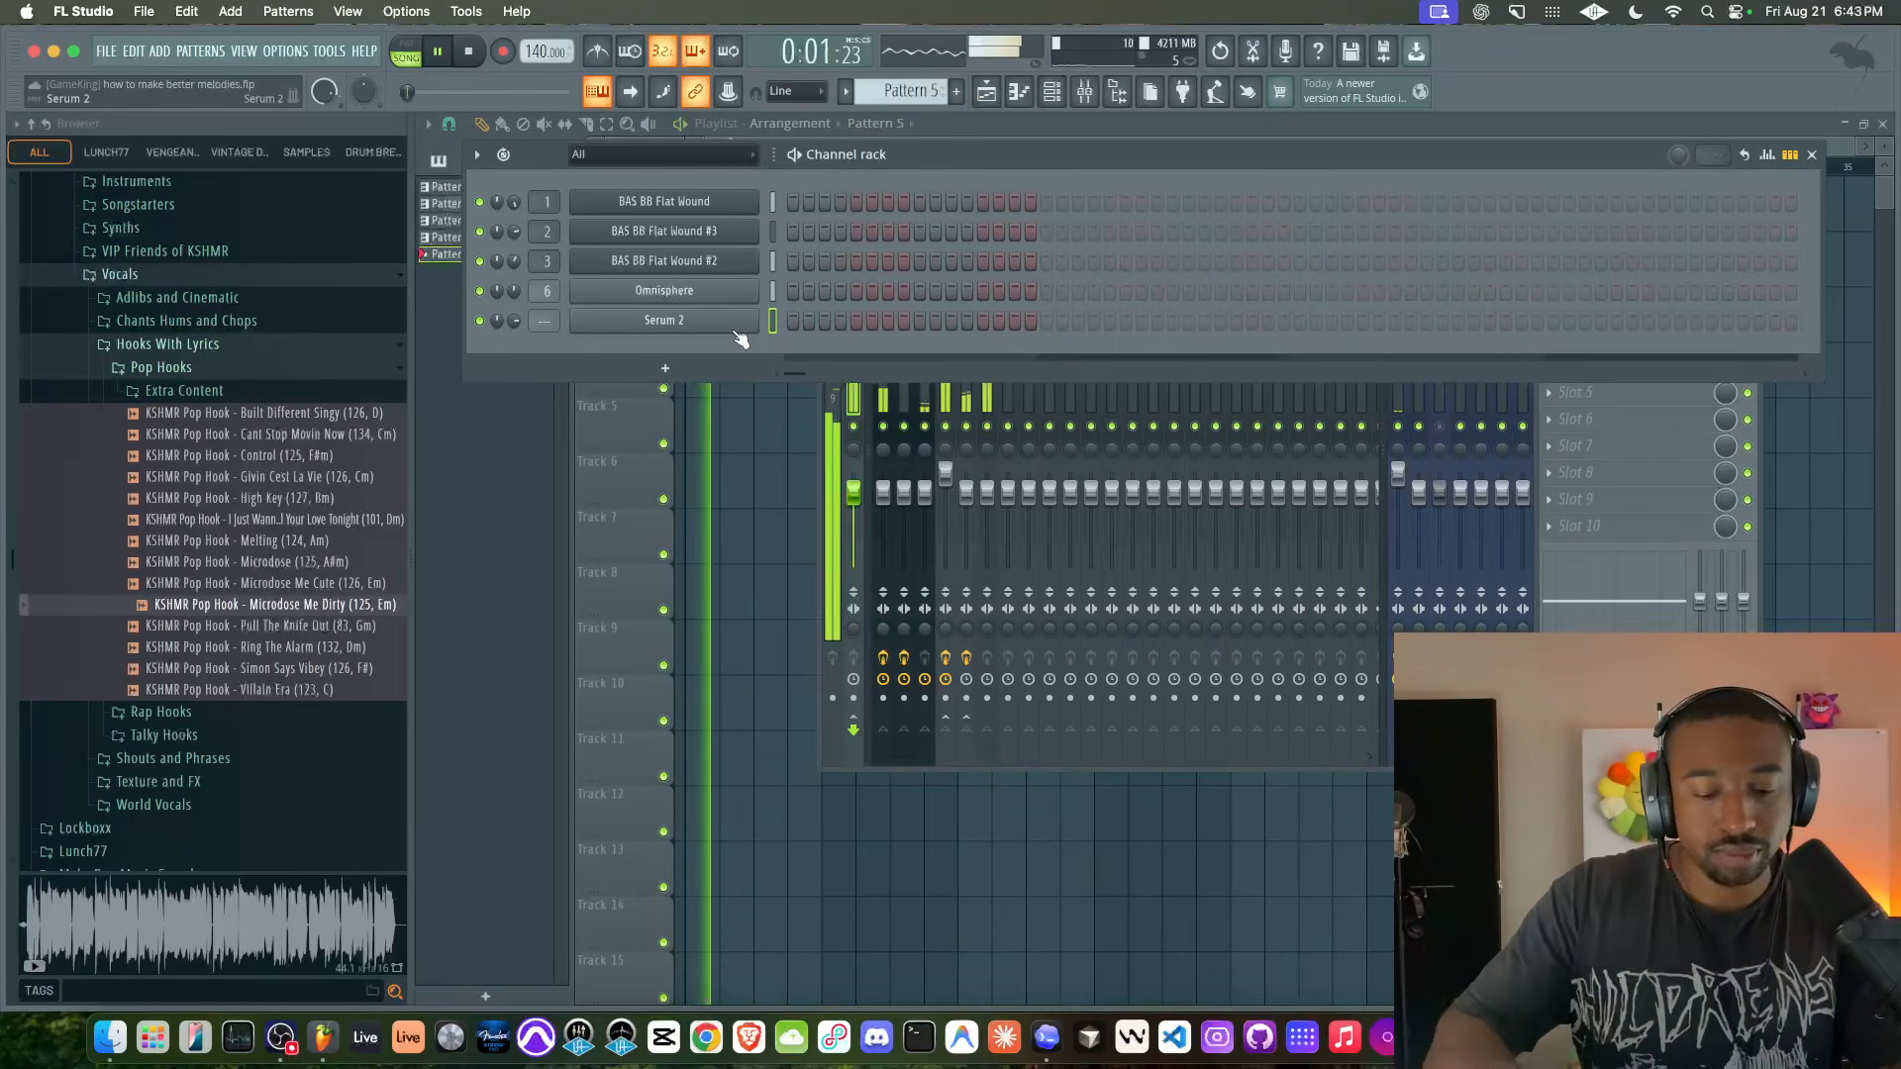
key(super+l)
key(space)
click(1214, 594)
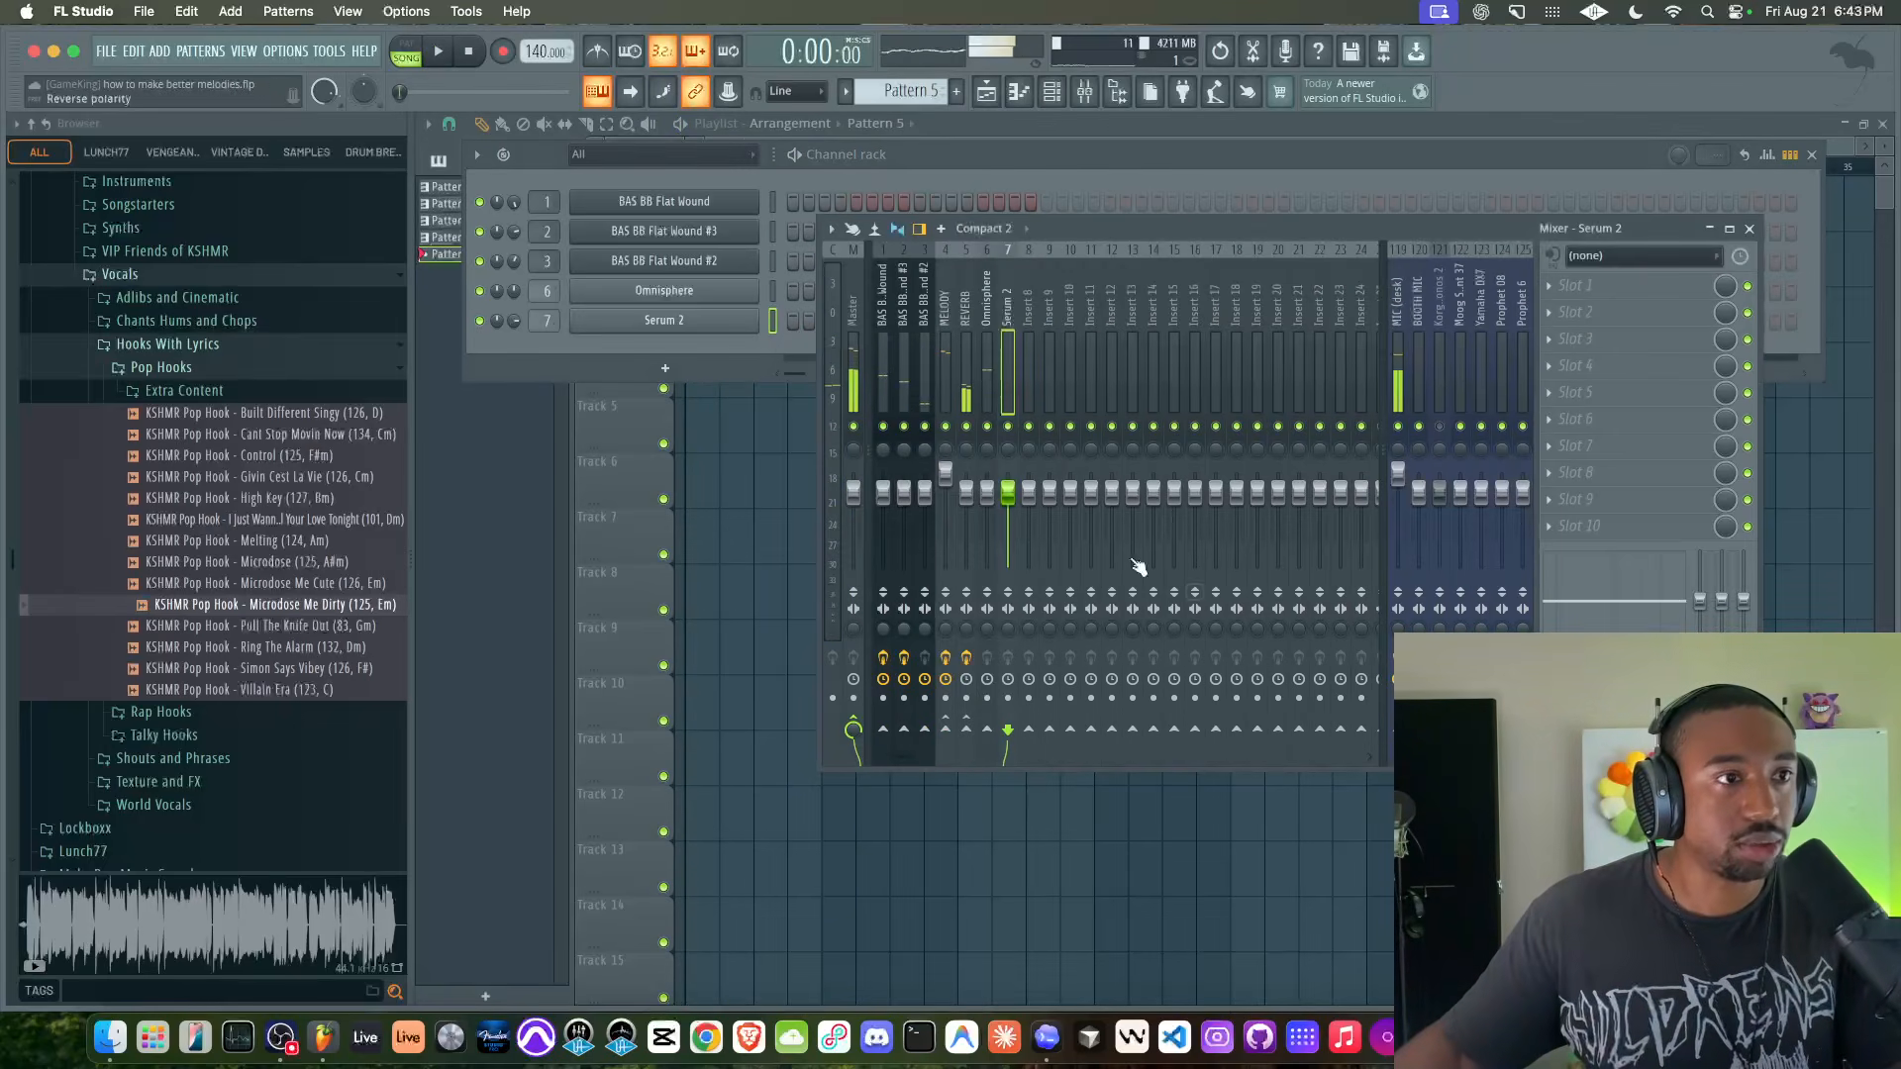
- Try to route the Serum 2 mixer track only to the MELODY track and play the song
right_click(955, 733)
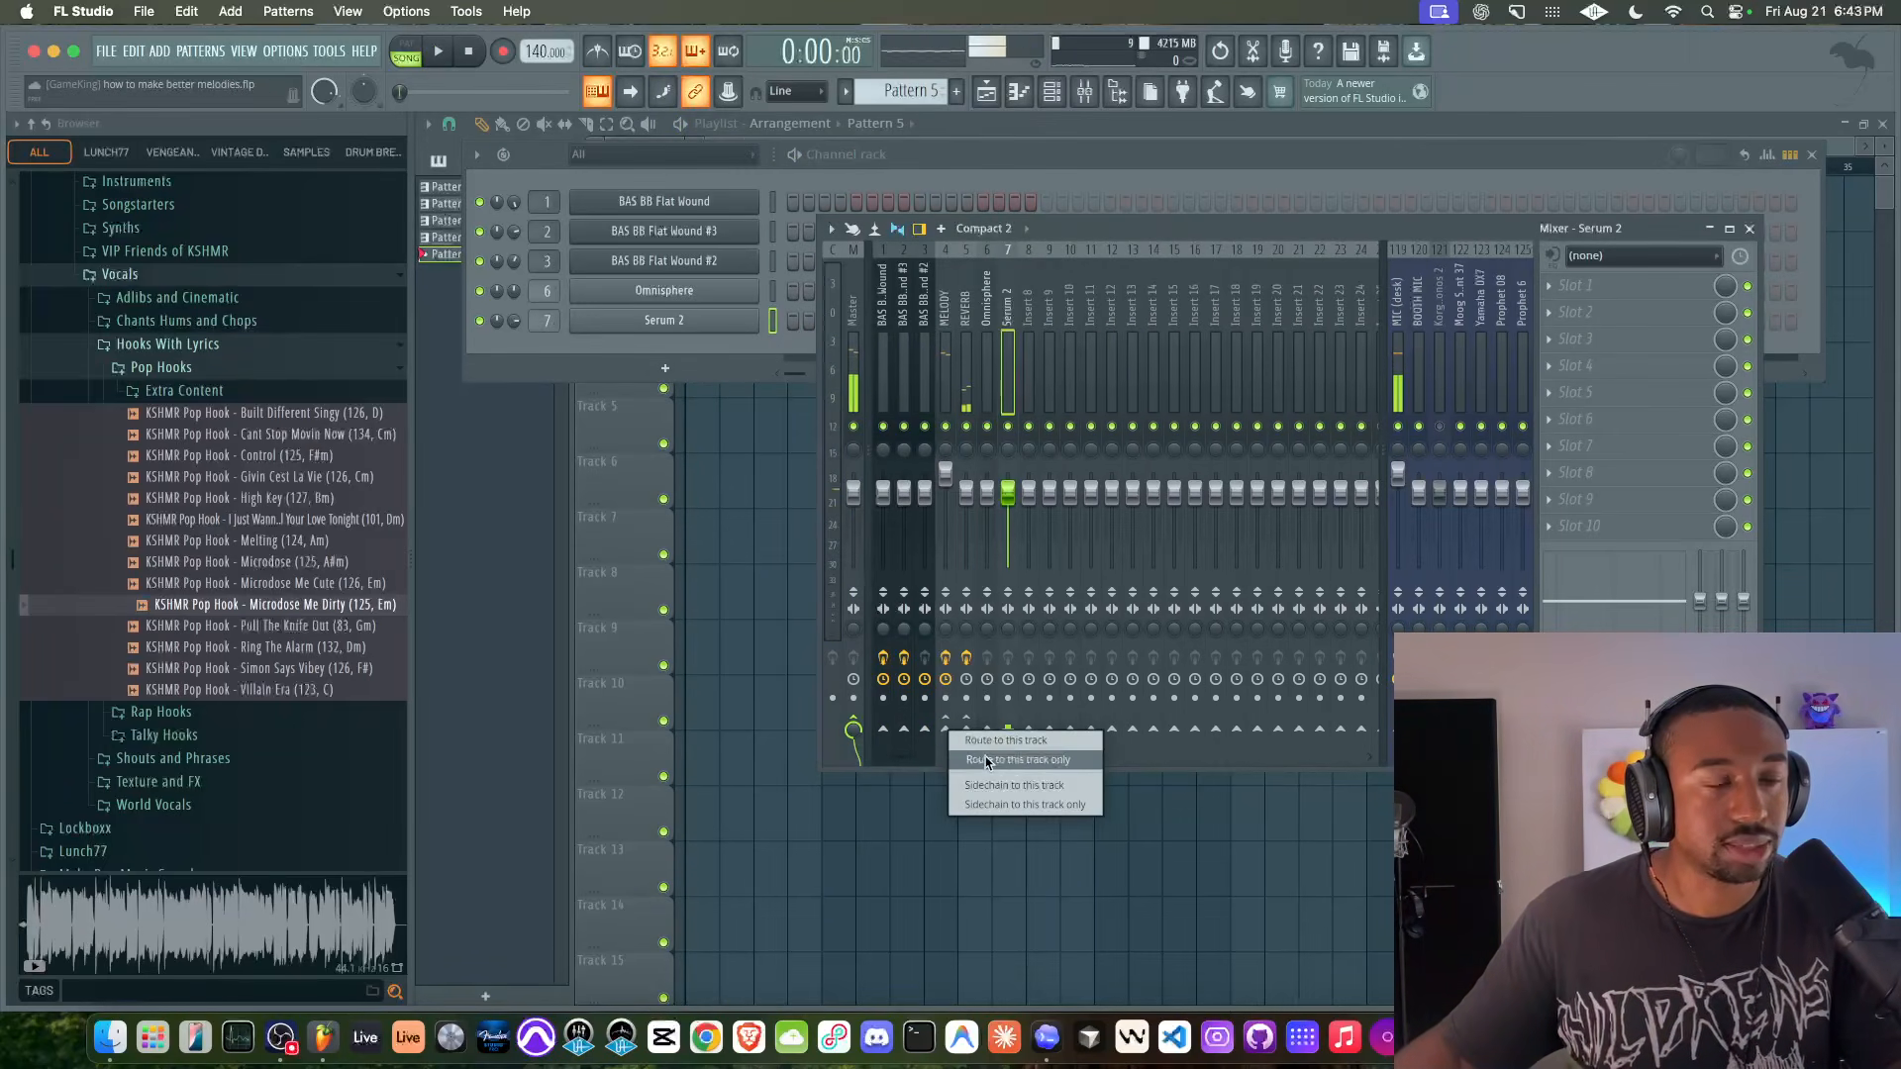
click(986, 761)
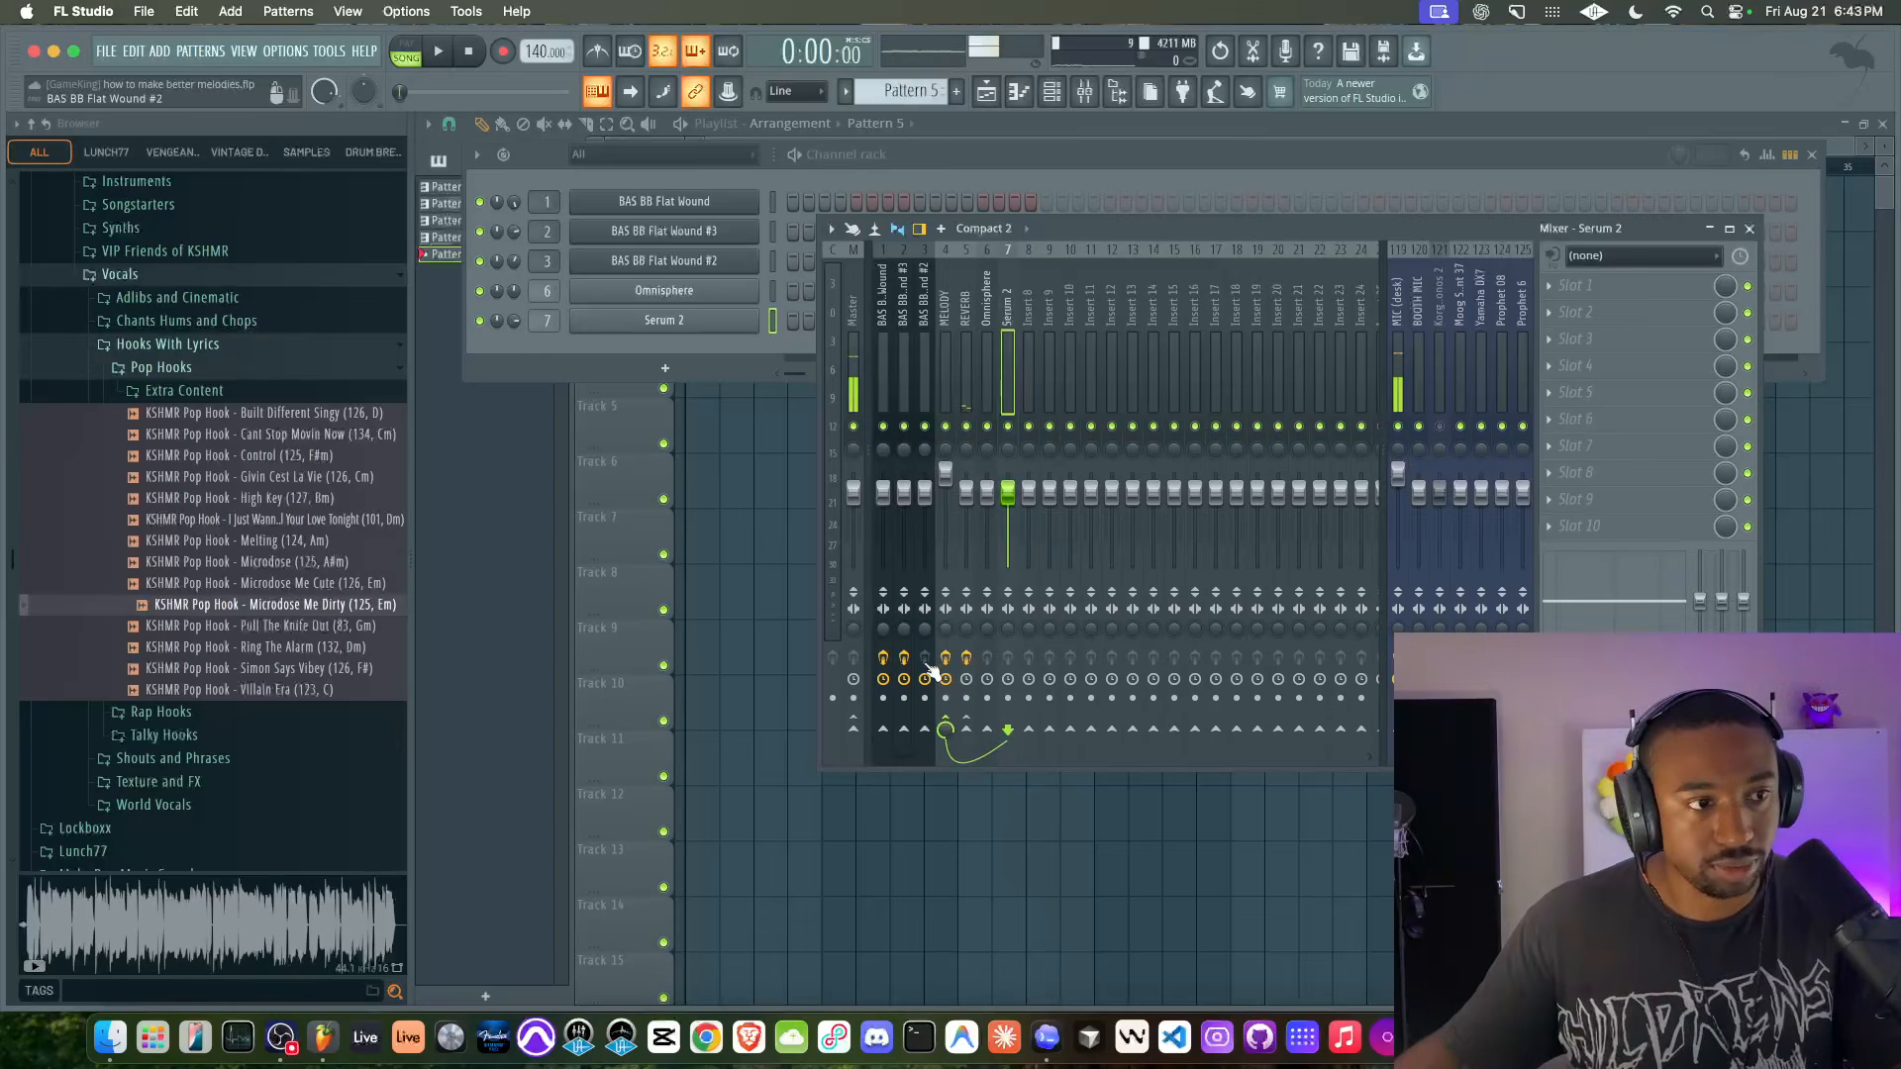
key(space)
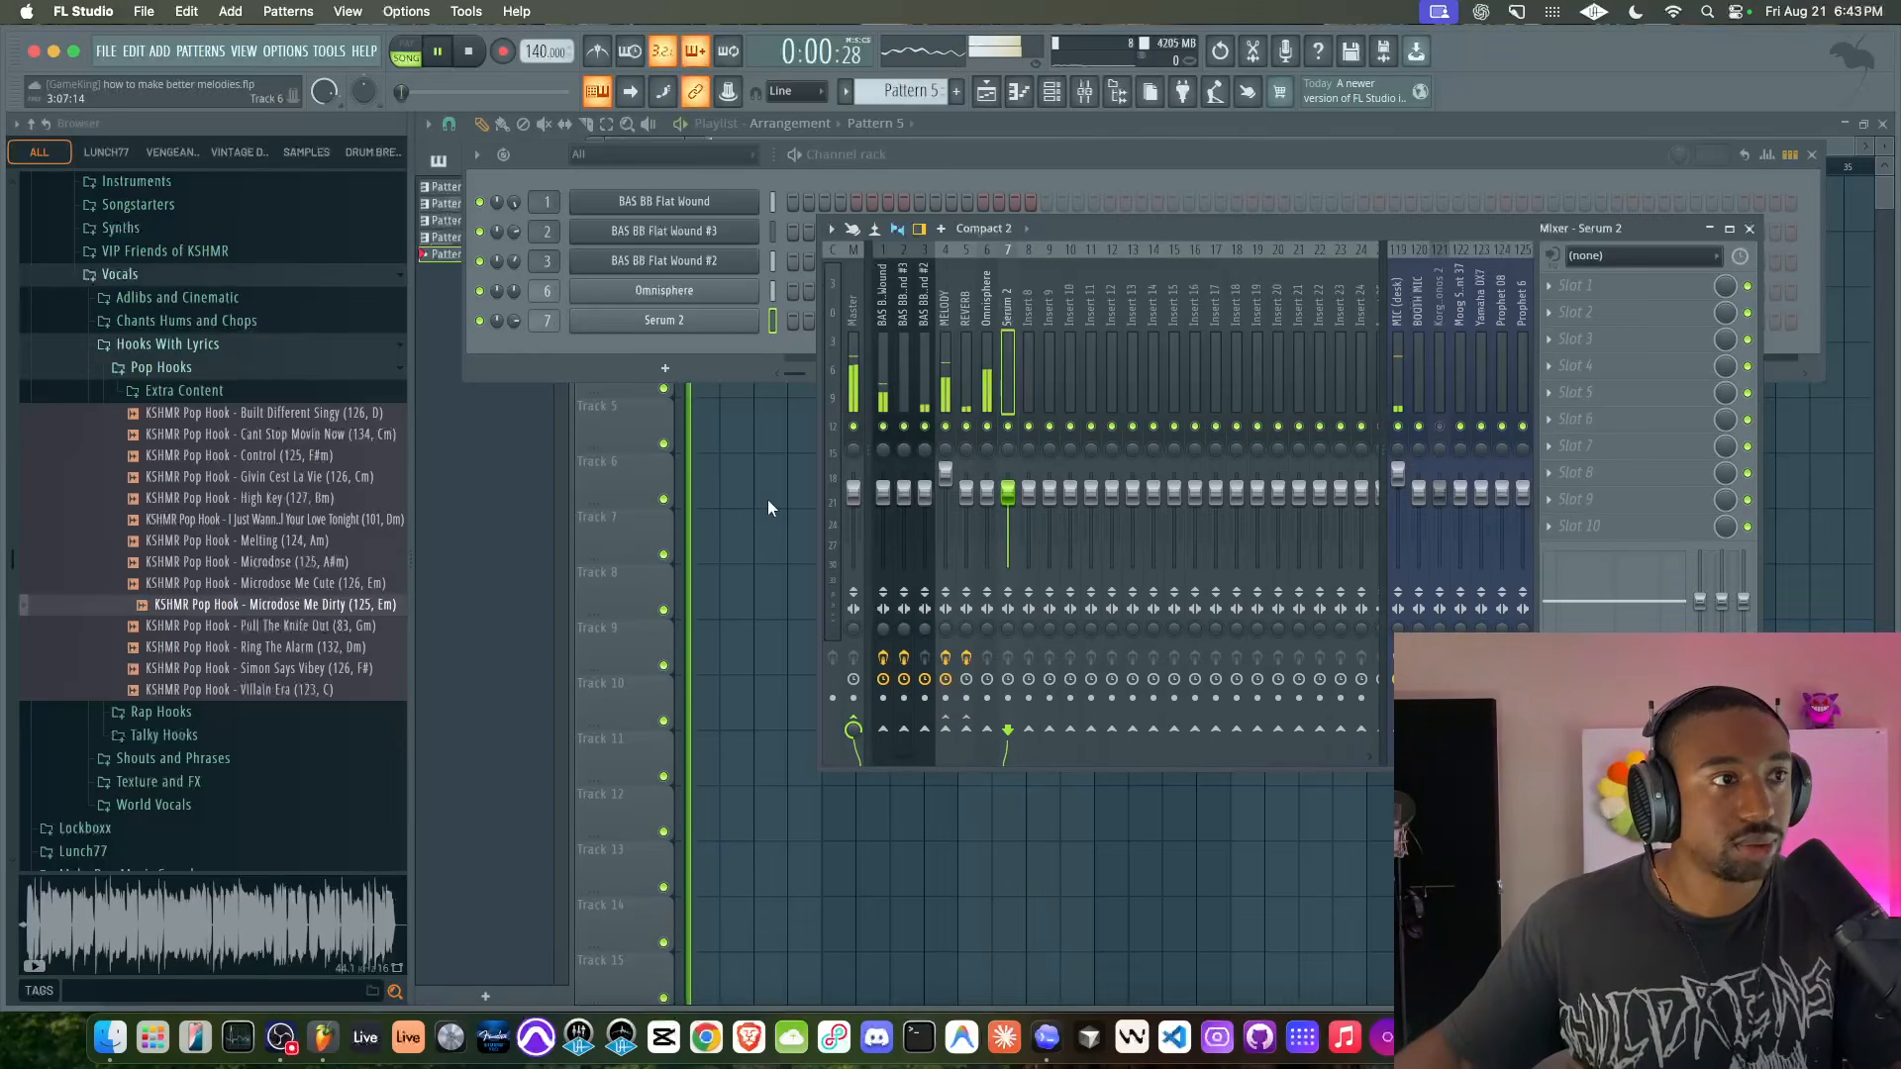
click(680, 416)
key(space)
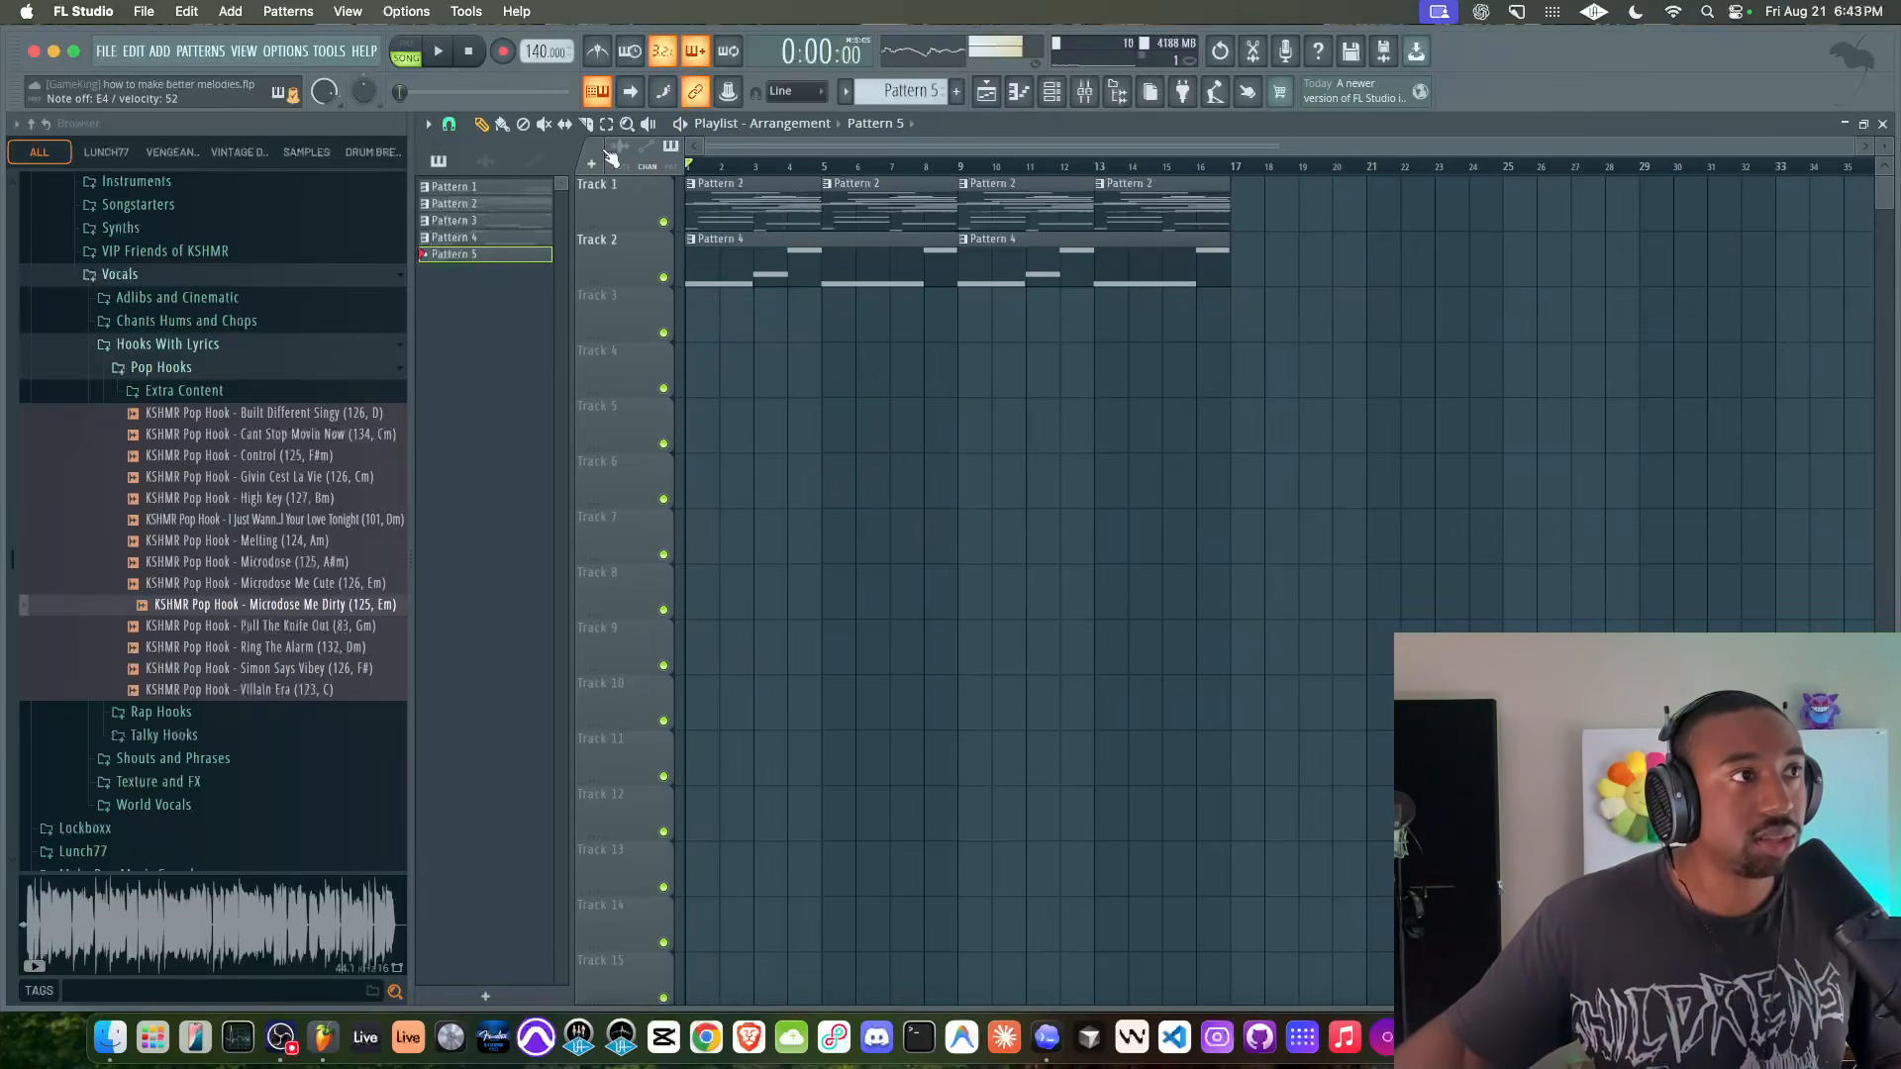
- Play the arrangement and audition melody notes on Serum 2 over it, checking its granular oscillator
click(1051, 93)
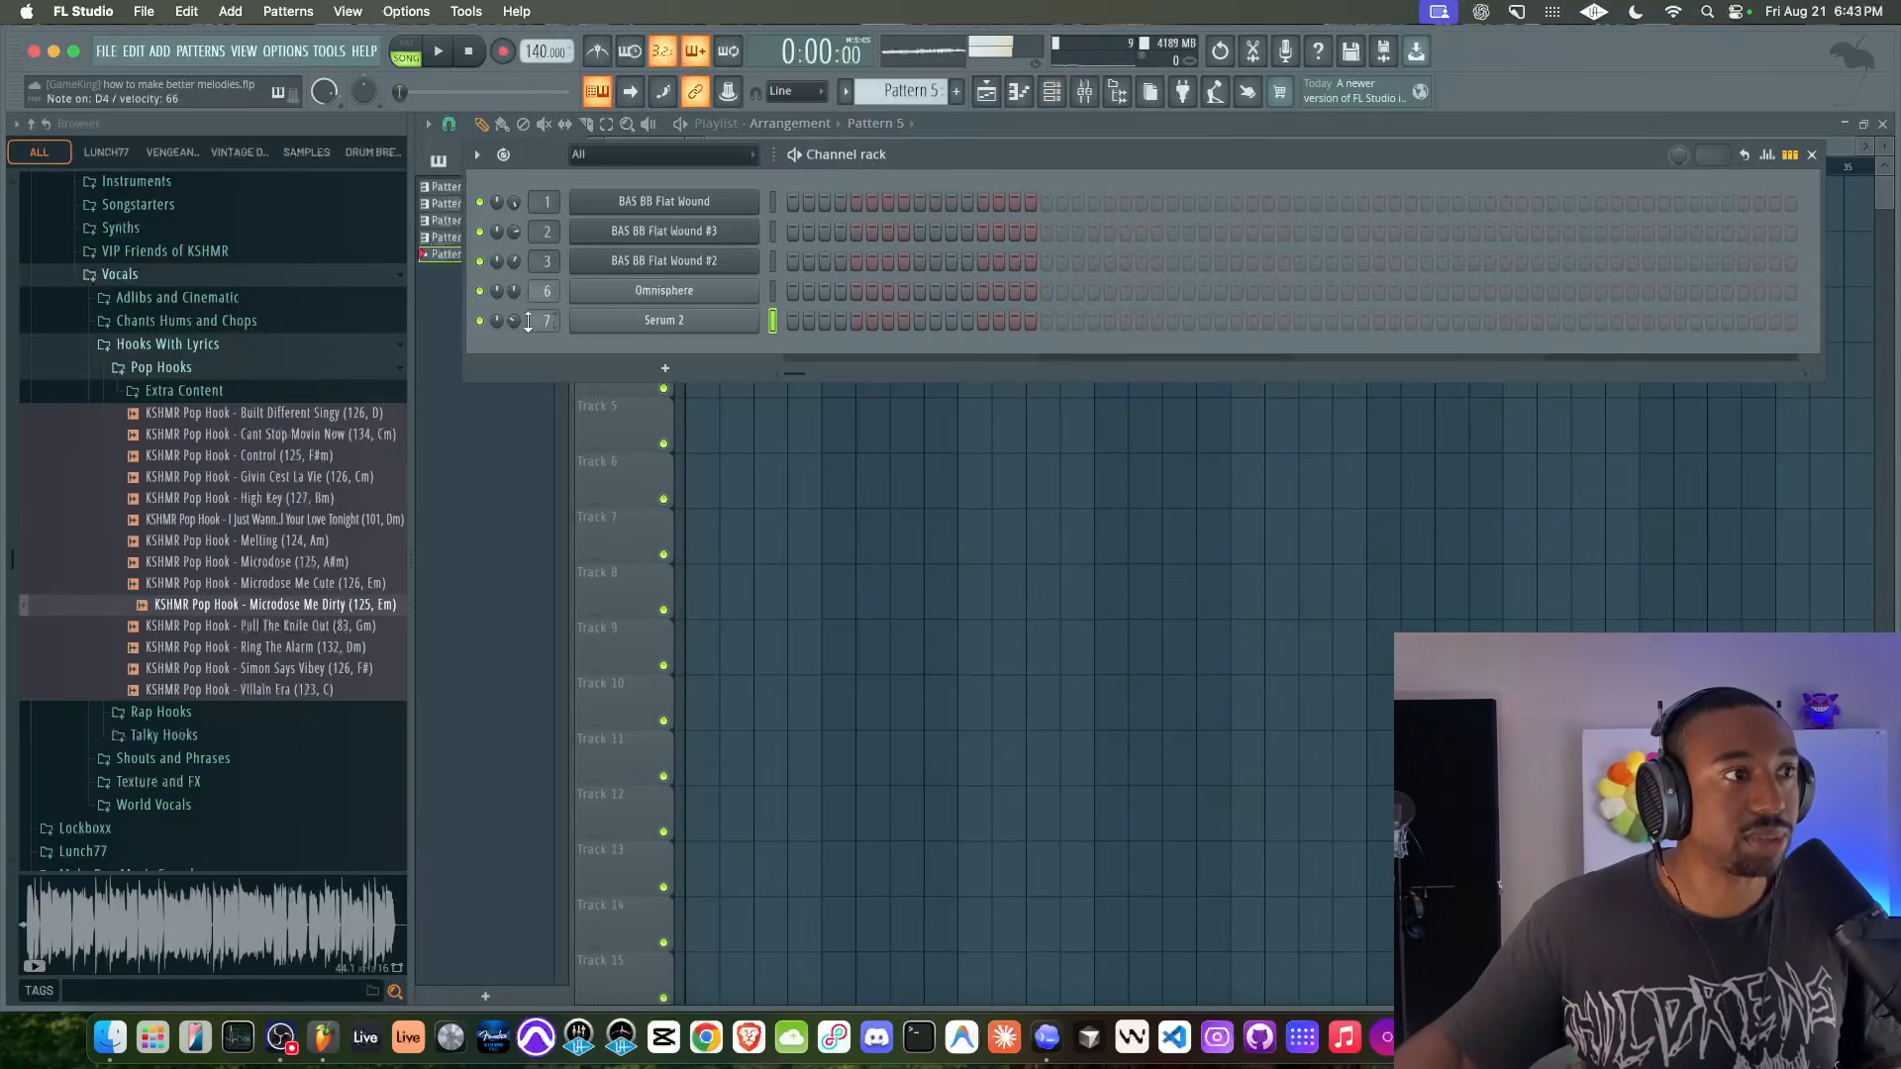
click(440, 52)
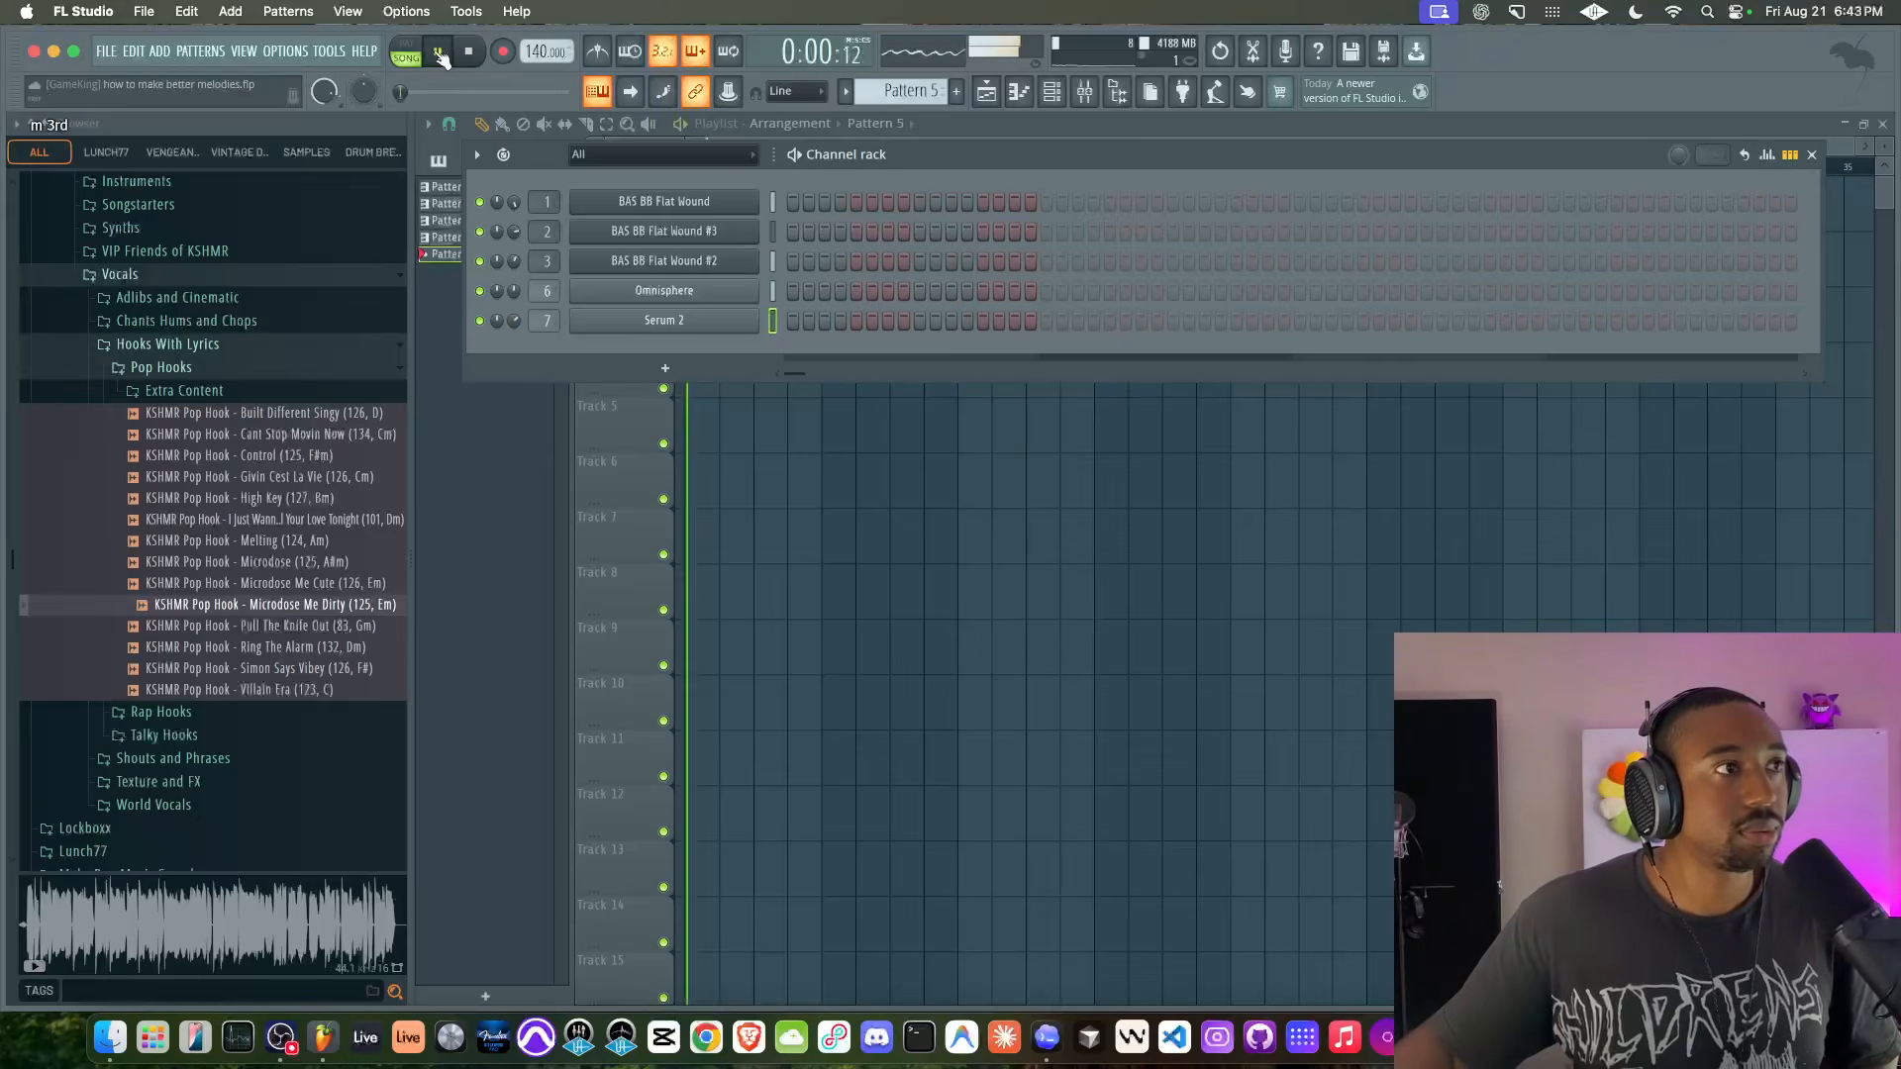
click(652, 323)
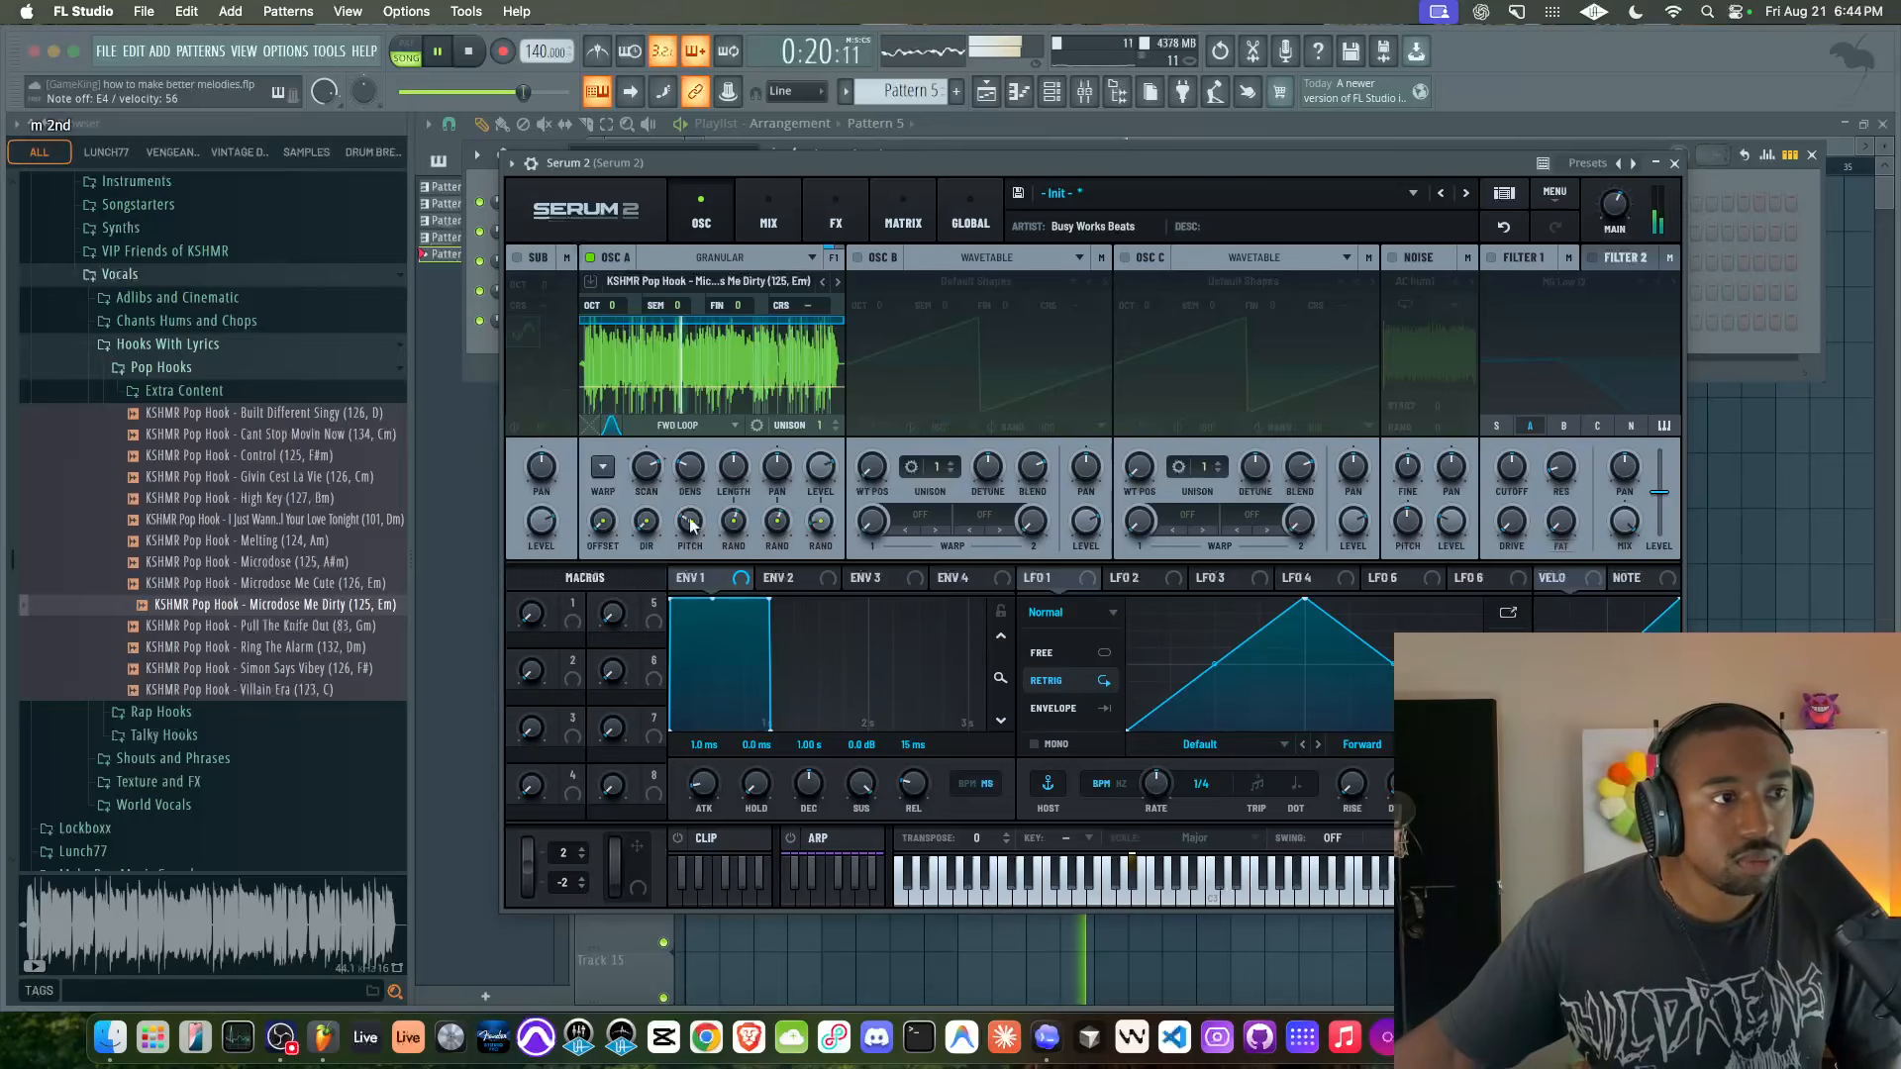
click(1674, 167)
right_click(902, 510)
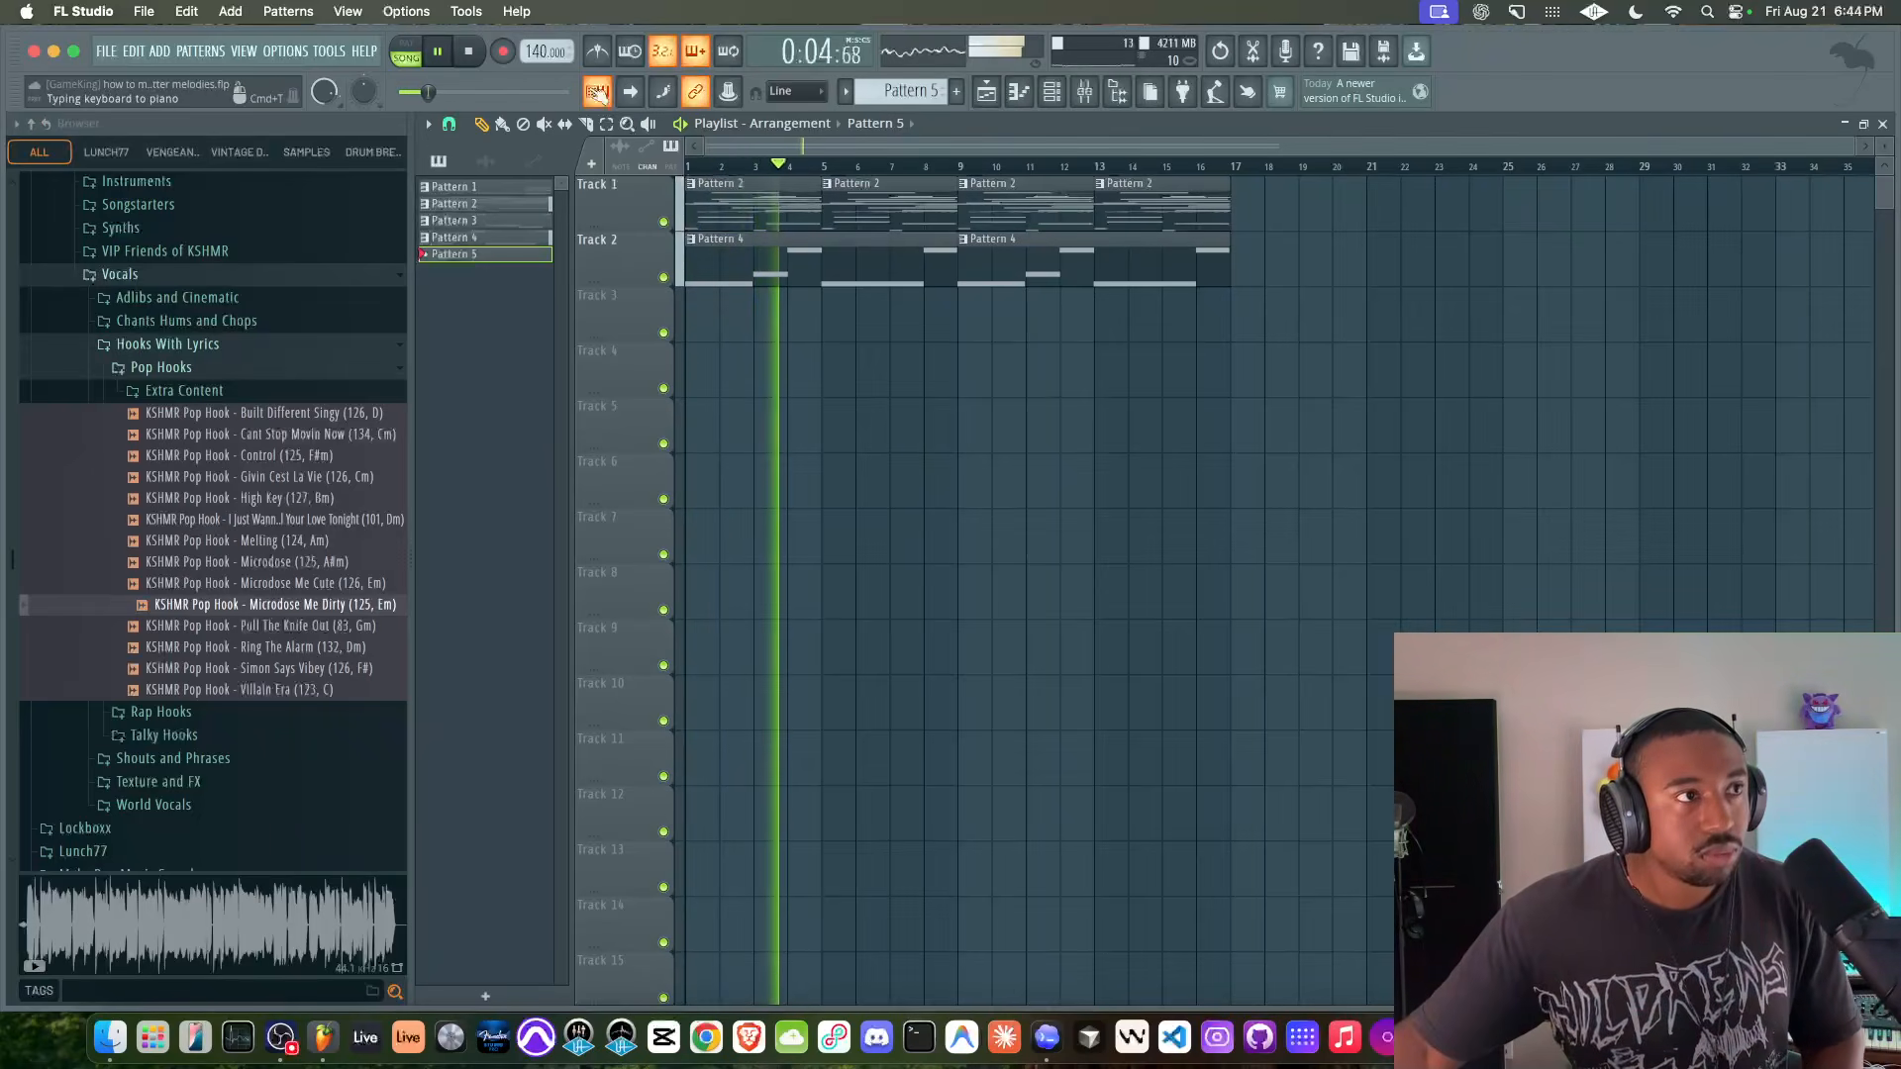
- Record a Serum 2 melody into Pattern 5 over the 16-bar arrangement
click(467, 57)
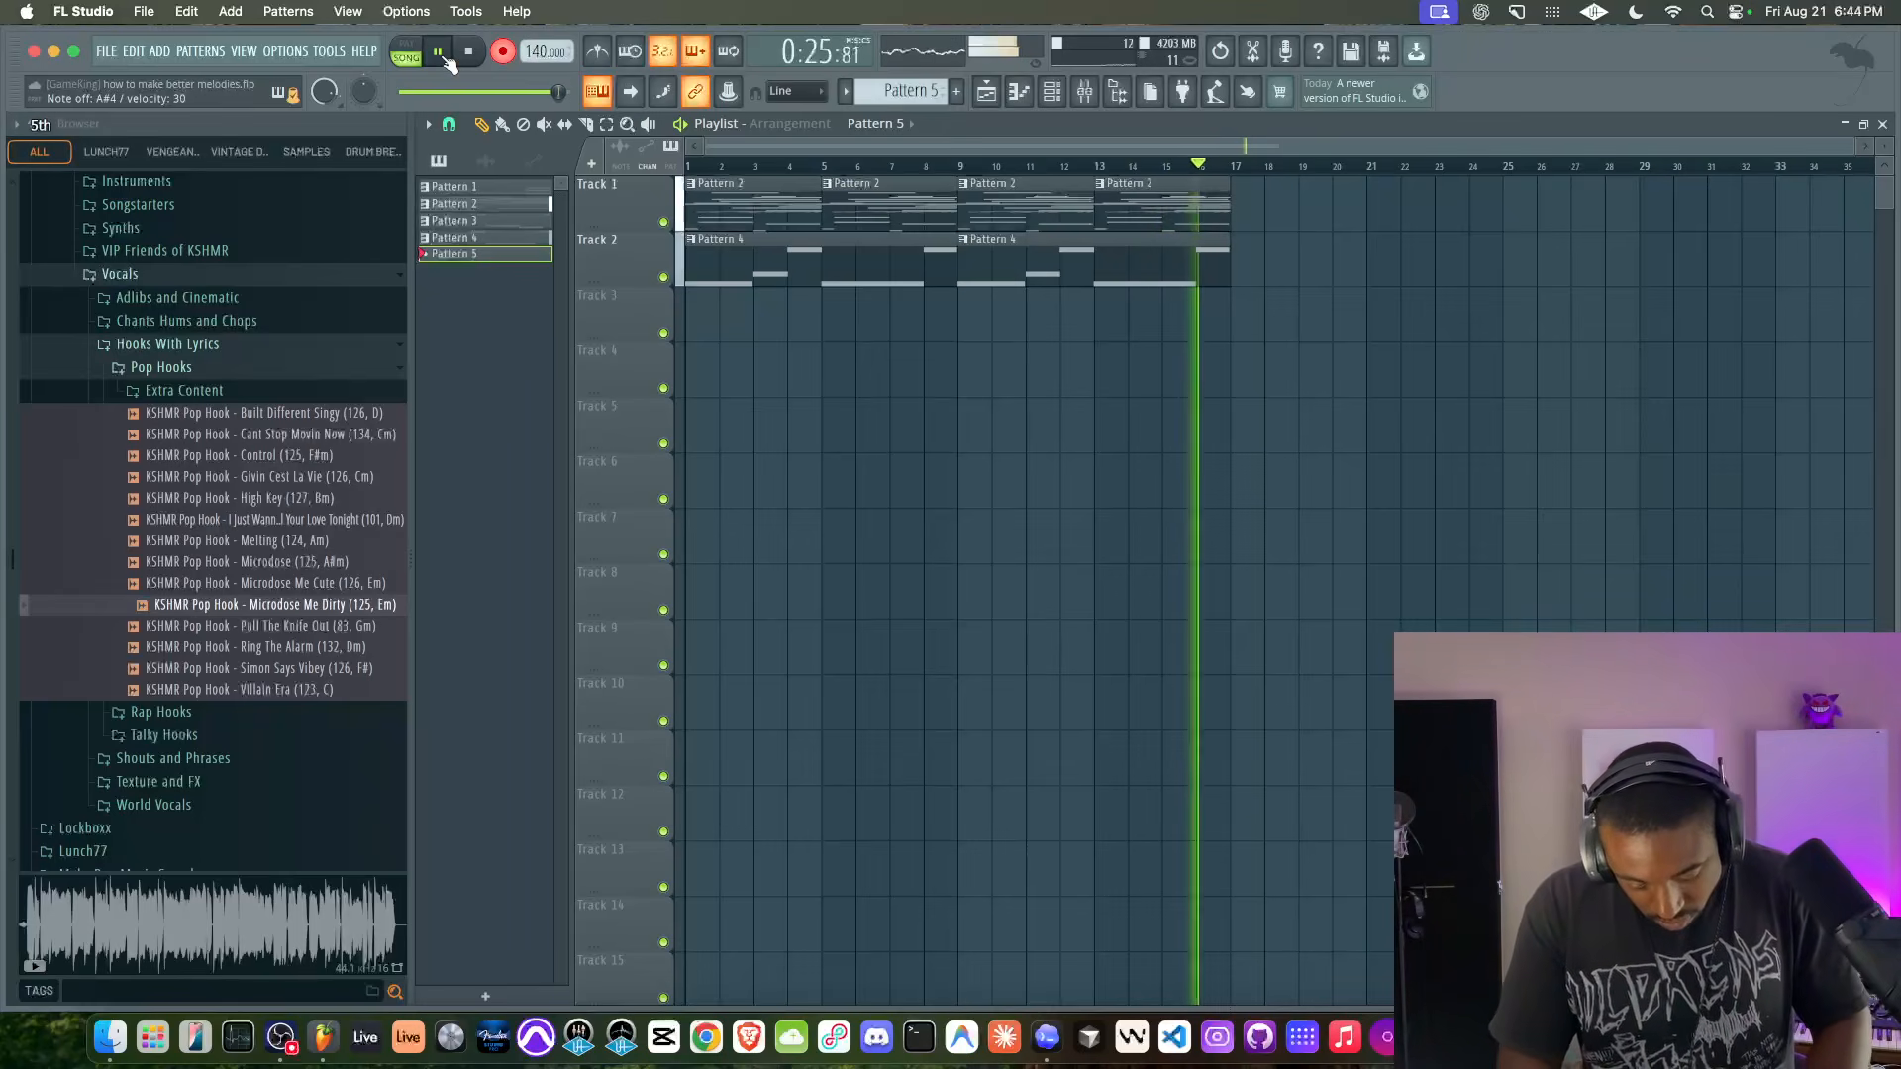
key(space)
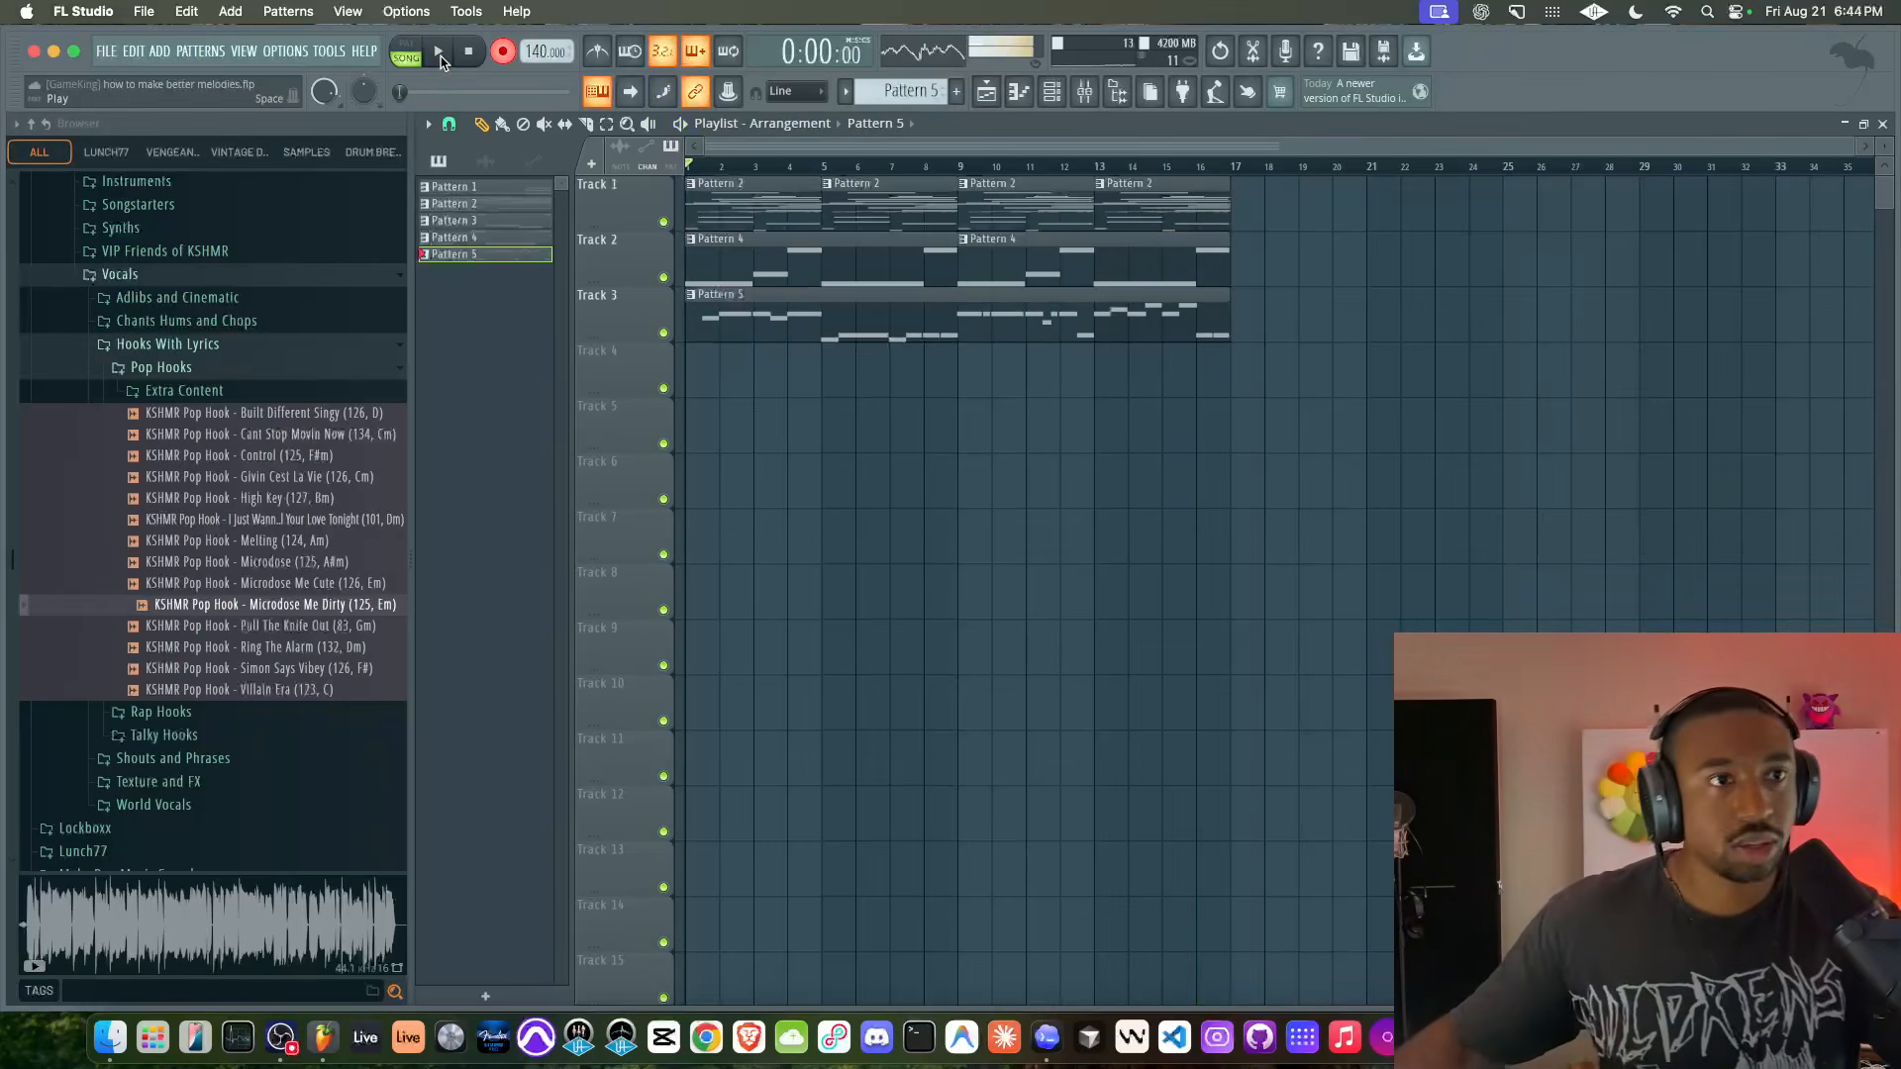
key(space)
- Open Pattern 5's Serum 2 notes for editing, shorten the first note to half a bar and raise it to G4
double_click(807, 304)
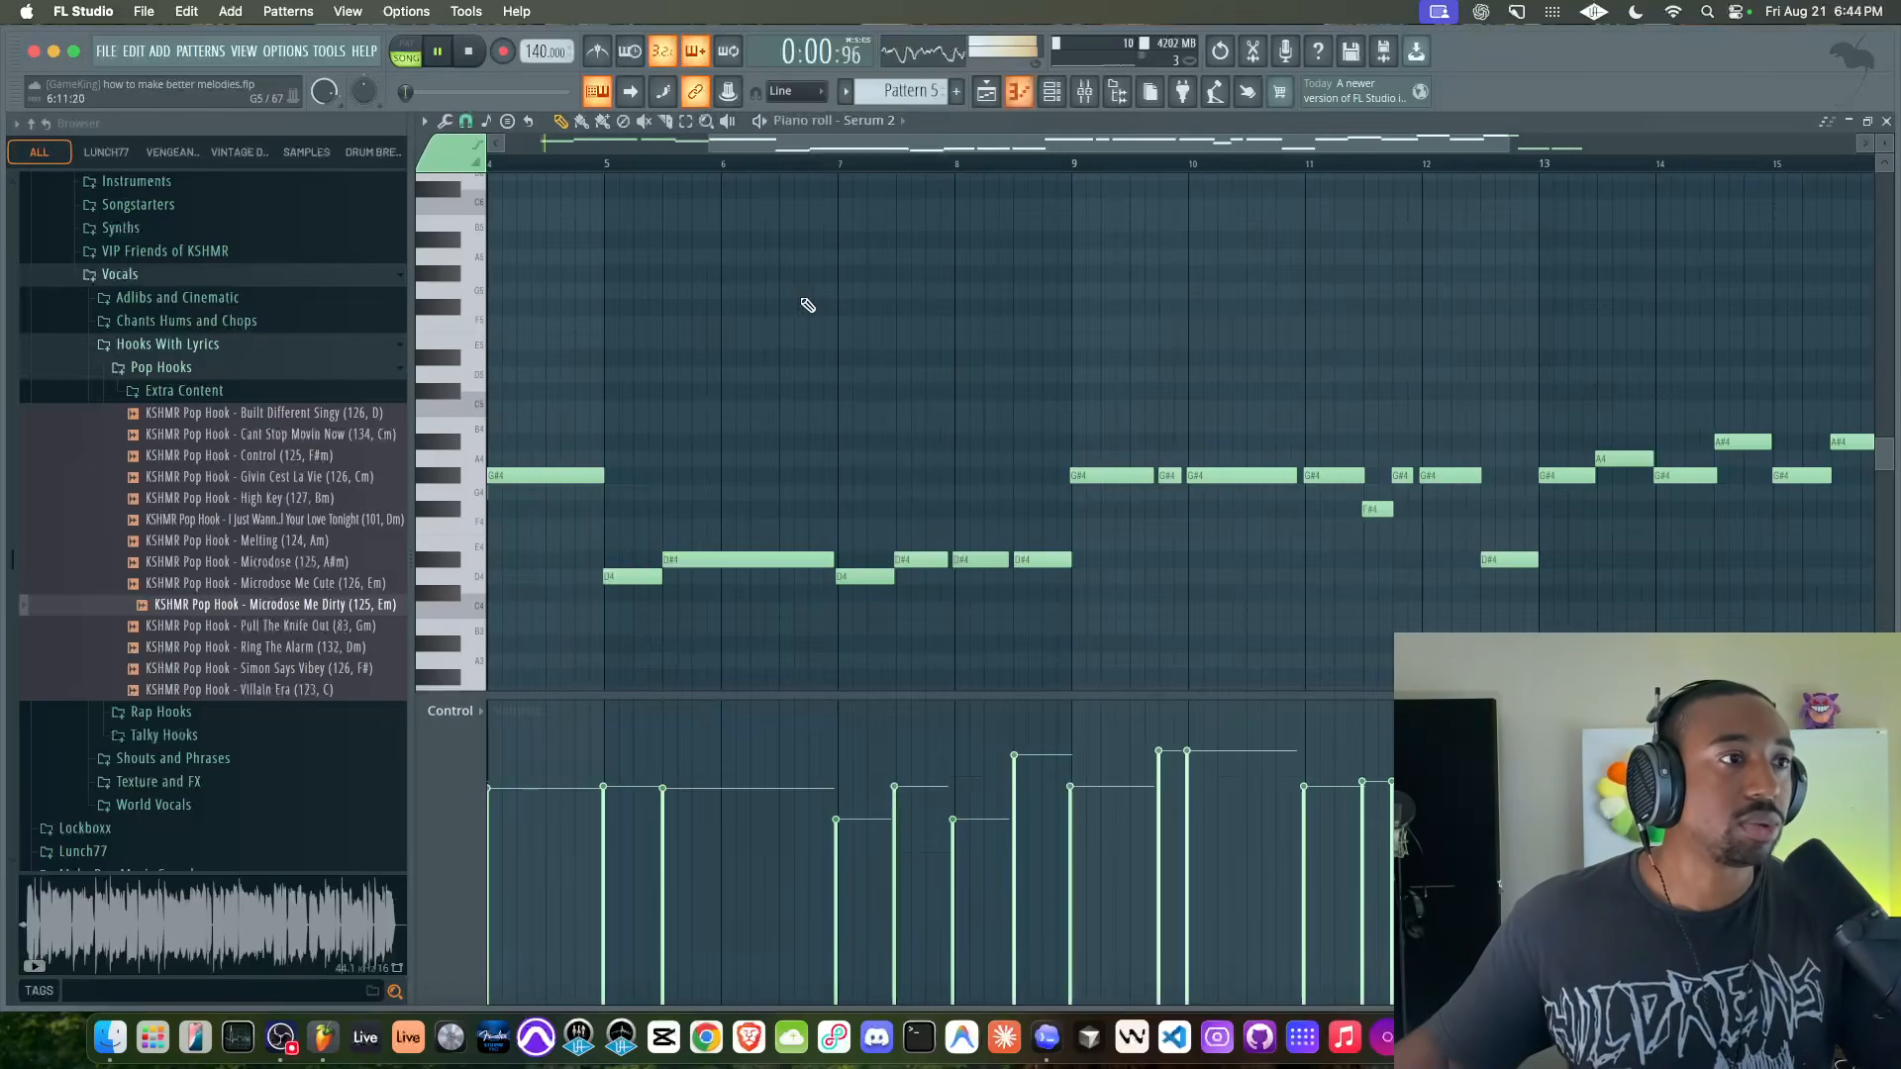
key(space)
click(473, 536)
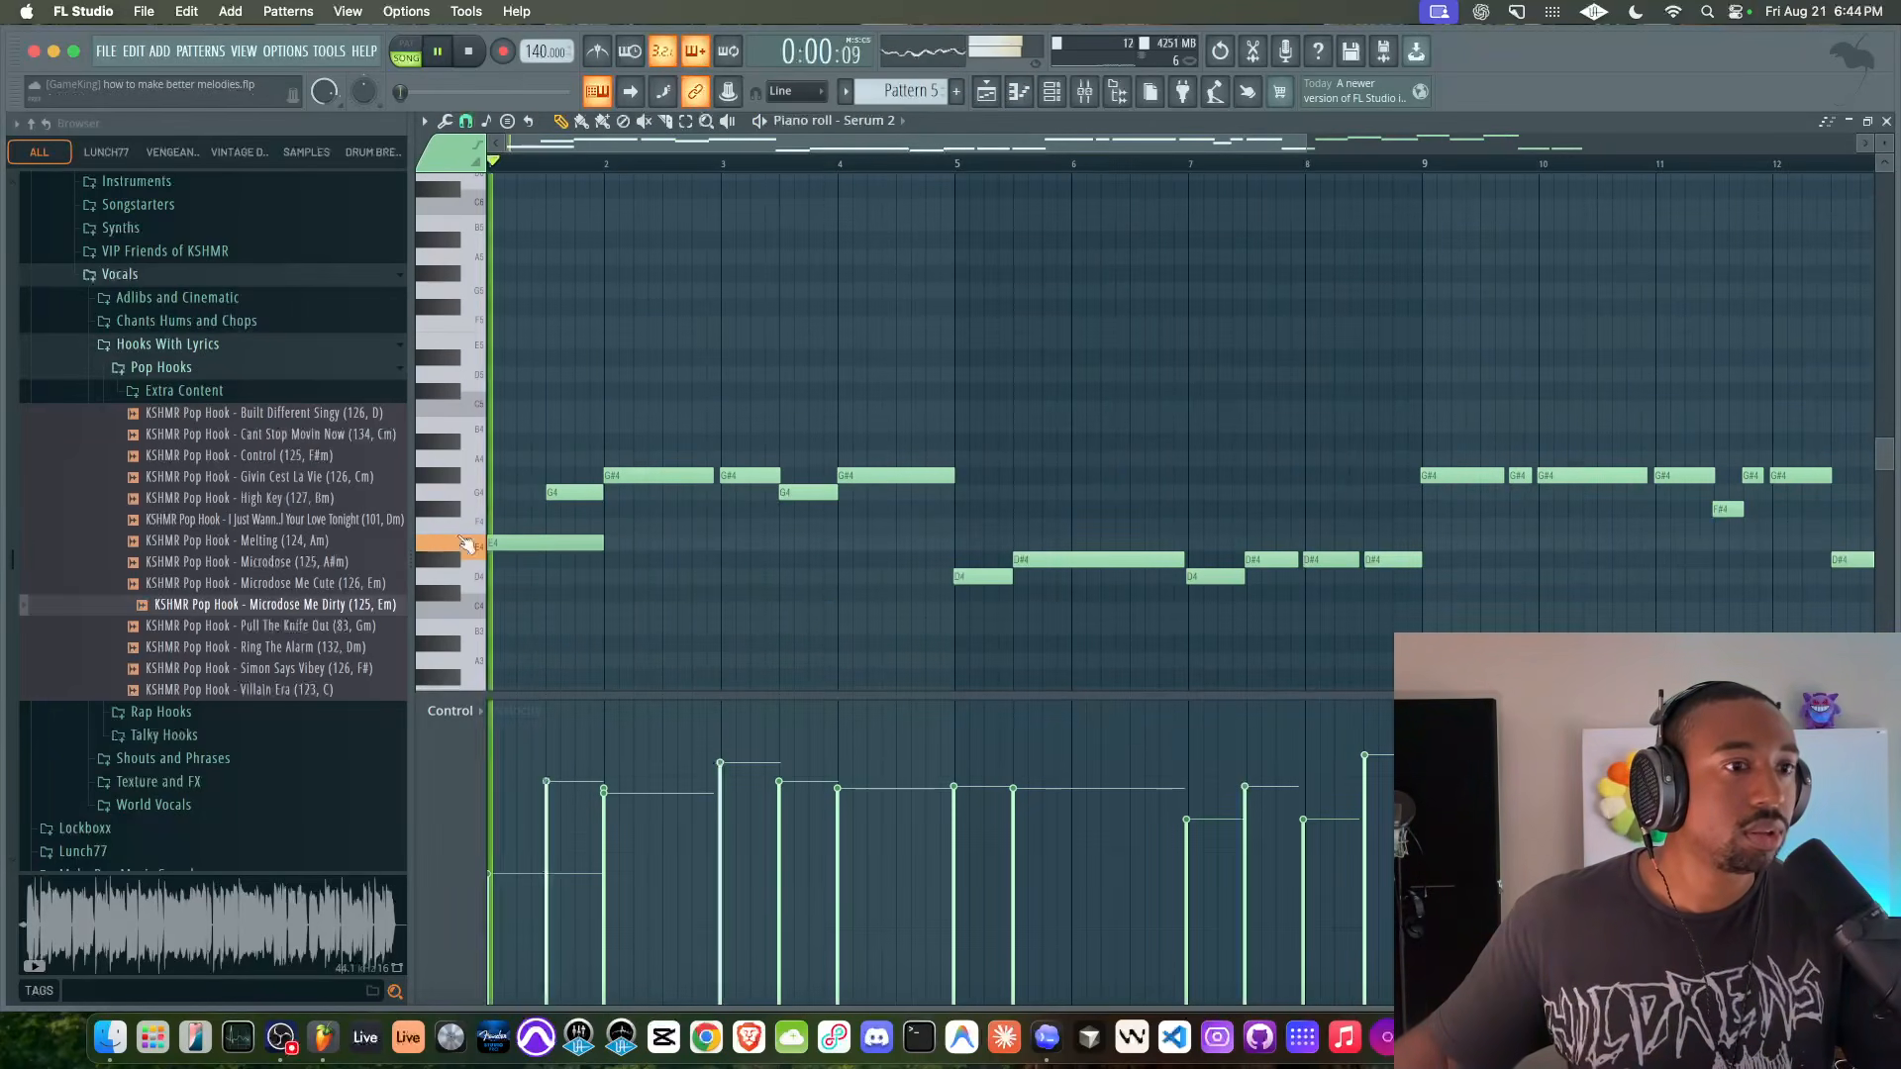
drag(603, 542, 546, 543)
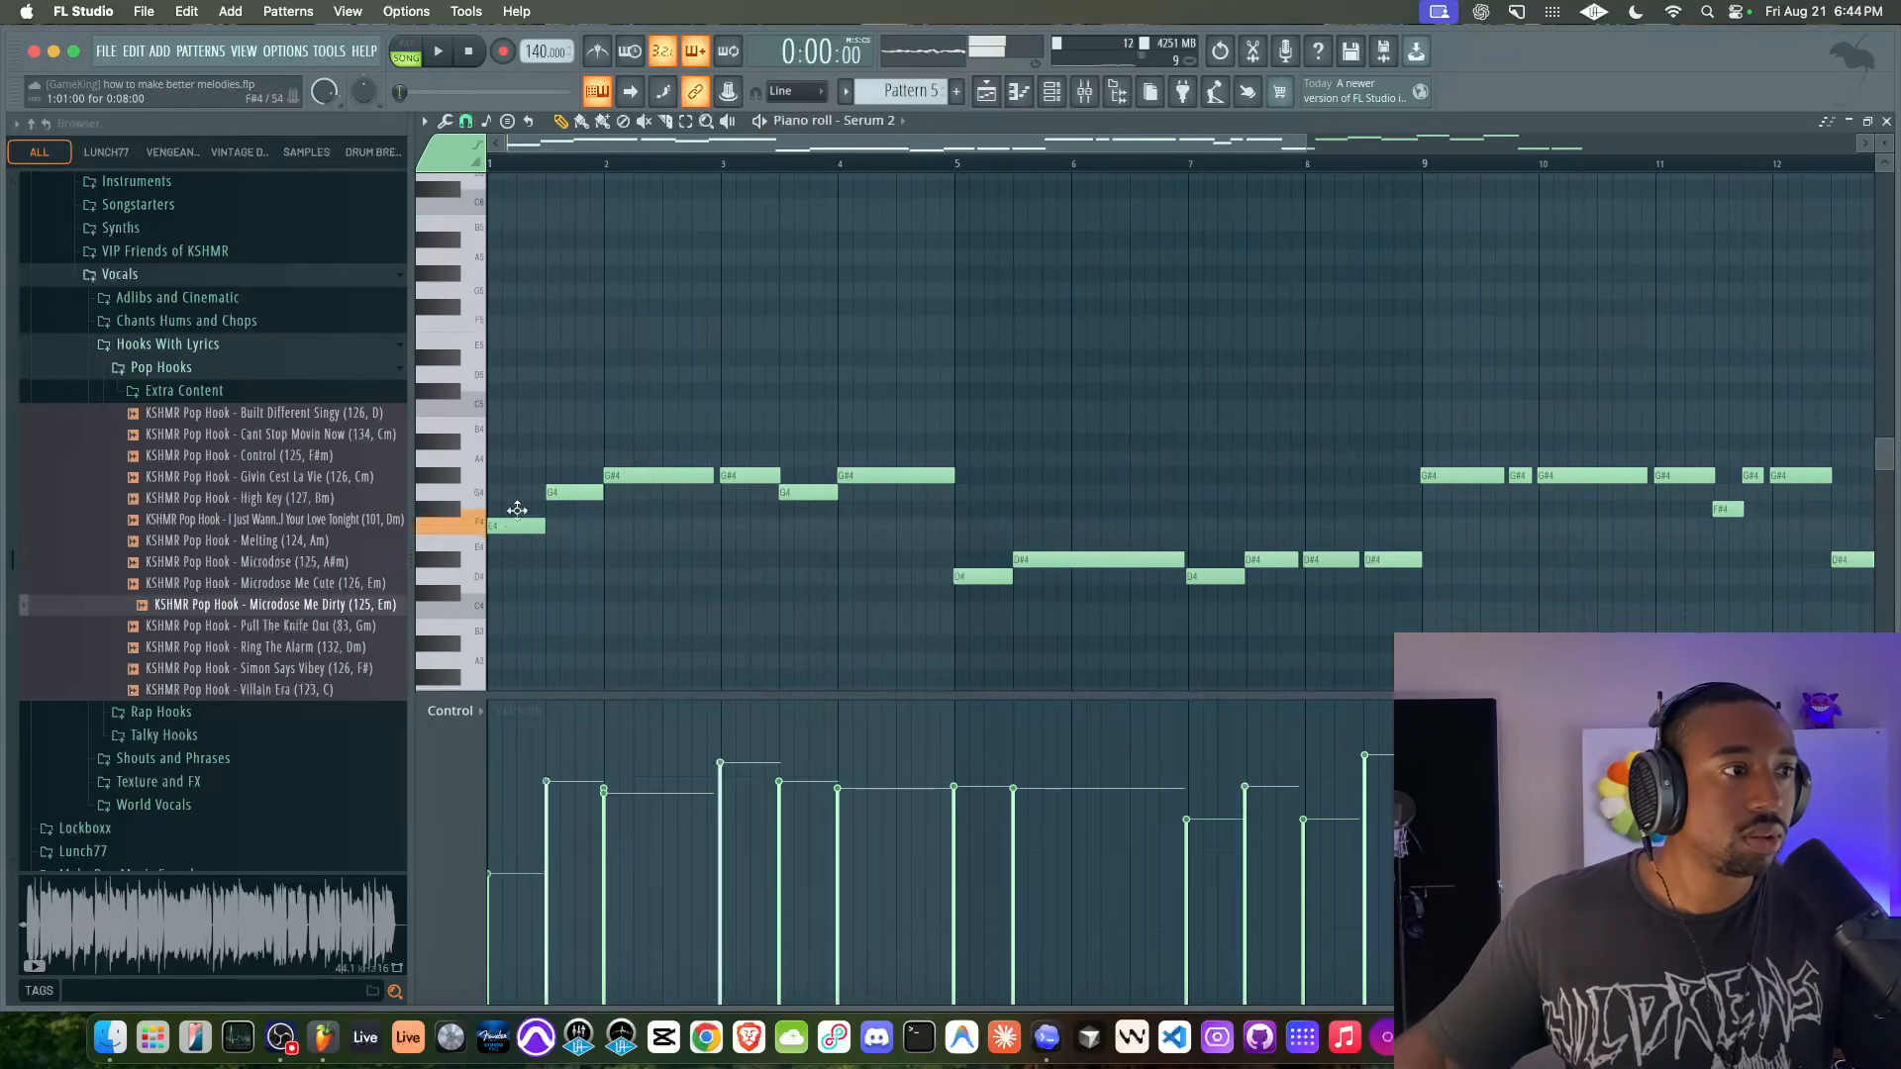
key(space)
- Route the Serum 2 mixer track only to the MELODY track and lower its volume during playback
key(F9)
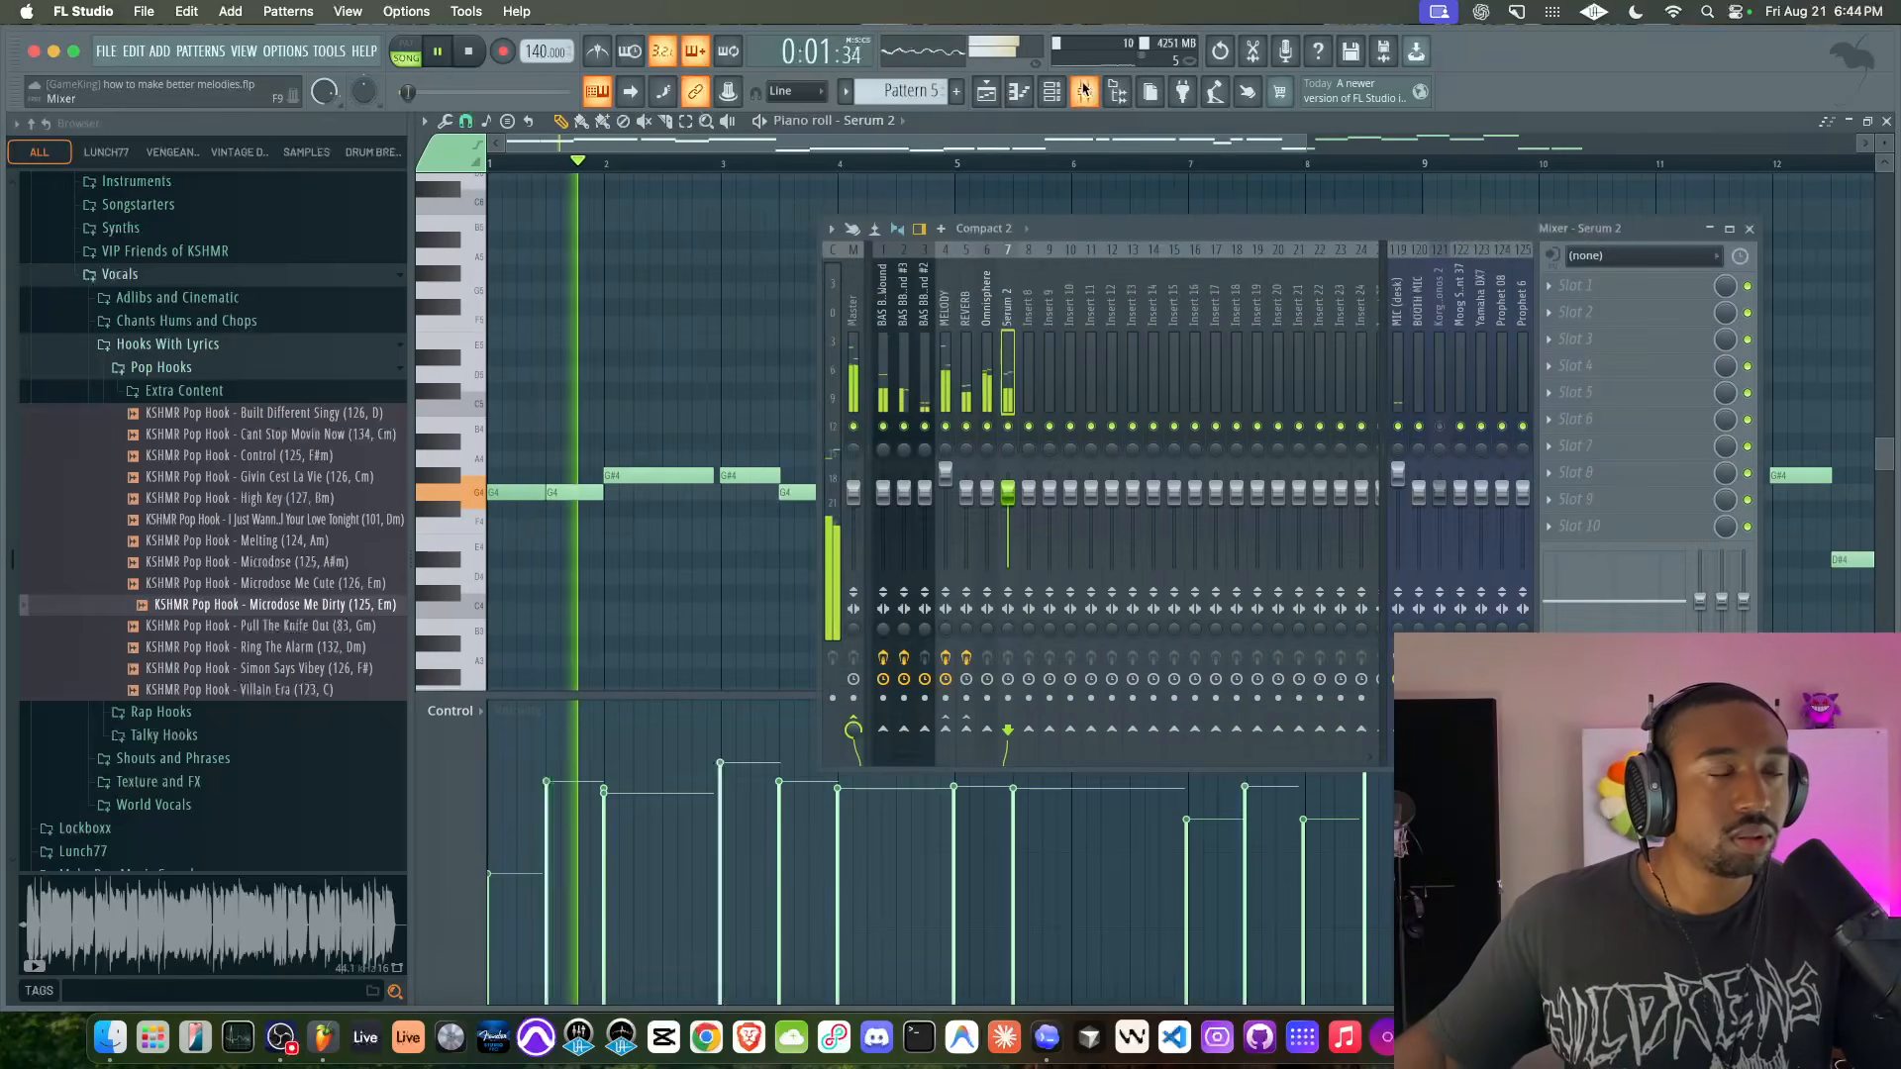
key(space)
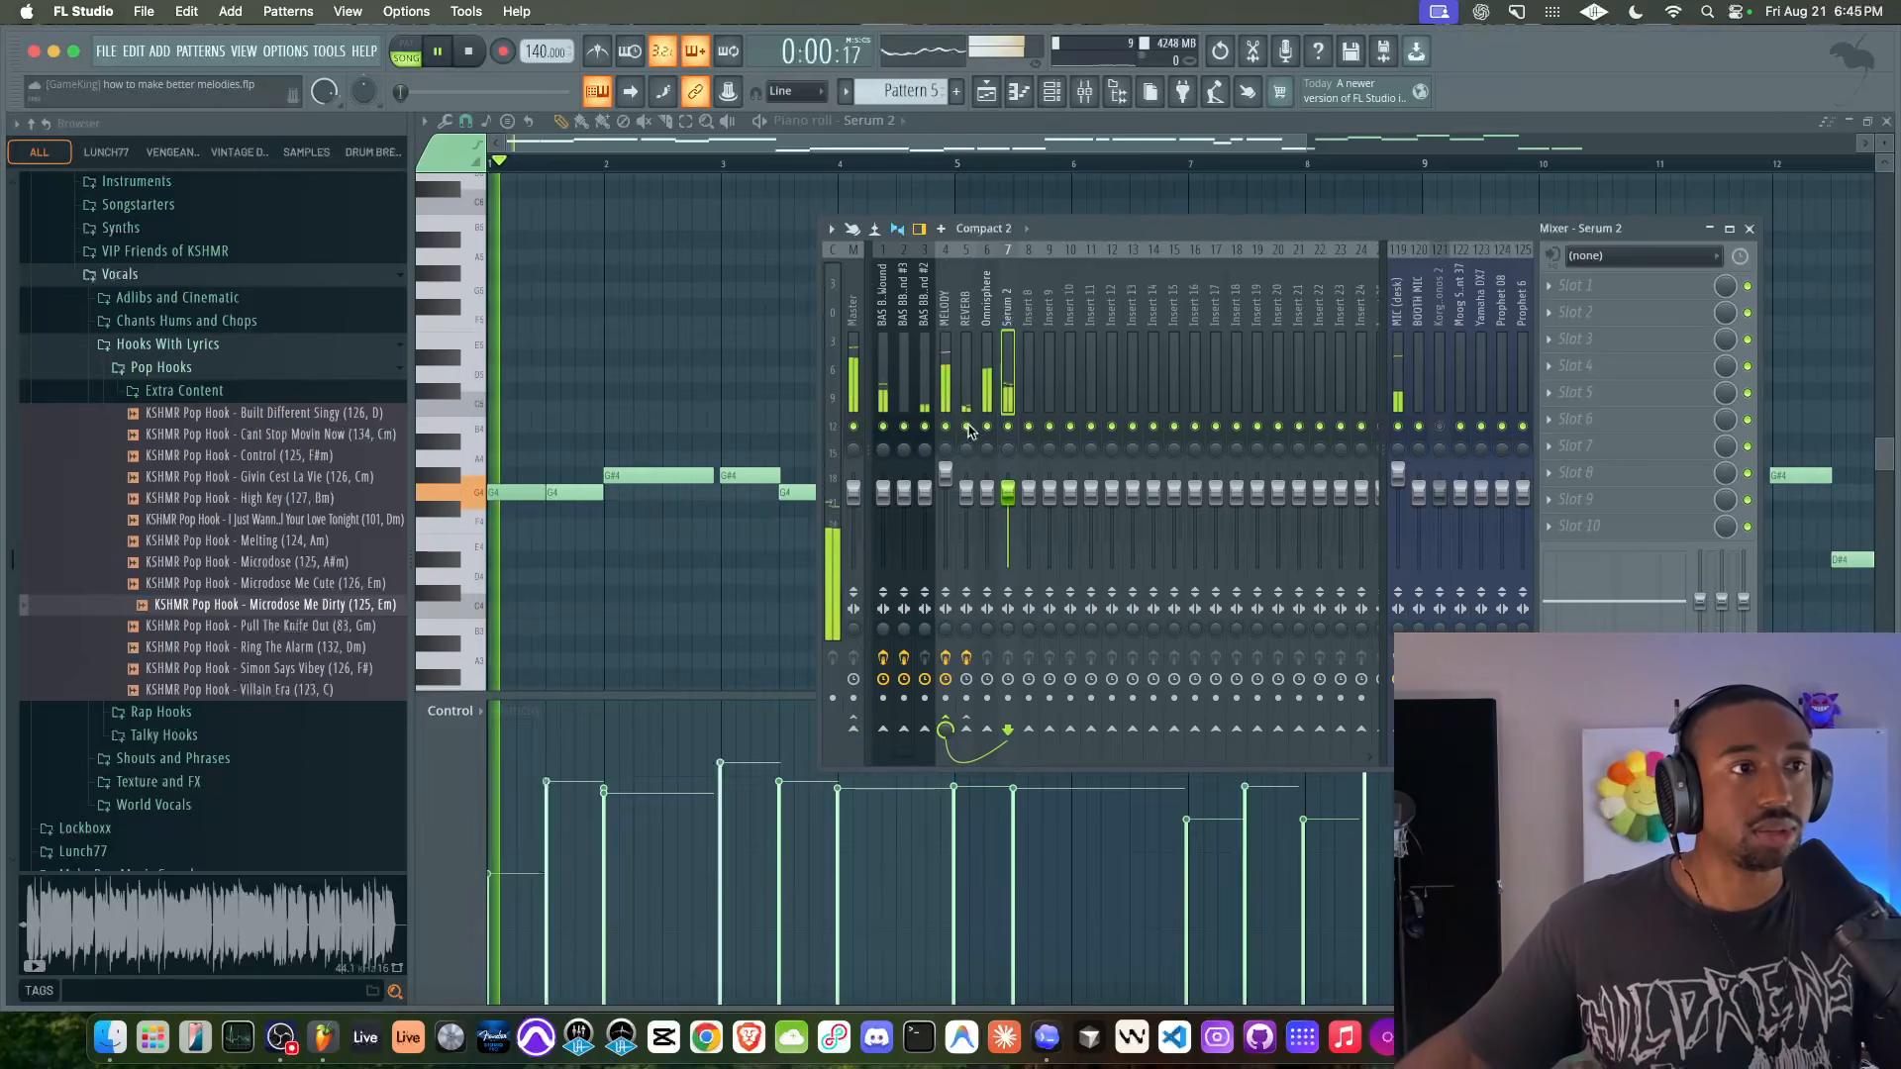
key(space)
drag(1008, 502, 1008, 537)
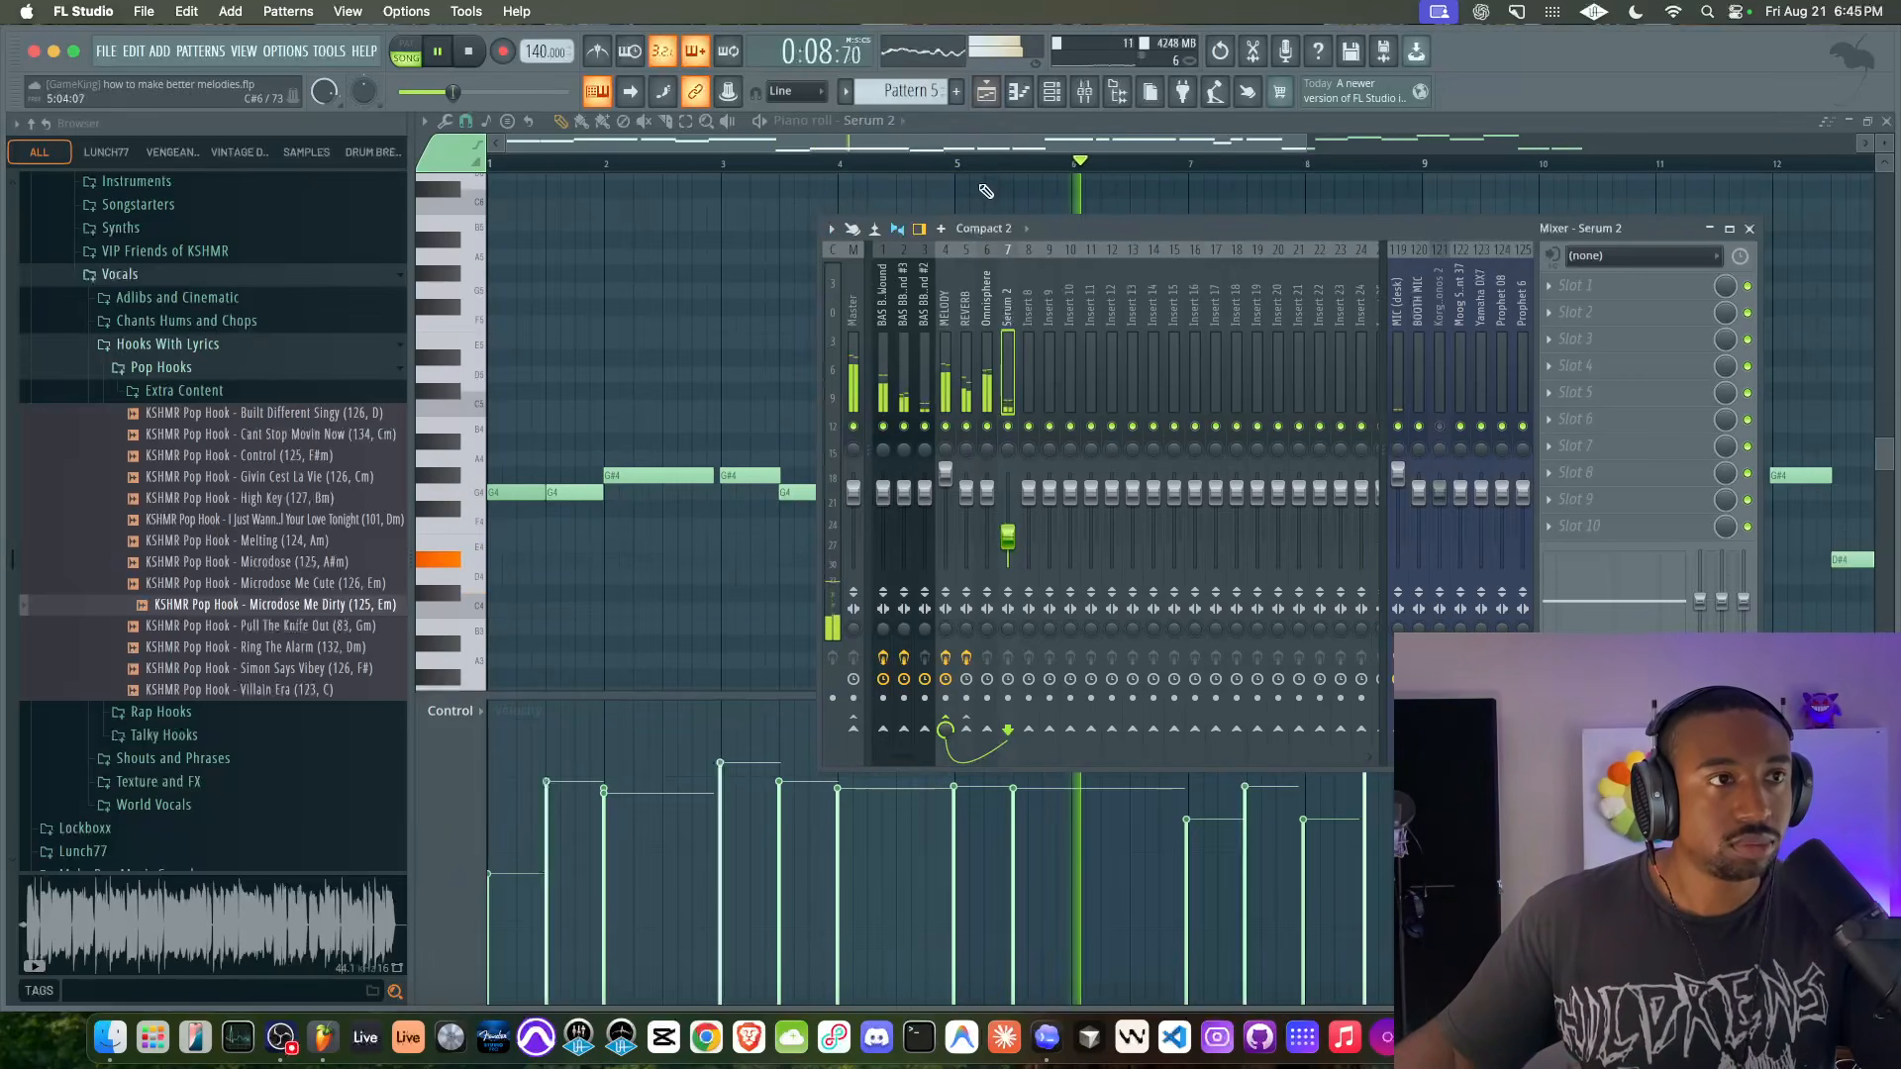
key(F9)
- Raise the two D4 notes at the starts of bars 5 and 7 to F#4
click(983, 579)
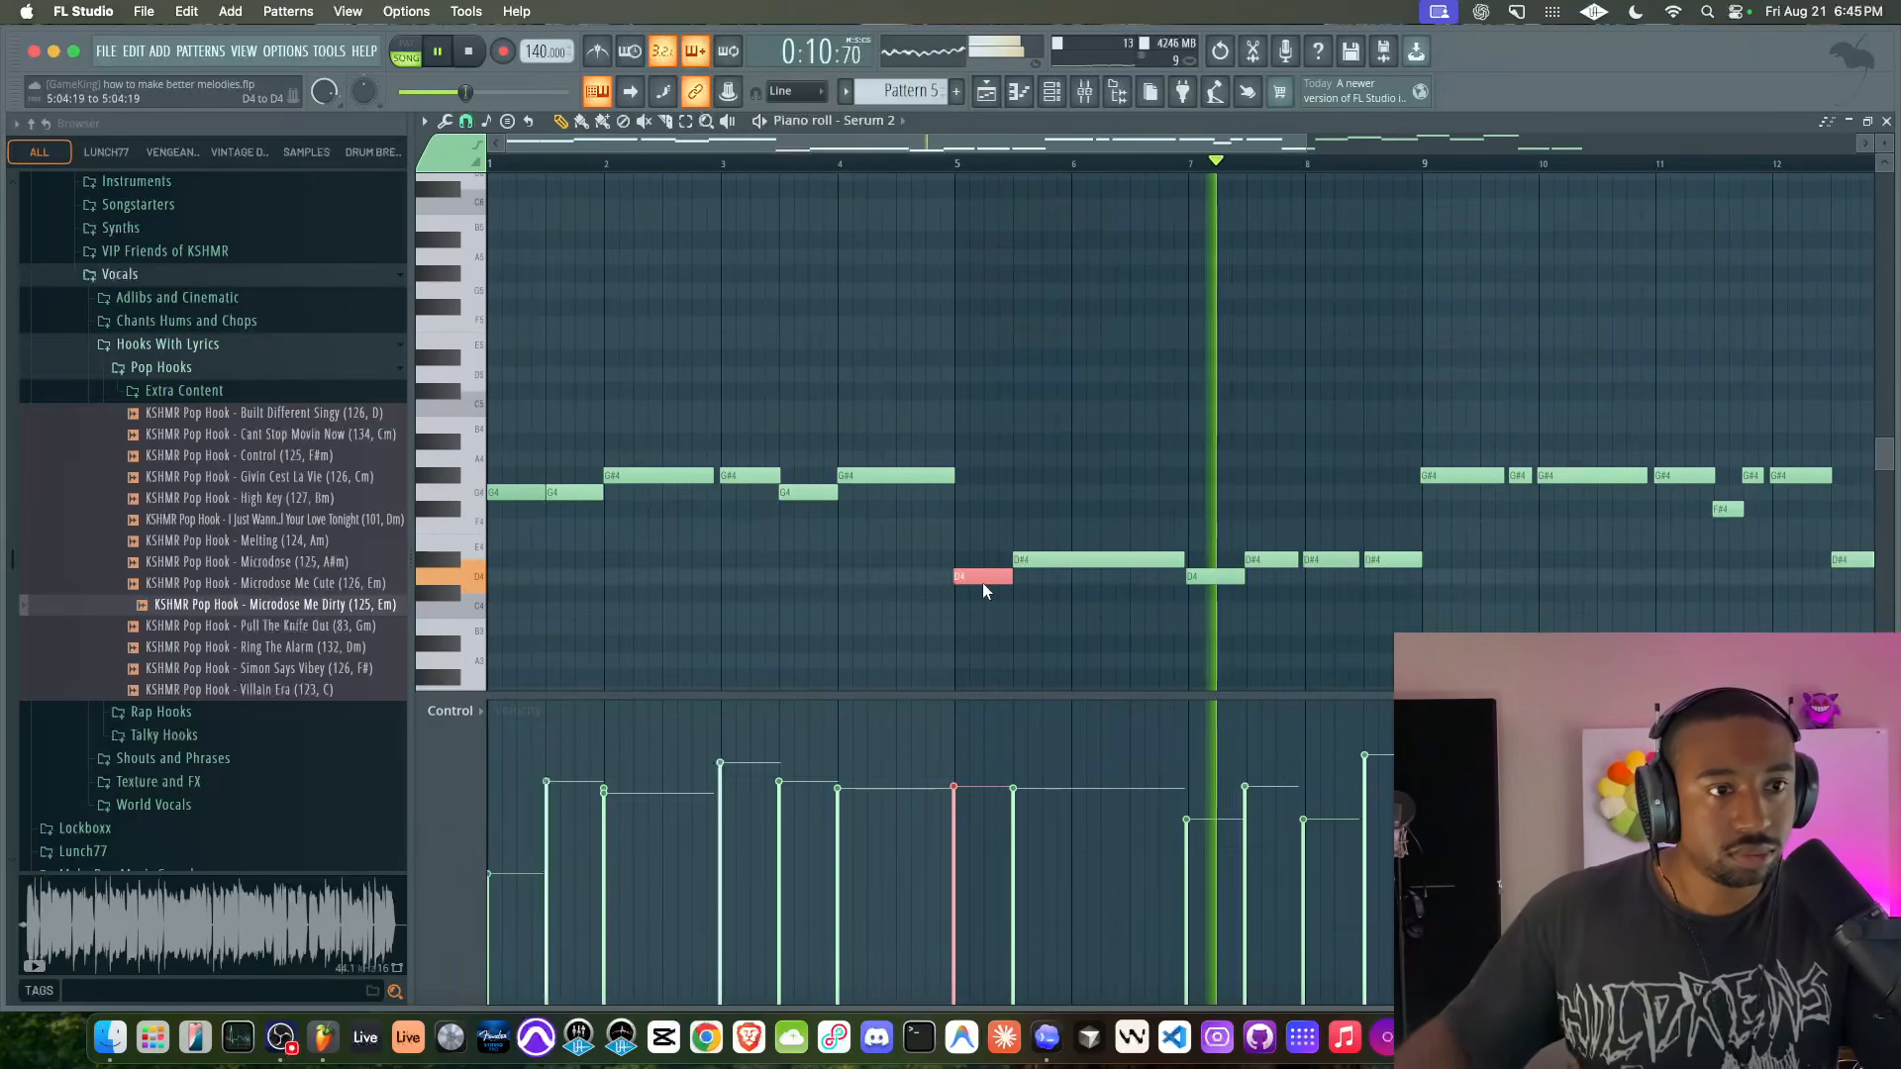
mouse_move(983, 583)
mouse_down()
mouse_move(1137, 594)
mouse_move(1250, 577)
mouse_move(960, 580)
mouse_up()
key(shift+Up)
key(shift+Up)
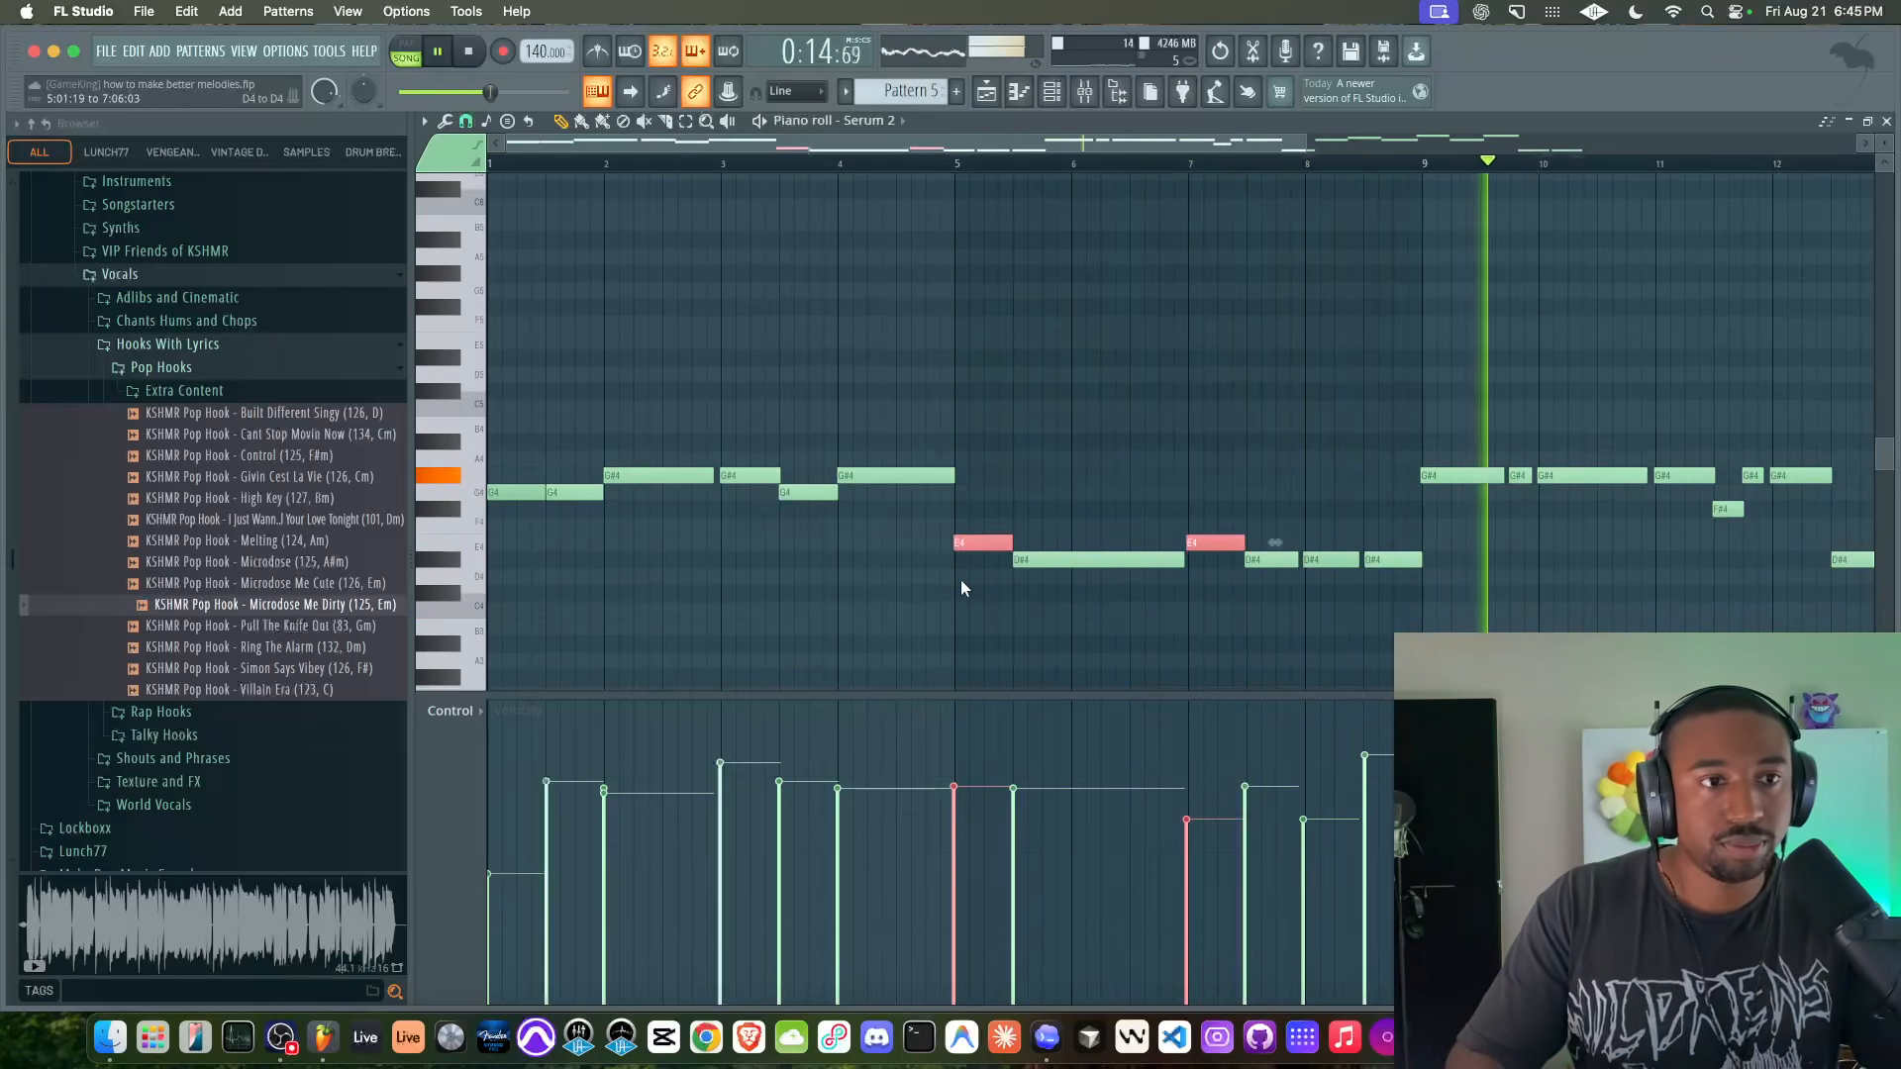
key(shift+Up)
key(shift+Up)
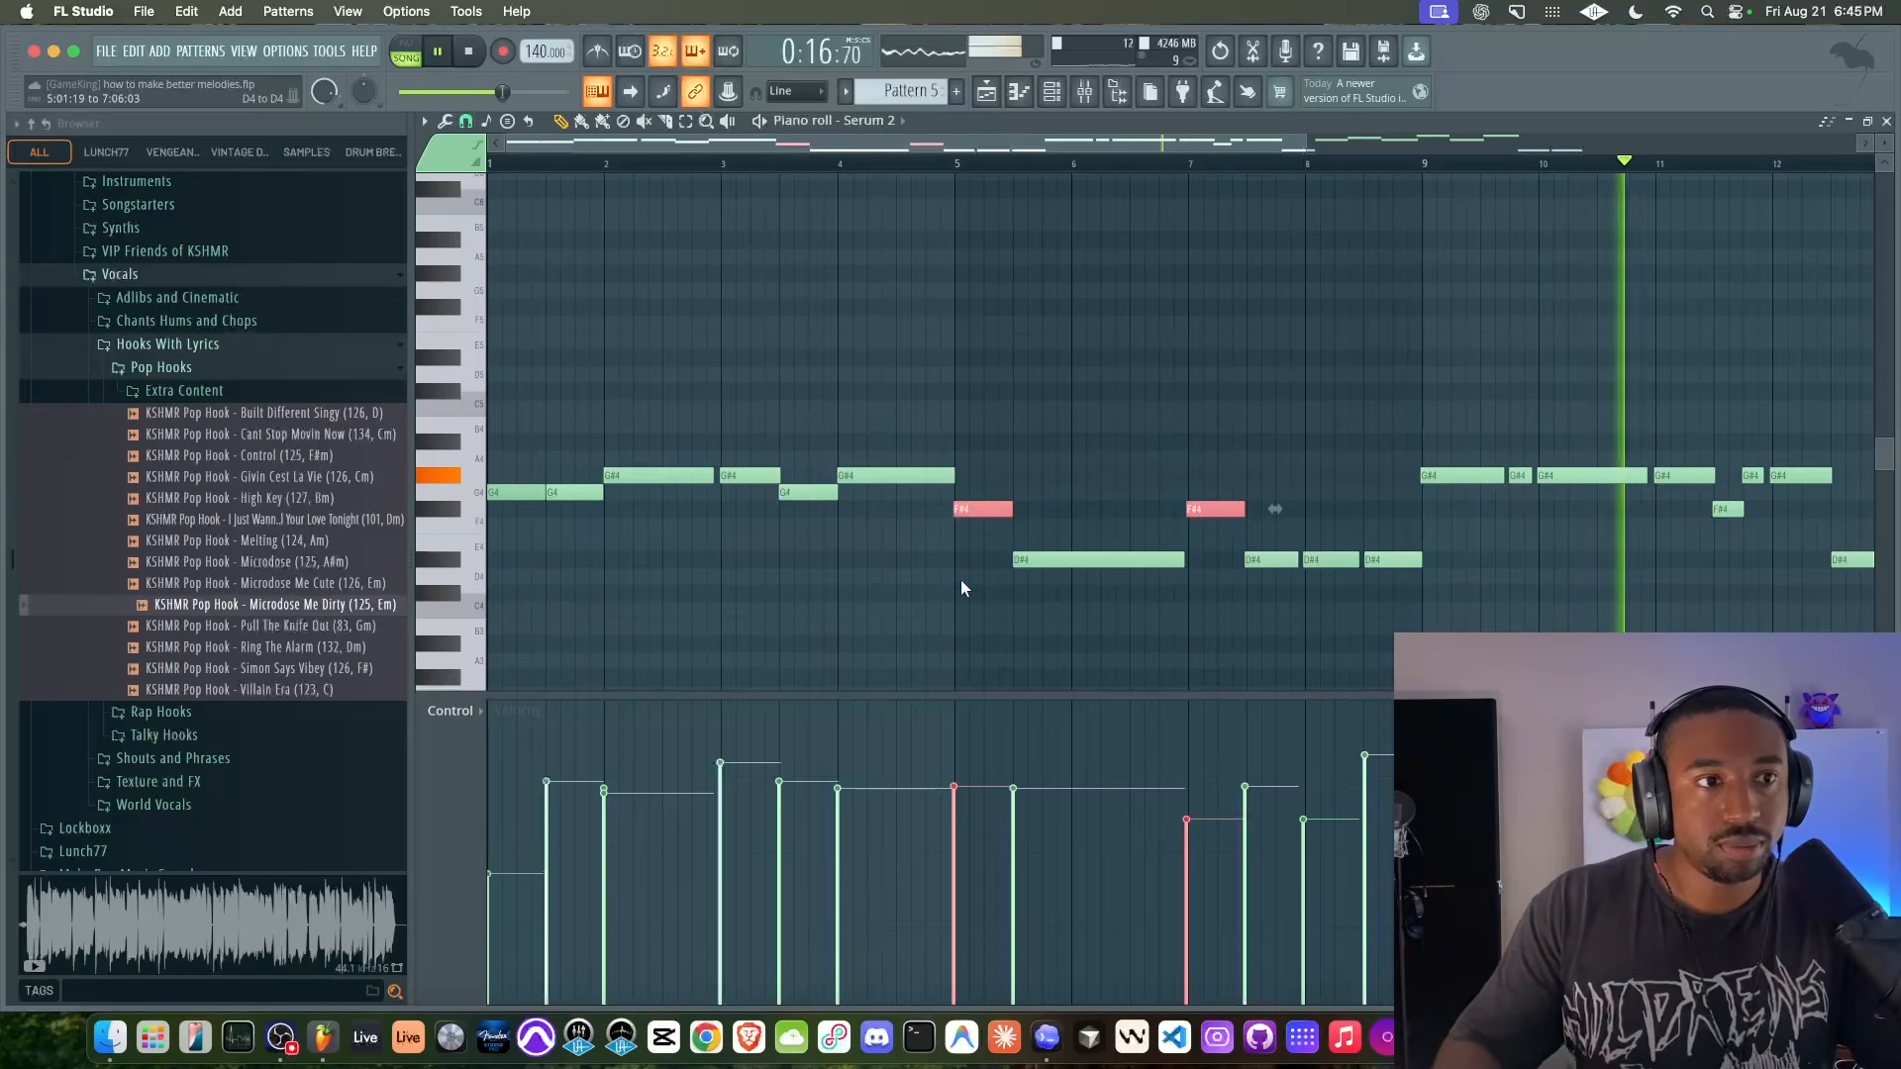
- Lower the Serum 2 mixer track's volume further to about -50 dB while listening to the mix
click(1084, 91)
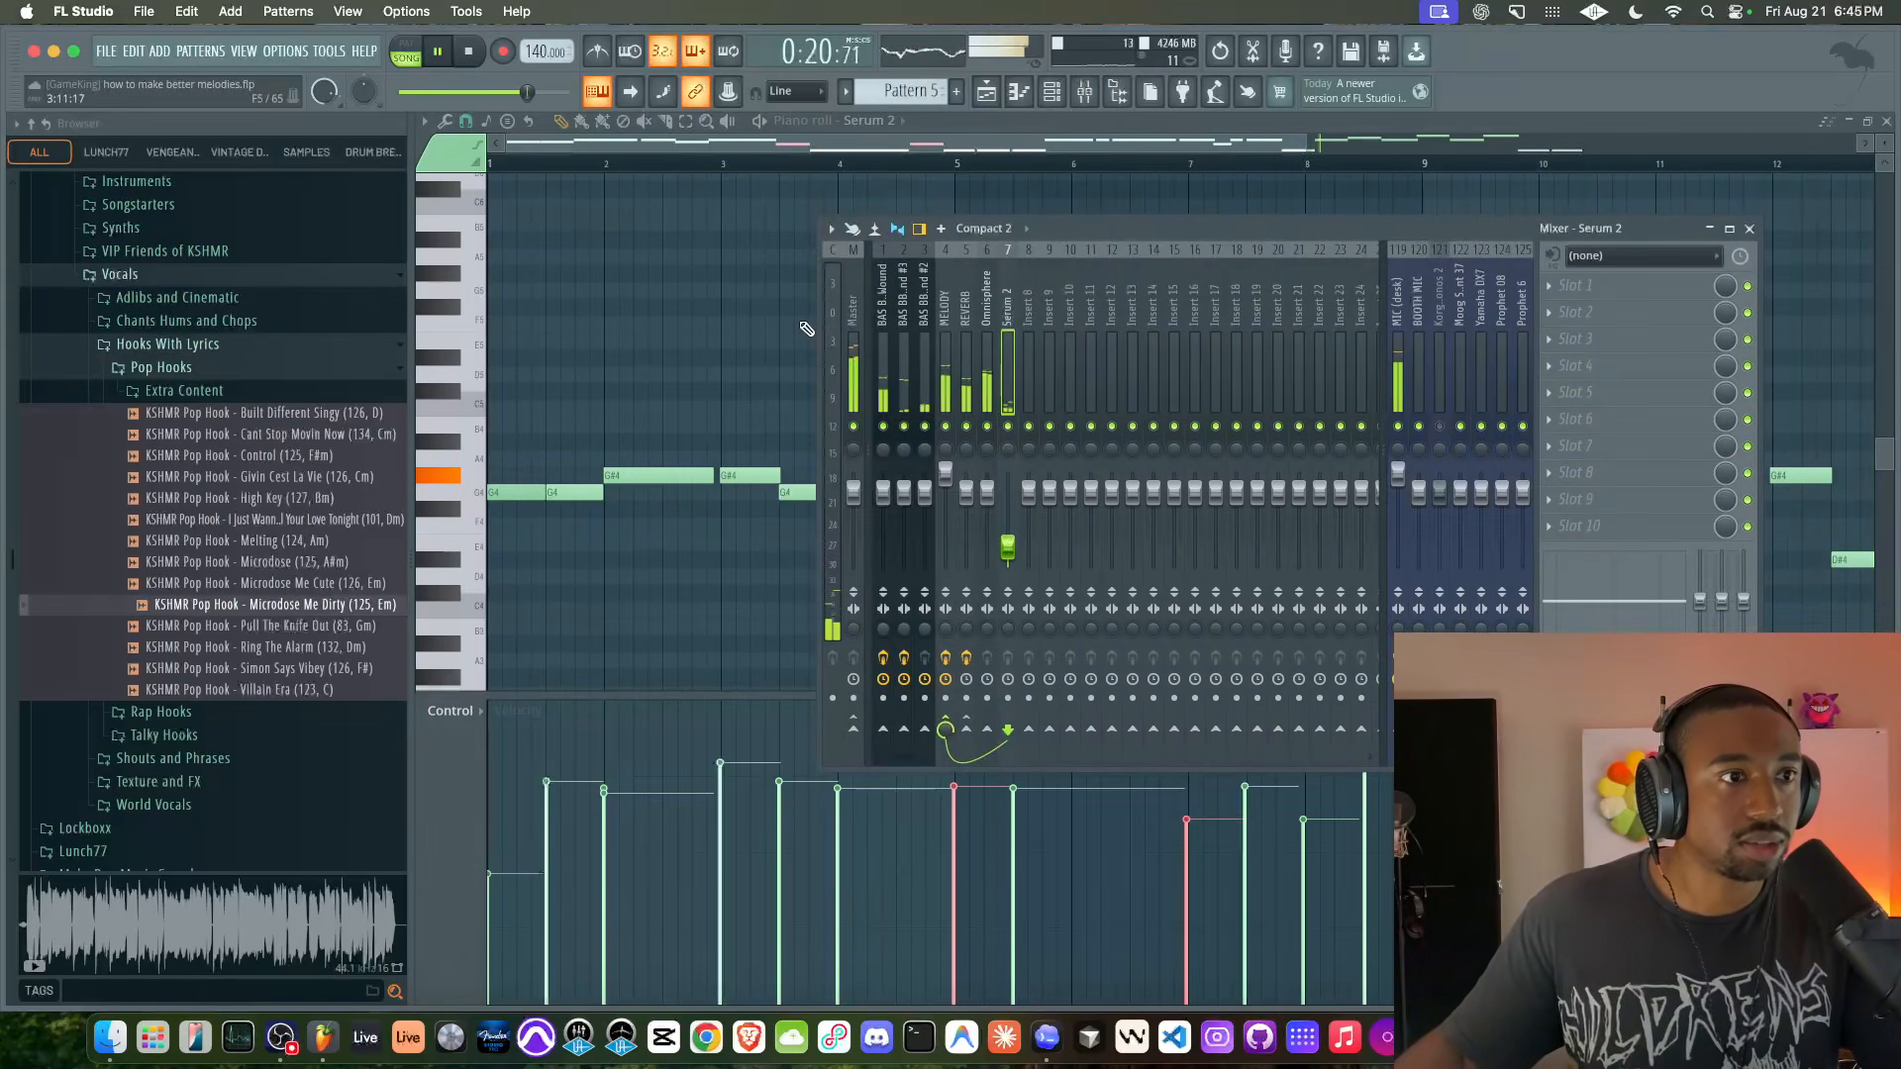
key(F9)
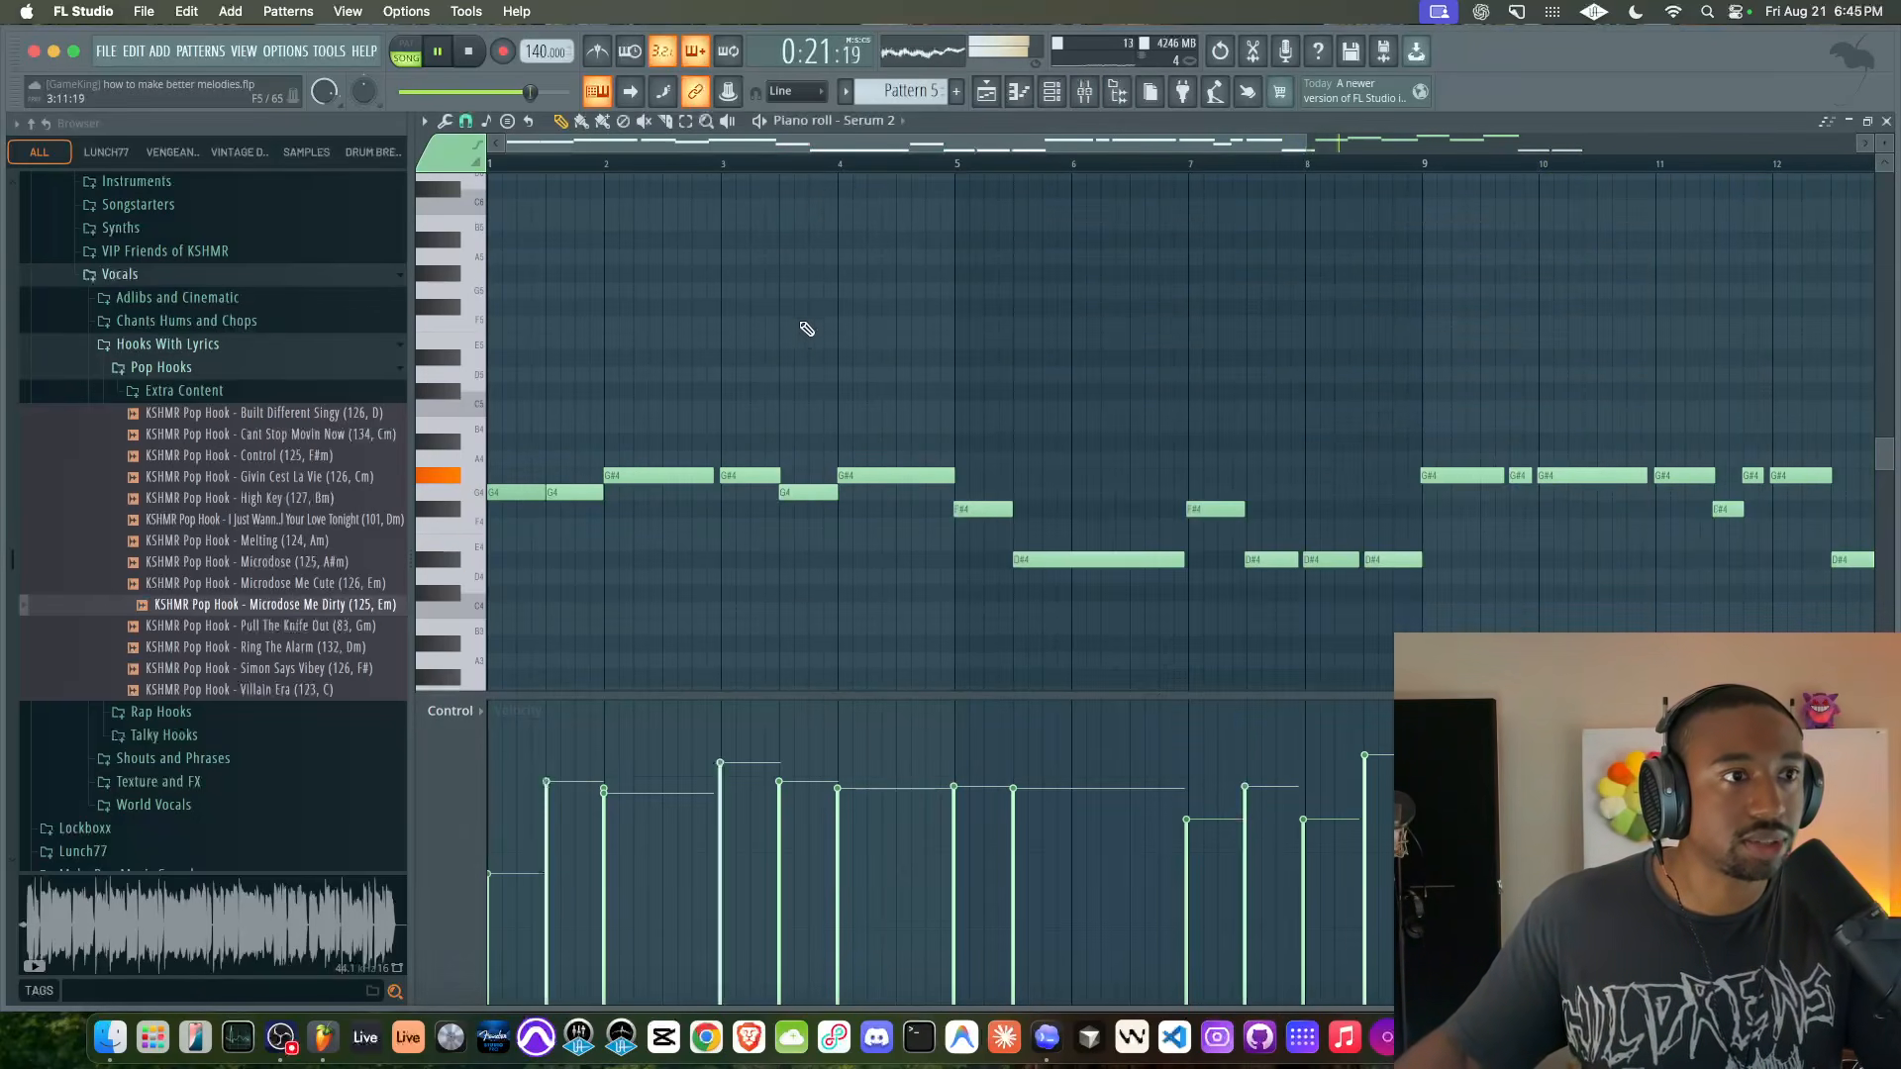
click(1085, 91)
drag(1008, 546, 1008, 560)
key(space)
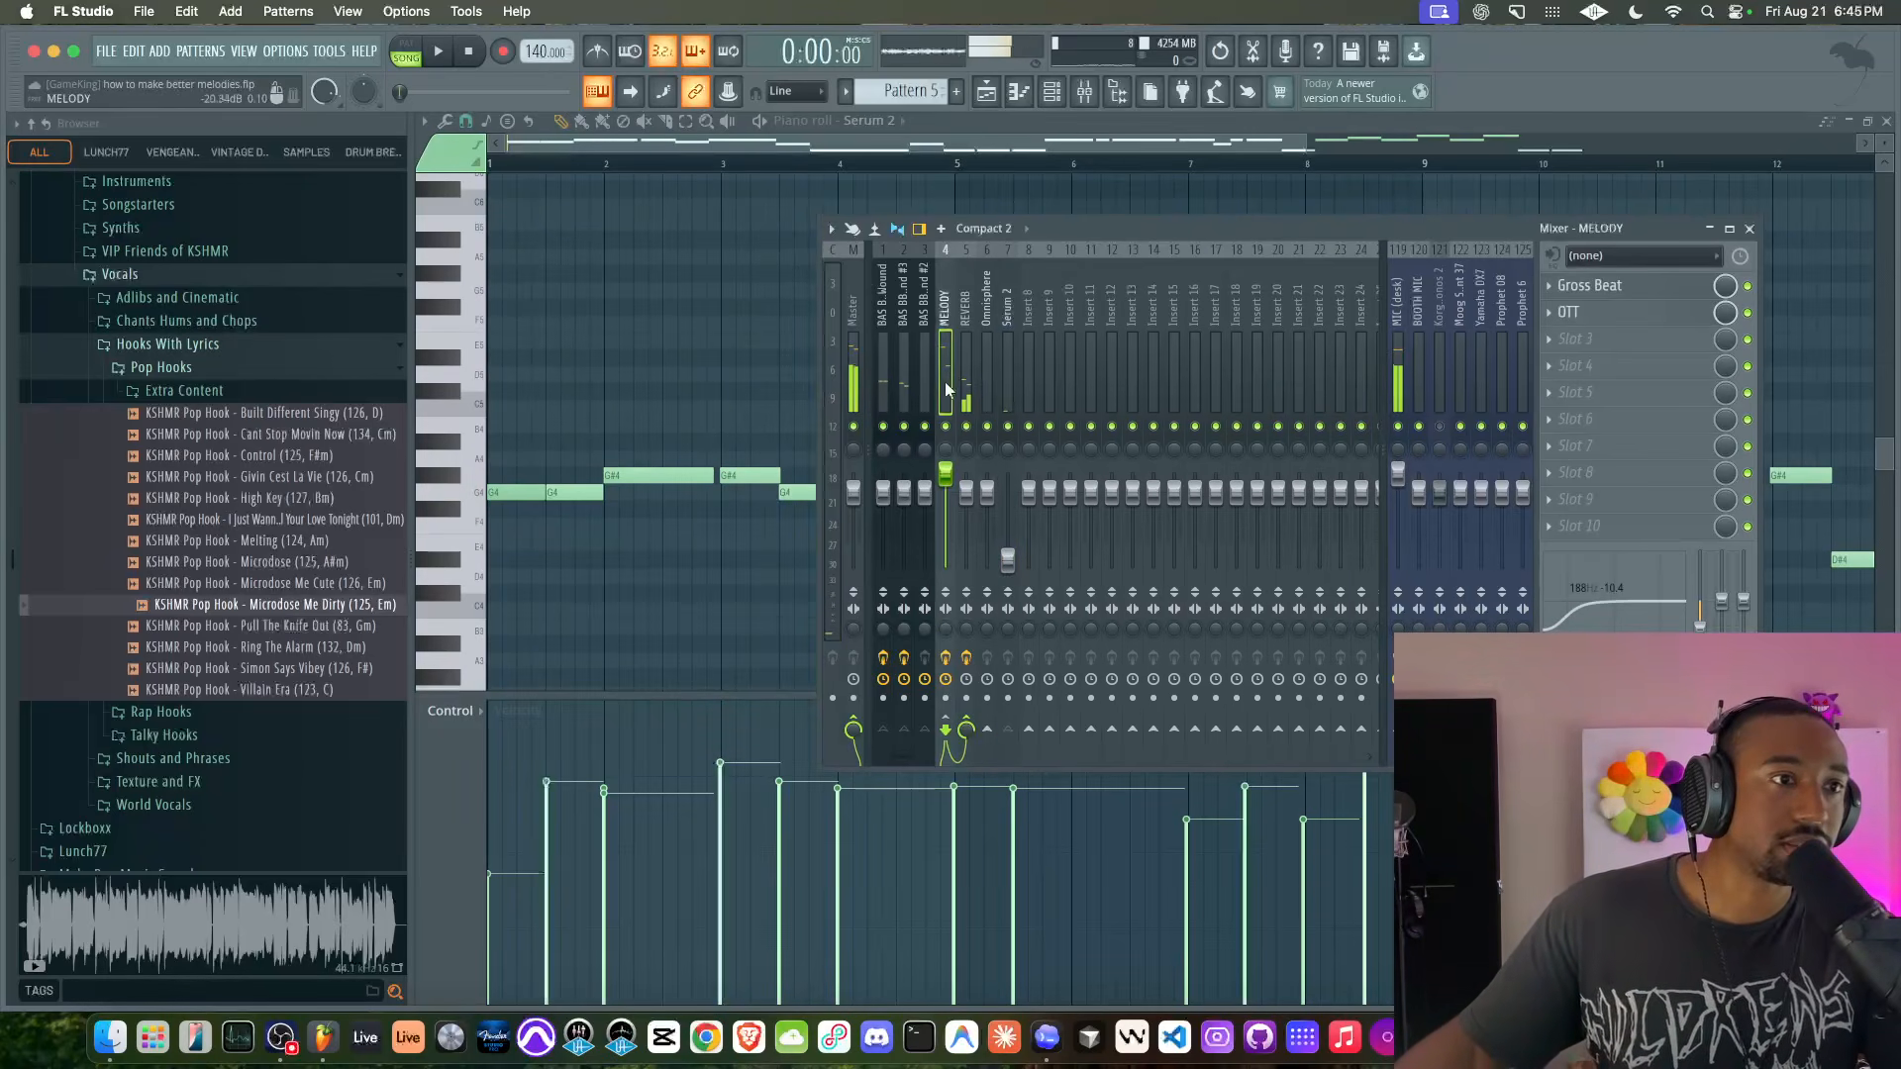
key(space)
drag(1008, 558, 1008, 562)
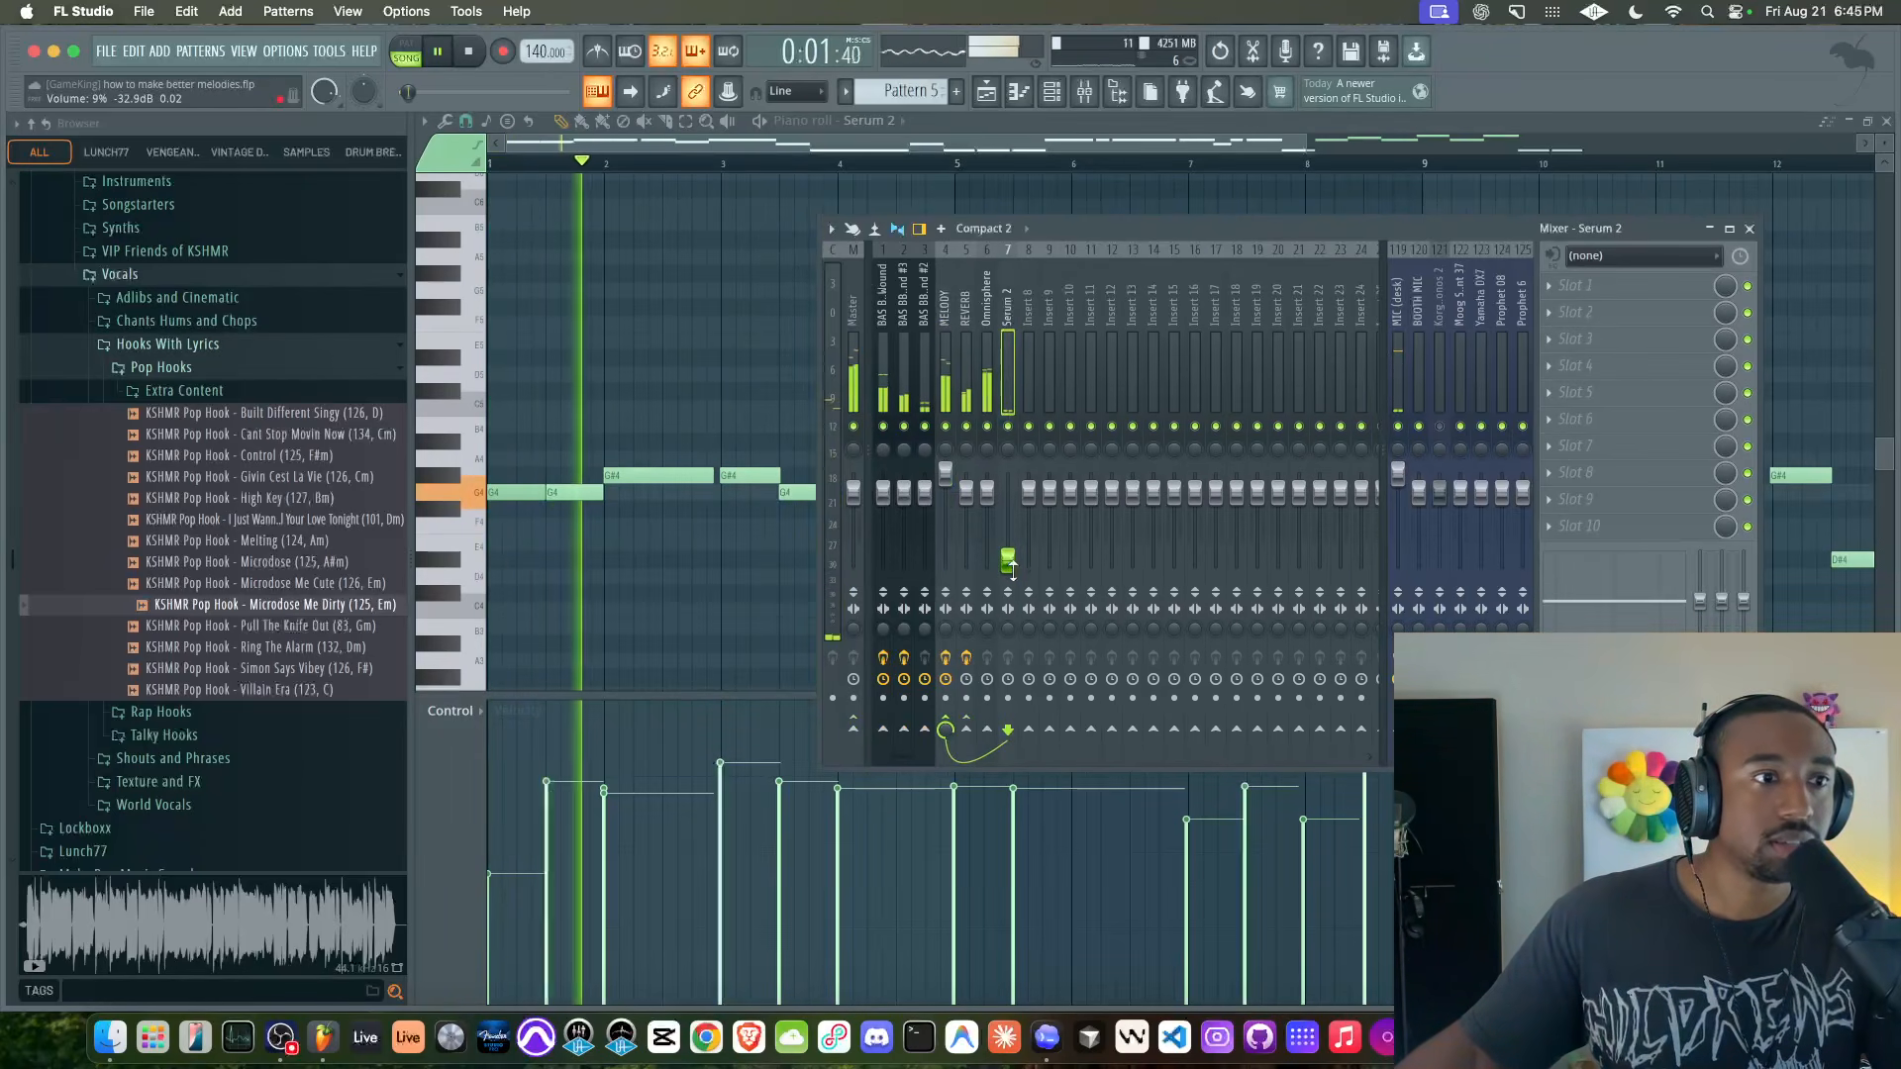
right_click(776, 555)
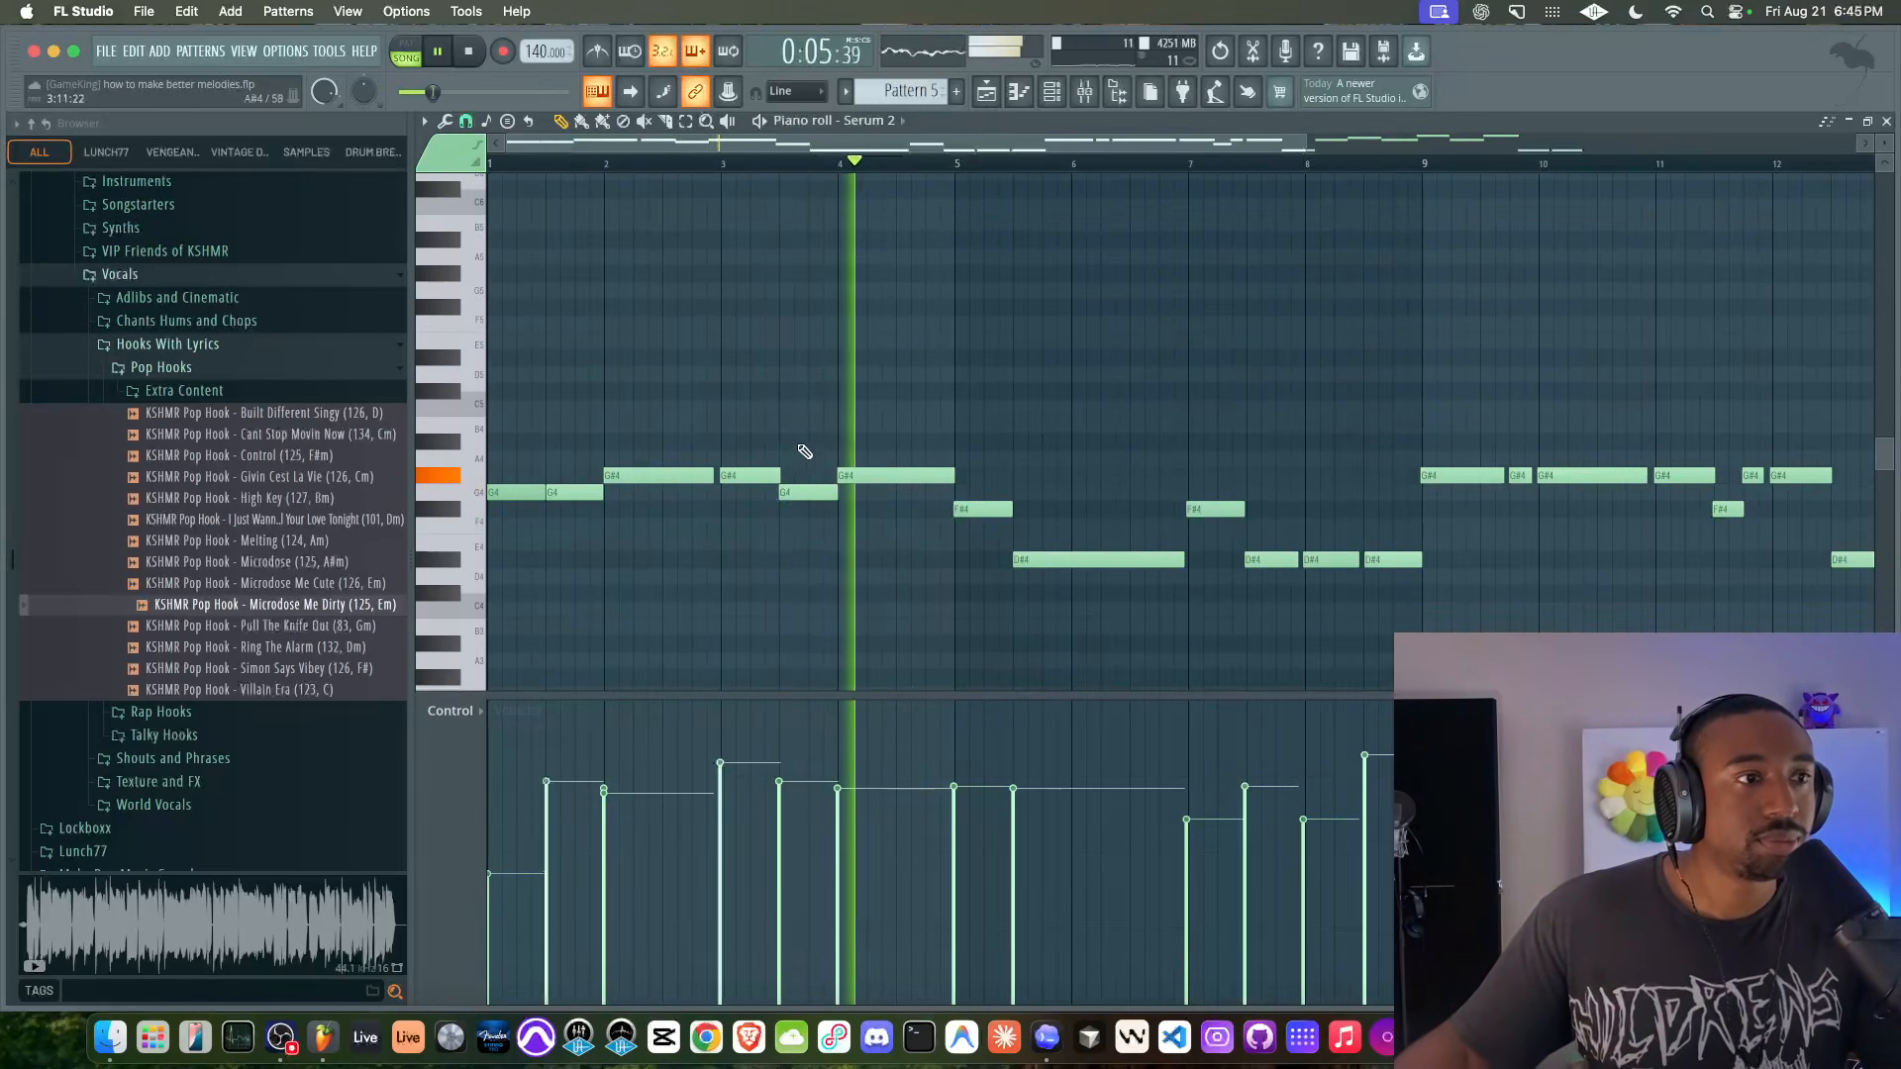
key(F9)
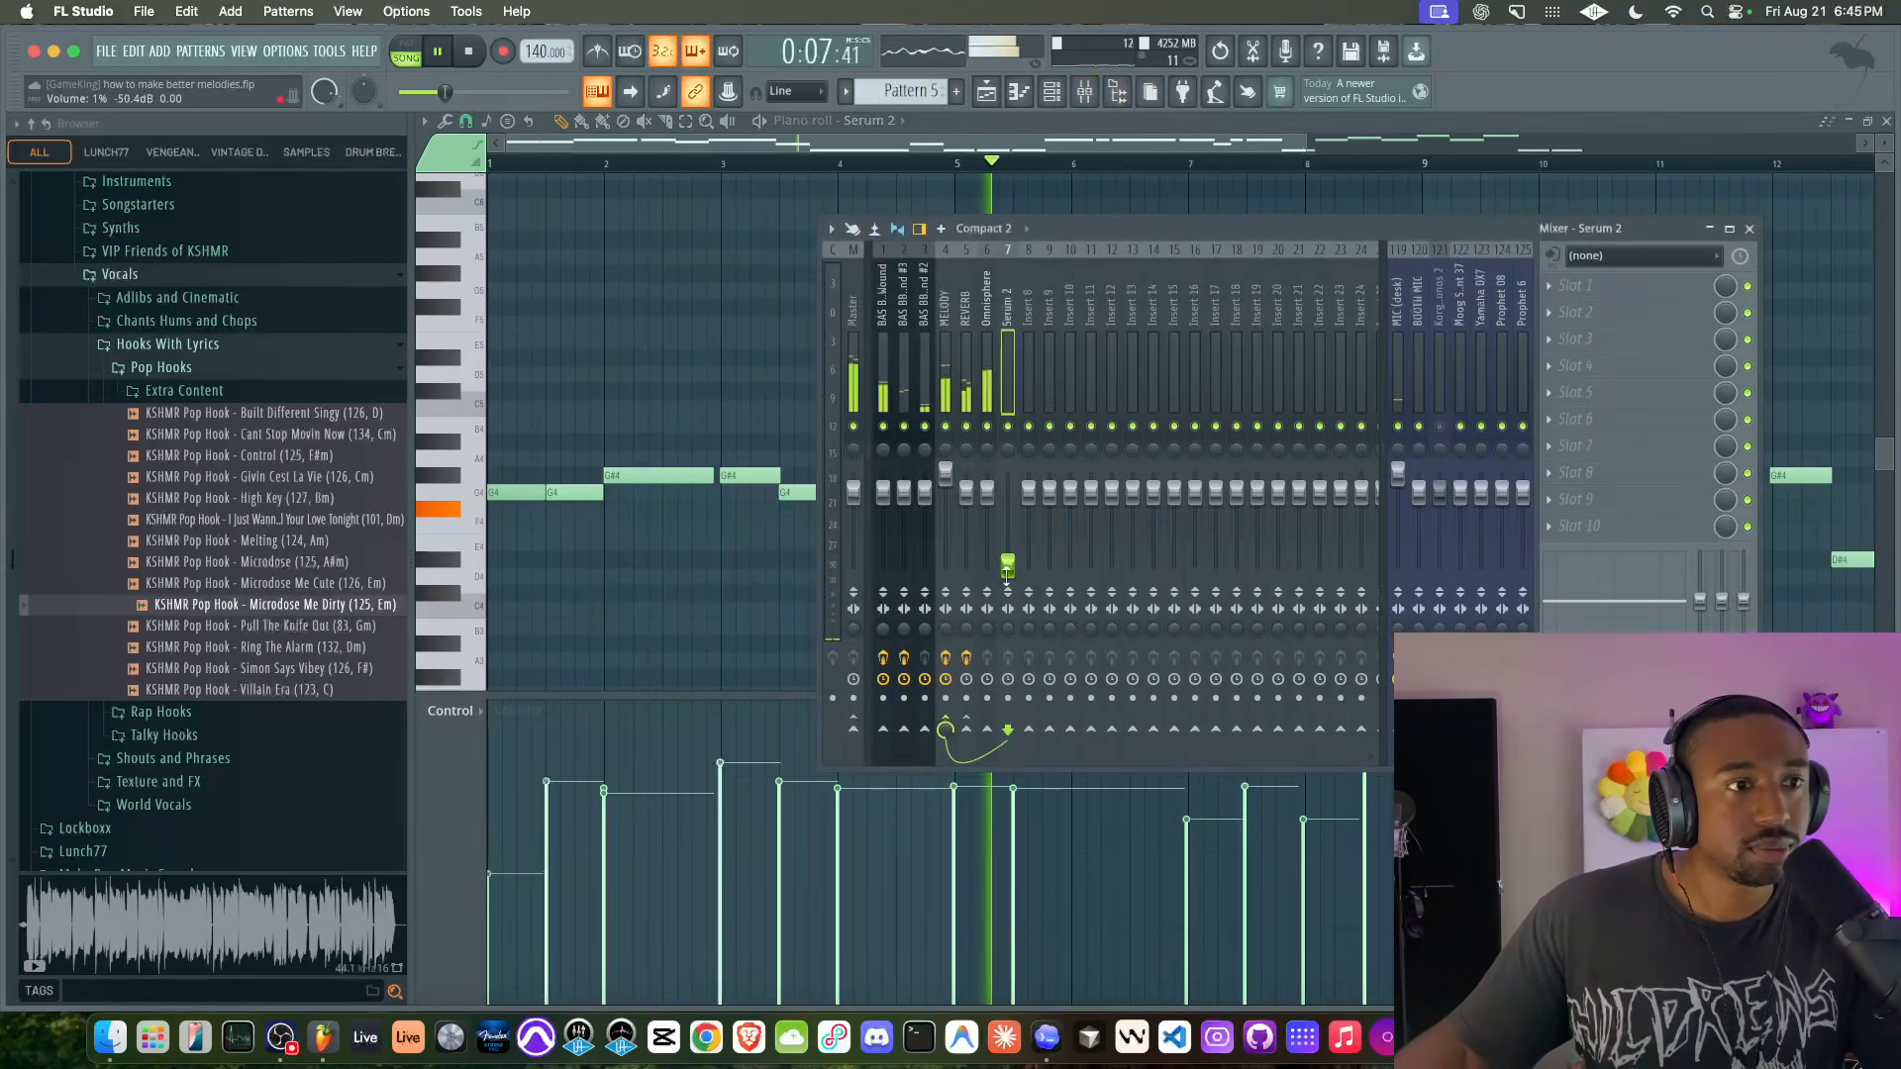
- Lower the two notes at the starts of bars 5 and 7 by one semitone to F4
key(F9)
drag(908, 536, 1225, 505)
key(shift+Down)
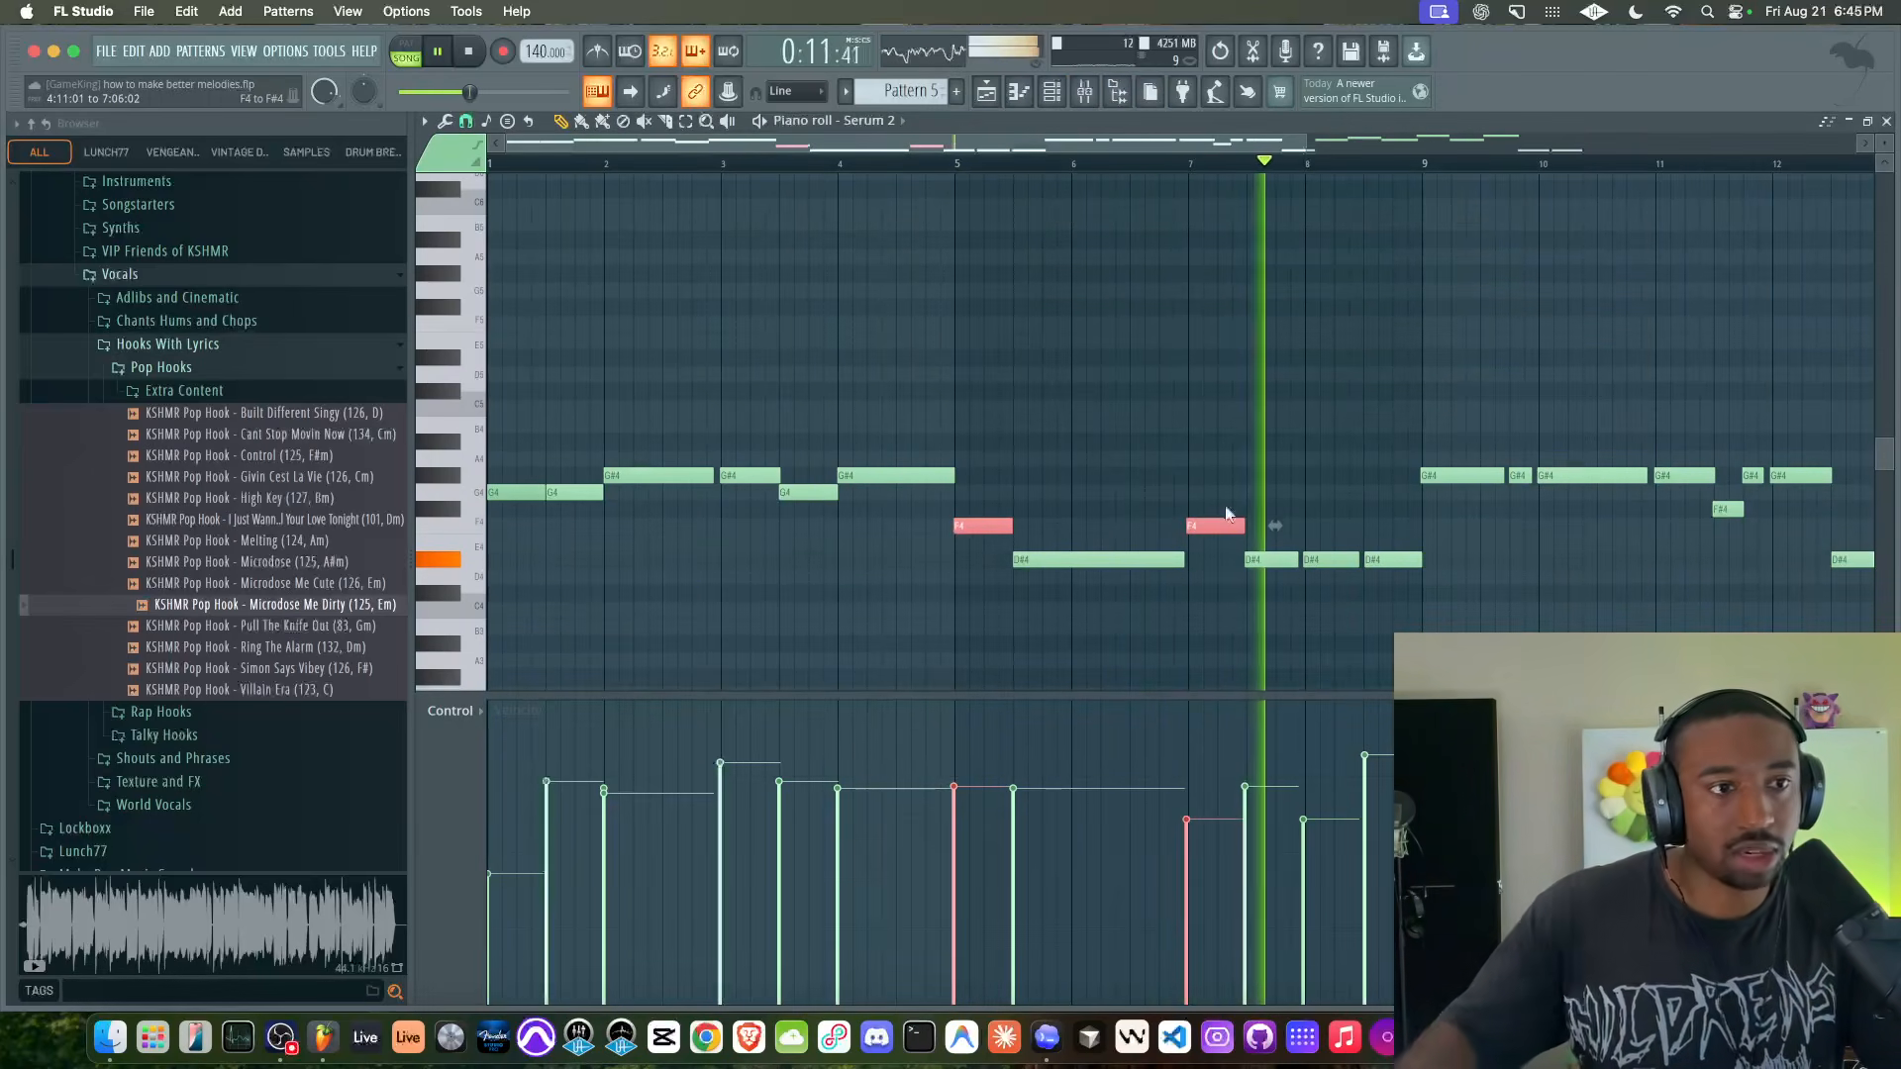
- Transpose the two G#4 notes in bar 9 down five semitones to D#4
scroll(1225, 505, down, 2)
scroll(1226, 505, right, 3)
scroll(1220, 504, down, 1)
scroll(911, 484, up, 3)
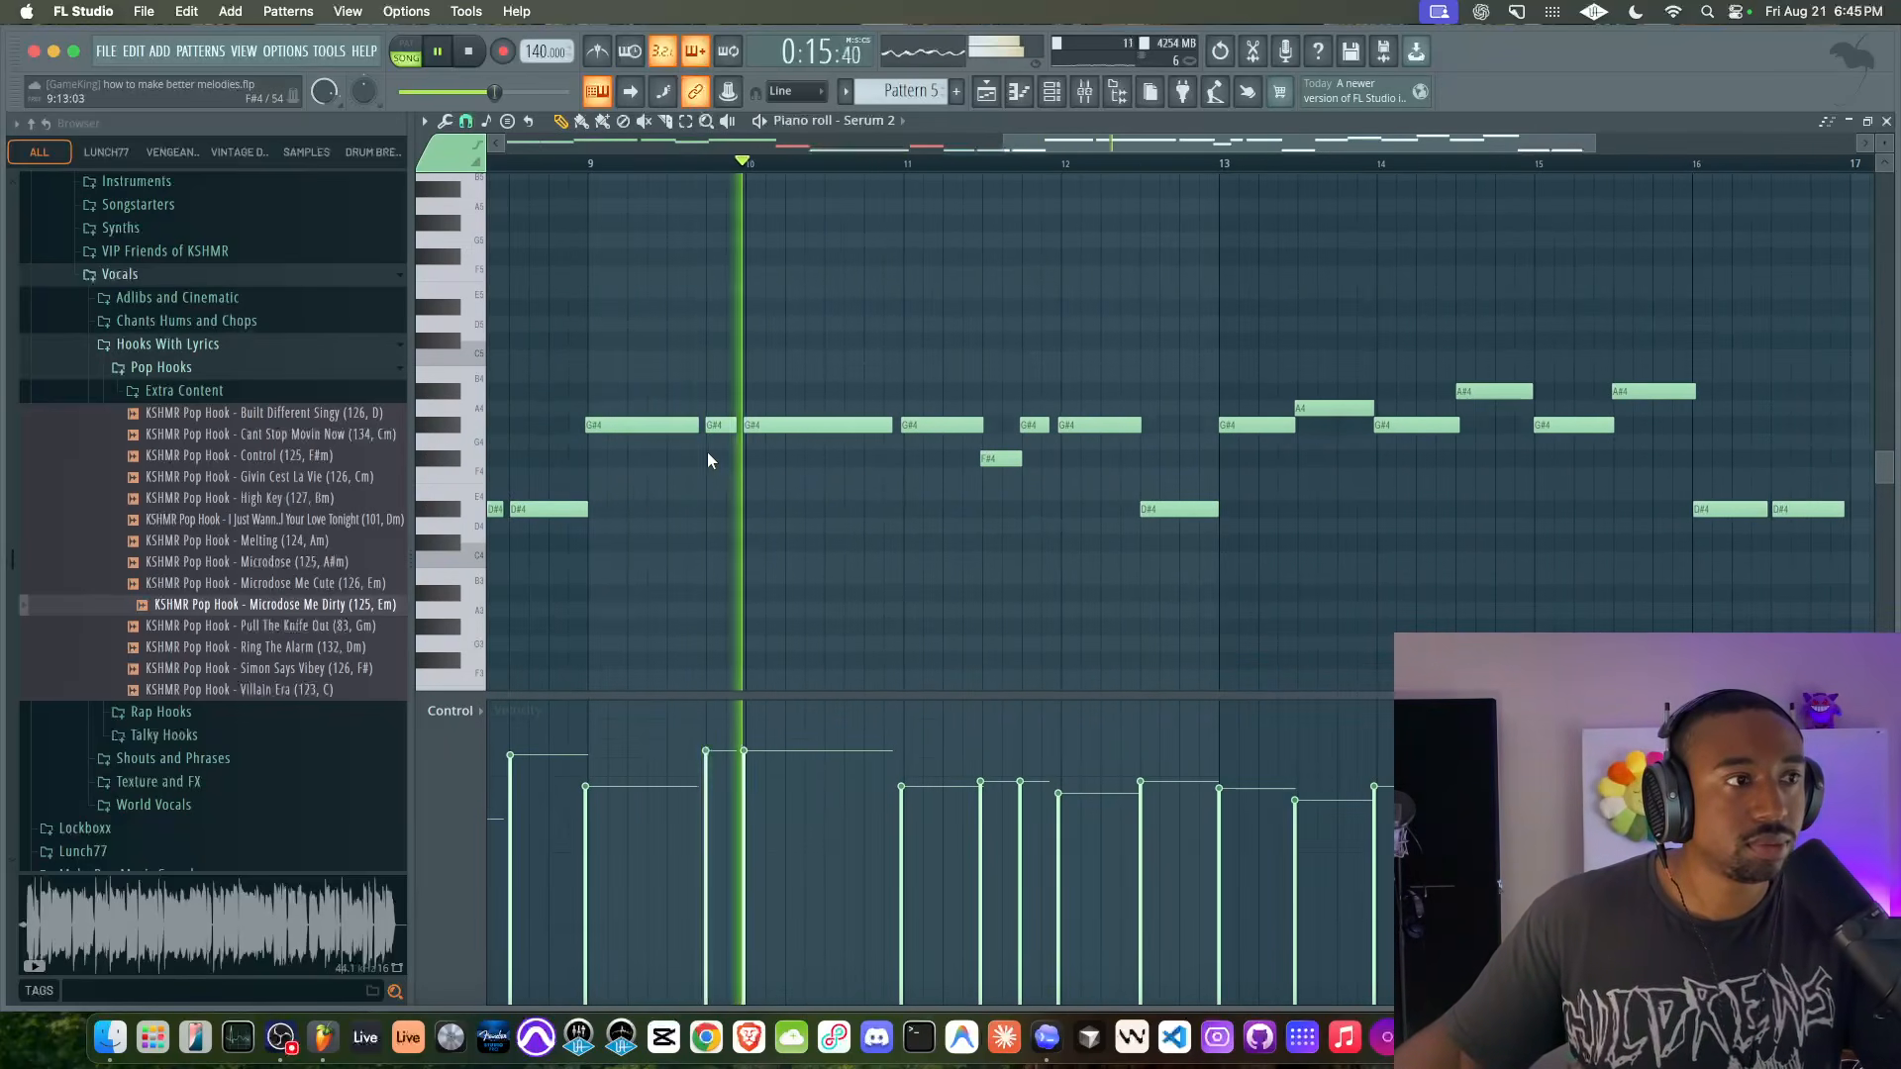
super+click(641, 430)
drag(726, 427, 685, 428)
key(shift+Down)
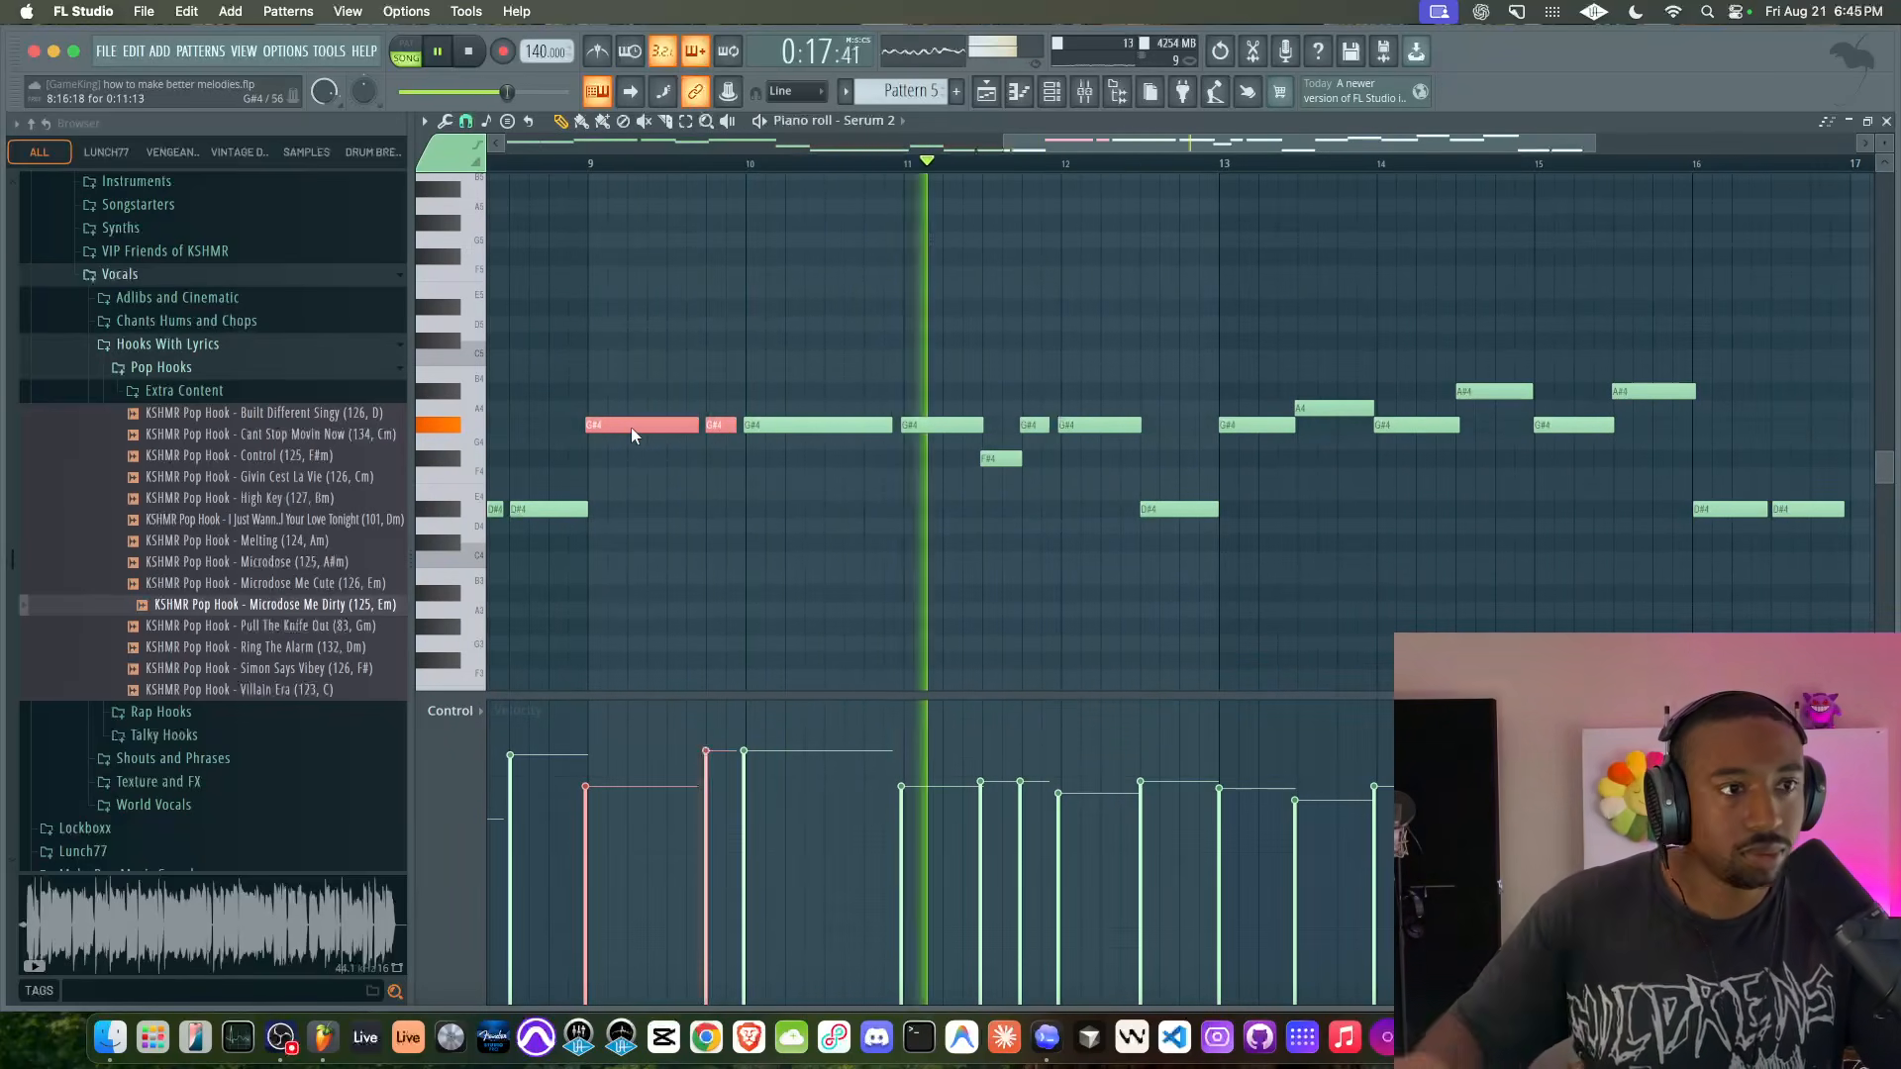
key(shift+Down)
key(shift+Down)
key(shift+Down)
key(shift+Down)
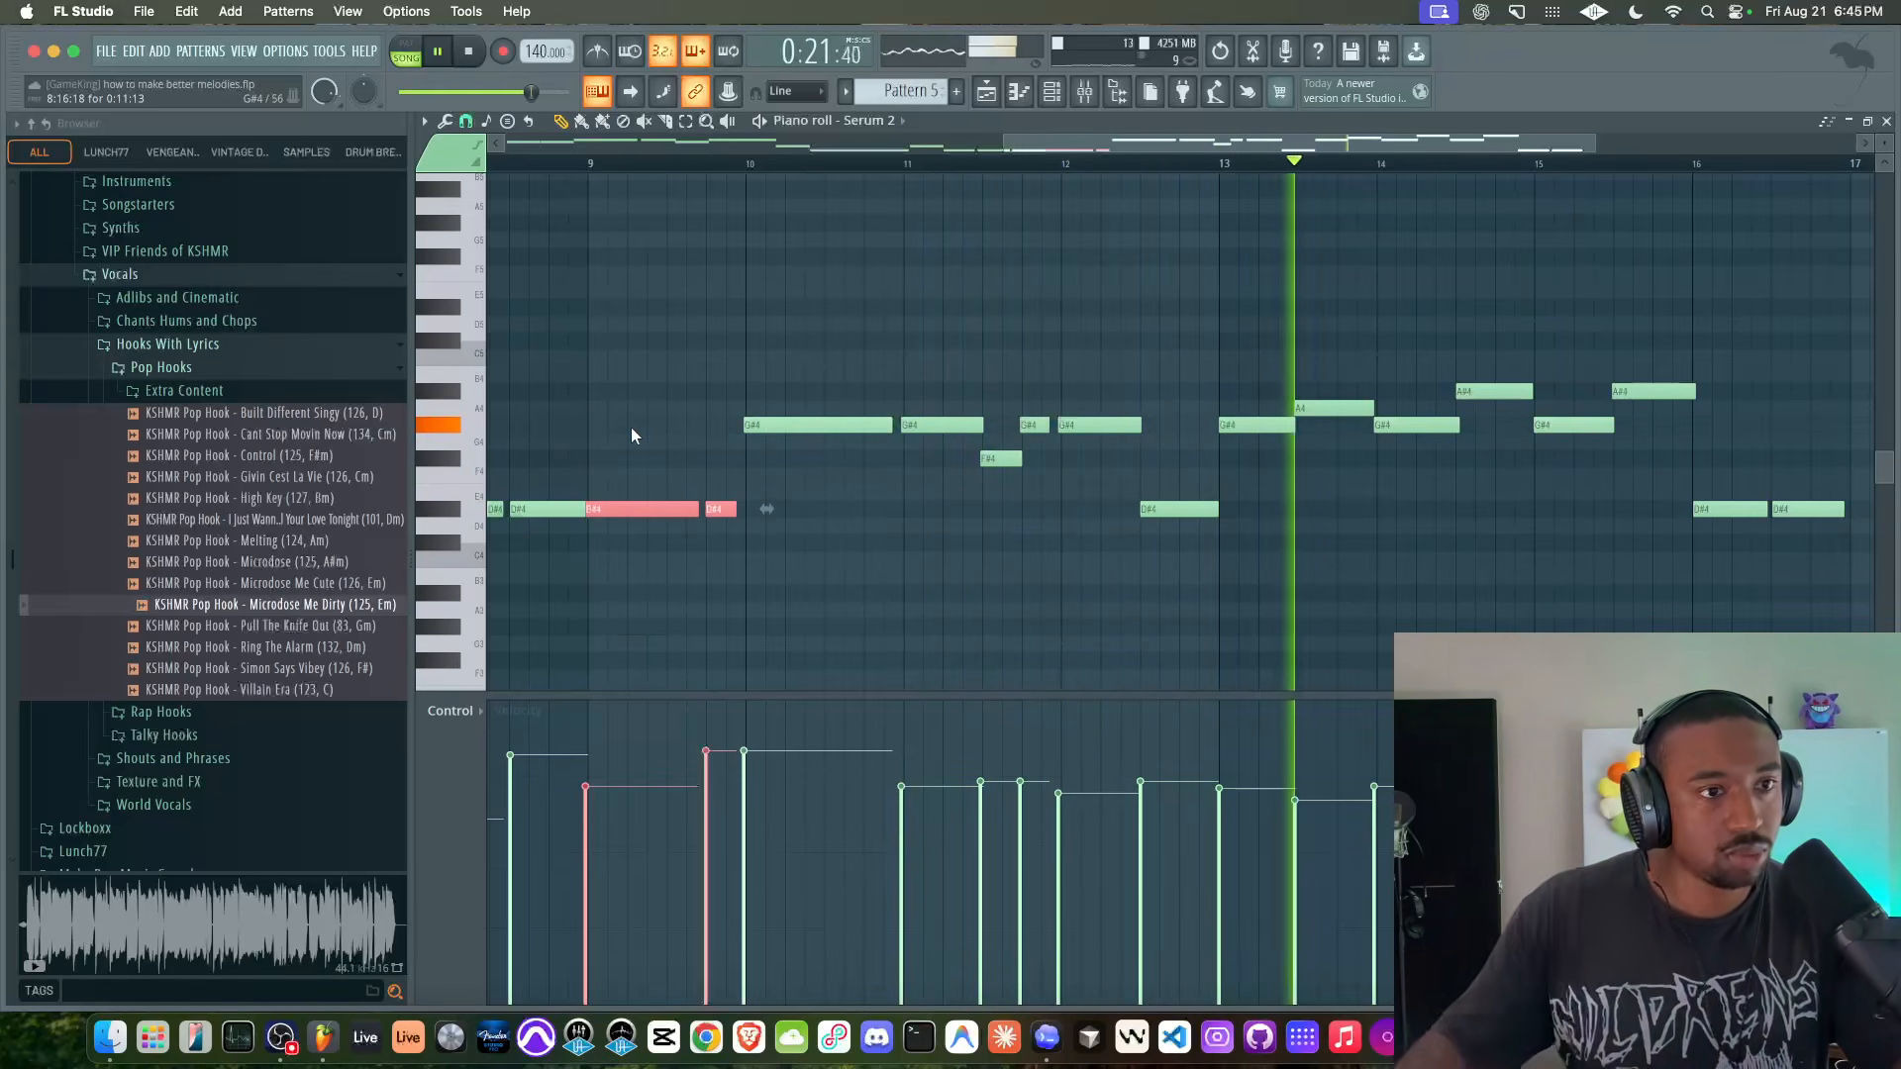
- Listen through the arrangement while reviewing the Serum 2 notes, the playlist, the mixer and the Serum 2 granular oscillator settings
click(560, 510)
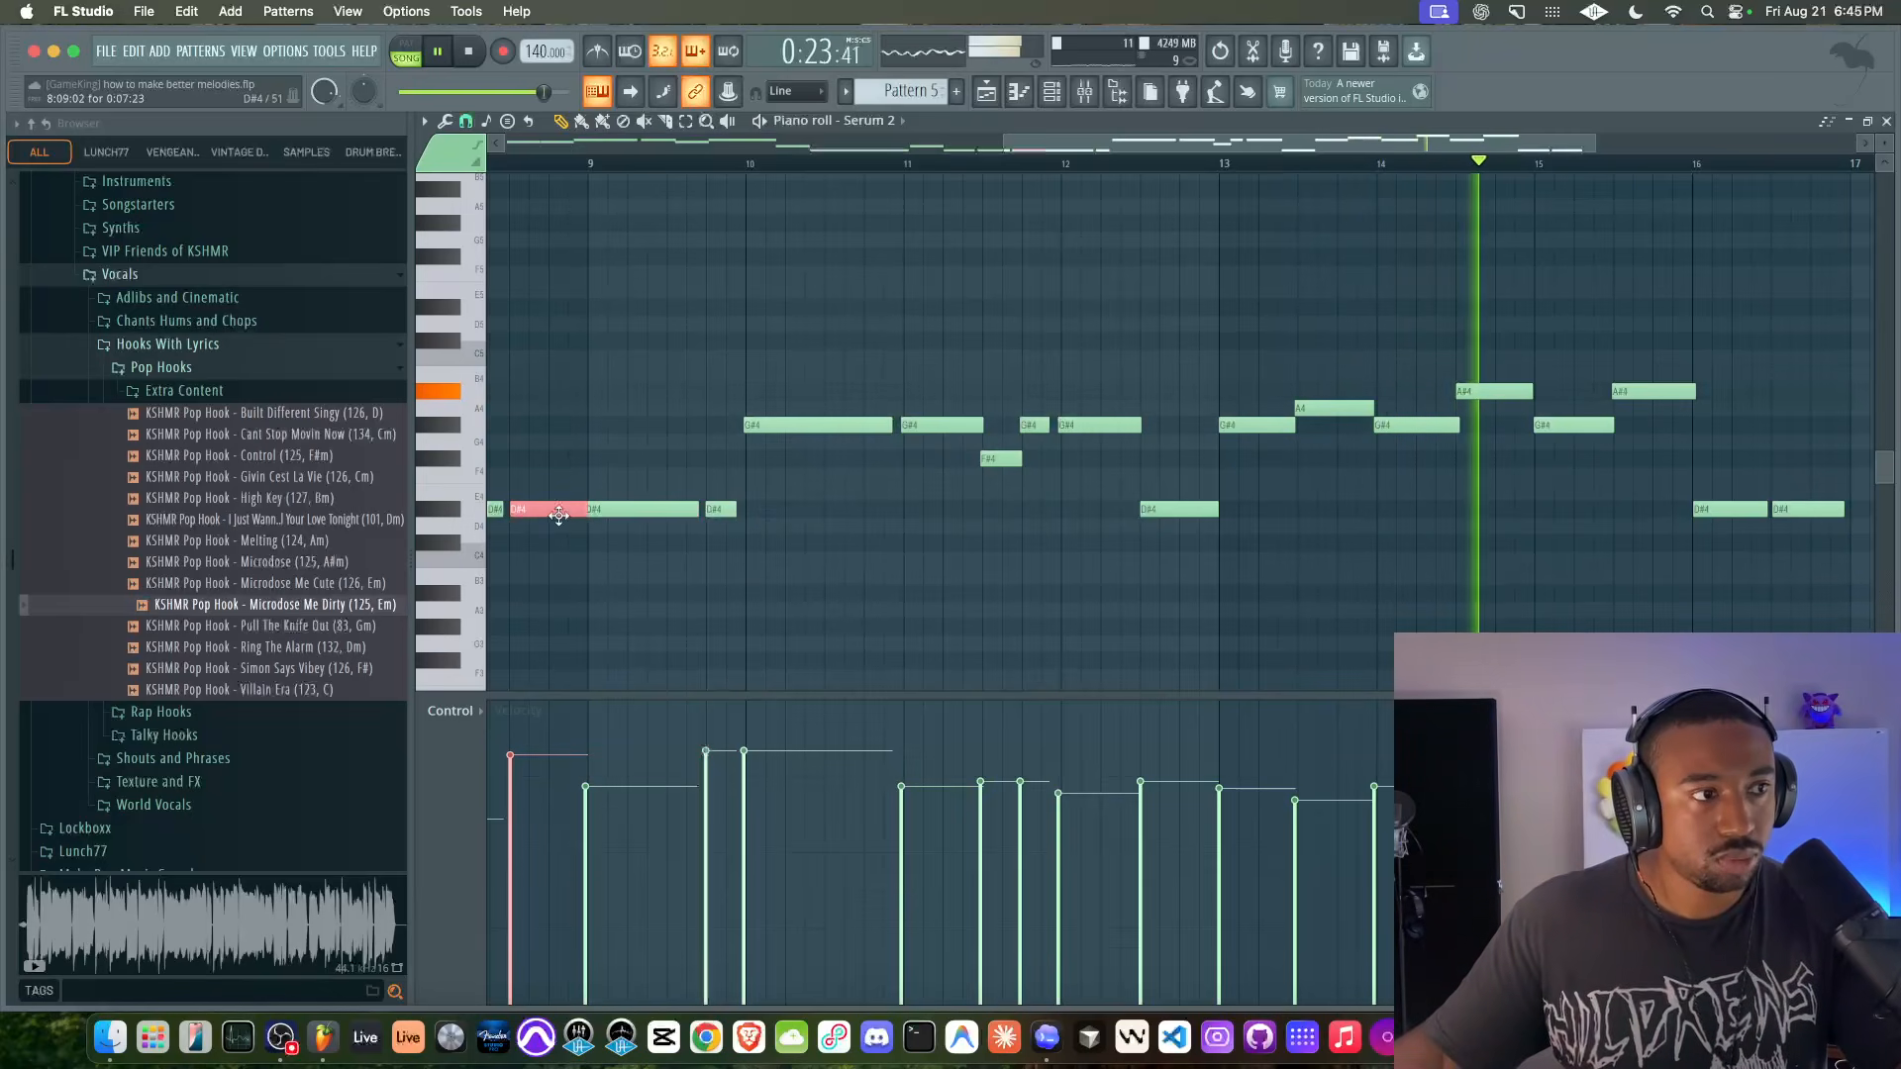
right_click(876, 505)
click(931, 425)
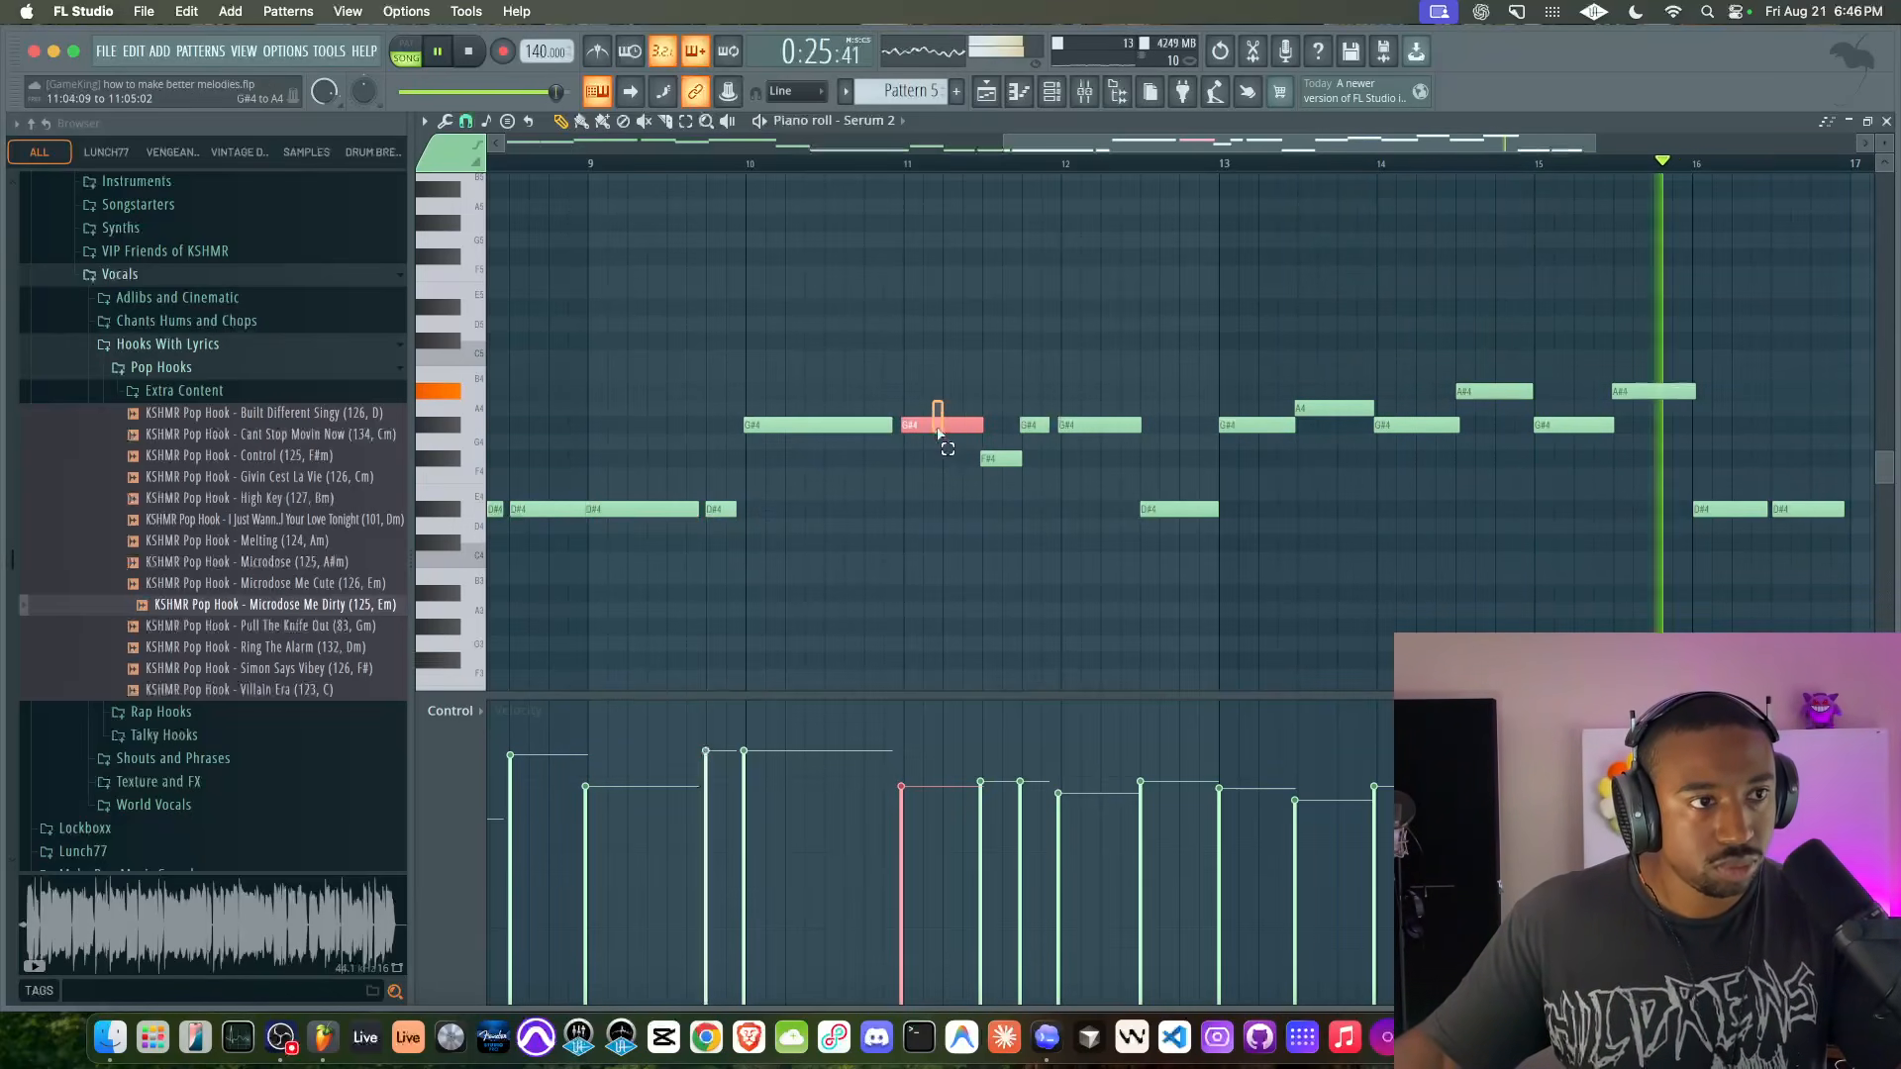
scroll(1025, 526, down, 2)
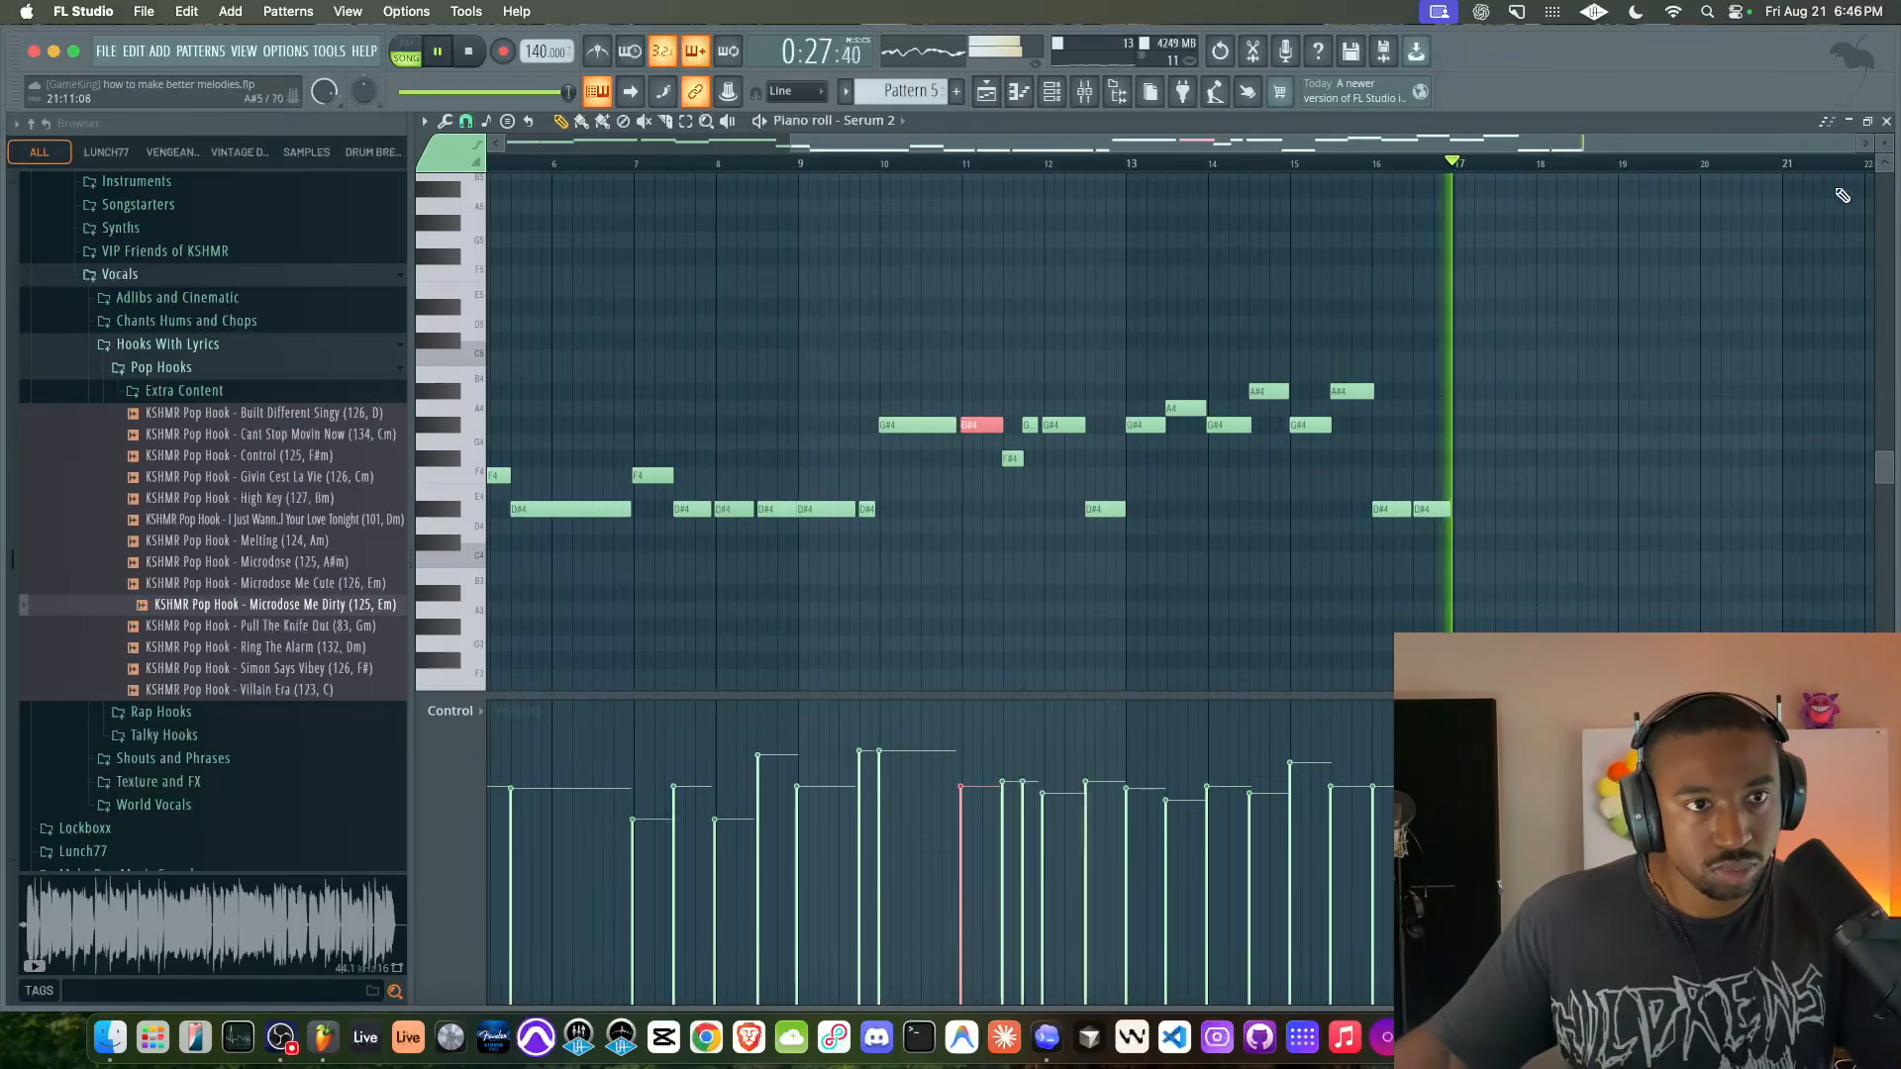
click(1886, 121)
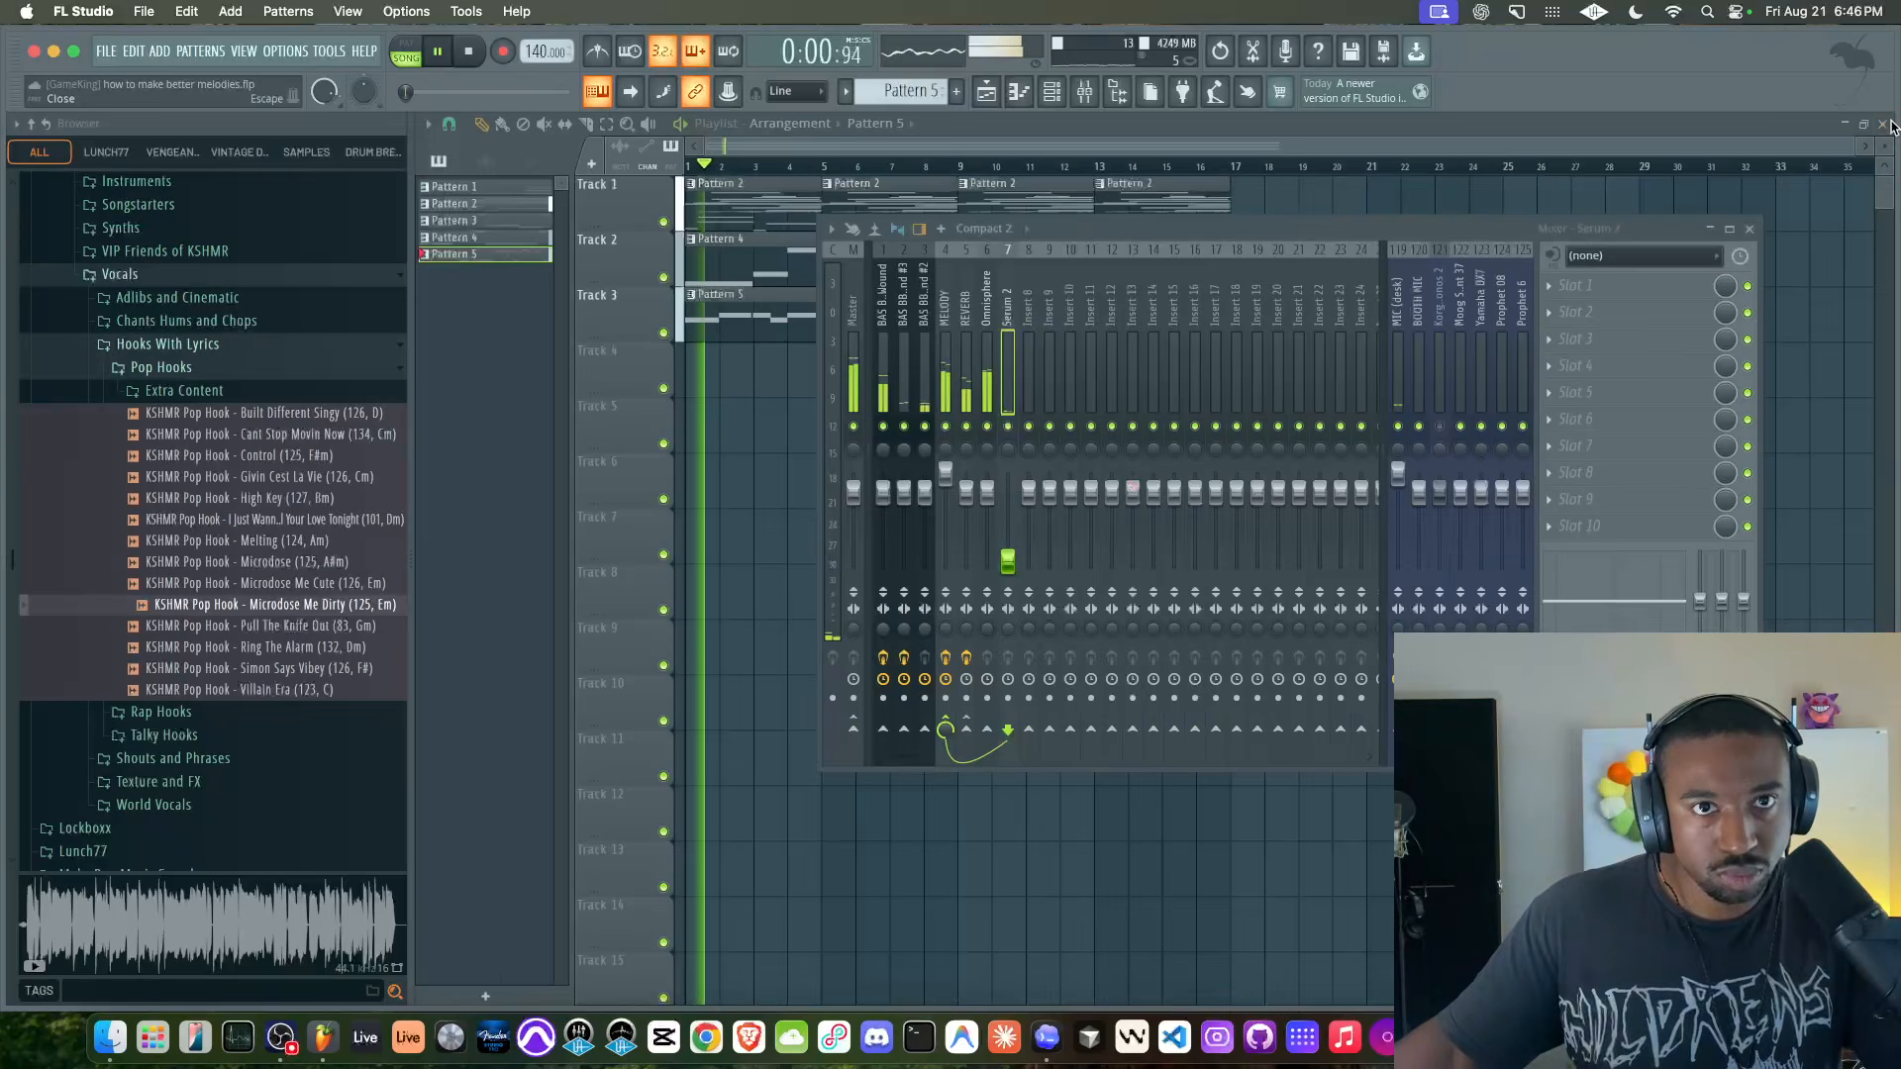
right_click(1307, 209)
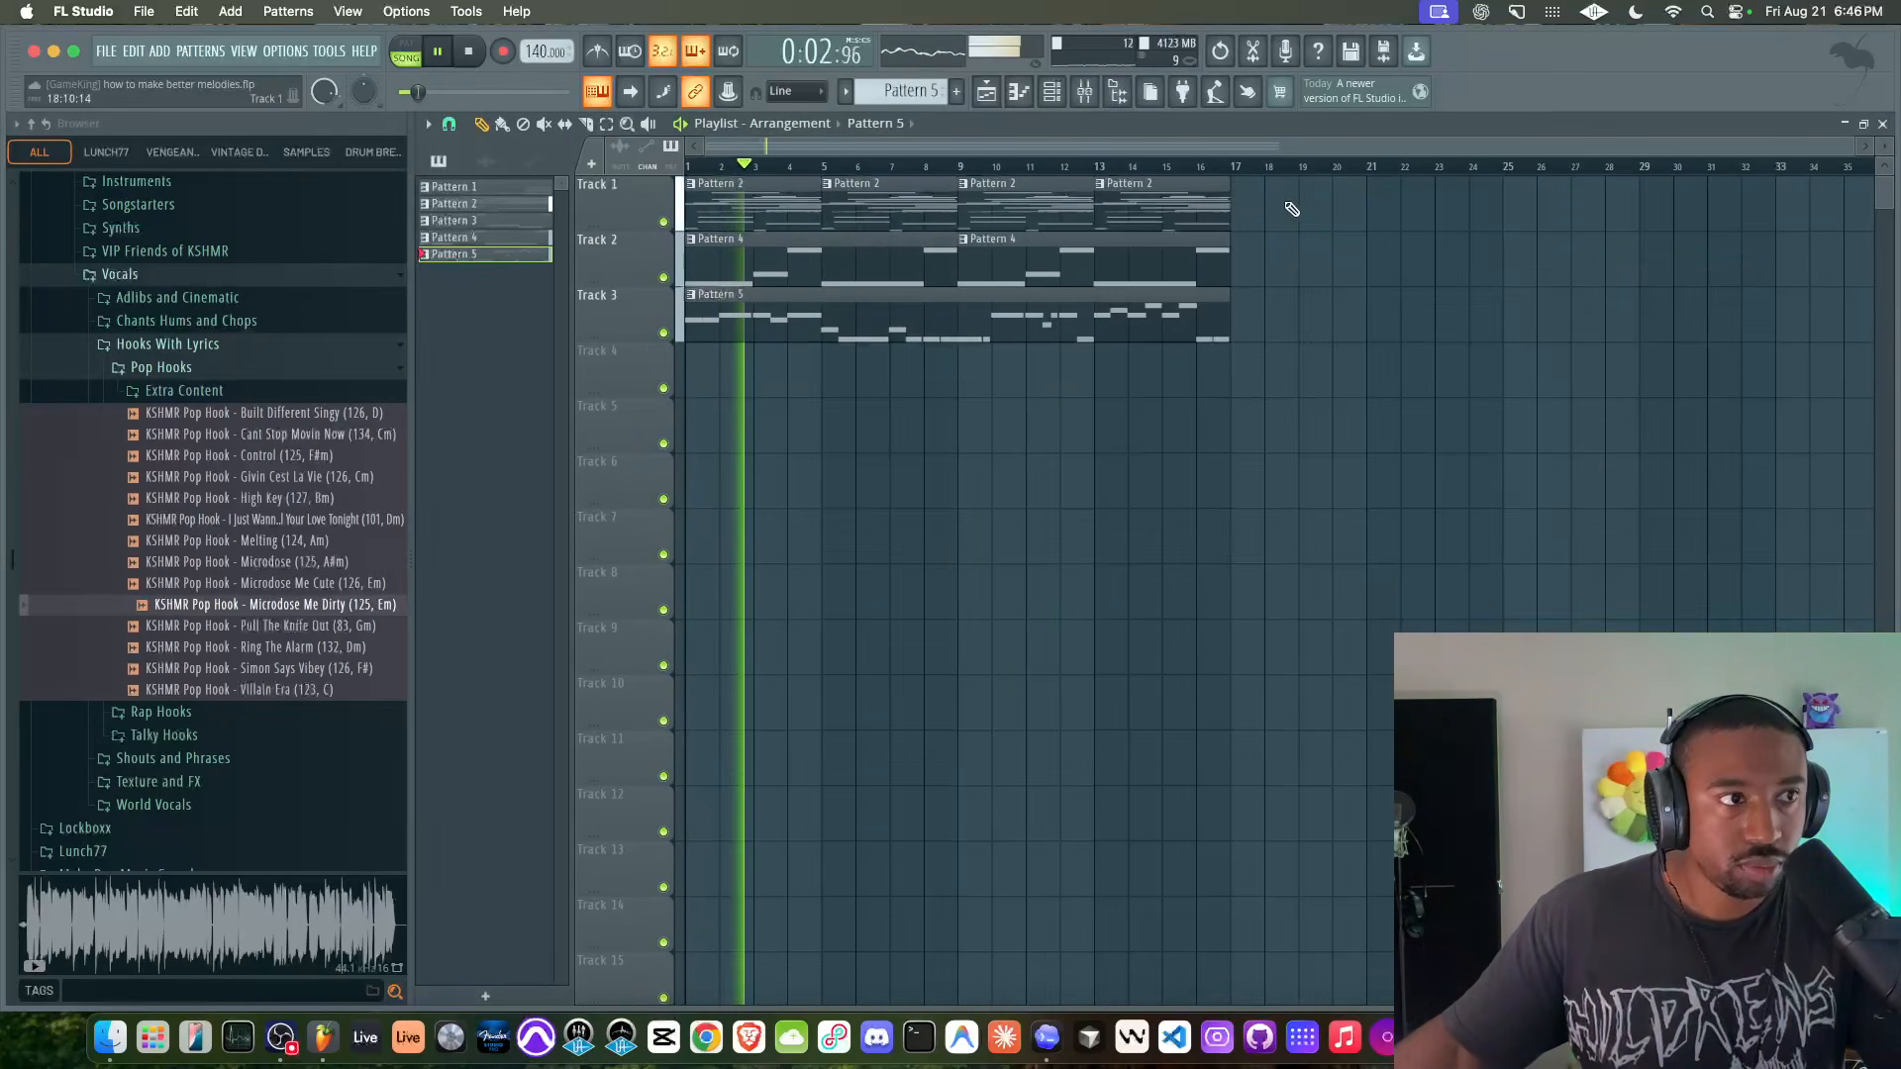
click(1086, 93)
key(space)
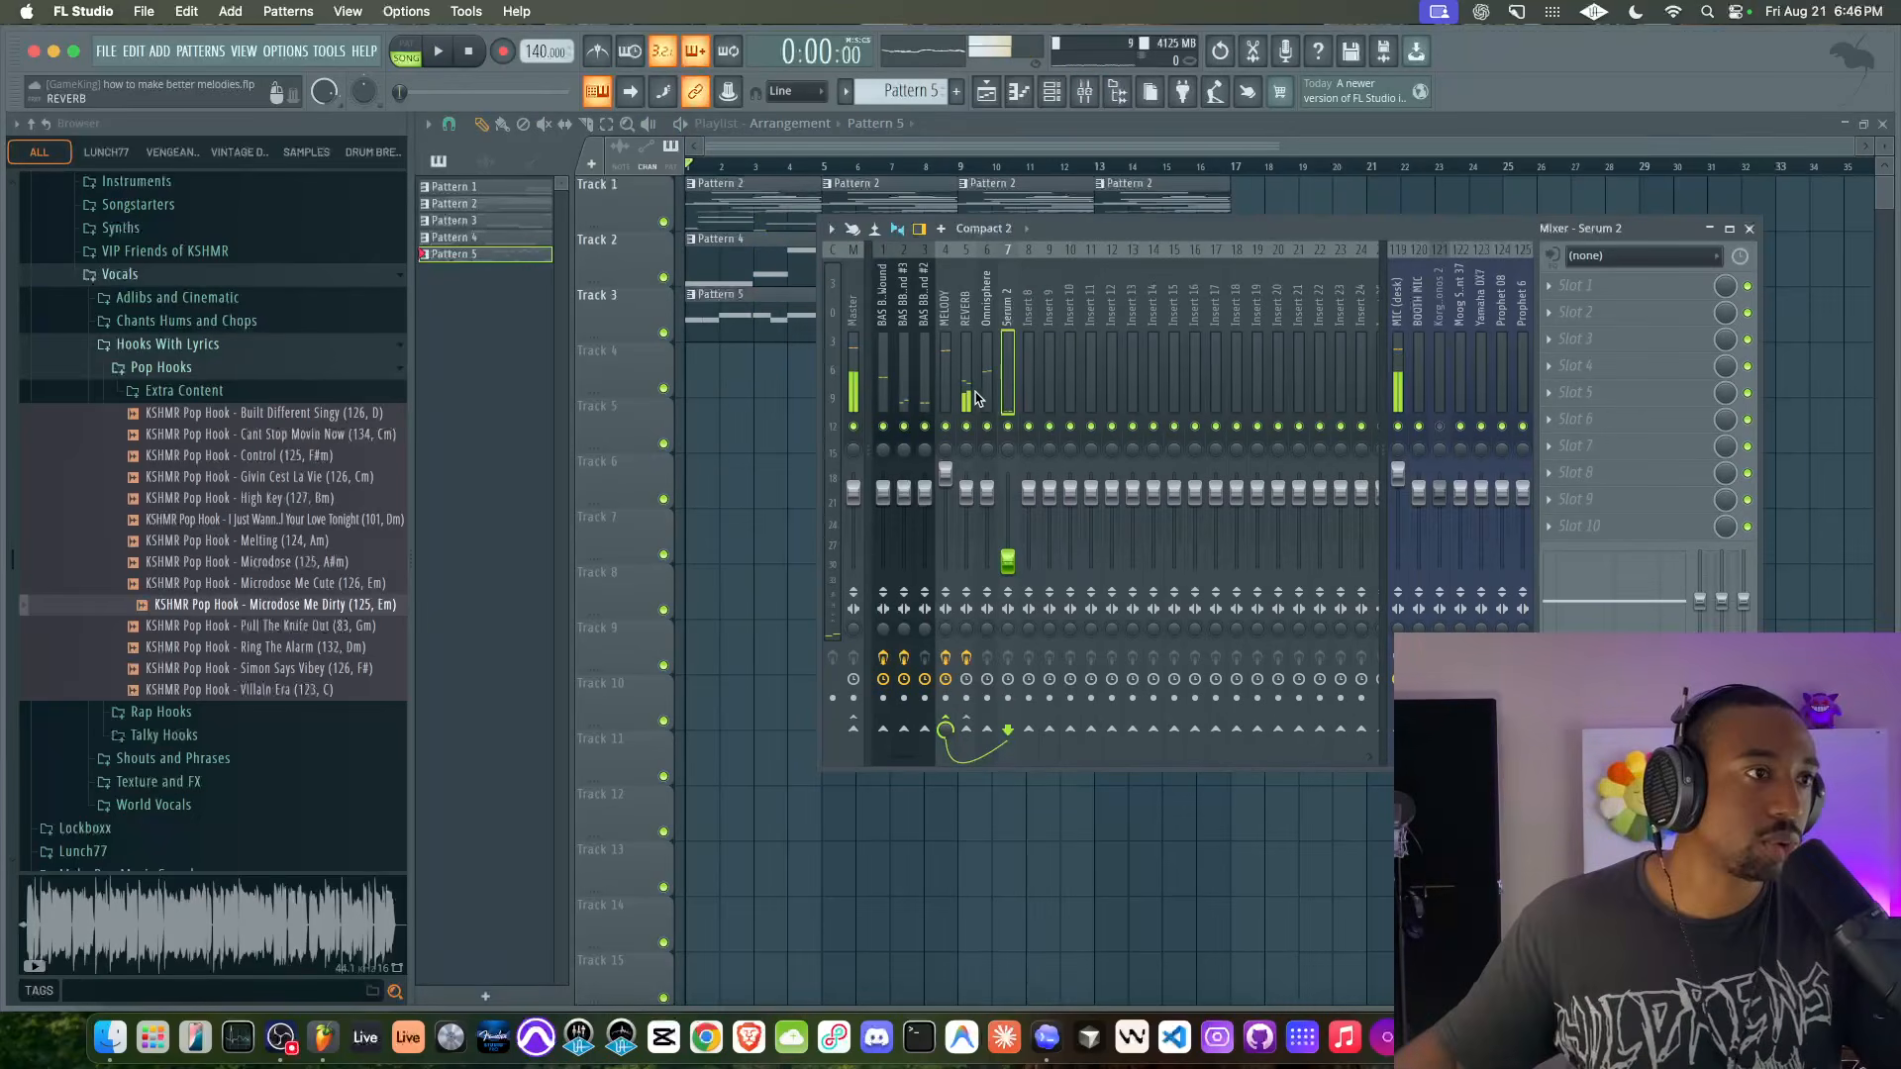
click(1052, 92)
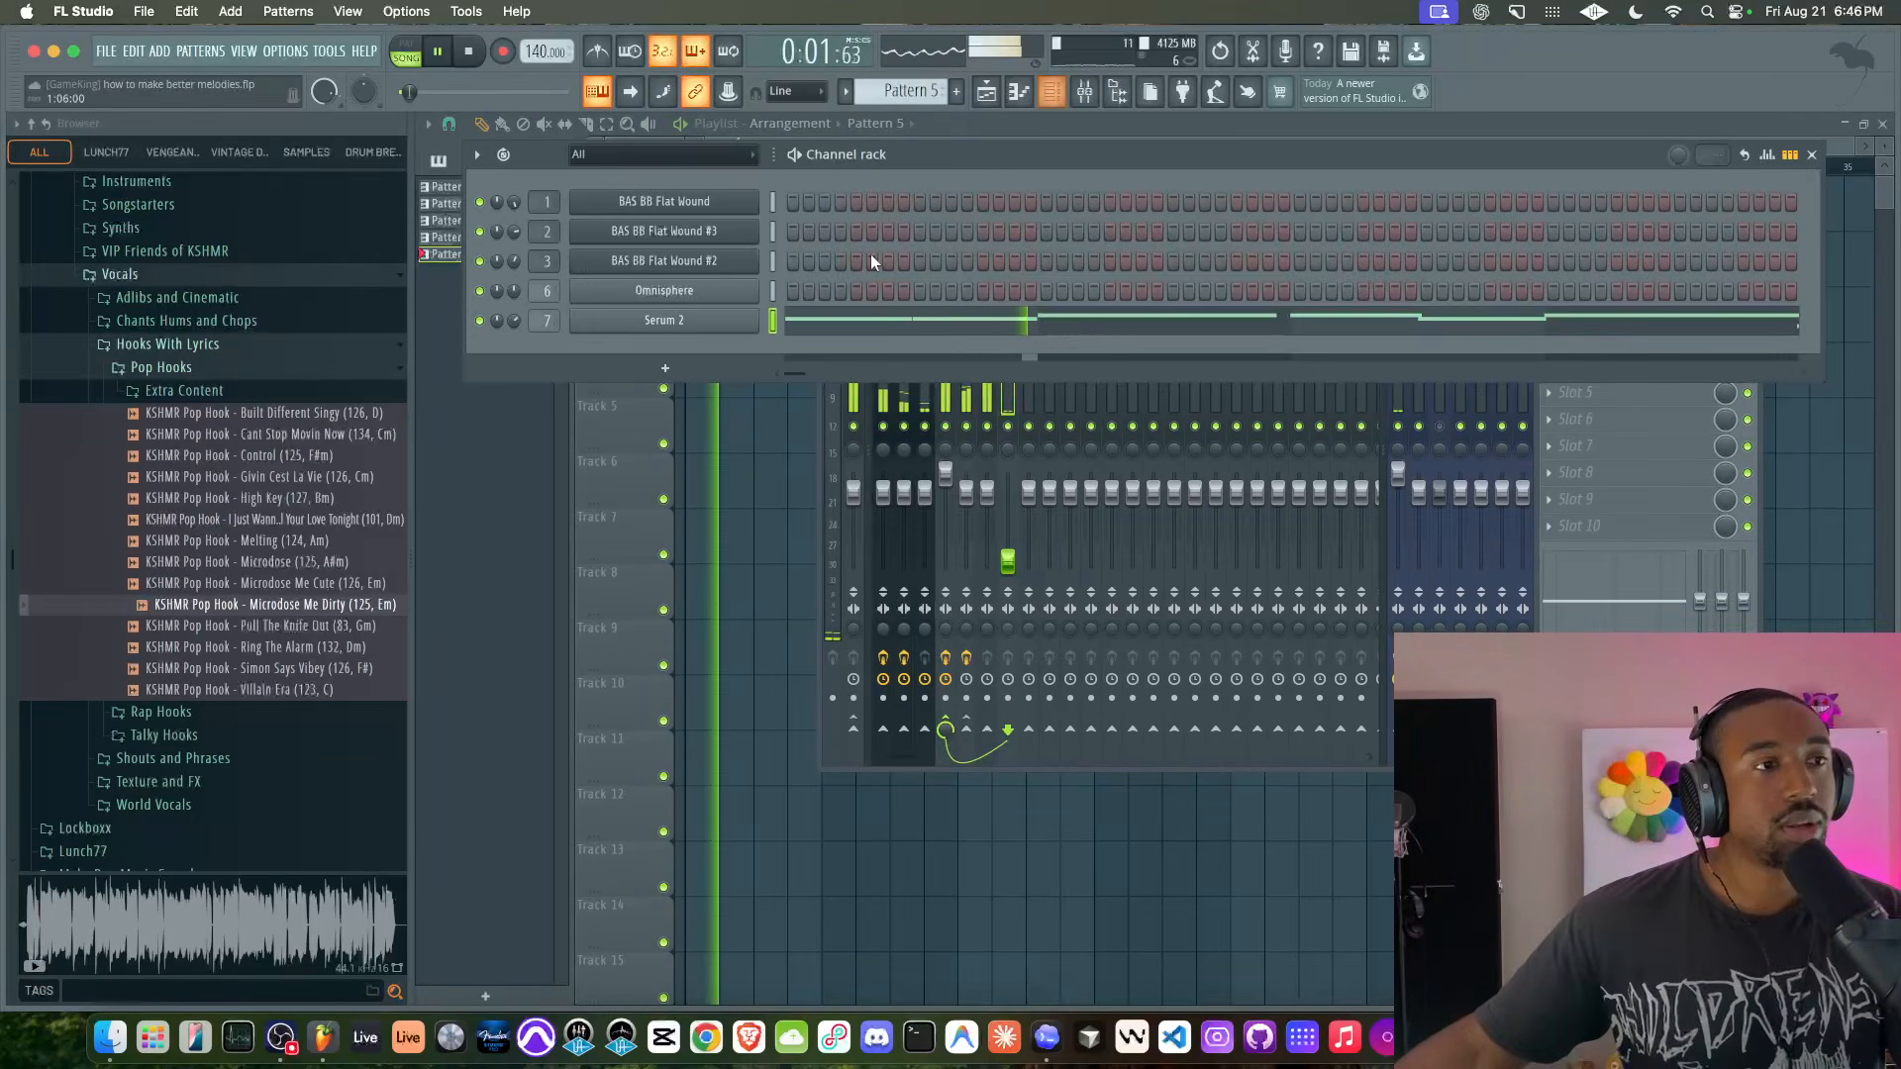
click(639, 323)
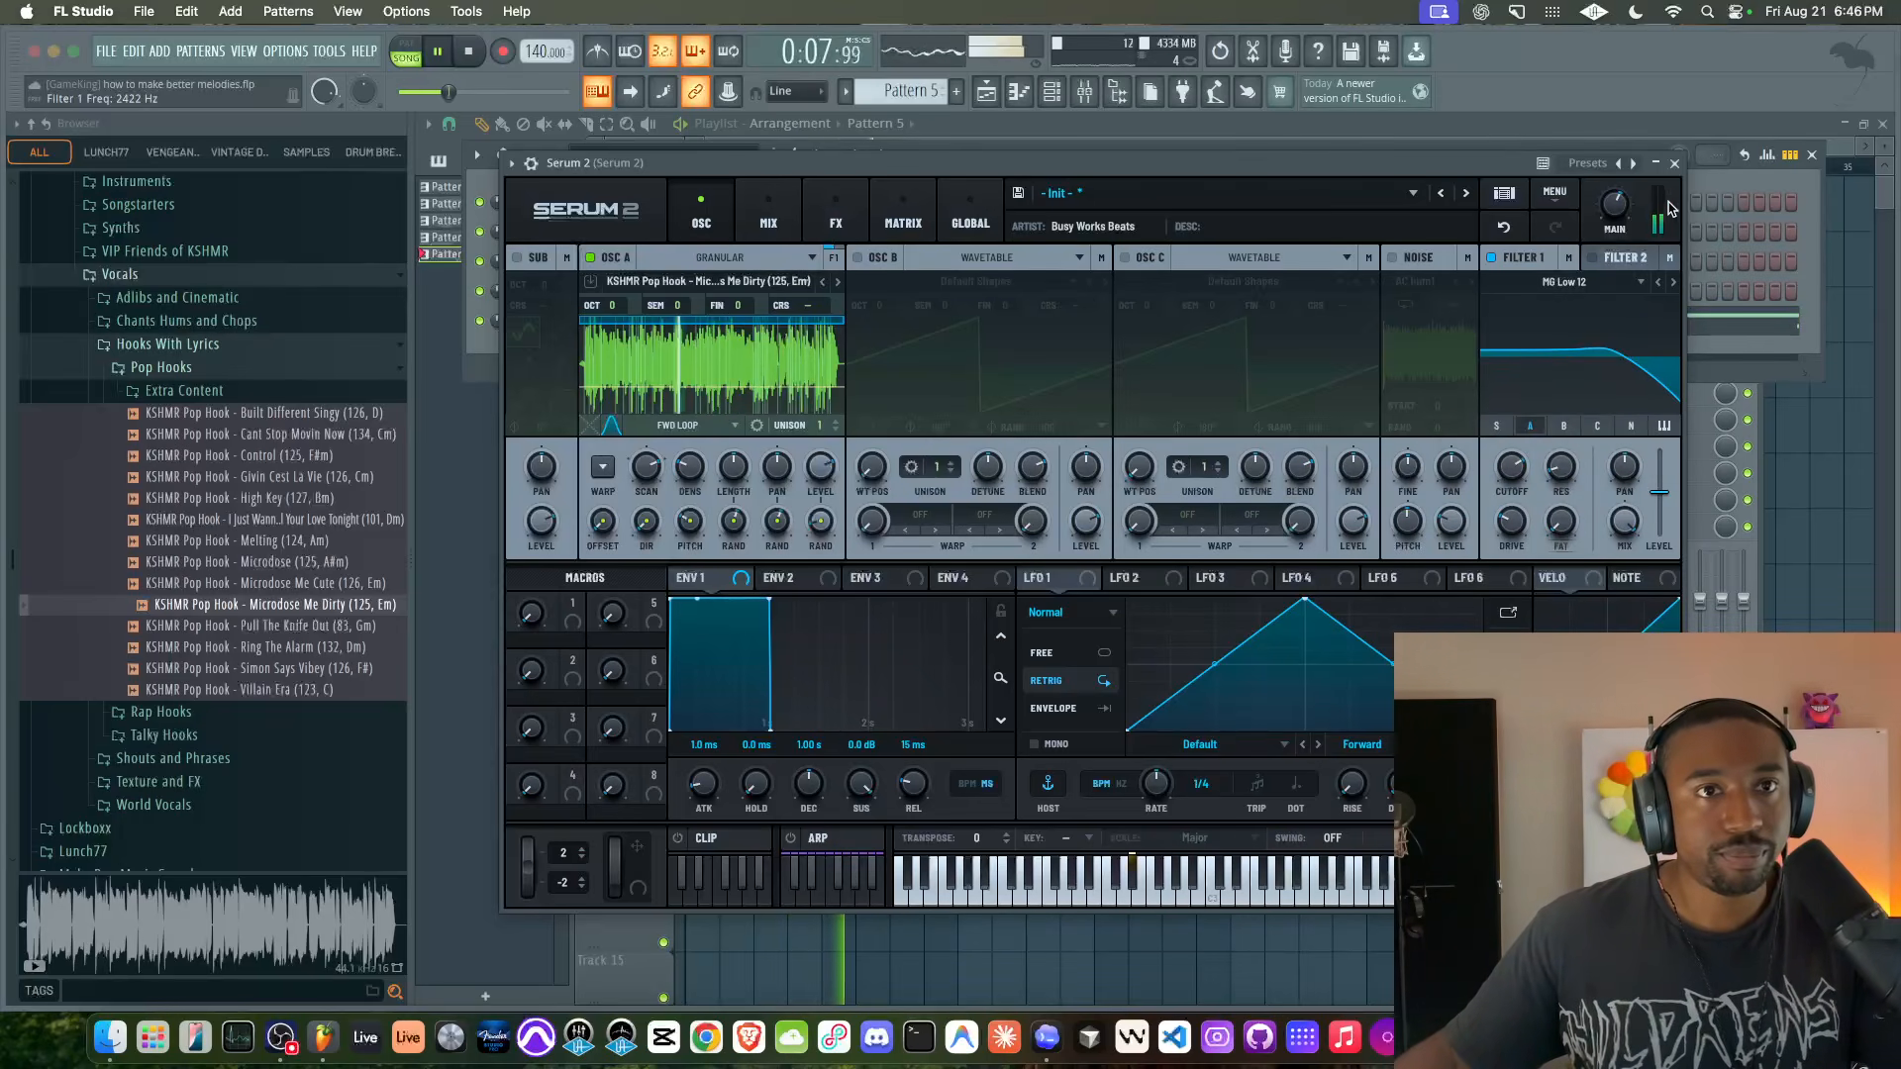
click(1674, 165)
key(space)
key(space)
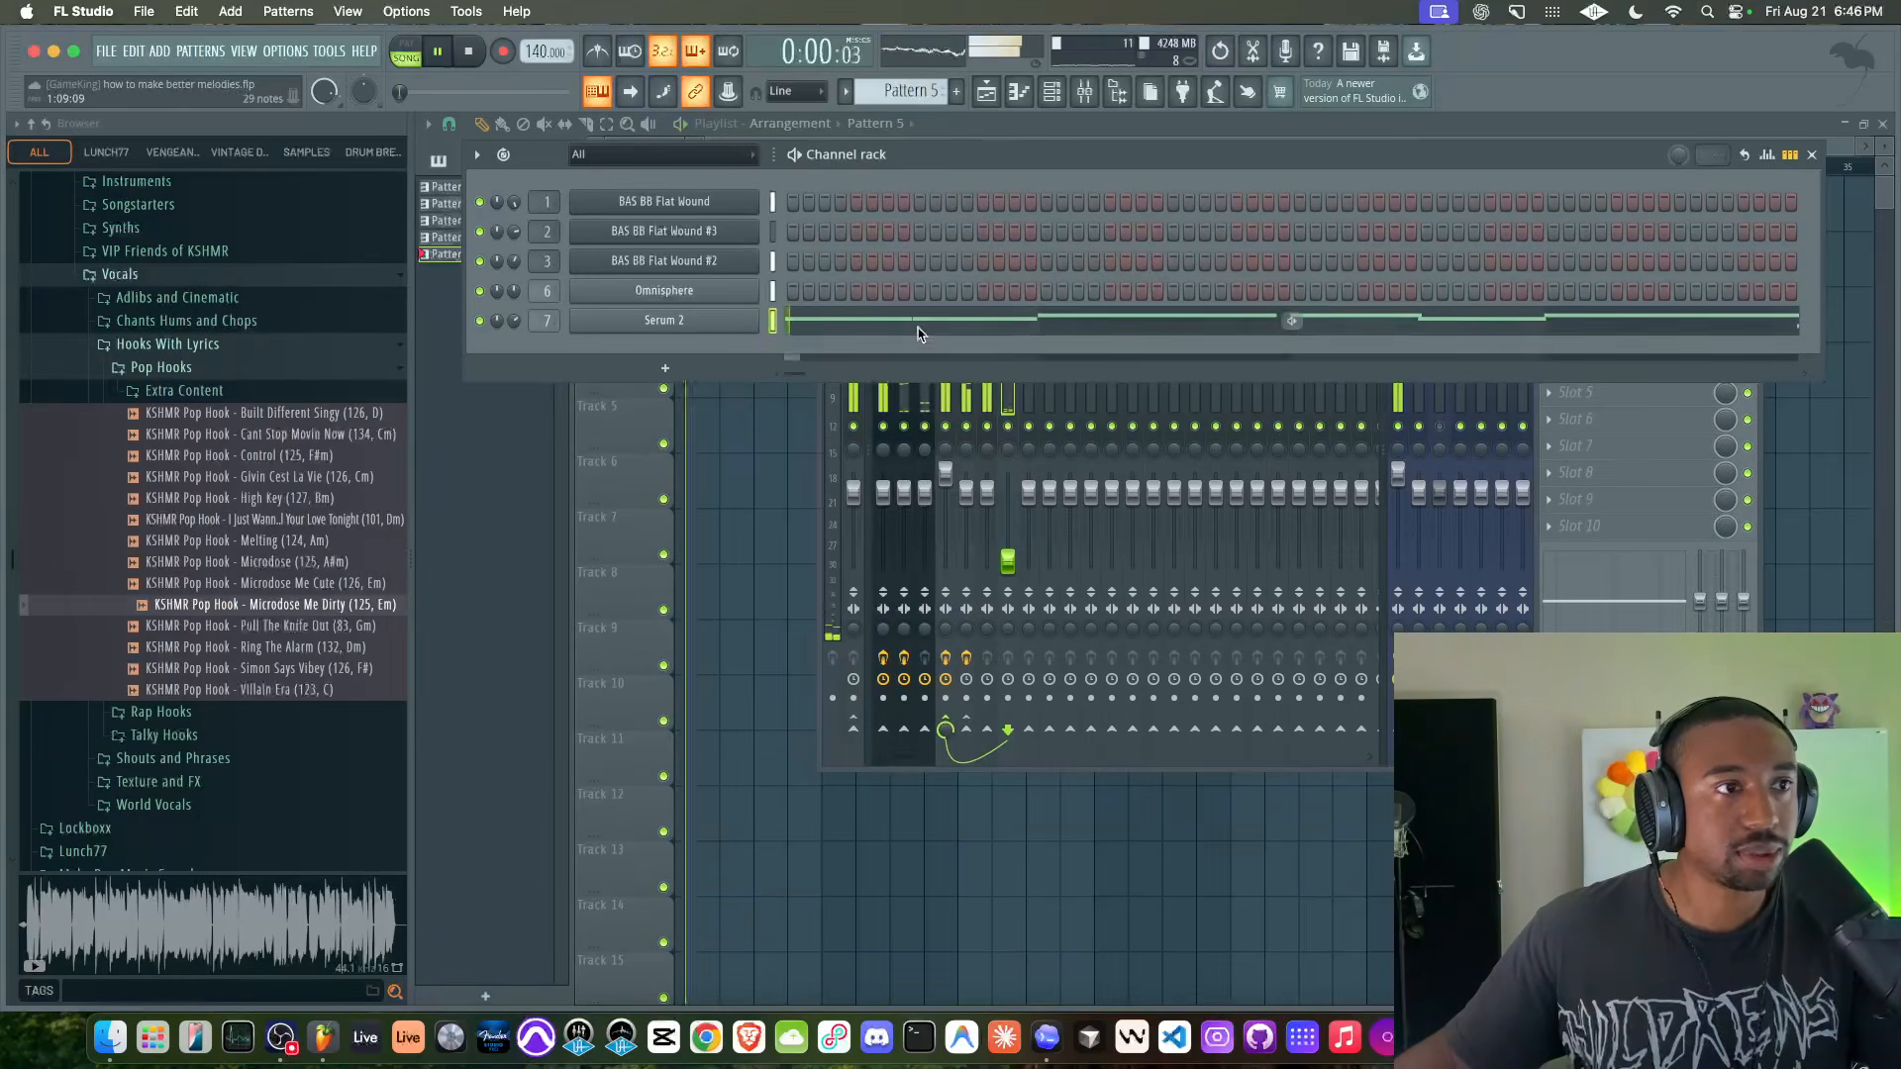
- Transpose the two F4 notes at the starts of bars 5 and 7 down two semitones to D#4
click(919, 326)
click(710, 442)
drag(820, 475, 1056, 474)
key(shift+Down)
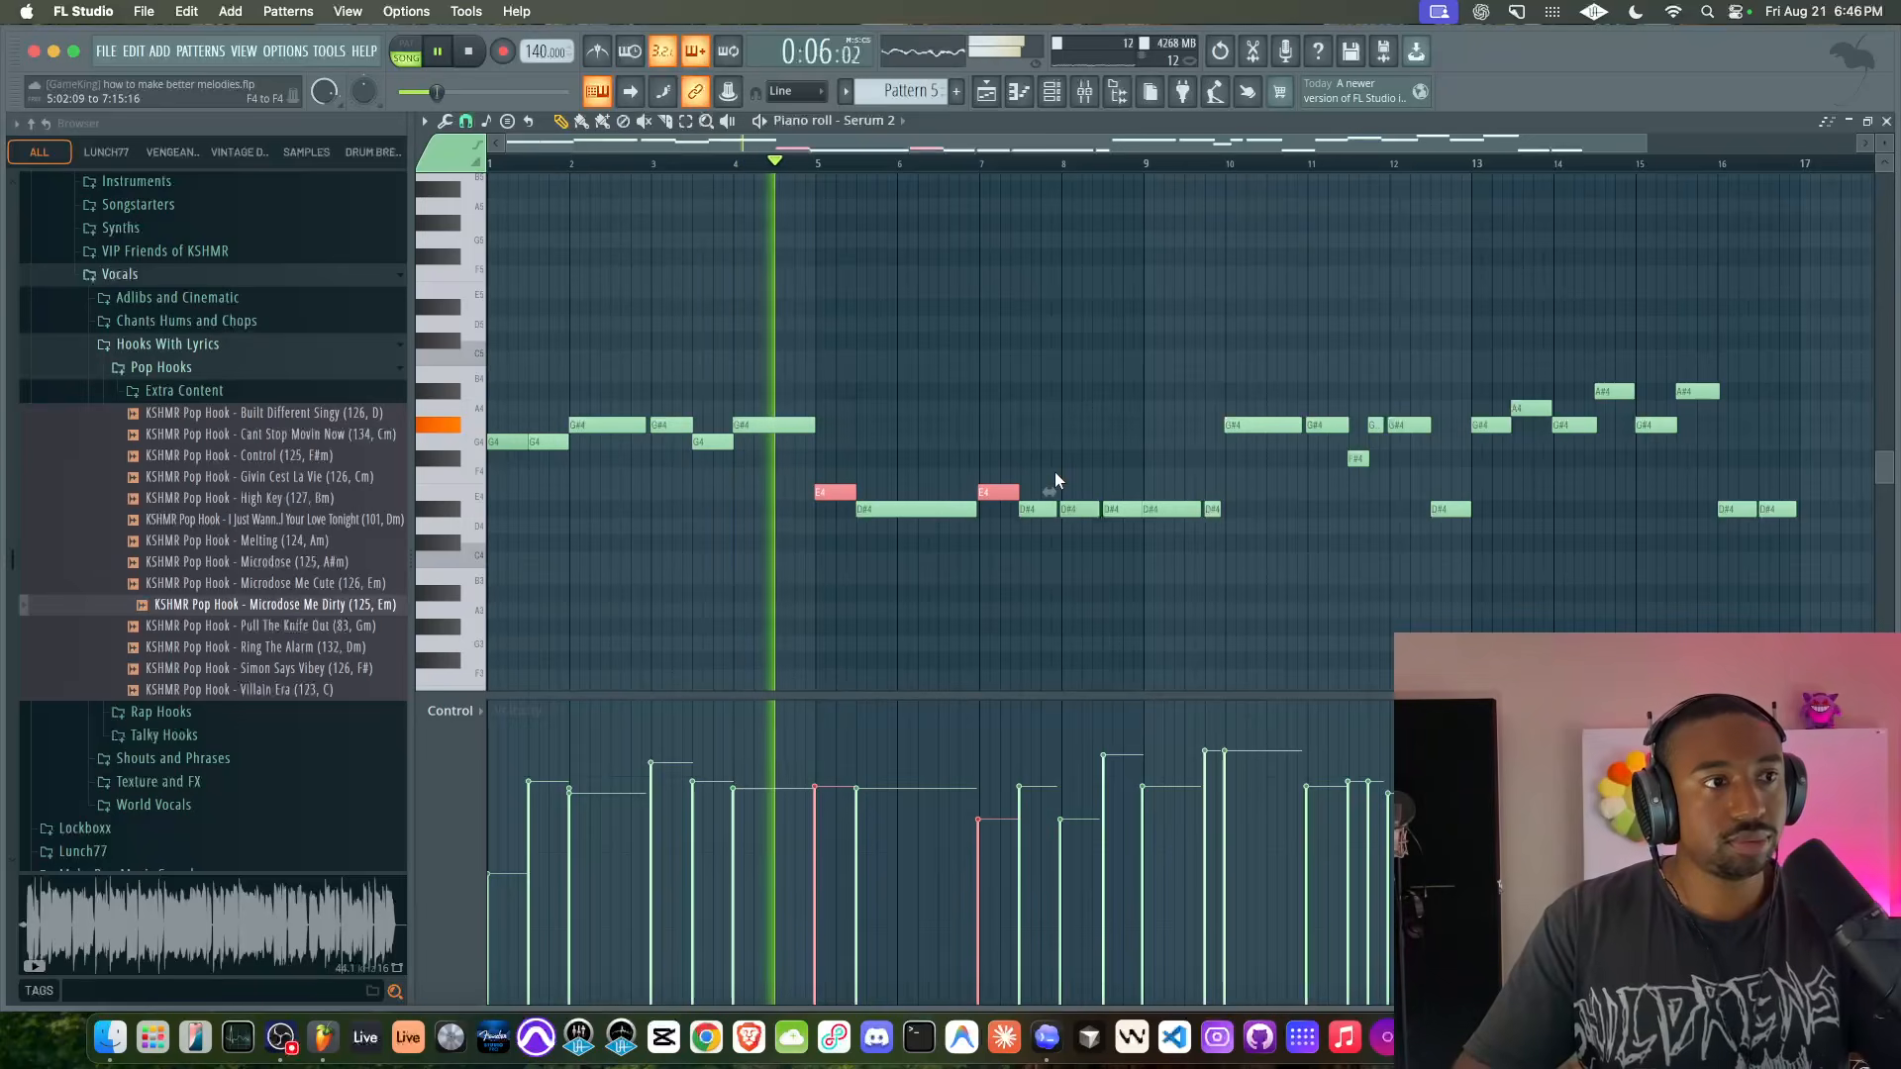
key(shift+Down)
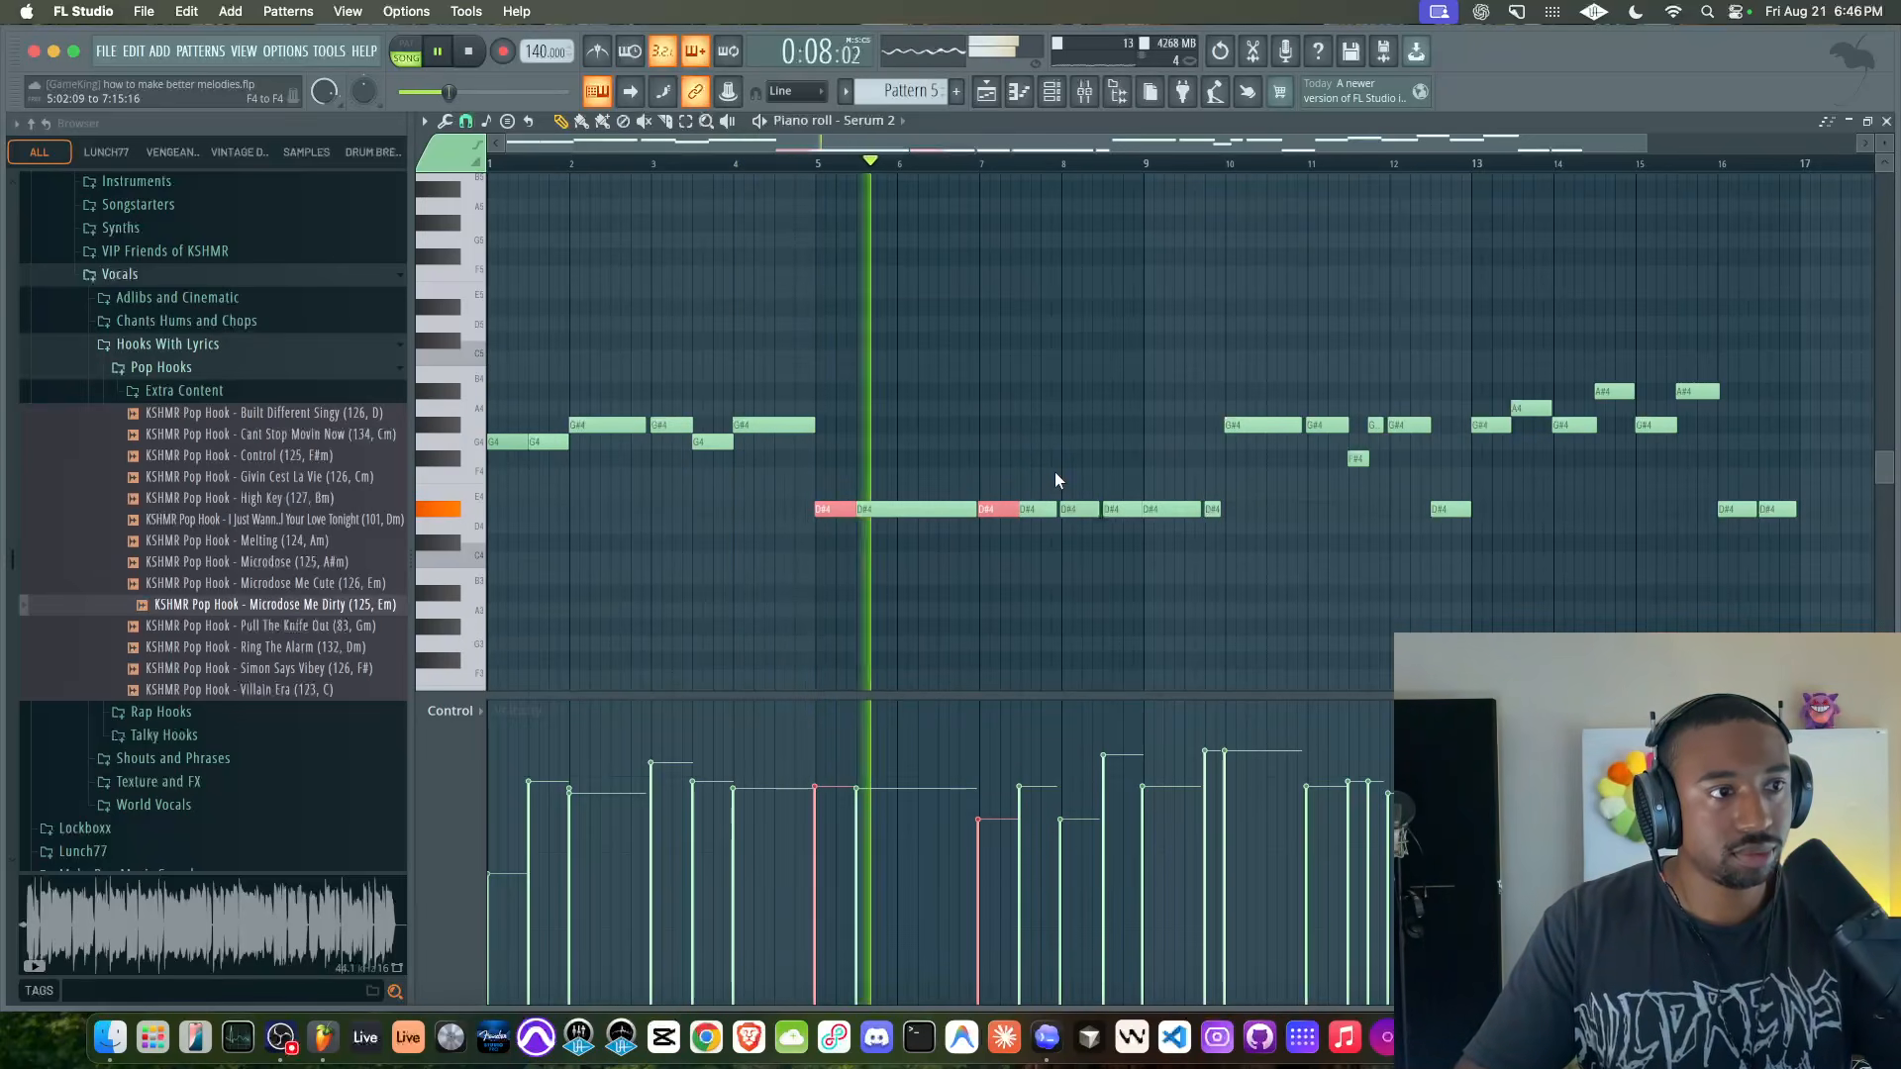
super+click(1112, 443)
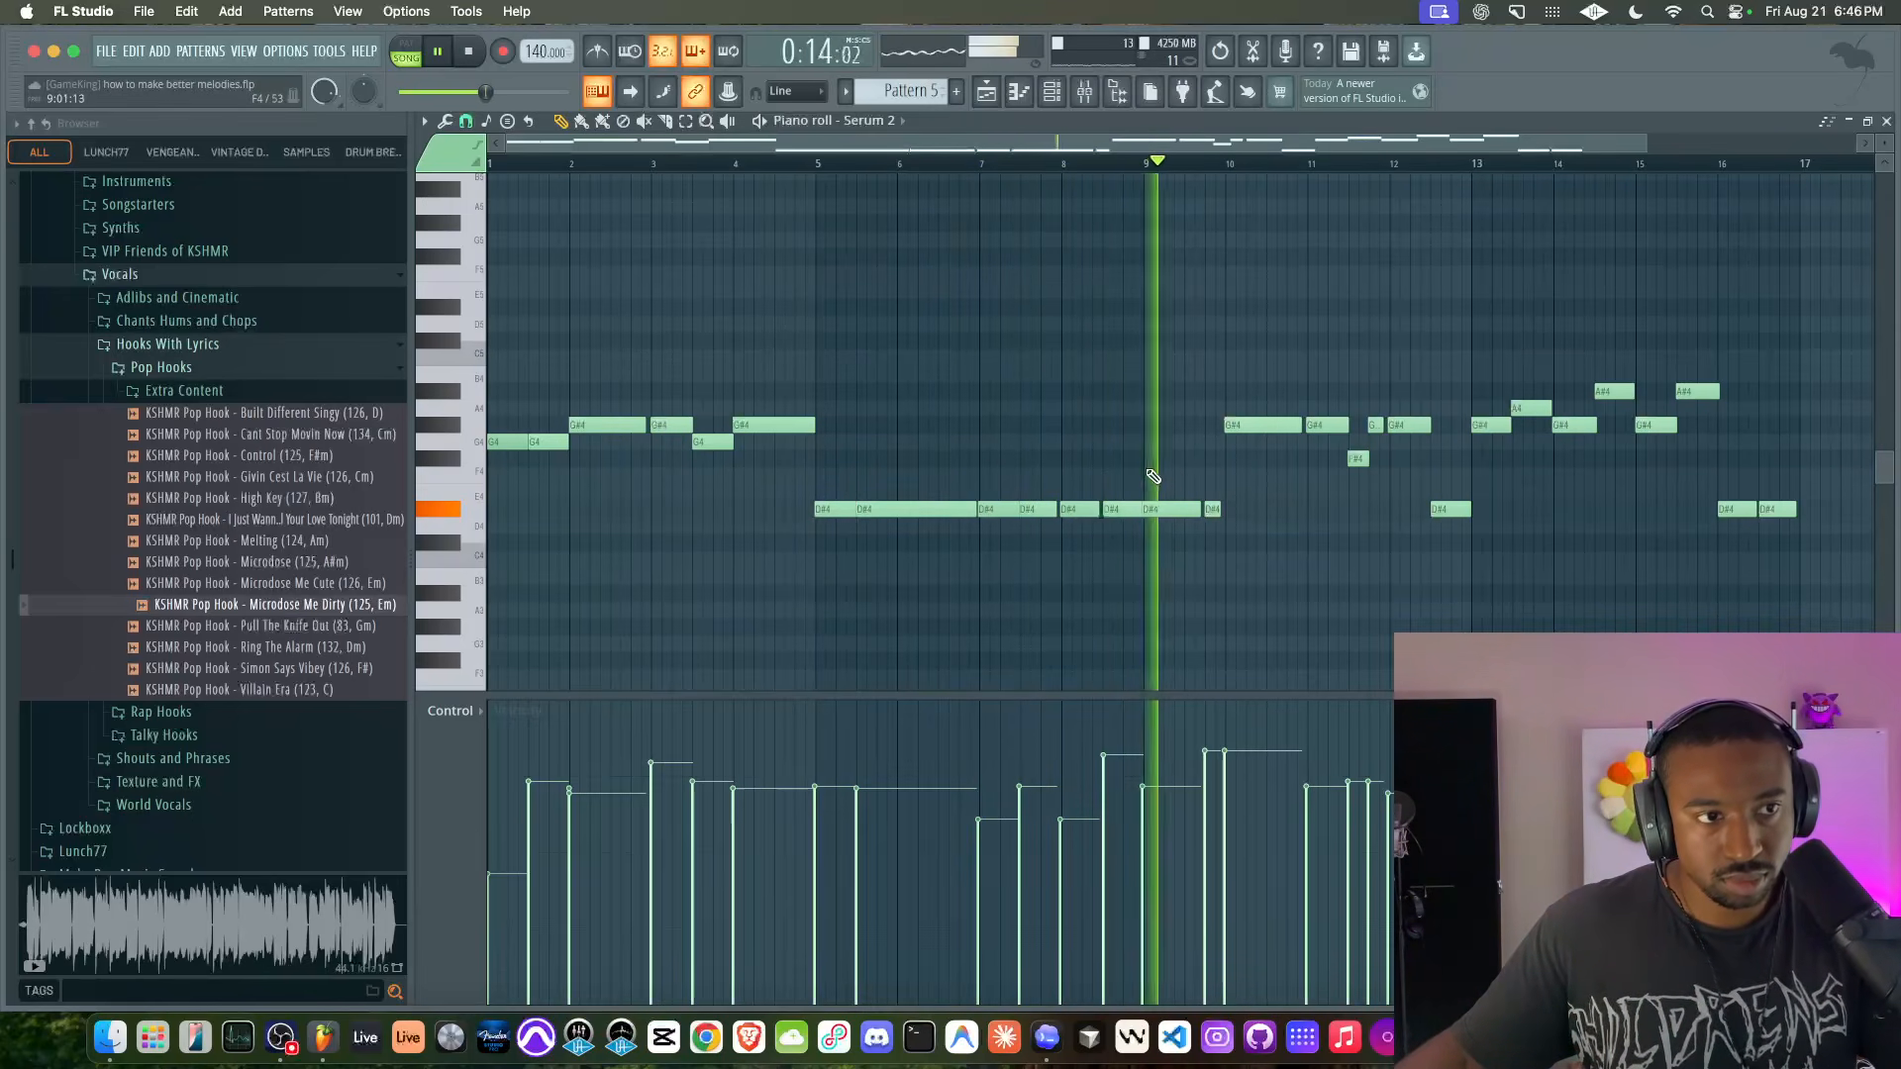
- Set LFO 2 in Serum 2 to S&H mode and assign it to oscillator A's octave
scroll(1173, 476, down, 3)
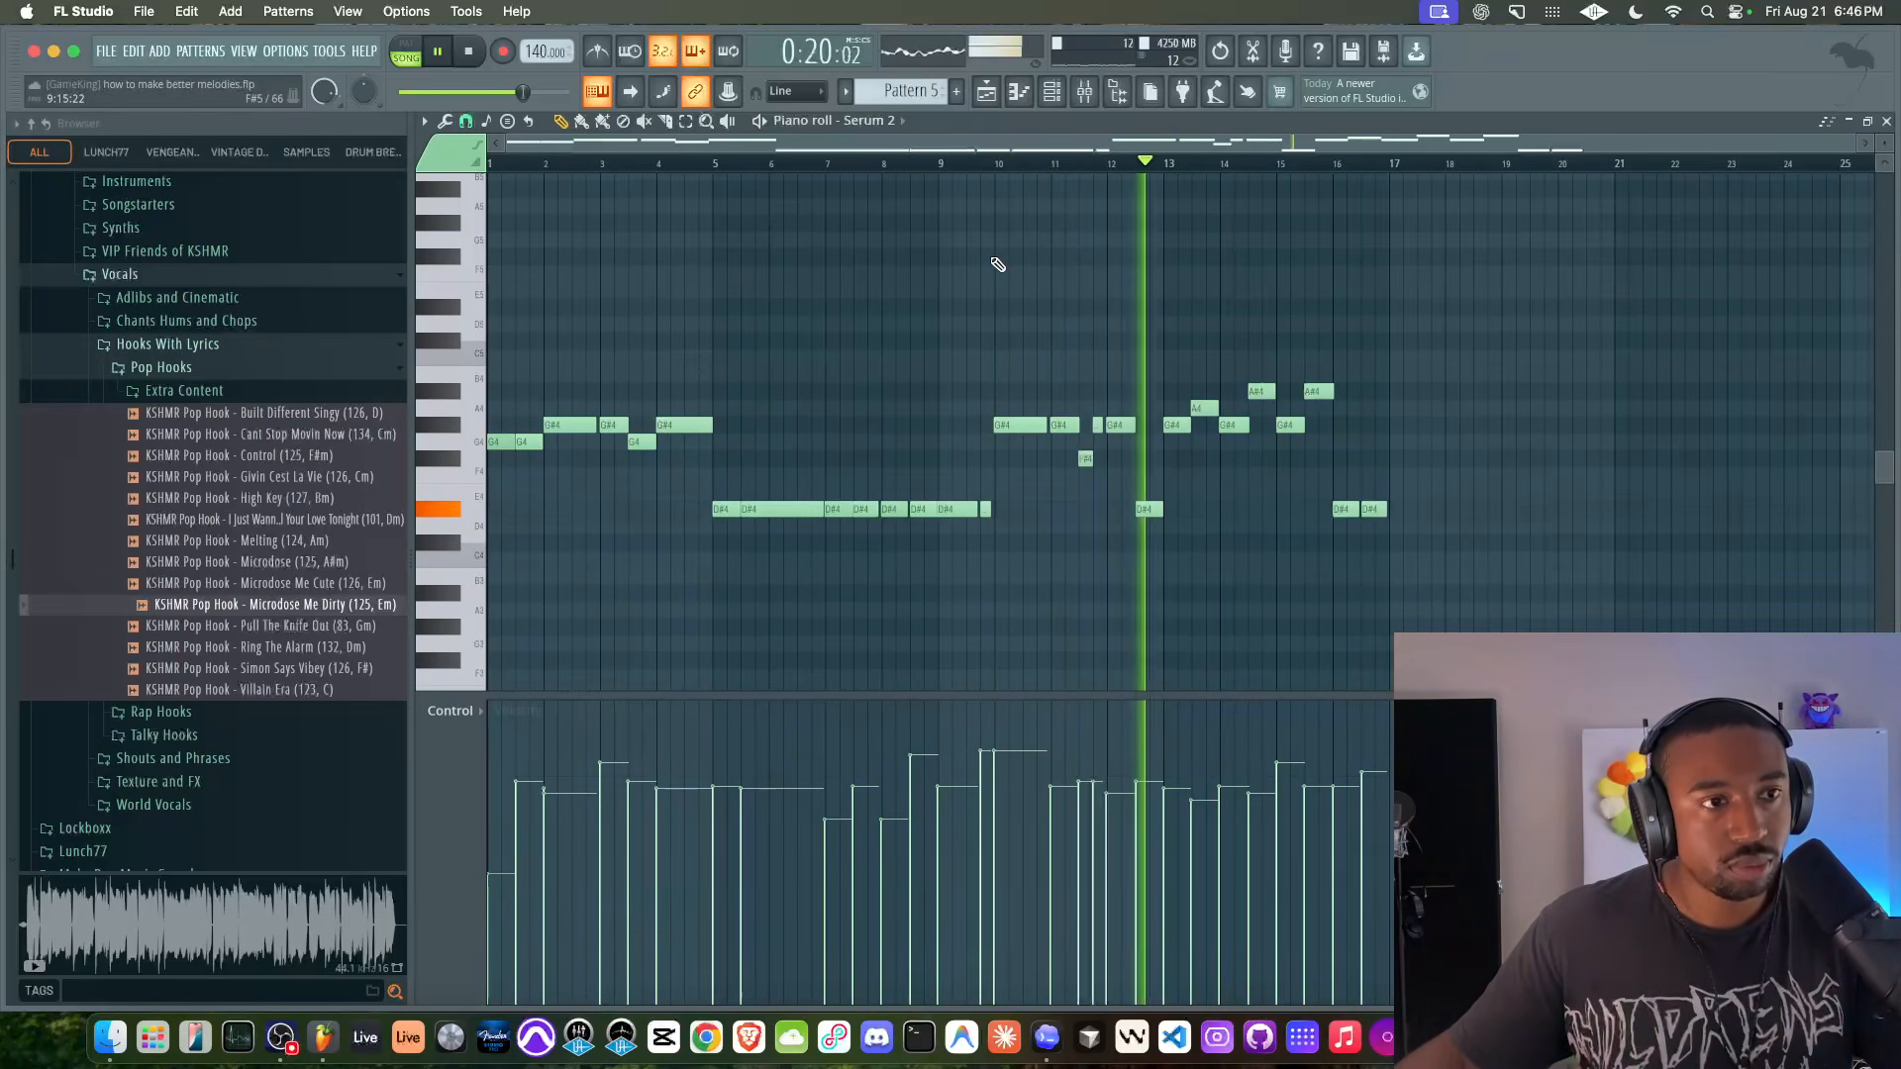
click(1051, 93)
click(670, 324)
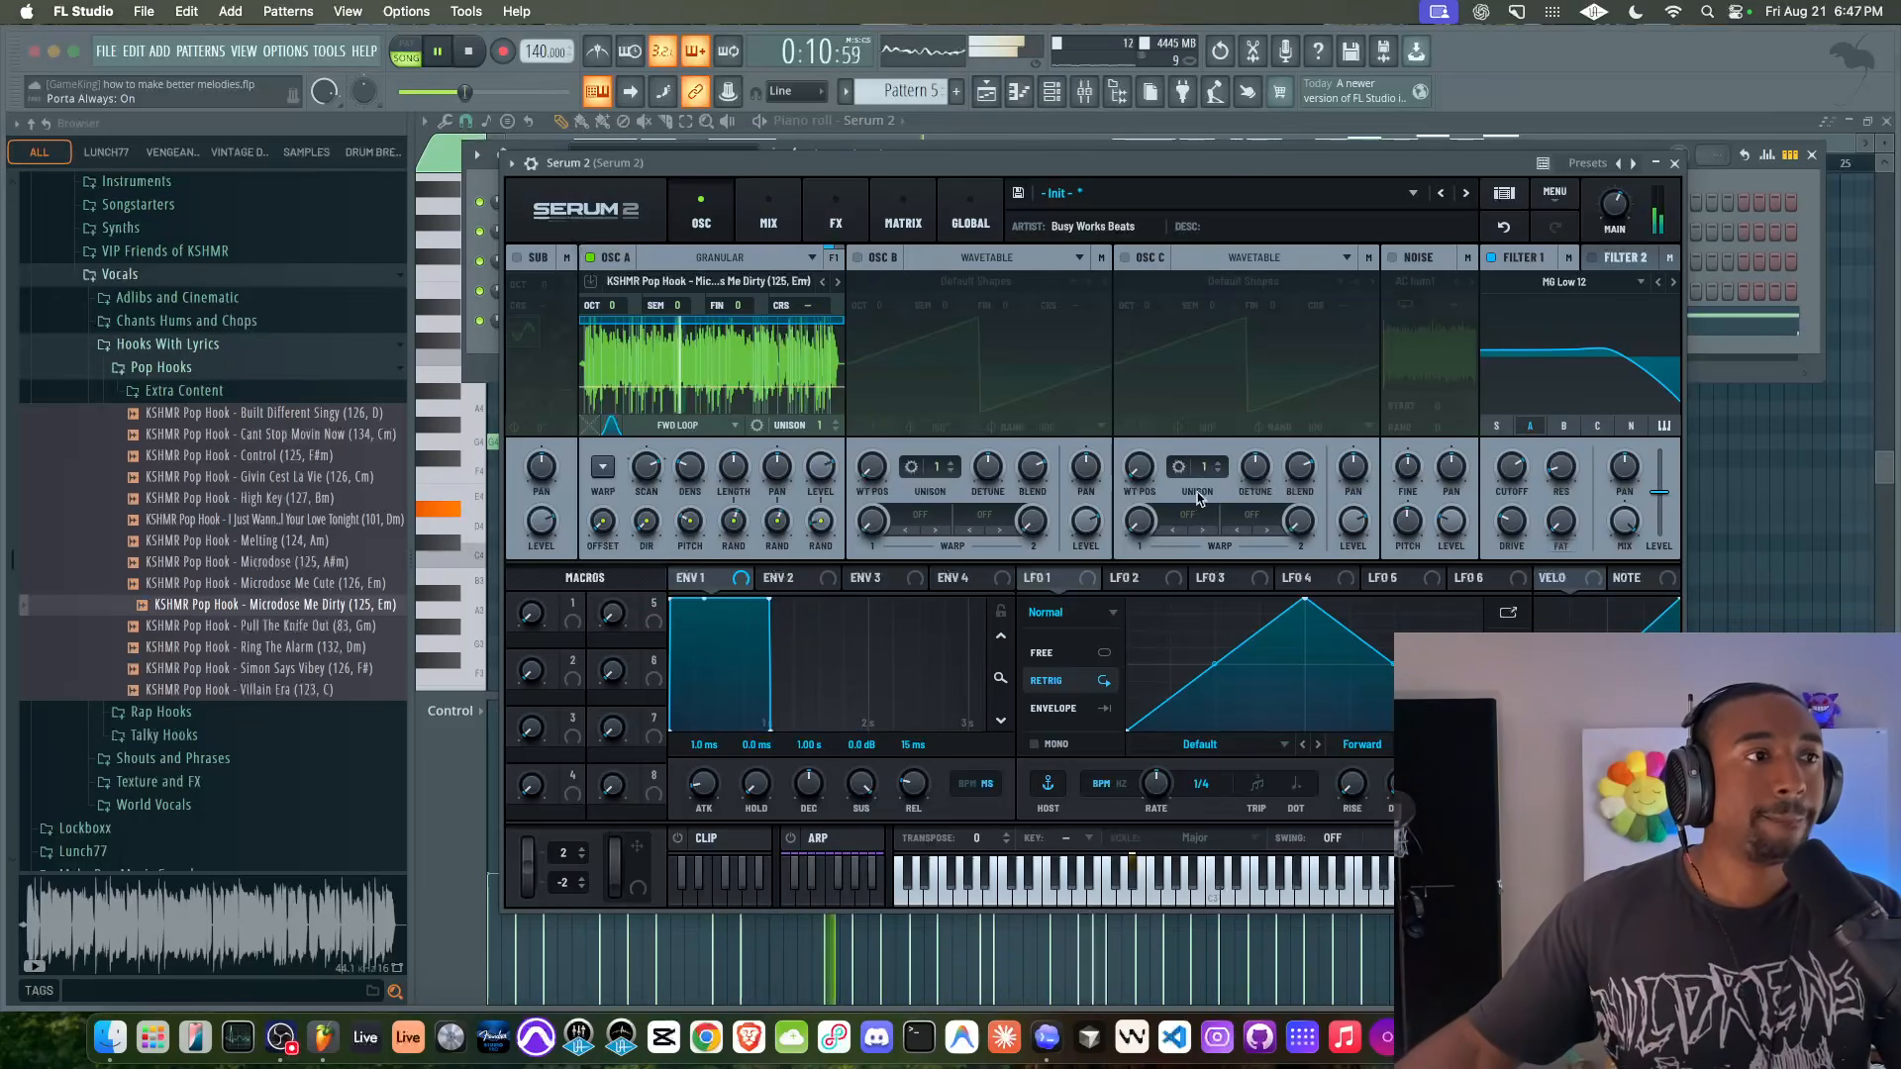
click(1070, 610)
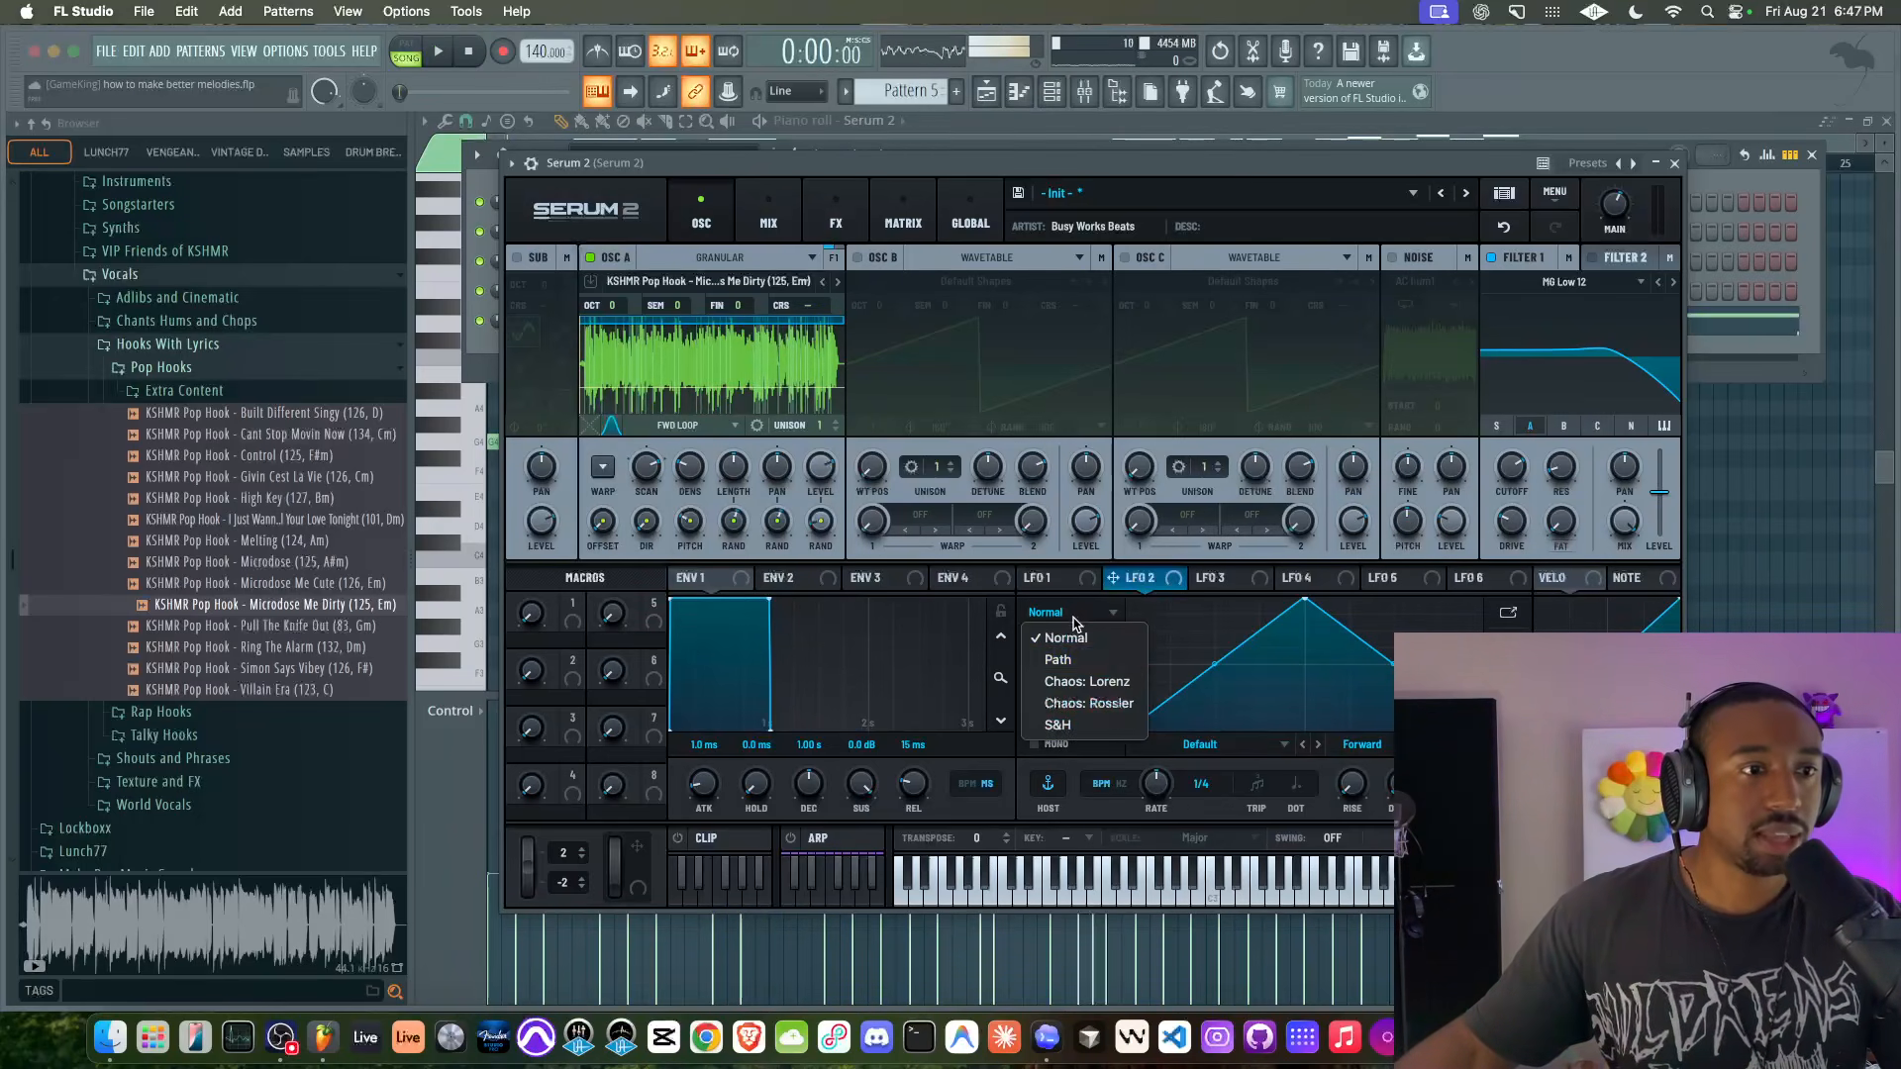
click(1073, 726)
drag(1015, 543, 604, 302)
- Reduce the LFO 2 modulation amount on oscillator A's octave to 36% and play the arrangement
click(913, 225)
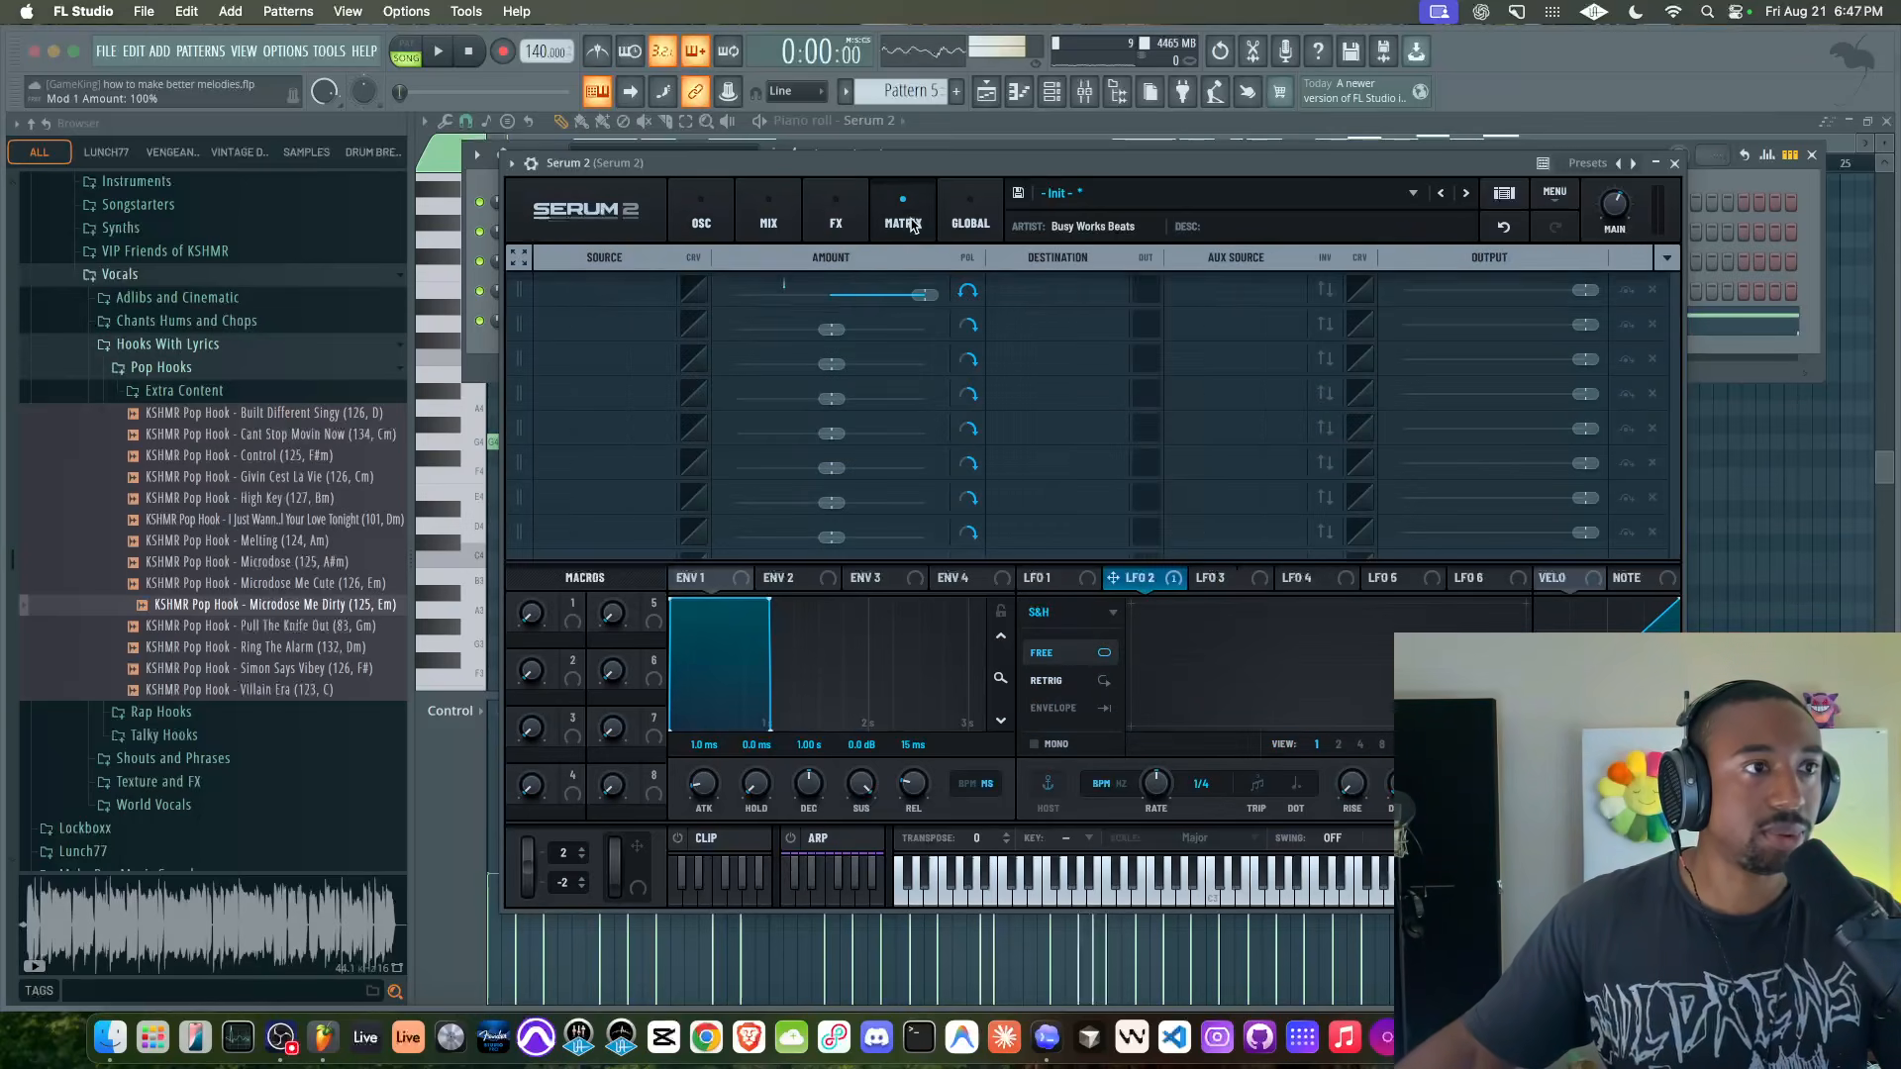
drag(922, 297, 846, 302)
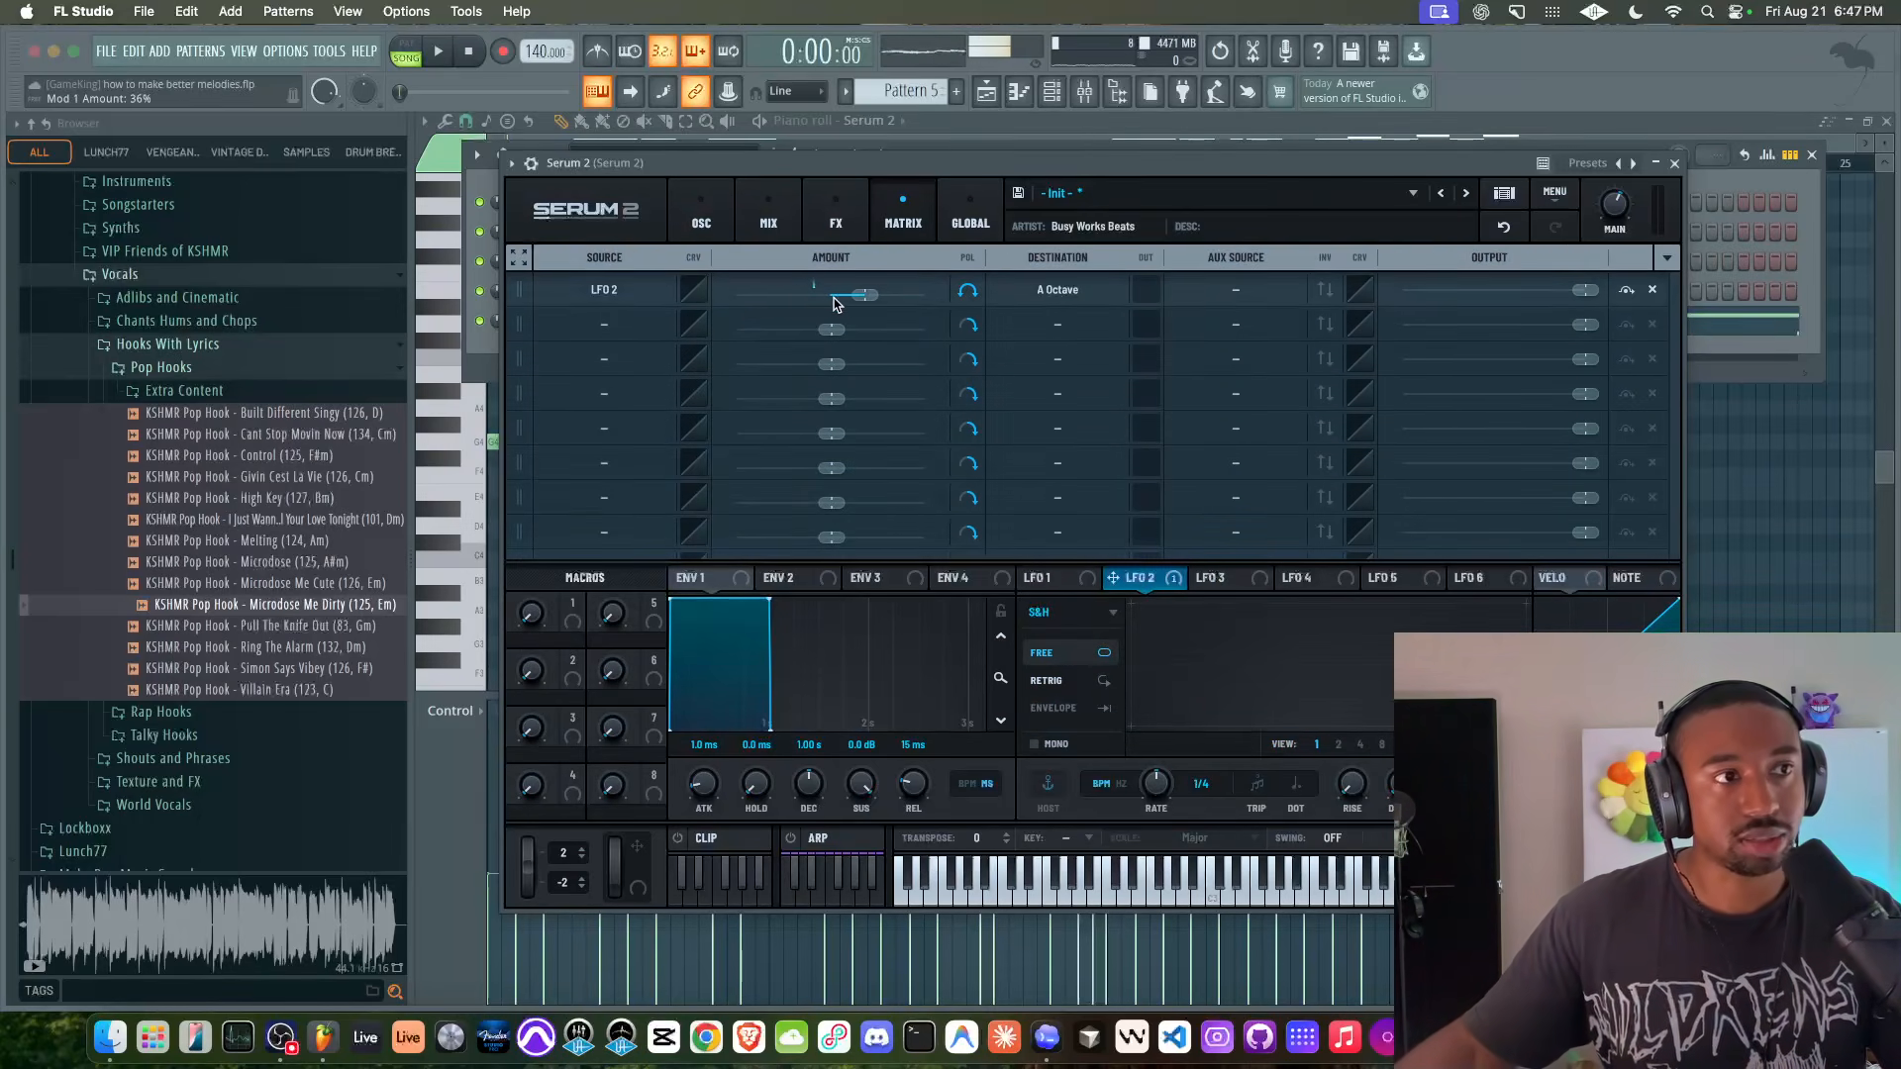
key(space)
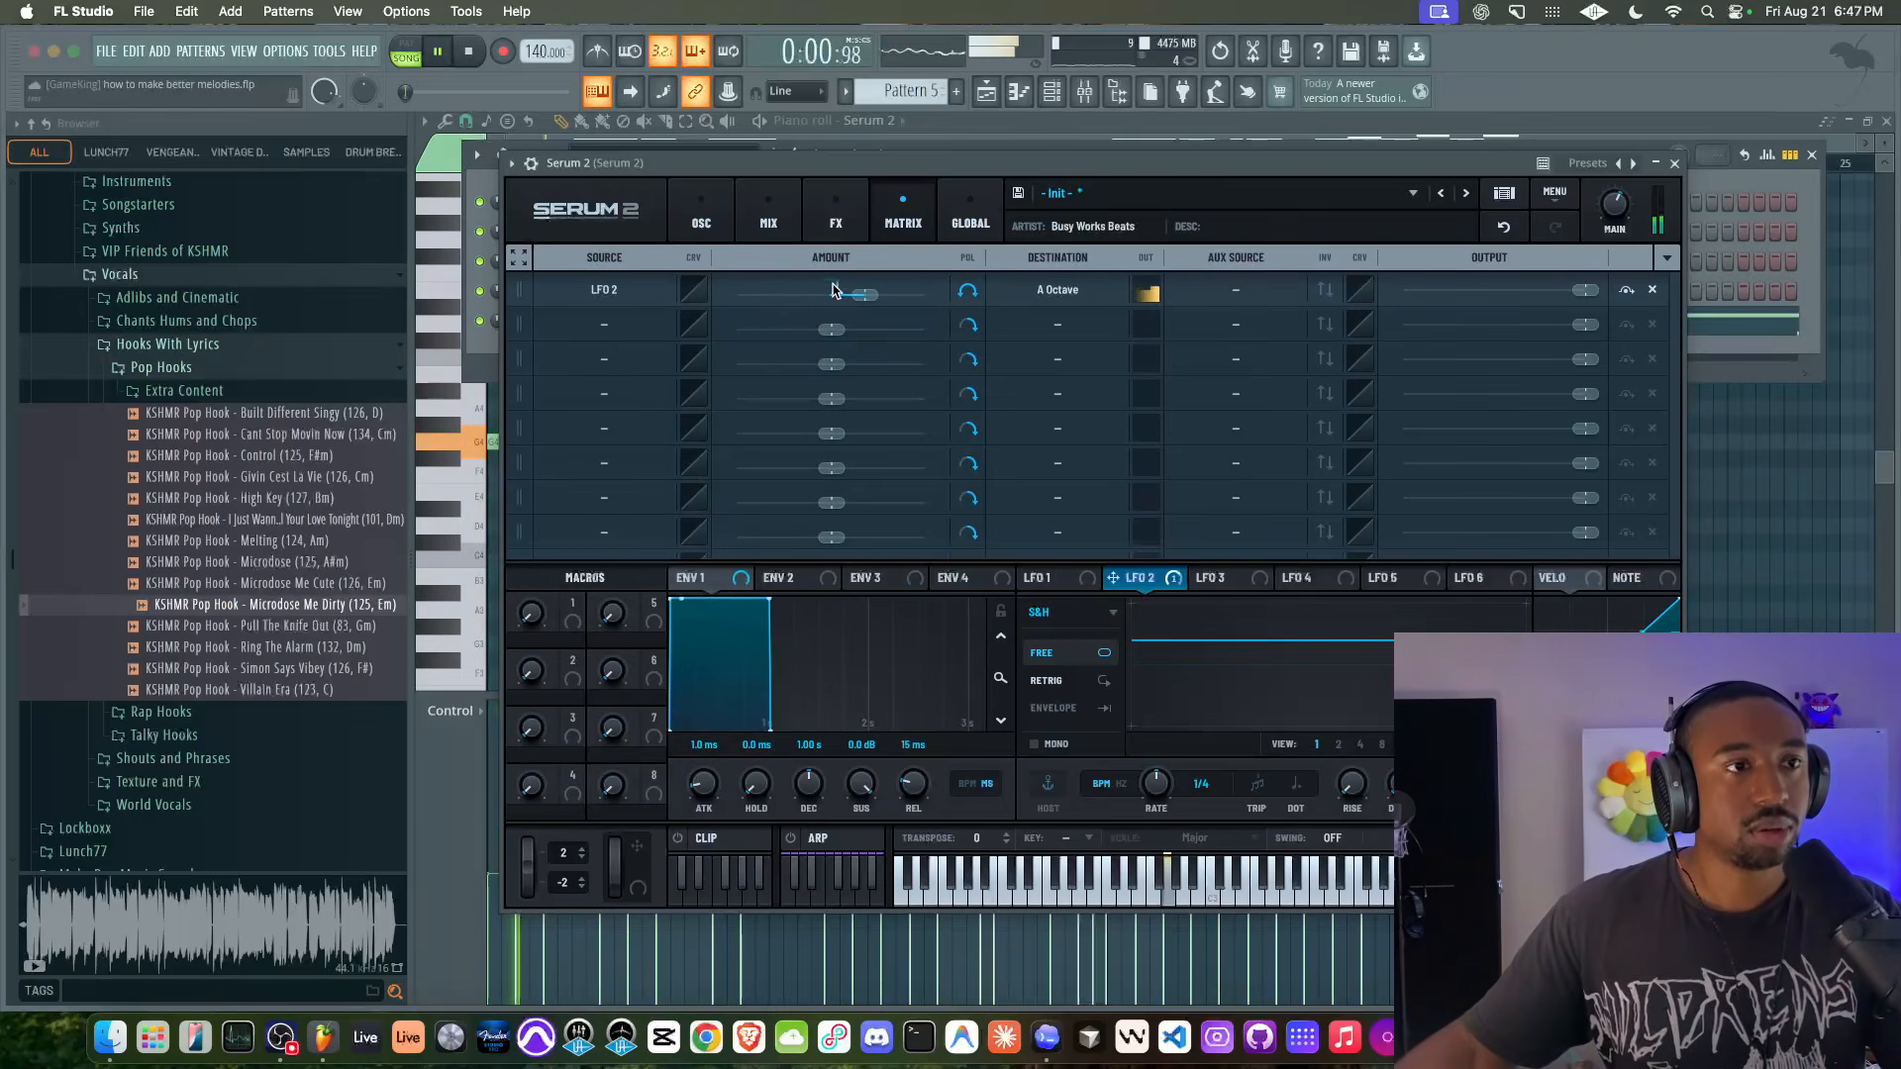
- Give oscillator A four unison voices with a detune of 0.09
click(701, 225)
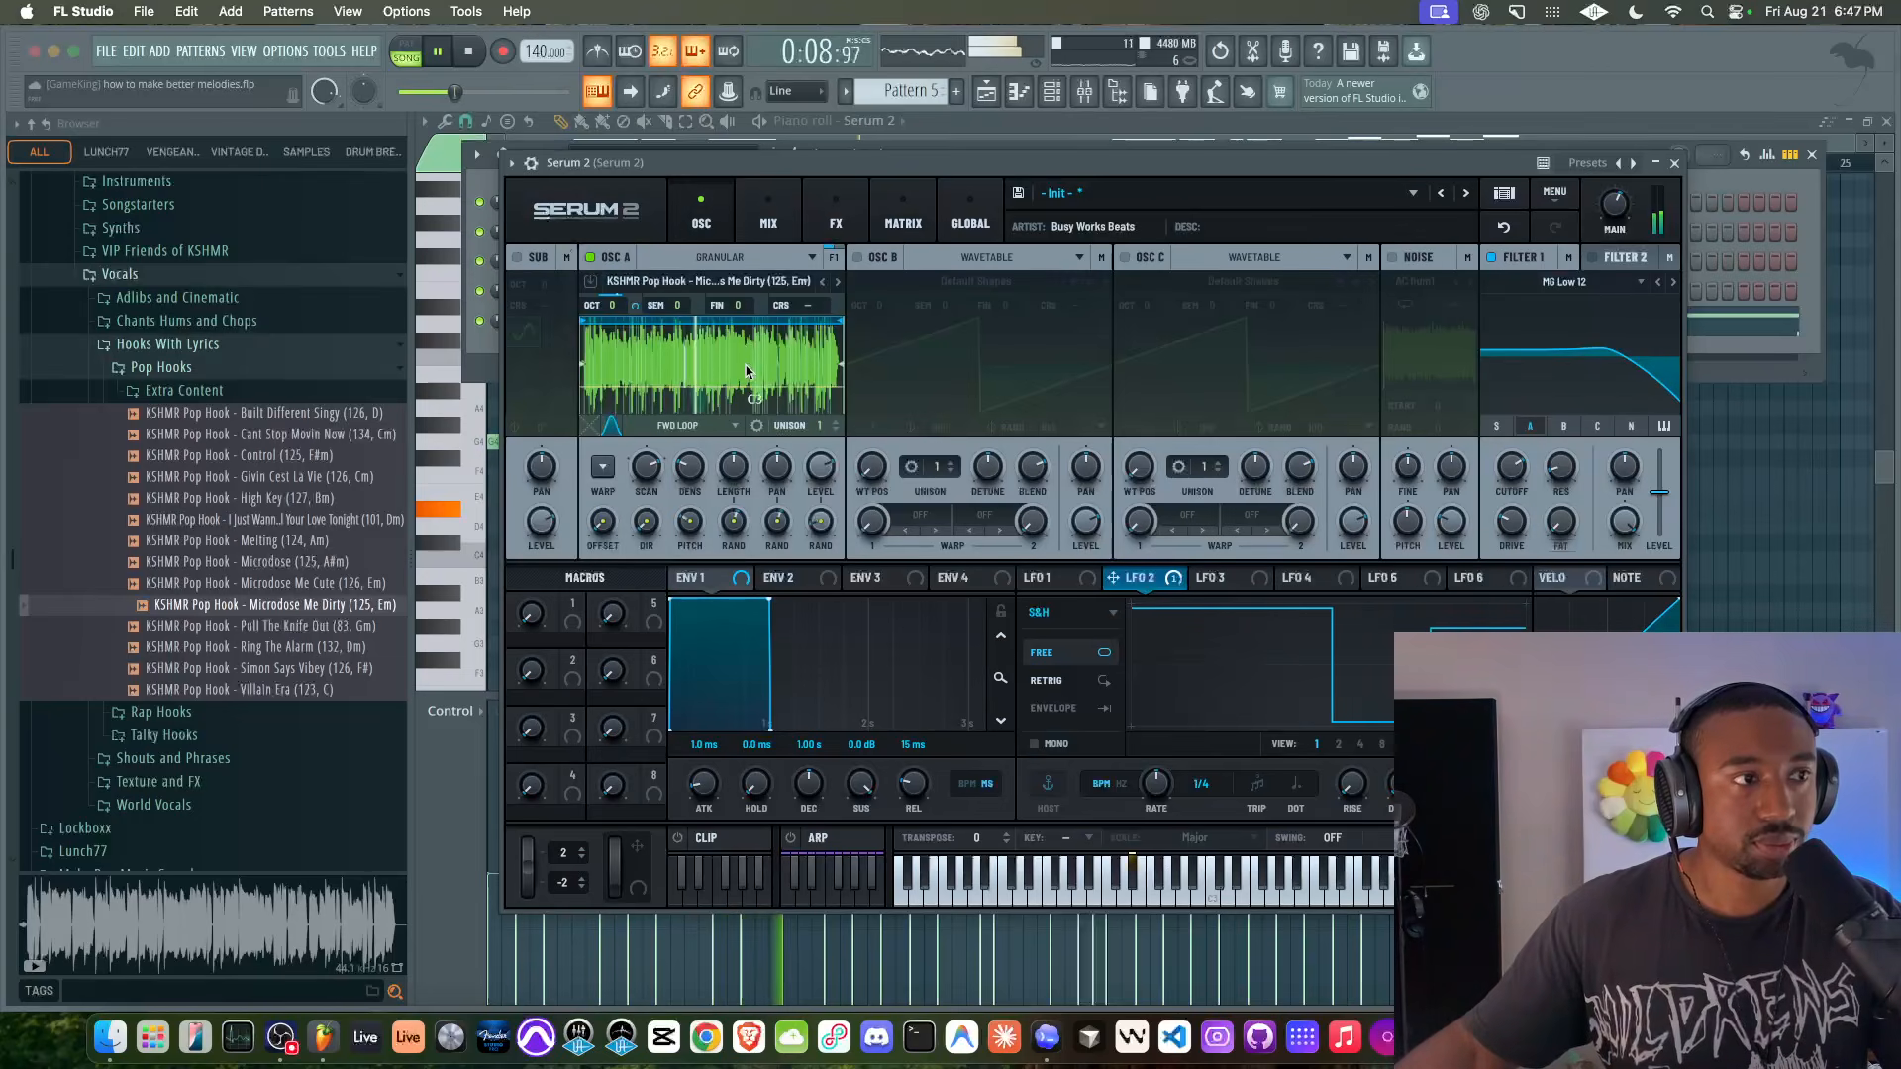
drag(806, 428, 821, 377)
click(757, 425)
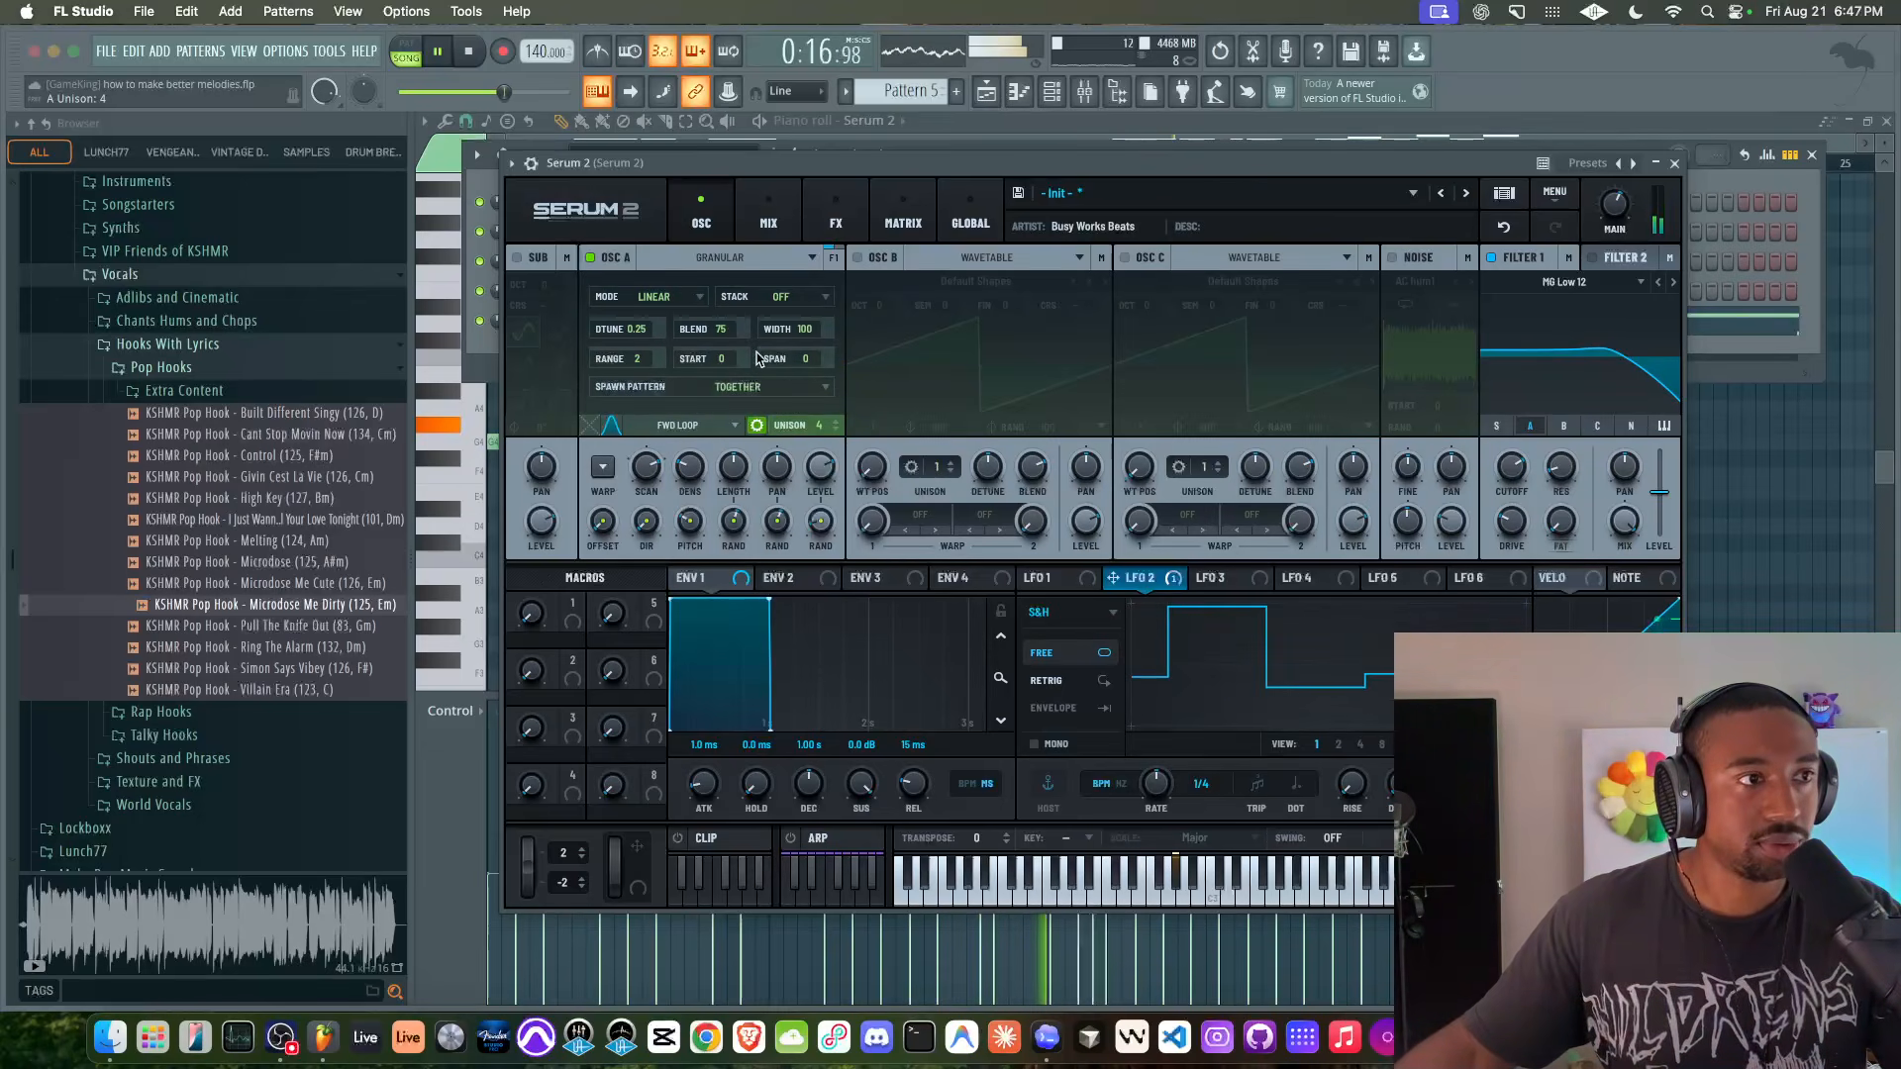
drag(642, 334, 641, 384)
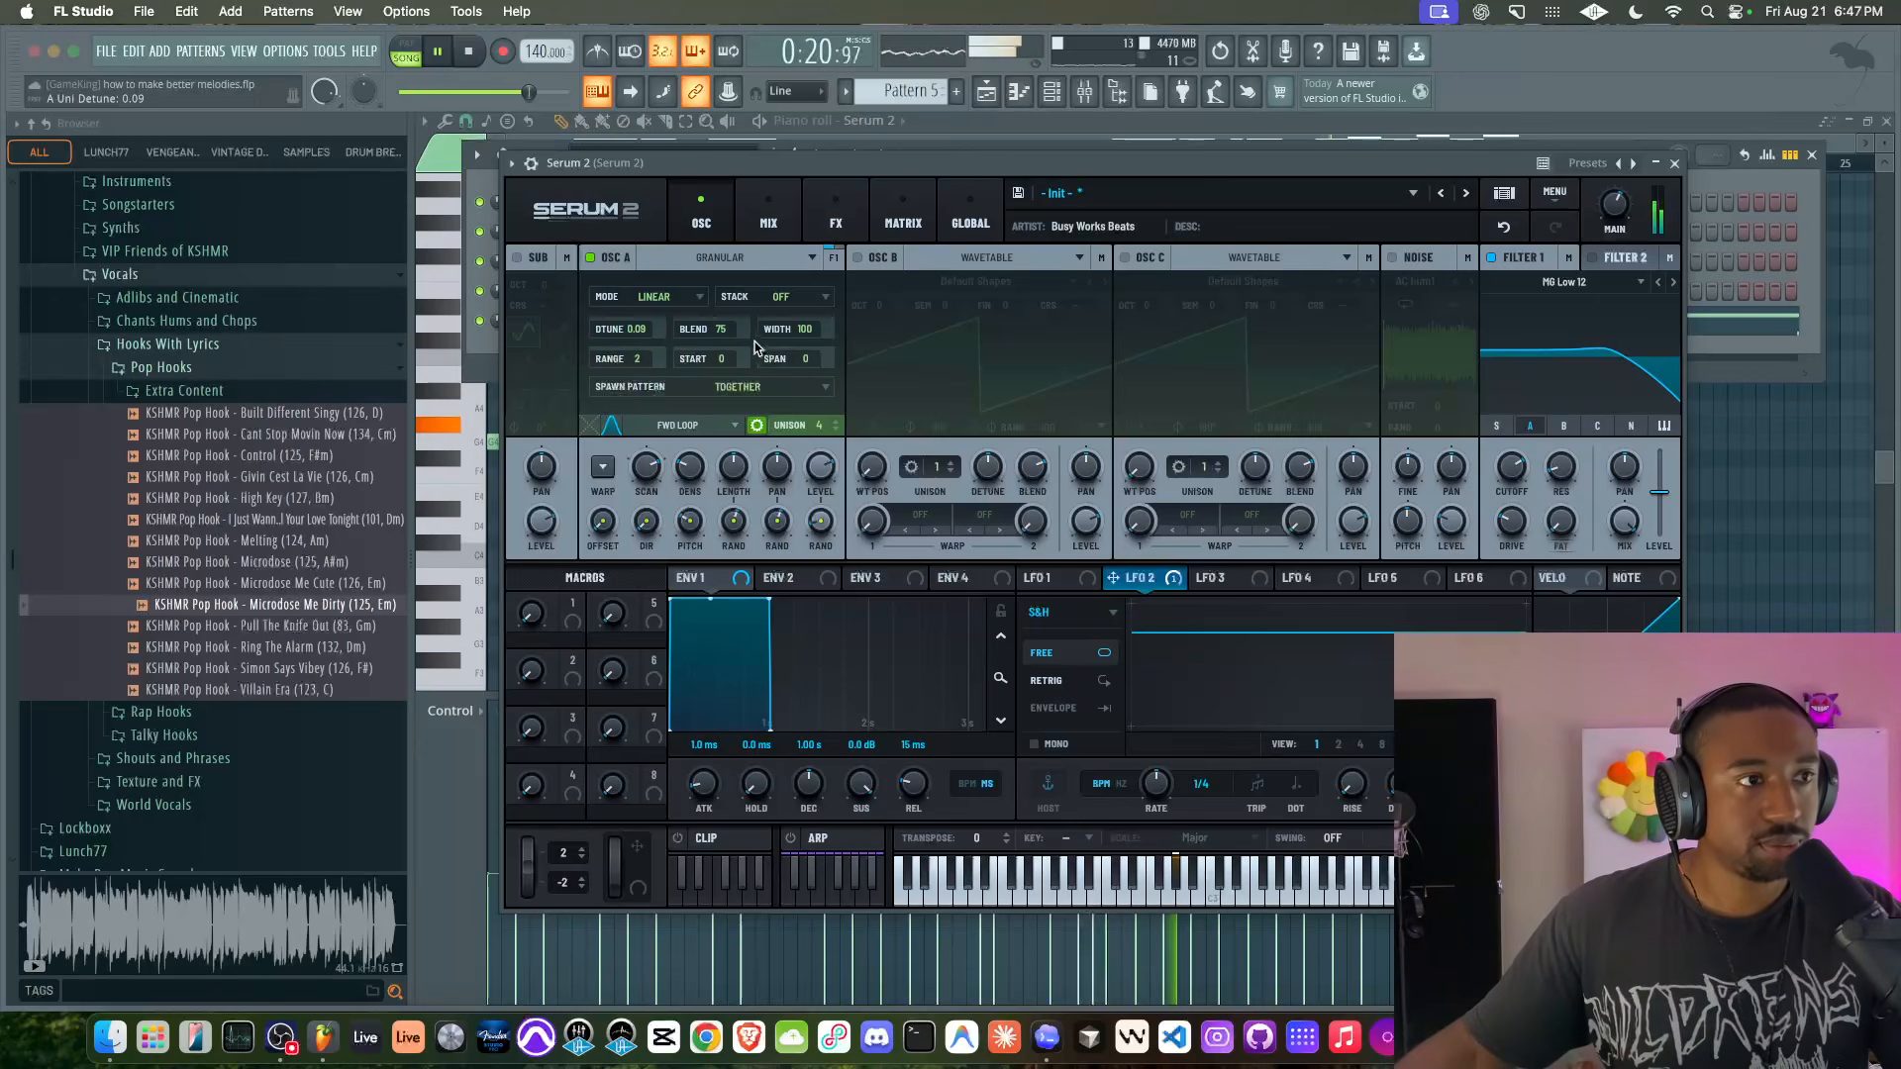
- Lower the LFO 2 modulation amount on oscillator A's octave to 25%
click(921, 217)
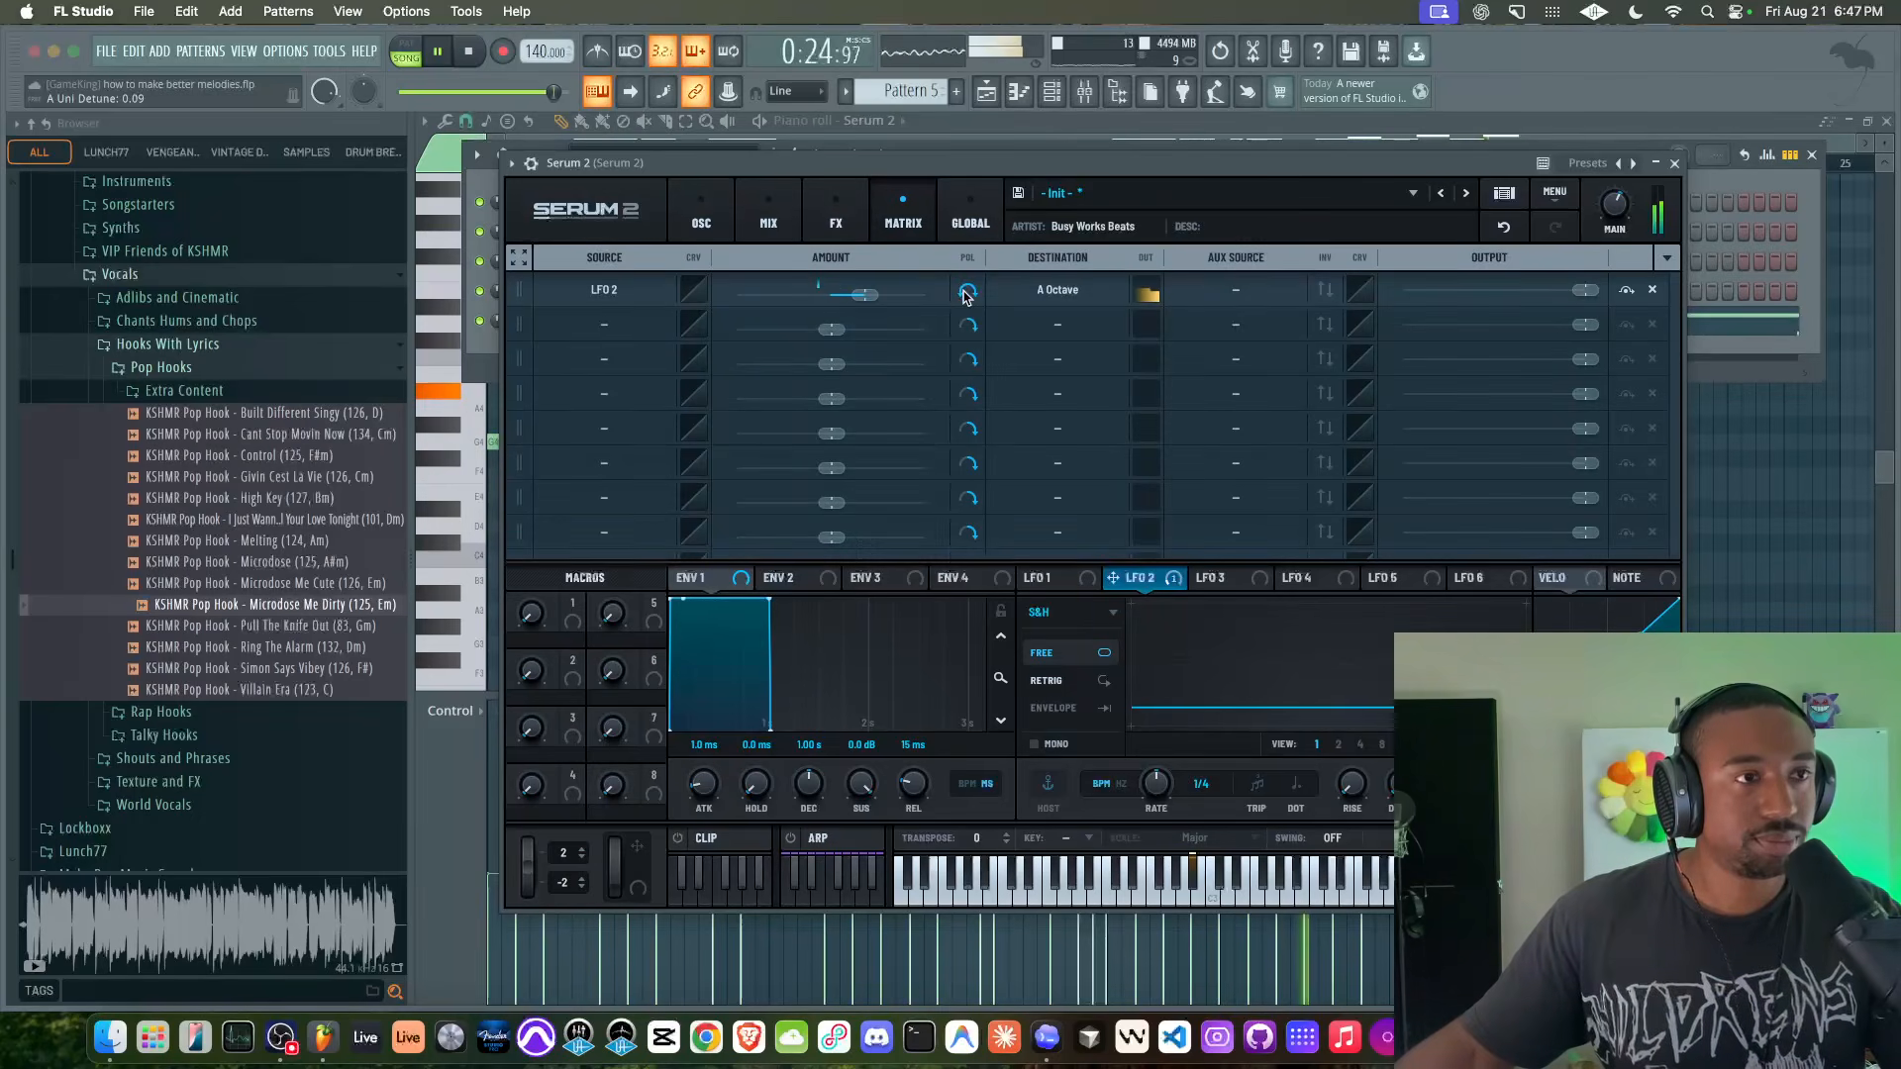
mouse_move(864, 299)
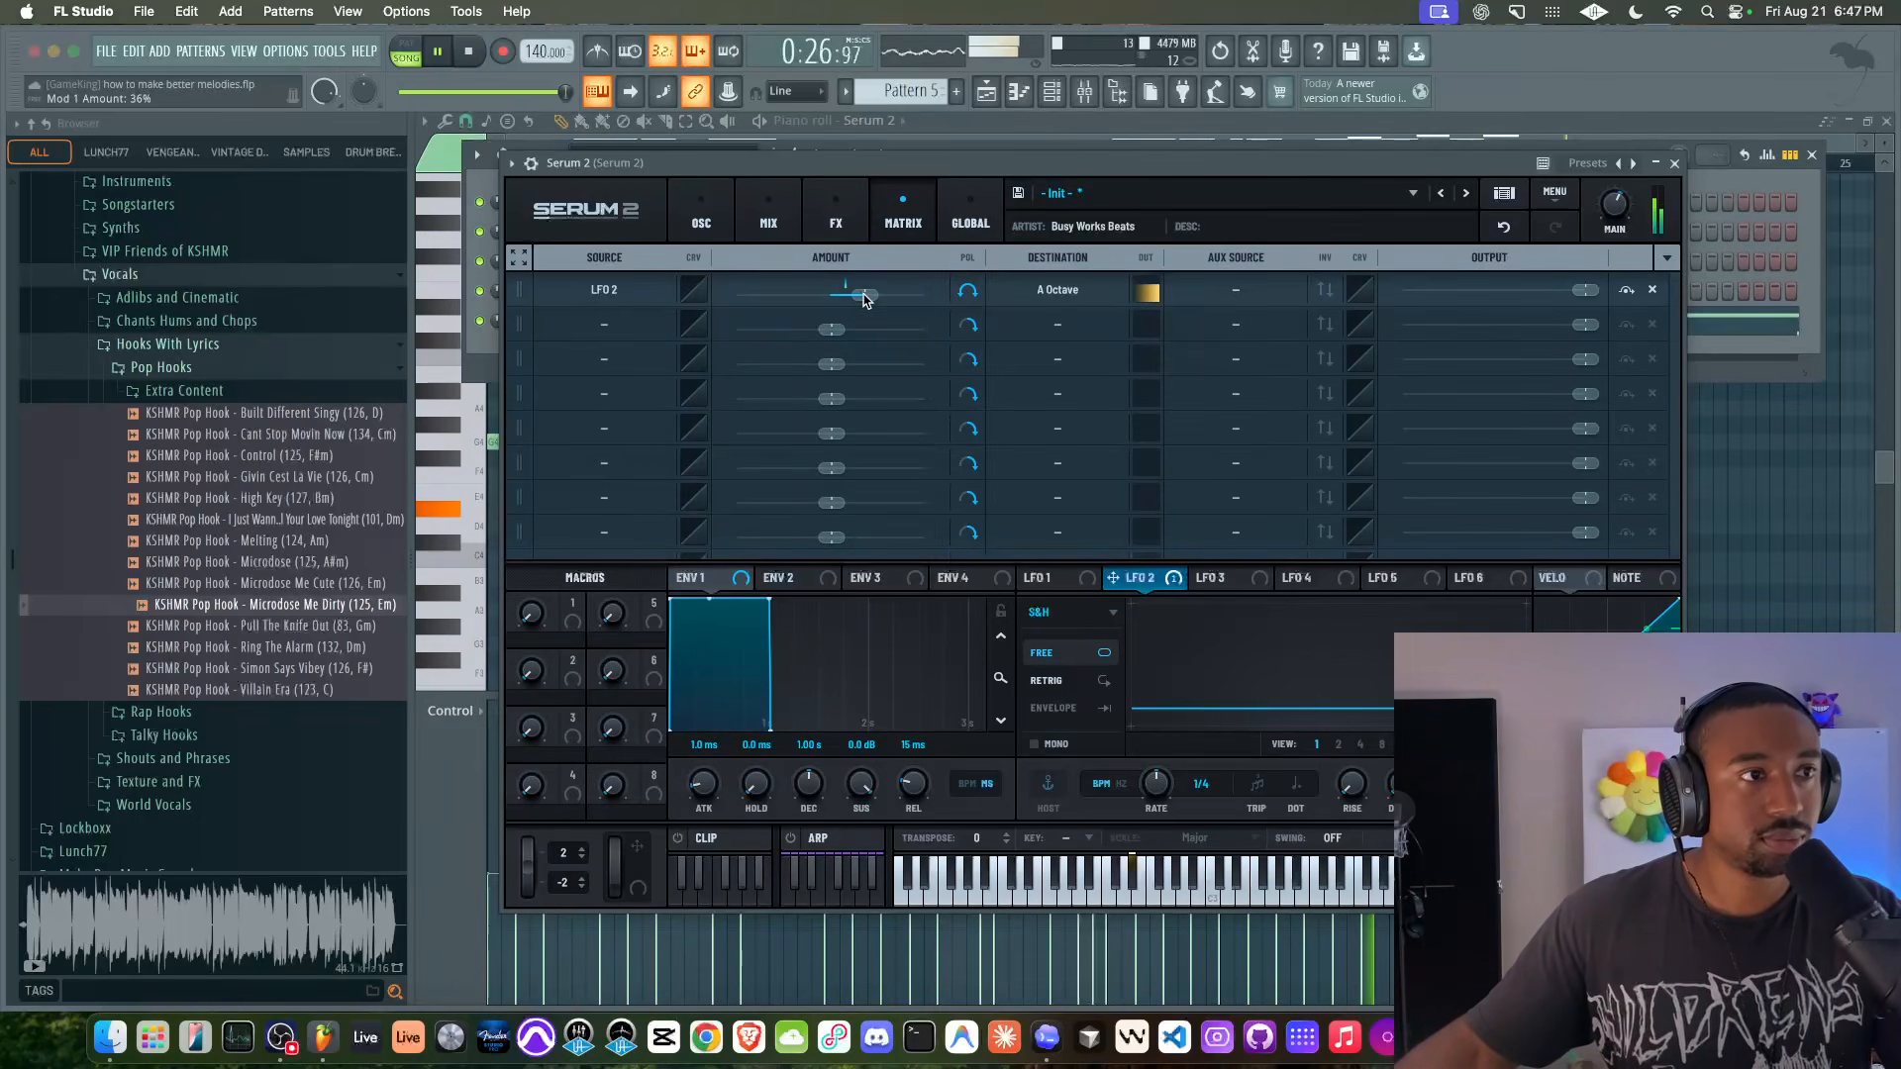
drag(862, 300, 853, 302)
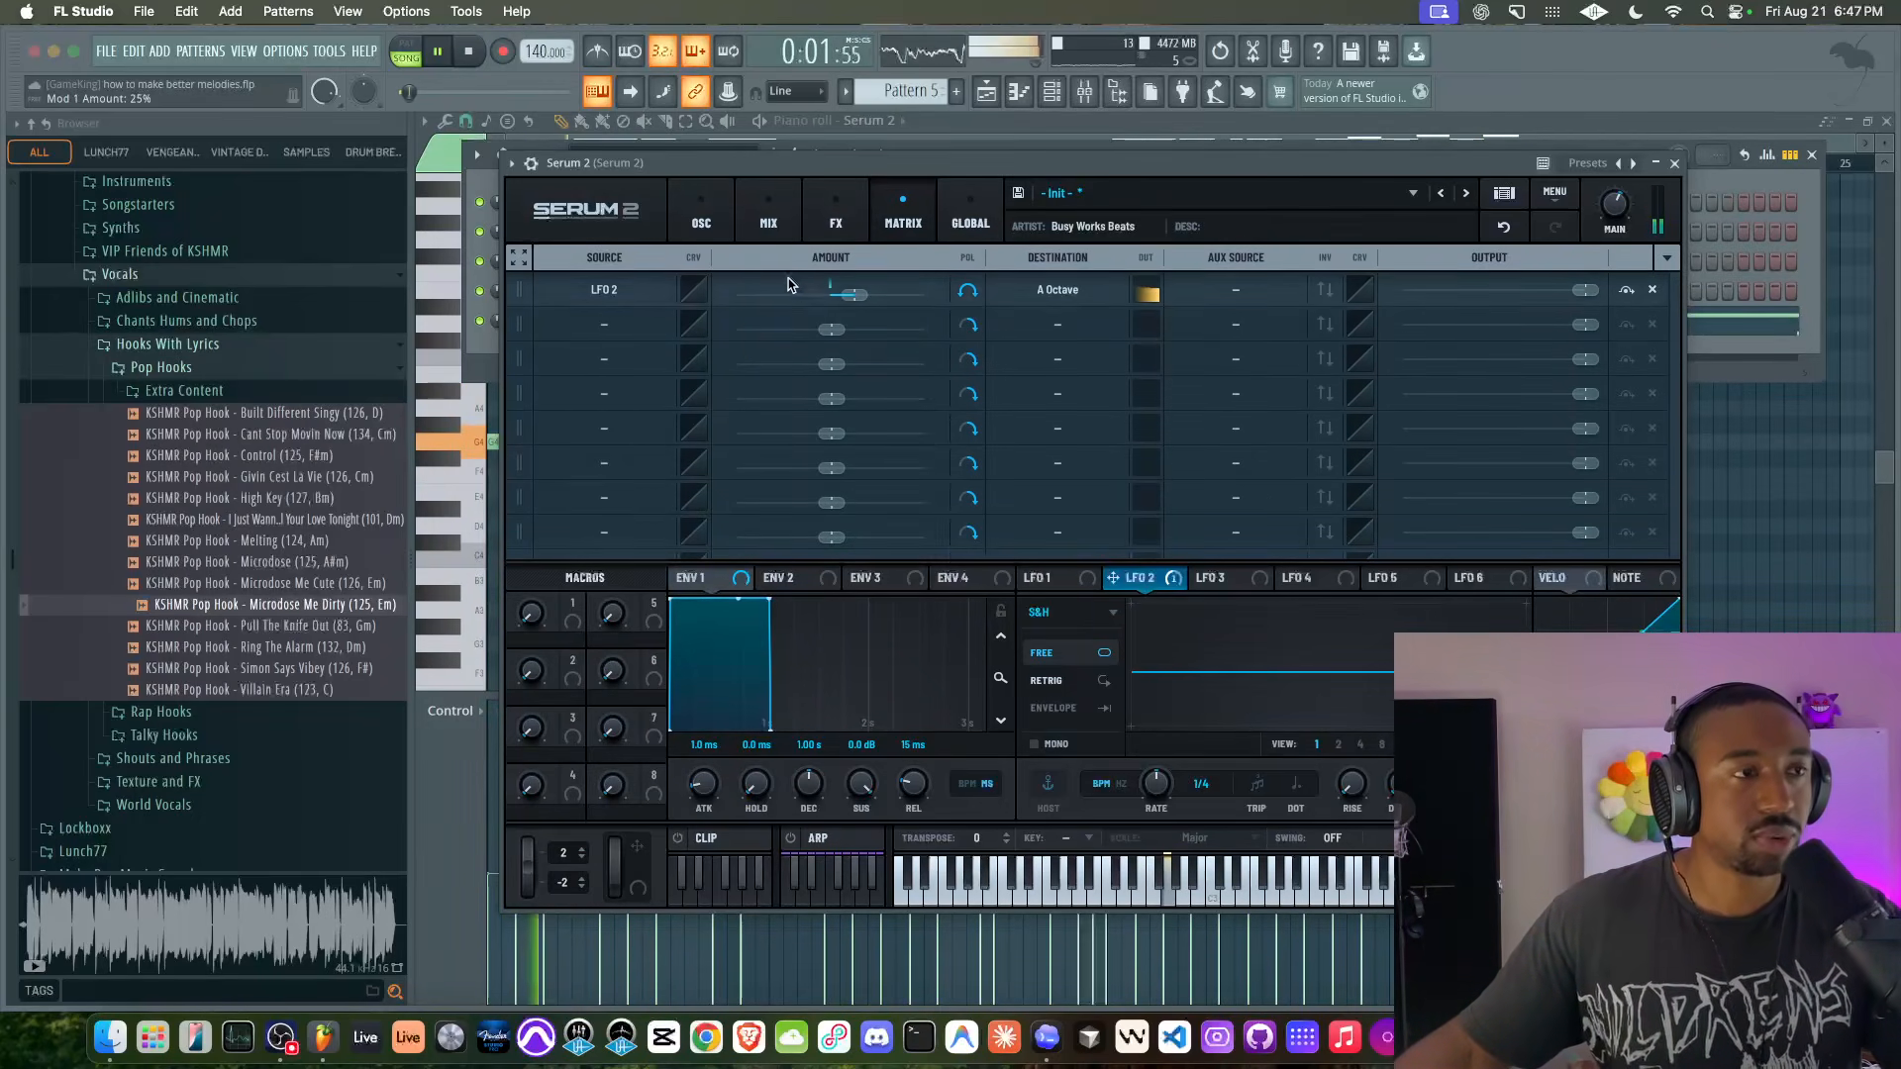
- Send filter 1 to effects bus 1 at 56% and add a Hall reverb to that bus
click(701, 220)
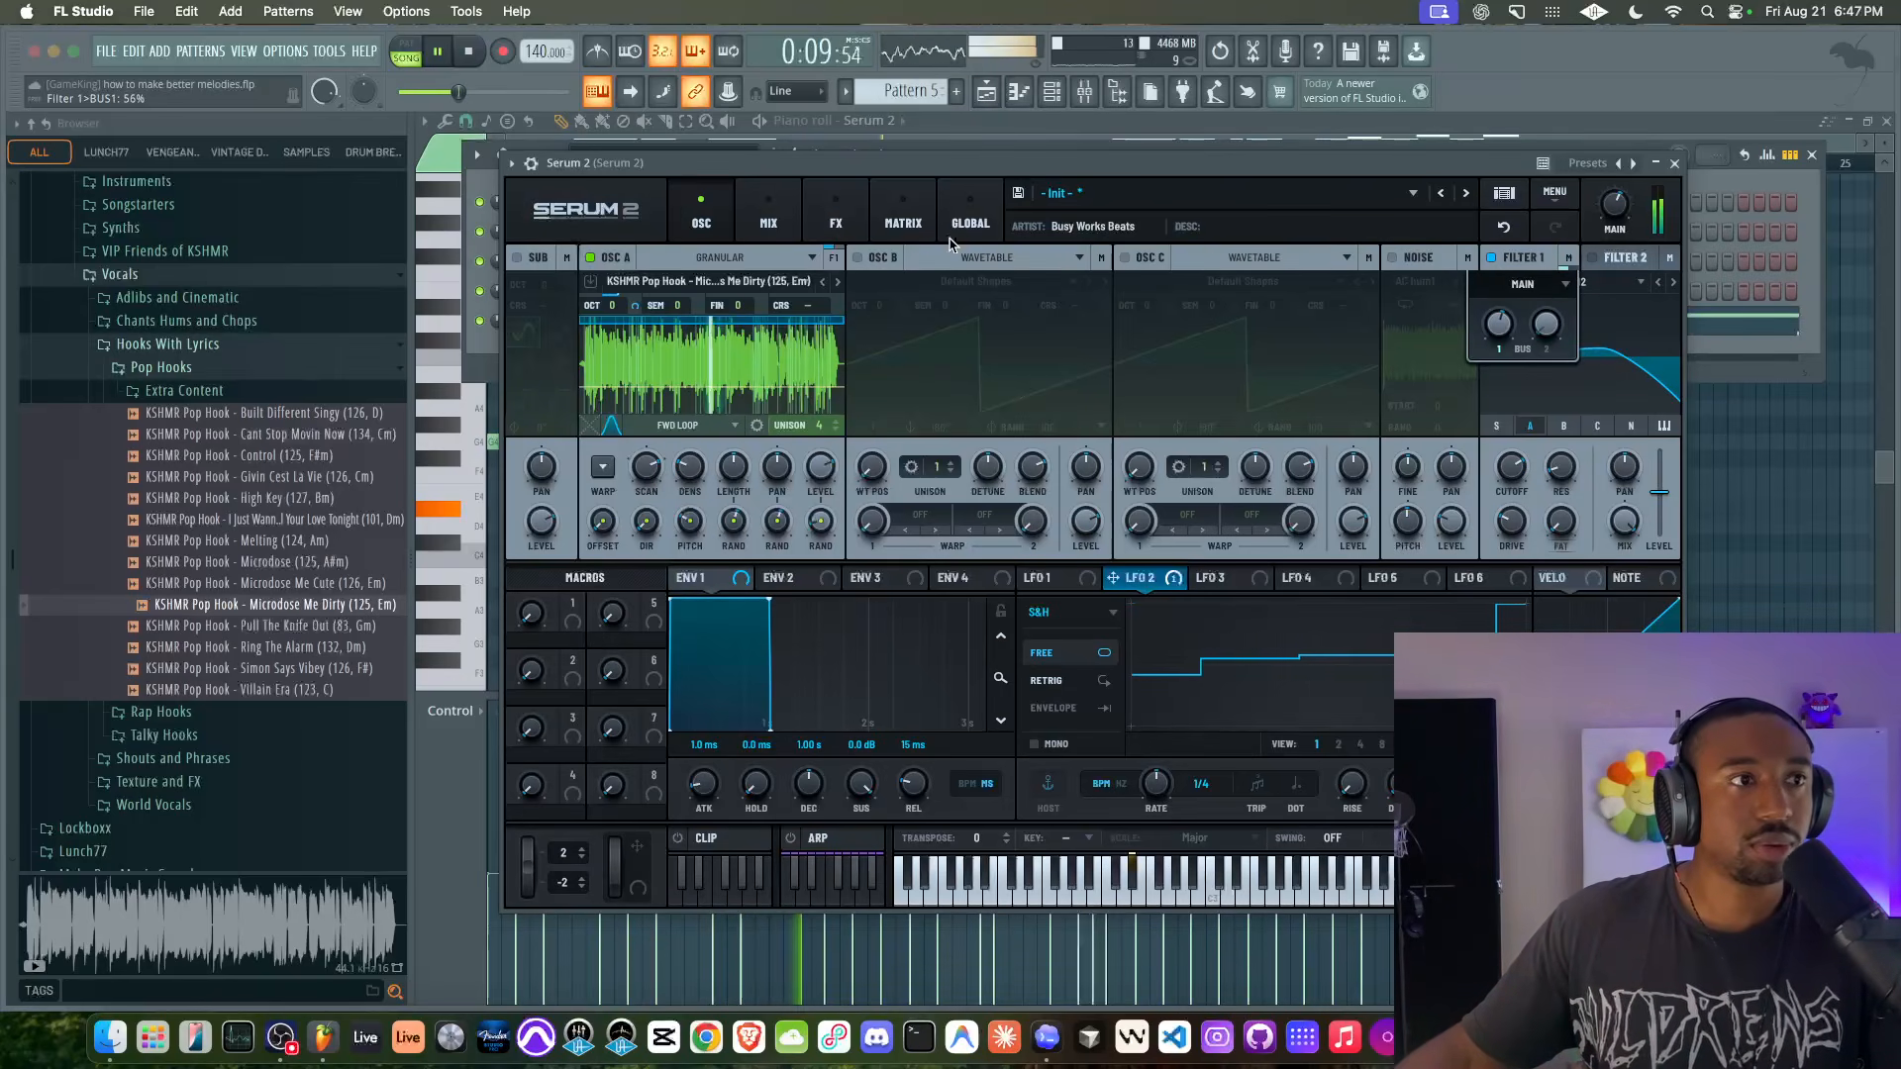
click(835, 223)
click(528, 293)
click(632, 280)
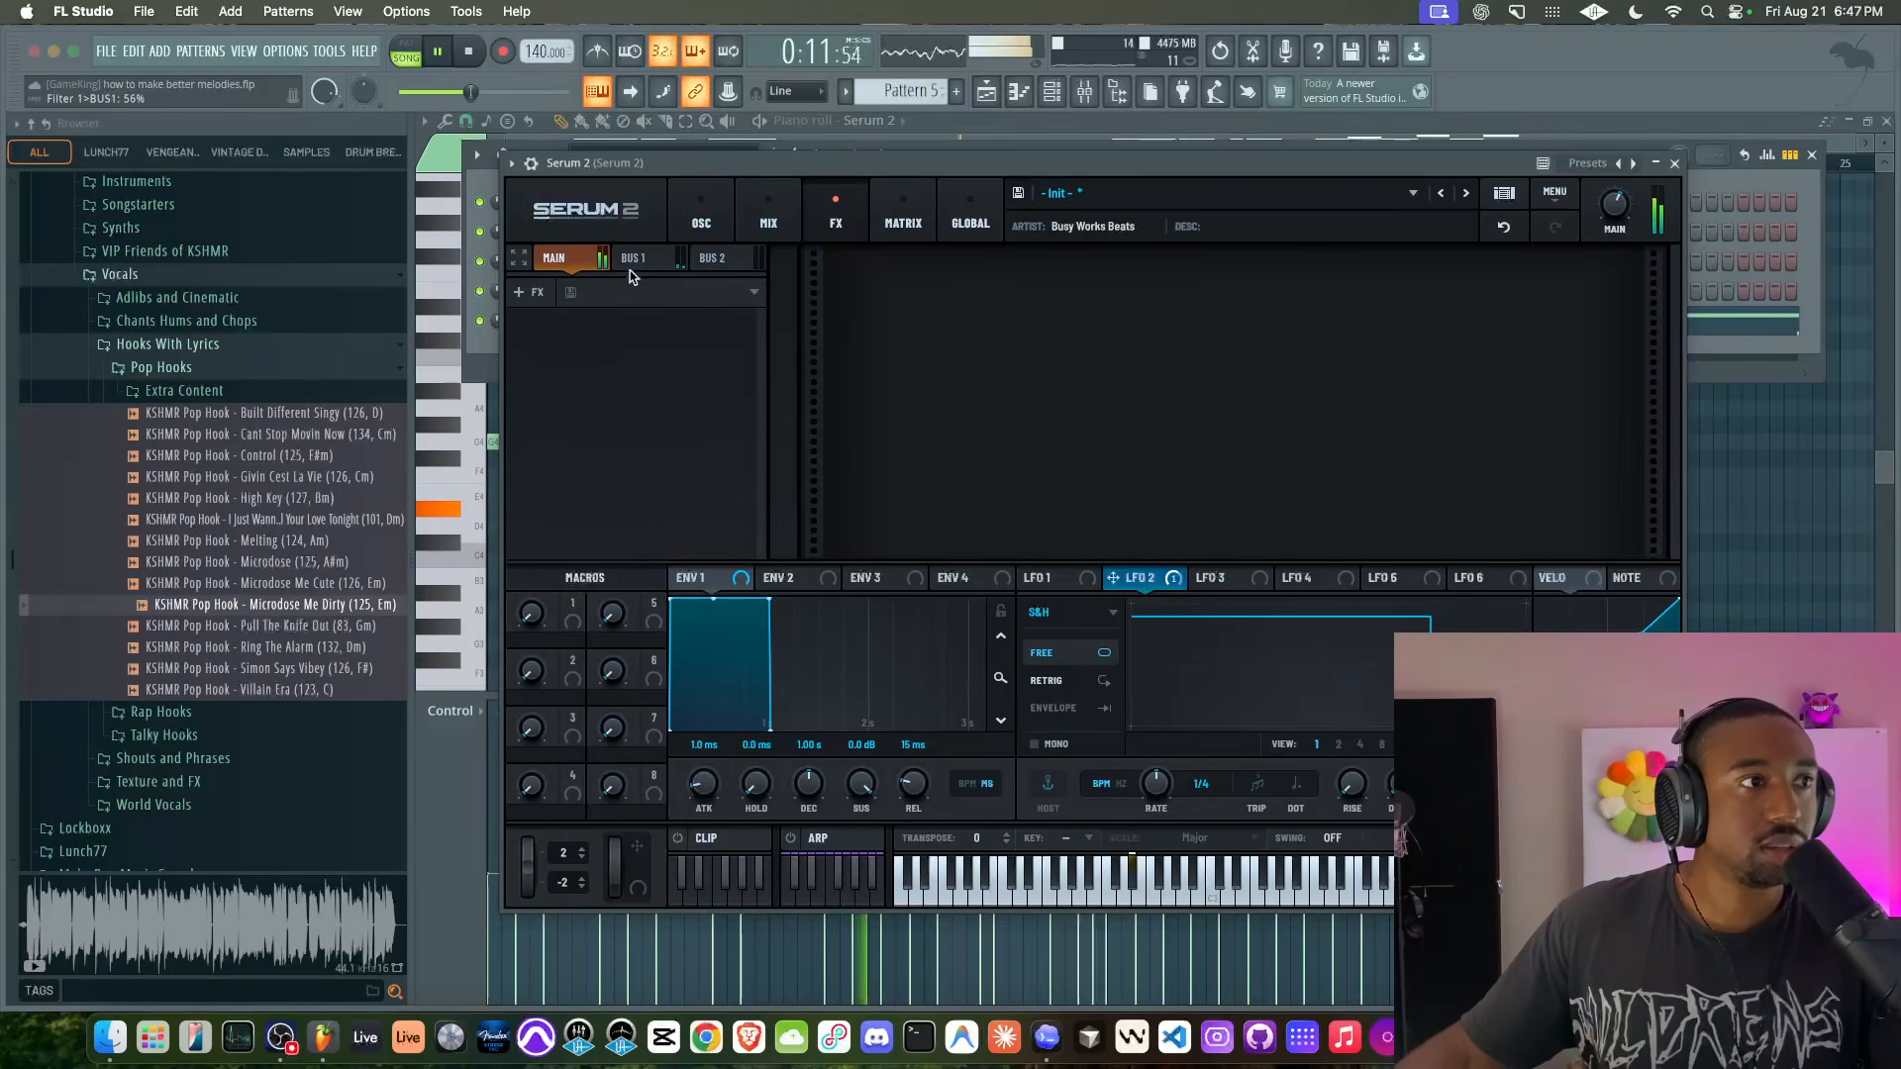
click(528, 293)
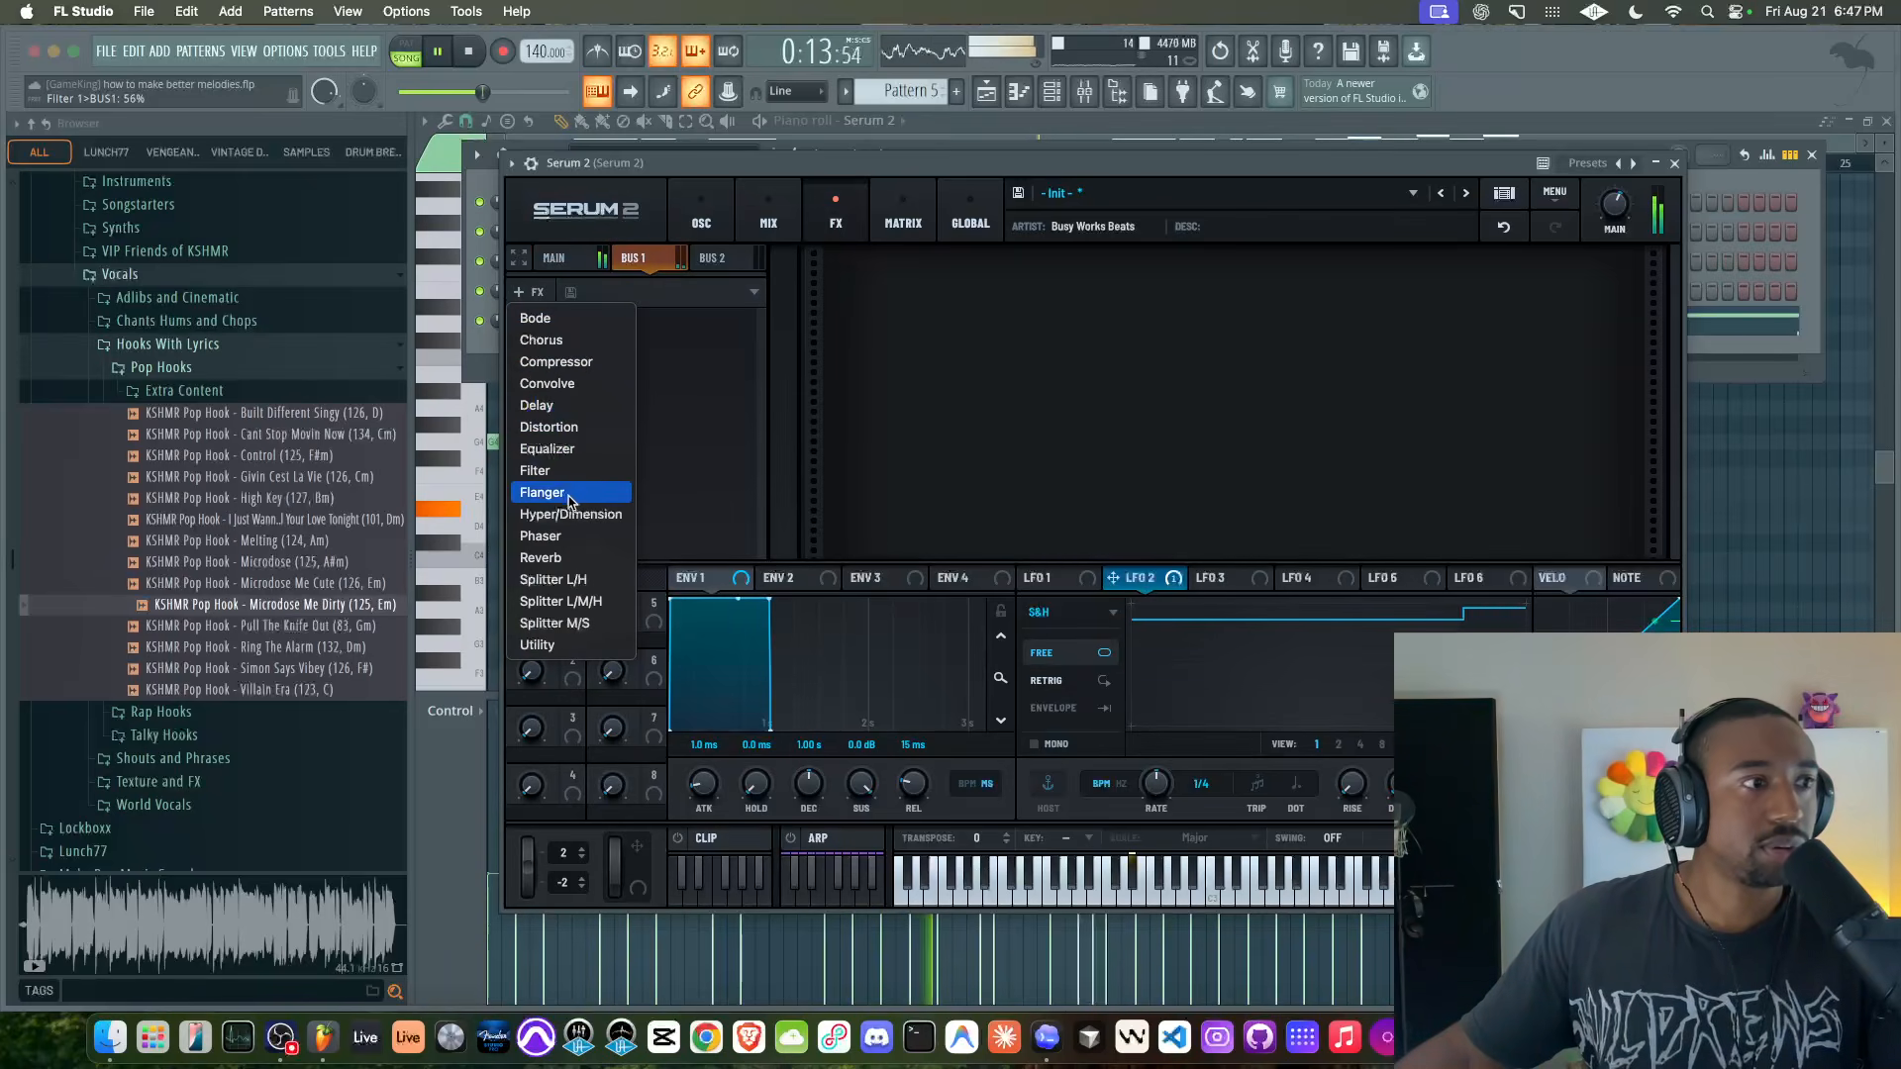
click(542, 558)
click(1023, 326)
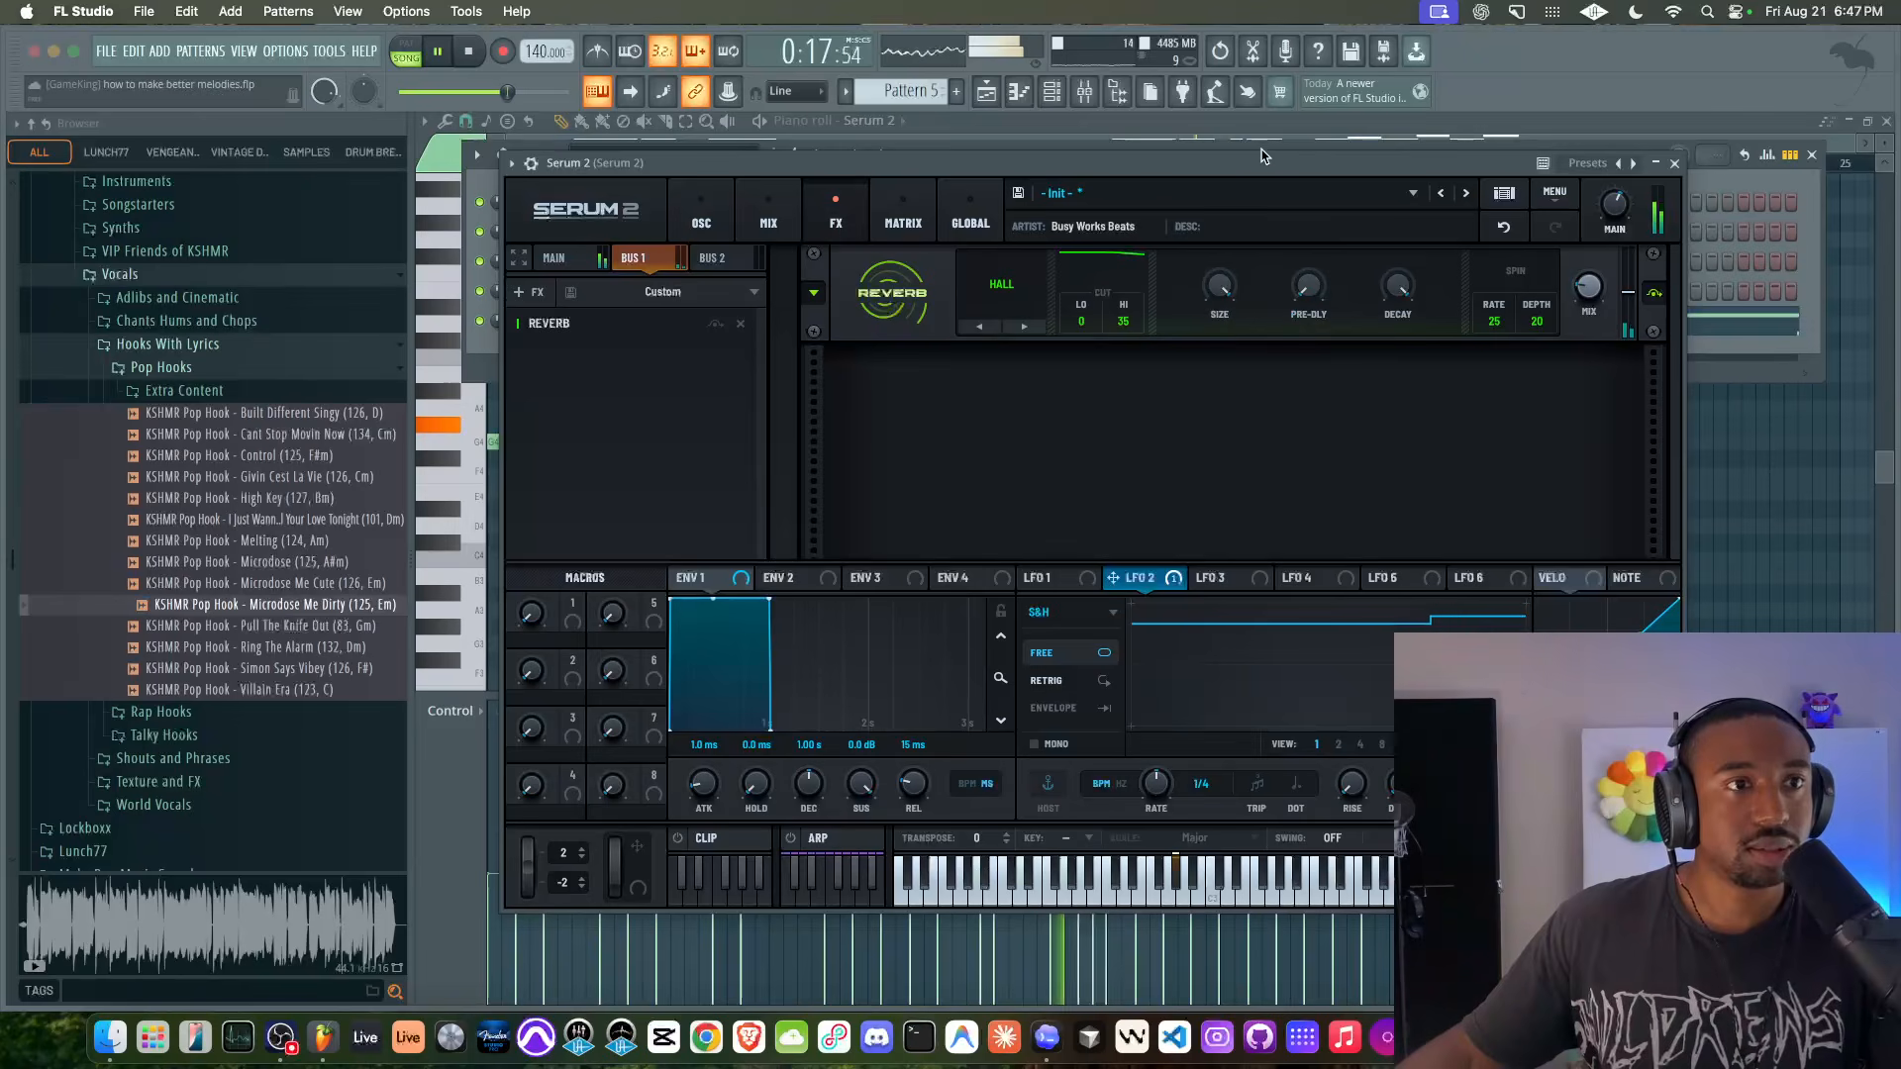
- Remove LFO 2 as the source of the oscillator A octave modulation
click(701, 213)
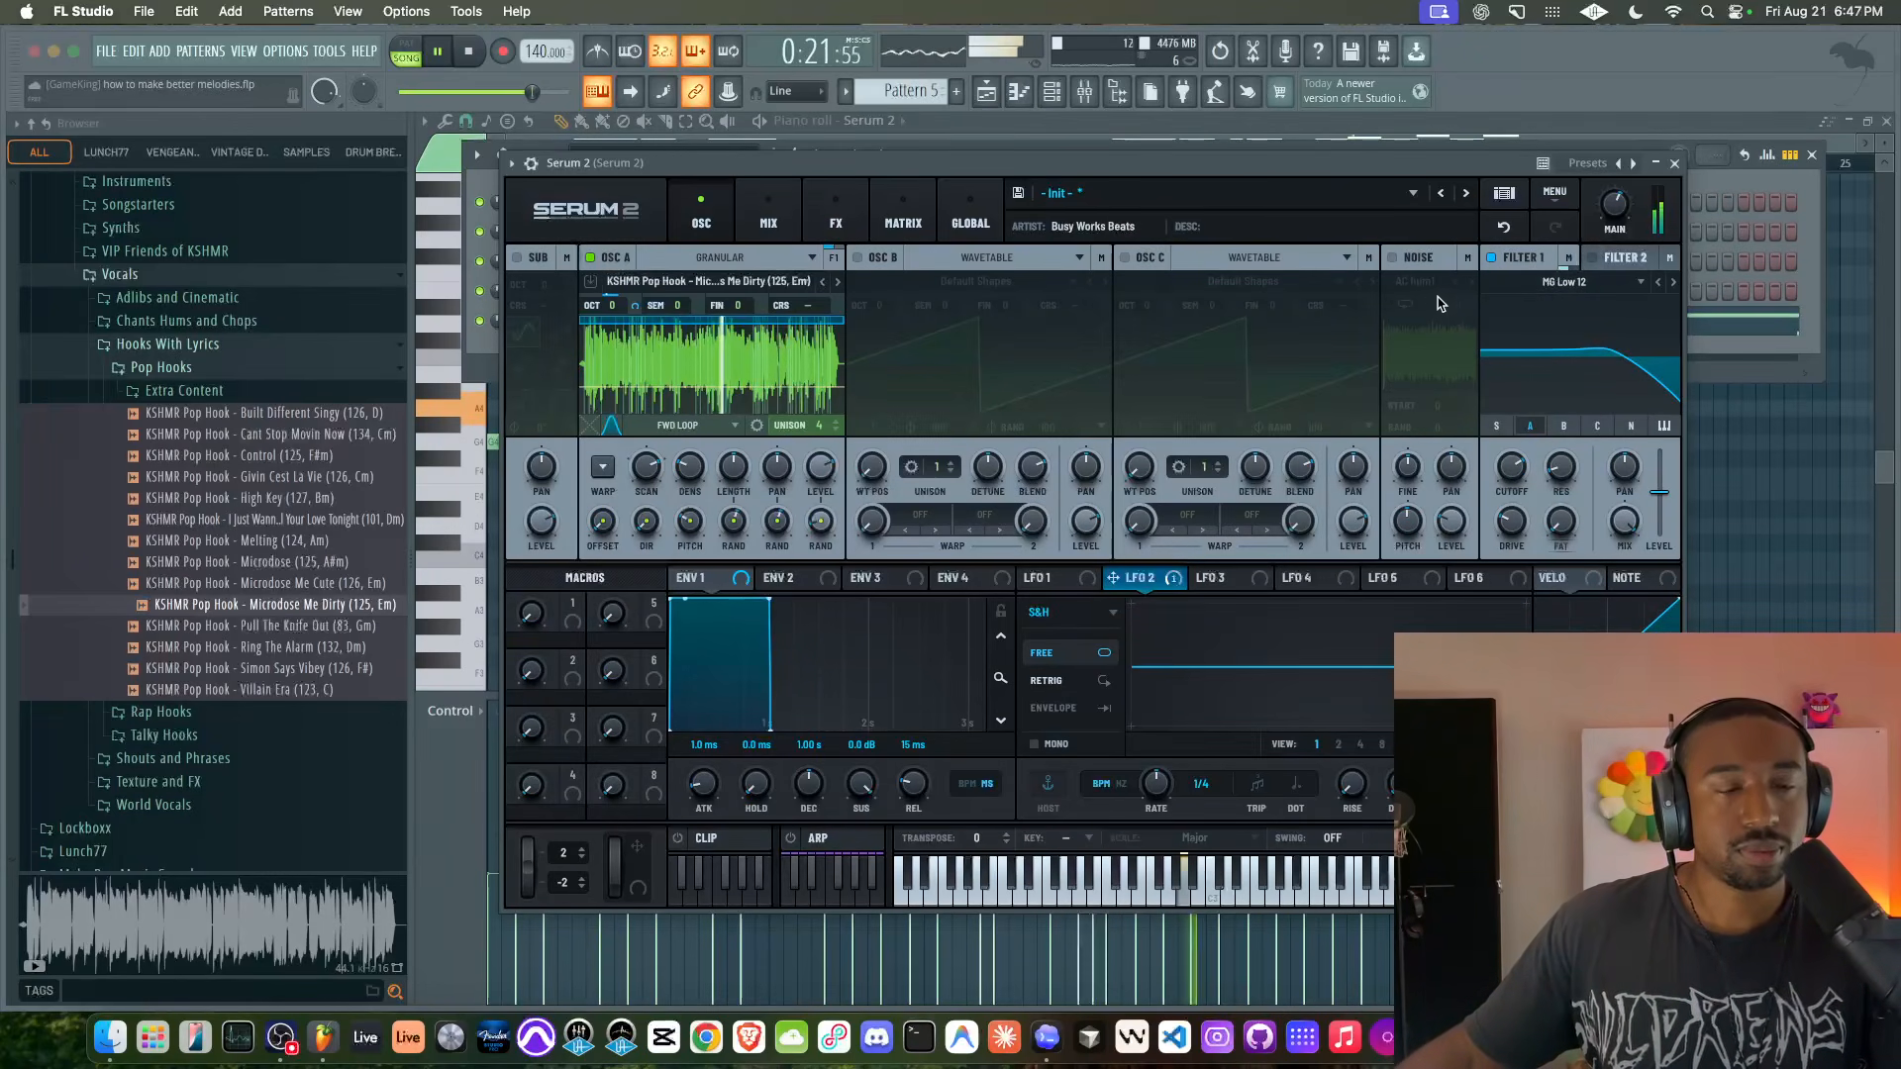
click(893, 214)
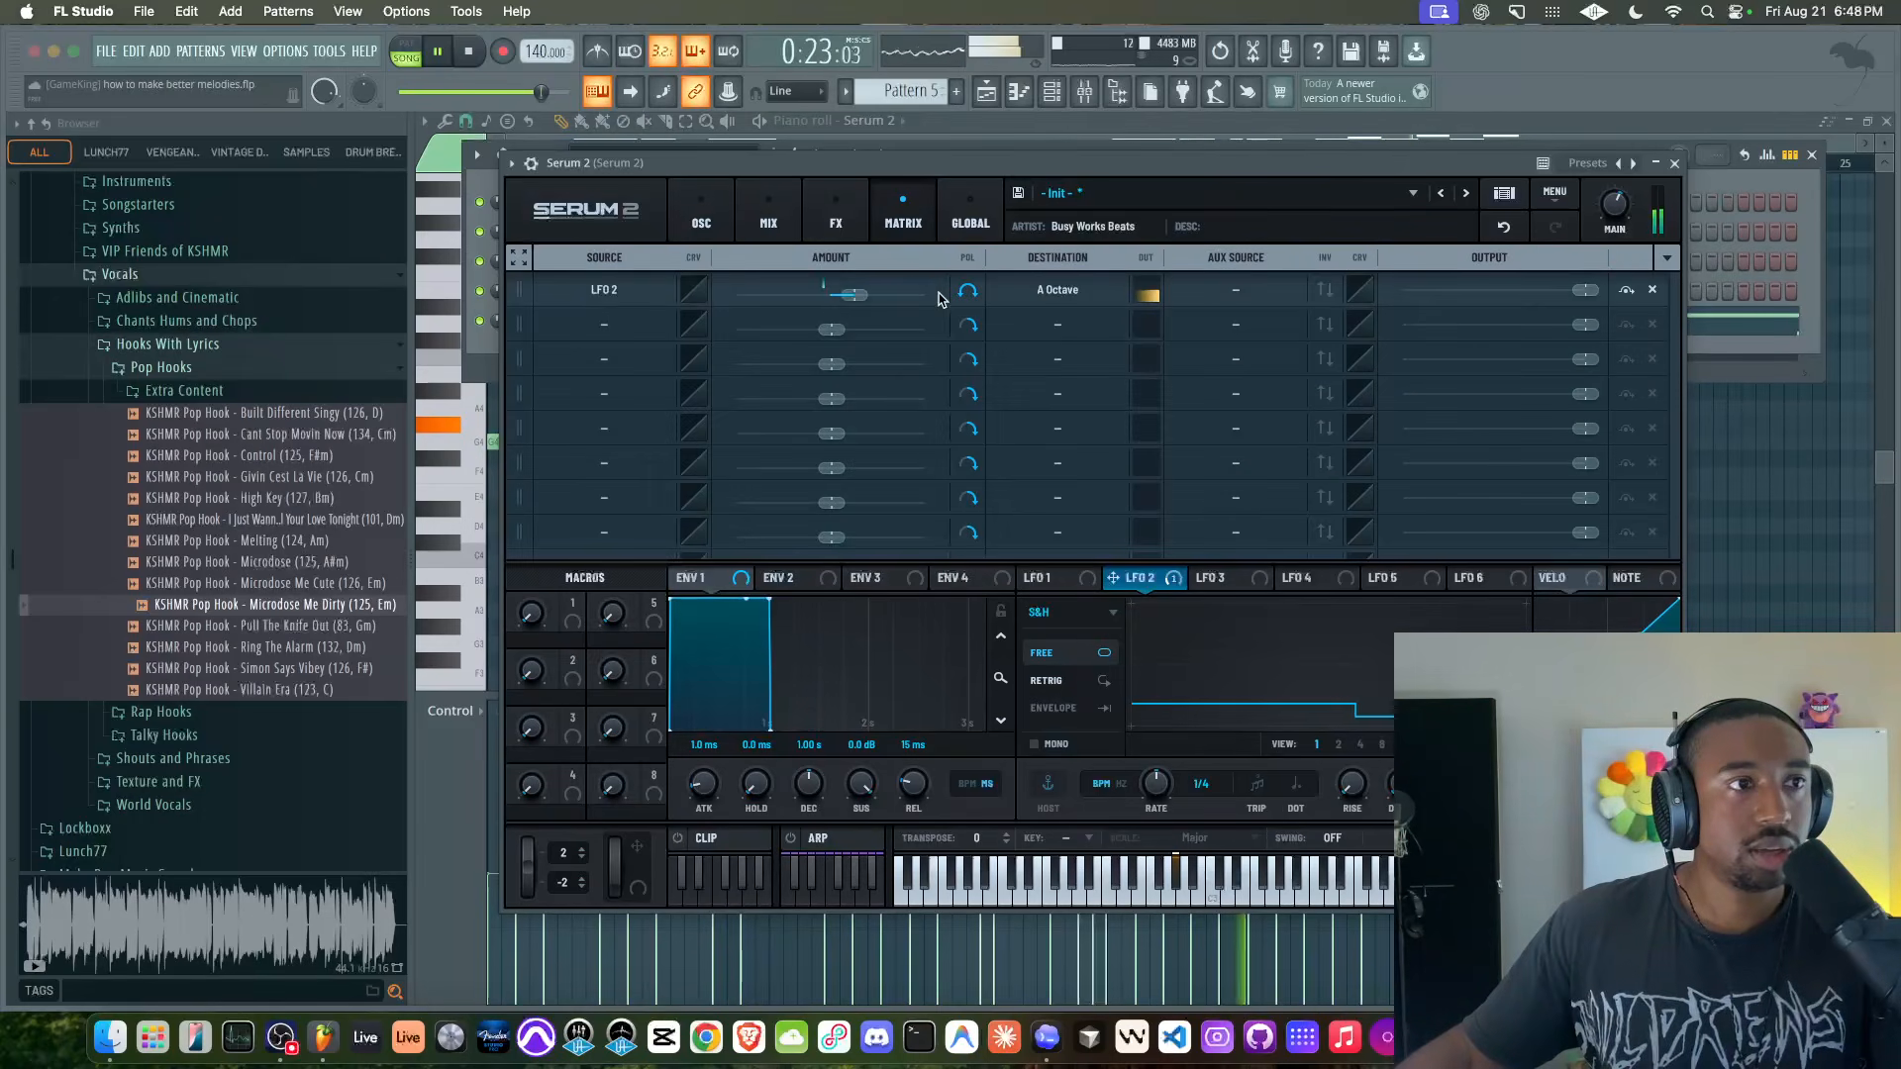
click(663, 292)
click(640, 321)
click(724, 222)
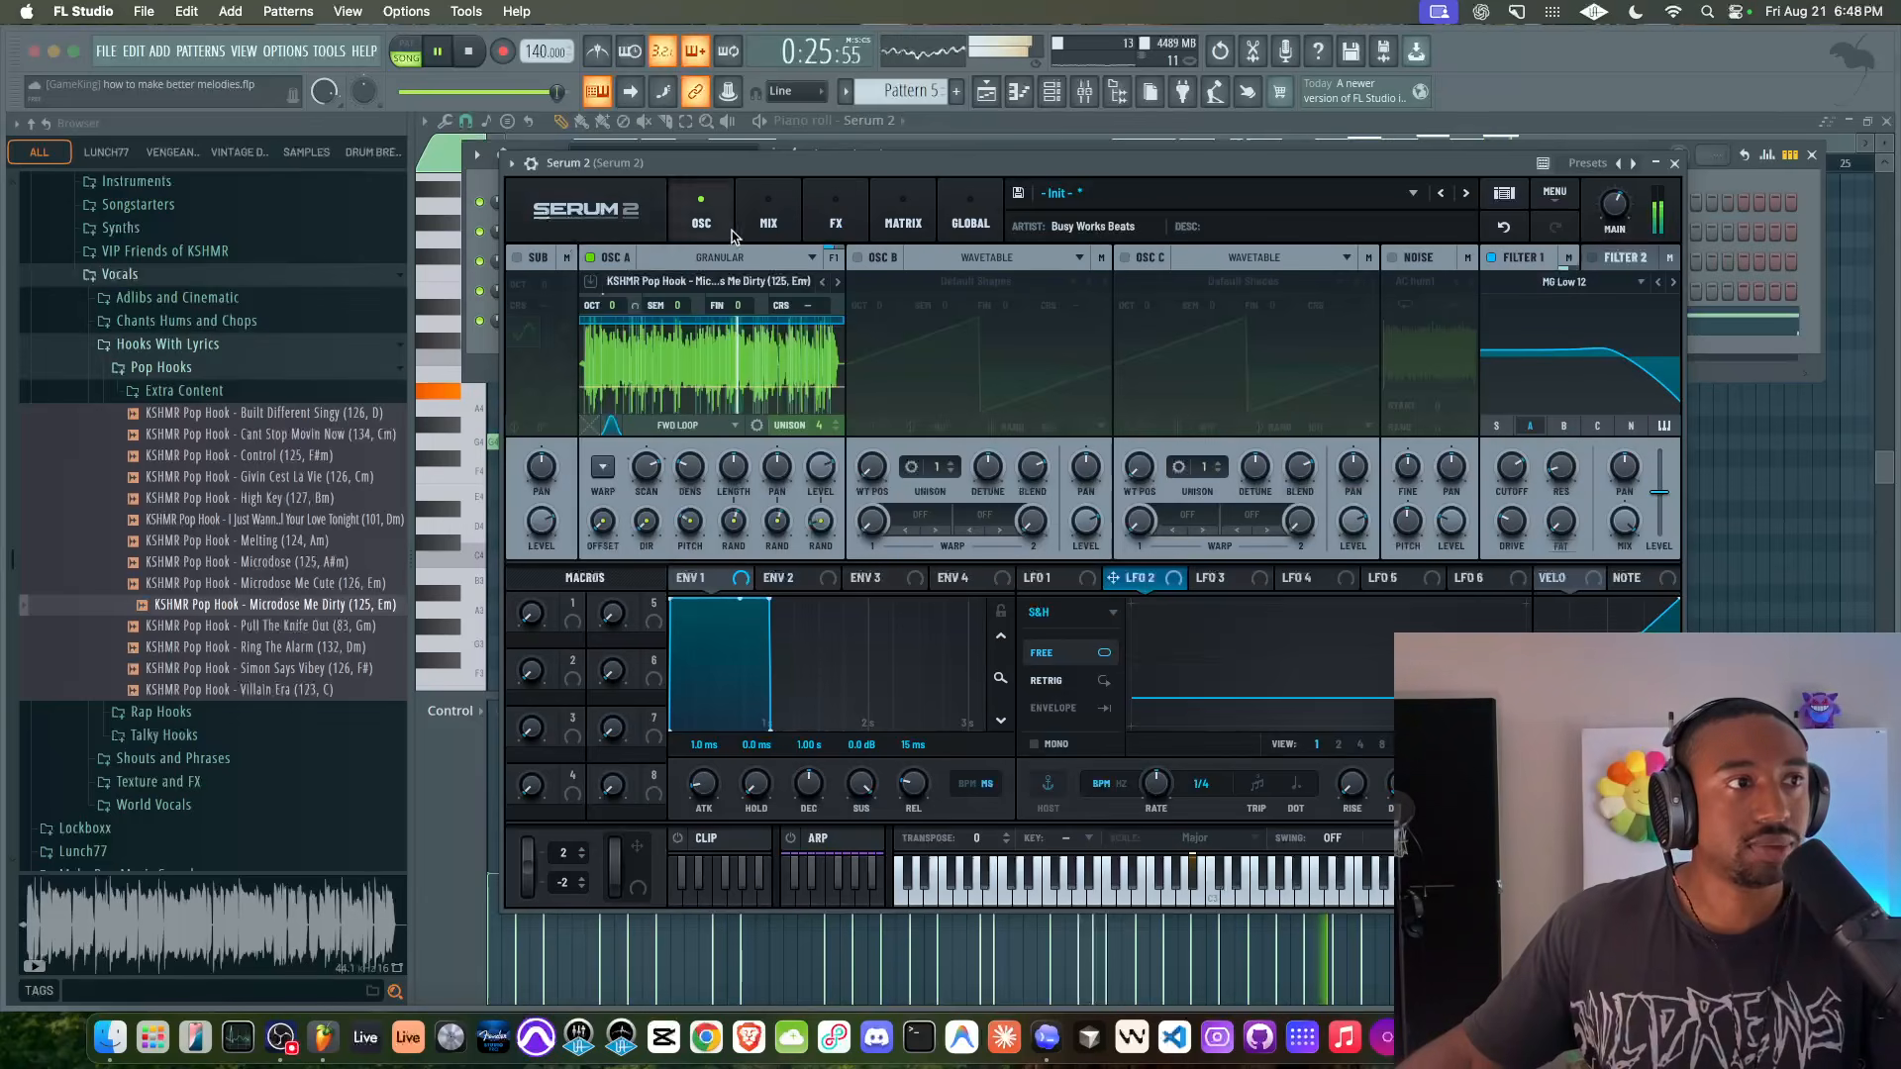
- Raise filter 1's drive slightly and adjust oscillator A's grain randomization, lowering random direction and setting random offset to 40%
drag(1619, 305, 1521, 412)
mouse_move(1511, 522)
mouse_down()
mouse_move(1511, 464)
mouse_move(1514, 517)
mouse_up()
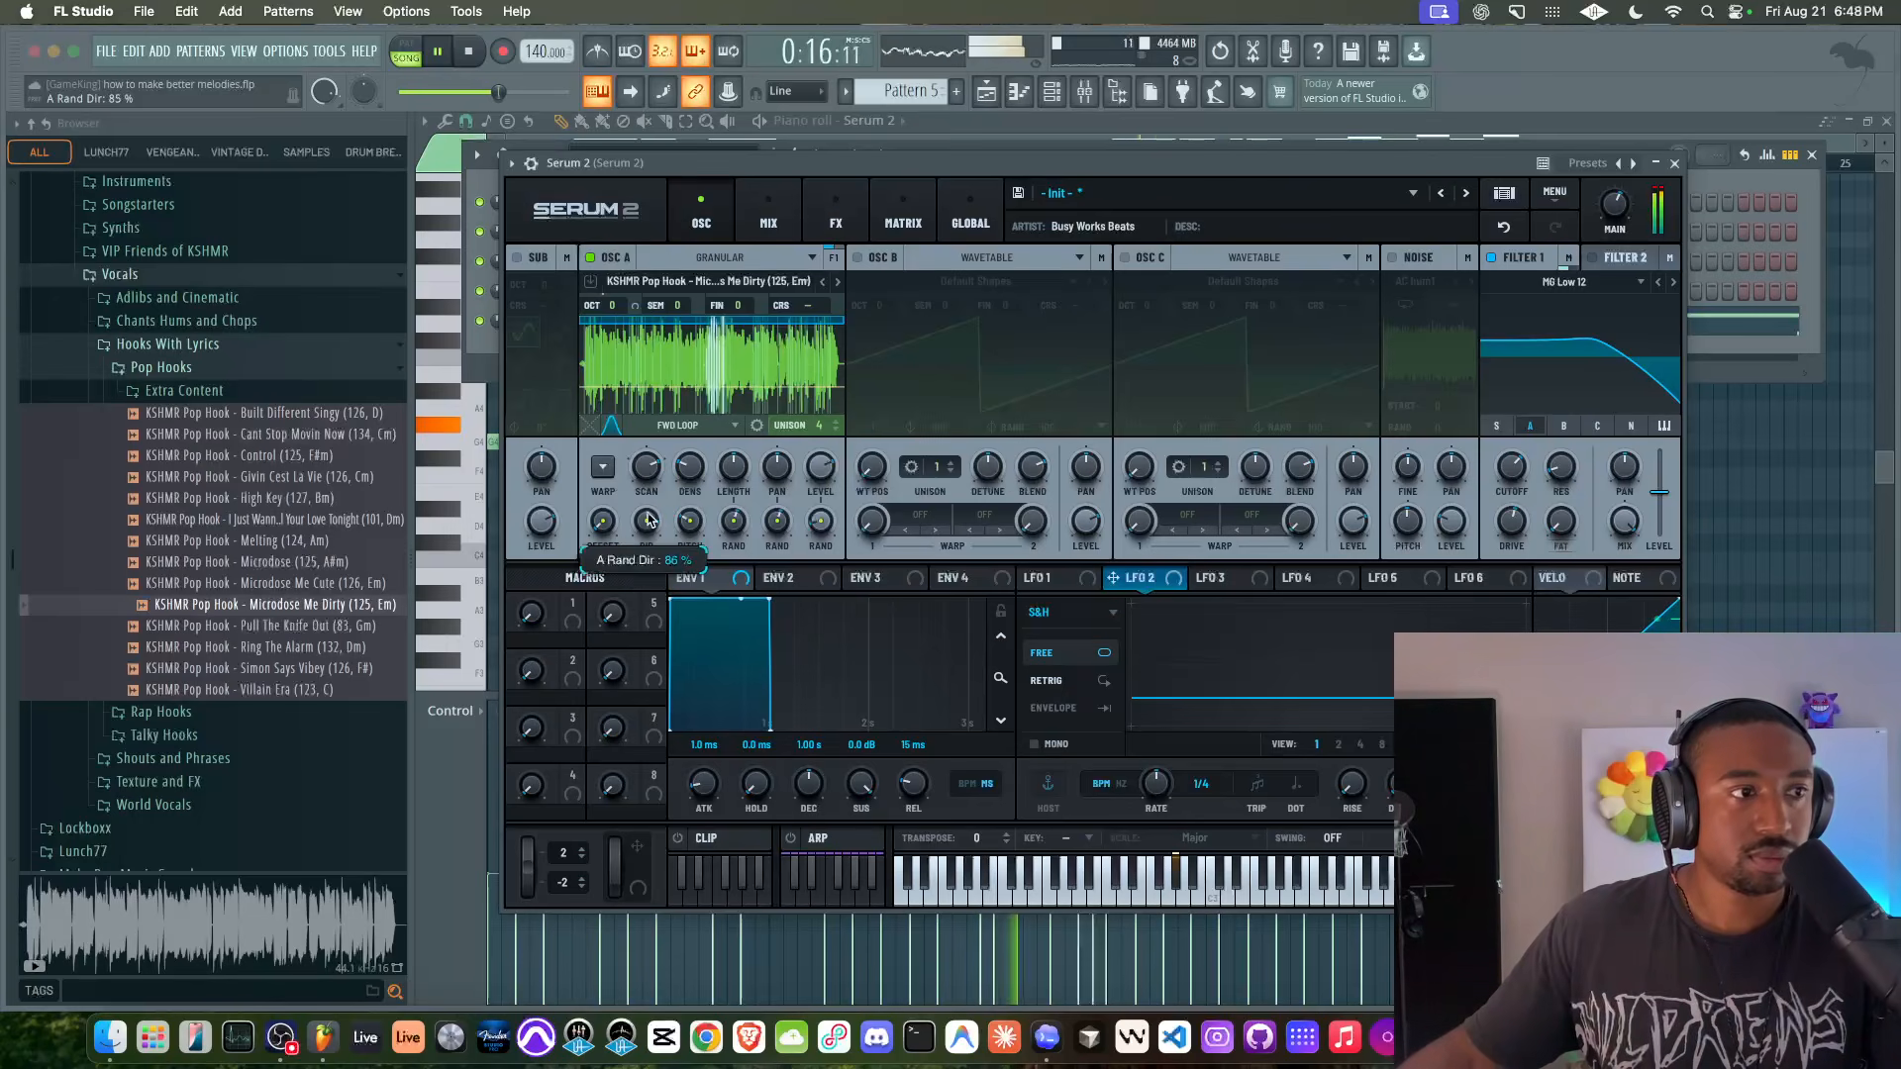
drag(649, 521, 650, 724)
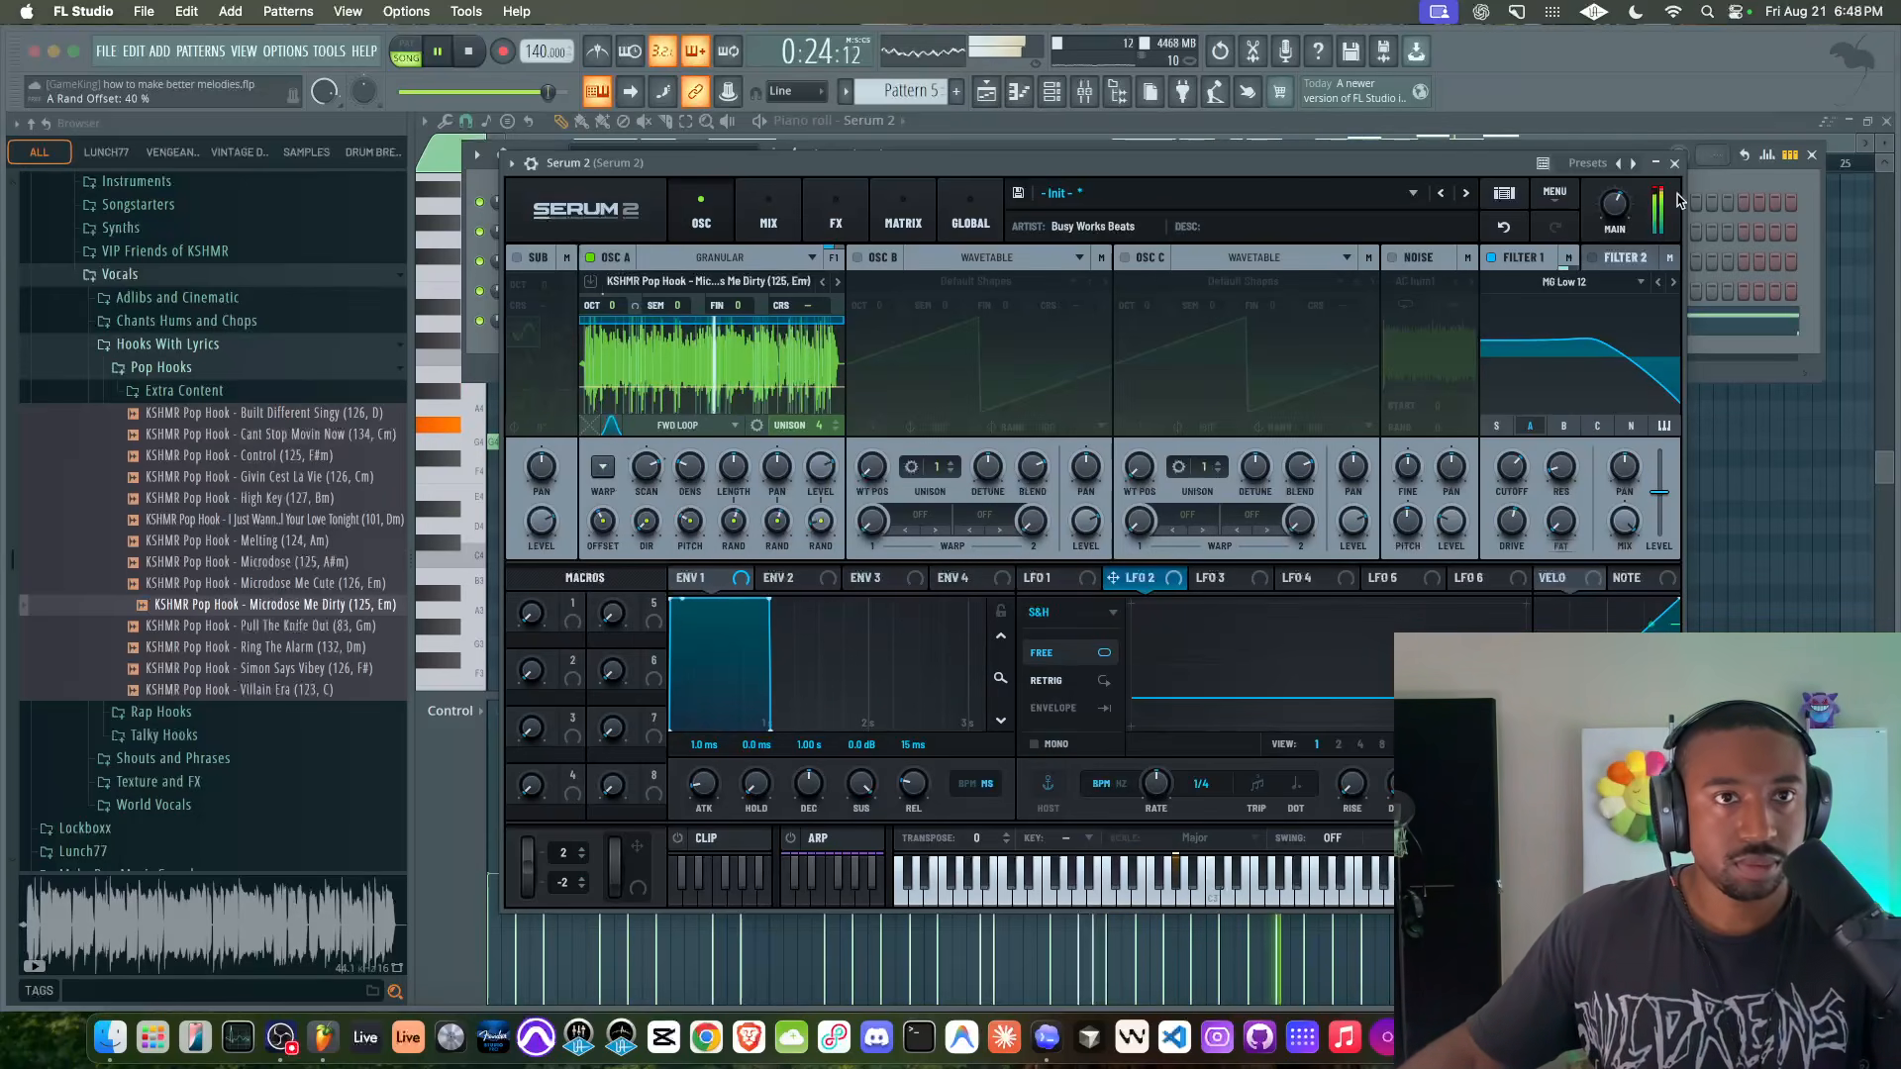
- Close the synth and raise the Serum 2 mixer track's volume slightly while listening to the mix
click(1675, 163)
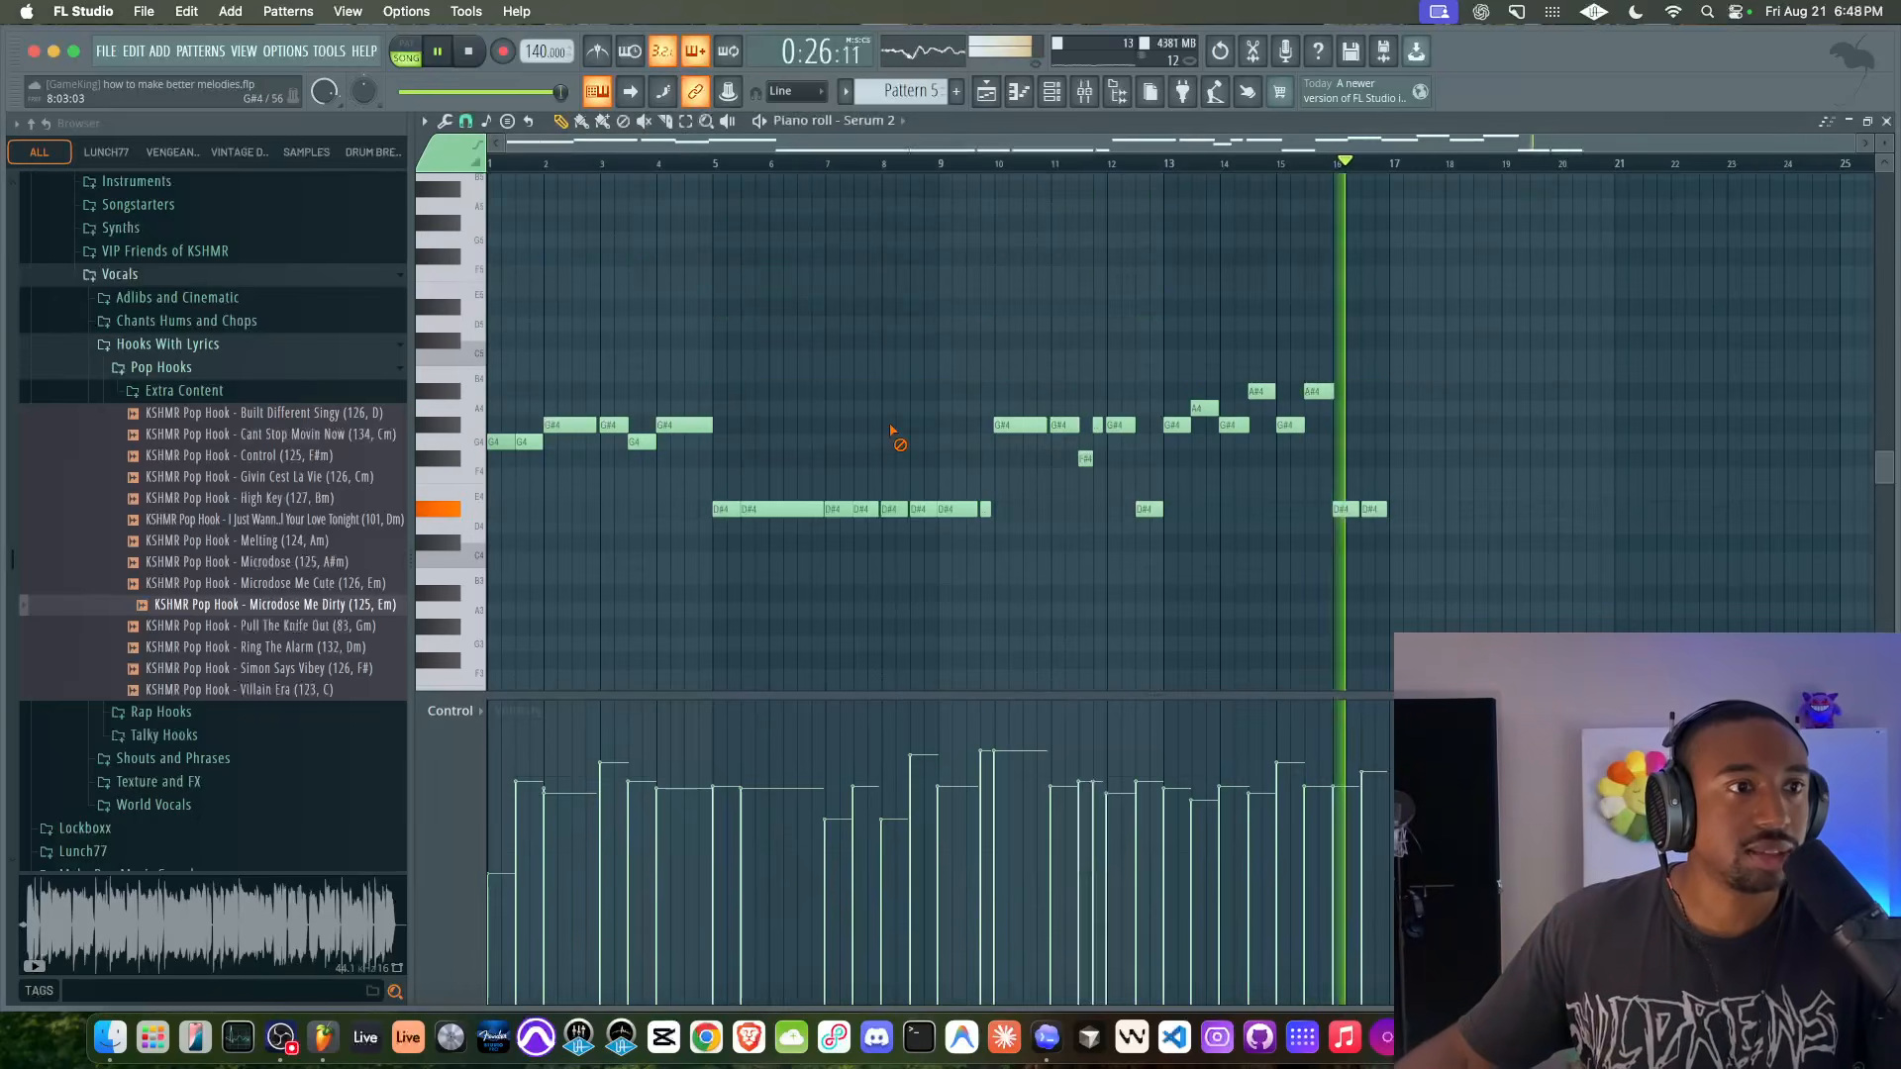
key(F9)
drag(1008, 554, 1007, 548)
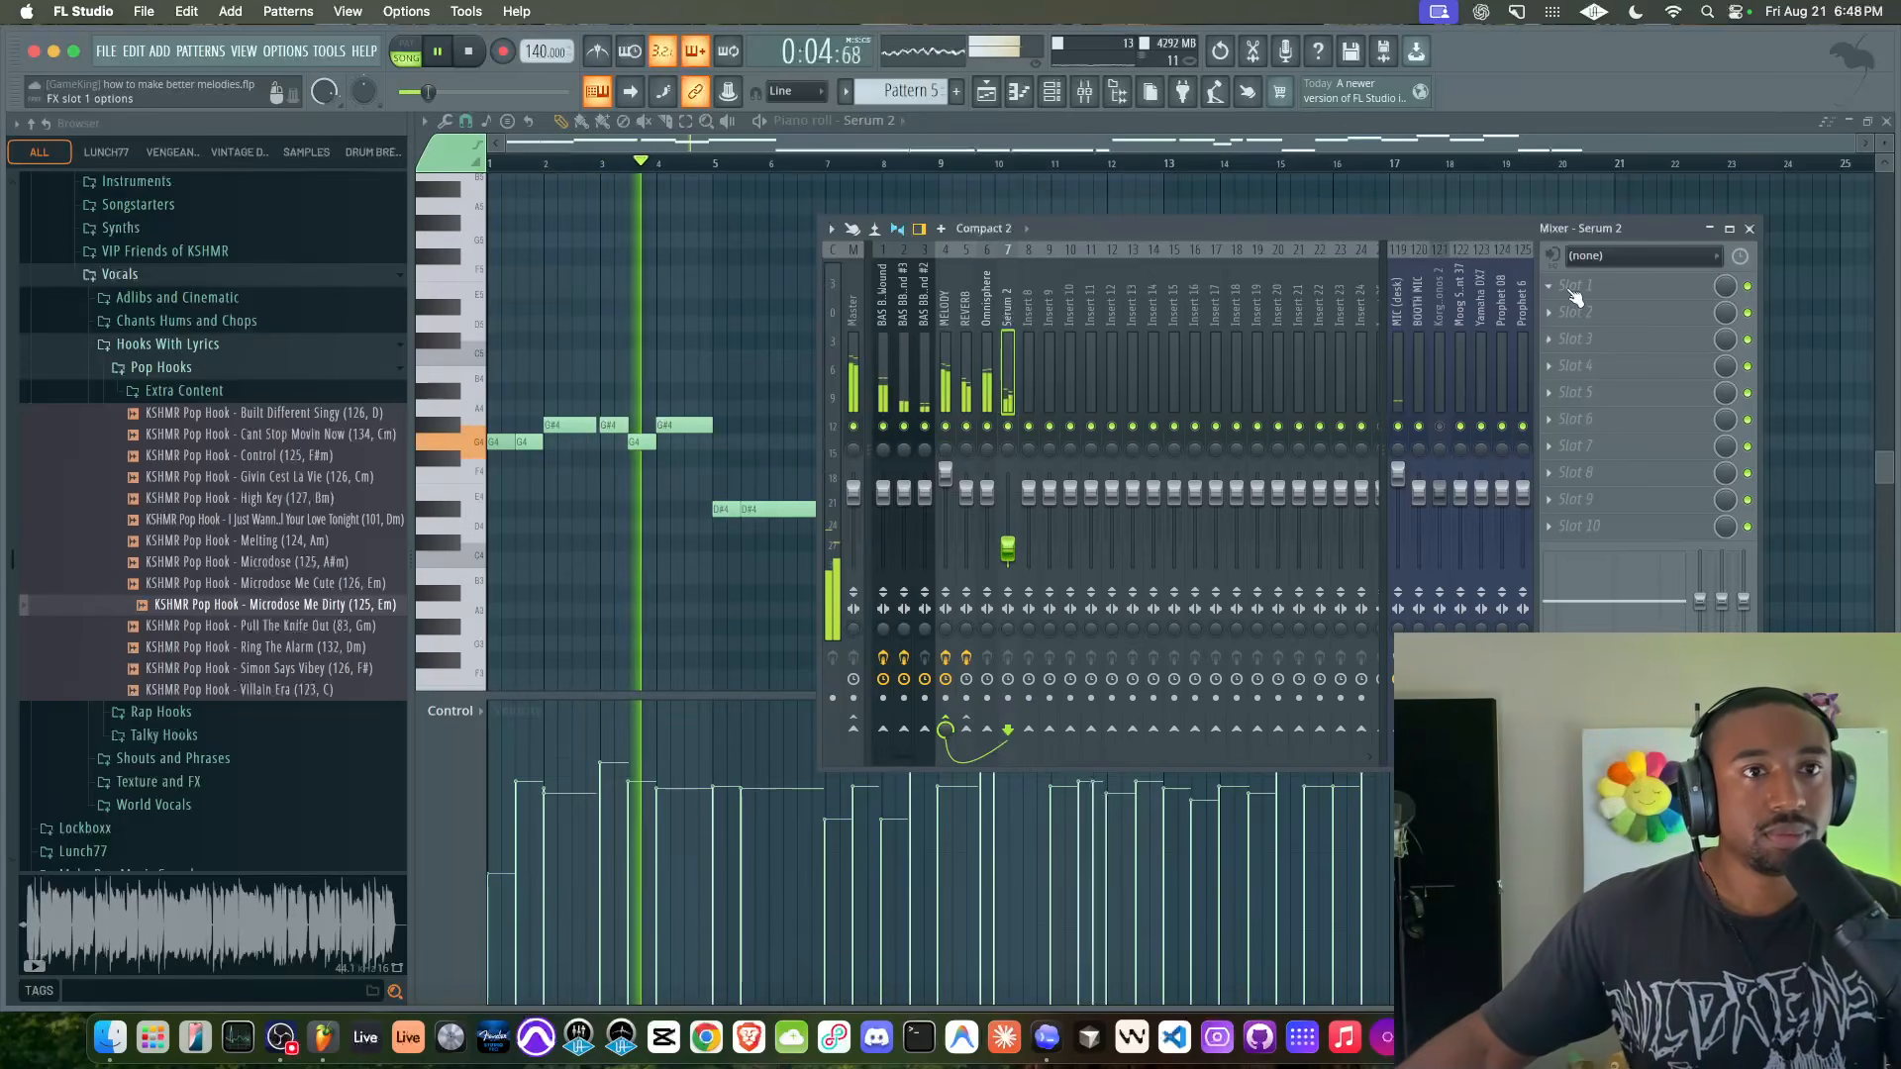
- Try the Kickstart 2 effect in the Serum 2 mixer track's first slot and delete it
click(1576, 297)
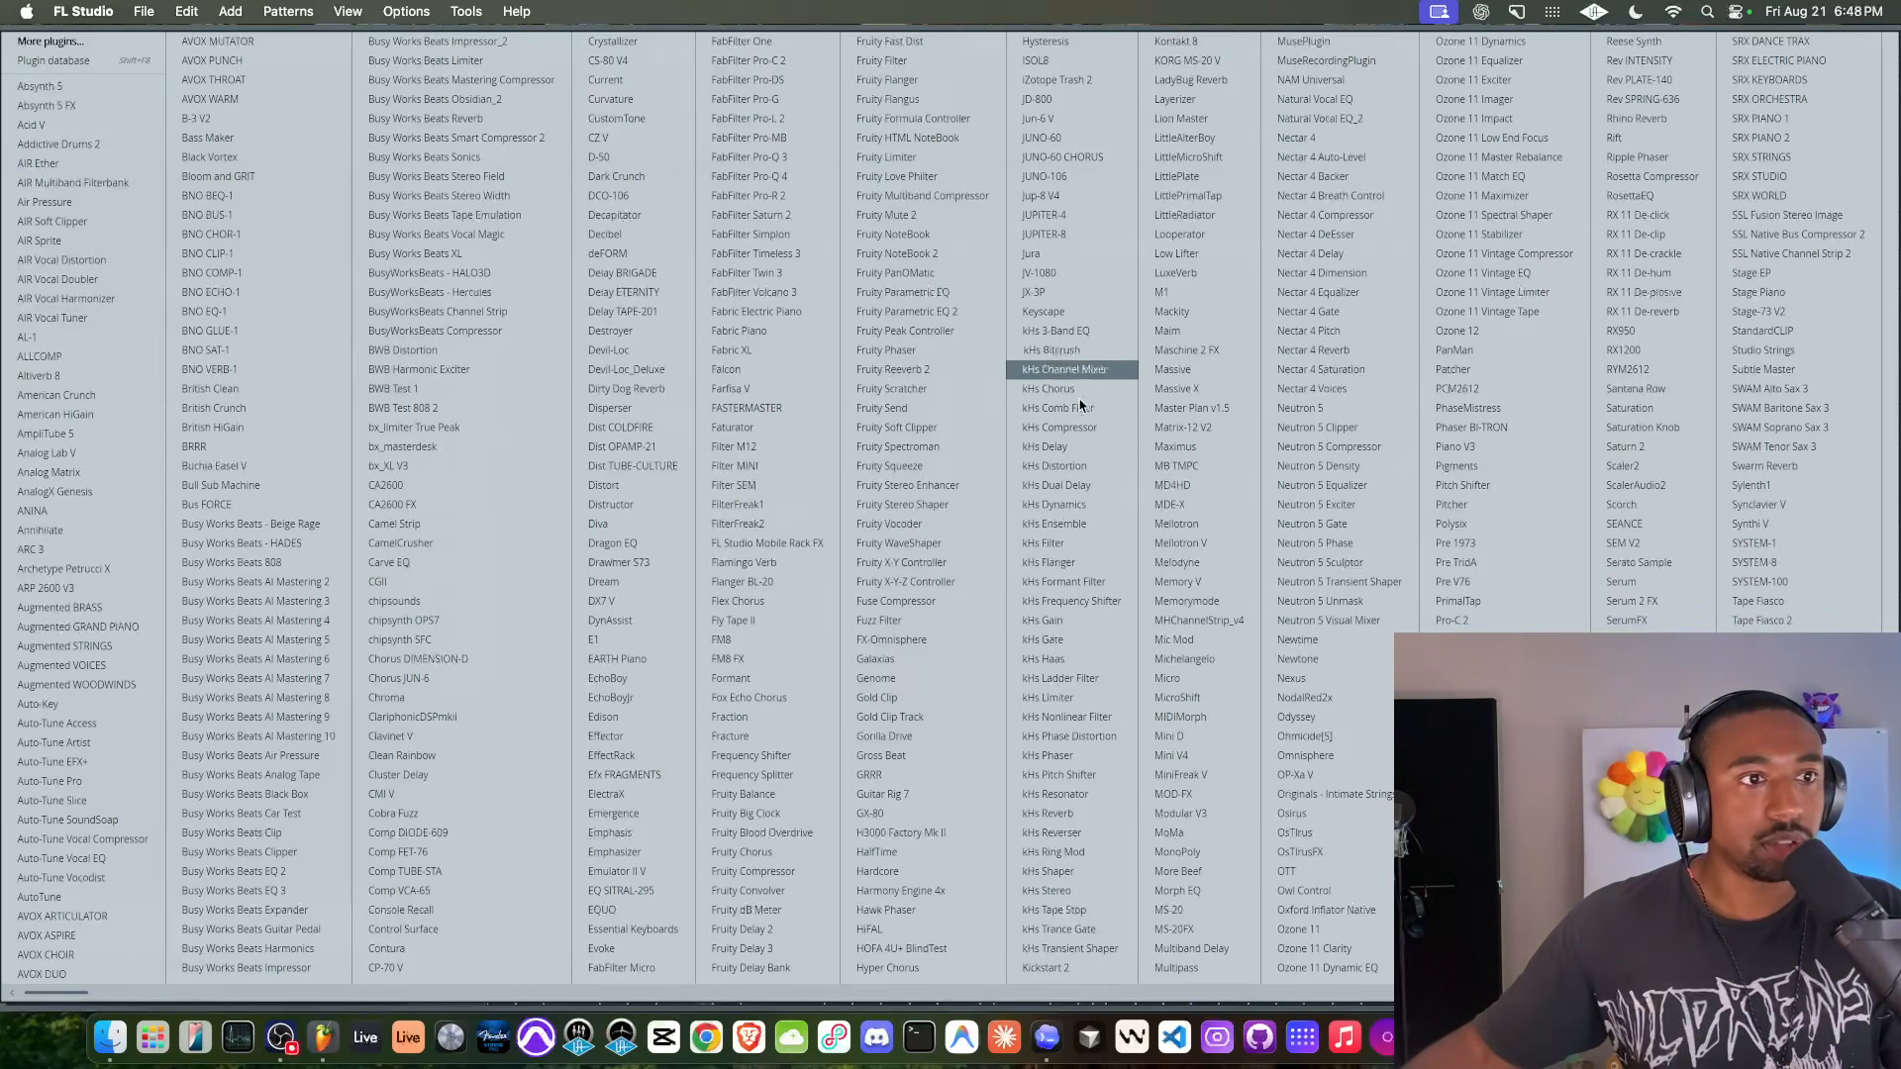
click(1062, 966)
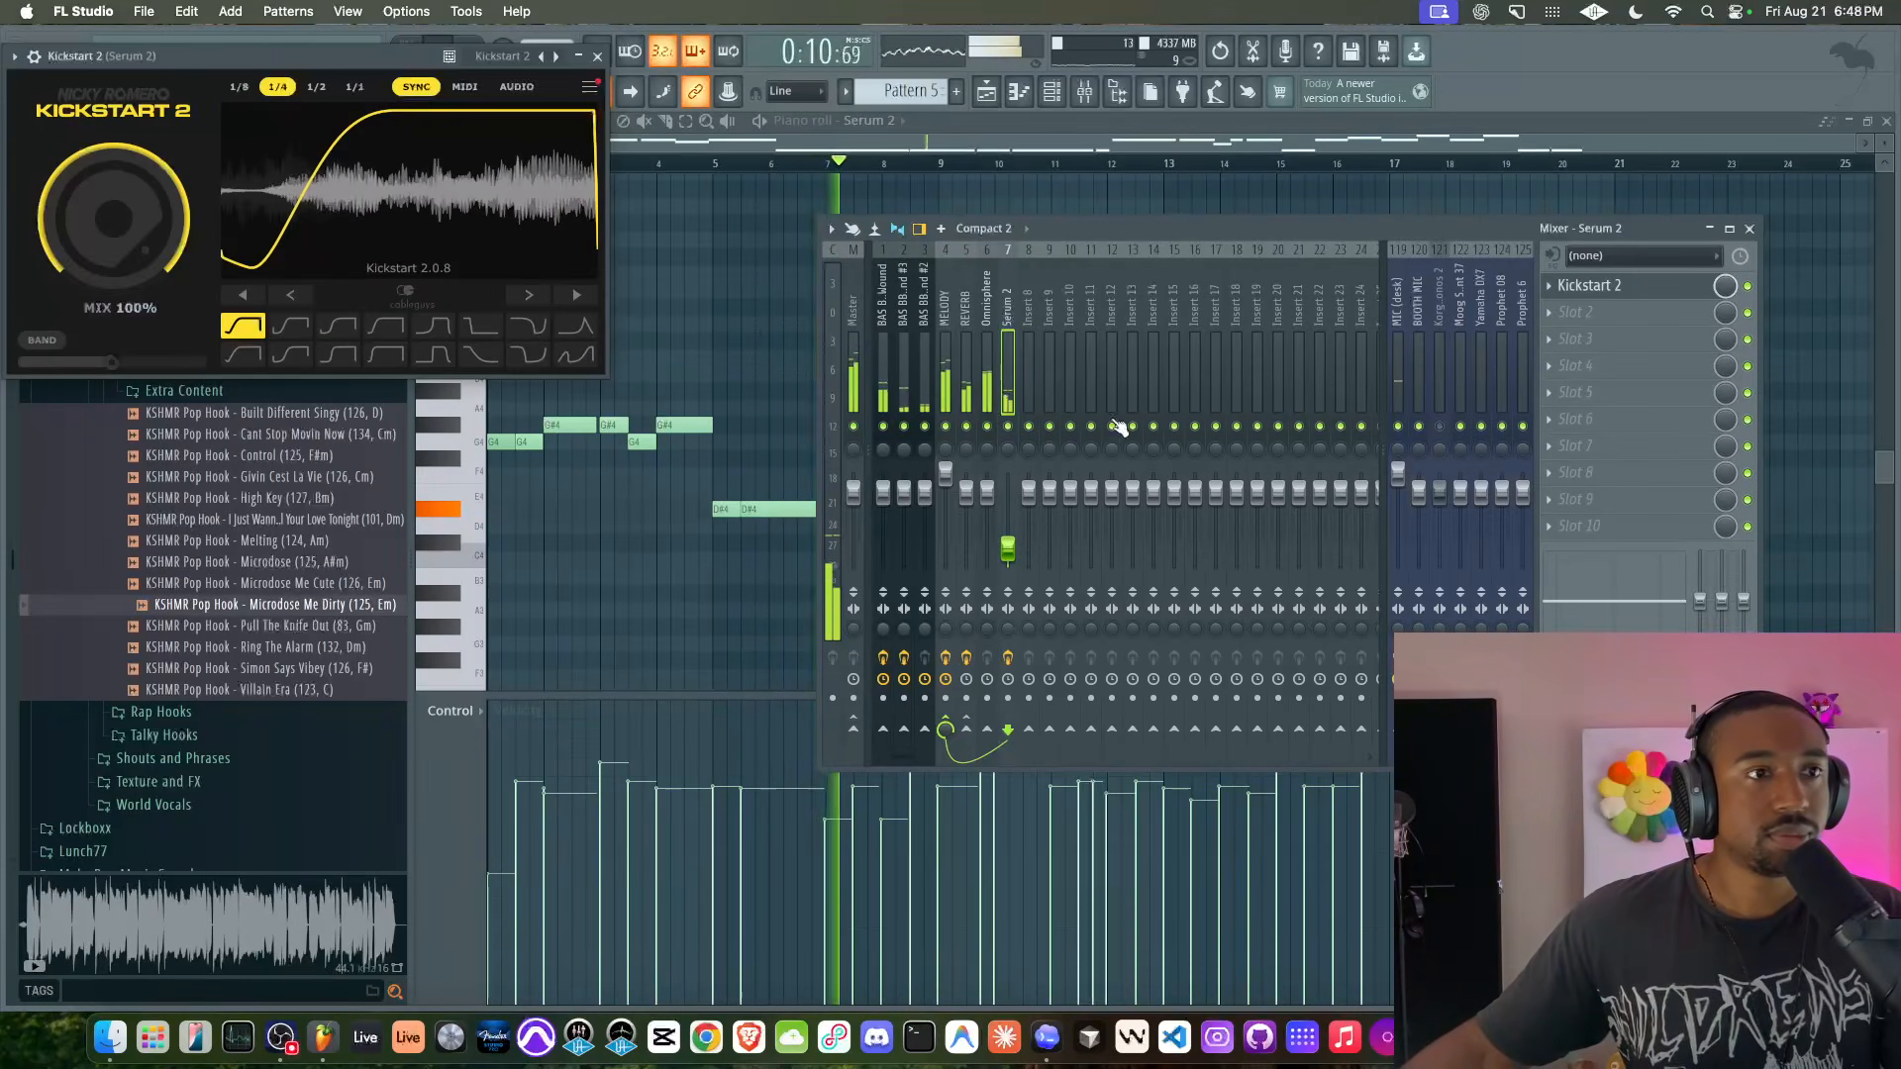
click(1549, 288)
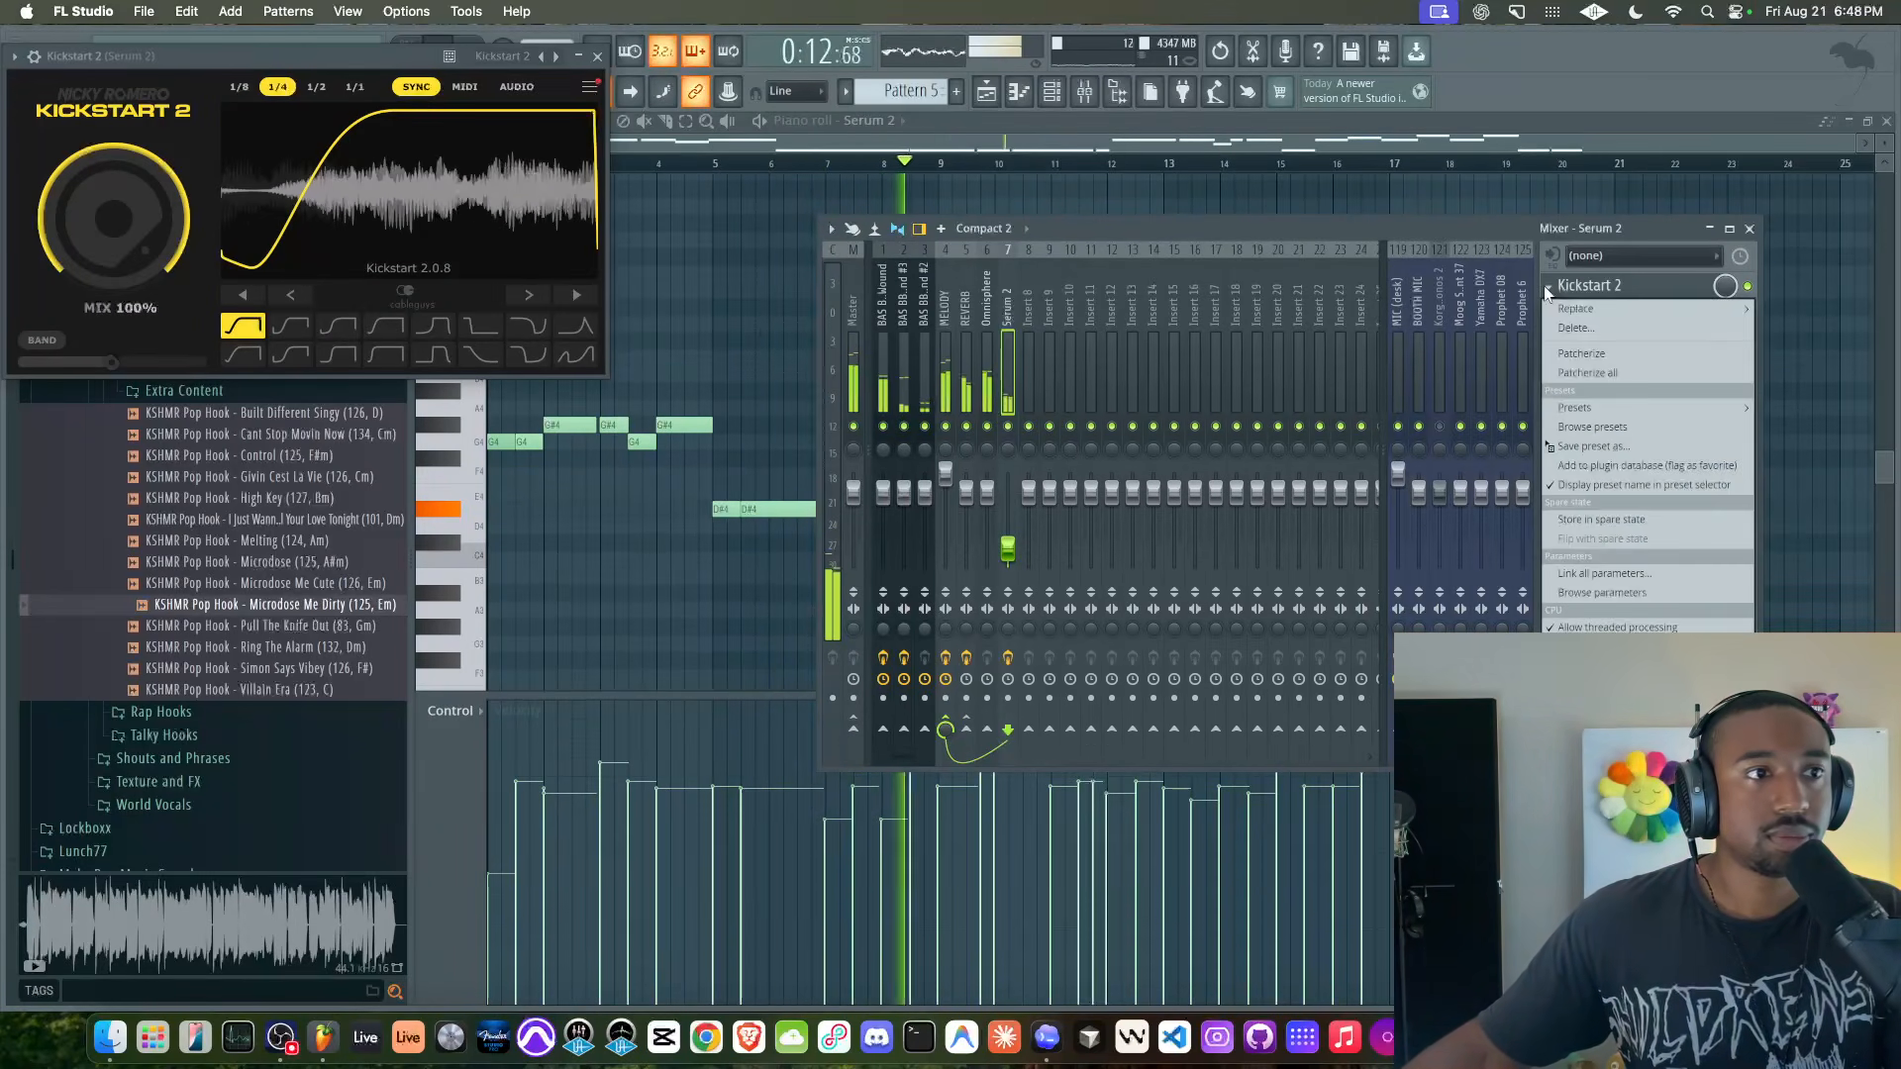
click(1588, 332)
- Lower the Serum 2 mixer track's volume slightly and close the mixer
click(984, 351)
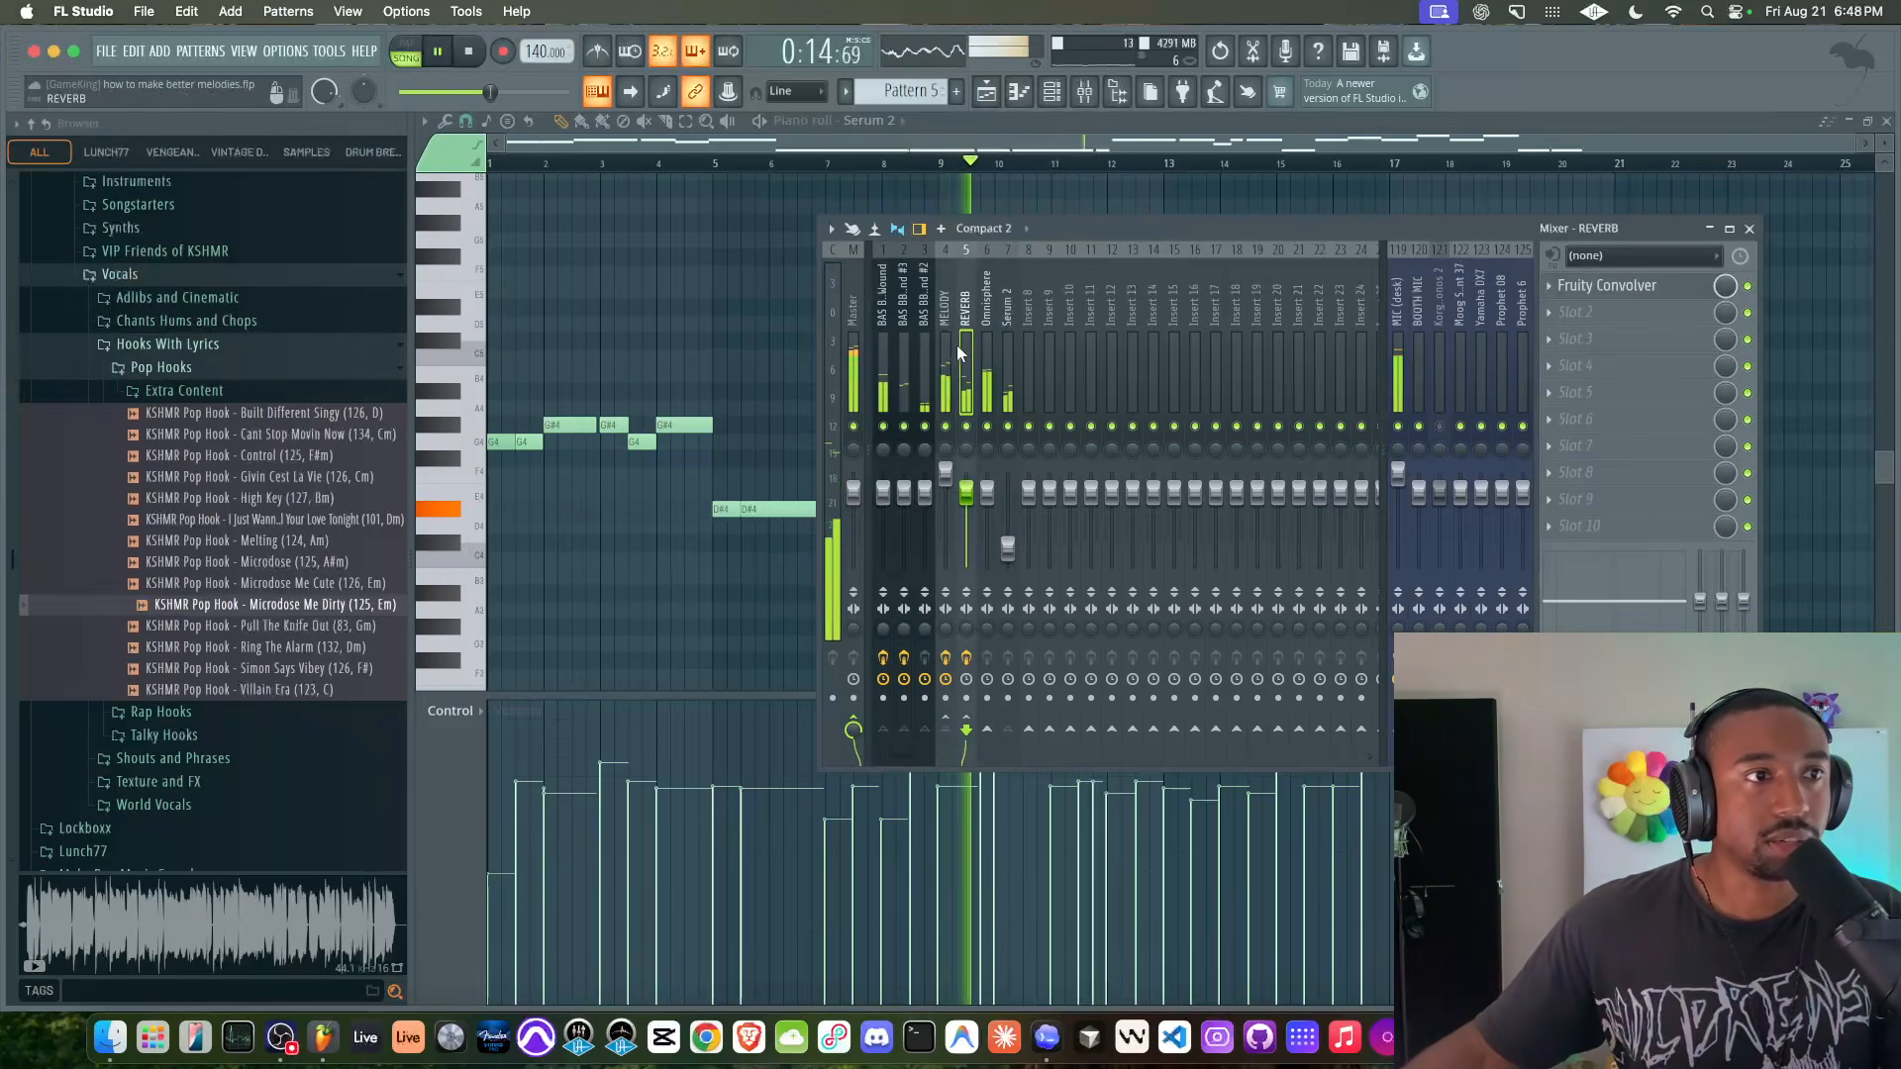
click(945, 361)
drag(1007, 548, 1007, 560)
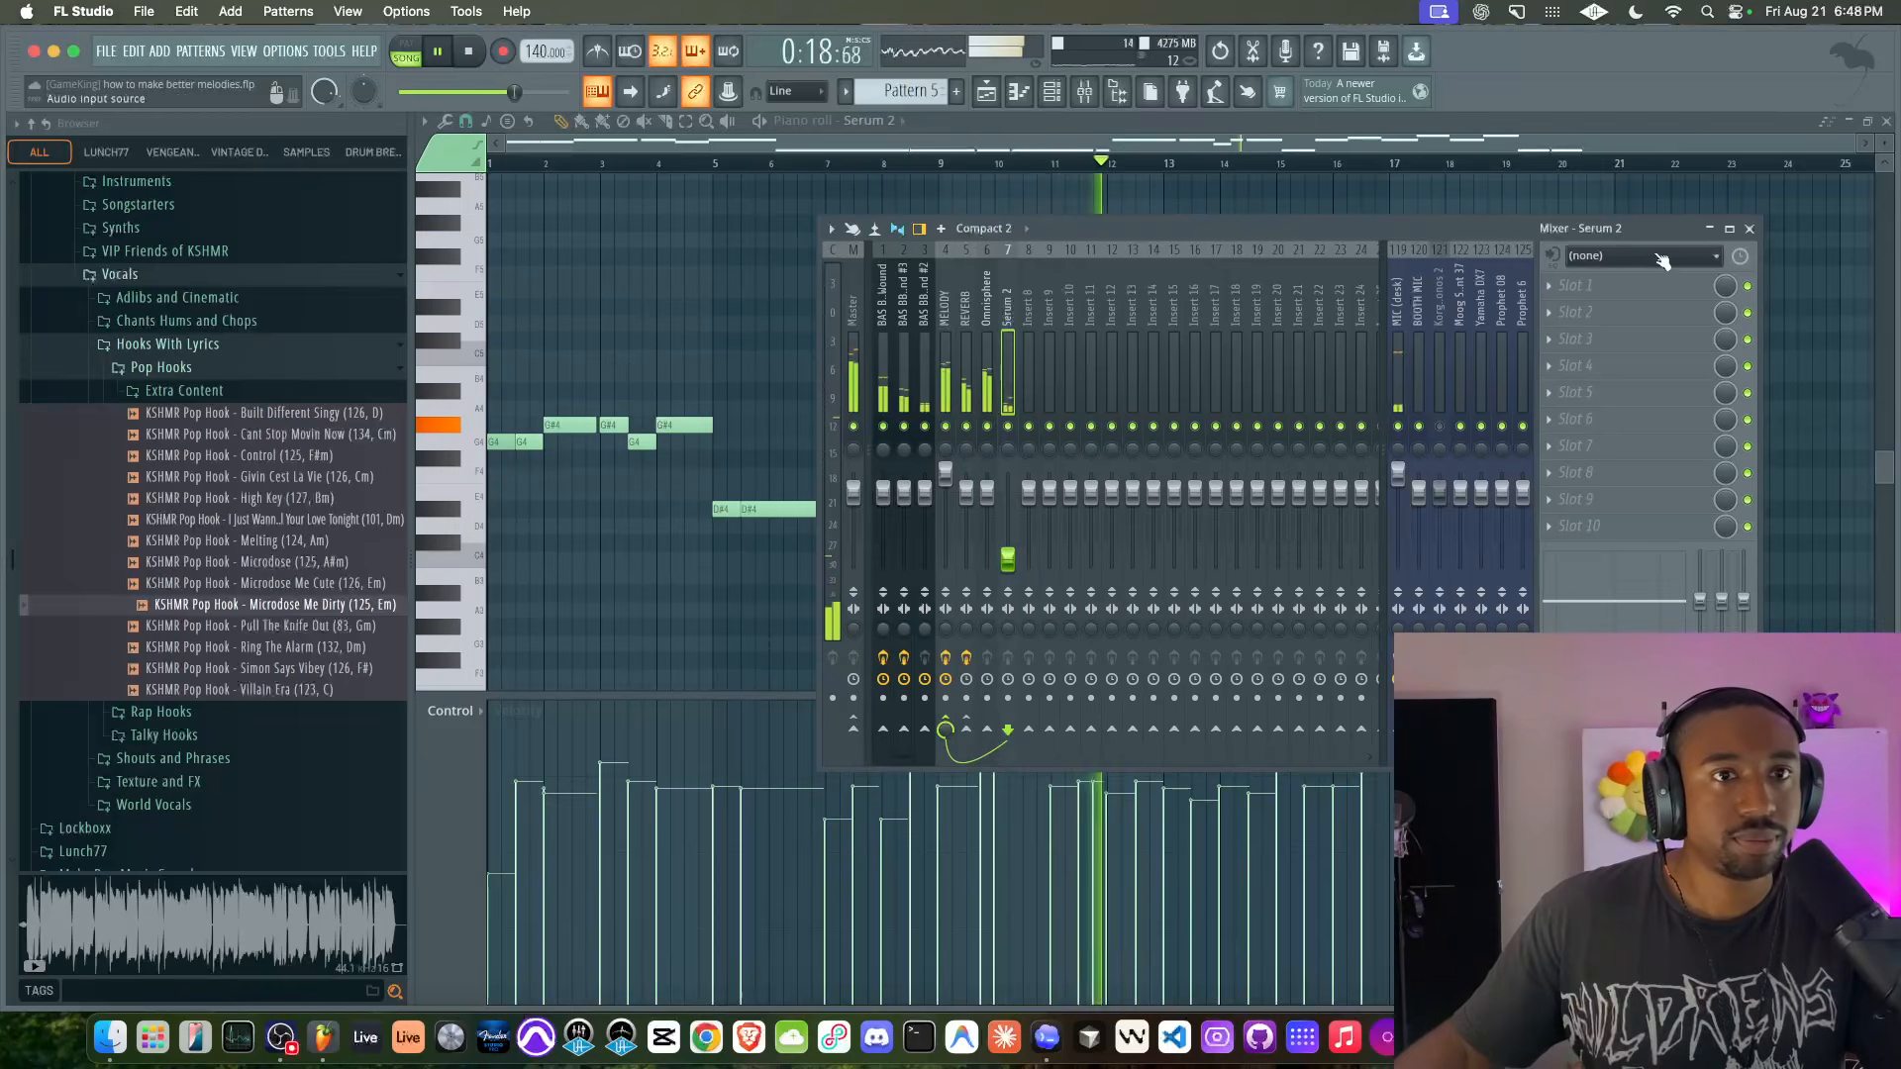
click(1750, 228)
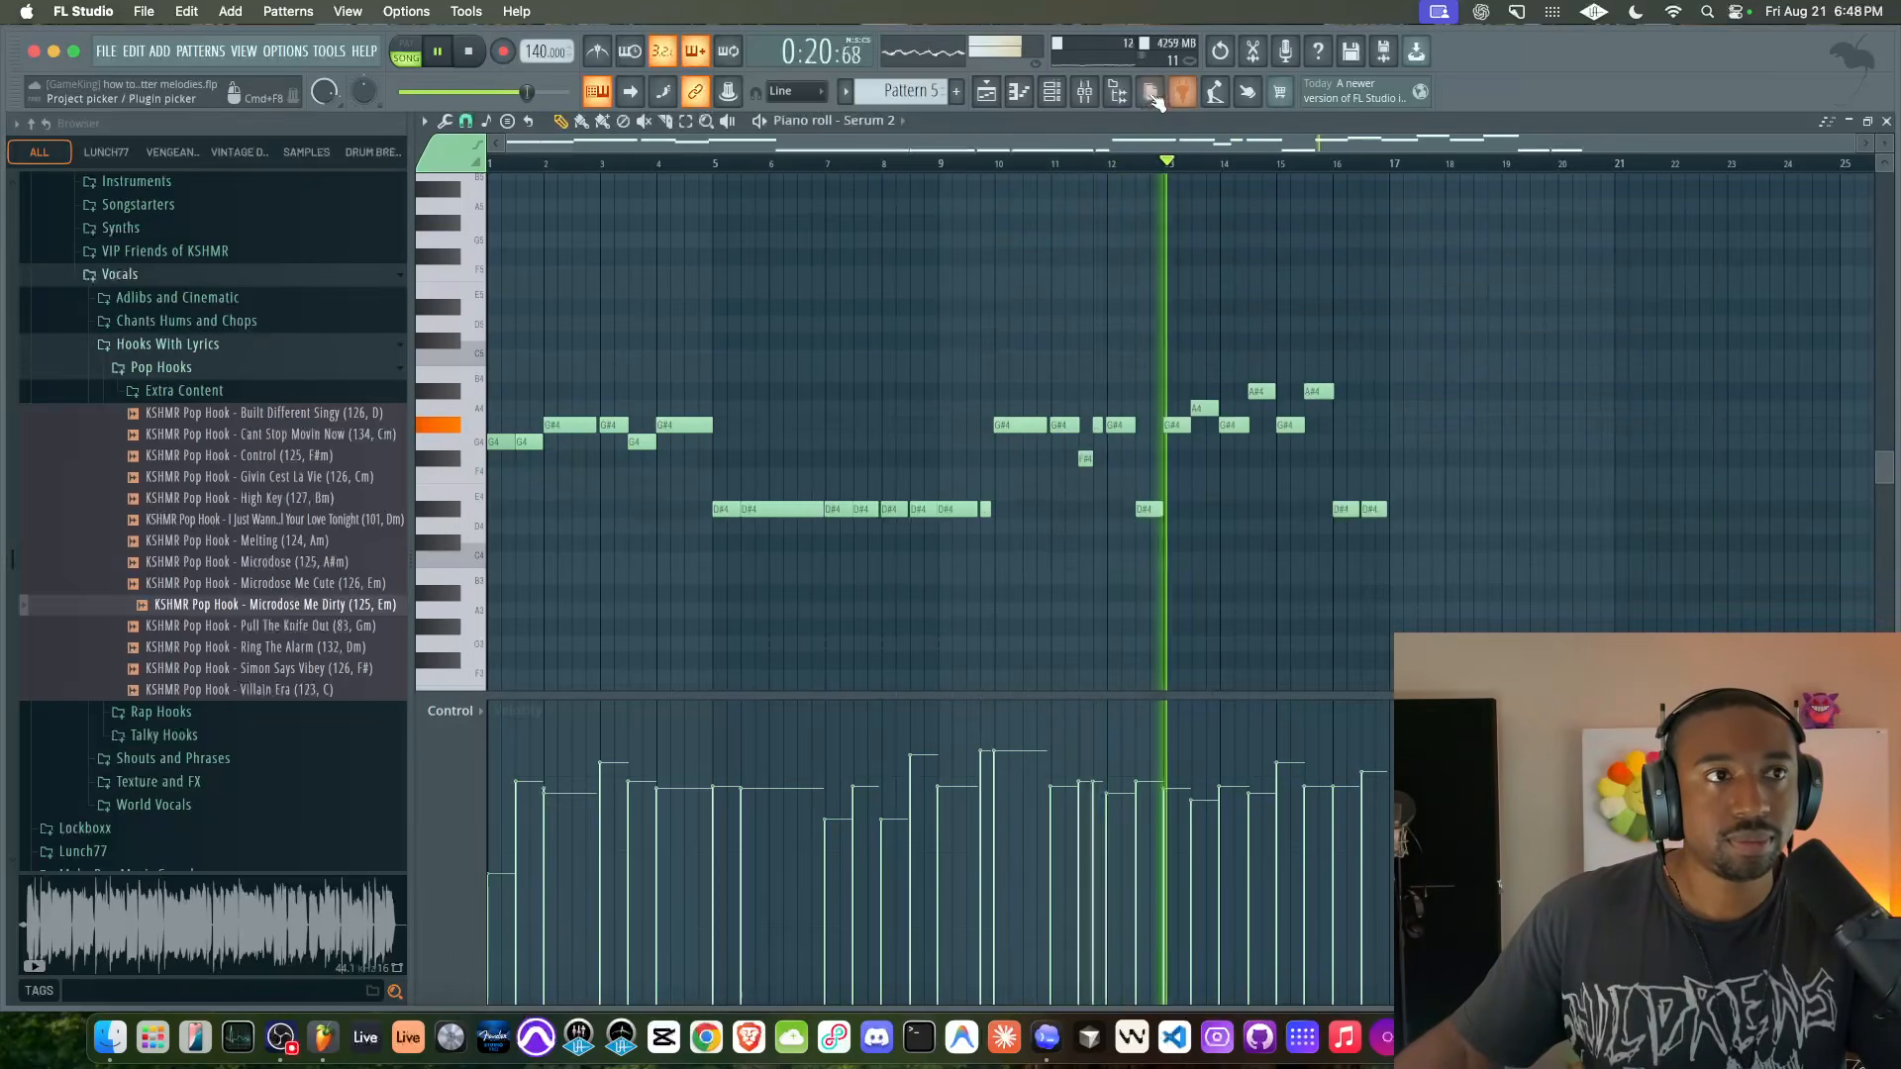
- Stop playback, return to the playlist and move the Pattern 5 clip on Track 3 to start at bar 17
click(1084, 91)
click(1887, 122)
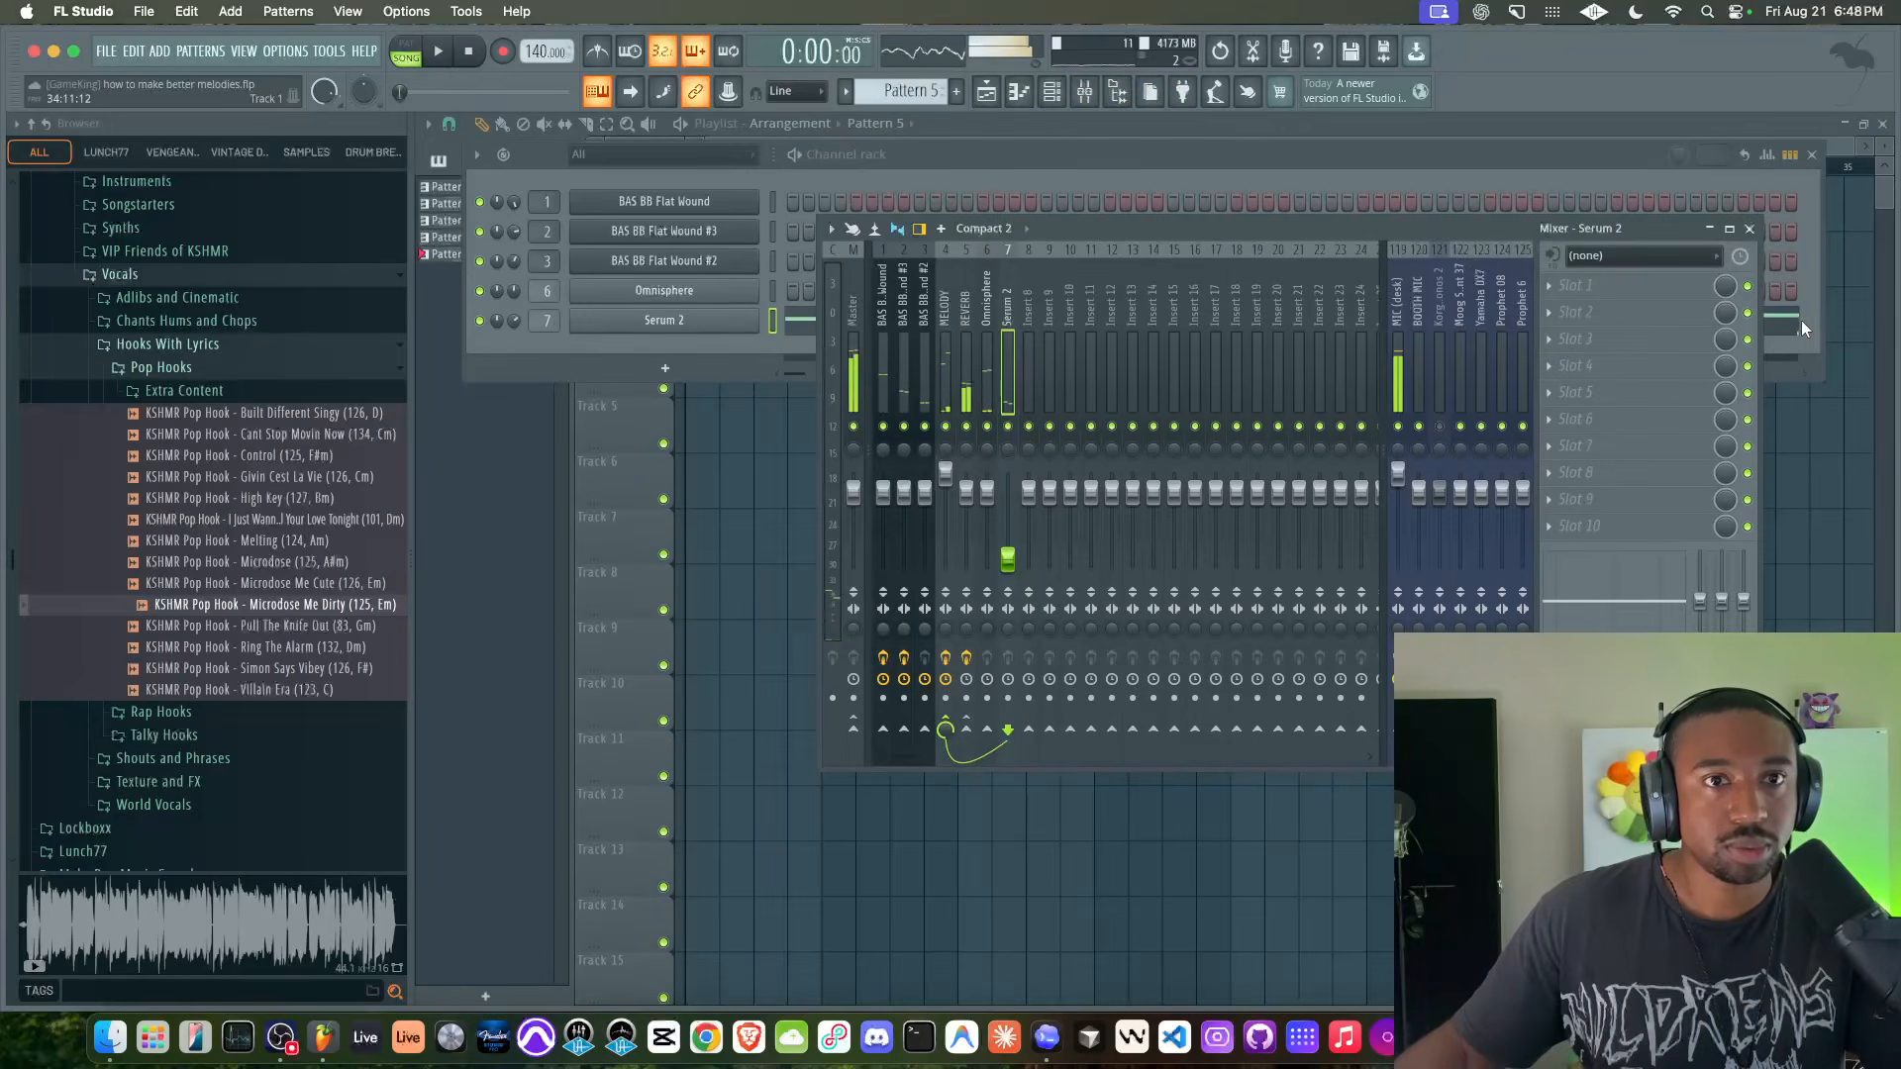
key(space)
click(1811, 375)
click(1809, 461)
drag(880, 302, 1273, 307)
- Duplicate the Track 1 and Track 2 clips so they also fill bars 17 to 32, and play the arrangement from the start
drag(1176, 270, 673, 185)
key(ctrl+b)
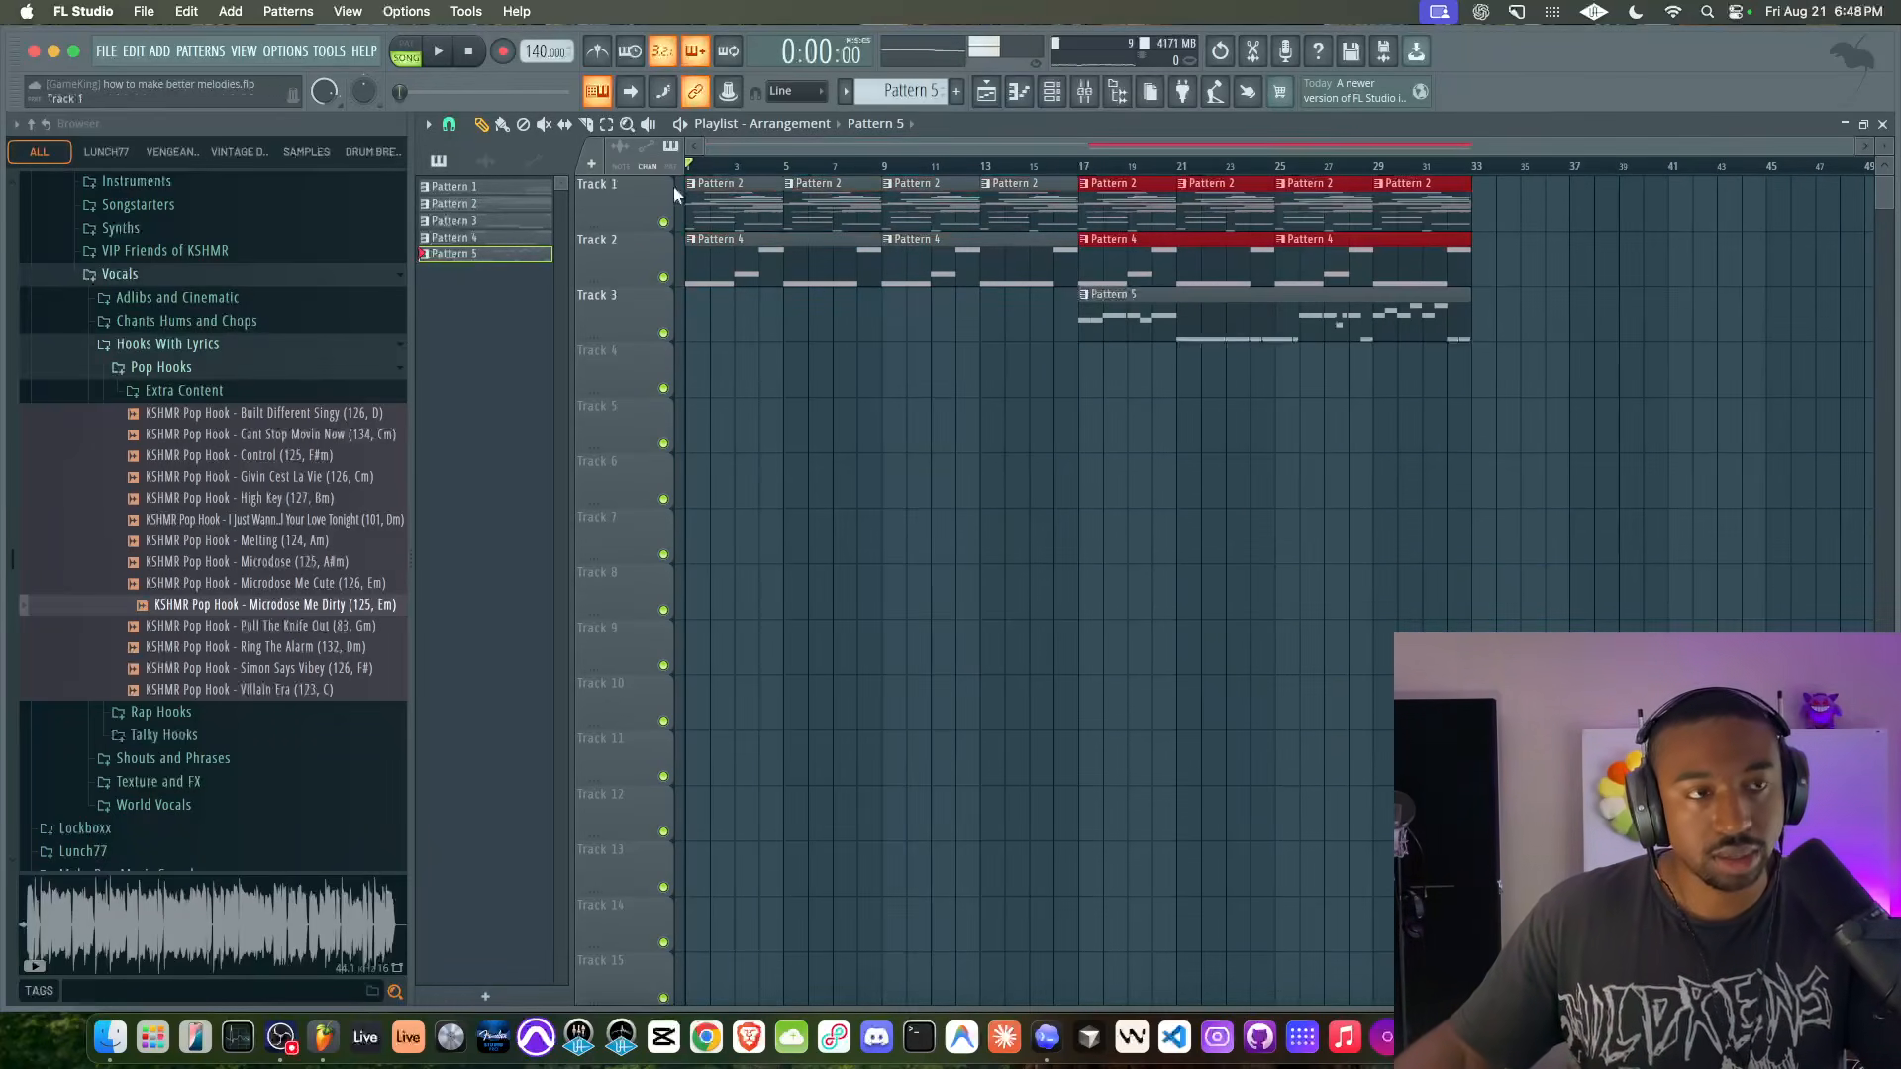
click(840, 398)
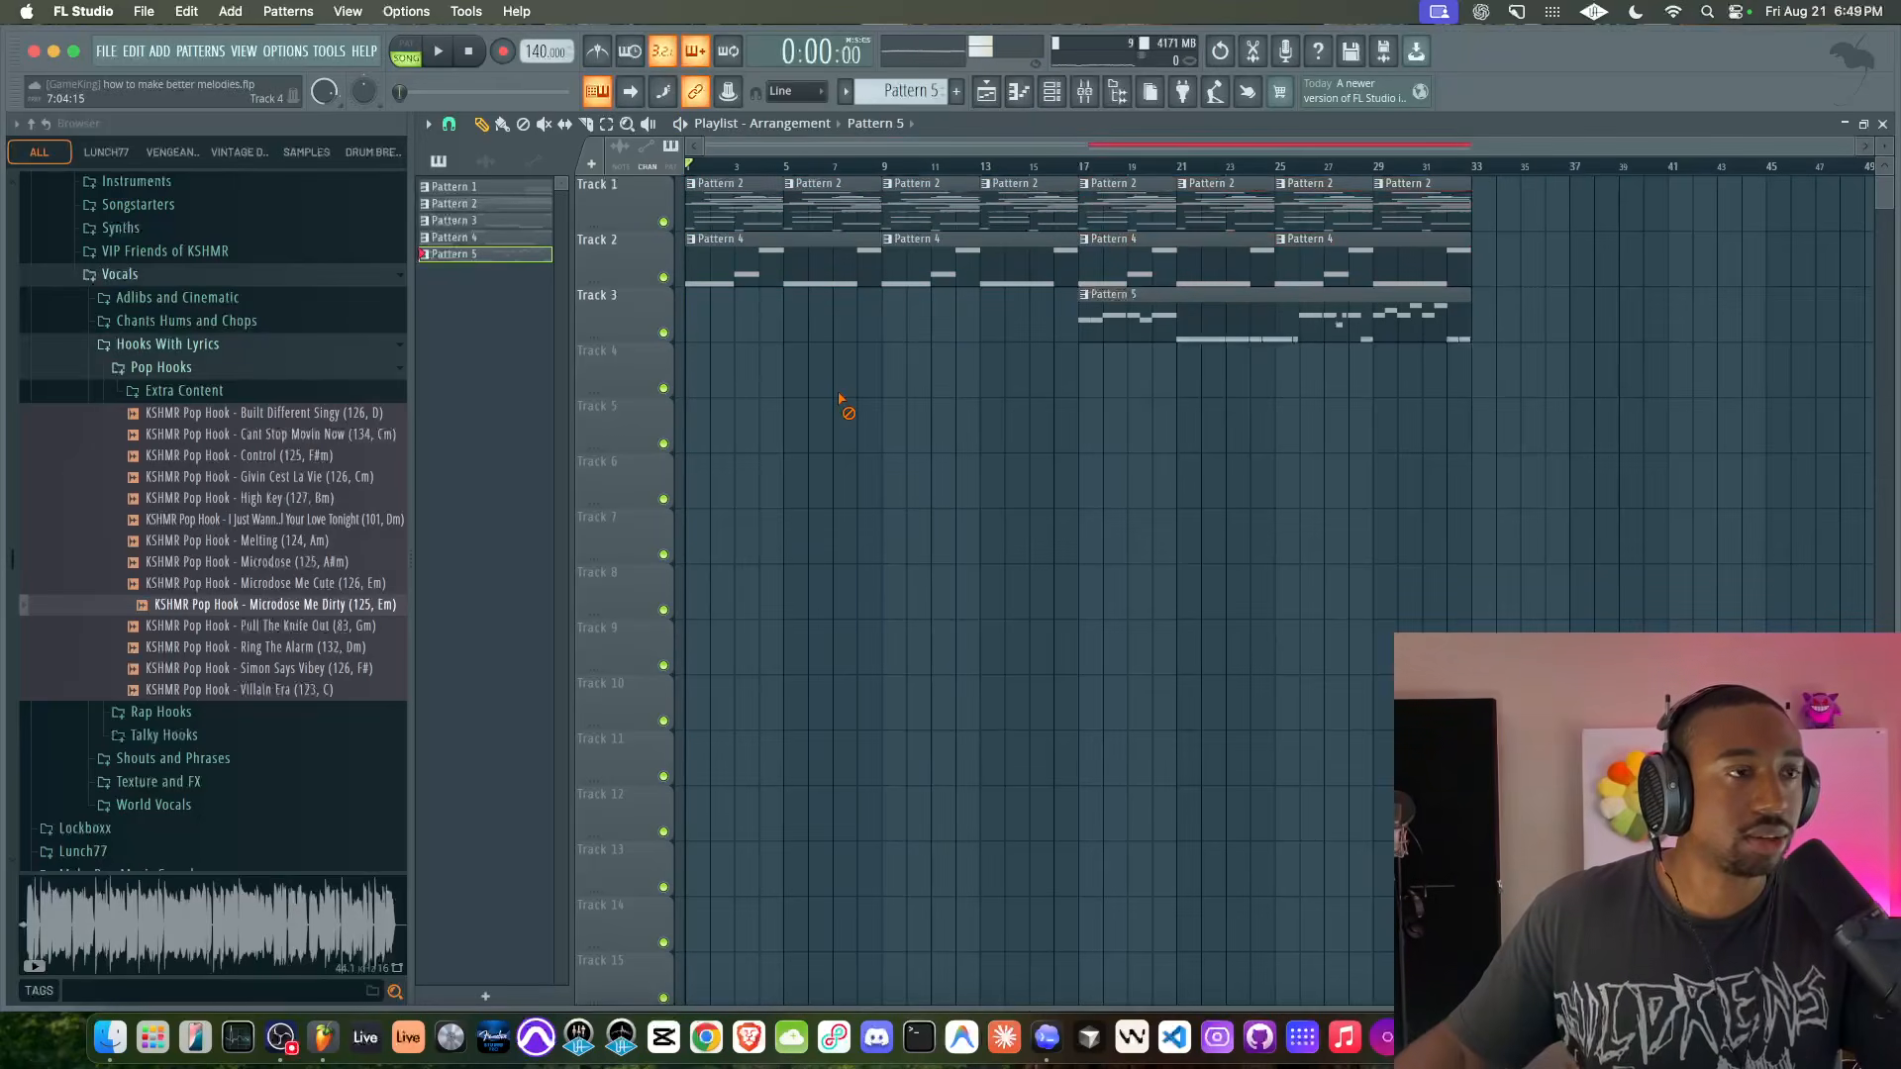
key(space)
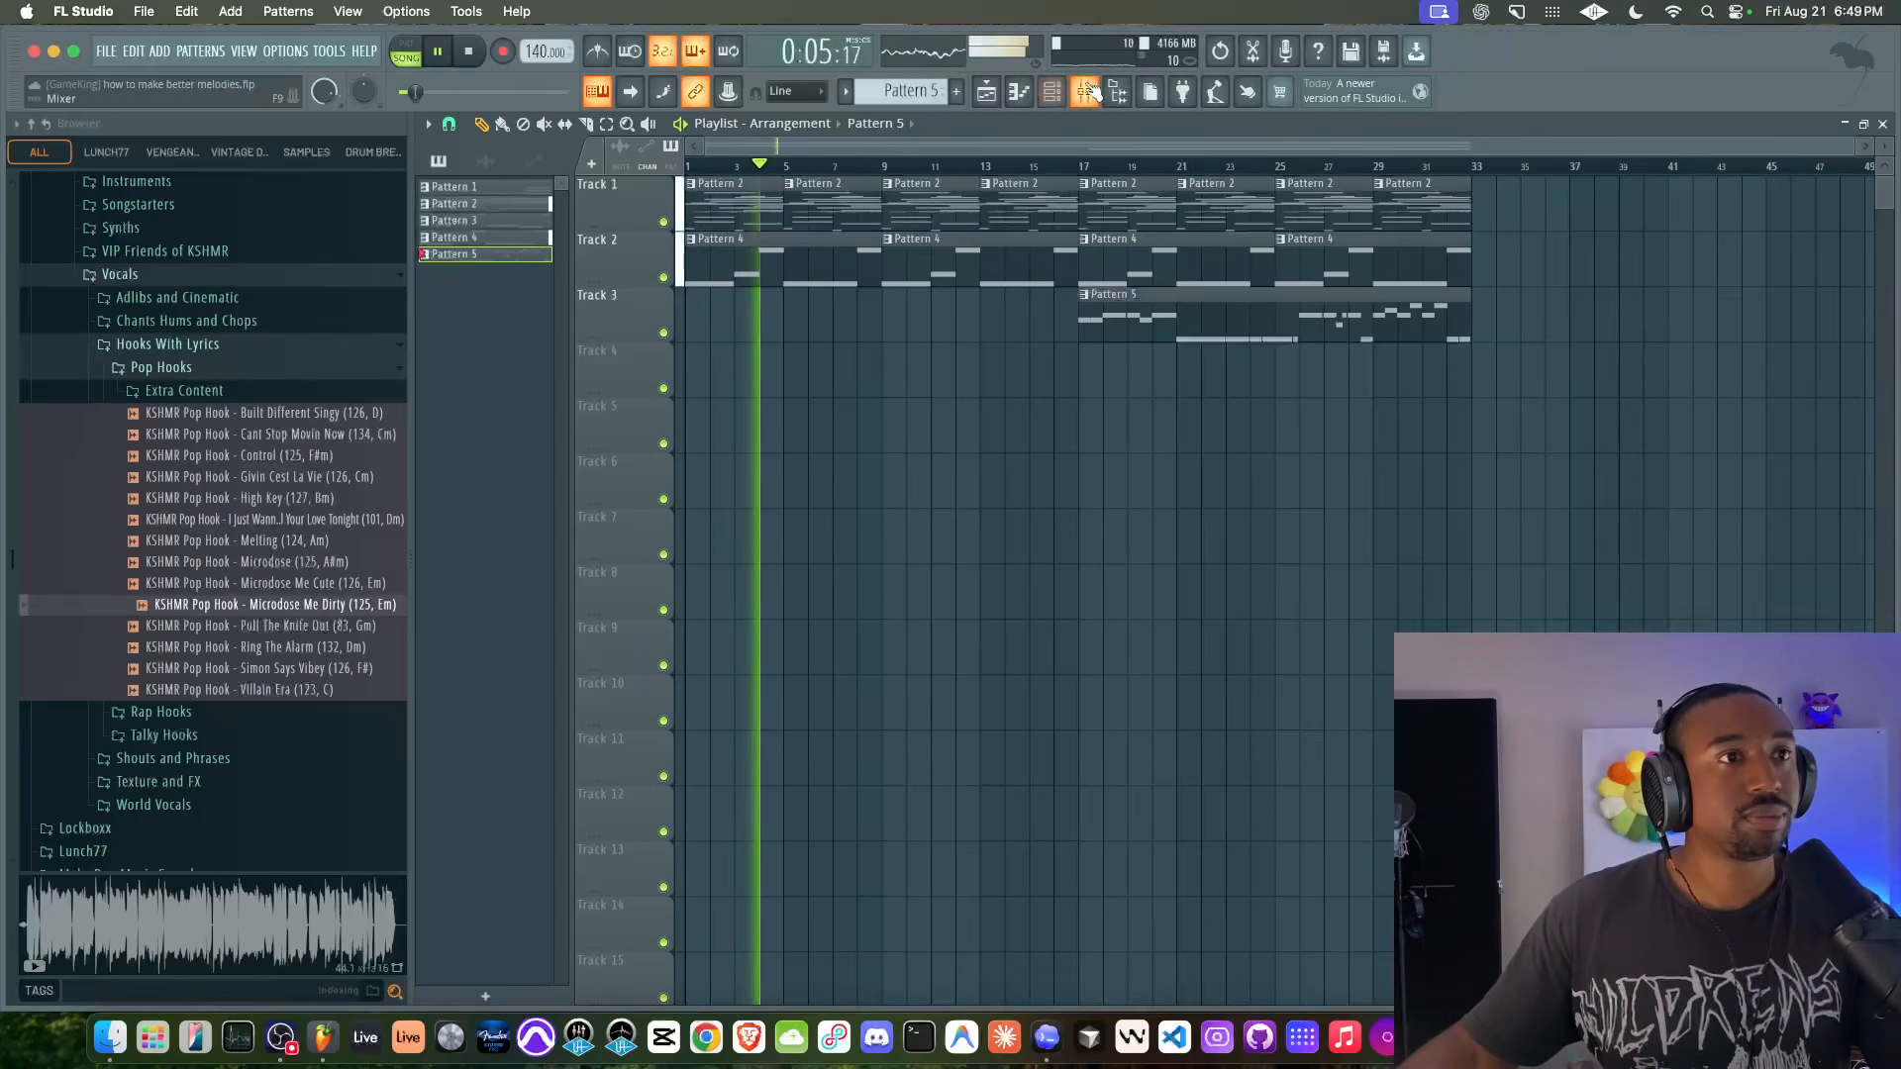
key(F9)
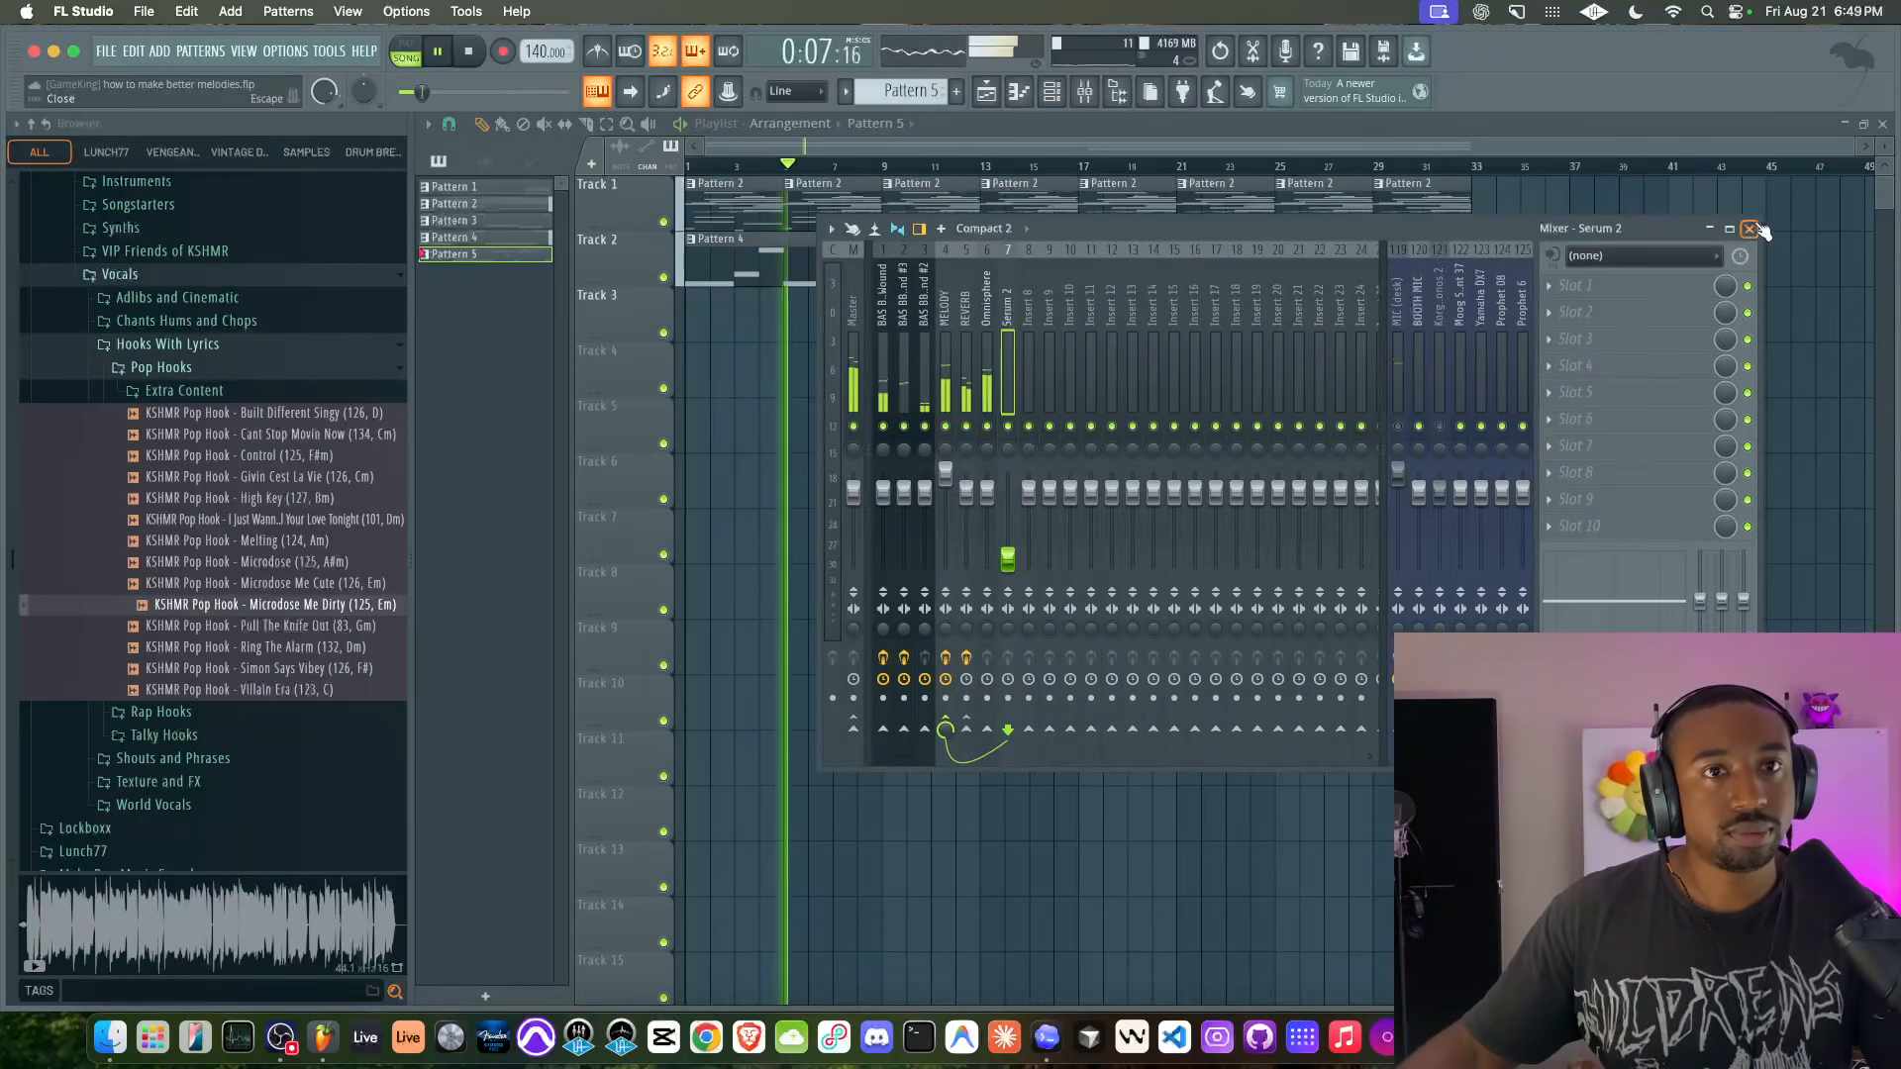
key(F9)
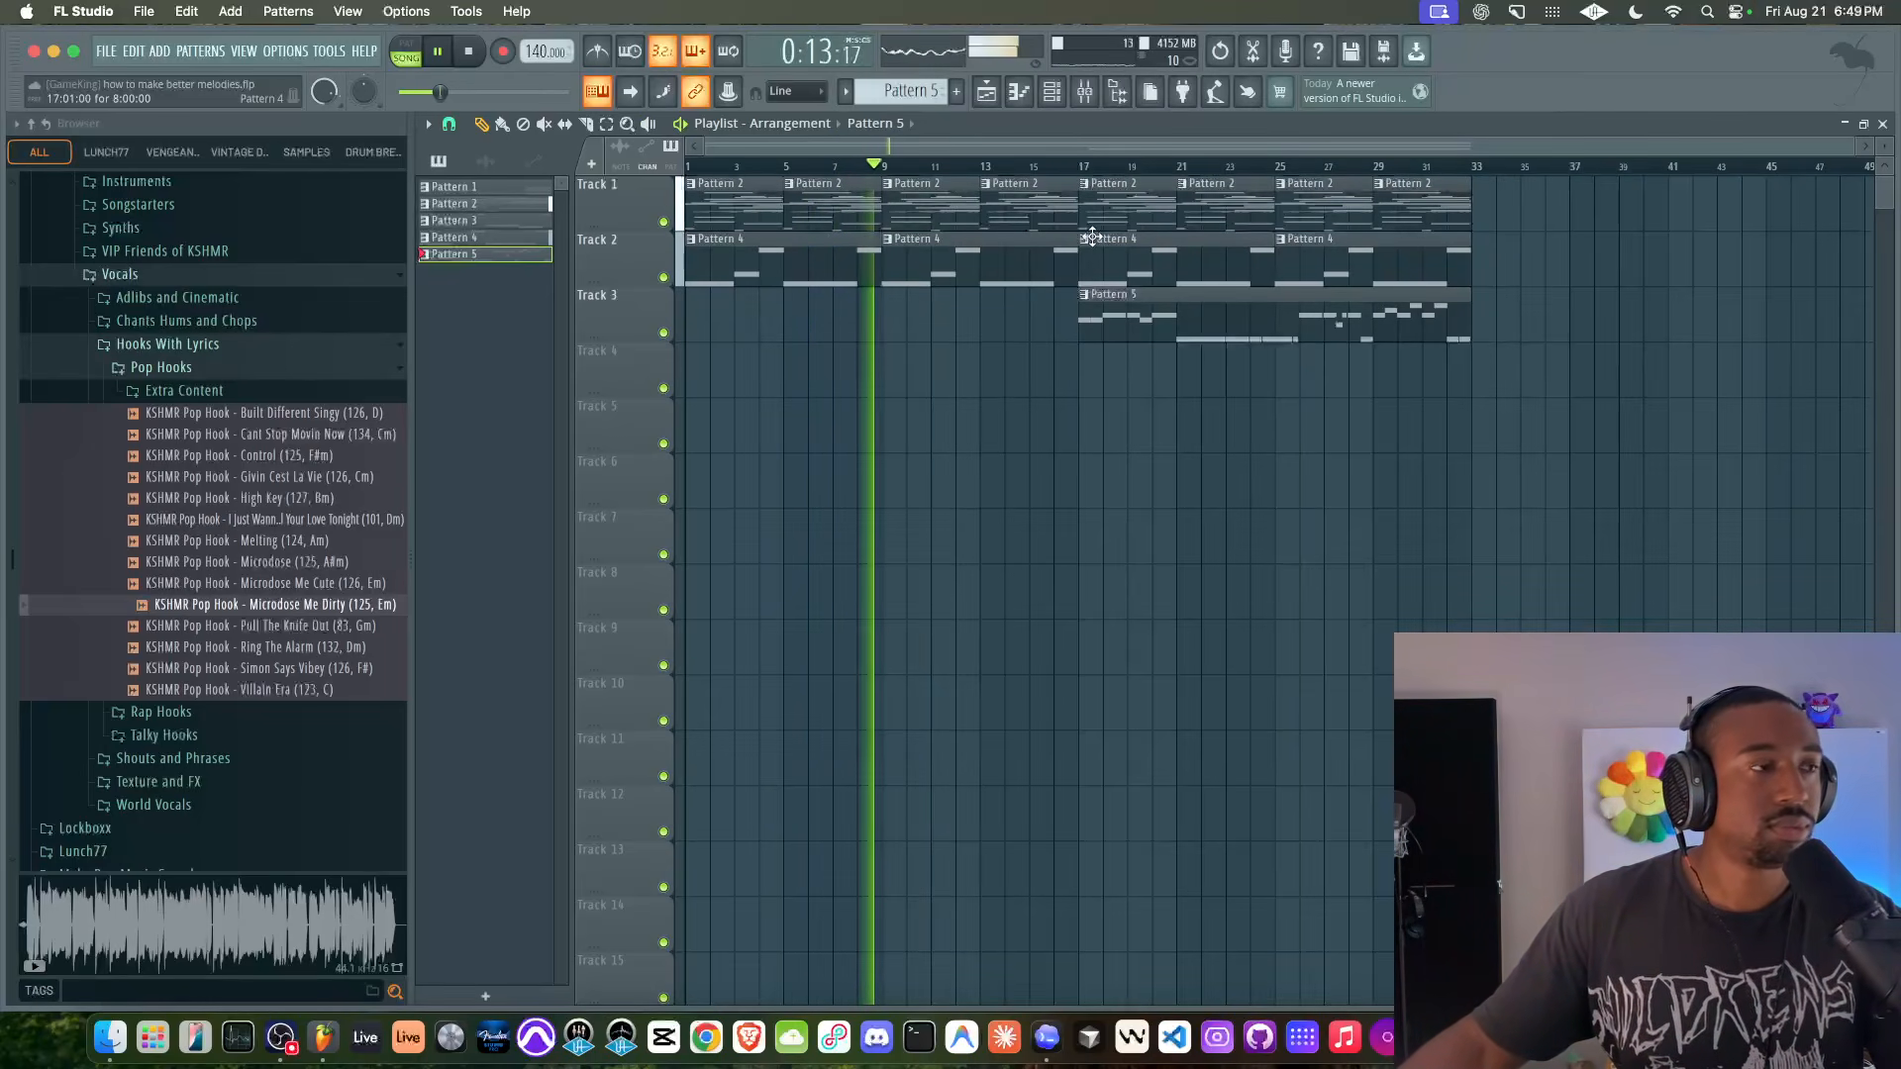
- Merge the two Pattern 4 clips starting at bar 17 on Track 2 into one pattern and open its Omnisphere notes in the piano roll
drag(1111, 249, 1342, 251)
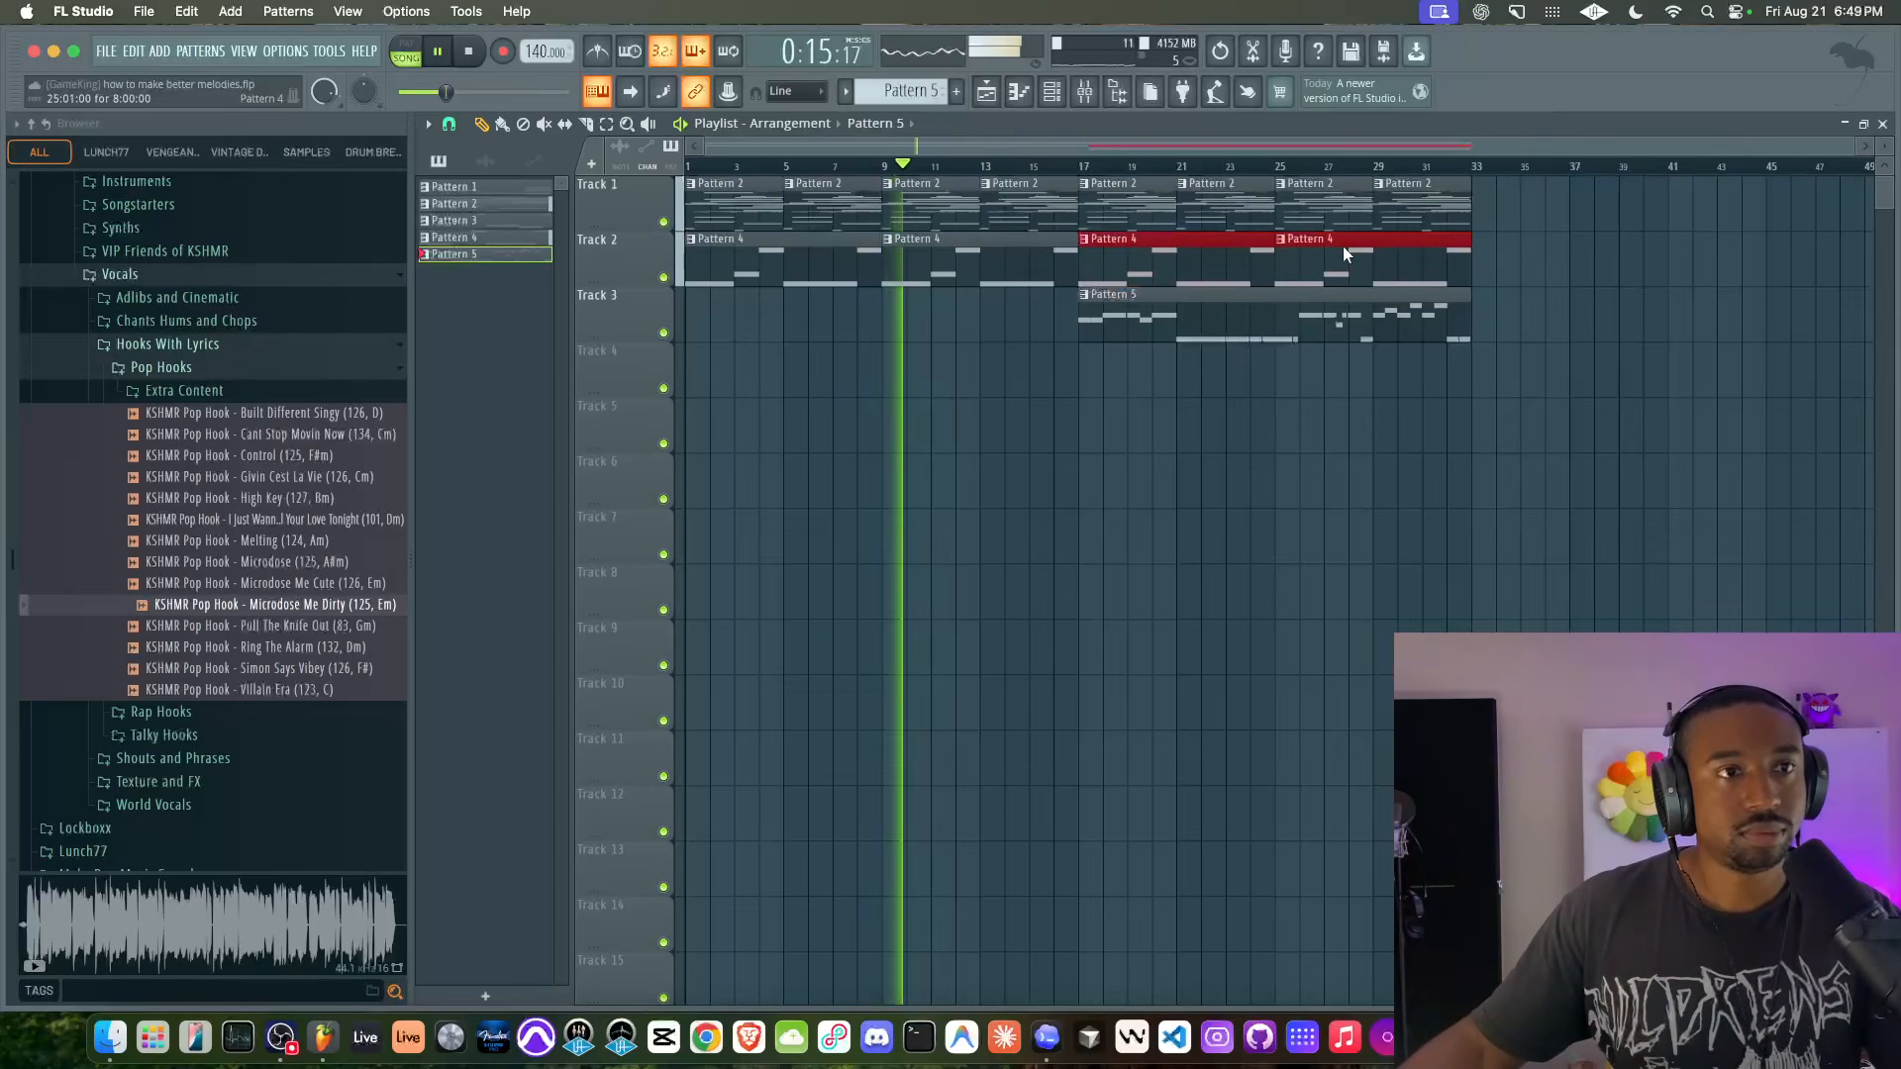
key(super+g)
double_click(1253, 258)
scroll(1257, 263, up, 4)
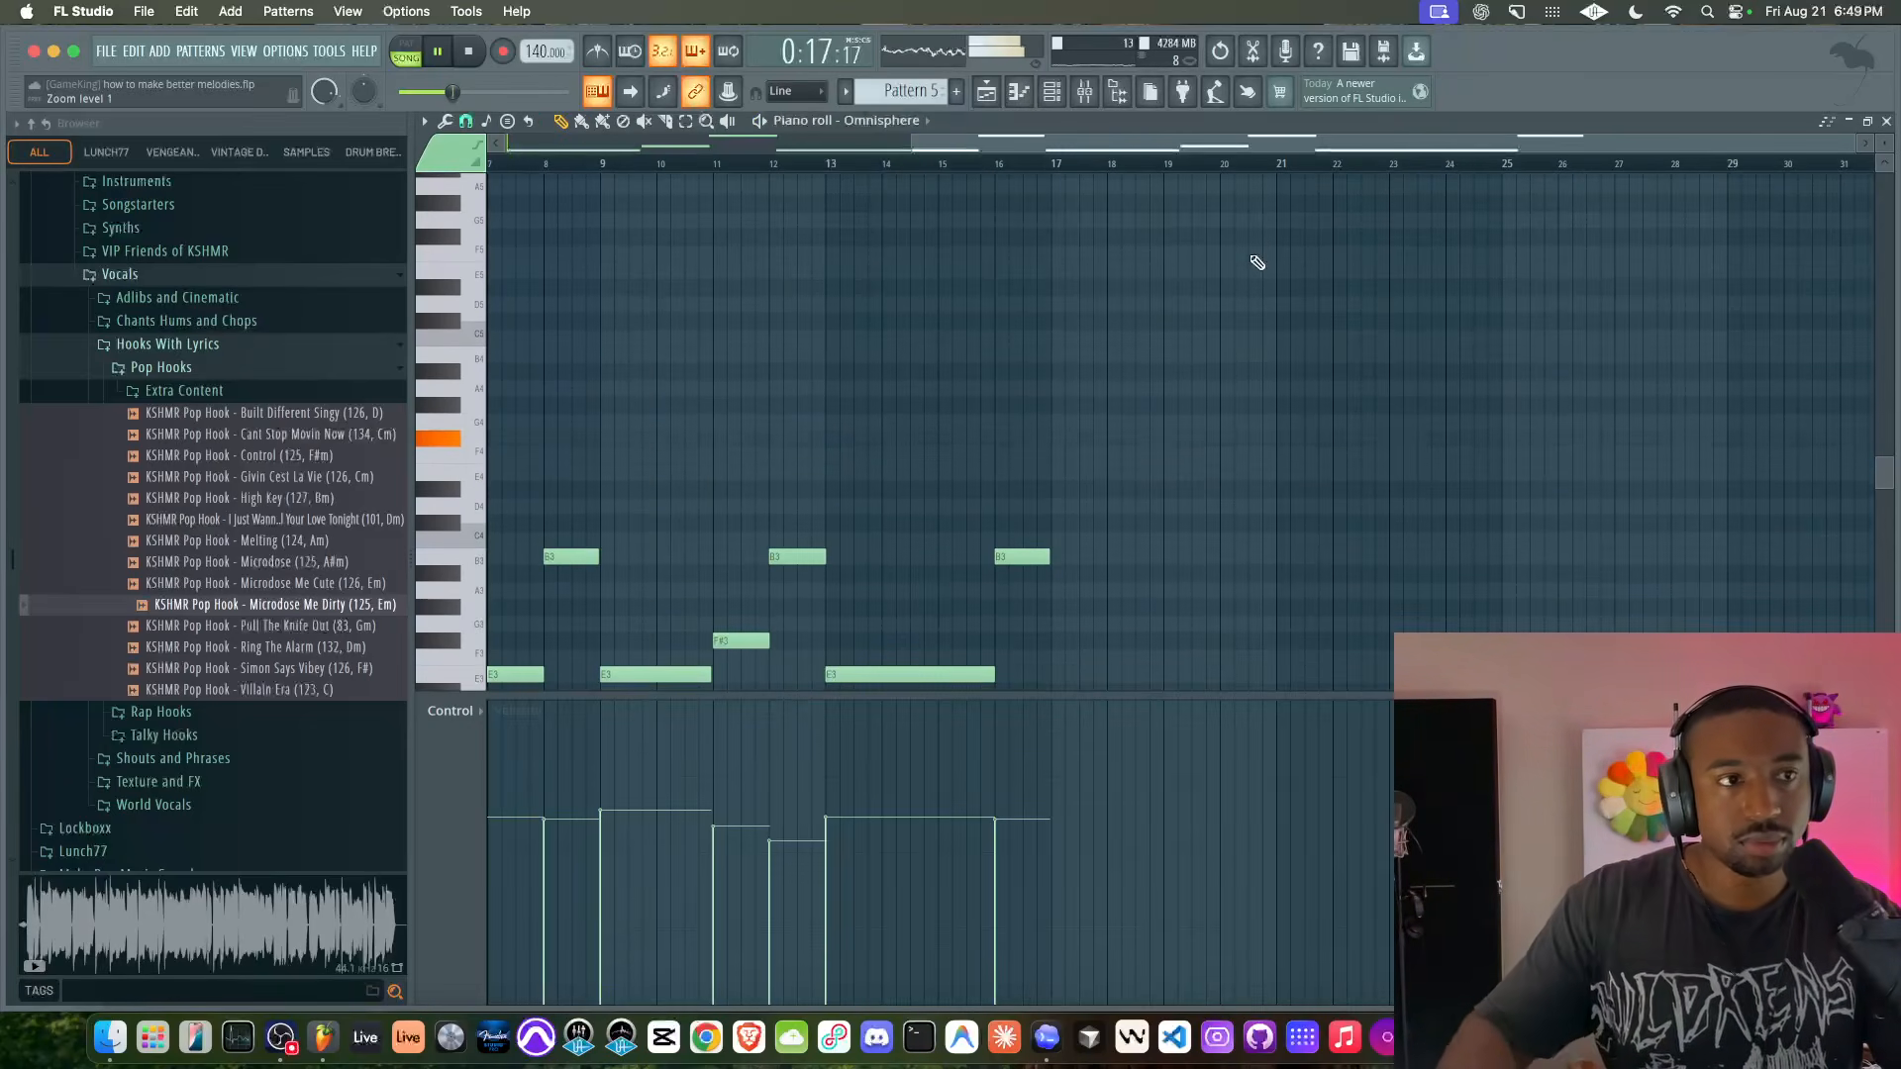
click(1082, 91)
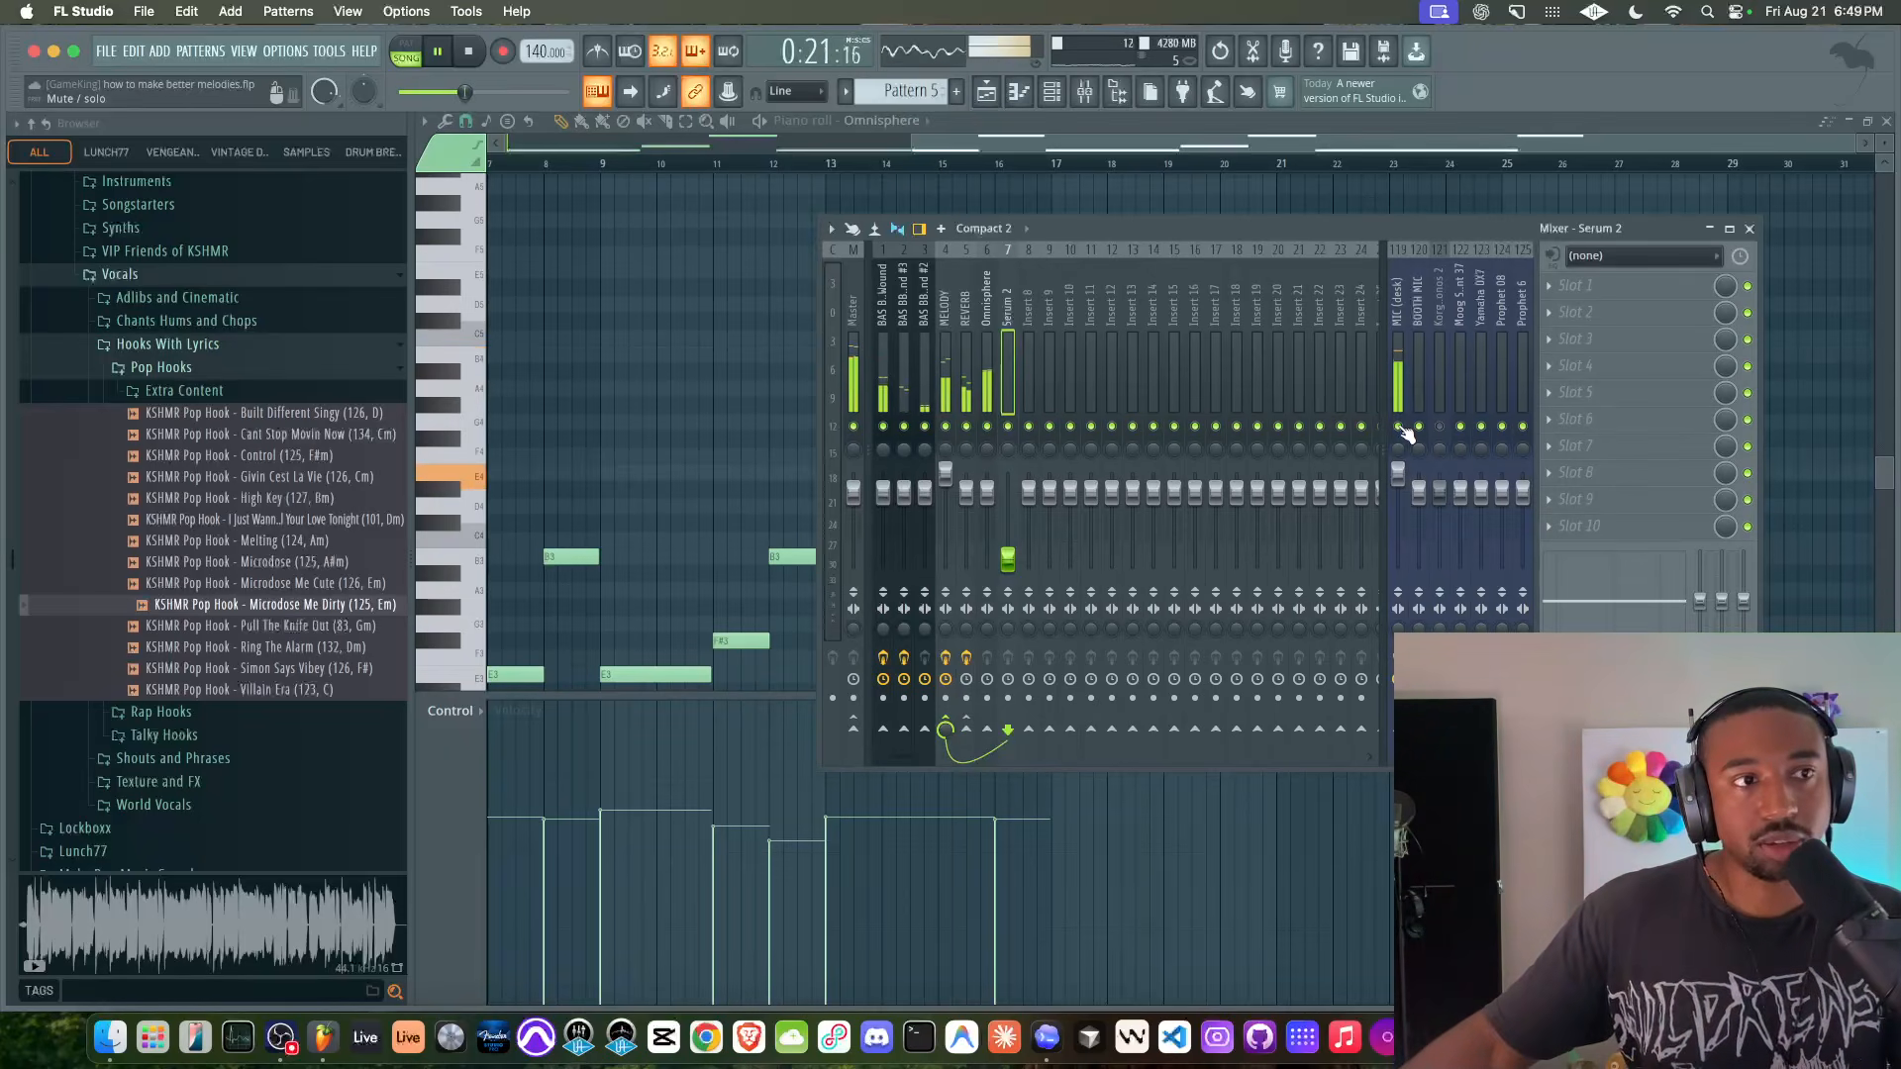
click(1750, 229)
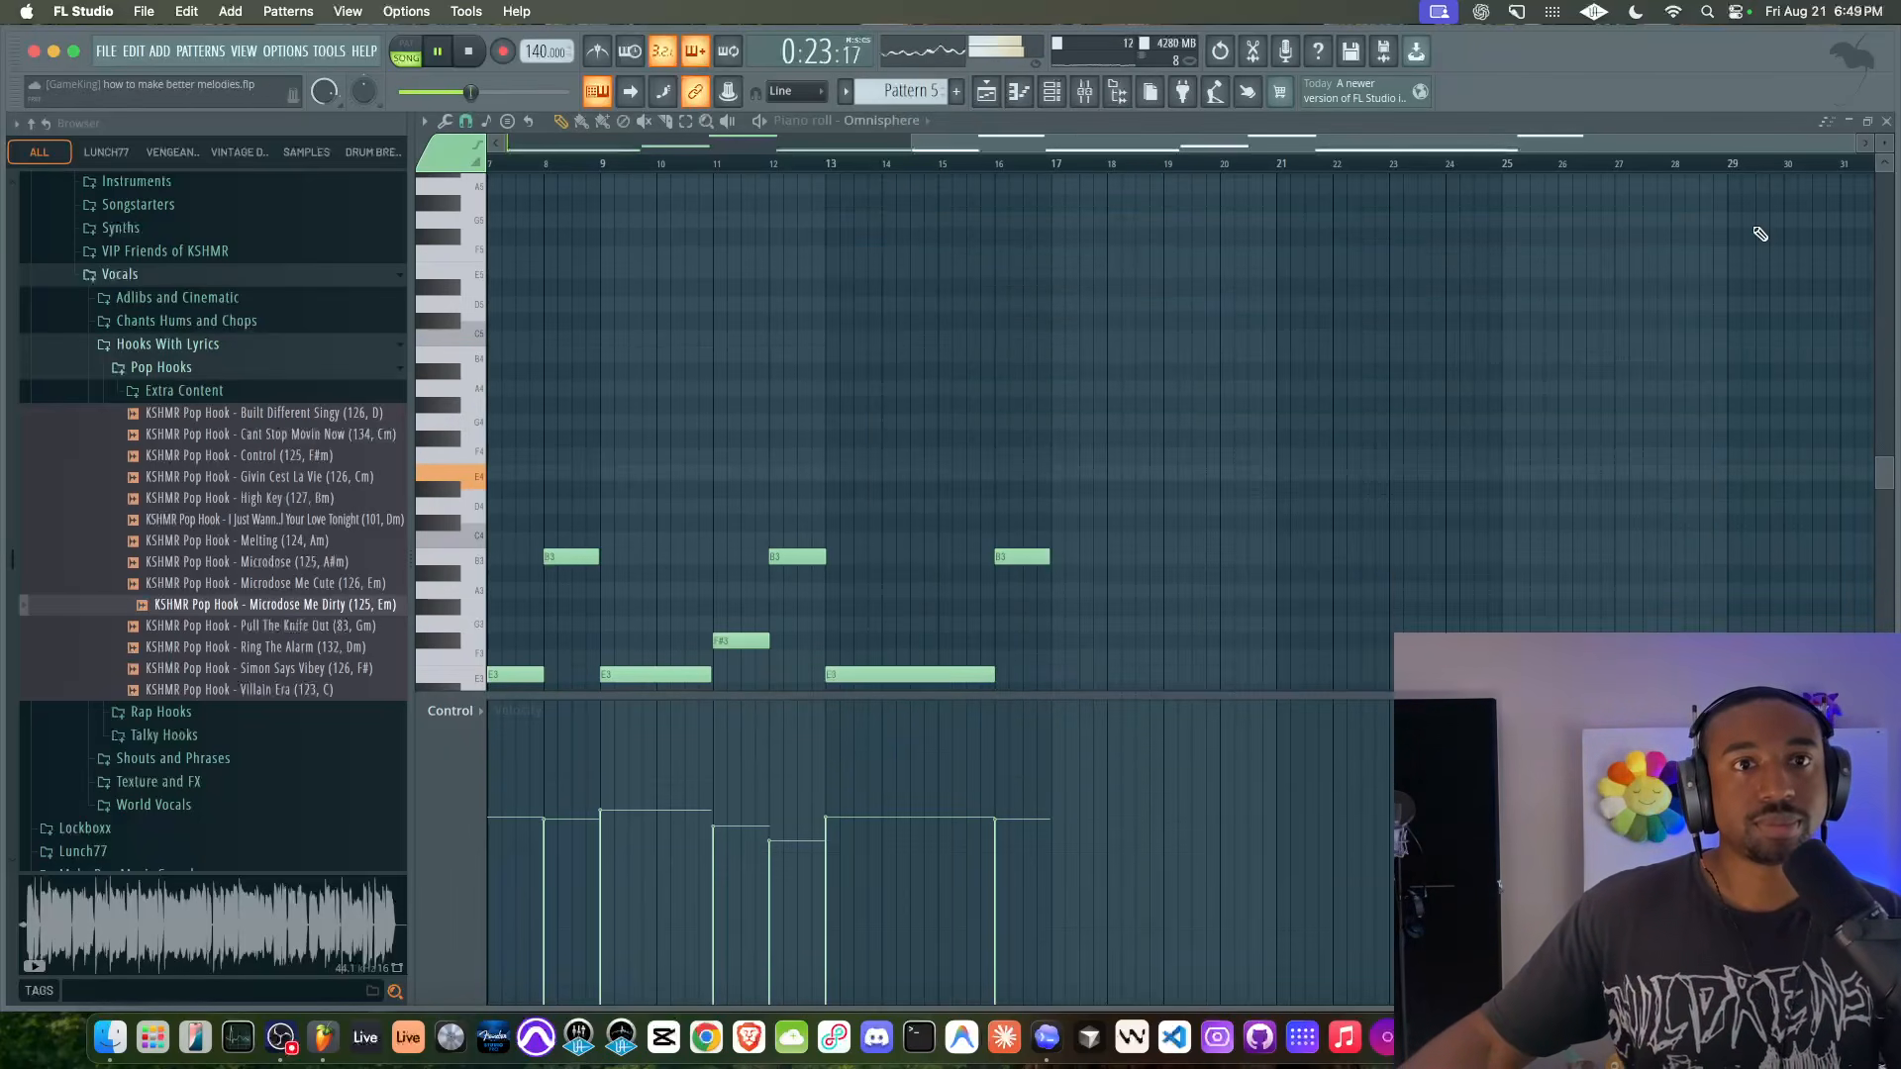
click(1886, 120)
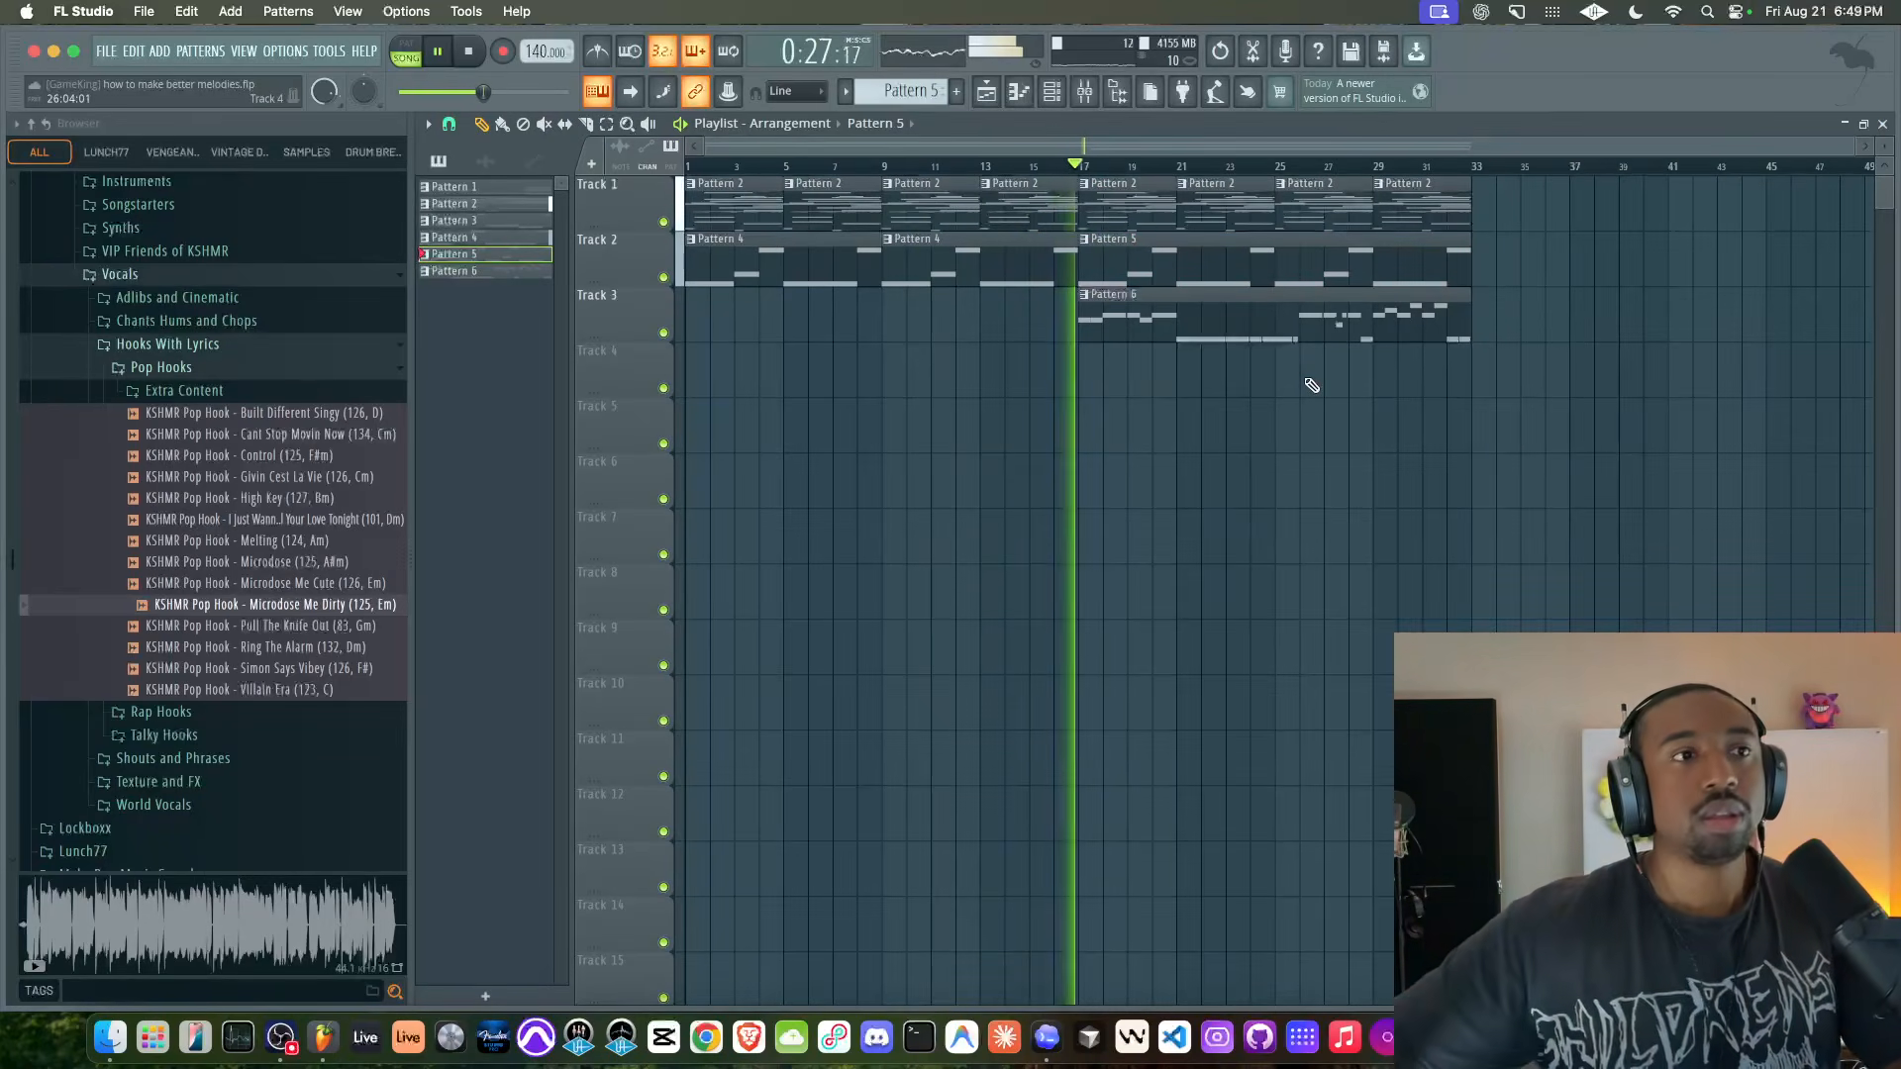
- Transpose all Omnisphere notes in the merged Track 2 pattern up one octave, move only the B notes back down an octave, and return to the playlist
double_click(1141, 238)
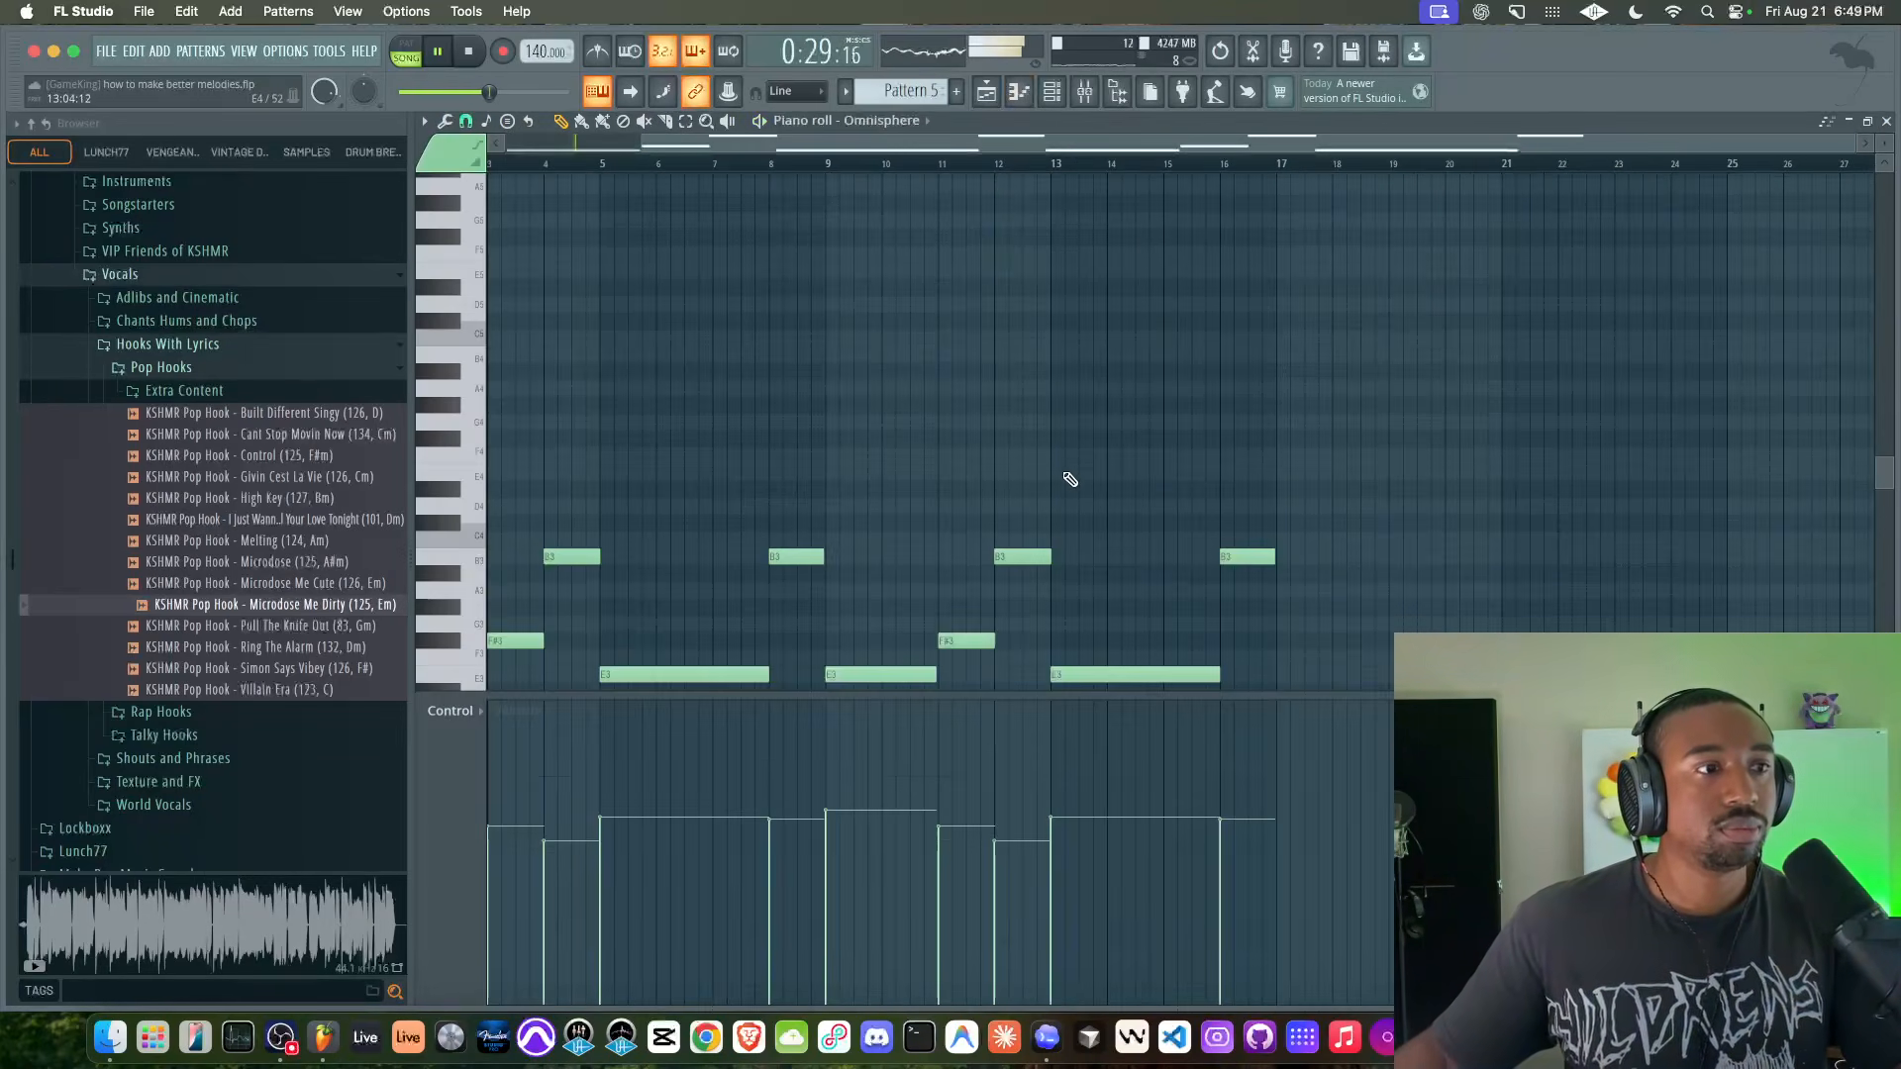
scroll(1070, 479, down, 3)
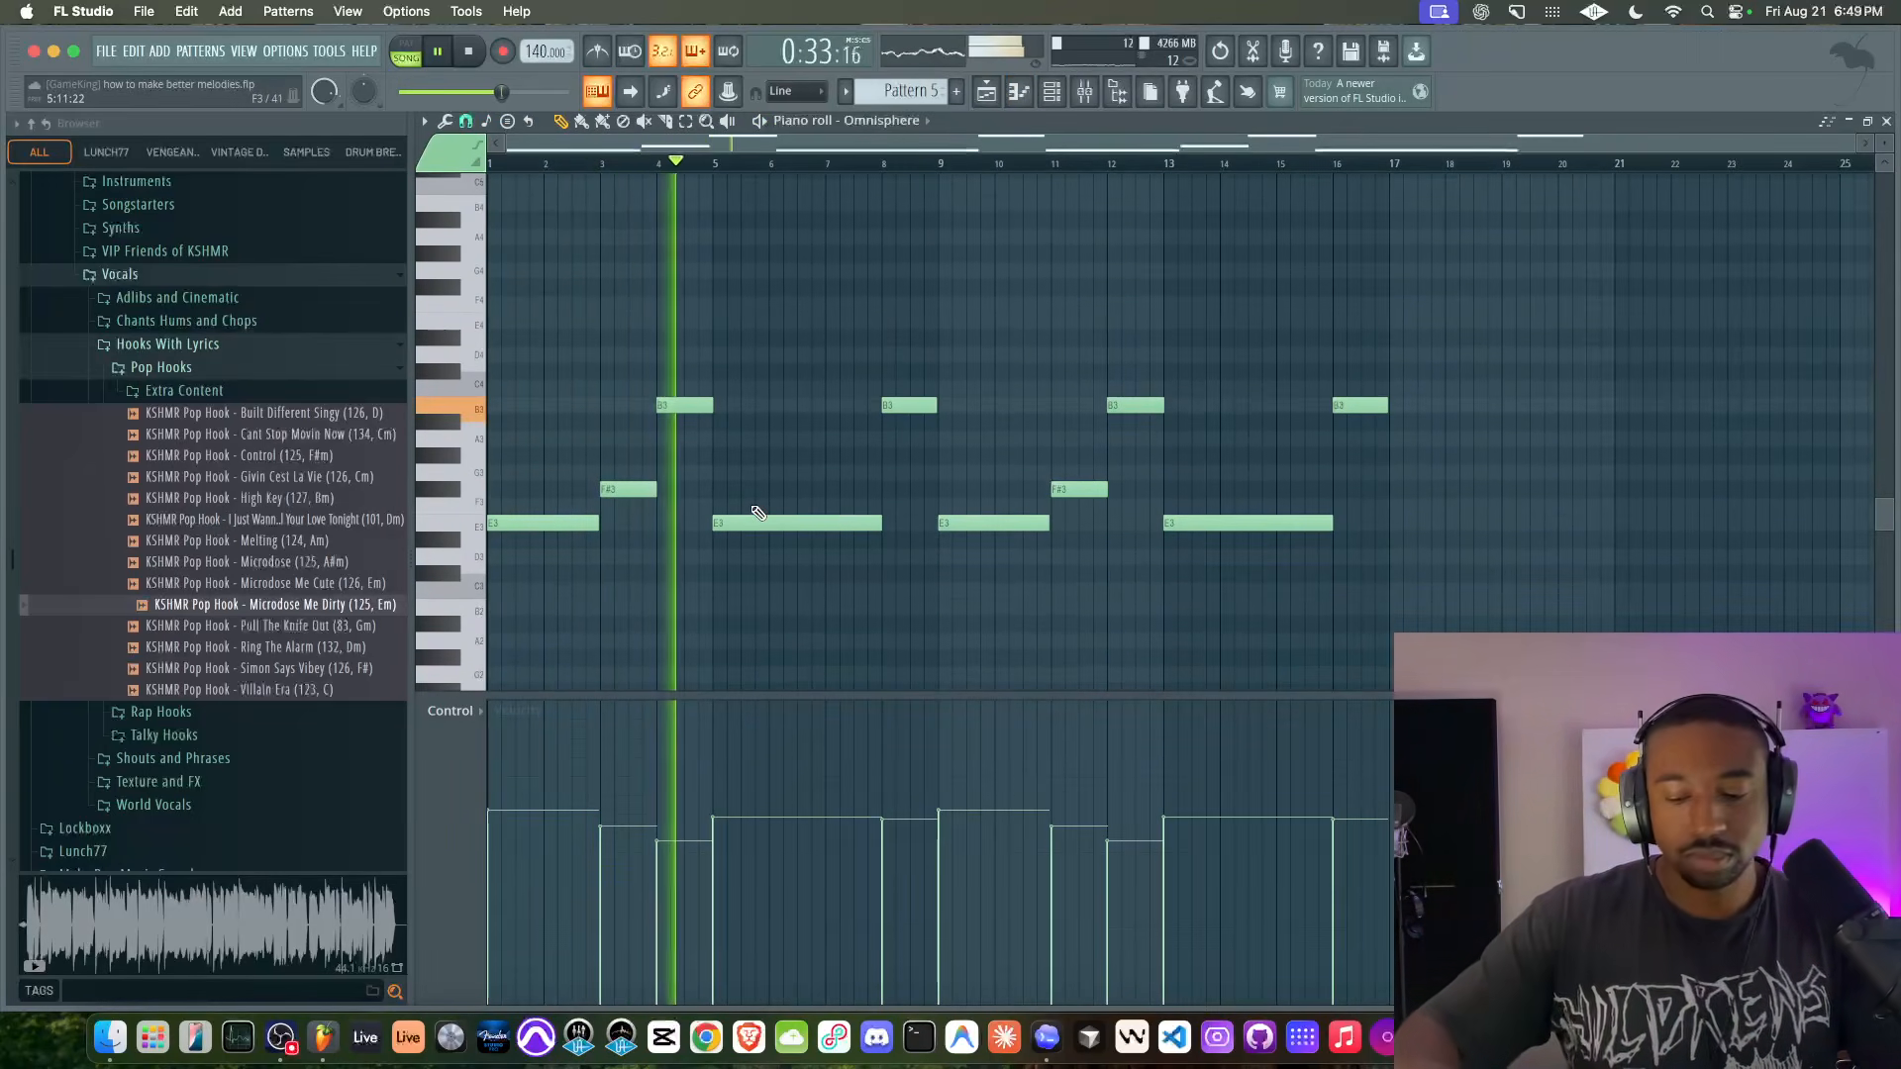
key(ctrl+Up)
scroll(775, 386, up, 1)
drag(644, 238, 1425, 258)
key(ctrl+Down)
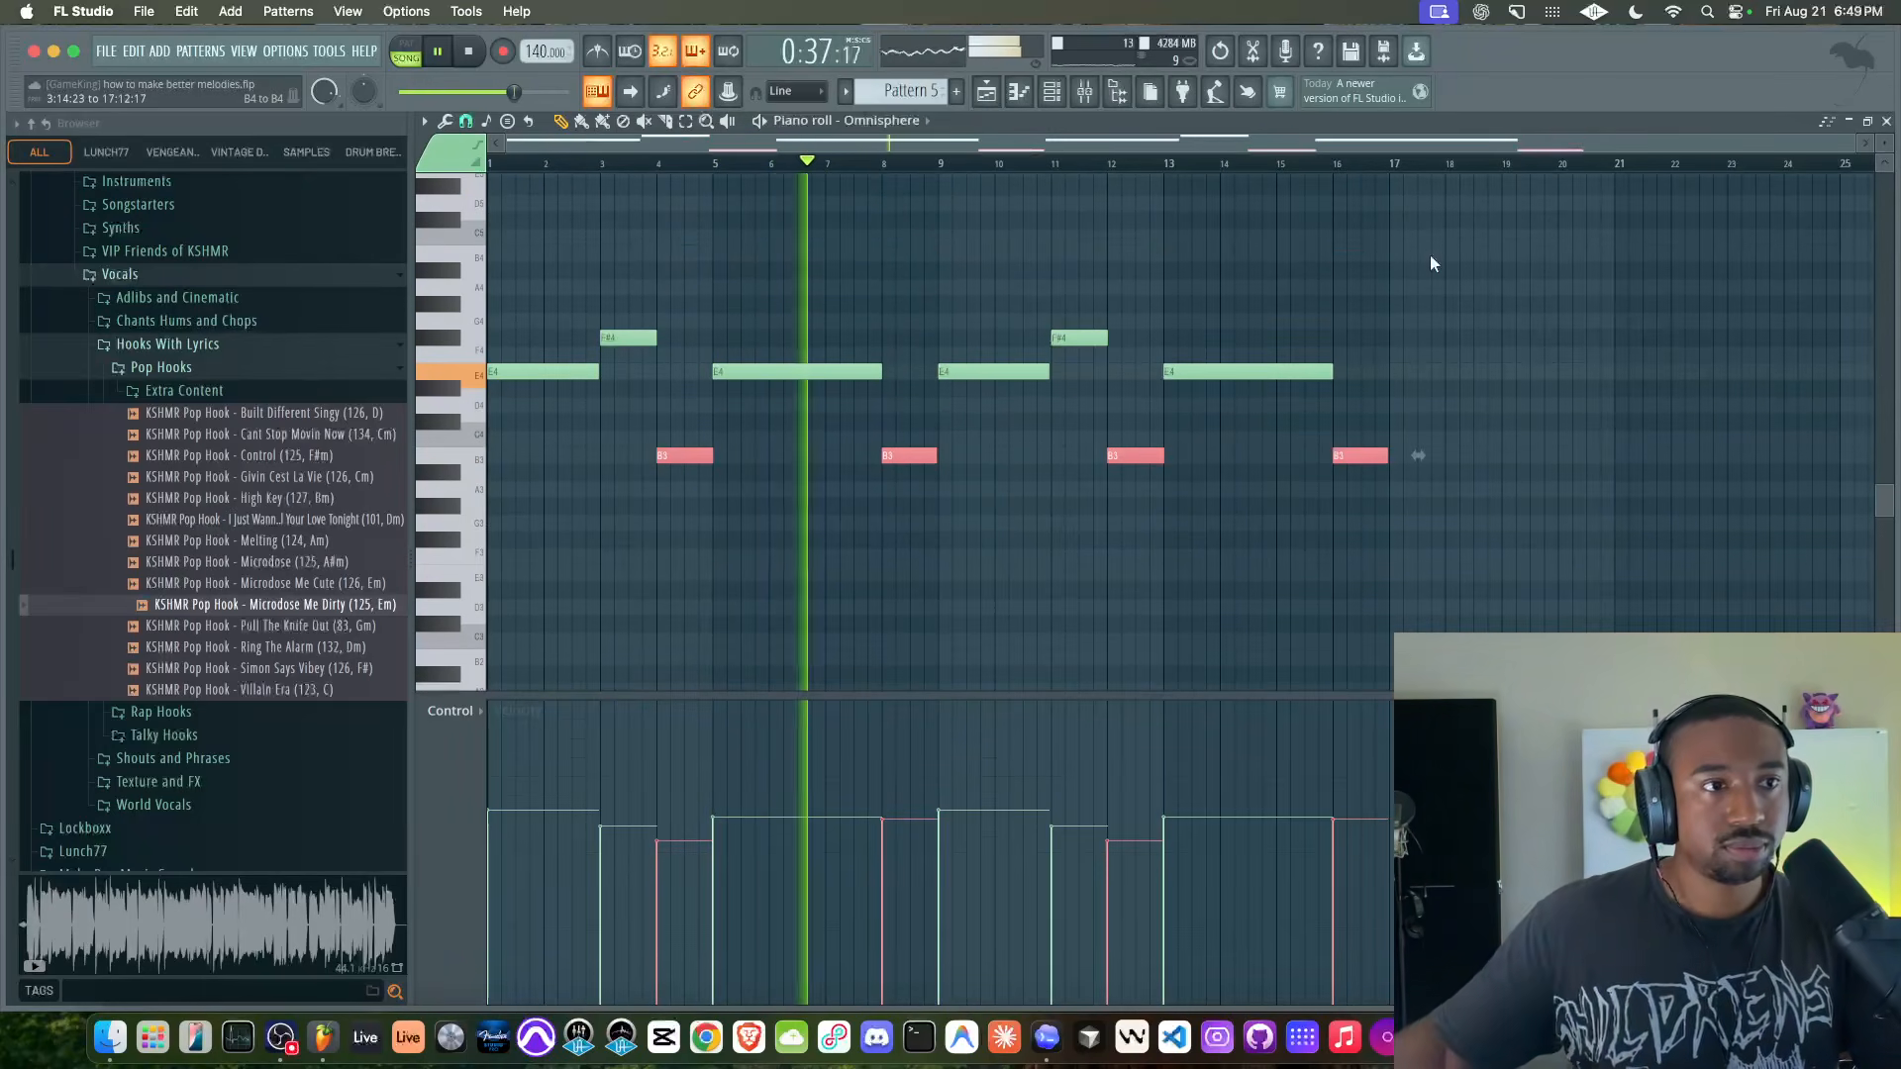
click(1450, 287)
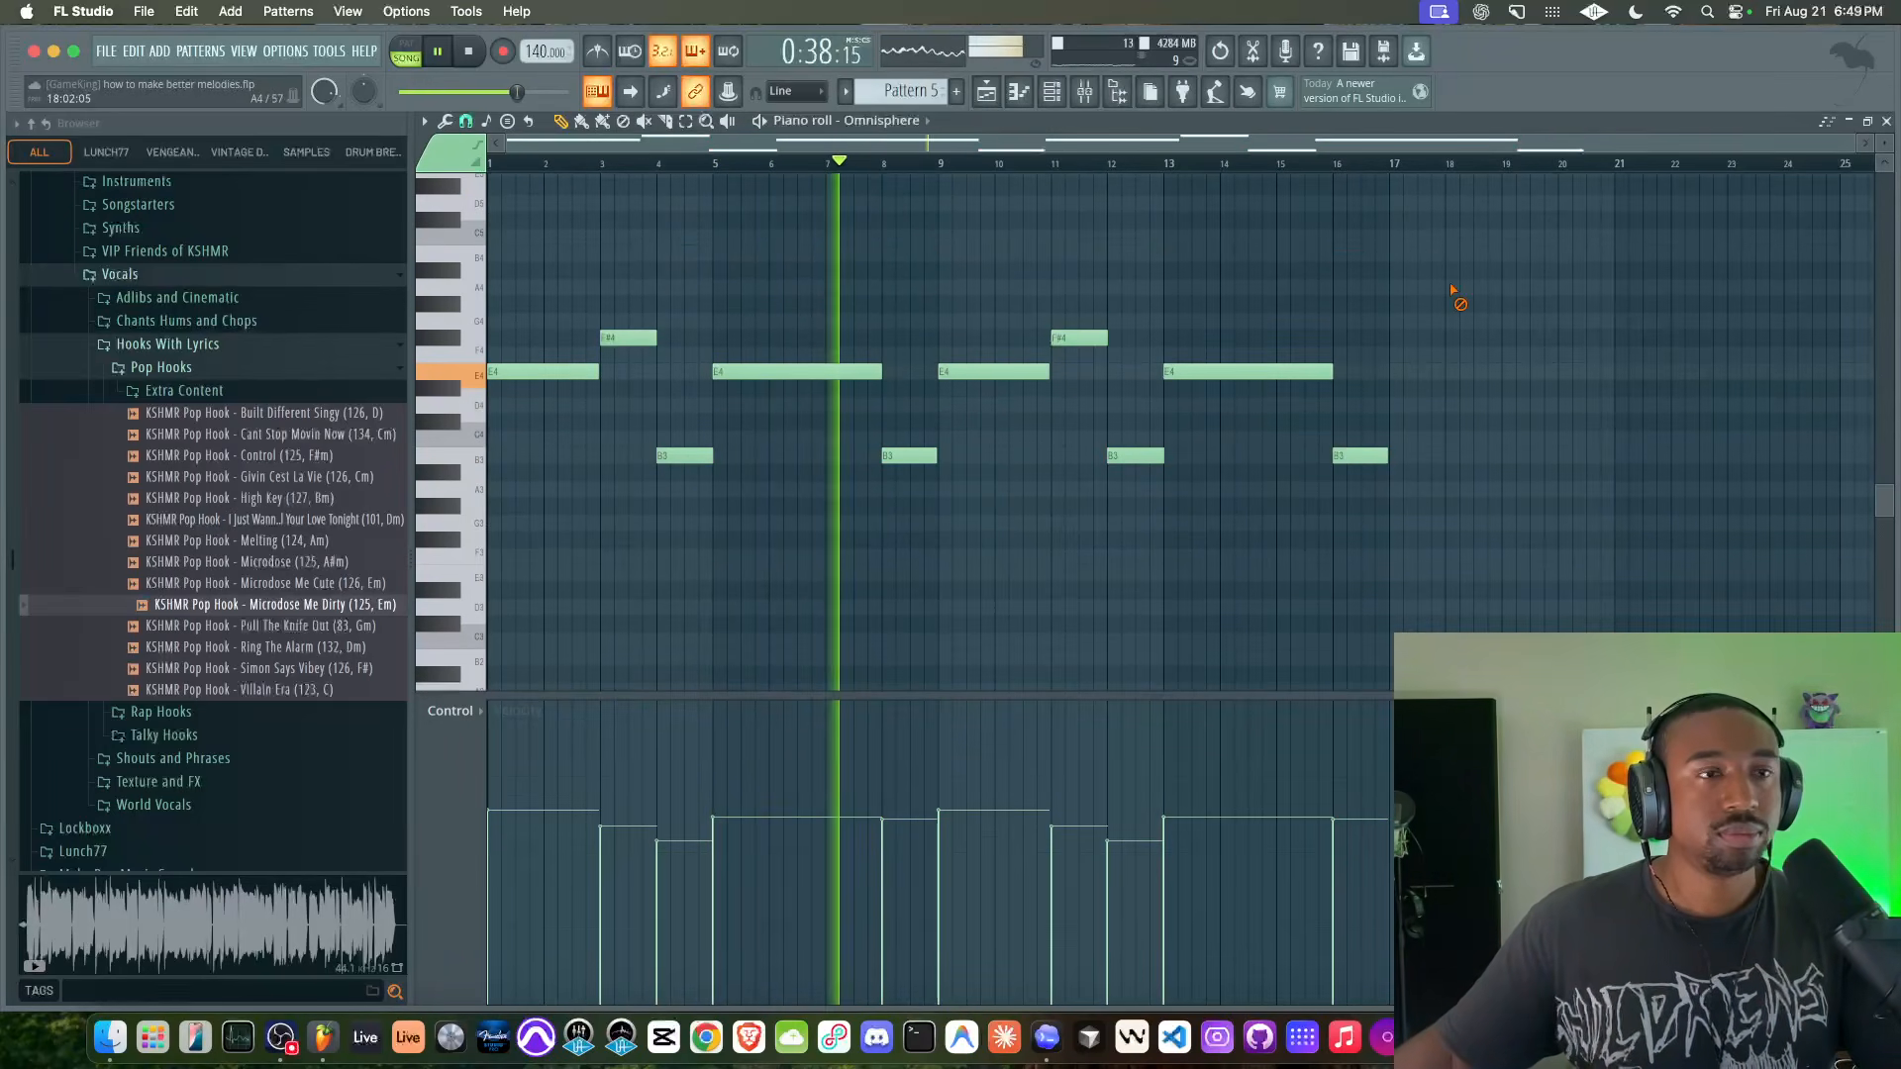
click(1886, 122)
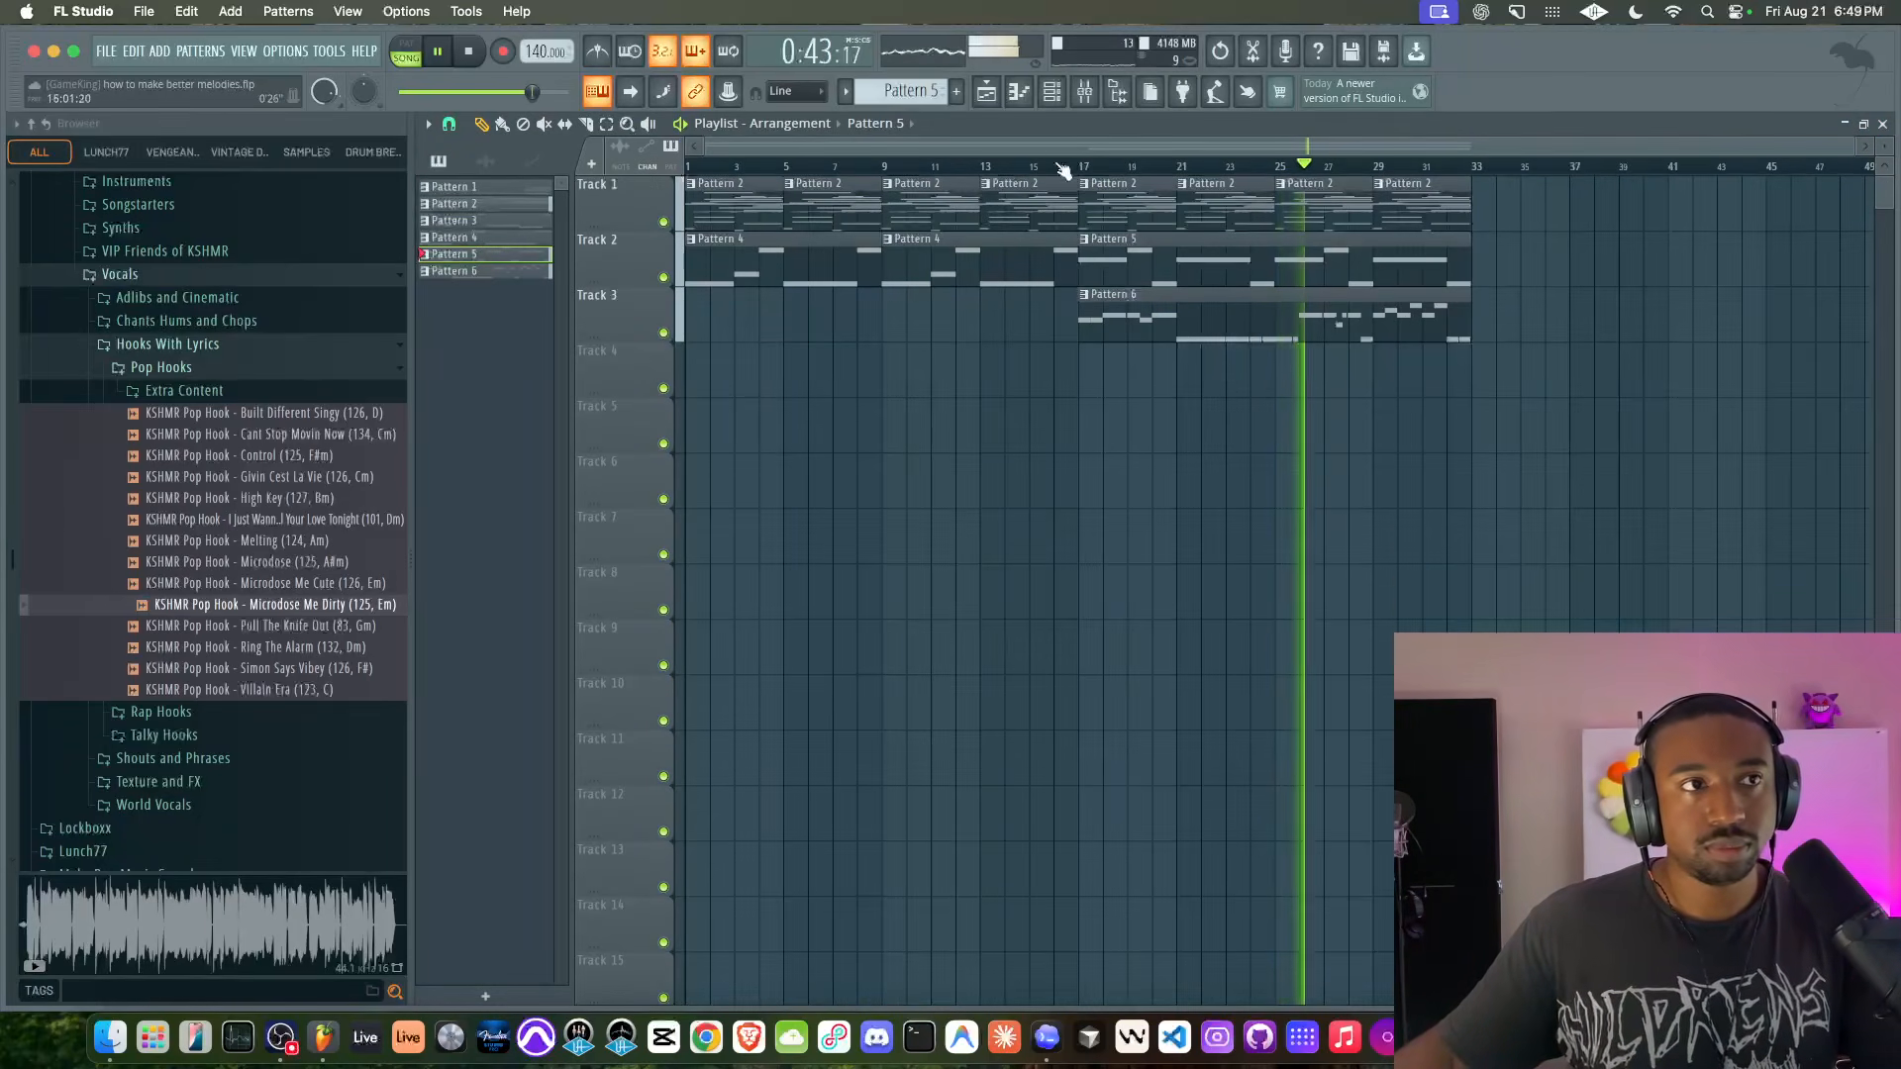
- Listen to the second half of the arrangement and stop playback
click(1094, 91)
right_click(1813, 423)
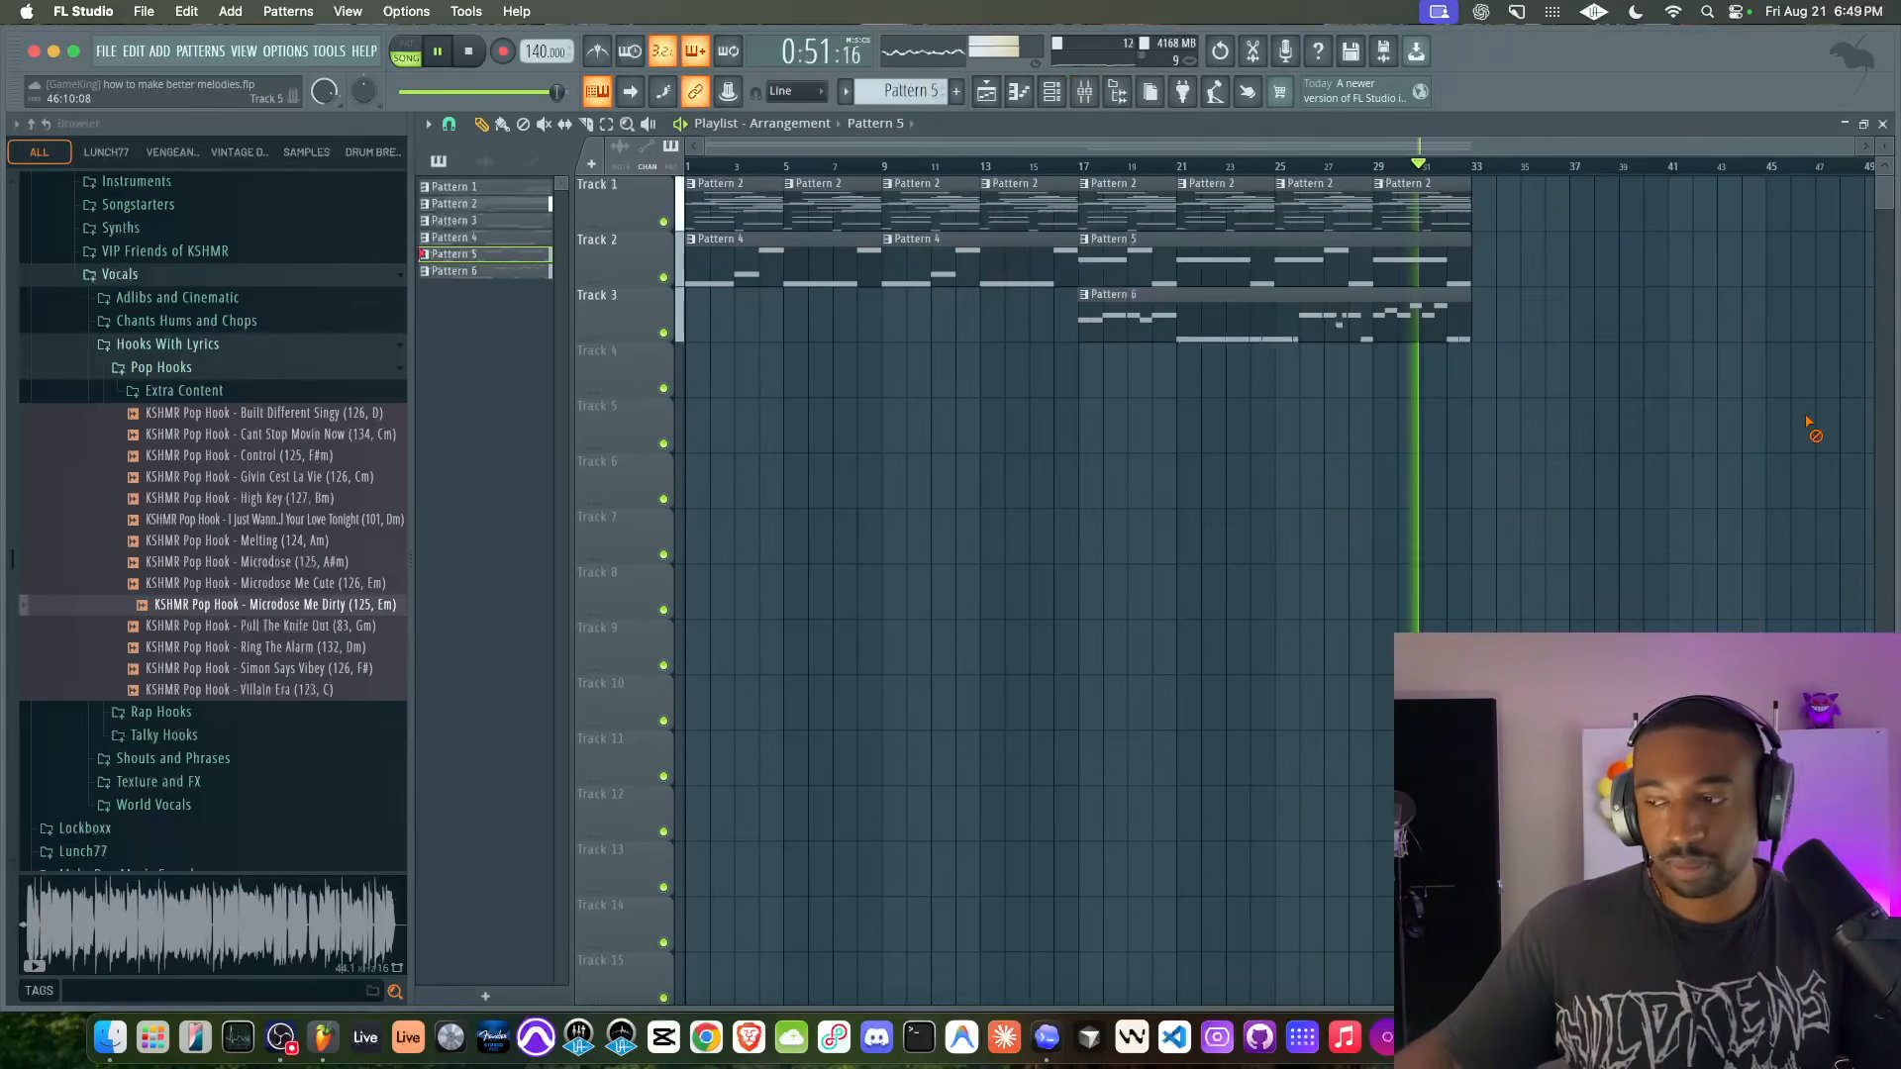
click(1096, 103)
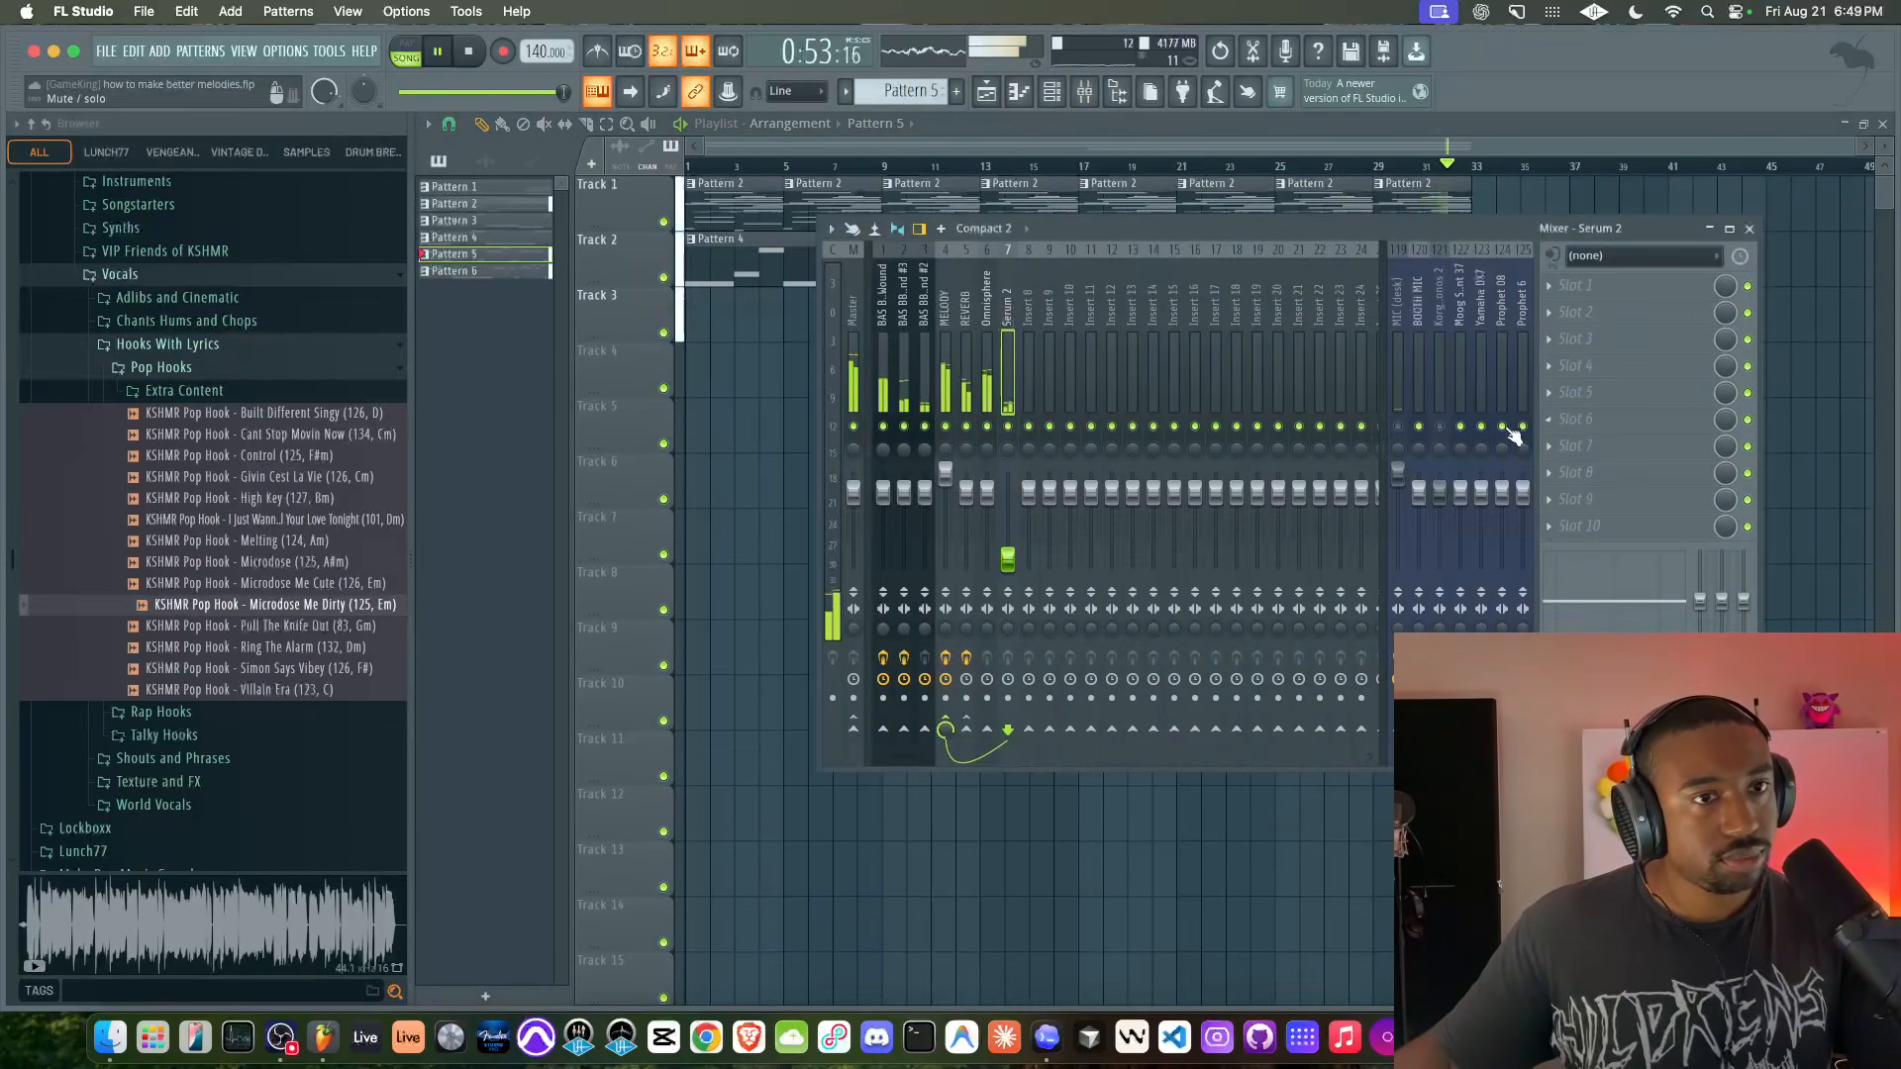
key(space)
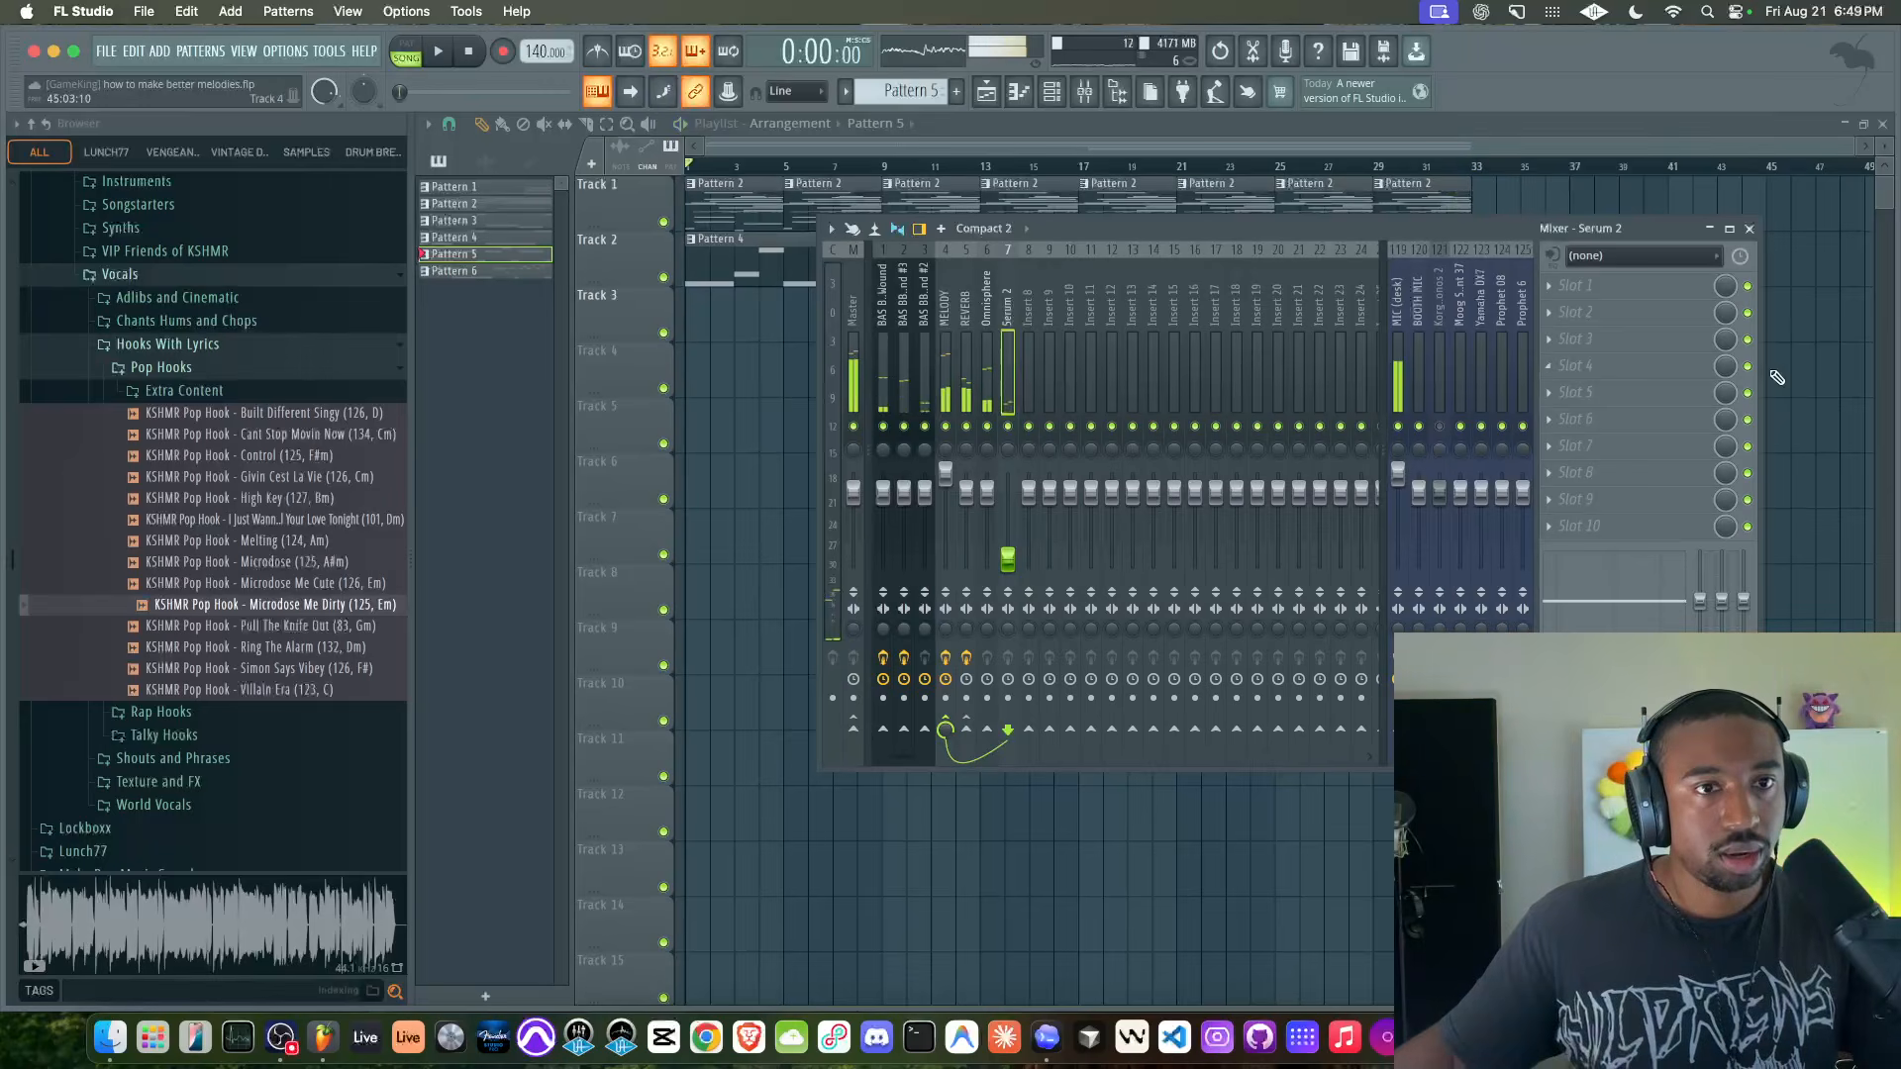
right_click(1789, 381)
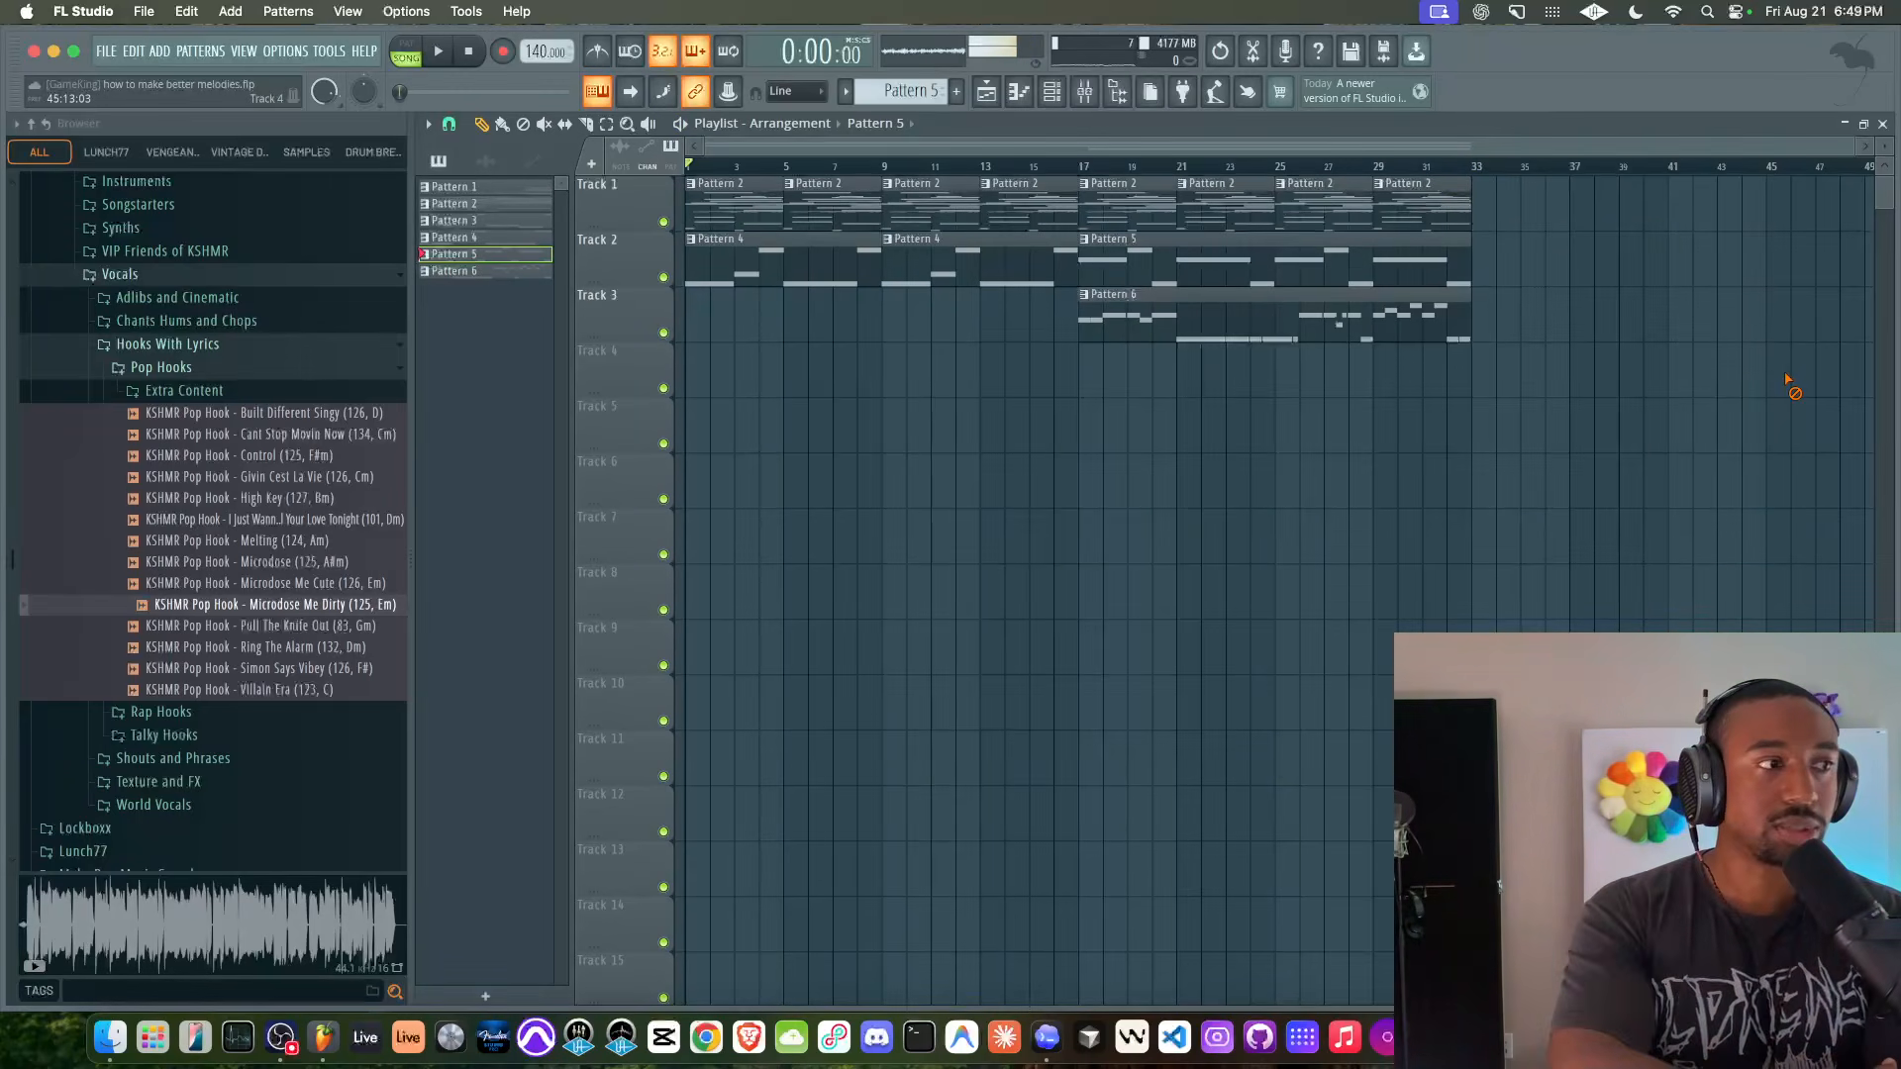